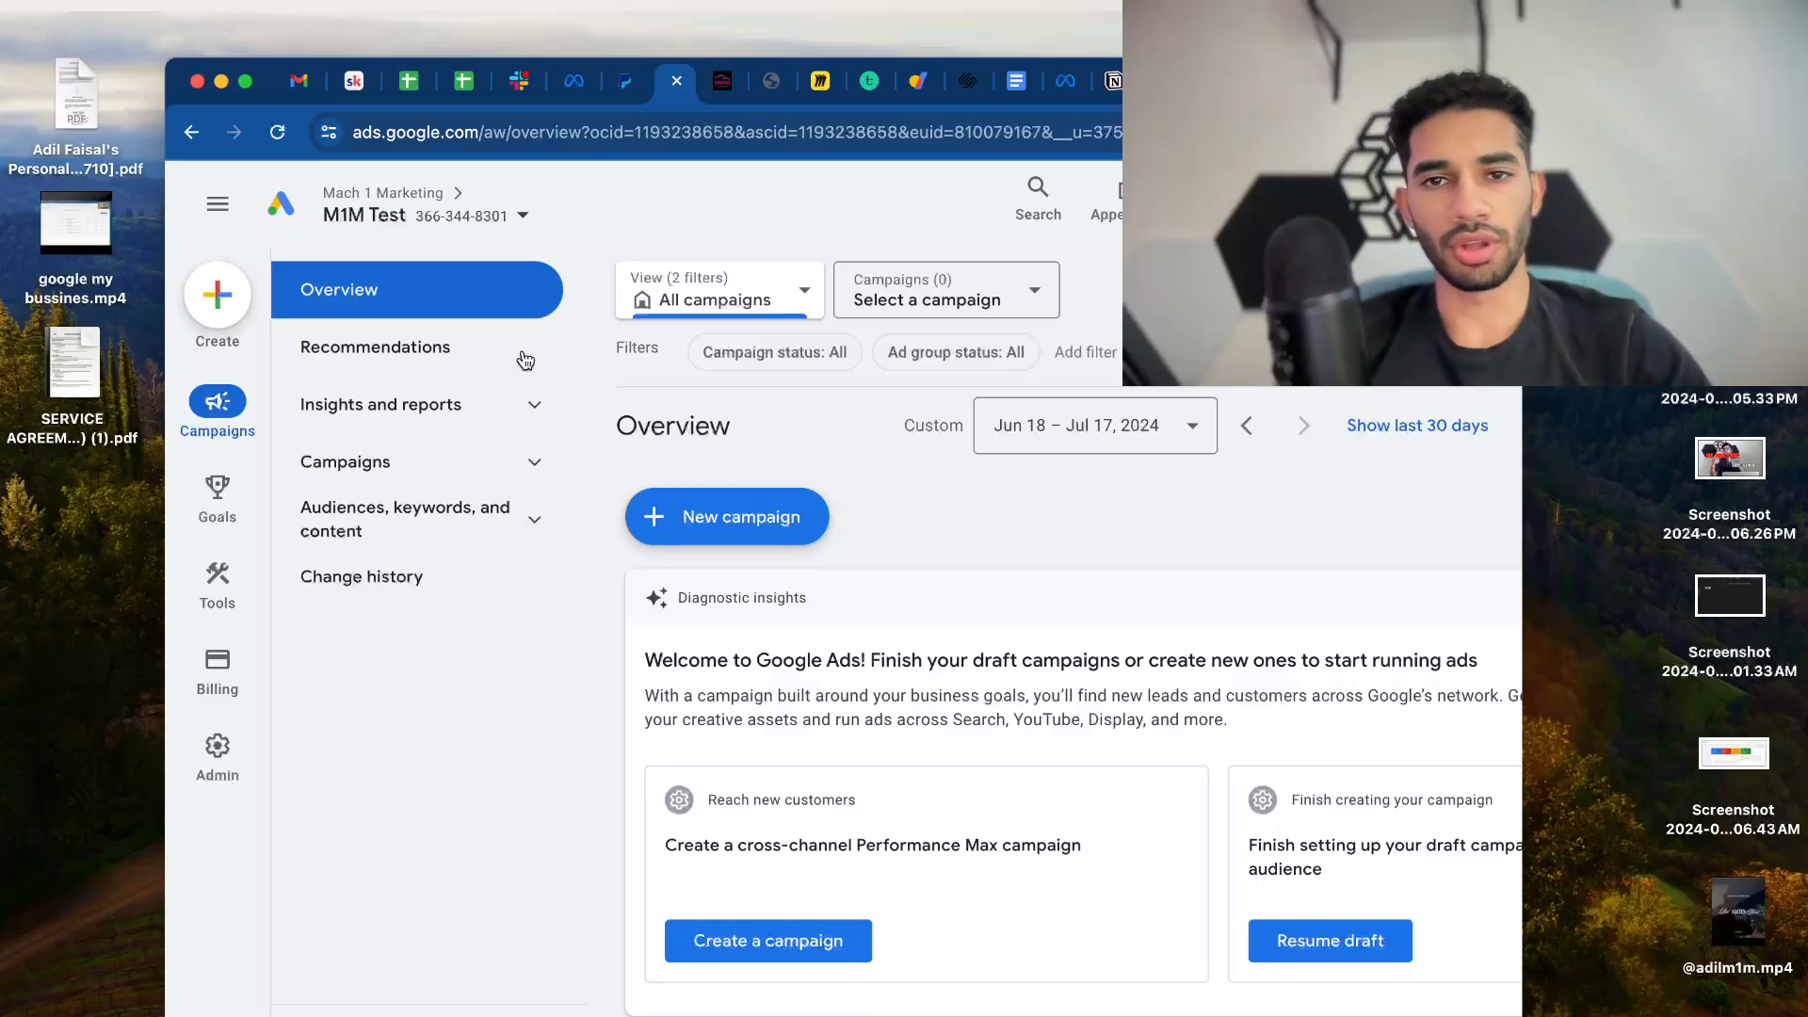
Start a new campaign and choose Leads as its objective
scroll(1074, 460, "right", 1)
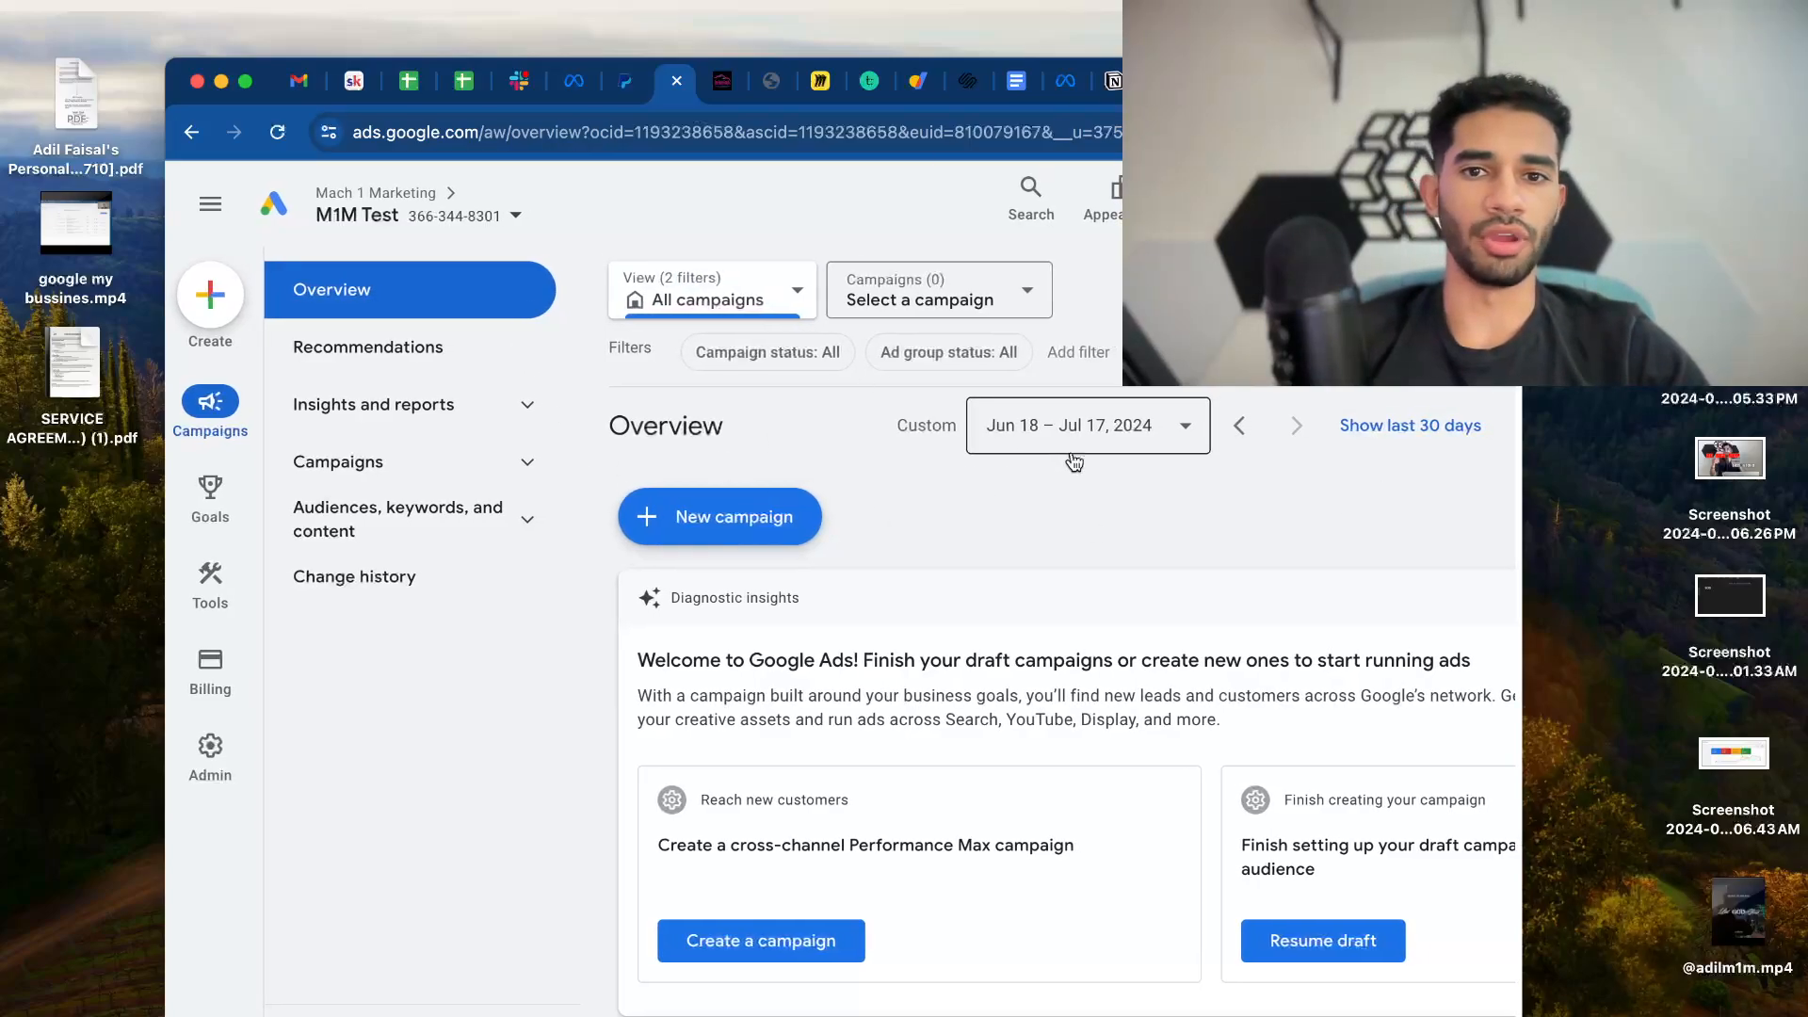
scroll(1074, 461, "left", 1)
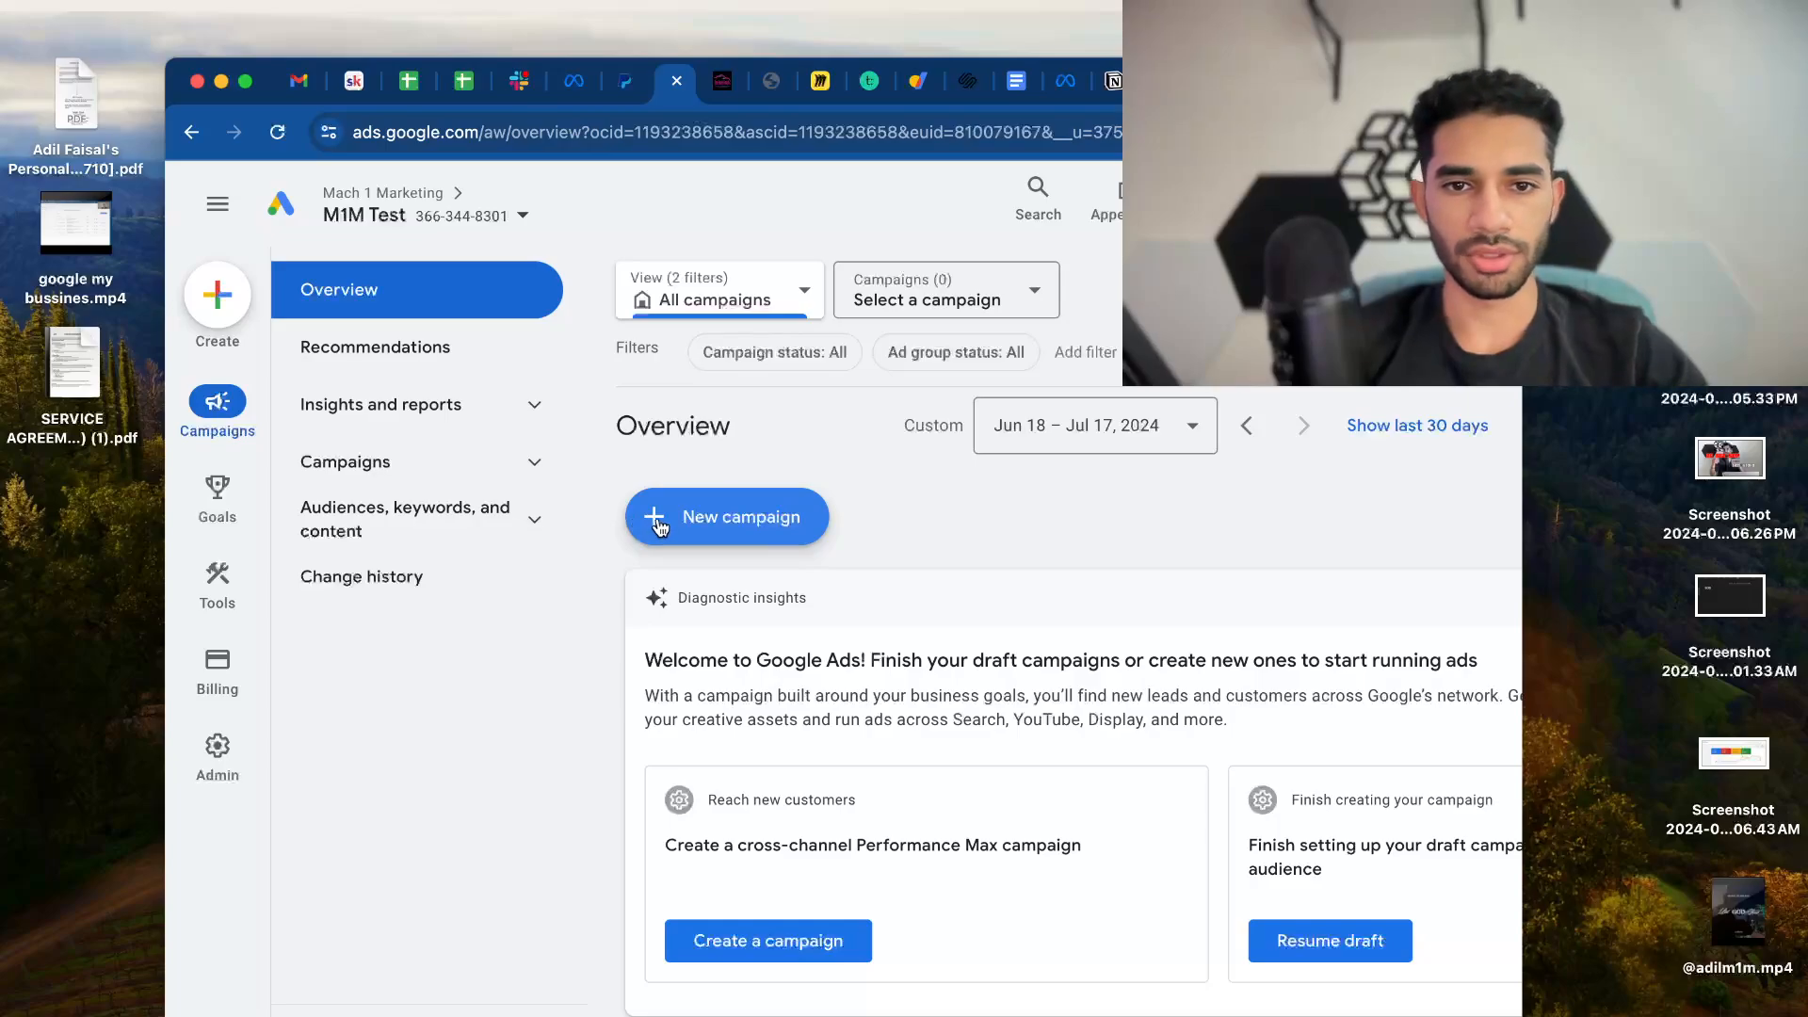
left_click(791, 530)
left_click(741, 529)
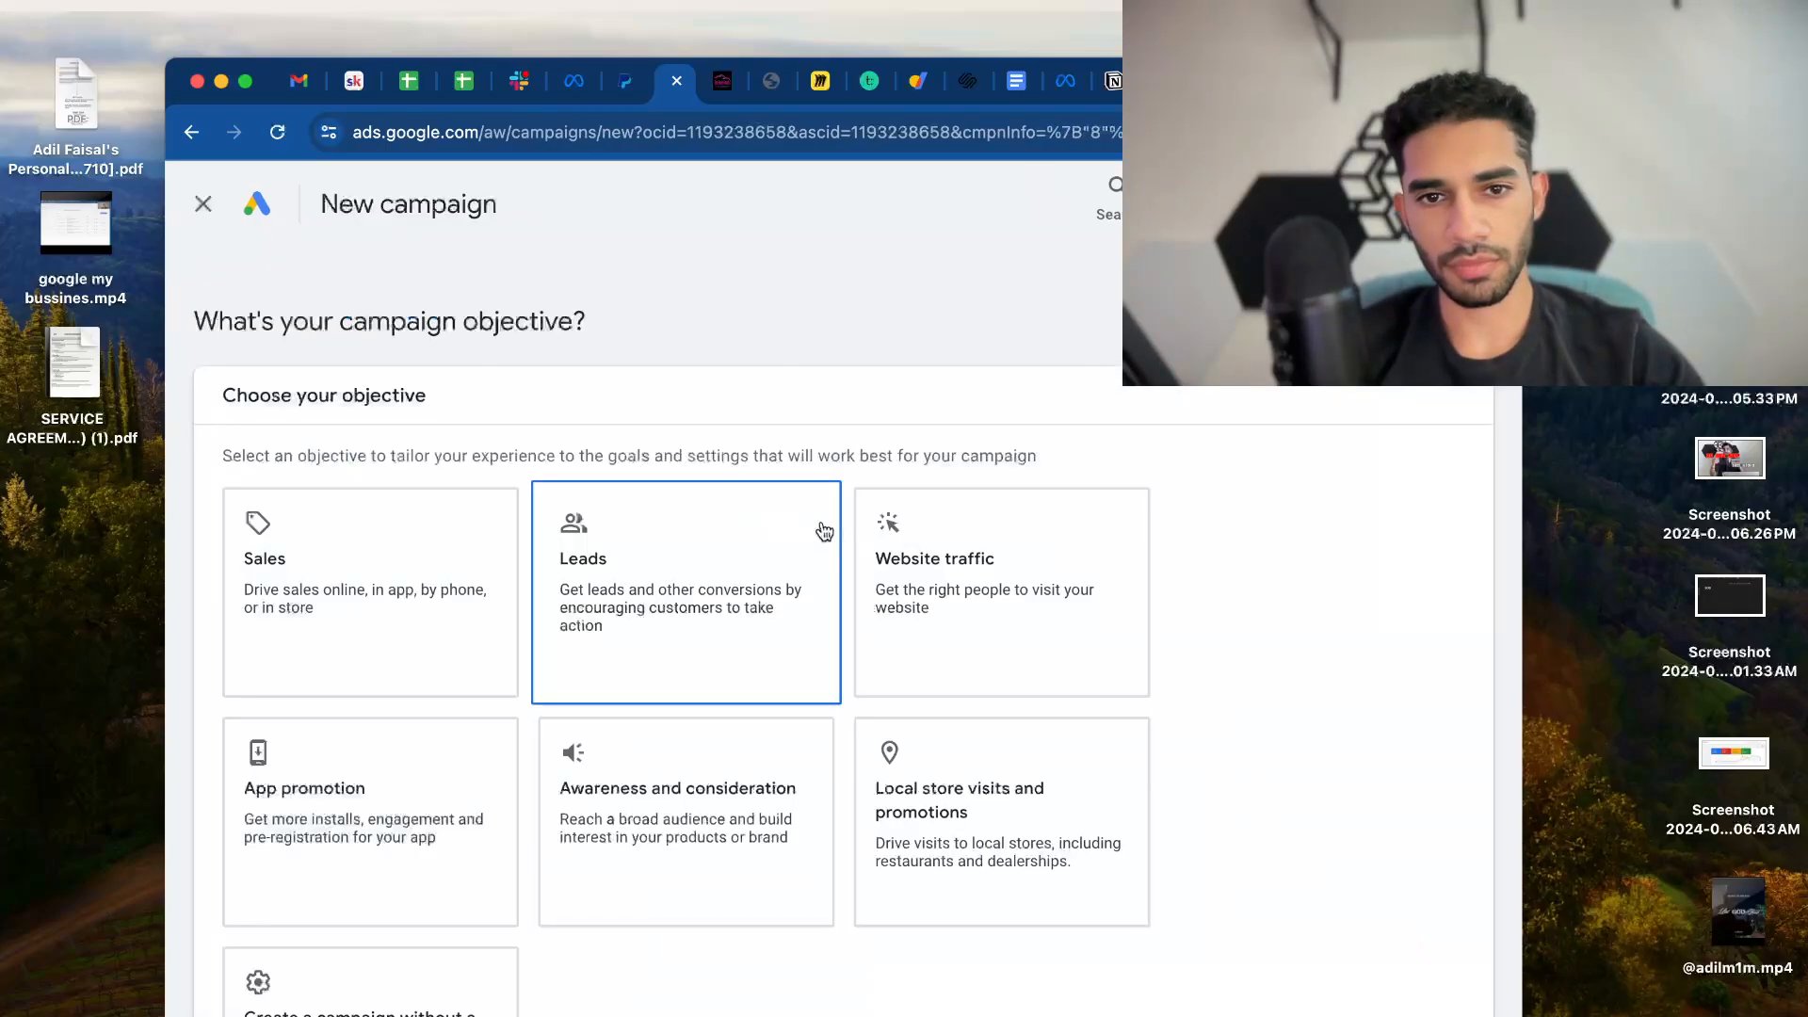
scroll(718, 553, "down", 2)
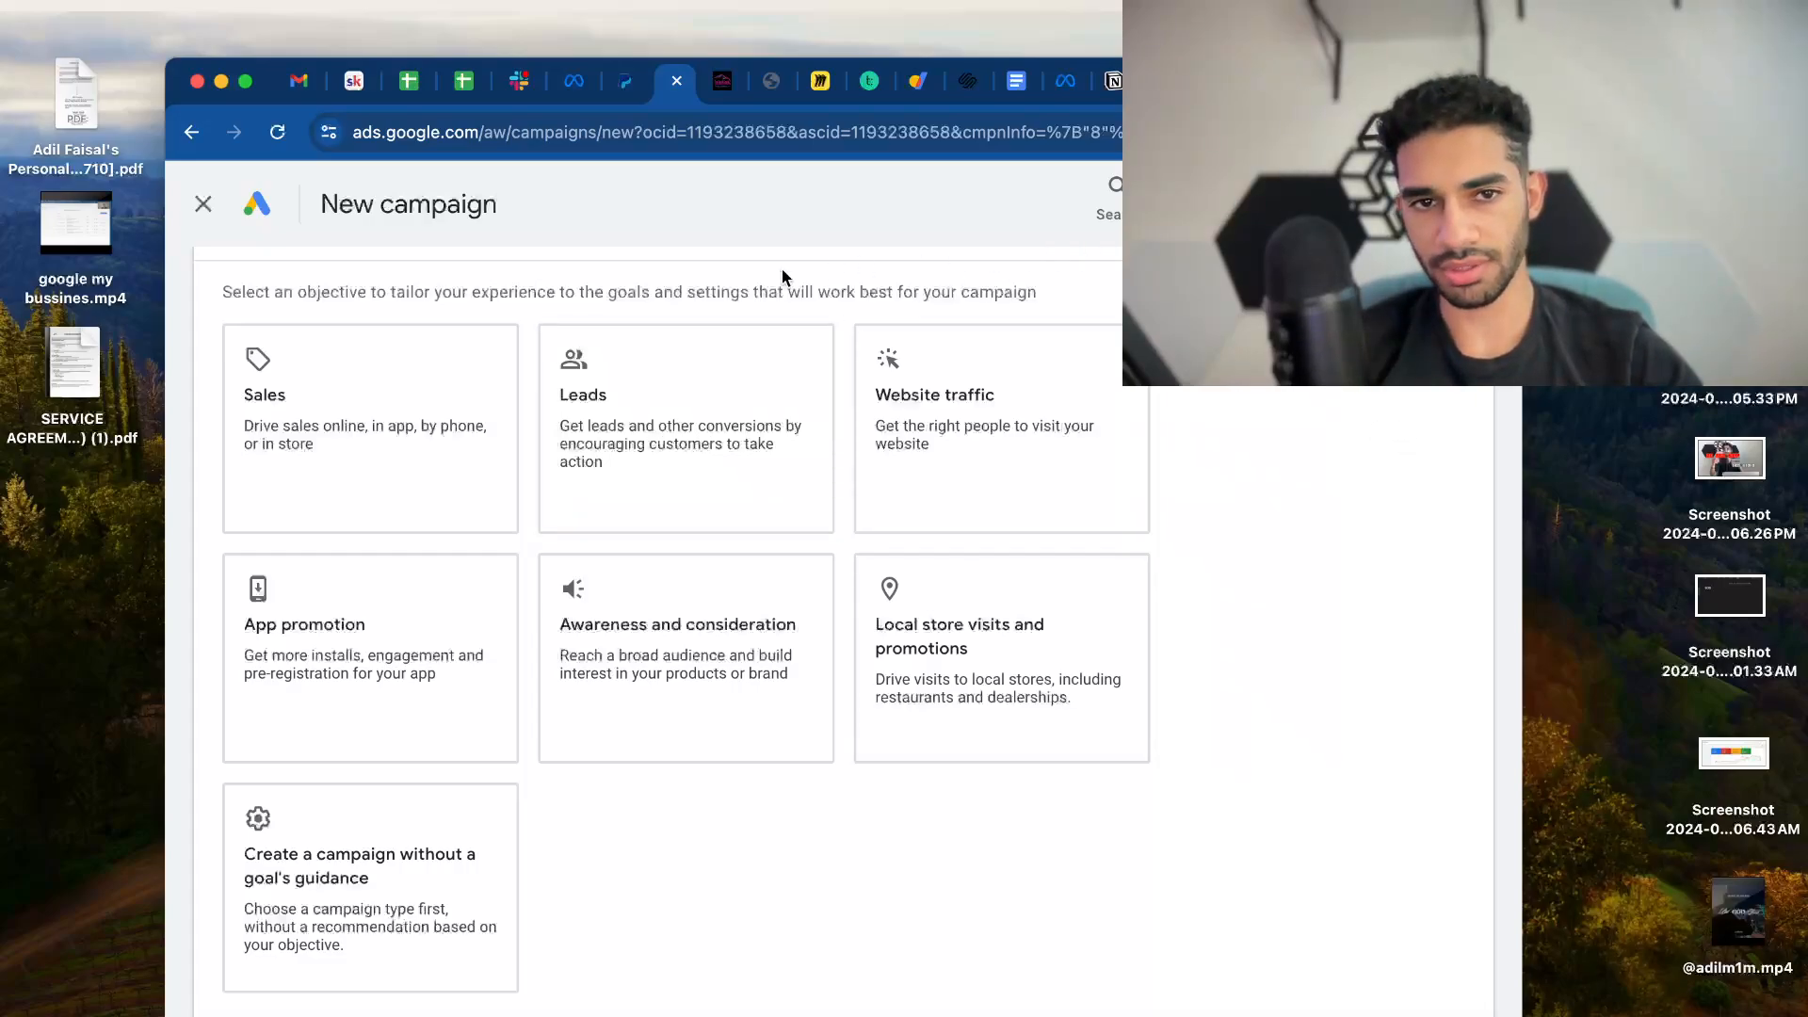
left_click(659, 410)
scroll(660, 410, "down", 3)
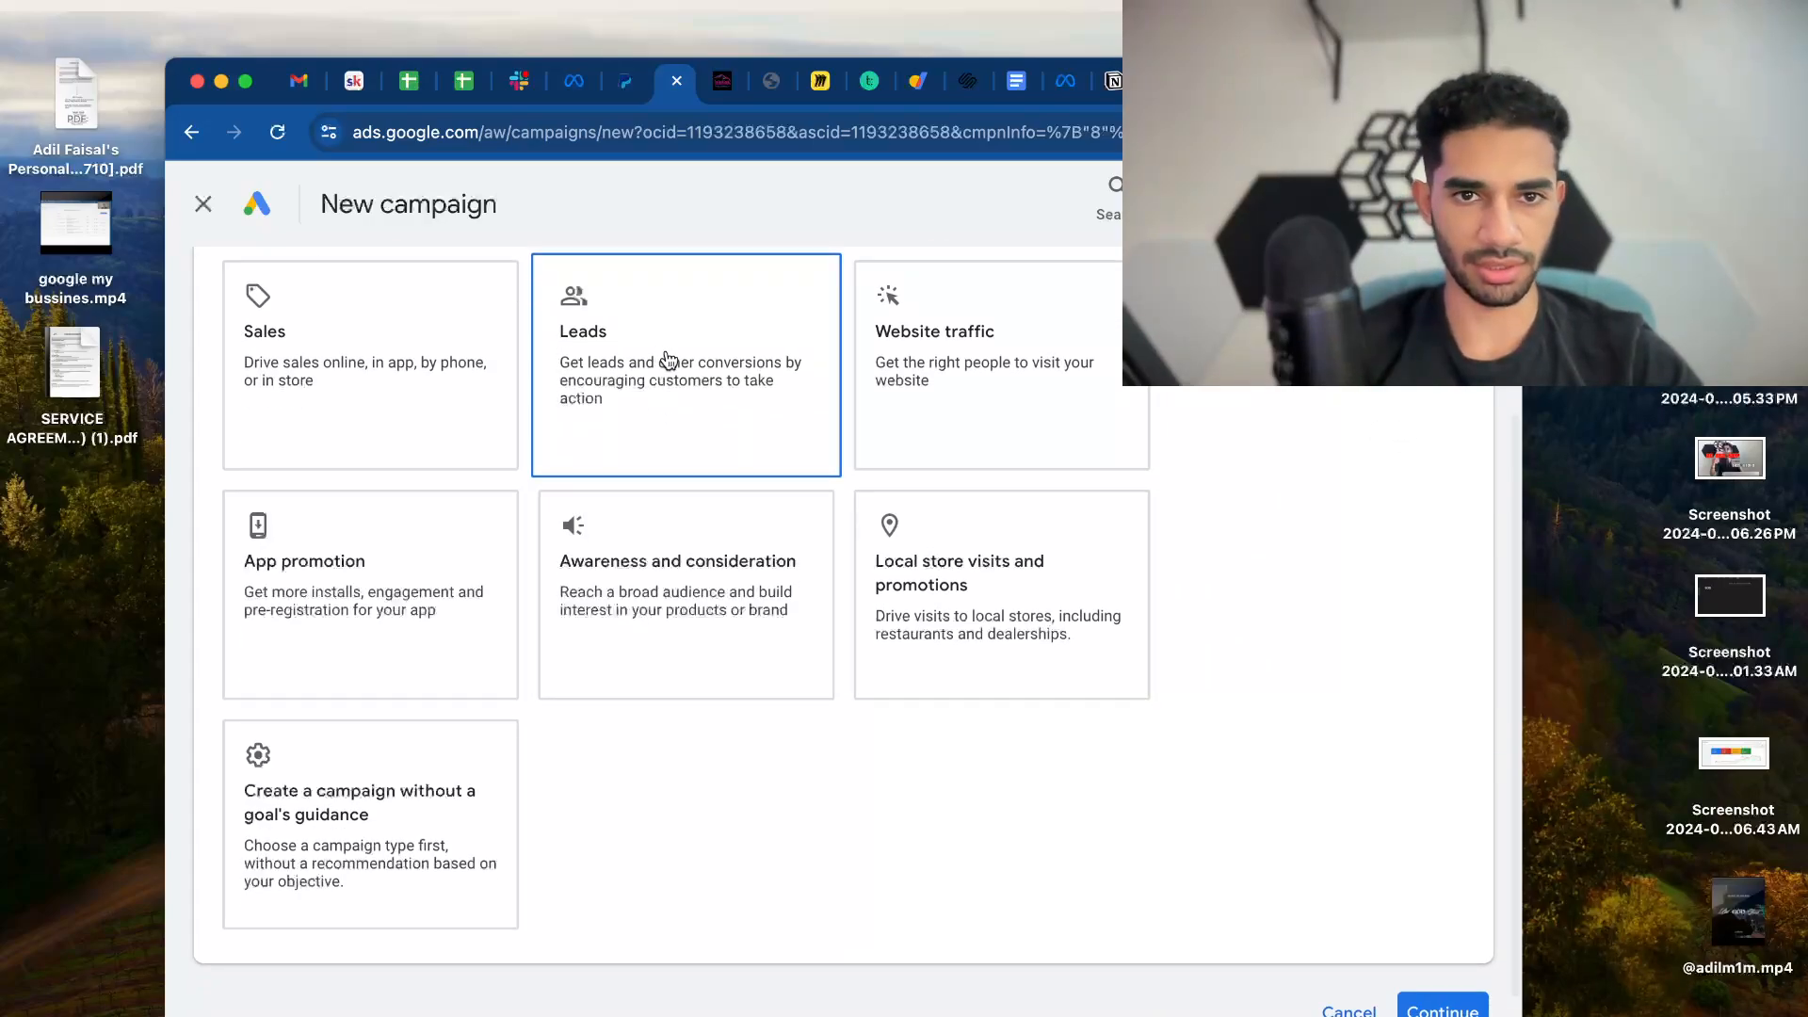
scroll(1130, 744, "down", 3)
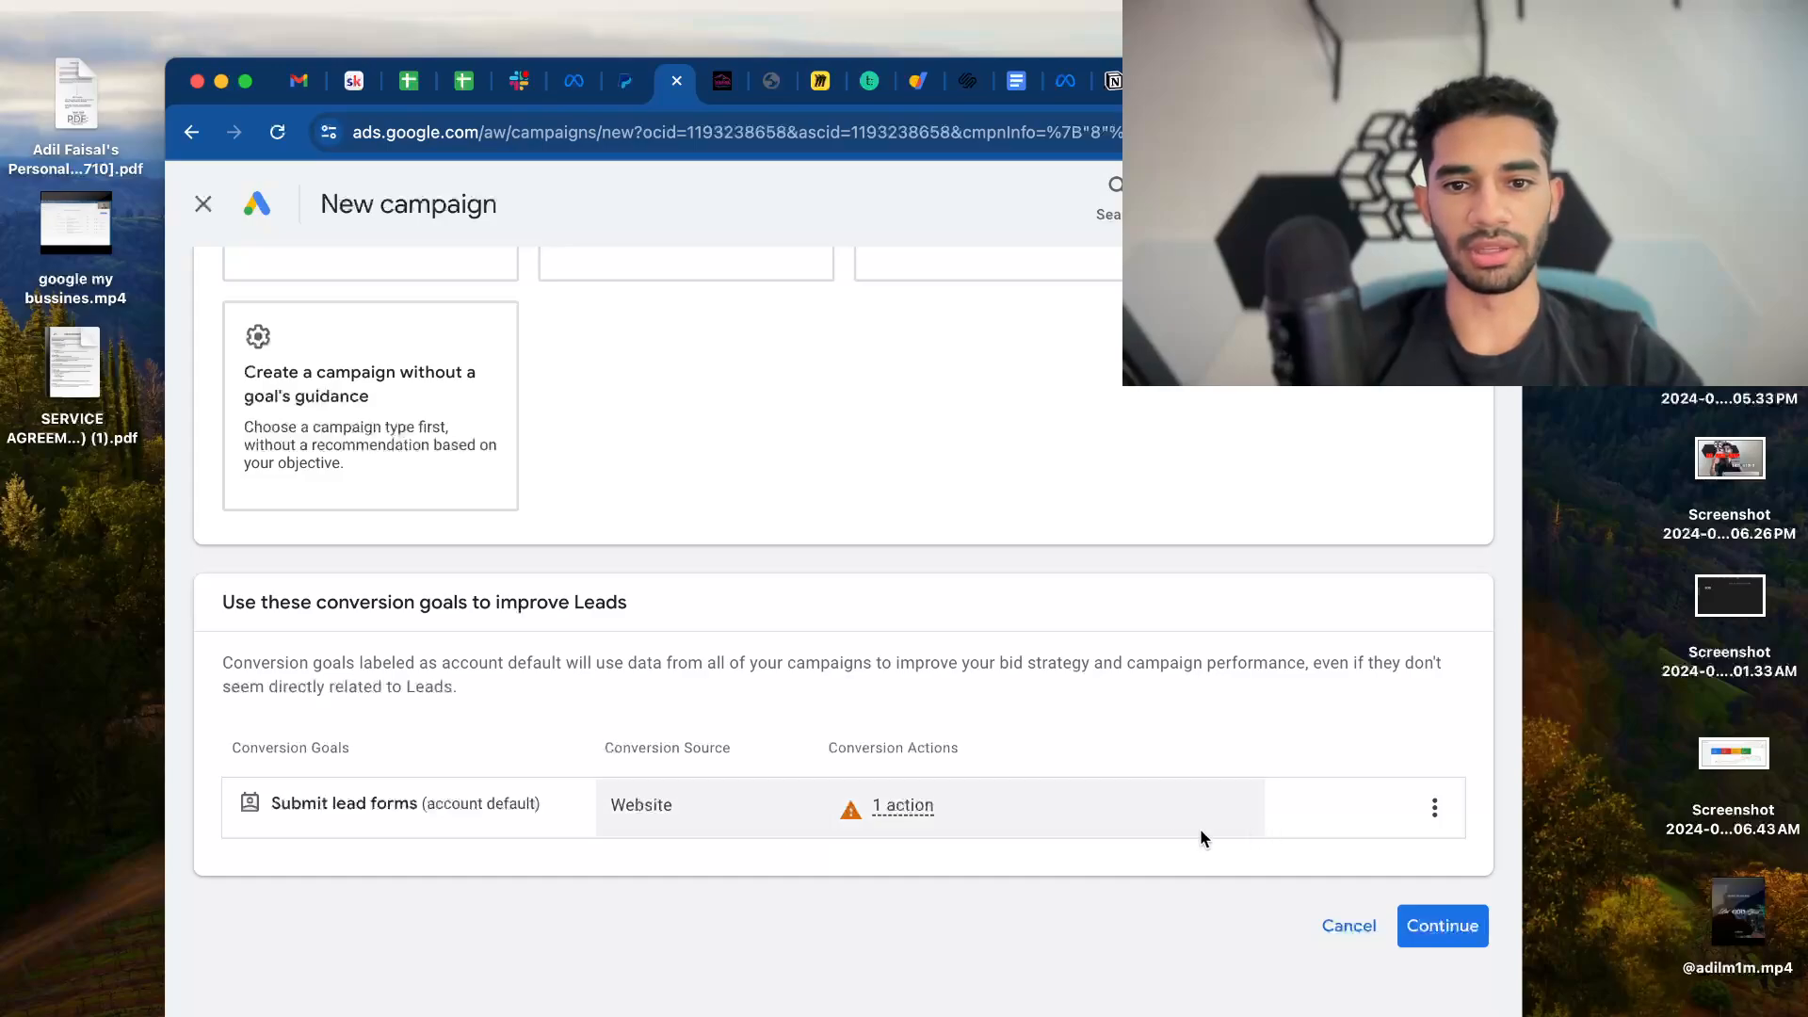
left_click(1434, 807)
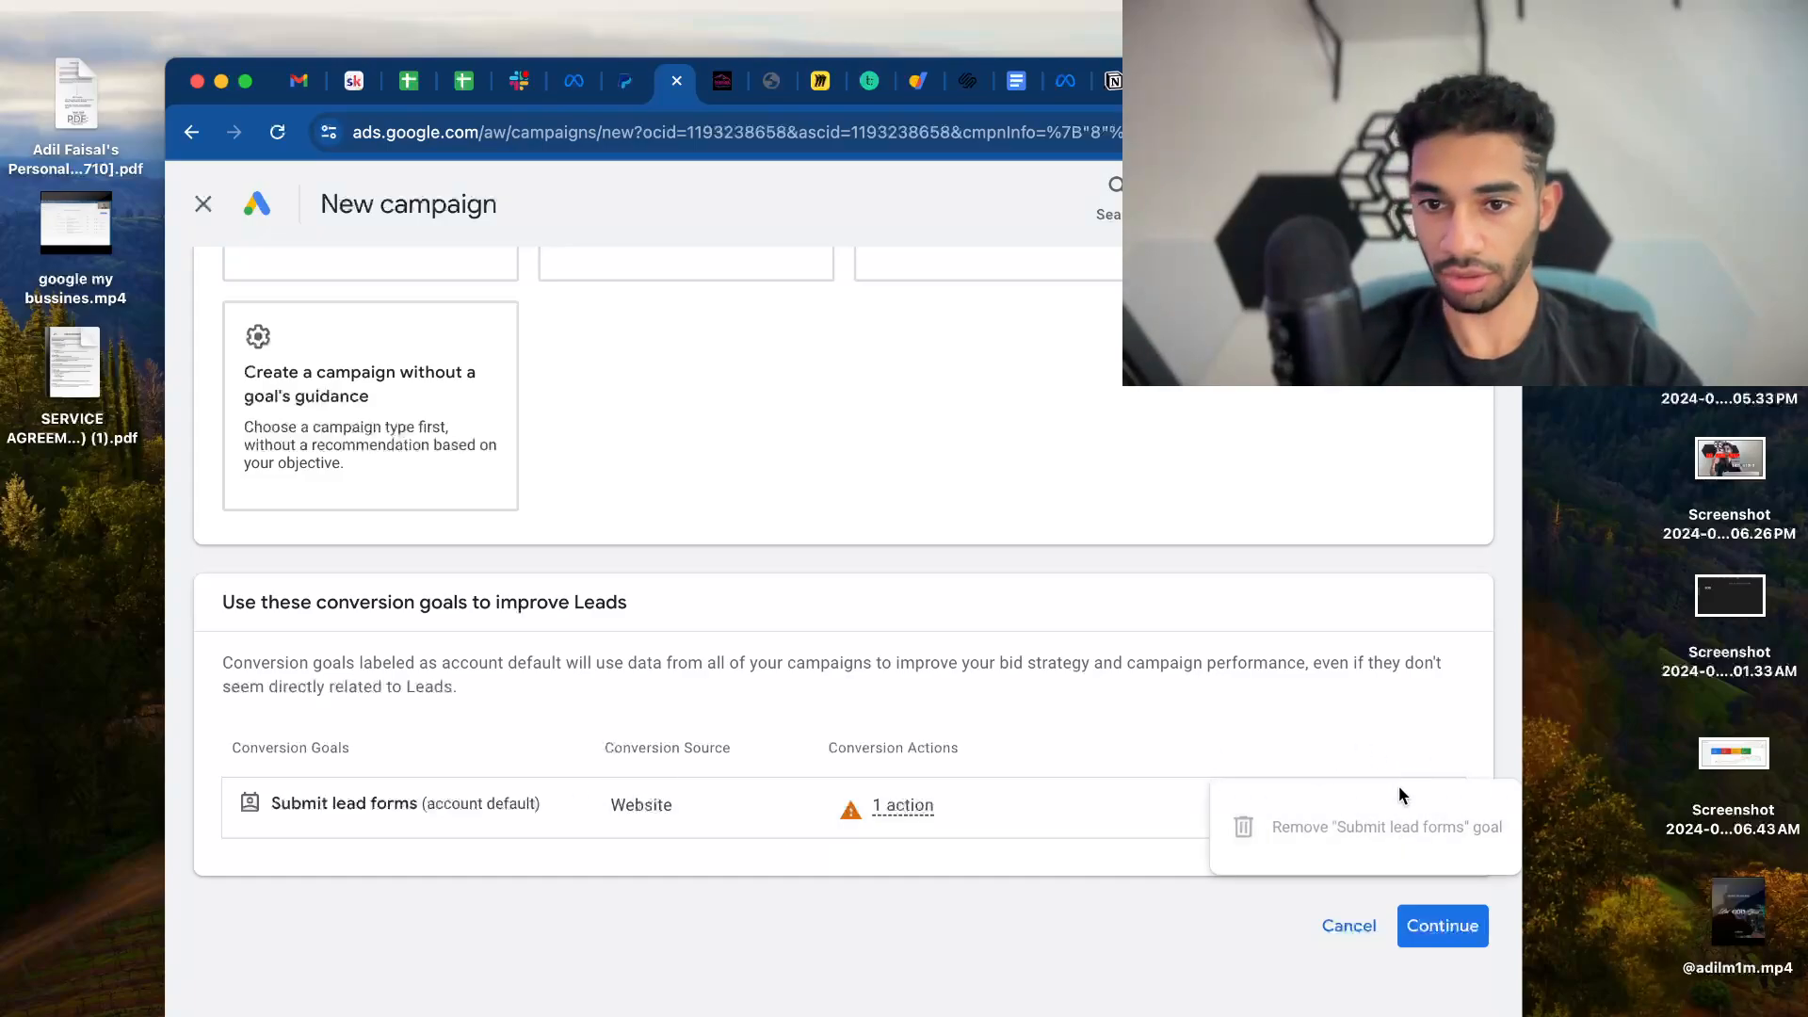
left_click(1429, 807)
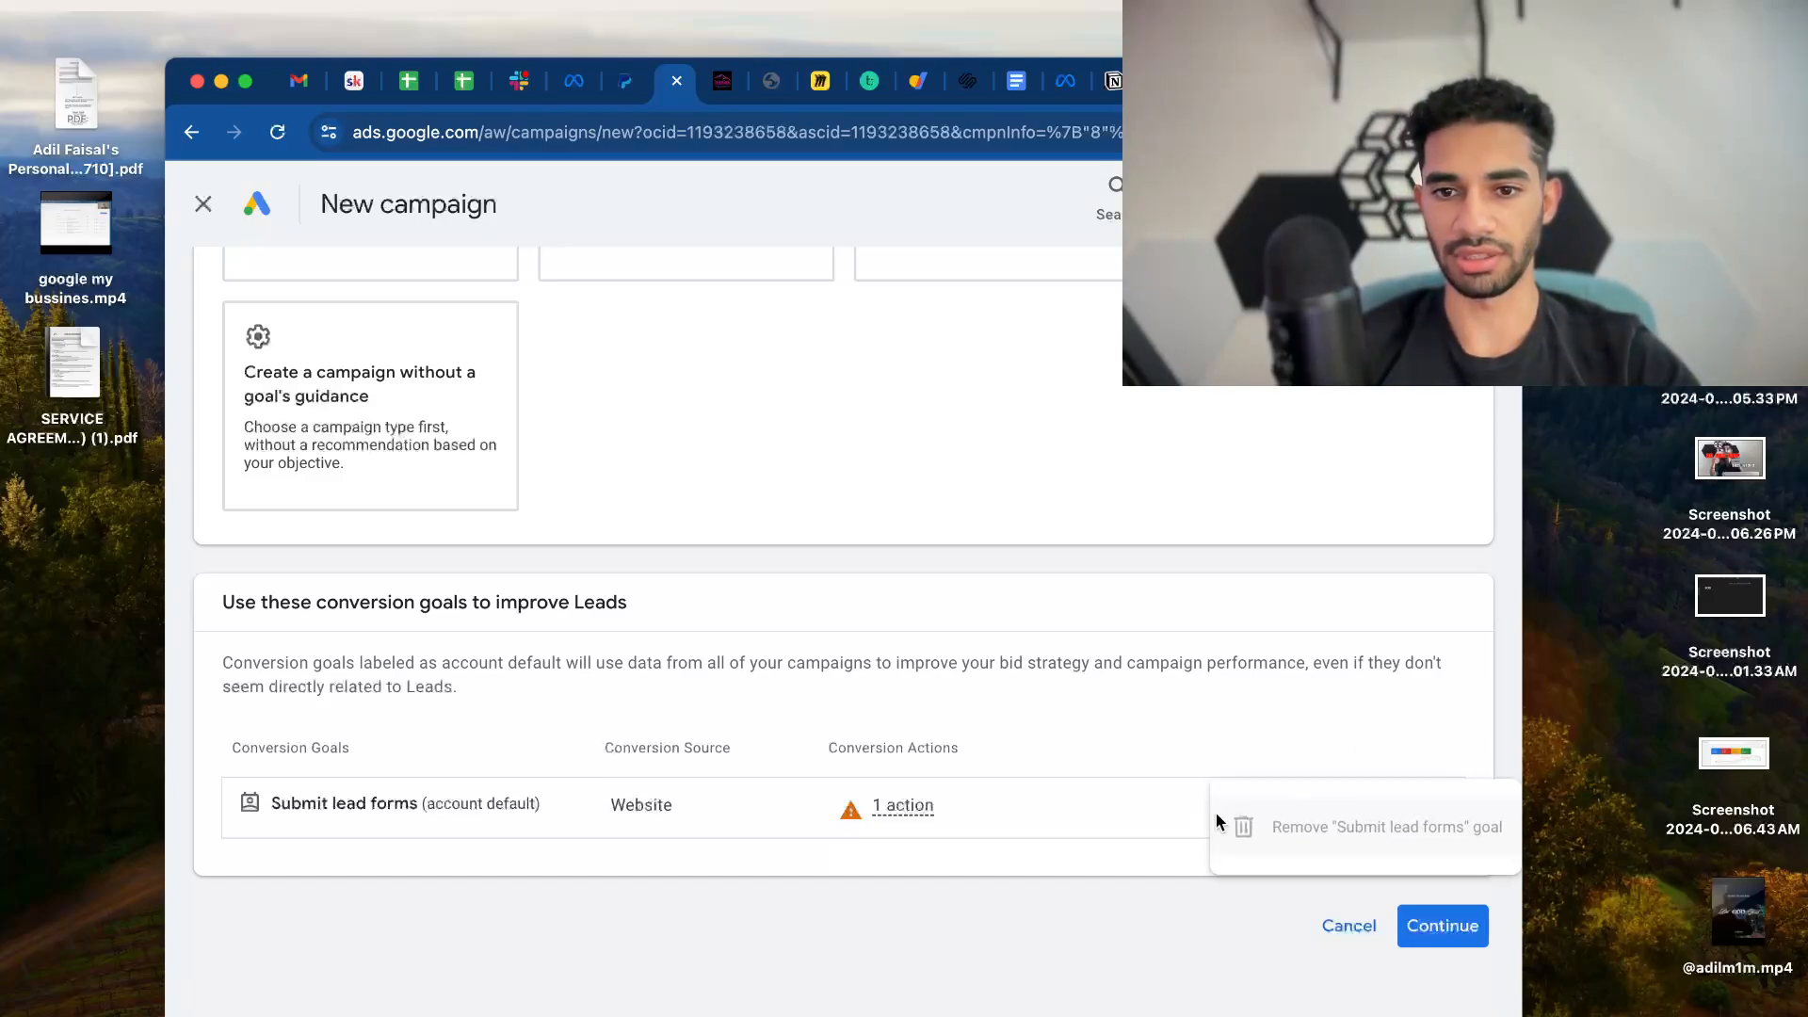
left_click(1159, 753)
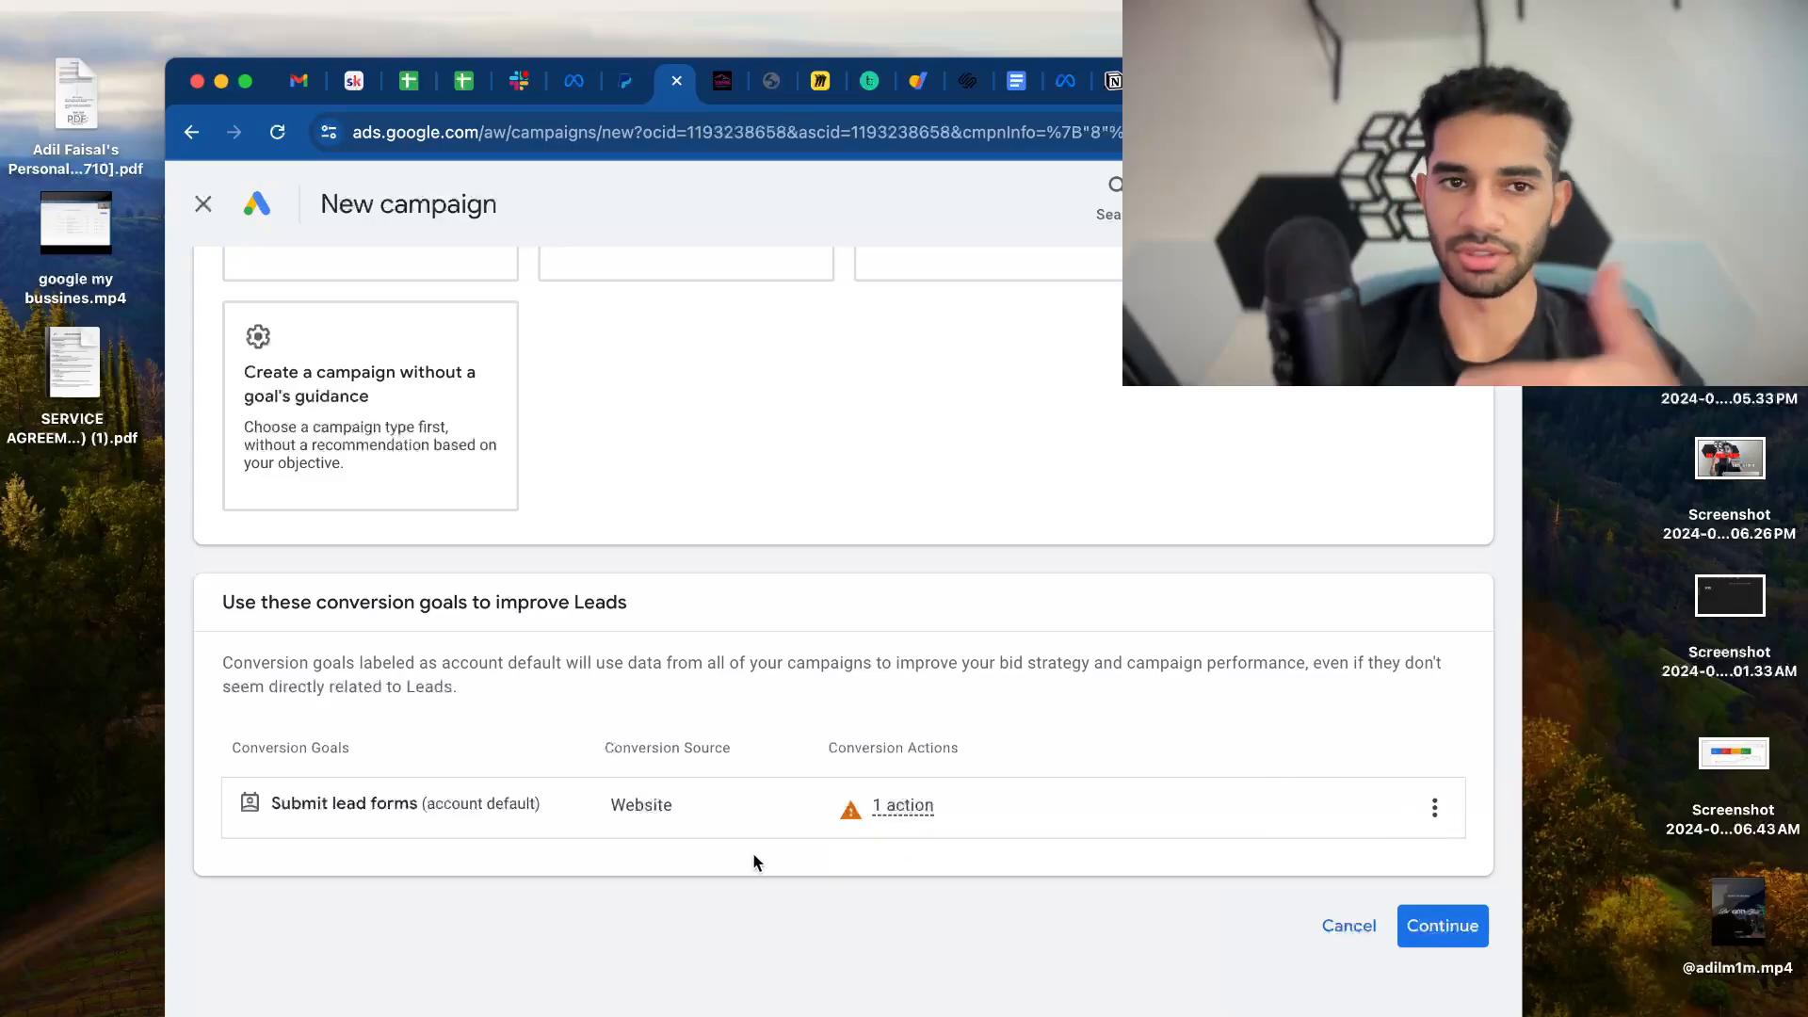
Continue with the Submit lead forms conversion goal and select Search as the campaign type
scroll(806, 929, "up", 4)
scroll(805, 930, "down", 4)
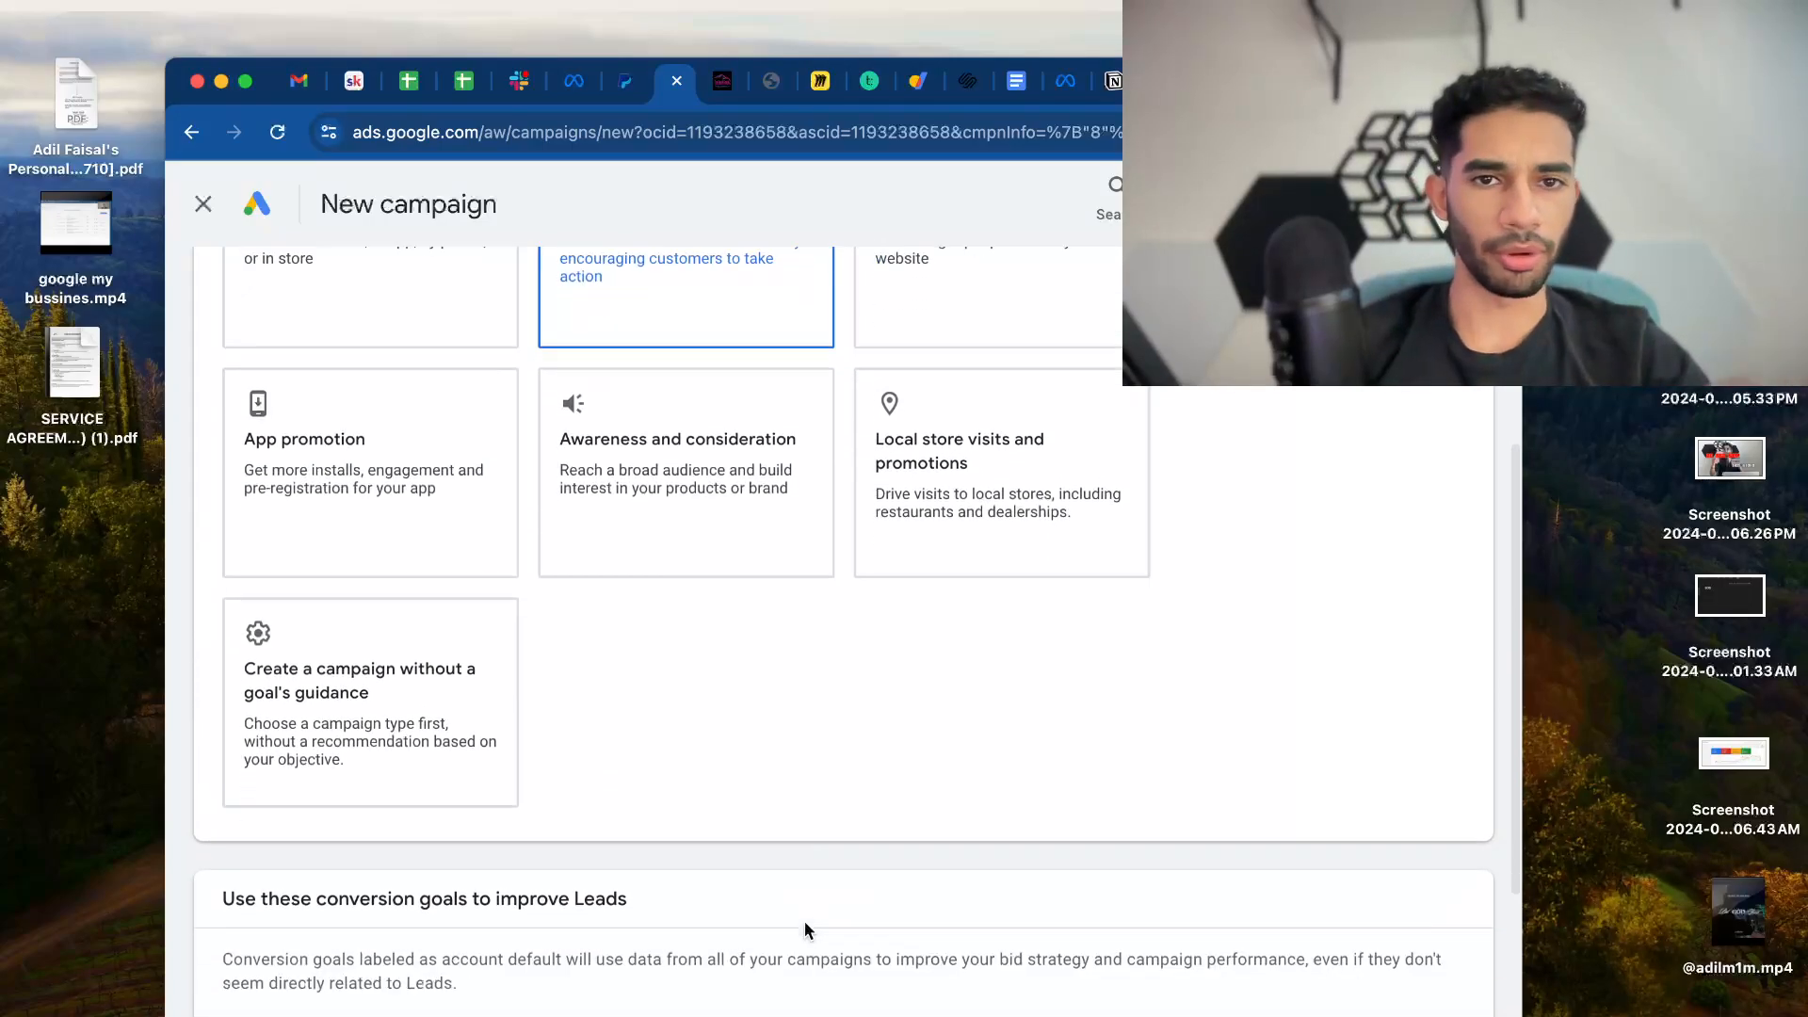
left_click(1443, 923)
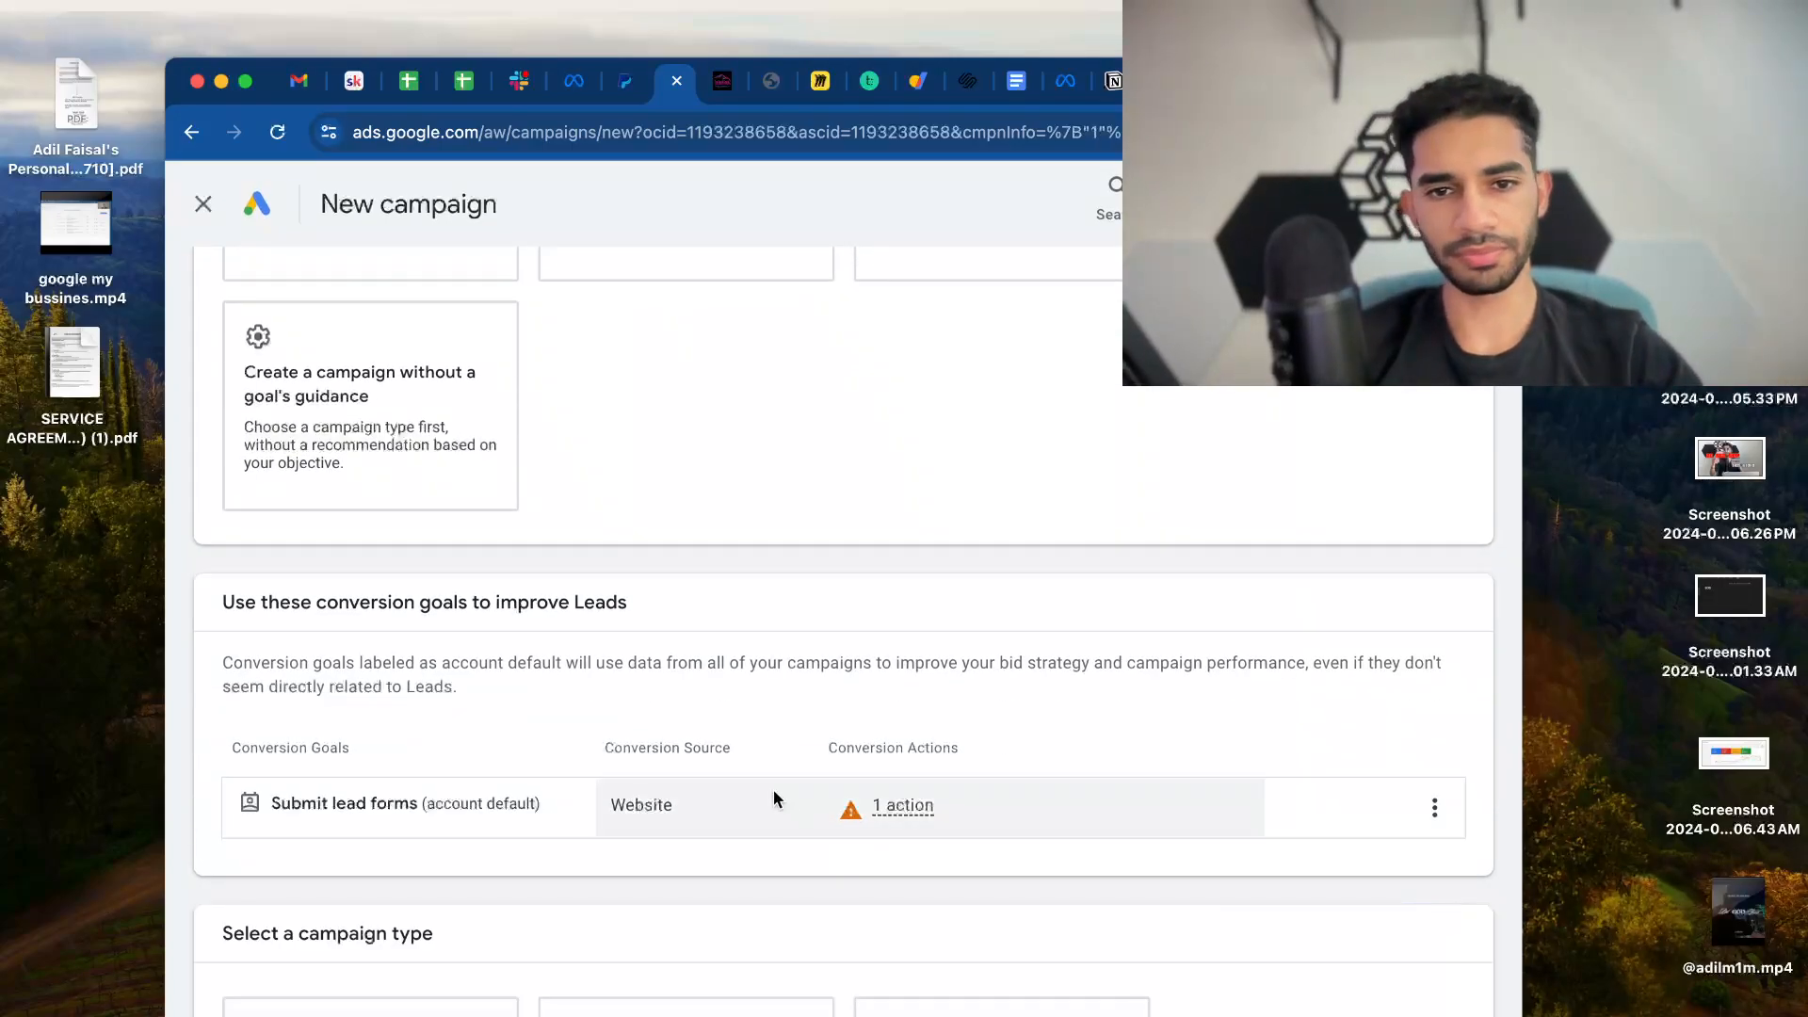
scroll(735, 848, "down", 2)
scroll(708, 889, "down", 5)
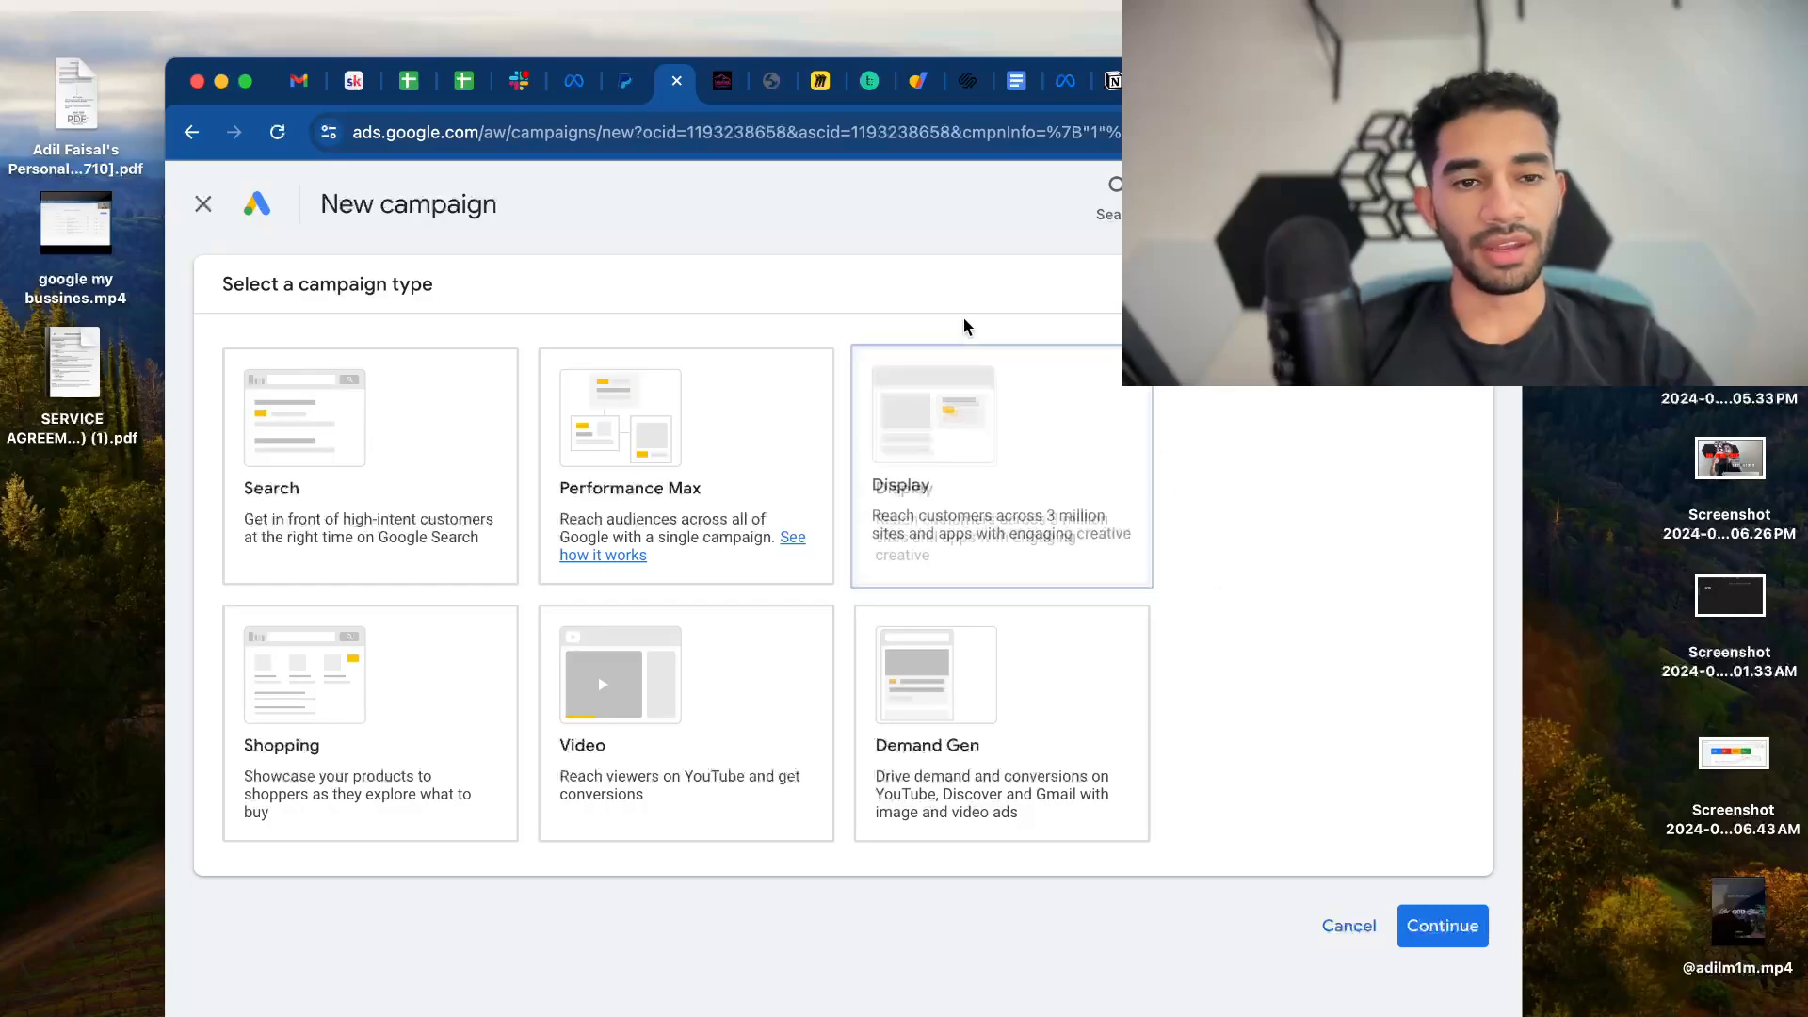
left_click(621, 364)
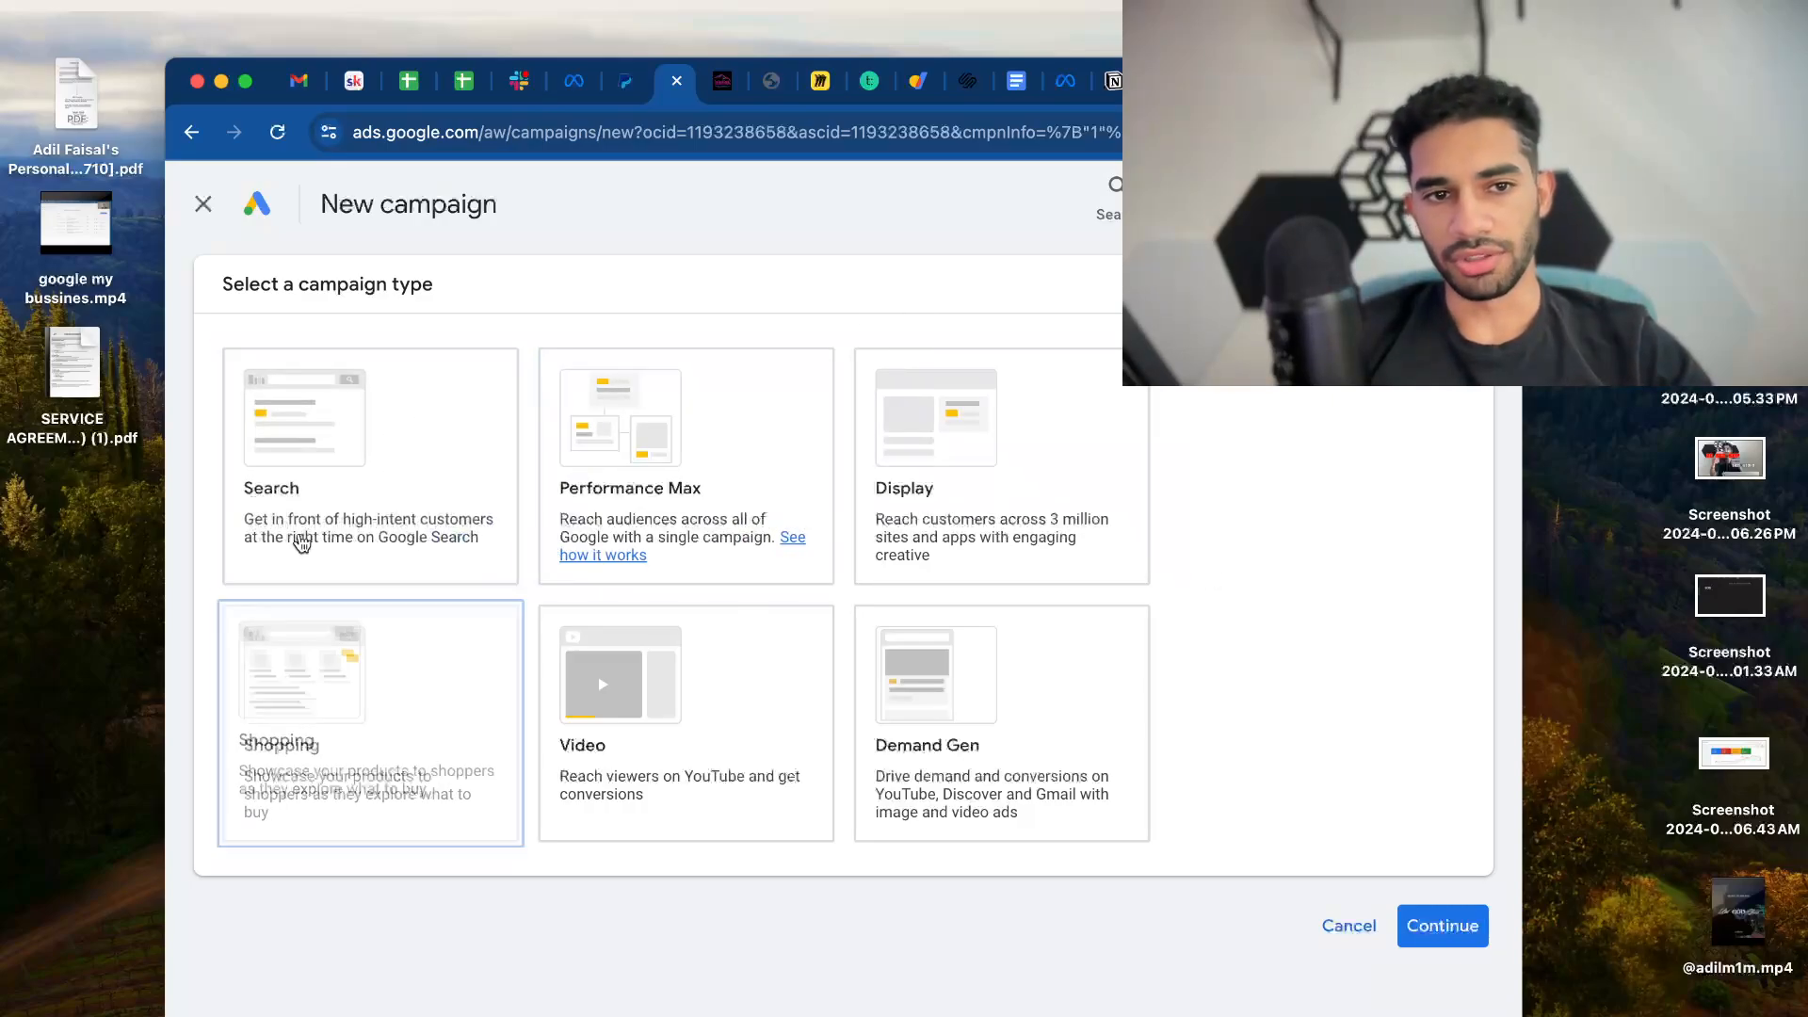
left_click(283, 516)
left_click(318, 461)
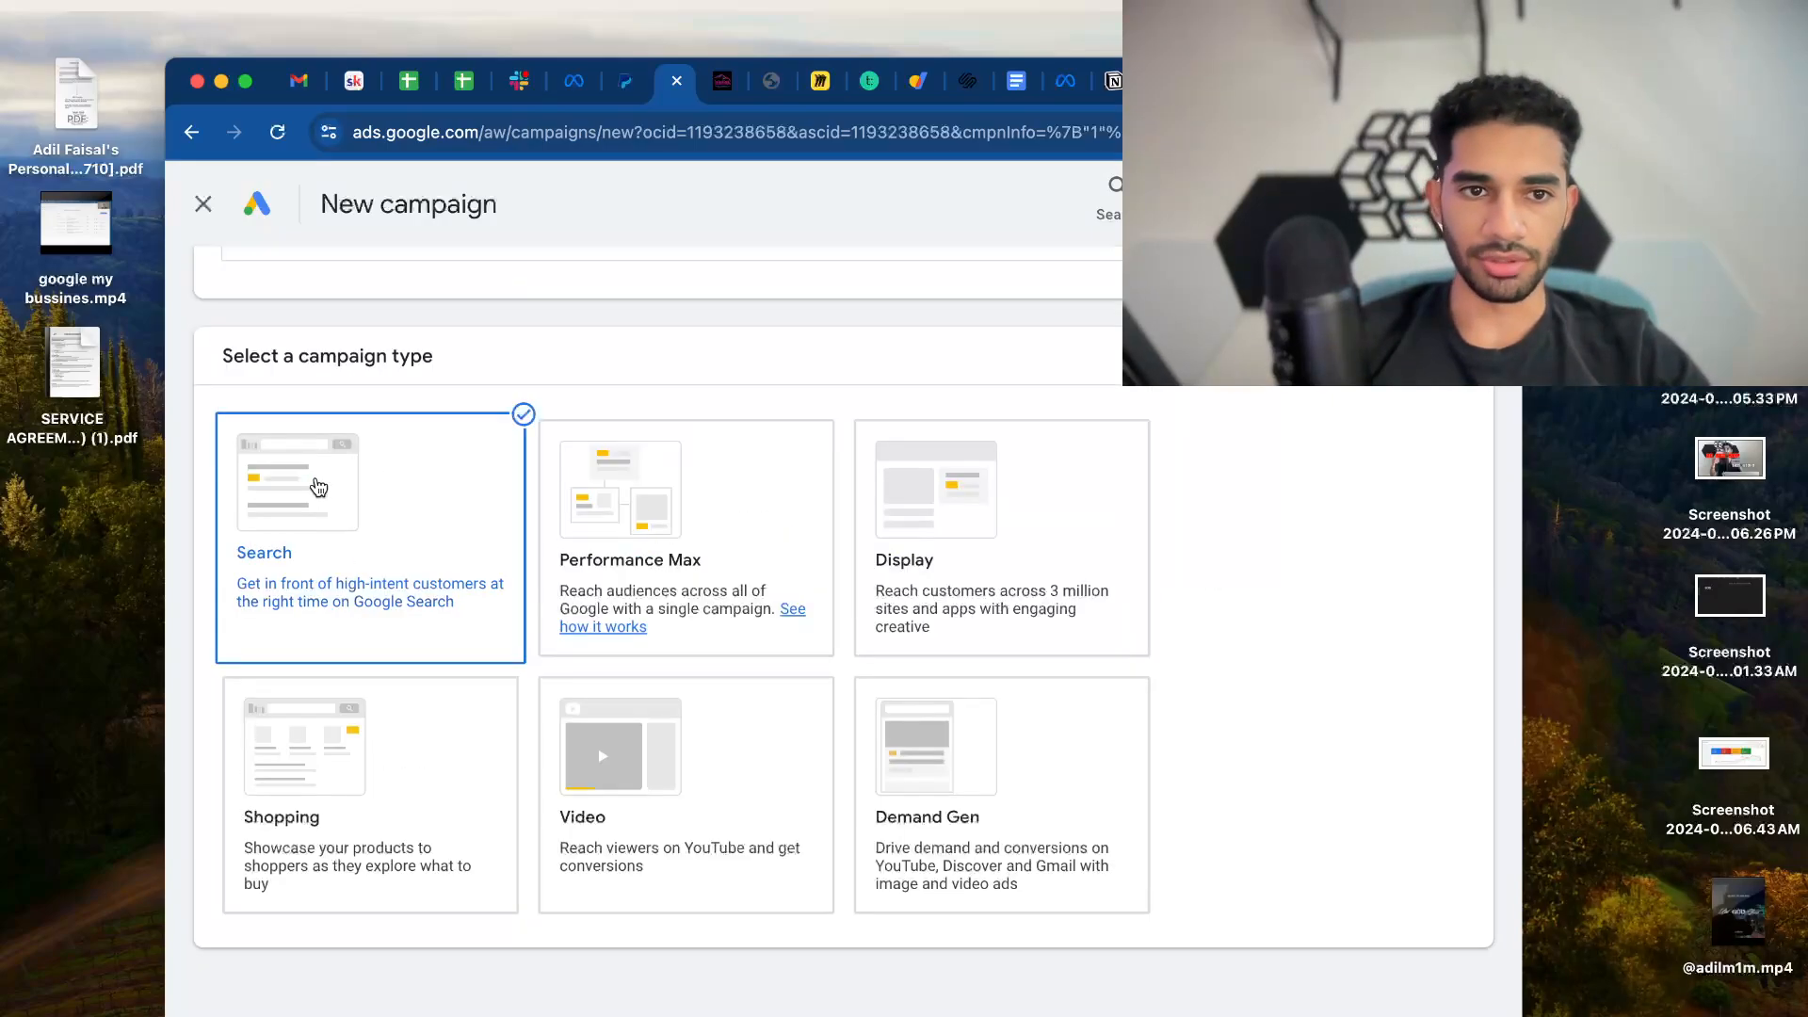
Name the campaign Leads-Search-M1M 1.0-Detailing and start it as a new campaign instead of resuming a saved draft
scroll(1120, 611, "down", 8)
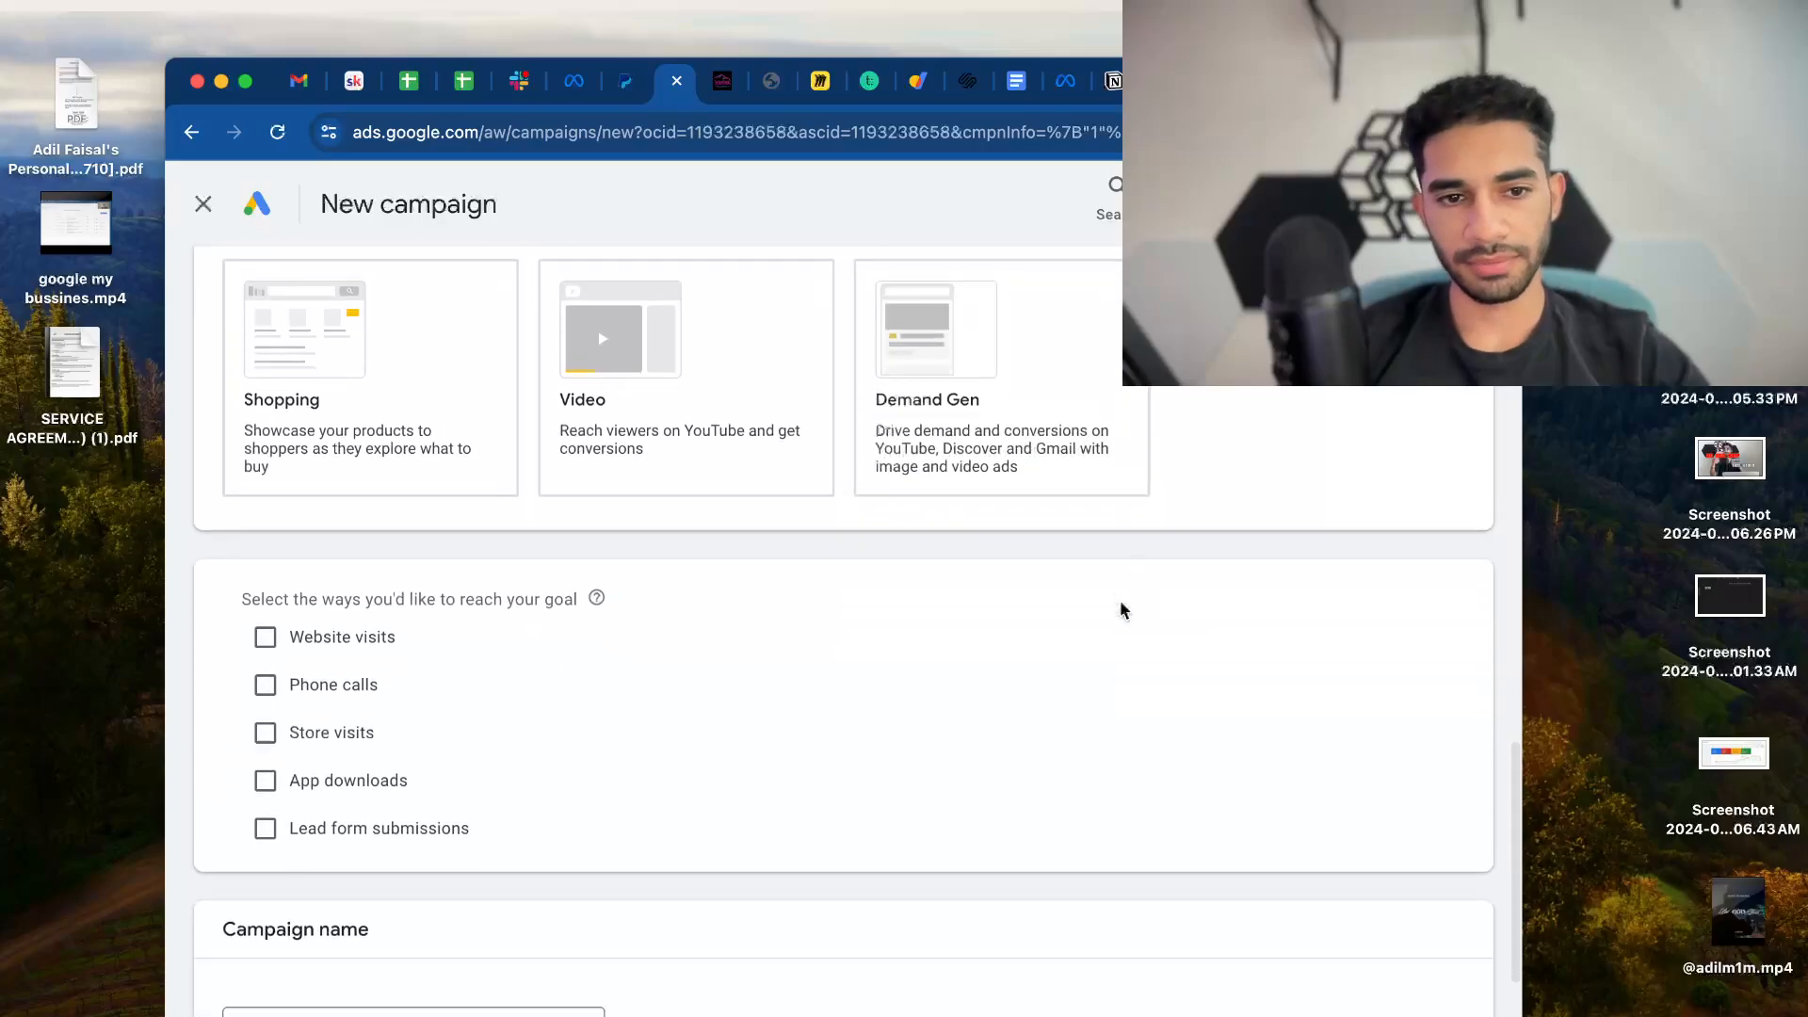
left_click(371, 782)
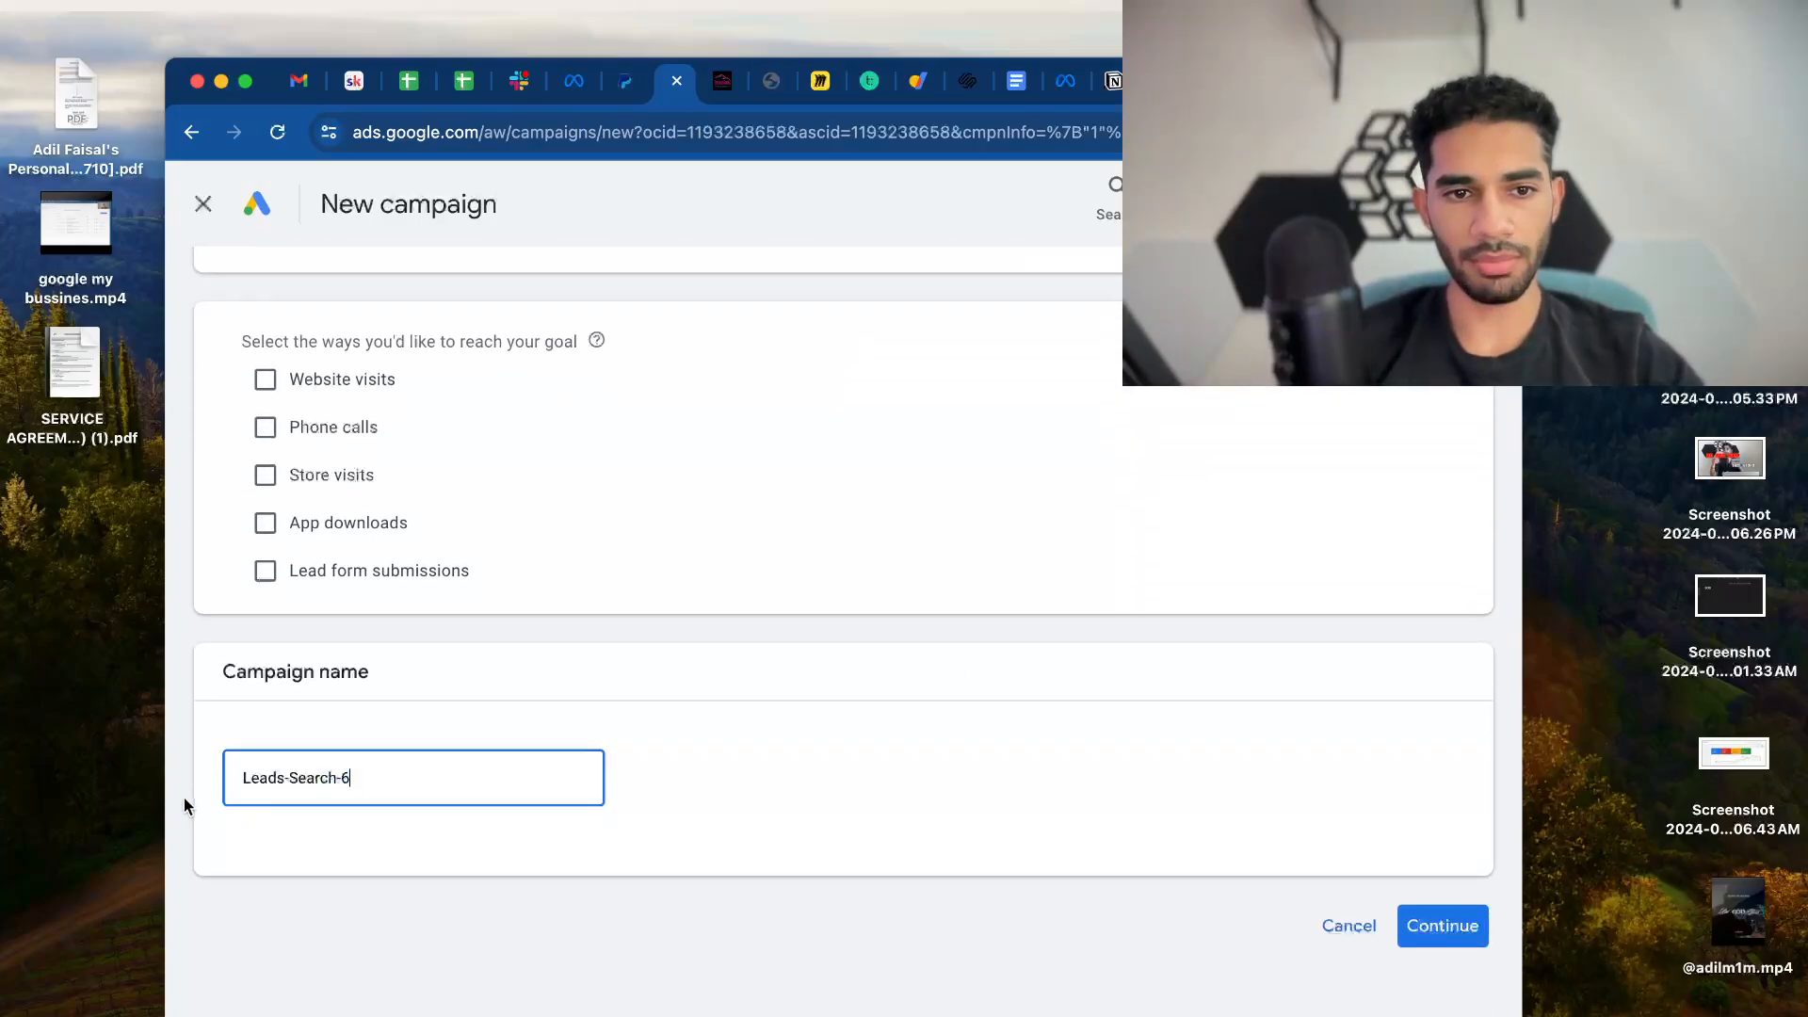
triple_click(255, 771)
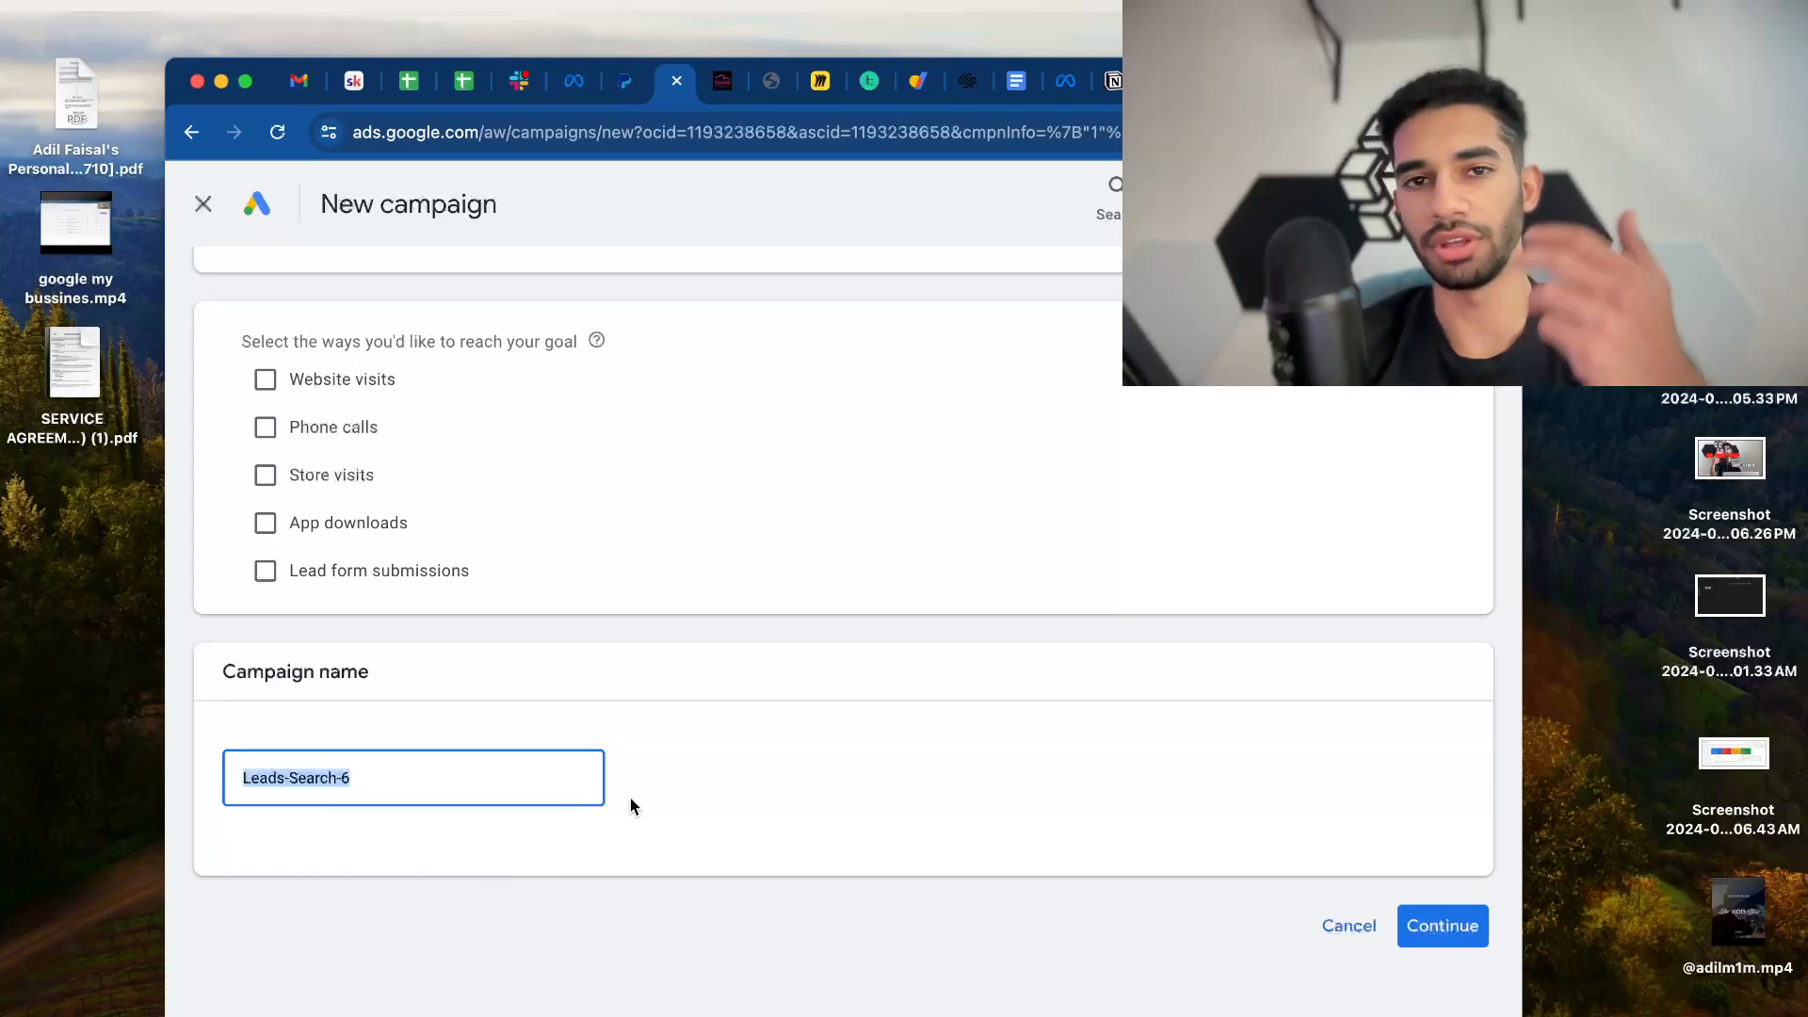
left_click(495, 778)
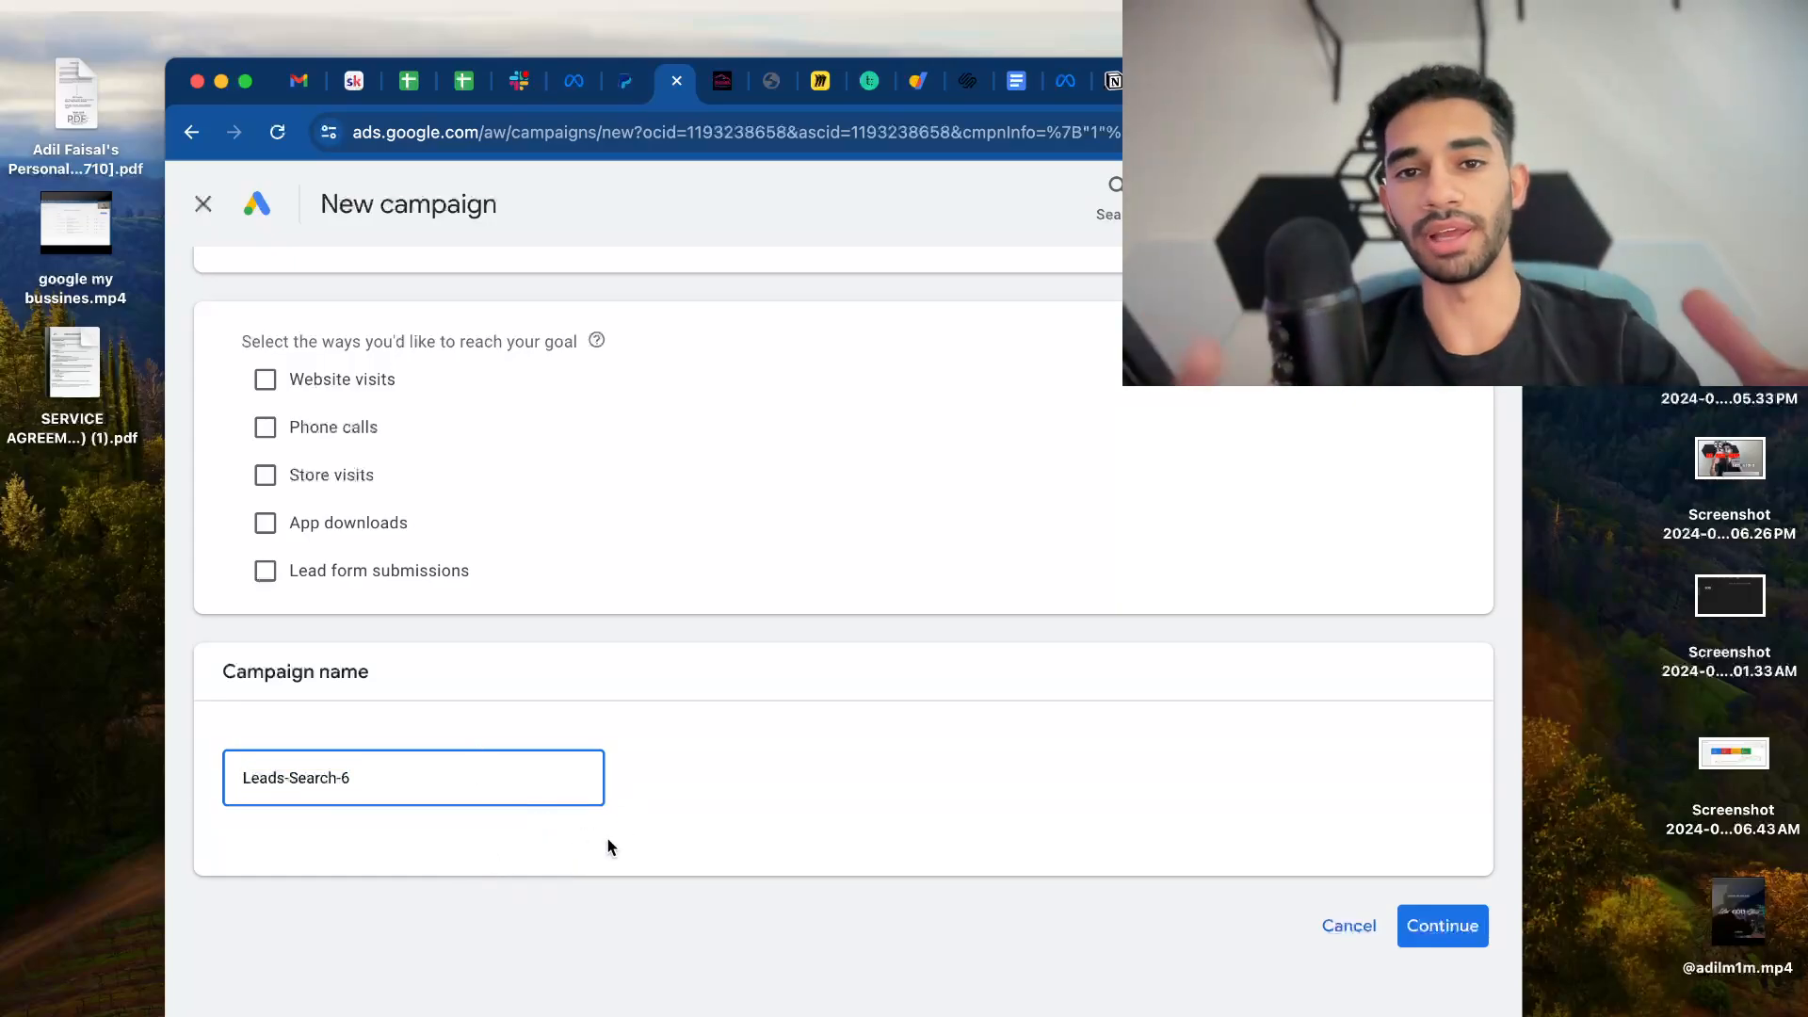
left_click_drag(349, 778, 237, 783)
type("a,dbwk")
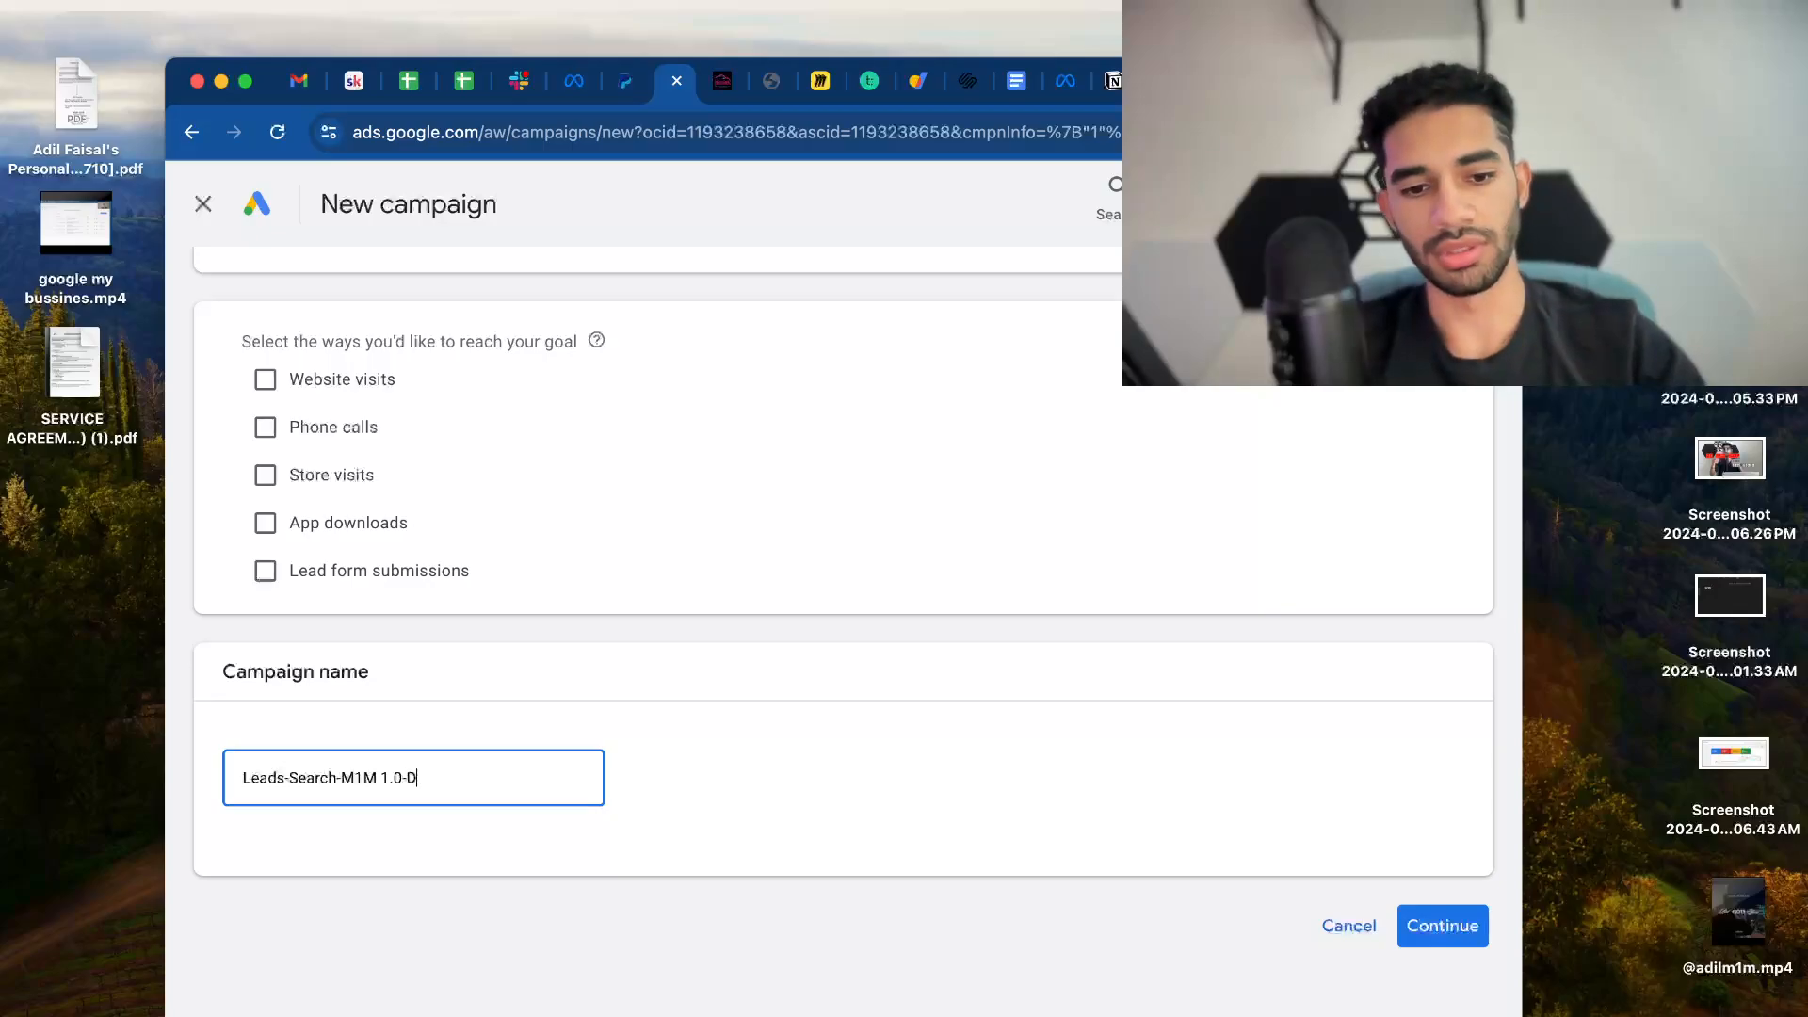
left_click(800, 822)
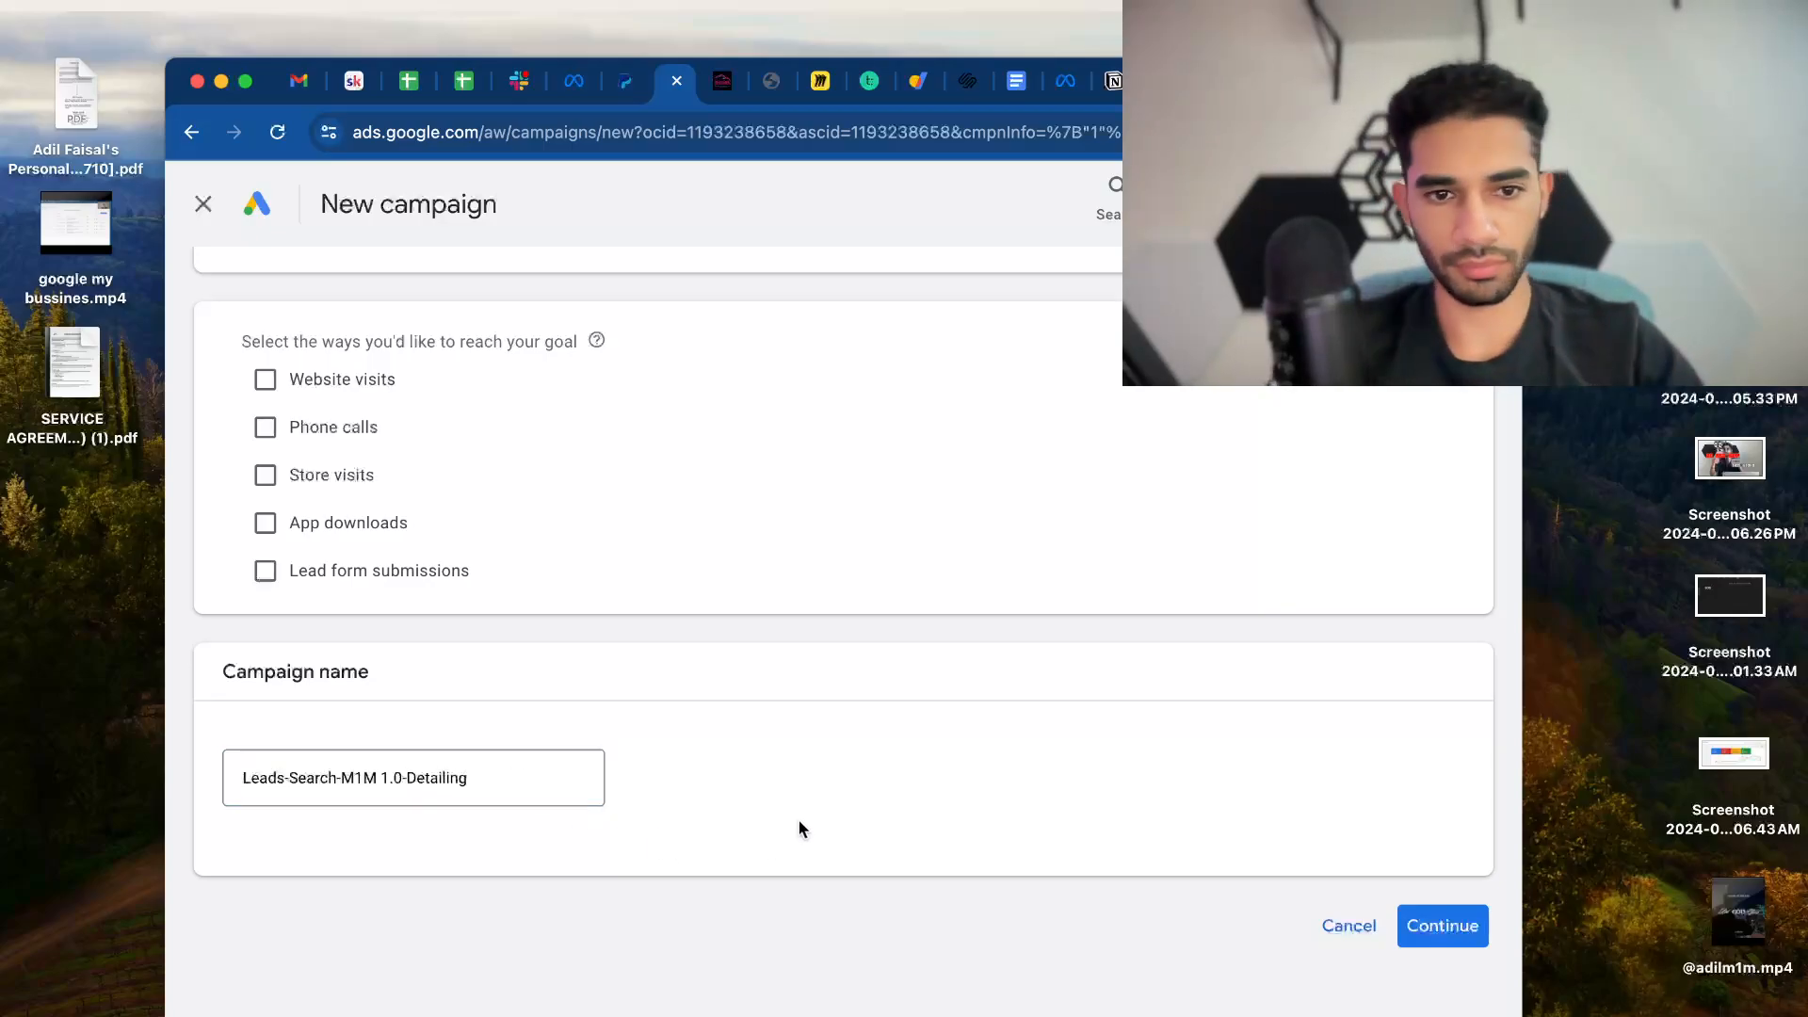
left_click(1418, 912)
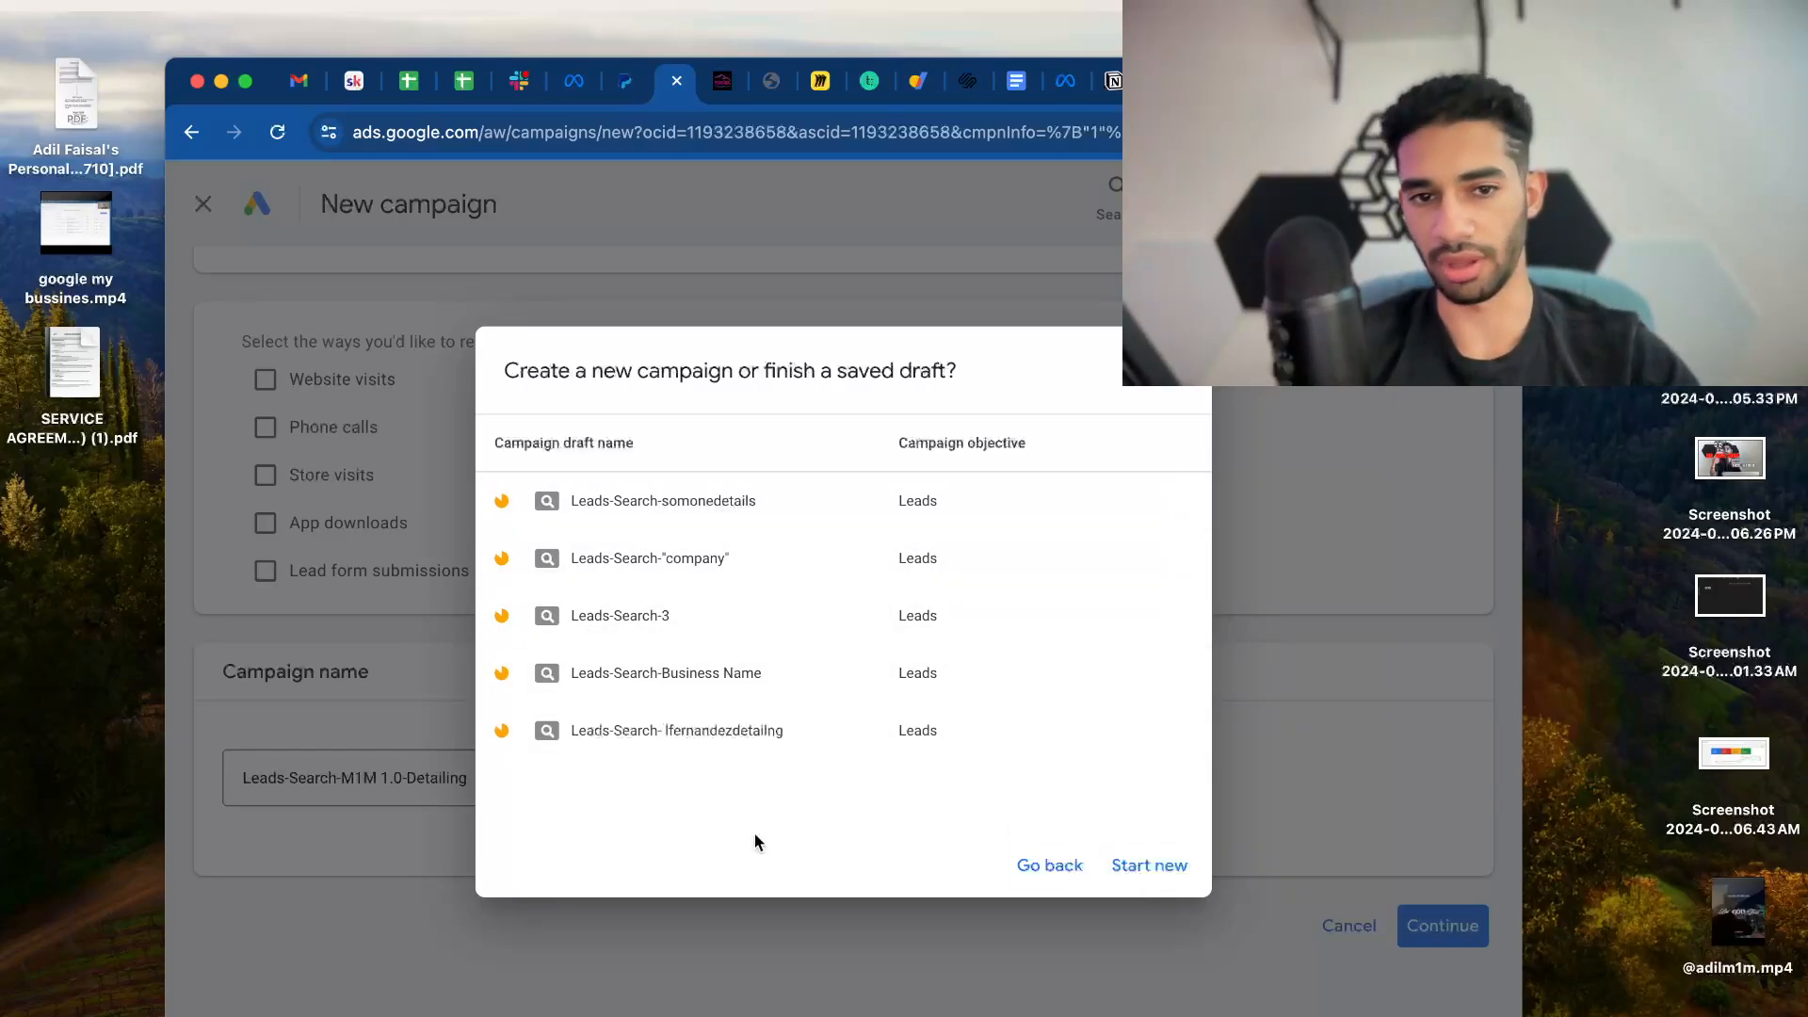
left_click(1149, 865)
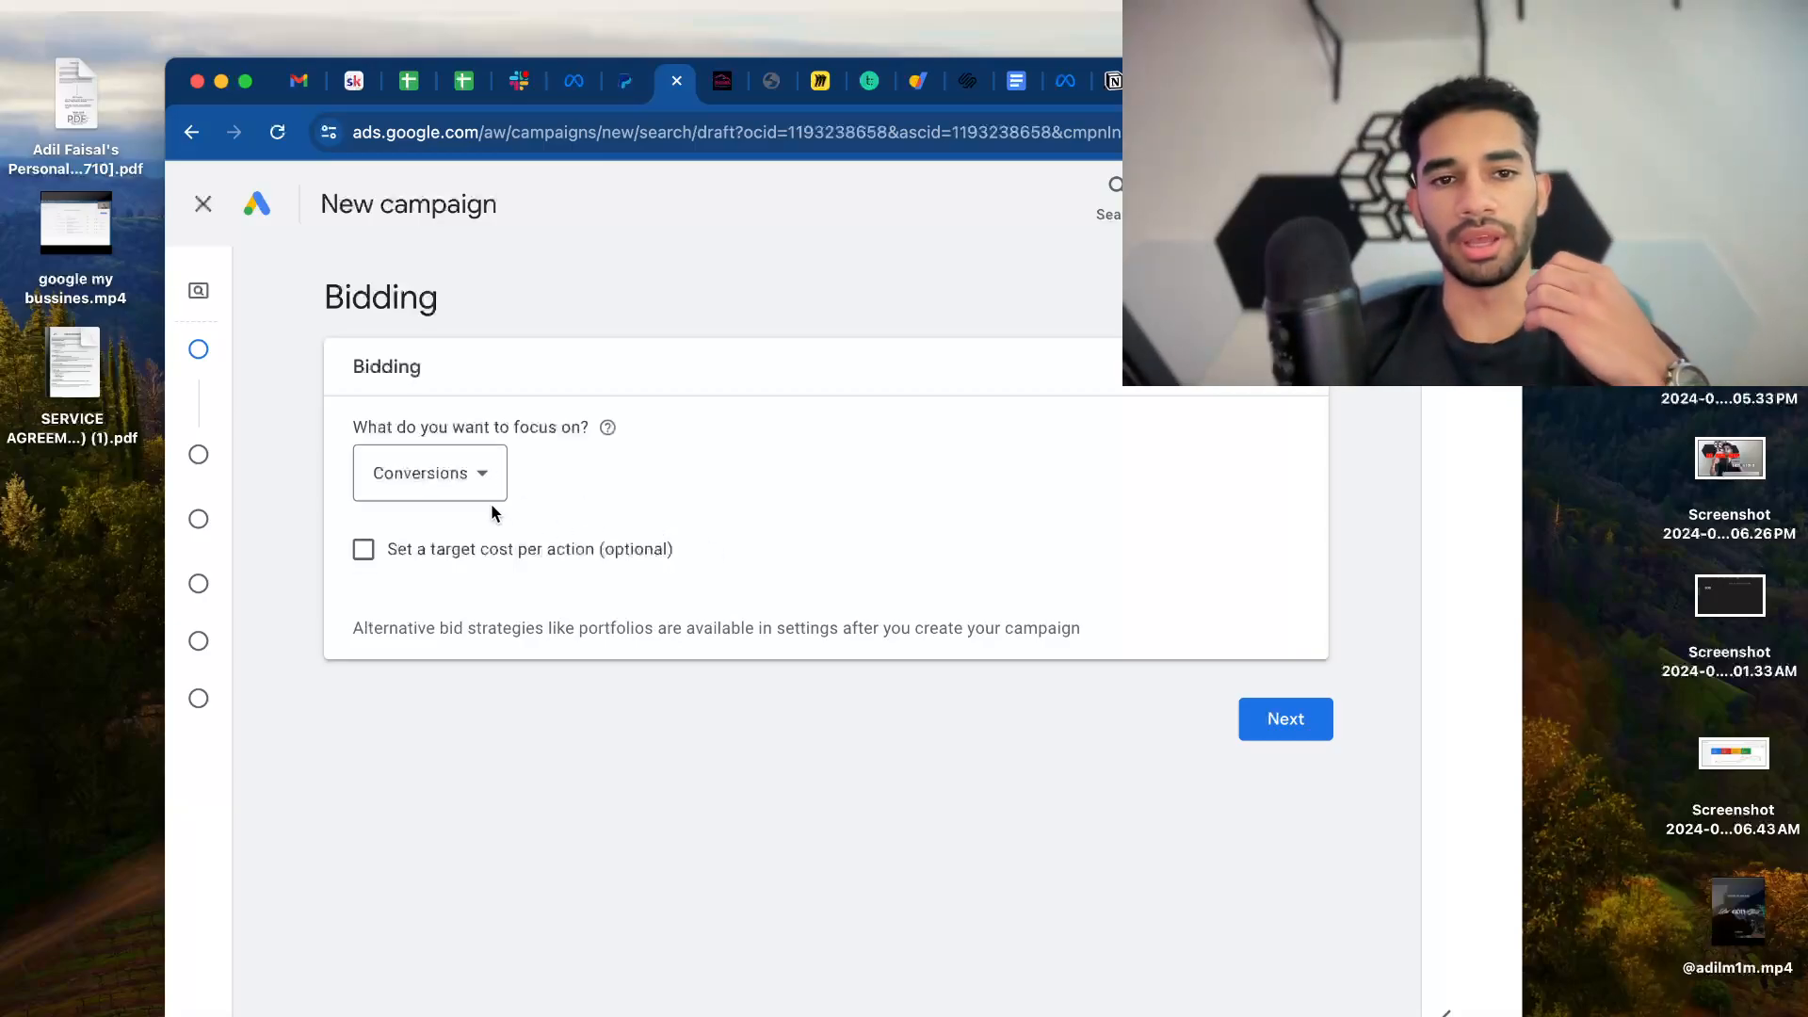
Set the bidding focus to Clicks without a maximum cost per click limit and proceed to the campaign settings
left_click(477, 473)
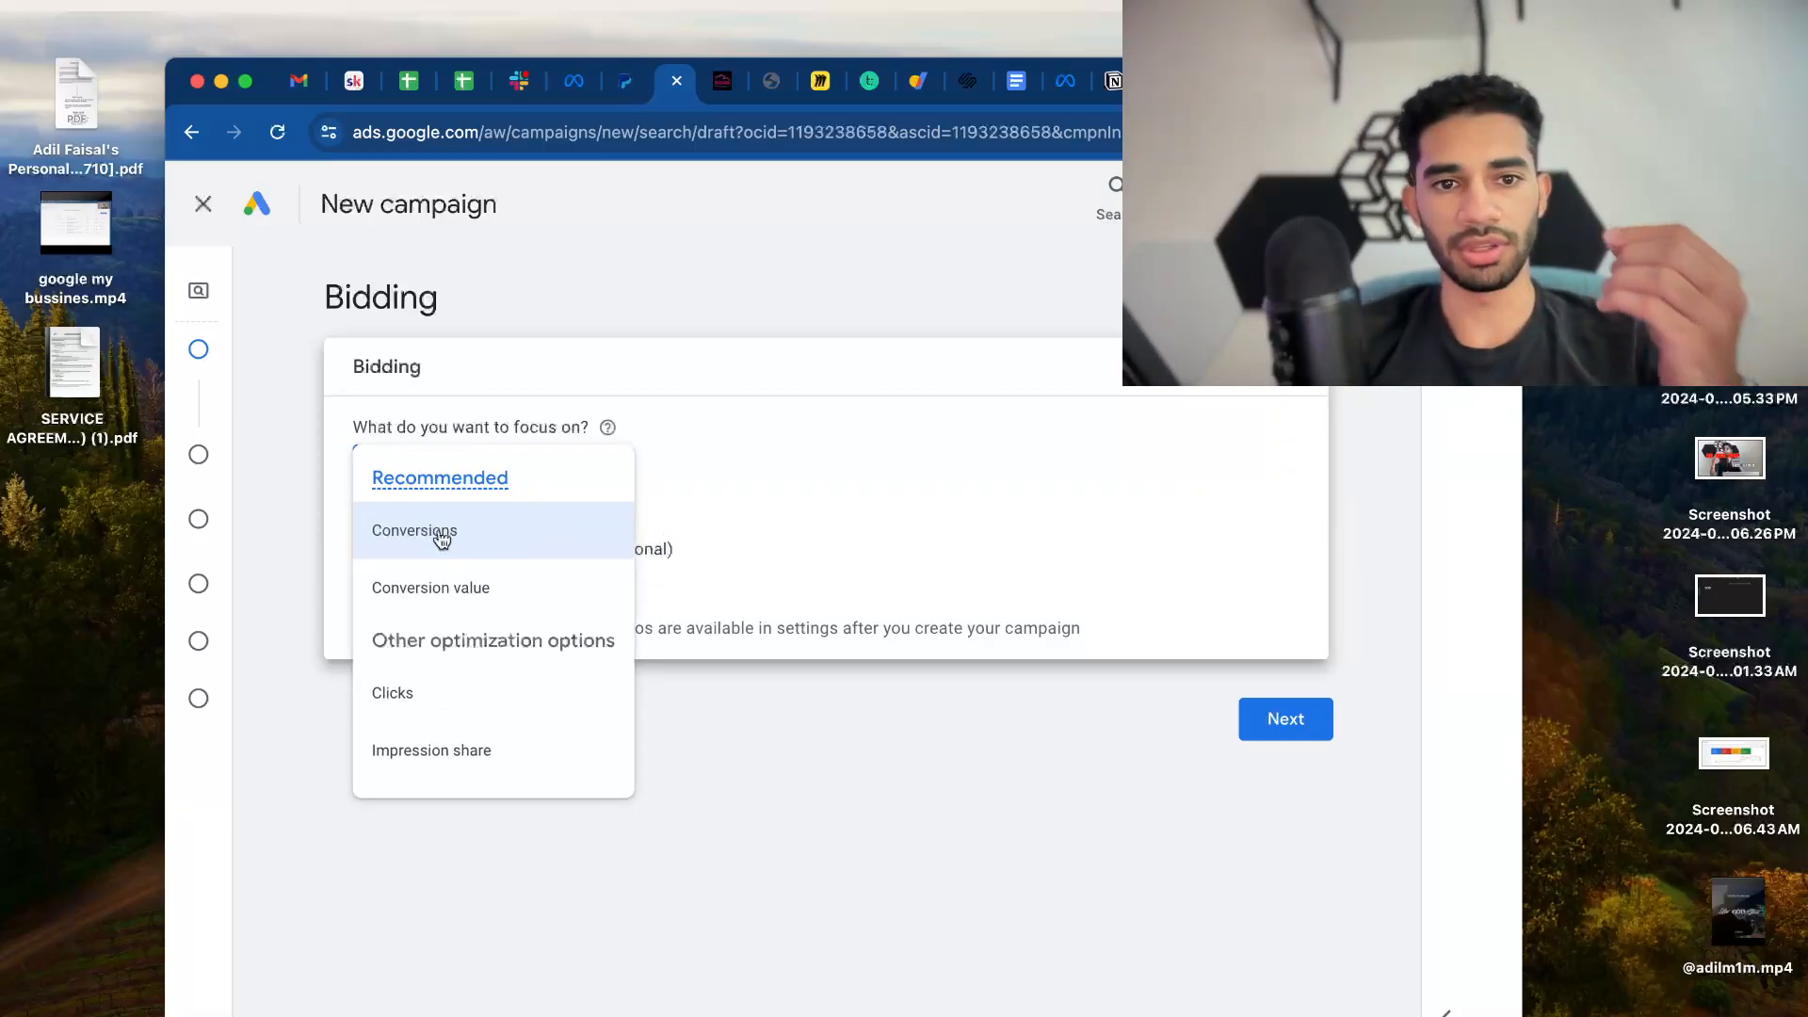
left_click(417, 695)
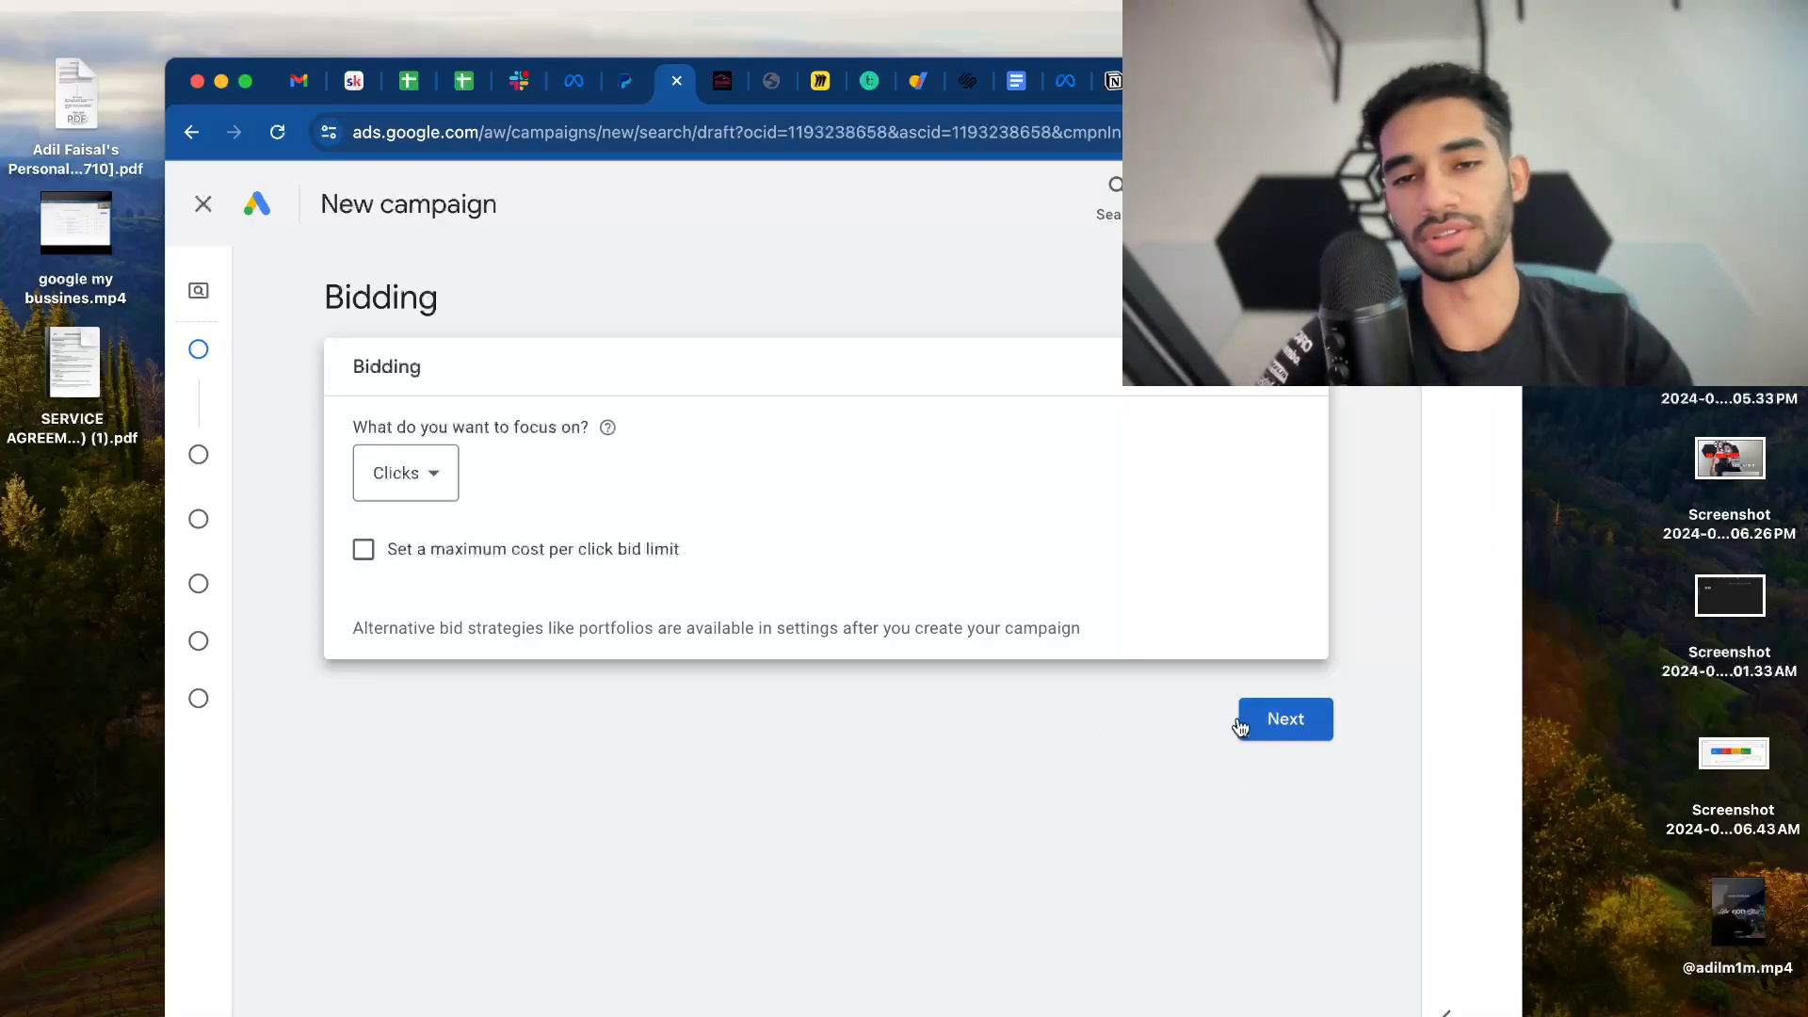
left_click(1286, 731)
Exclude Google search partners and the Google Display Network from the campaign's networks
scroll(878, 642, "down", 1)
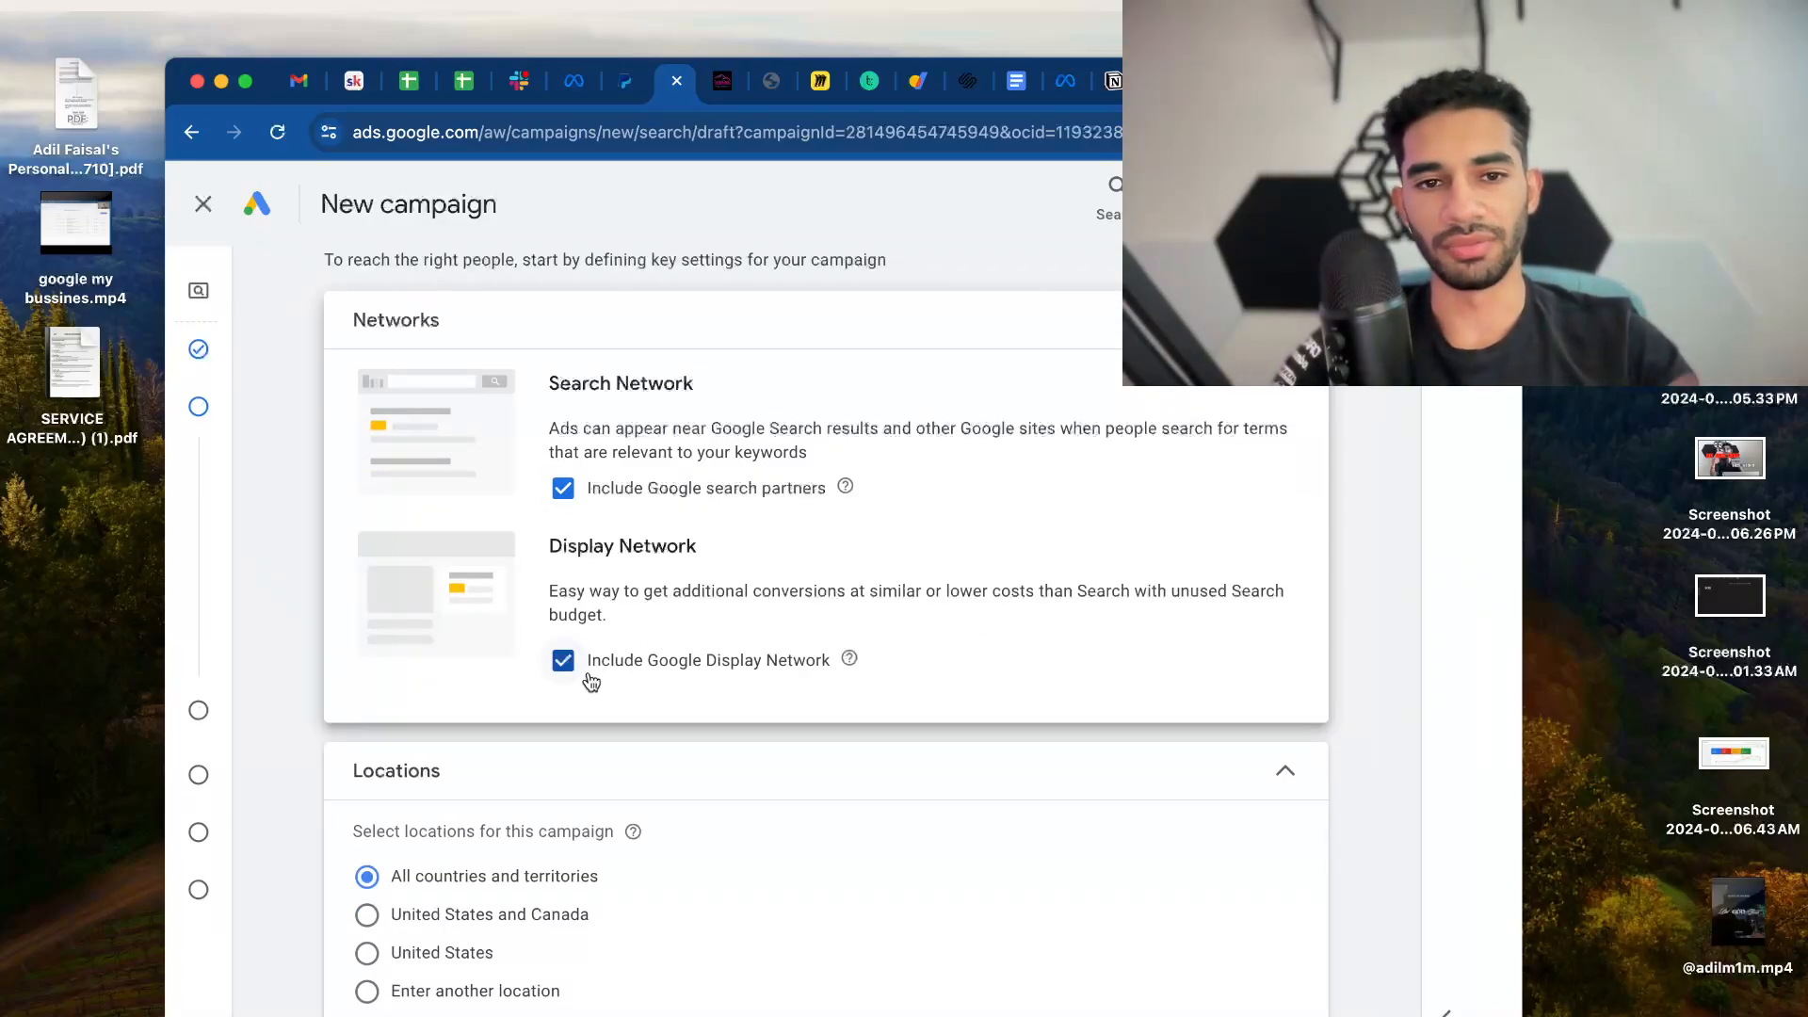
left_click(568, 505)
scroll(579, 637, "down", 3)
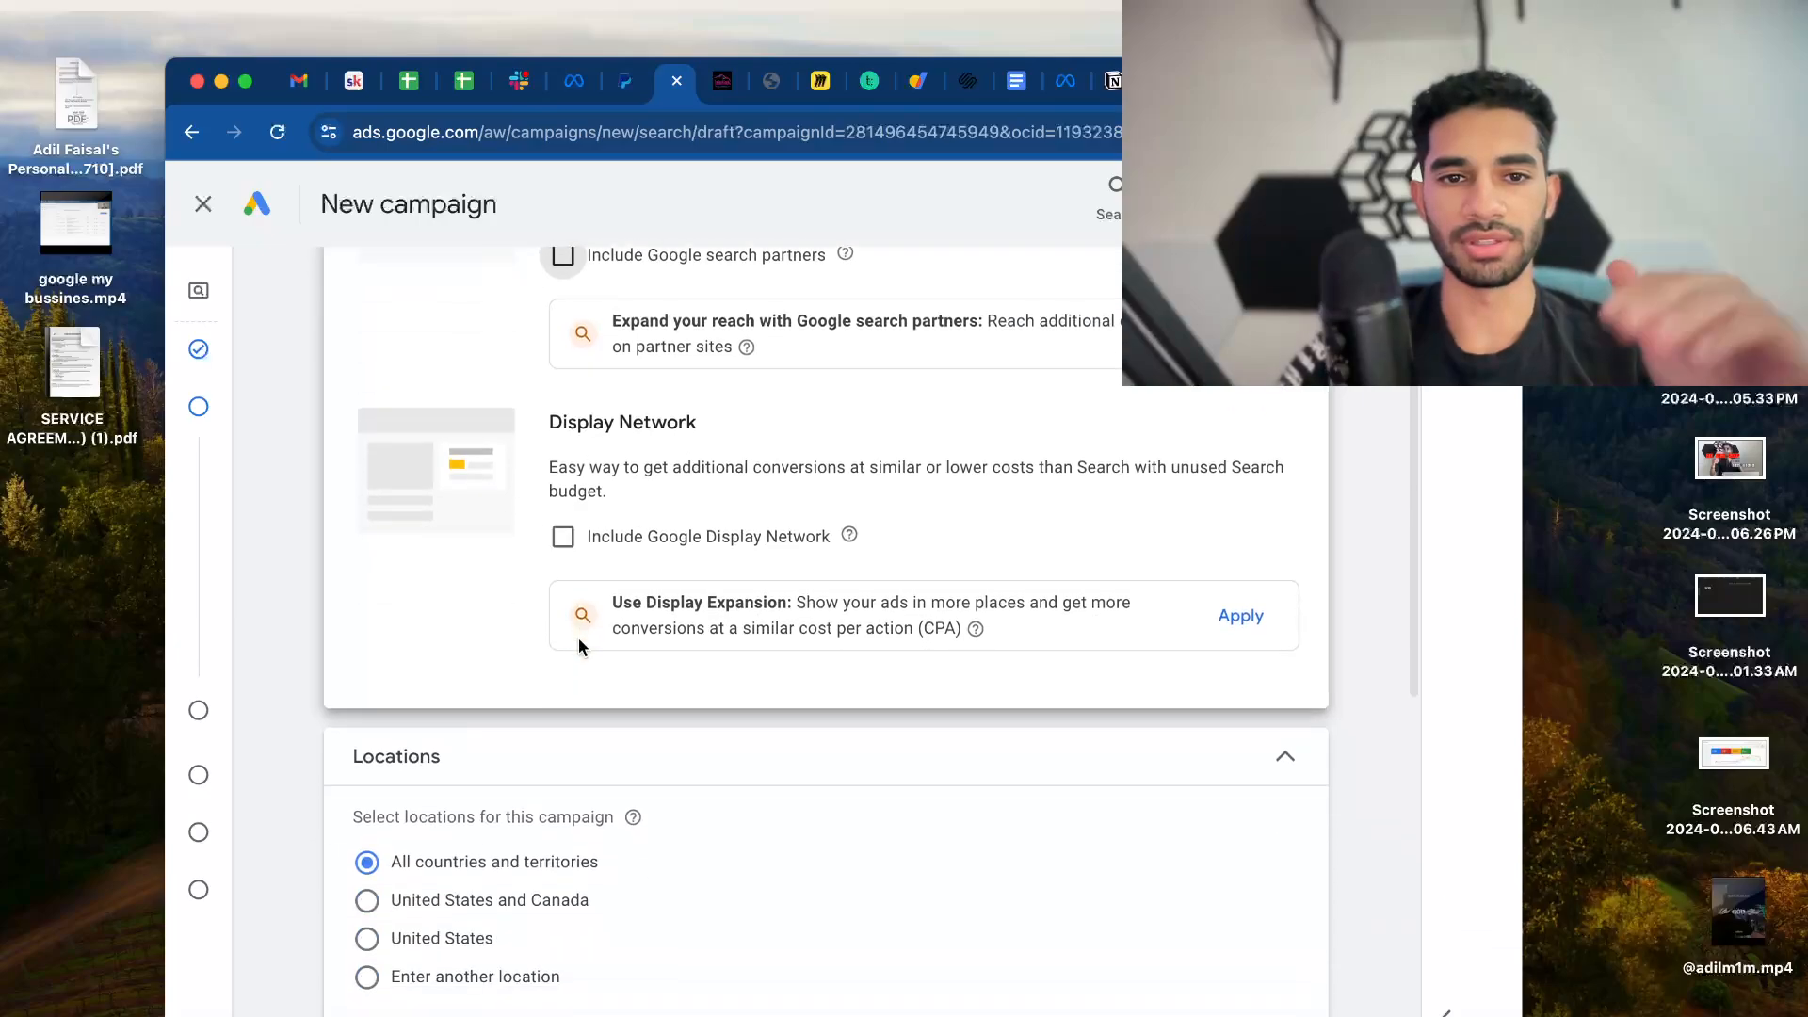
Set the campaign's location targeting to a custom location instead of a preset country choice
scroll(578, 640, "down", 3)
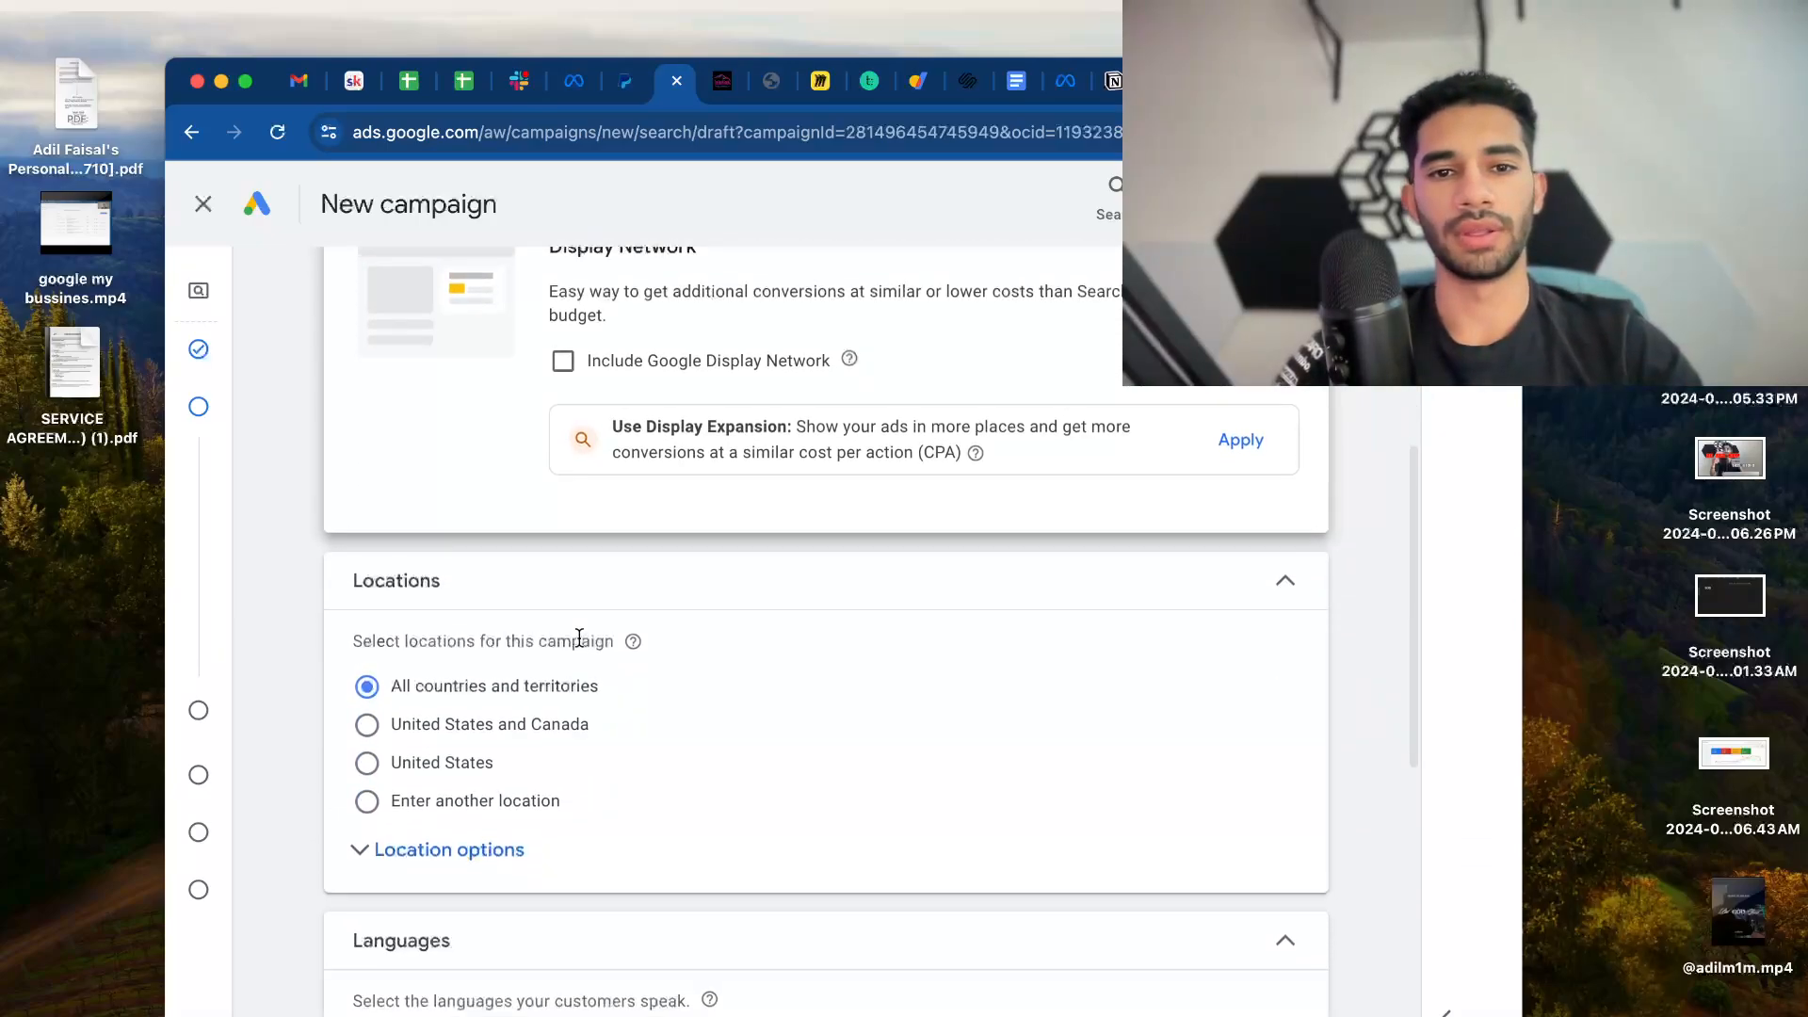
scroll(578, 637, "down", 3)
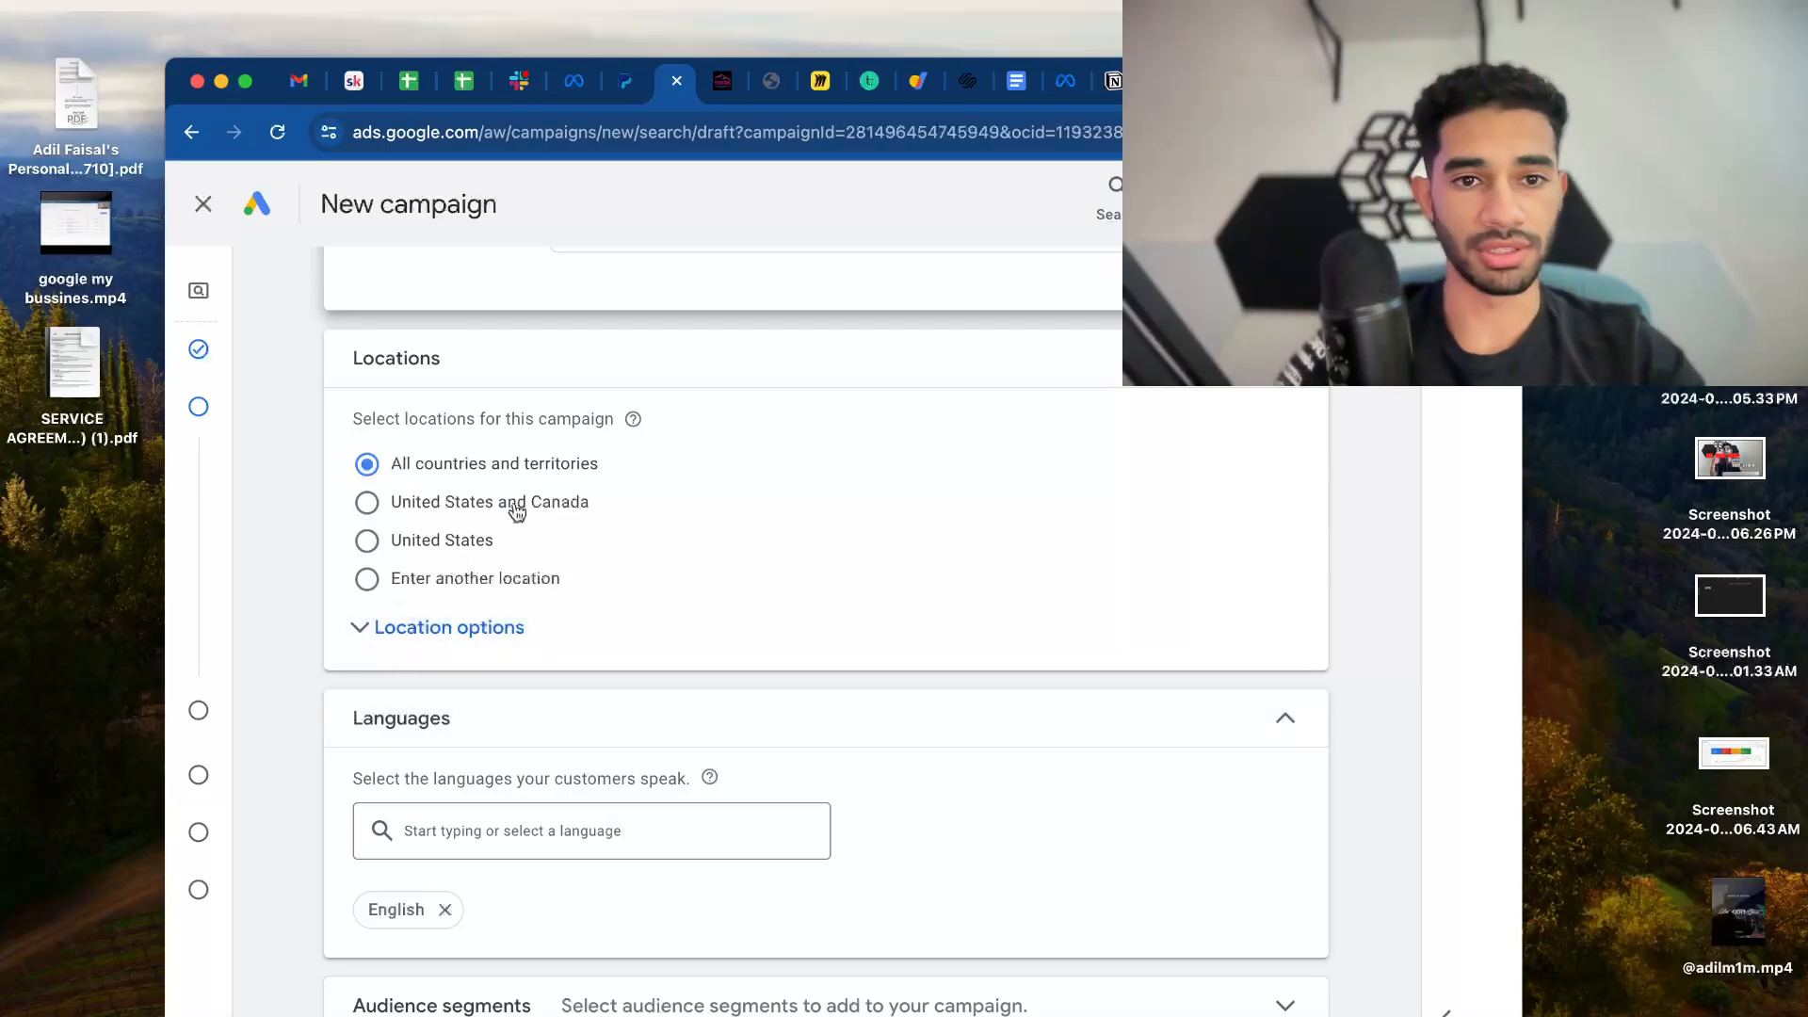
left_click(367, 505)
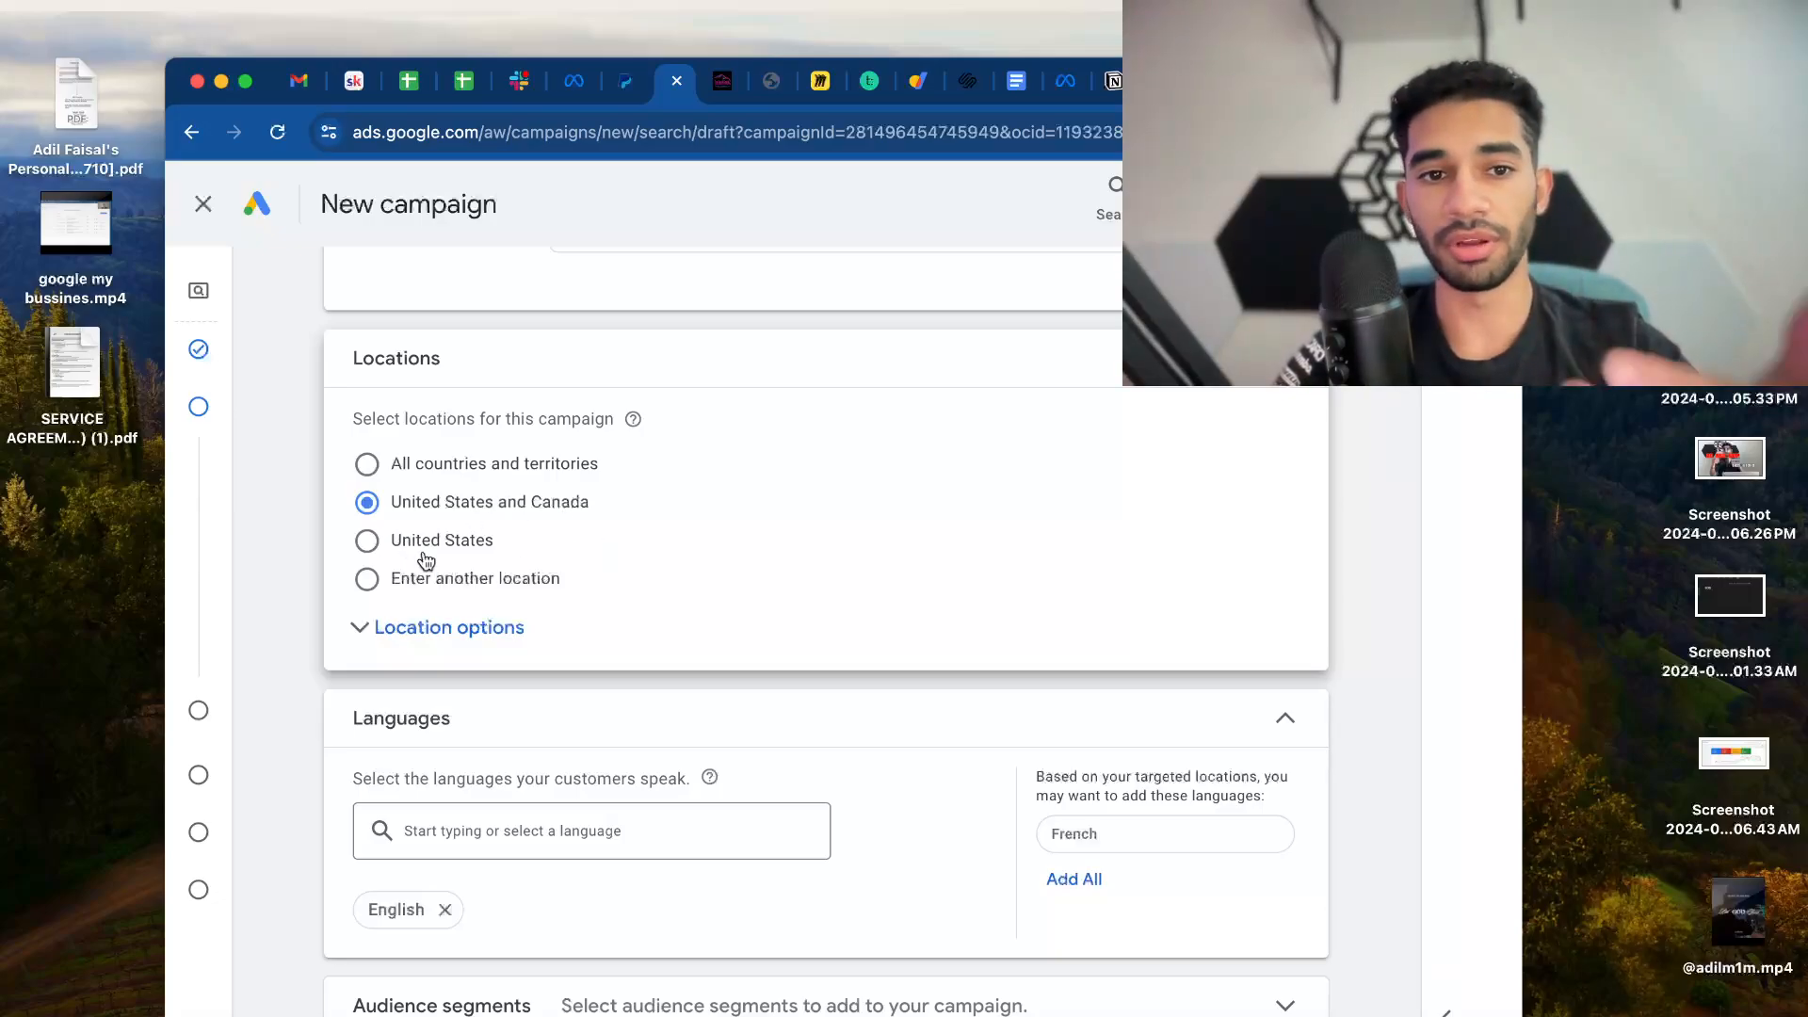
left_click(366, 548)
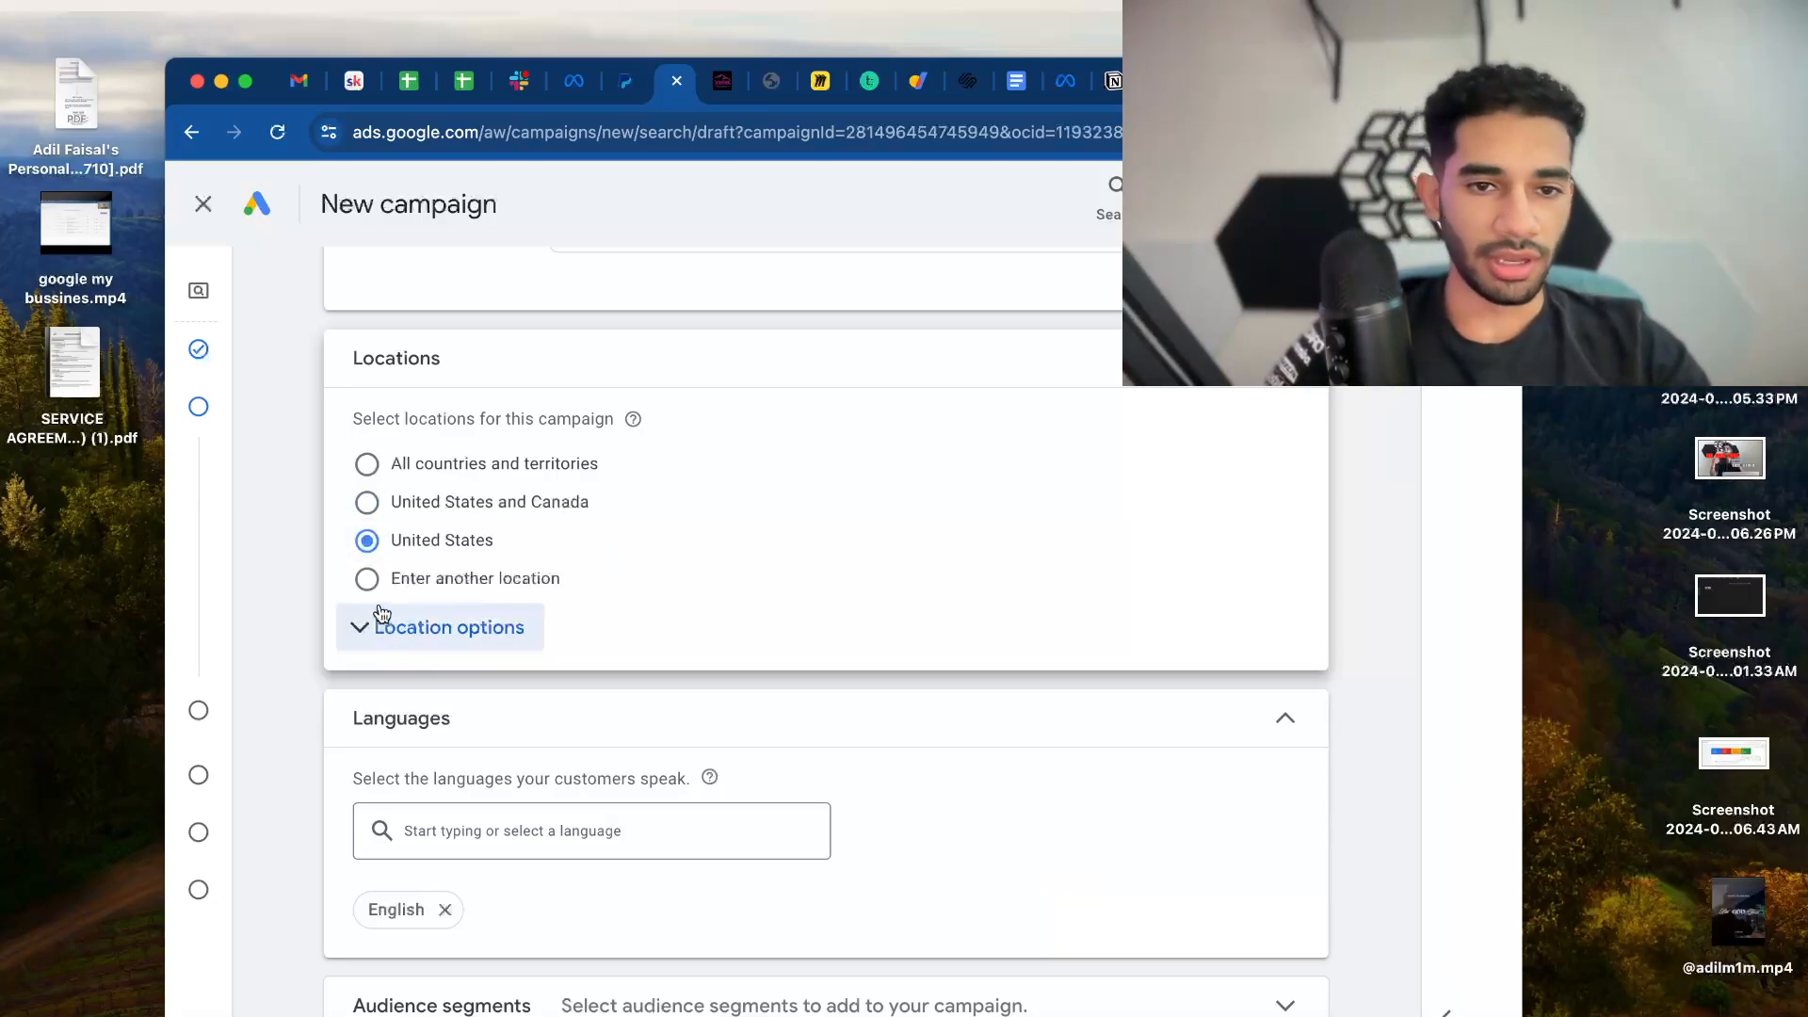
left_click(367, 578)
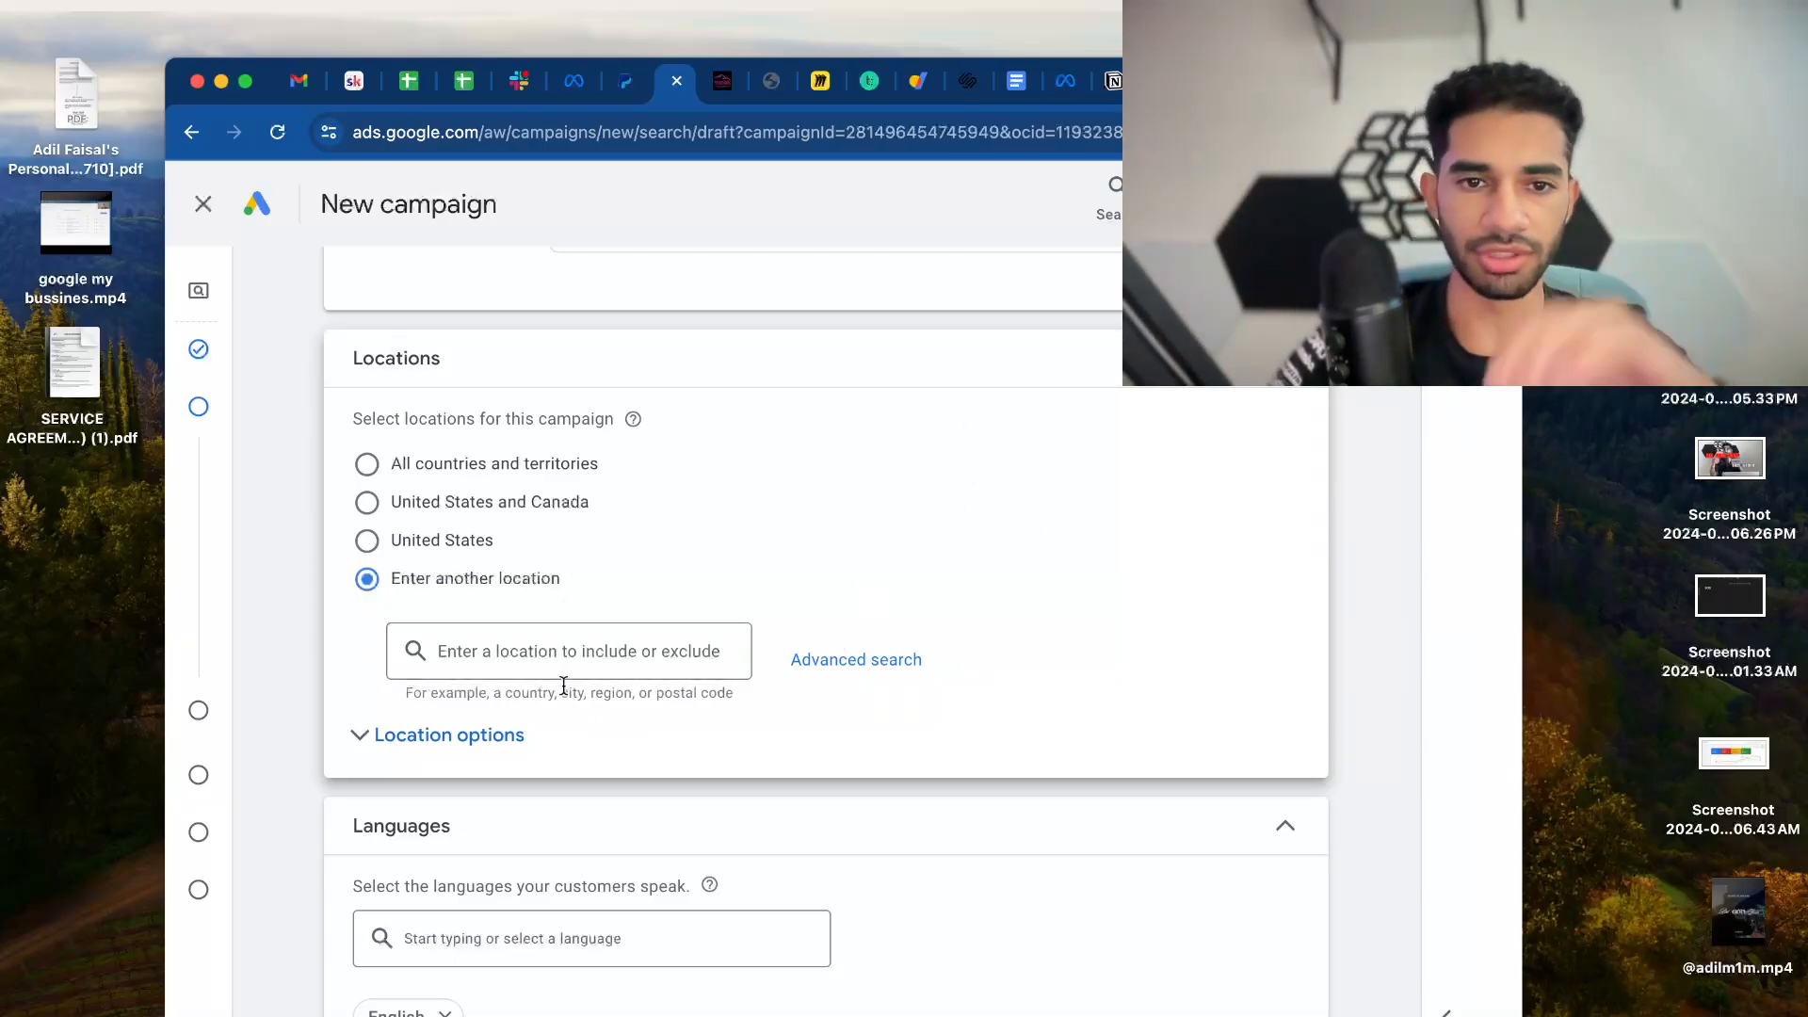
Limit the location option to Presence: People in or regularly in your included locations
left_click(361, 750)
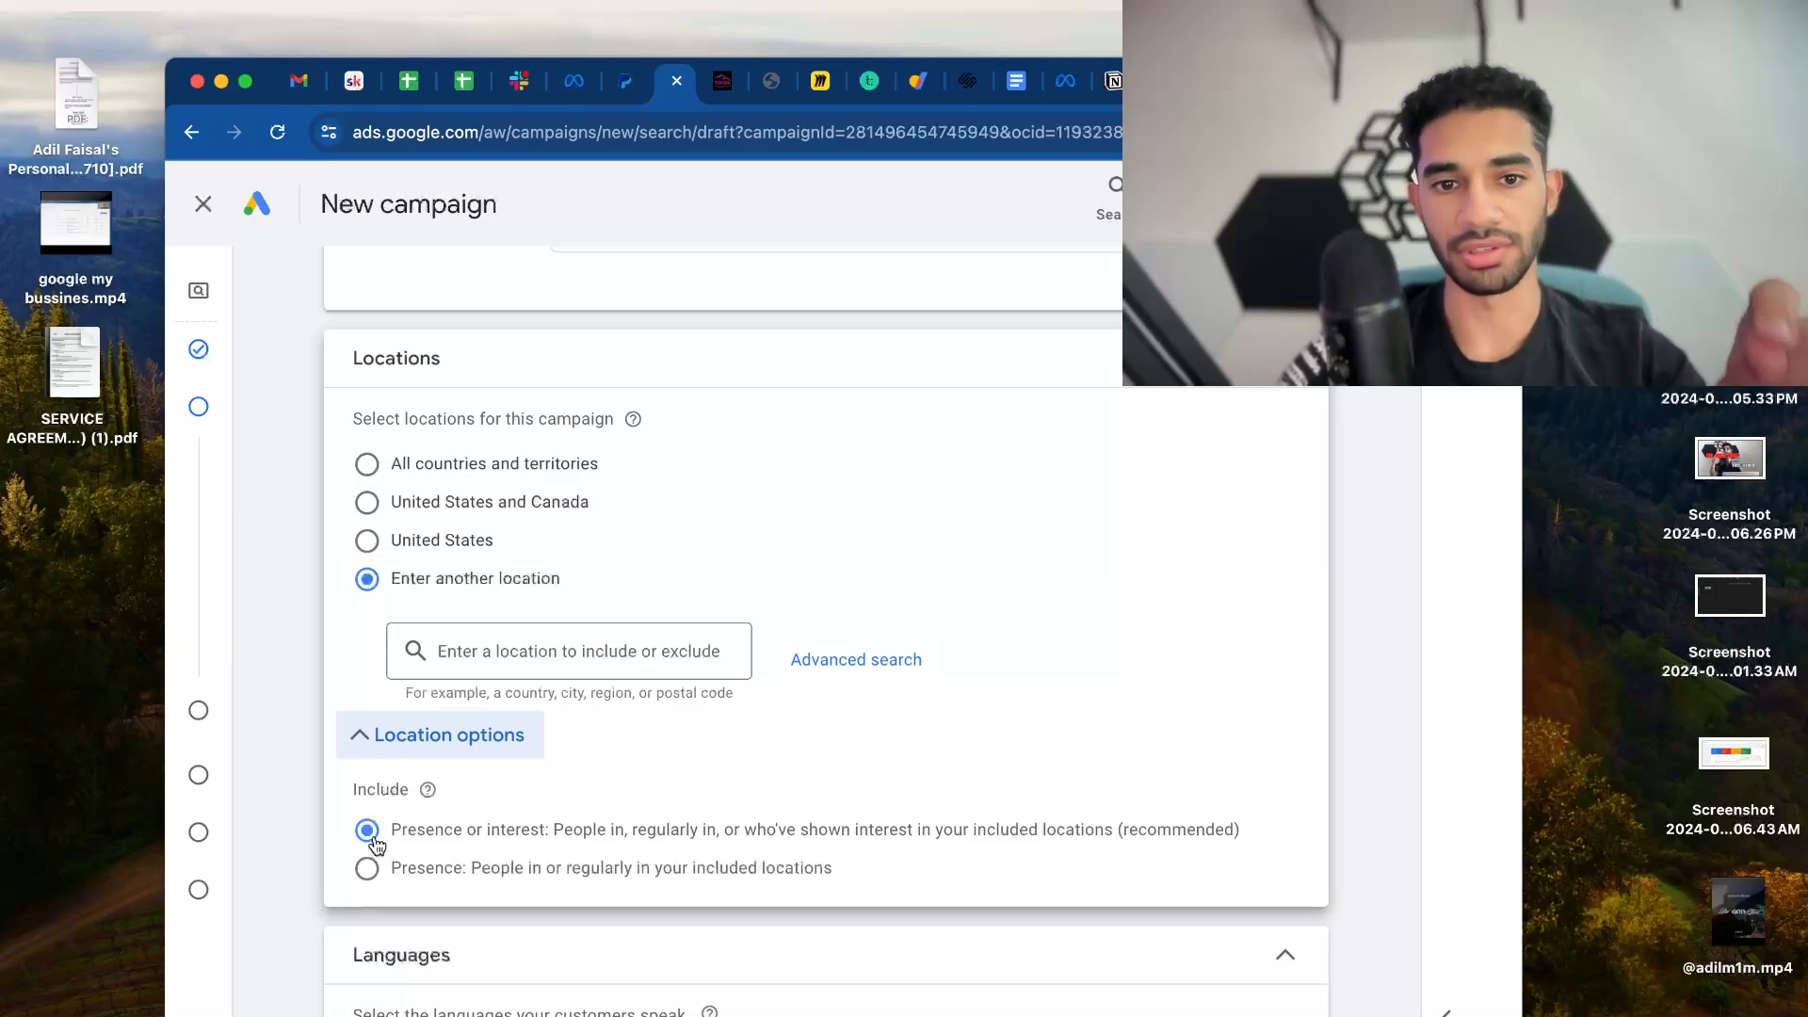
left_click(380, 885)
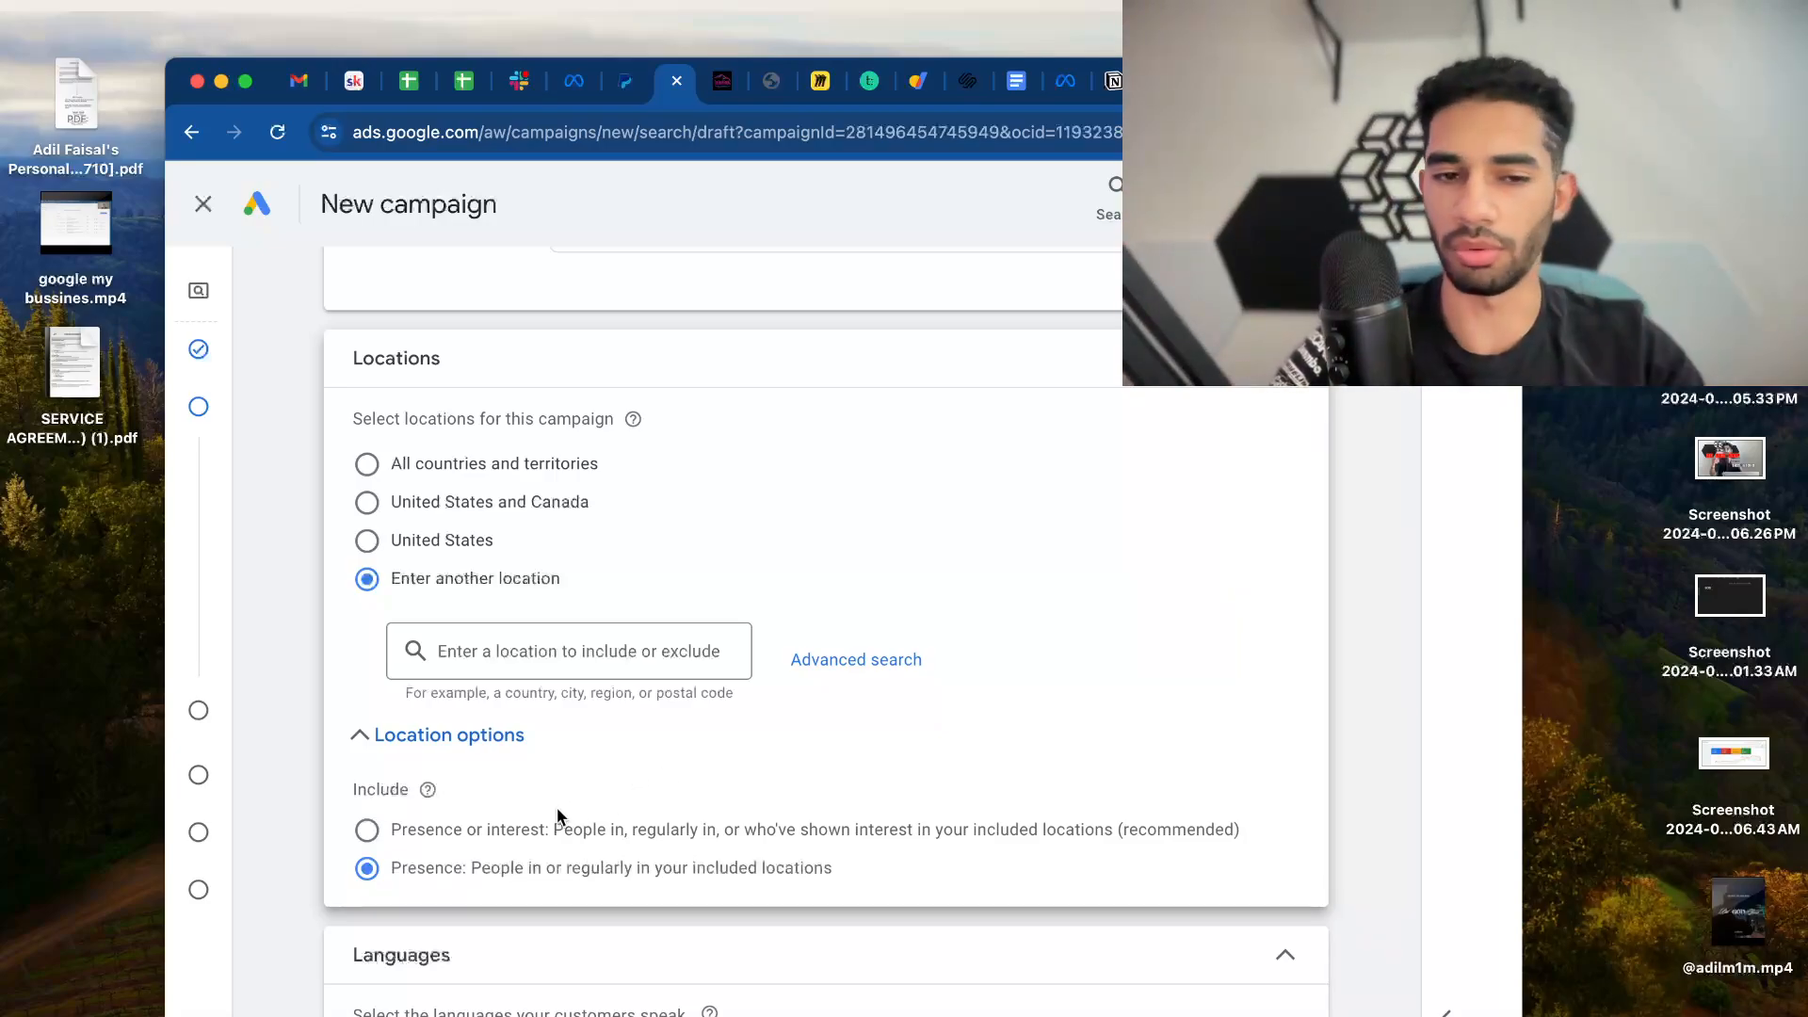
left_click(405, 744)
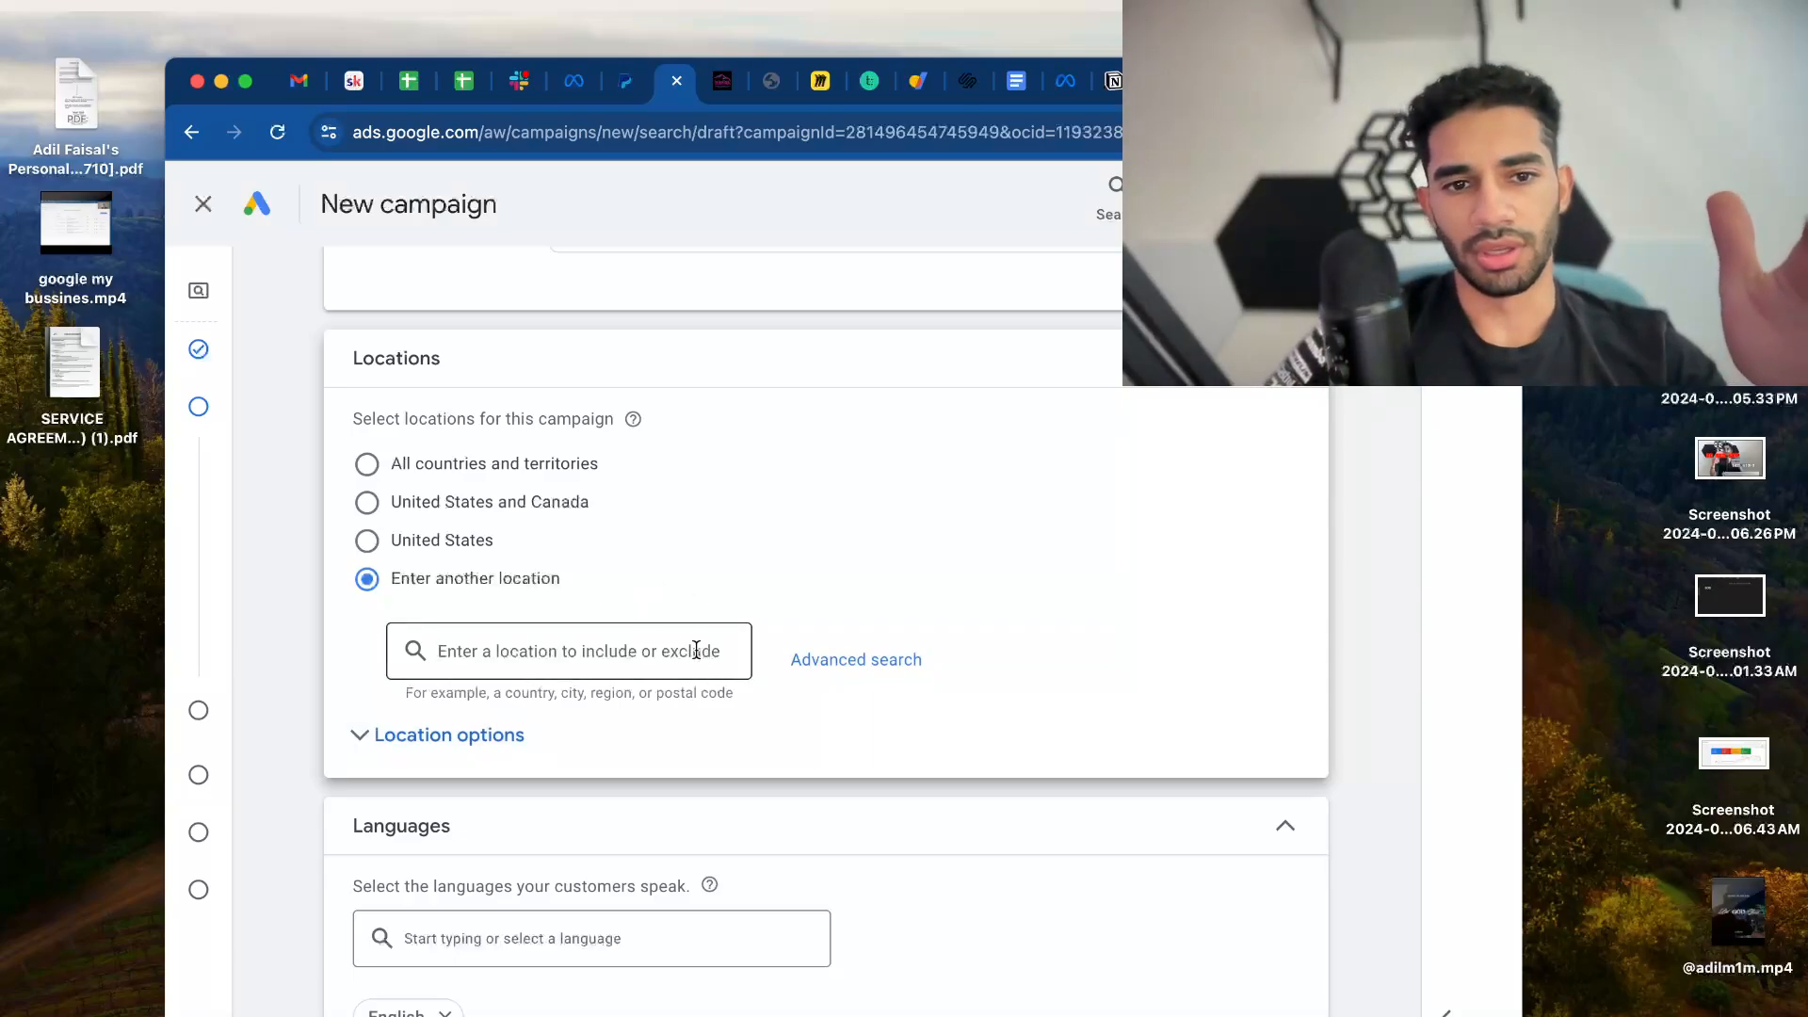
Search the campaign's locations for San An
type("S")
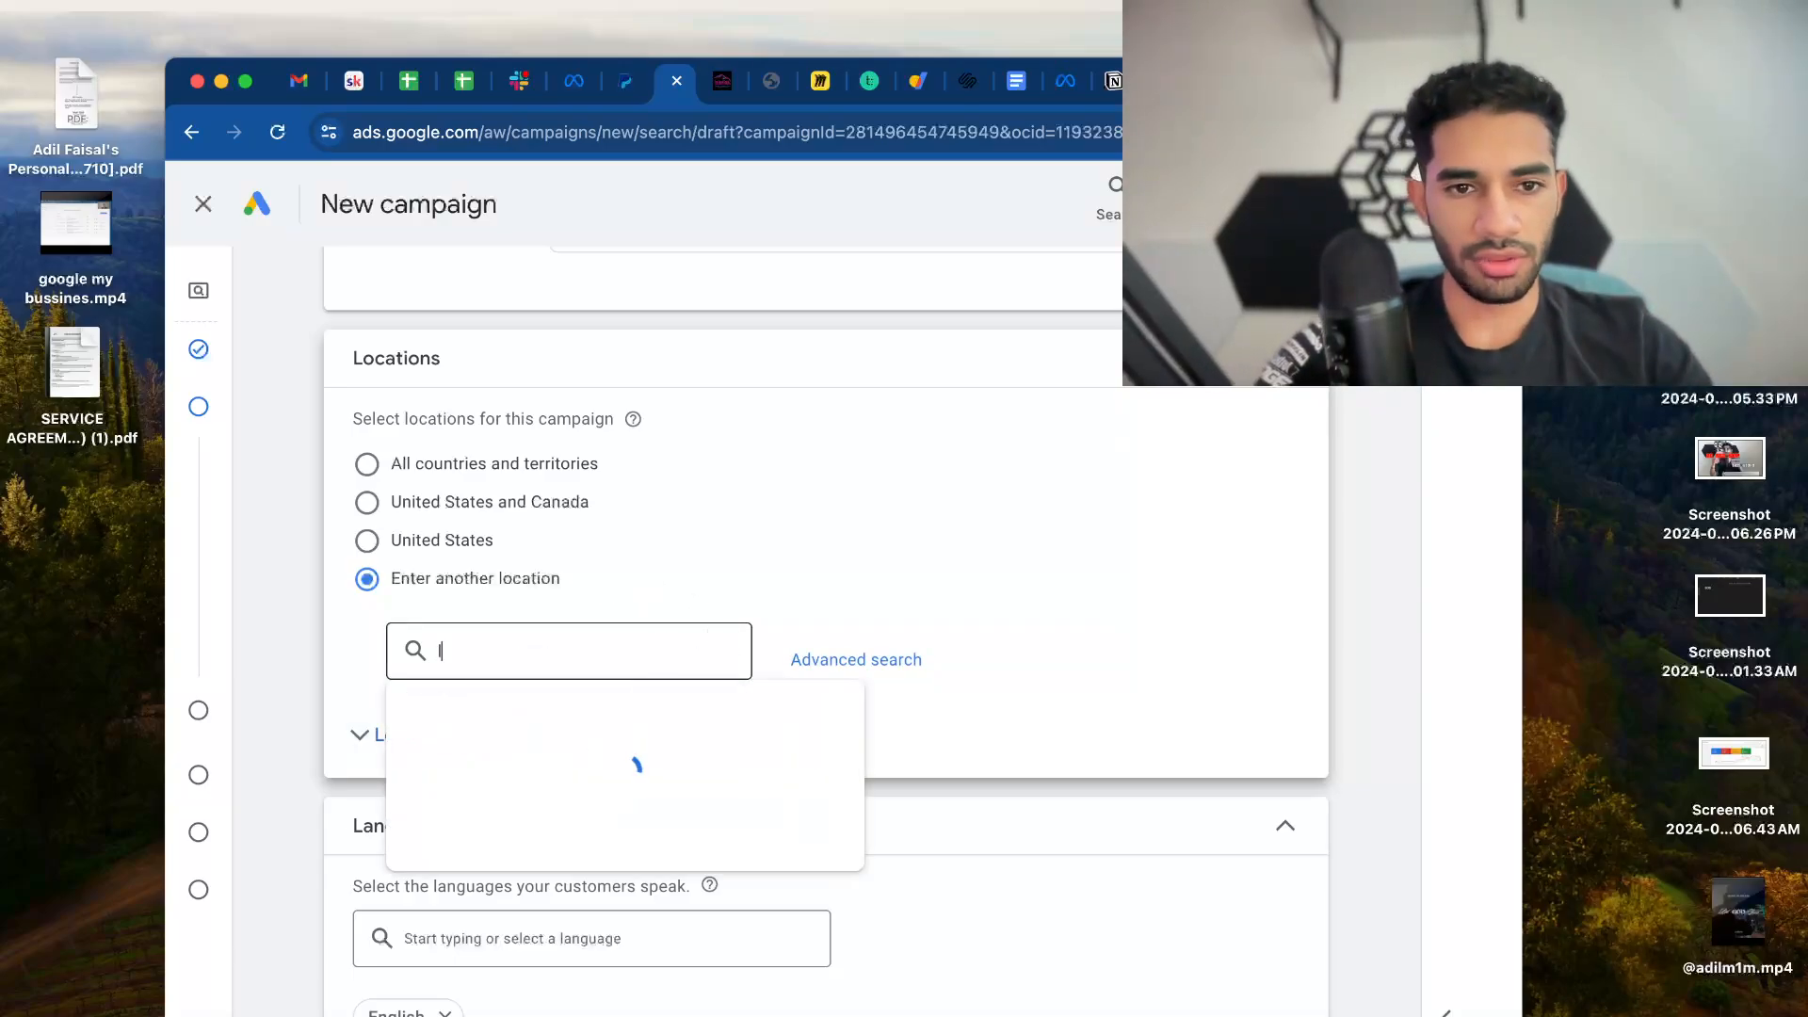
key("BackSpace")
type("San An")
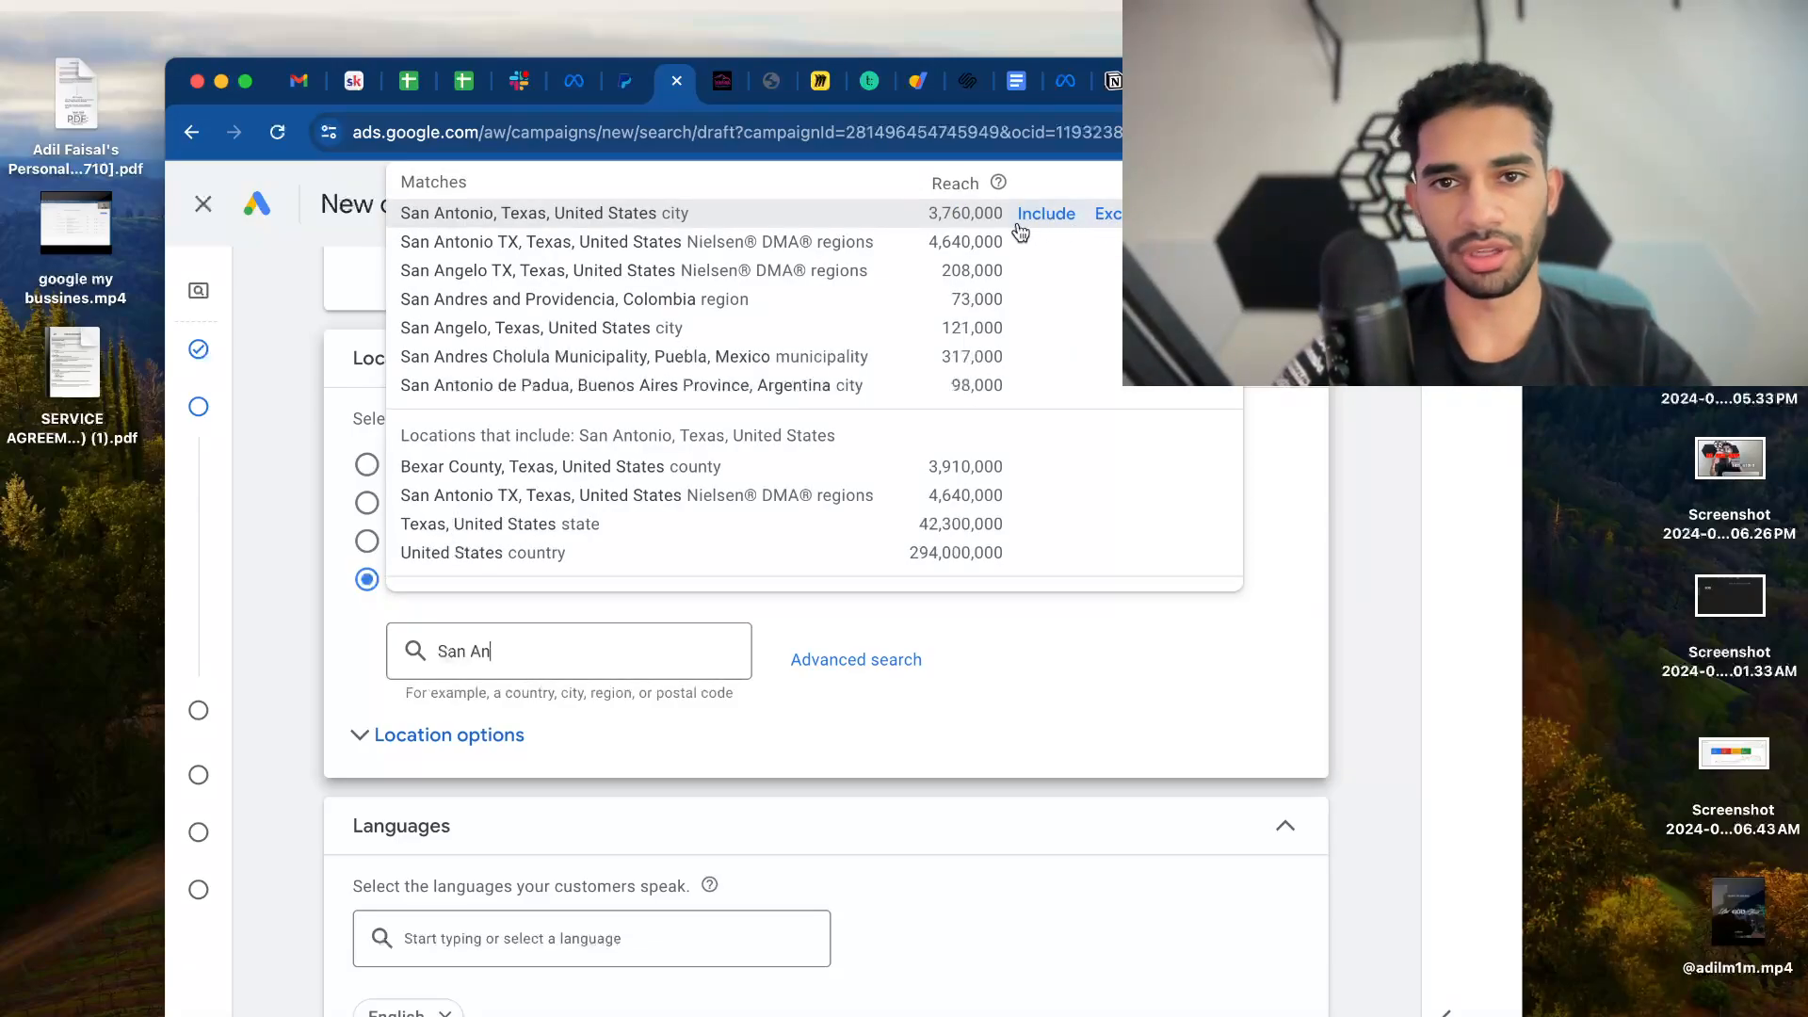
left_click(598, 716)
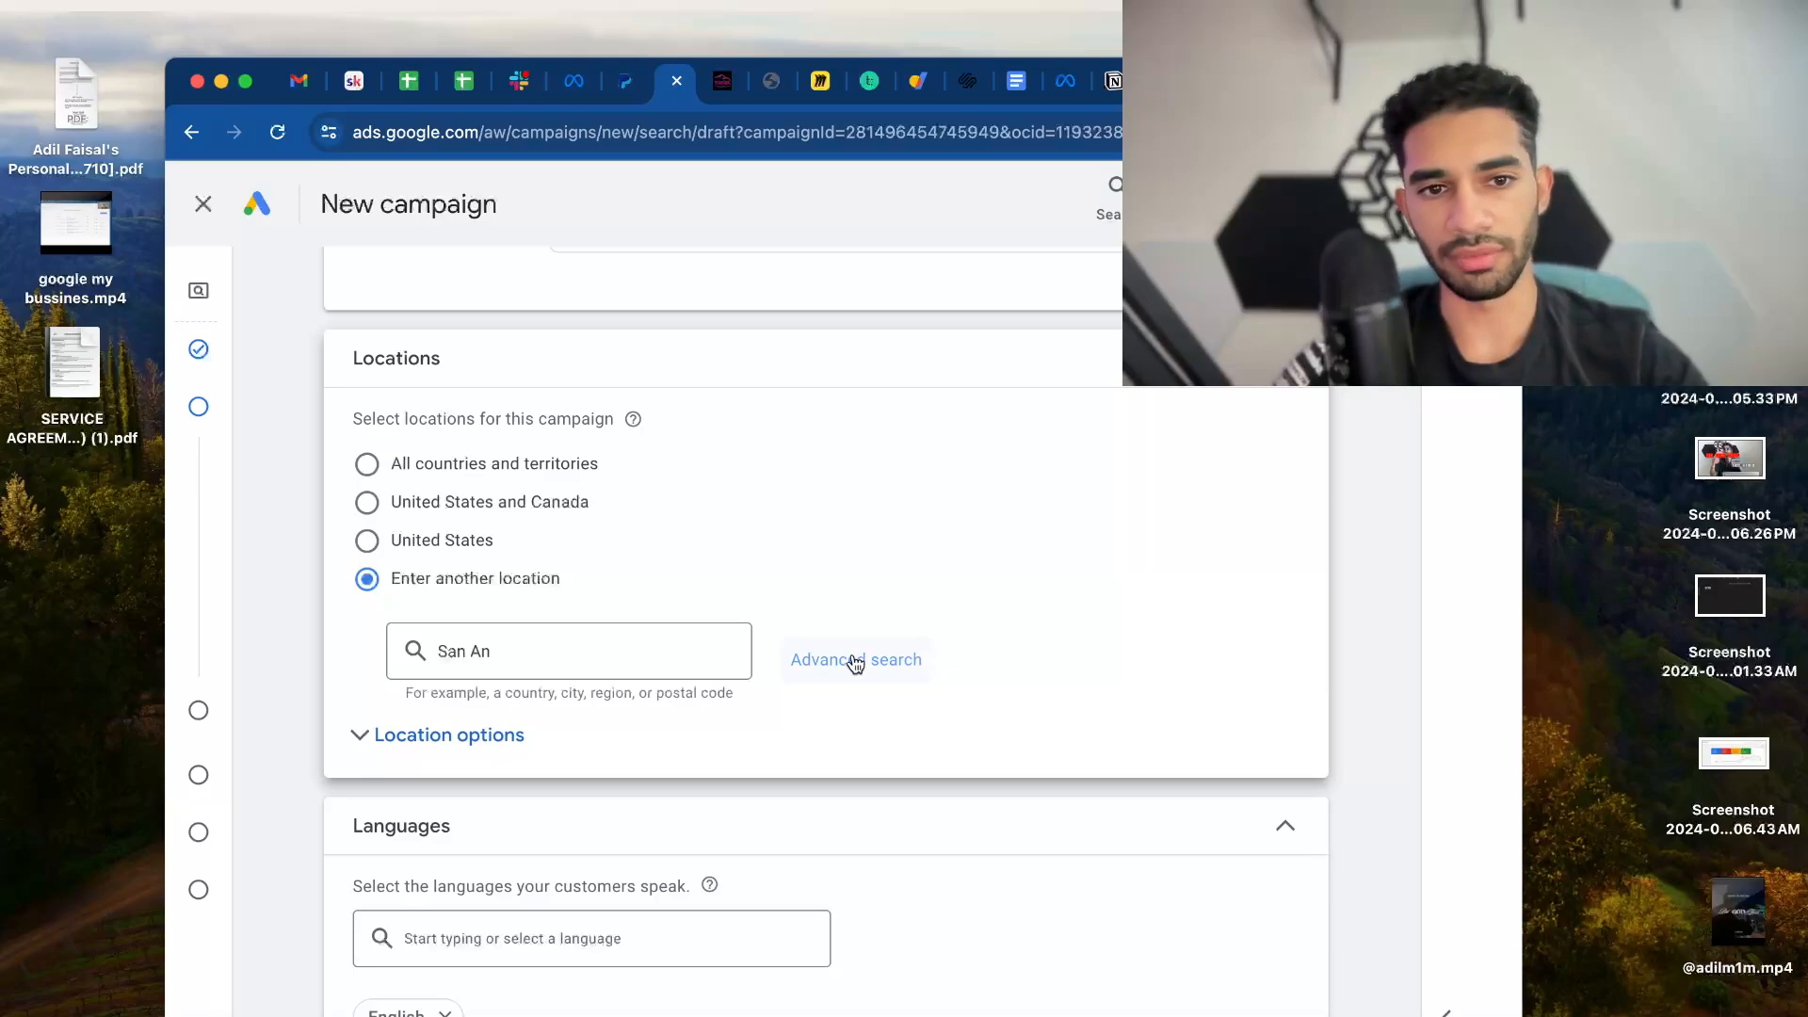
left_click(868, 665)
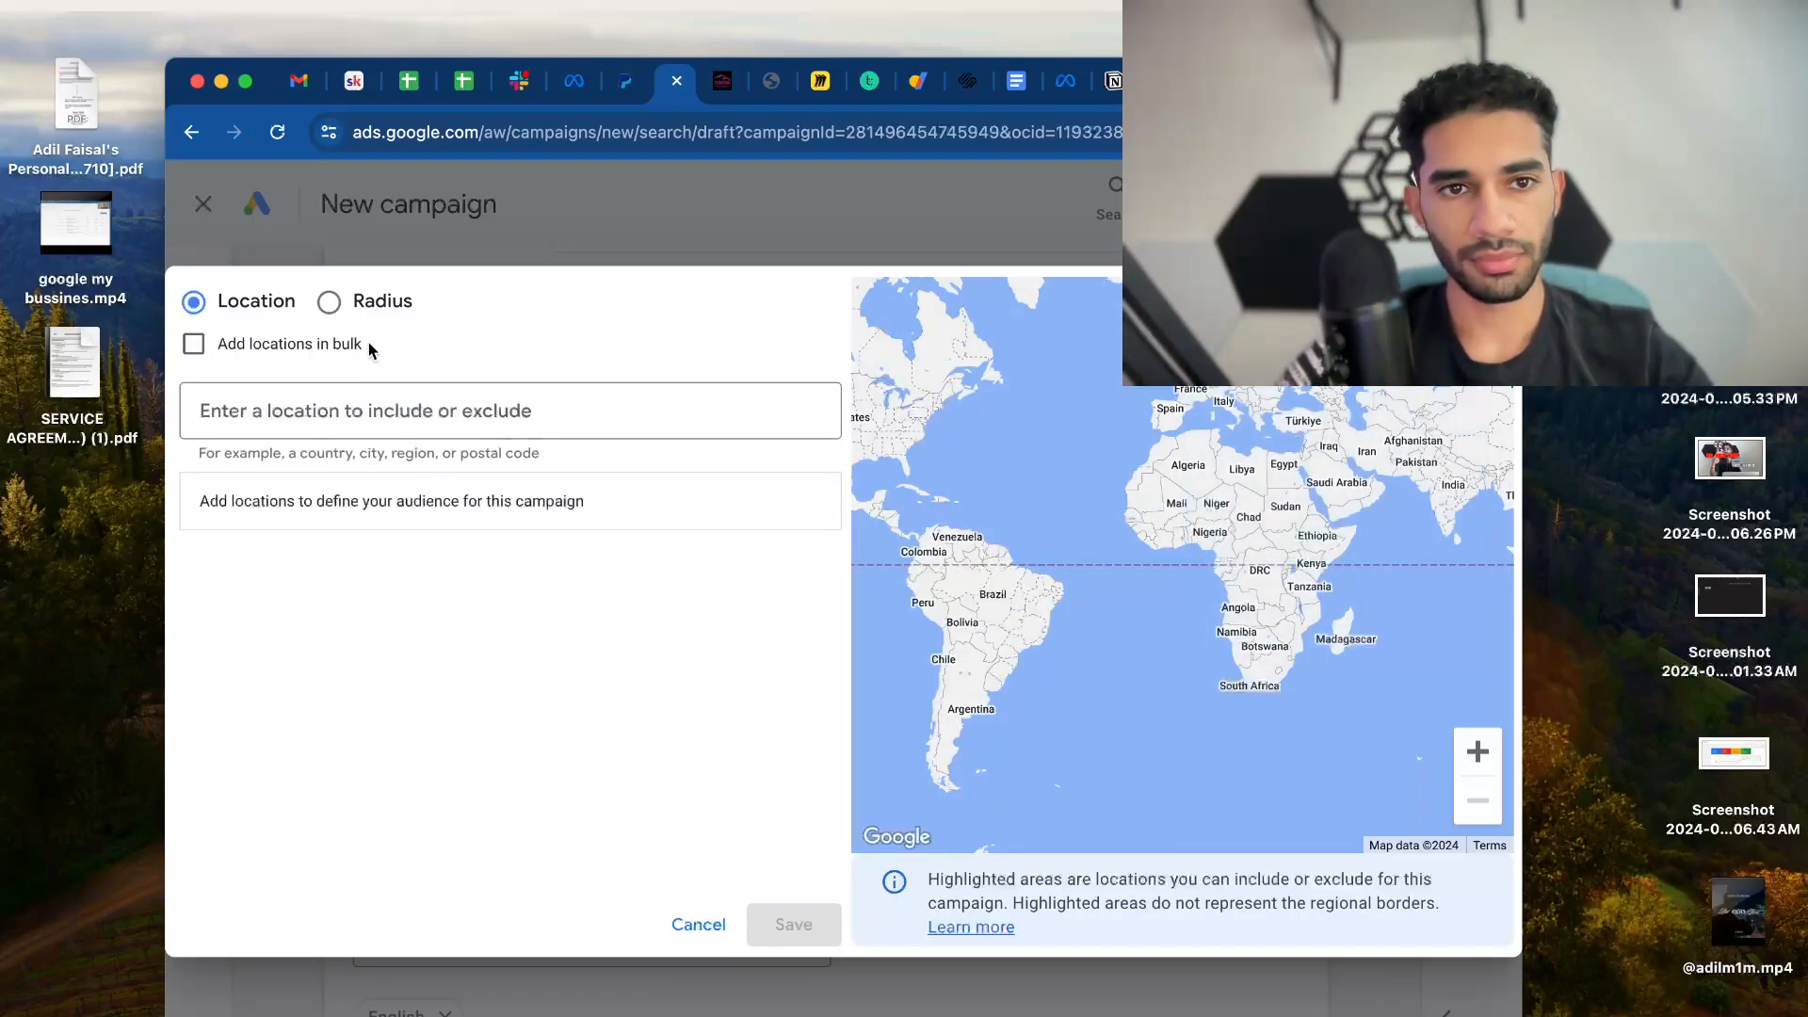
left_click(336, 307)
left_click(193, 301)
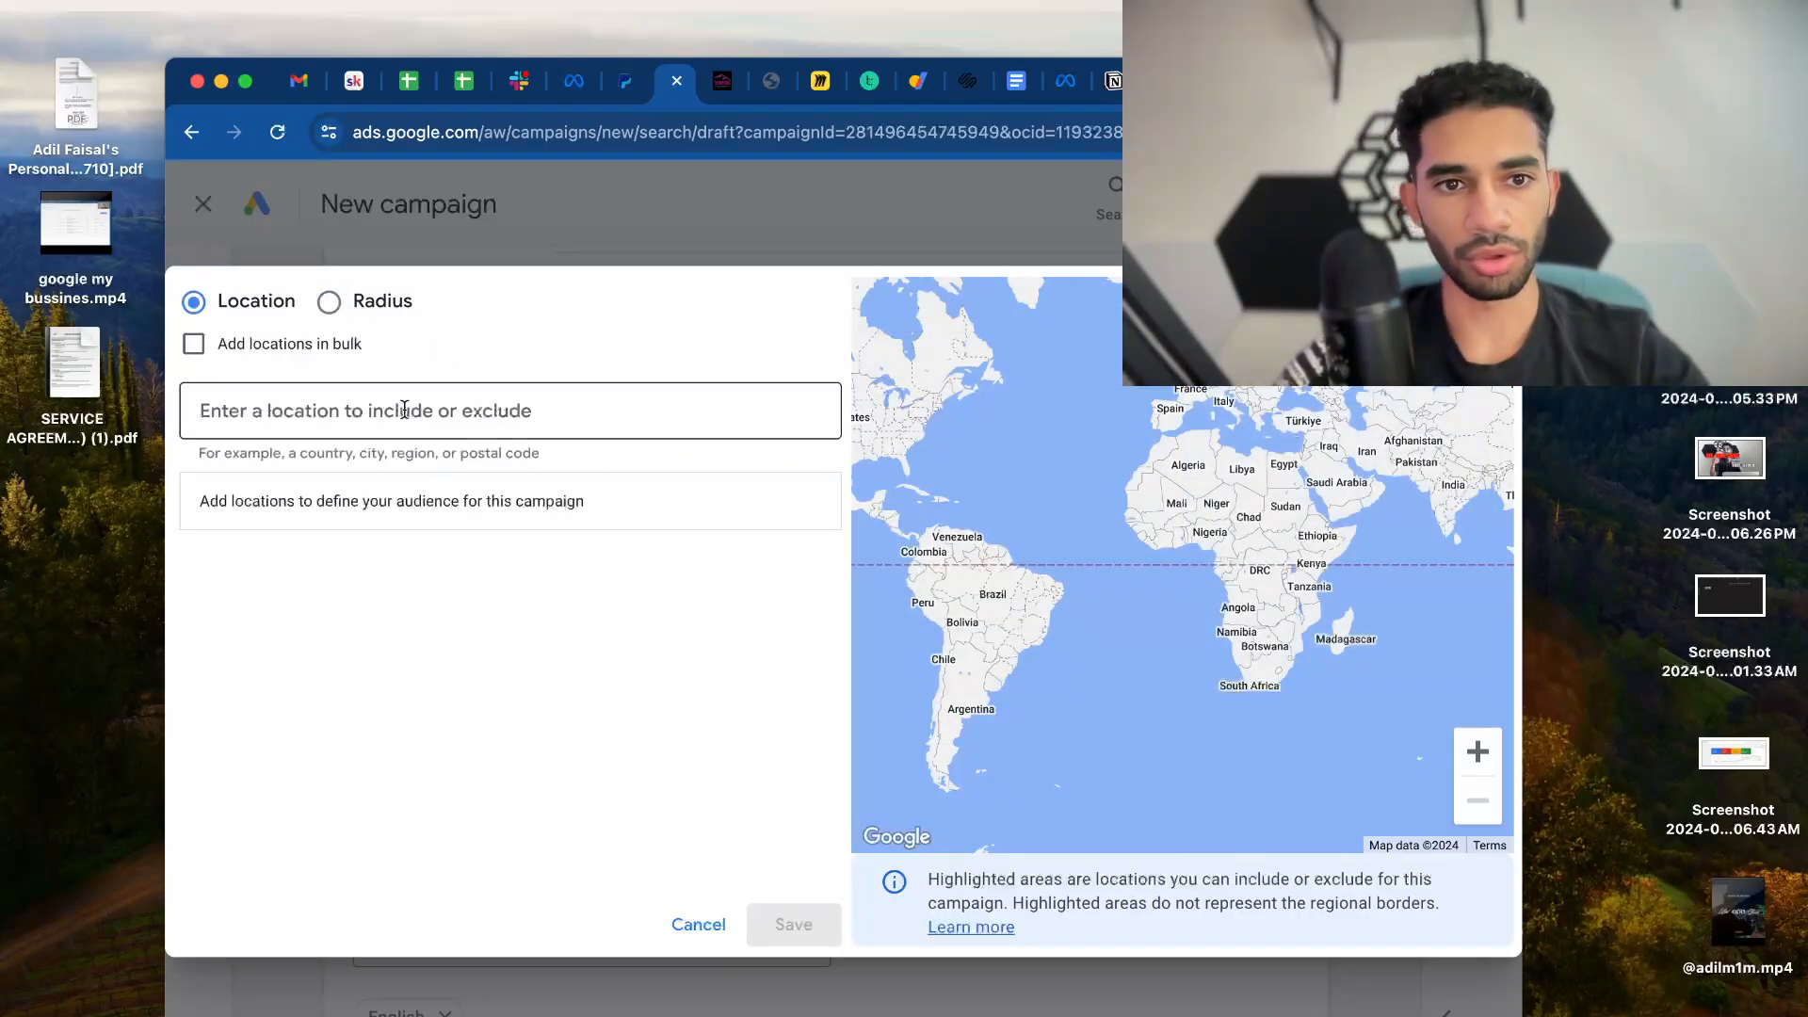
type("78245")
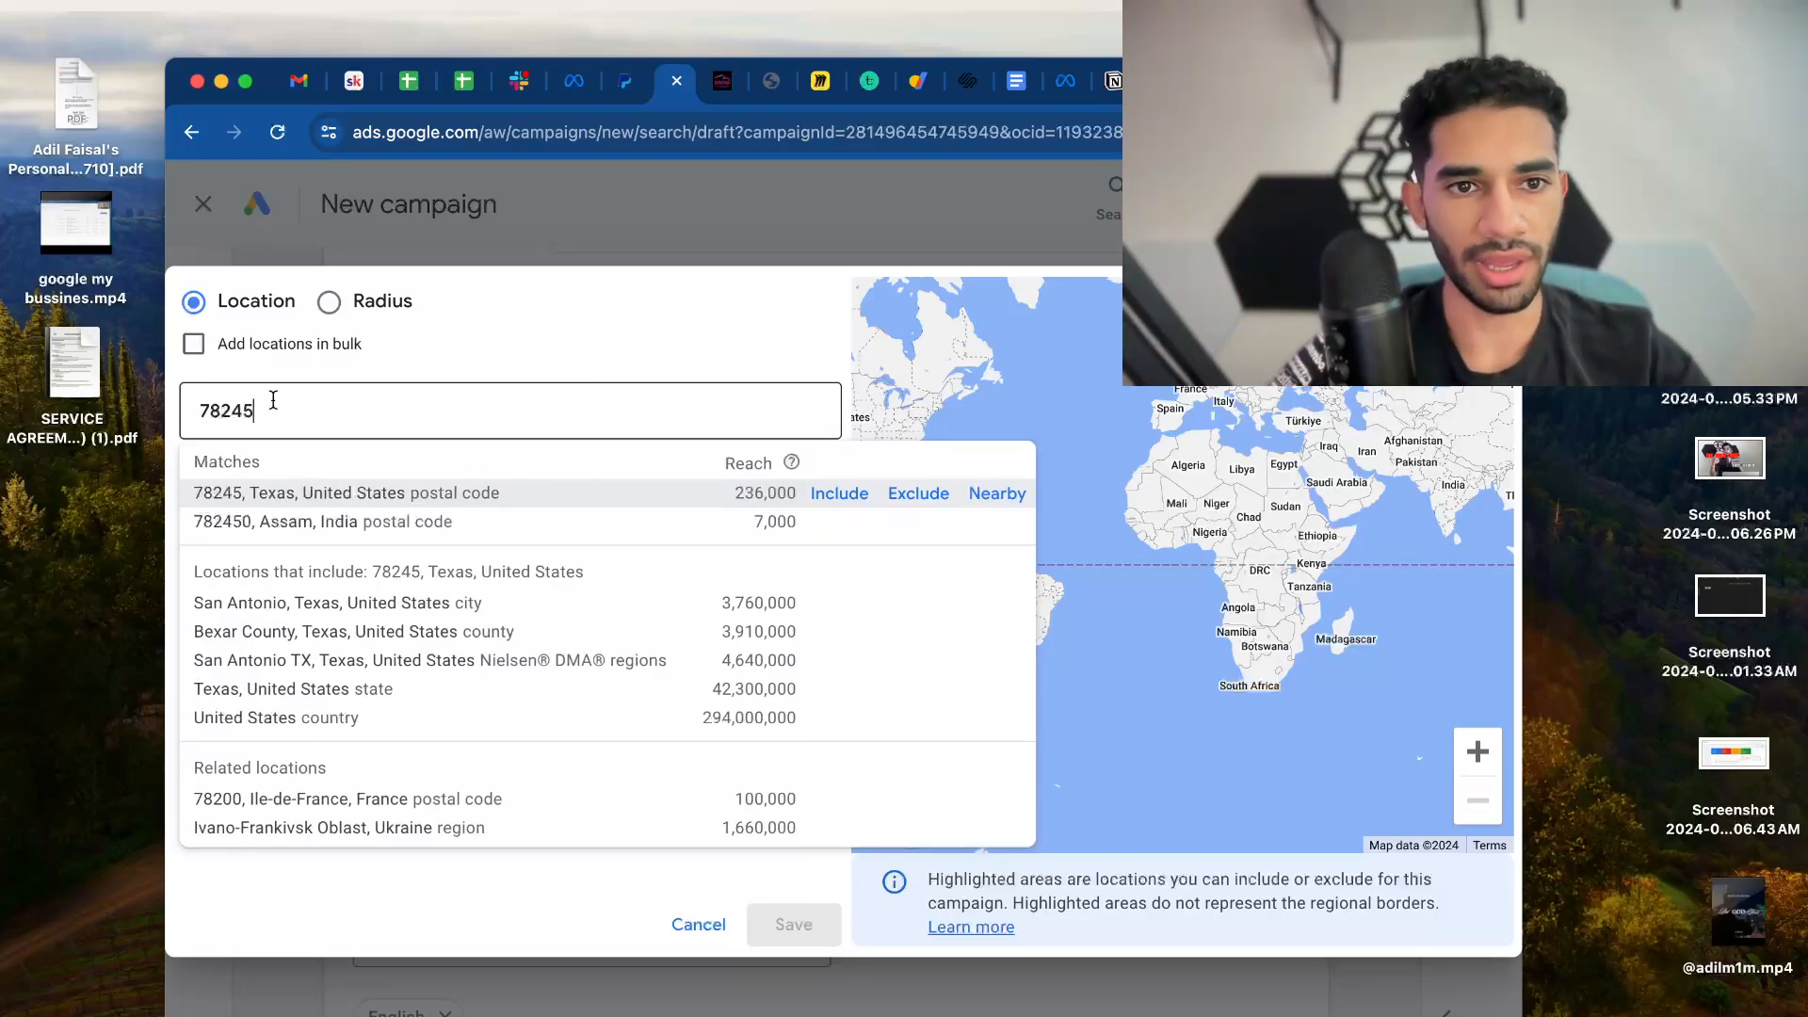
key("BackSpace")
left_click(329, 302)
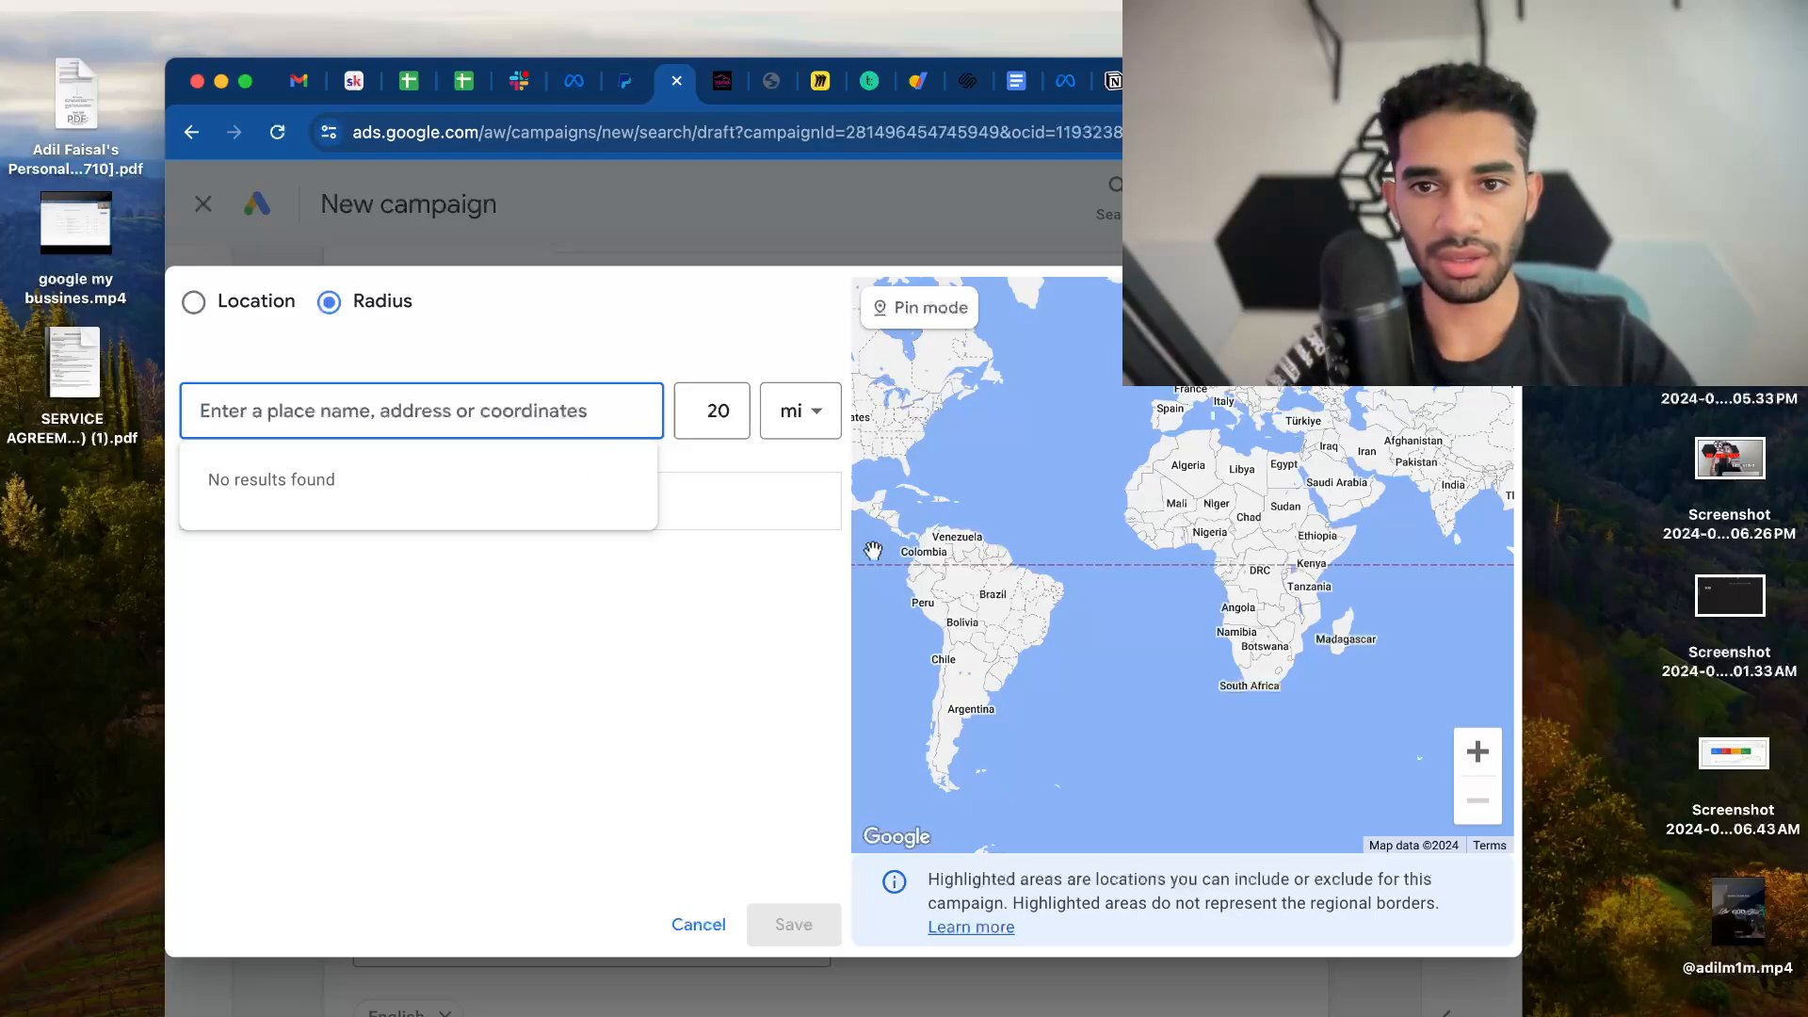
double_click(719, 410)
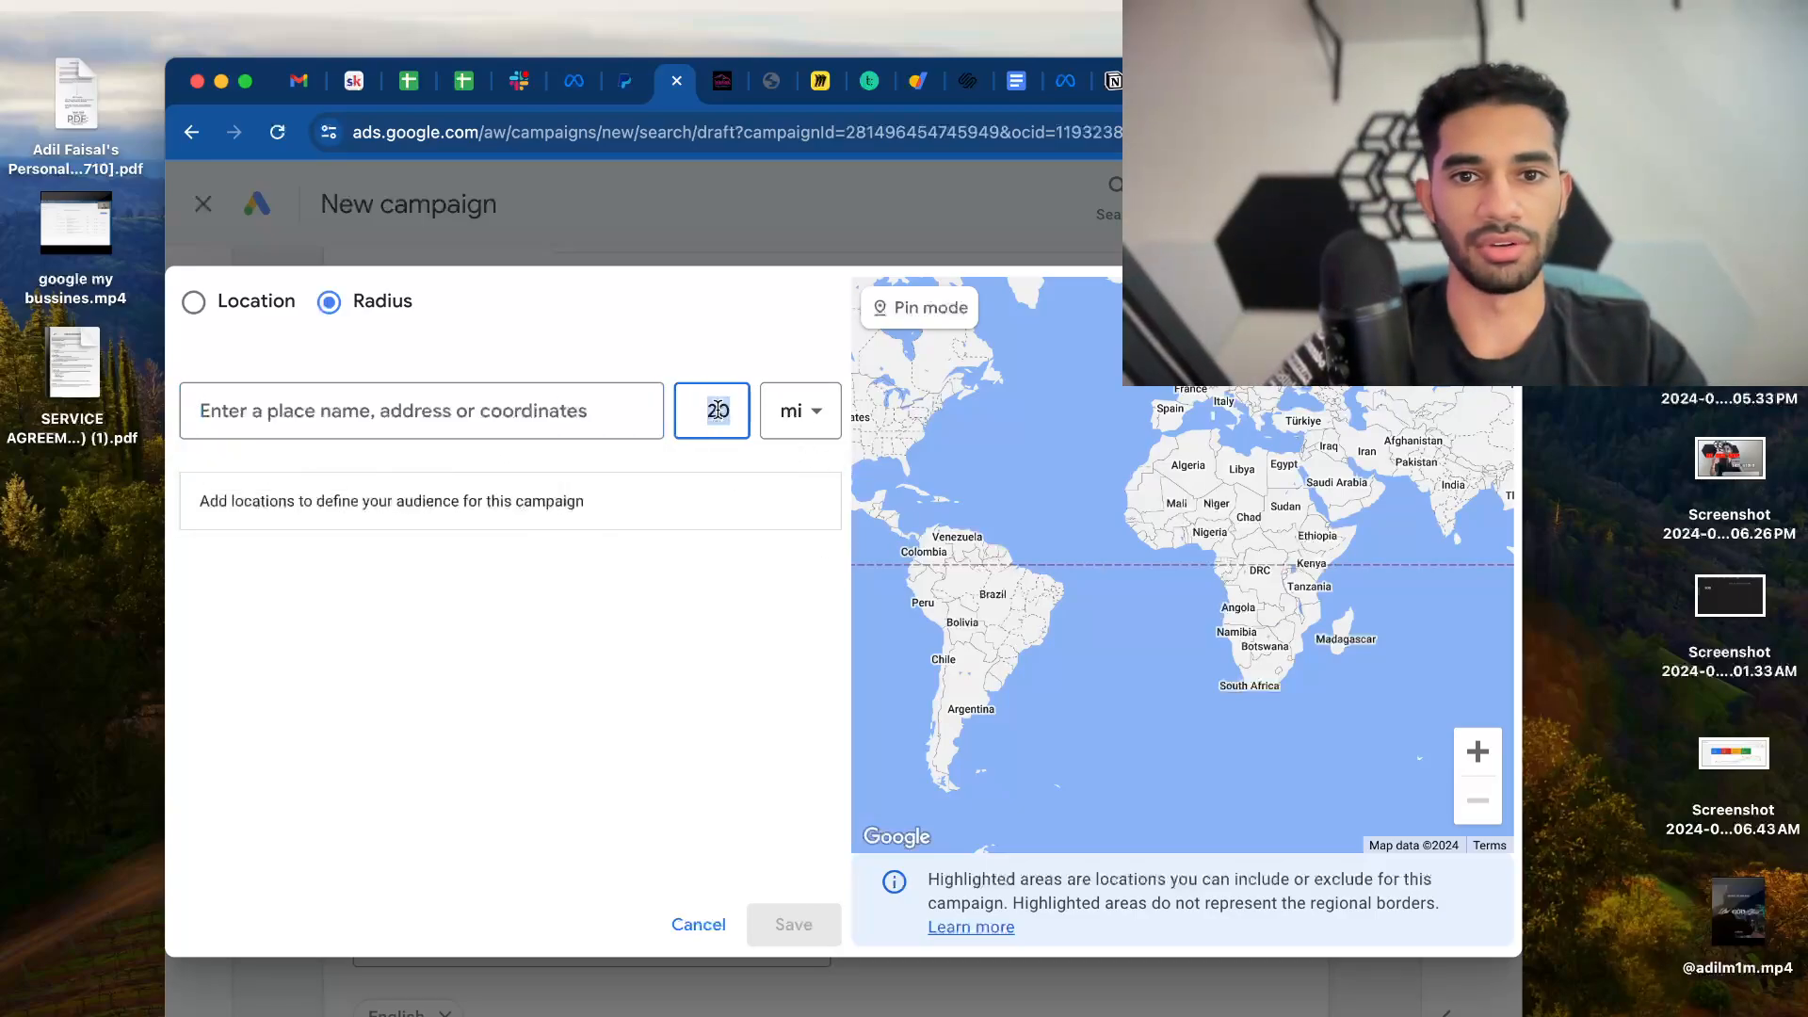
type("e1i4")
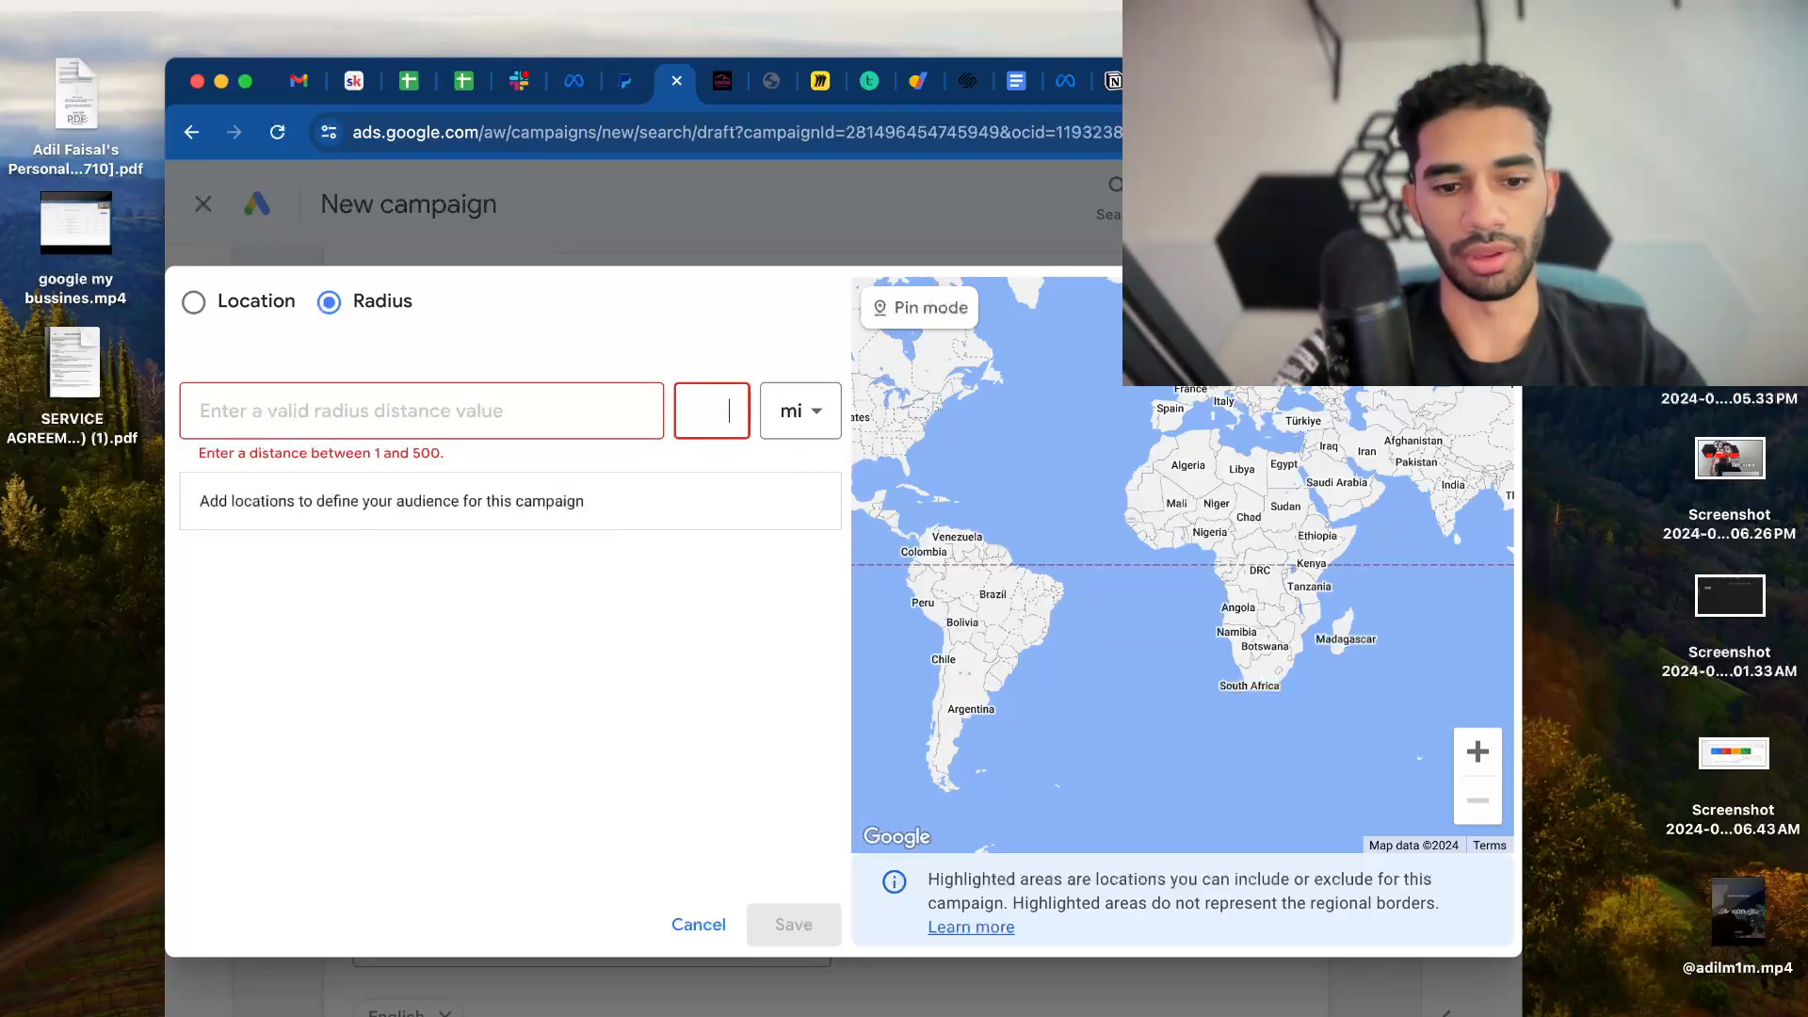
type("23")
key("BackSpace")
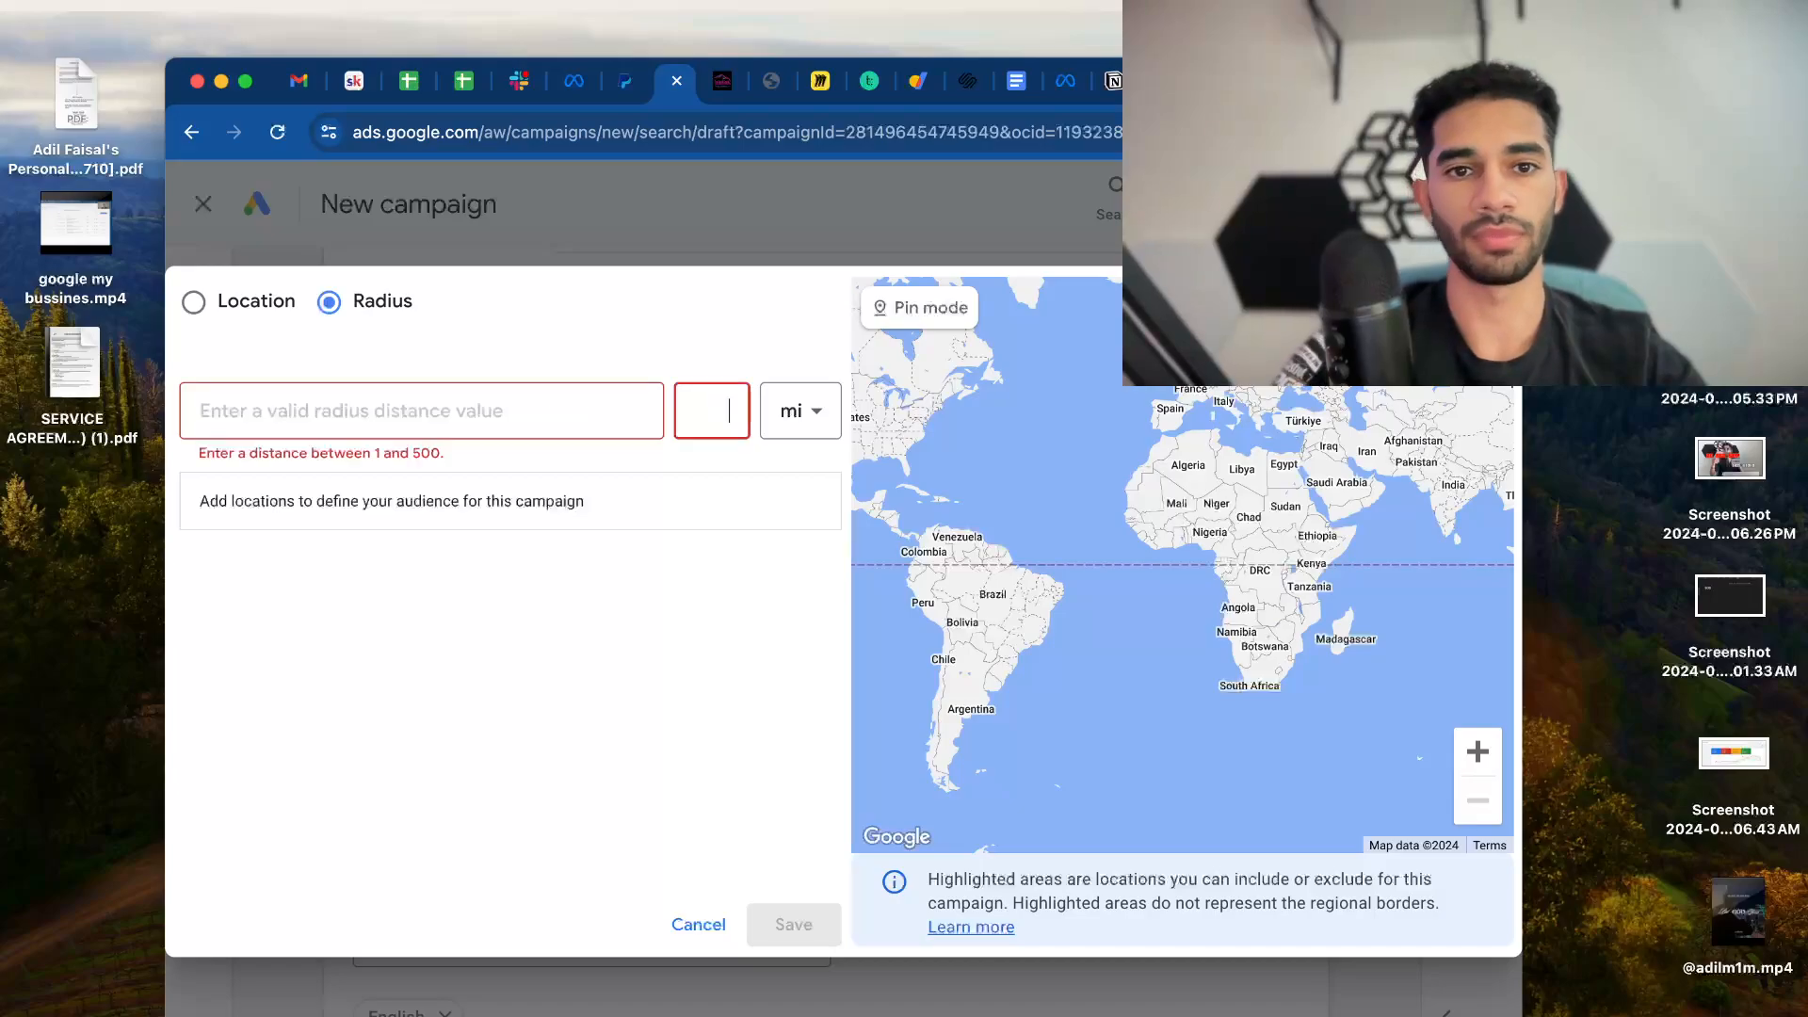
left_click(696, 922)
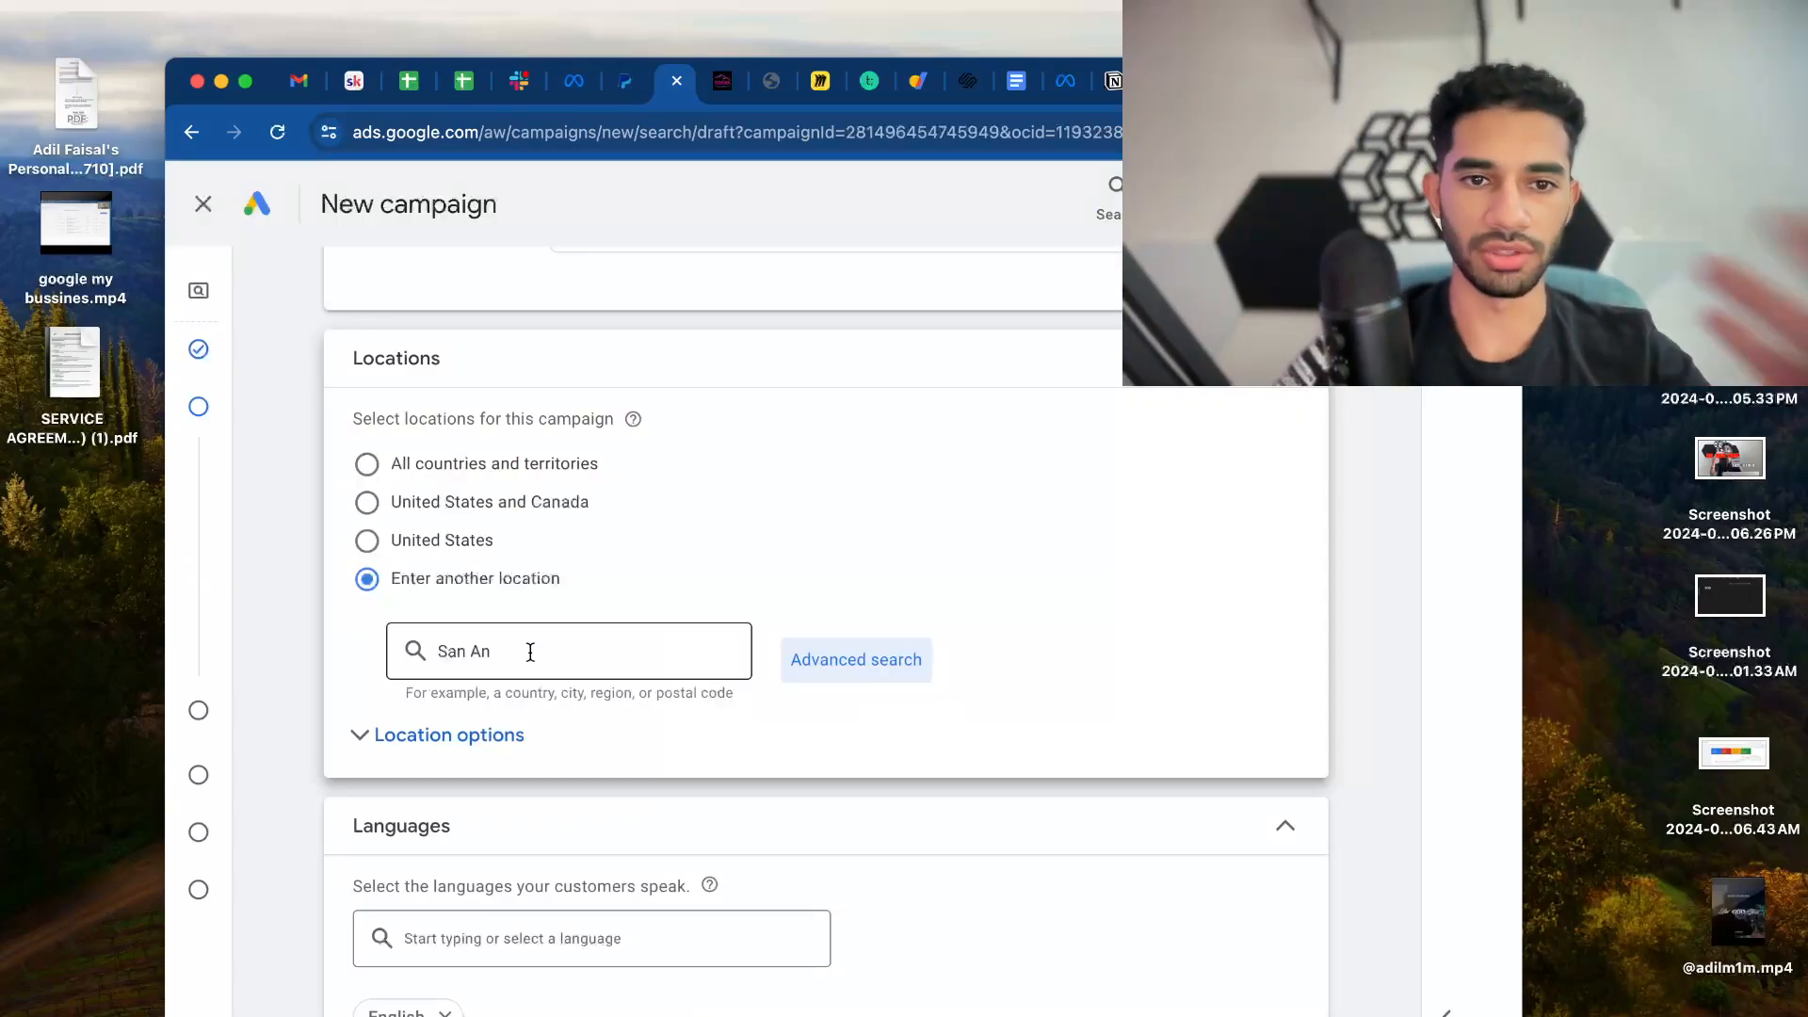
Clear the location search text and target a 20 mi radius around San Antonio, TX using the advanced search
left_click(568, 657)
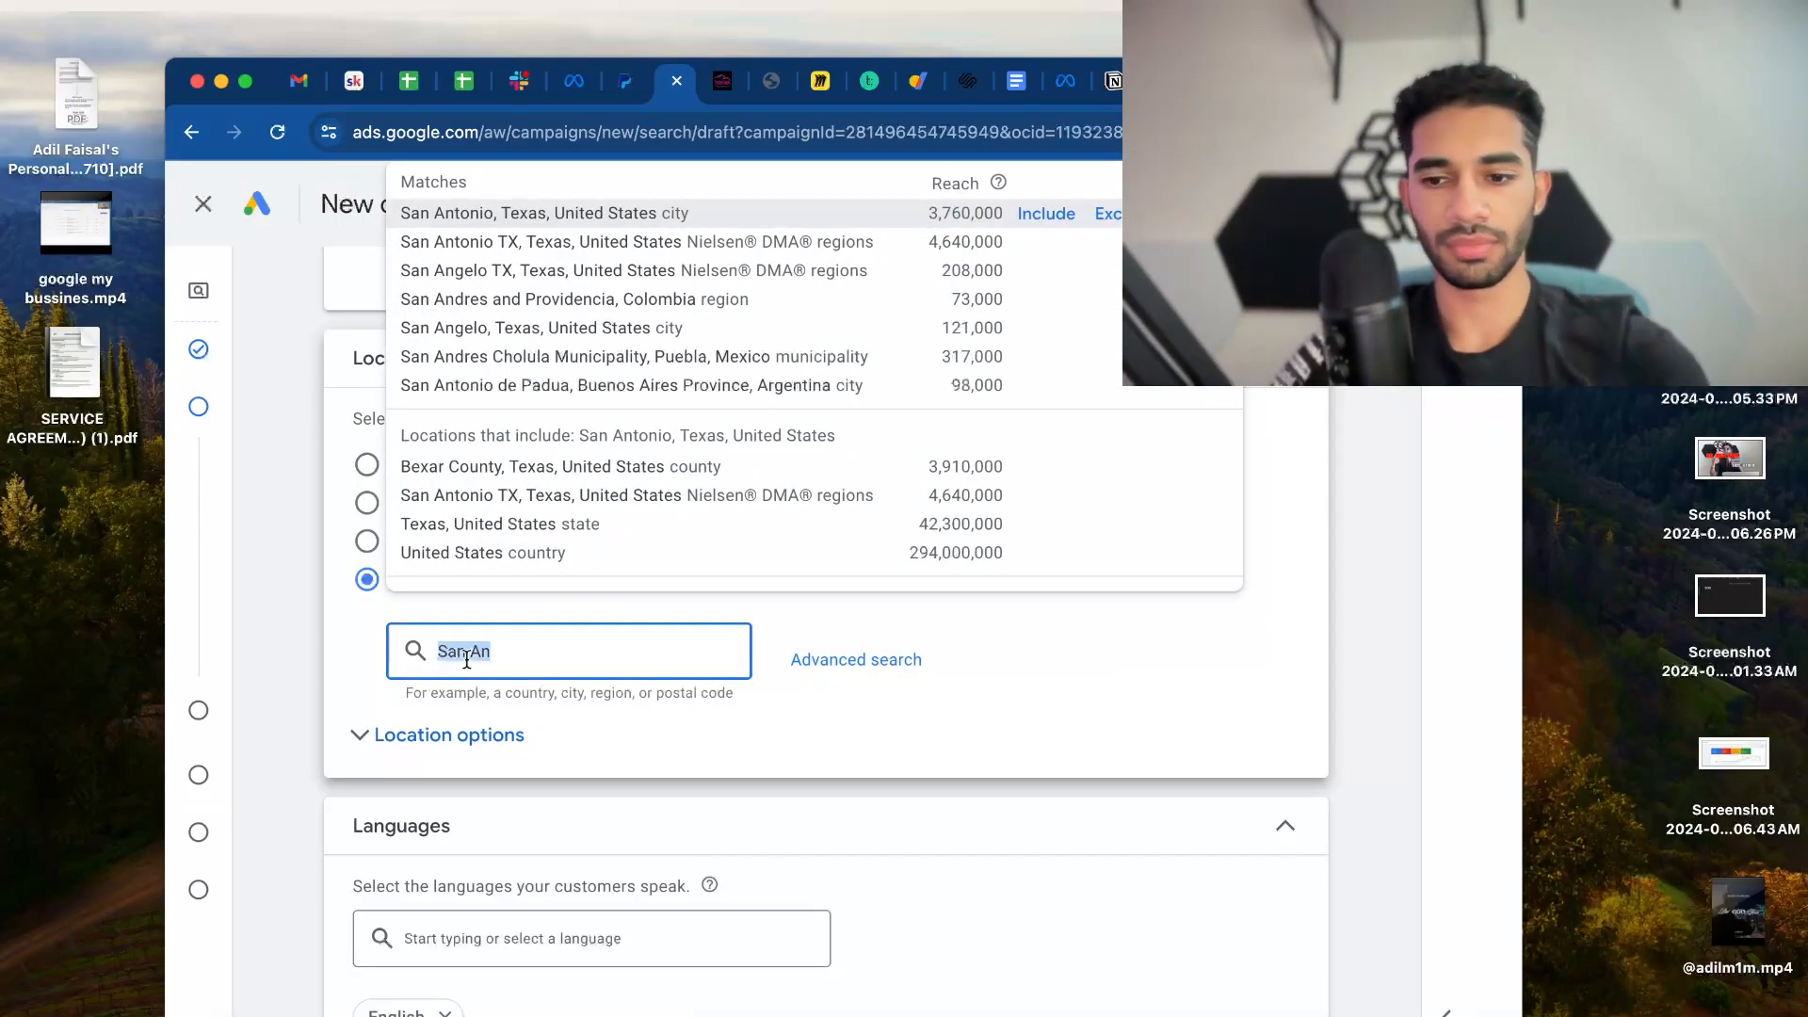
key("BackSpace")
left_click(894, 659)
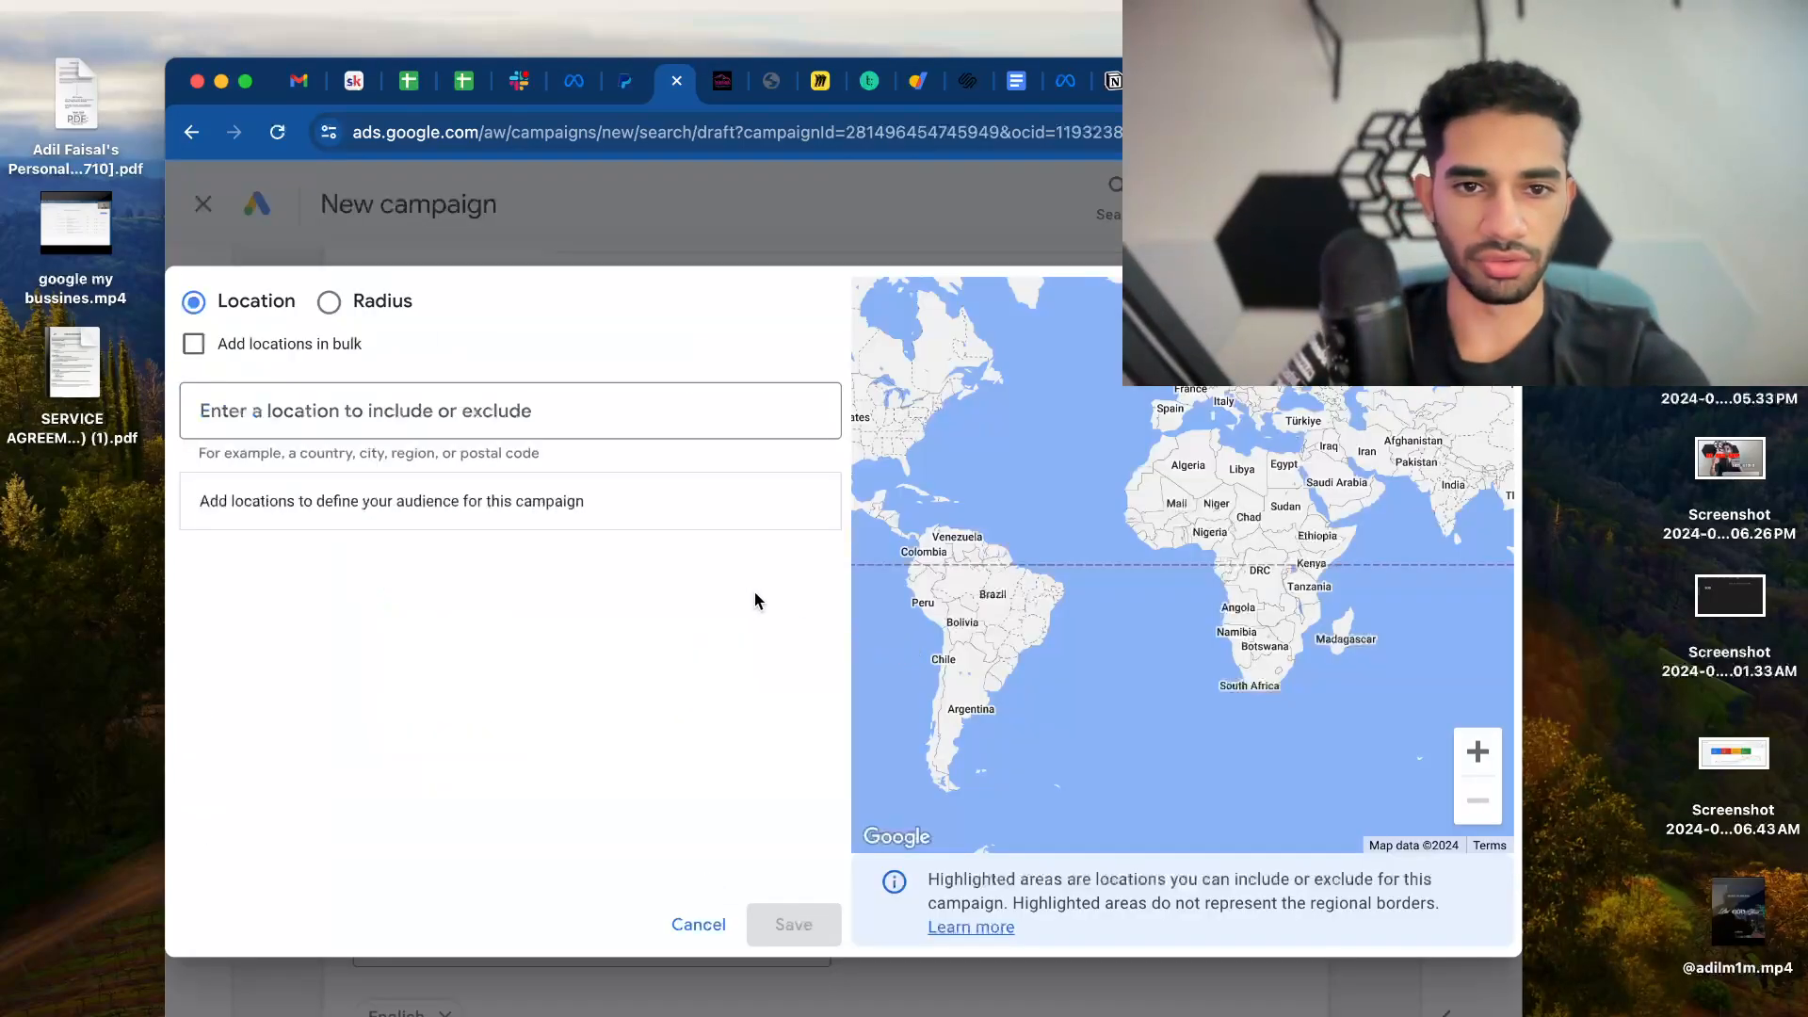
left_click(387, 304)
left_click(575, 411)
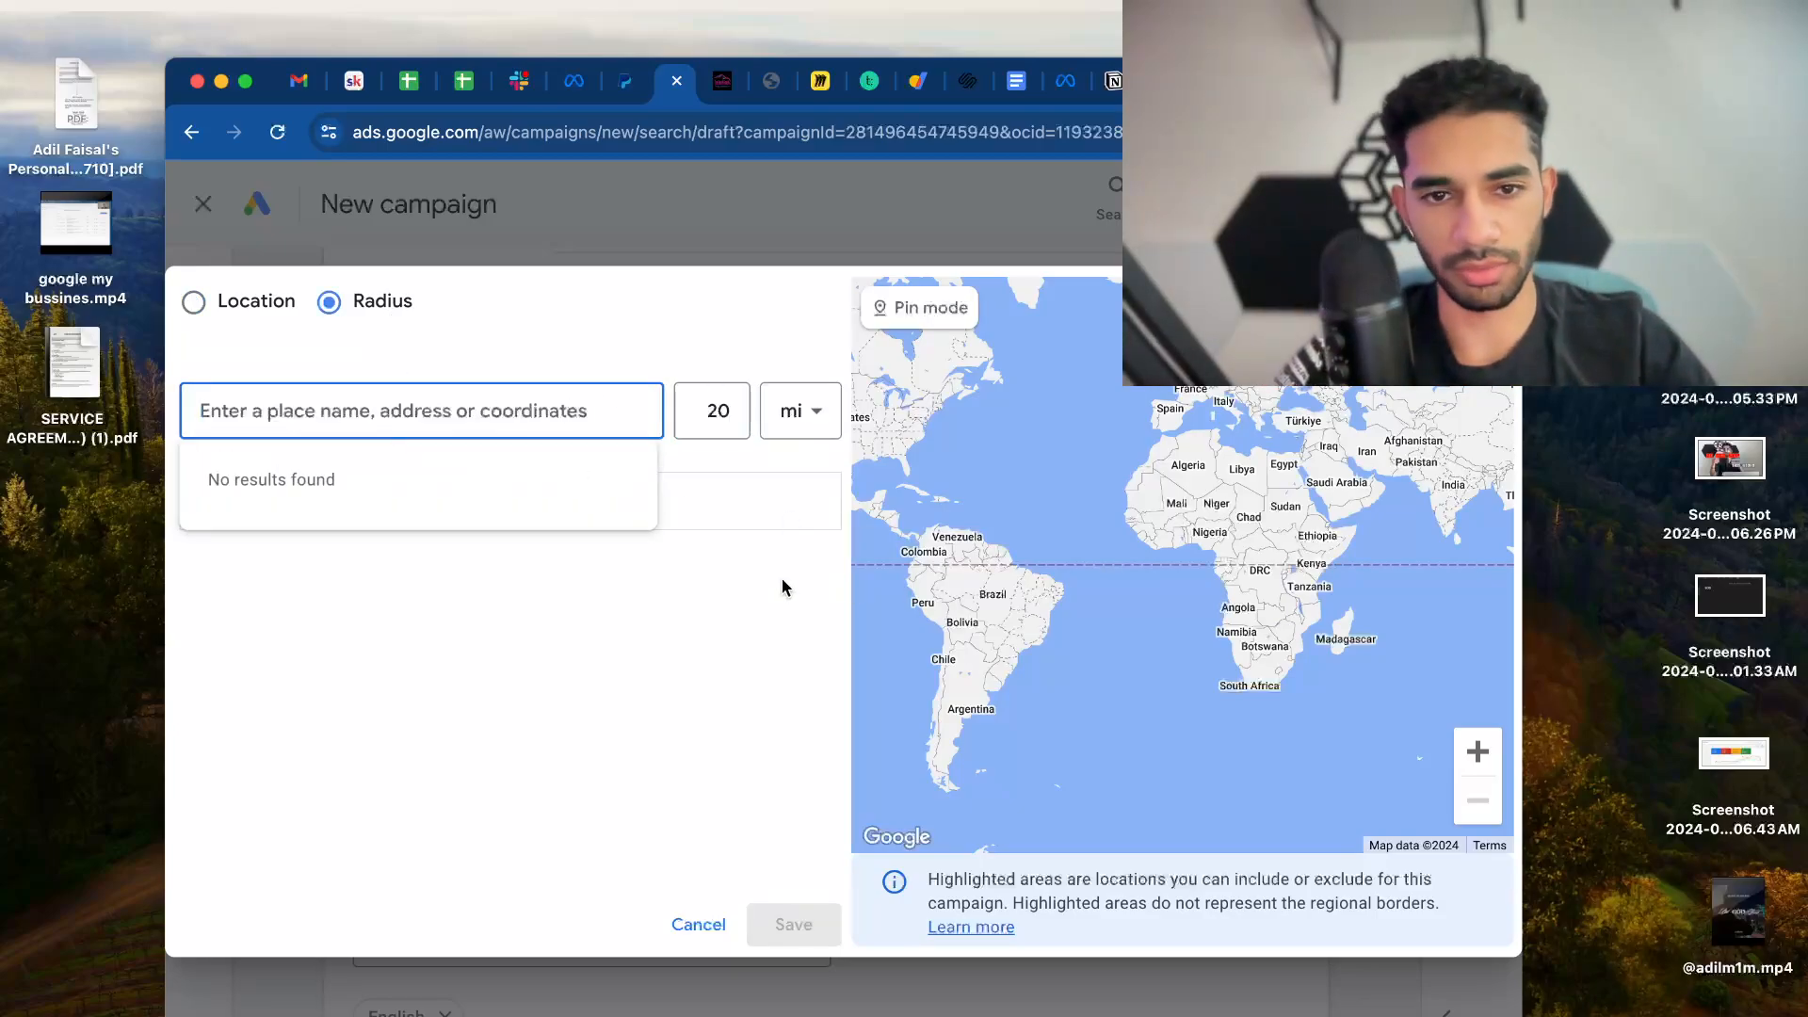
type("San")
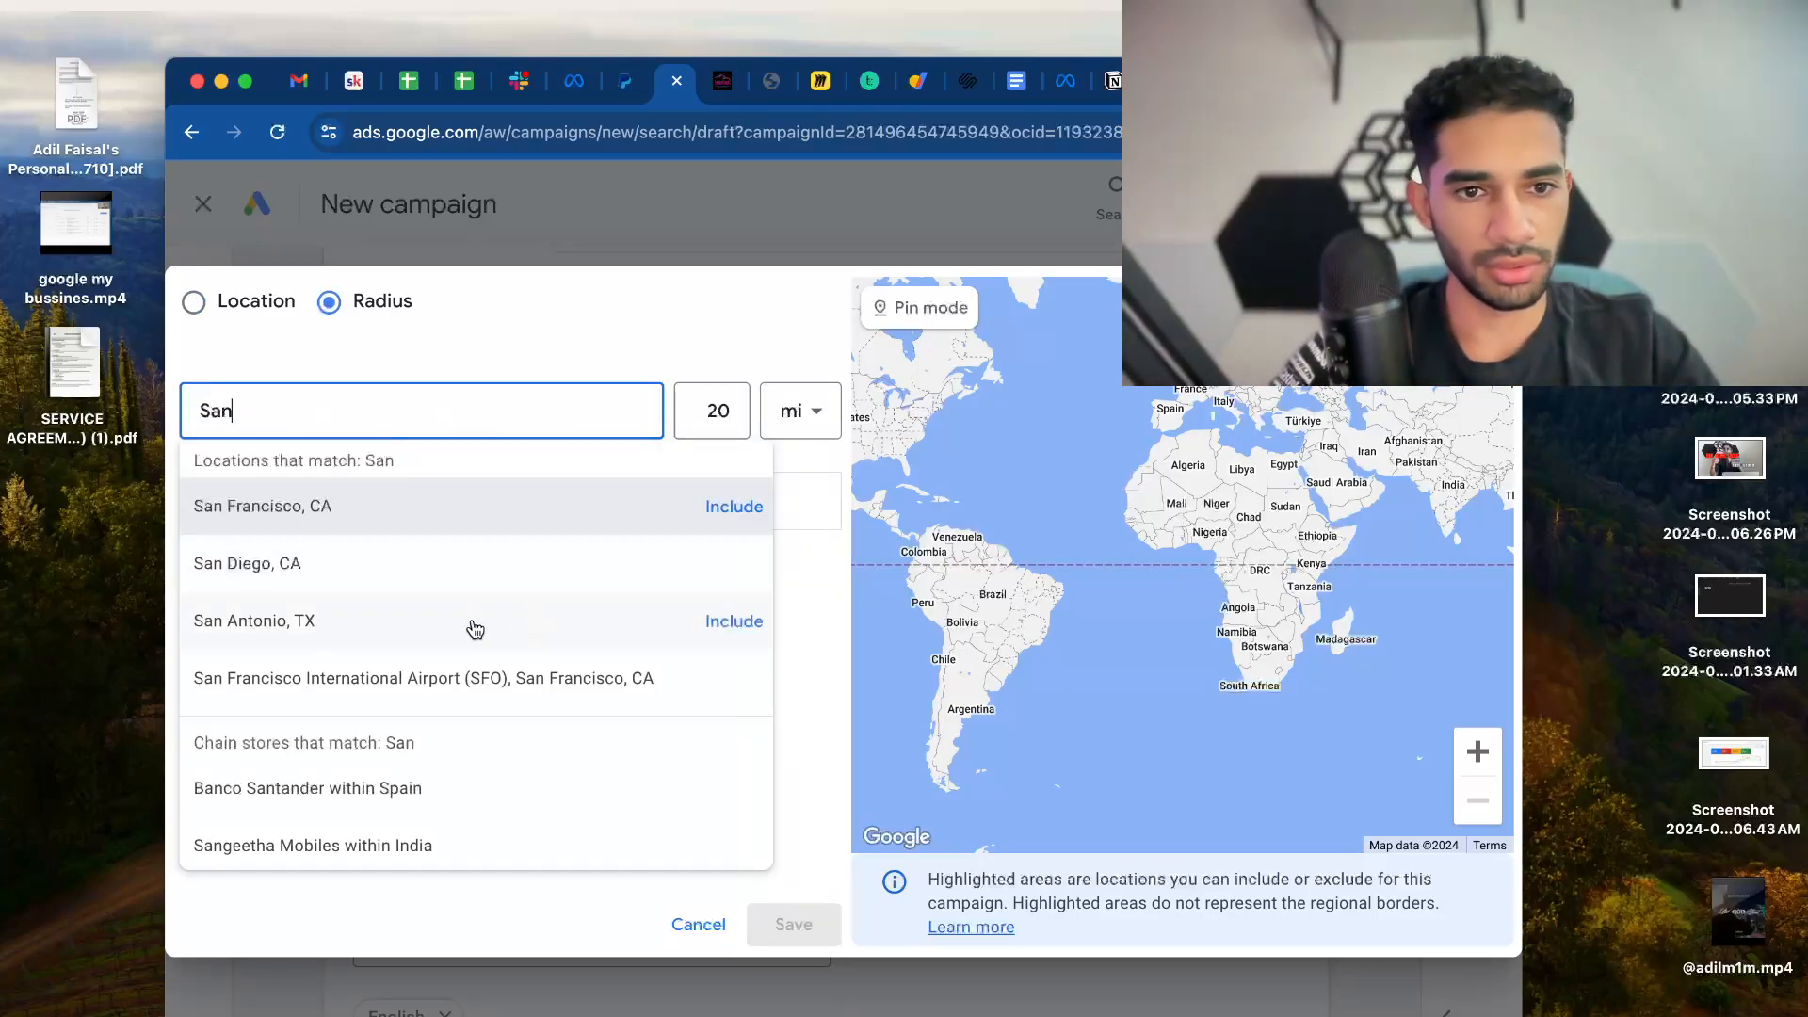
left_click(755, 626)
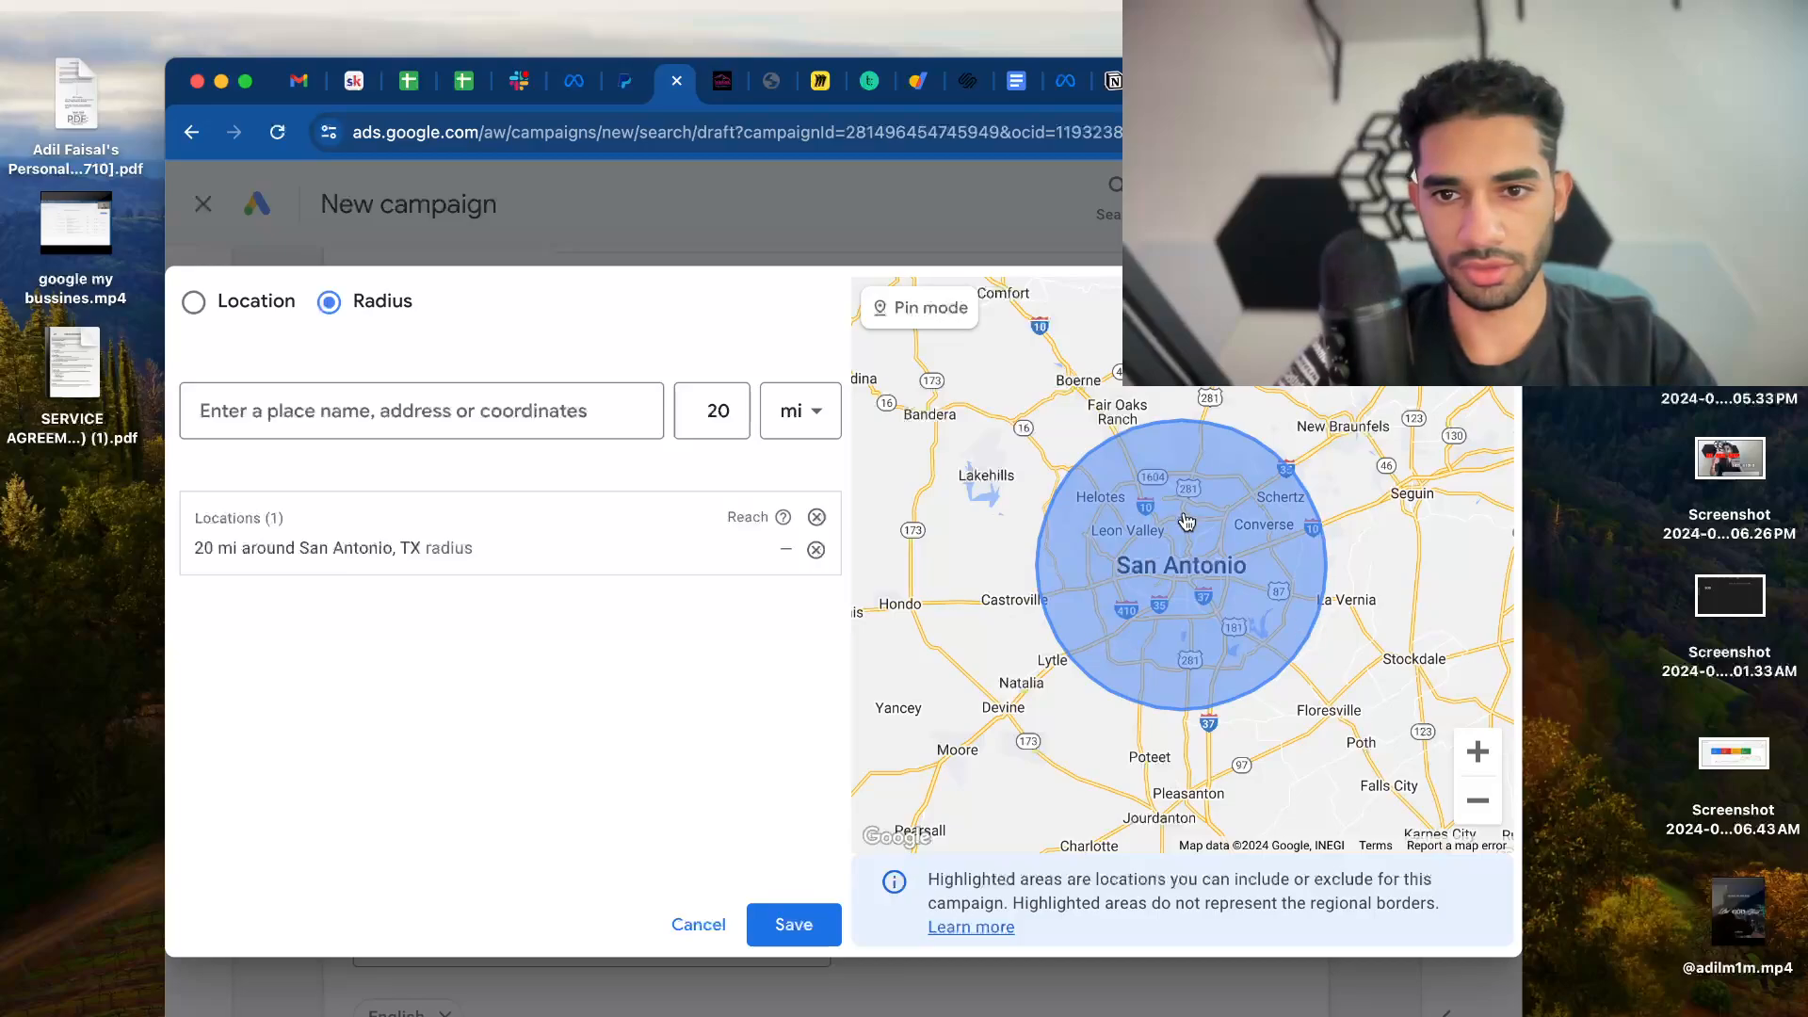
left_click(793, 925)
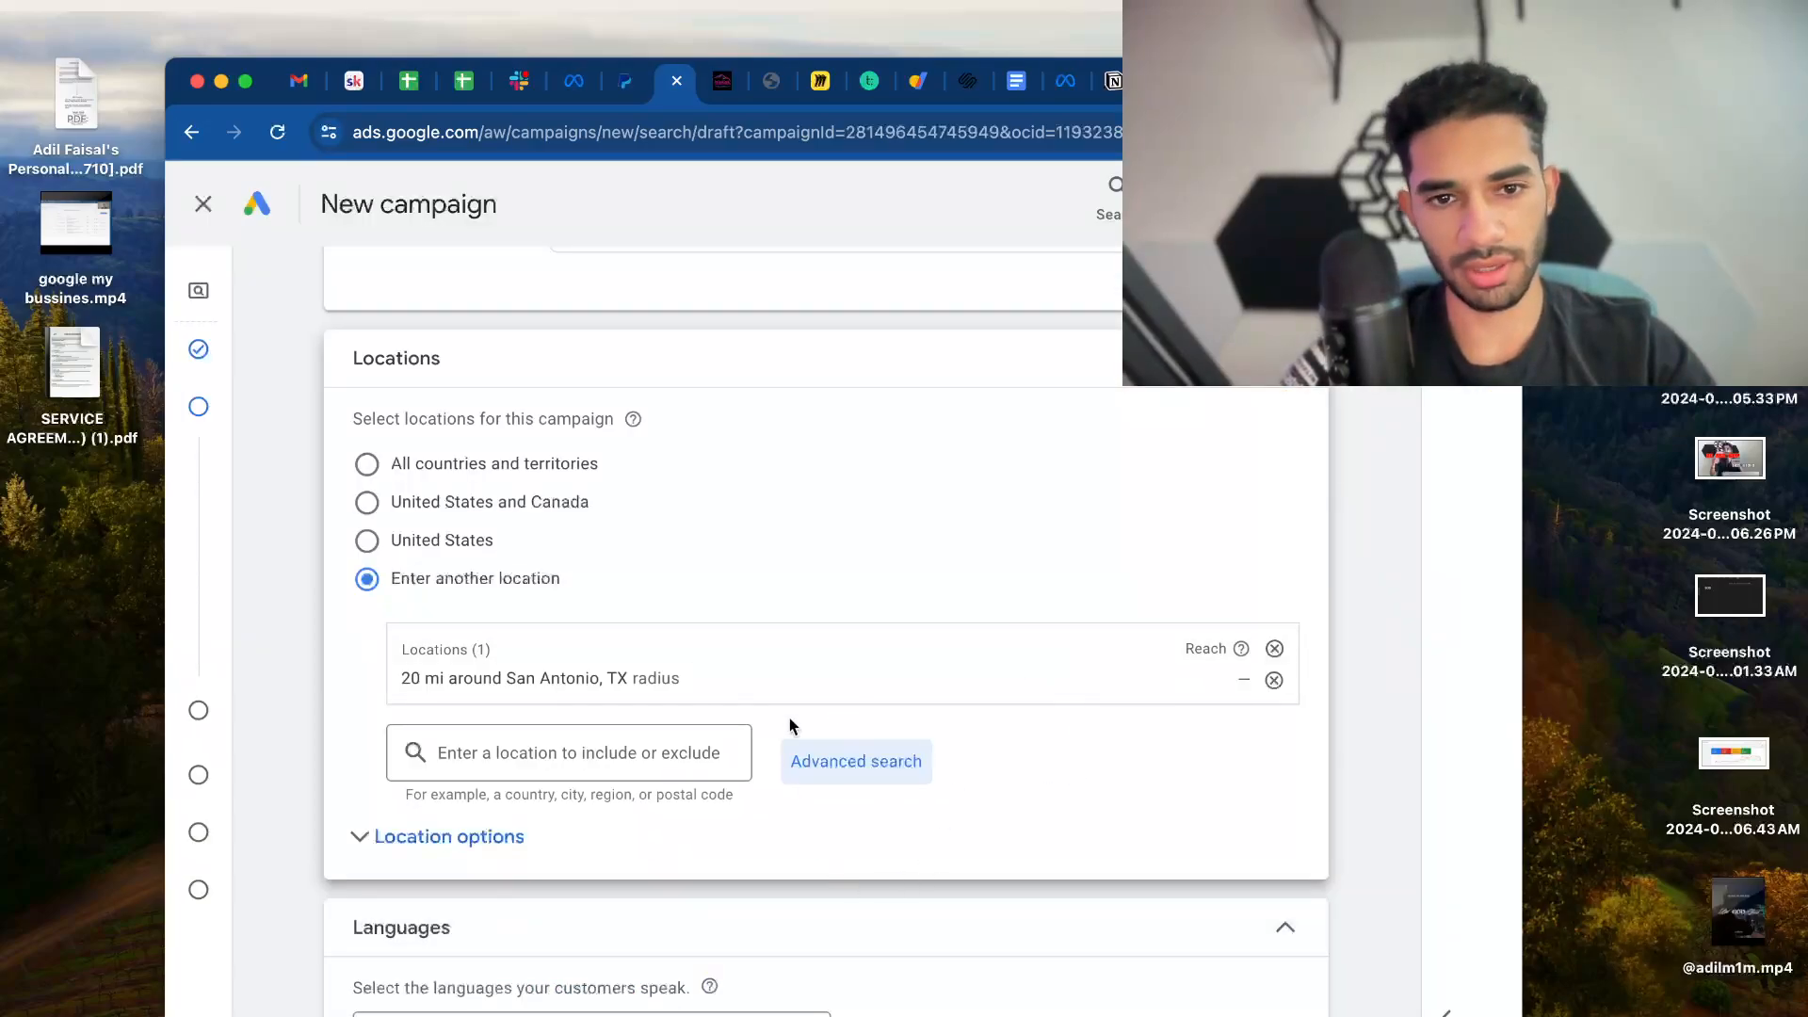
Review the location options' Include setting and collapse them again
scroll(965, 759, "down", 1)
left_click(471, 769)
scroll(583, 791, "down", 3)
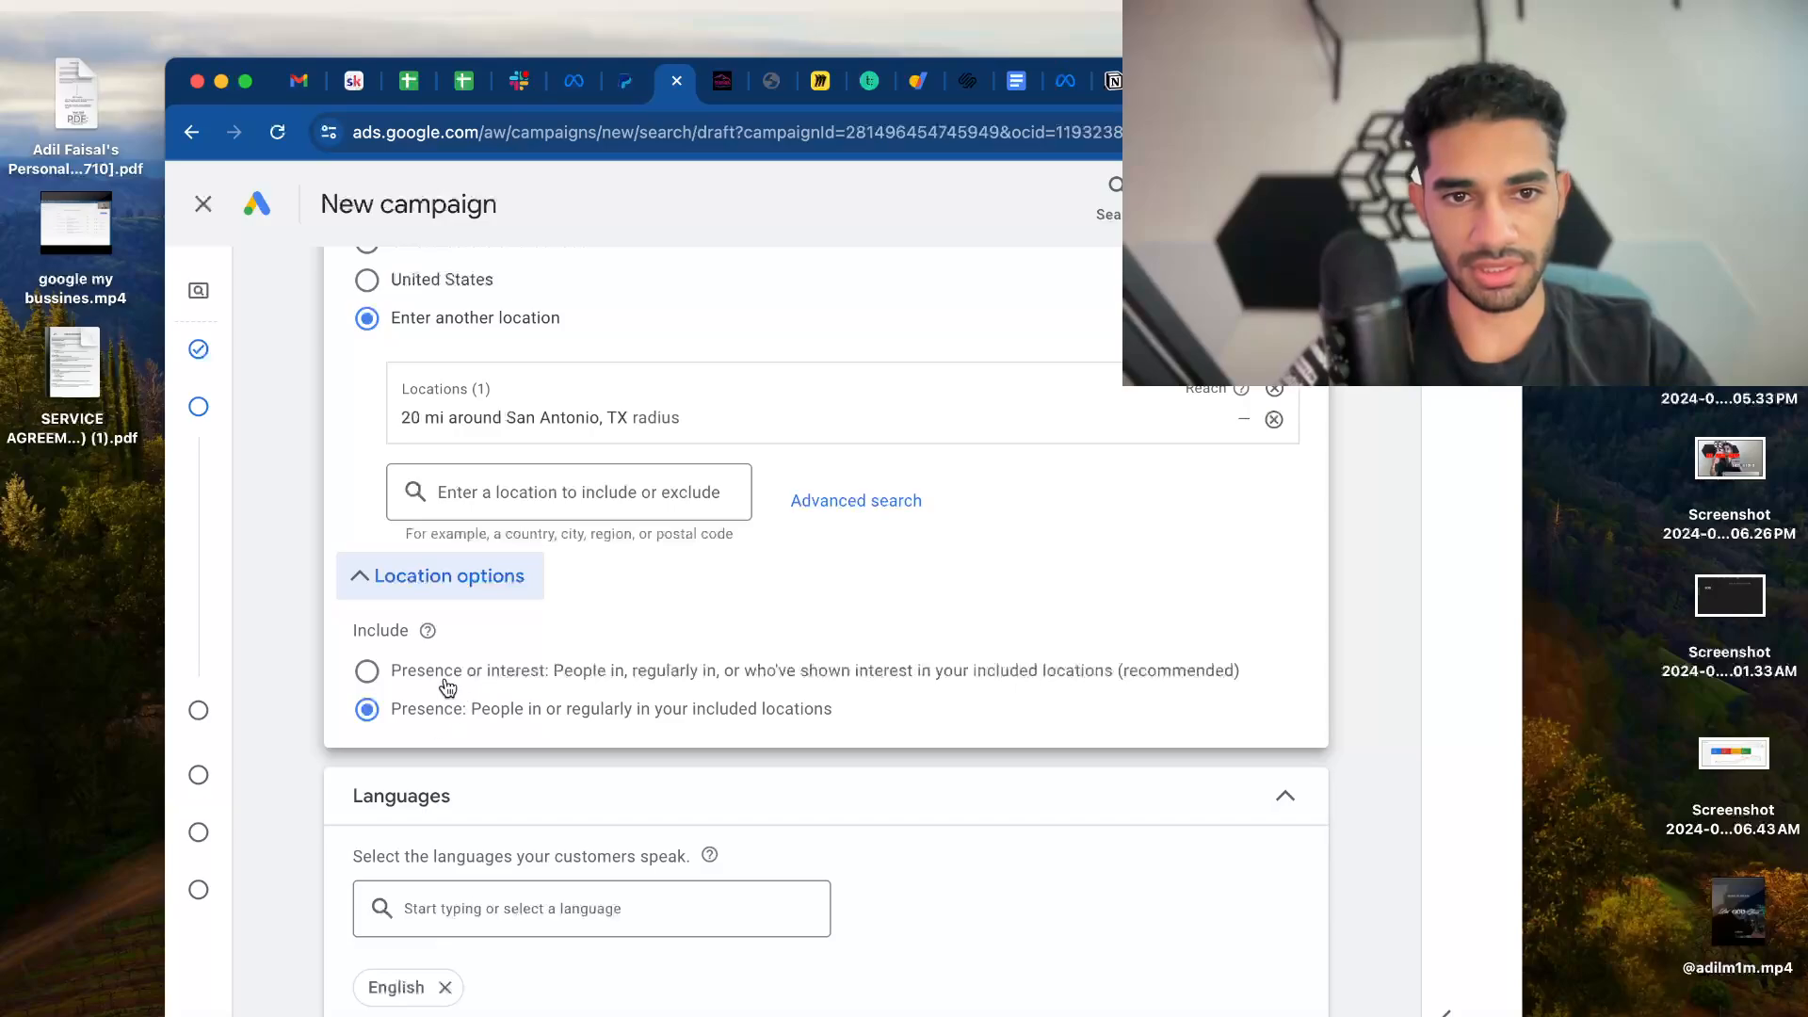
left_click(394, 581)
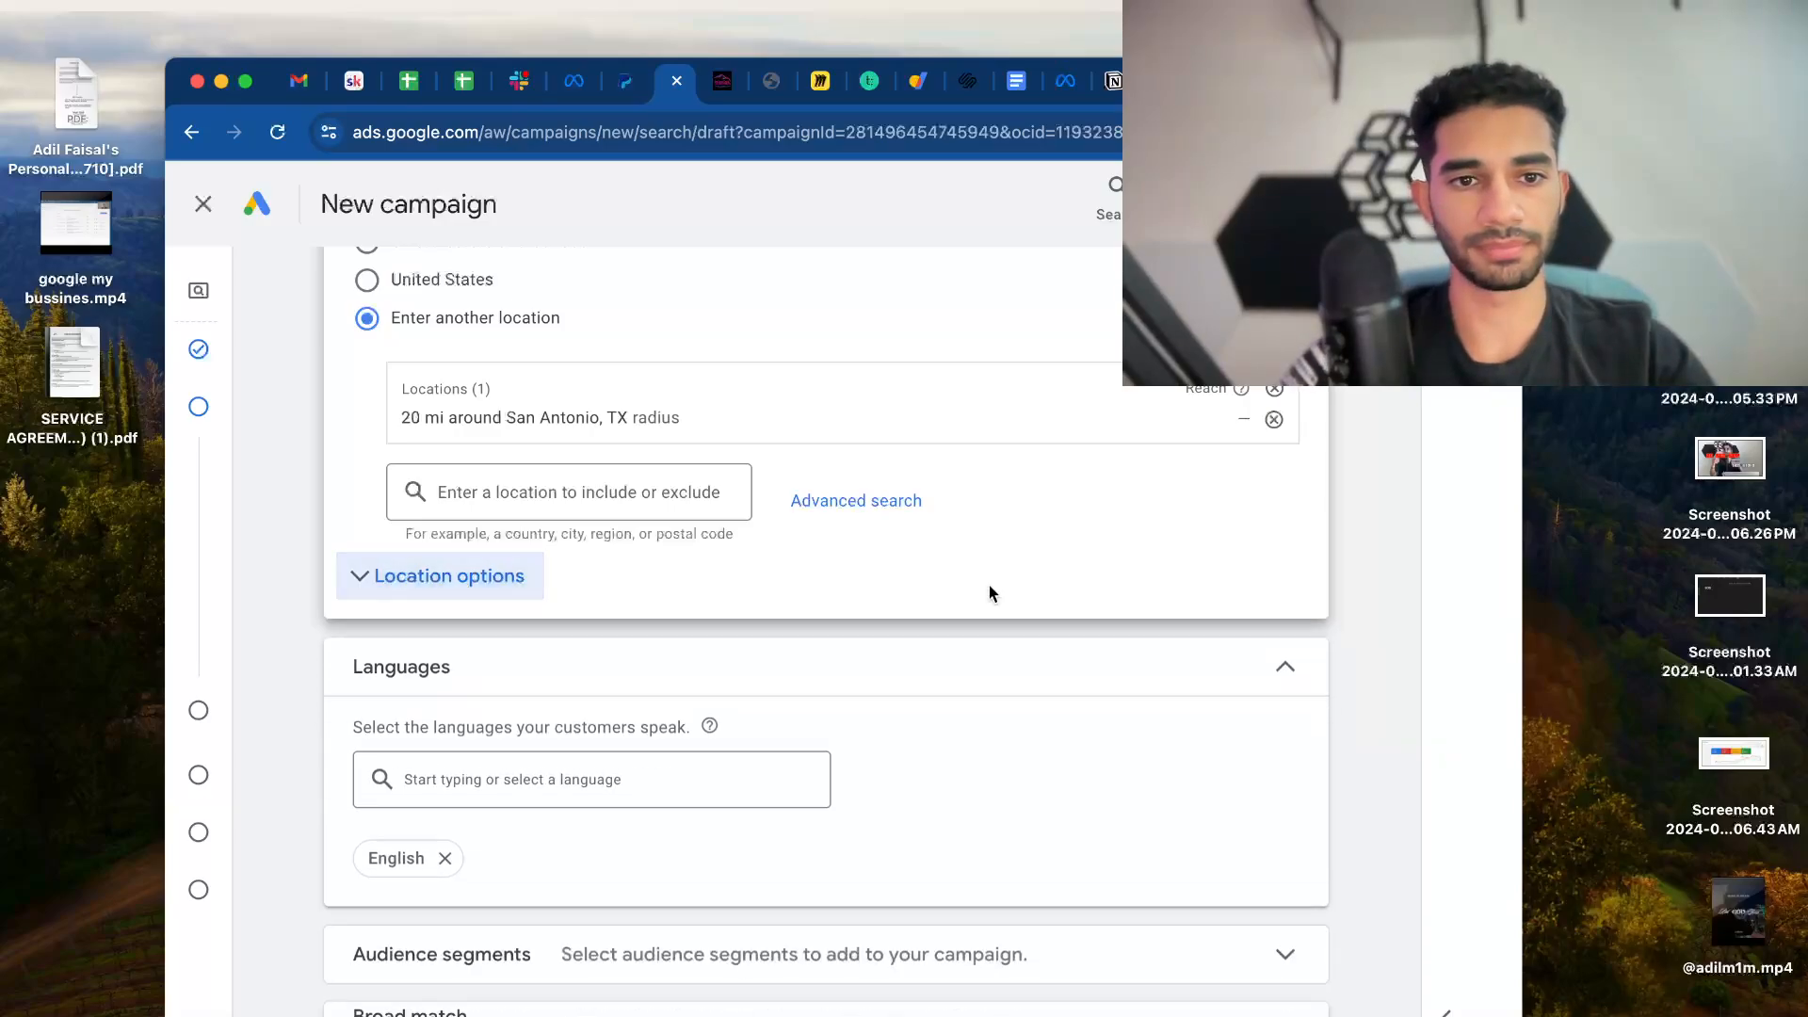
Expand the campaign's audience segments and select all of the suggested recent and idea segments
scroll(988, 585, "down", 5)
left_click(960, 536)
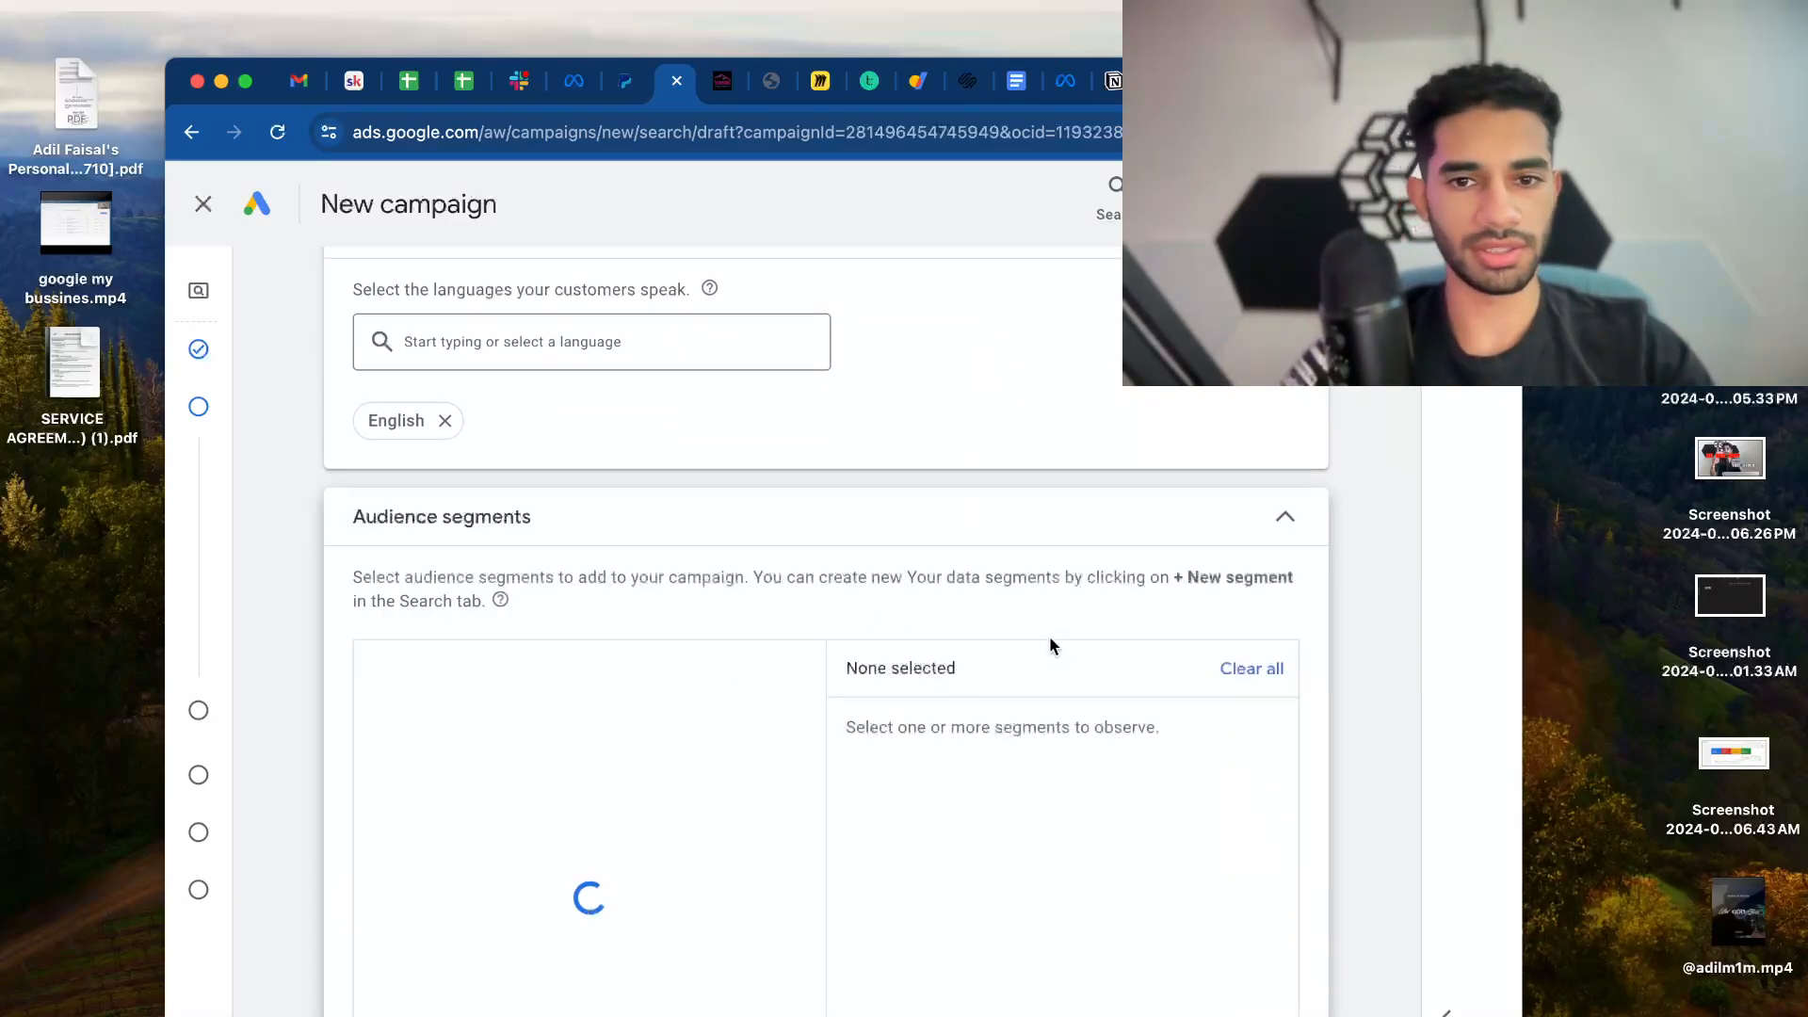
scroll(1049, 636, "down", 2)
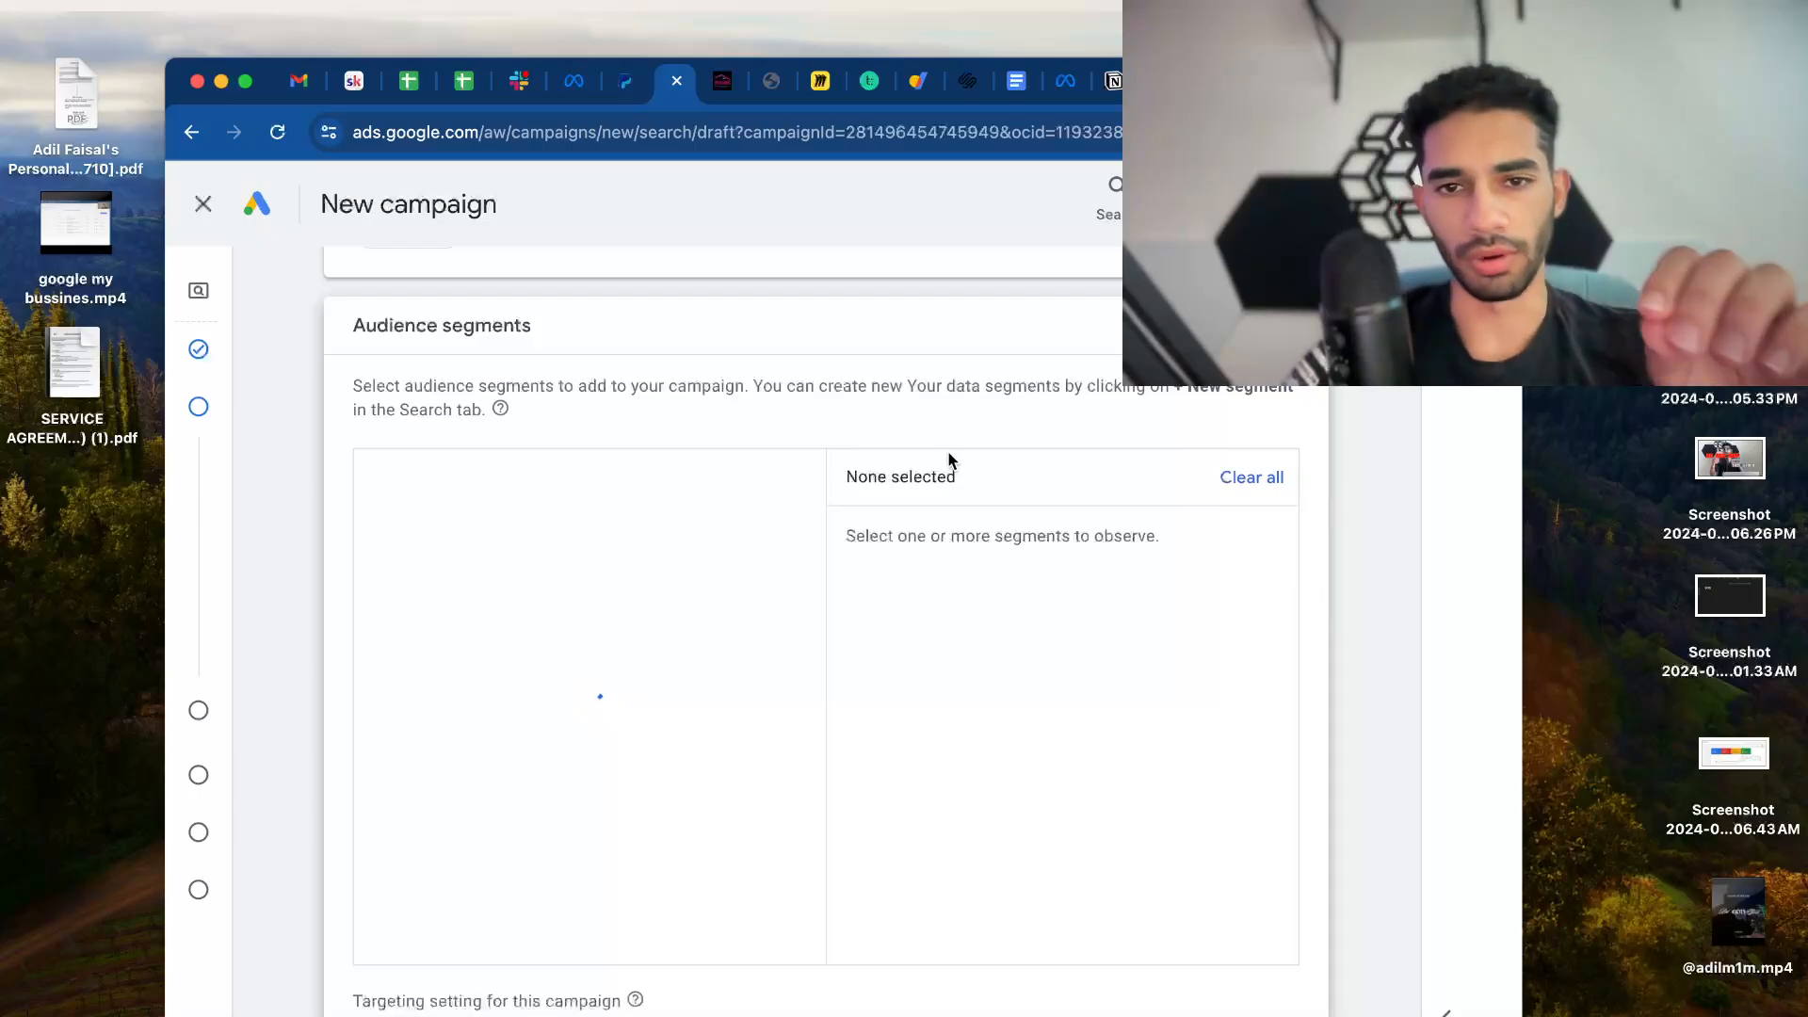
scroll(417, 657, "down", 2)
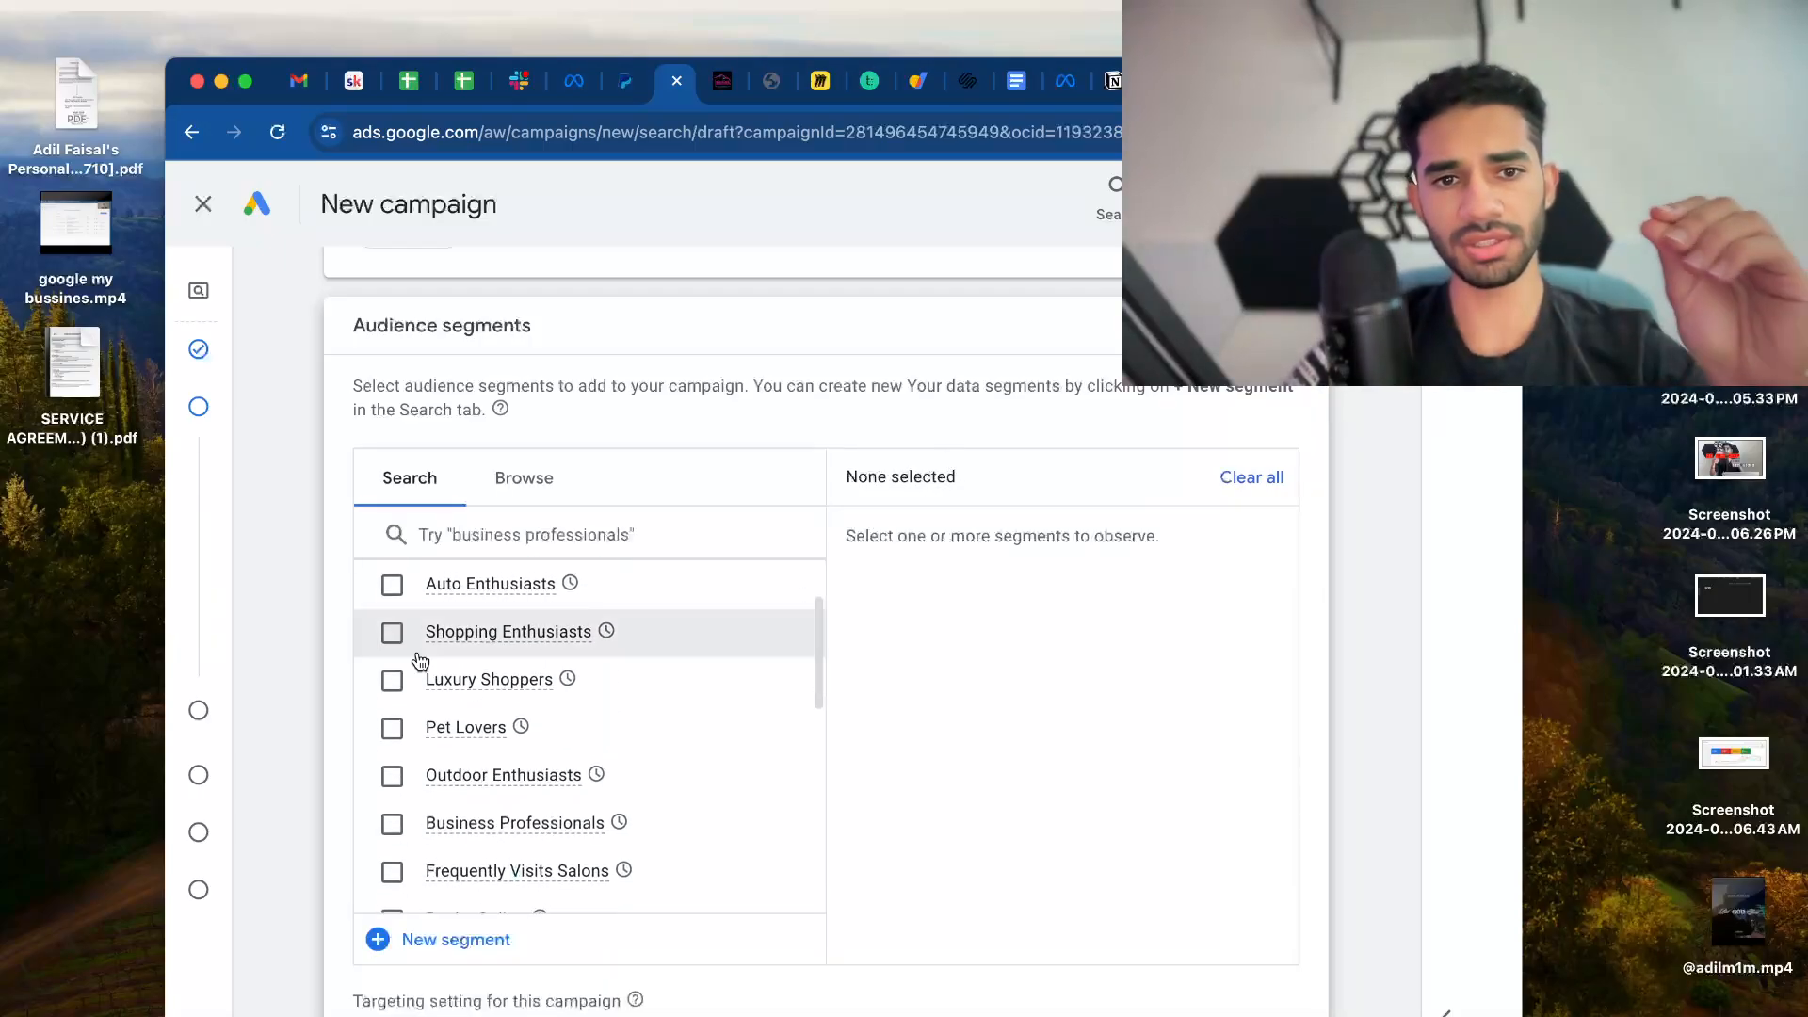
scroll(510, 682, "up", 4)
scroll(618, 744, "down", 3)
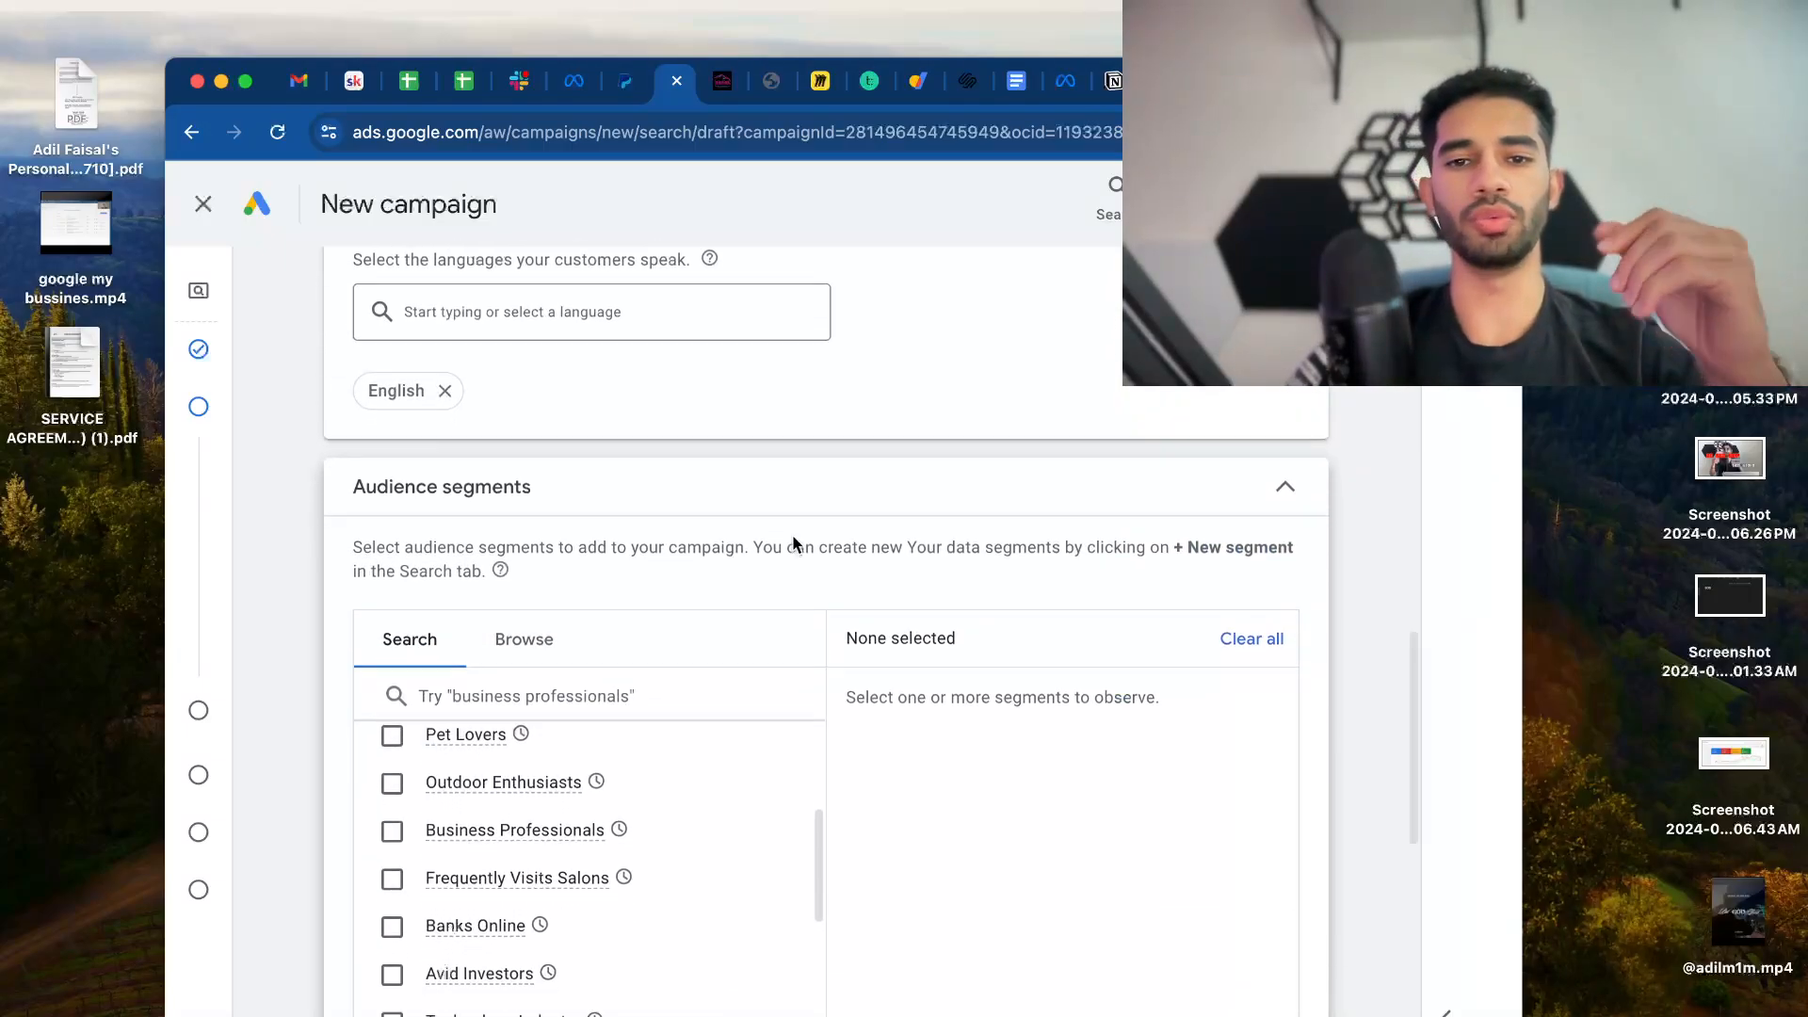
scroll(791, 528, "down", 3)
scroll(795, 541, "down", 2)
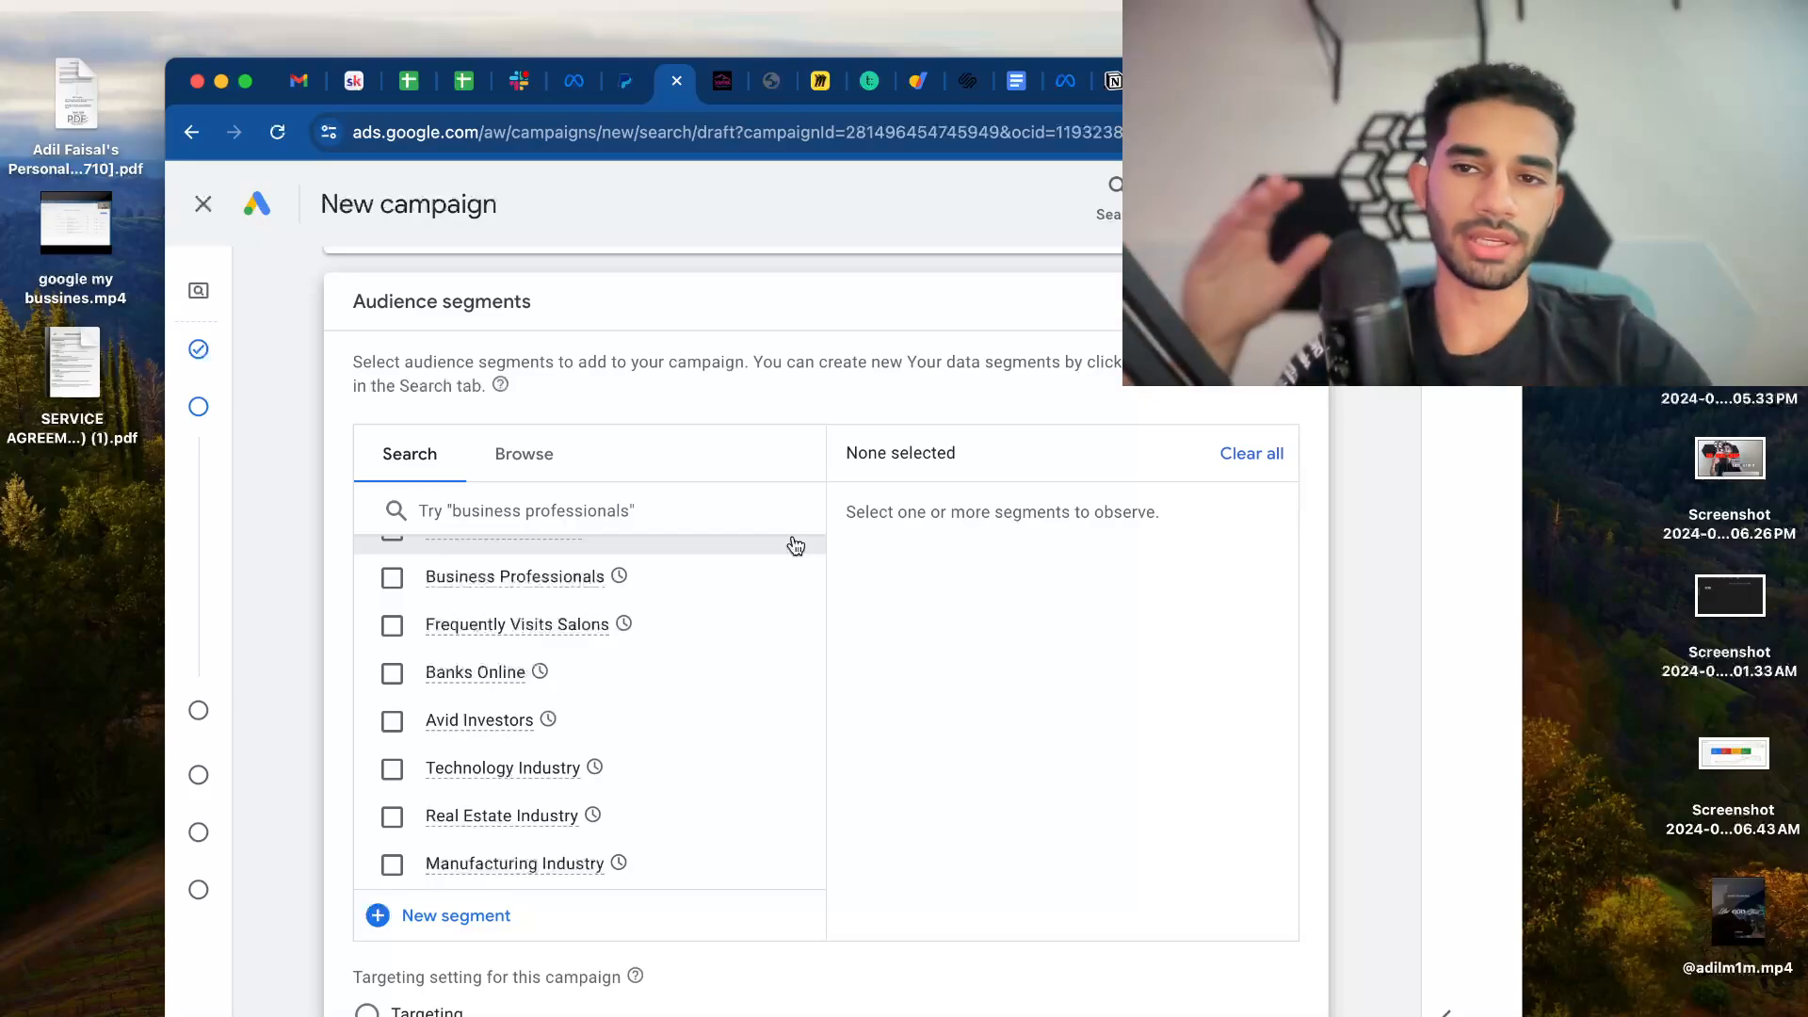
scroll(735, 640, "up", 5)
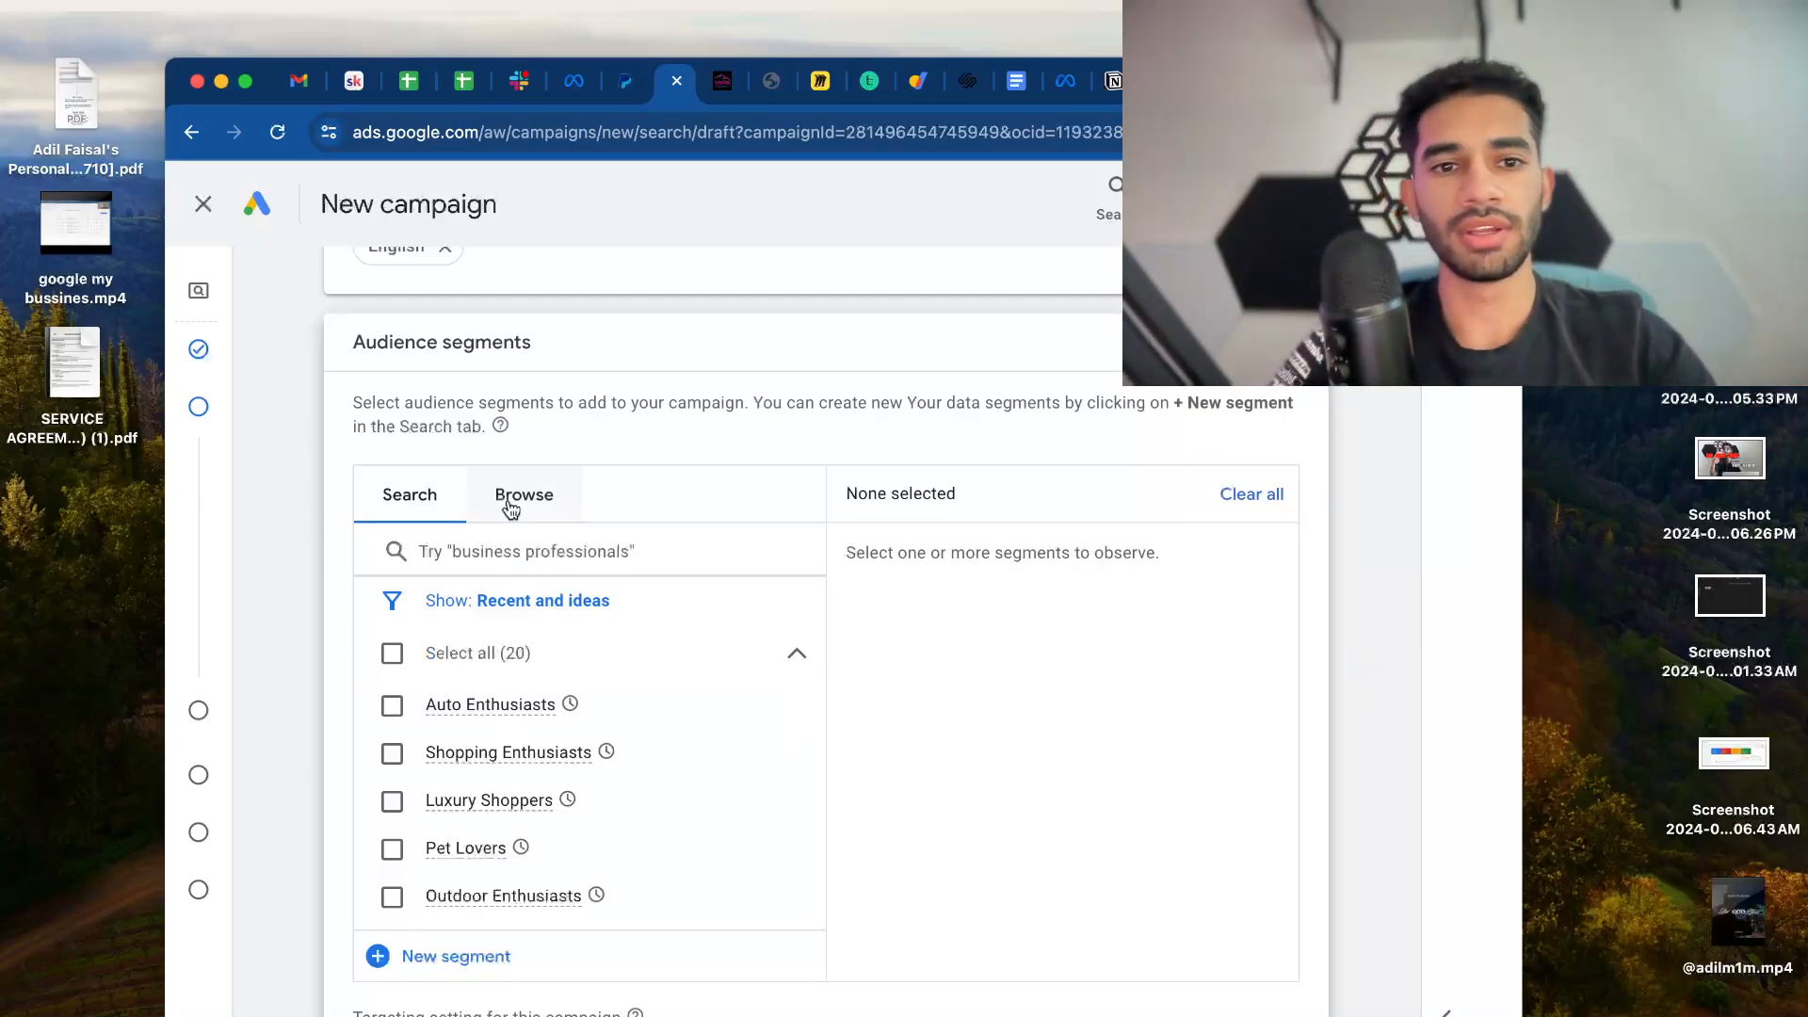
left_click(392, 654)
scroll(443, 738, "down", 3)
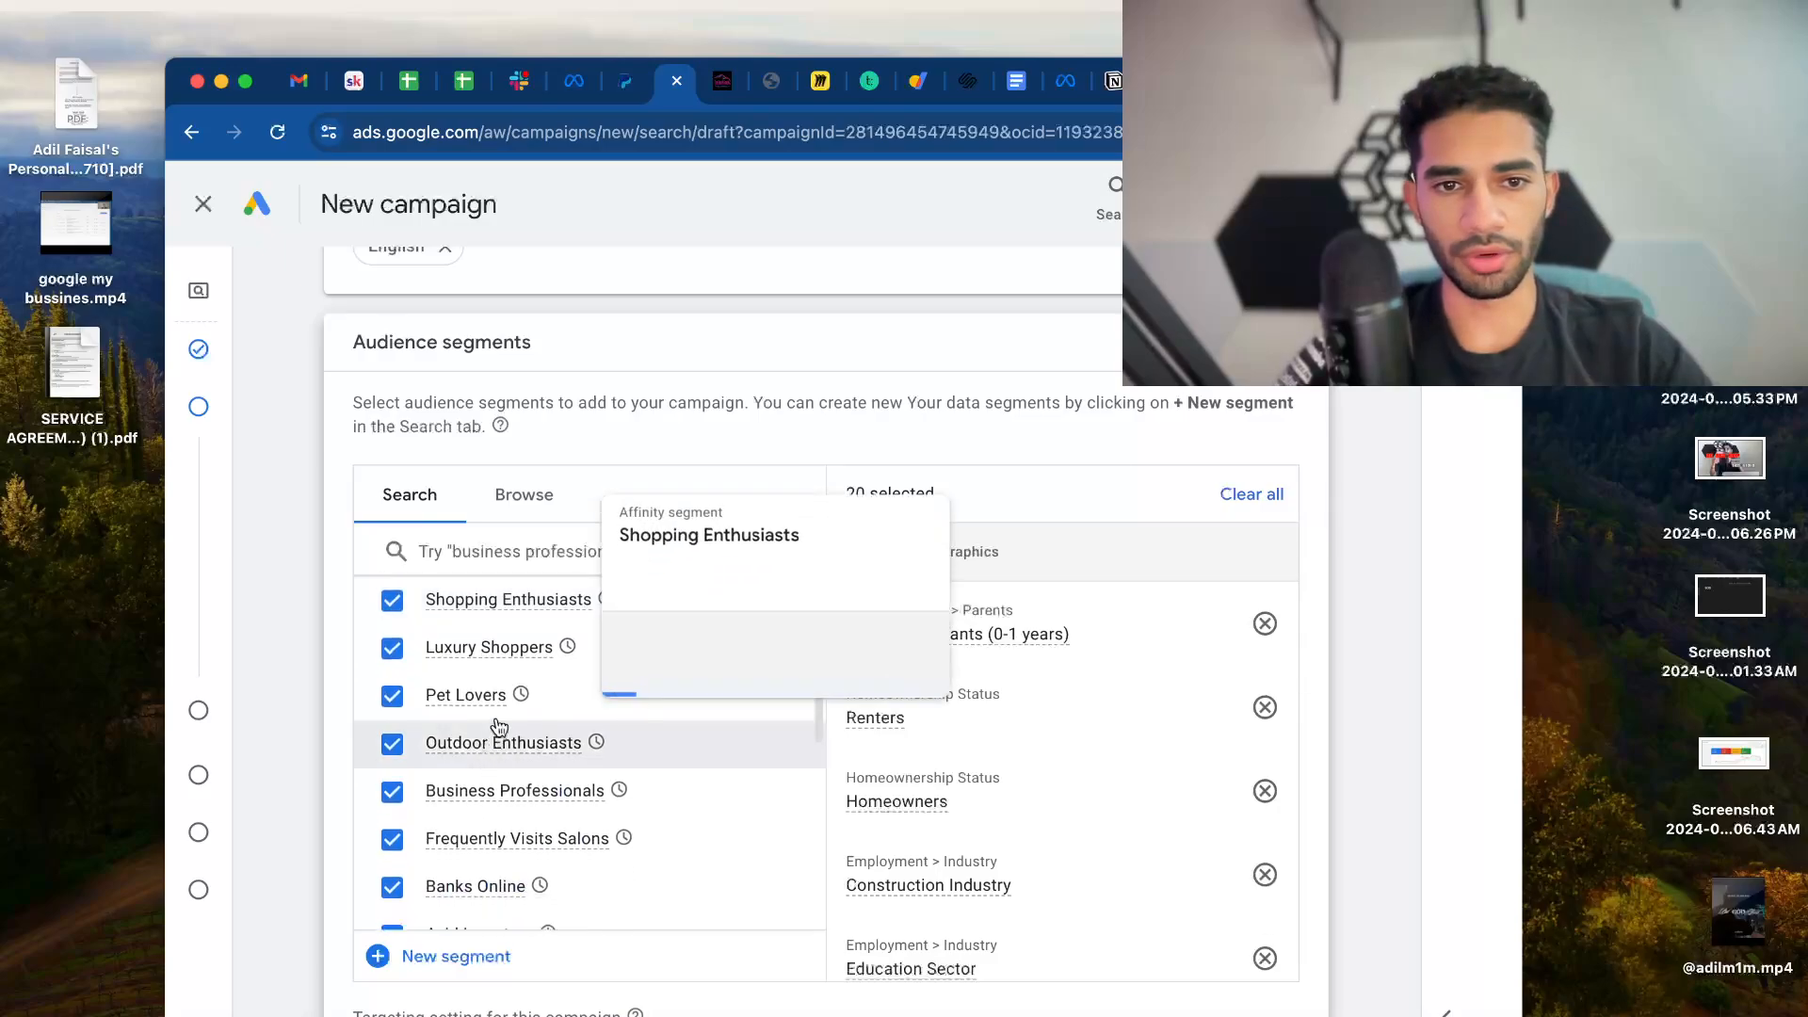
Browse the interests and habits audiences and add the Vehicles & Transportation, Sports & Fitness and Technology affinity segments
scroll(528, 803, "up", 5)
scroll(646, 861, "down", 2)
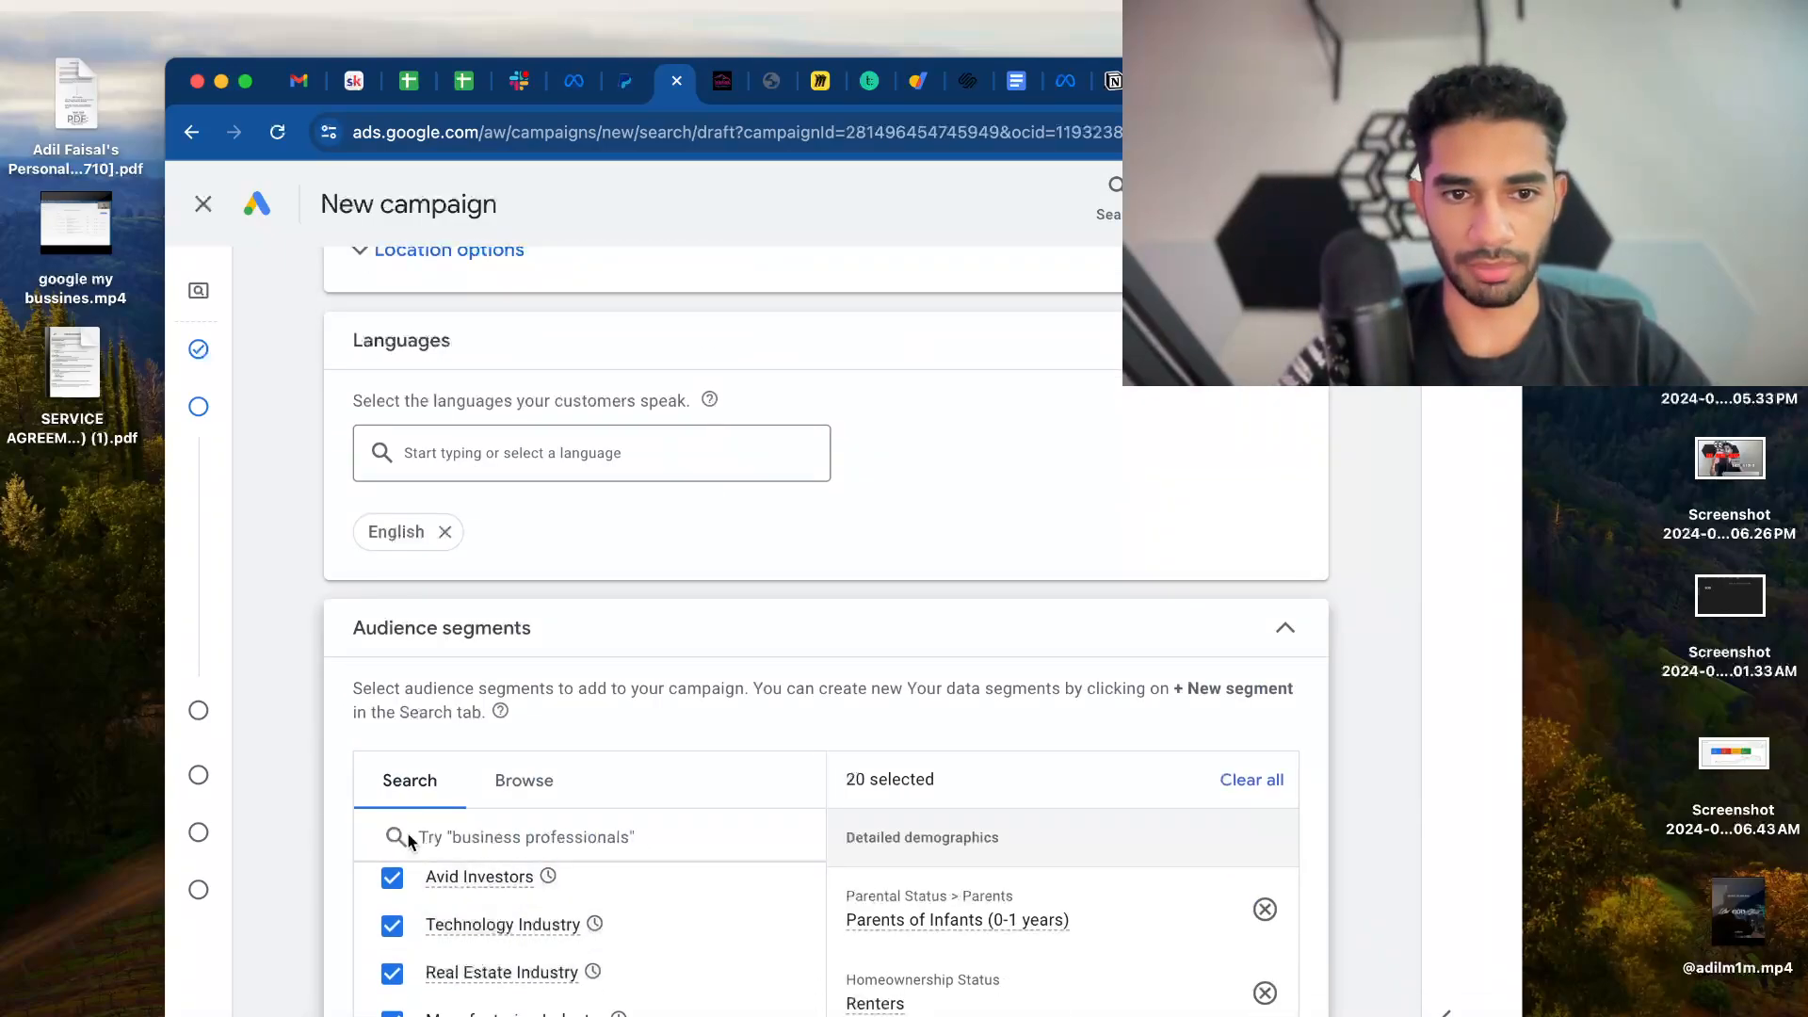
scroll(407, 832, "down", 5)
scroll(551, 680, "up", 5)
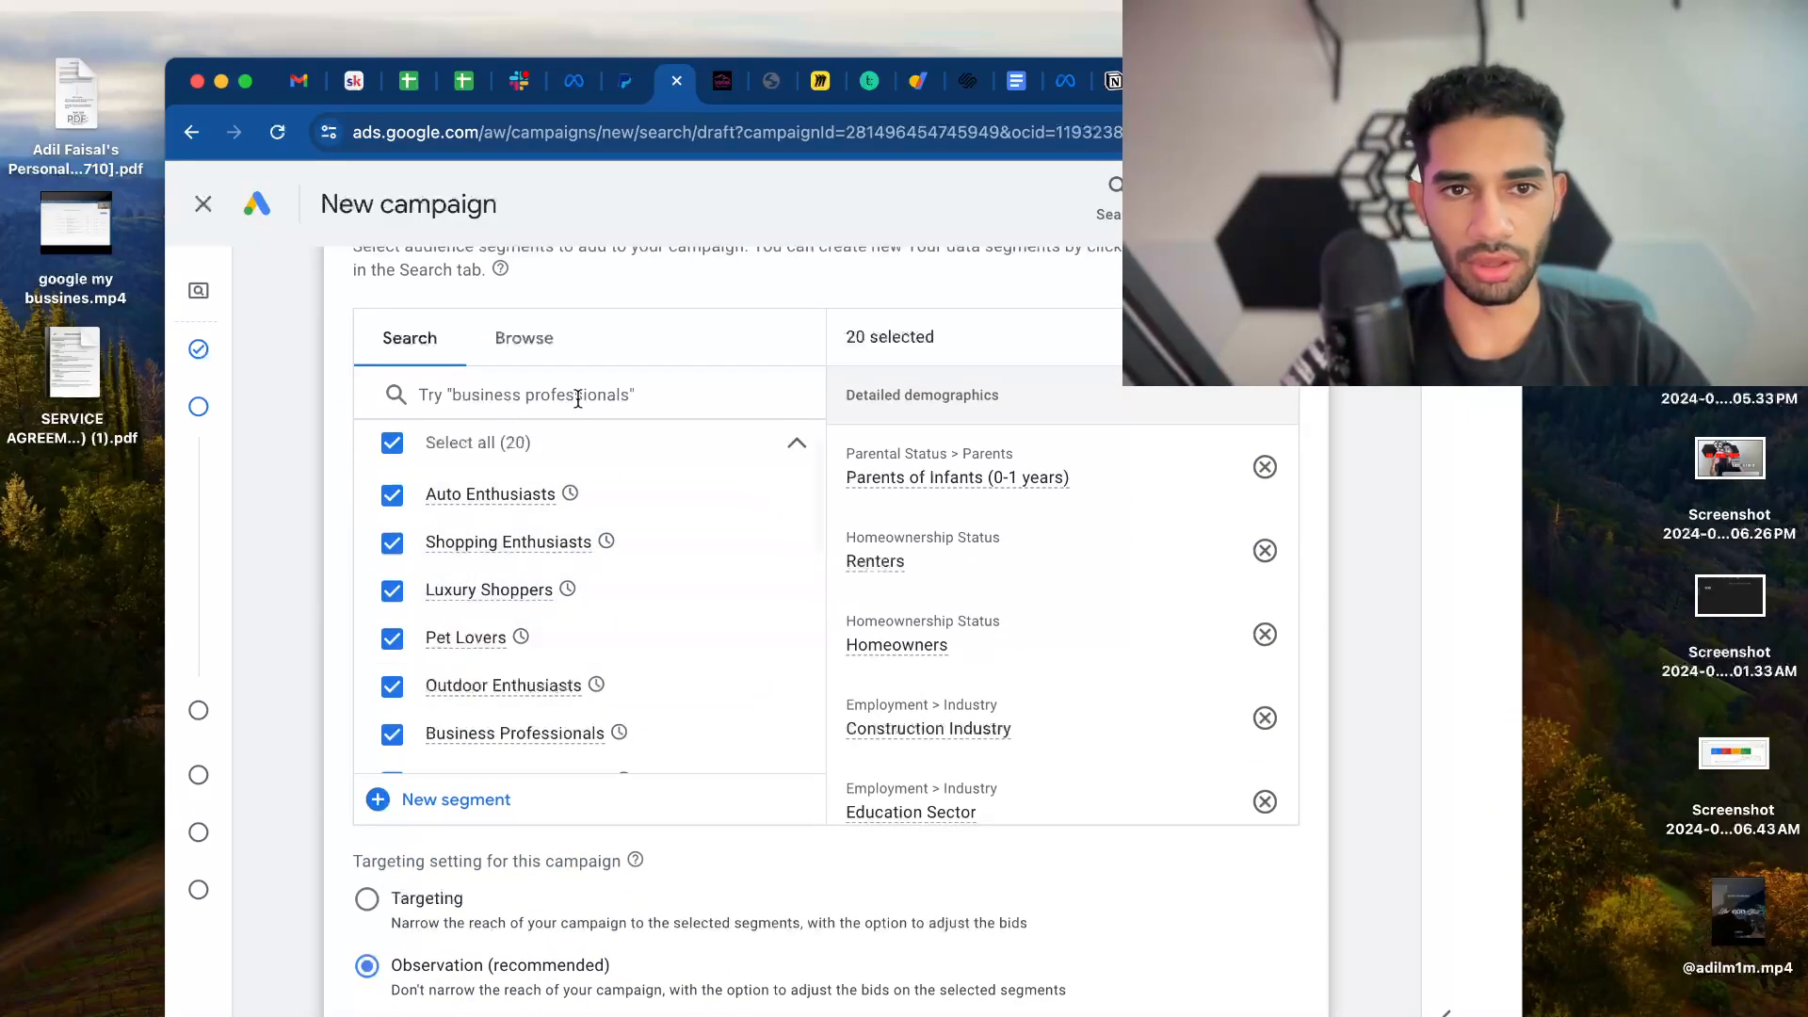
left_click(524, 338)
left_click(774, 506)
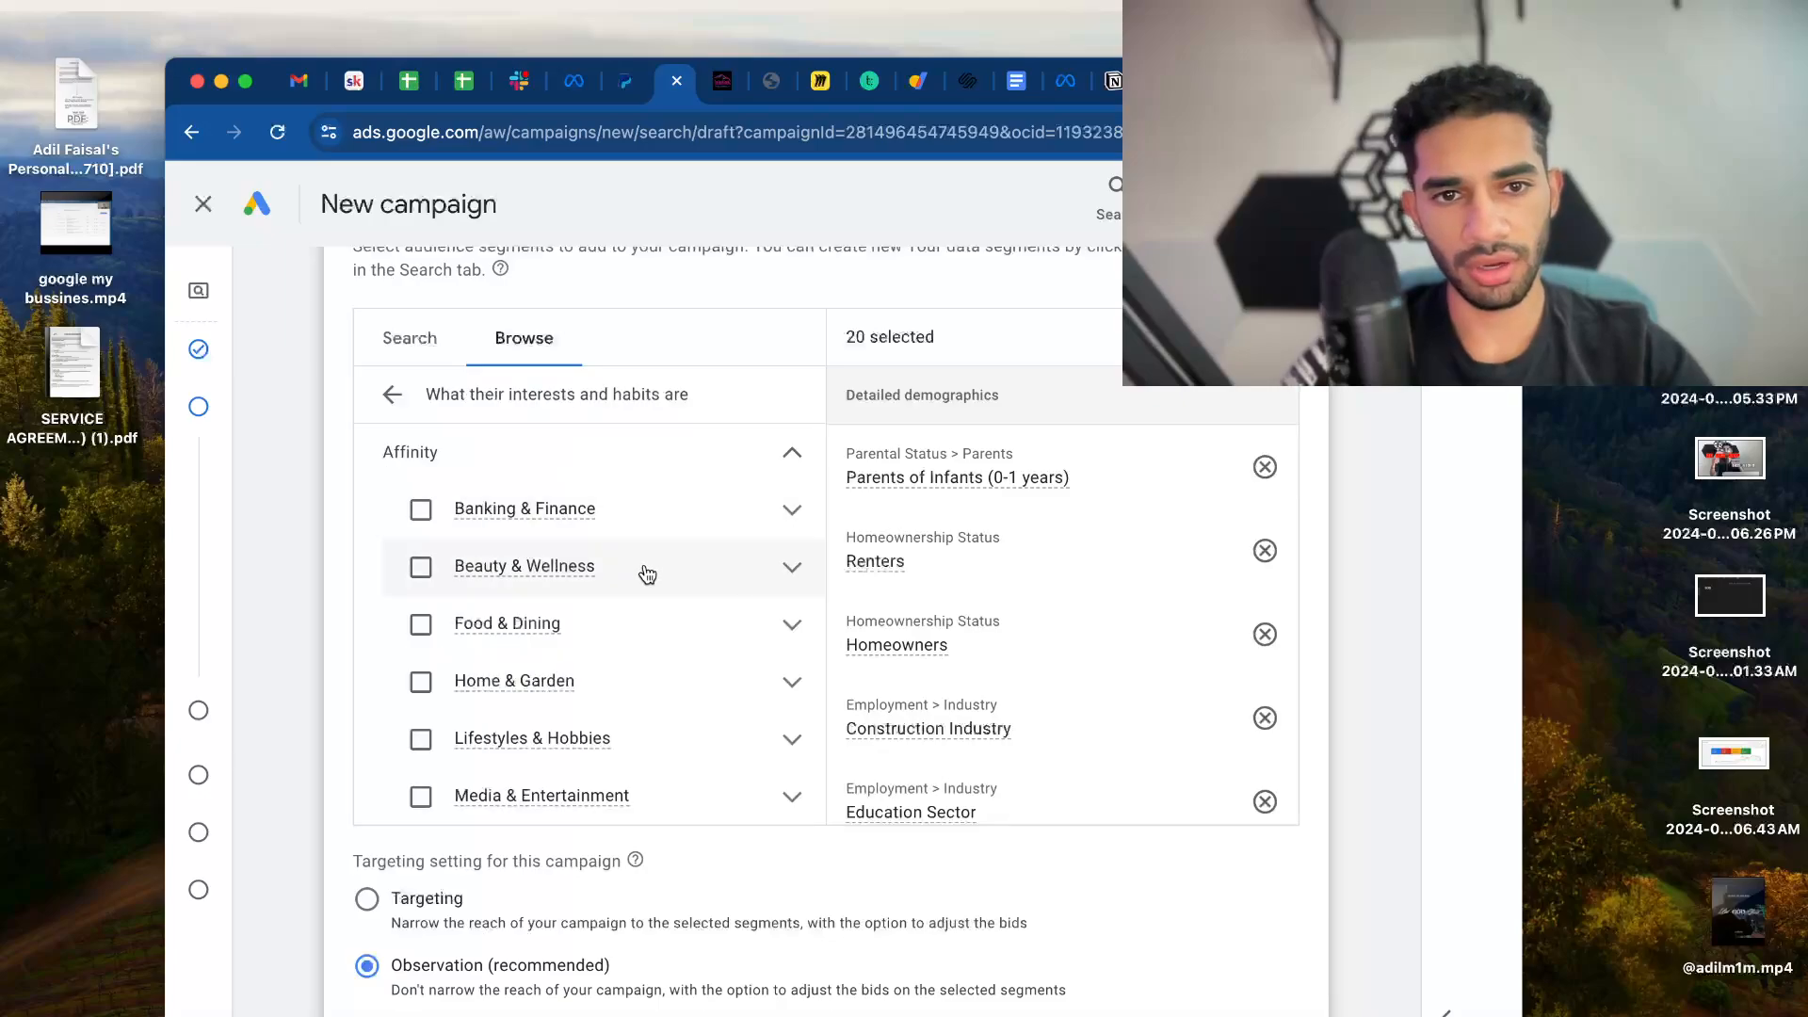
scroll(643, 574, "down", 5)
left_click(482, 636)
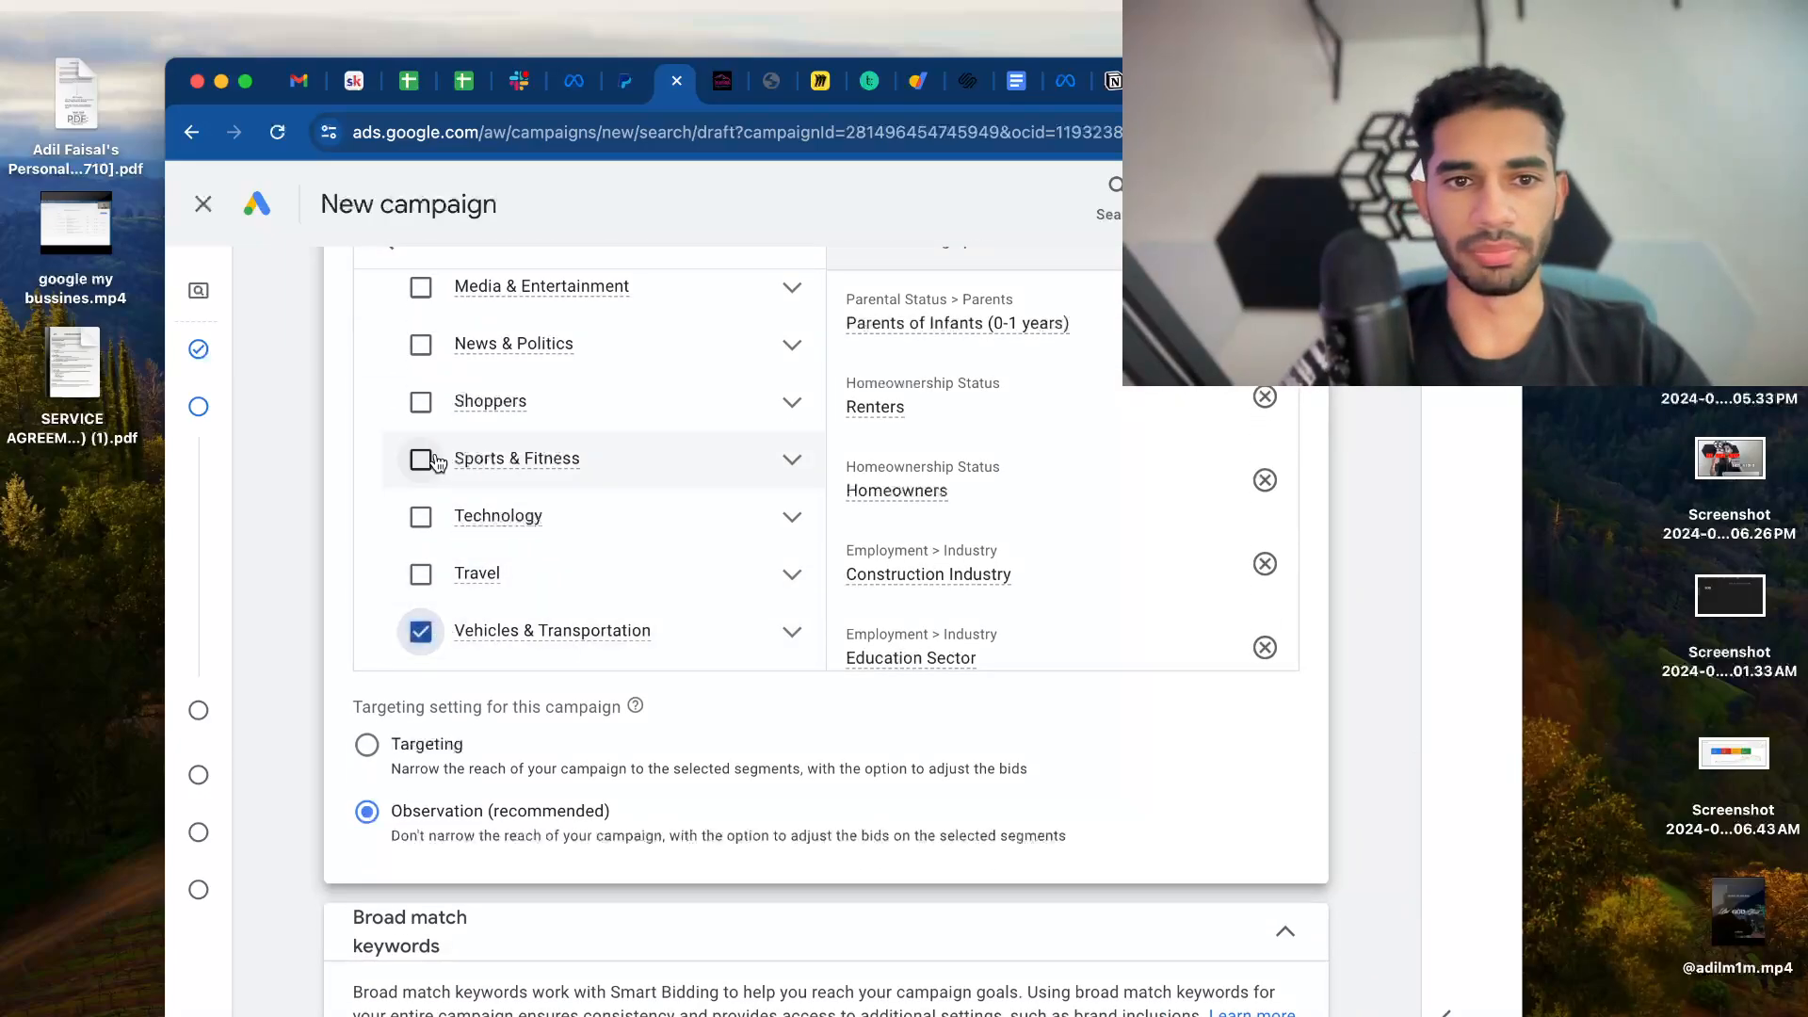
left_click(423, 460)
left_click(421, 516)
scroll(496, 477, "up", 5)
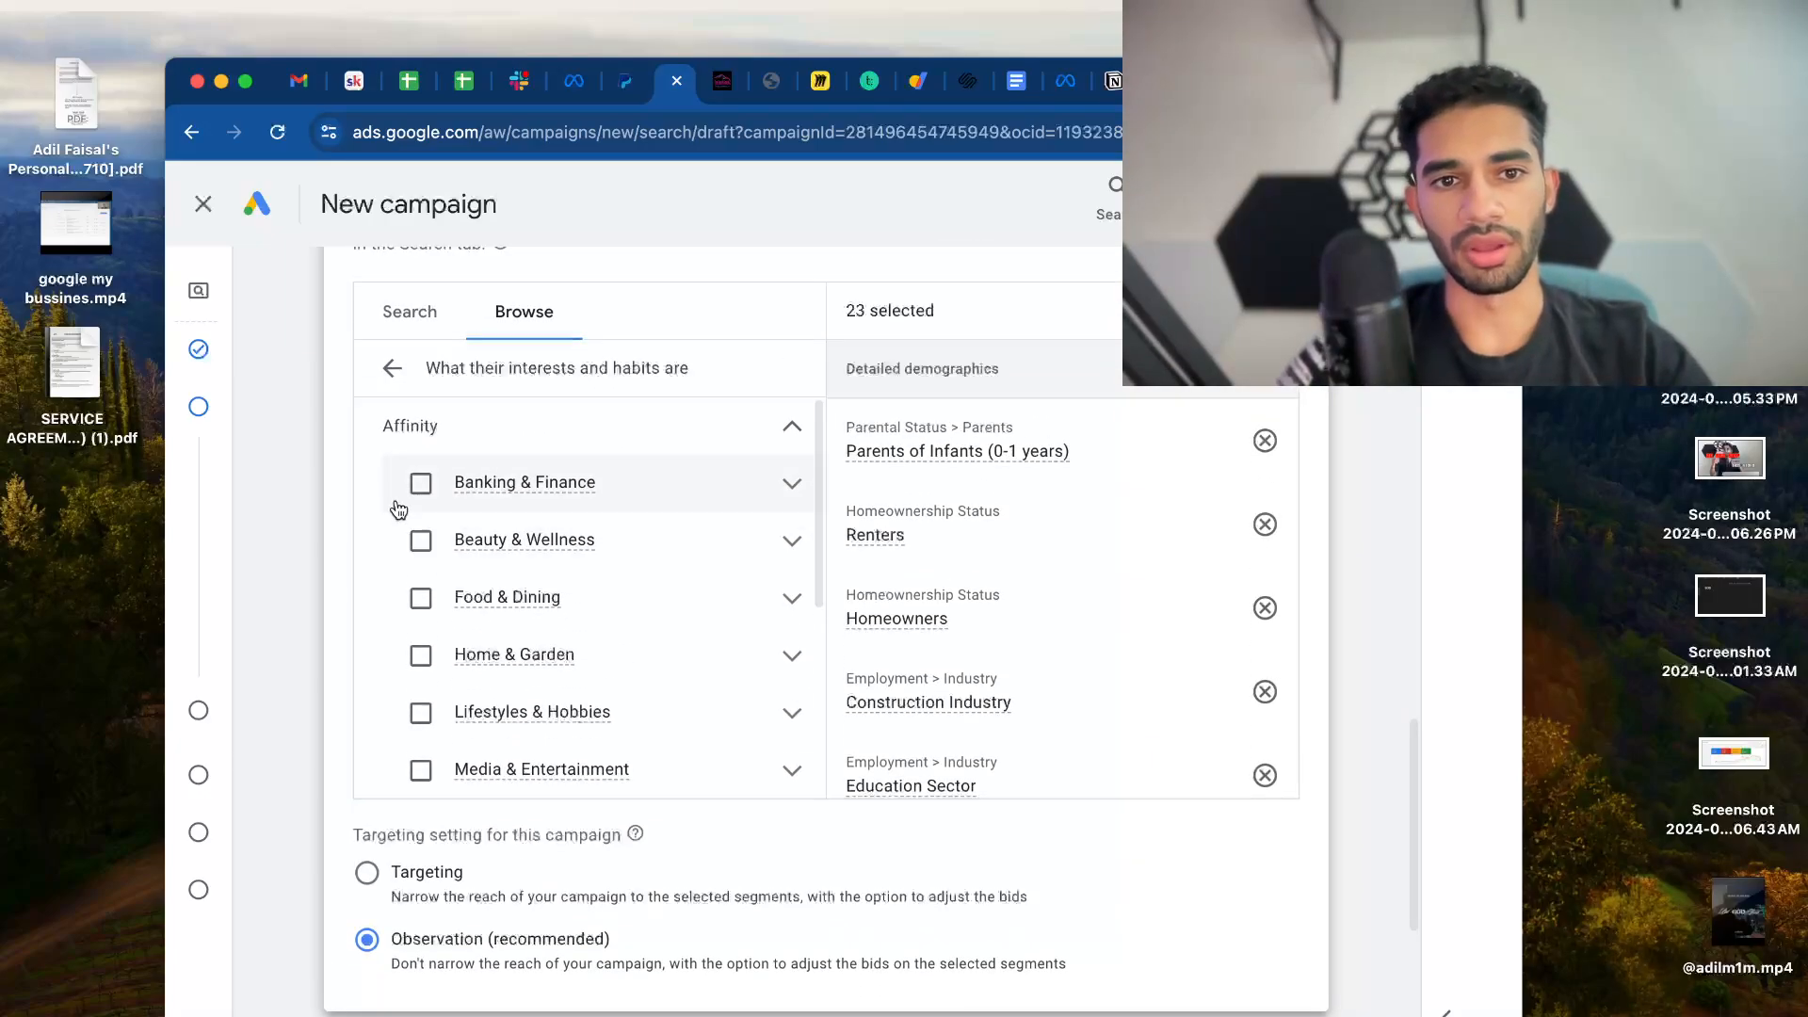
Examine the Homeownership Status segments within the detailed demographics audiences
left_click(392, 368)
scroll(603, 621, "up", 2)
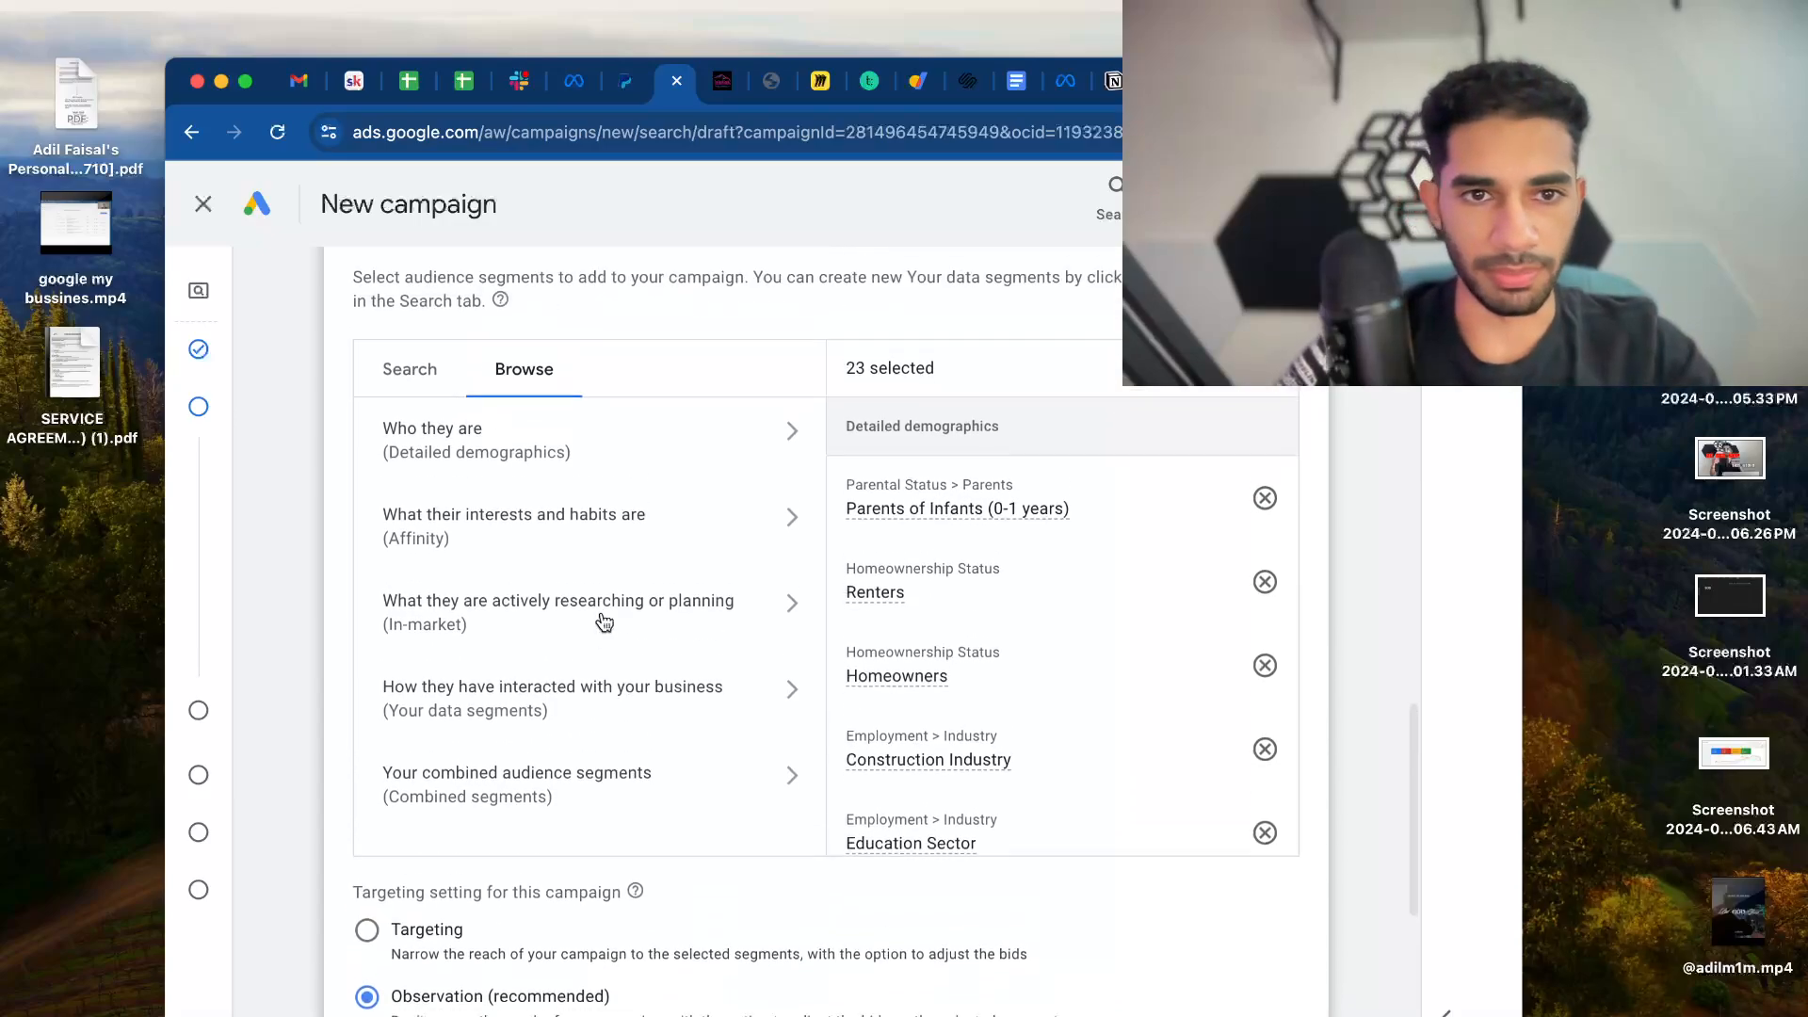
left_click(761, 468)
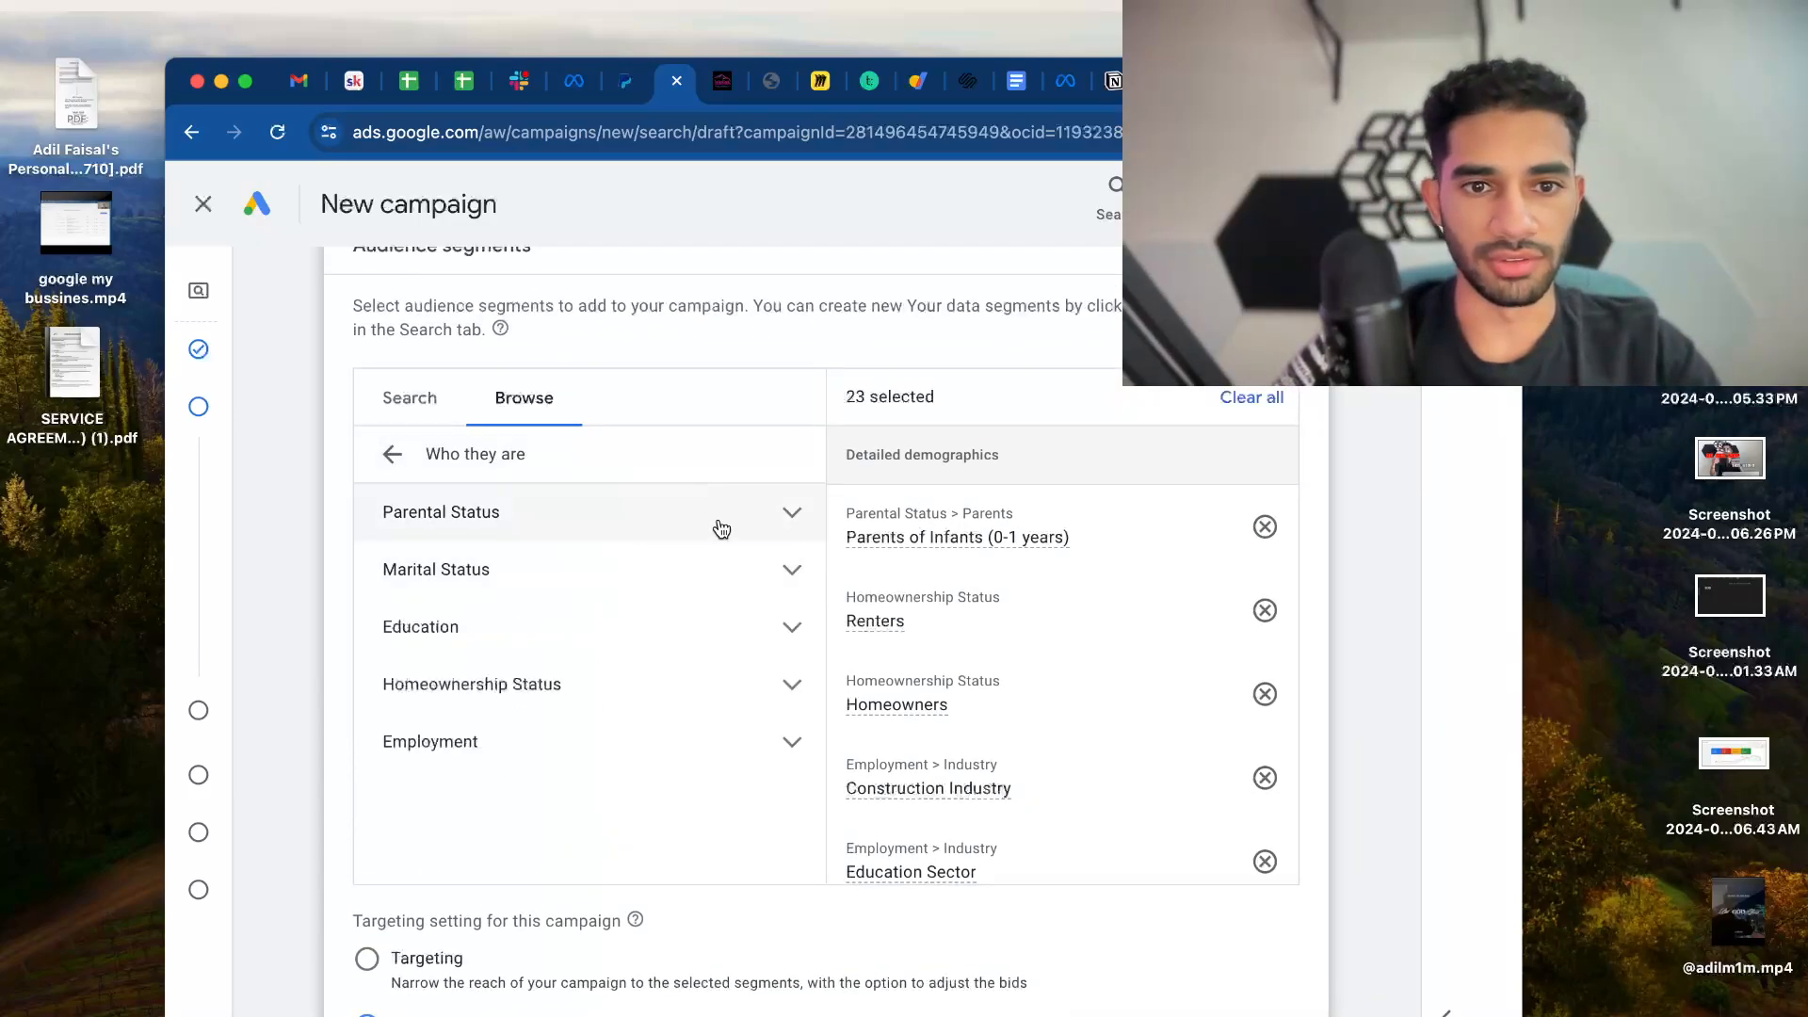
left_click(807, 701)
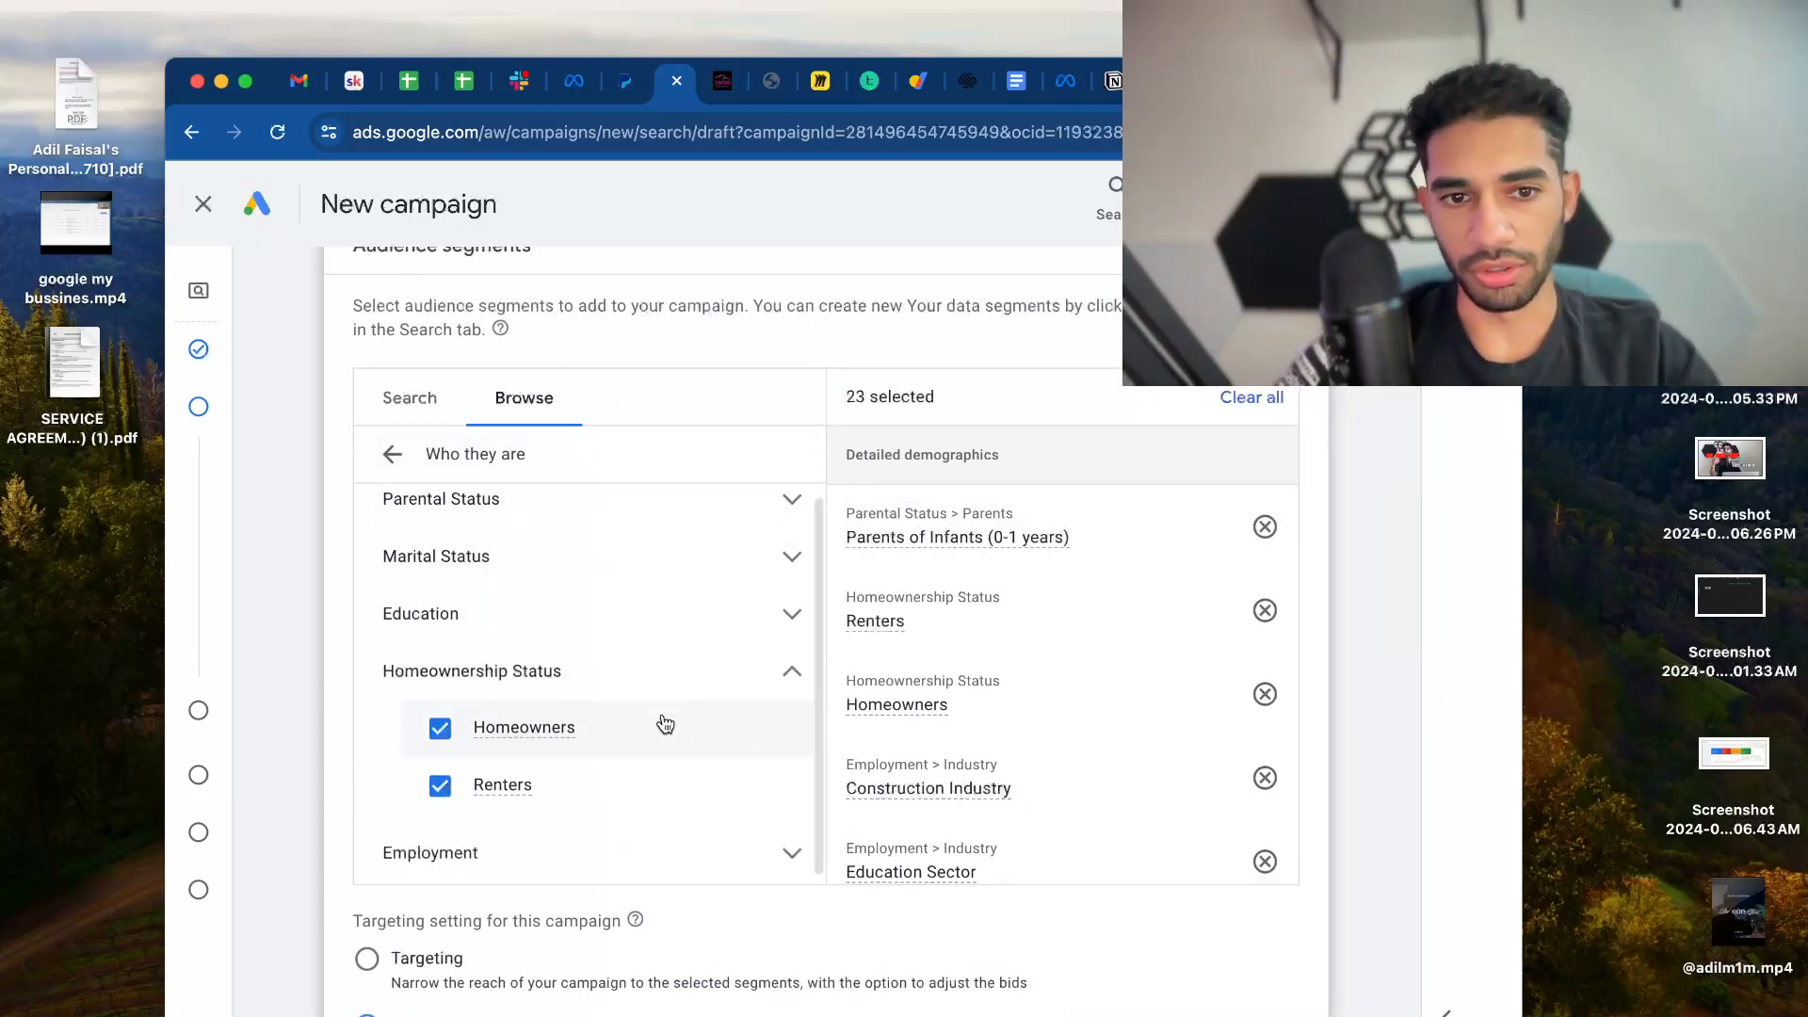
scroll(565, 660, "down", 3)
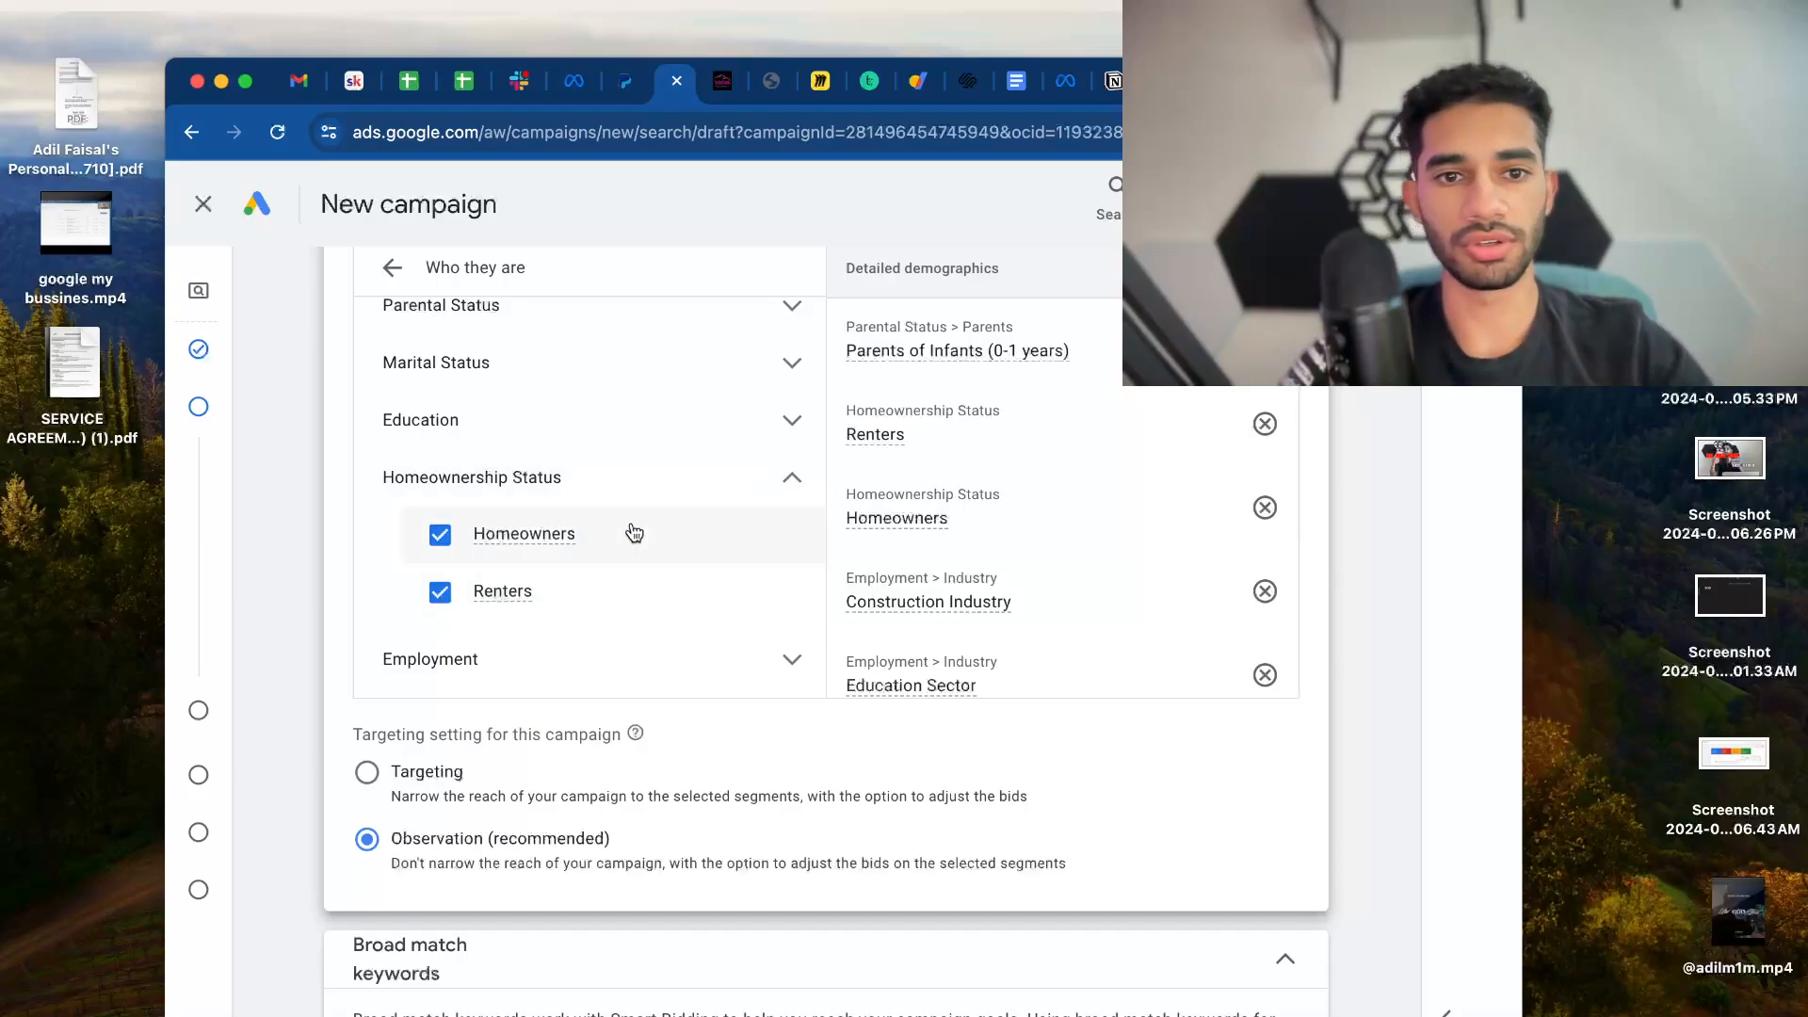
Add the Current College Students, High School Graduate, Bachelor's Degree and Advanced Degree education segments to the campaign's audience
left_click(791, 479)
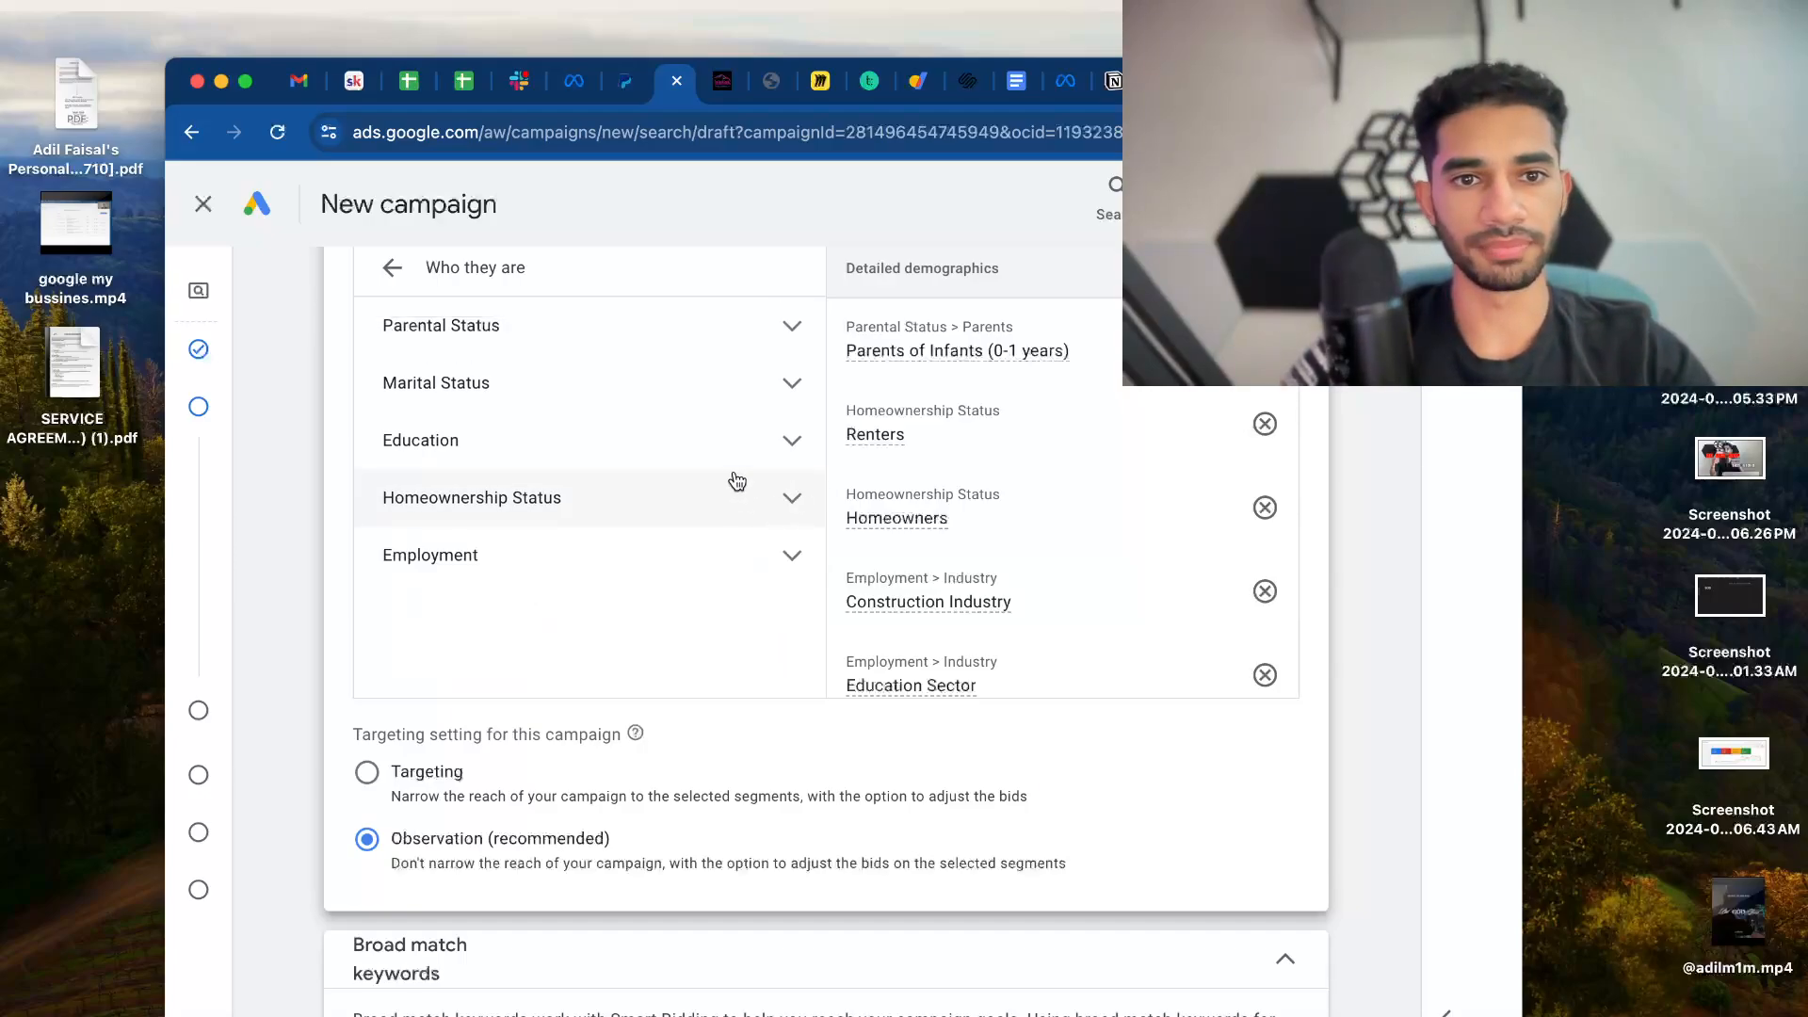
left_click(790, 443)
left_click(475, 506)
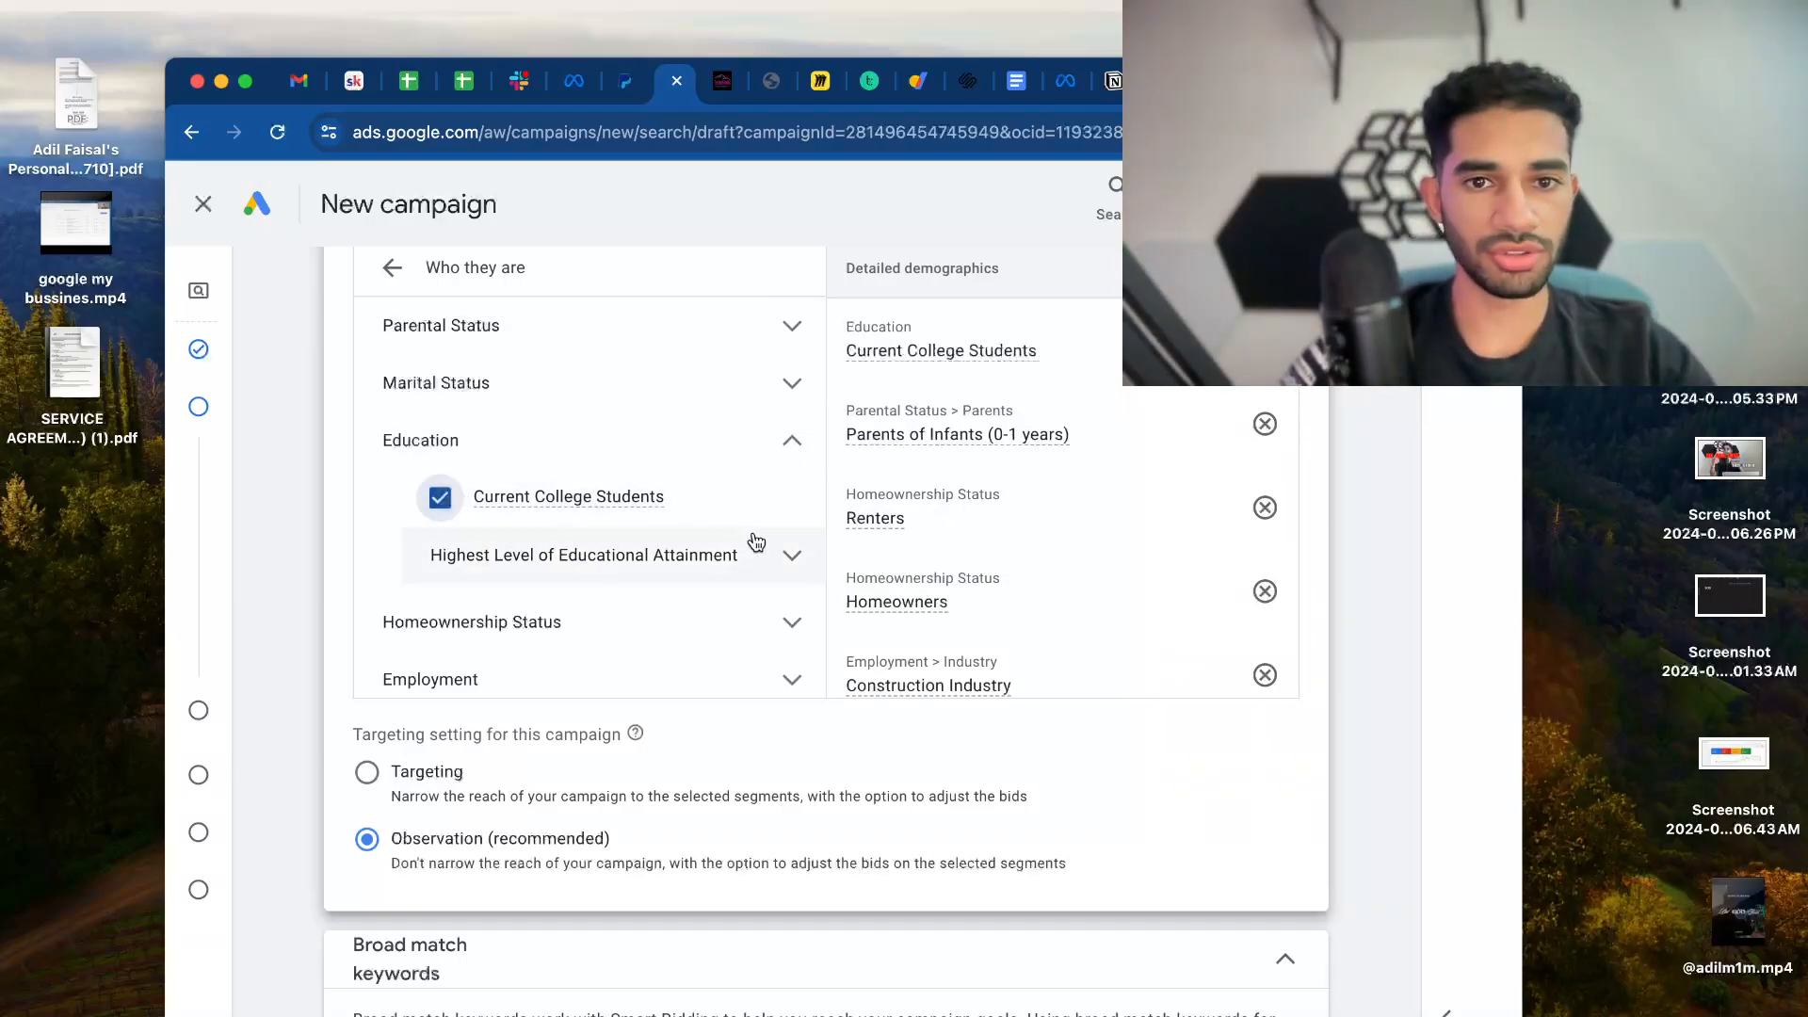
scroll(625, 549, "down", 3)
left_click(792, 433)
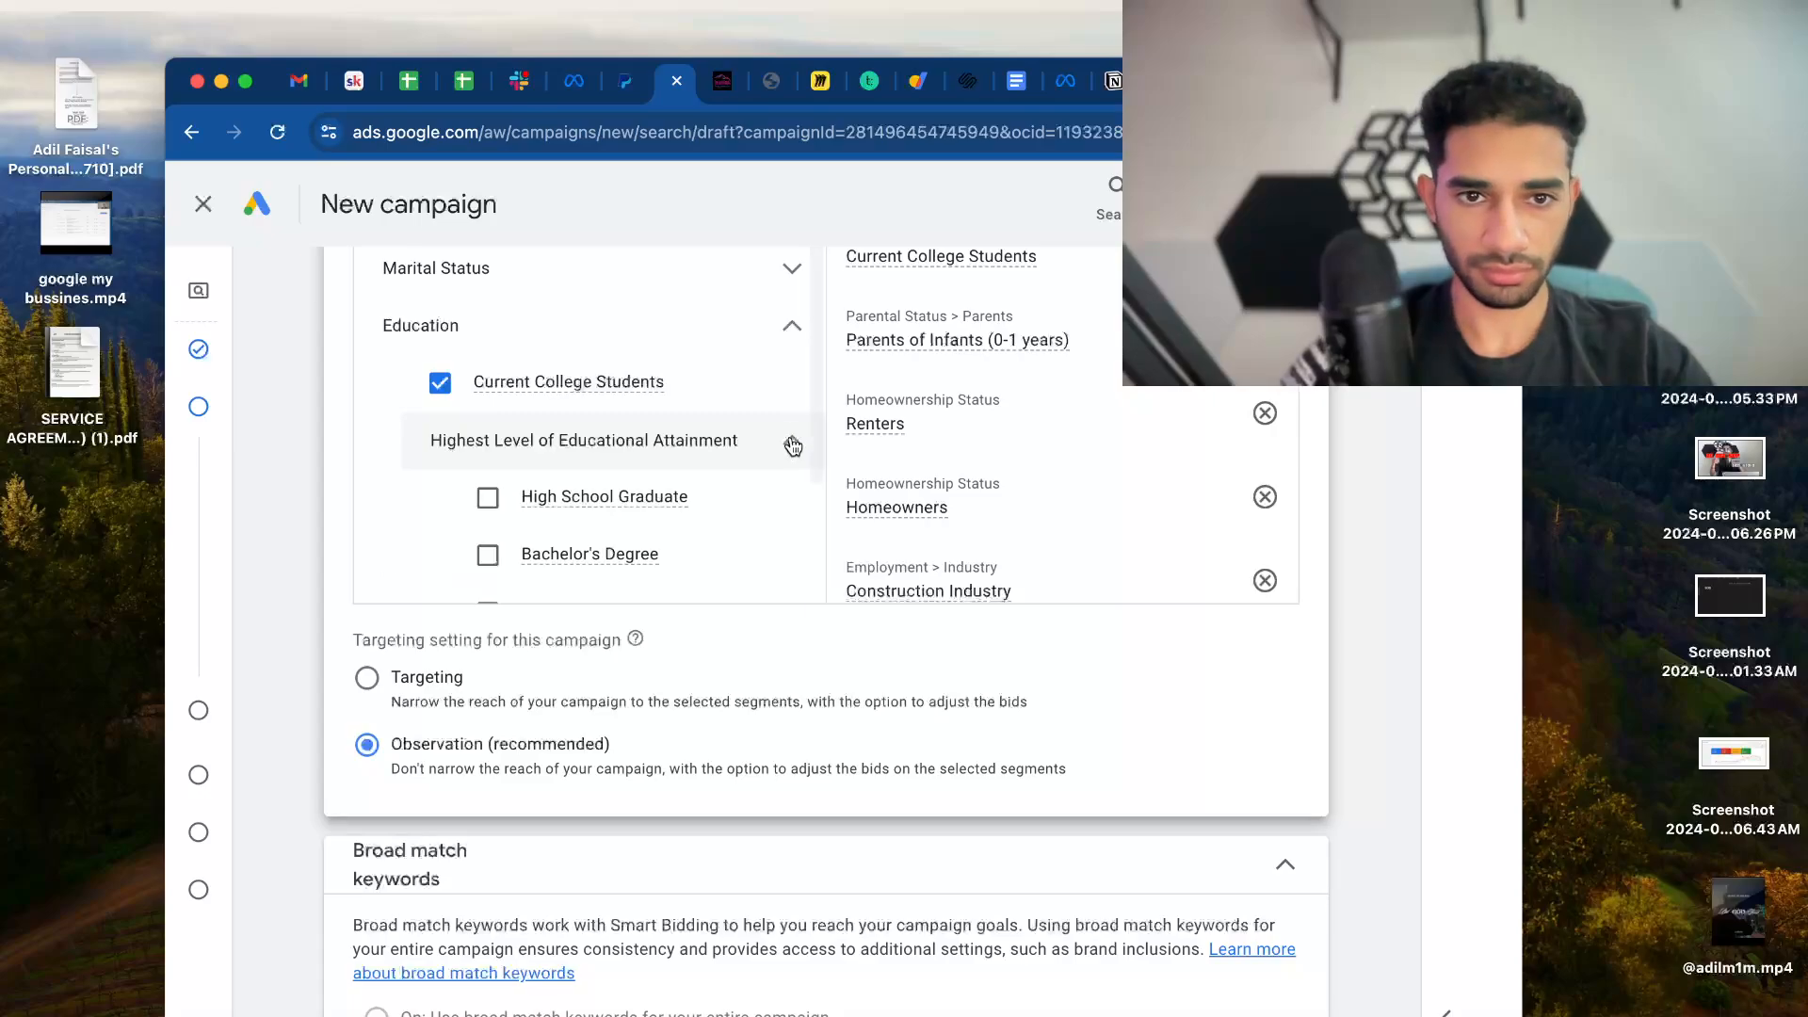
scroll(646, 493, "down", 3)
left_click(569, 500)
left_click(563, 454)
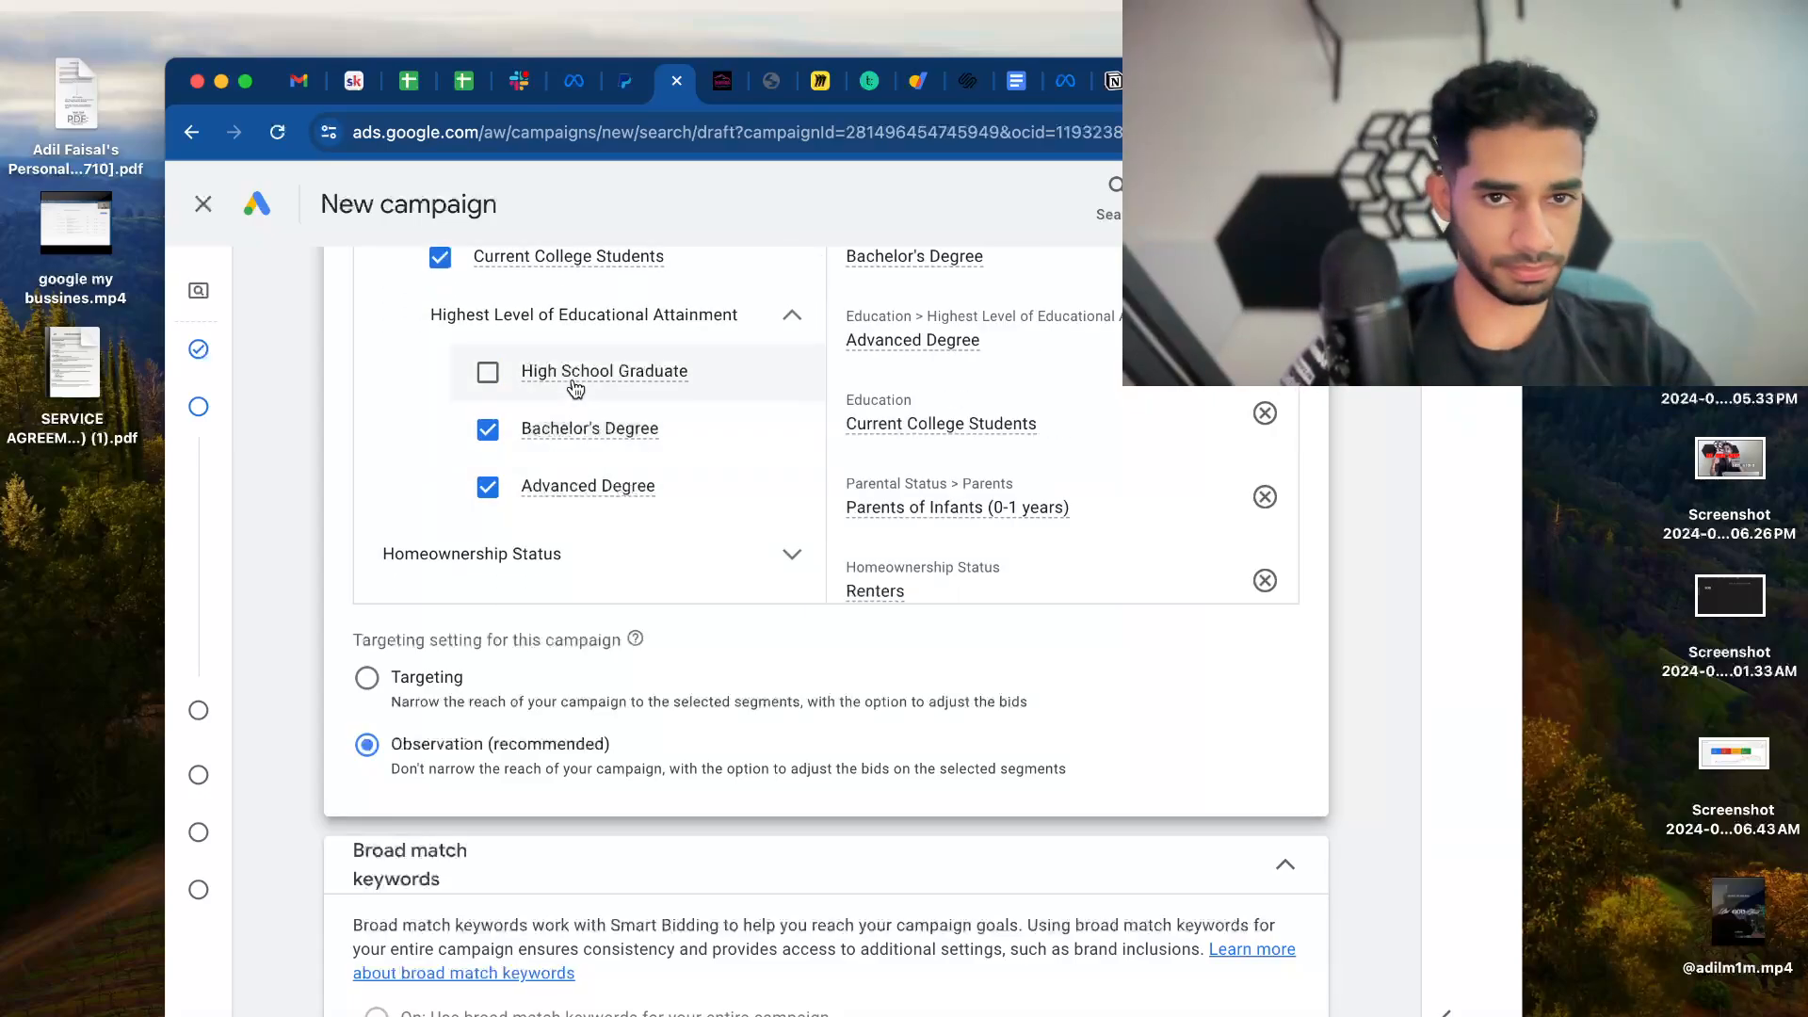
left_click(569, 377)
left_click(792, 317)
scroll(758, 433, "up", 5)
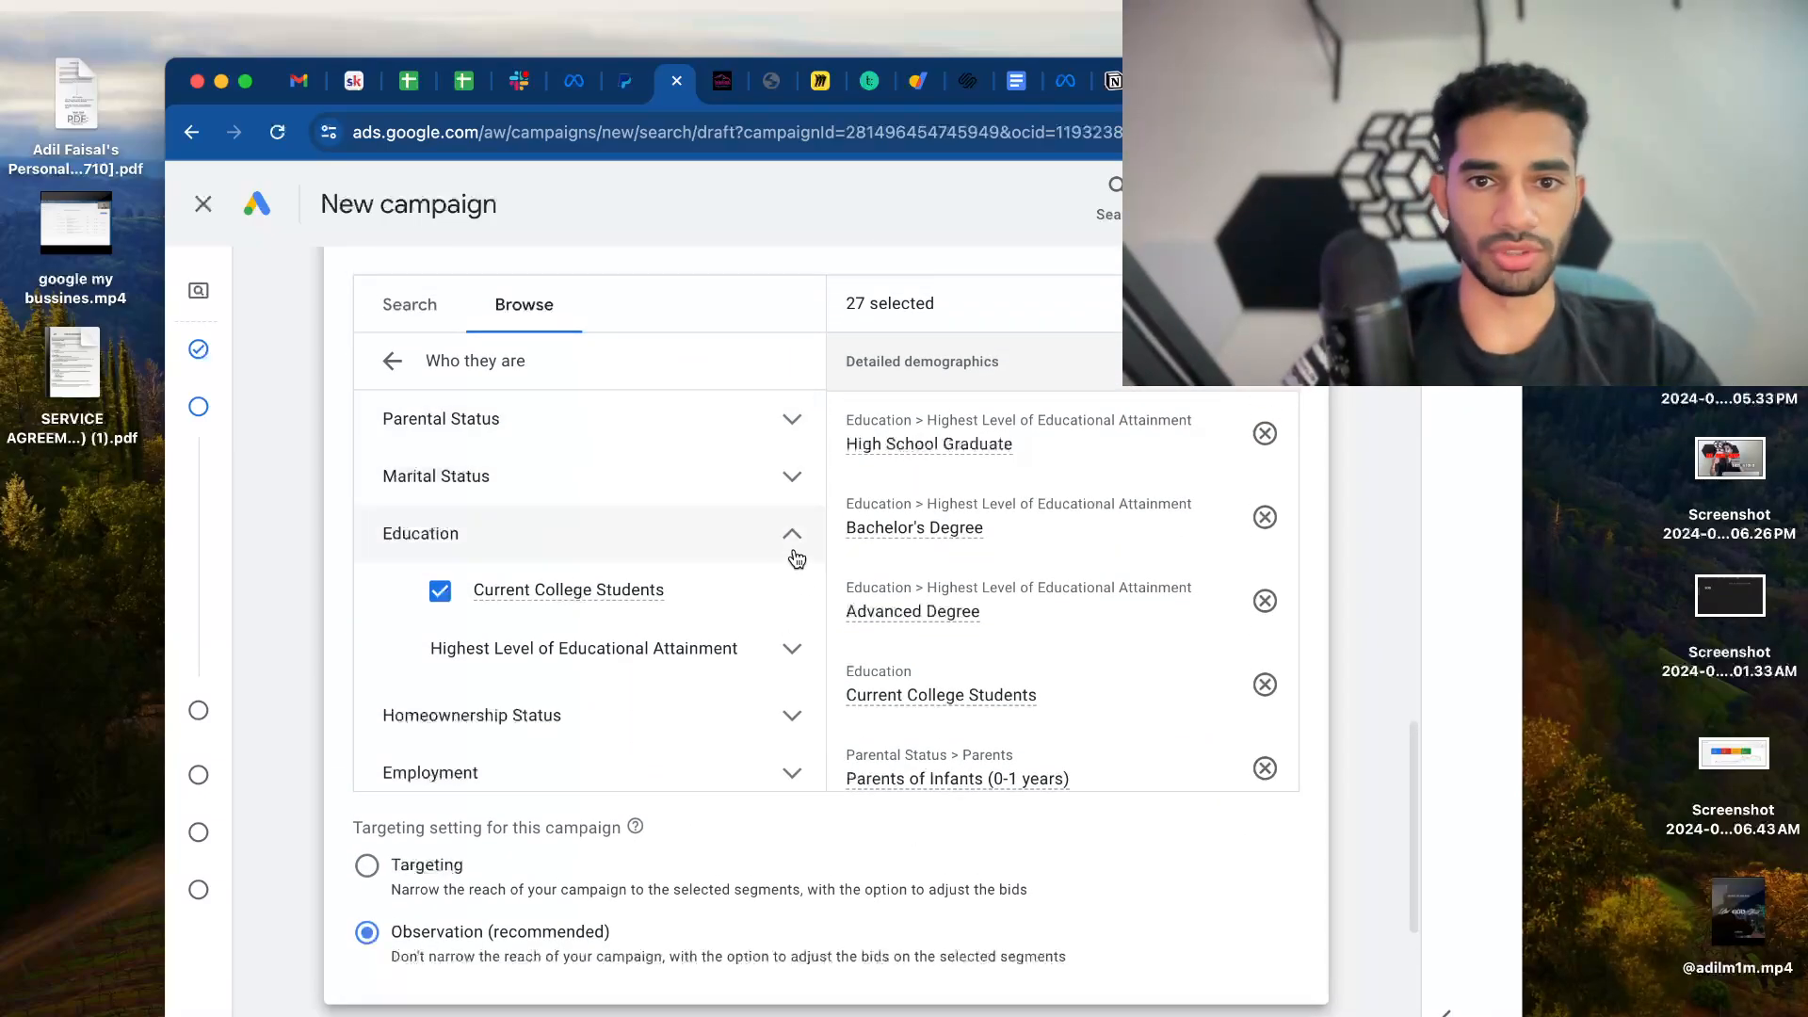
Add the Single and Married marital status segments and return to the list of audience categories
left_click(792, 474)
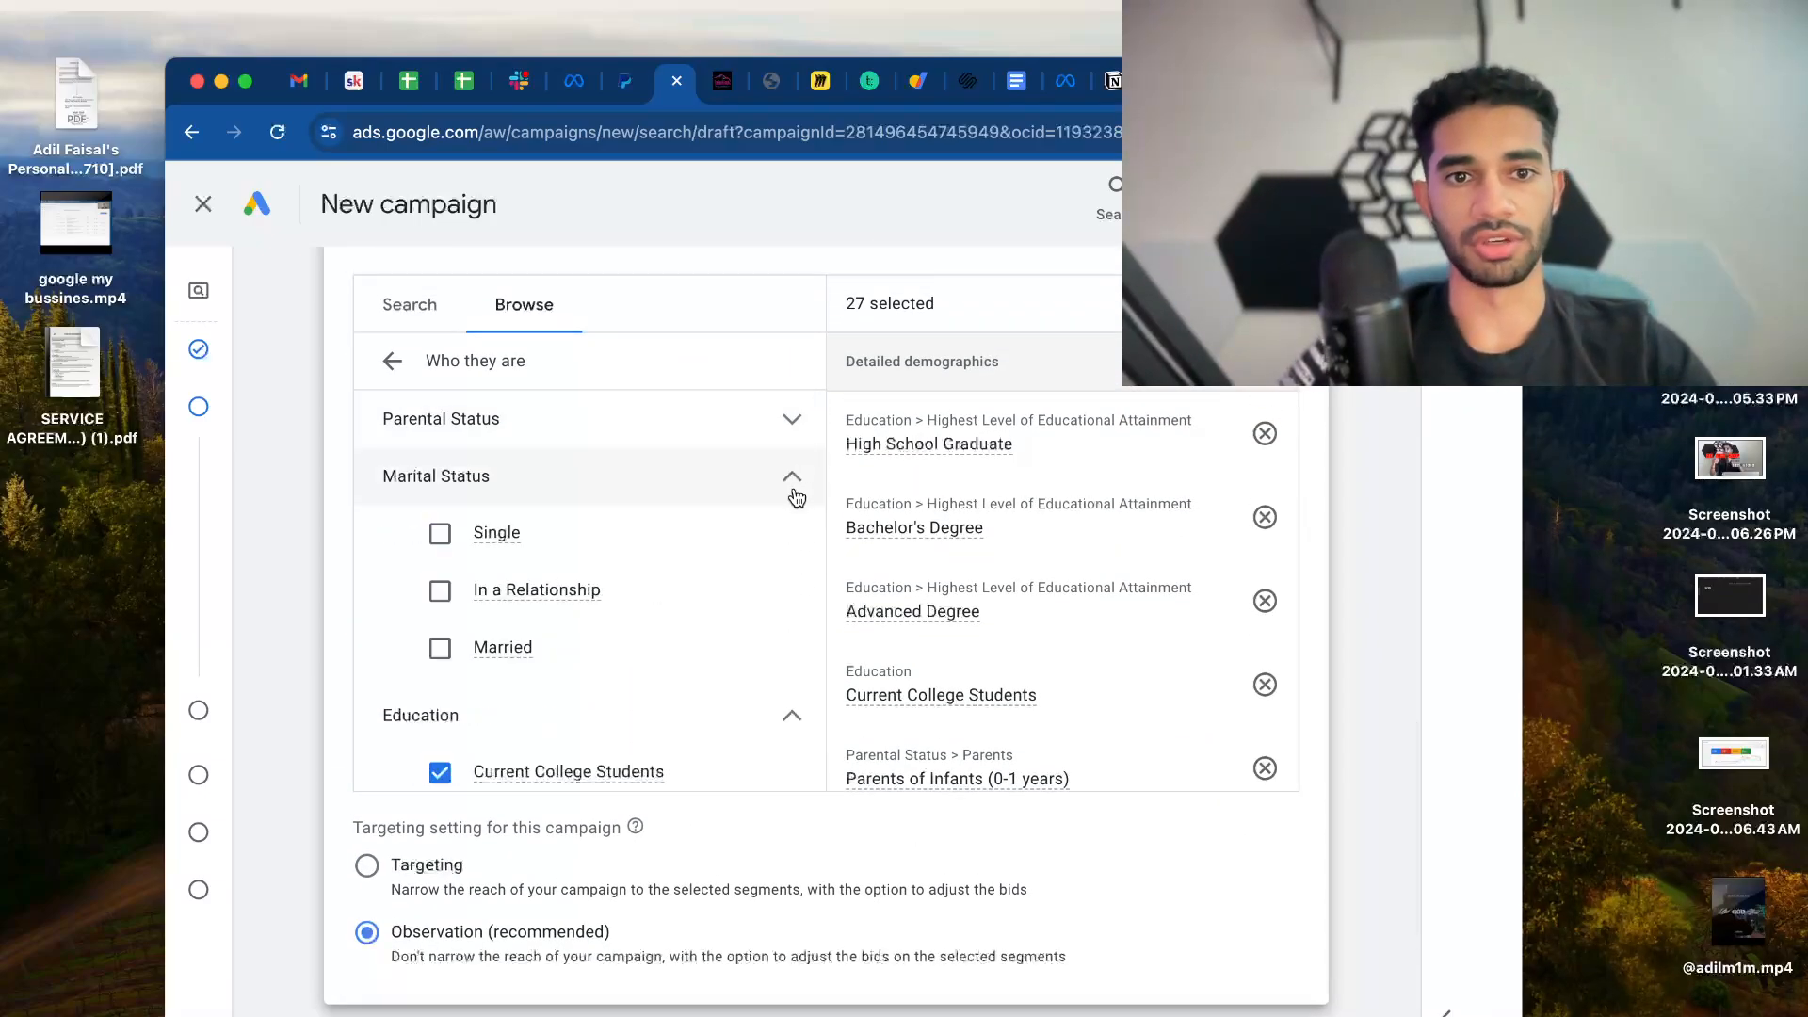
left_click(497, 534)
left_click(490, 647)
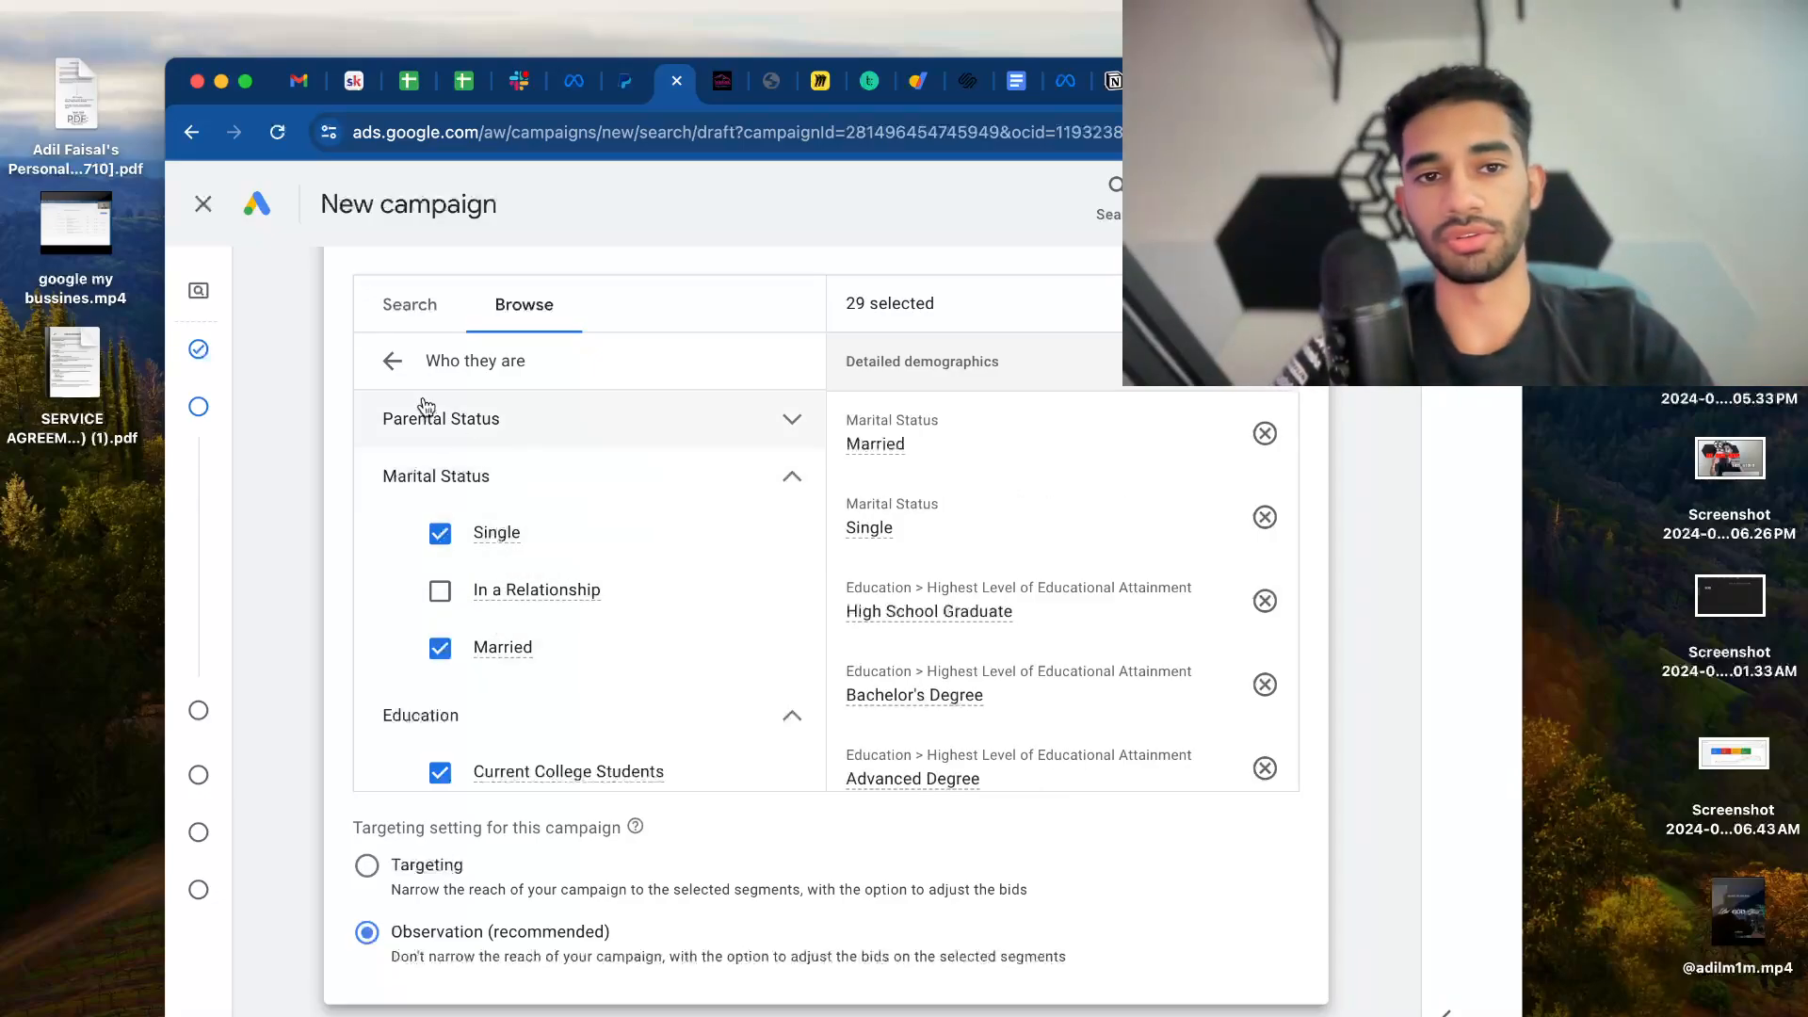
left_click(392, 361)
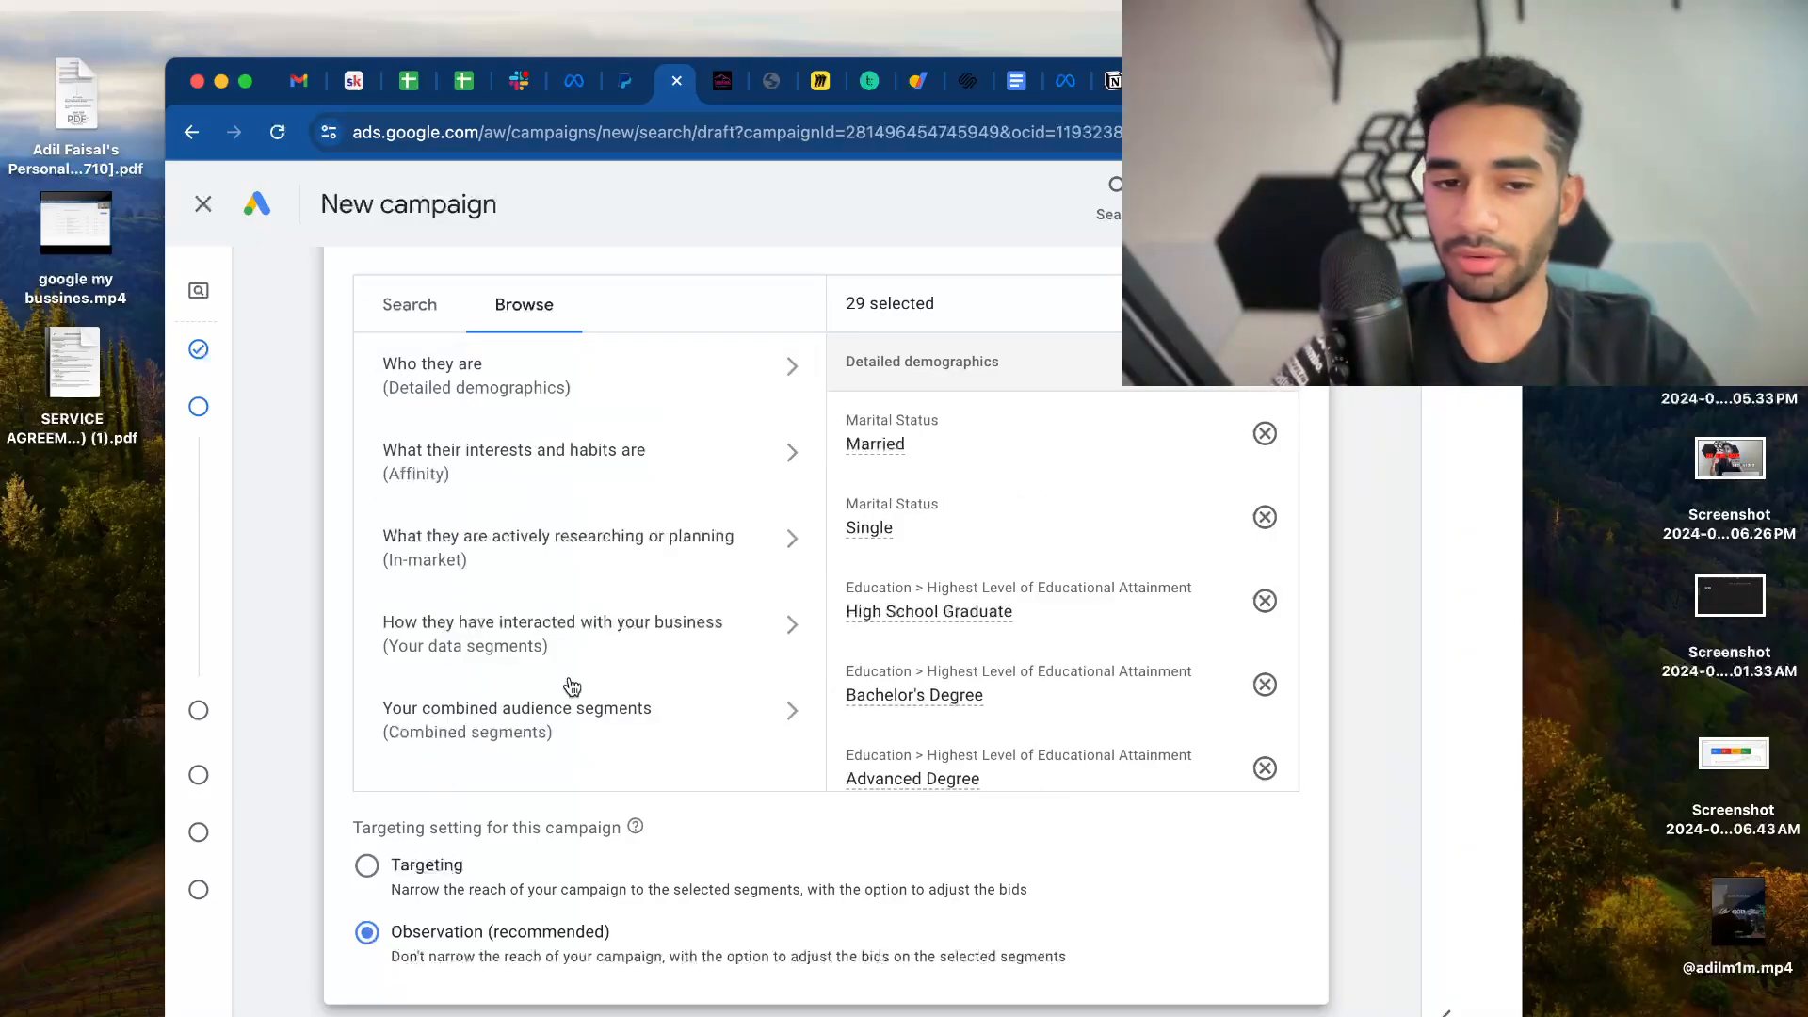
Continue from the campaign settings and skip the AI keyword and asset generation to reach the ad group's keywords
scroll(572, 685, "down", 5)
scroll(572, 692, "up", 7)
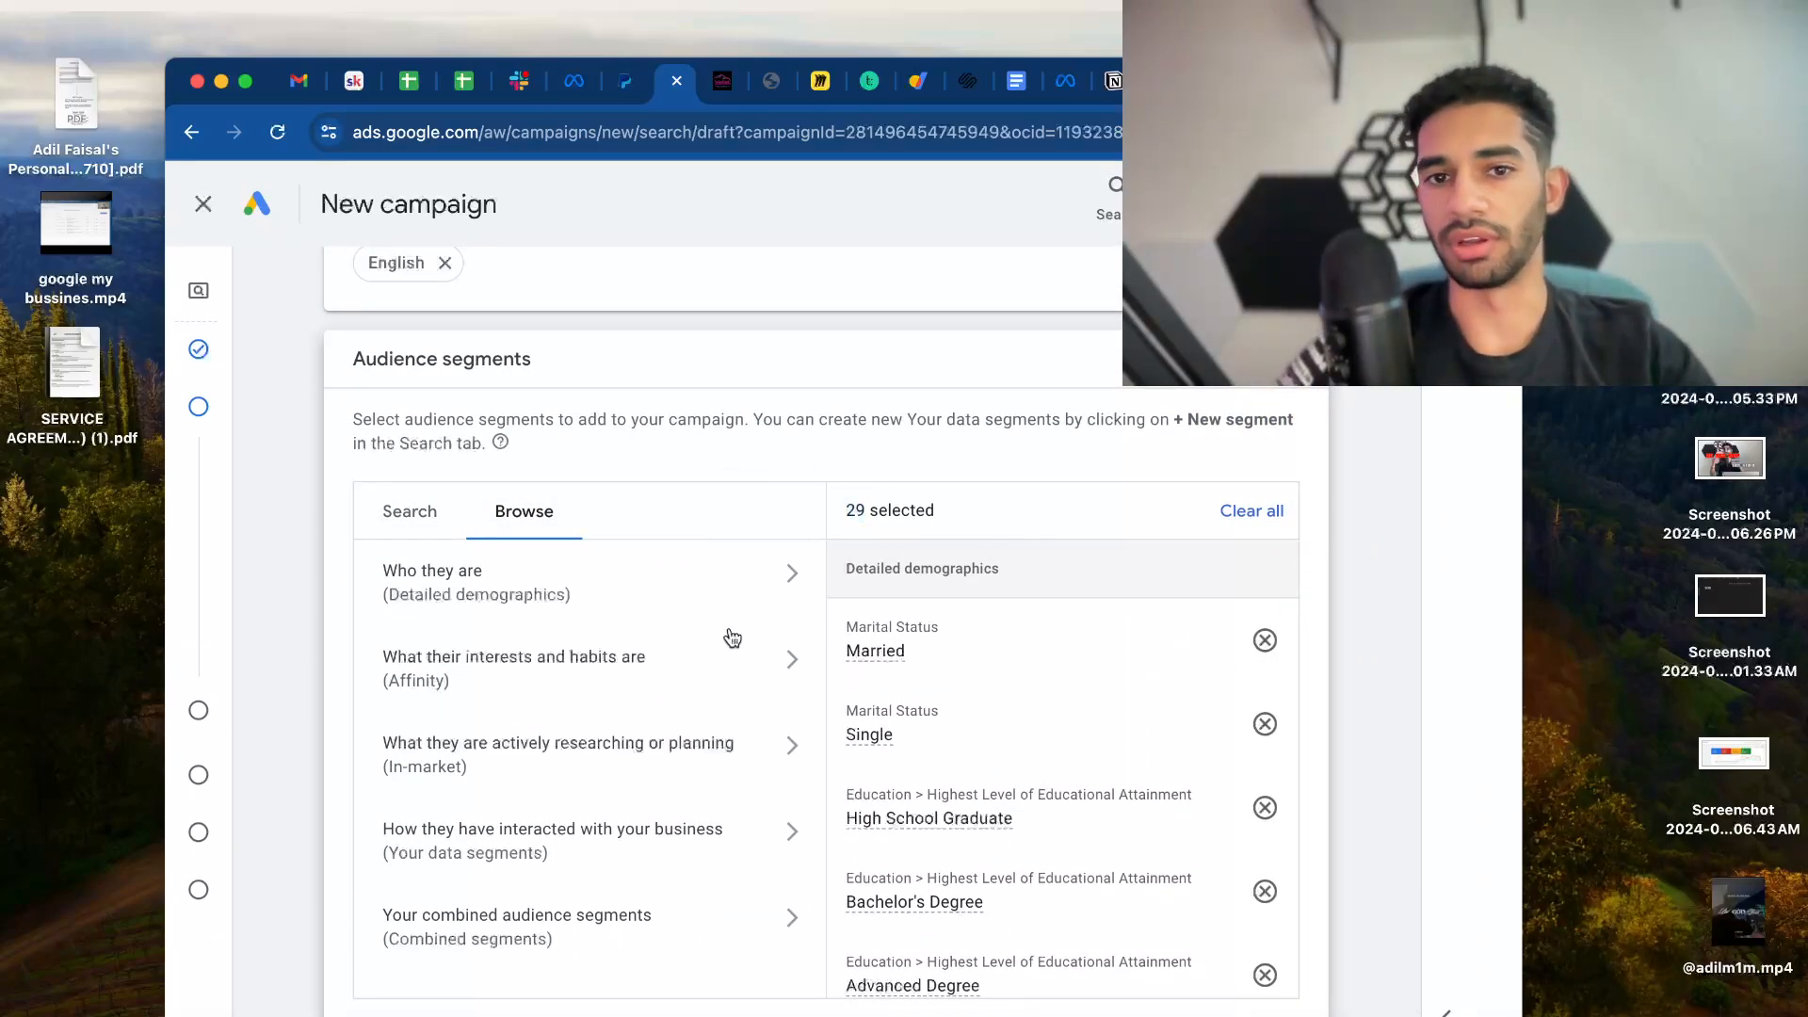
scroll(742, 575, "down", 7)
scroll(743, 575, "up", 5)
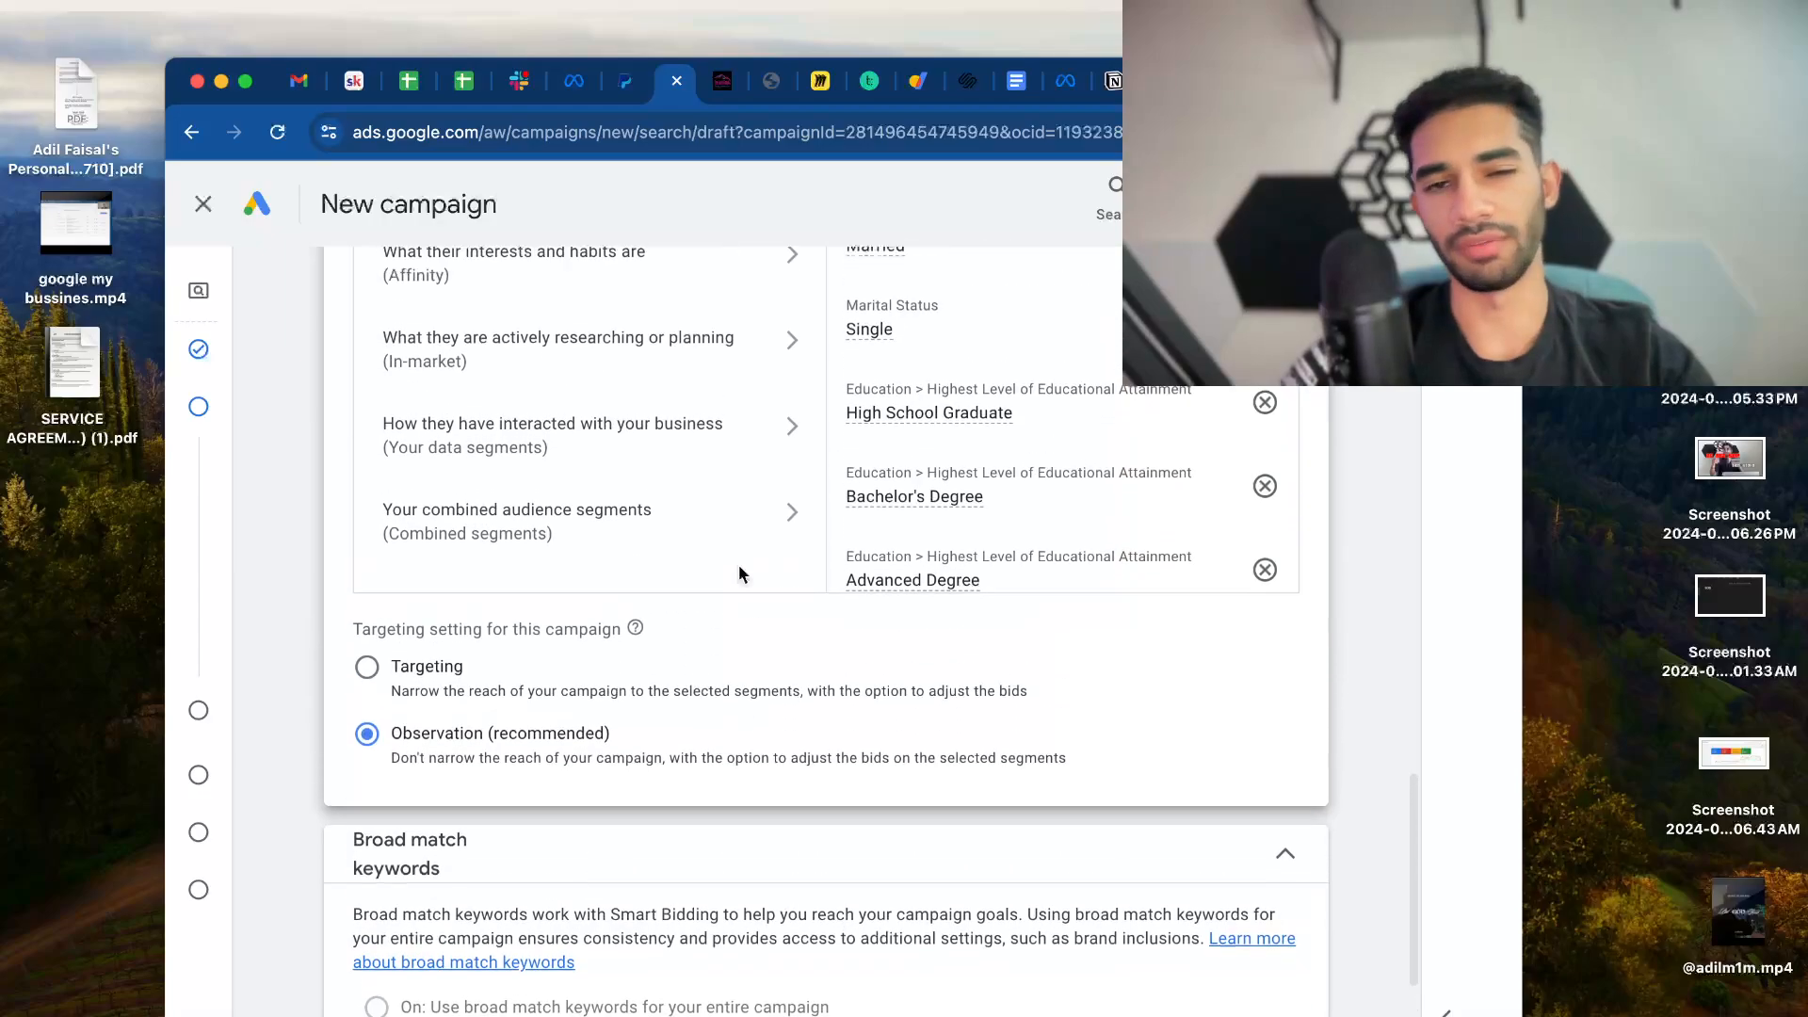
scroll(654, 953, "down", 5)
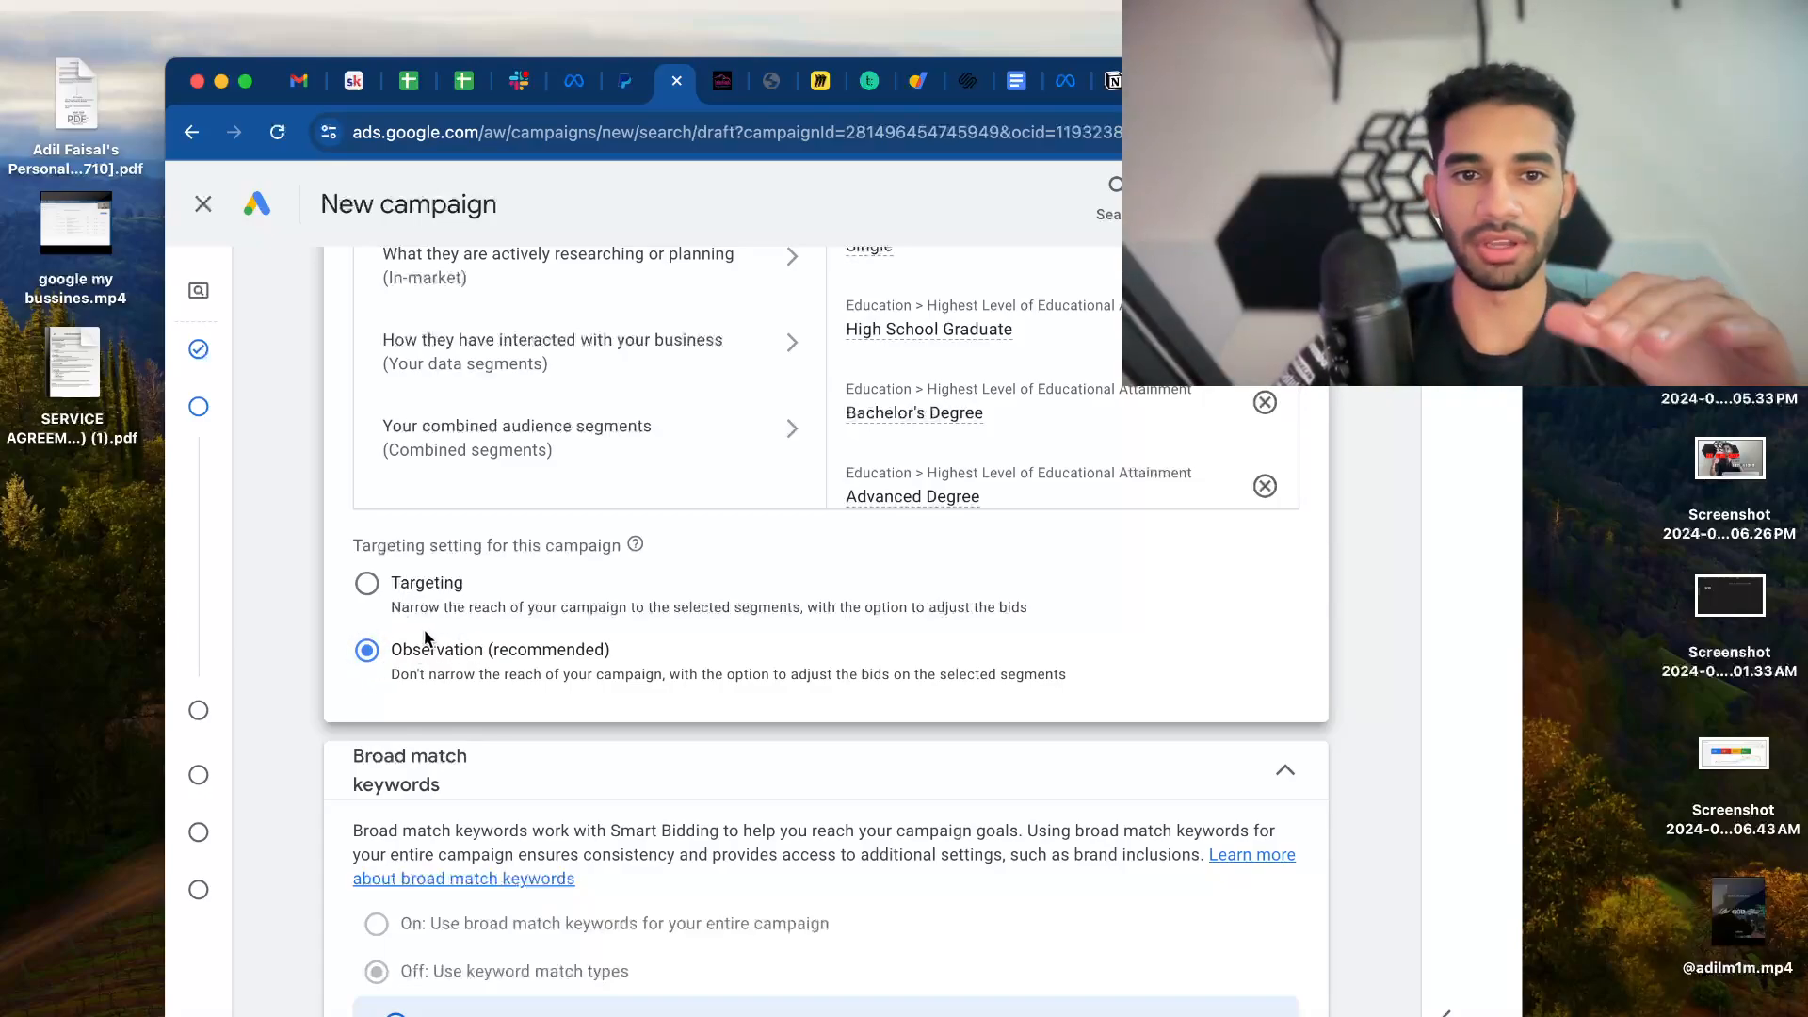
scroll(517, 671, "down", 3)
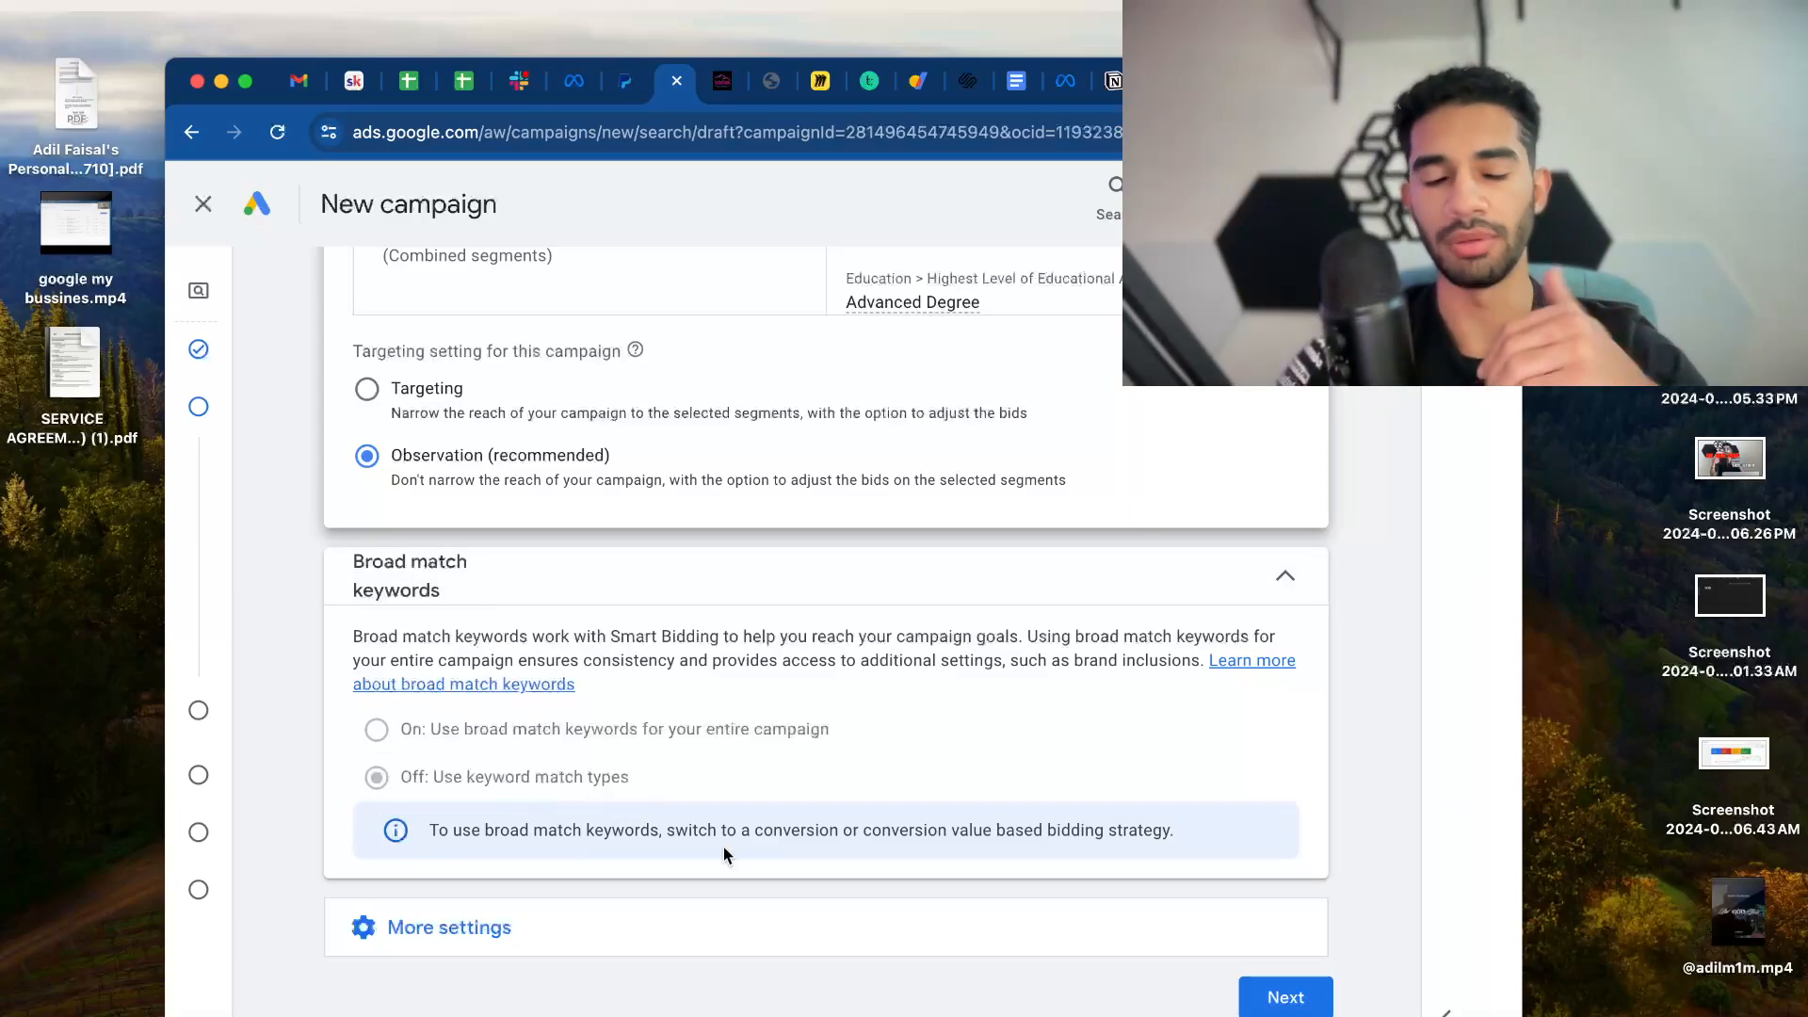
left_click(1272, 996)
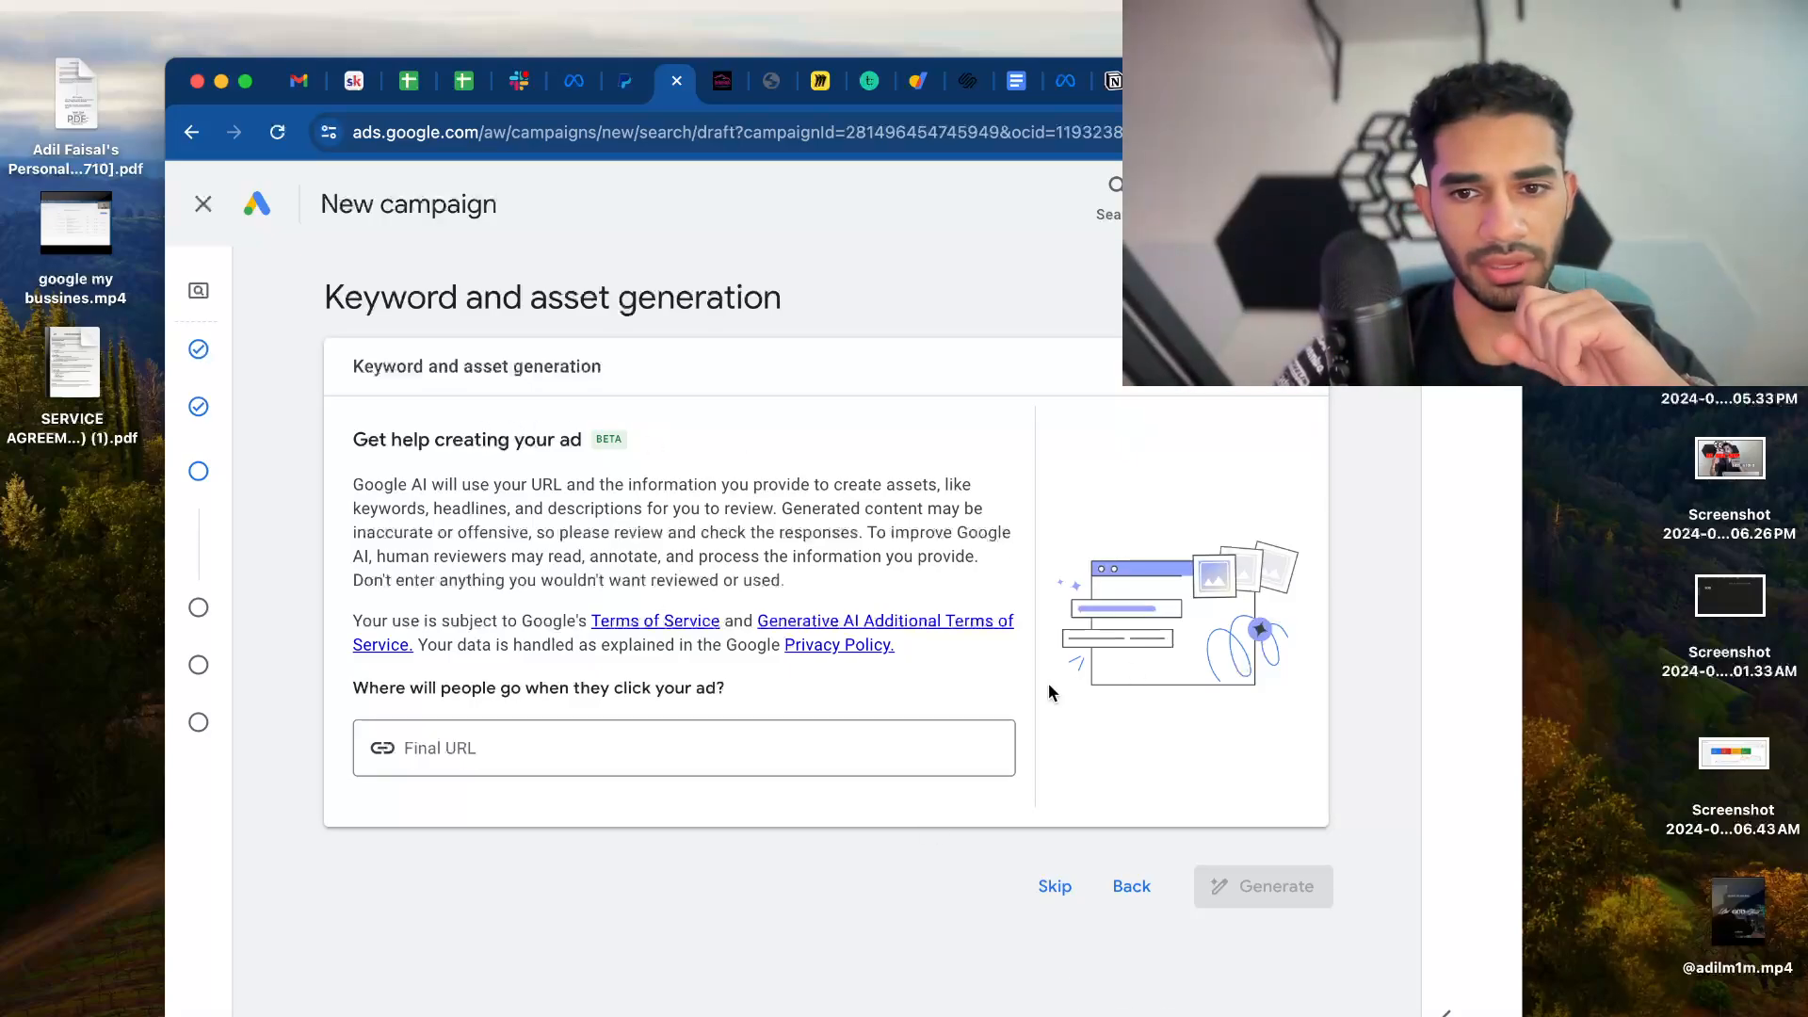
left_click(1040, 904)
scroll(919, 816, "down", 3)
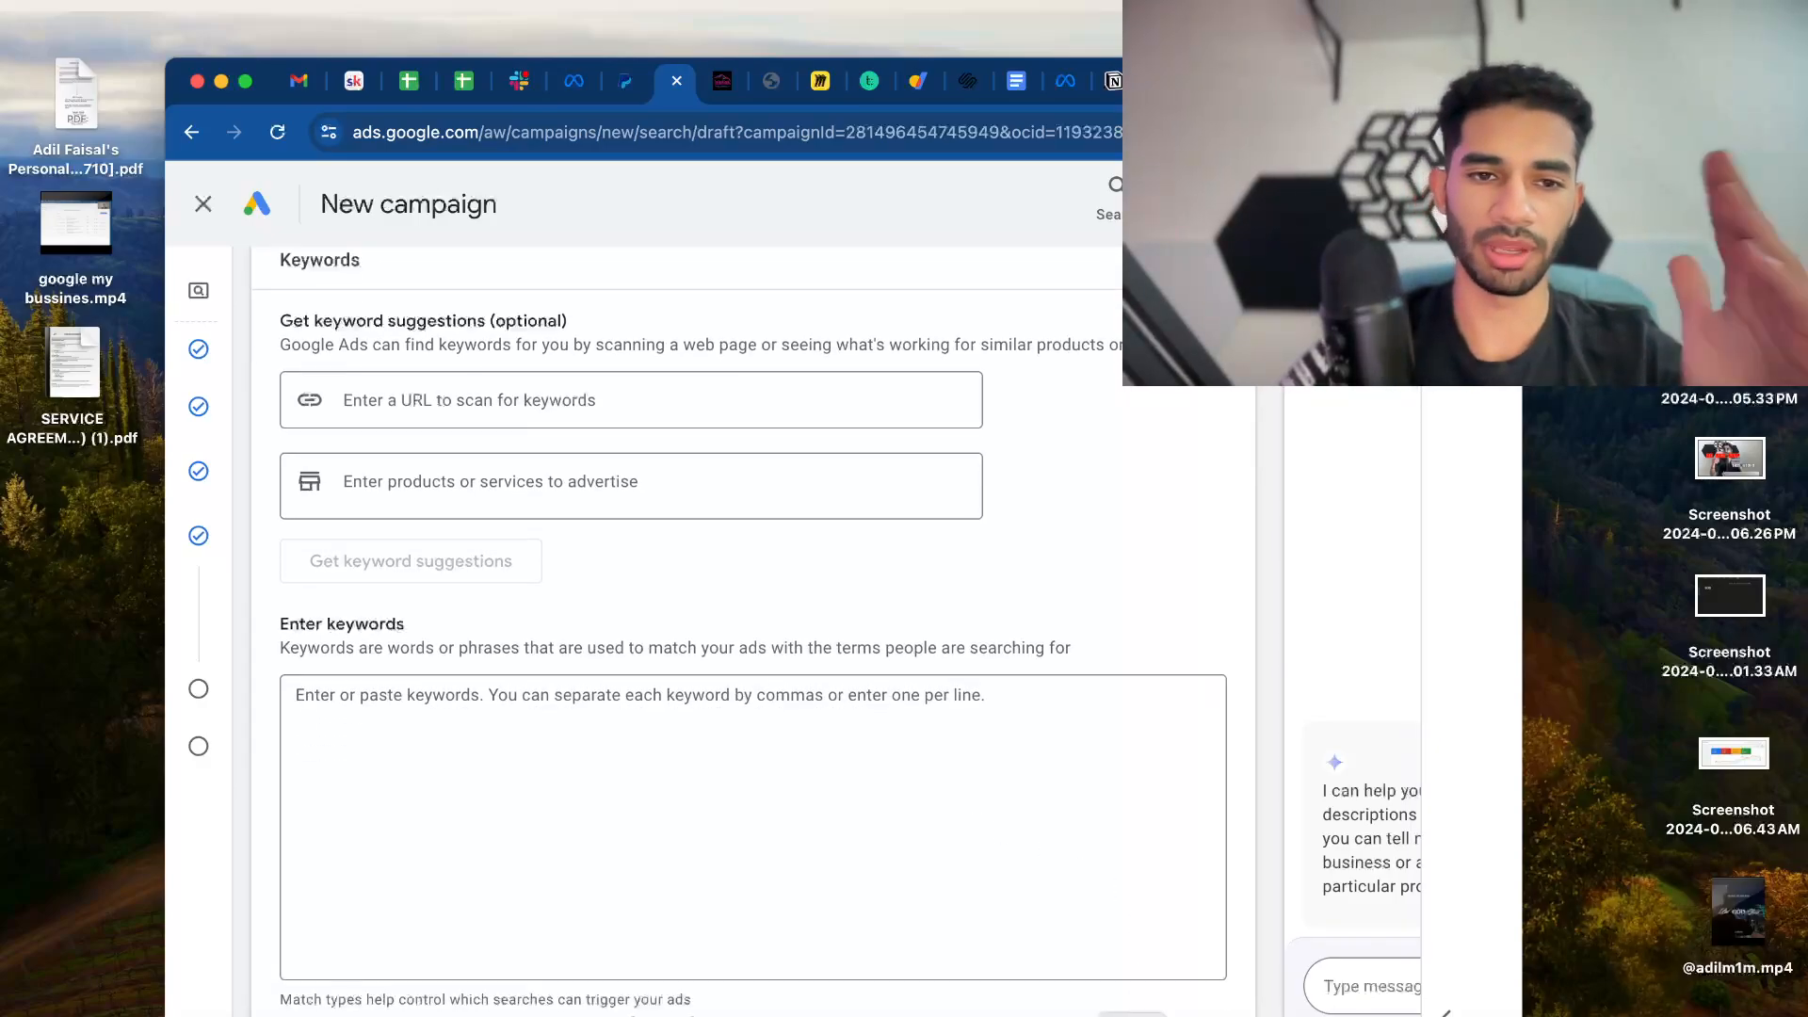
Enter "plumber near me" without any match-type symbols as an example keyword for the ad group
left_click(1133, 1015)
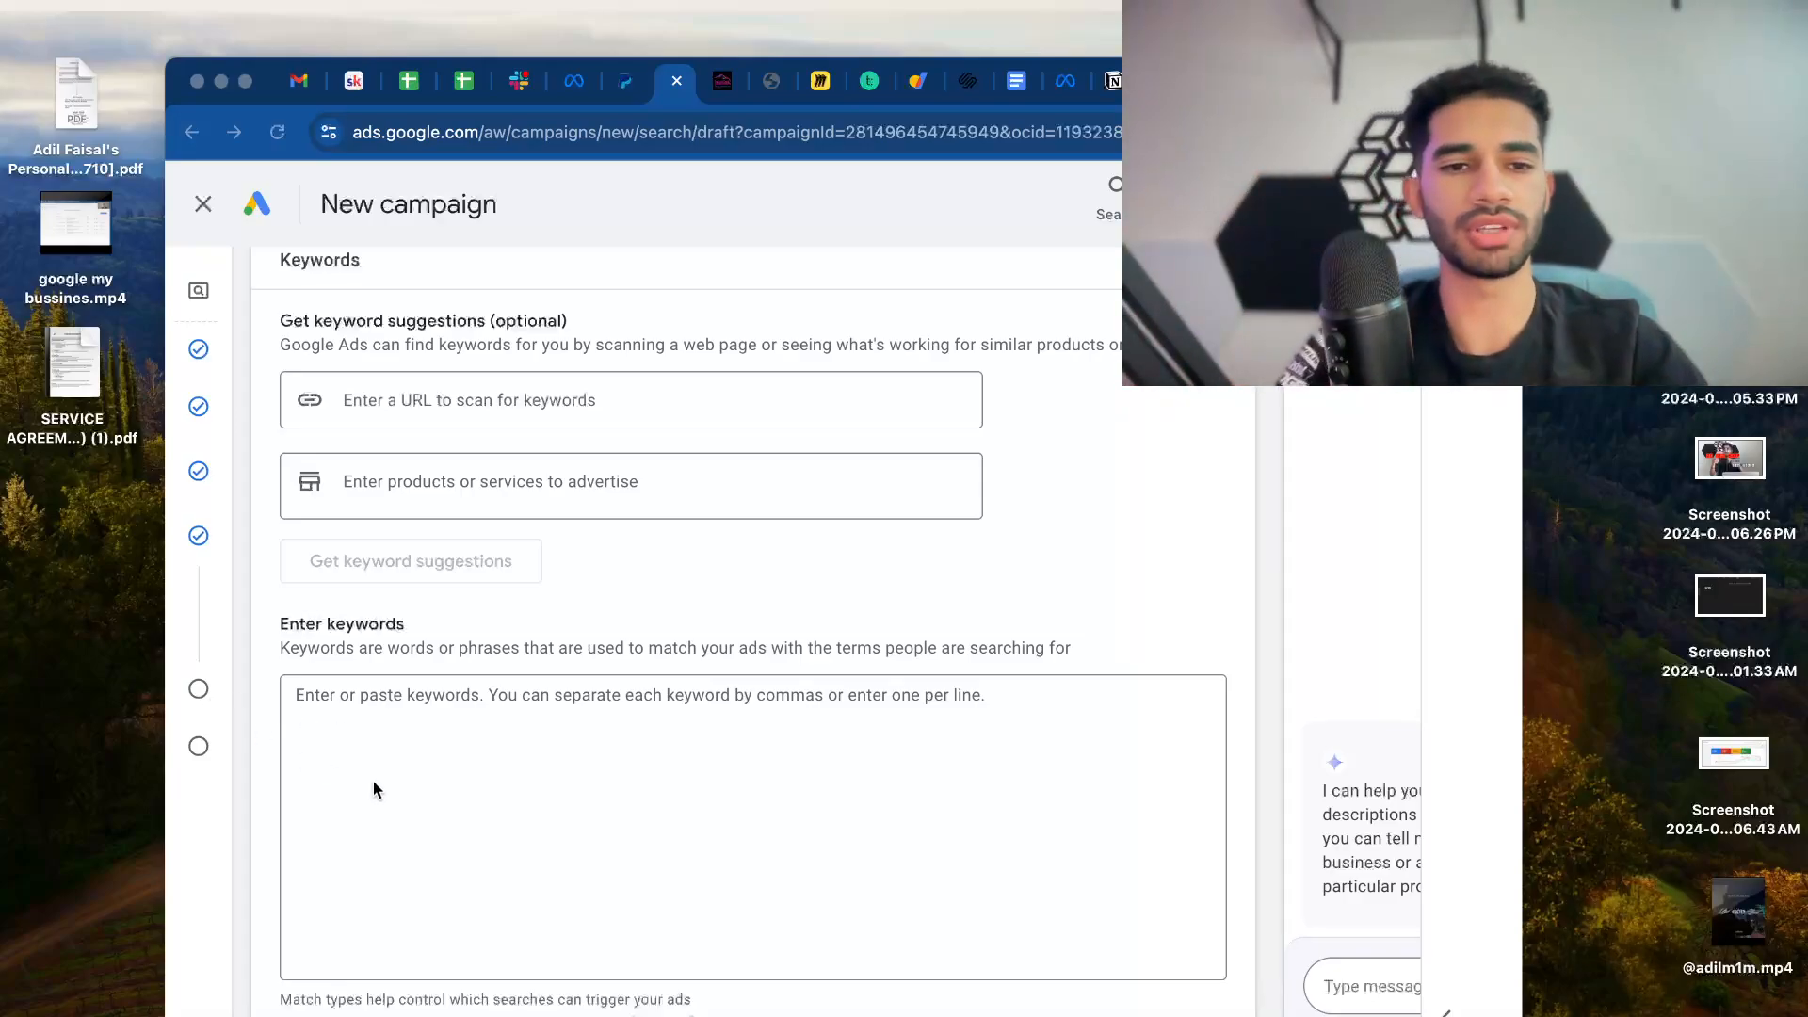
left_click(370, 741)
scroll(783, 718, "down", 2)
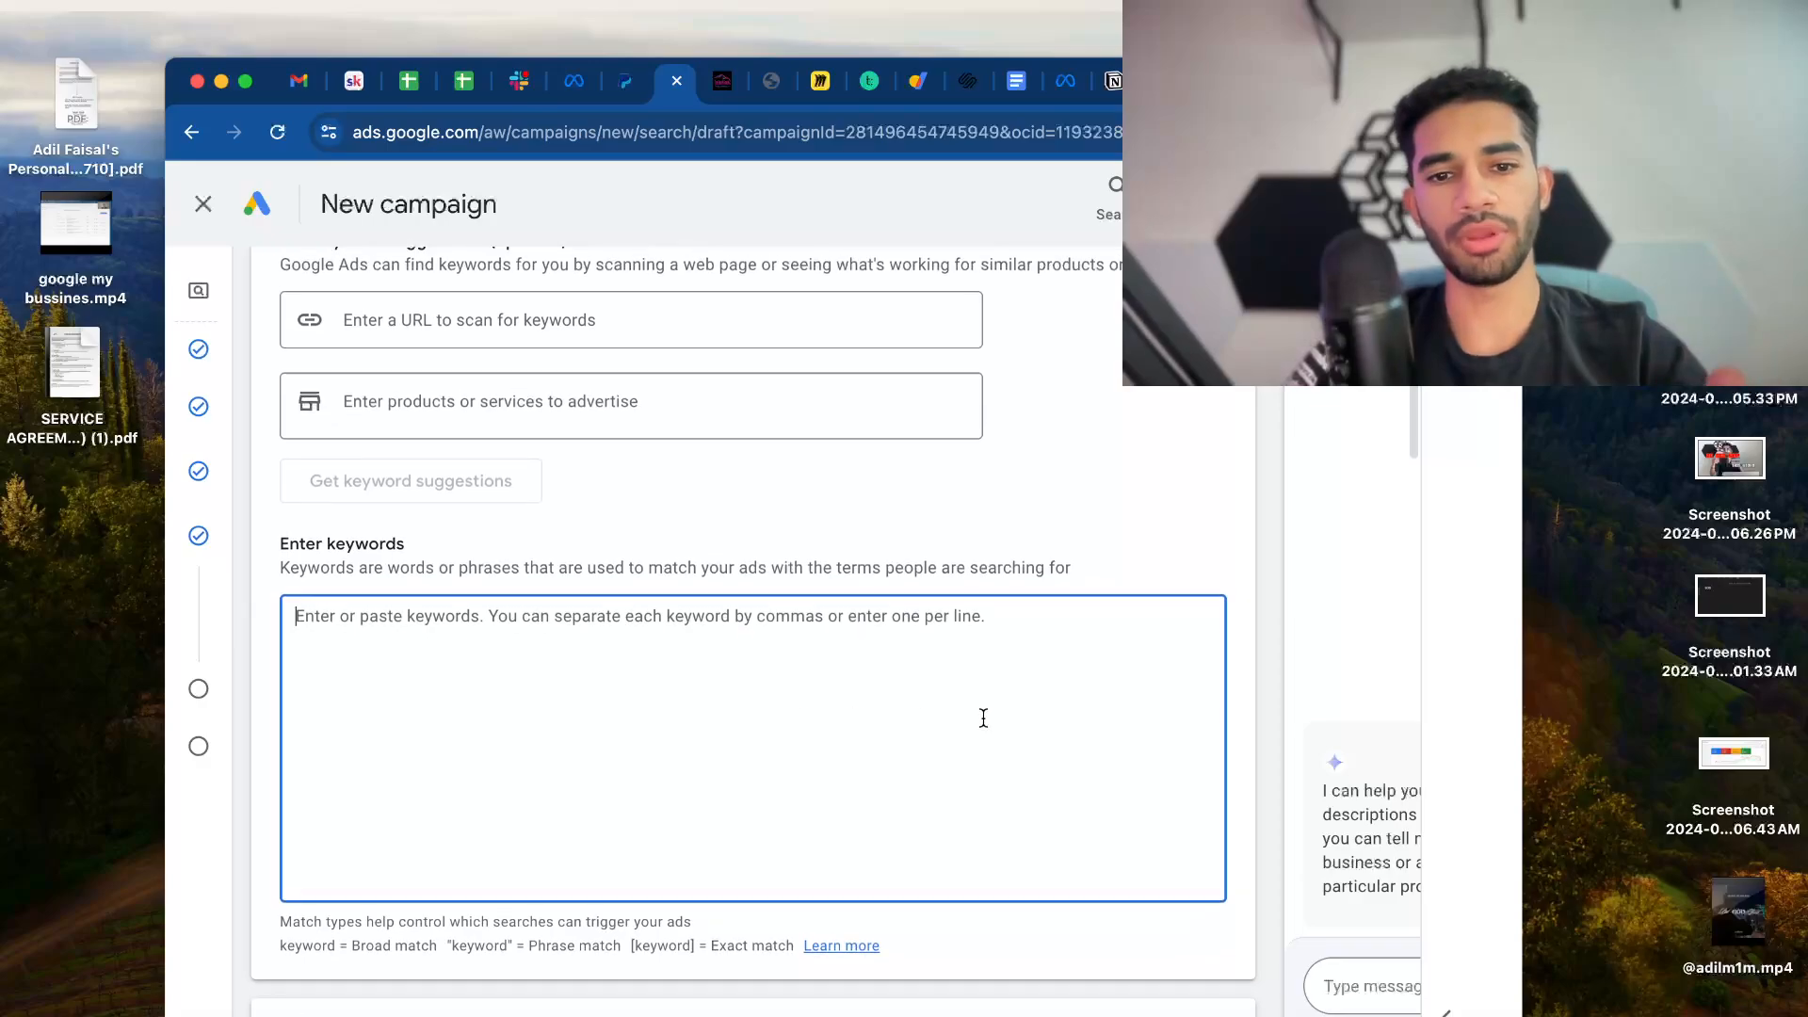
key("super+Tab")
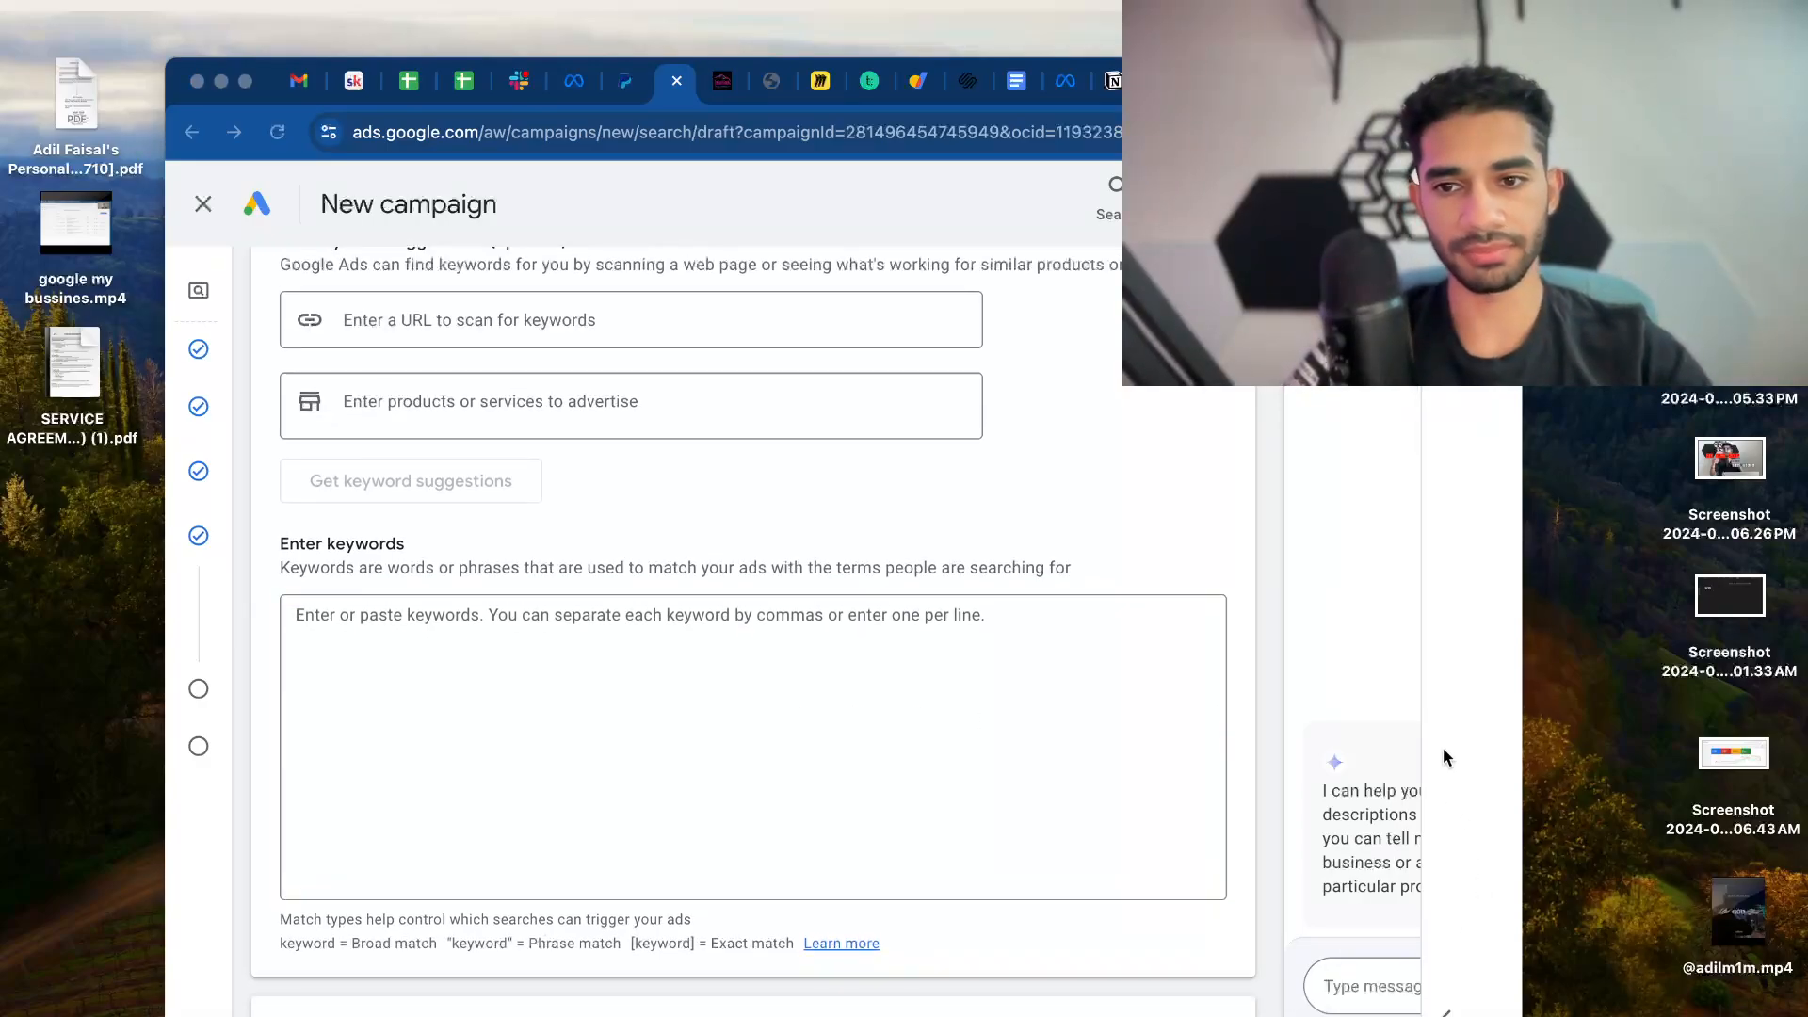
left_click(451, 647)
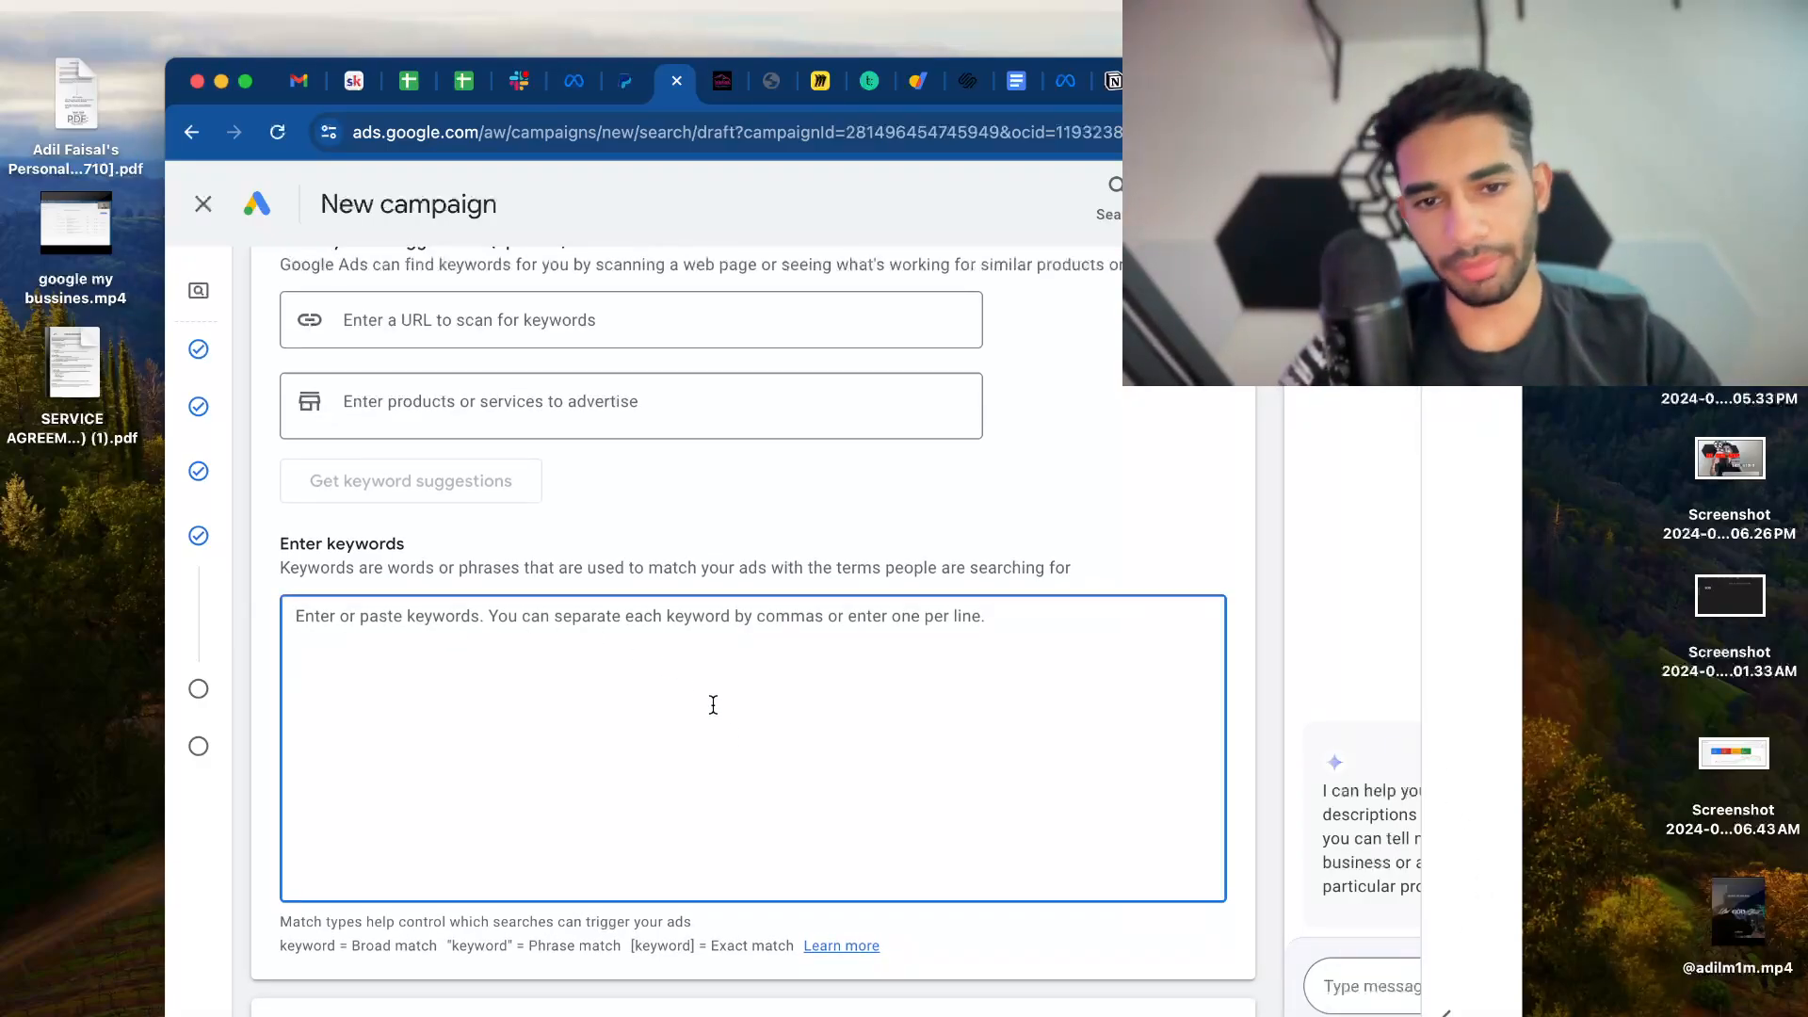
scroll(856, 754, "down", 2)
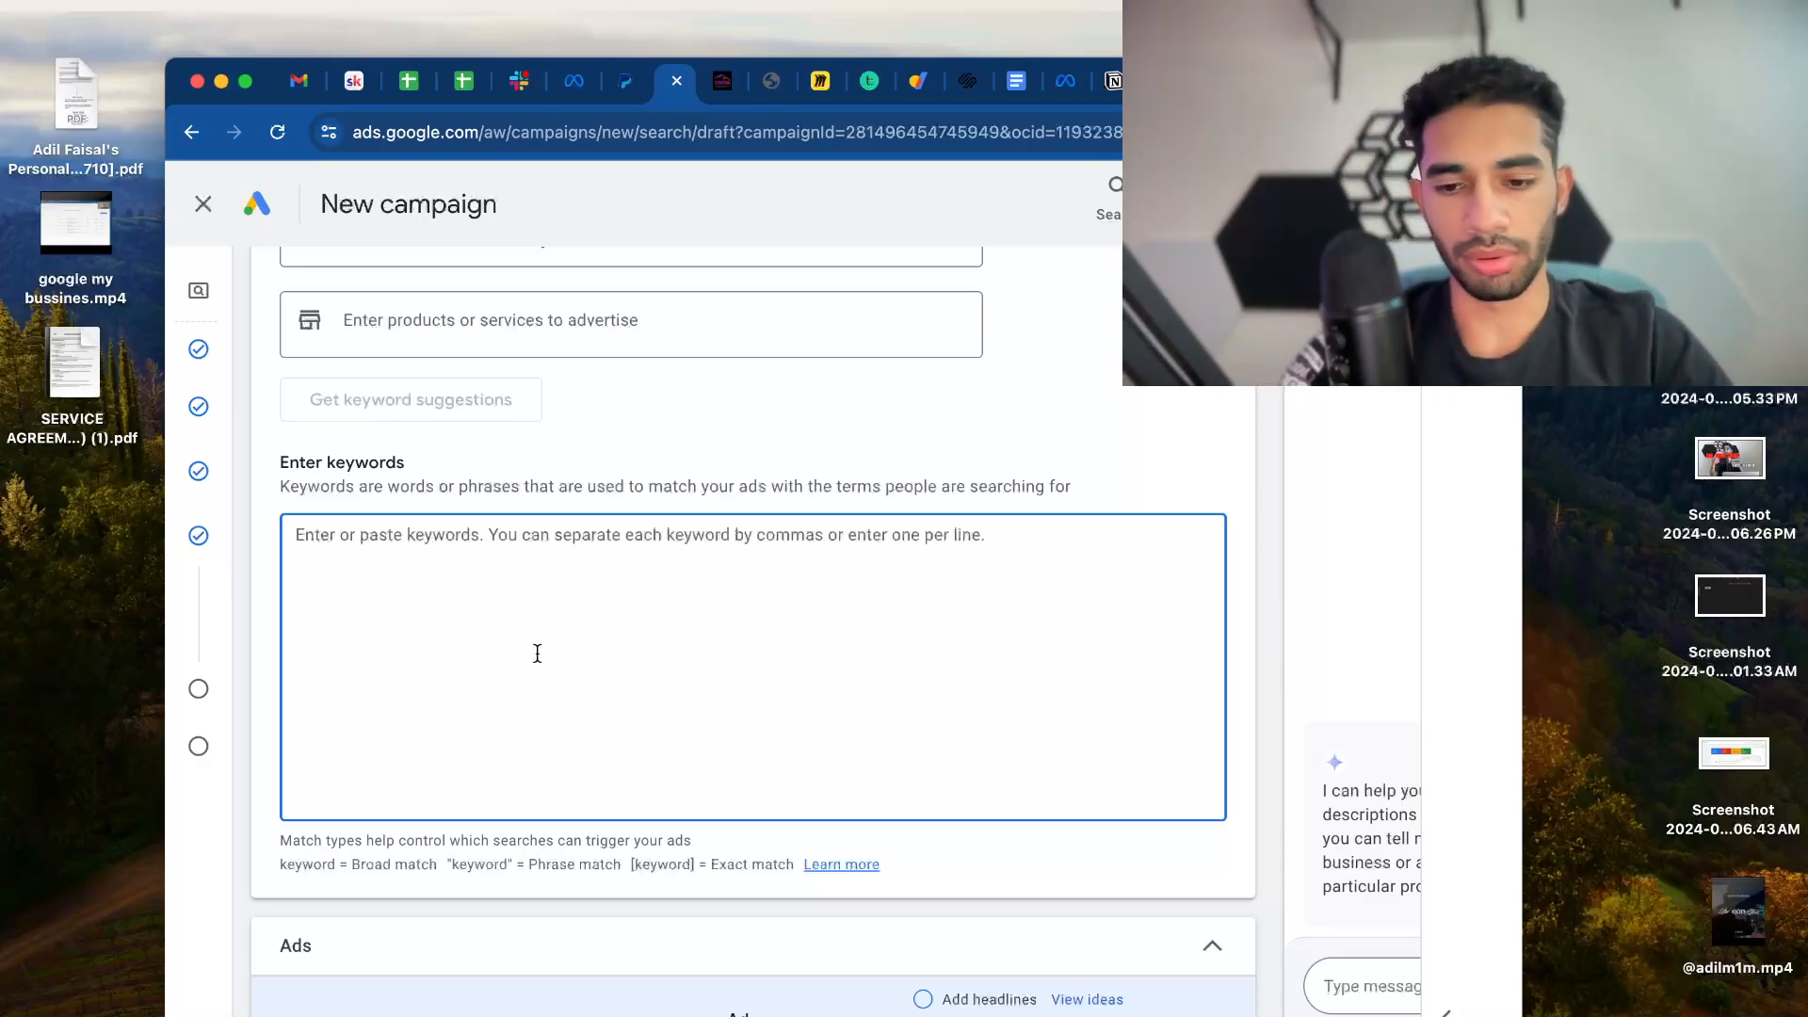
type("plumber nea")
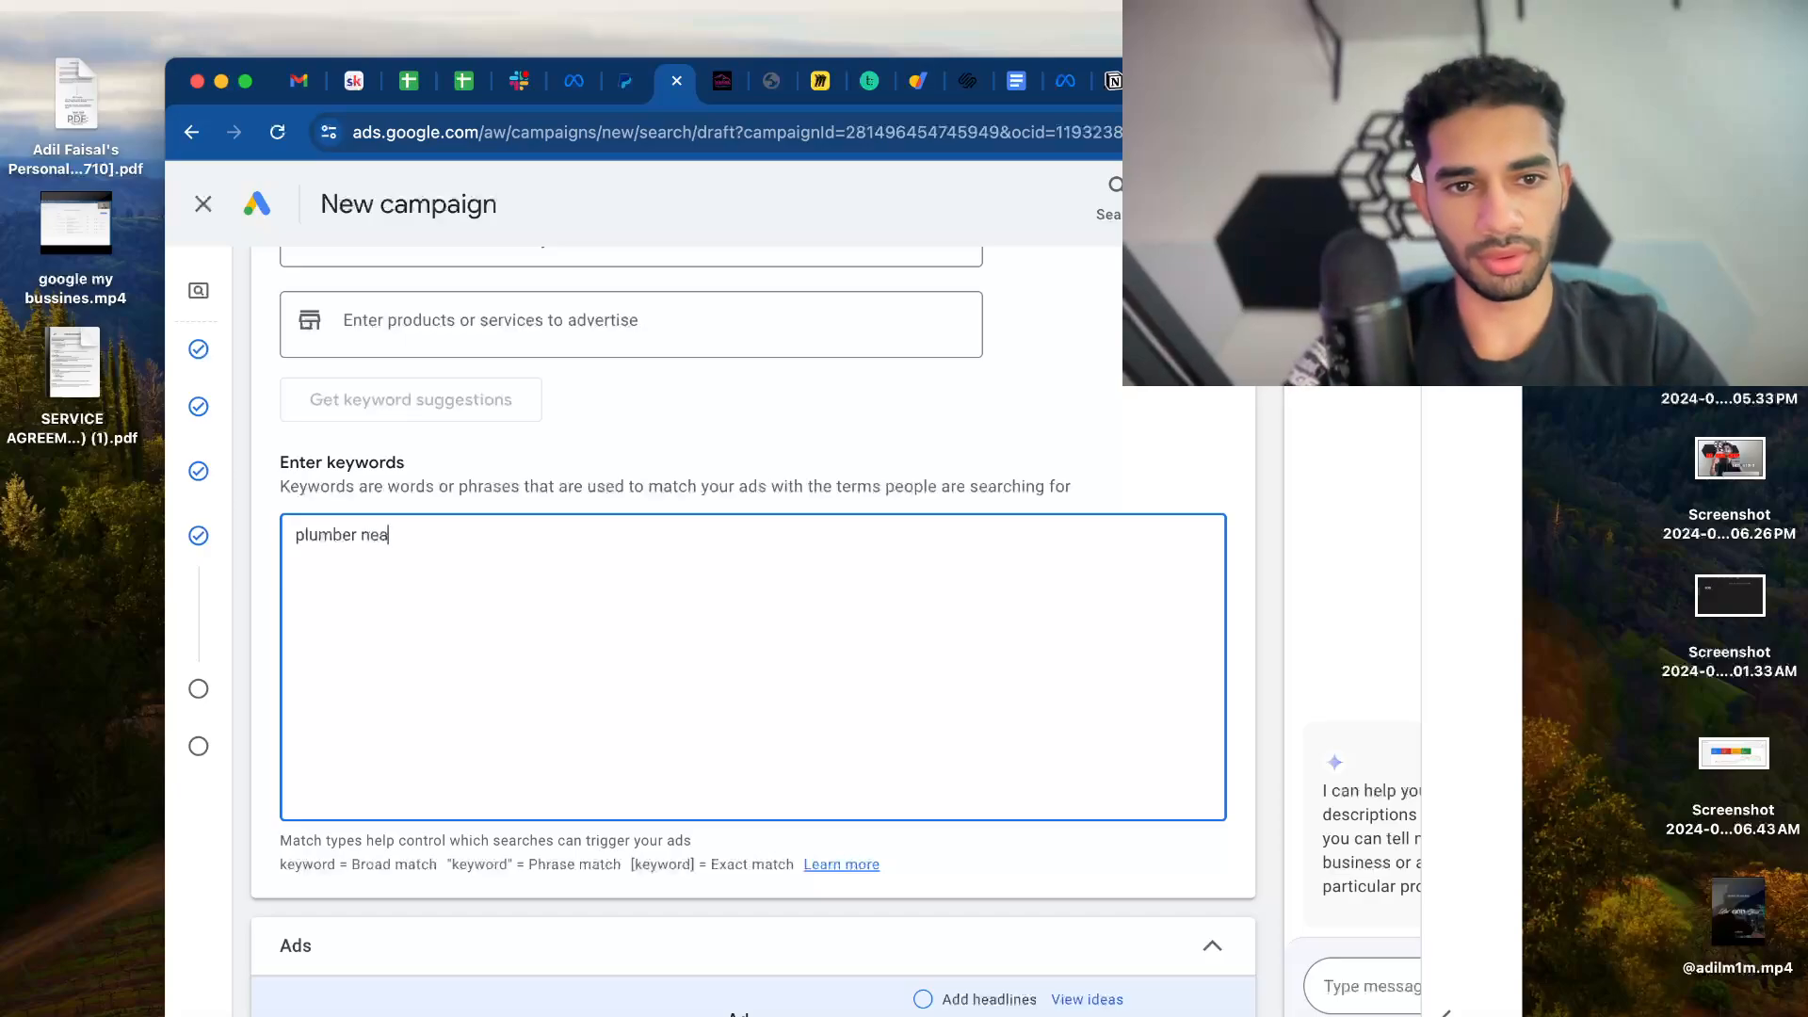
type("r me")
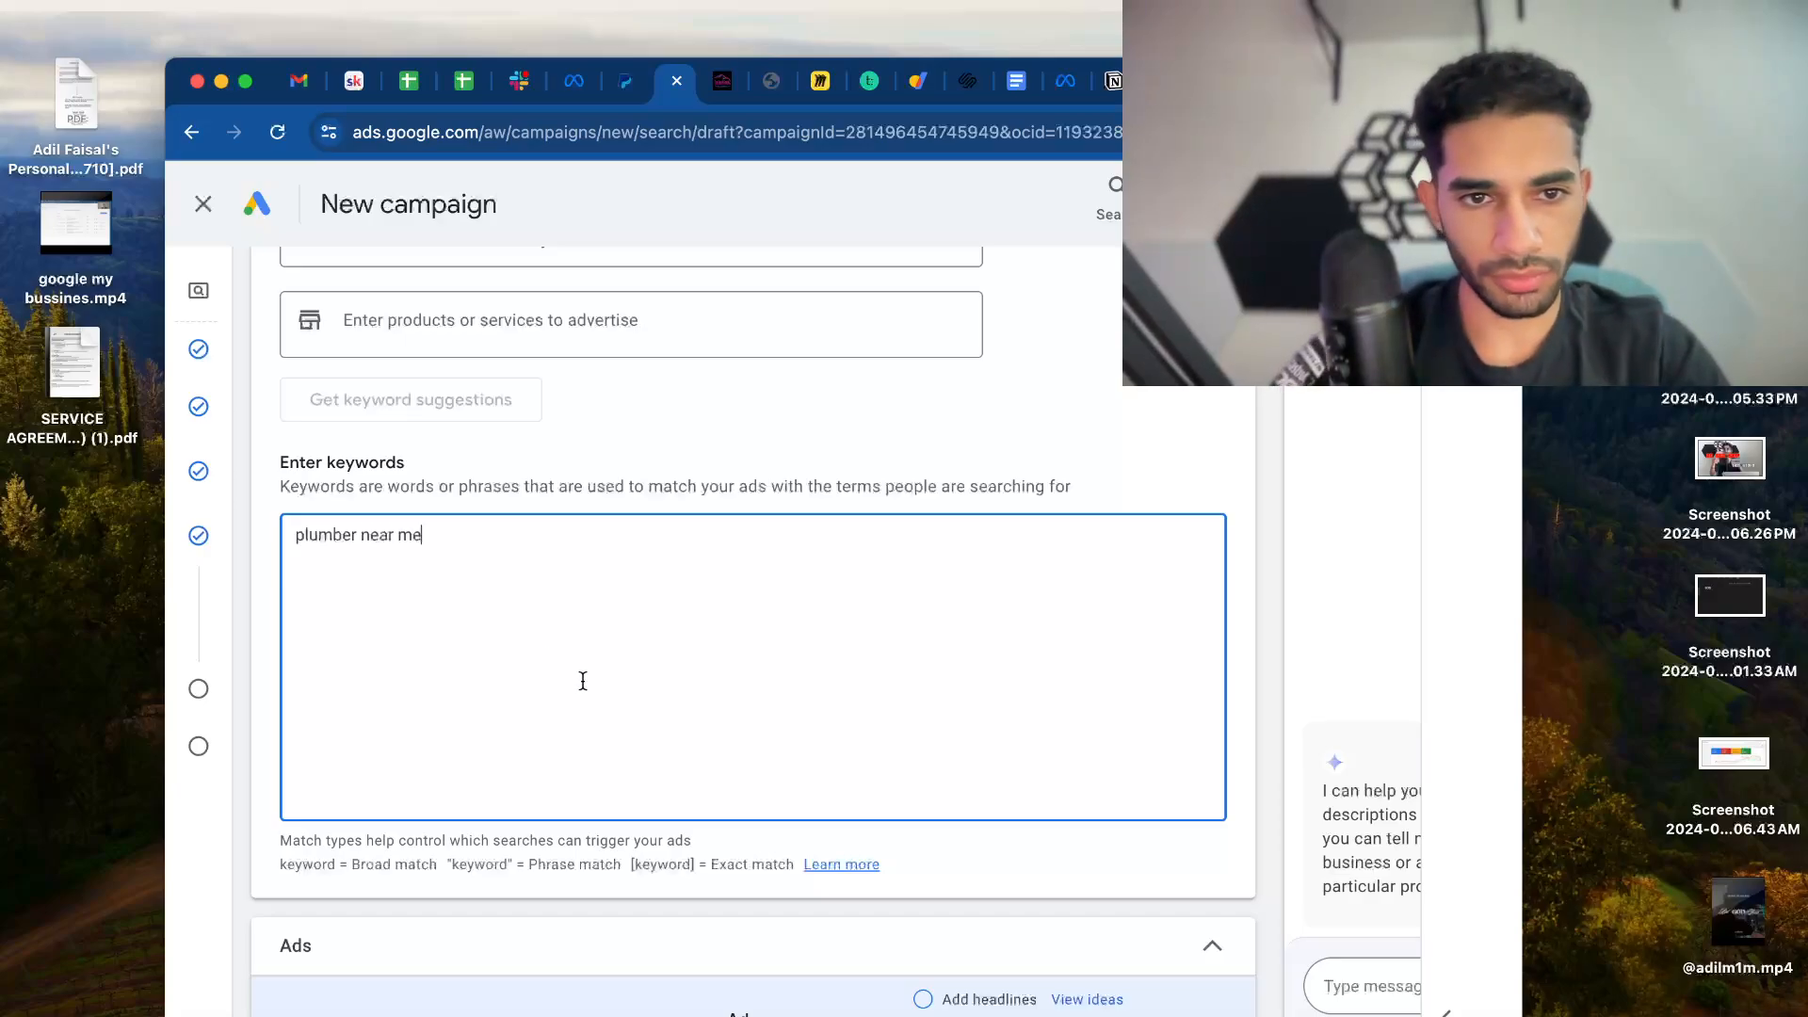
left_click_drag(436, 533, 290, 544)
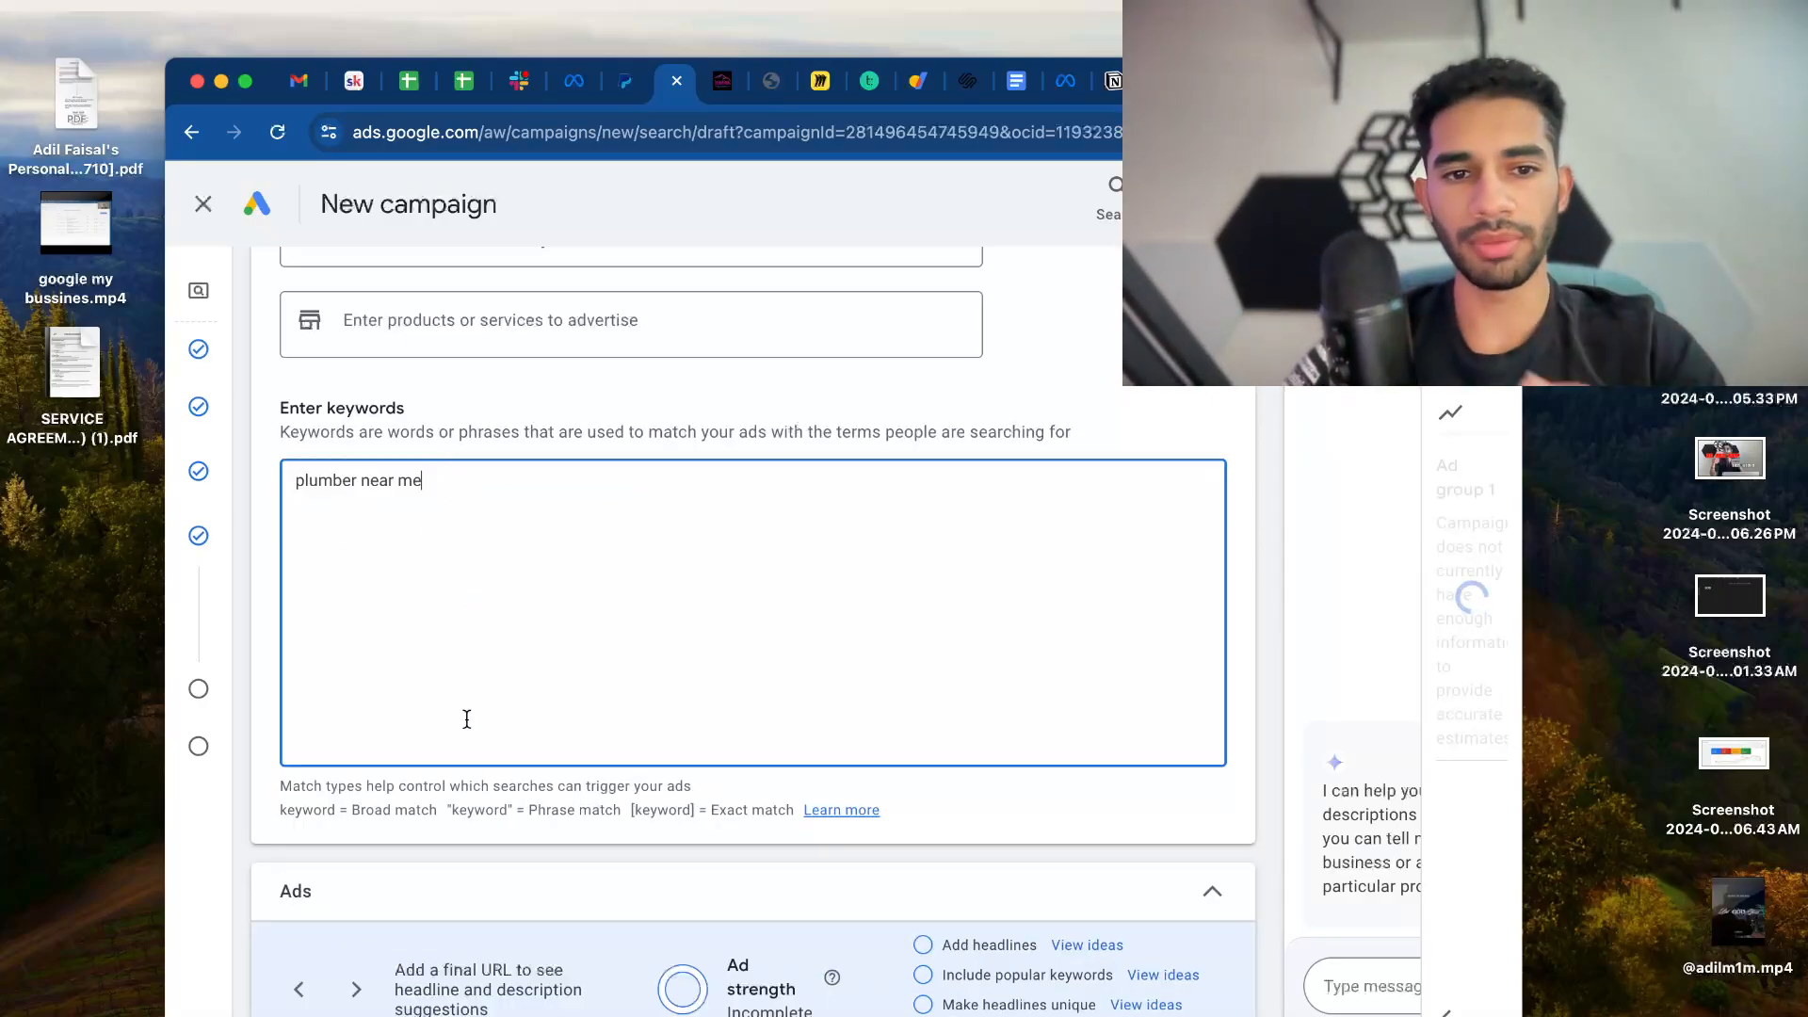
left_click(472, 805)
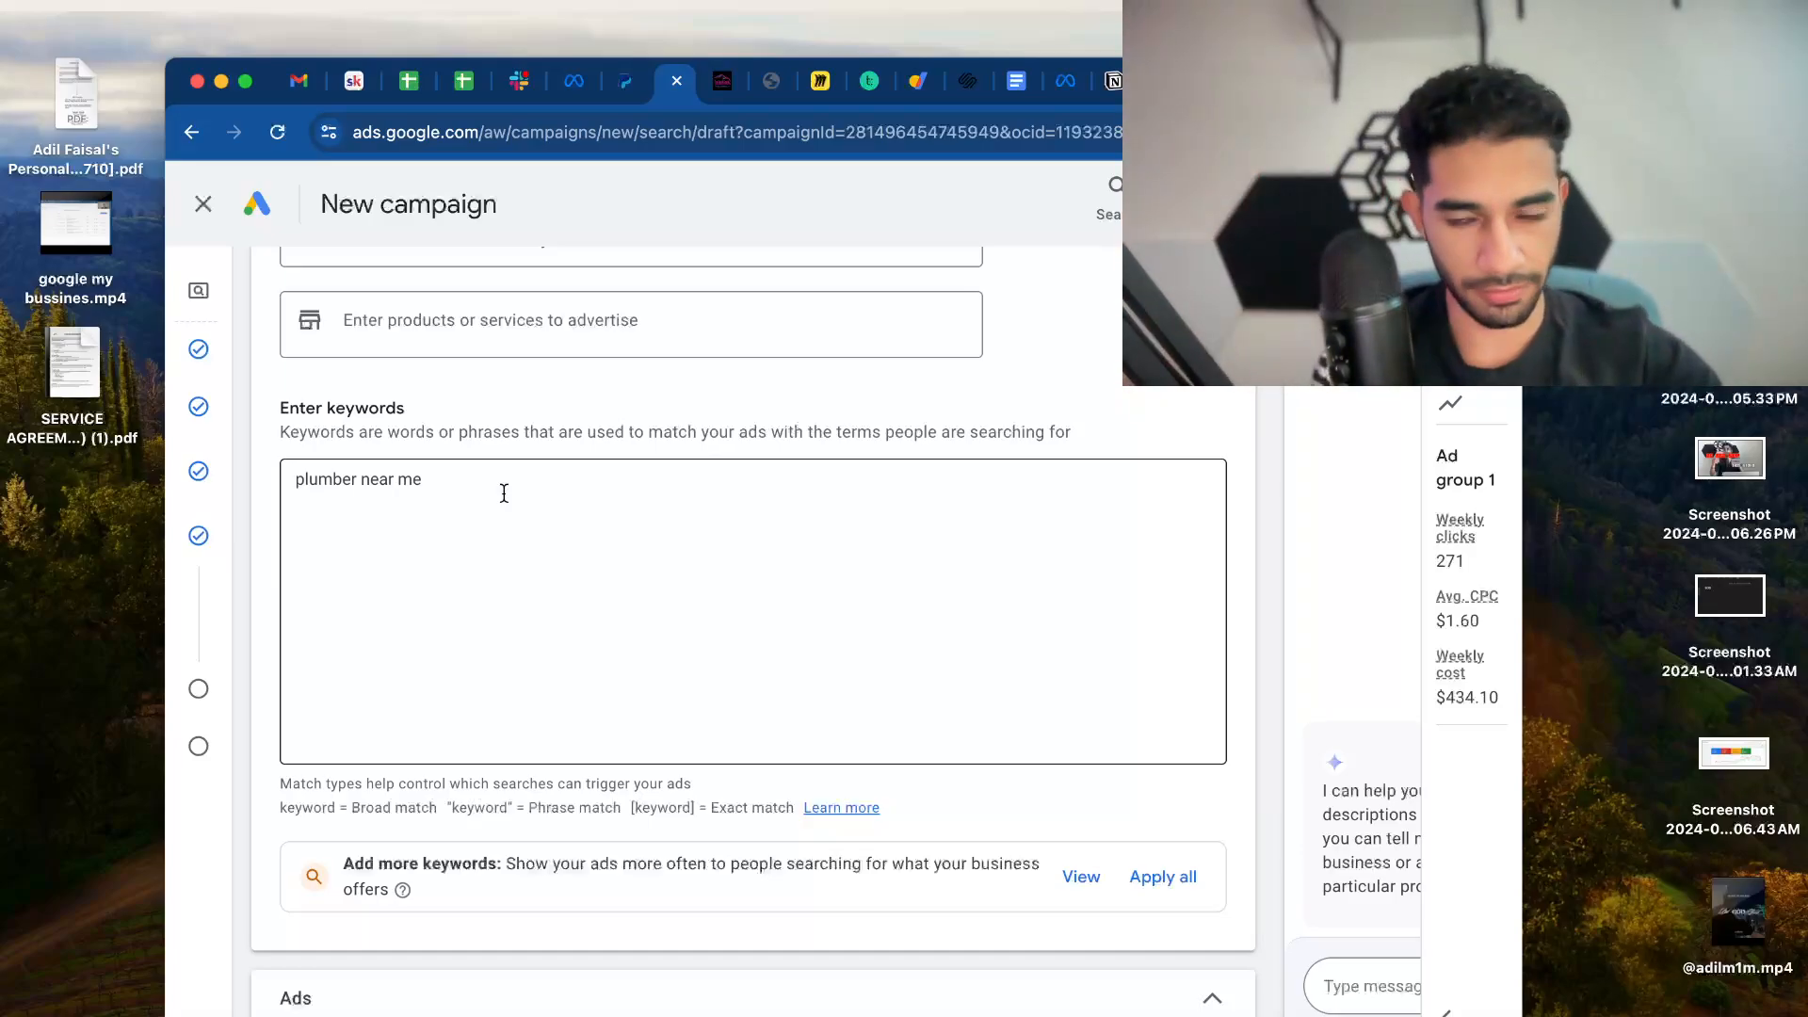
Try the plumber near me keyword as a phrase match by enclosing it in quotation marks, and remove the marks again
left_click(603, 495)
type("\"")
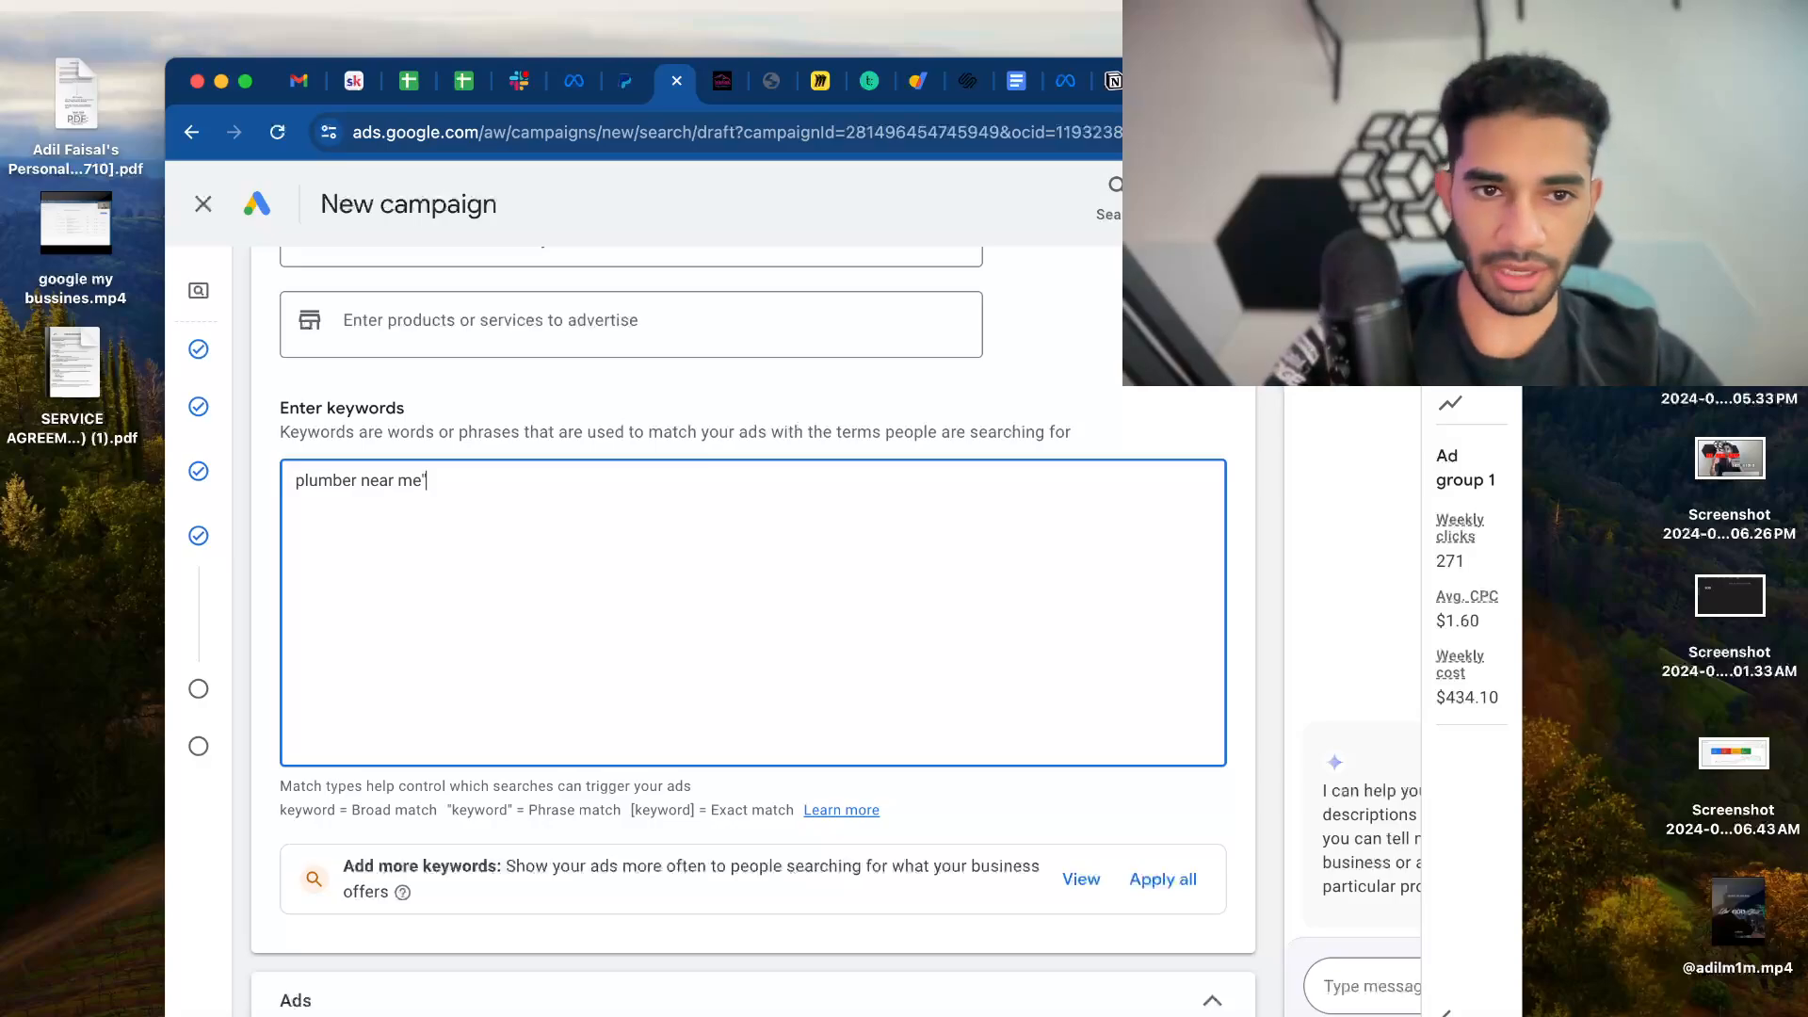
type("\"")
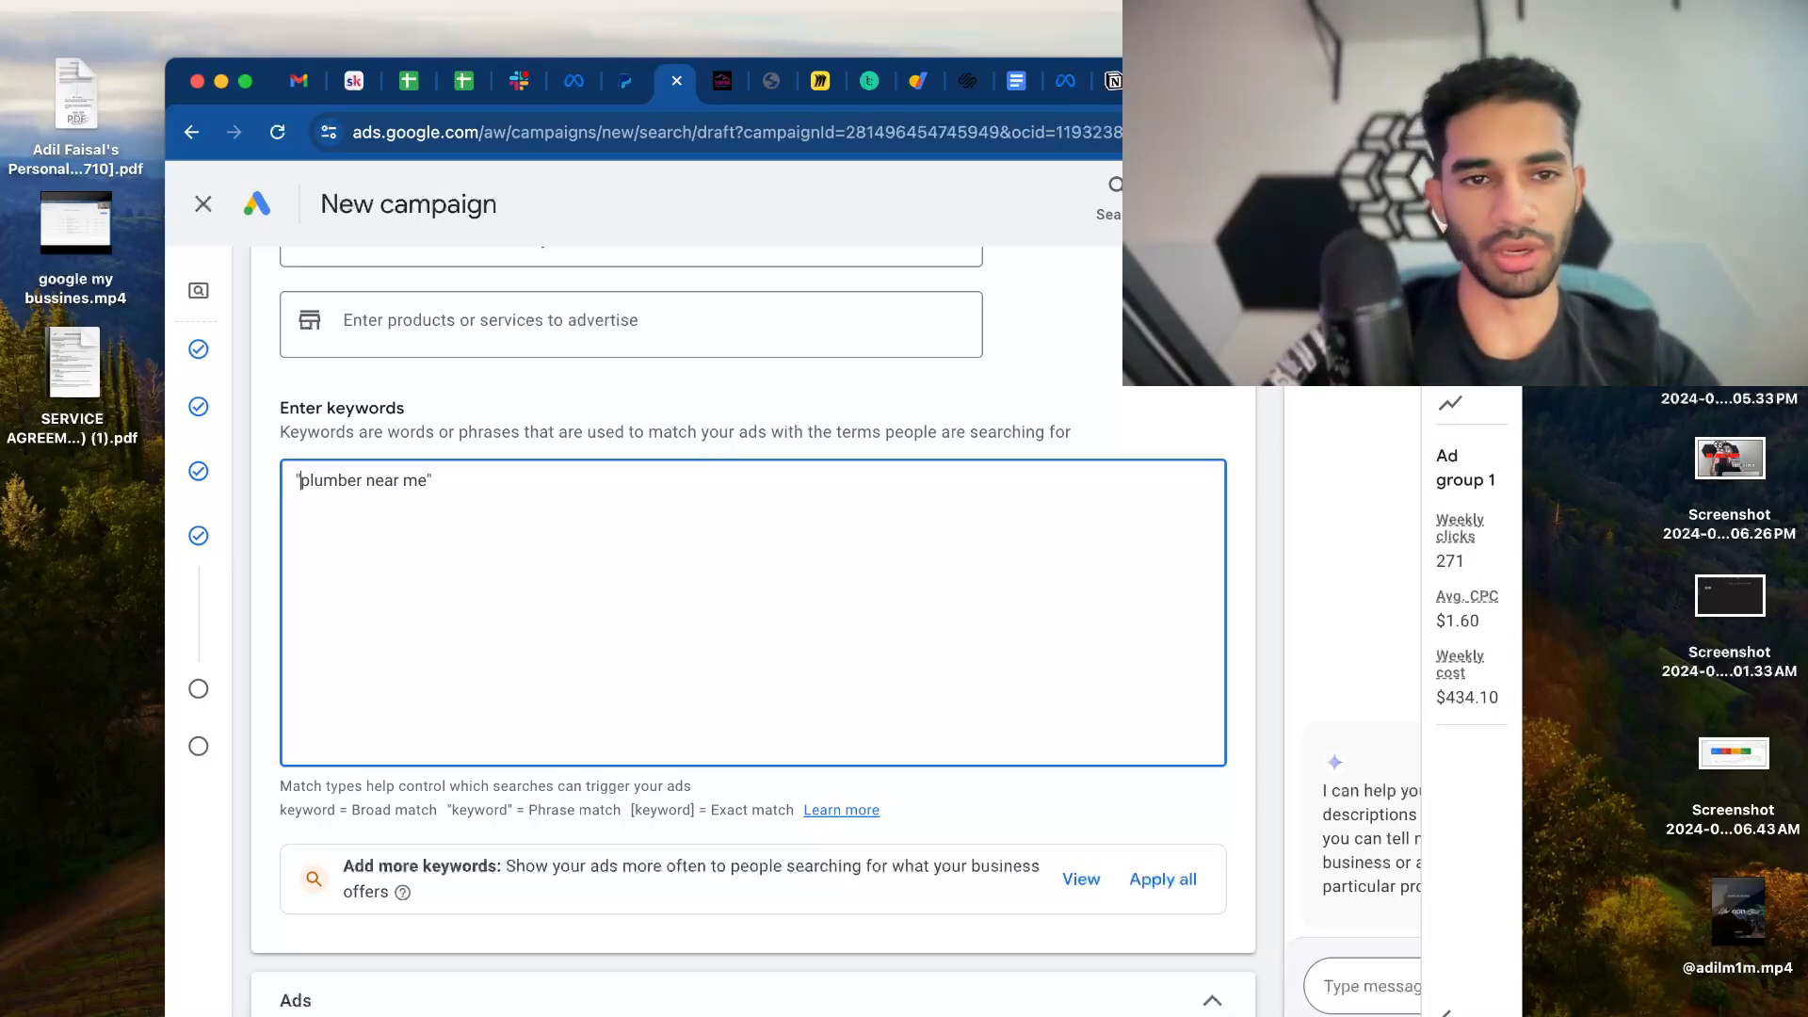
left_click(462, 480)
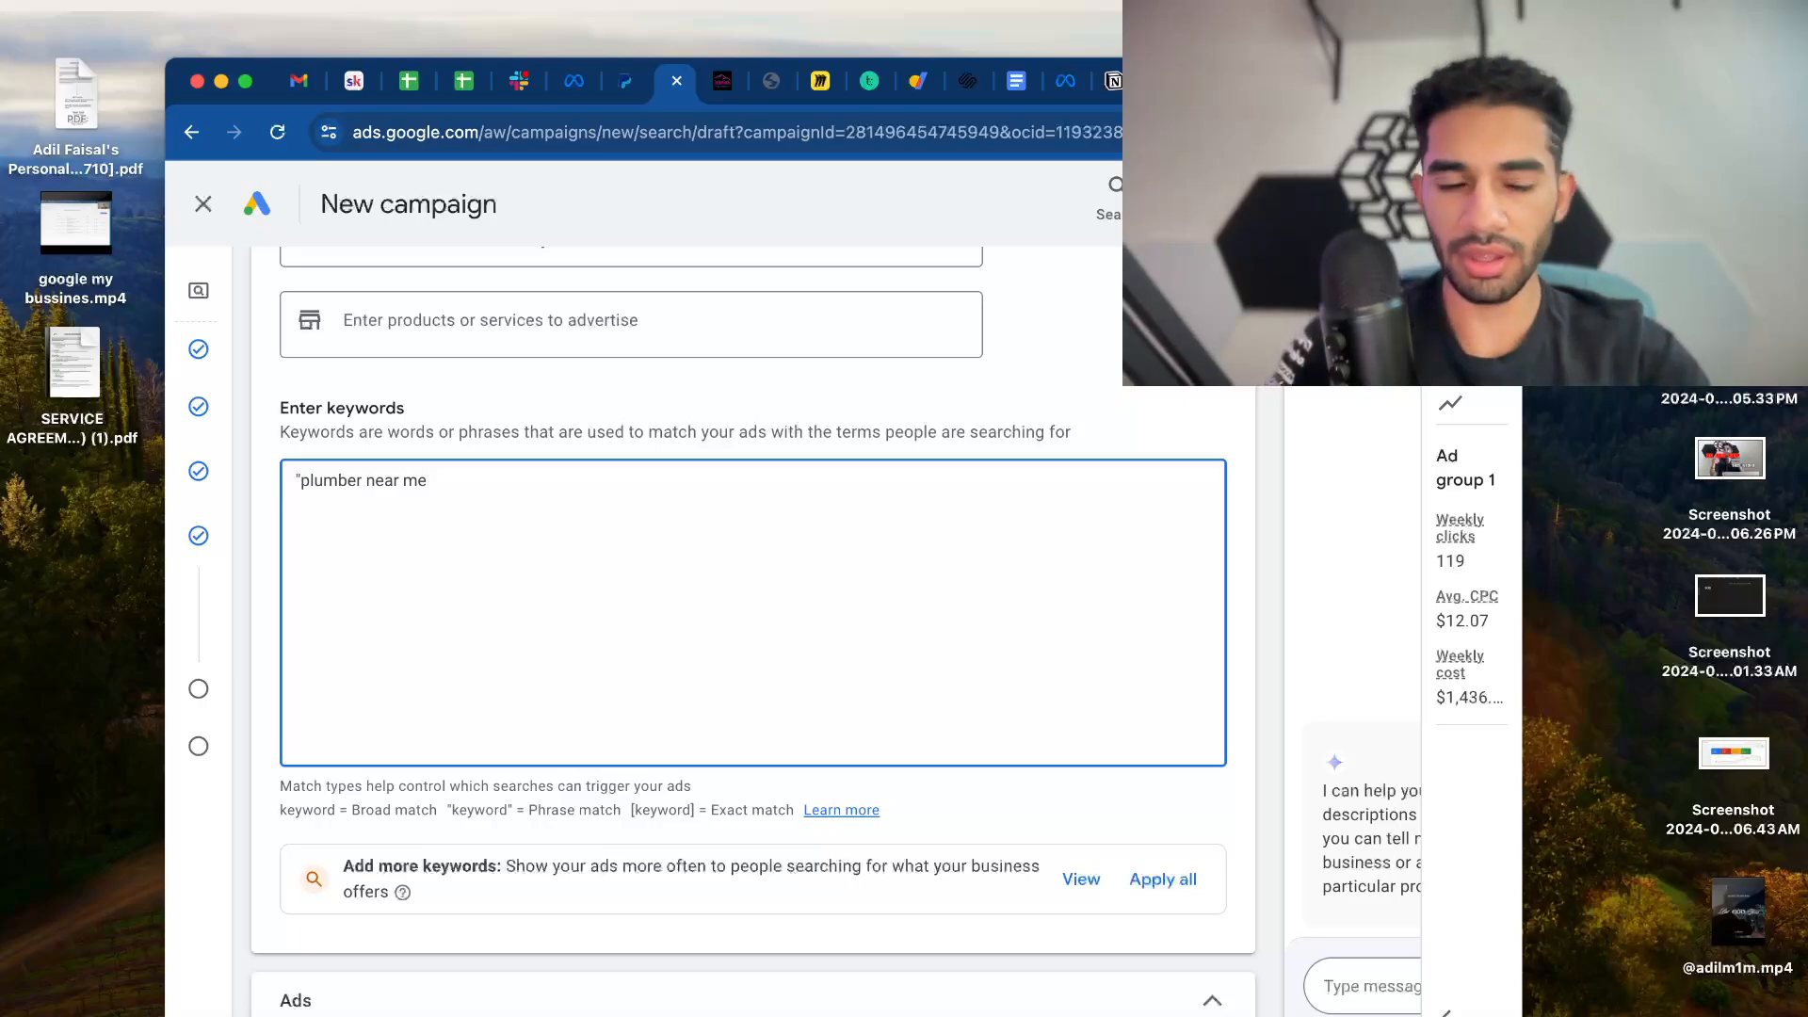
key("BackSpace")
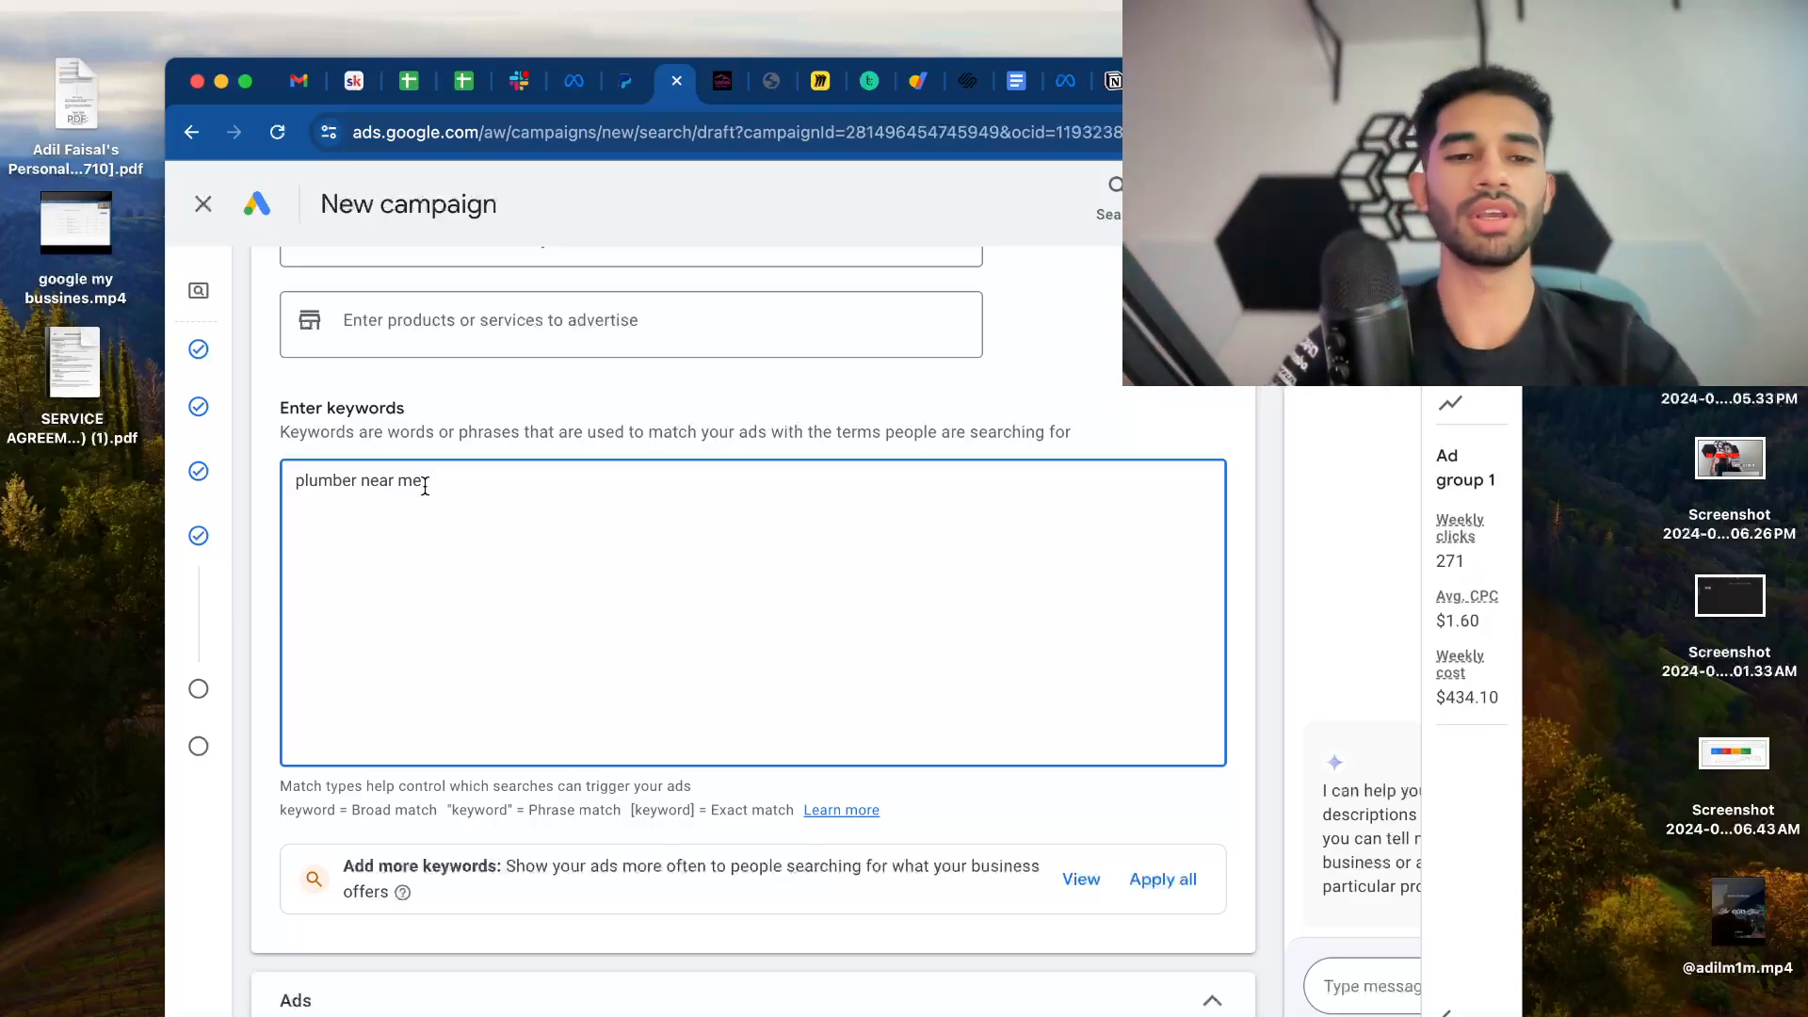
Replace the example keyword with "plumber in my area"
triple_click(353, 478)
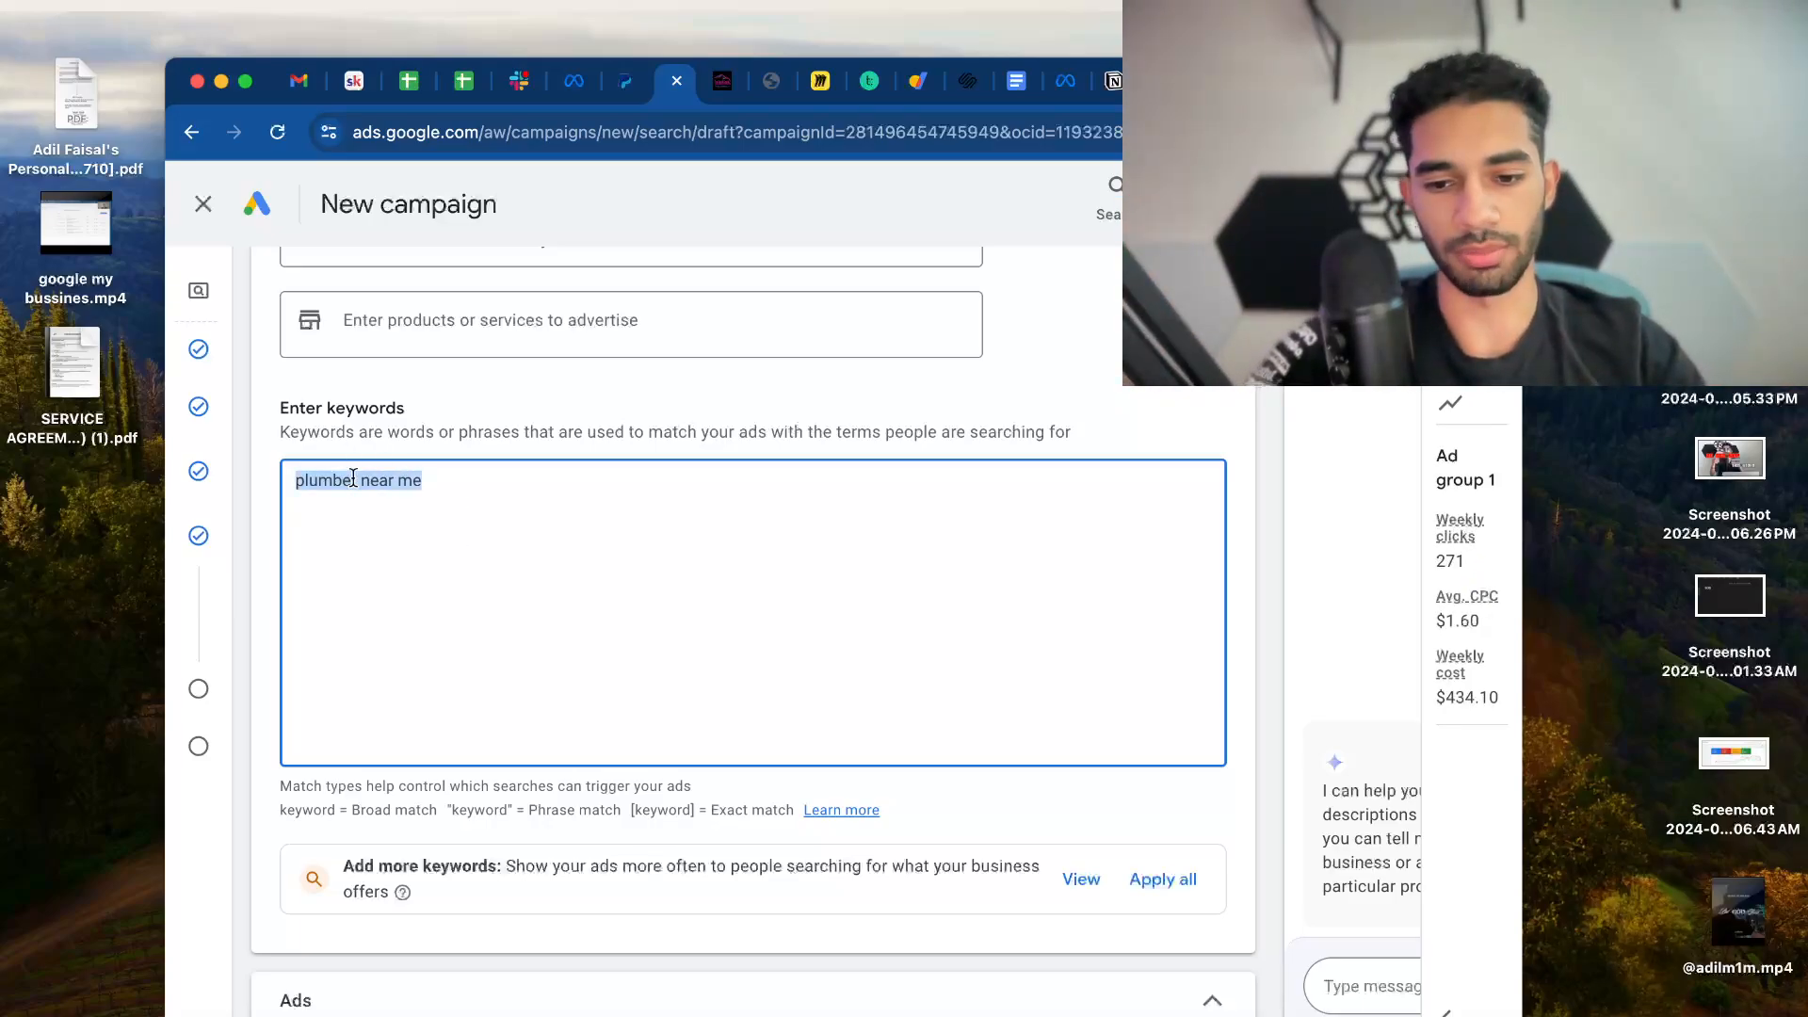
type("plumber in ")
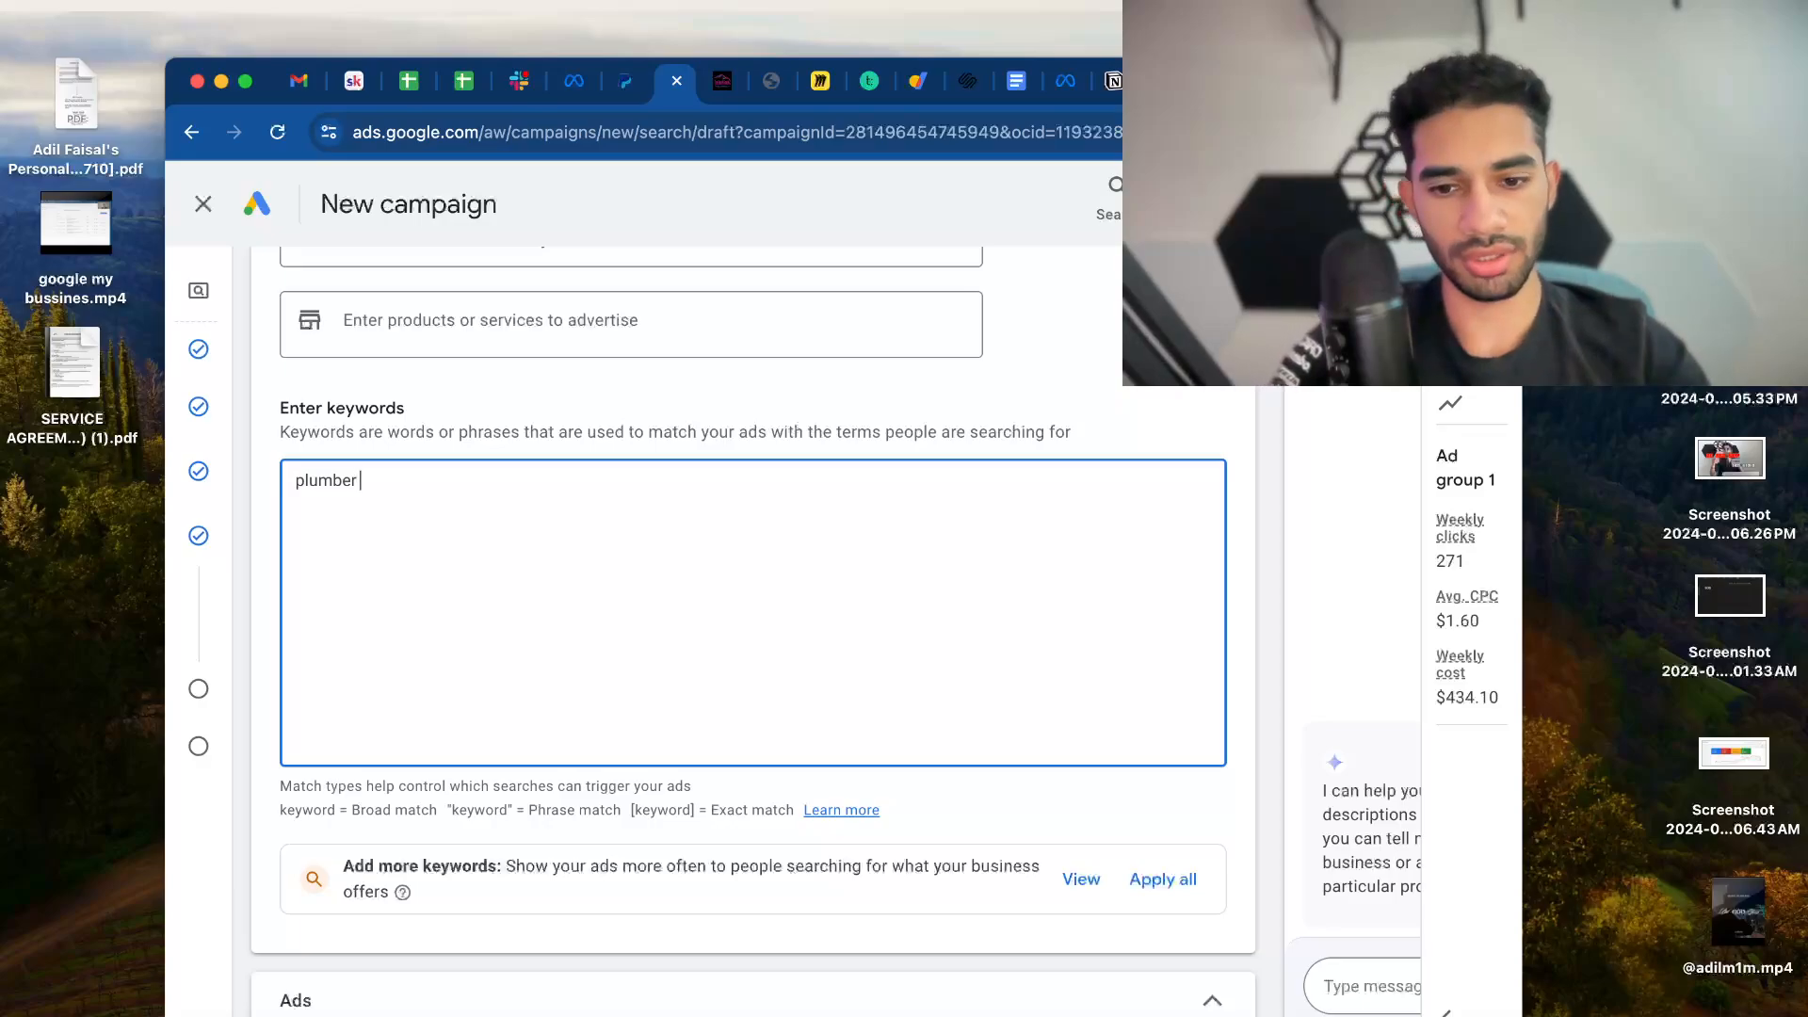
type("my area")
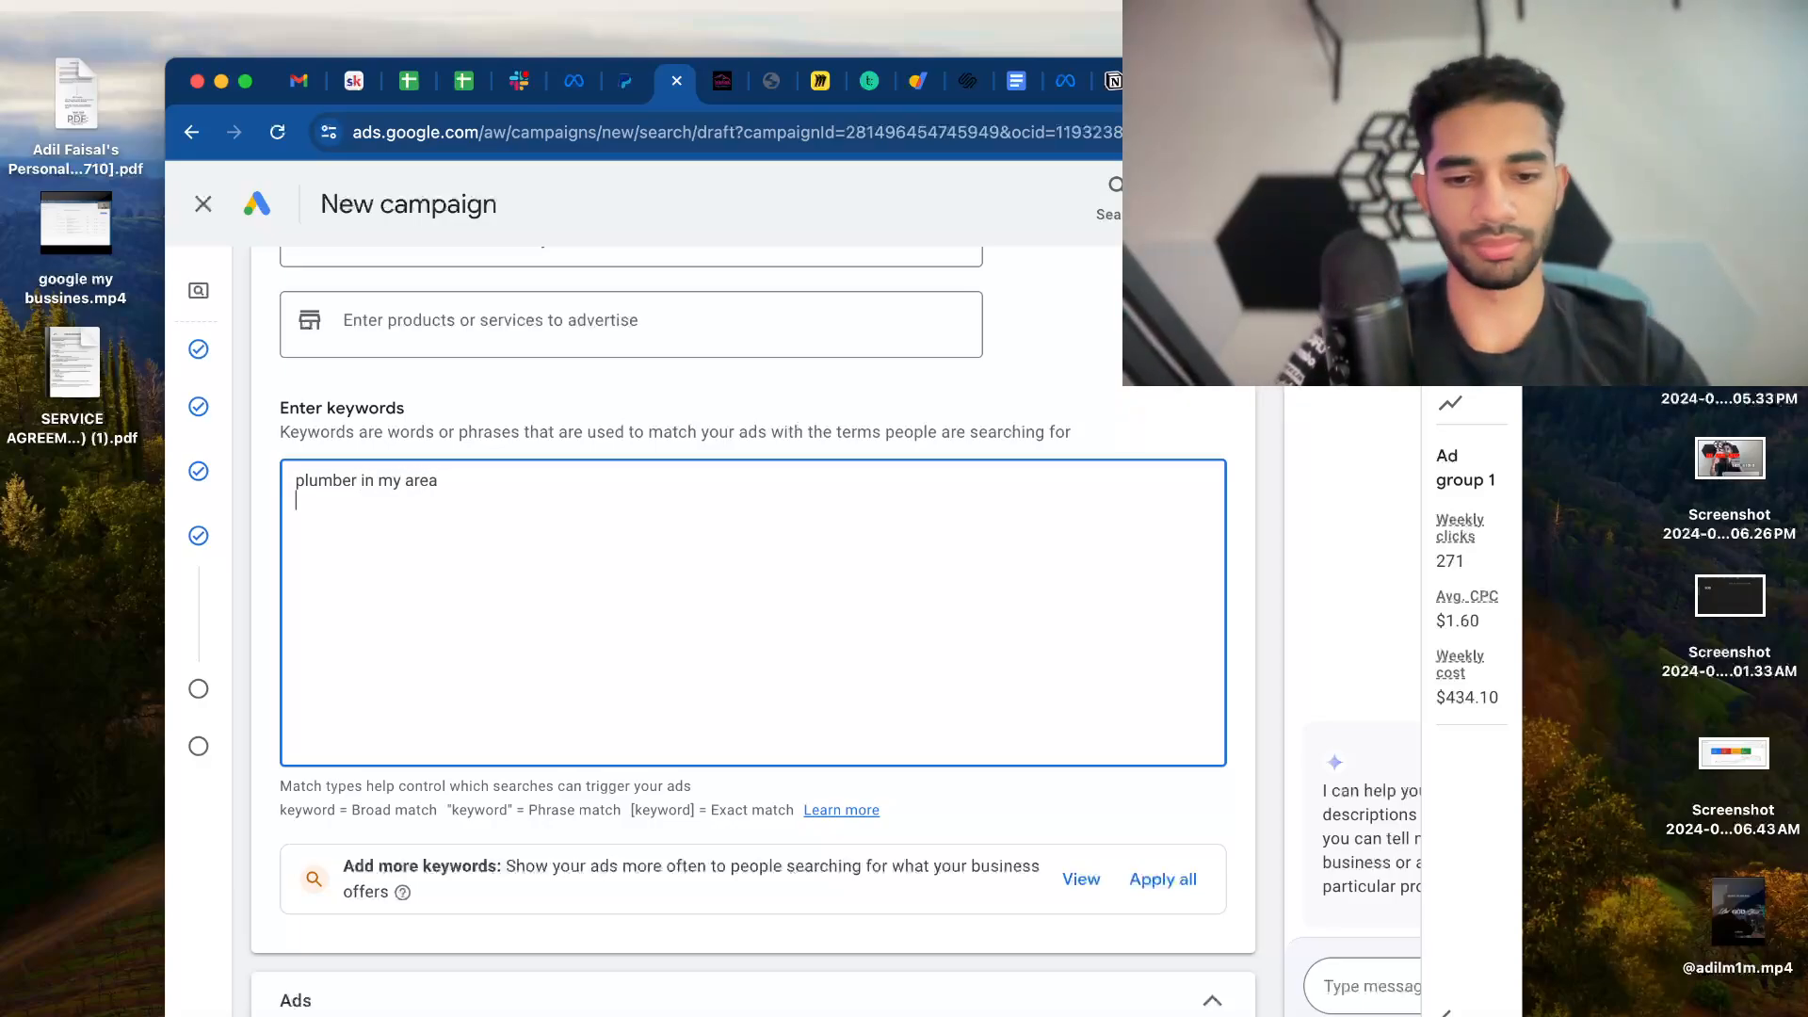
Add the keywords "Car detailing near me" and "car detailing that comes to my home" on separate lines
type("Car detailing")
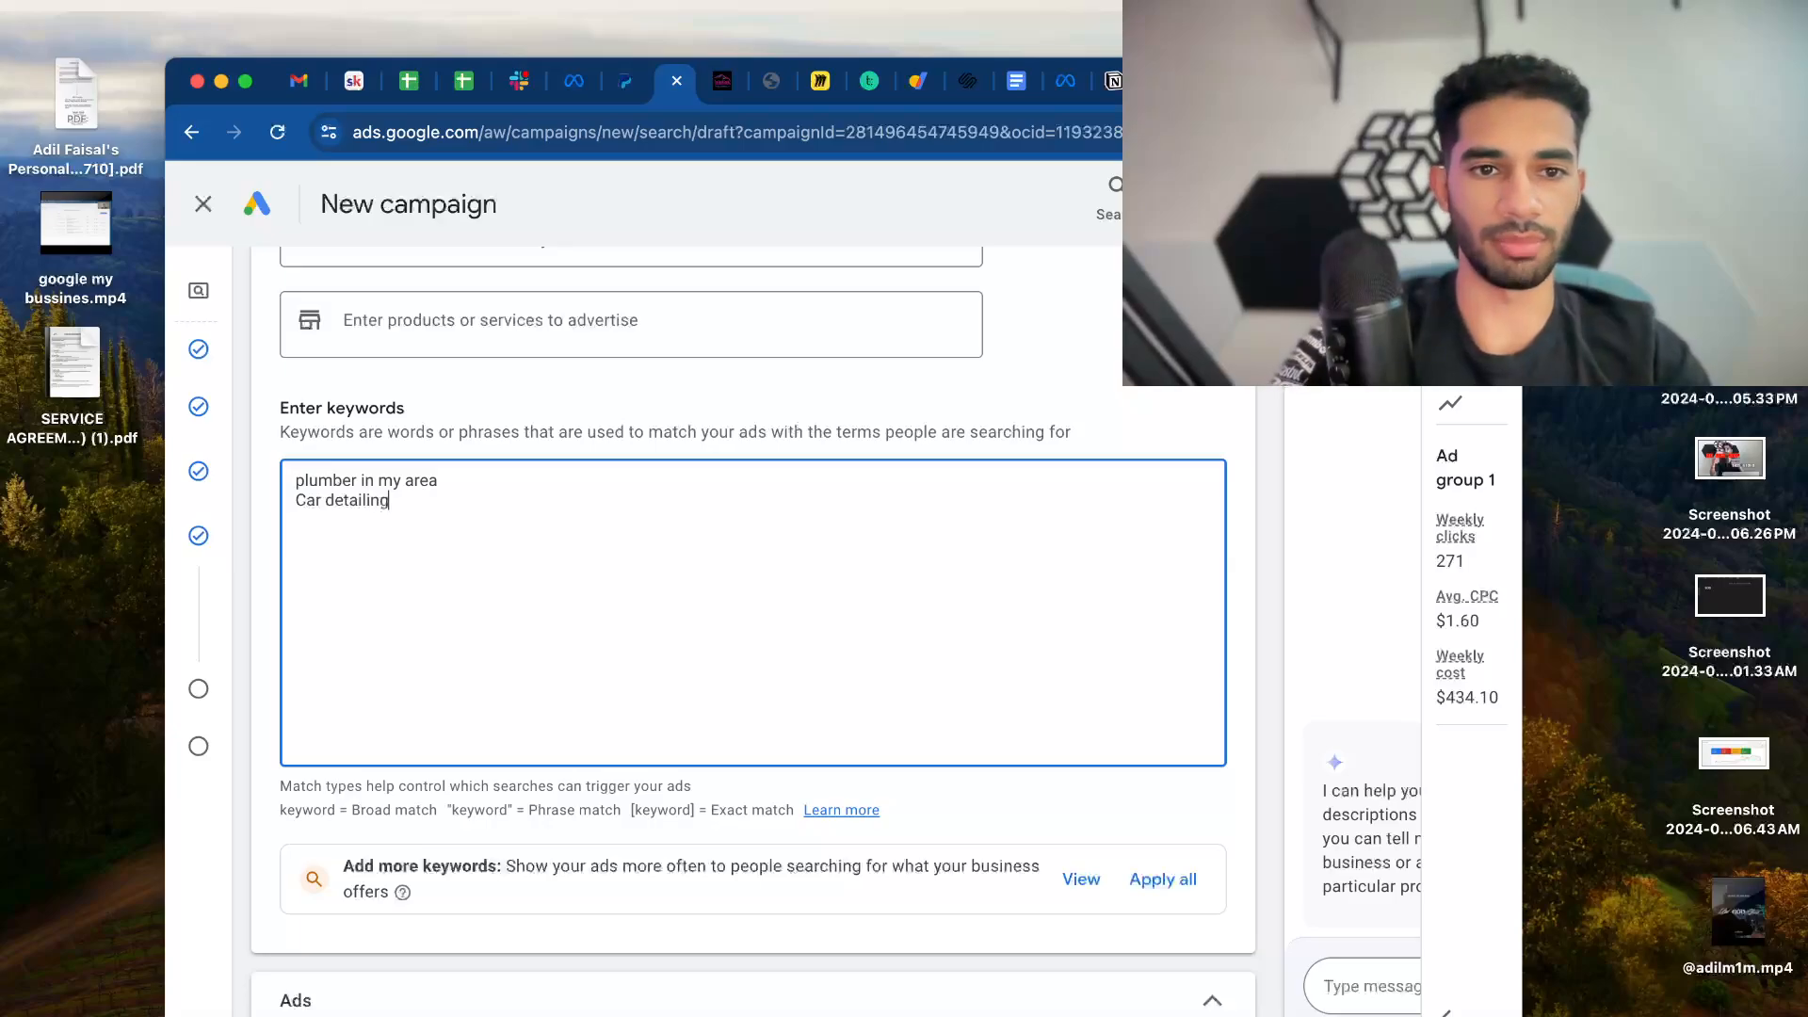
type(" near me")
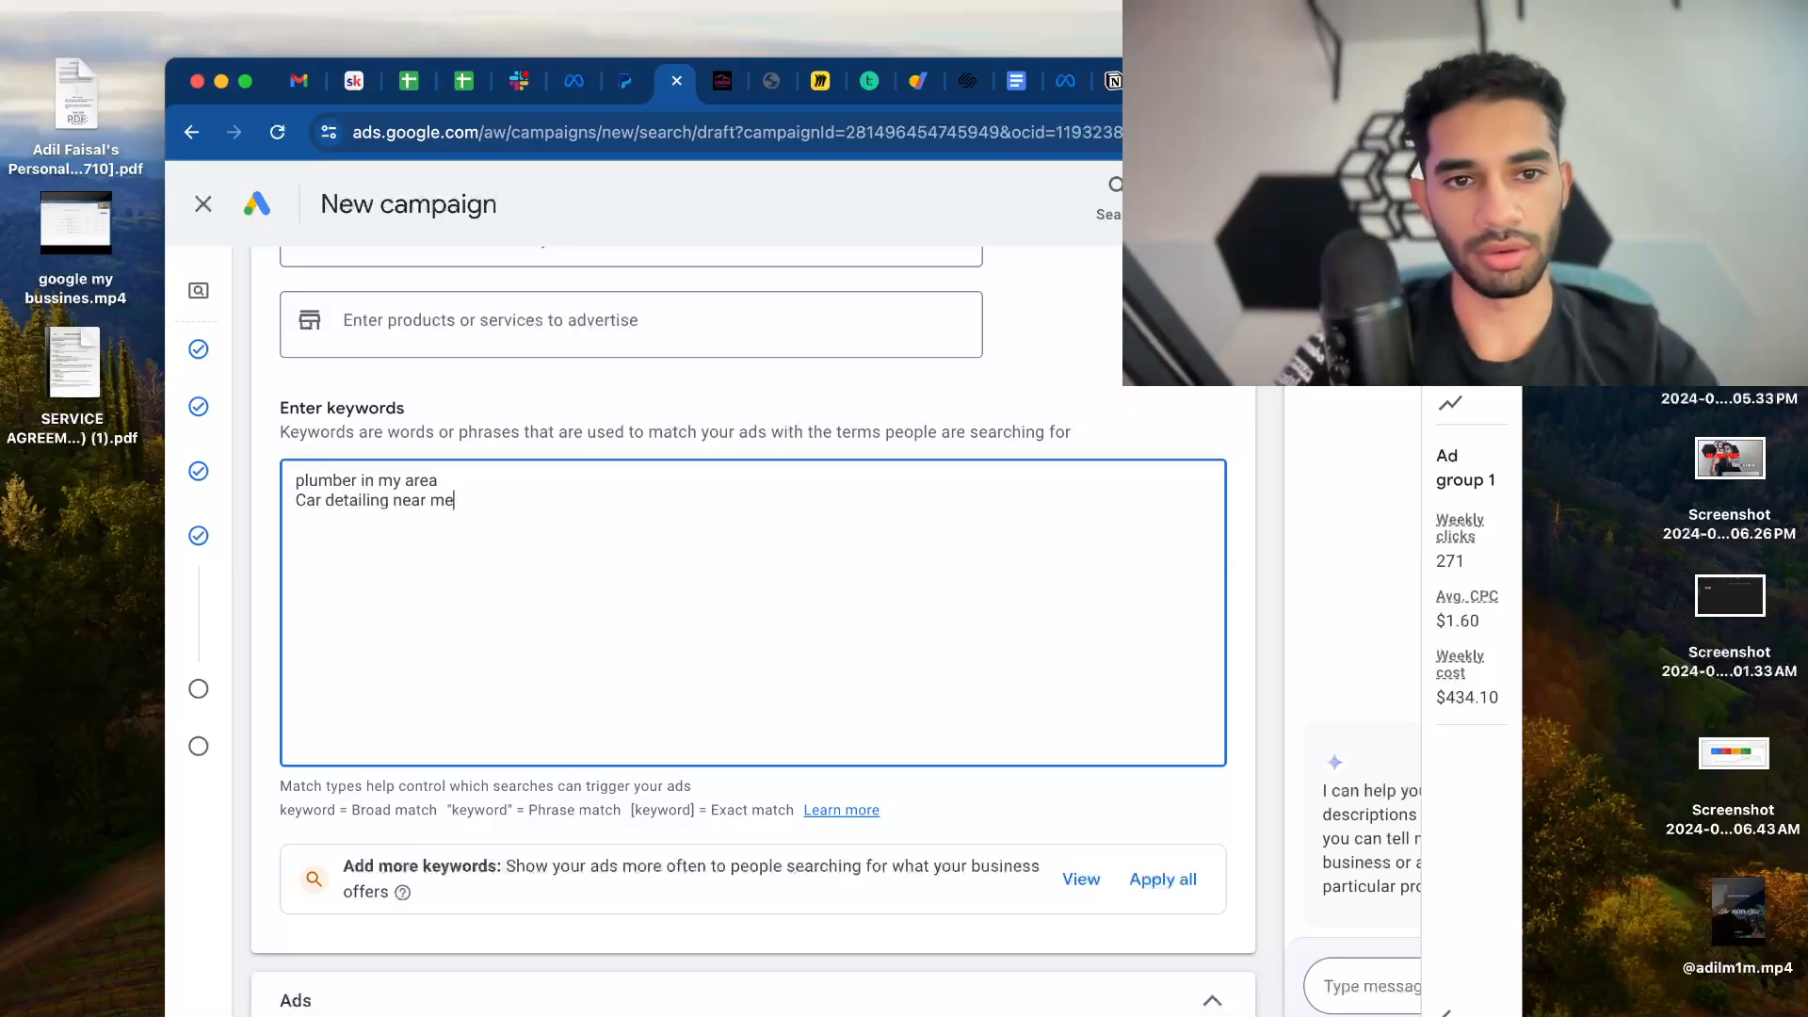
type("car detailin")
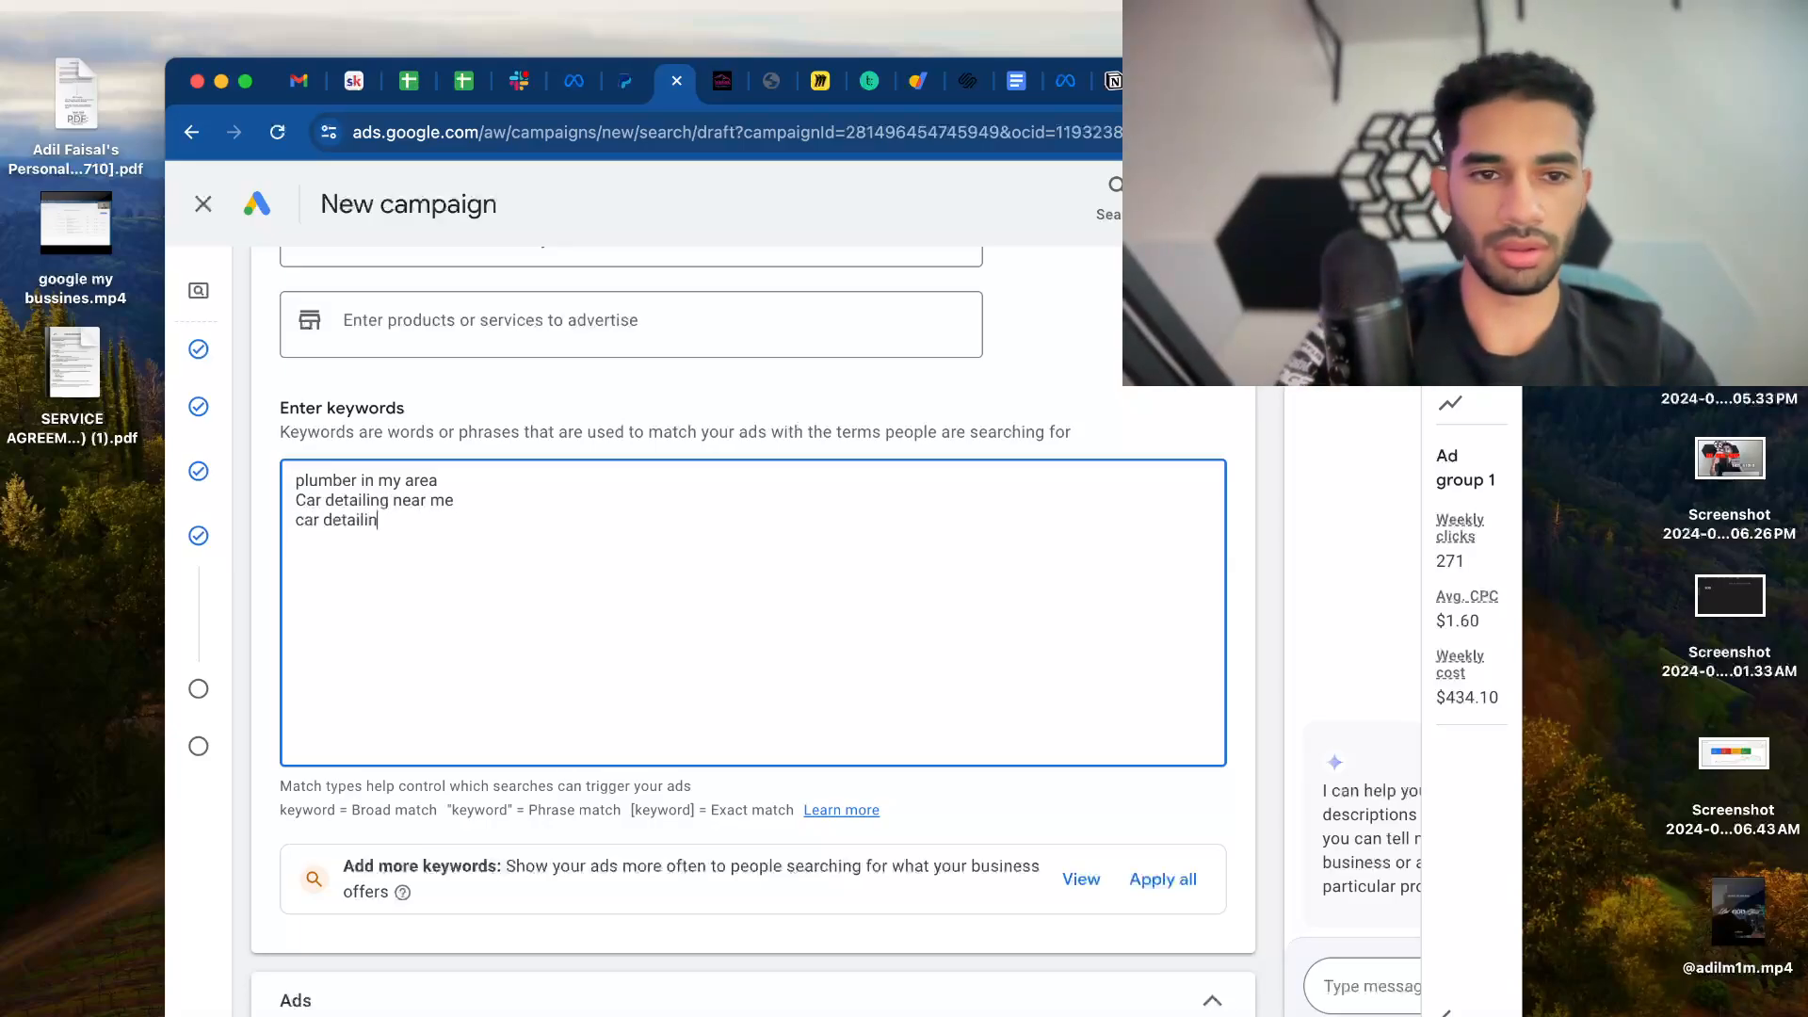
type("g that comes to ")
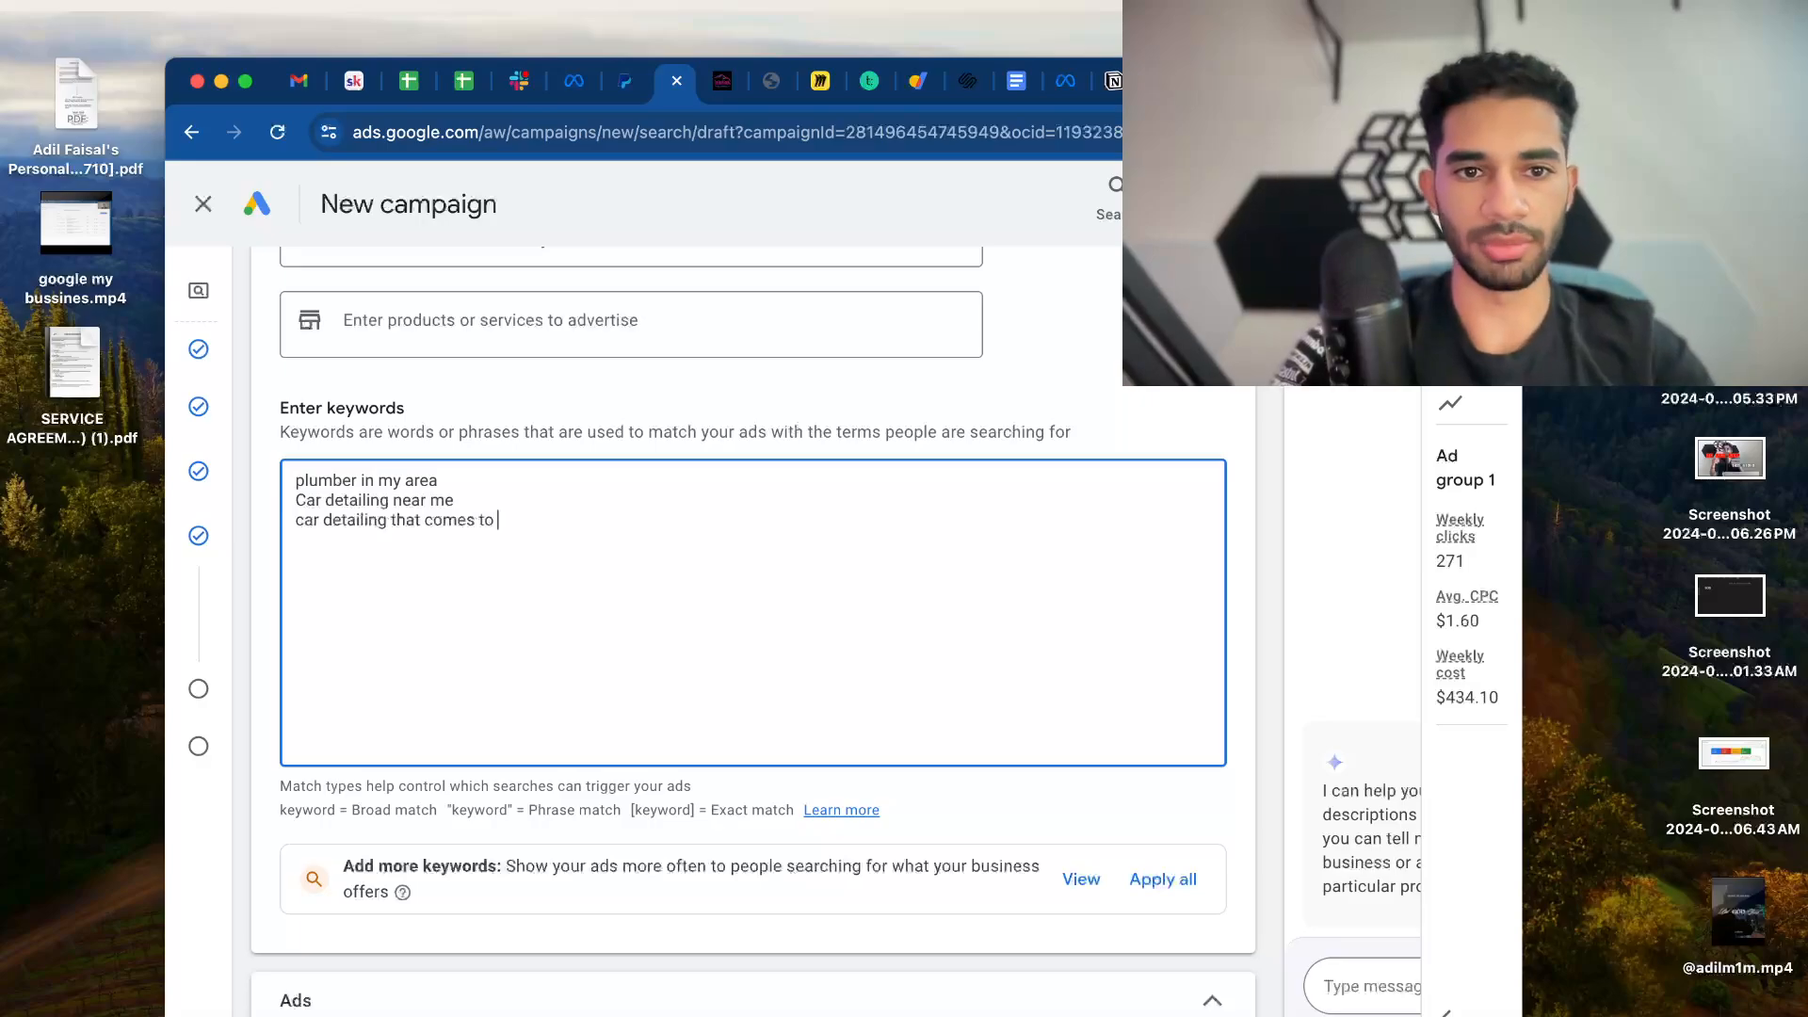
type("my home")
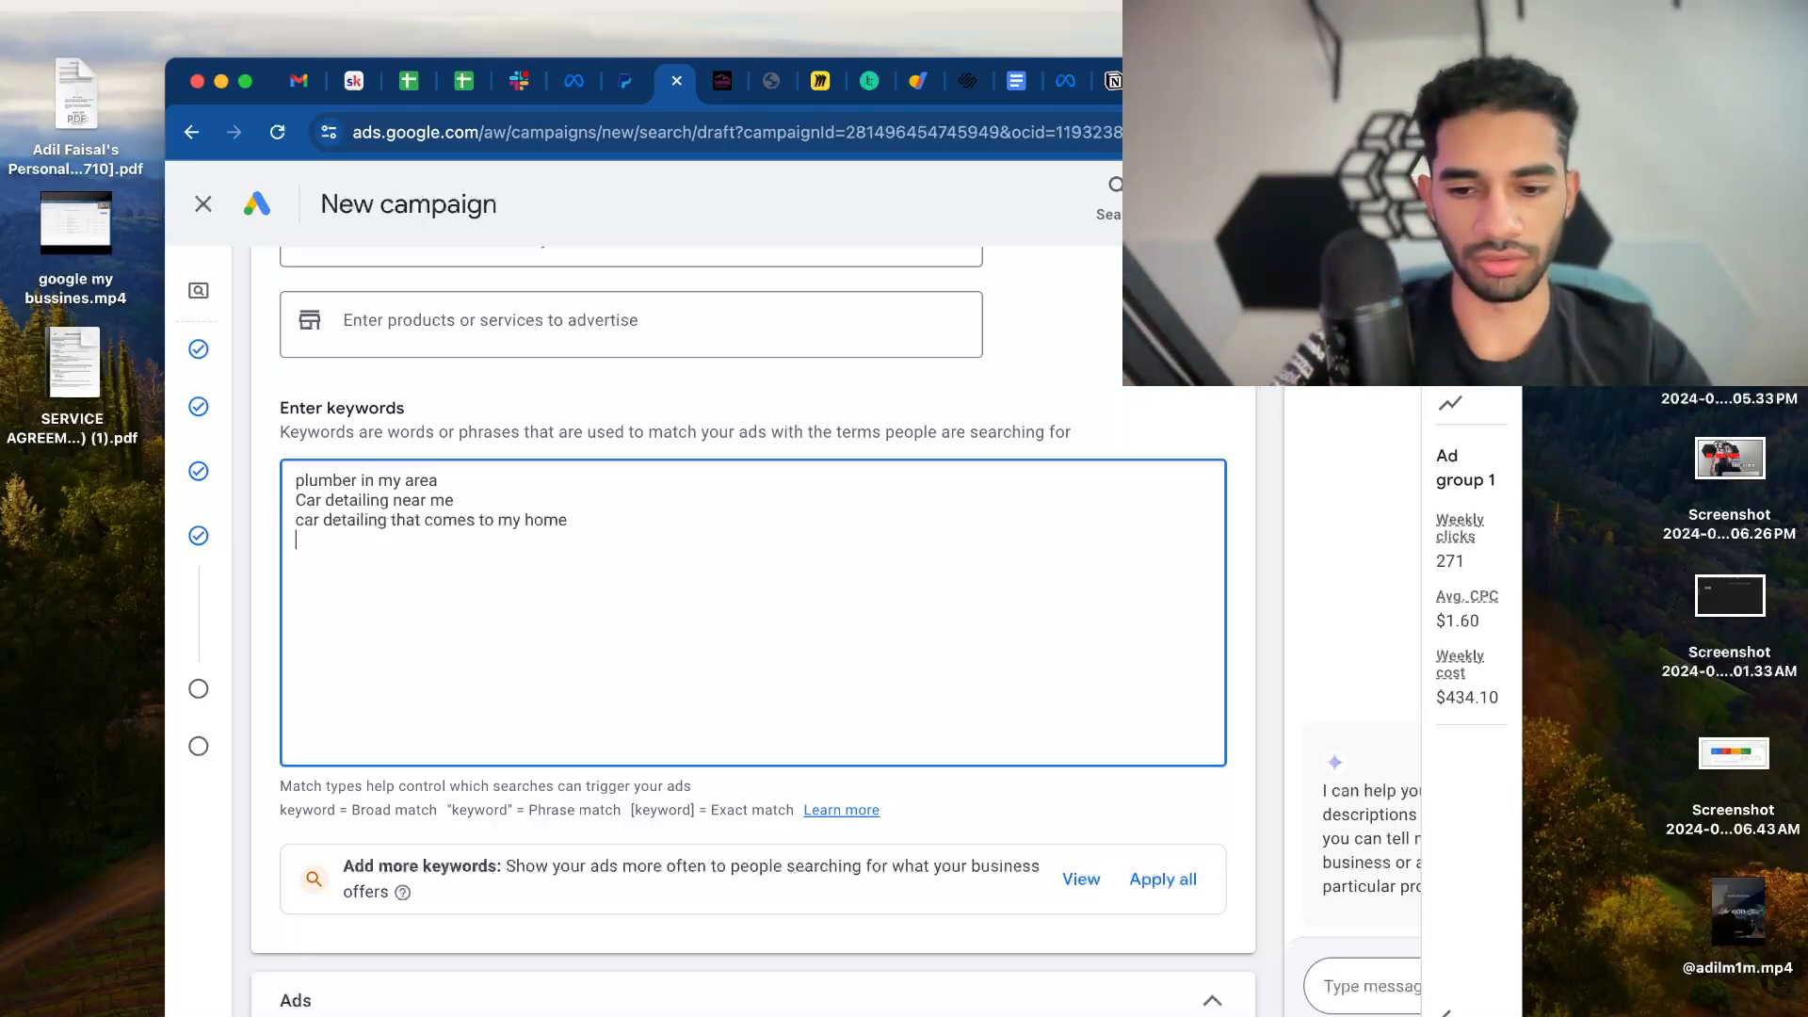
Add "handyman businesses in central flord" as another example keyword on its own line
type("p")
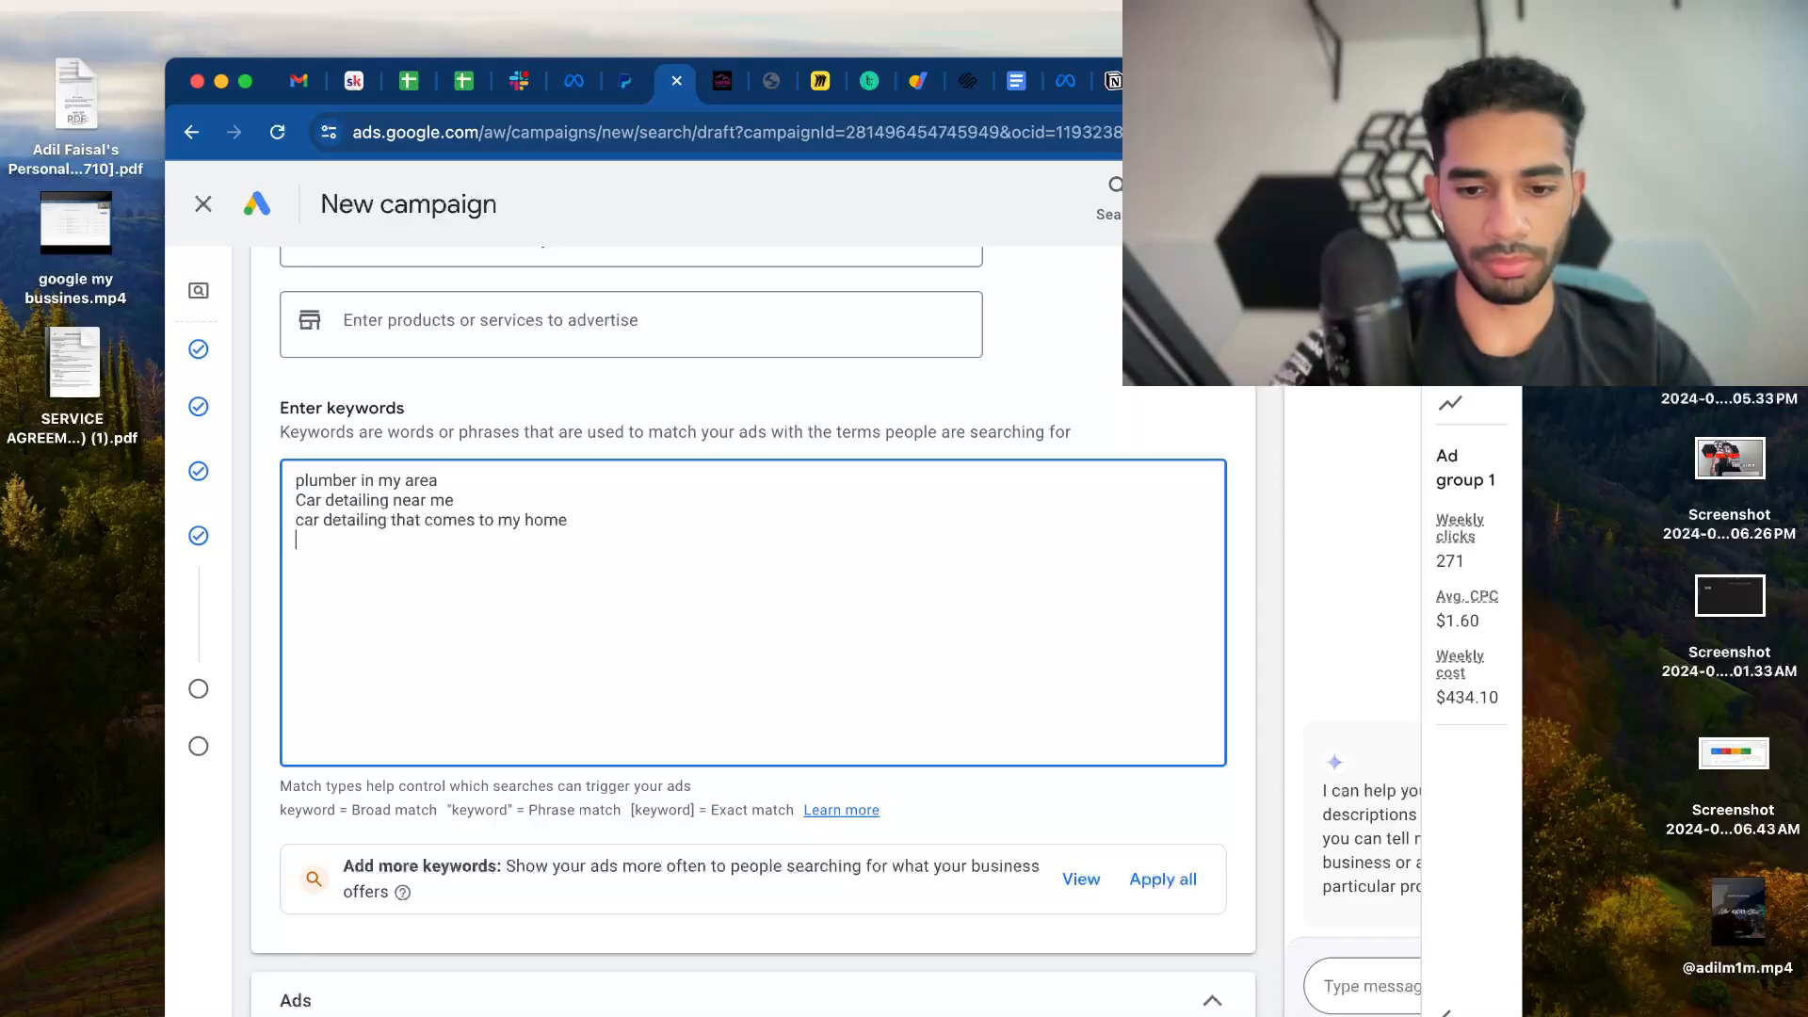
type("handyman busin")
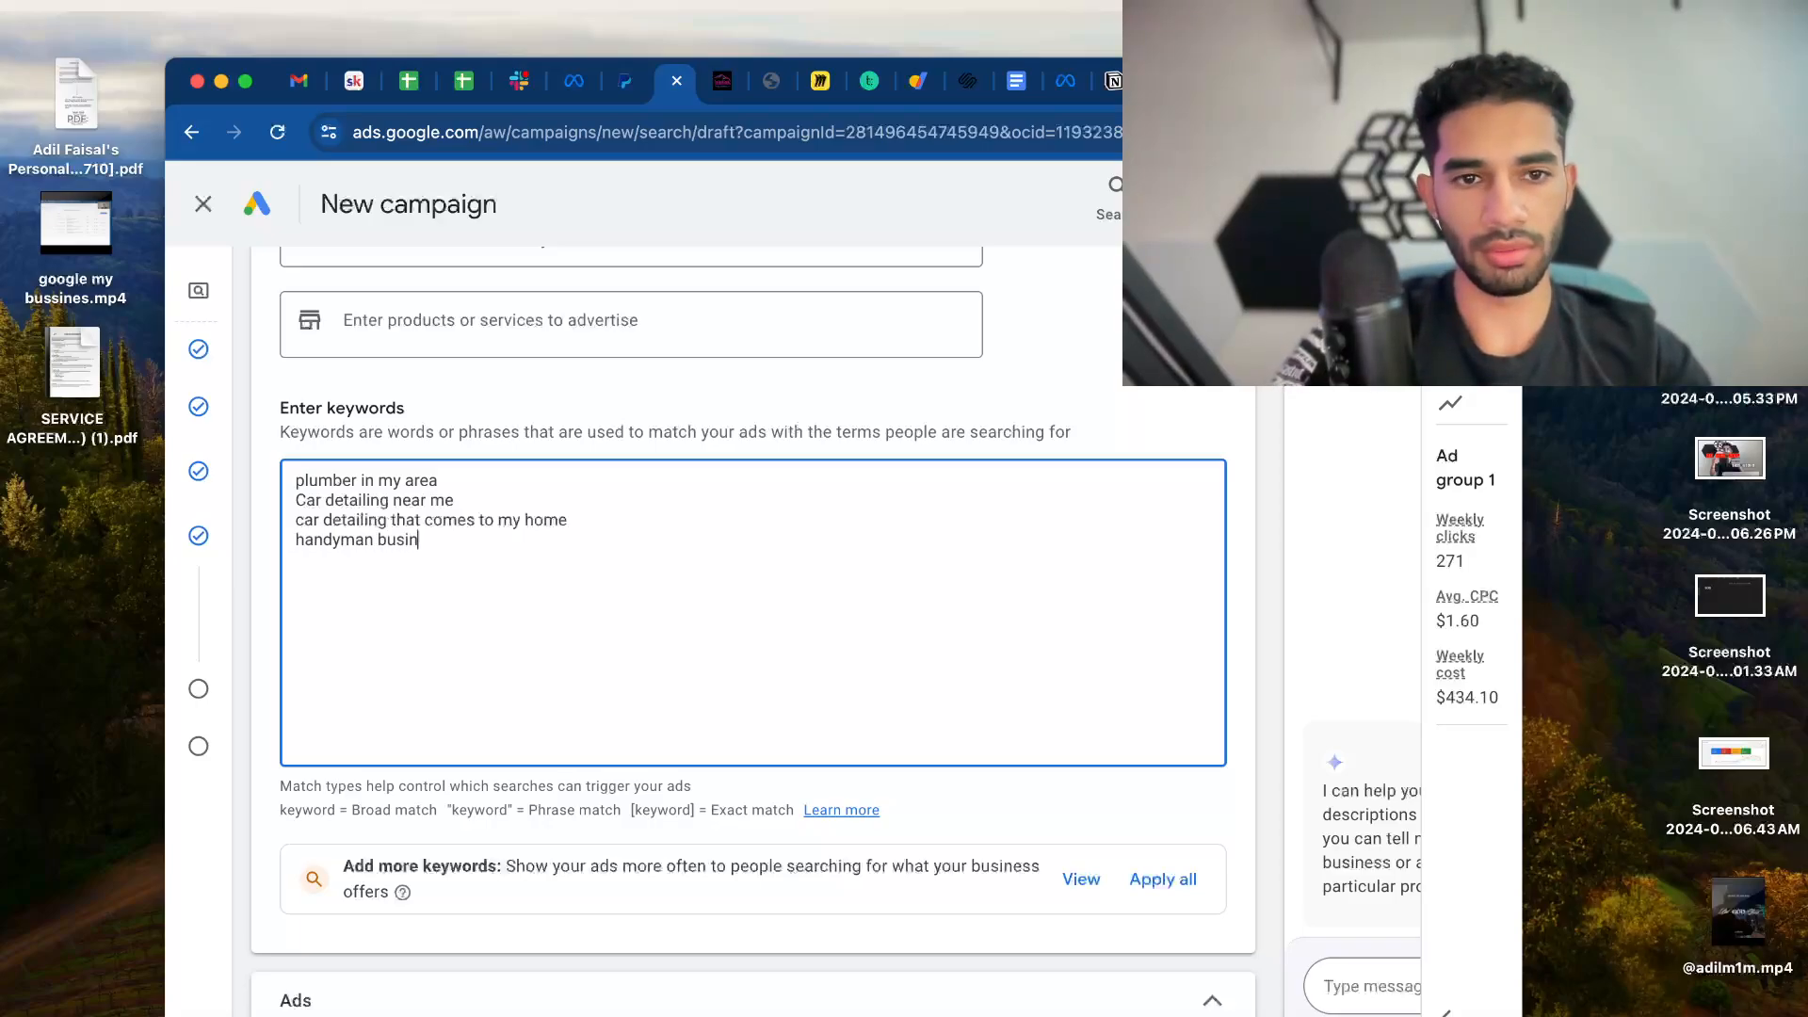
type("esses")
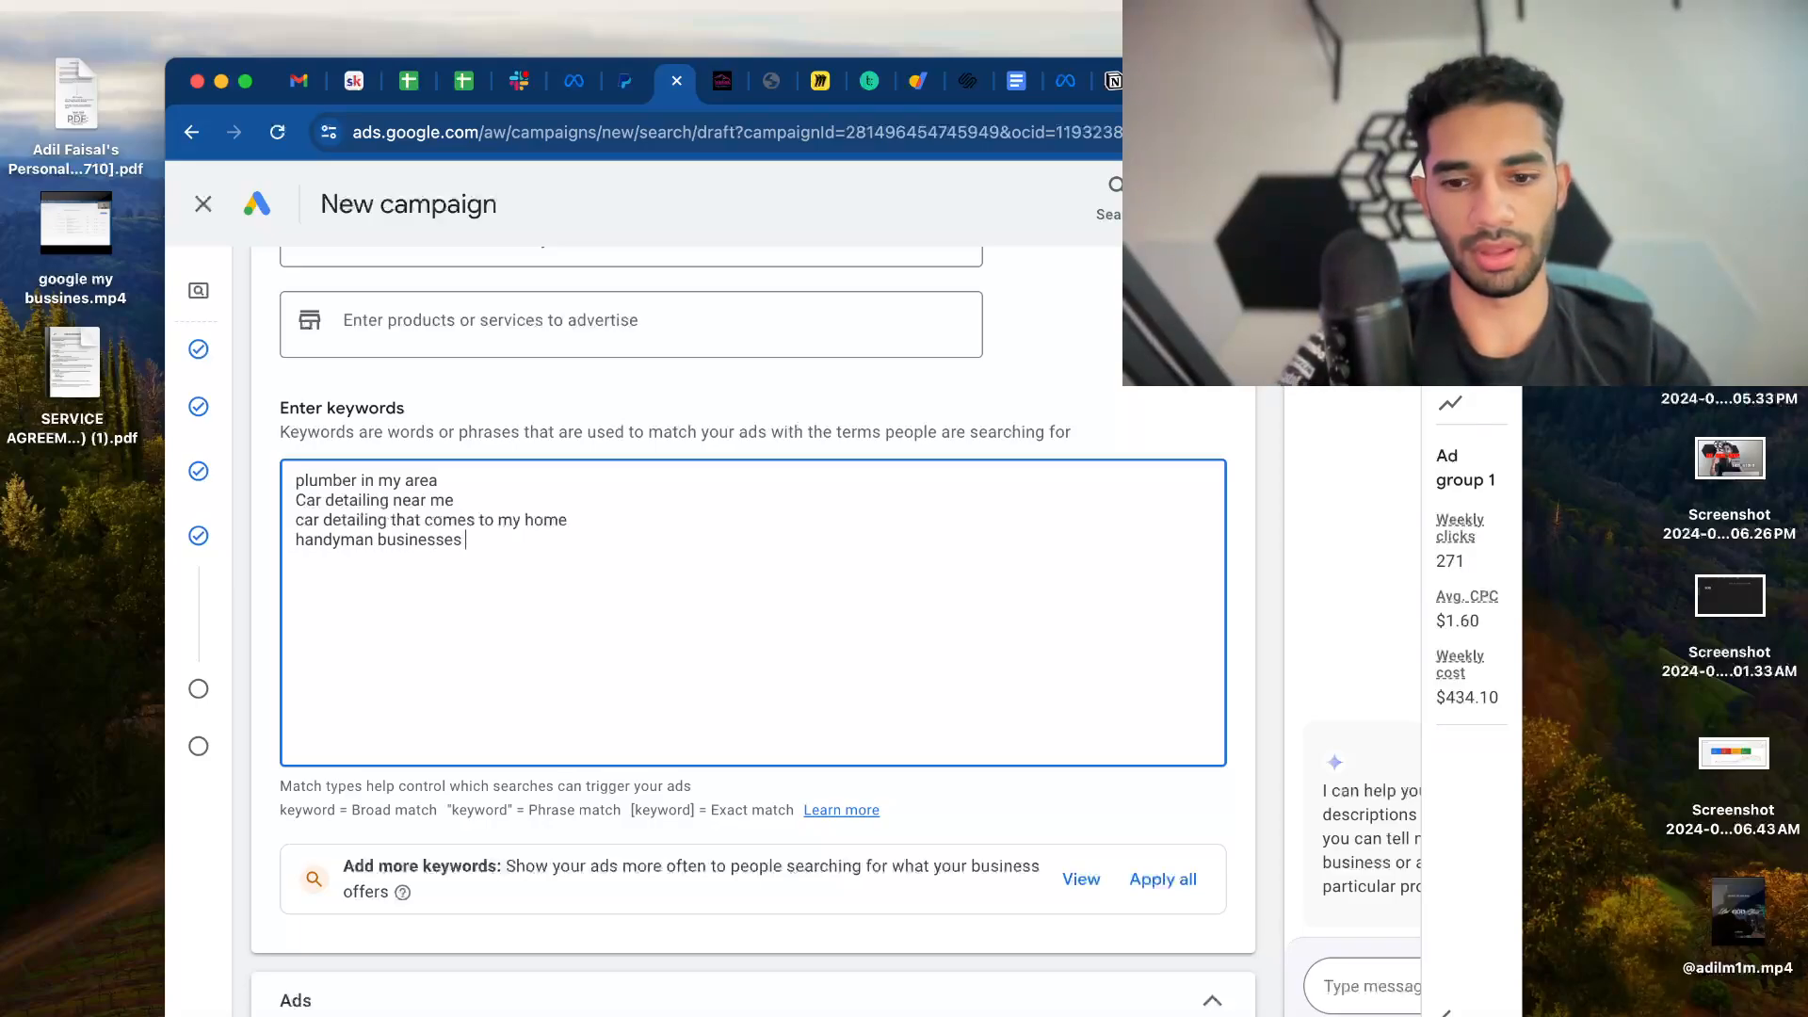
type(" in")
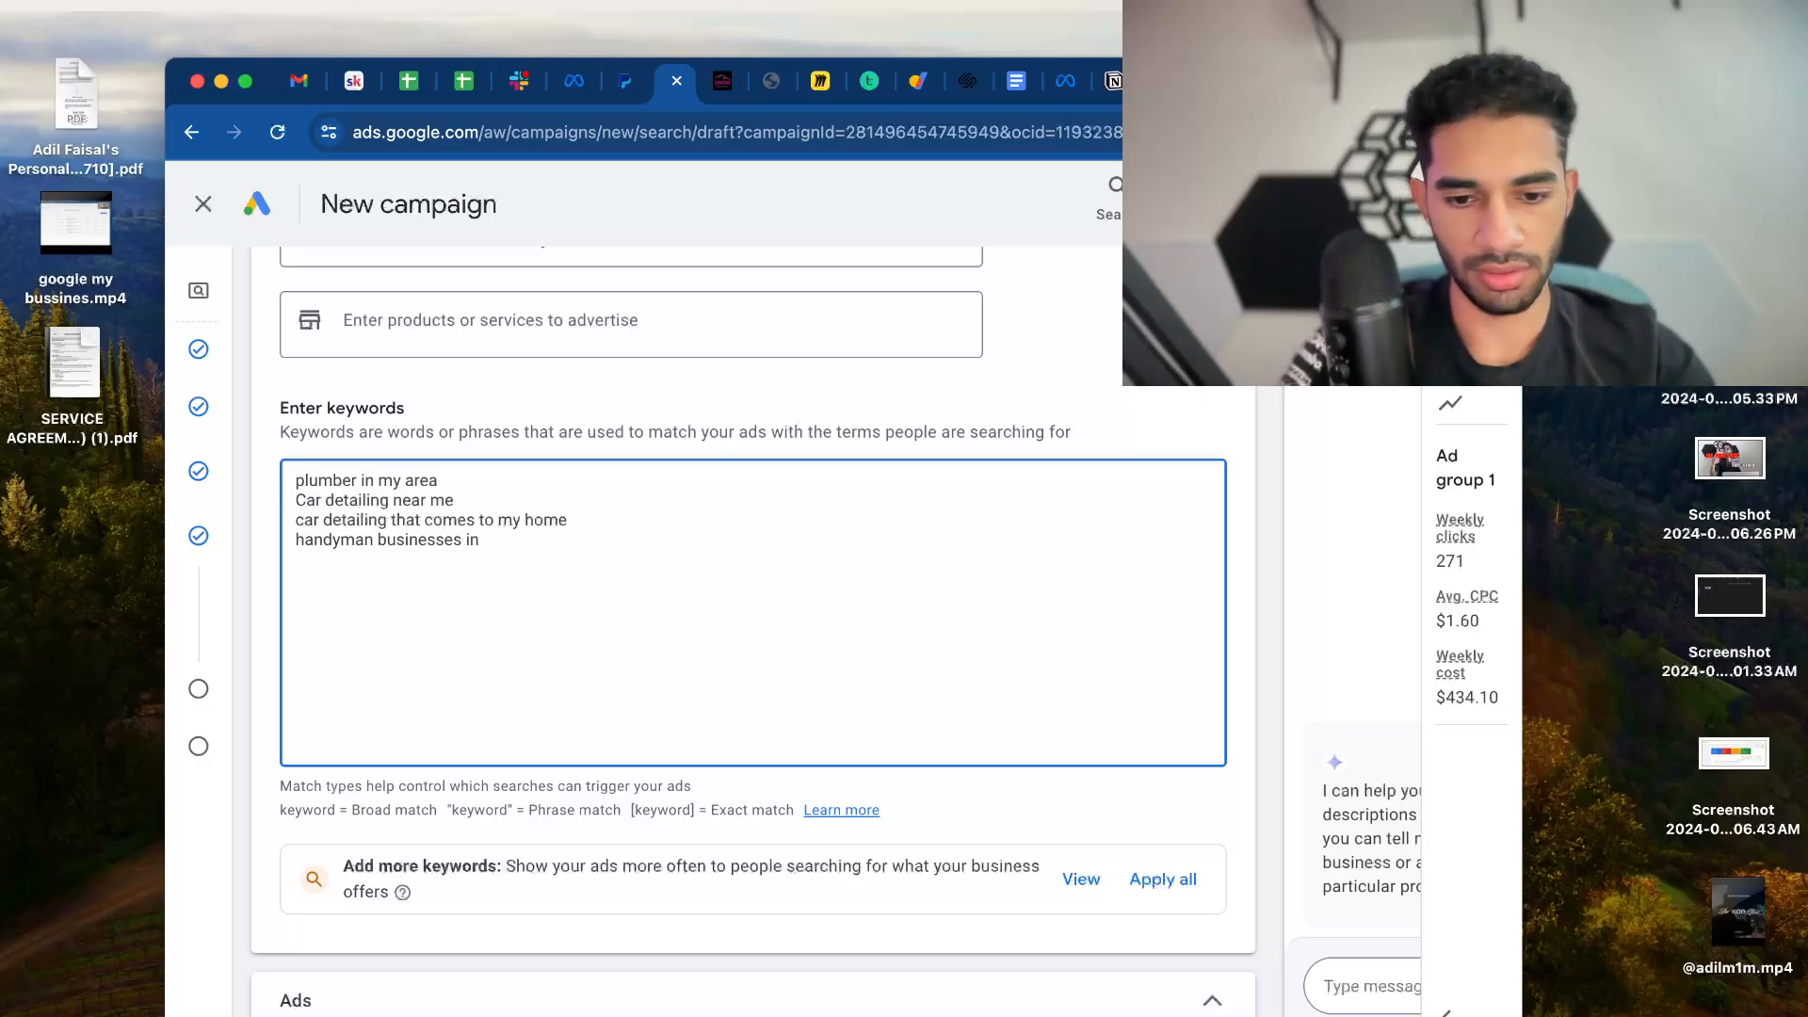
type(" central flordia")
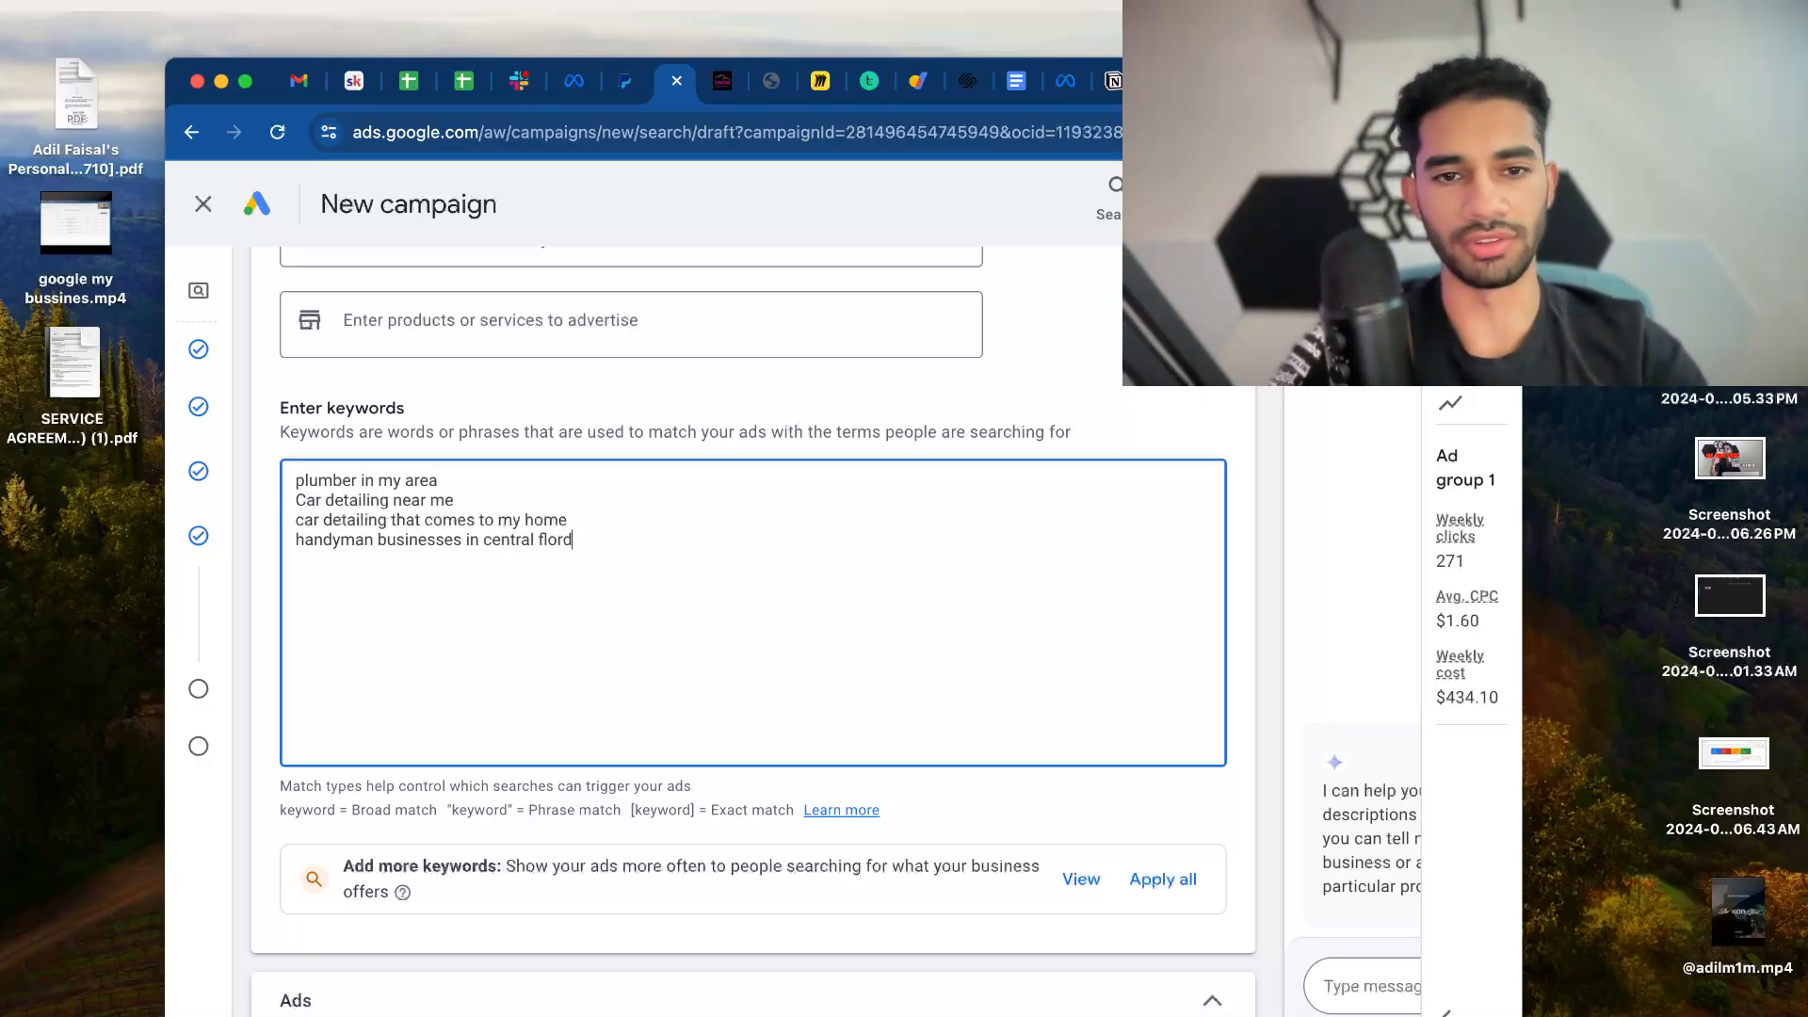
key("BackSpace")
key("BackSpace")
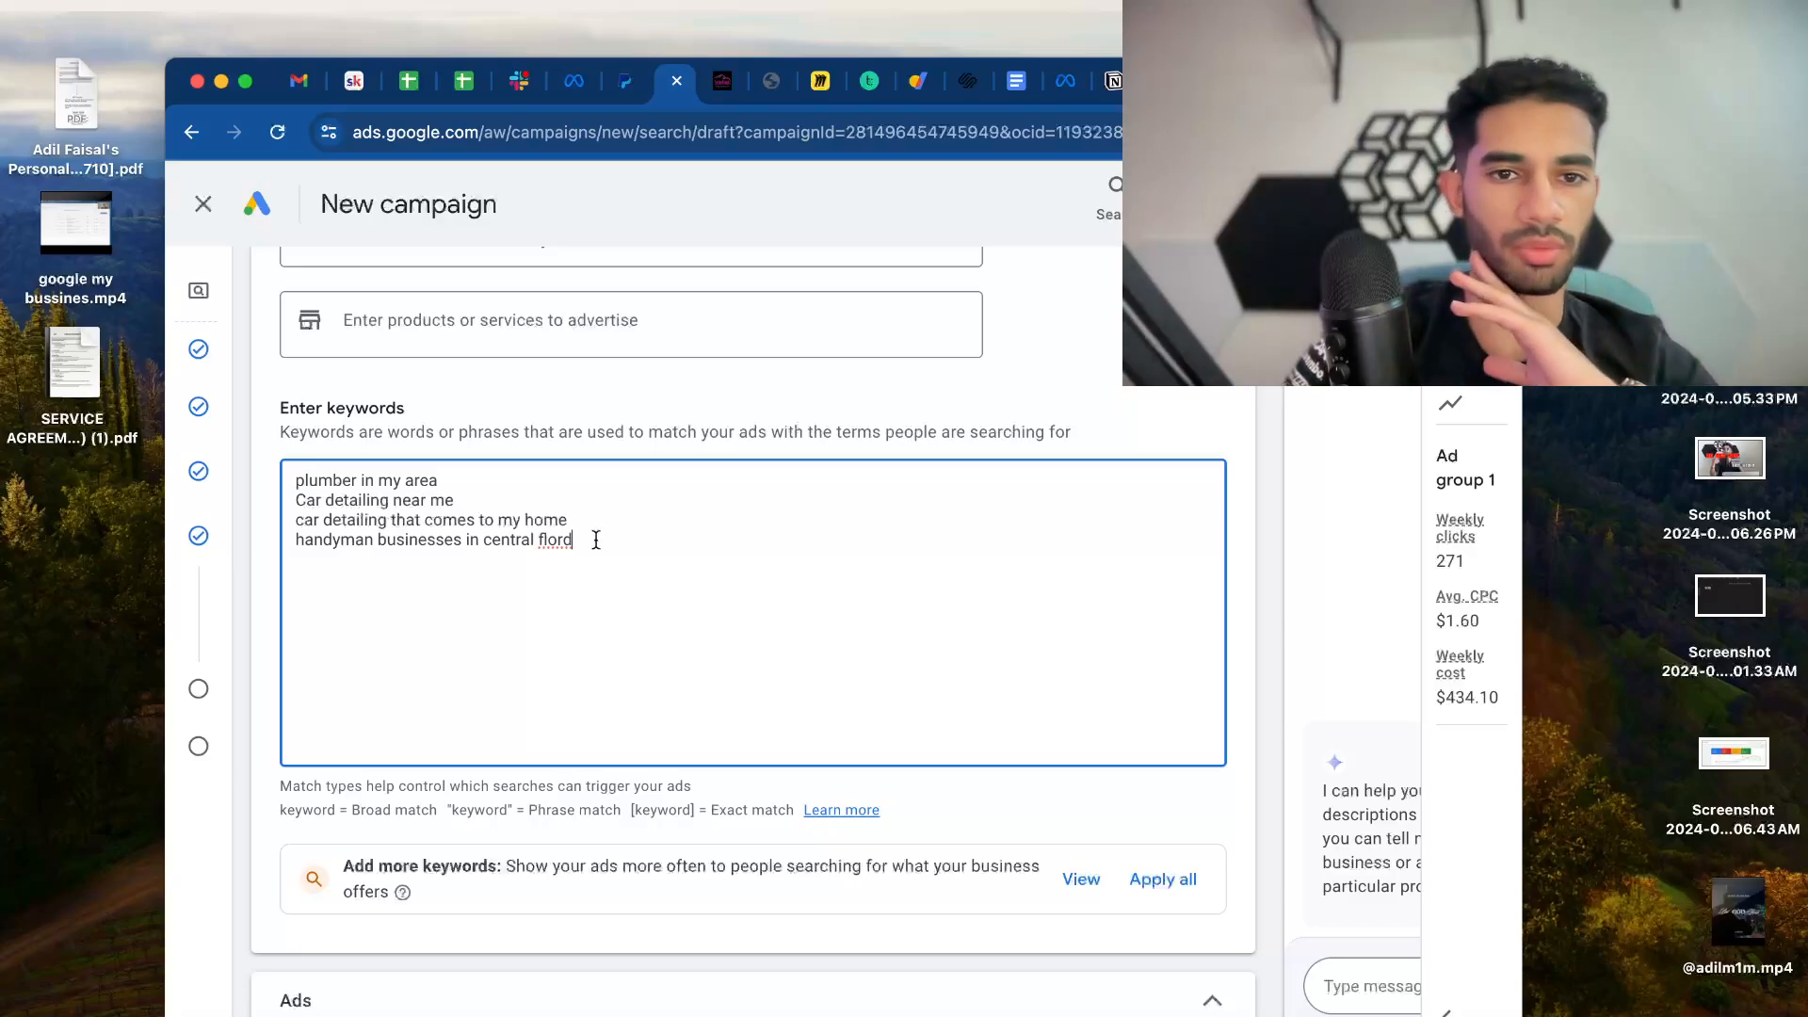
Clear all the example keywords from the ad group's keyword list
left_click_drag(597, 539, 320, 471)
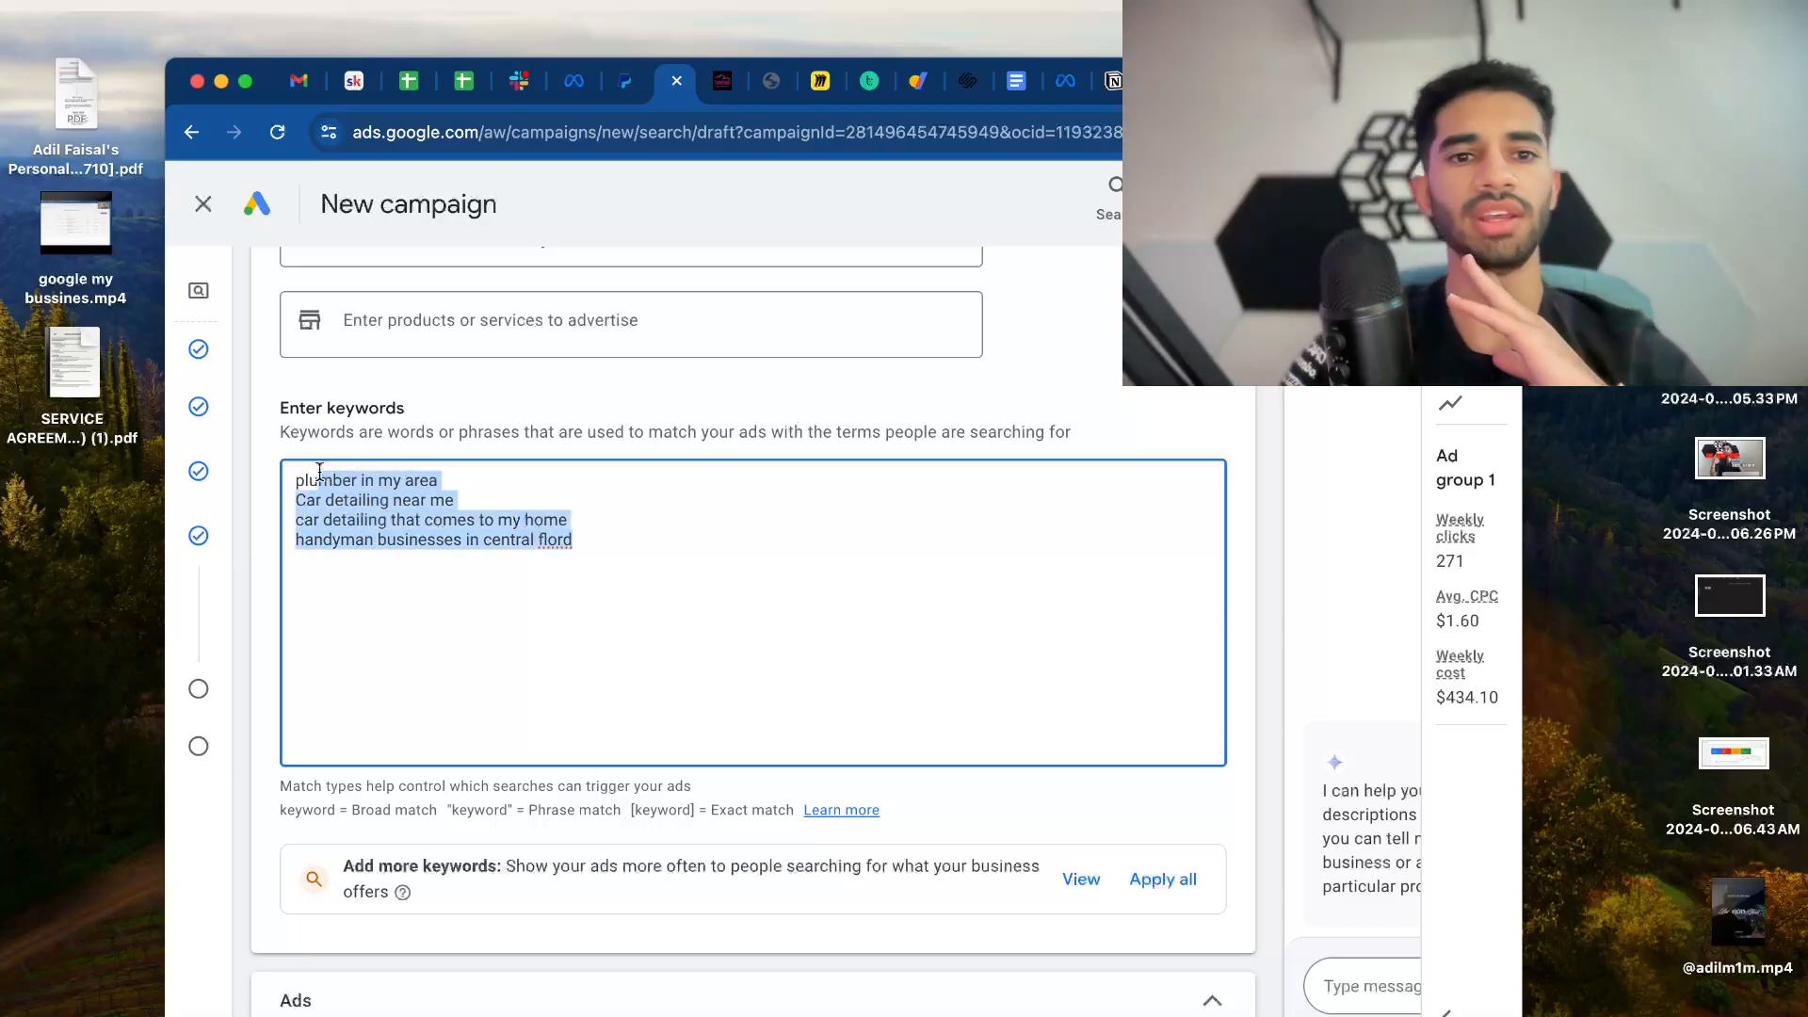
left_click(511, 646)
triple_click(490, 519)
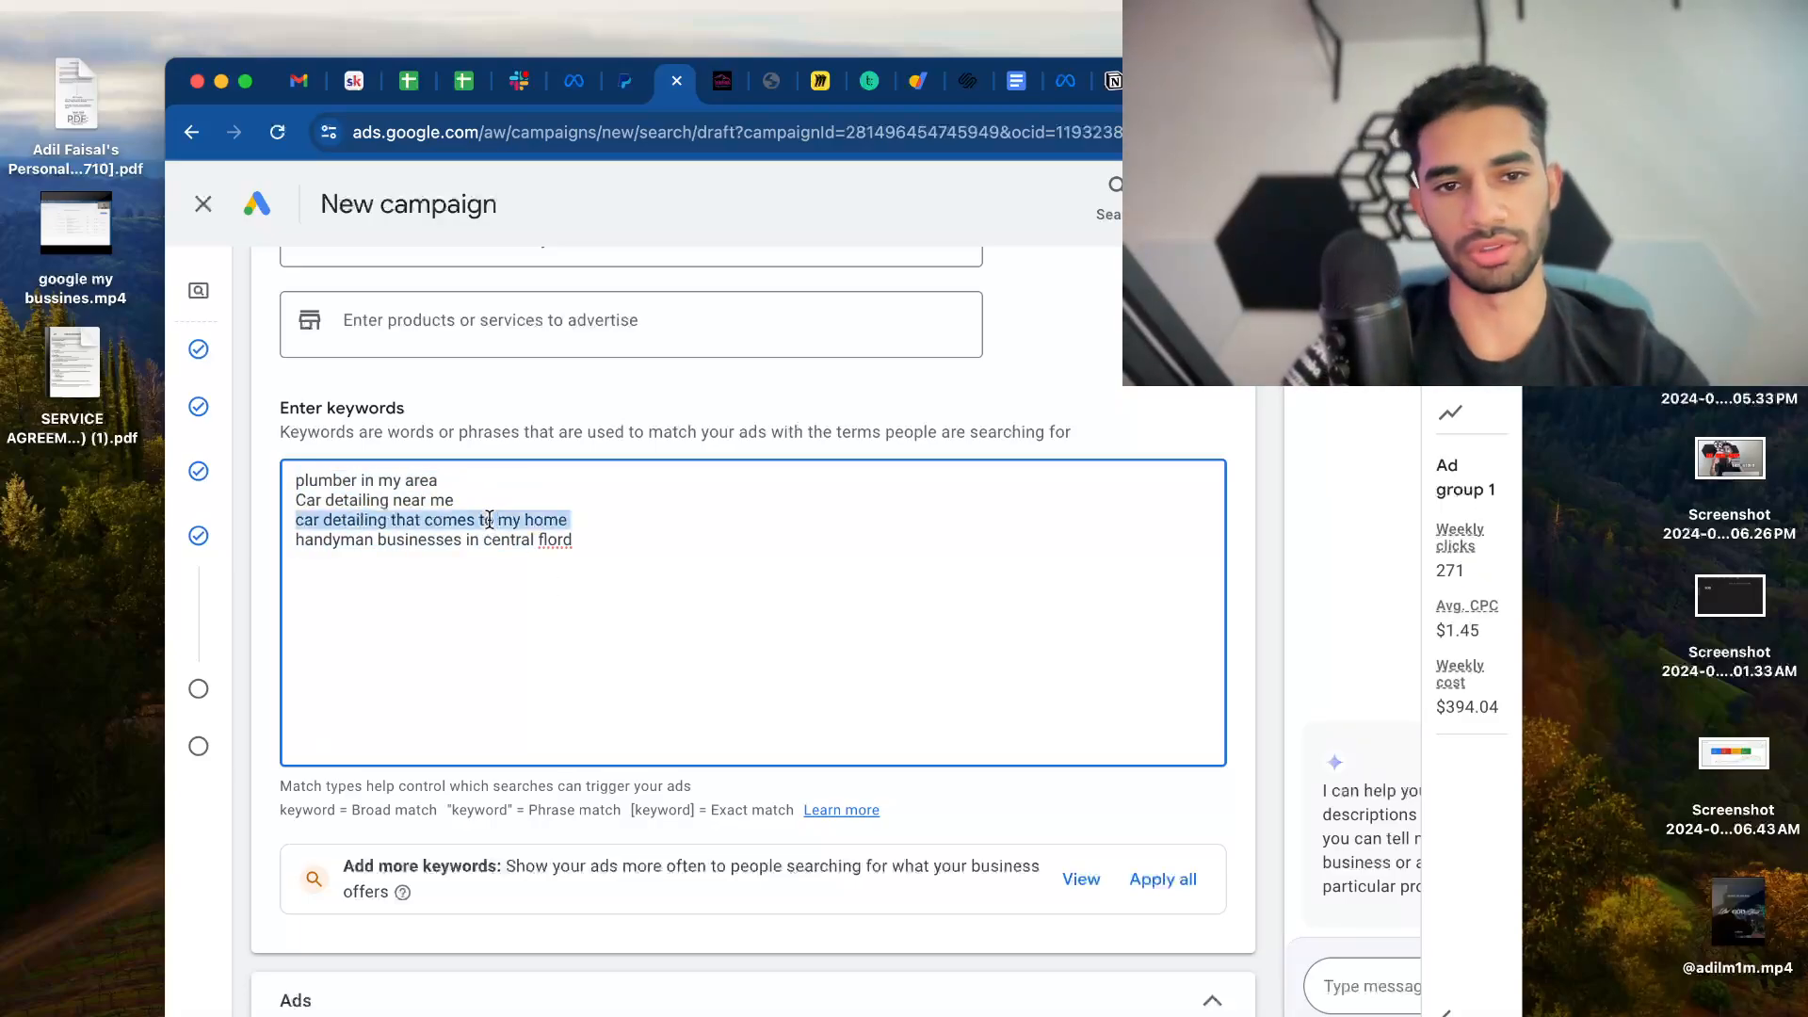
left_click_drag(300, 482, 597, 549)
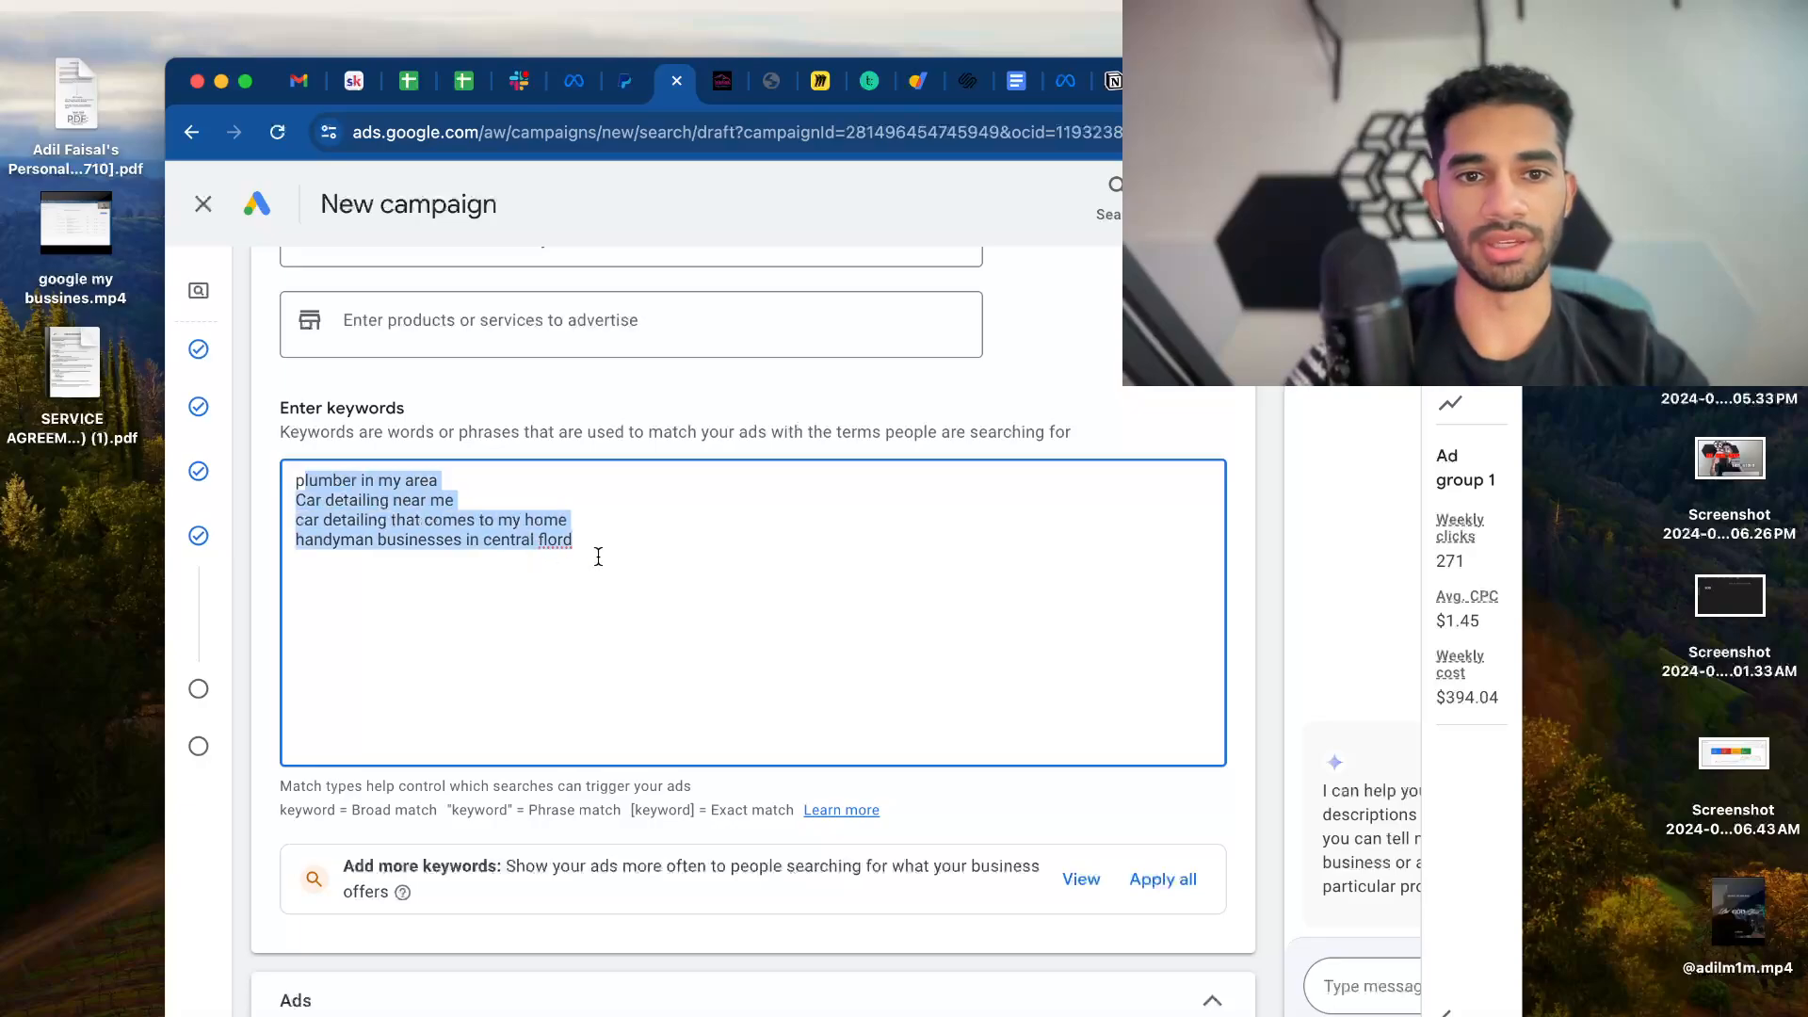
key("BackSpace")
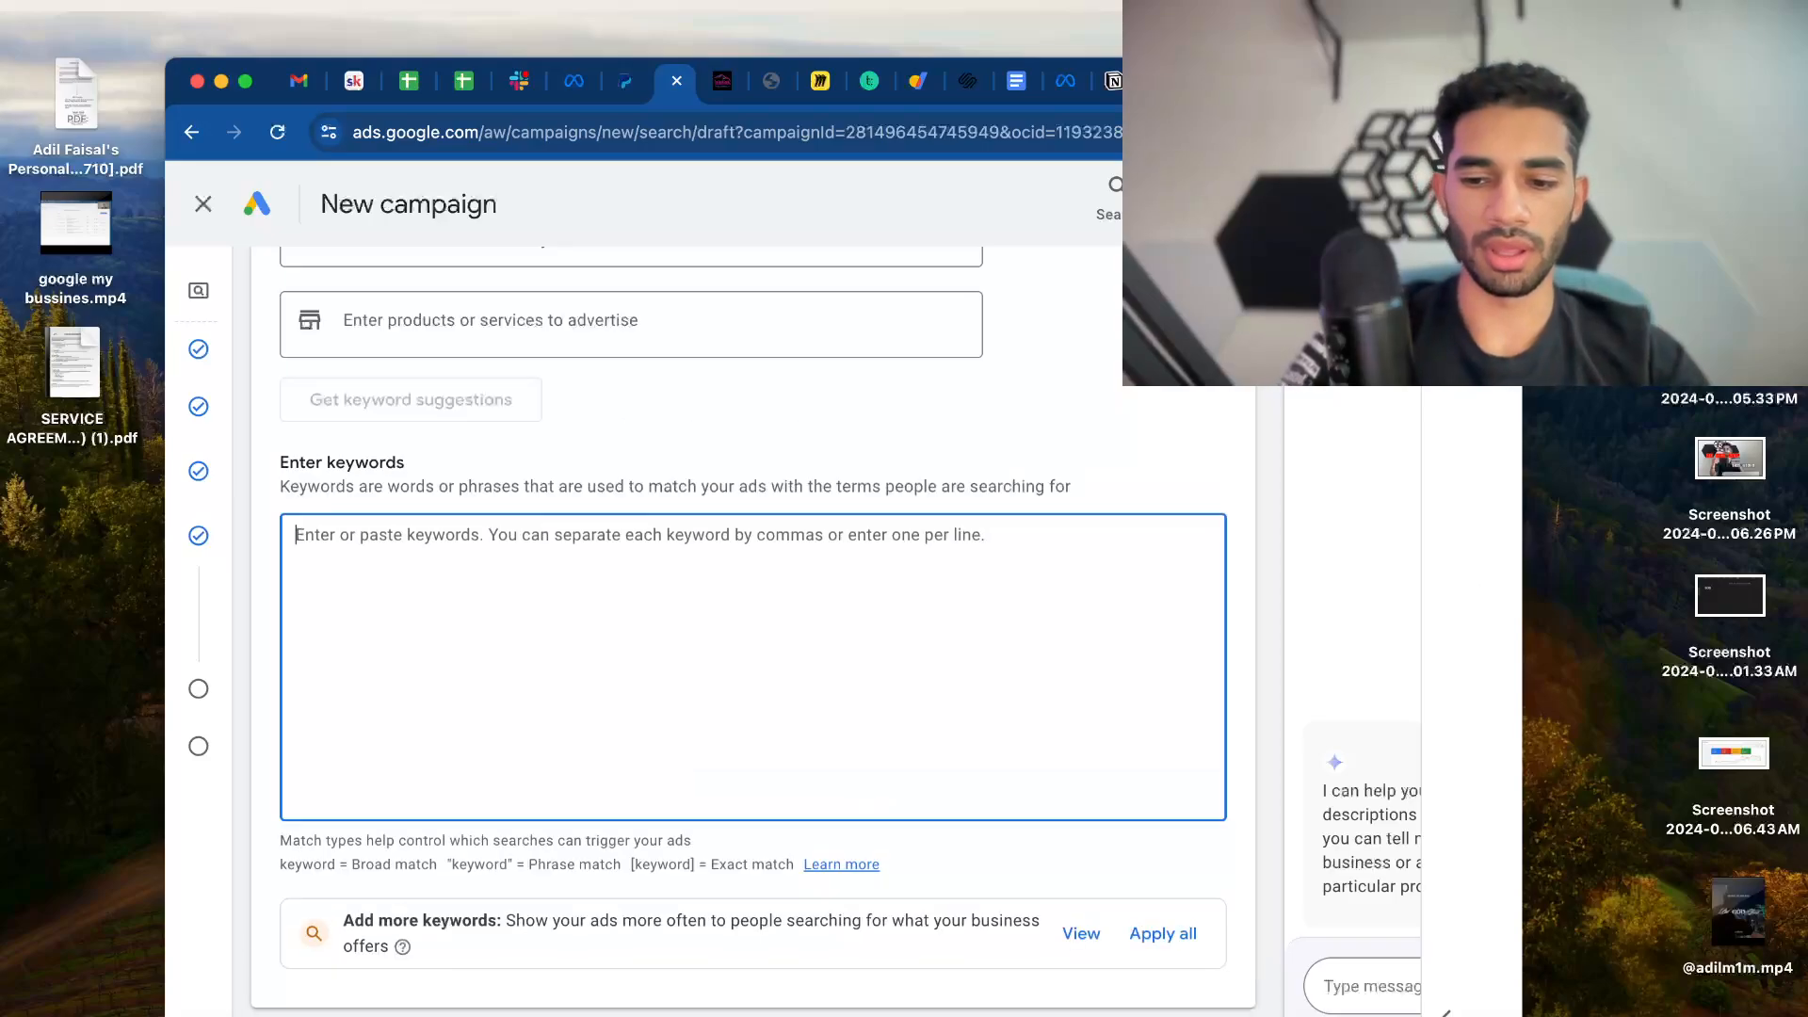
Enter "car detailer near me" as an exact match keyword by enclosing it in square brackets
type("[")
key("BackSpace")
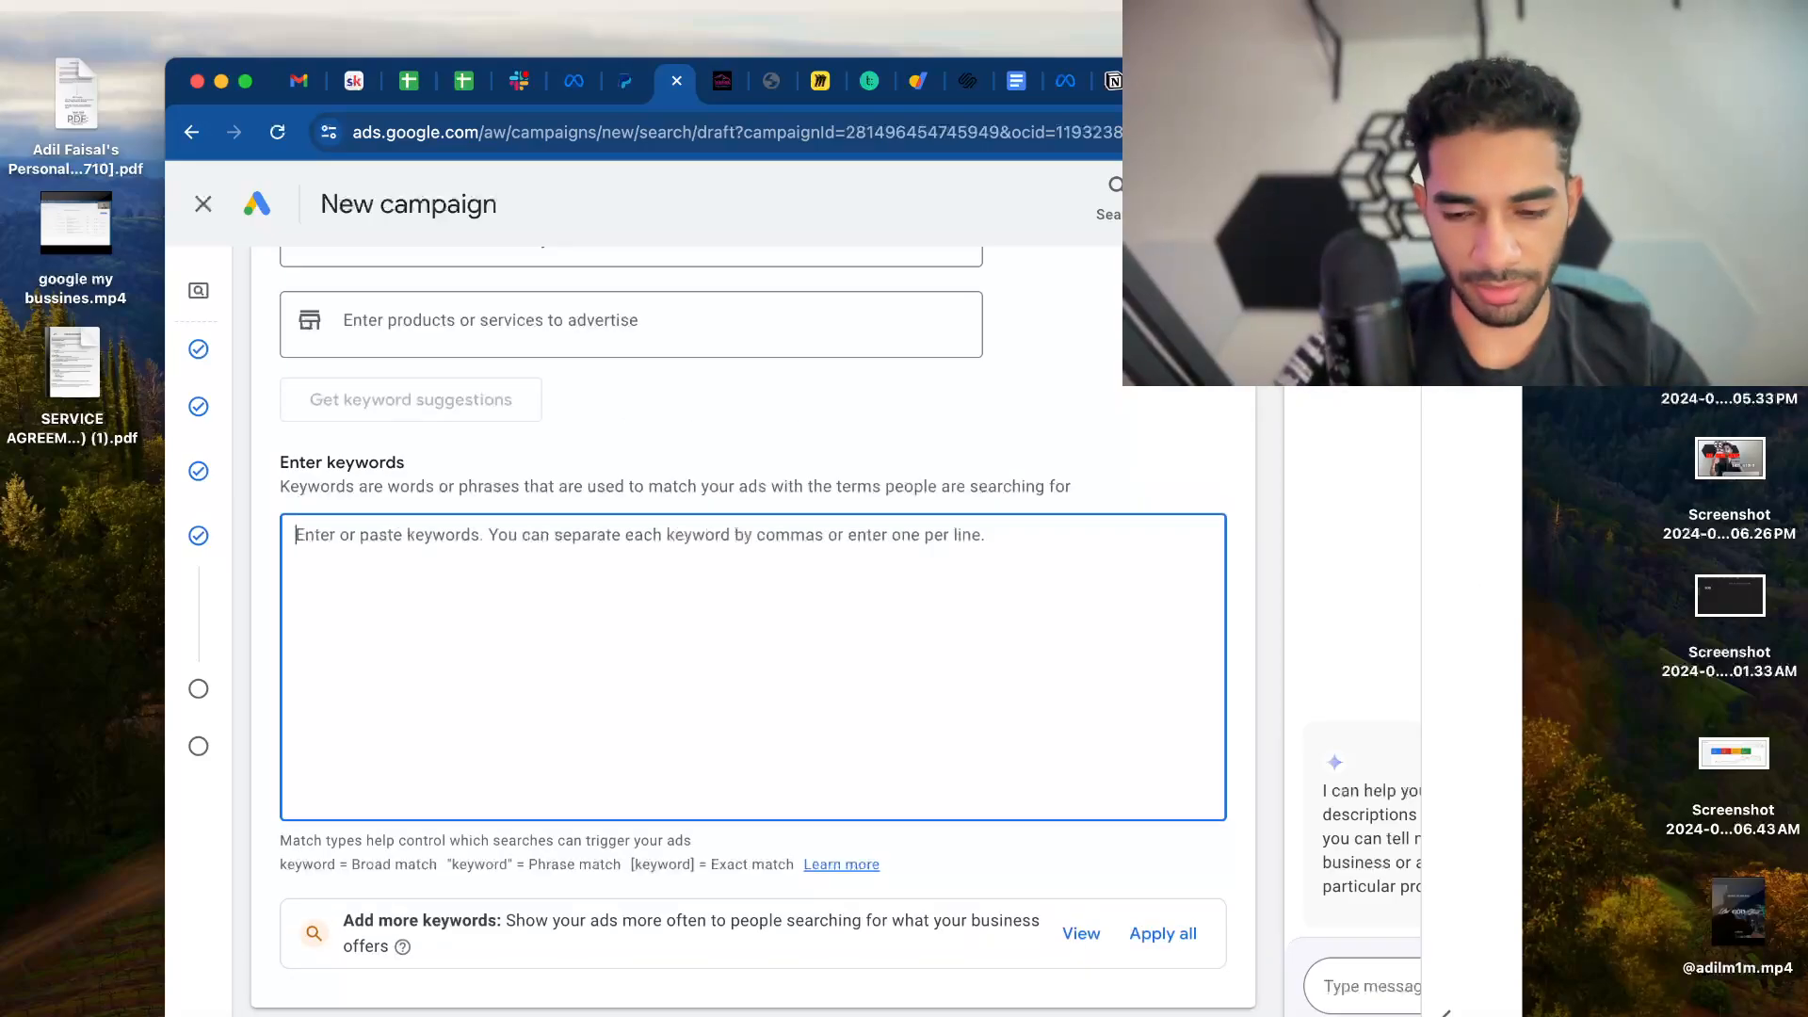
type("car det")
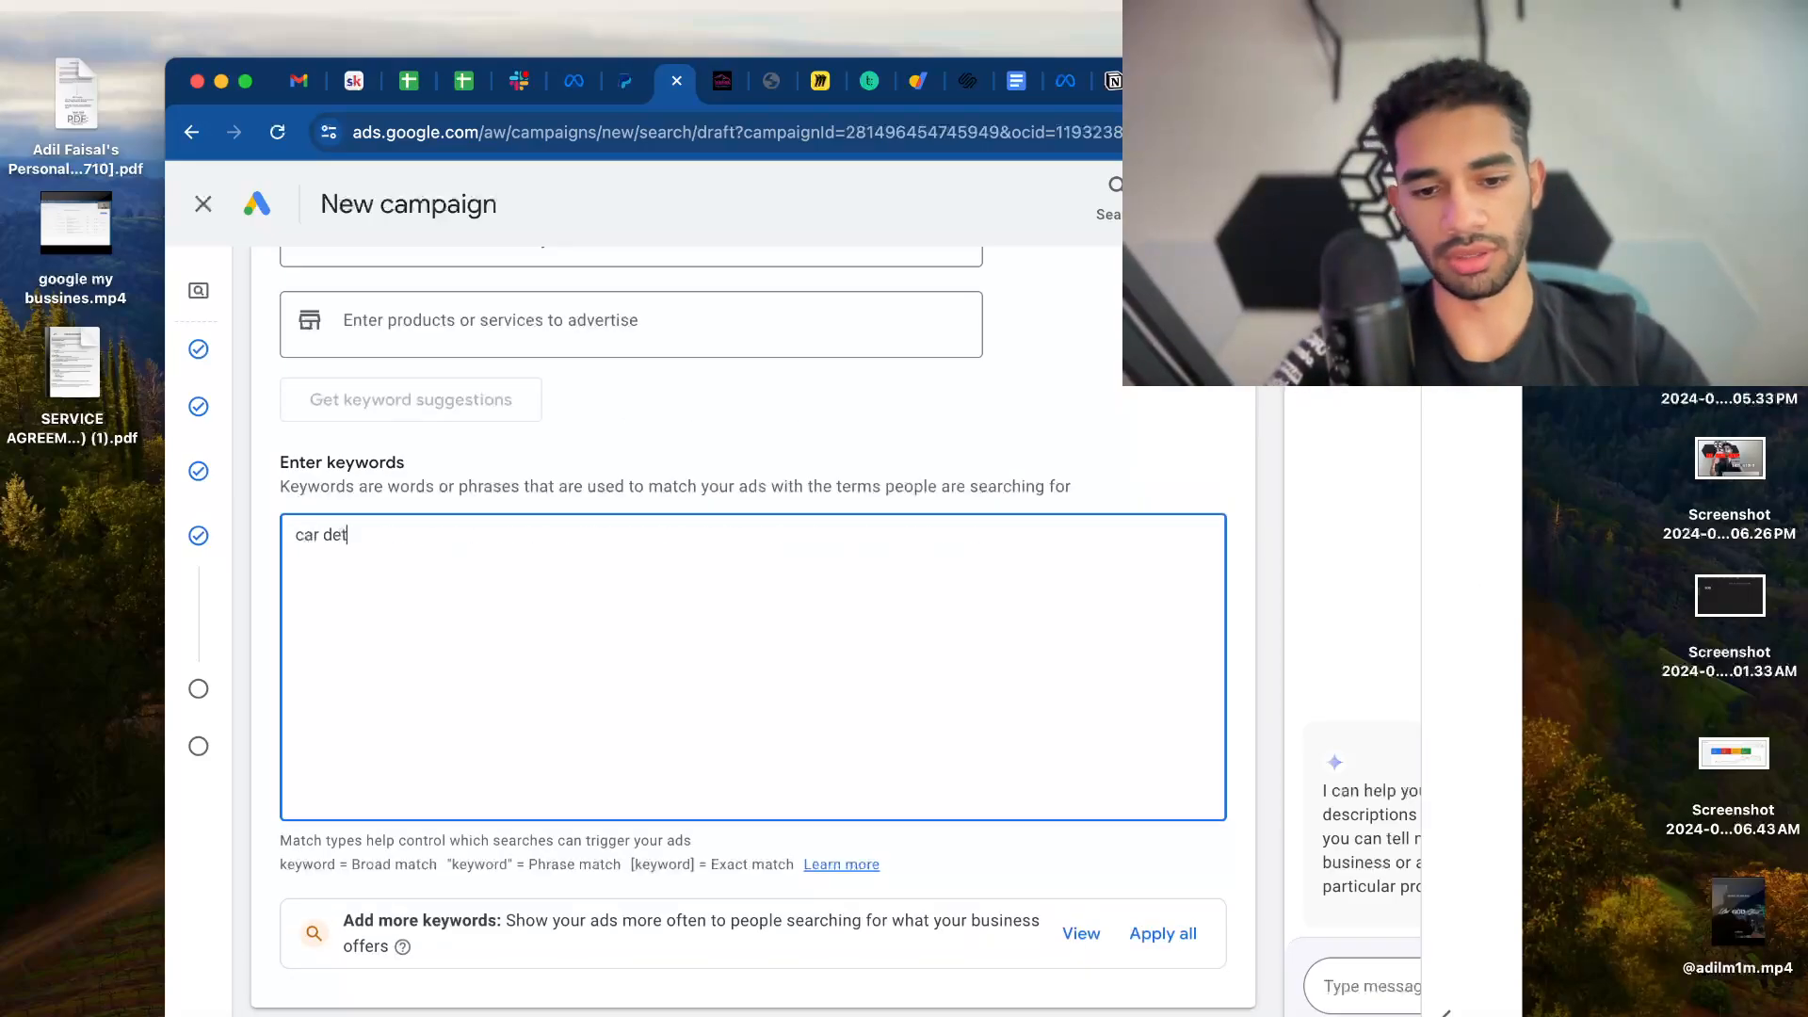
type("ailer near ")
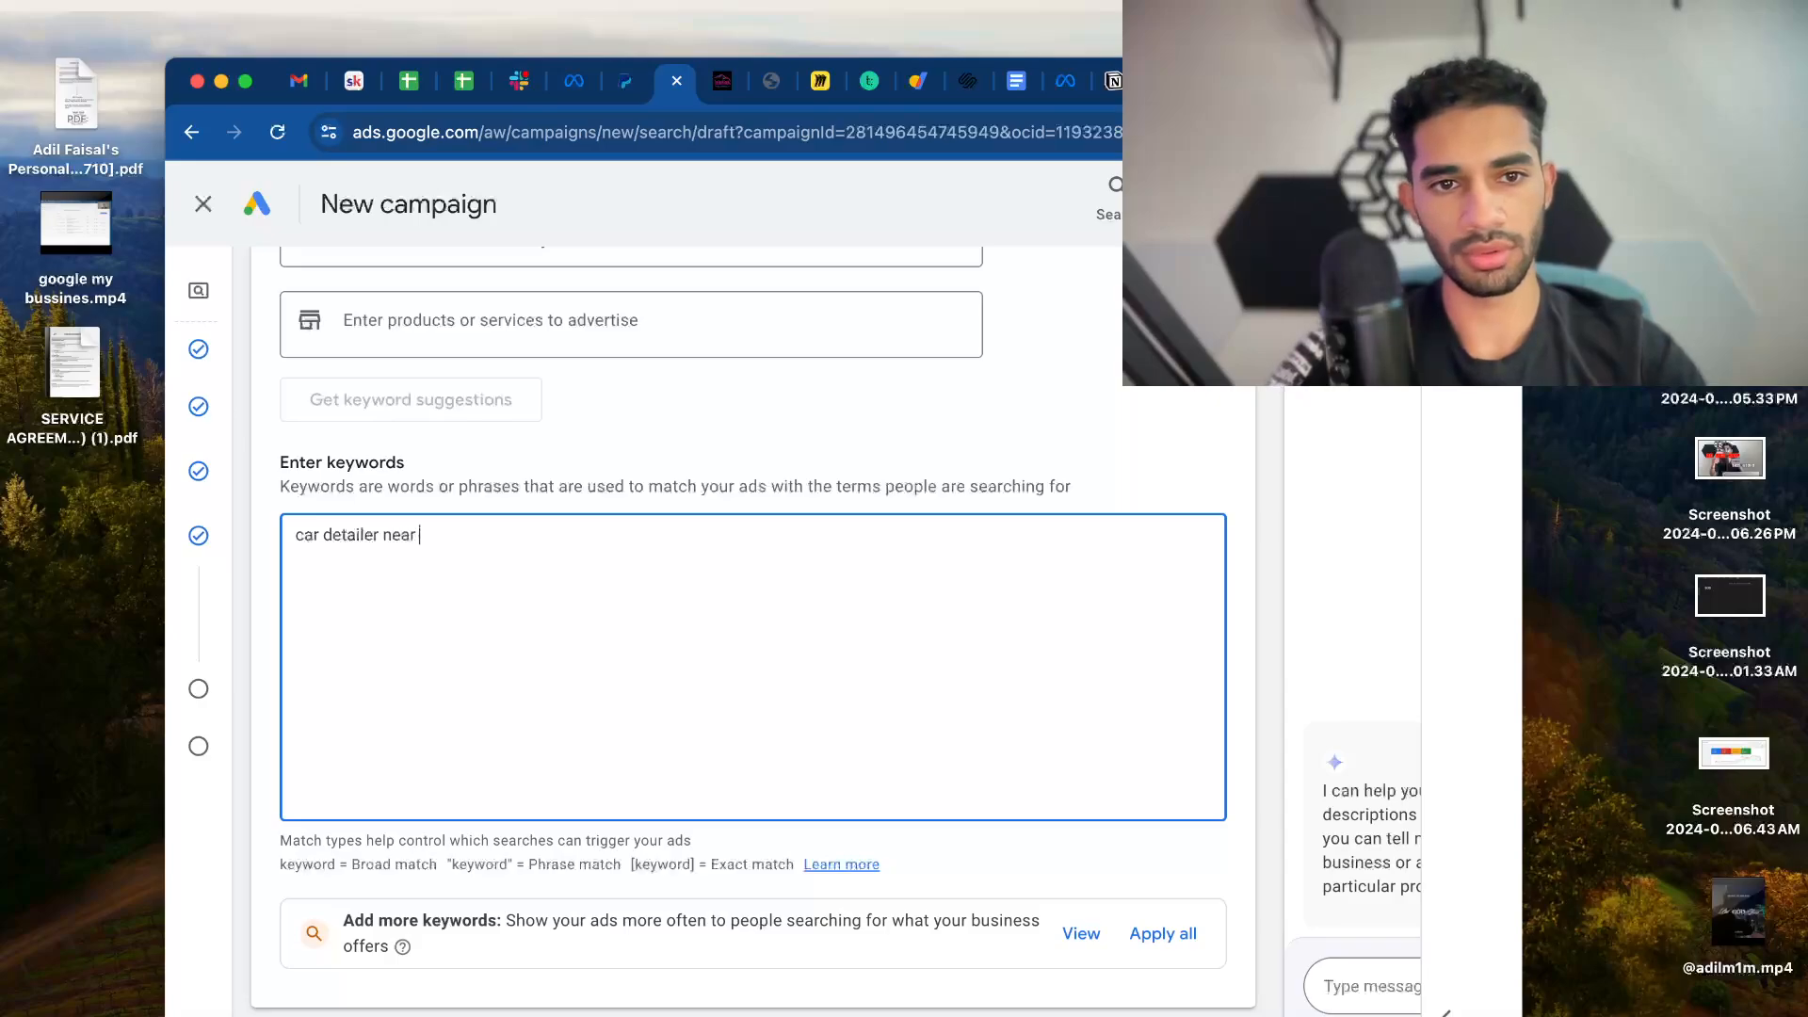
type("me[")
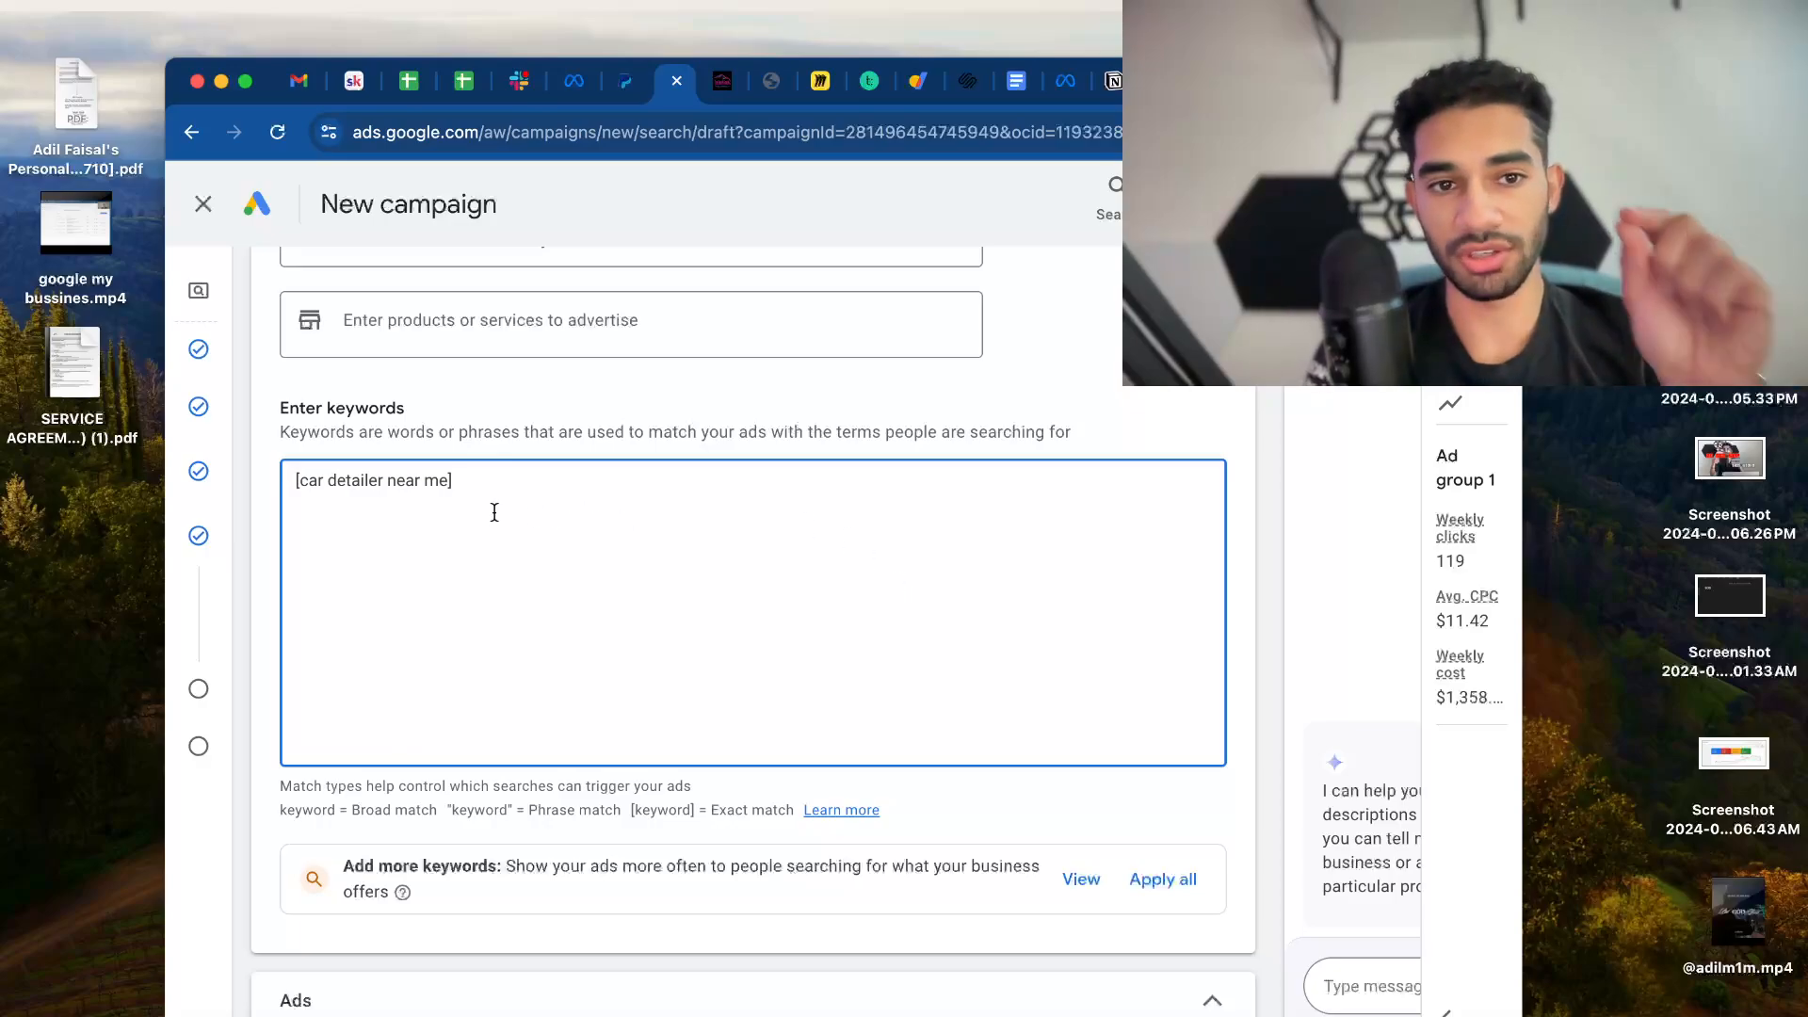
left_click(296, 482)
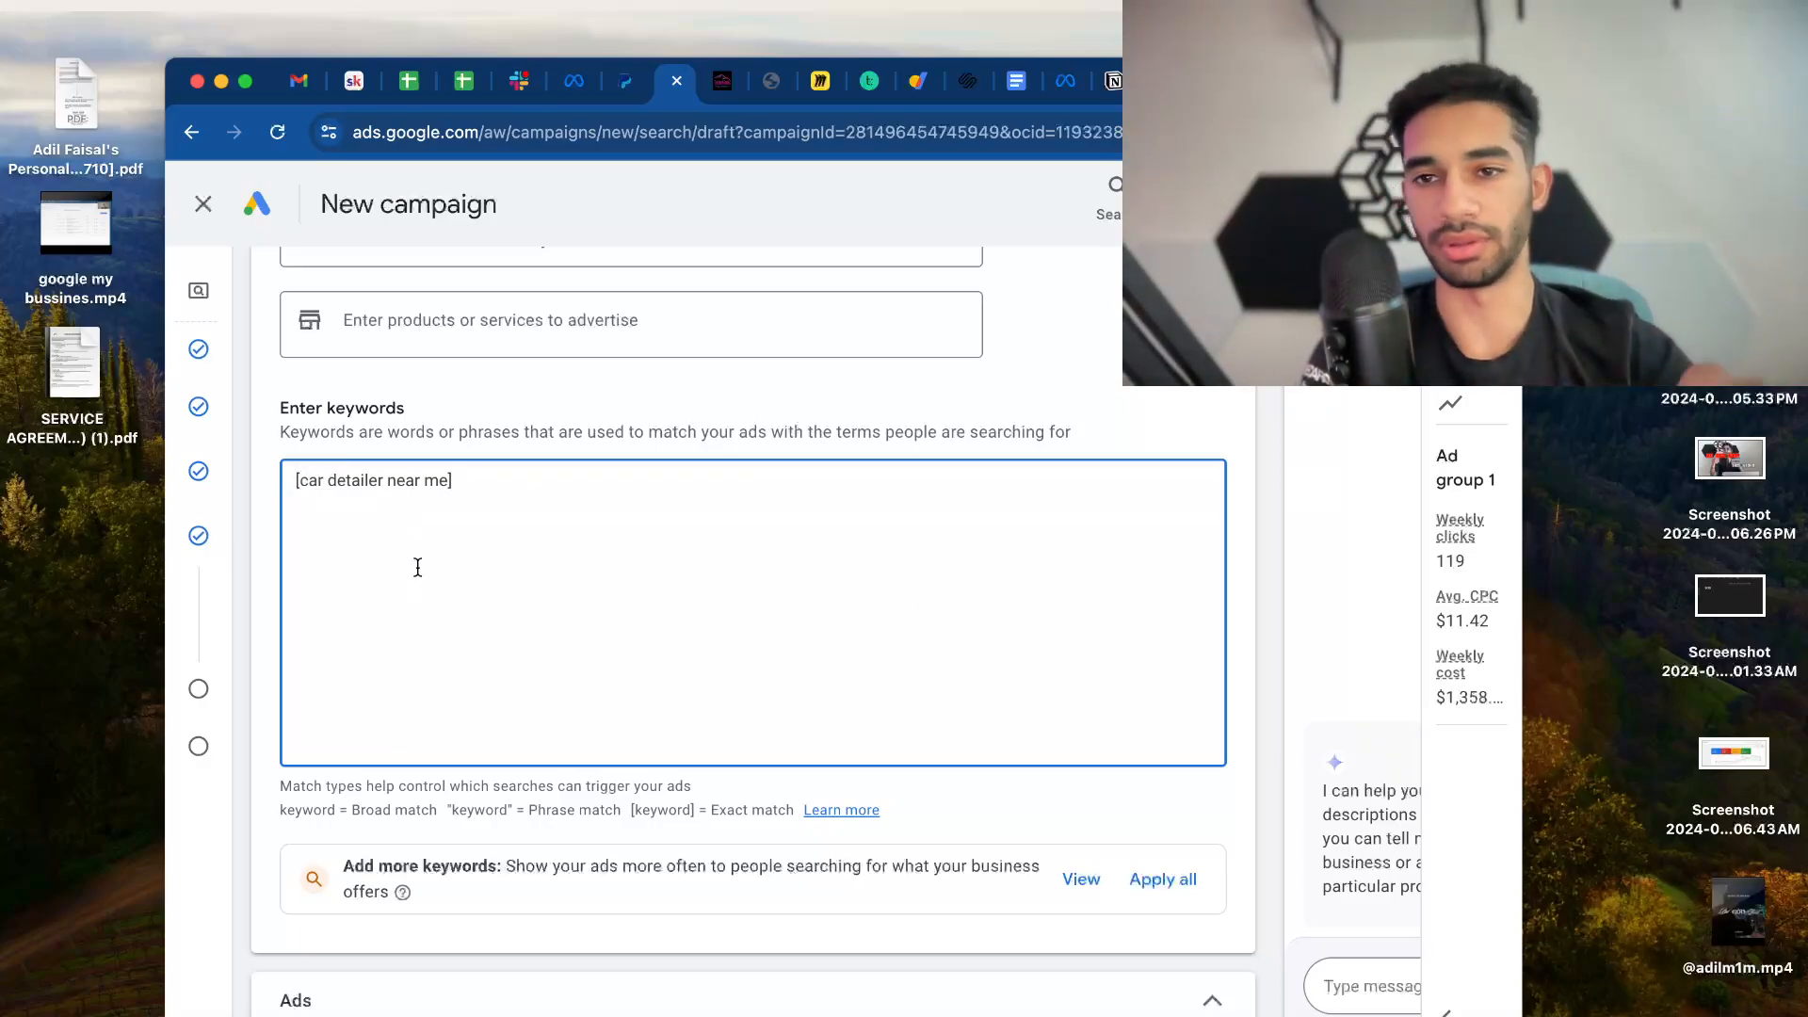
Remove the exact match car detailer keyword from the keyword list
left_click_drag(455, 481, 291, 481)
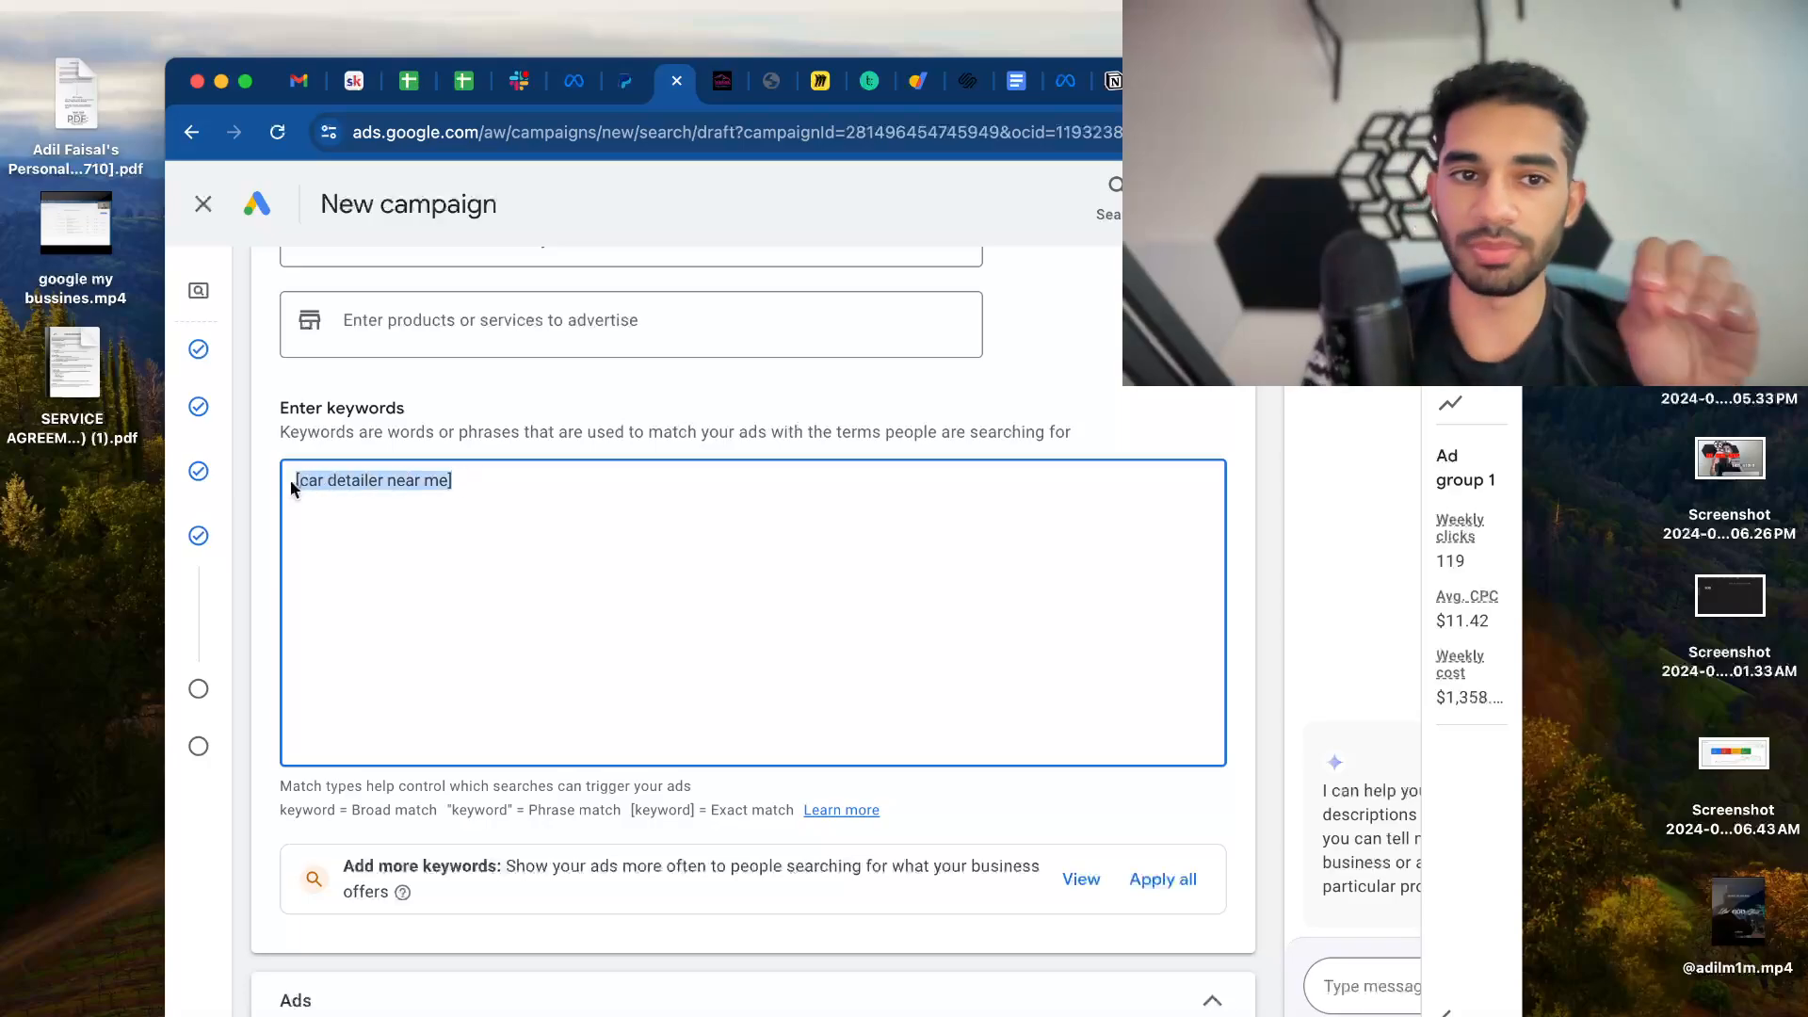
left_click(477, 565)
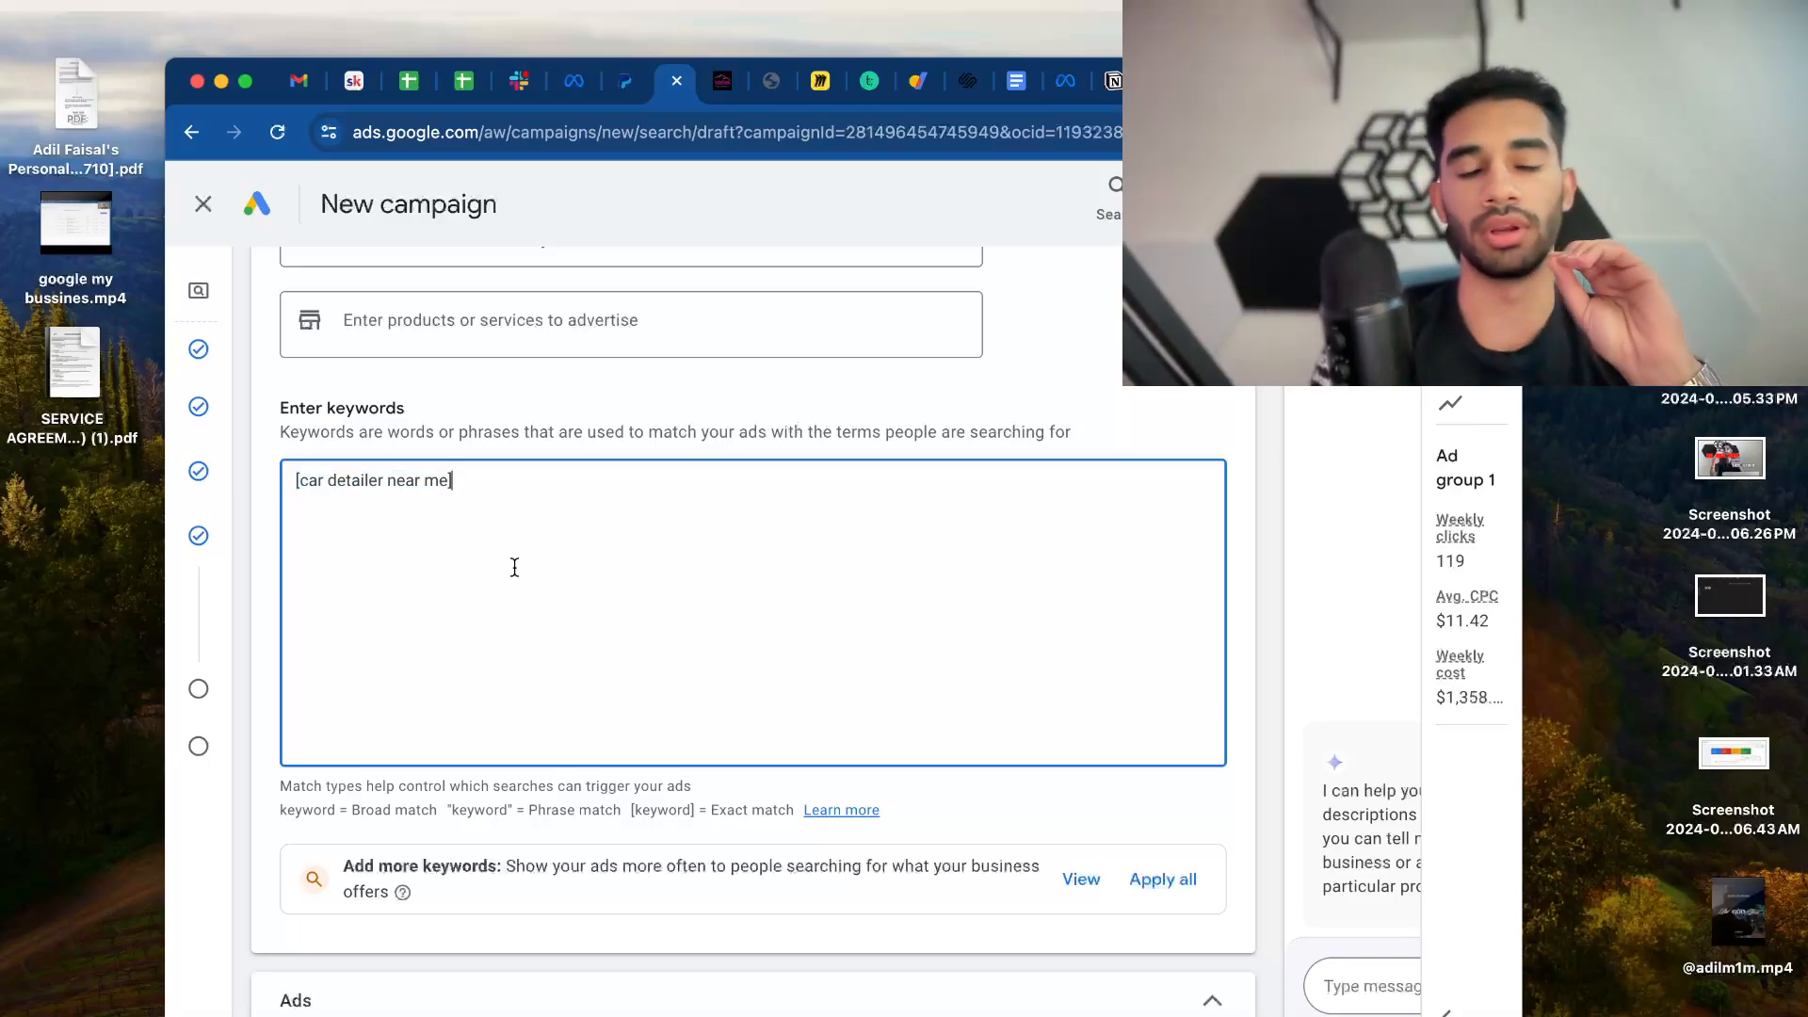
triple_click(379, 497)
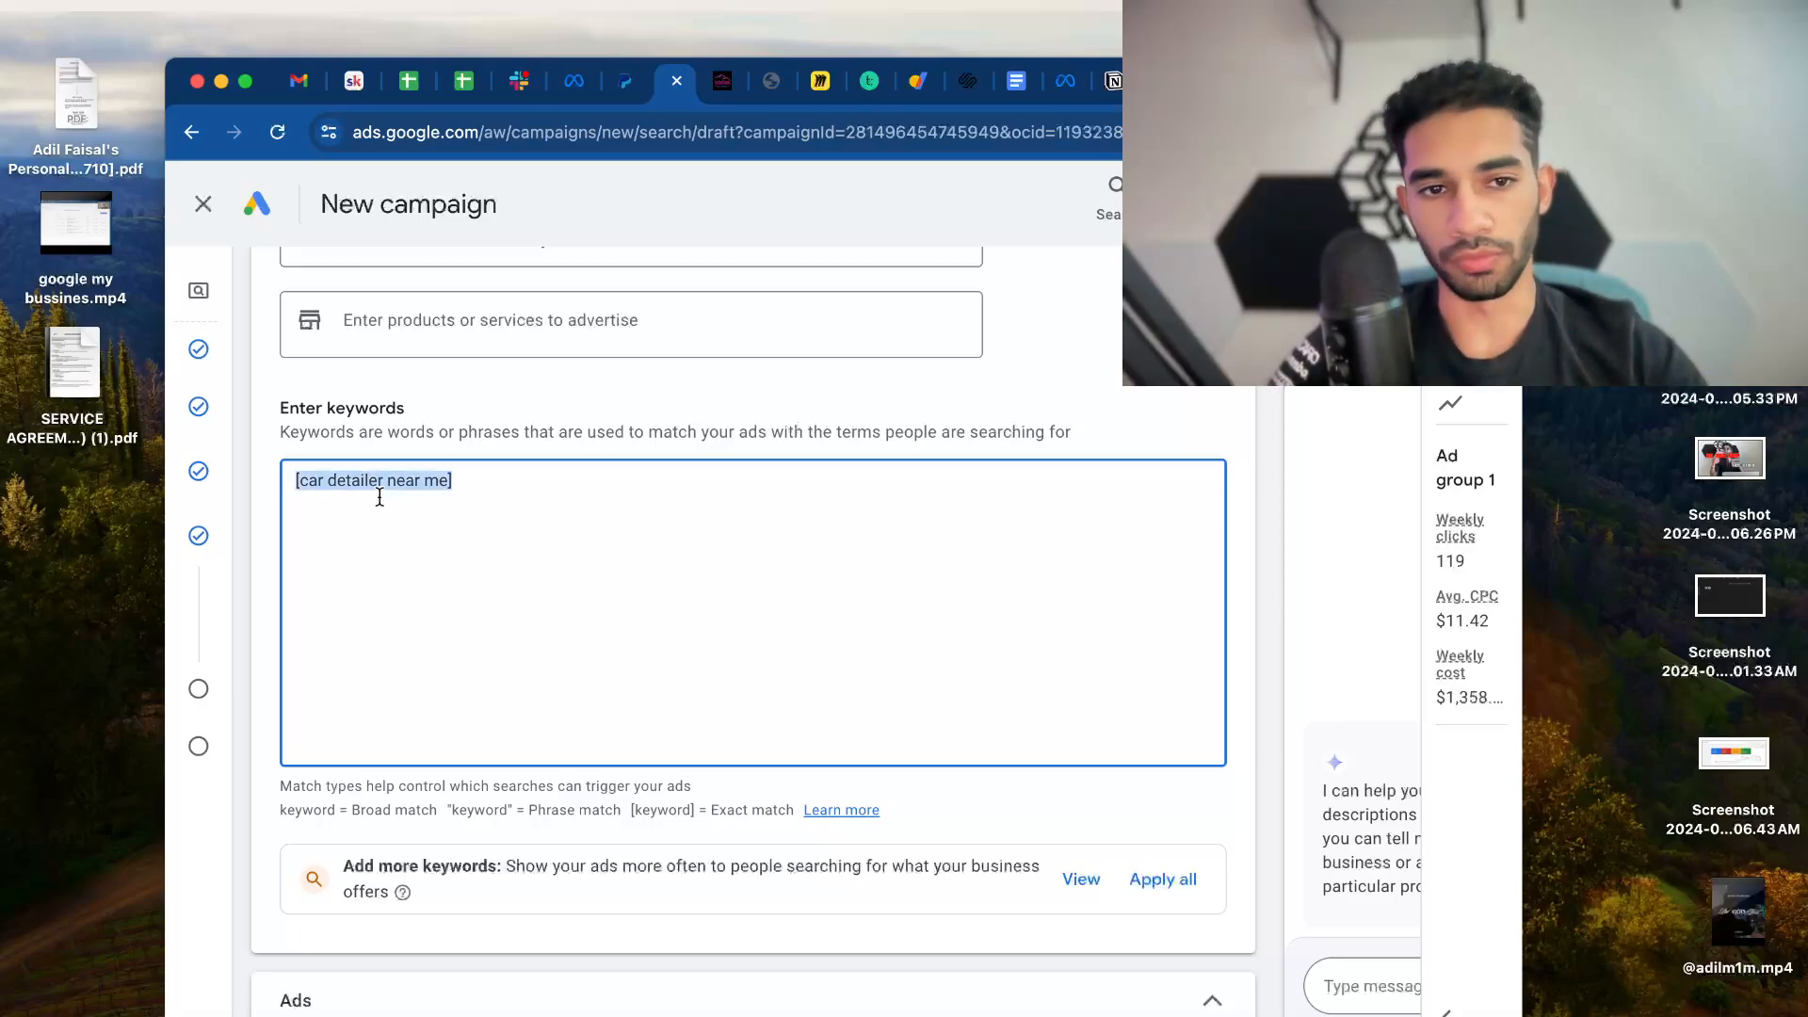
left_click(381, 491)
triple_click(380, 491)
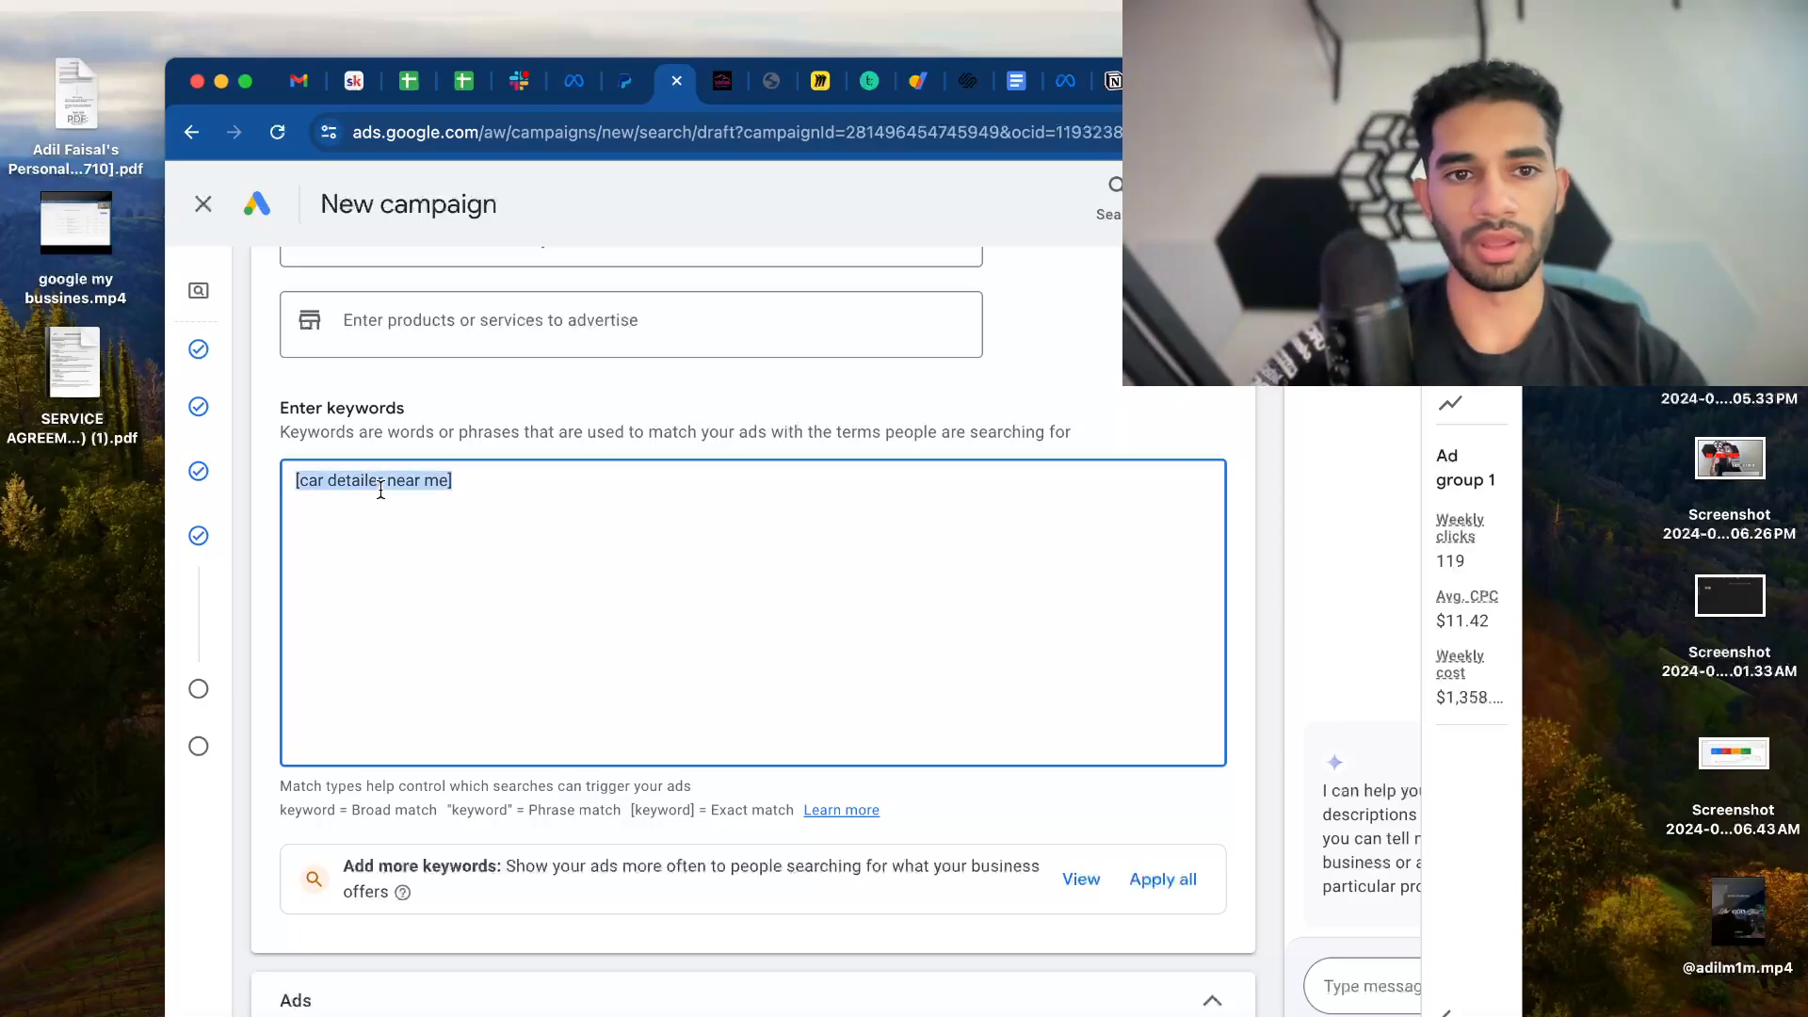
key("BackSpace")
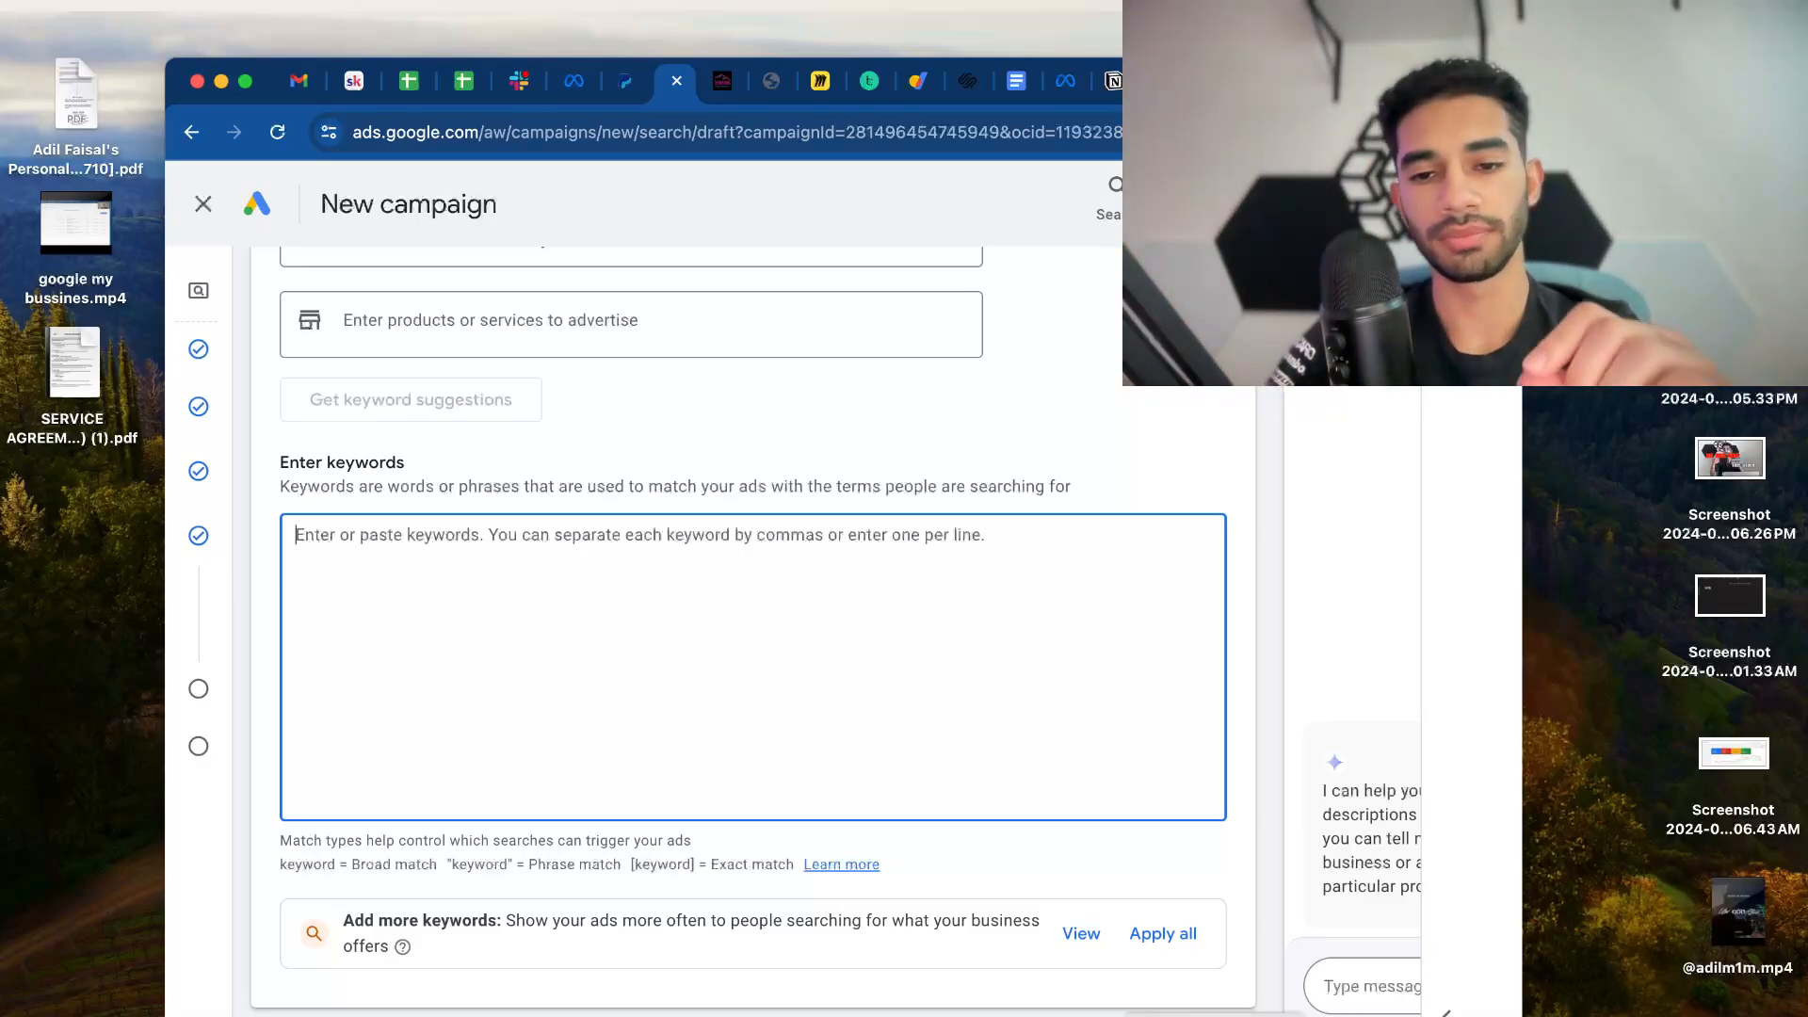
Look over the keyword suggestions, the keyword list and the beginning of the Ads section
left_click(1160, 861)
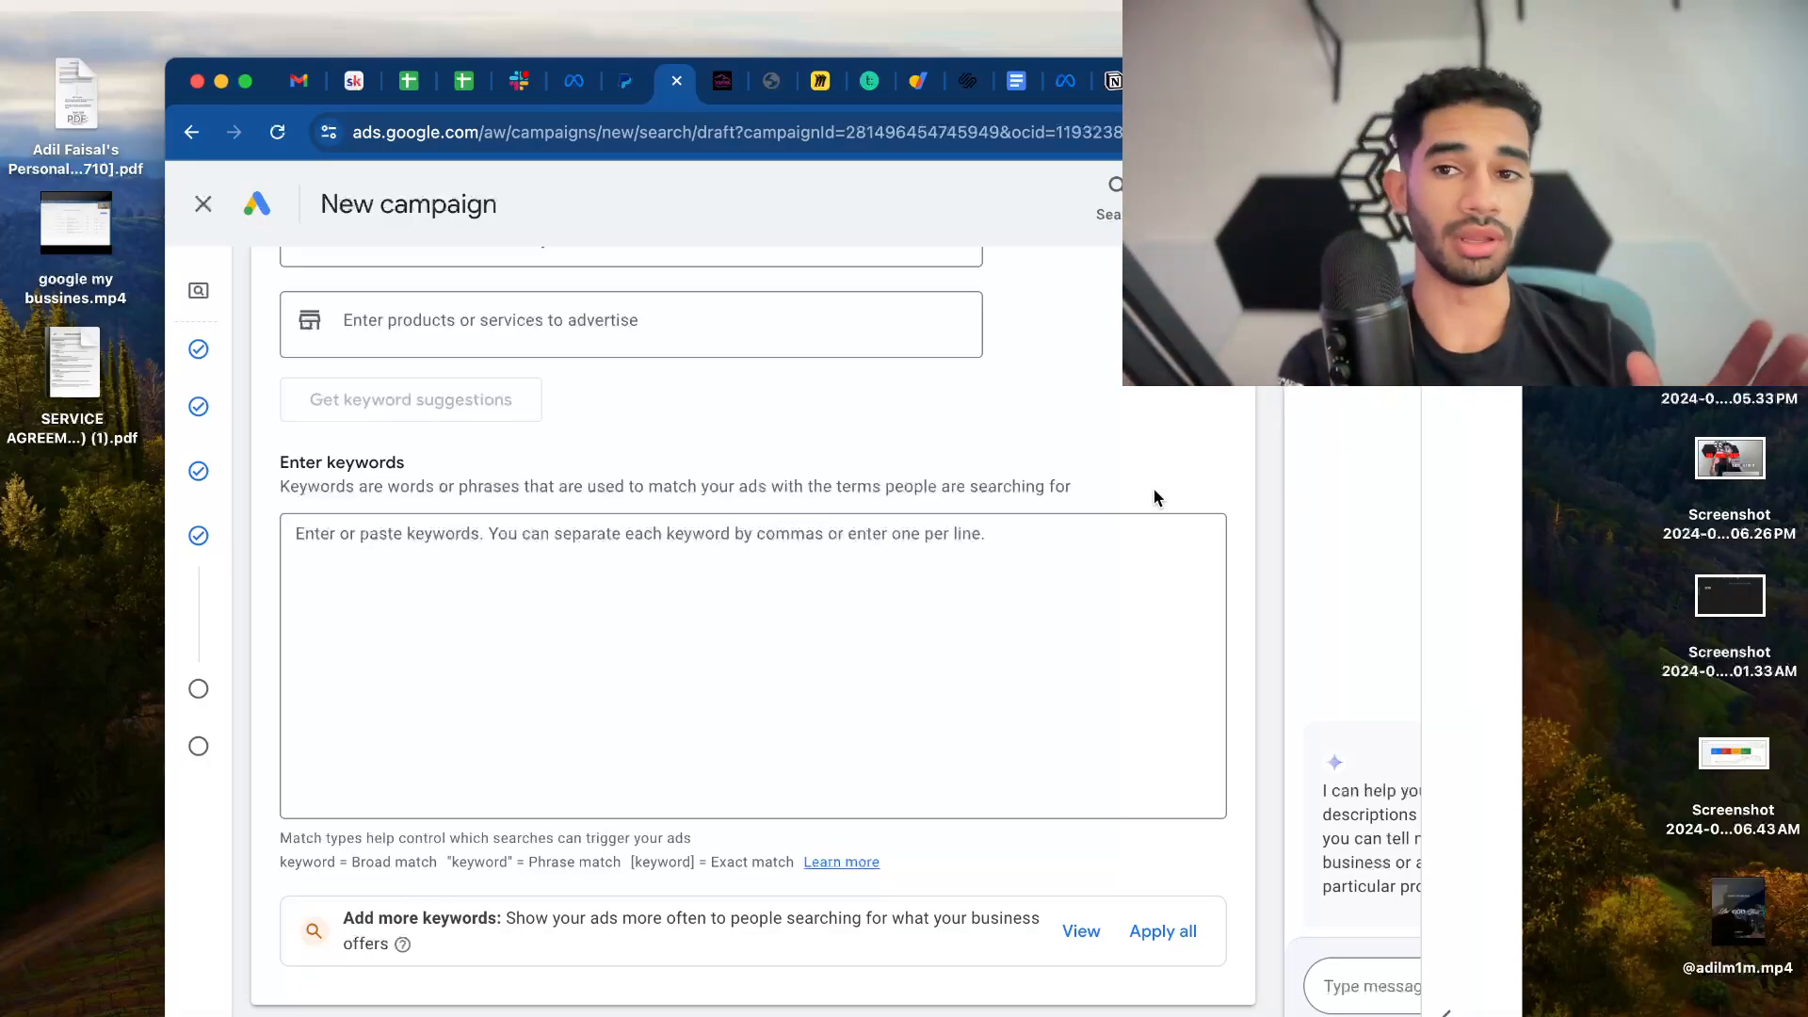
scroll(1151, 663, "down", 5)
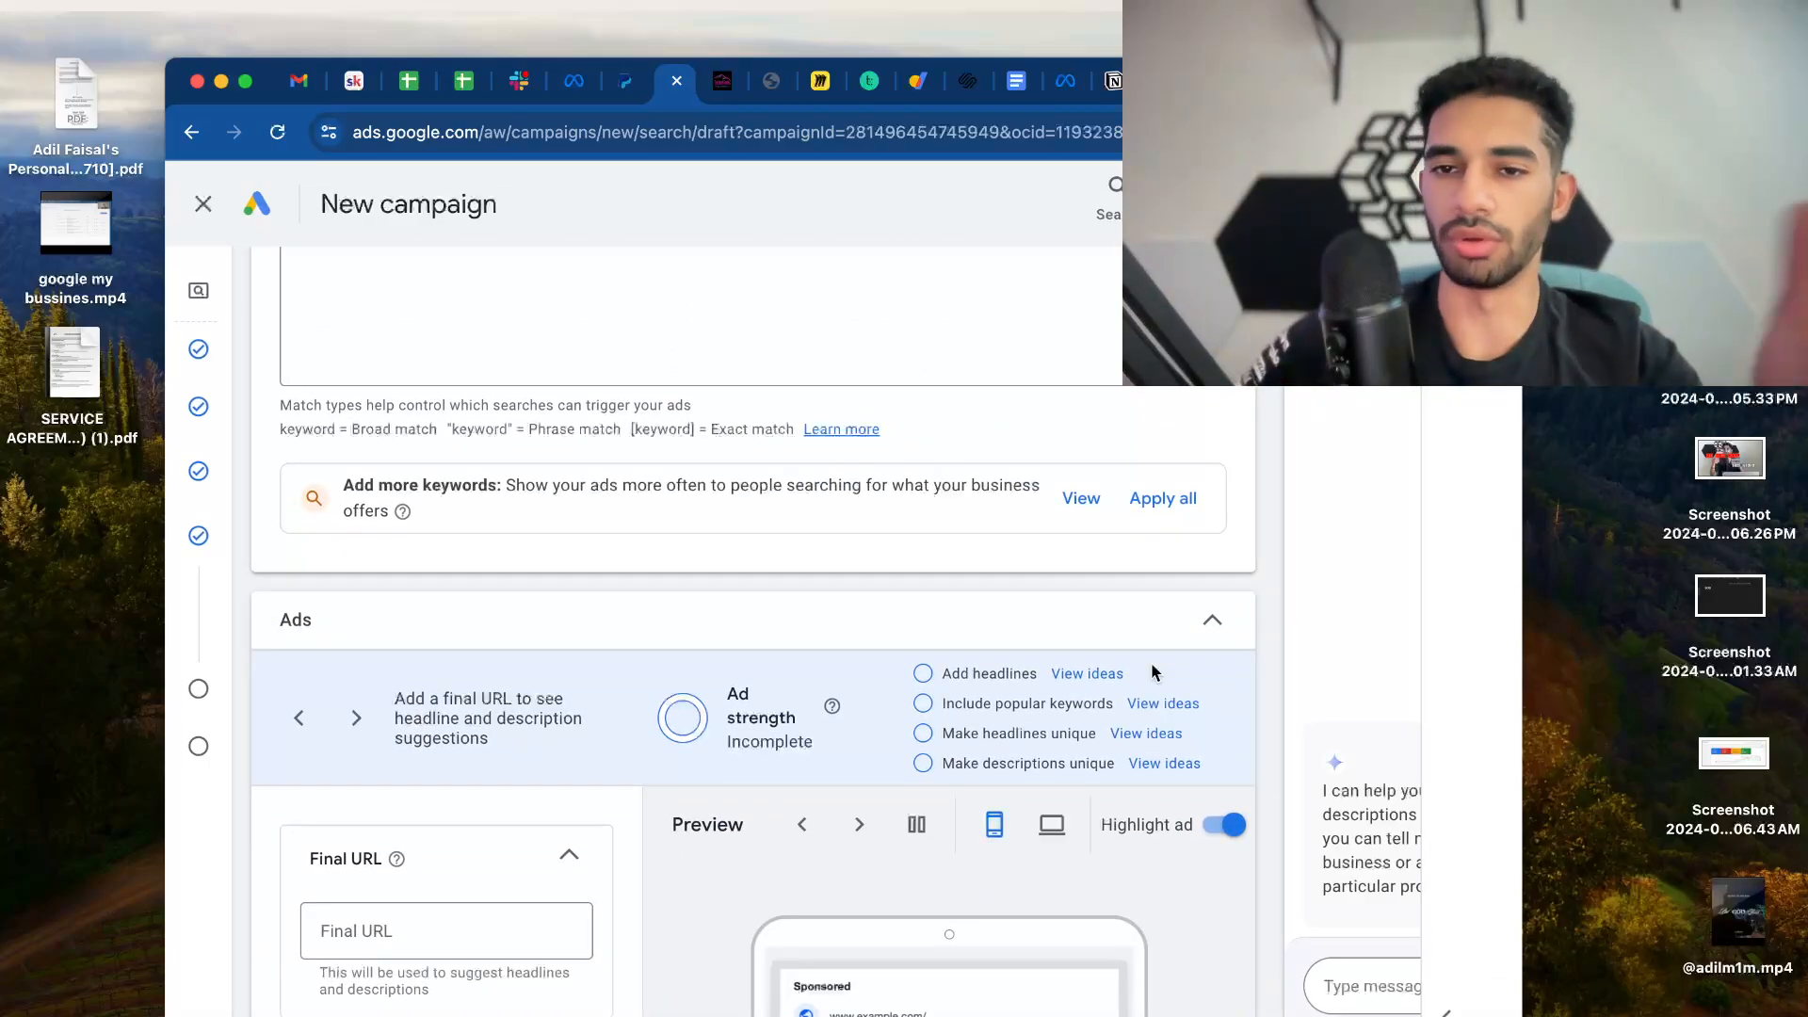
left_click(1133, 1016)
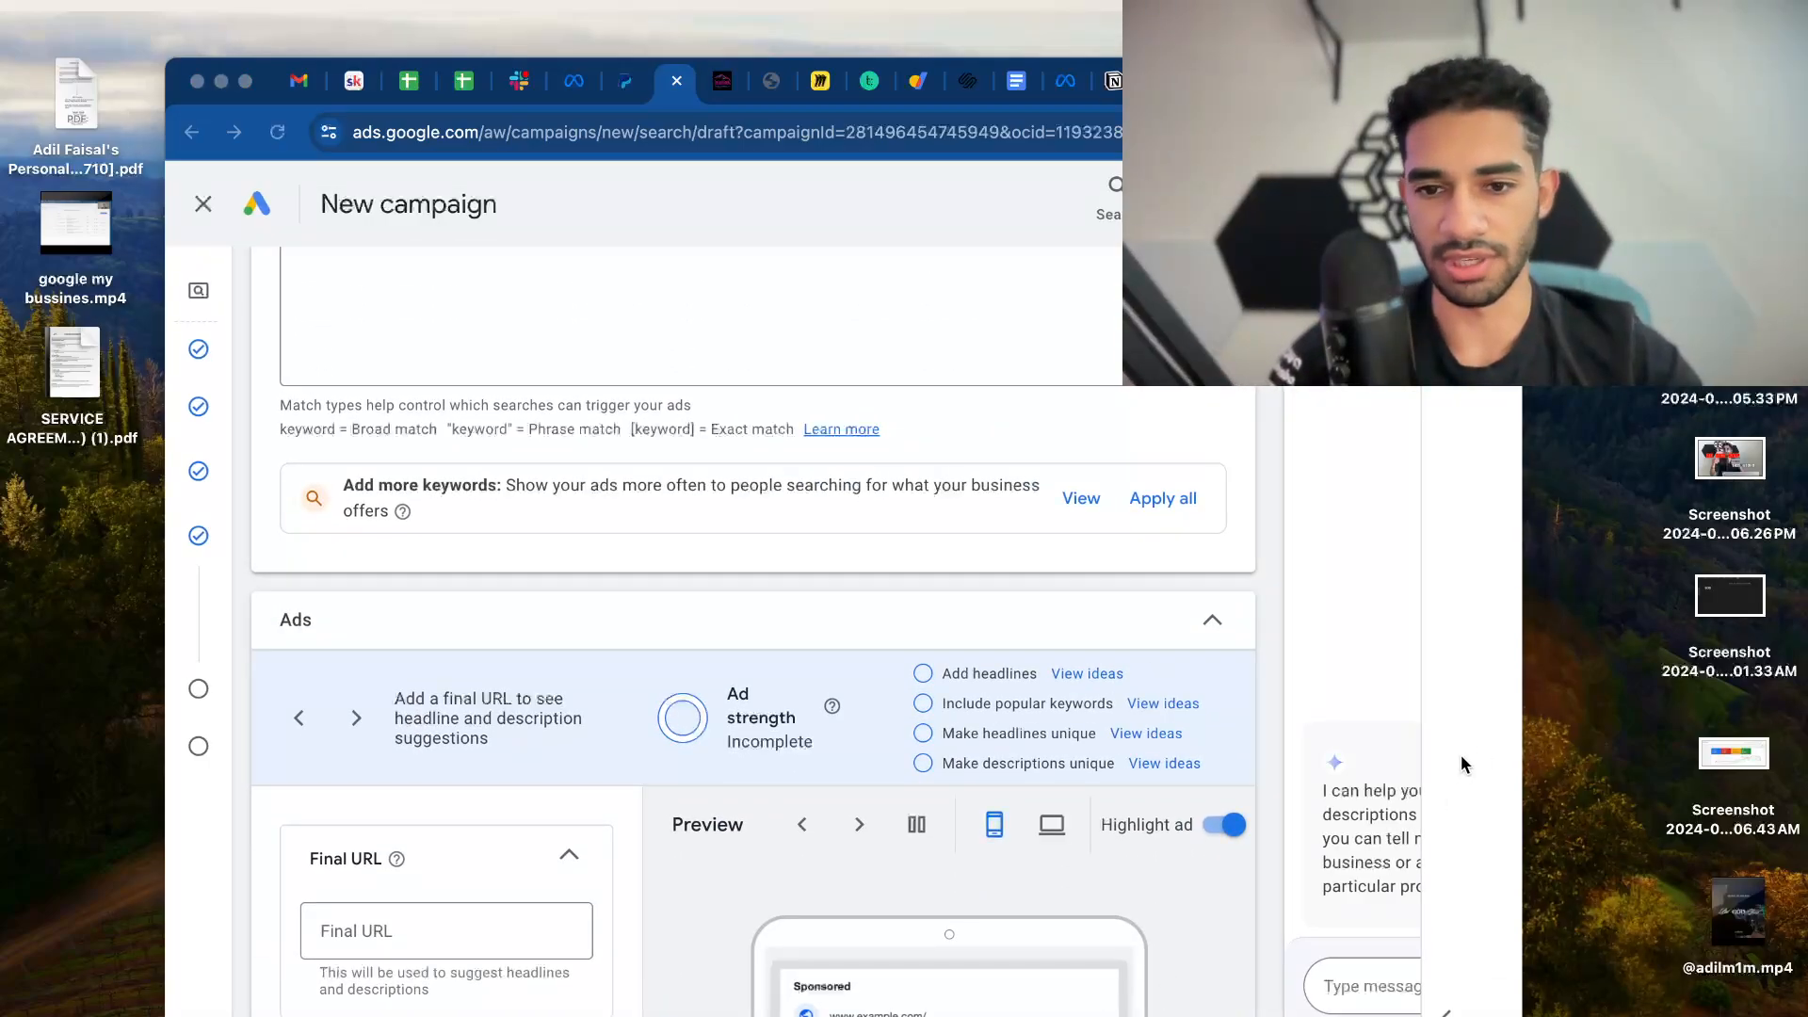
scroll(1130, 678, "up", 5)
left_click(343, 516)
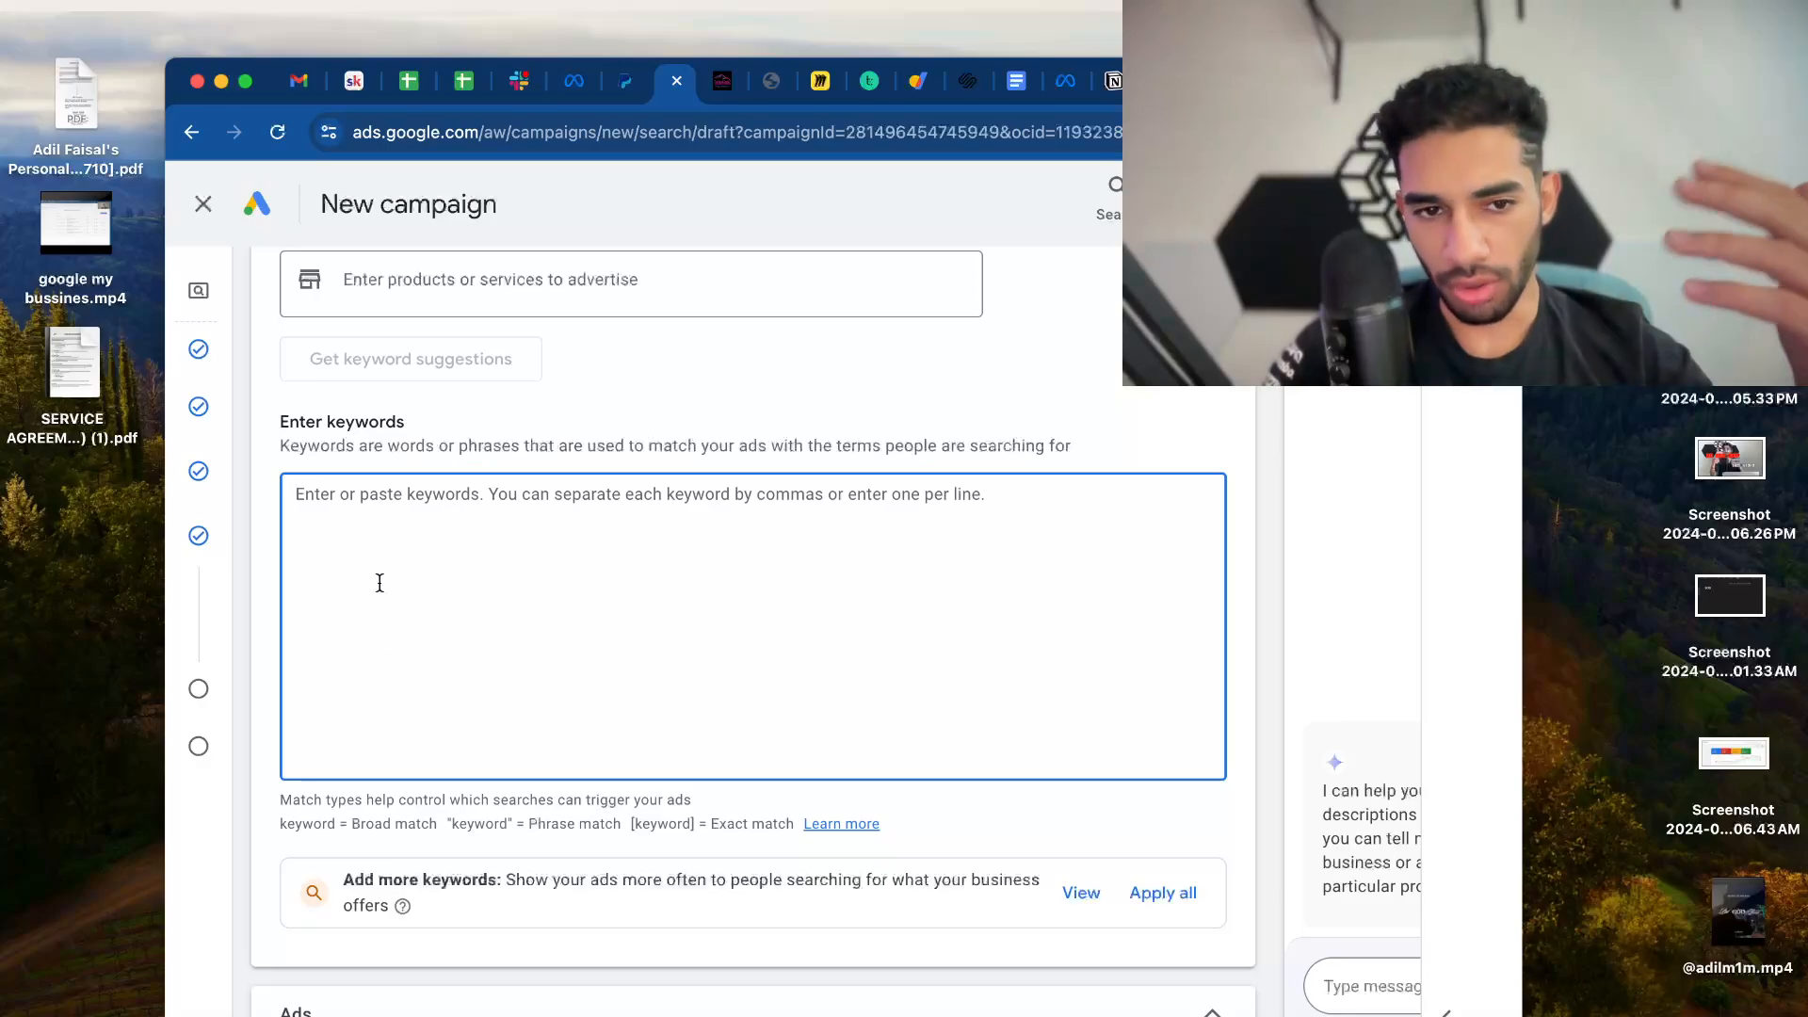
scroll(471, 767, "down", 8)
scroll(493, 763, "up", 3)
scroll(493, 765, "up", 8)
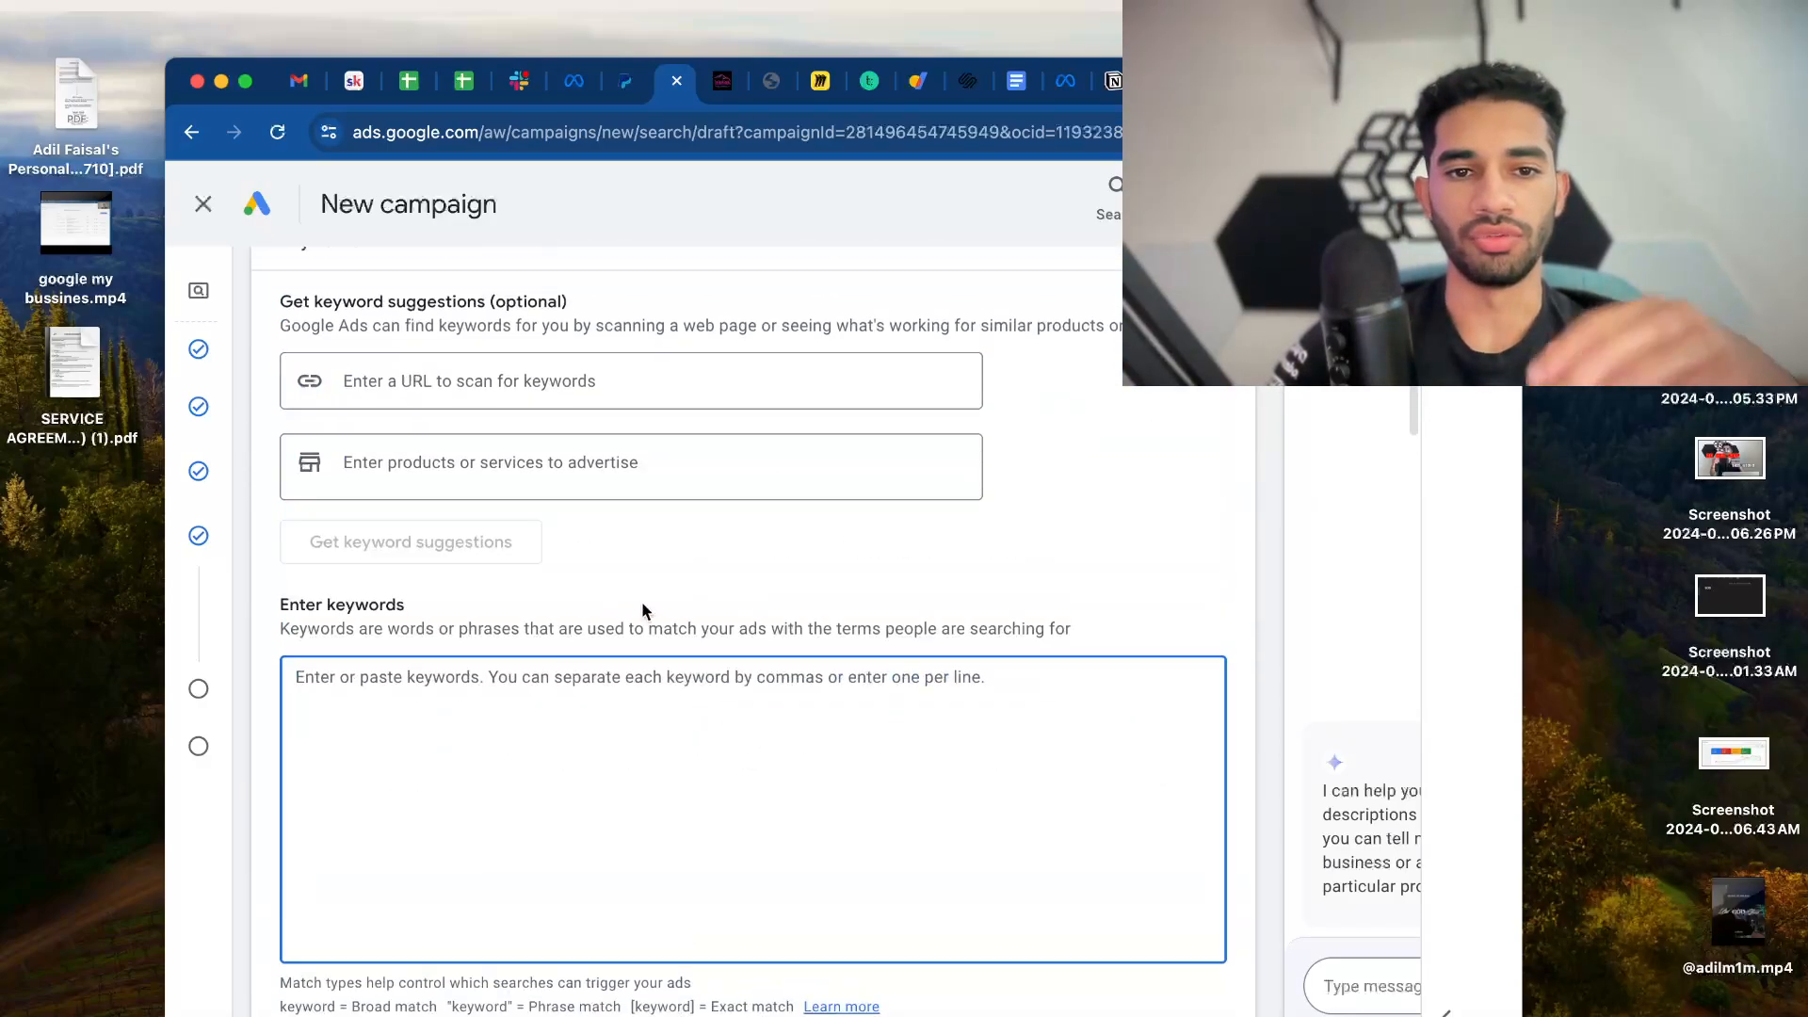
scroll(606, 787, "down", 1)
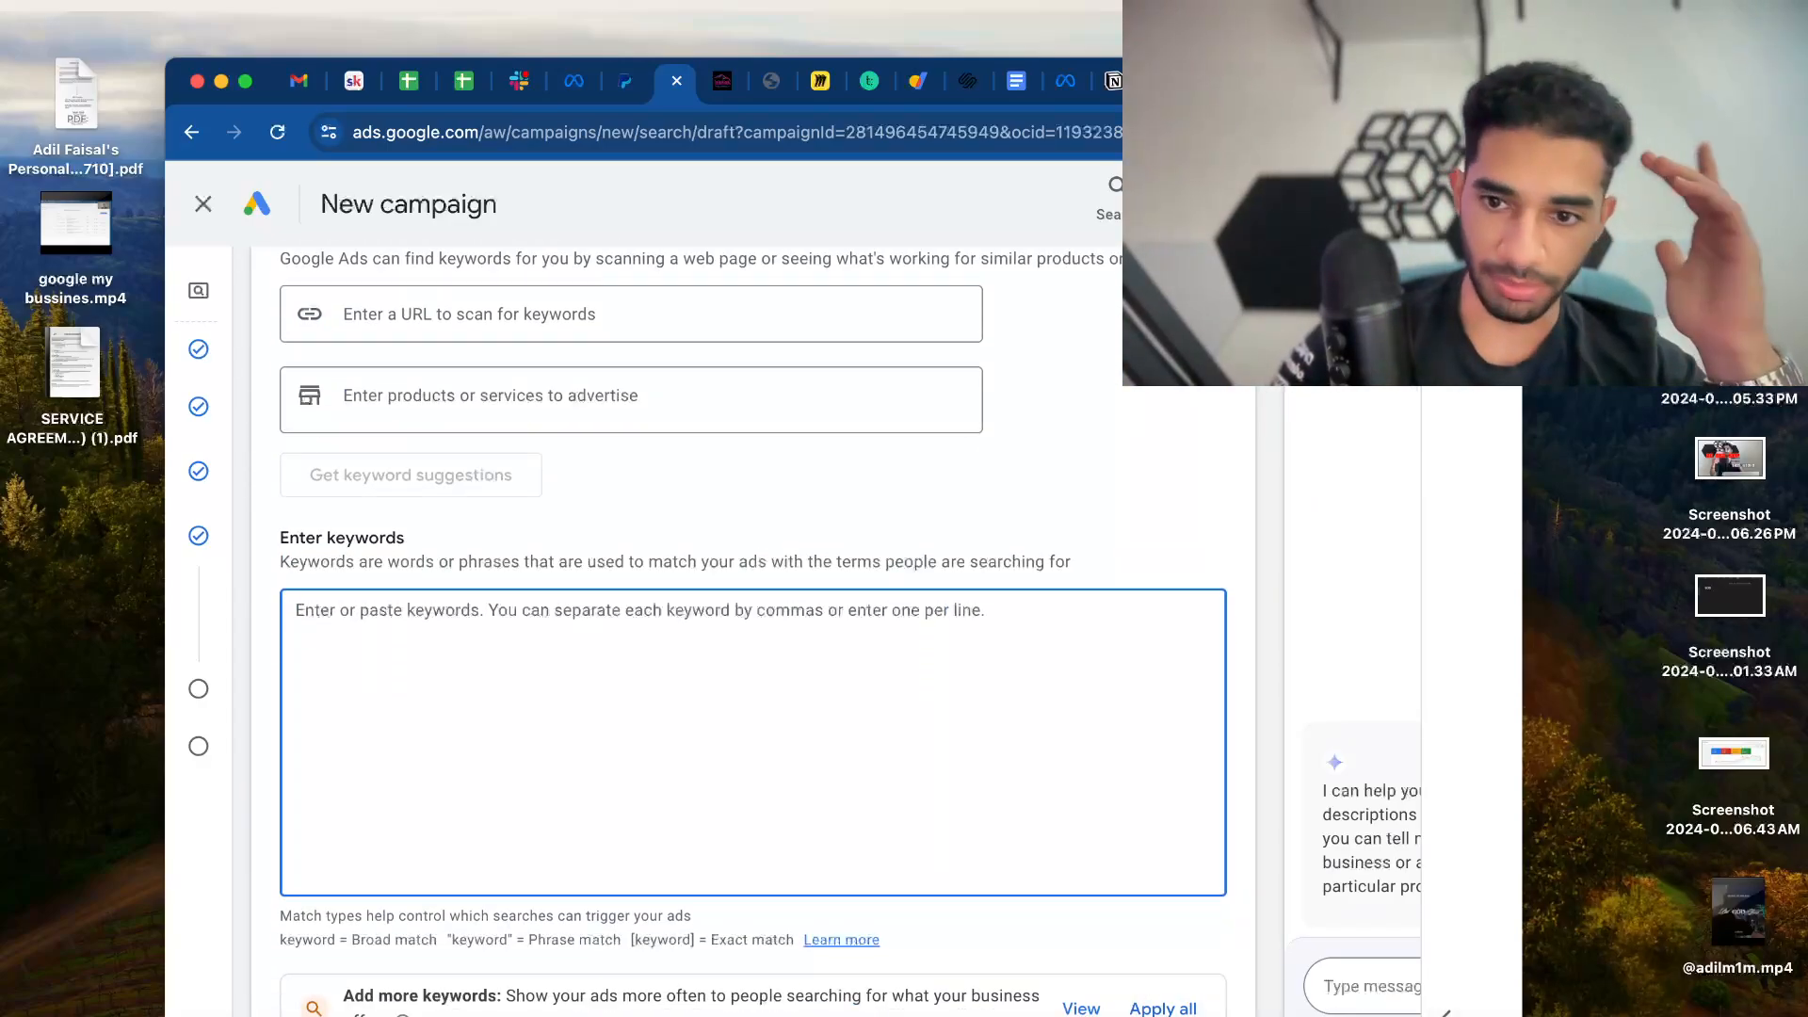
left_click(1230, 1013)
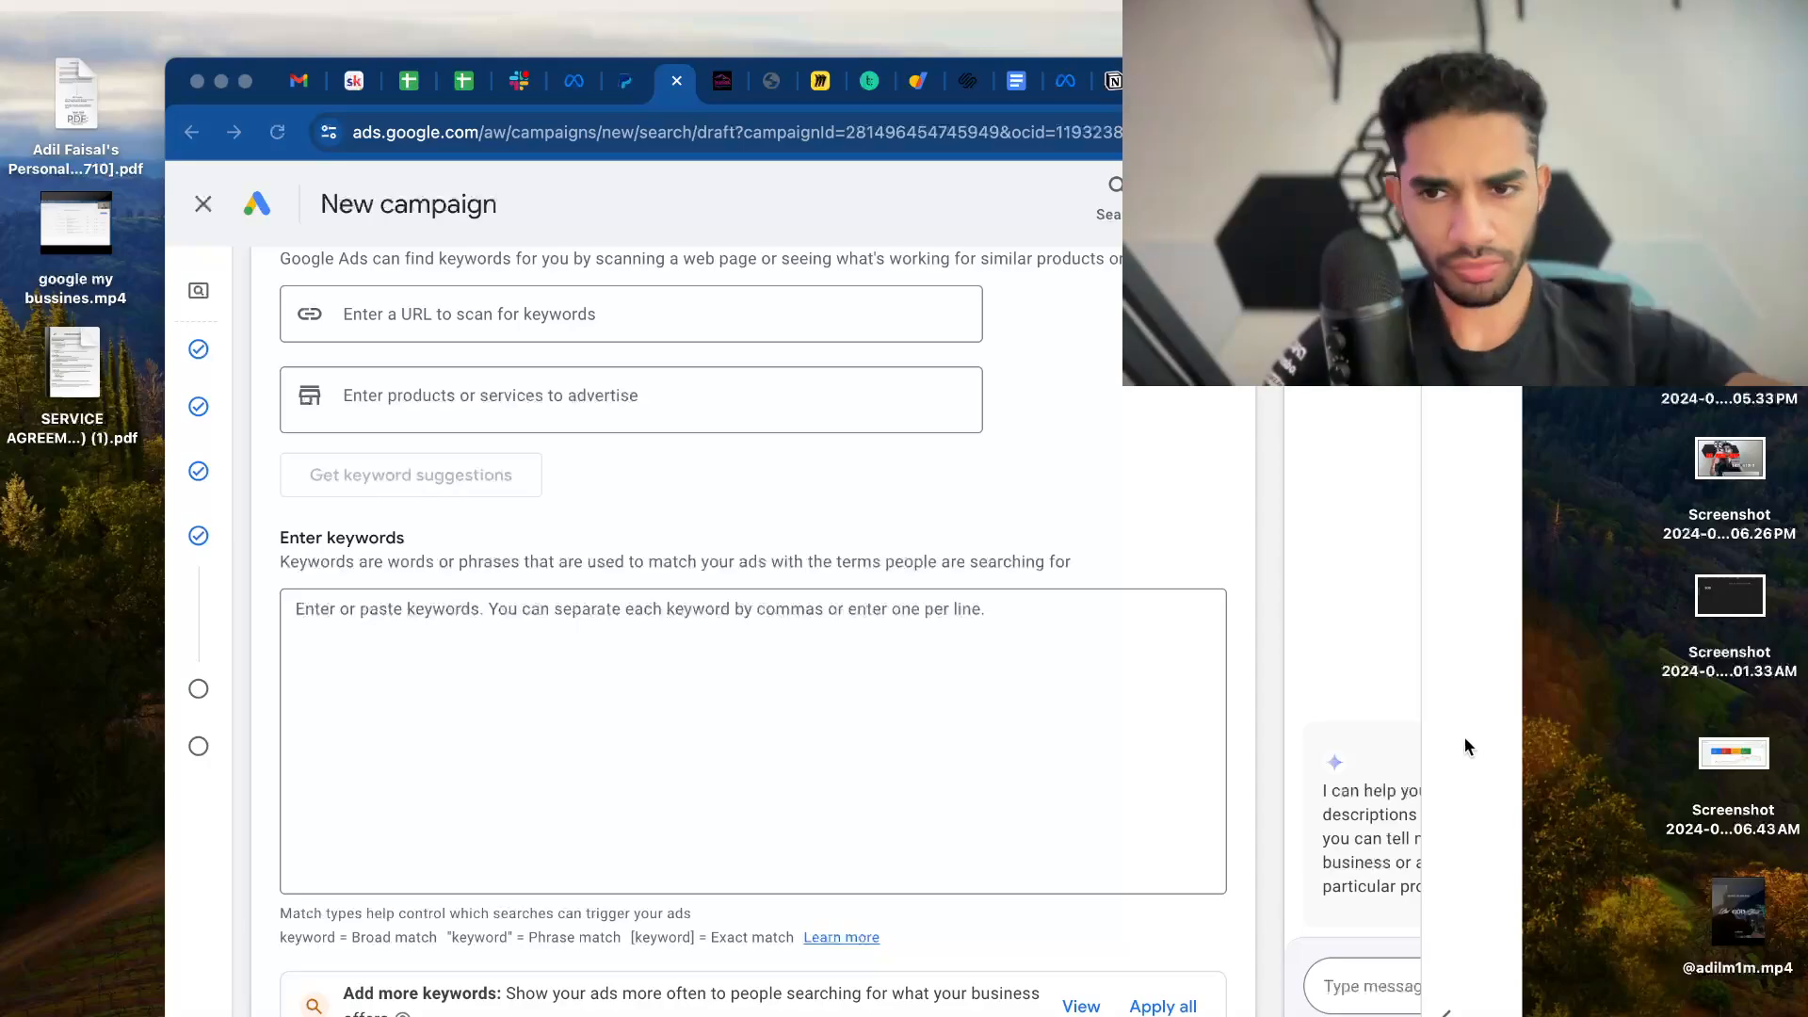
Fill the first headline with a keyword insertion that uses the default text "Car detailer" in sentence case
scroll(377, 800, "down", 10)
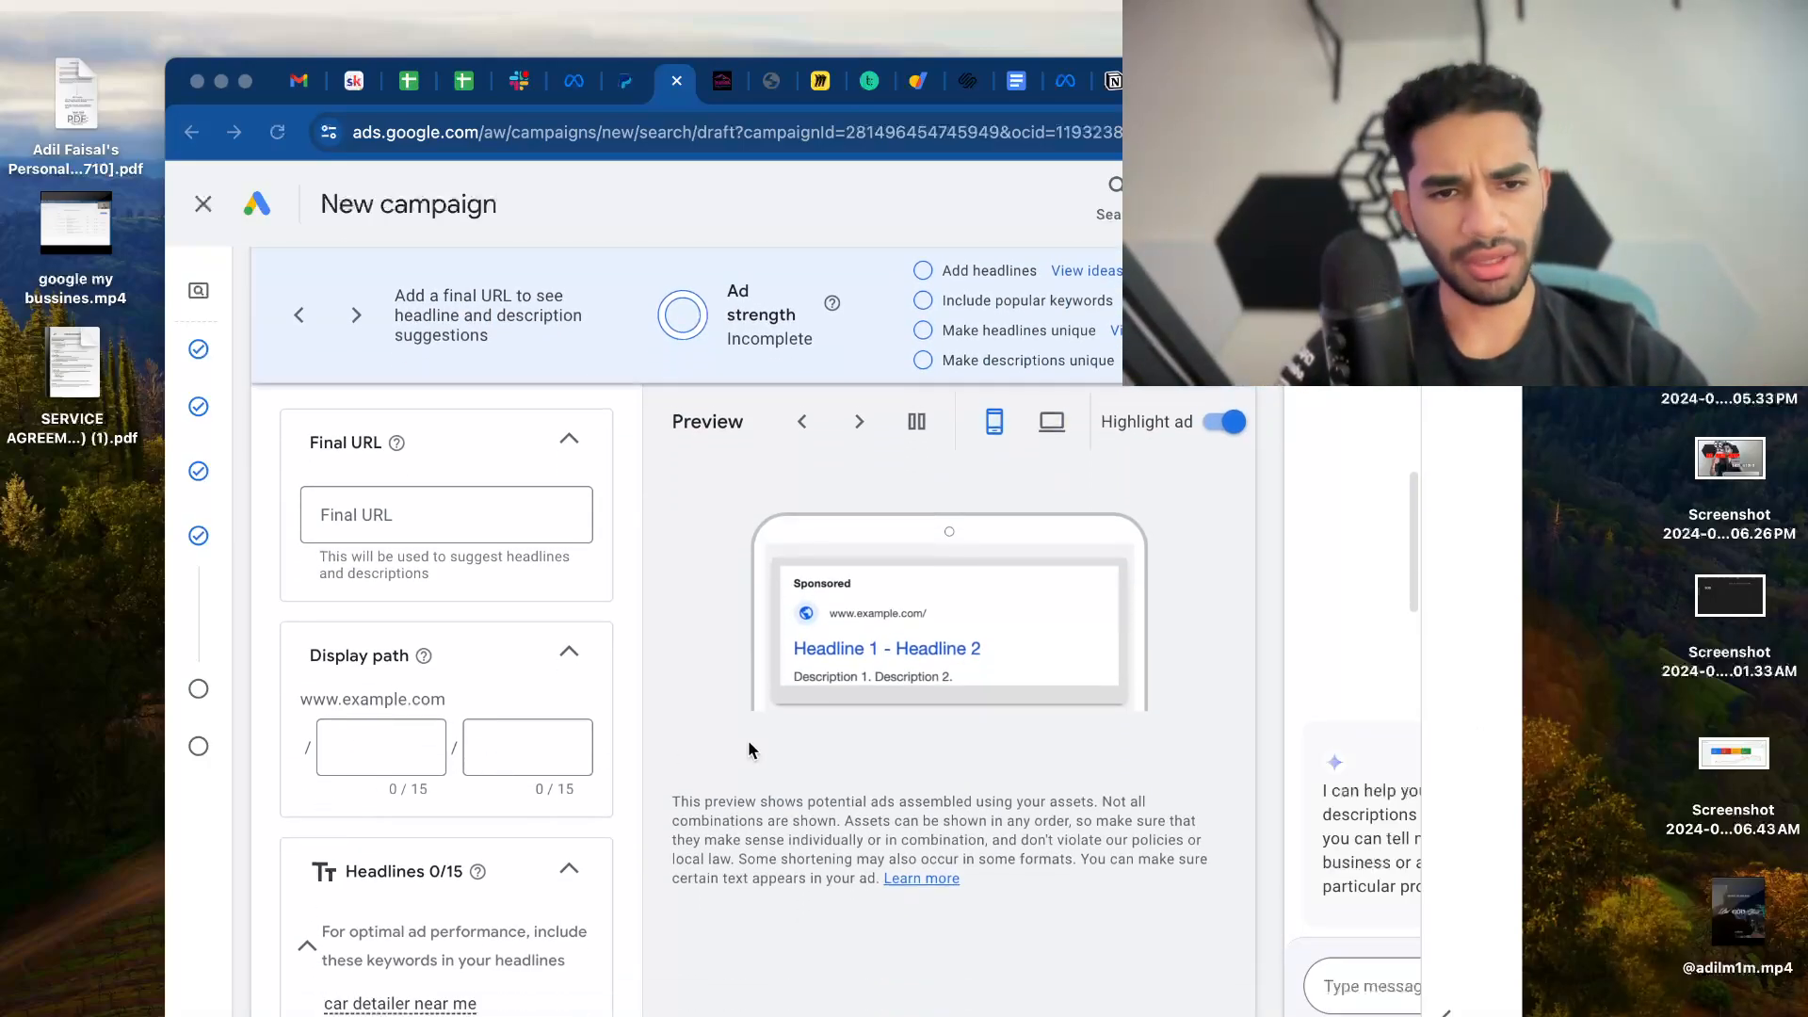
scroll(395, 756, "down", 5)
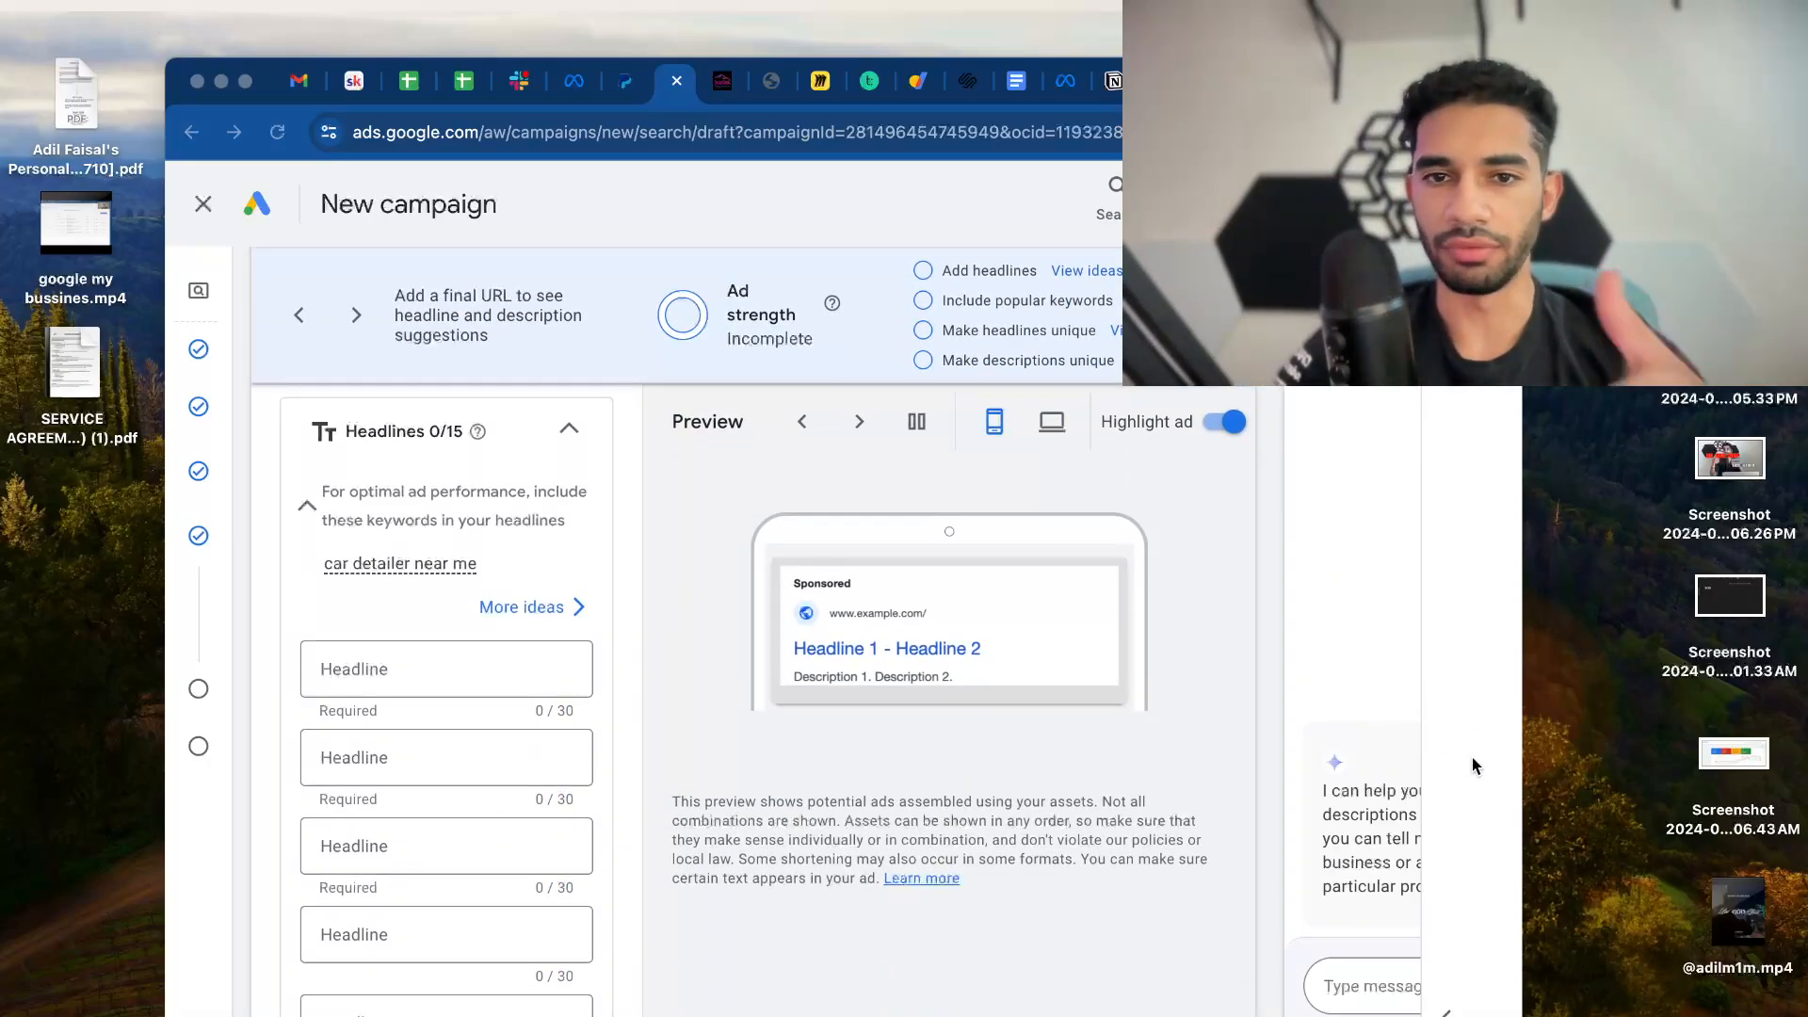
scroll(727, 697, "down", 2)
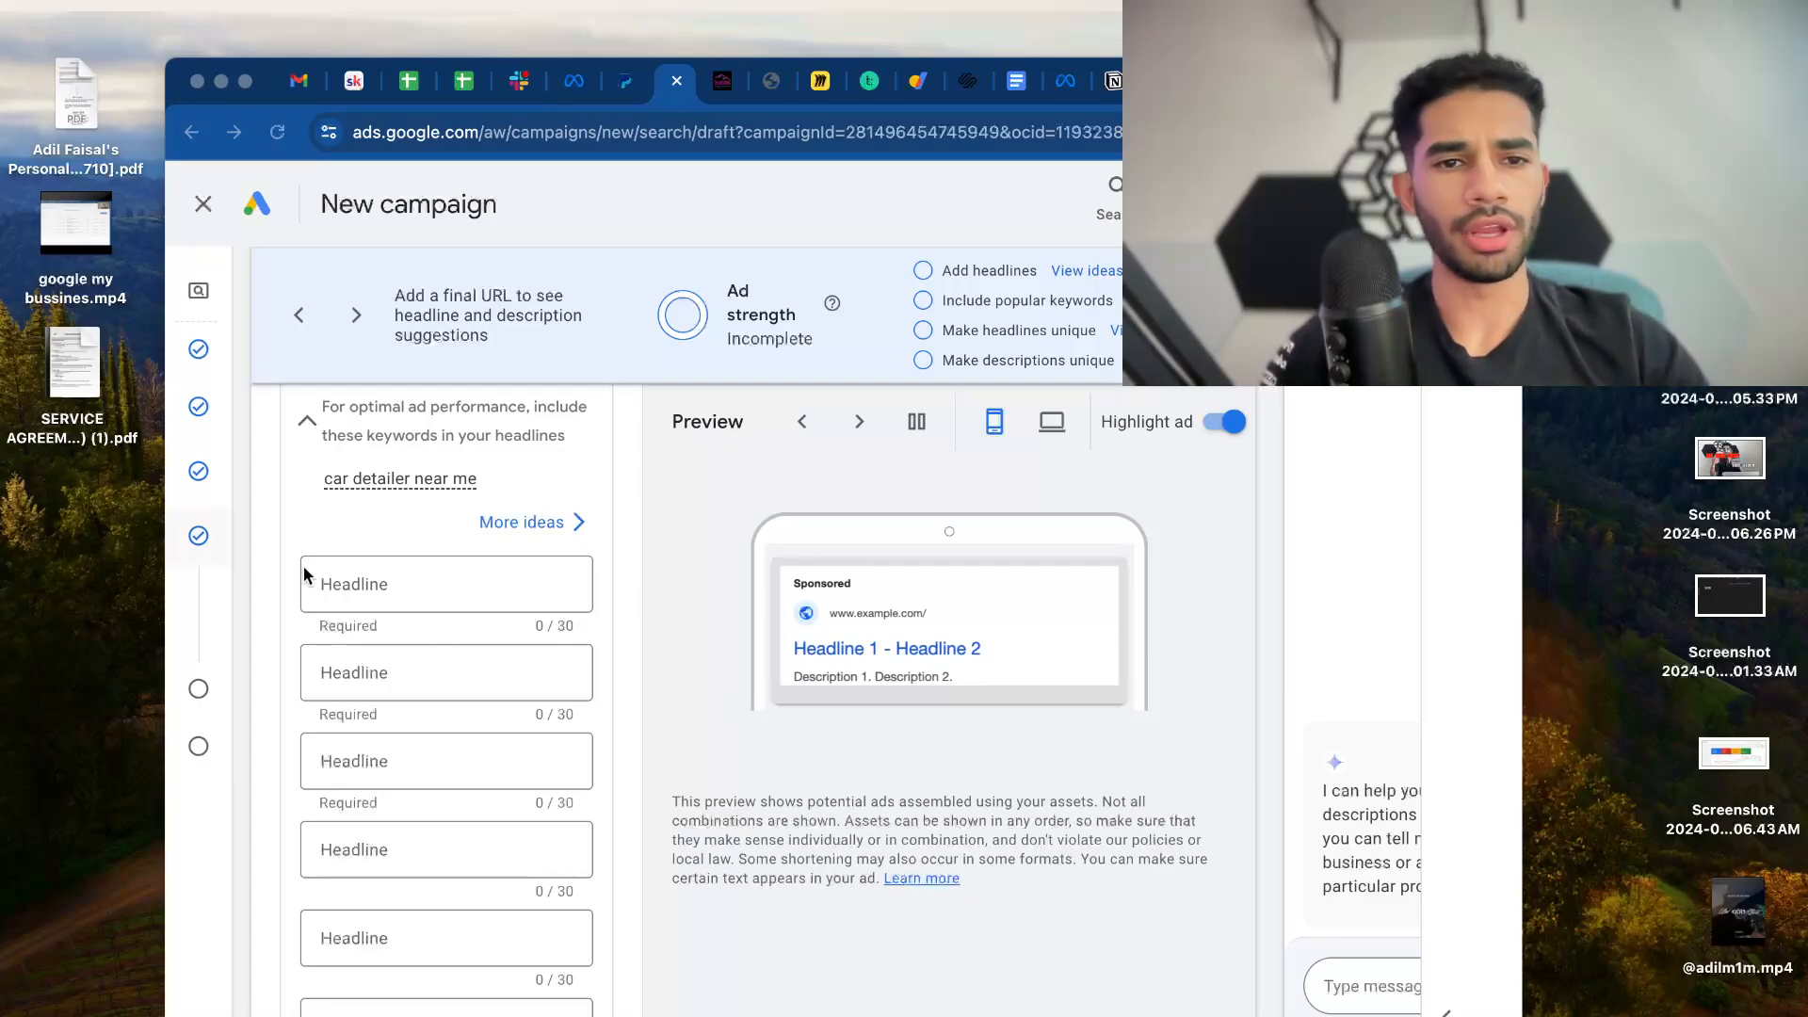
left_click(365, 585)
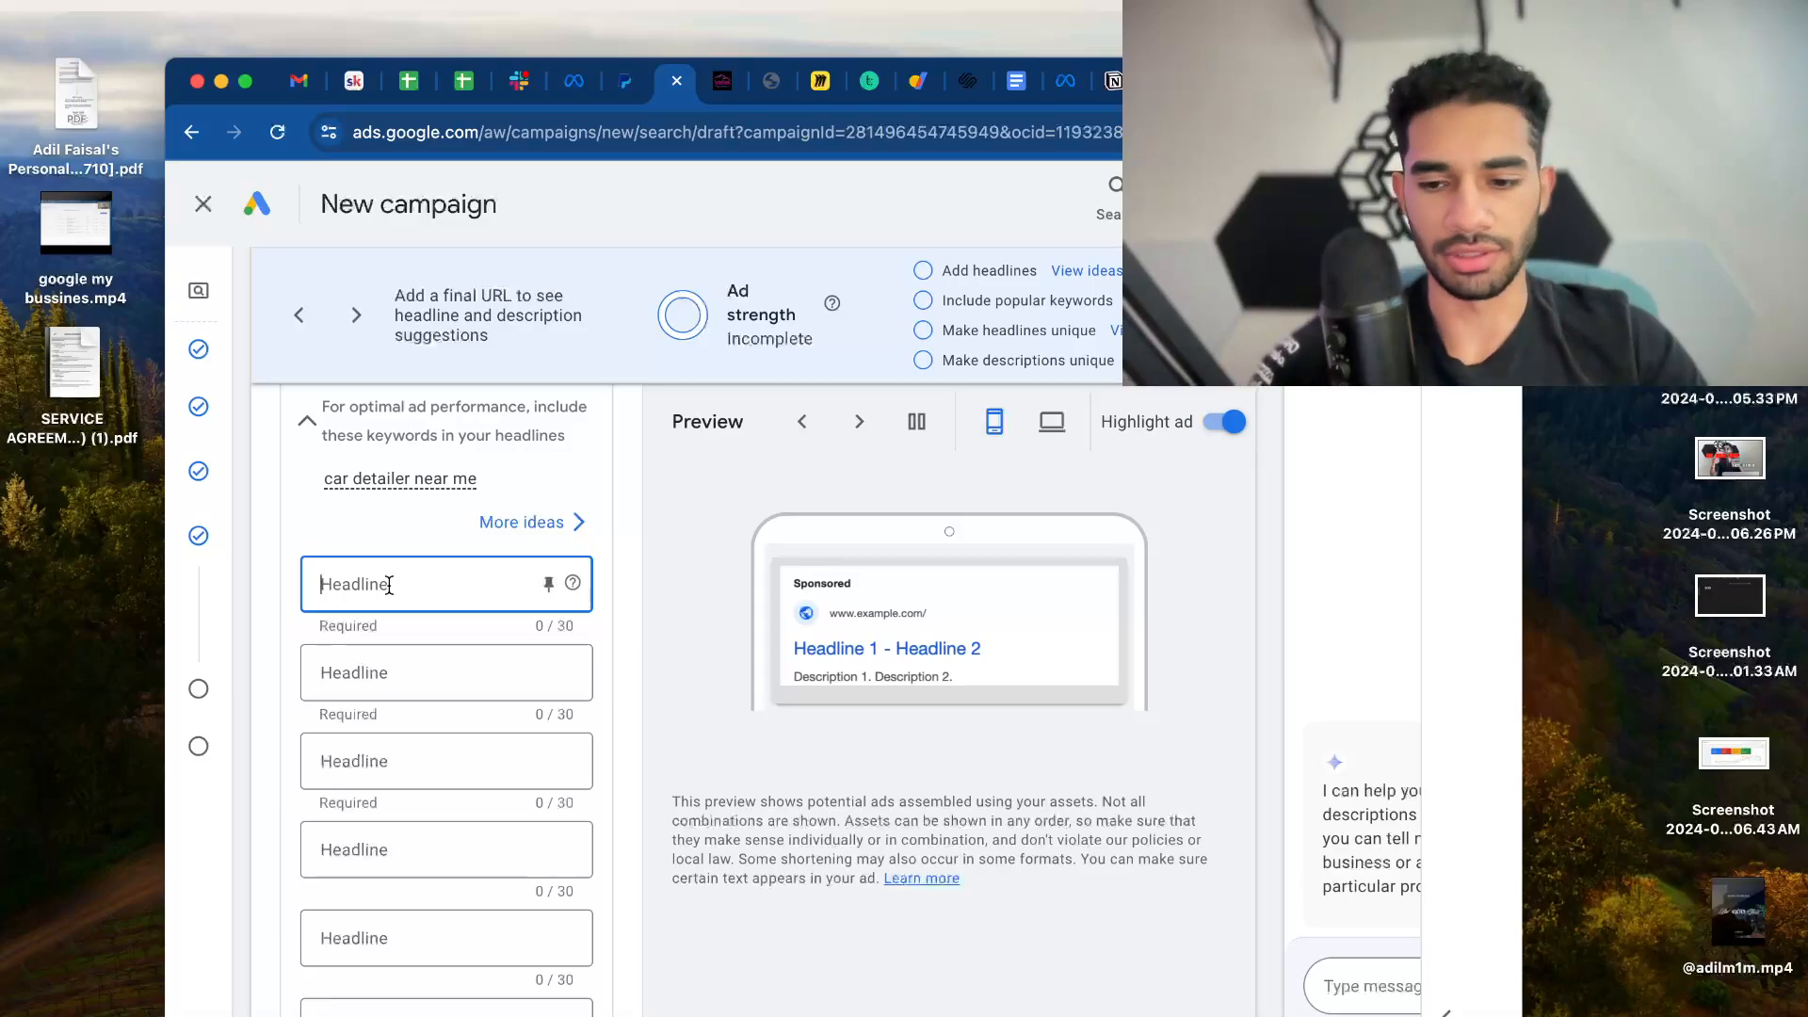
type("{")
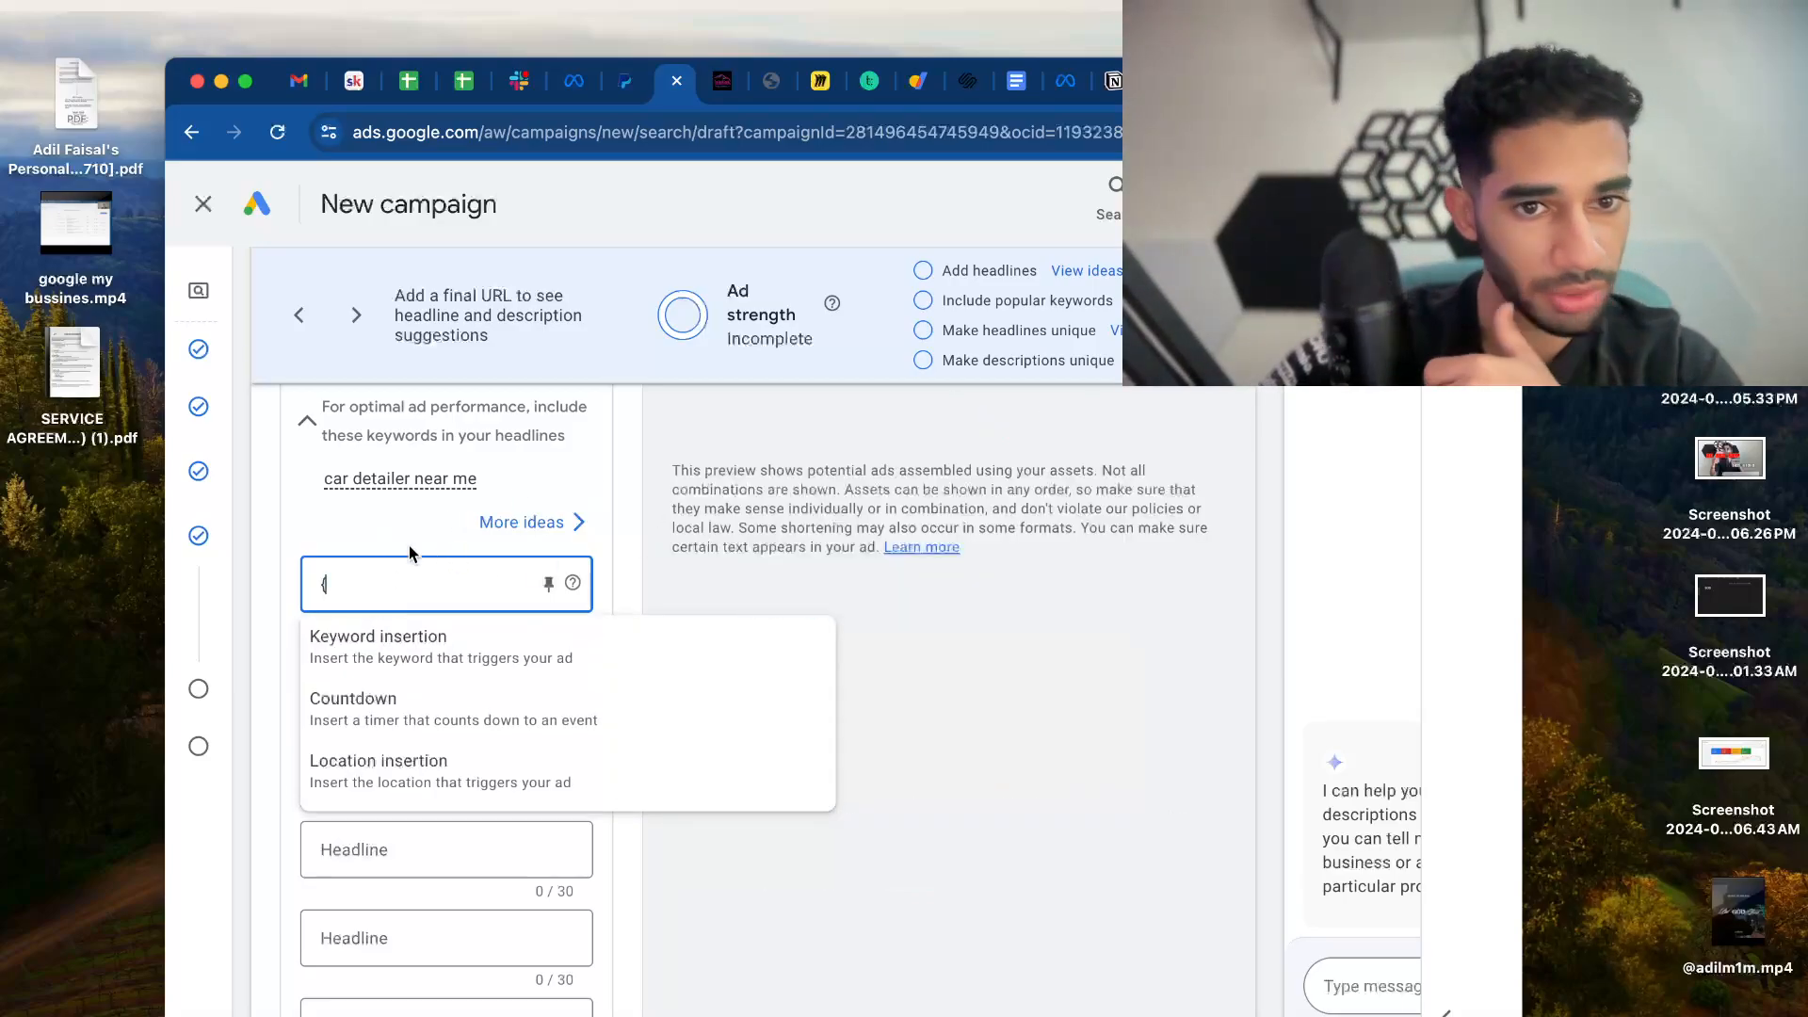
key("BackSpace")
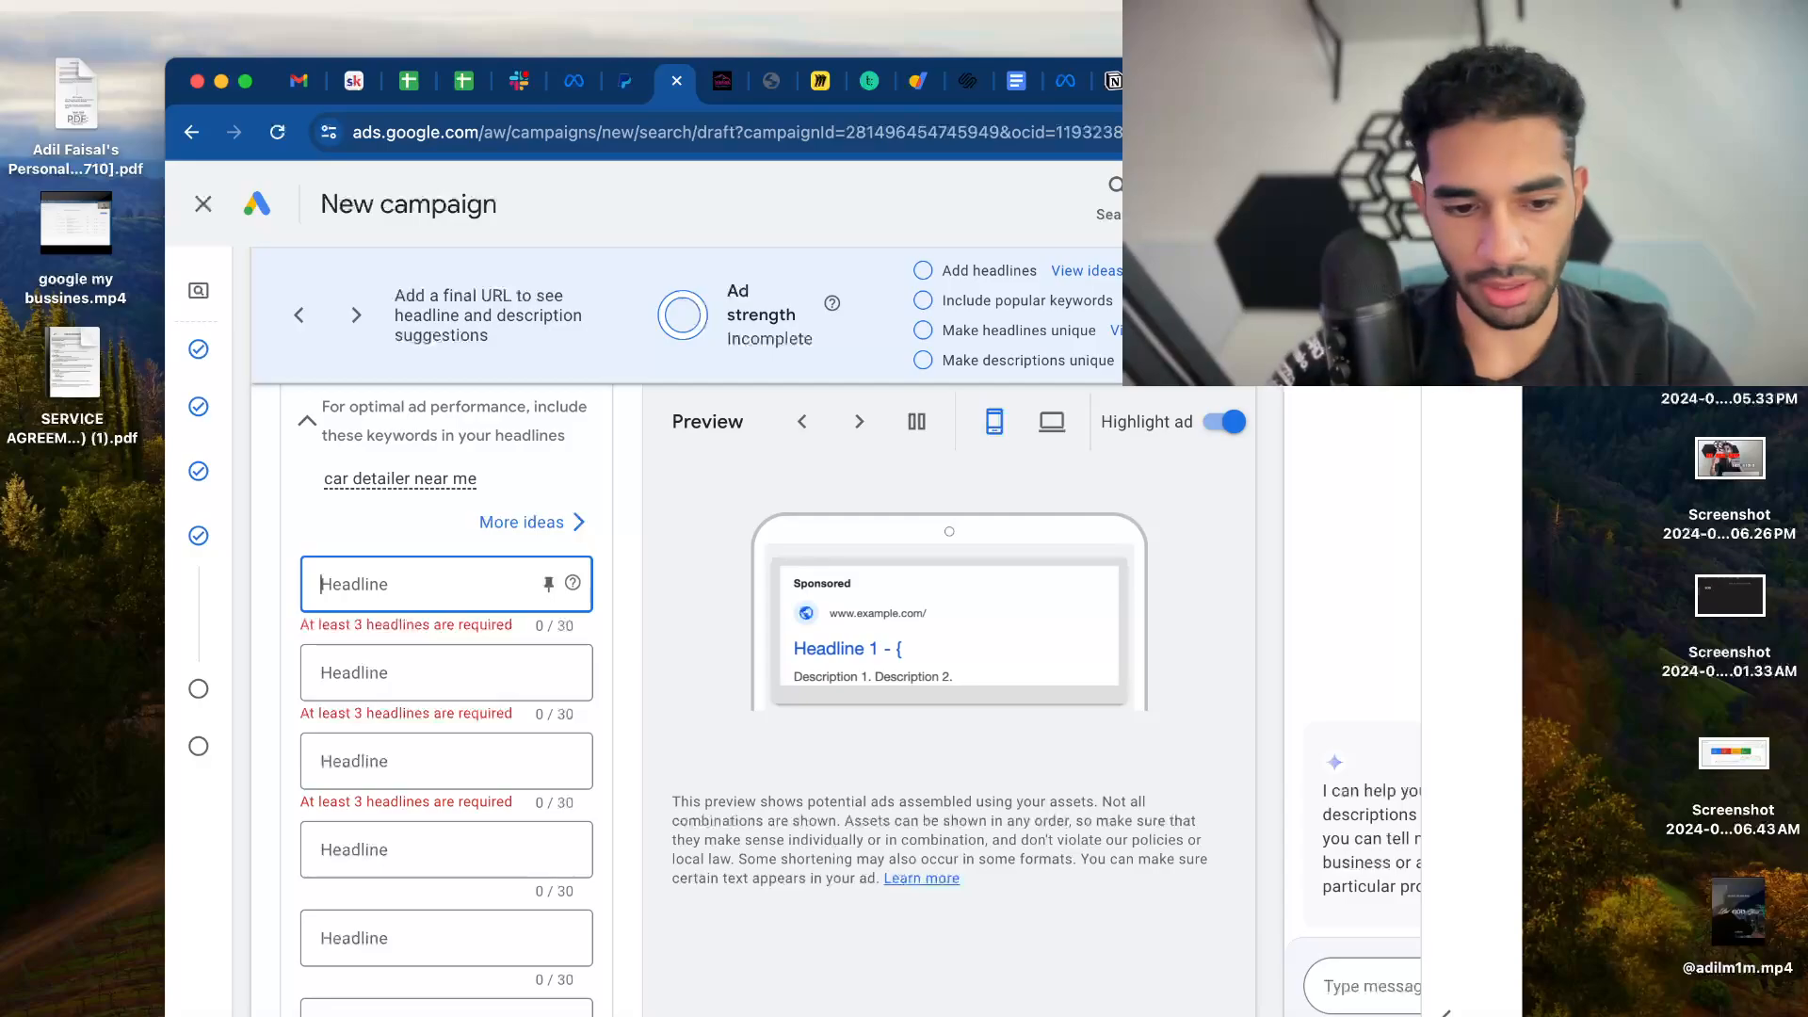
type("{")
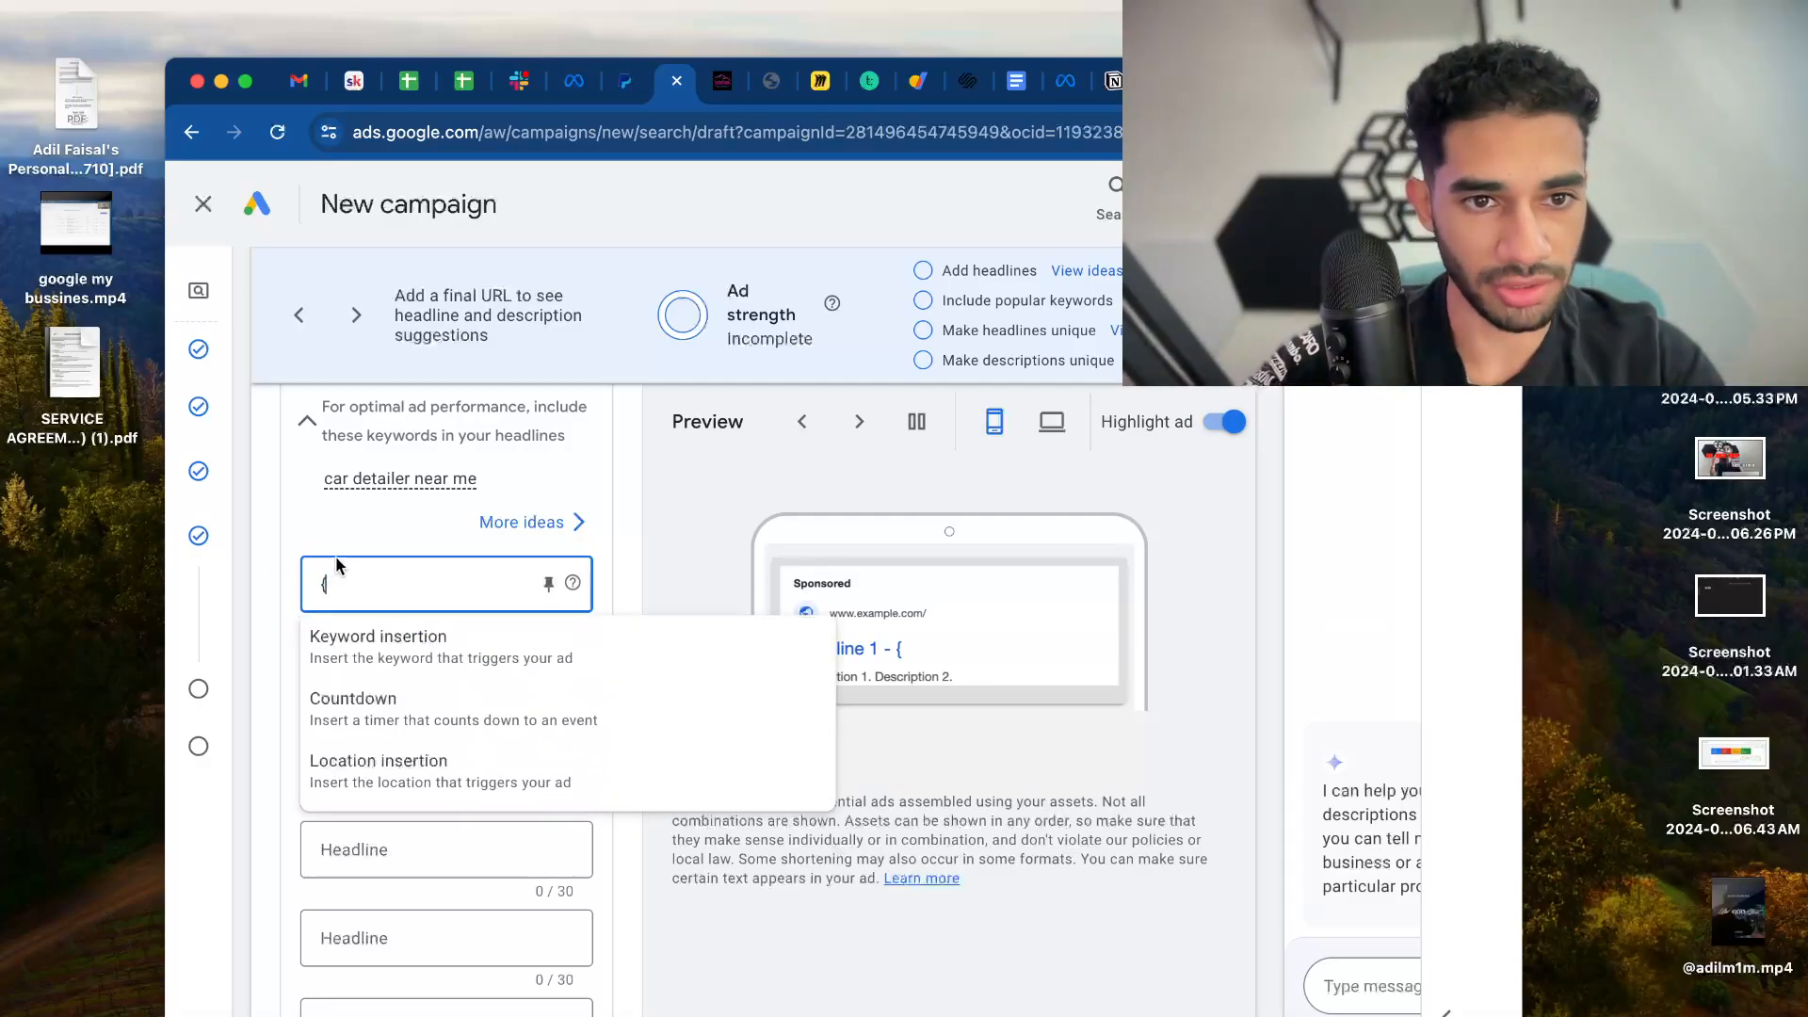
scroll(336, 558, "up", 1)
scroll(329, 612, "up", 5)
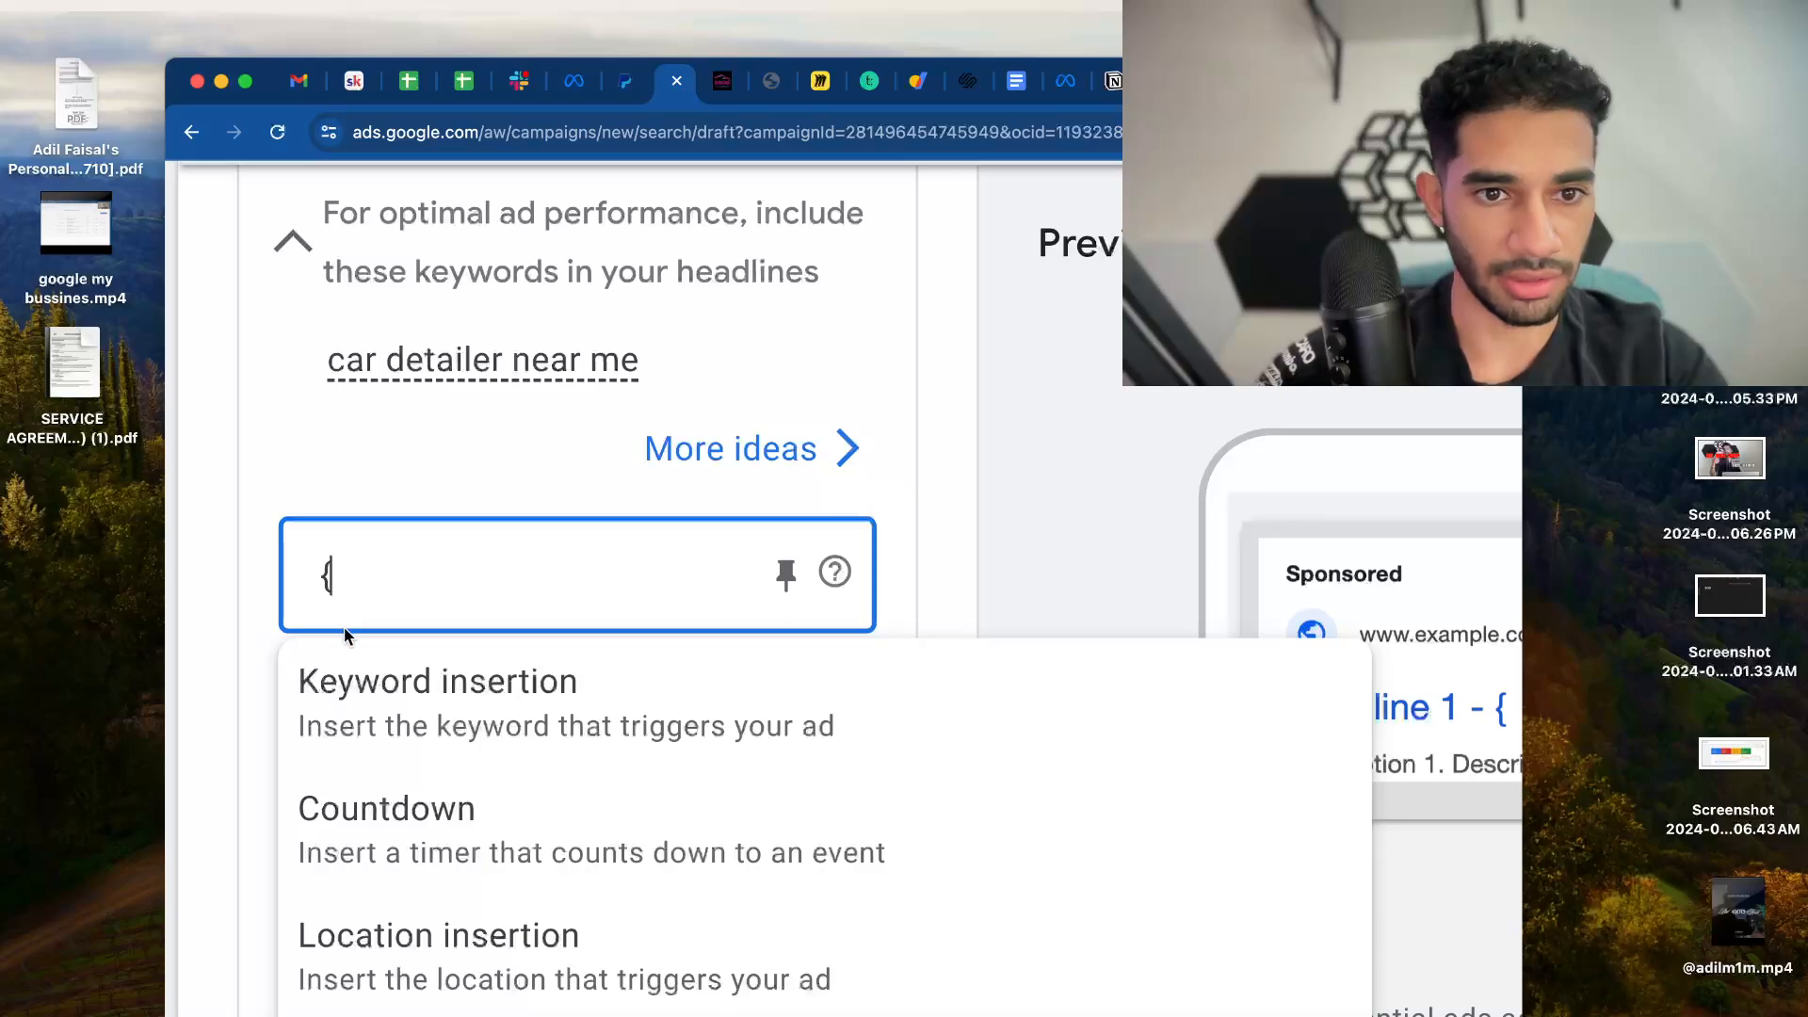
scroll(343, 625, "down", 5)
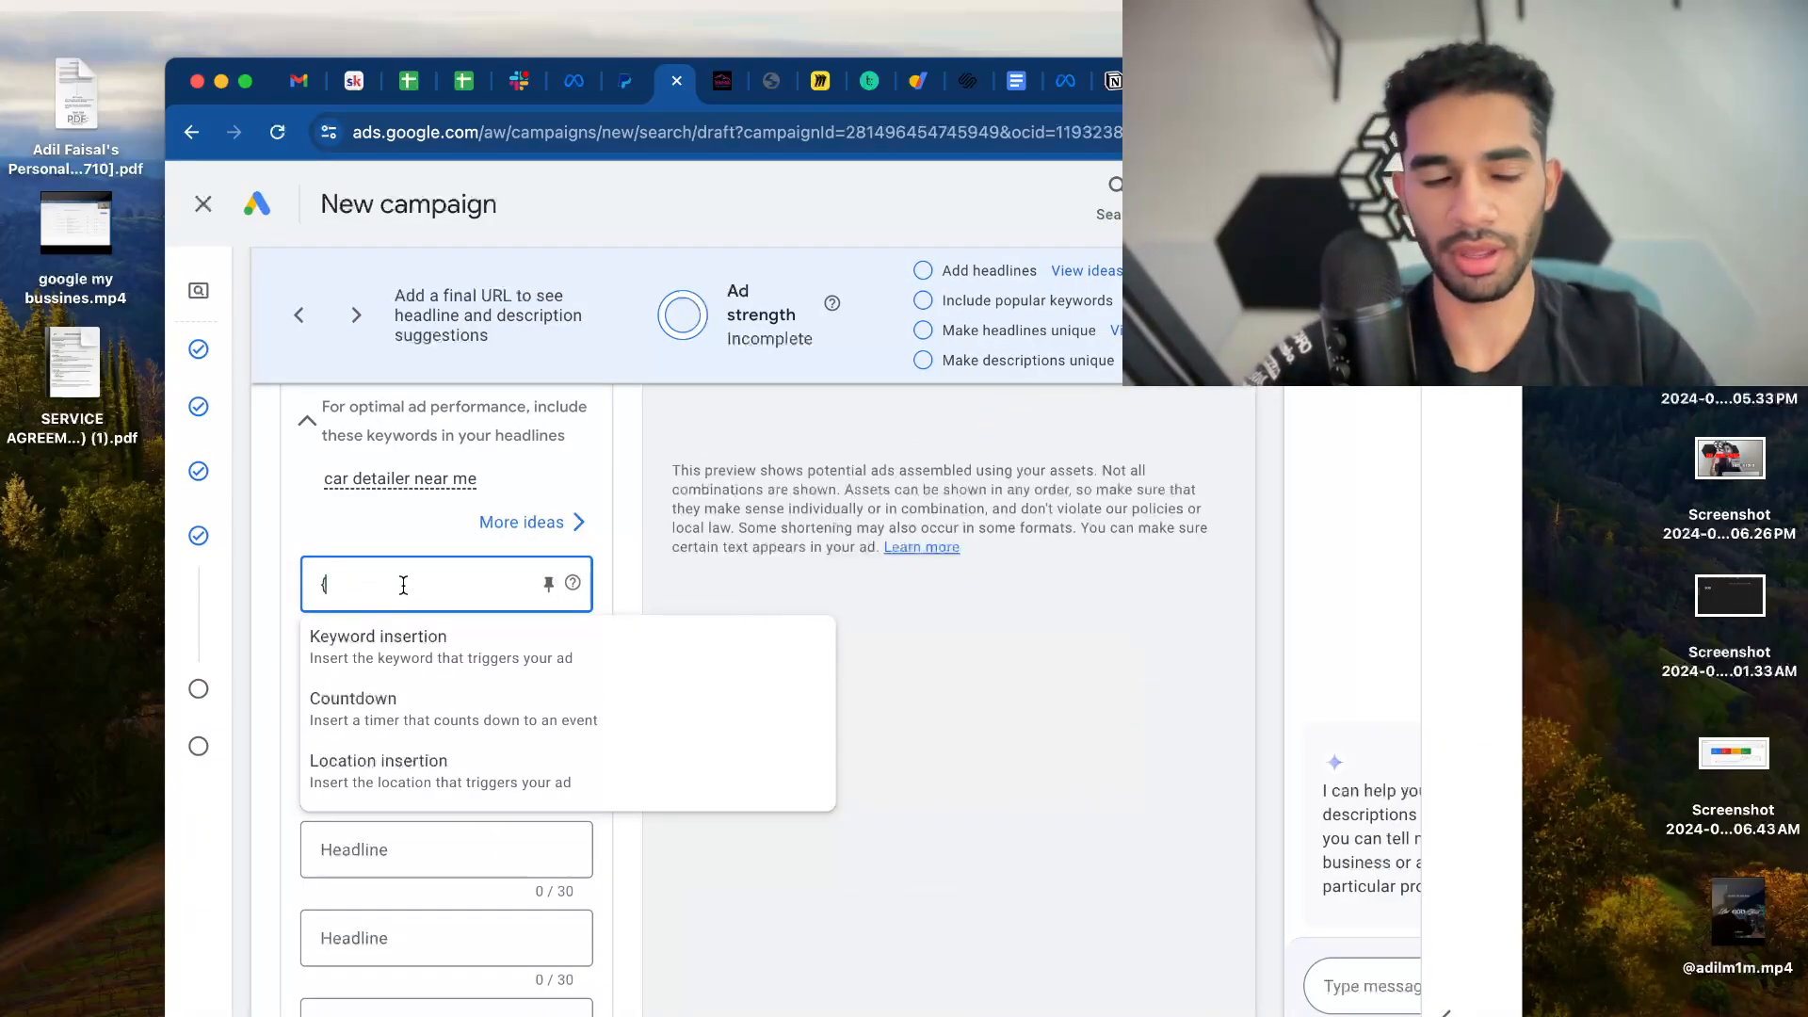
left_click(420, 651)
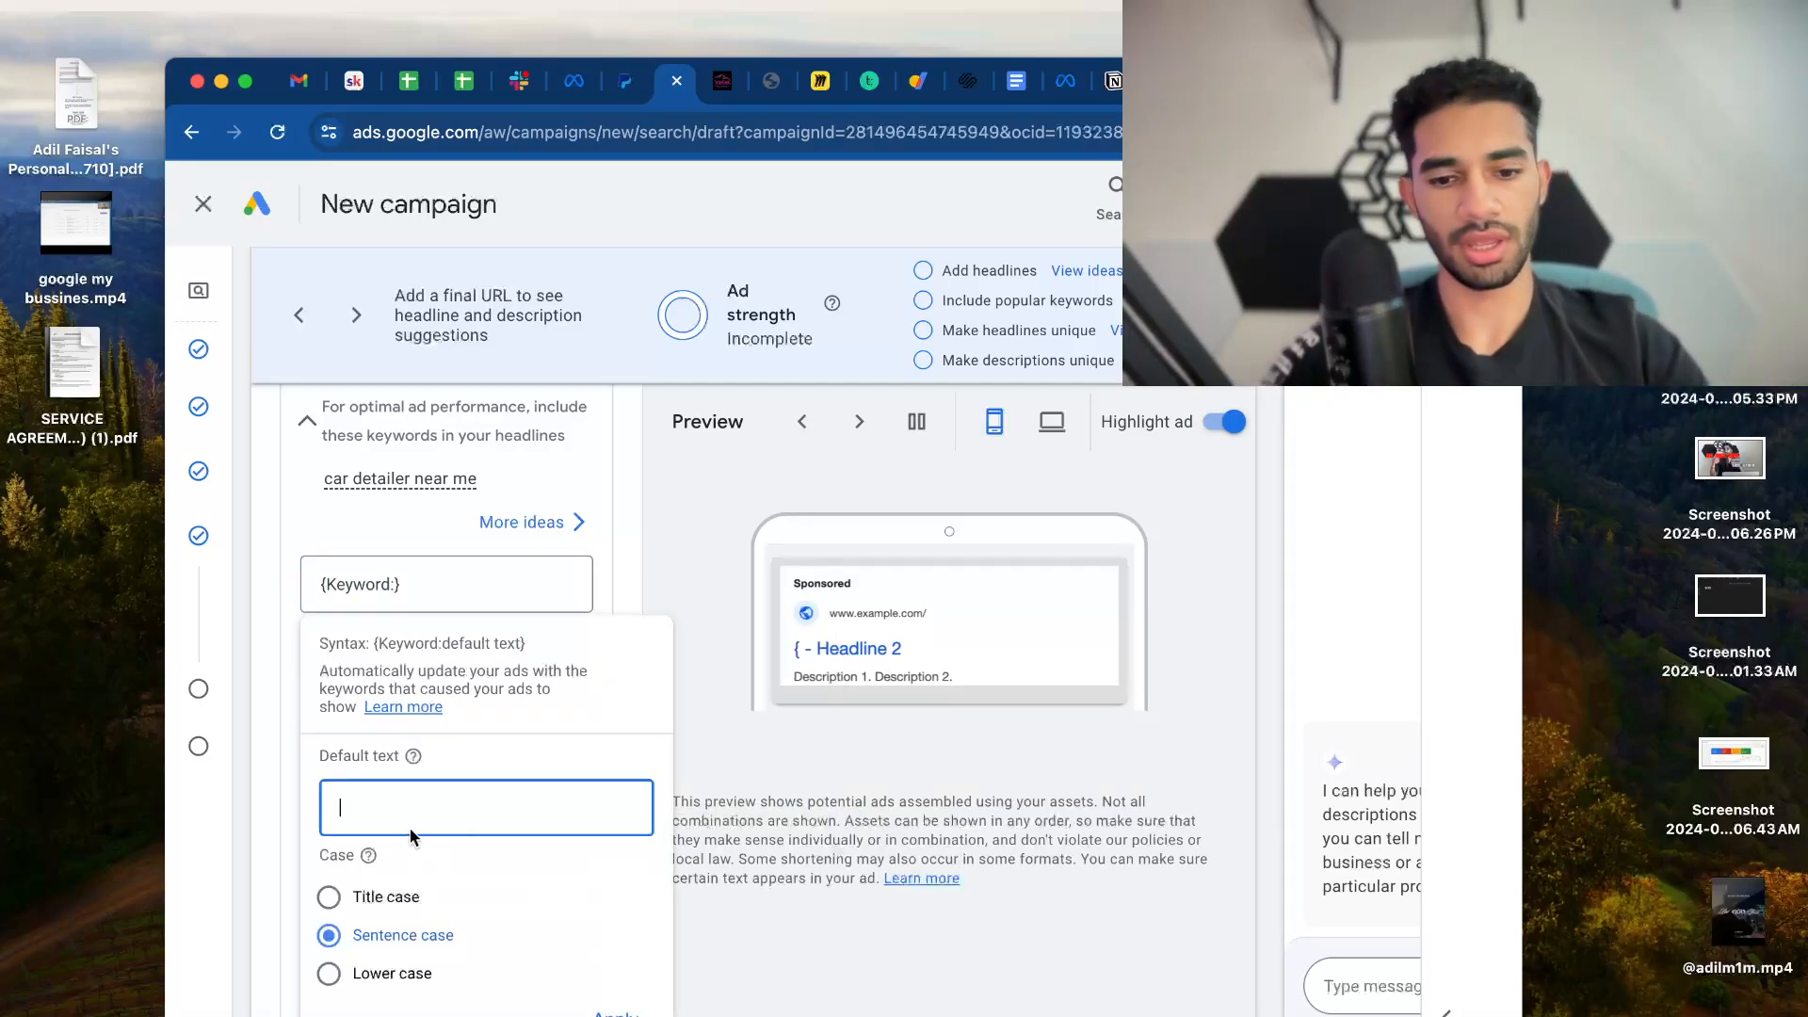
type("Car detailer")
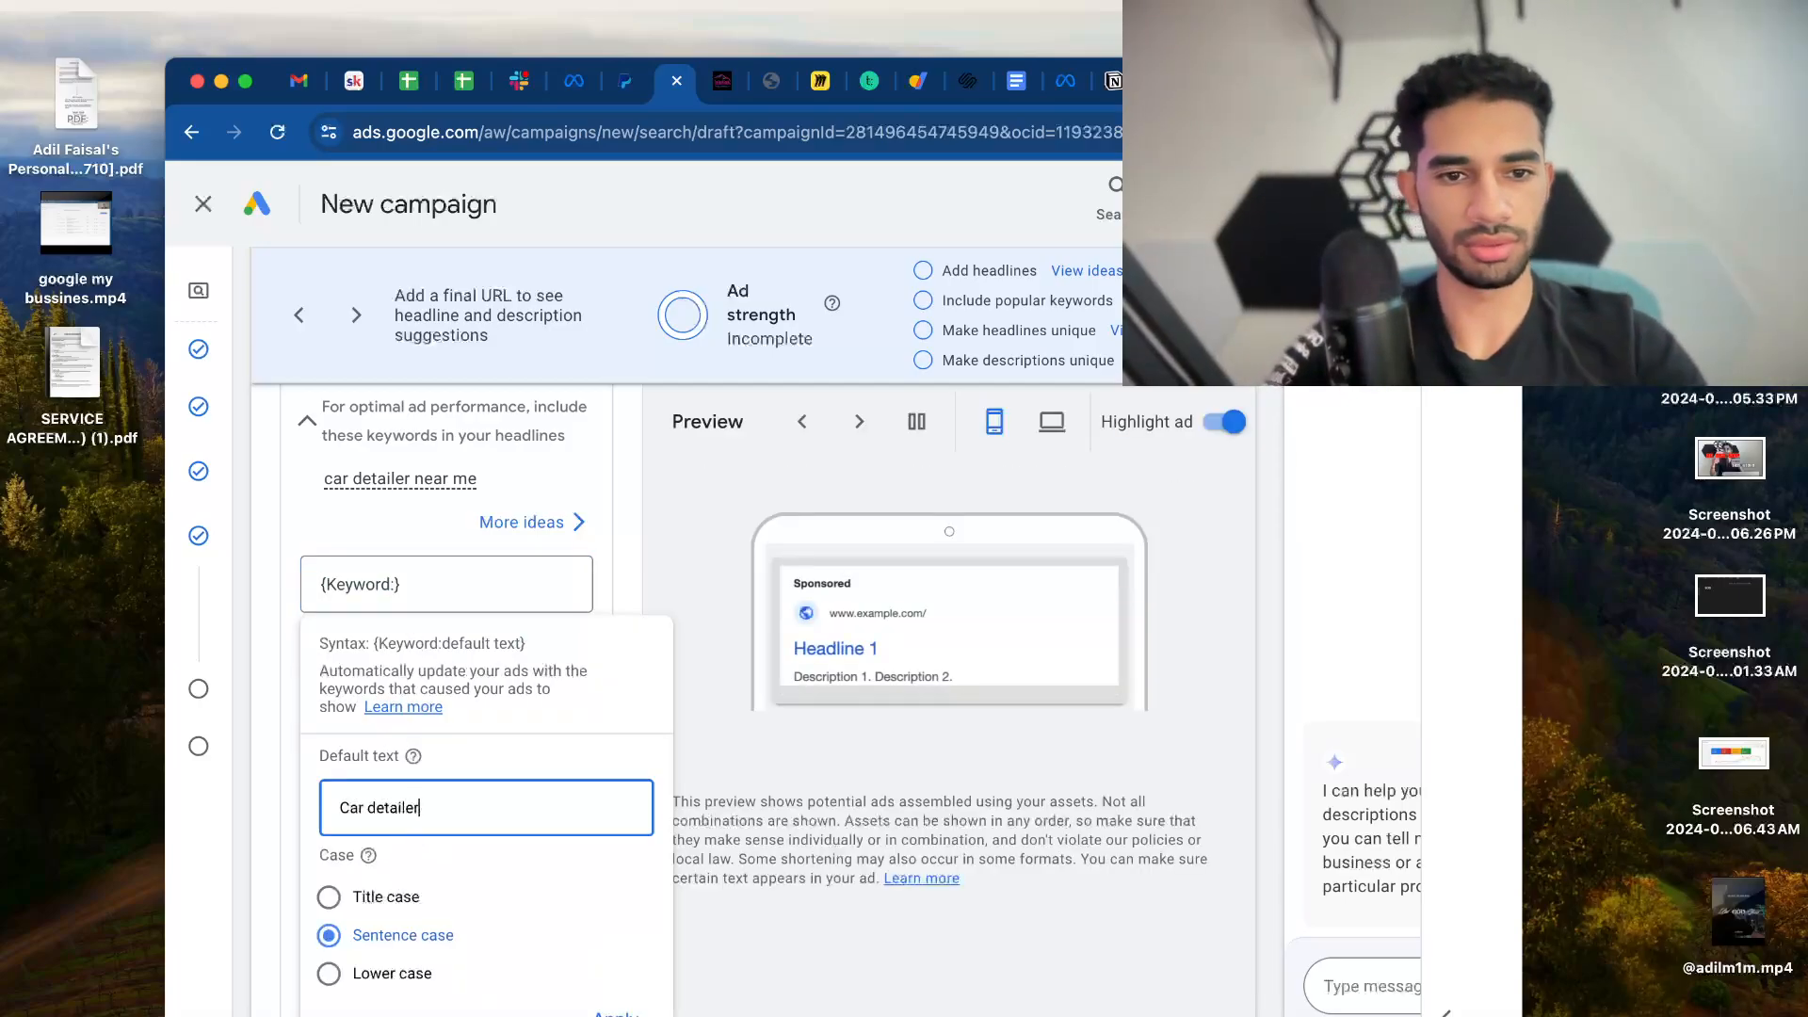
key("Return")
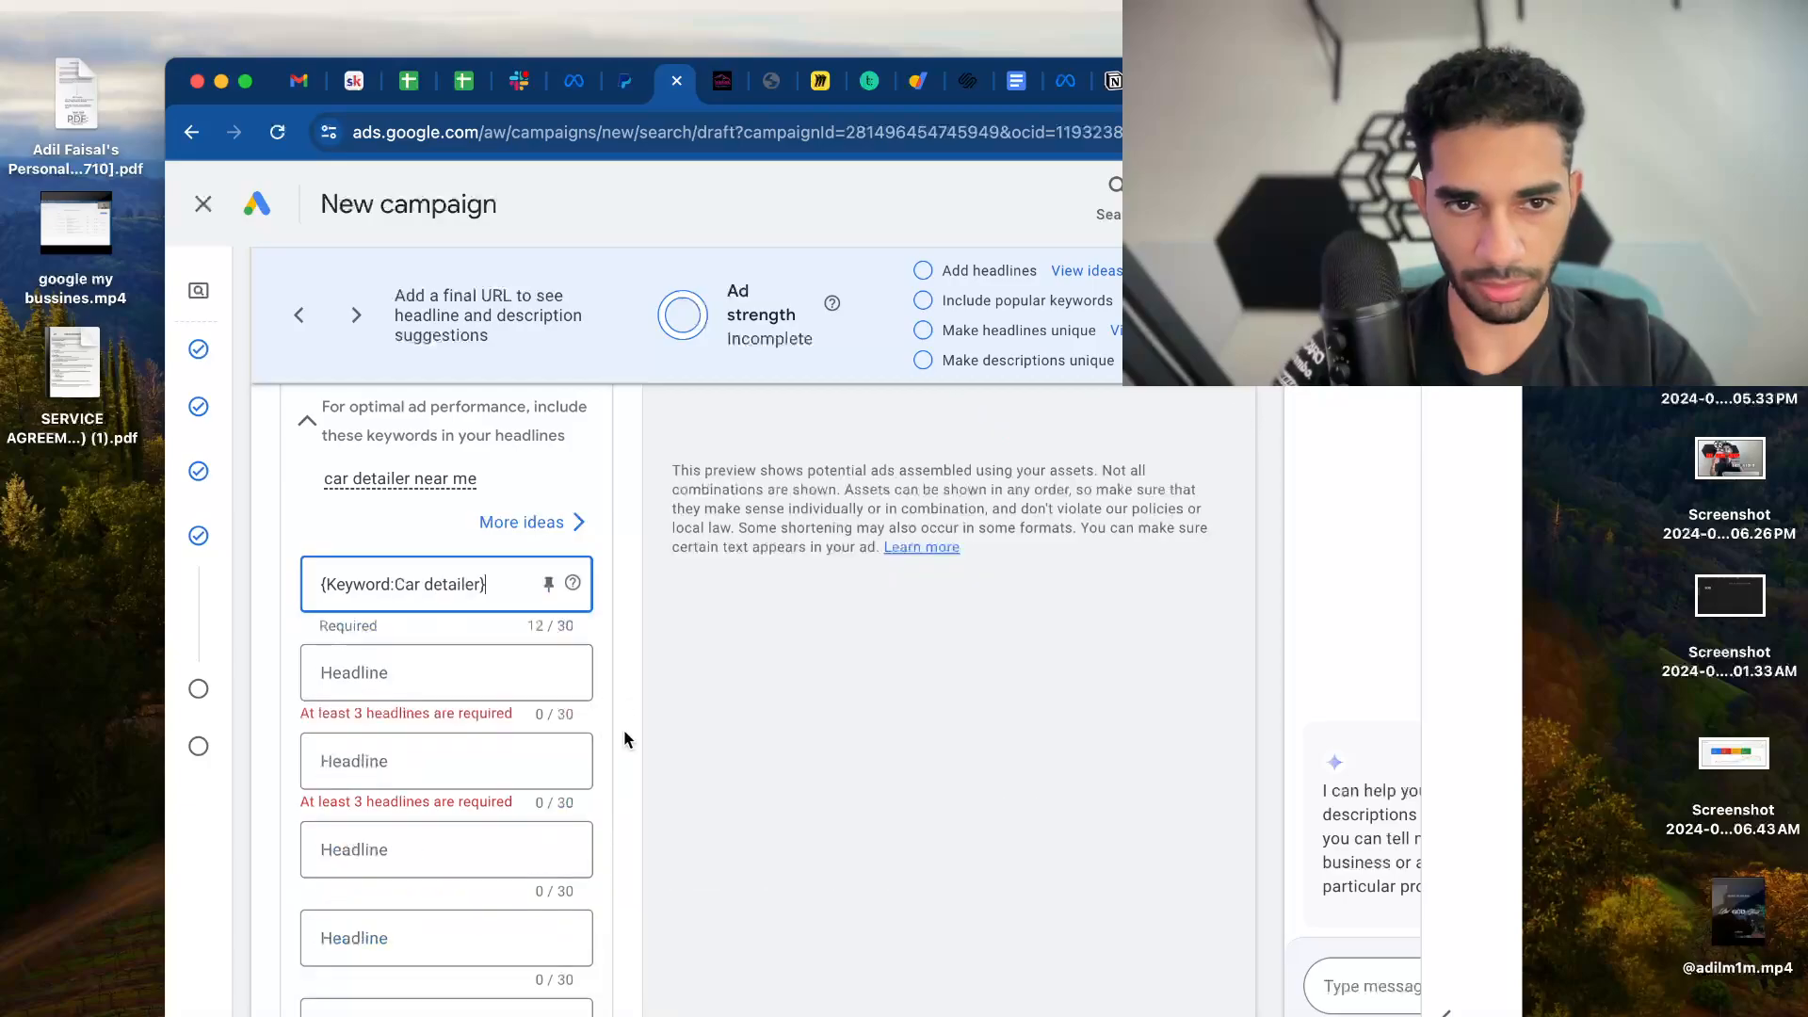
Reopen the keyword insertion settings of the first headline and apply them again
scroll(434, 660, "up", 10)
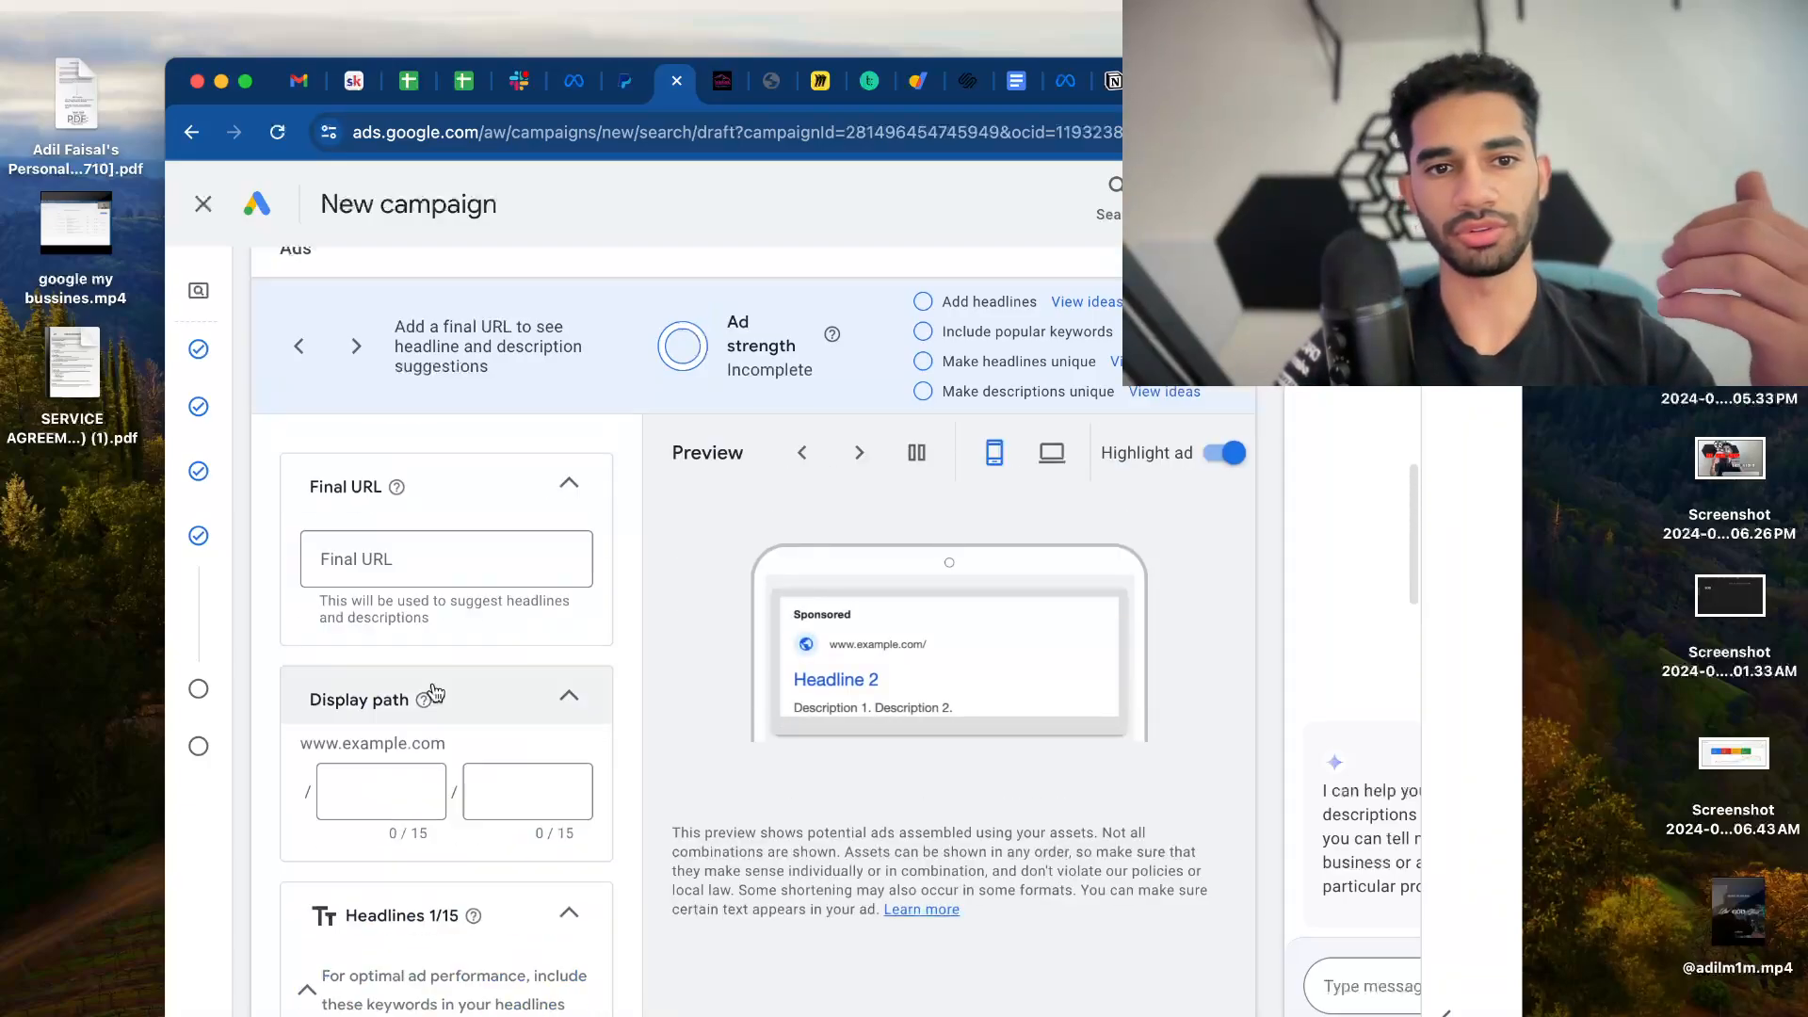
scroll(432, 682, "down", 8)
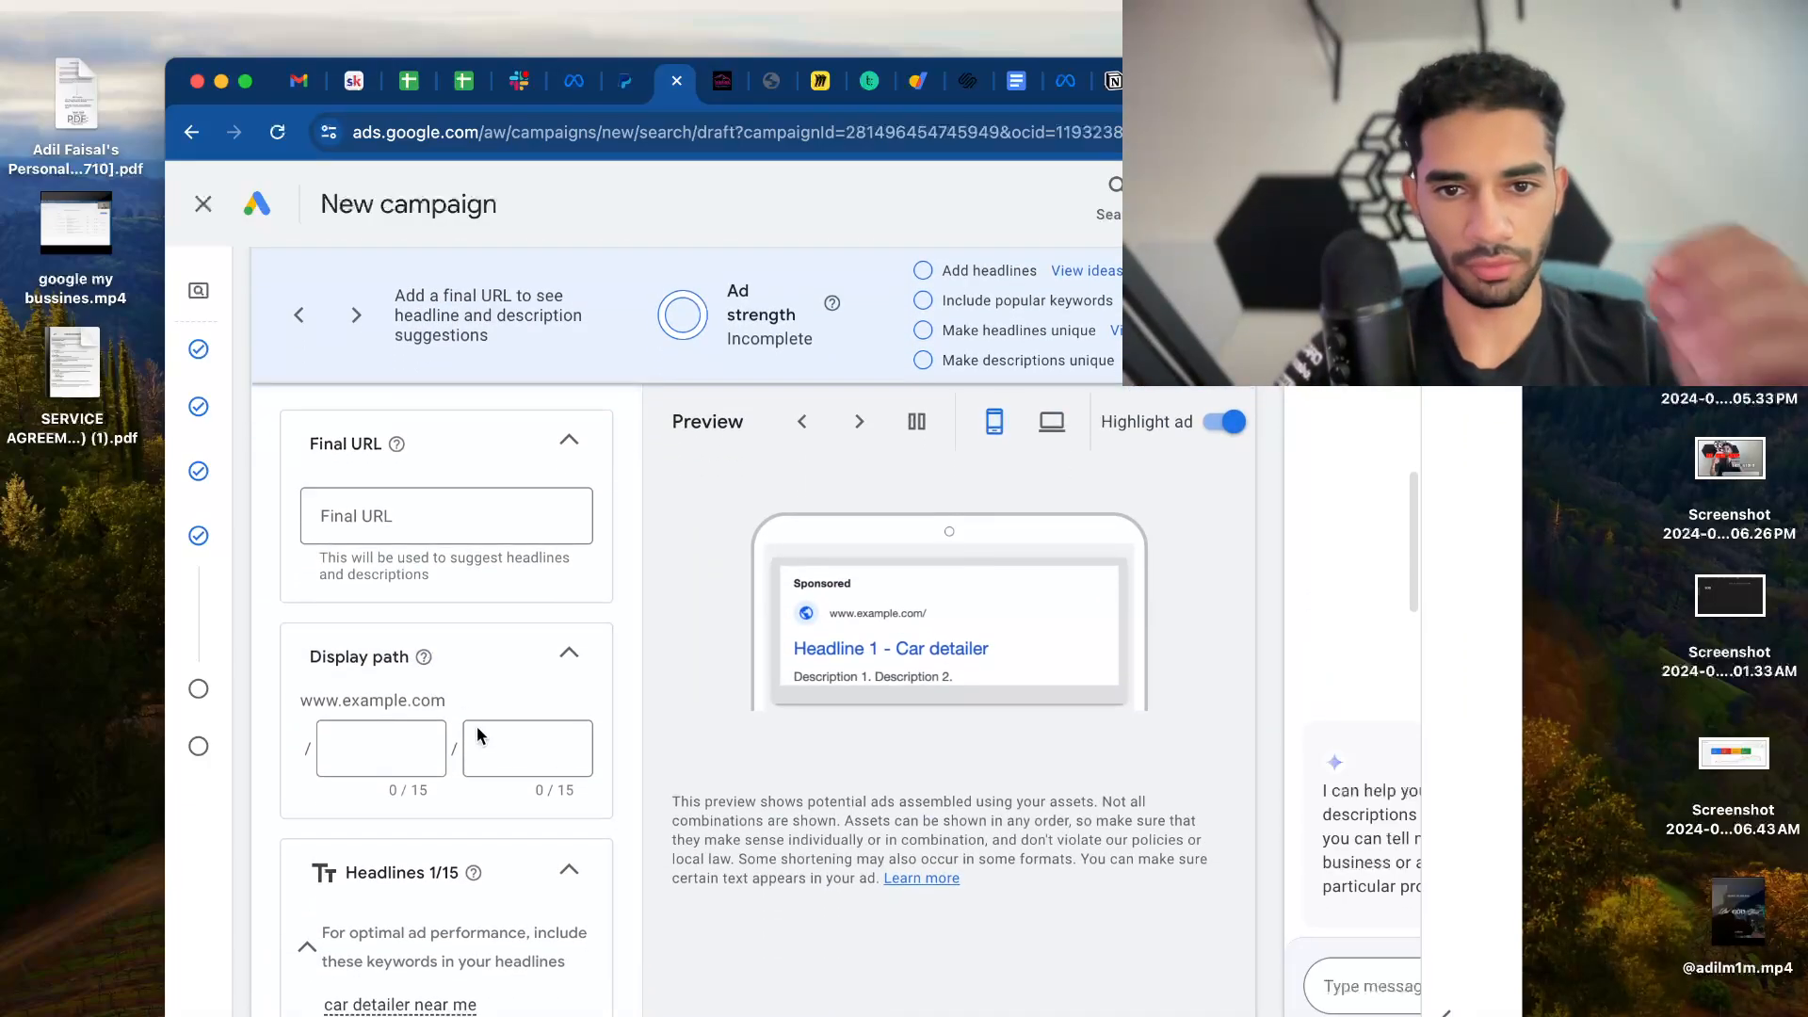
scroll(424, 771, "down", 2)
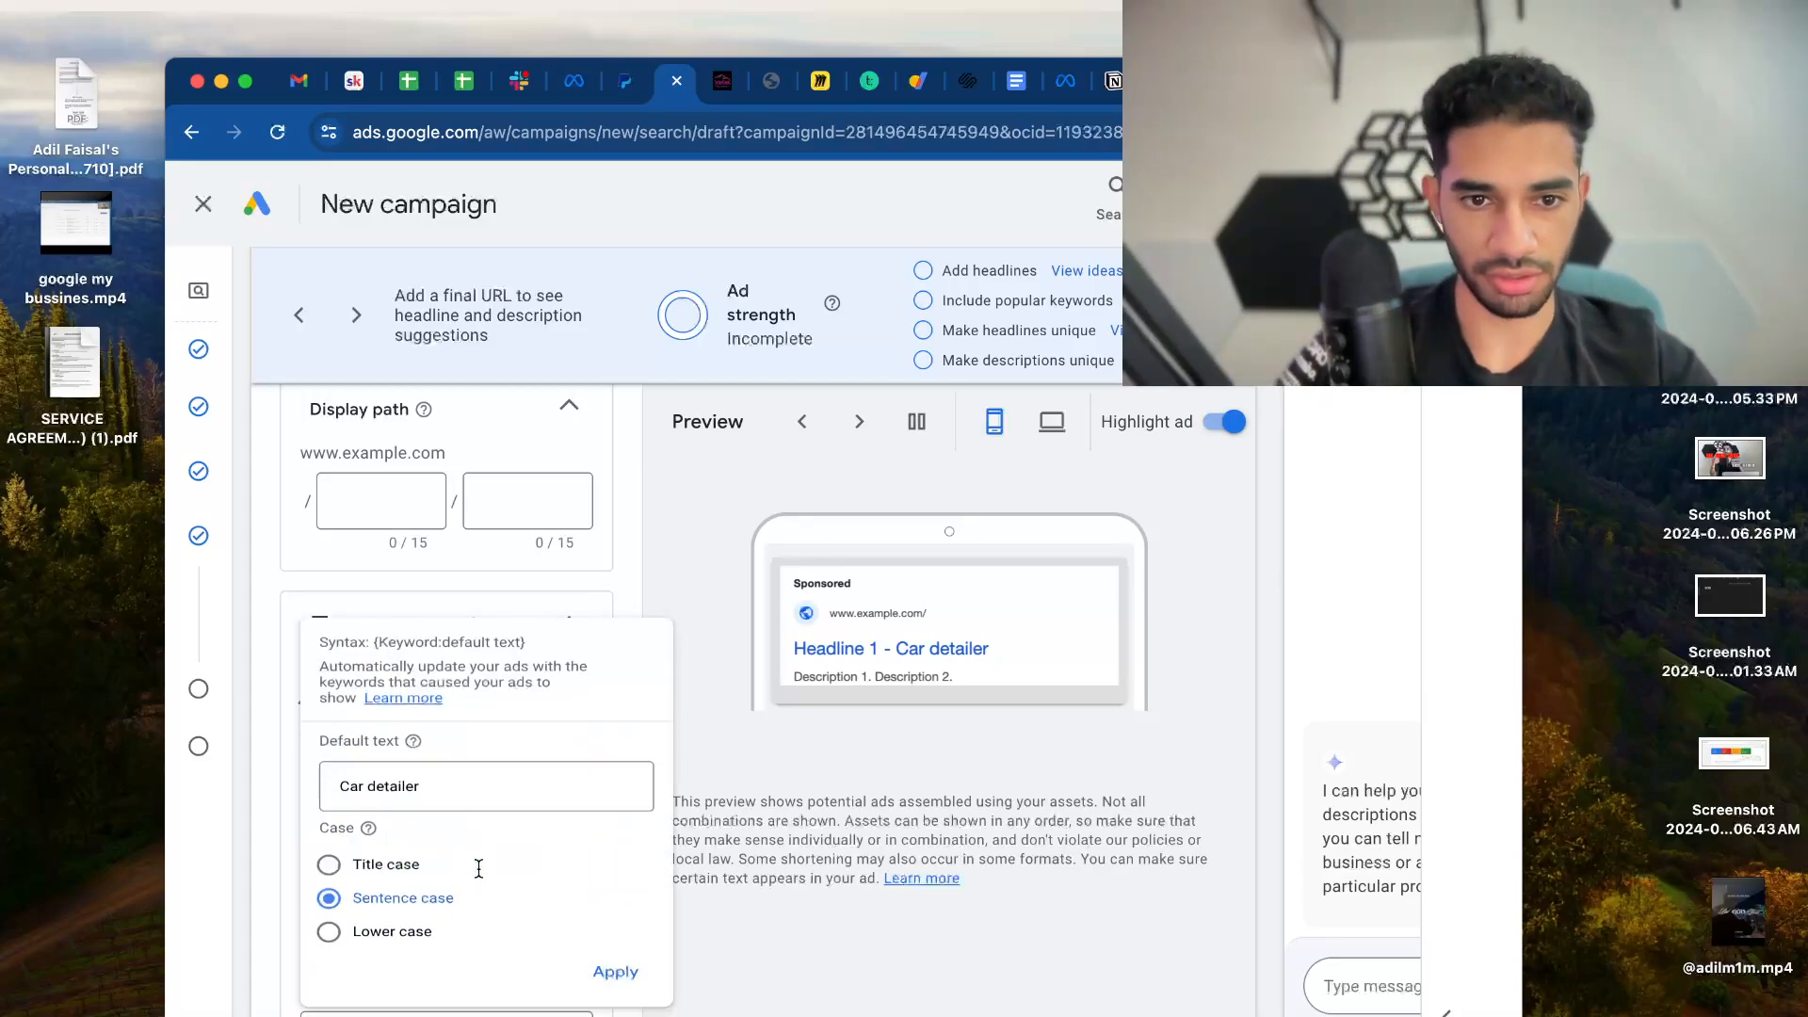
left_click(476, 864)
left_click(617, 1012)
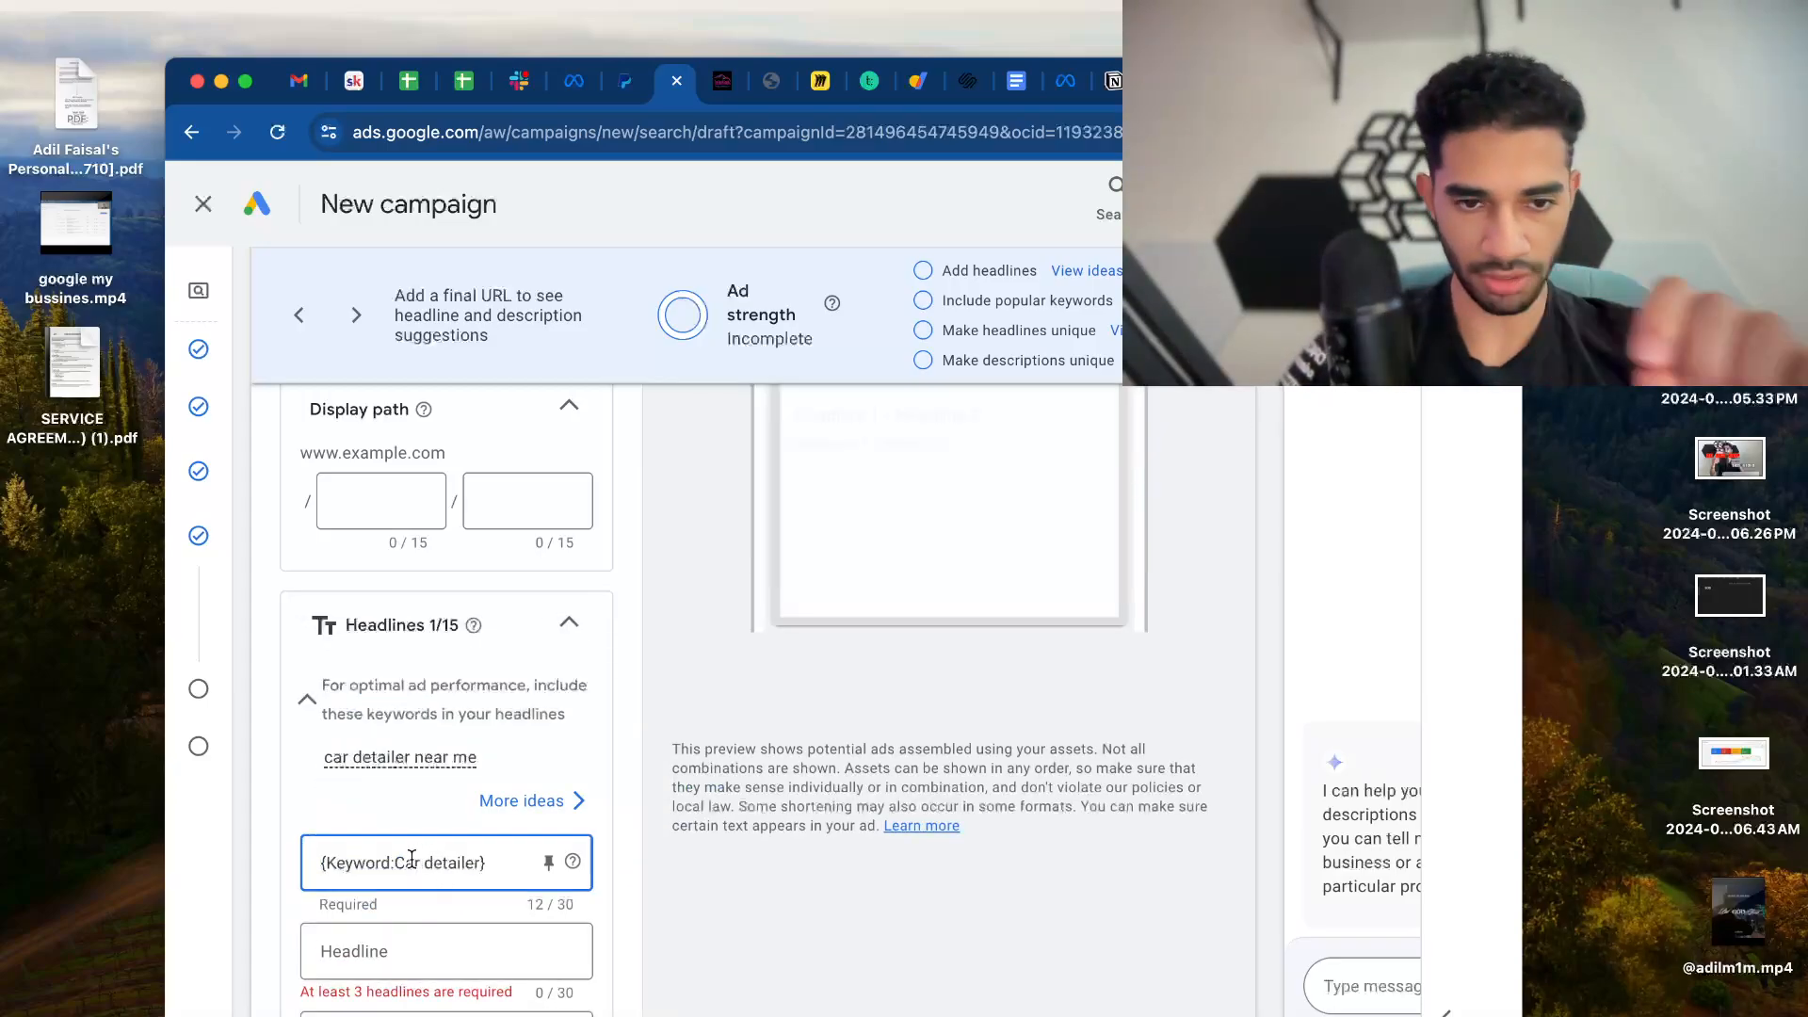
Add "car detailing in florida" as a keyword in the ad group's keyword list
scroll(489, 866, "up", 10)
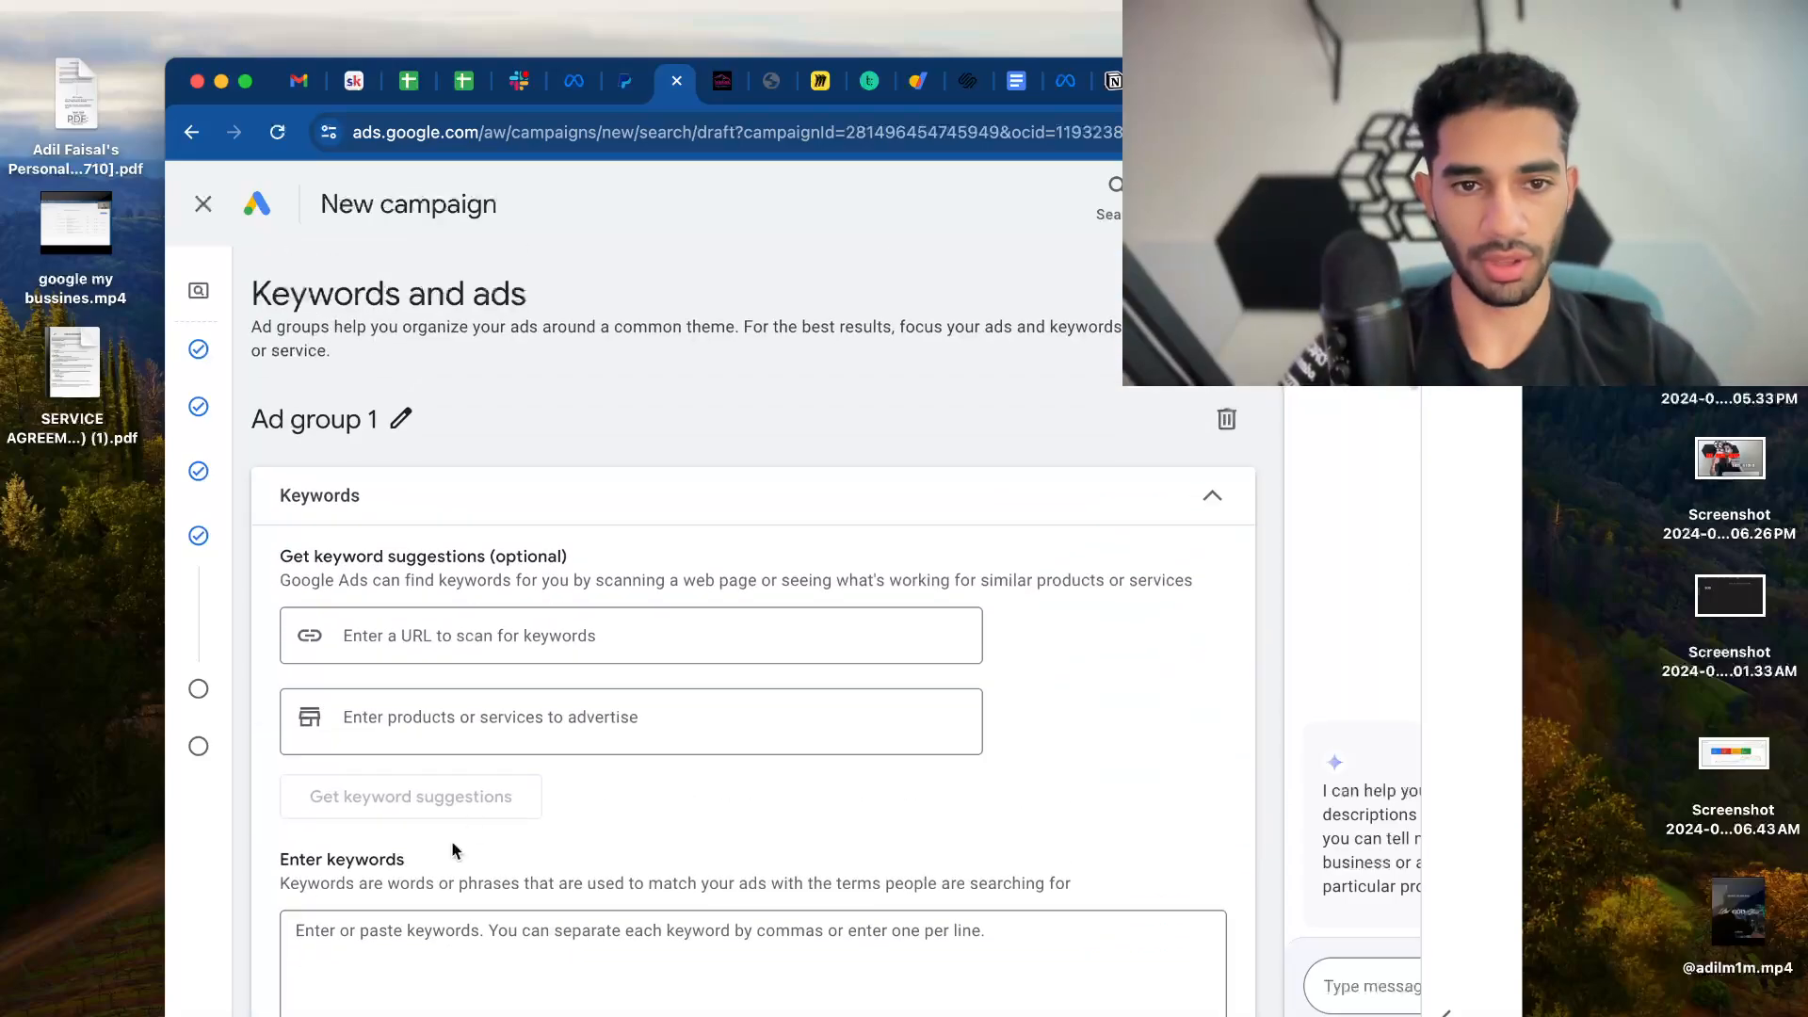
scroll(472, 942, "down", 3)
left_click(443, 773)
type("car detailing in florida")
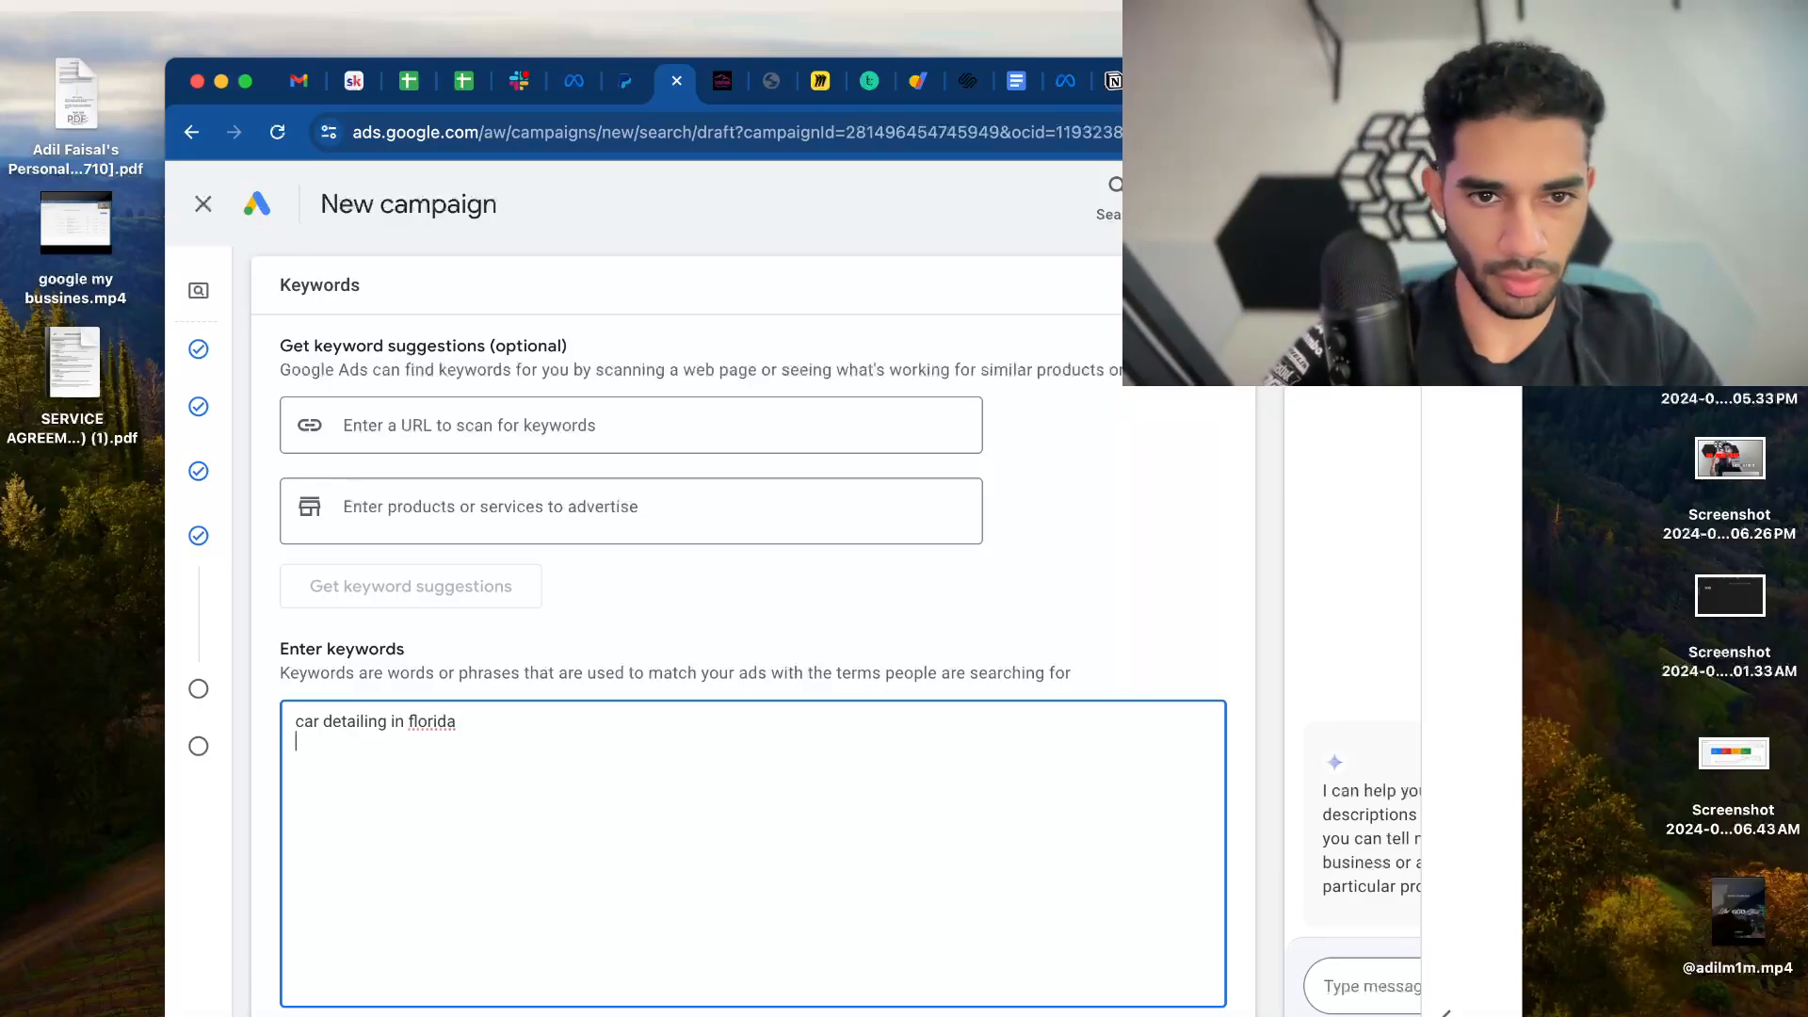
left_click(421, 722)
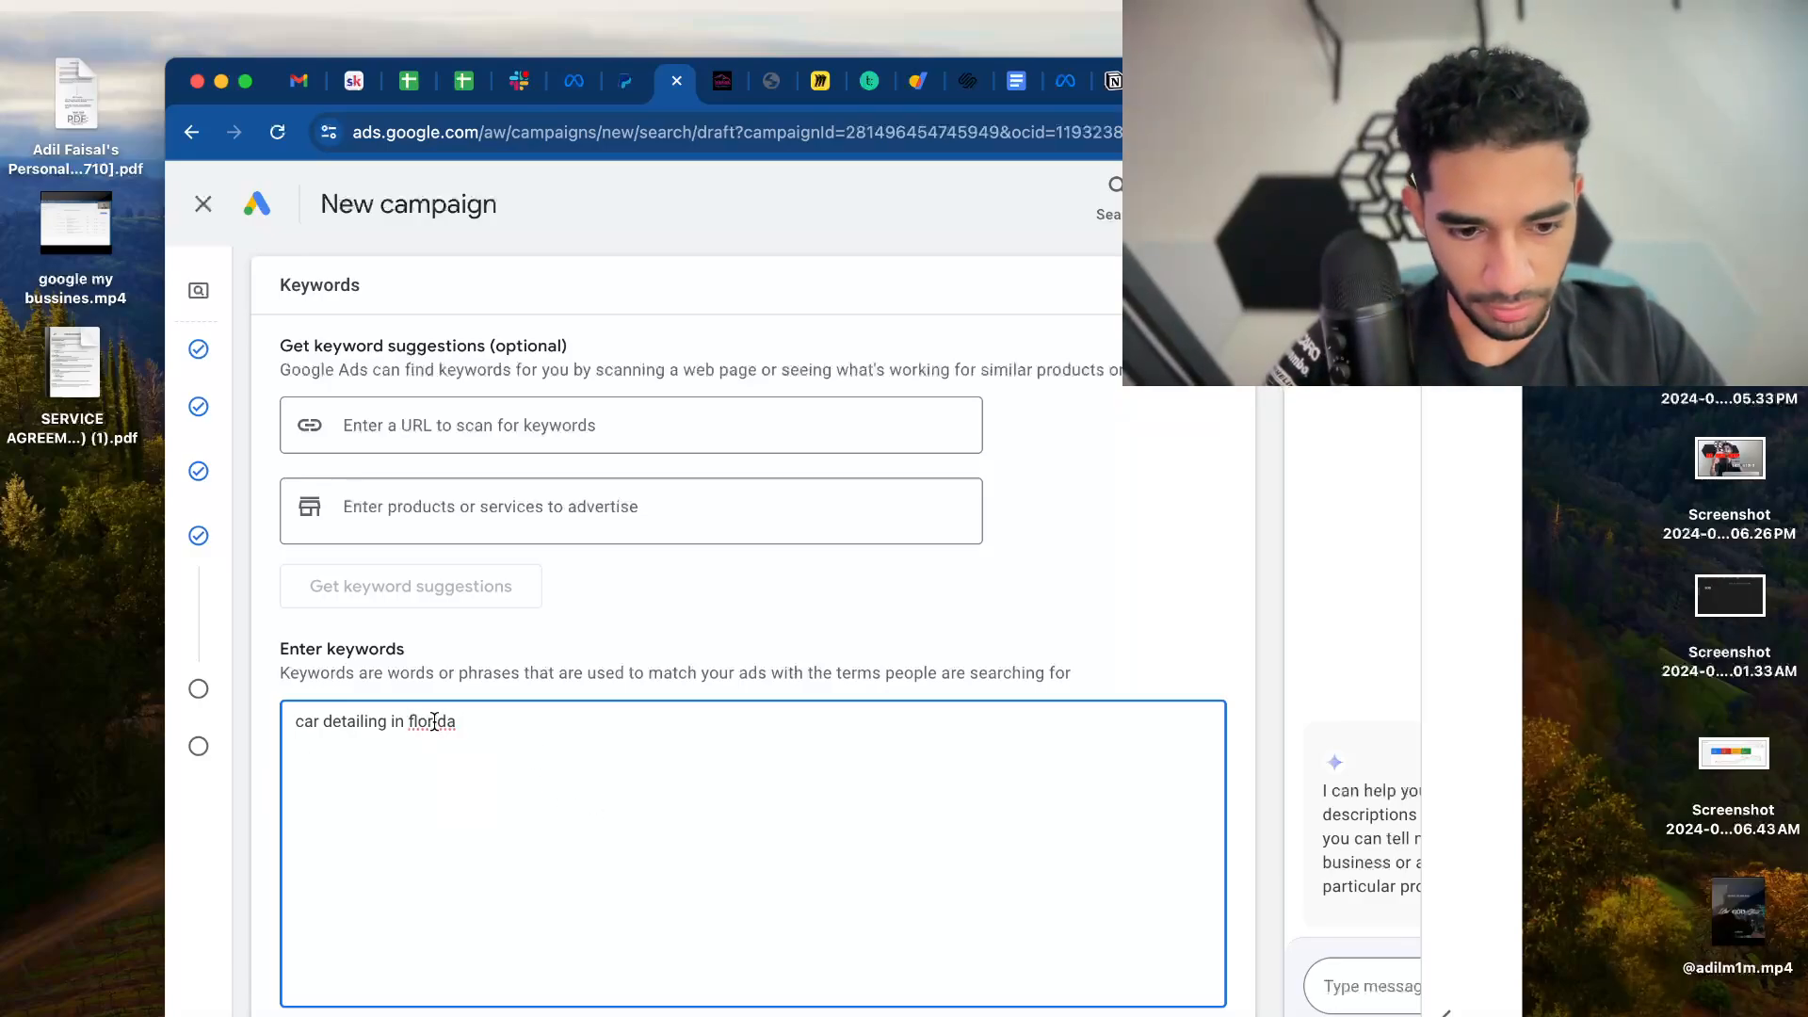
right_click(433, 721)
left_click(492, 767)
key("Return")
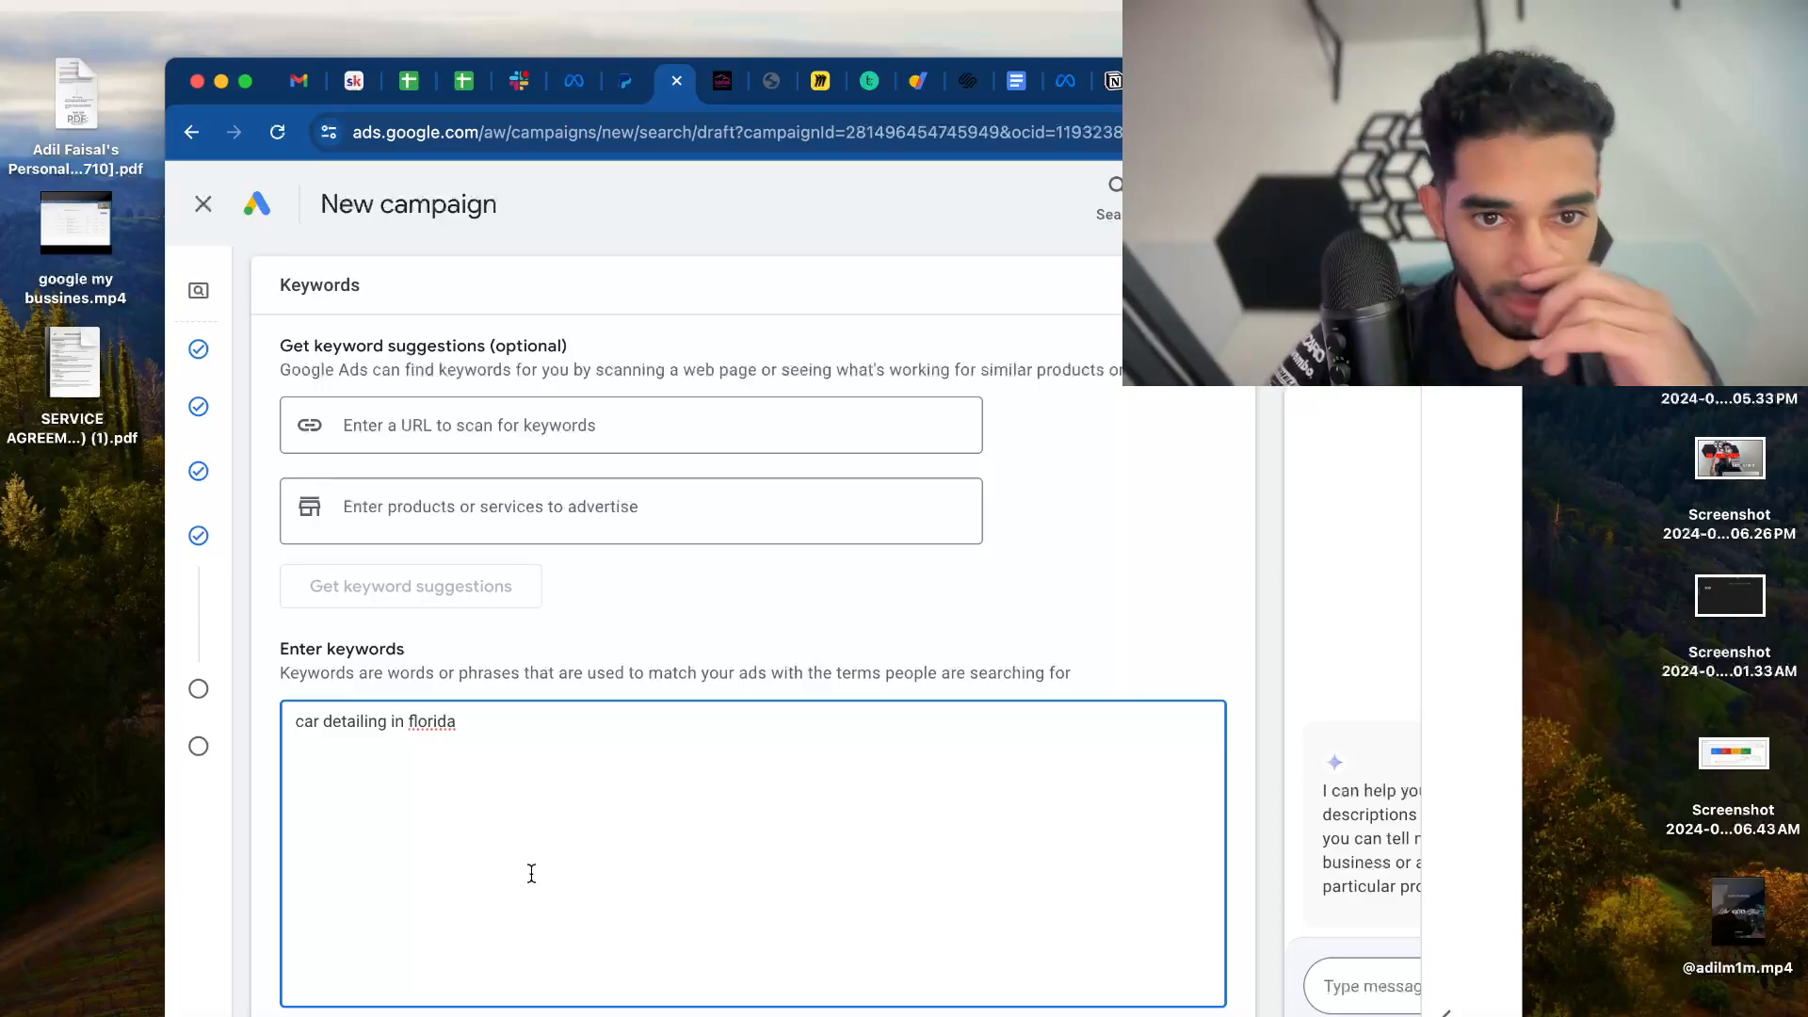
Delete the keyword insertion from the first headline
scroll(531, 873, "down", 15)
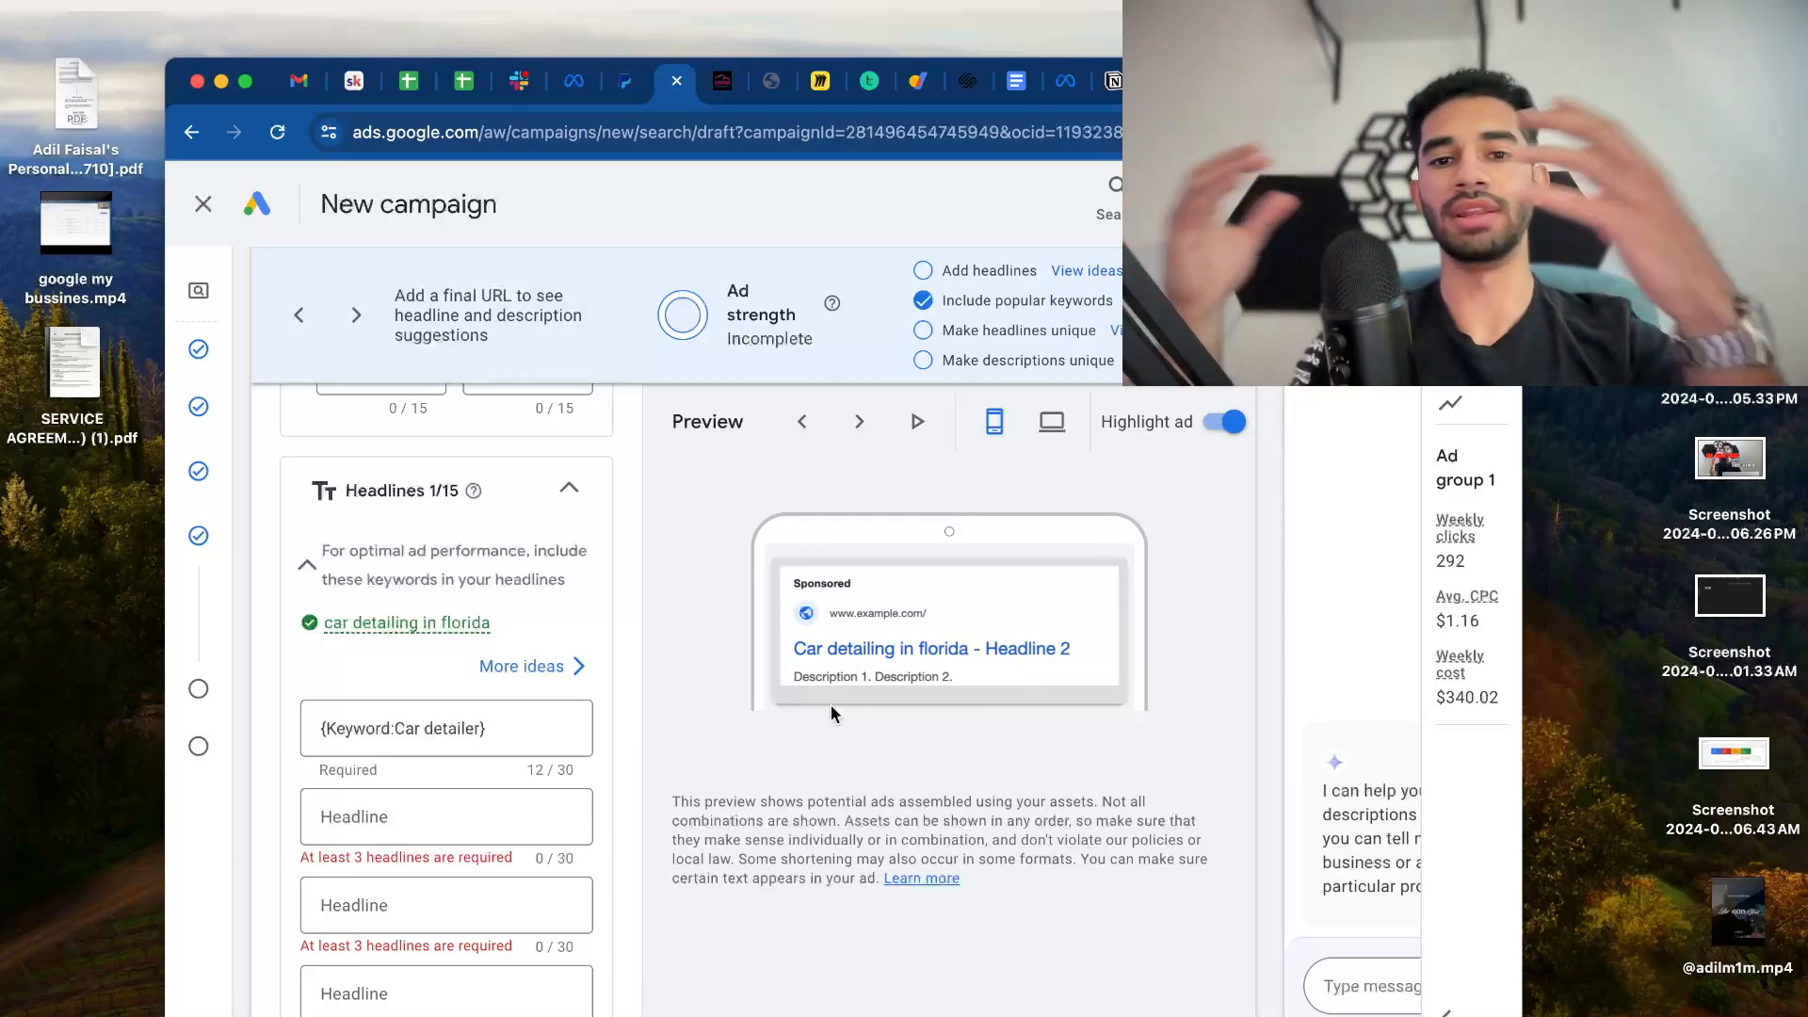
left_click(499, 731)
left_click_drag(500, 730, 311, 731)
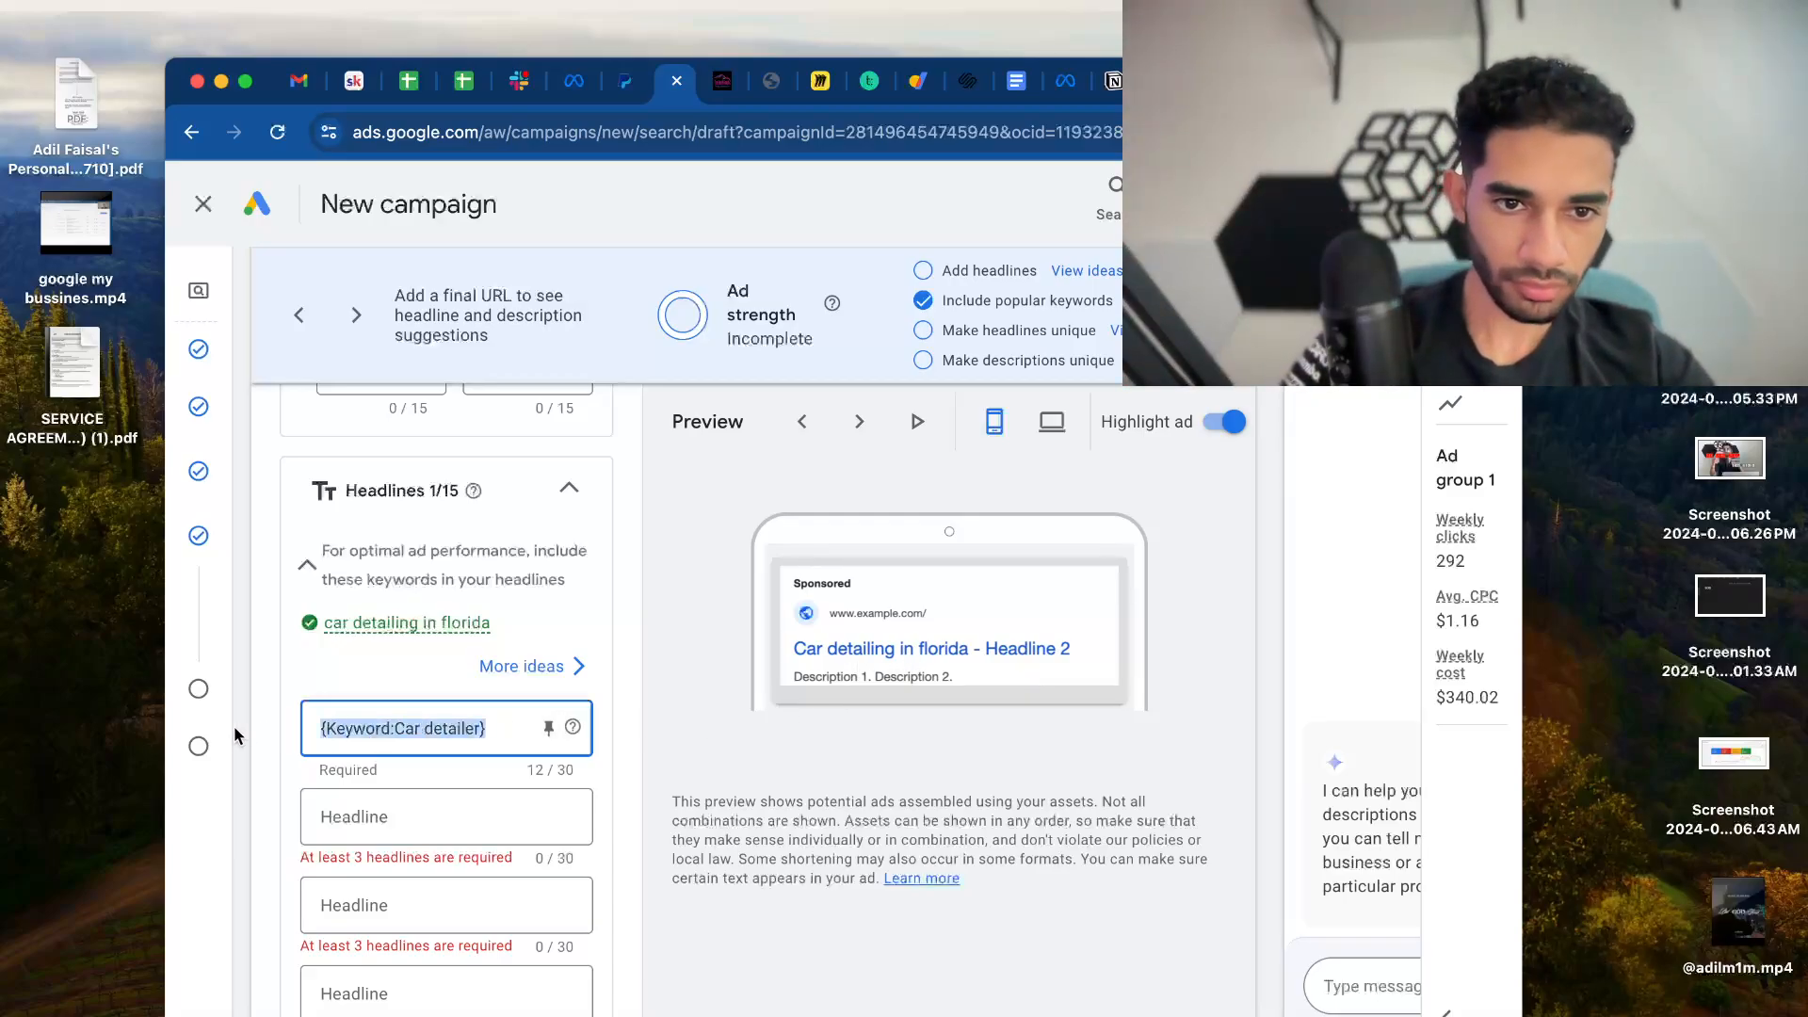
key("BackSpace")
Fill the first headline with a location insertion in City format using the default text "San Antonio"
scroll(472, 782, "up", 15)
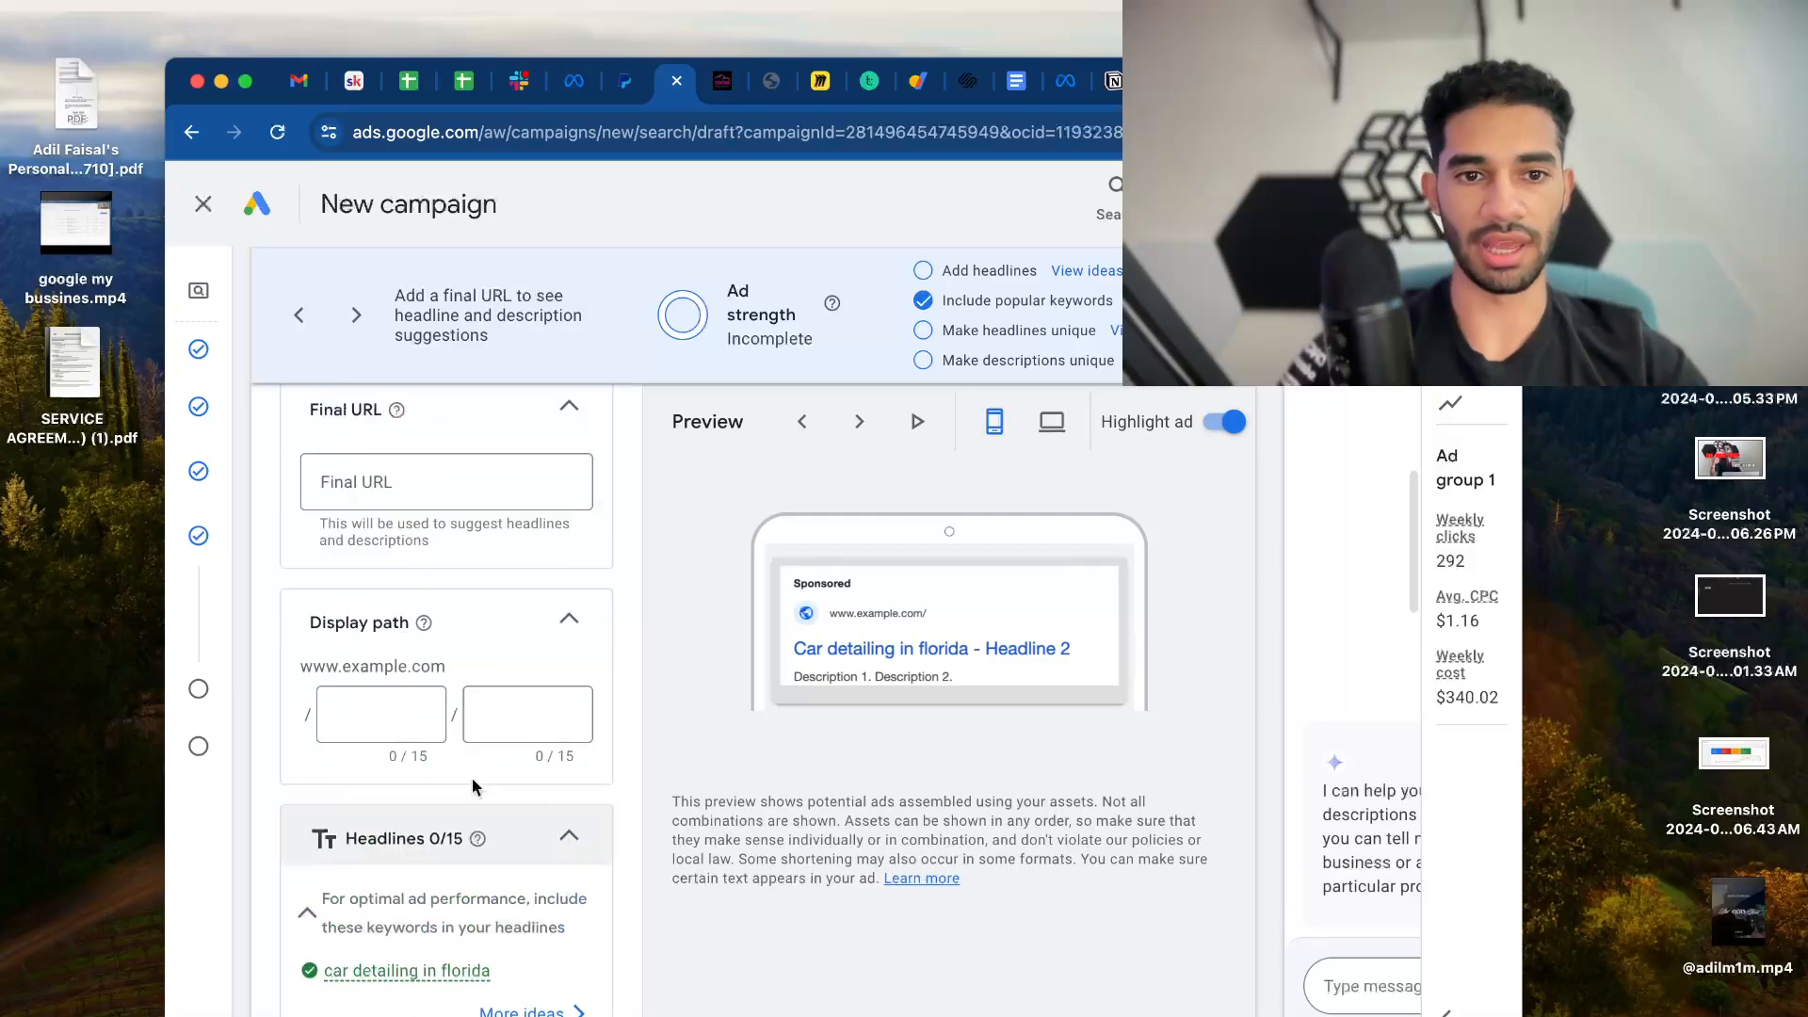
scroll(471, 777, "down", 15)
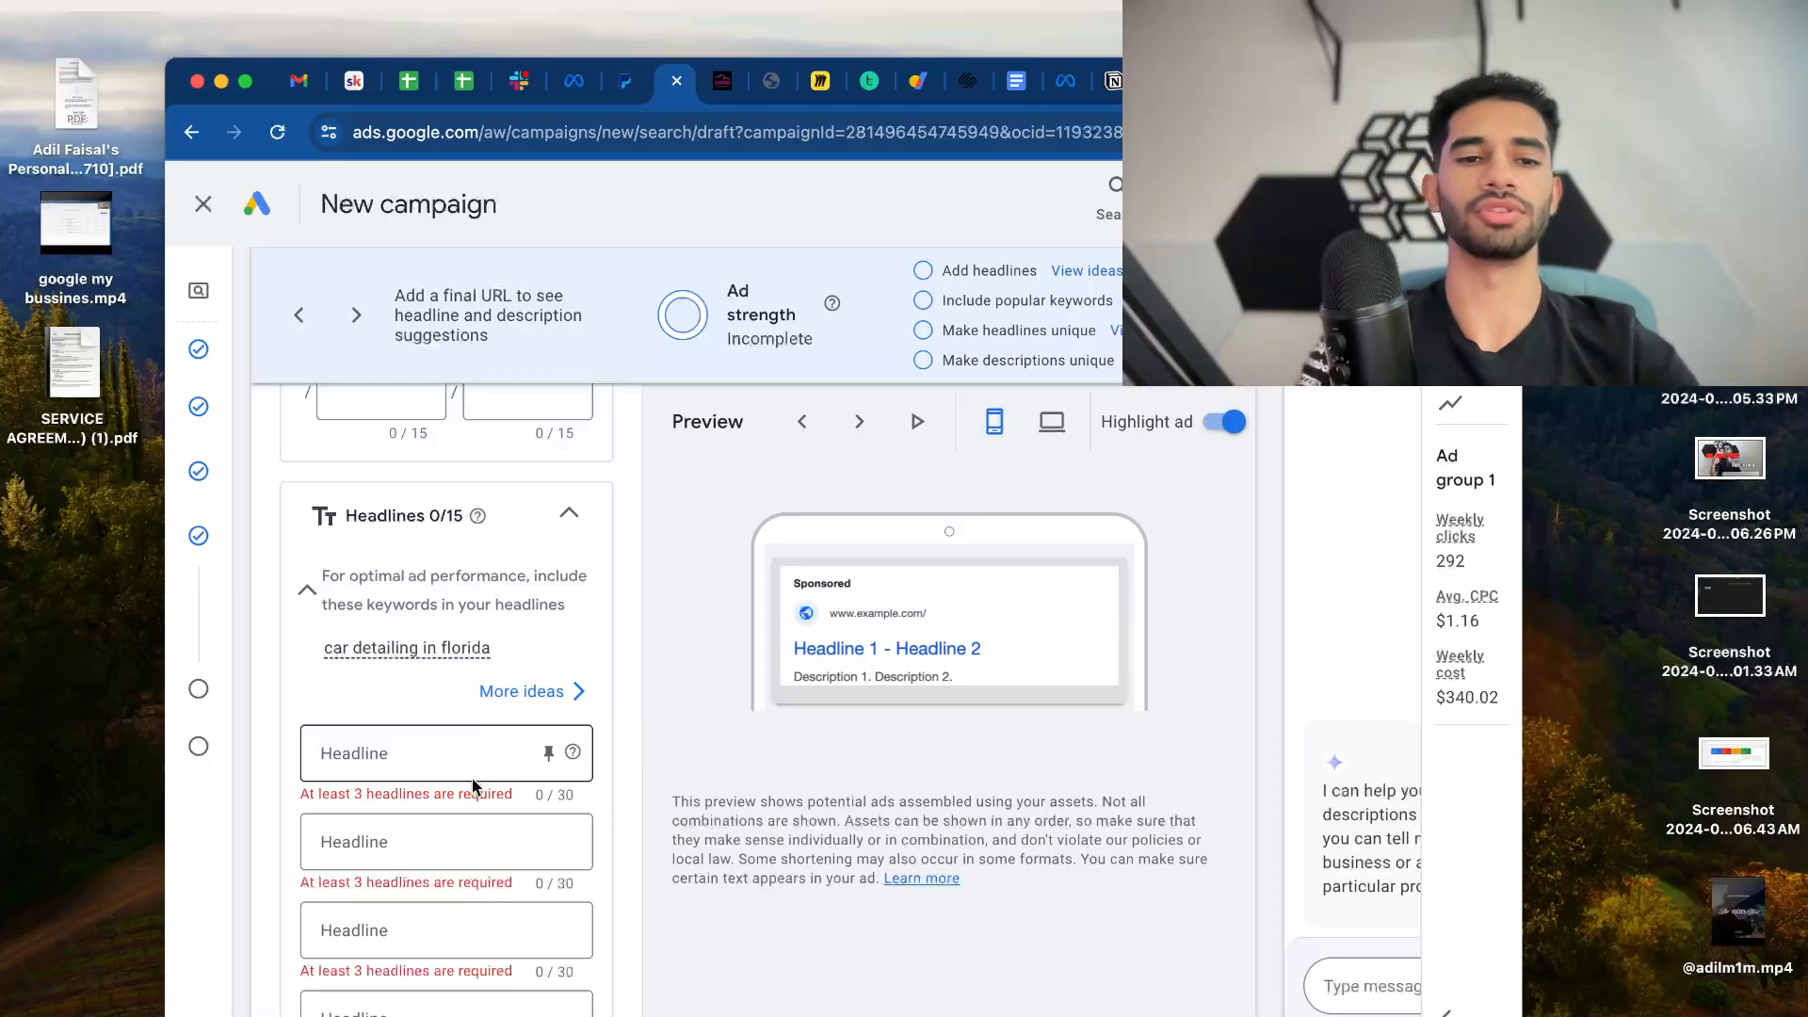
left_click(421, 748)
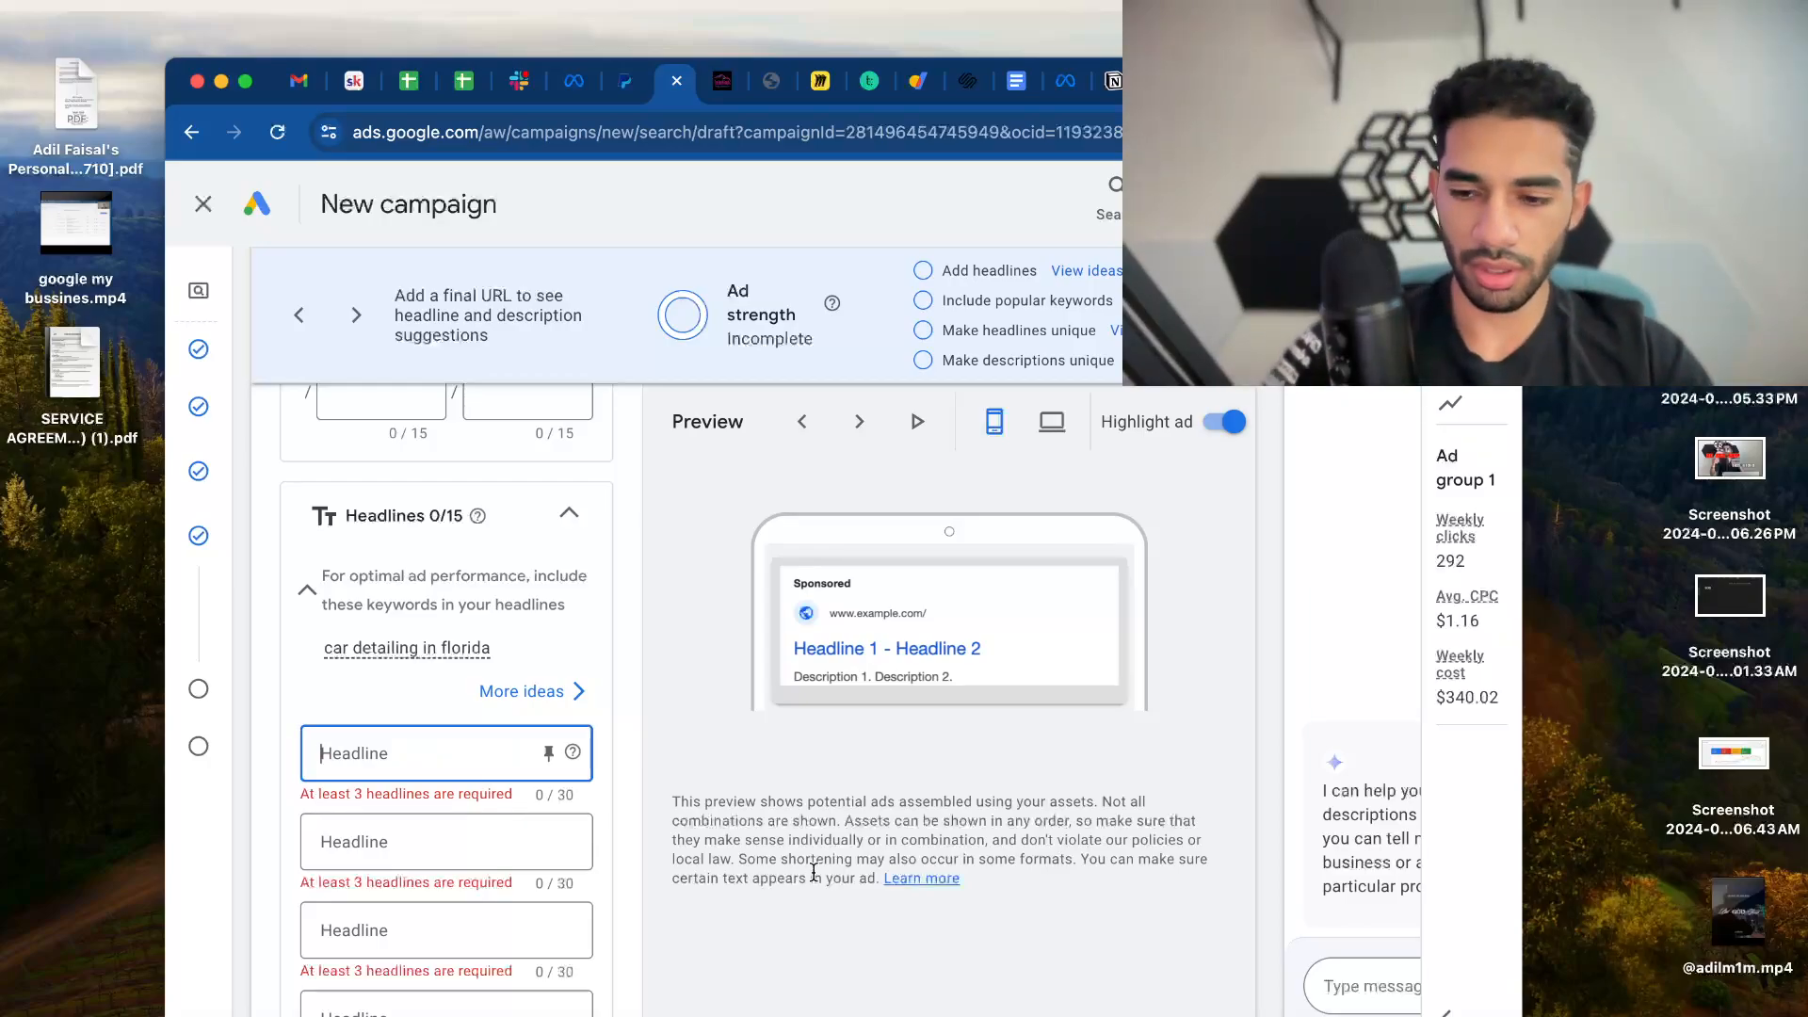
type("{")
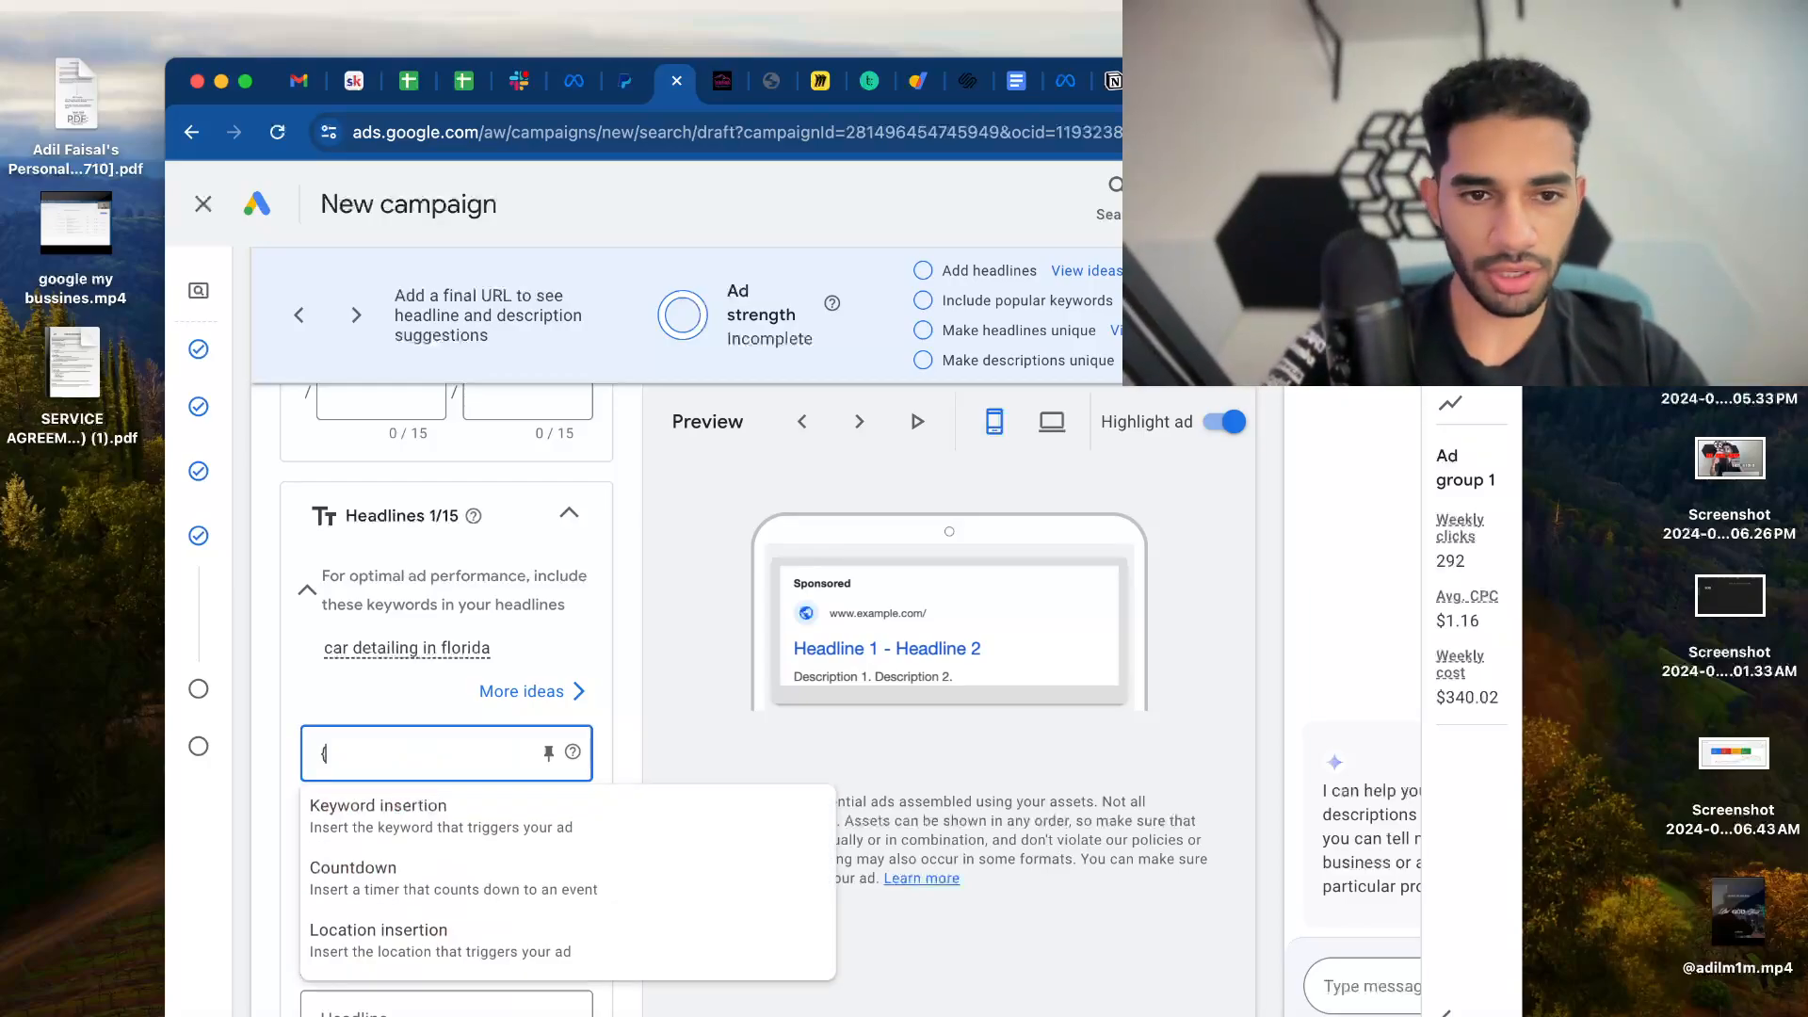
left_click(436, 951)
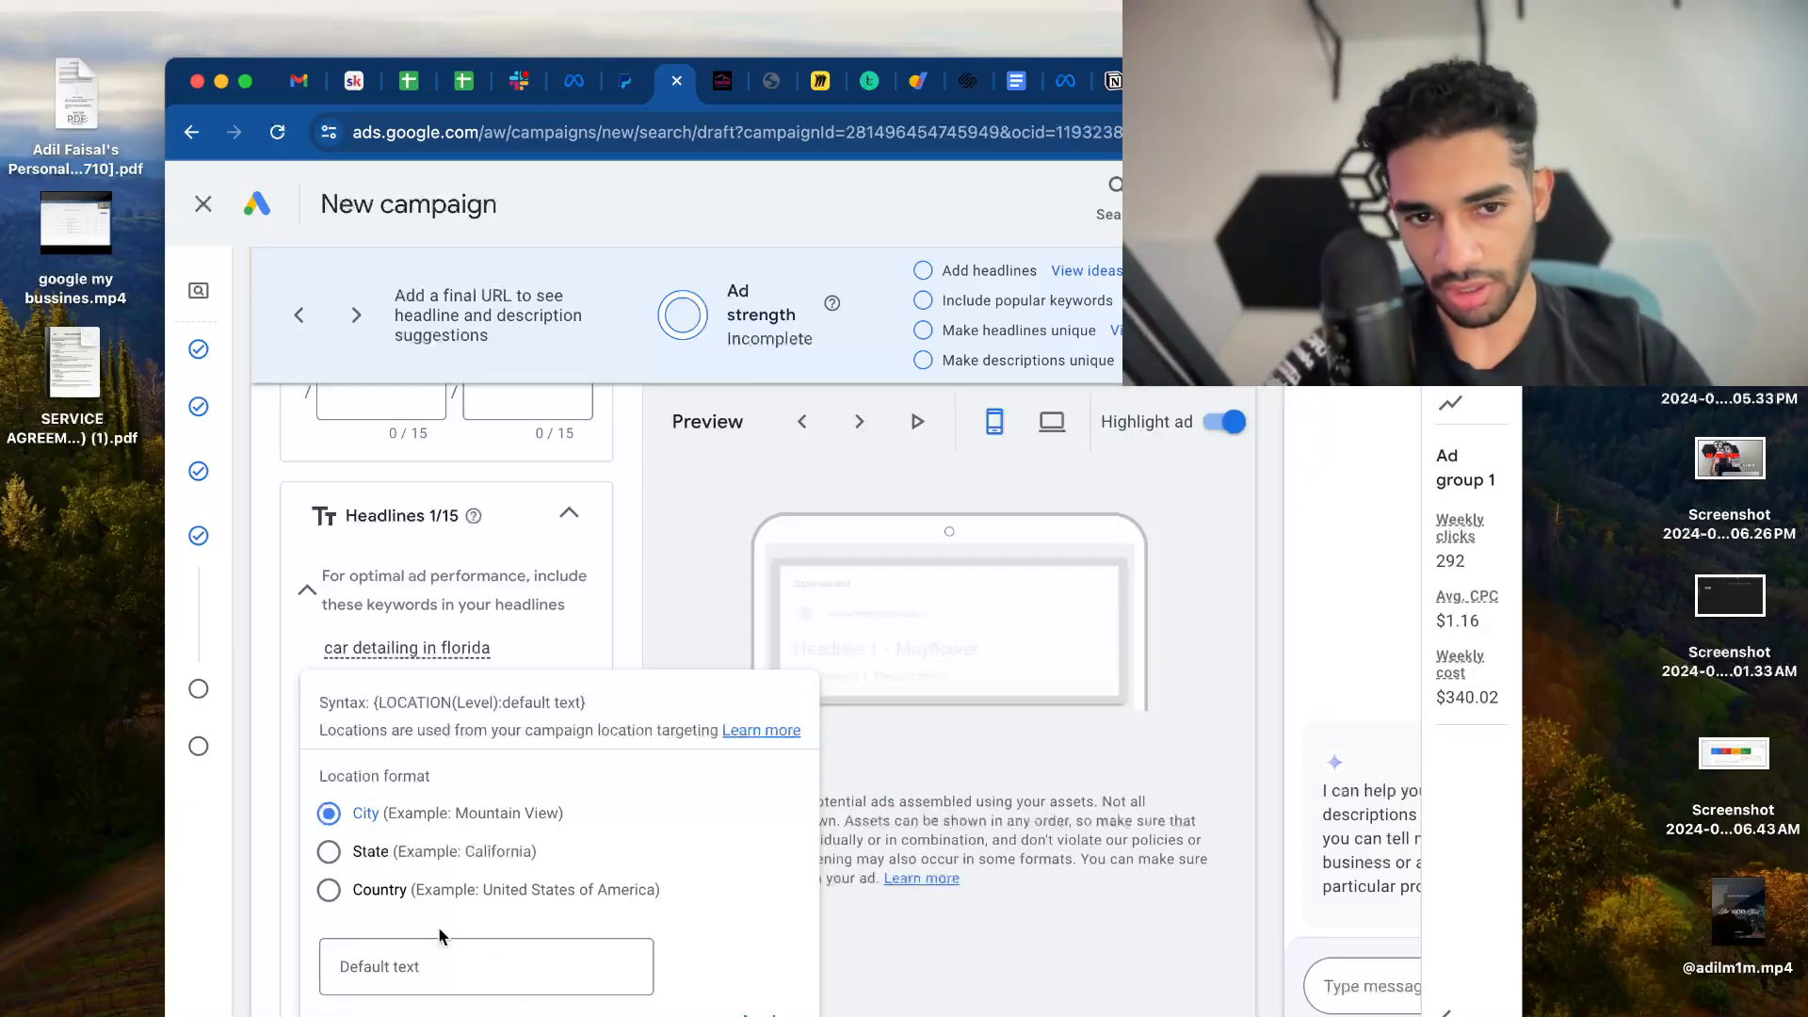
left_click(468, 971)
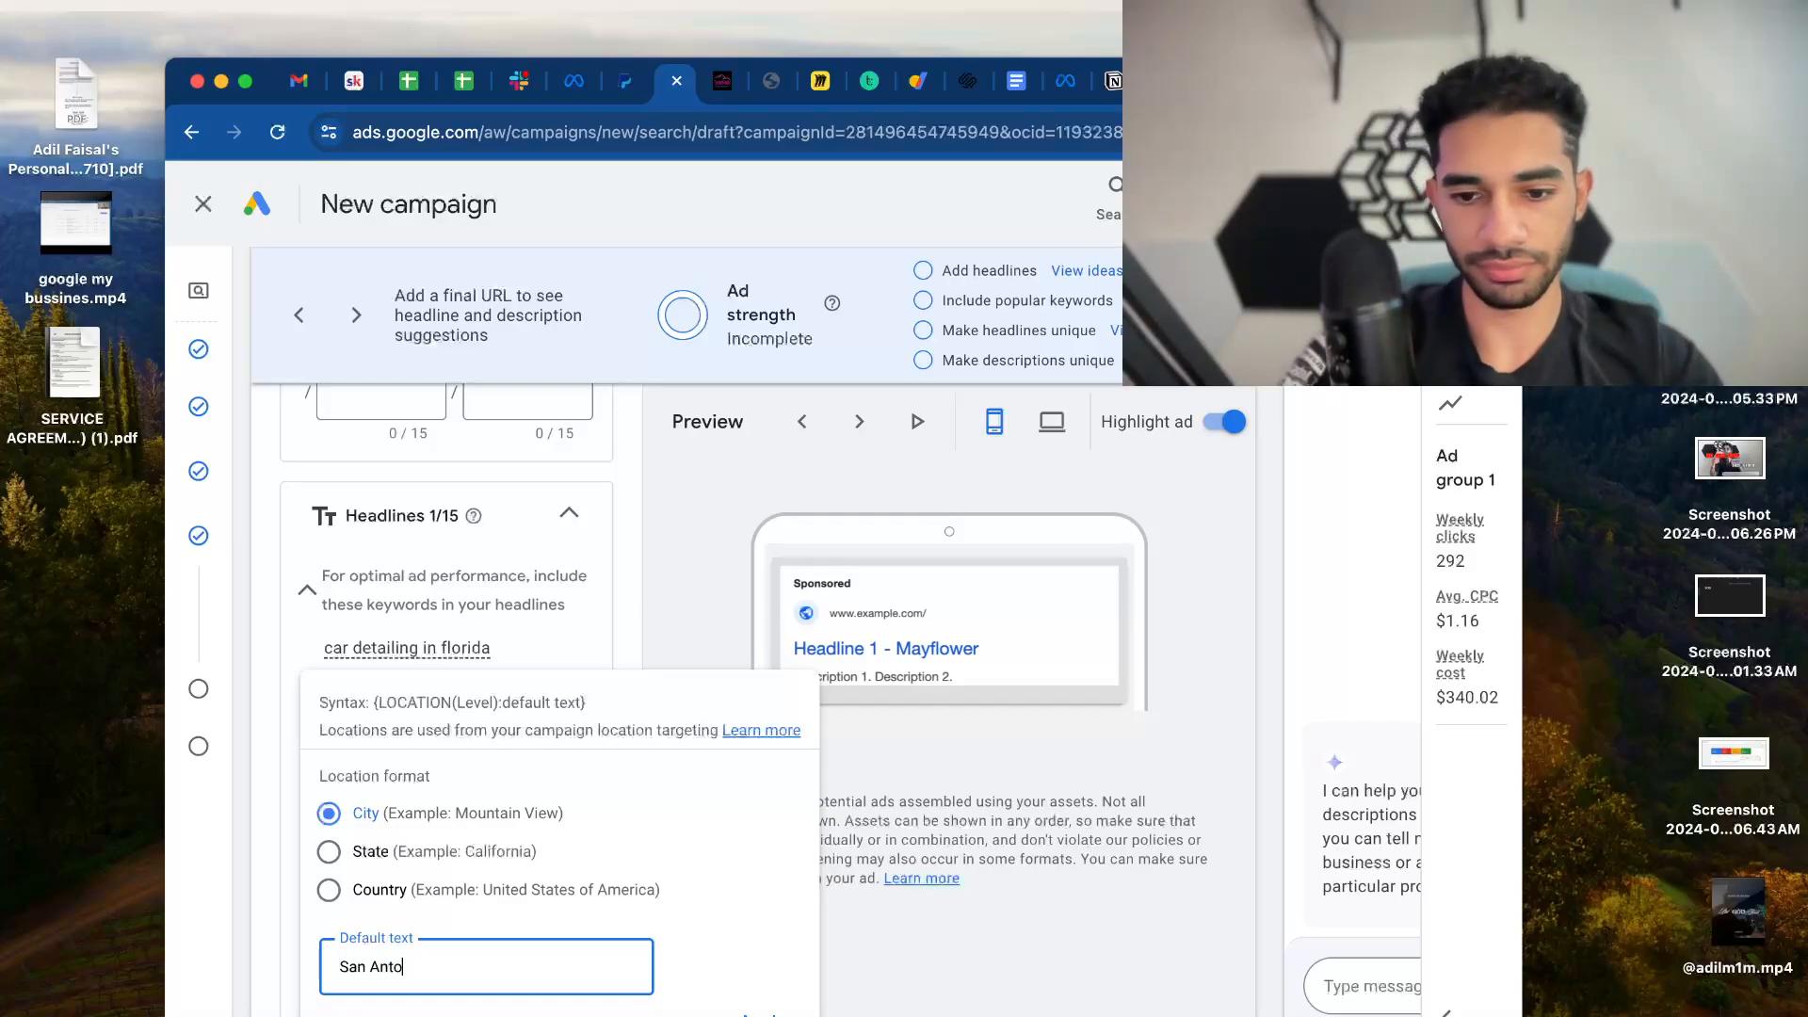
type("San Antonio")
left_click(747, 1013)
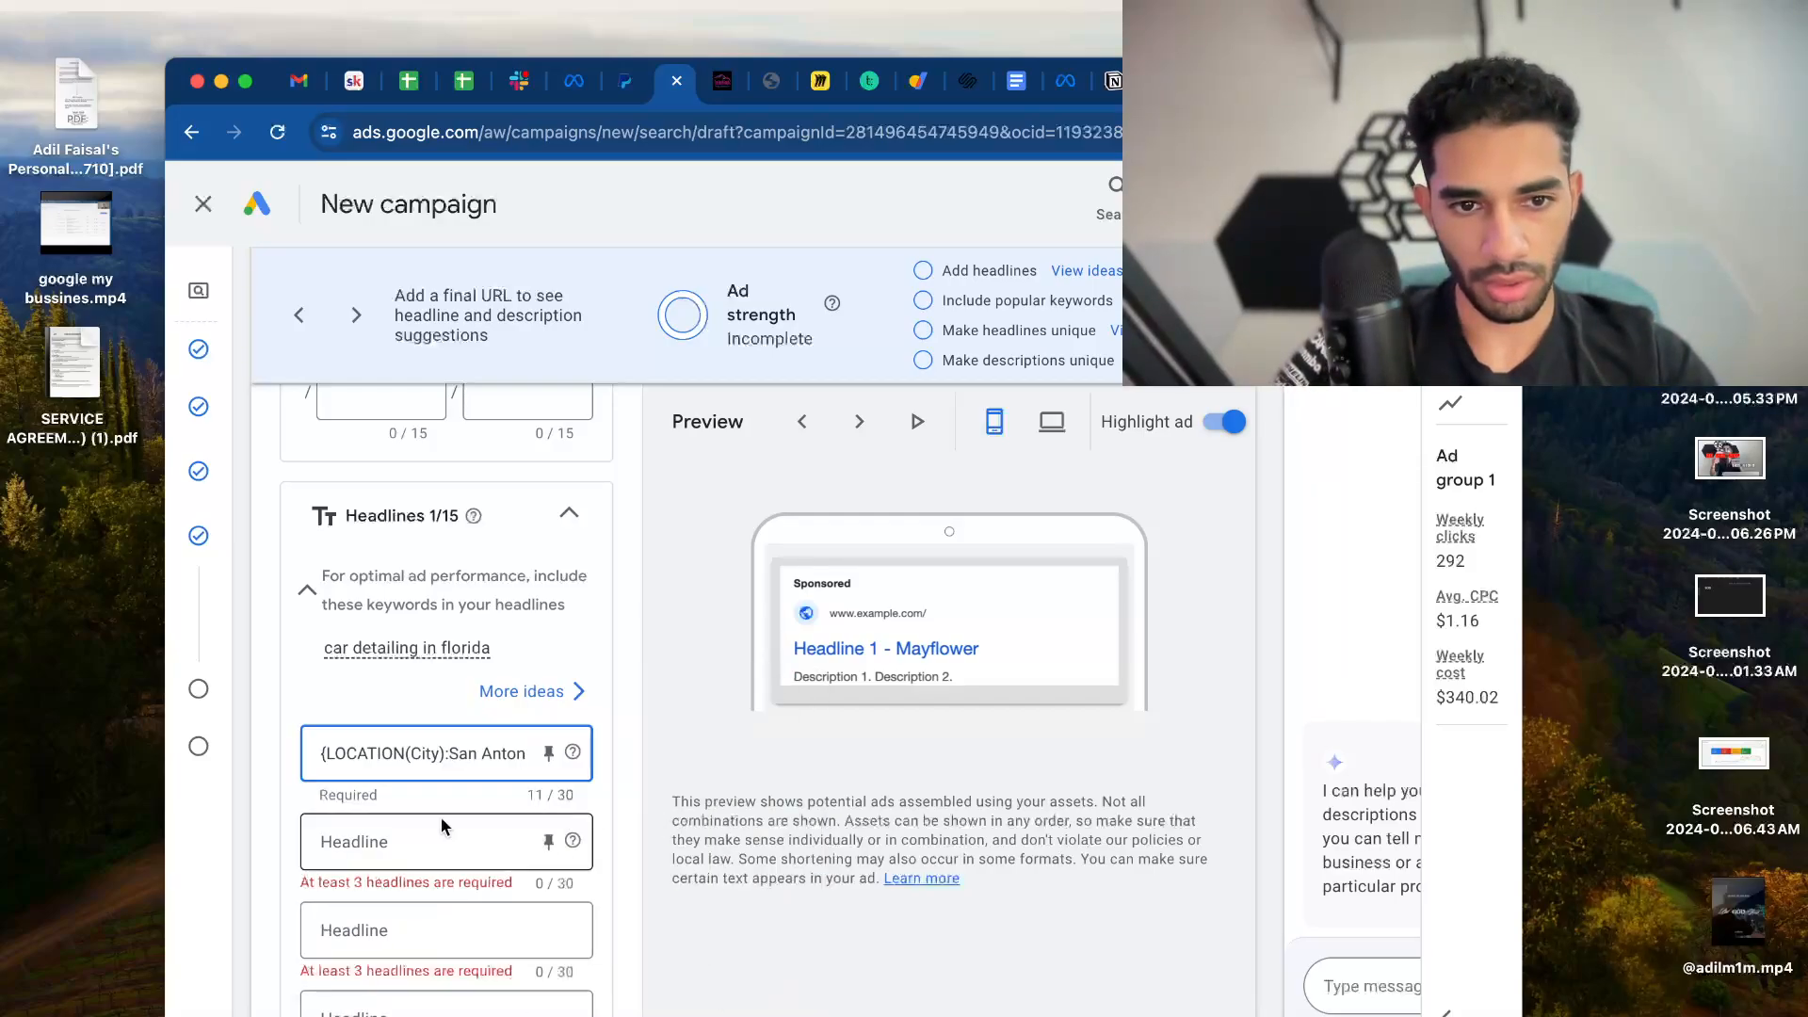
Try to put "The Best Plumber in" before the city location insertion in the first headline
scroll(472, 772, "up", 1)
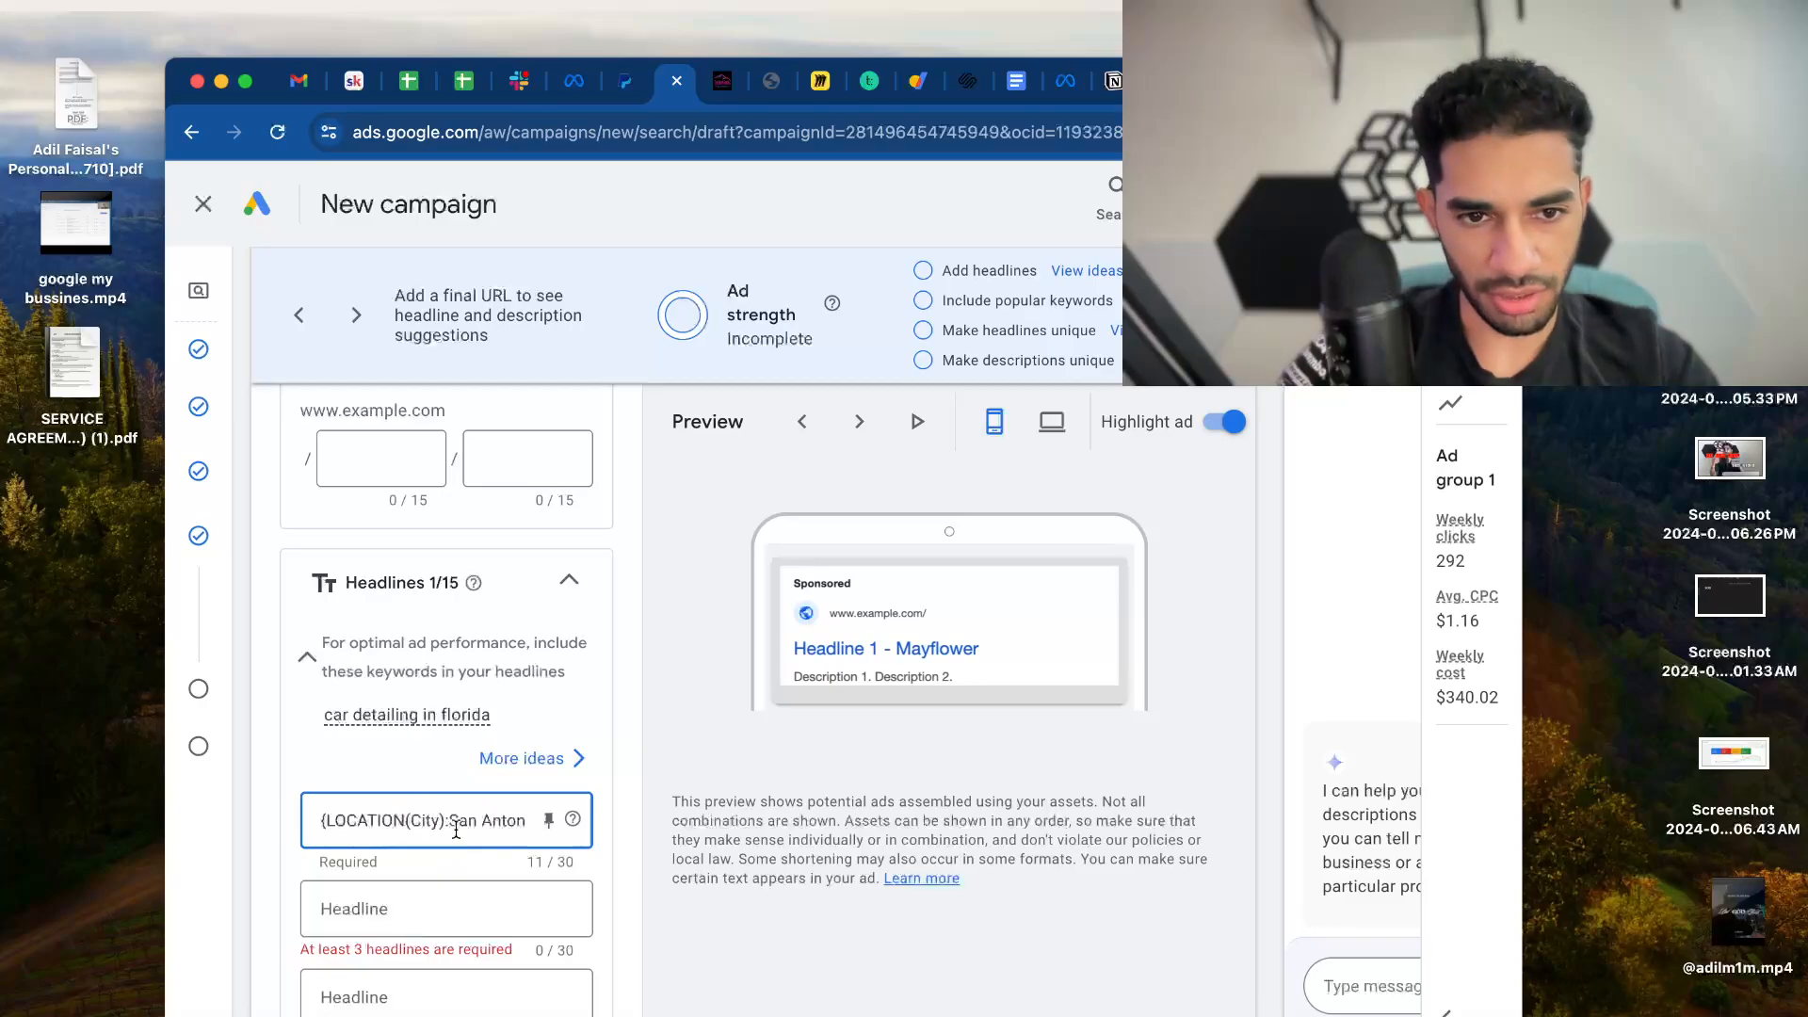
left_click_drag(517, 824, 600, 859)
left_click(318, 822)
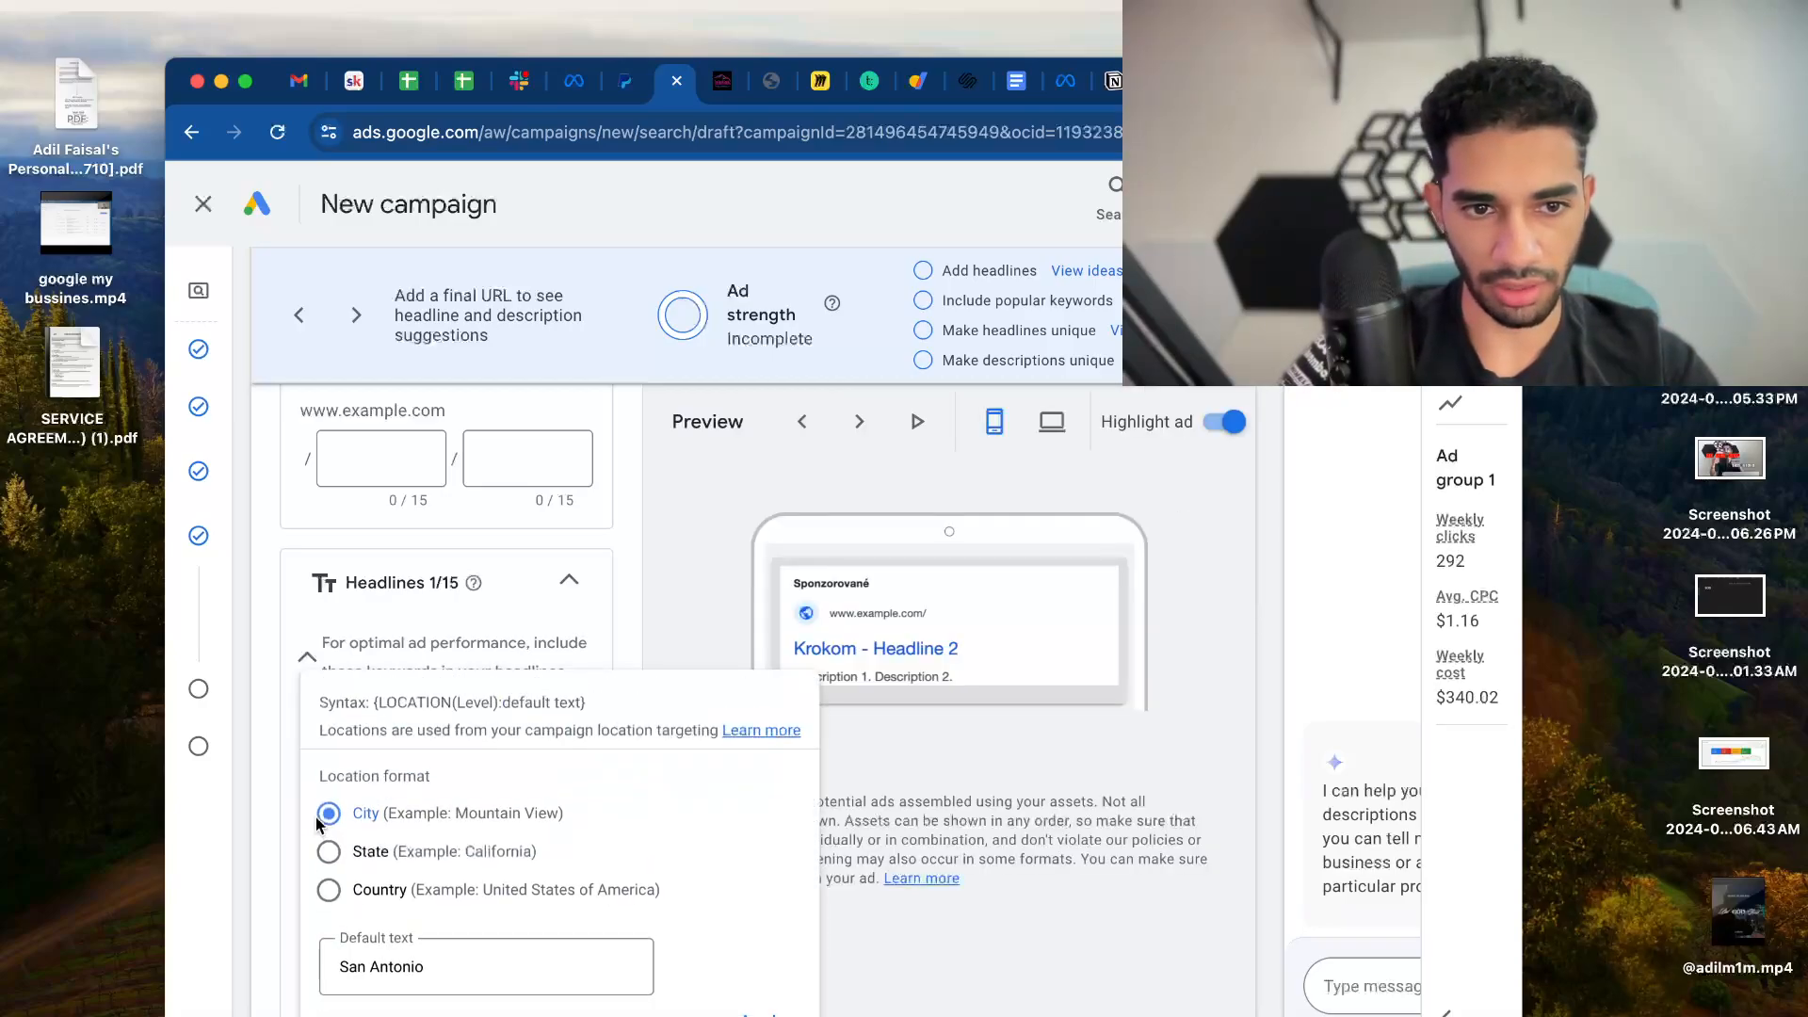
left_click(610, 646)
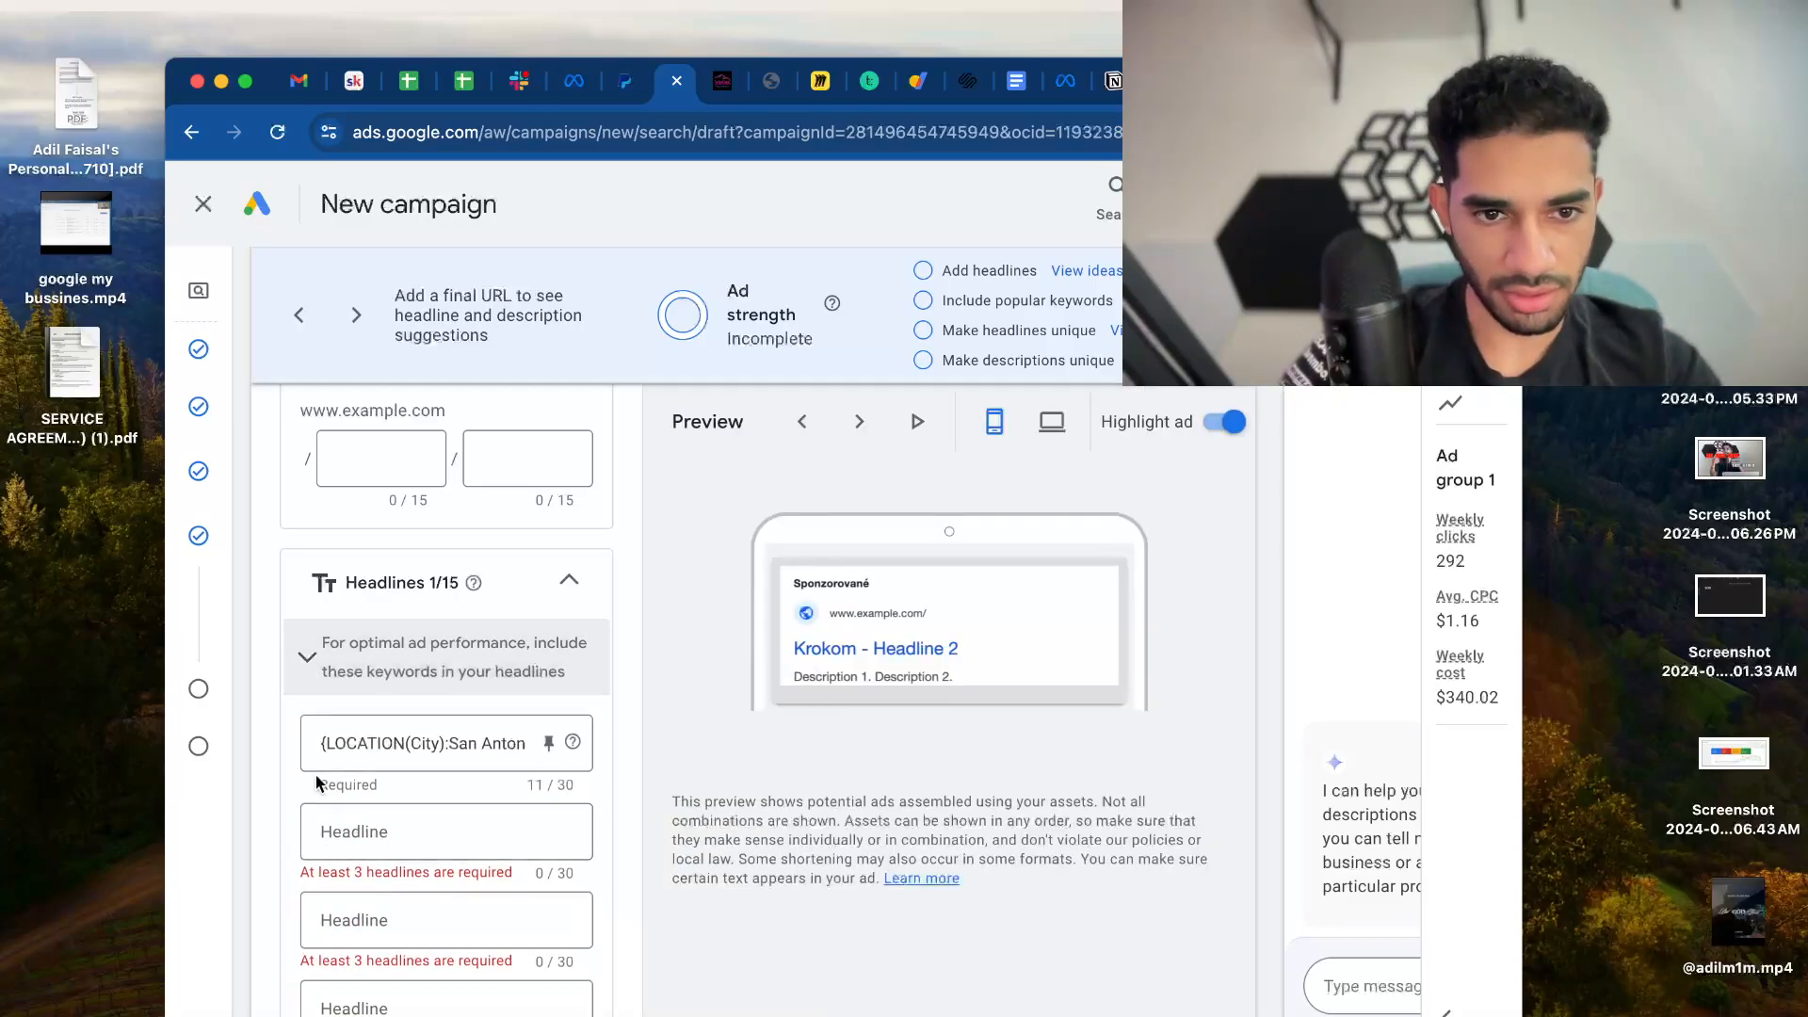
type("The best")
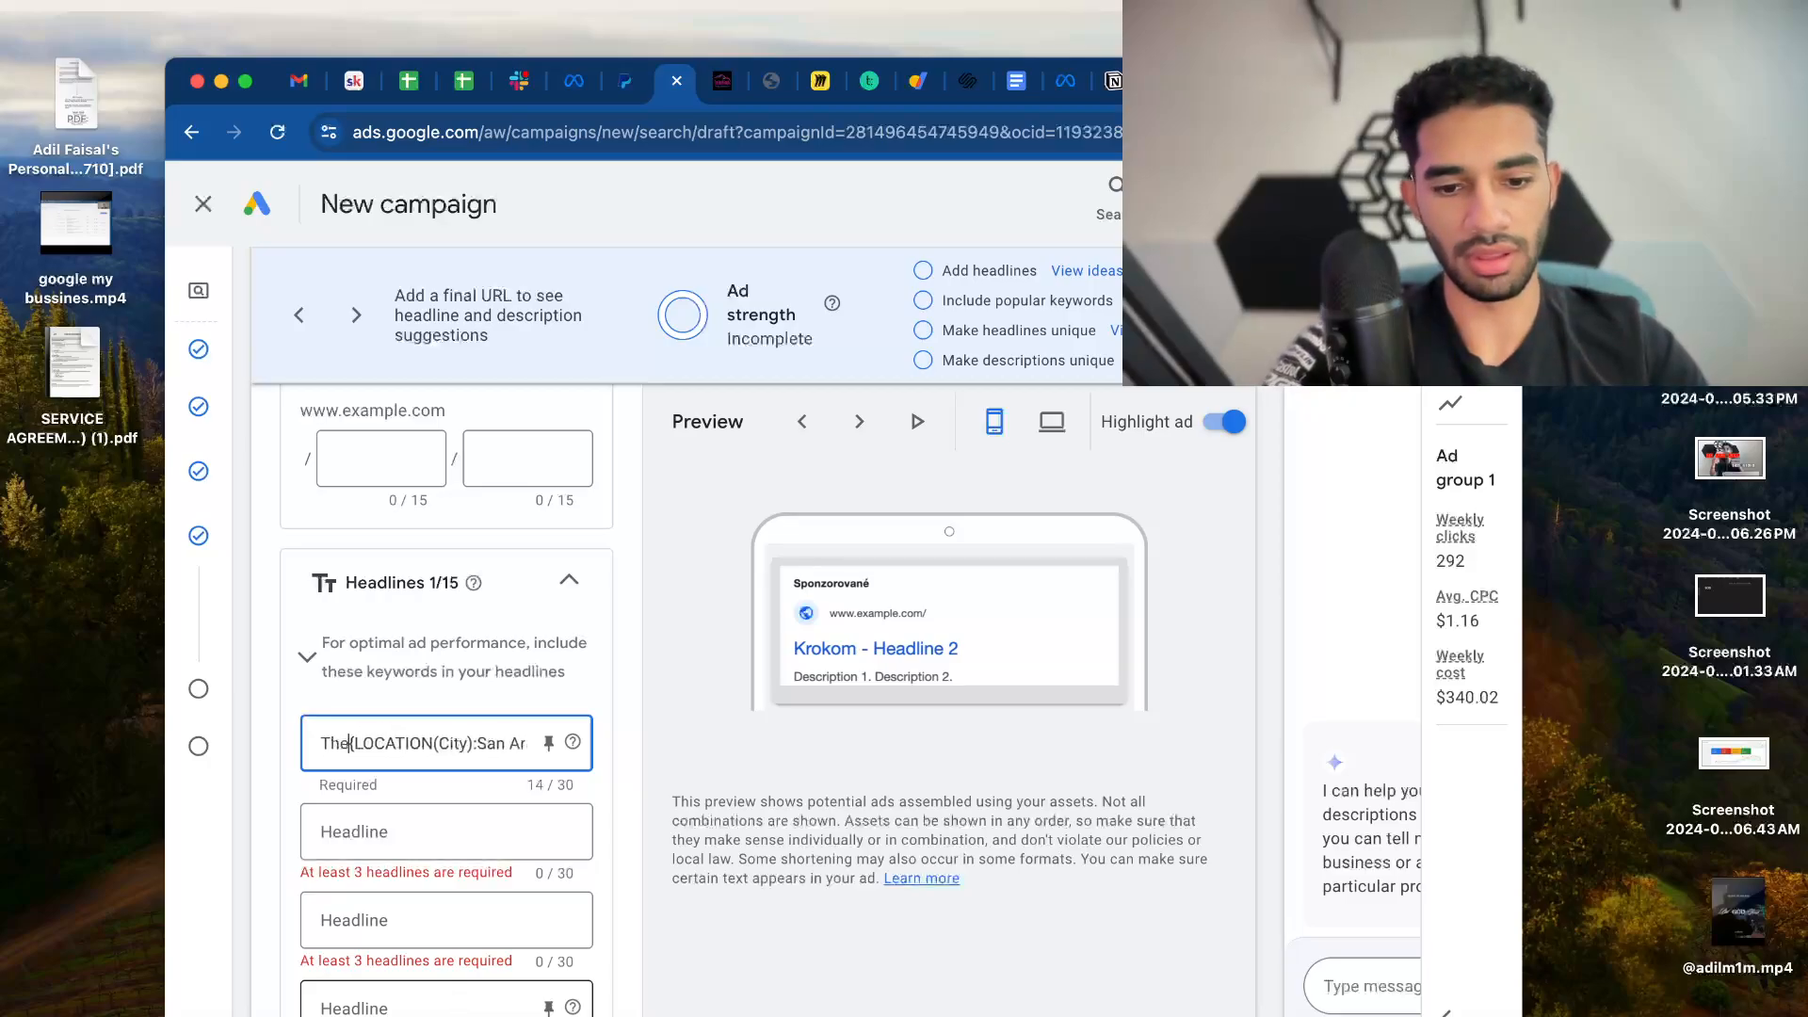
key("BackSpace")
key("BackSpace")
key("BackSpace")
key("BackSpace")
key("BackSpace")
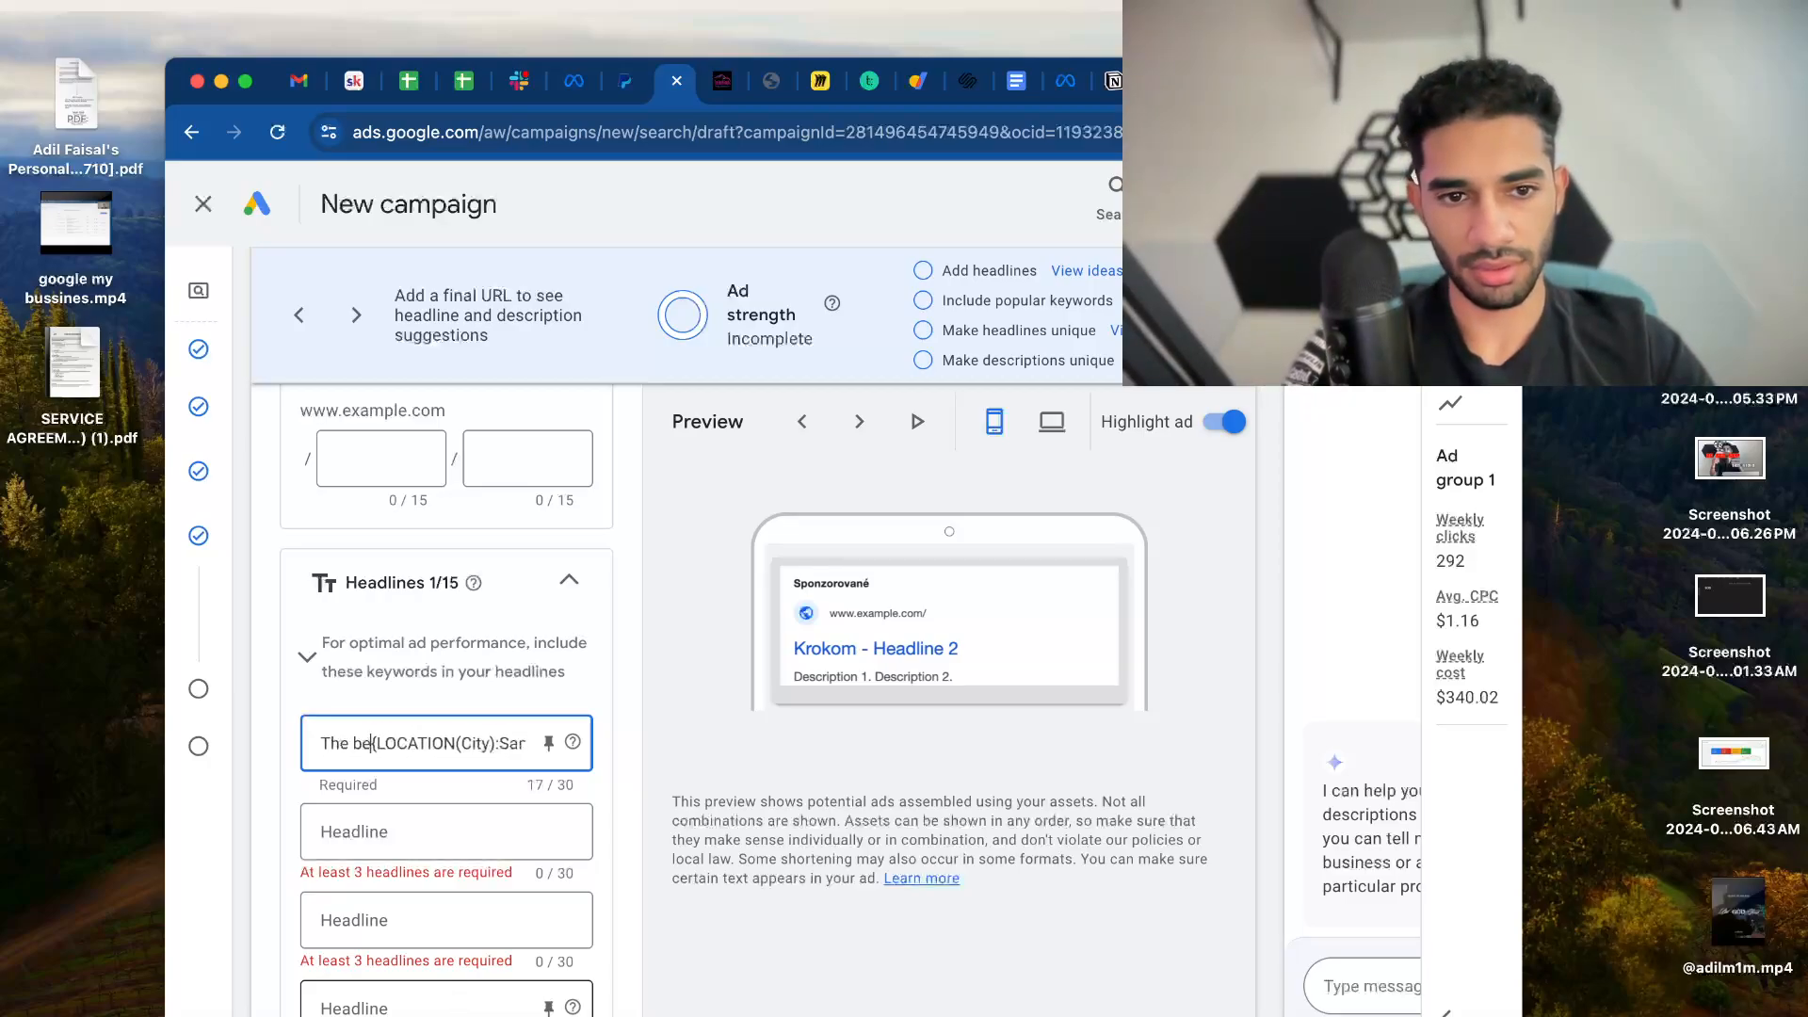
type("Best P")
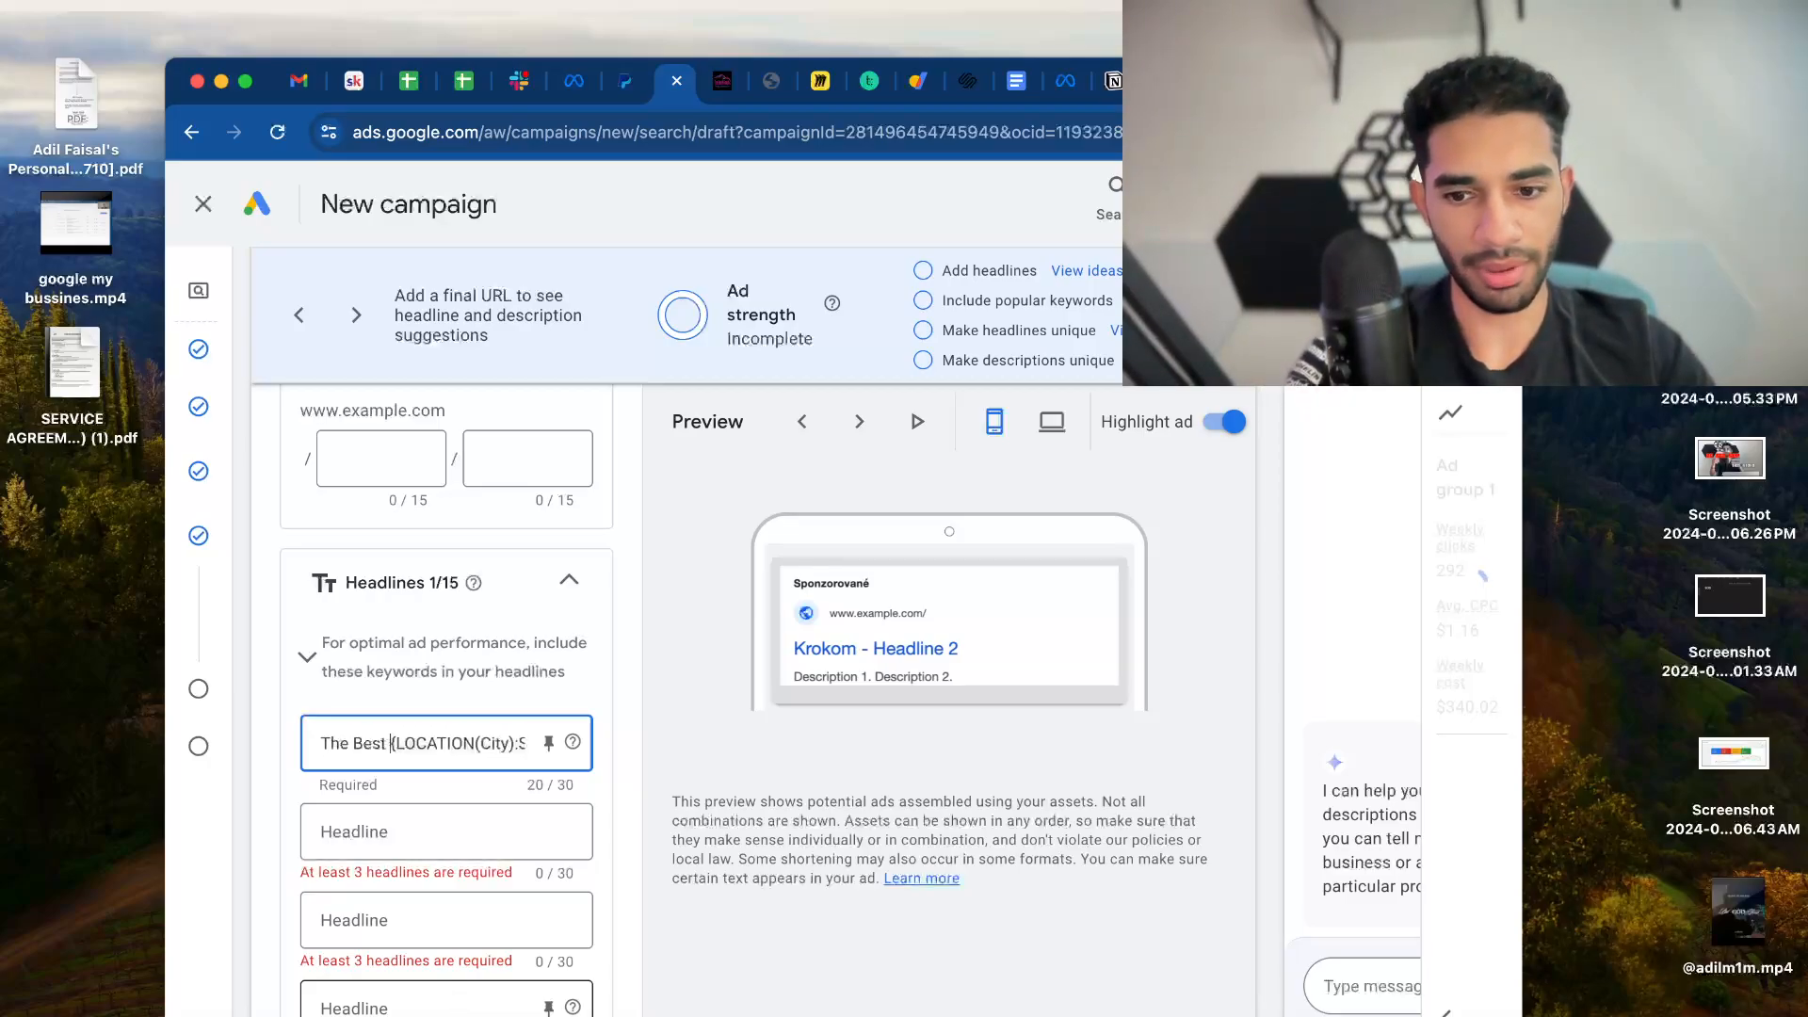
type("lumb")
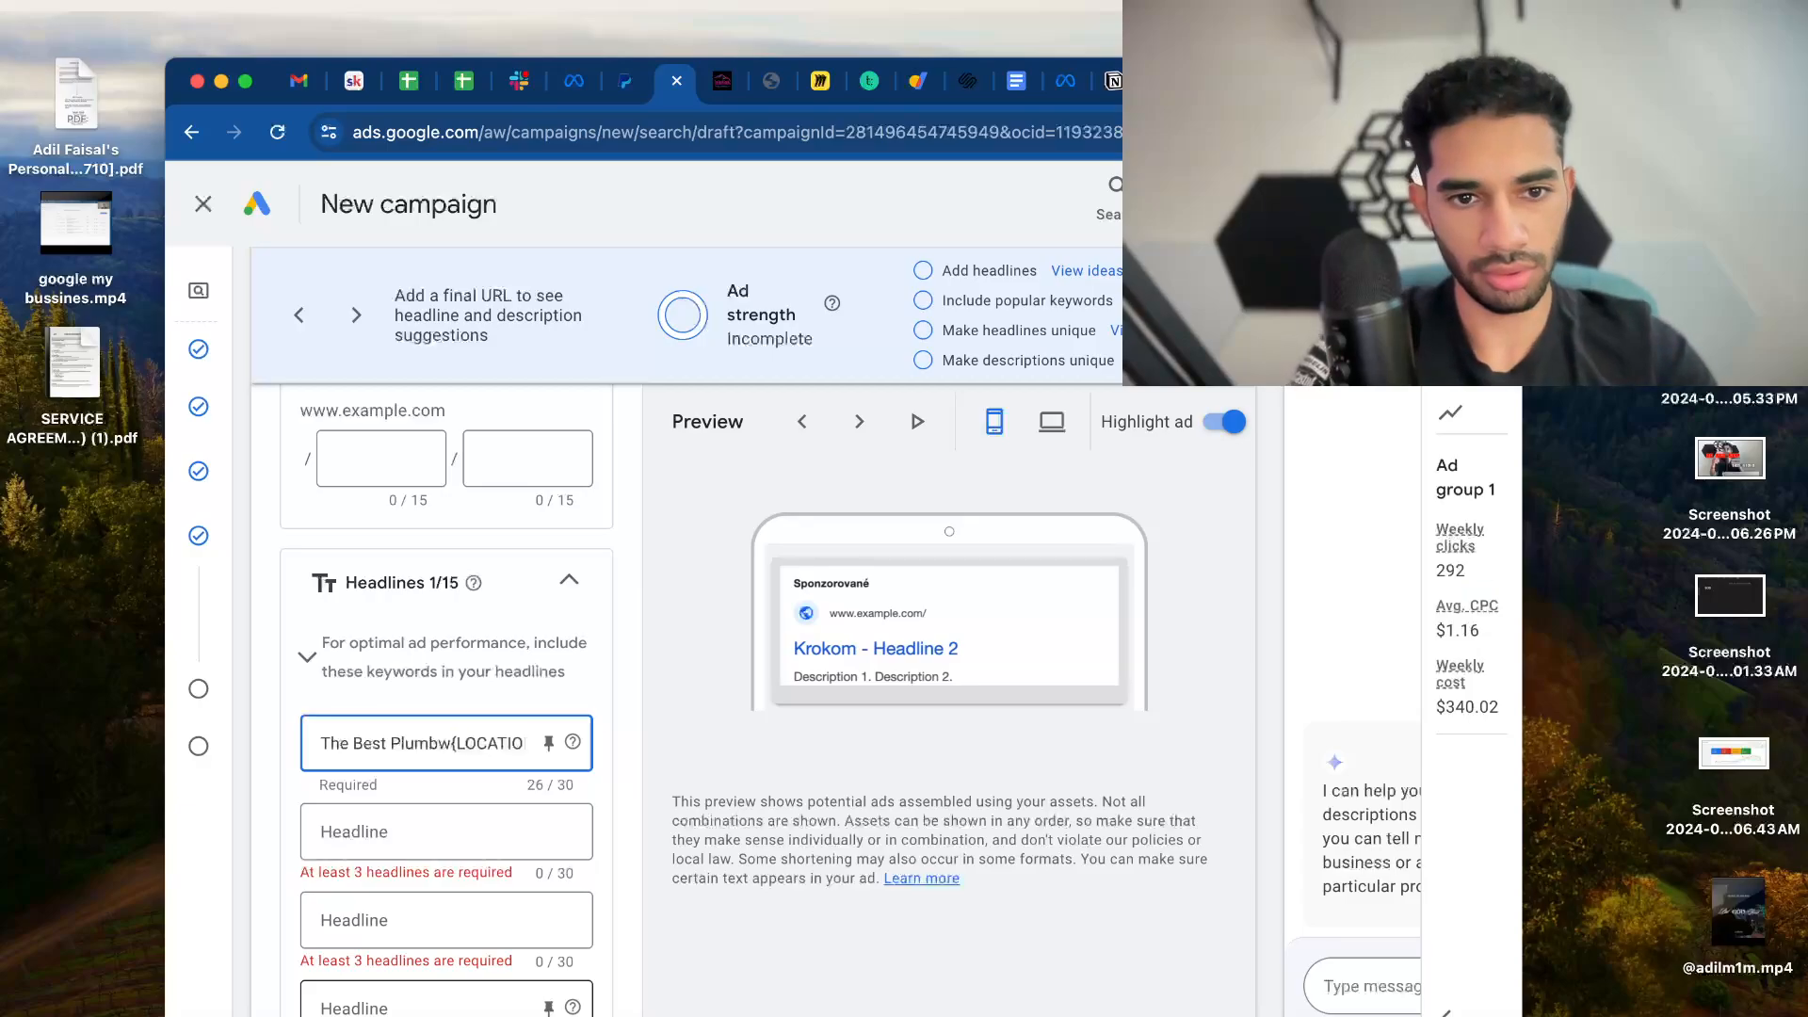
type("er in")
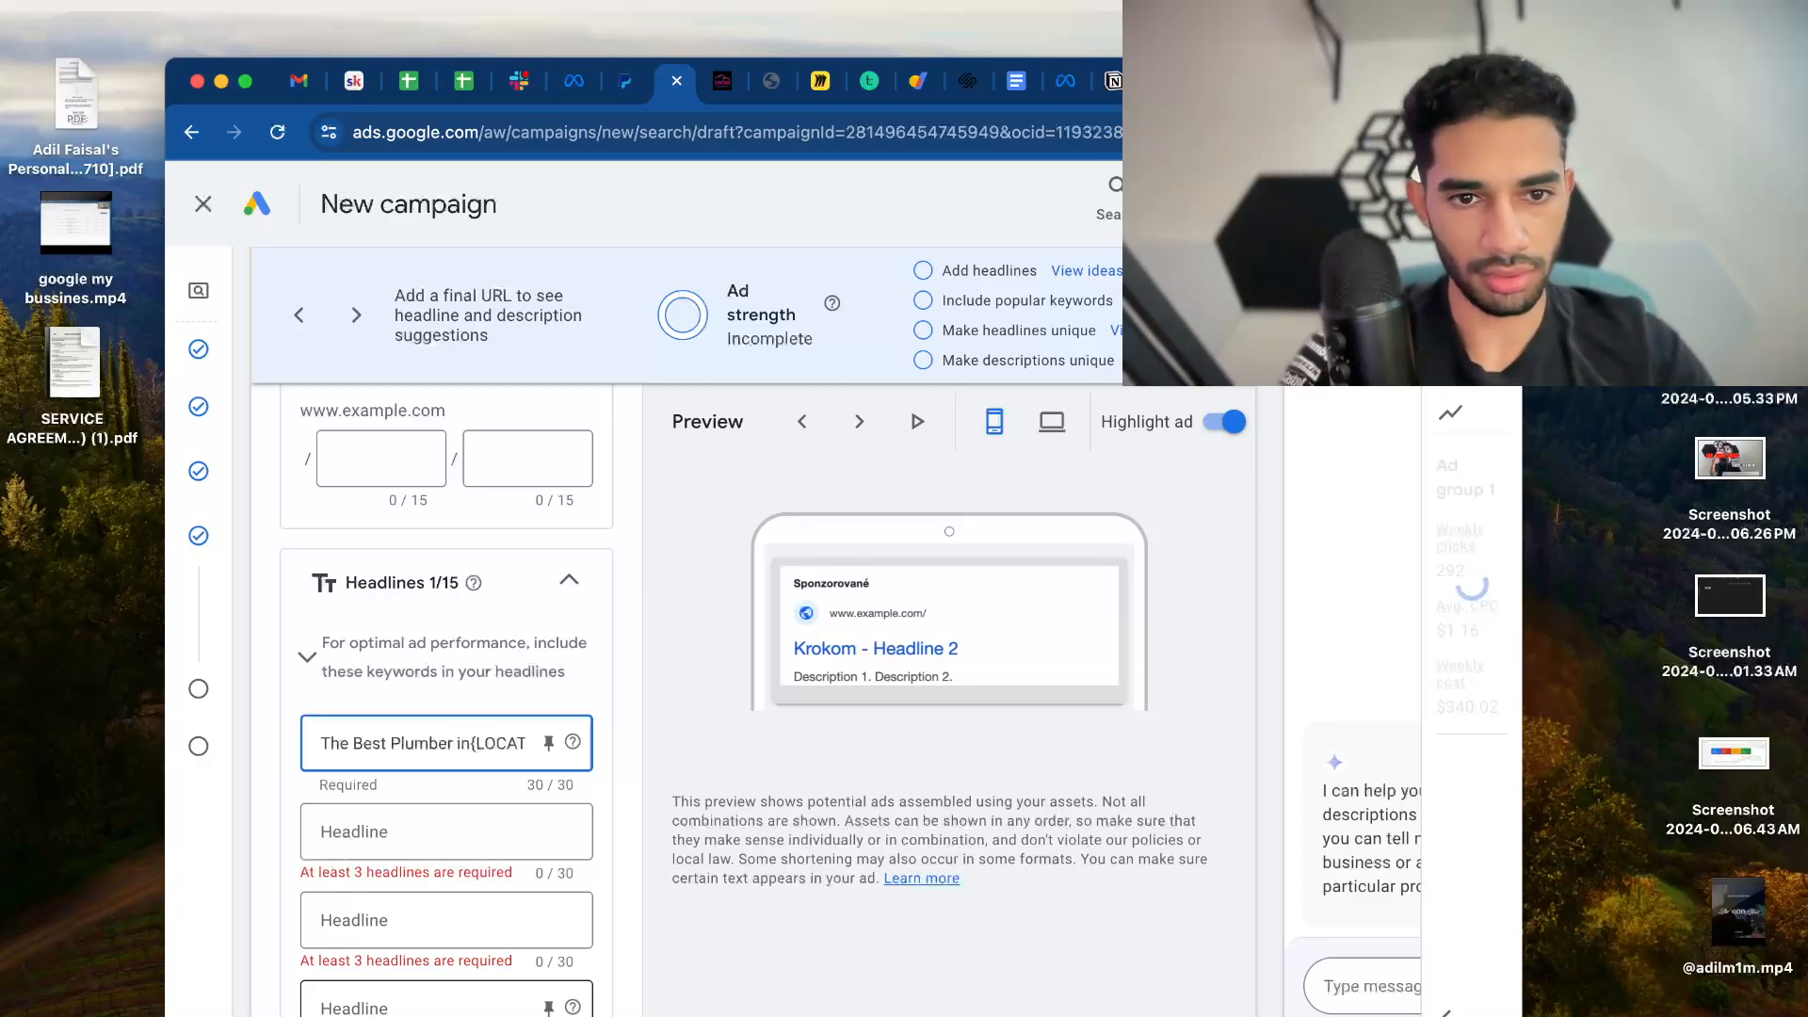
key("BackSpace")
key("BackSpace")
key("BackSpace")
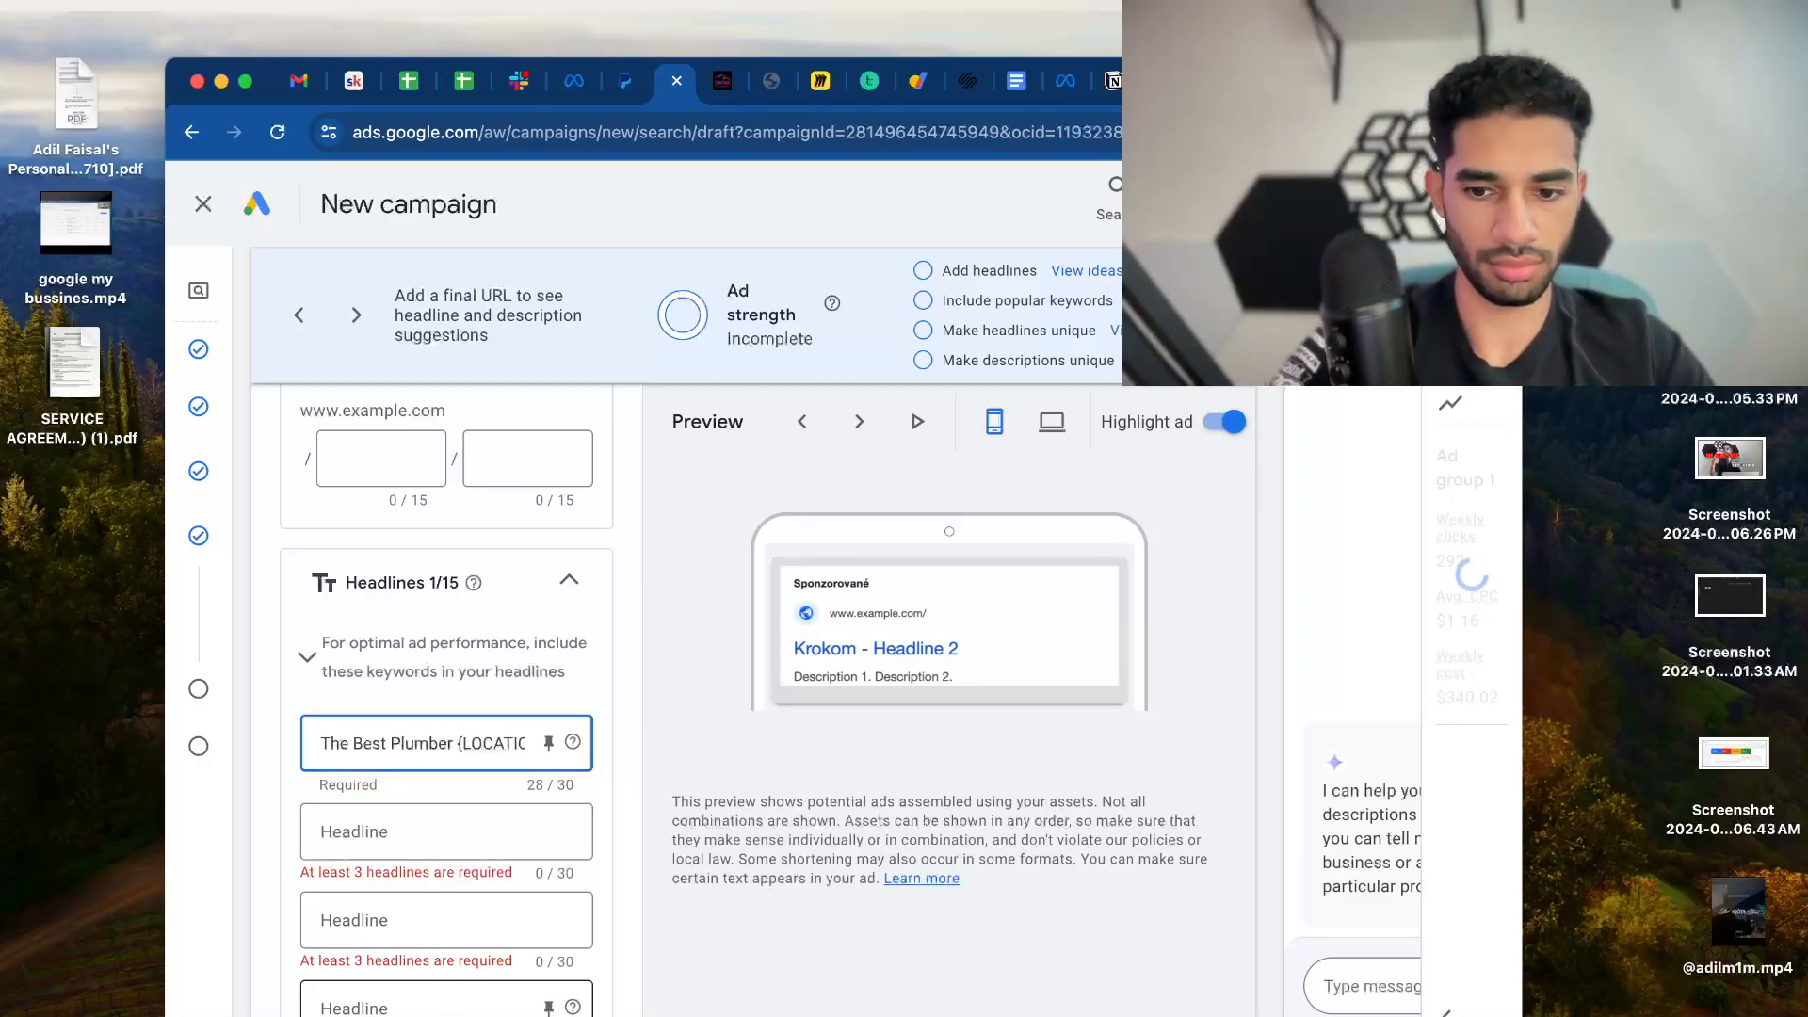
type("In")
key("BackSpace")
key("BackSpace")
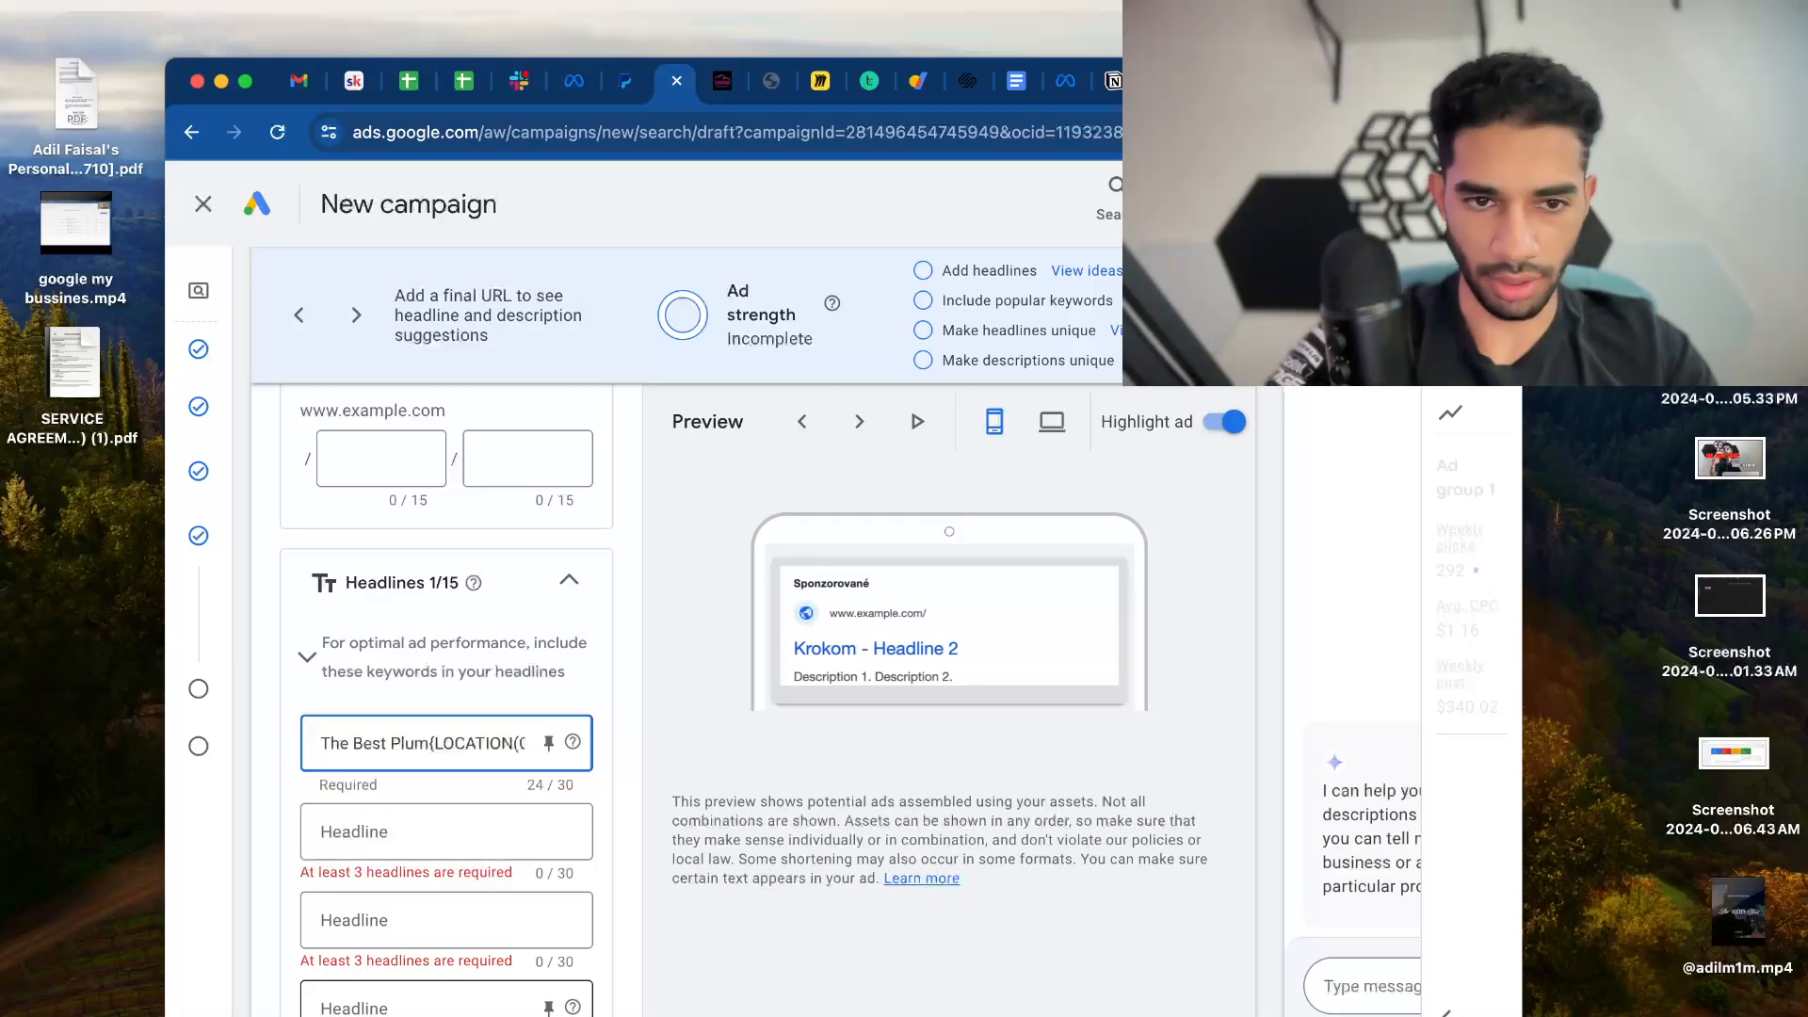
Replace the wording before the first headline's location insertion with "Best Plumbing In"
key("BackSpace")
key("BackSpace")
key("BackSpace")
key("BackSpace")
key("BackSpace")
key("BackSpace")
key("BackSpace")
key("BackSpace")
key("BackSpace")
key("BackSpace")
key("BackSpace")
key("BackSpace")
key("BackSpace")
key("BackSpace")
key("BackSpace")
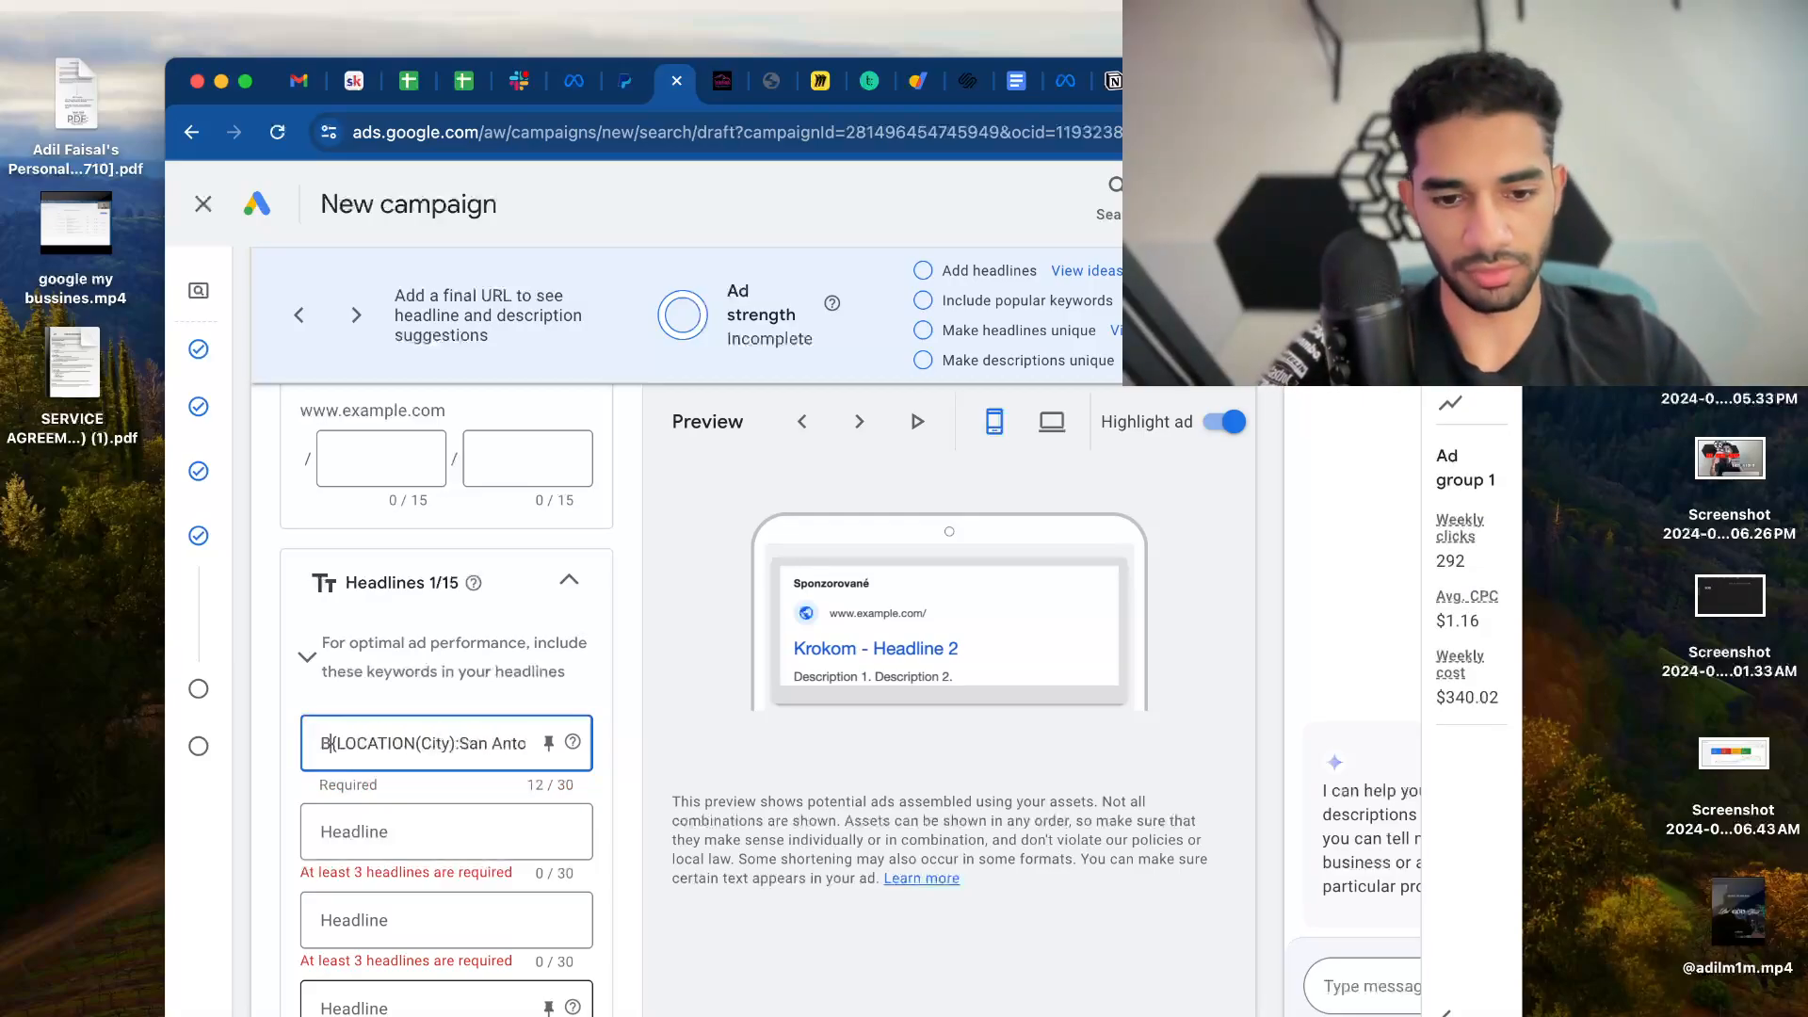
type("Bes")
key("BackSpace")
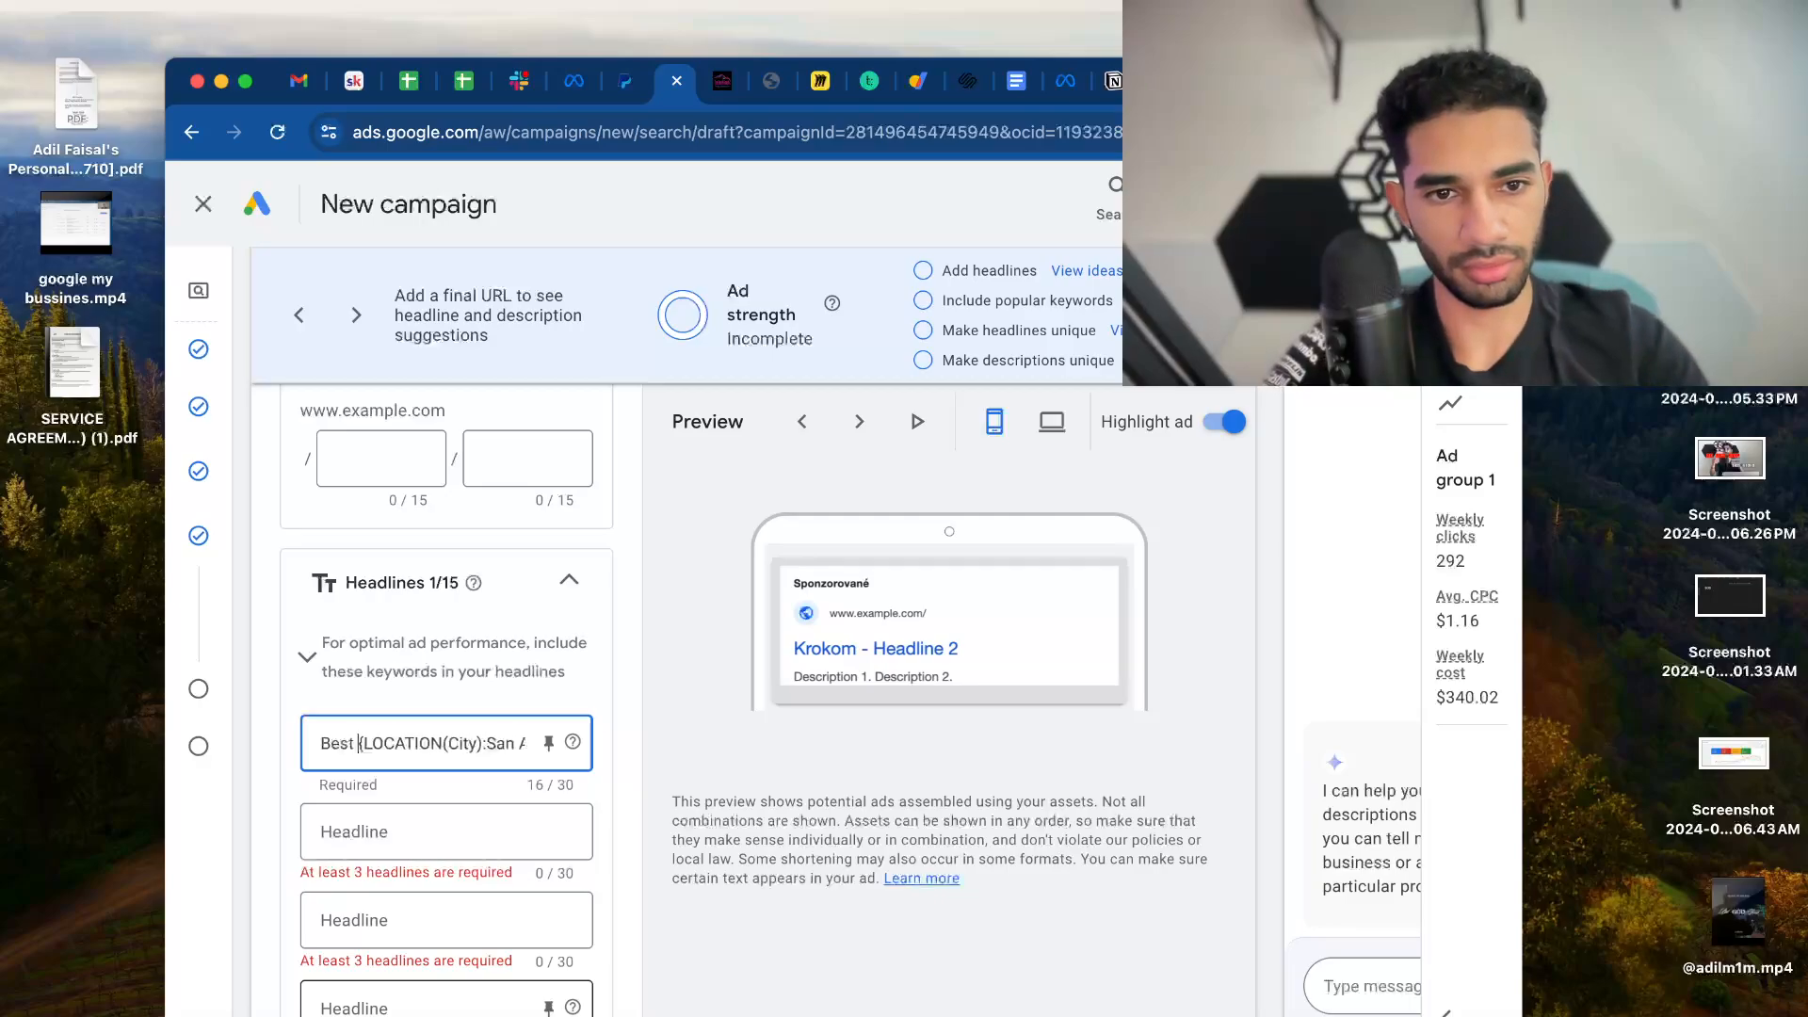
type("ing In")
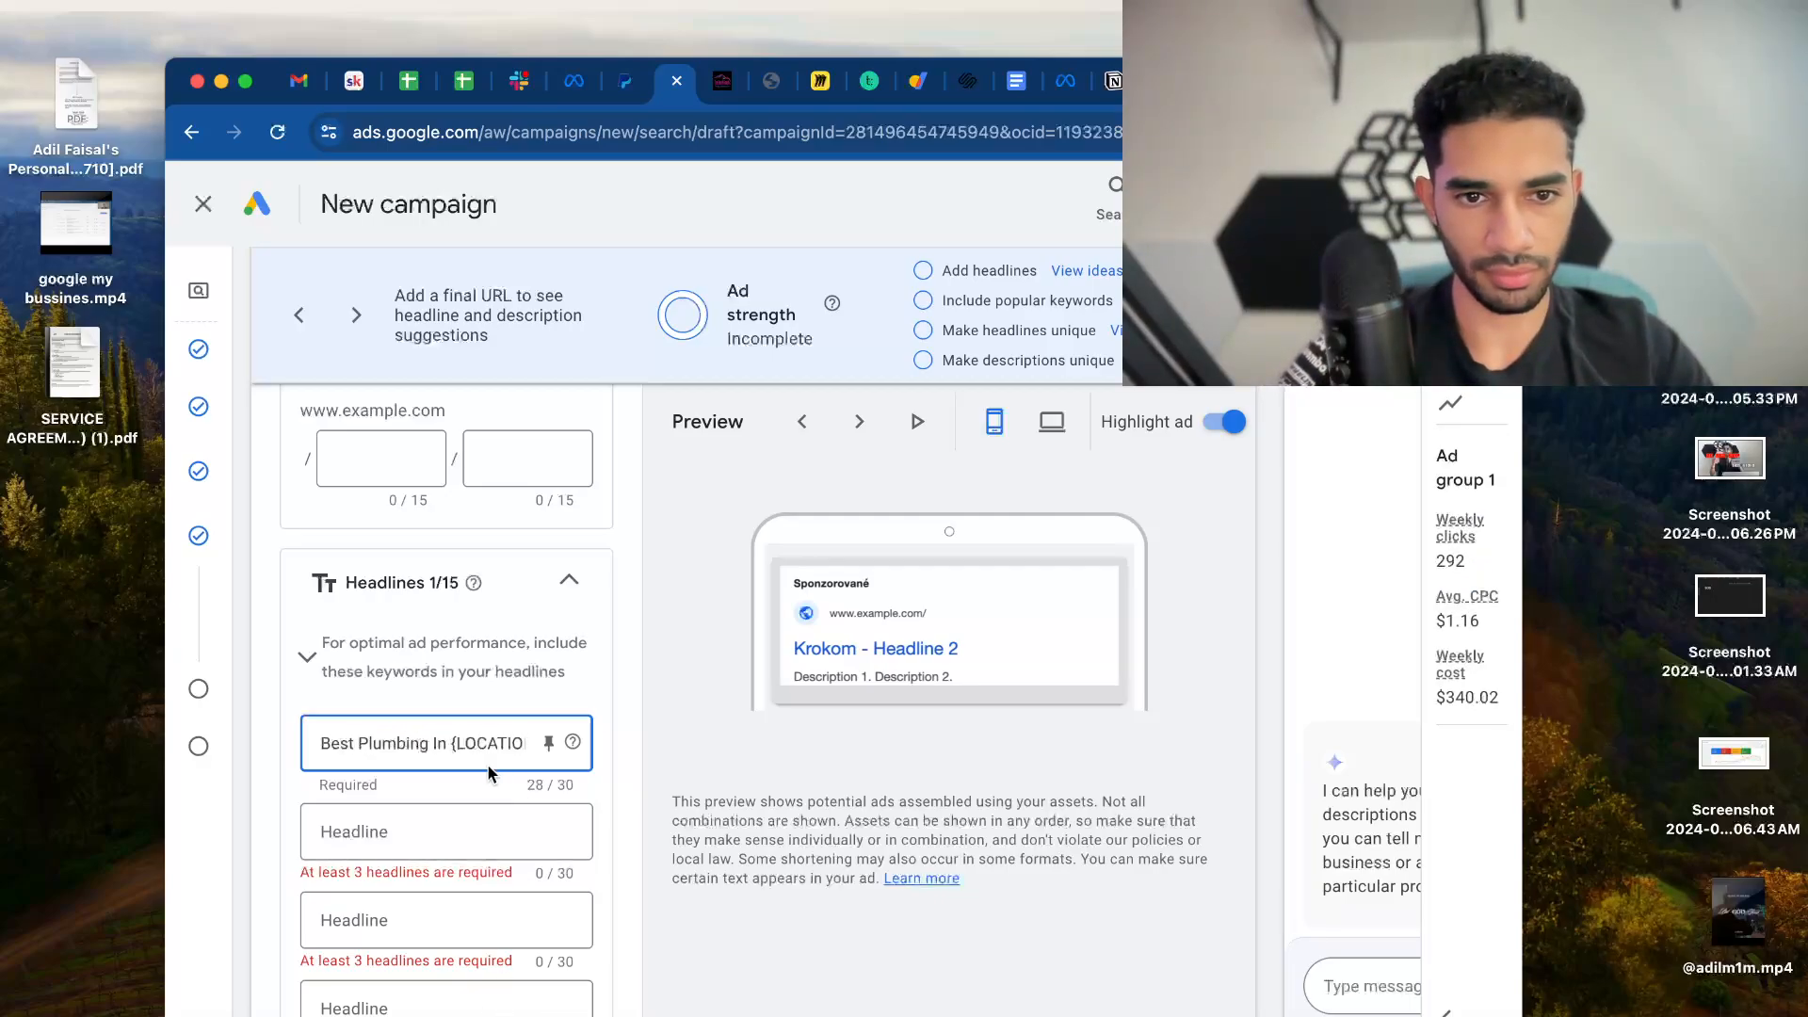
Step through the ad preview variations to examine how the first headline appears with the inserted city
left_click(868, 421)
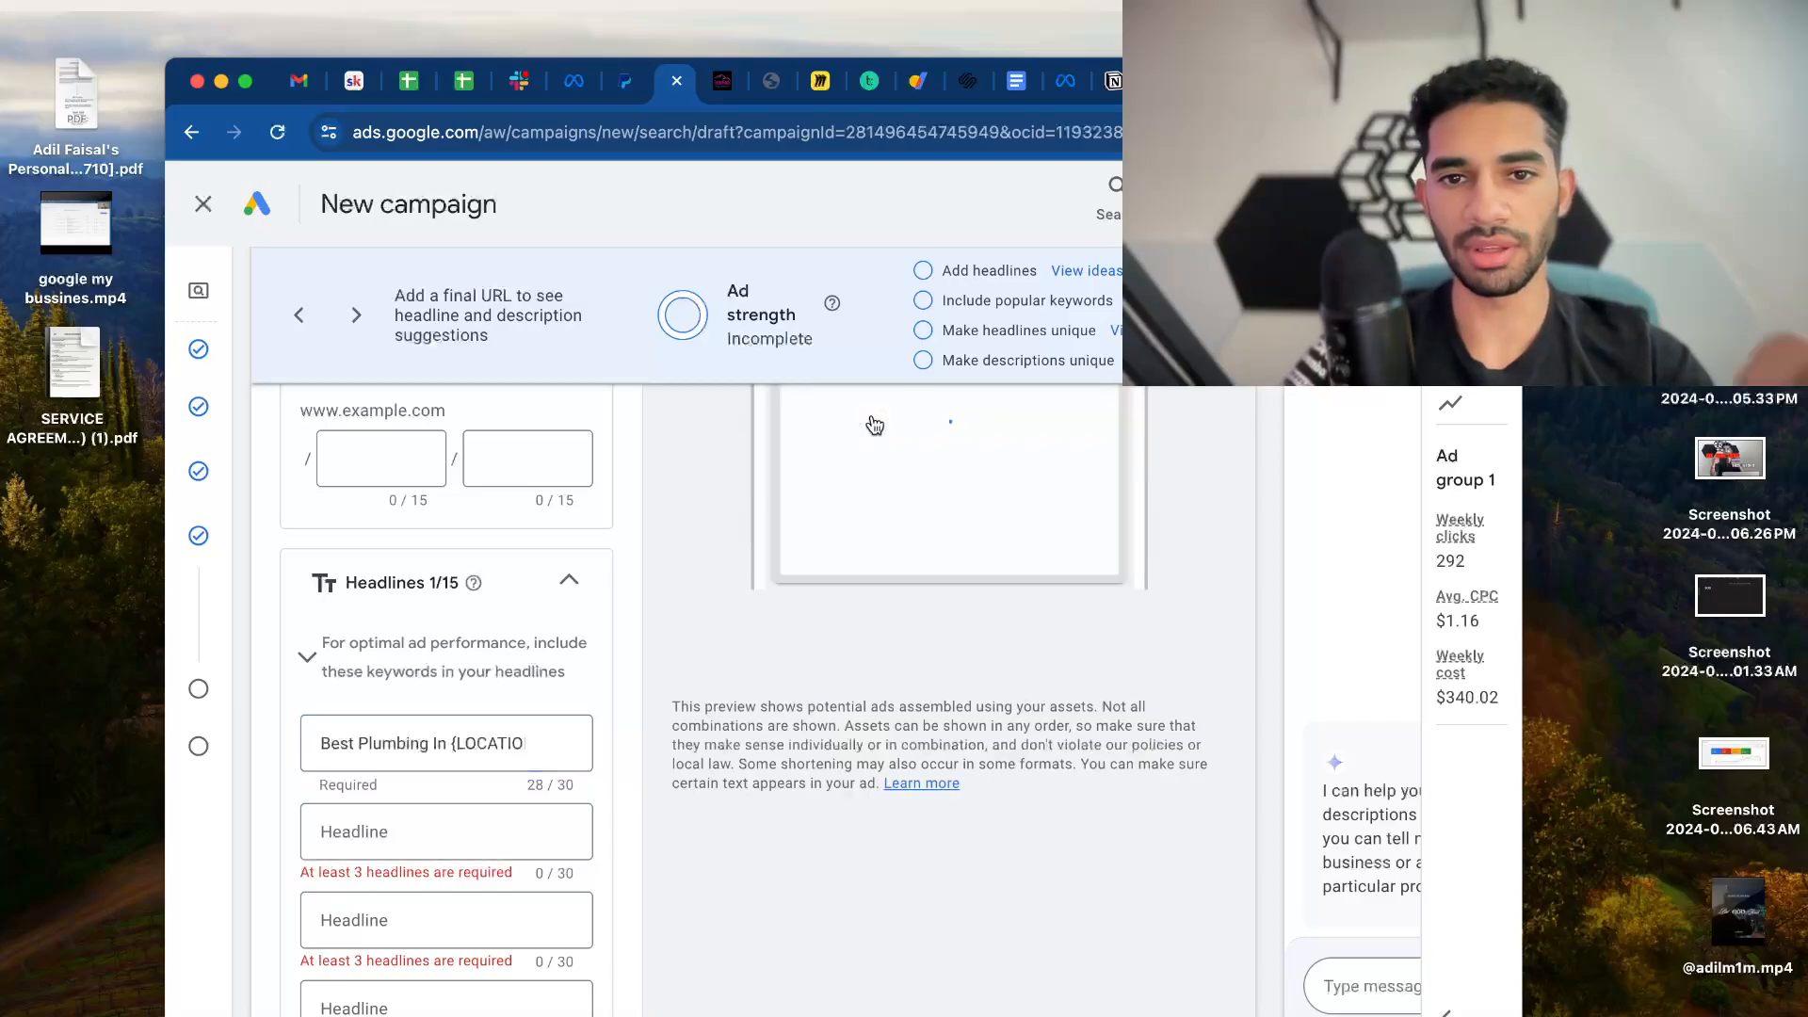
scroll(892, 567, "up", 2)
scroll(891, 561, "up", 4)
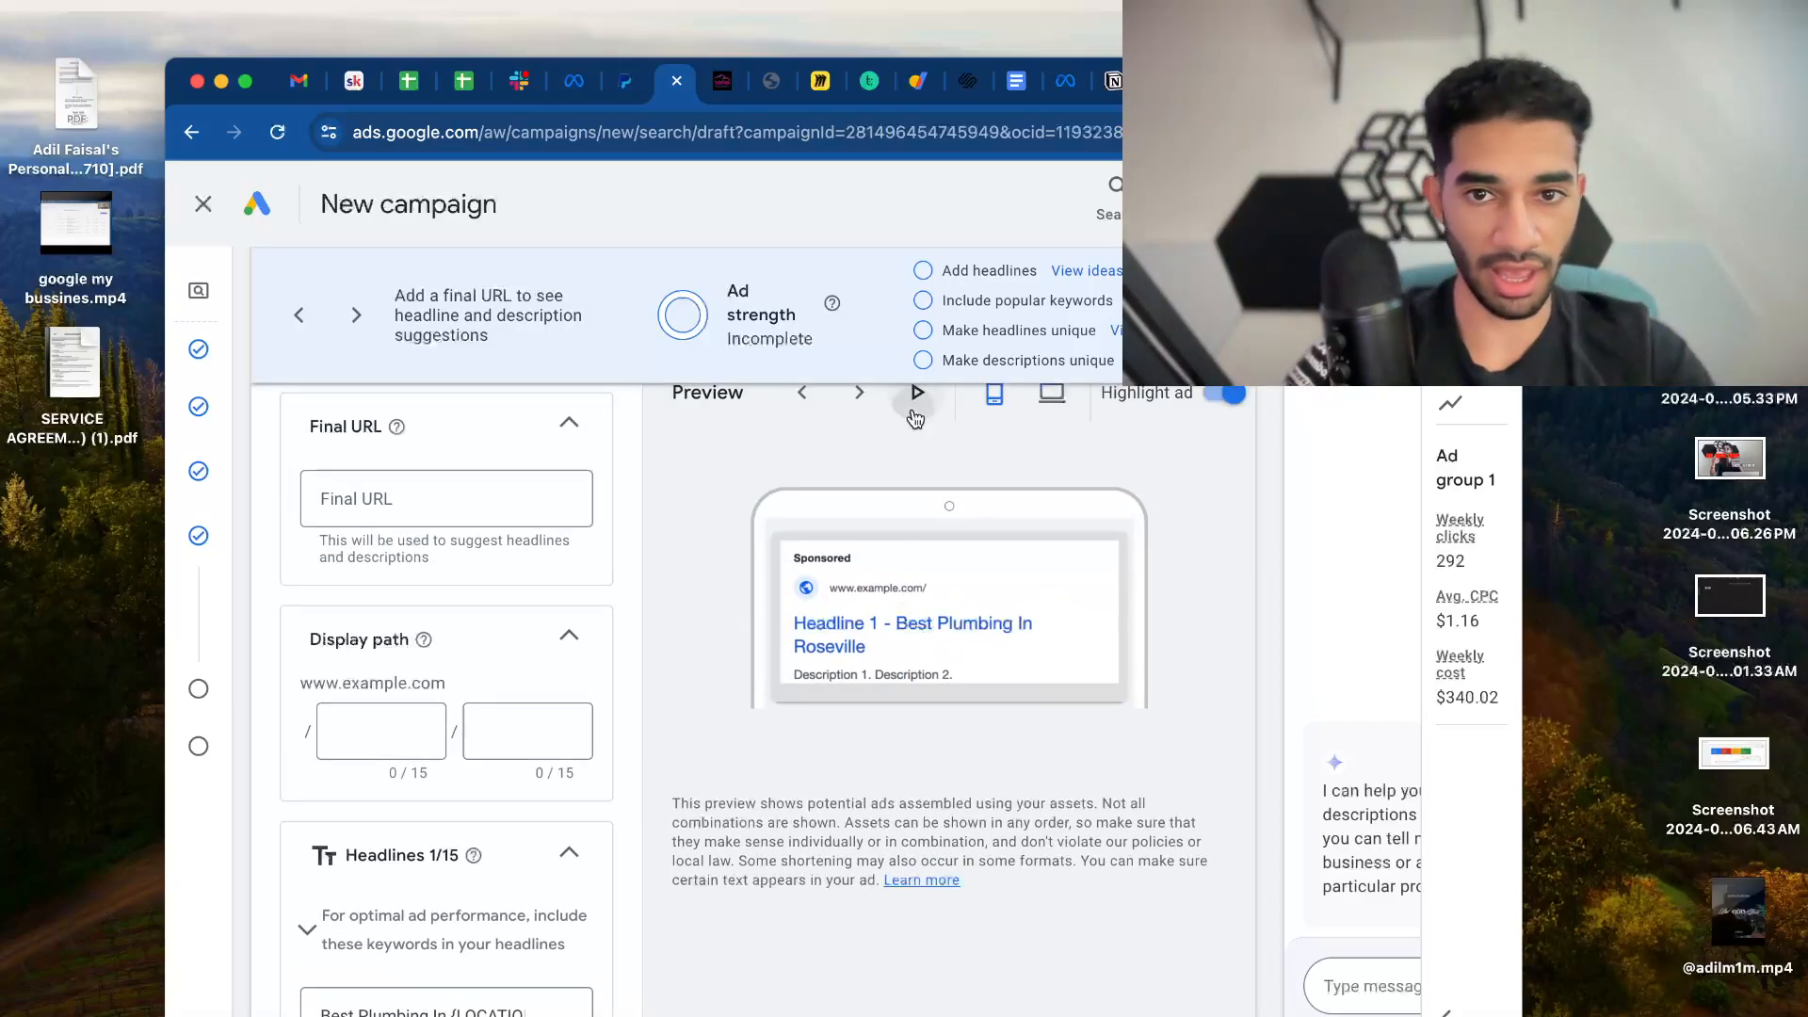
left_click(858, 393)
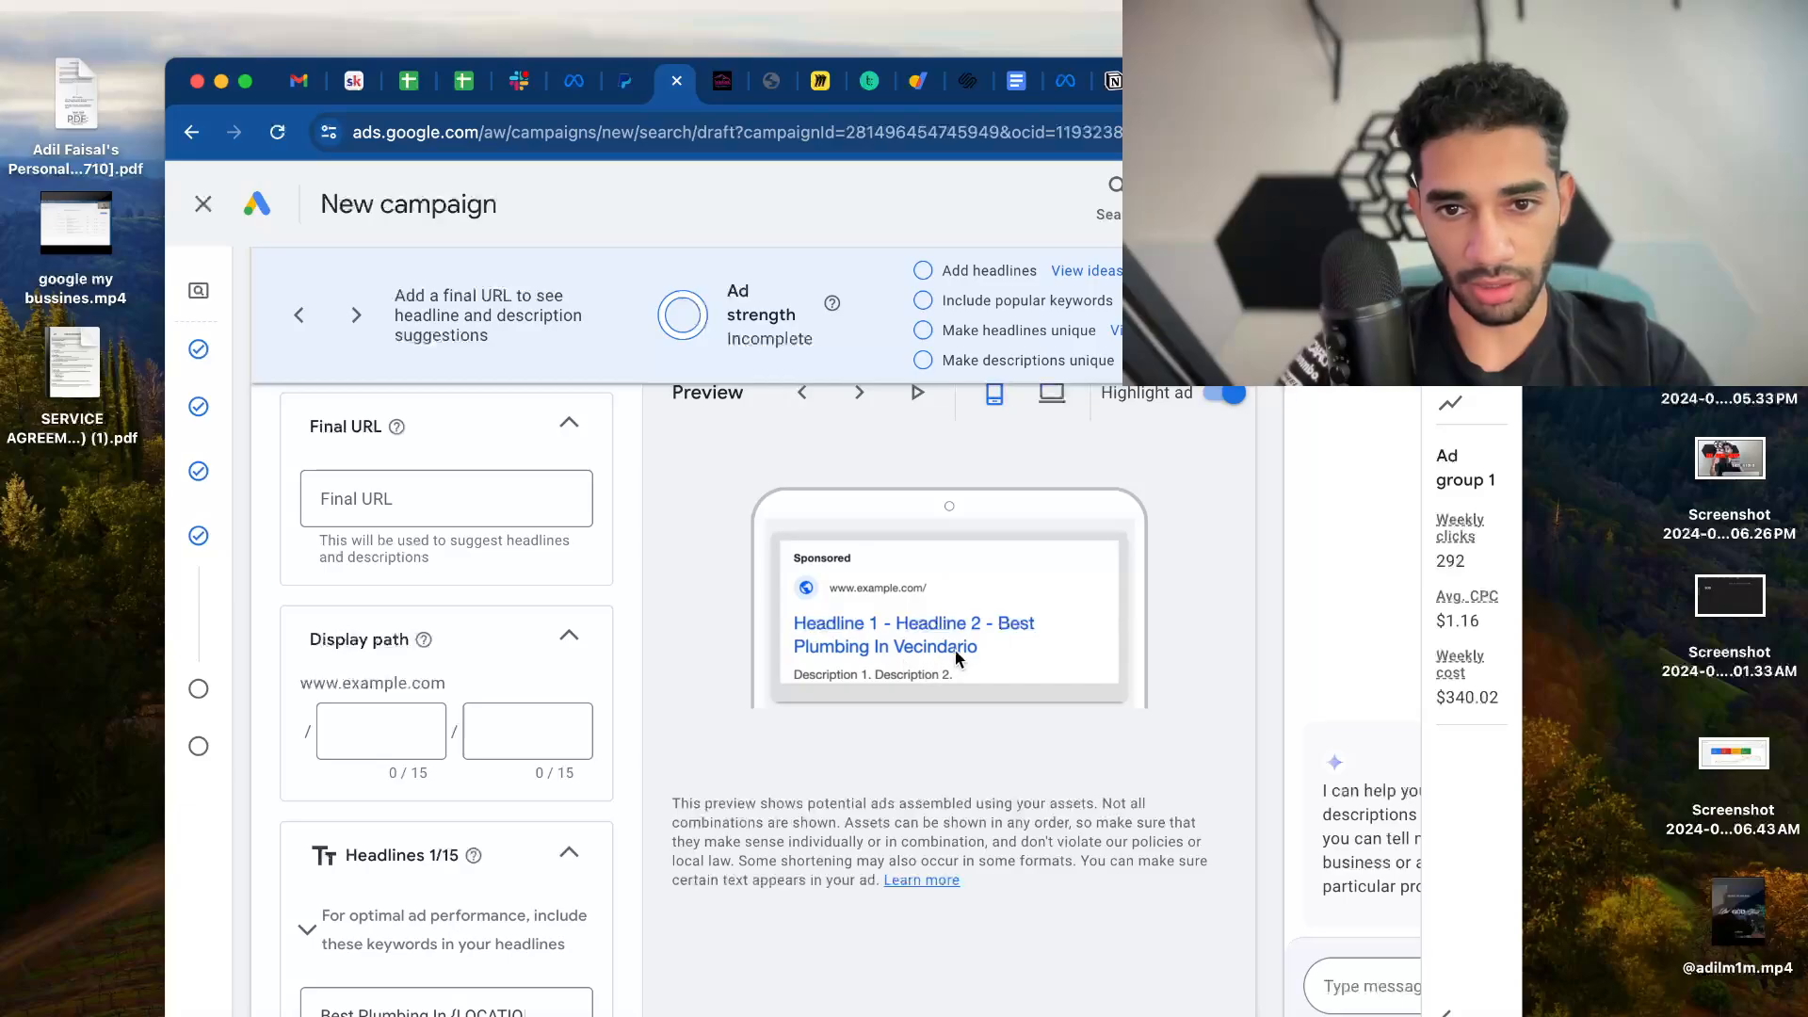
left_click(860, 394)
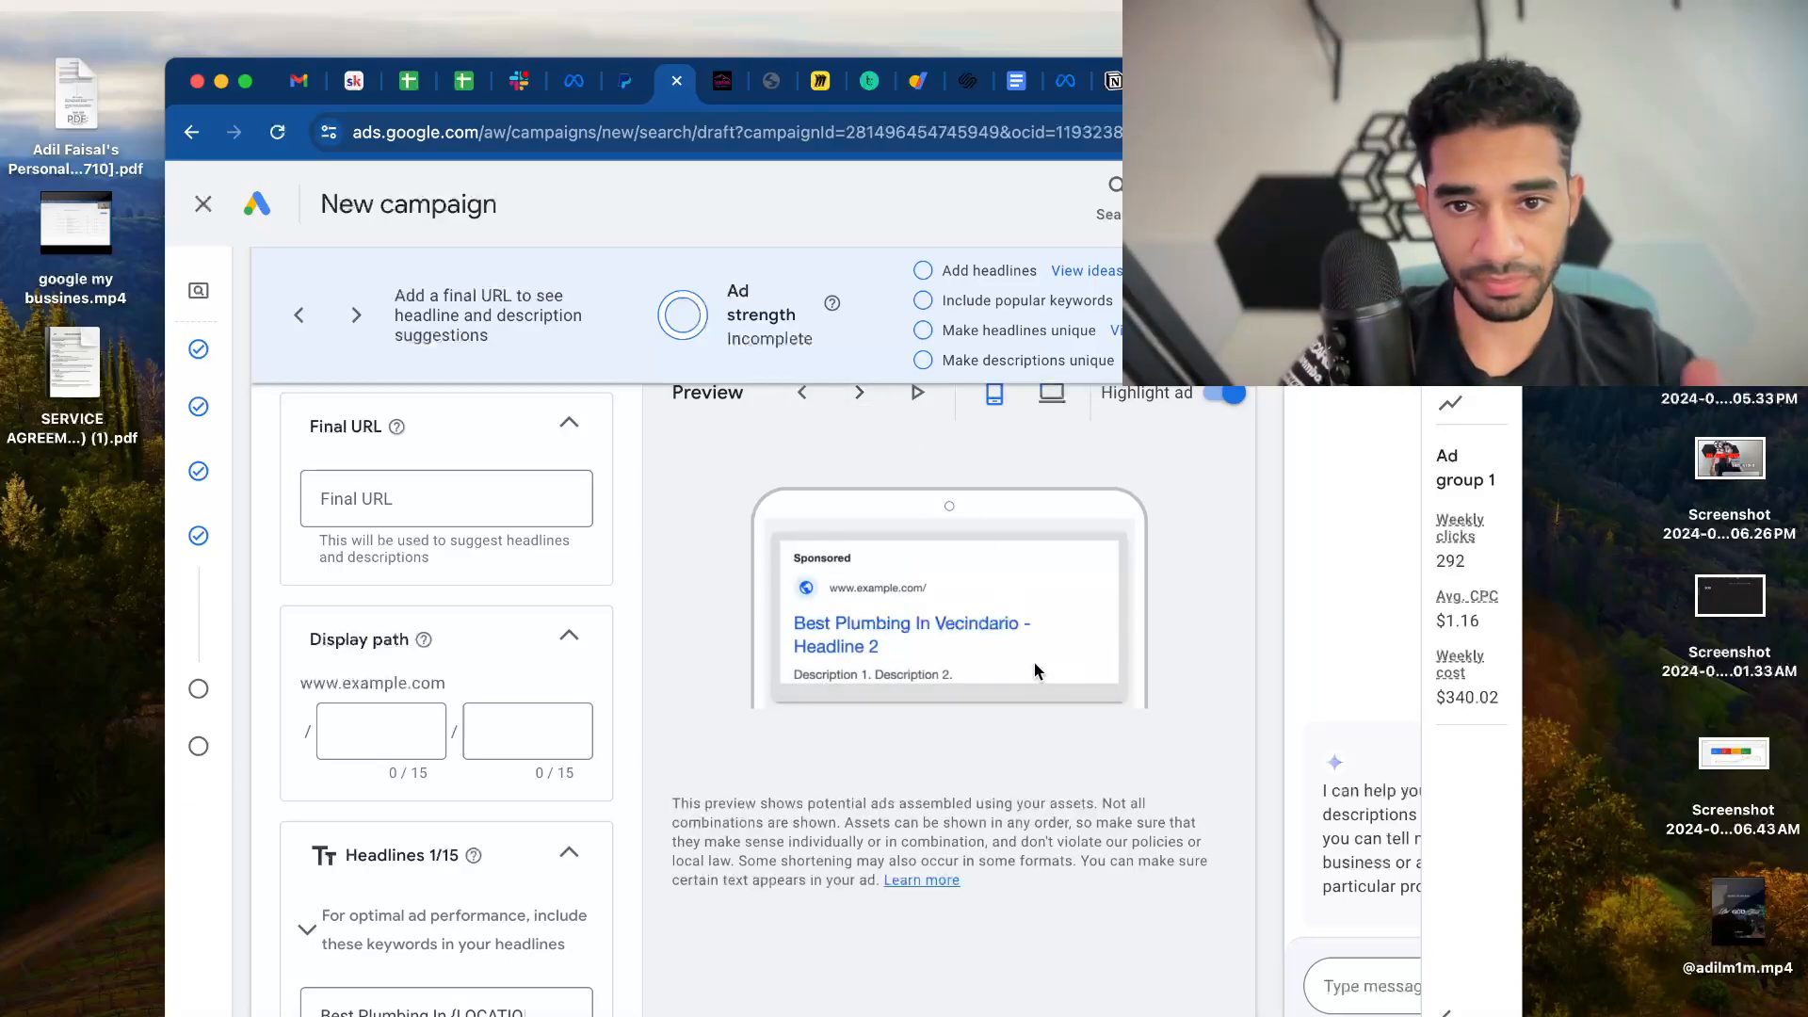
left_click(860, 395)
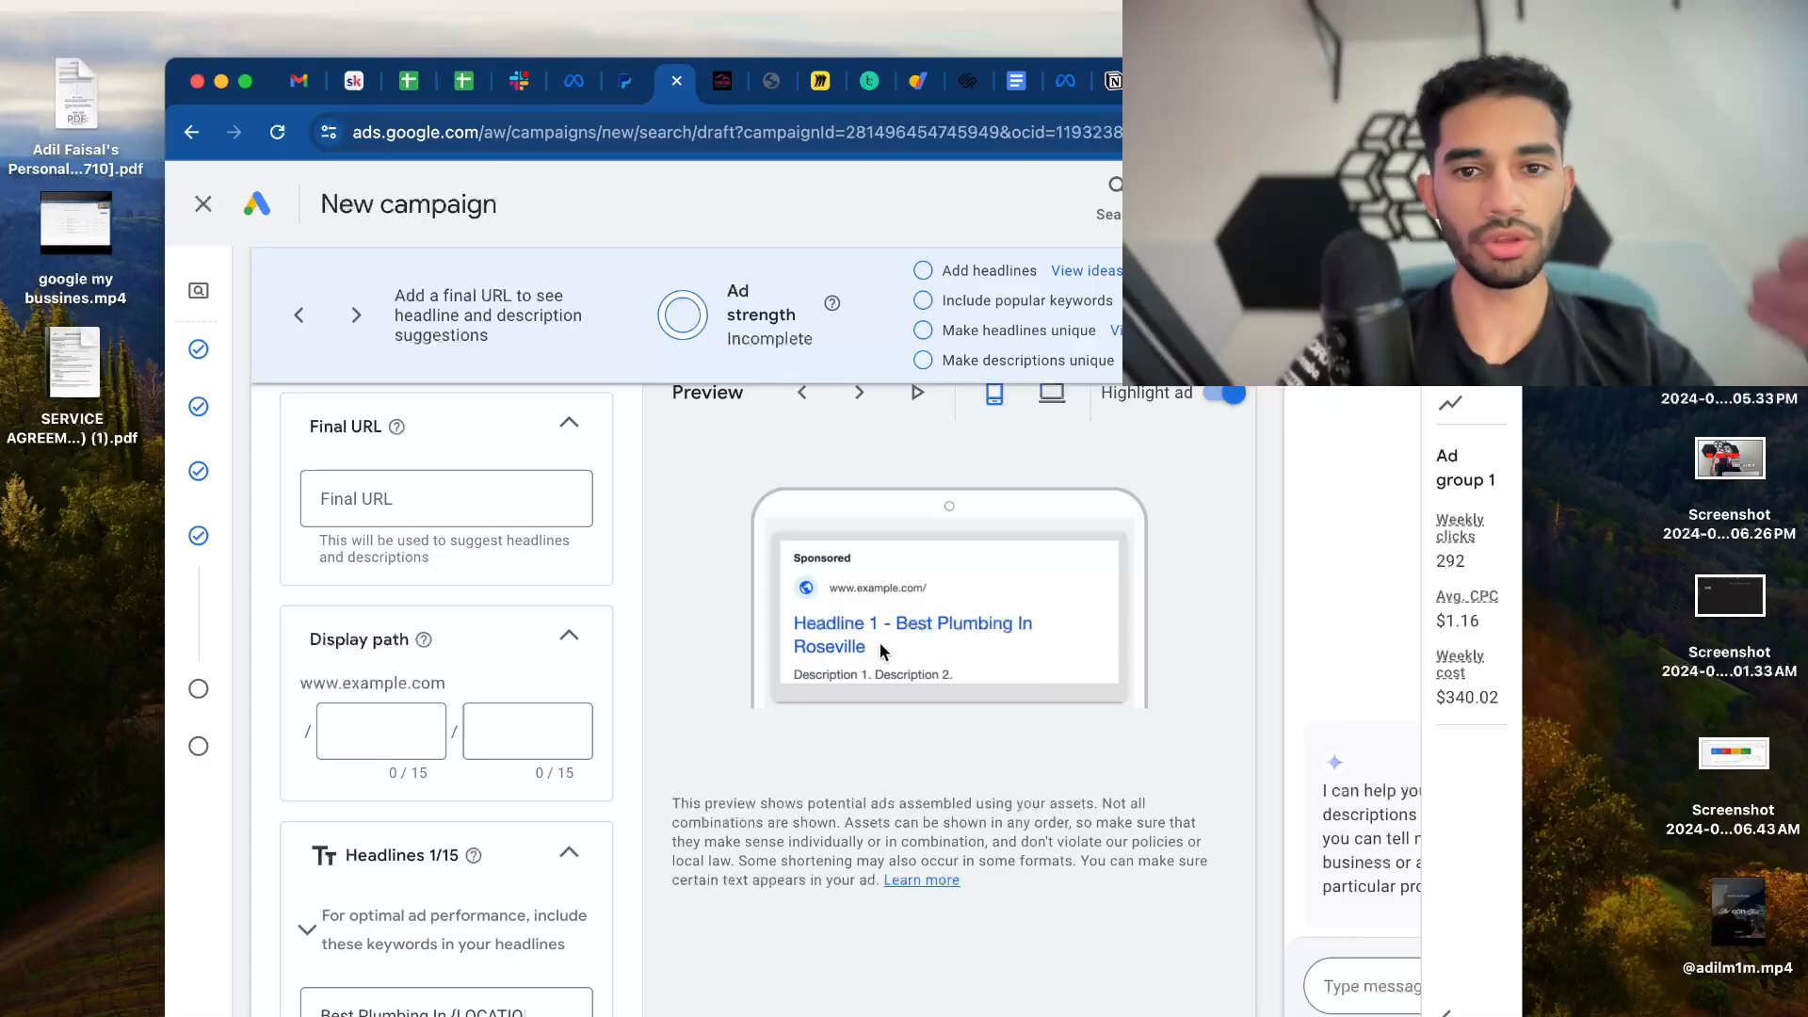
Replace the entire first headline, including its location insertion, with "The Premium"
scroll(910, 653, "down", 3)
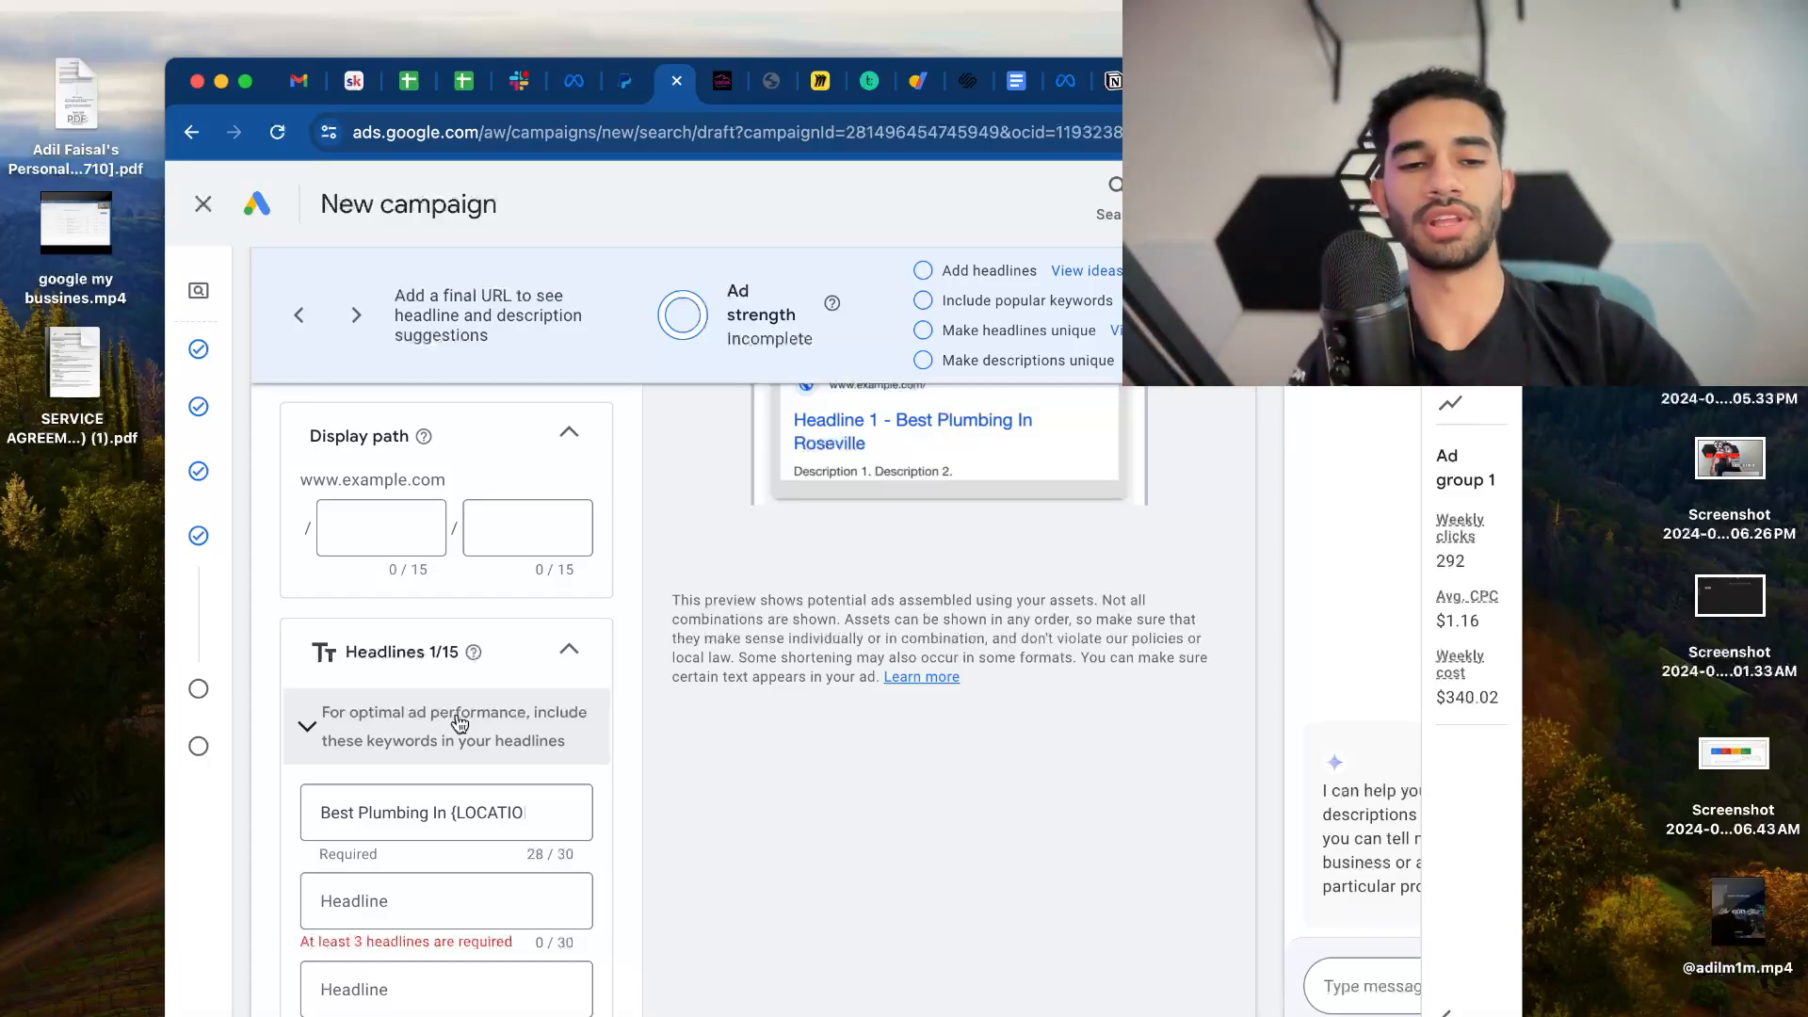
left_click(450, 812)
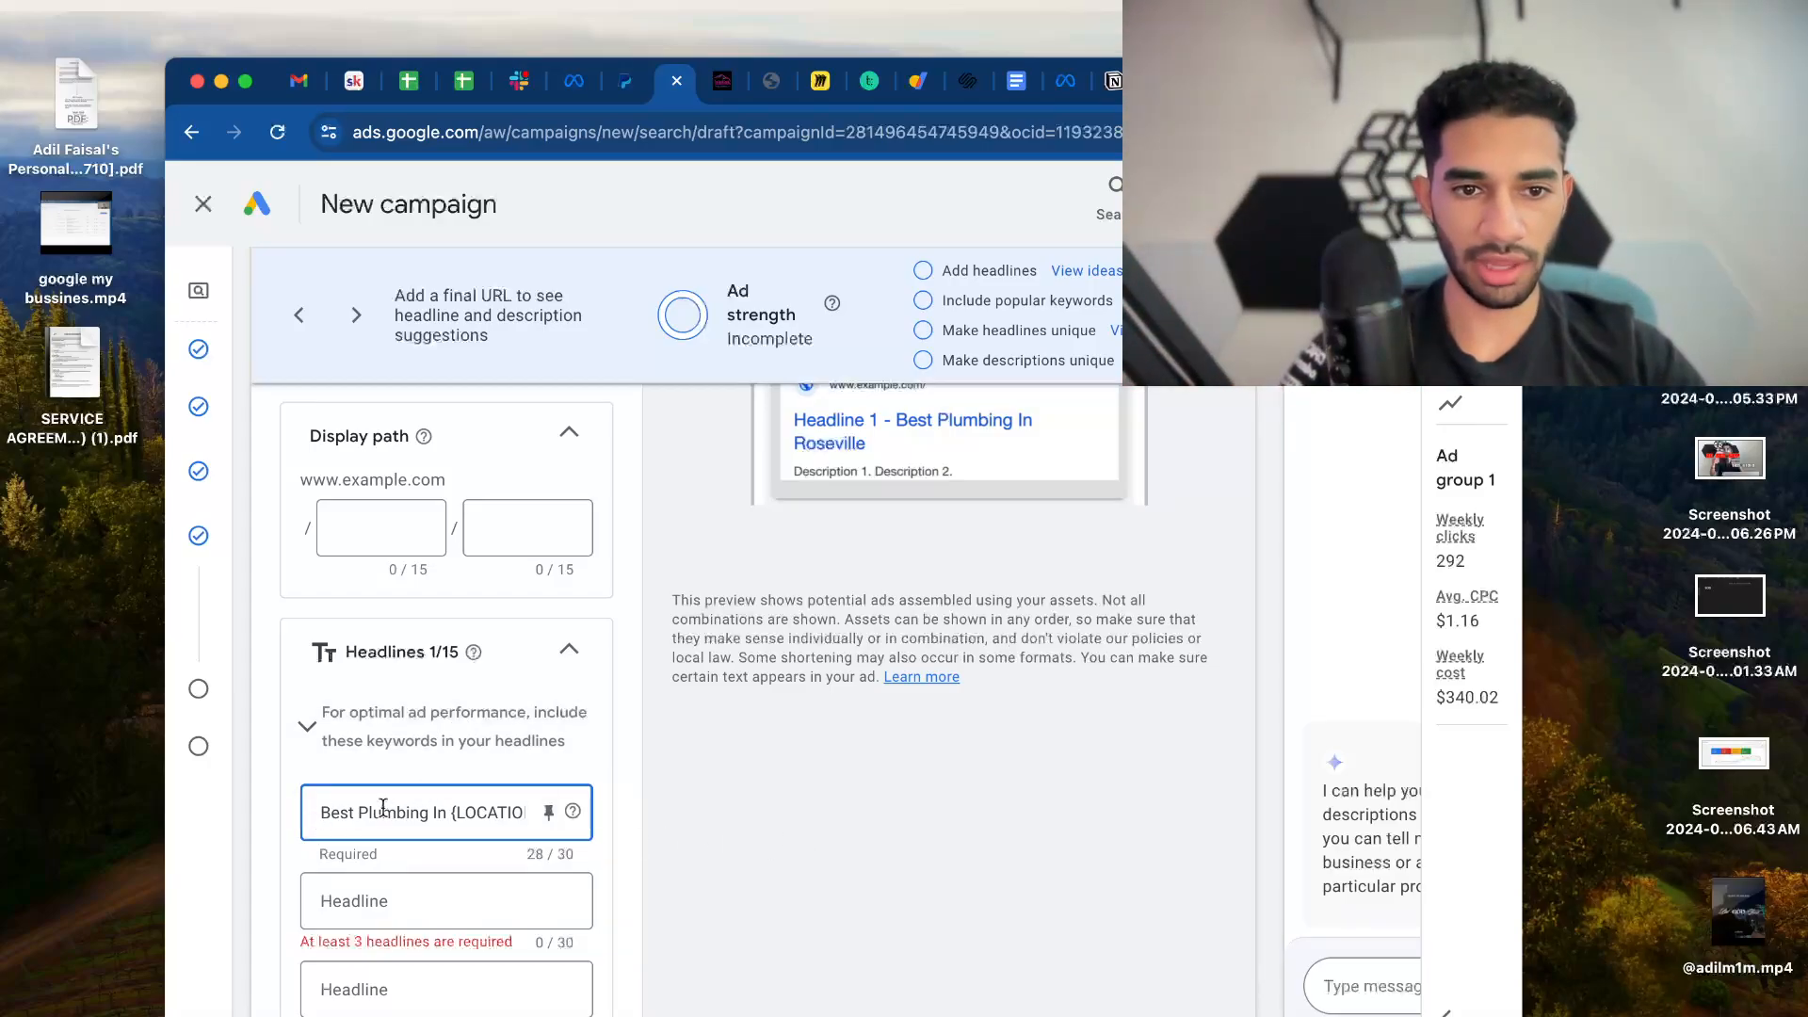
left_click_drag(322, 812, 636, 881)
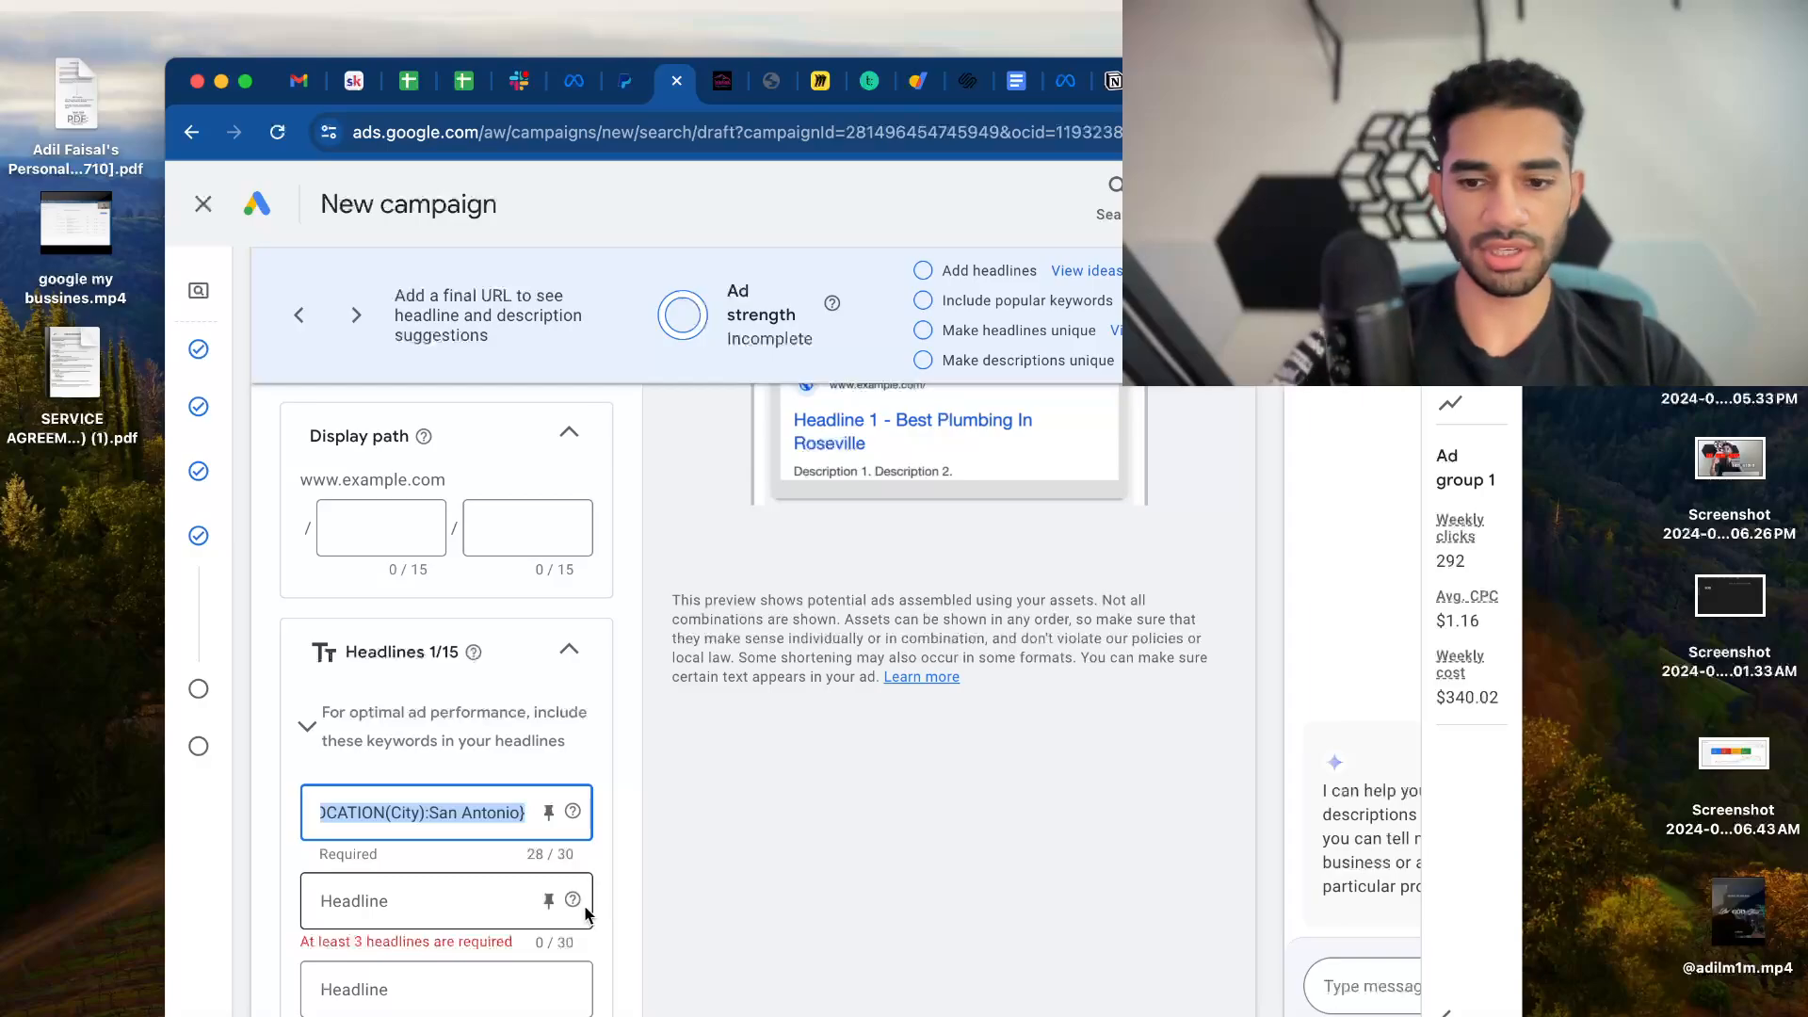
type("The P")
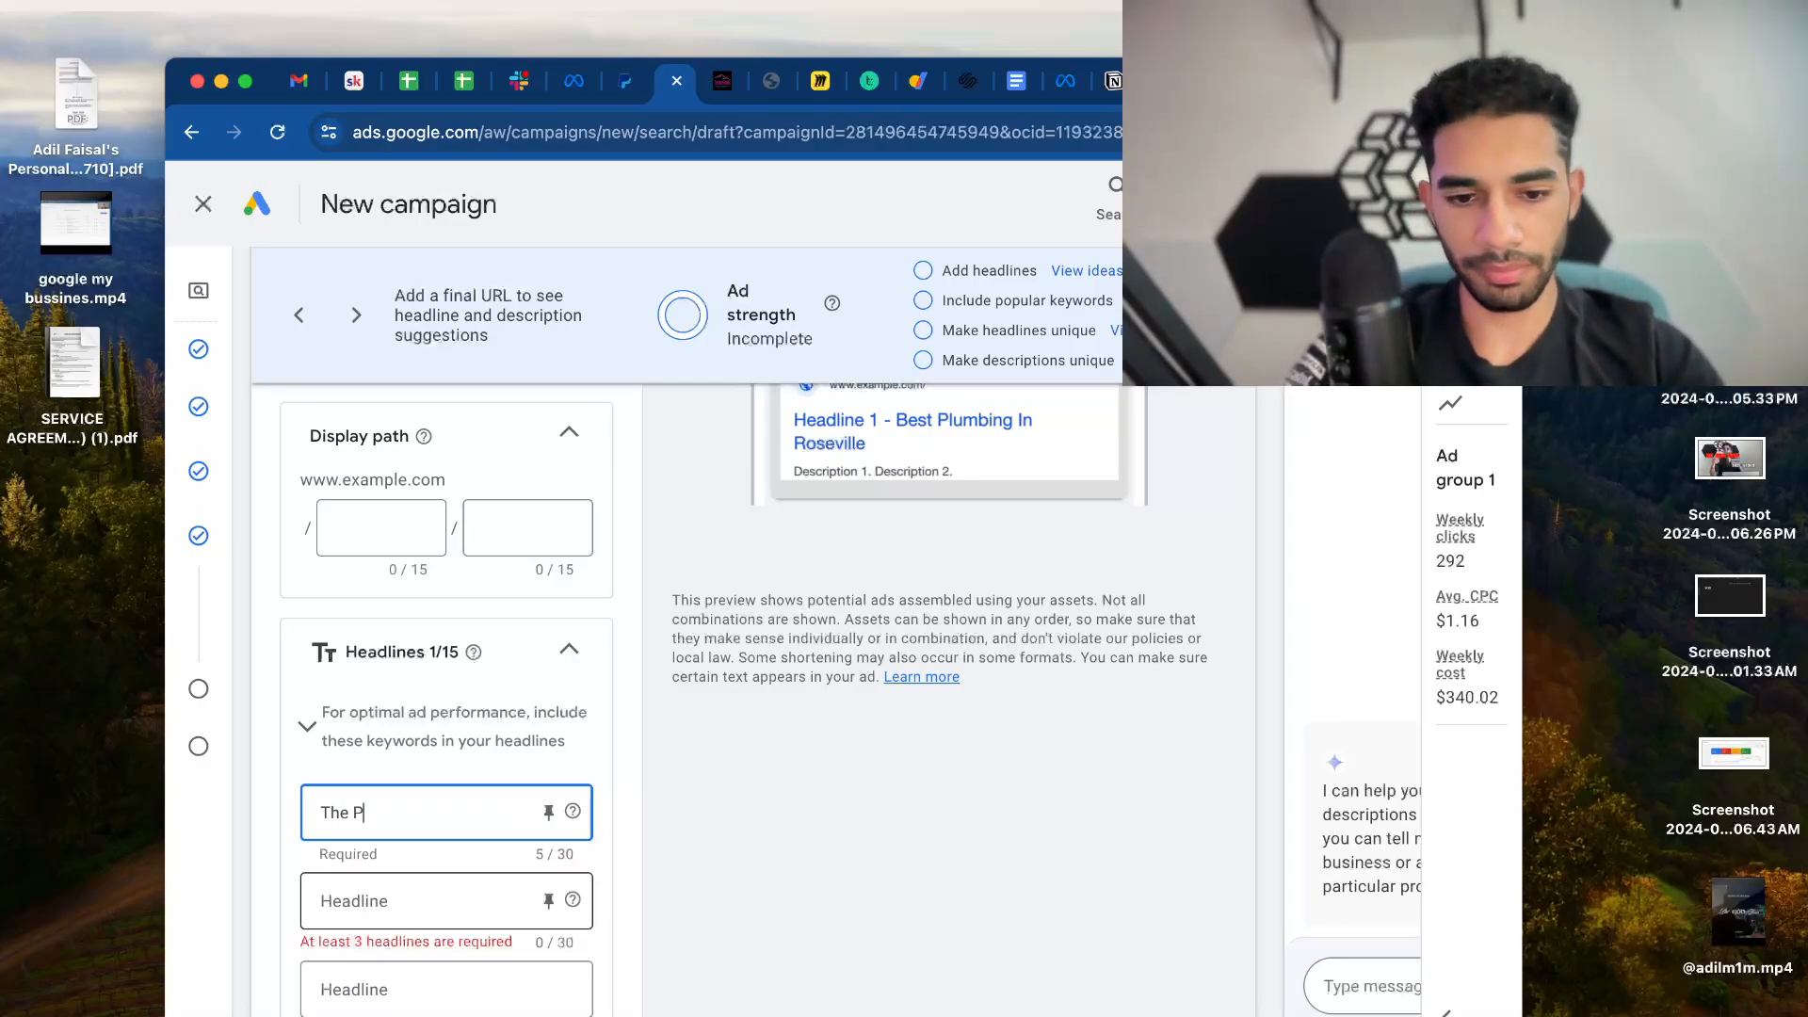
type("rmium")
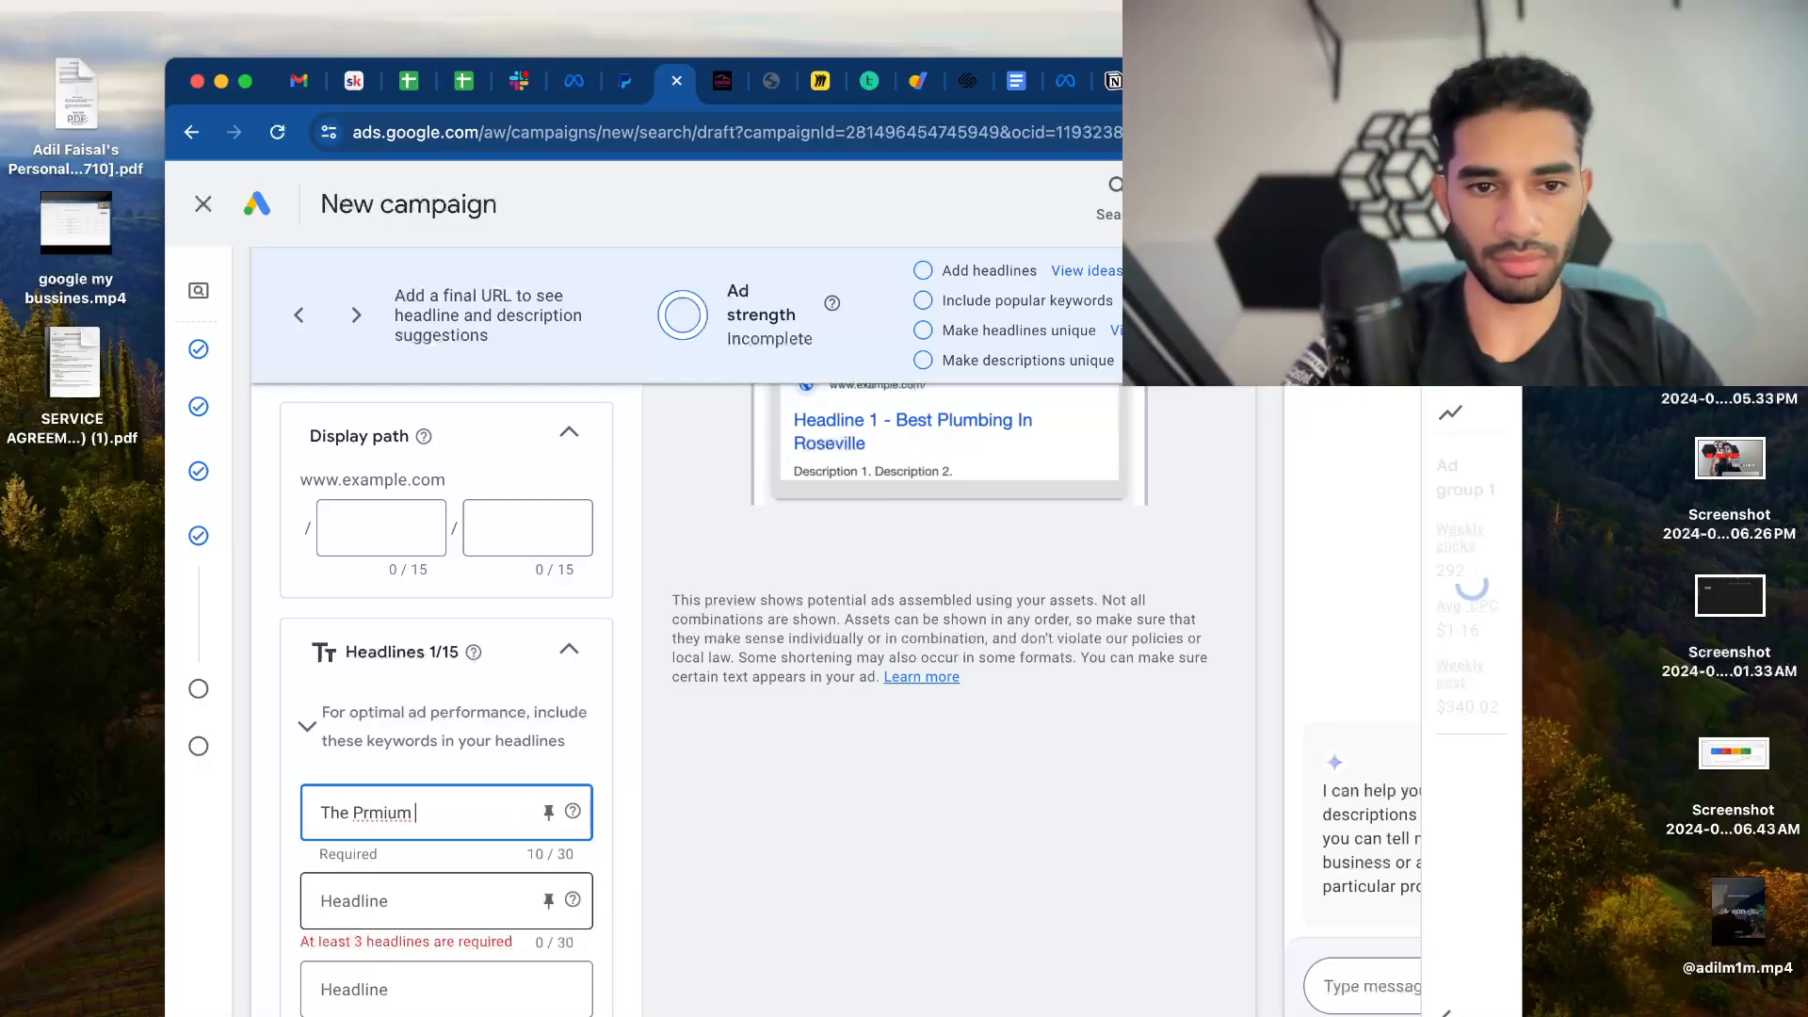
type("iu")
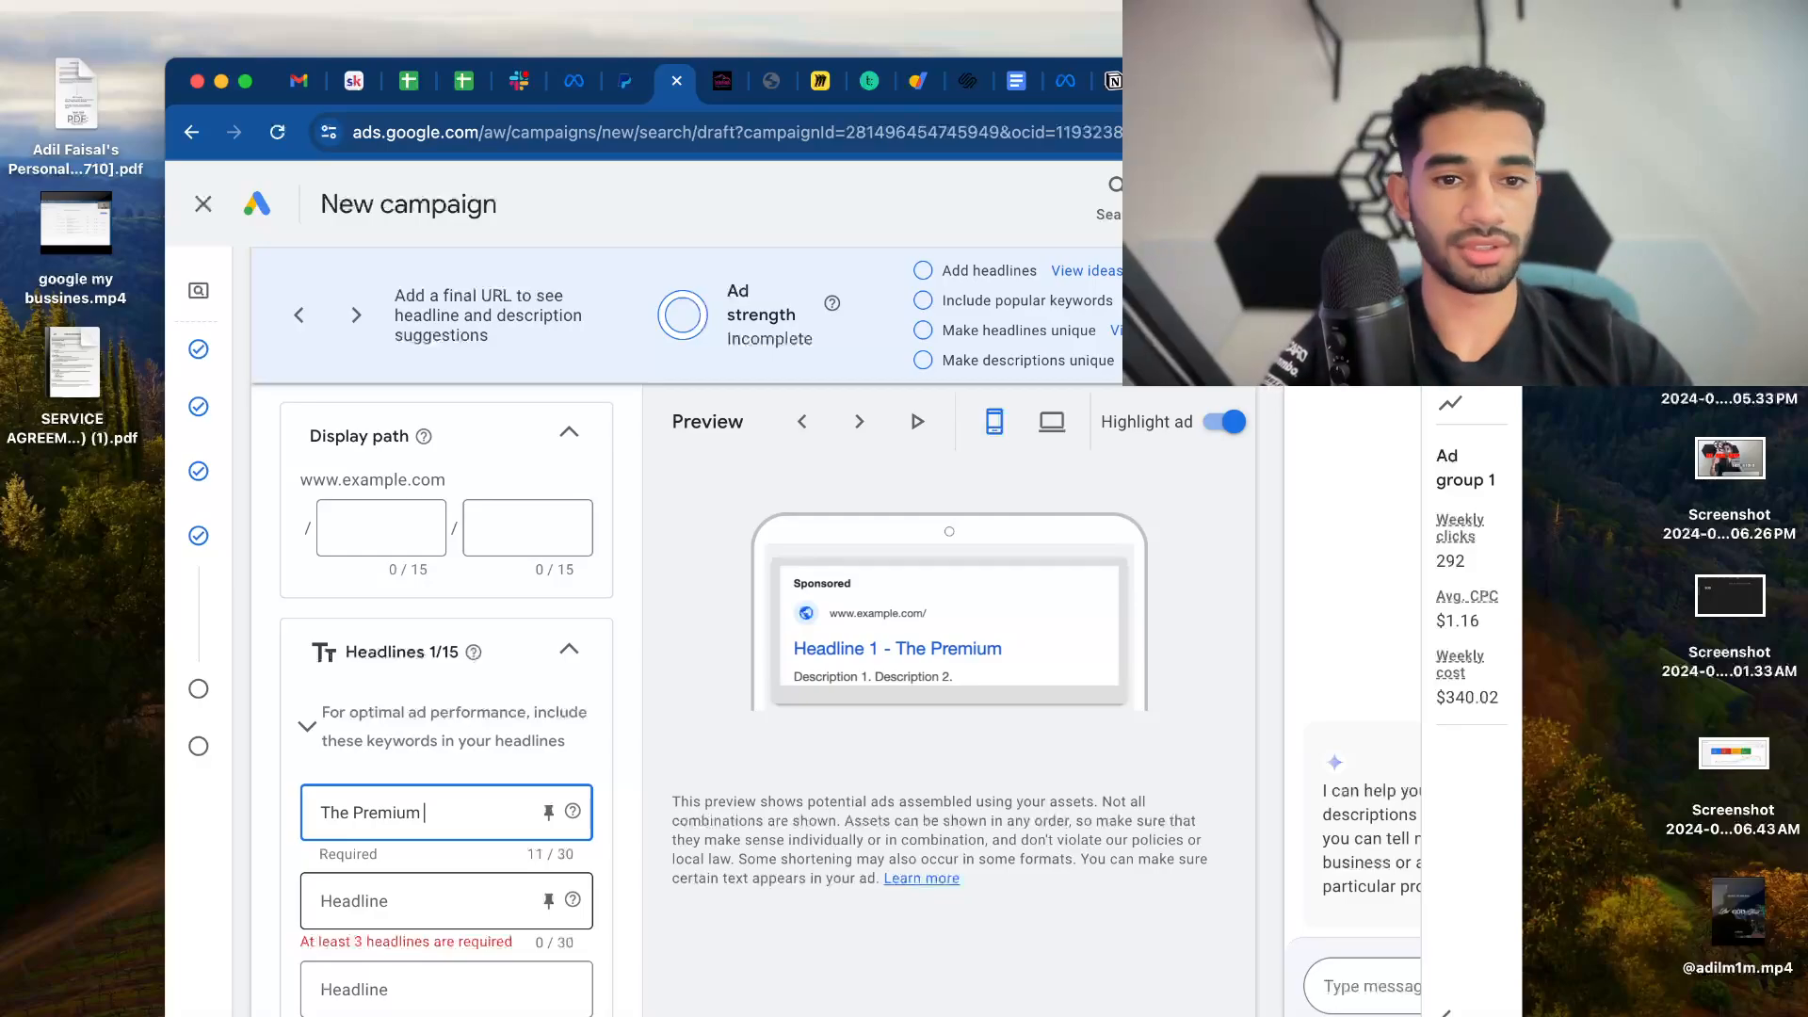
Clear the first headline and rewrite it as "Premium House Cleaning"
key("BackSpace")
key("BackSpace")
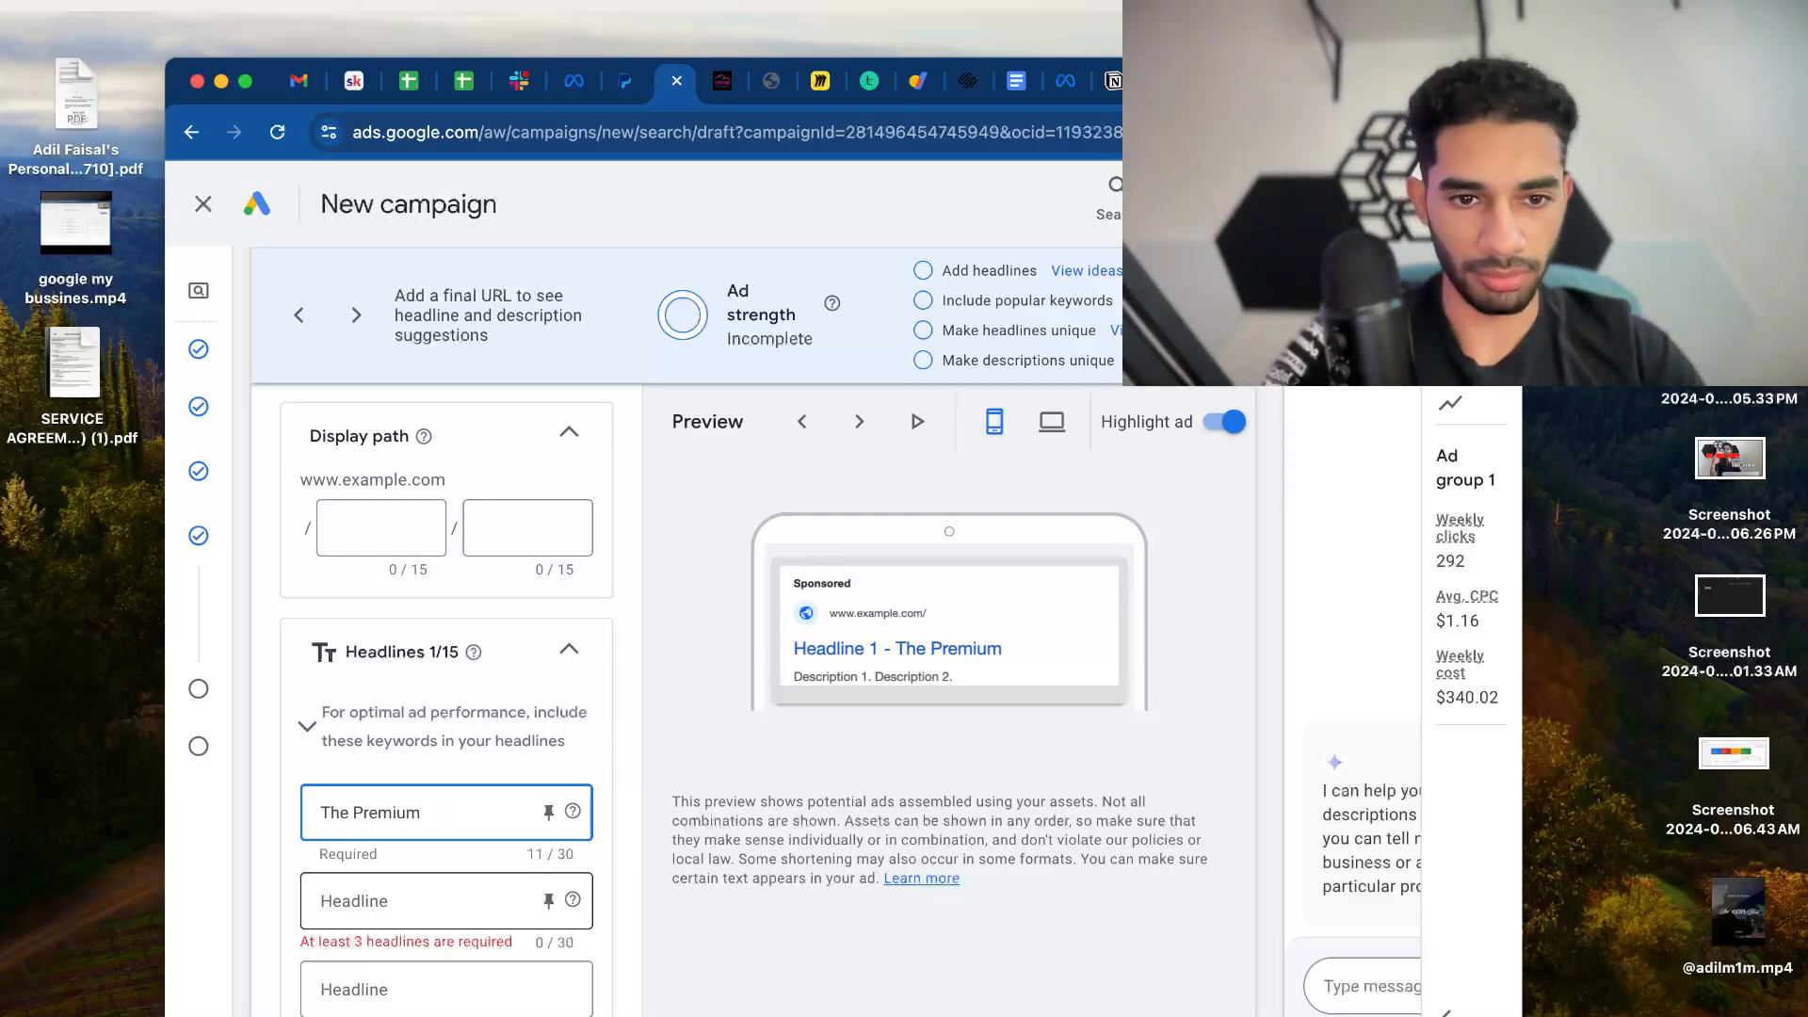
key("BackSpace")
key("BackSpace")
key("BackSpace")
key("BackSpace")
key("BackSpace")
key("BackSpace")
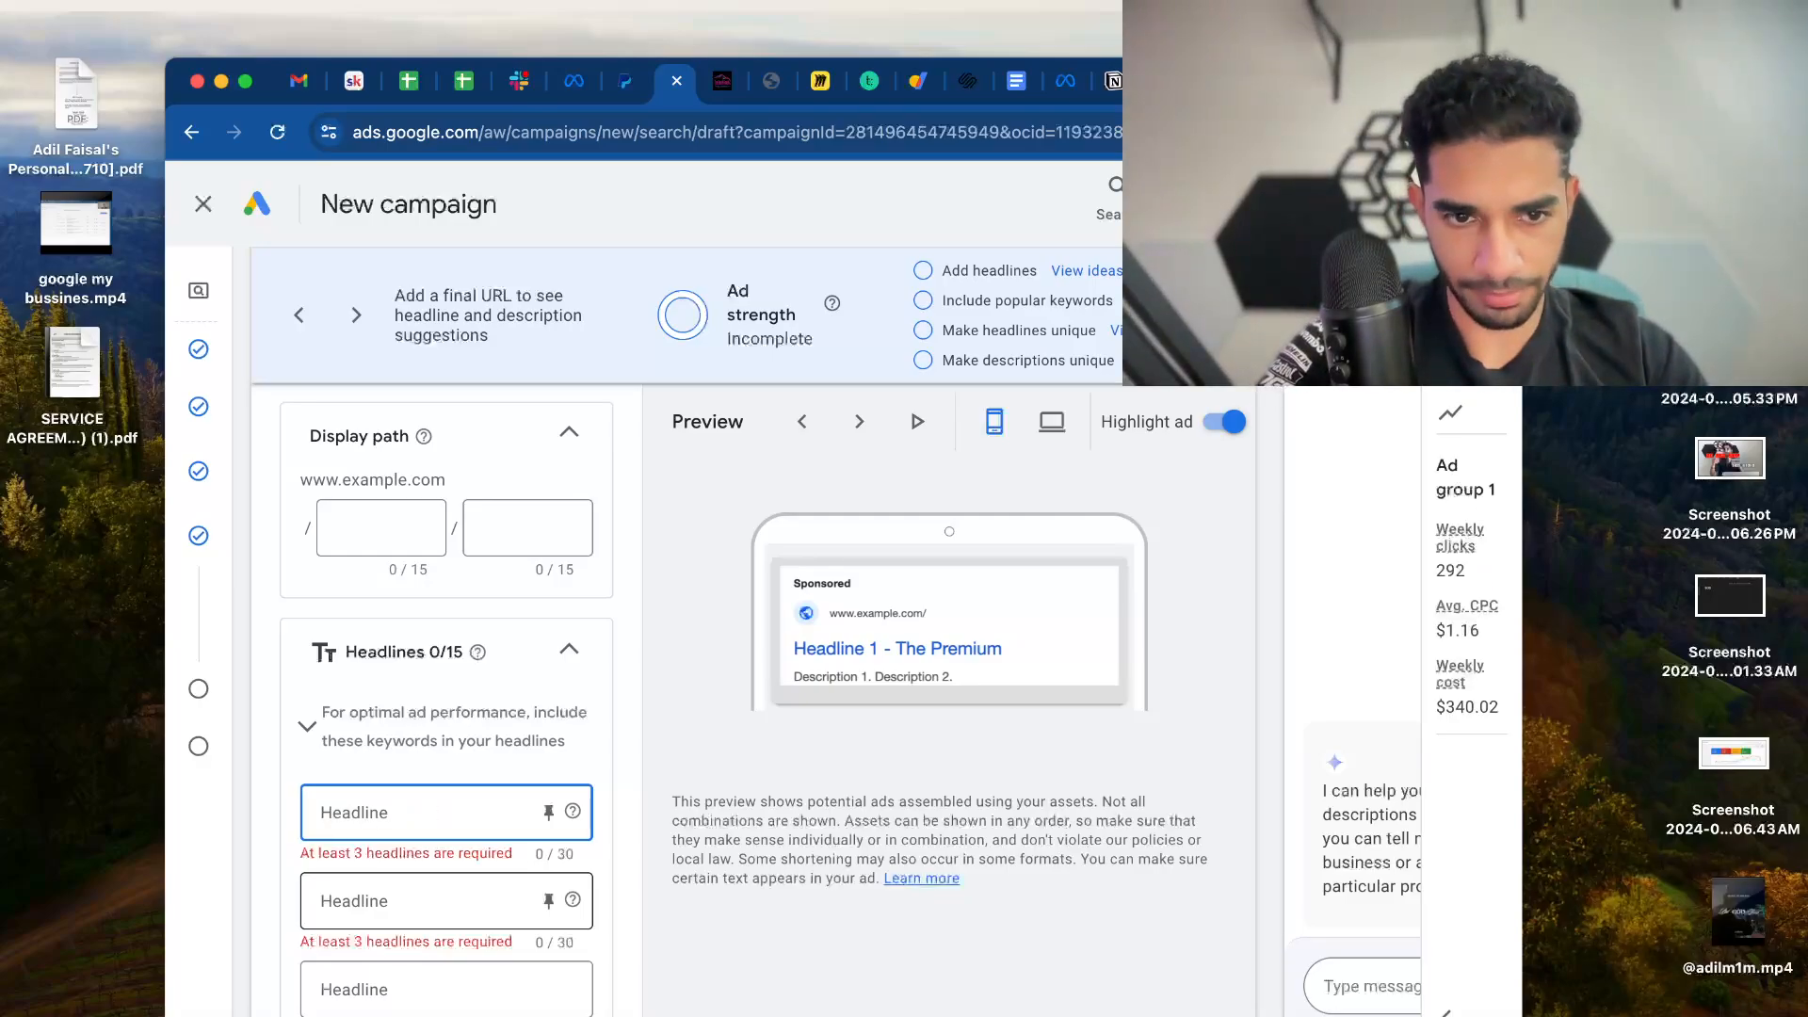
type("PO")
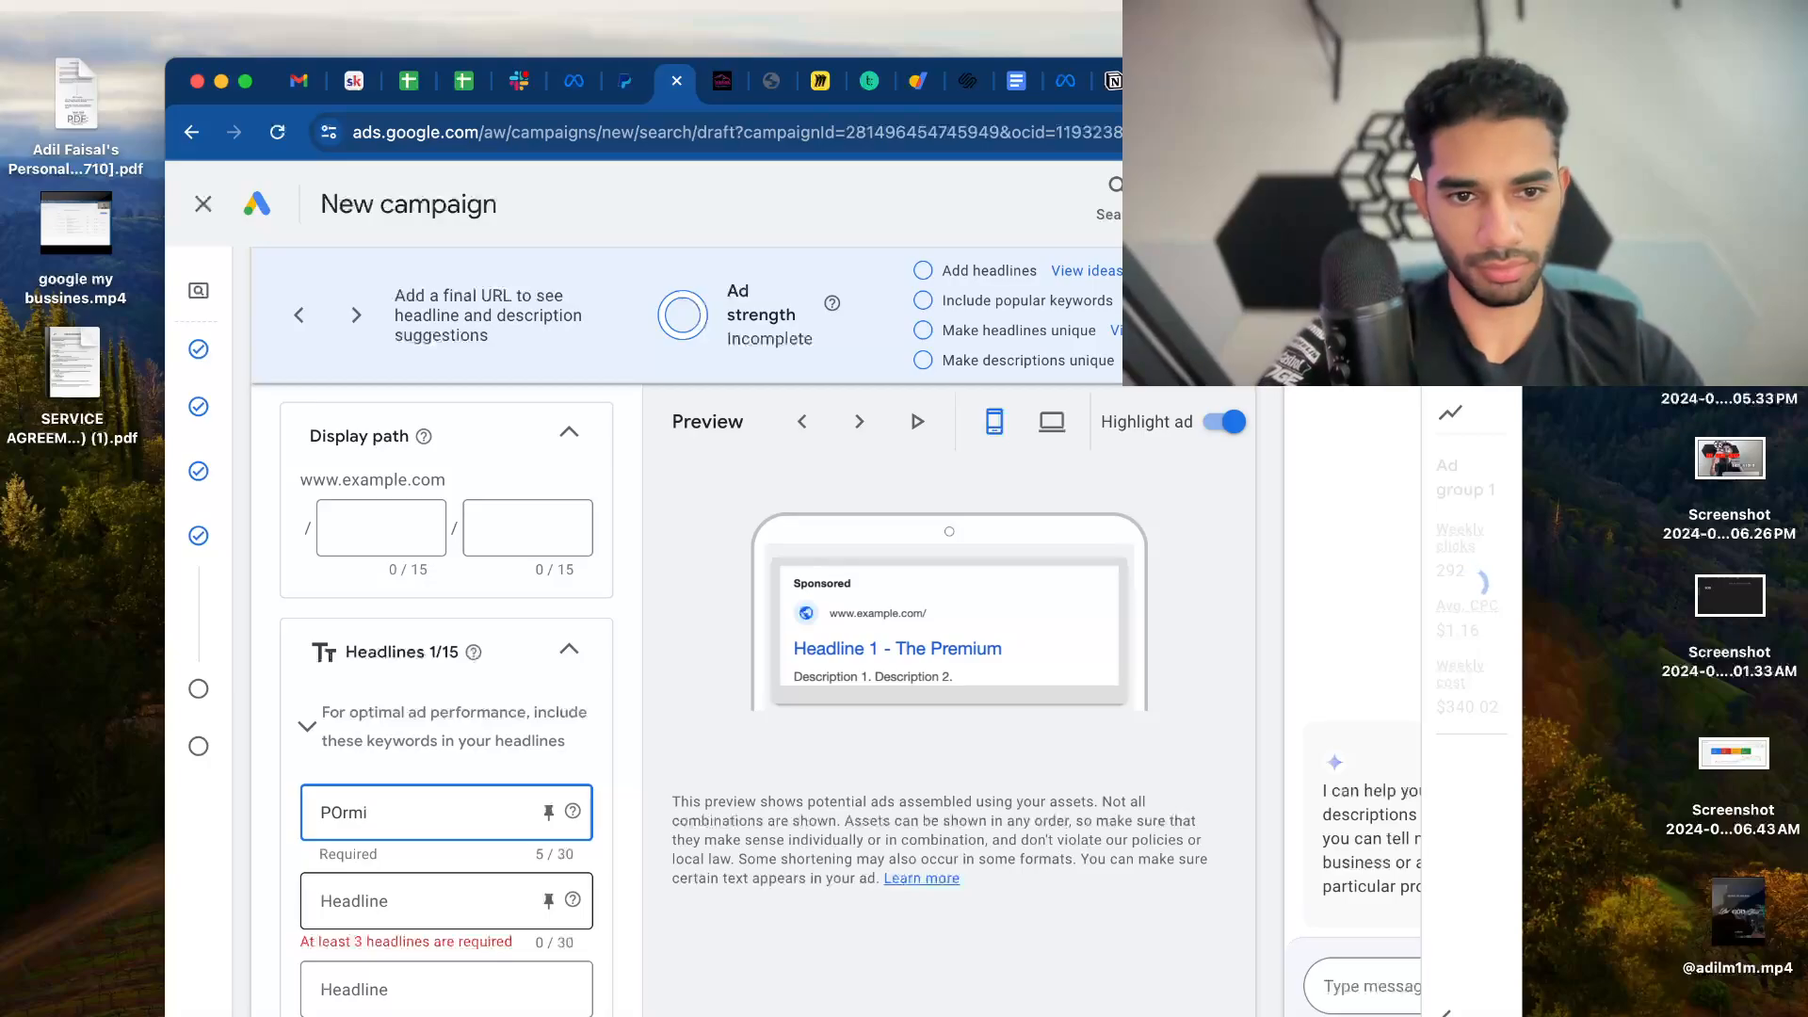
key("BackSpace")
type("re")
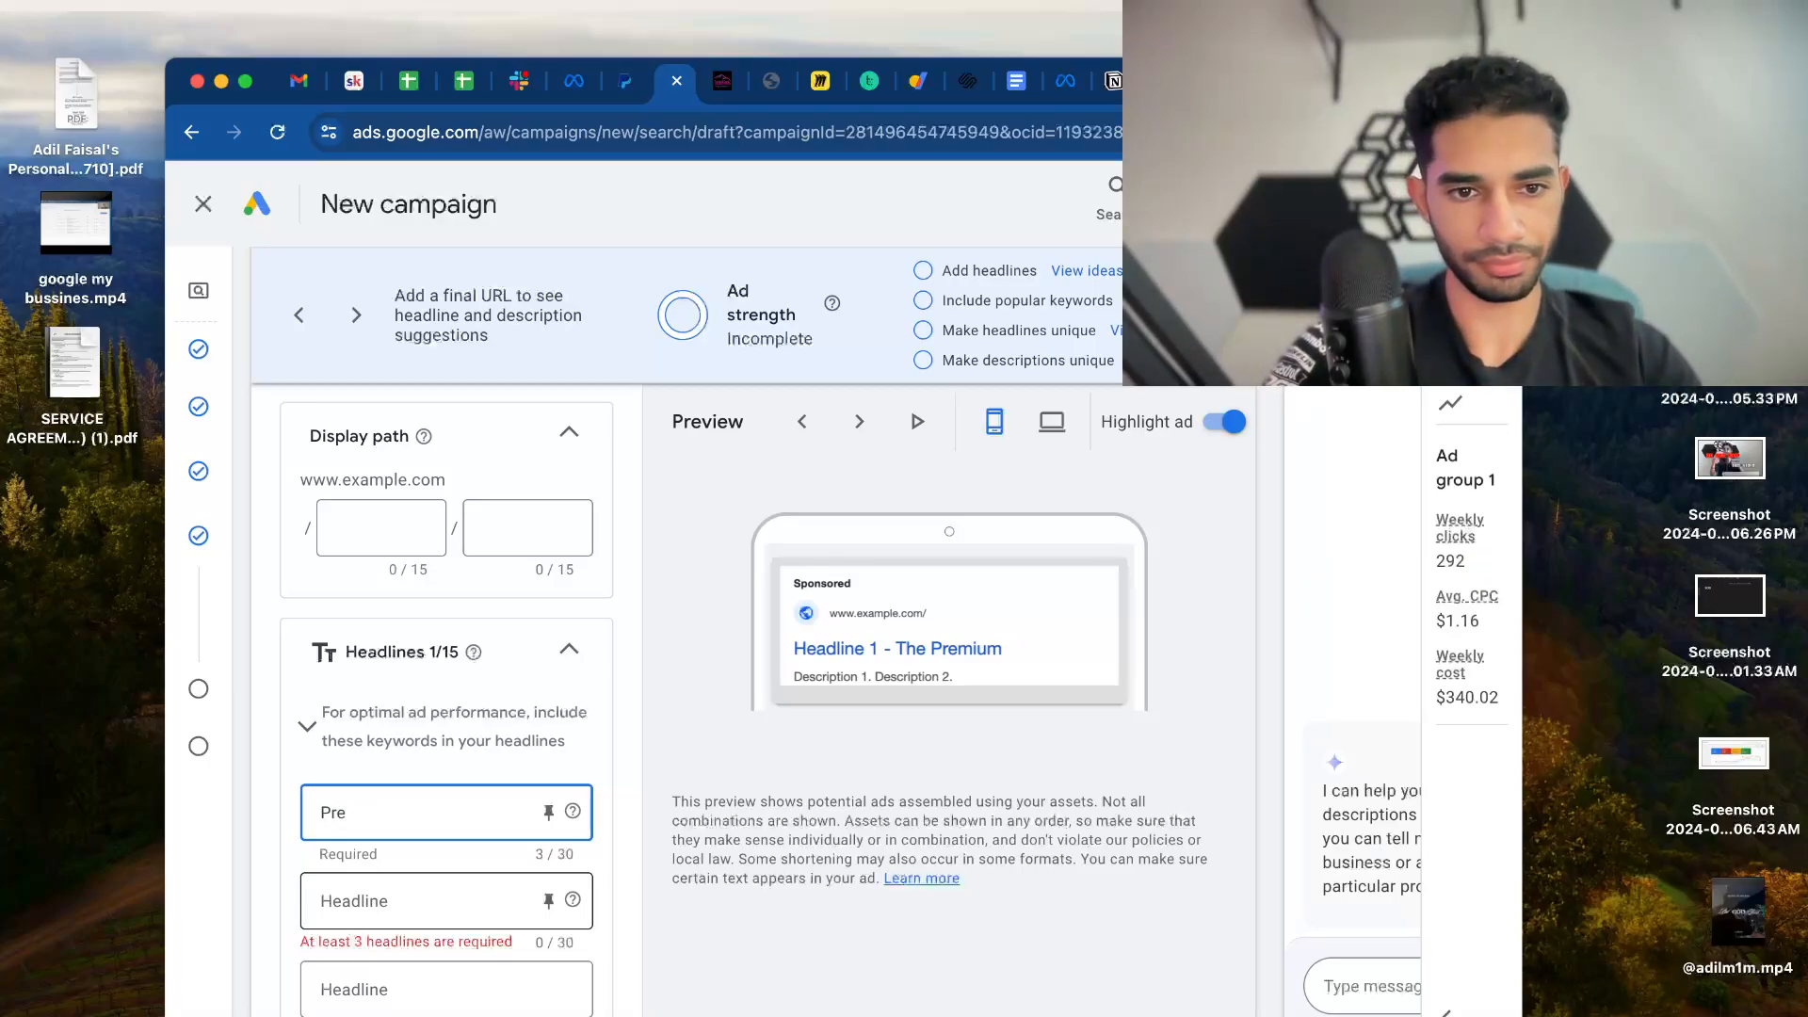
type("emium")
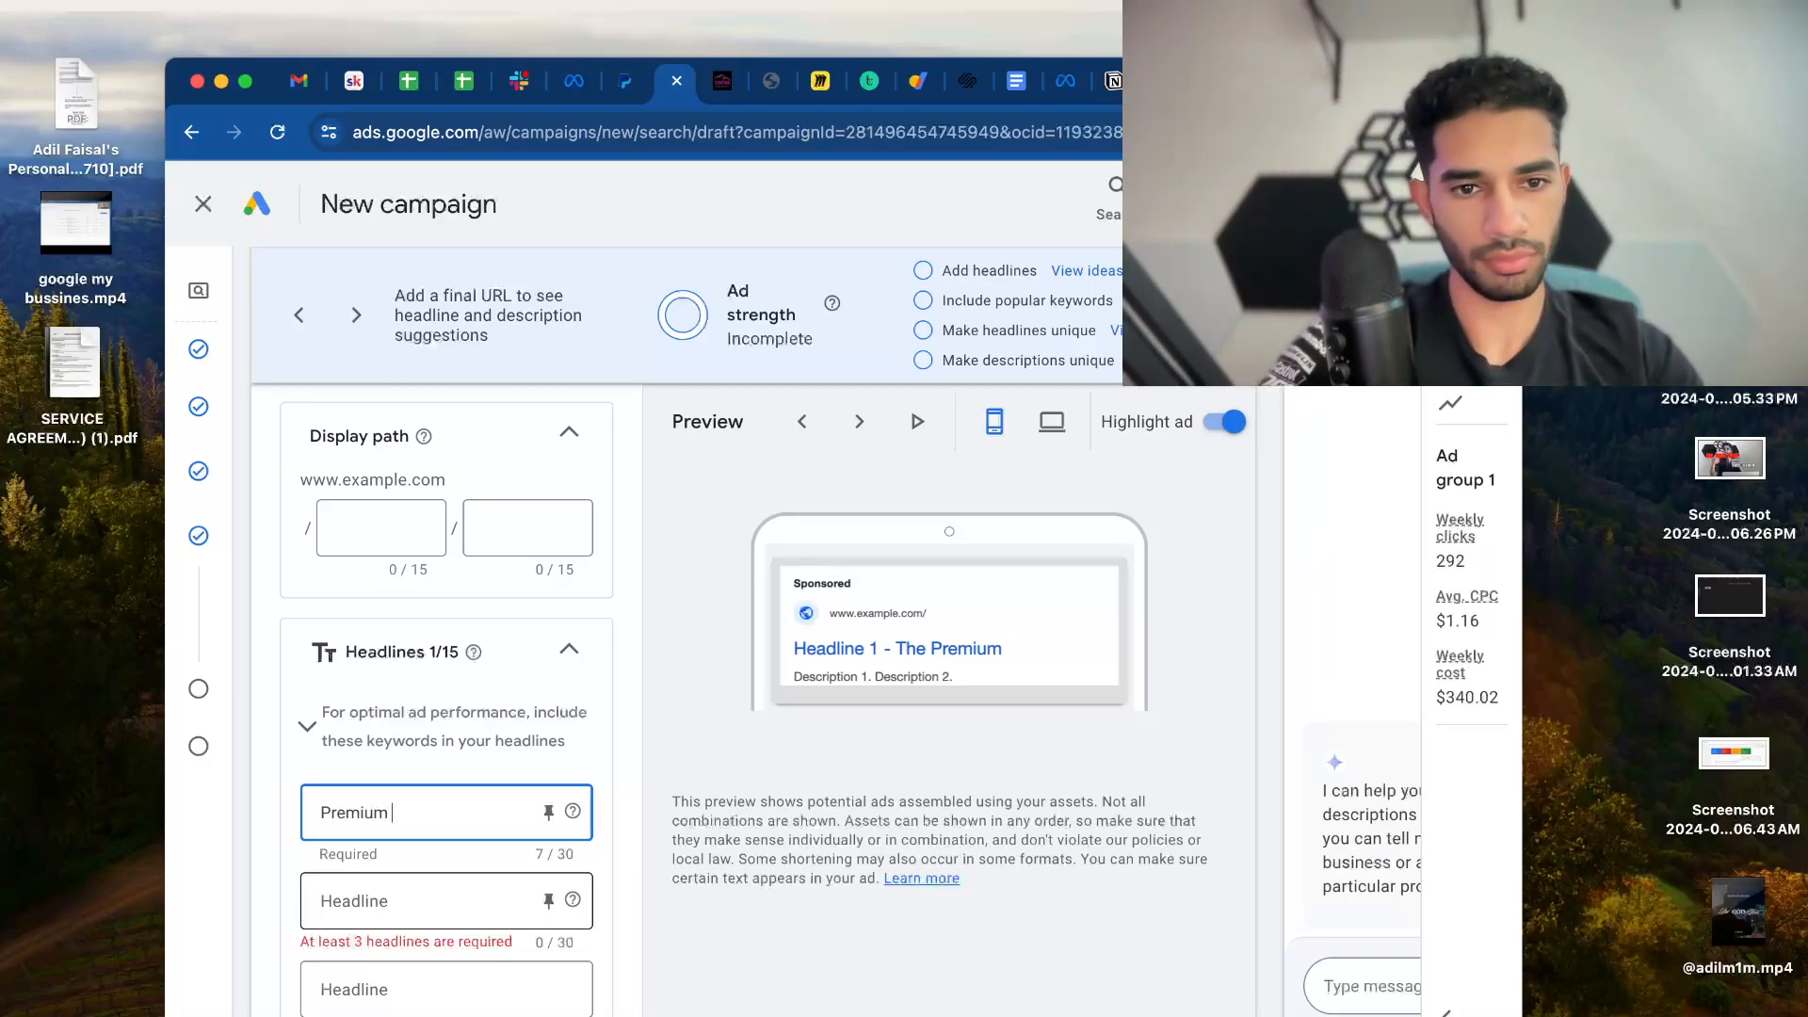
type(" House x")
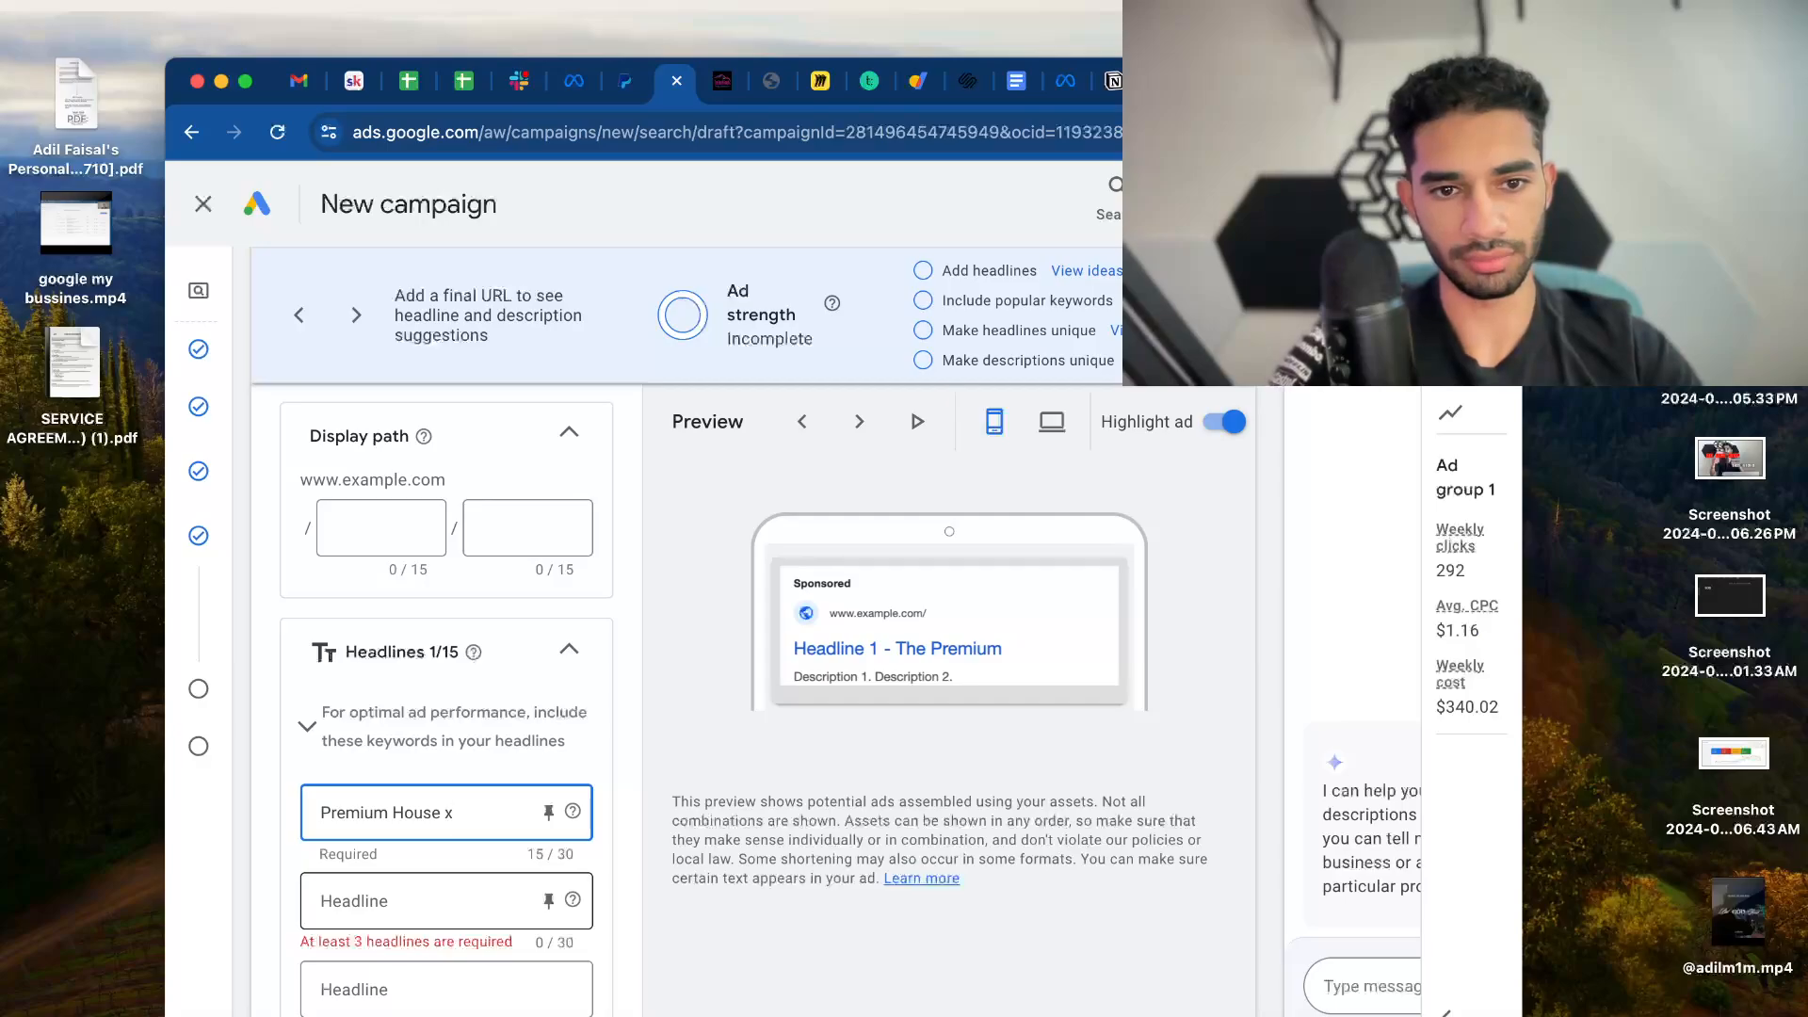
key("BackSpace")
type("Cleaning")
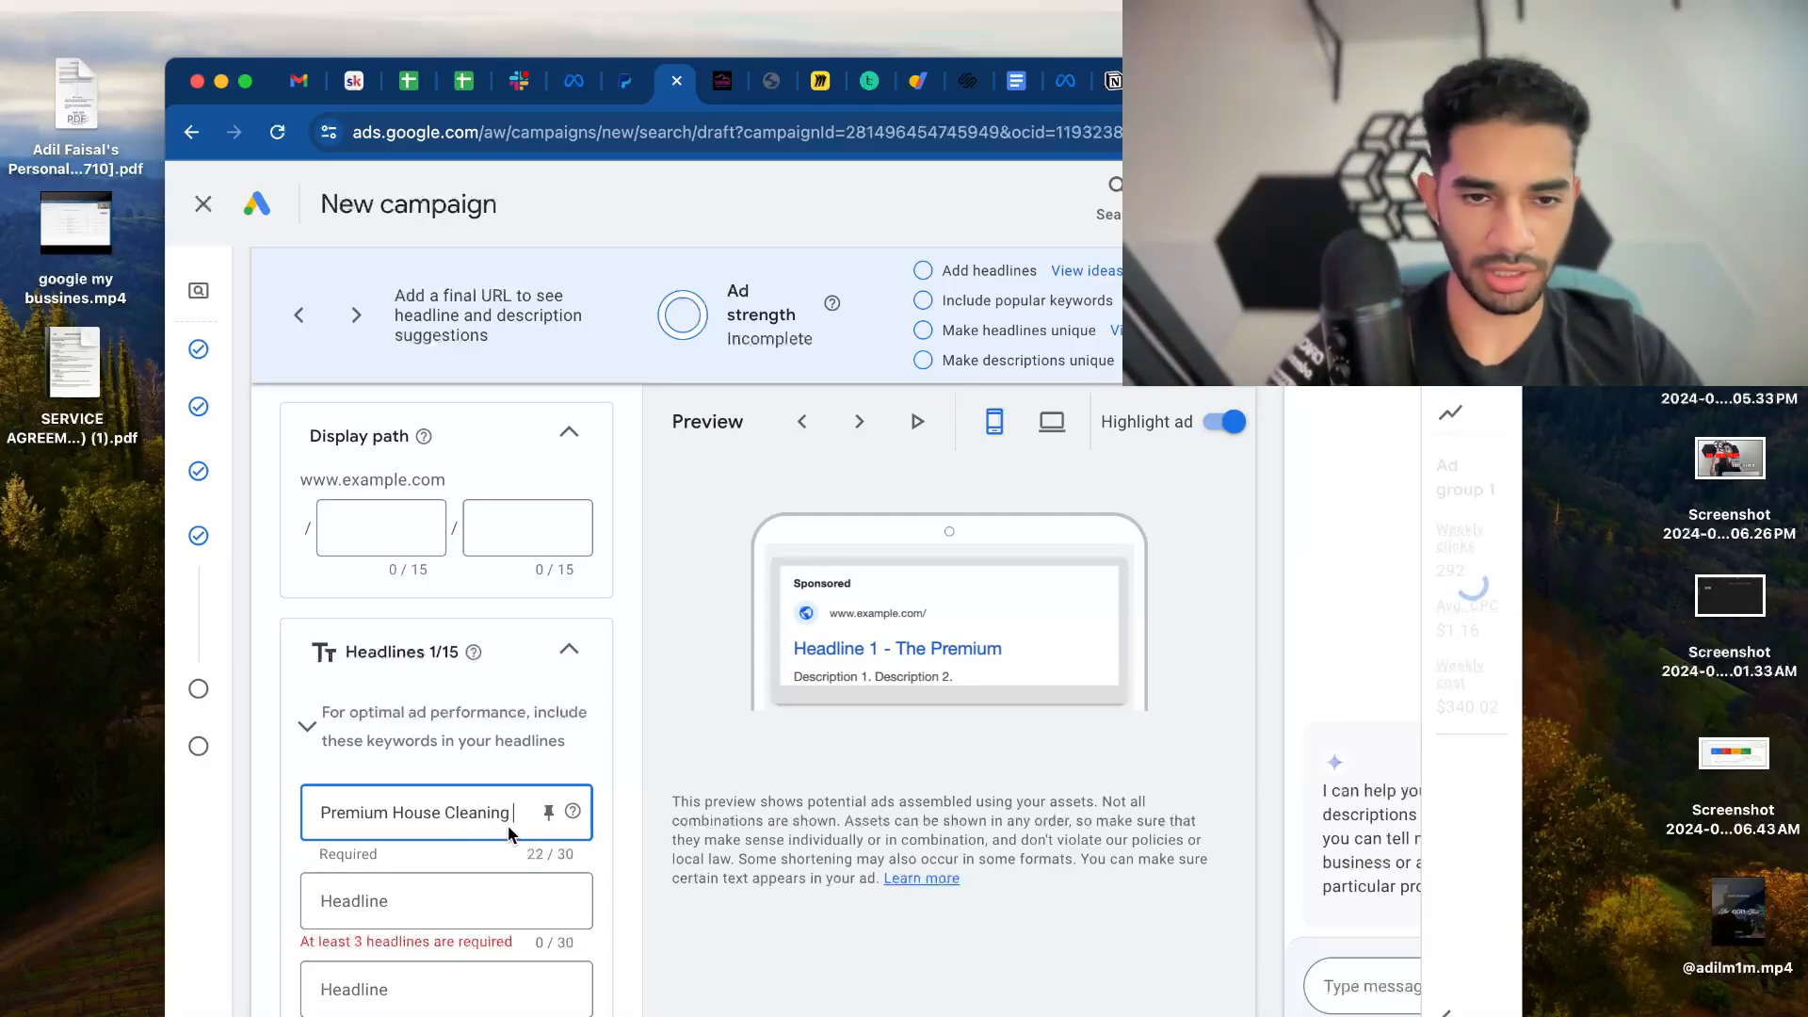
Remove "House" from the first headline and extend the wording to "Premium Cleaning in"
double_click(444, 811)
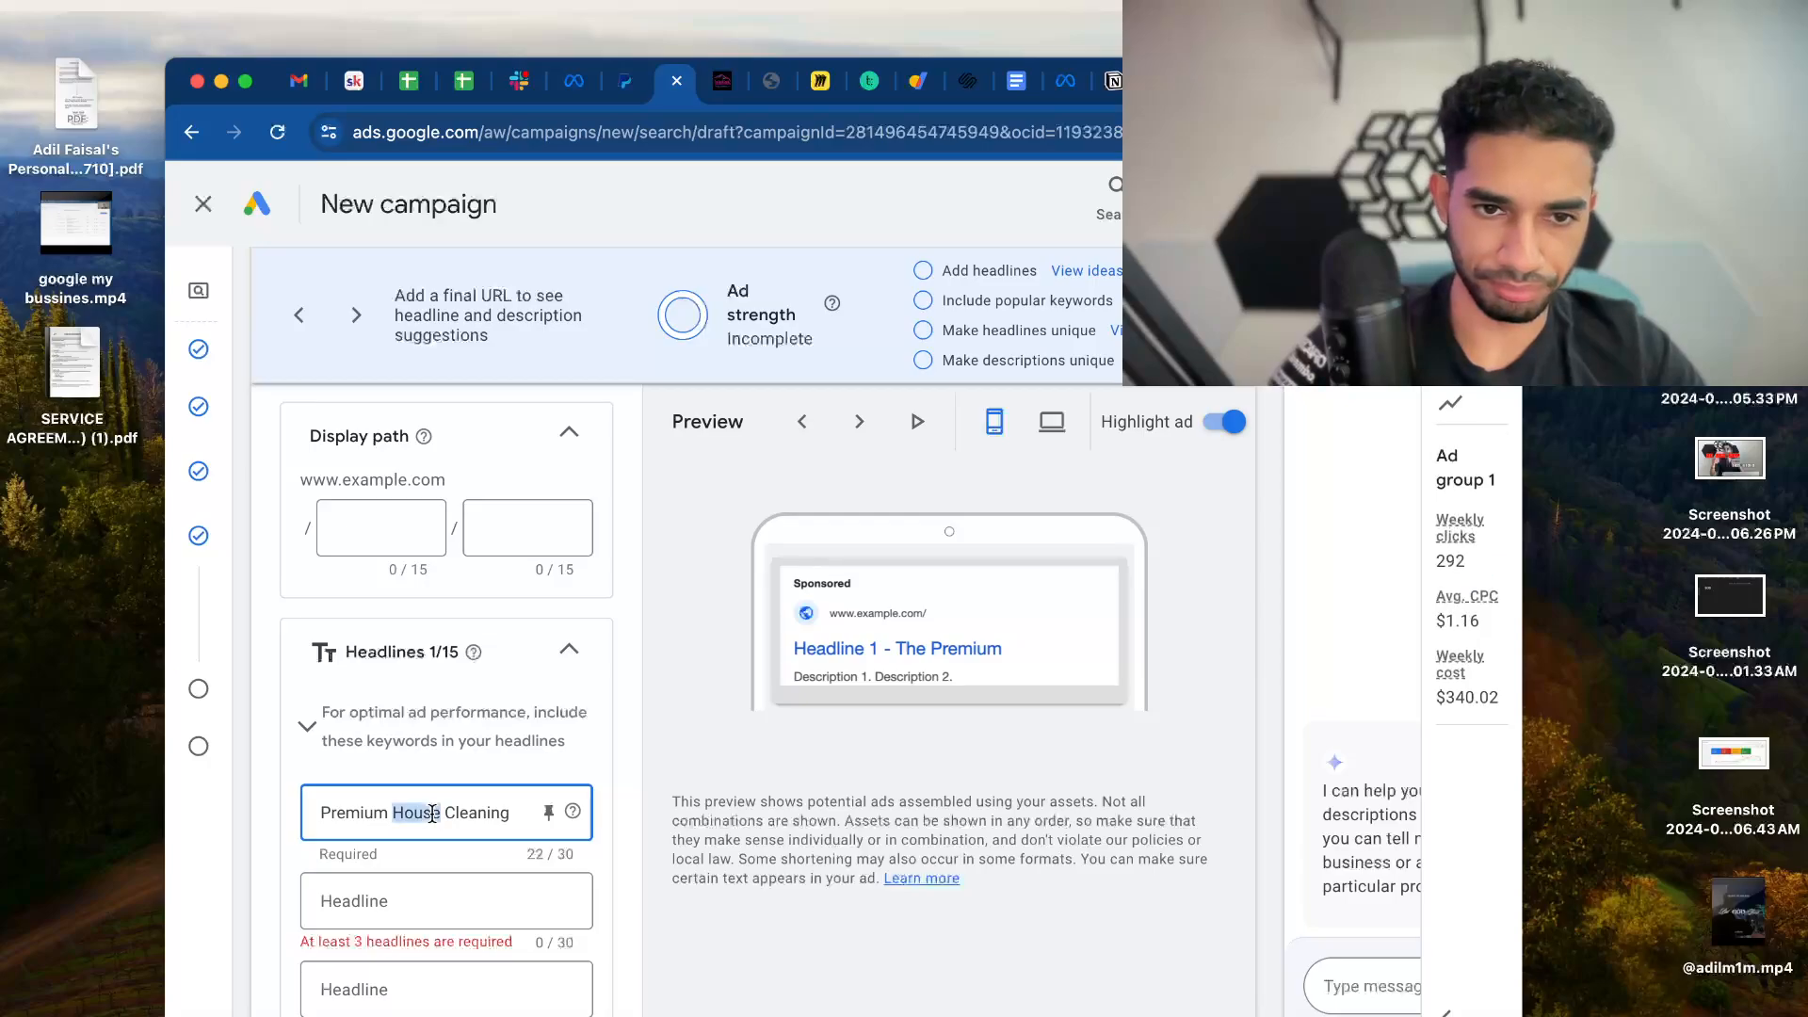
key("BackSpace")
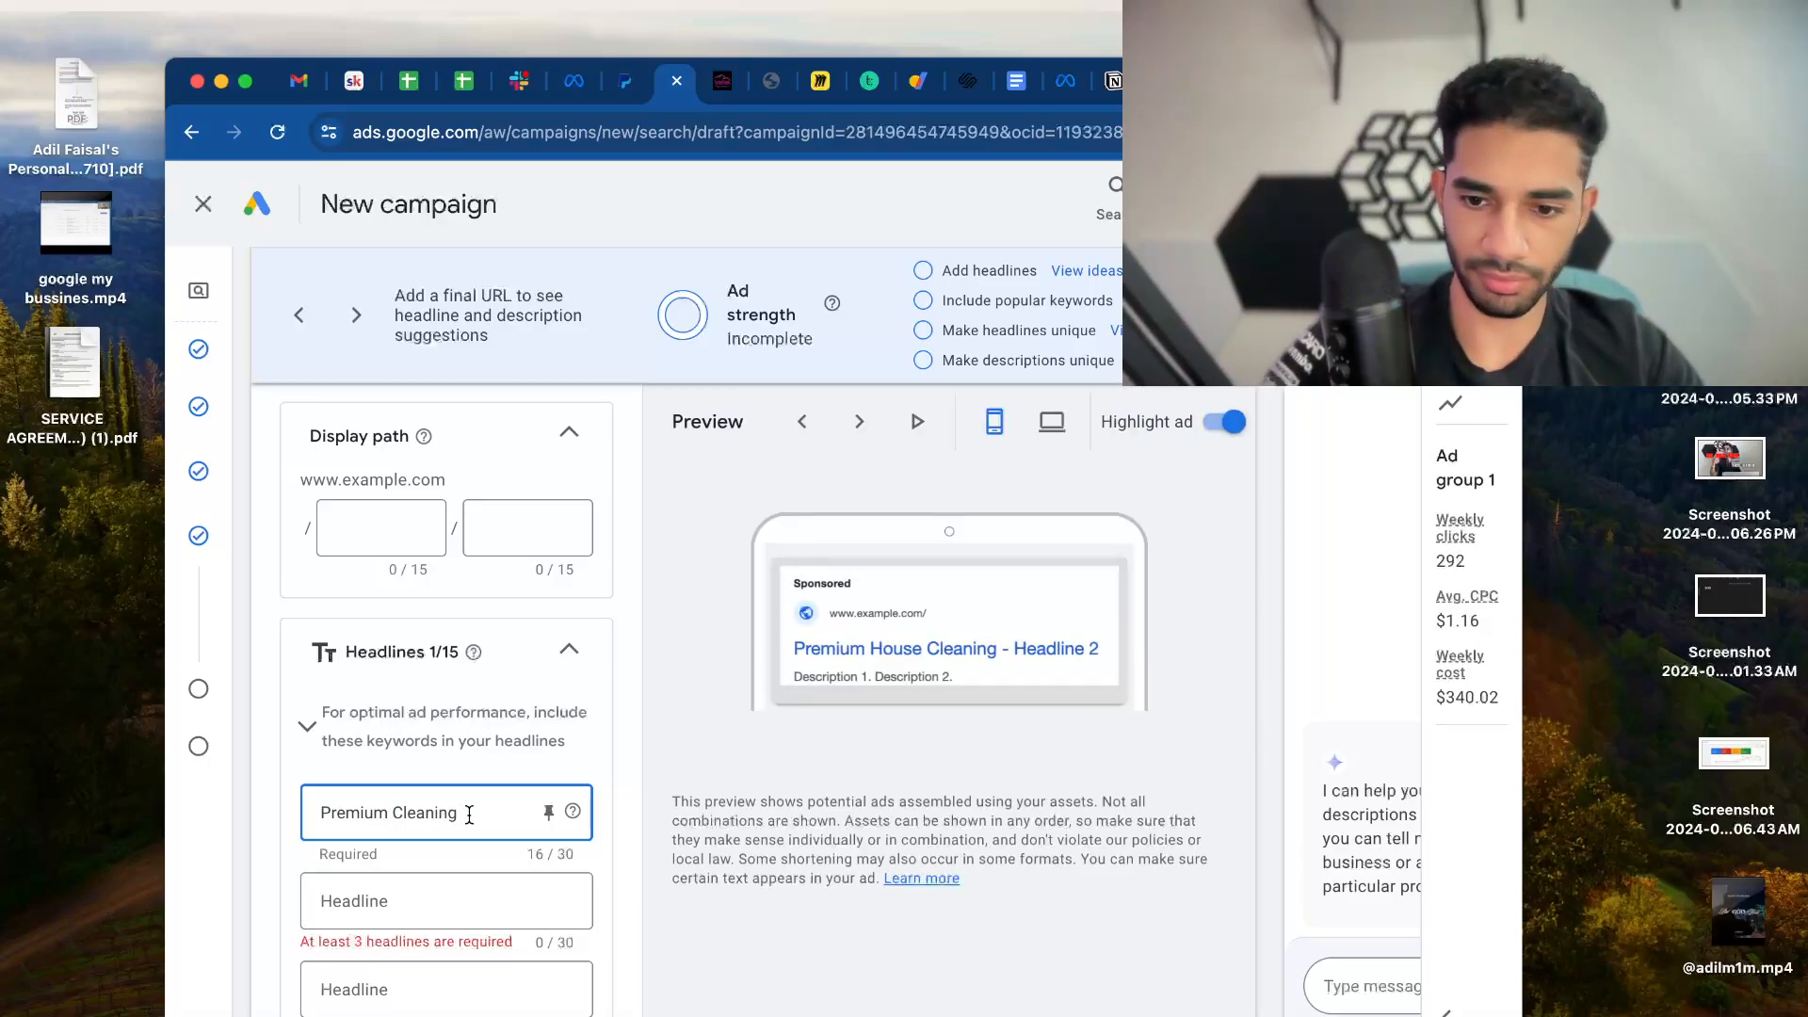
type("in {")
Add a city-level location insertion with the default text "San Antonio" to the end of the first headline
left_click(405, 998)
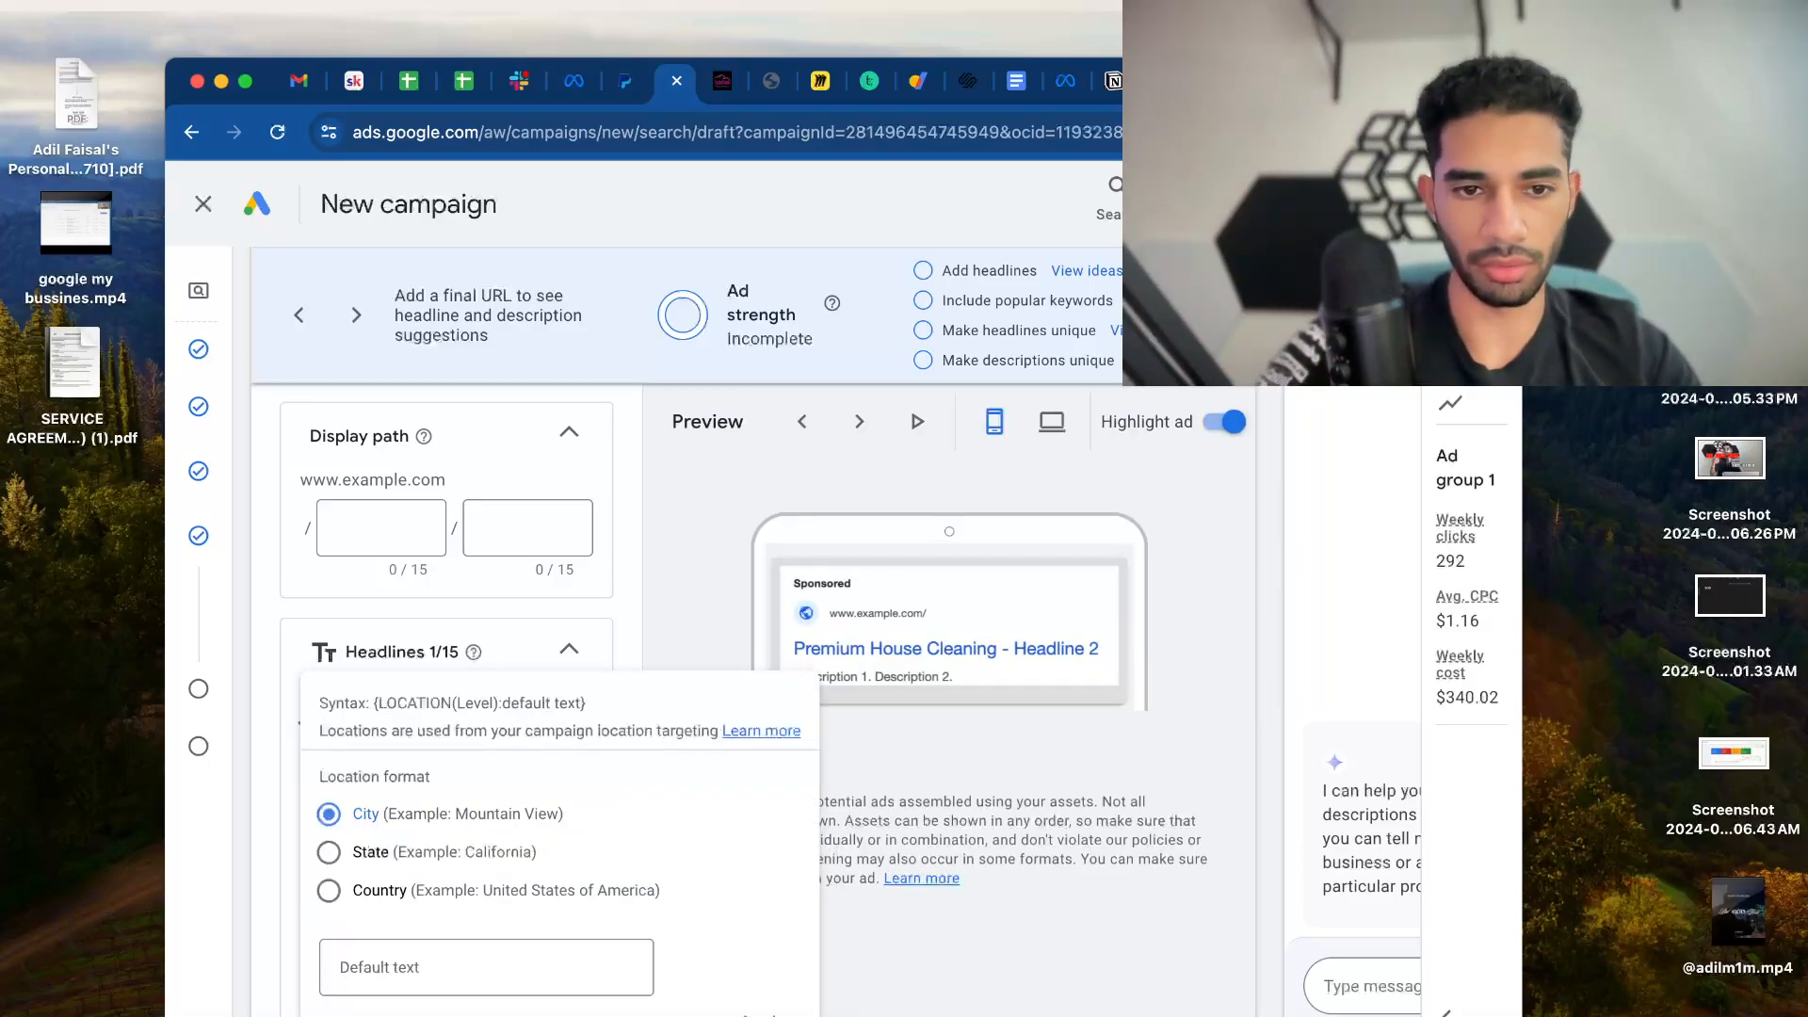
left_click(415, 946)
type("San An")
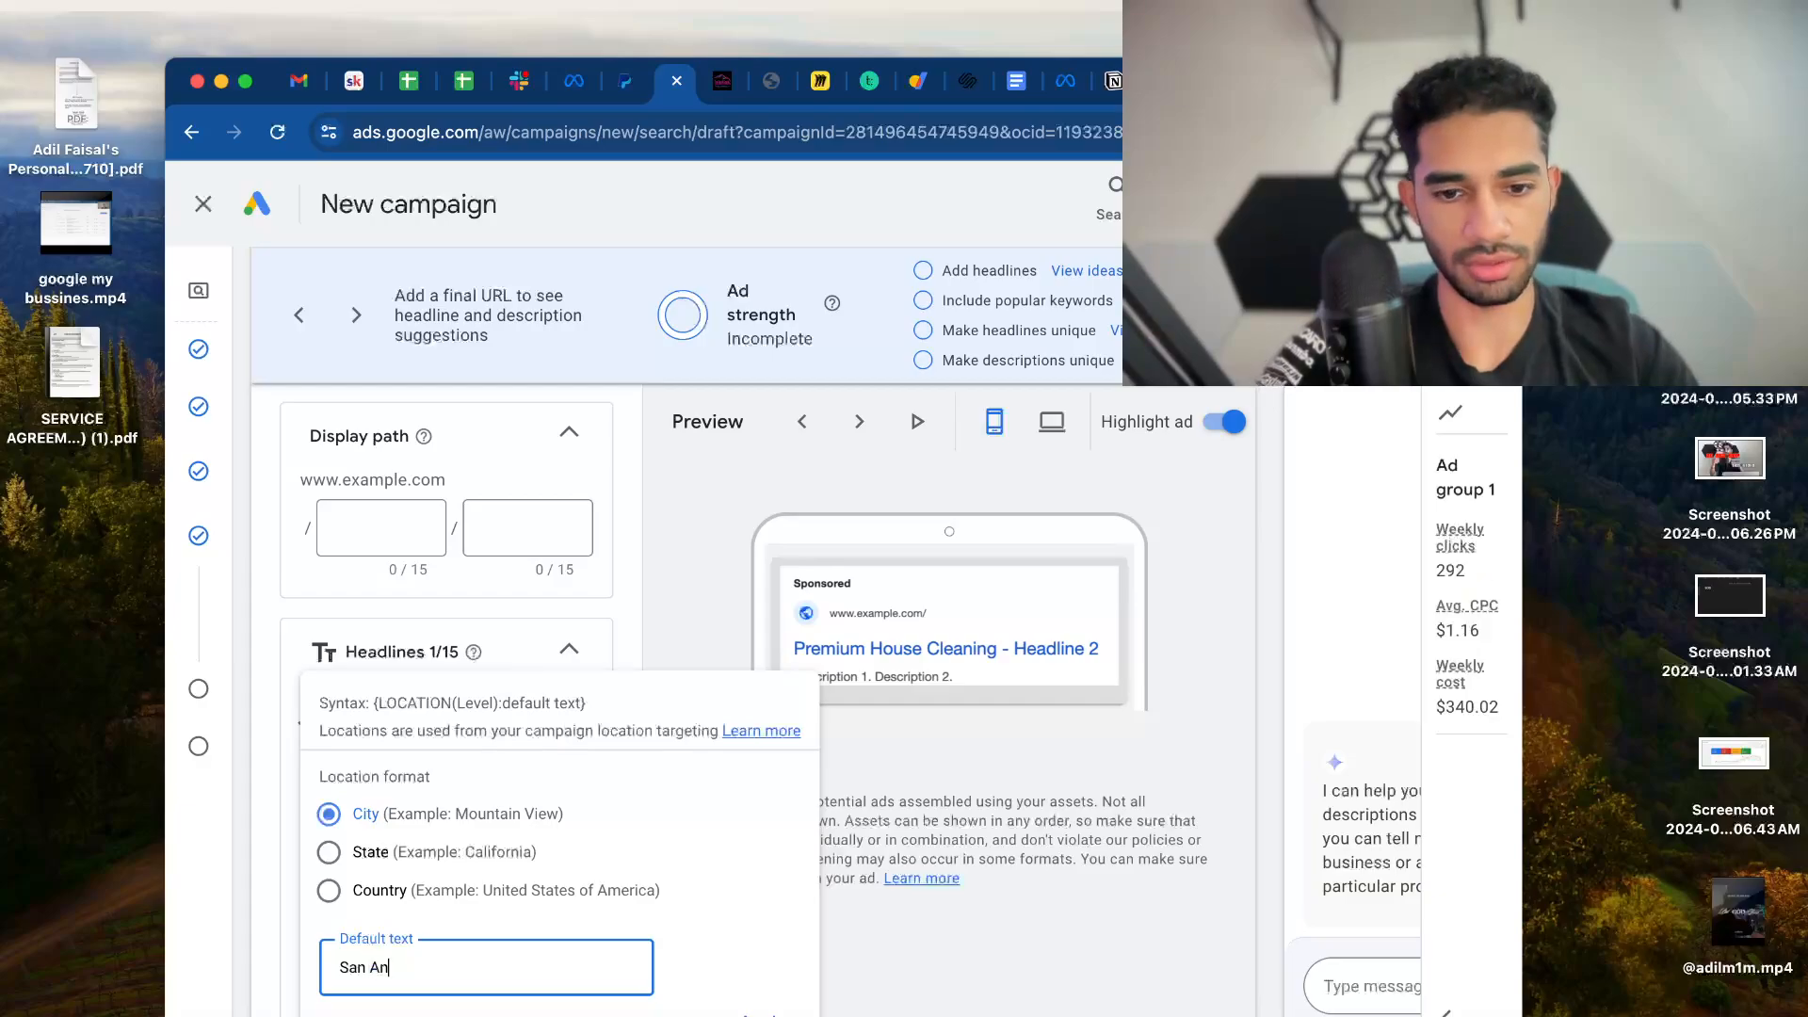
type("to")
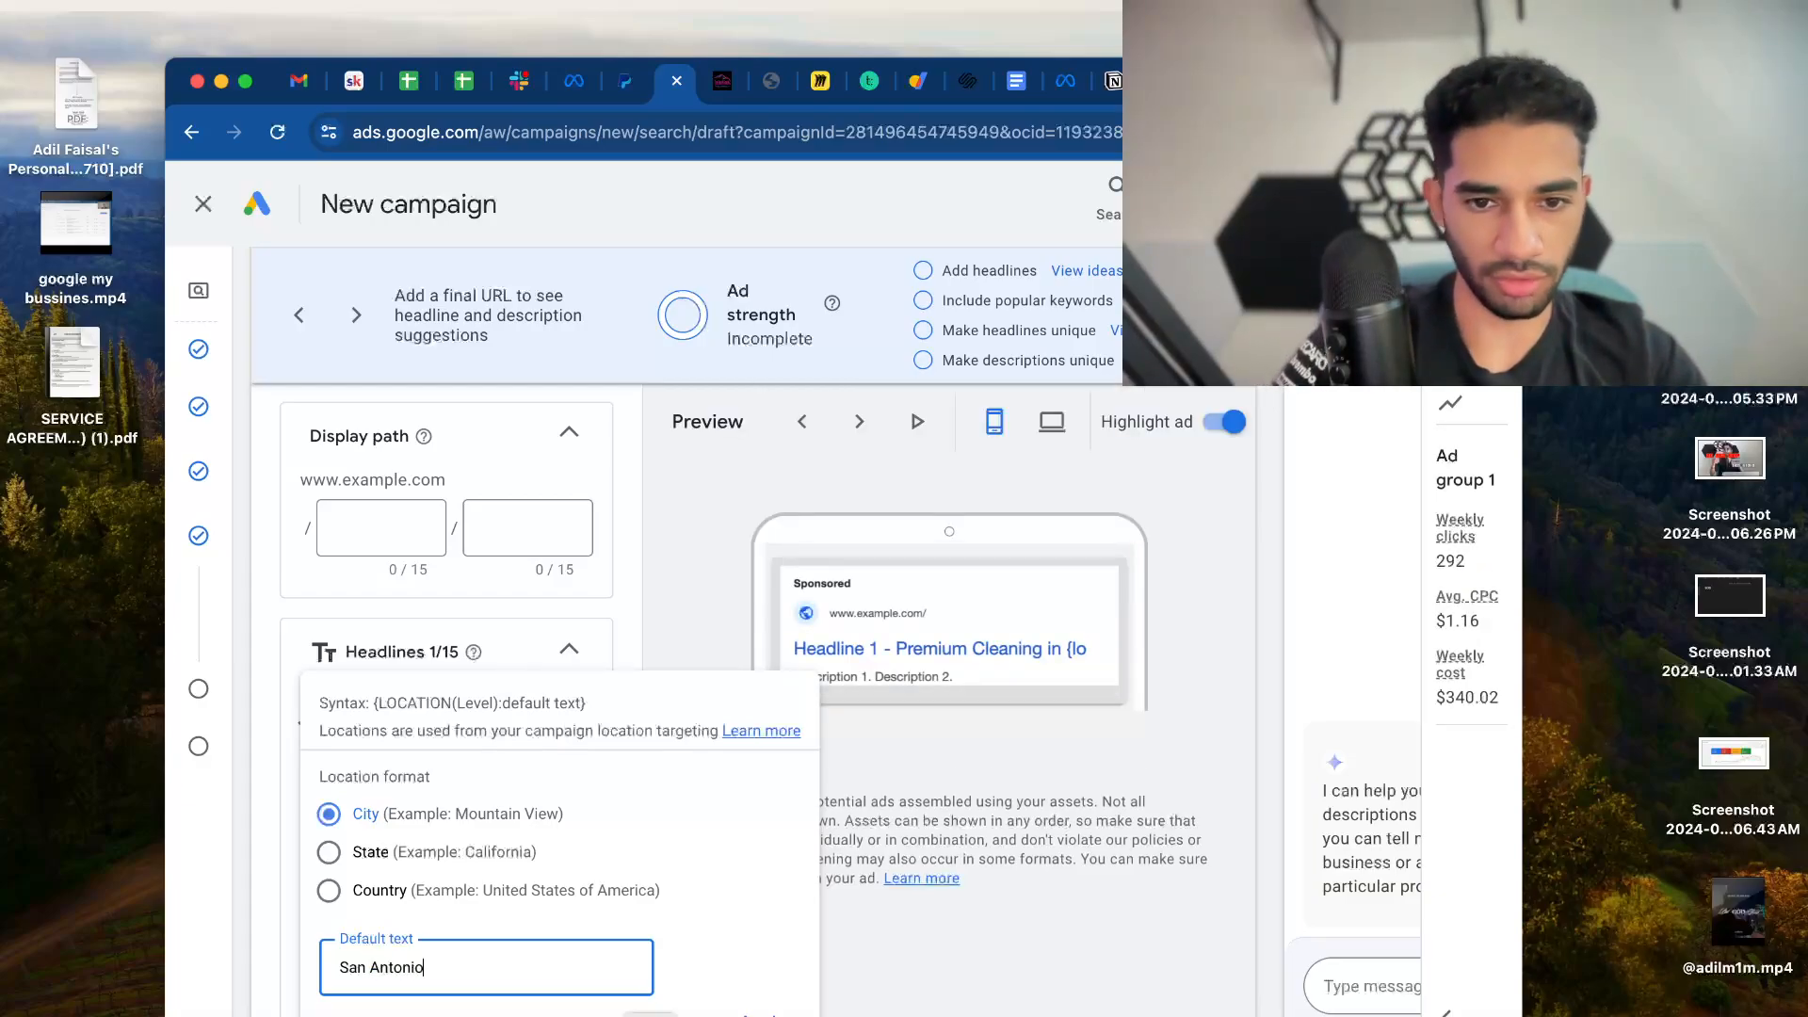
type("nio")
key("Return")
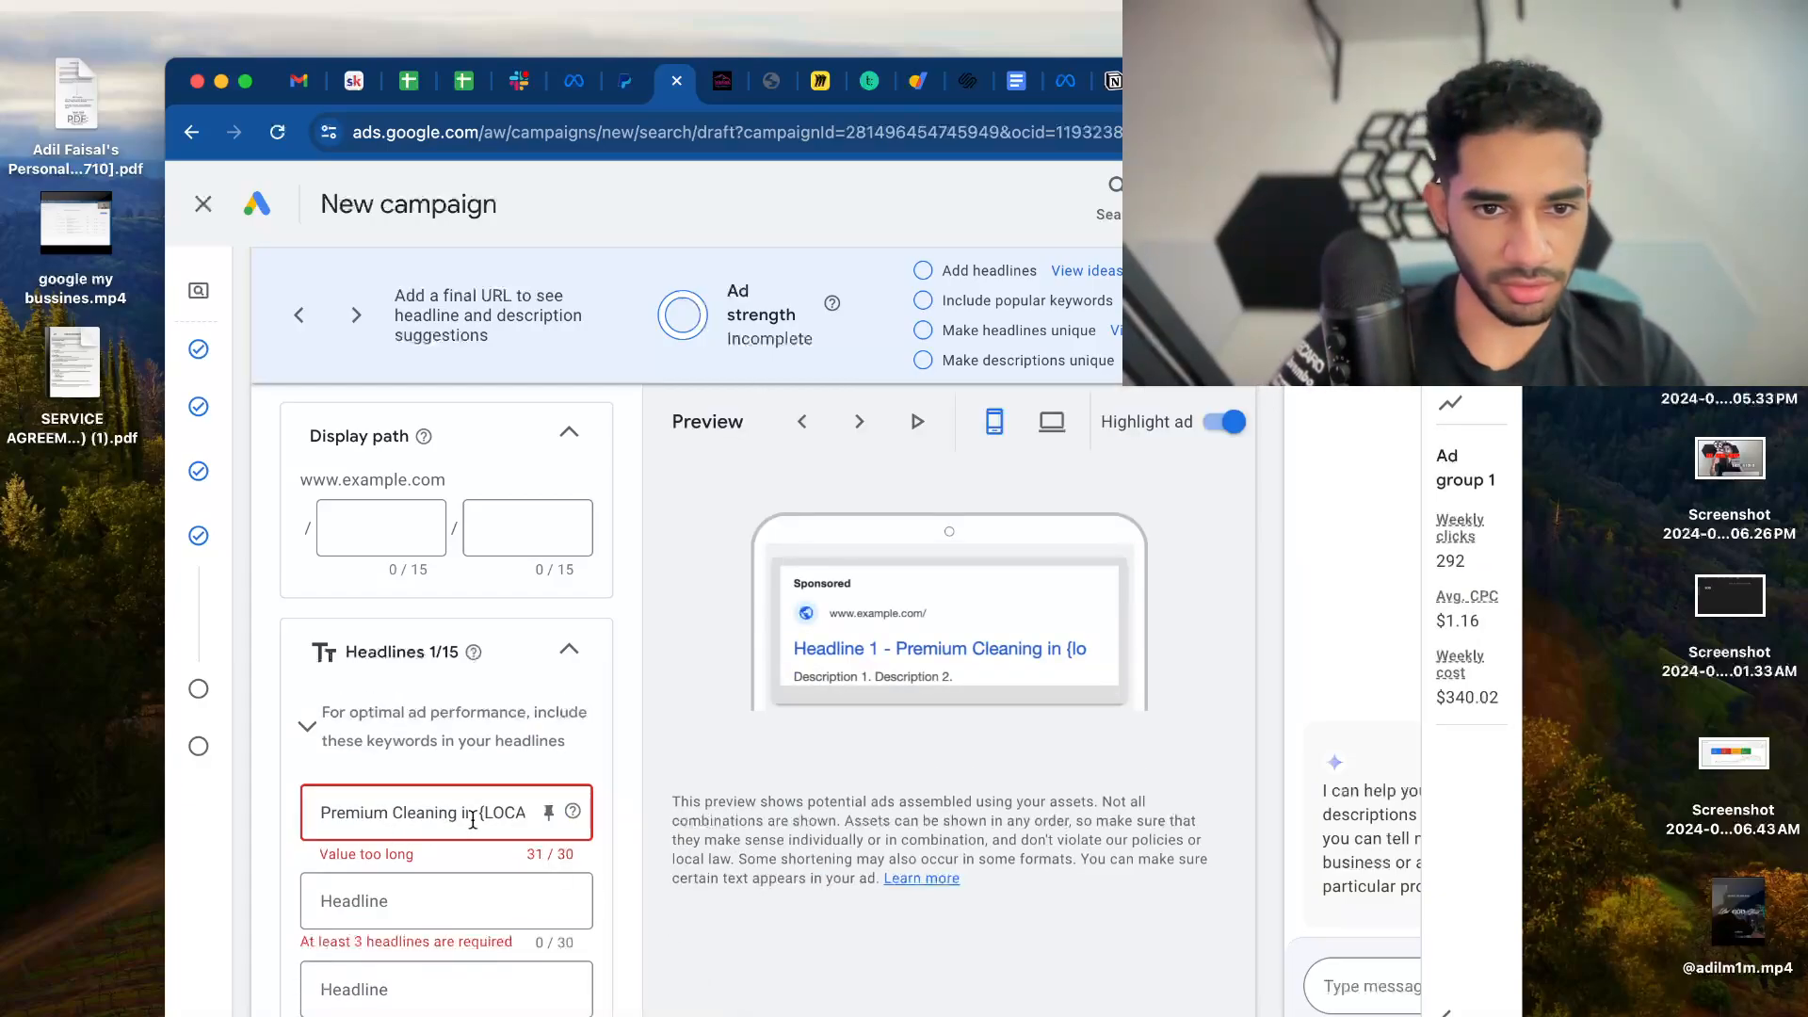
Remove "in" from the first headline and put a comma after "Premium Cleaning", before the location insertion
left_click(473, 821)
key("BackSpace")
key("BackSpace")
key("BackSpace")
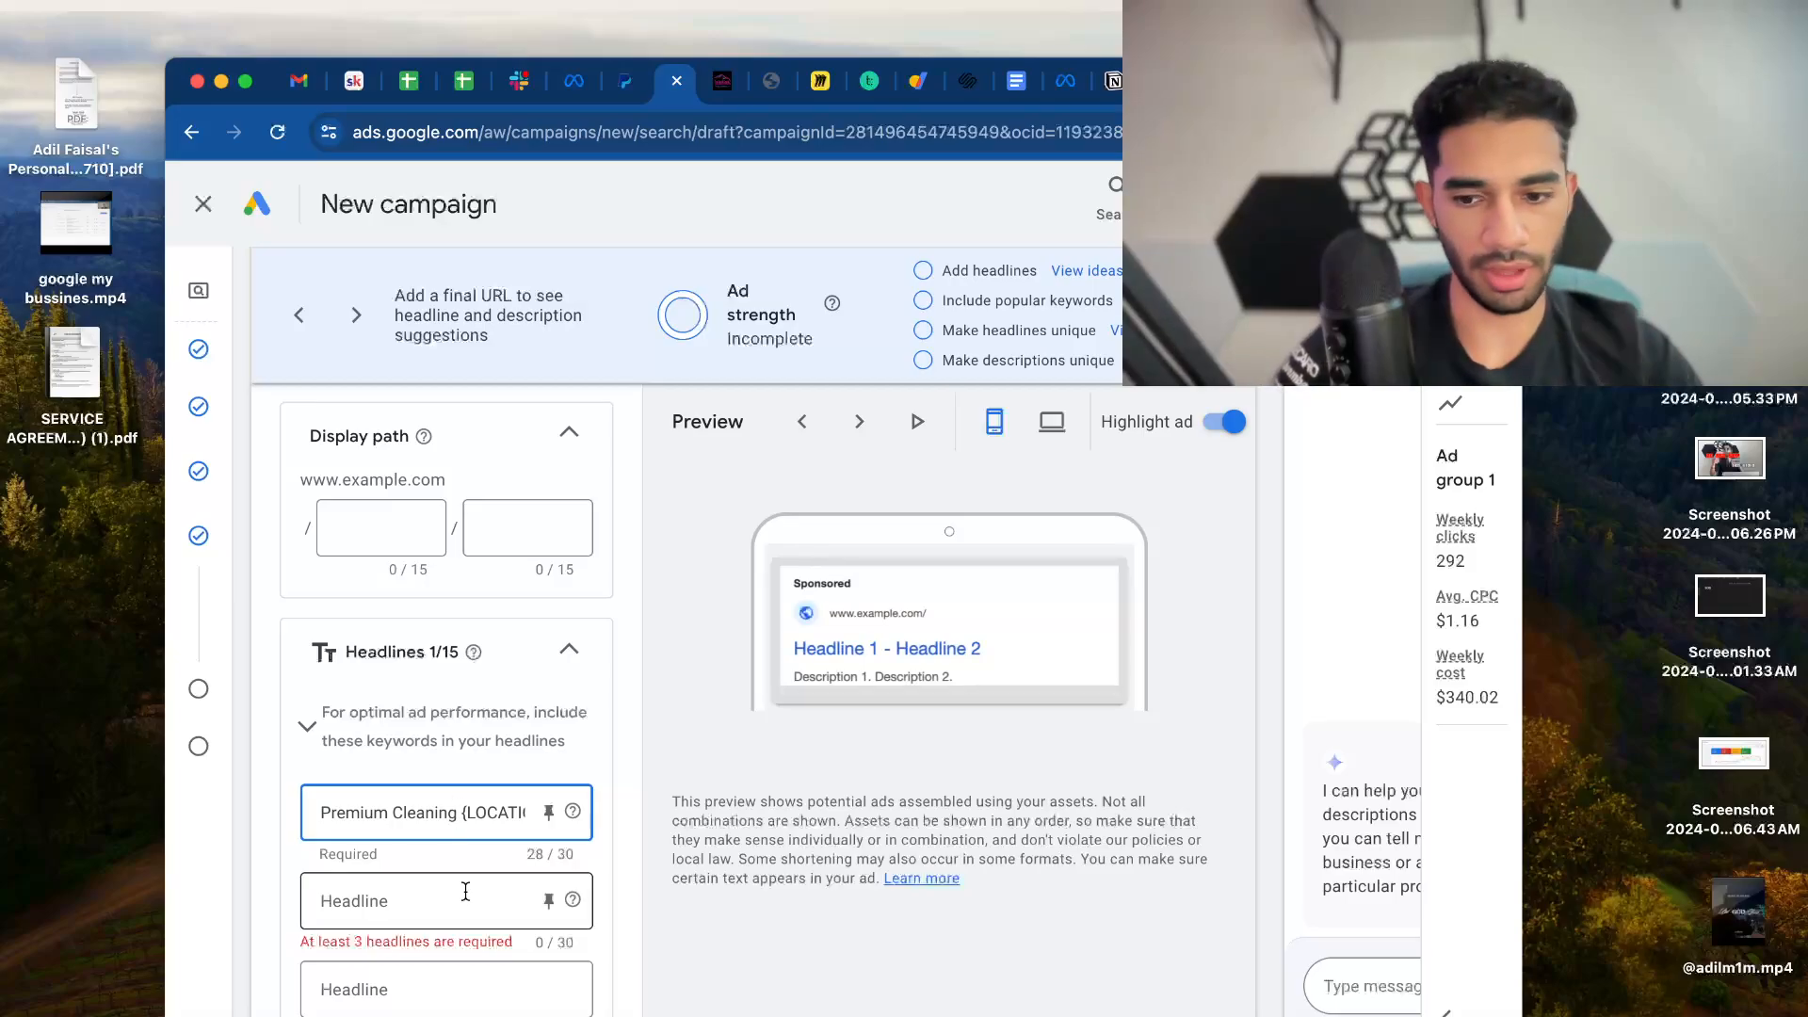
type(",")
Advance through the ad preview variations to check the shortened first headline, and return to its text
left_click(871, 429)
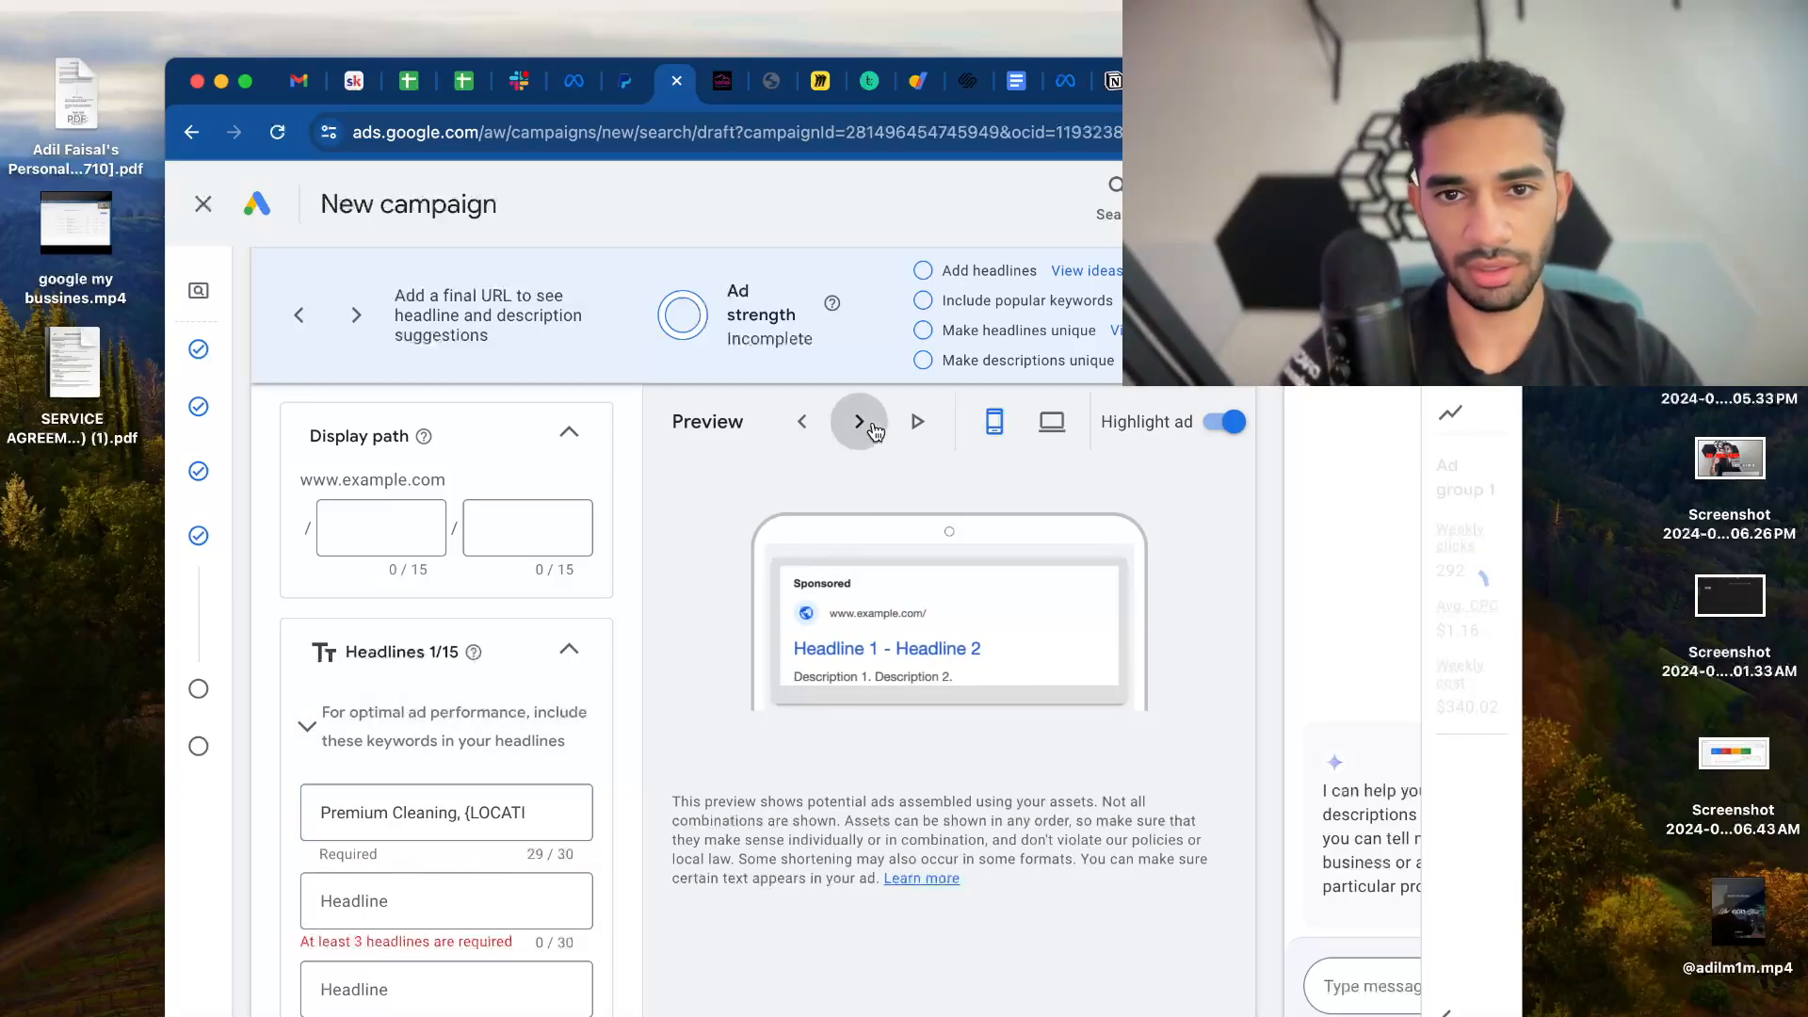
scroll(853, 599, "up", 5)
scroll(916, 565, "down", 4)
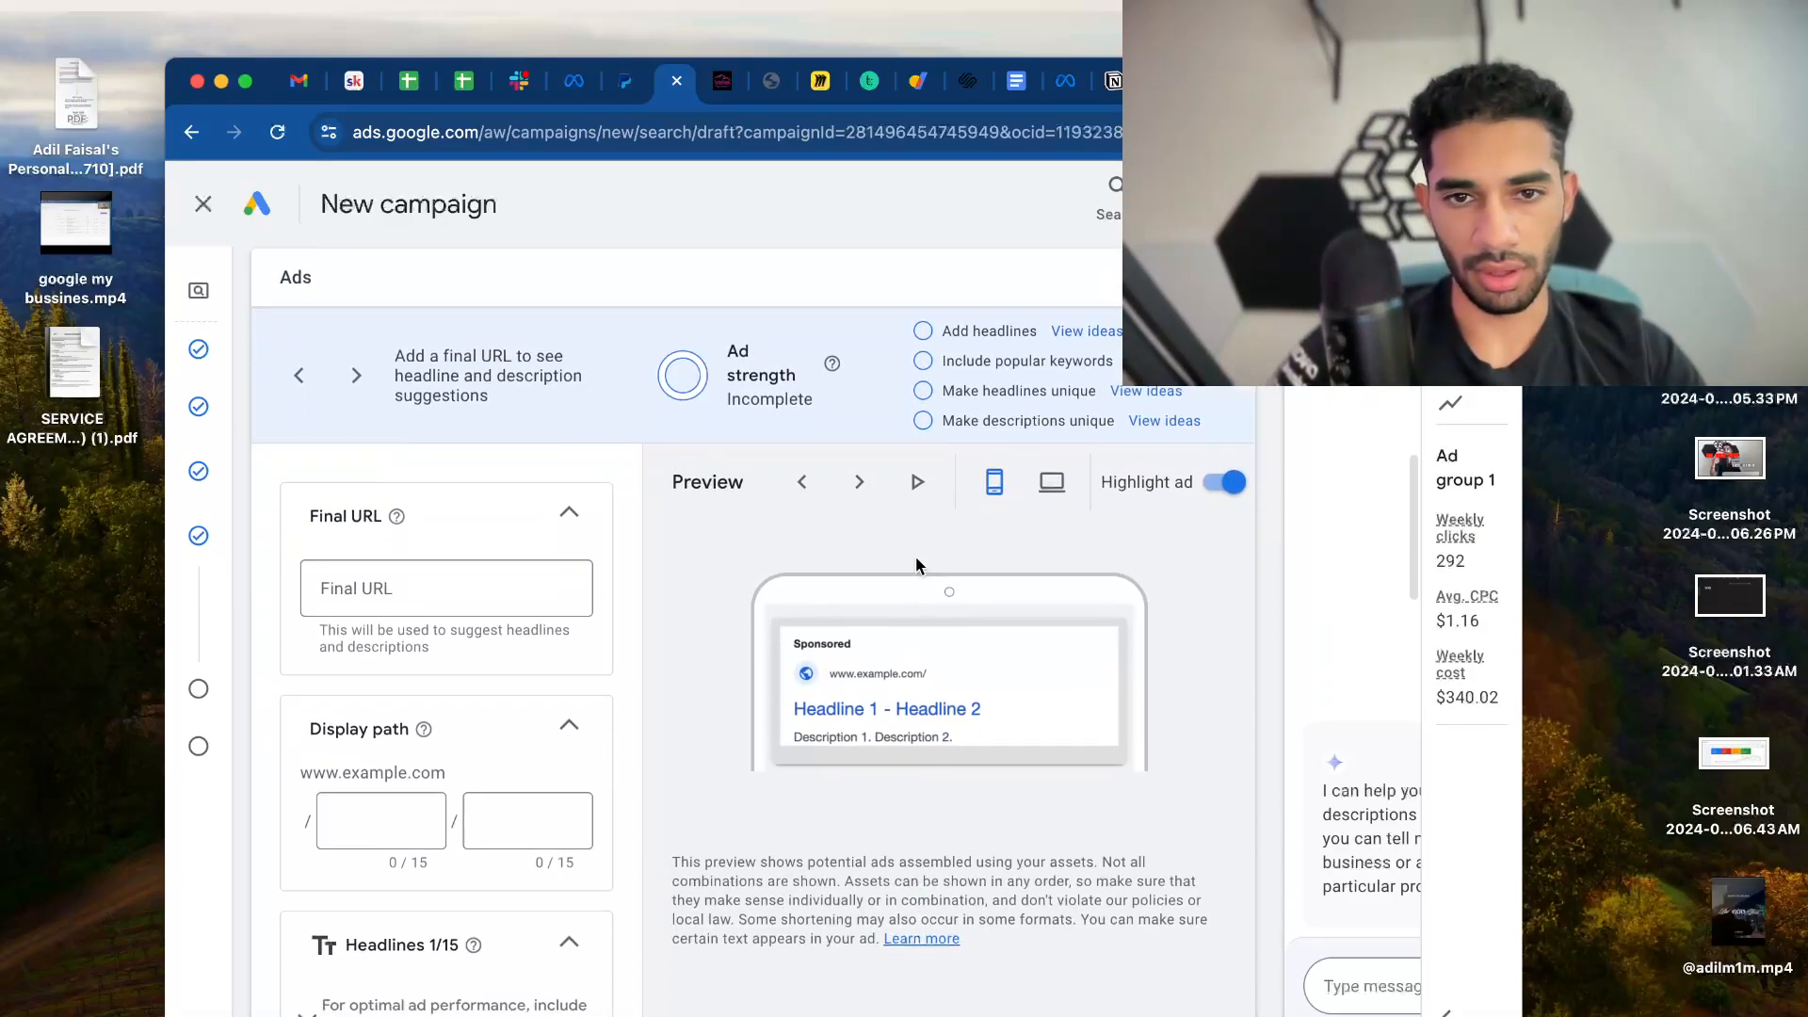
left_click(859, 481)
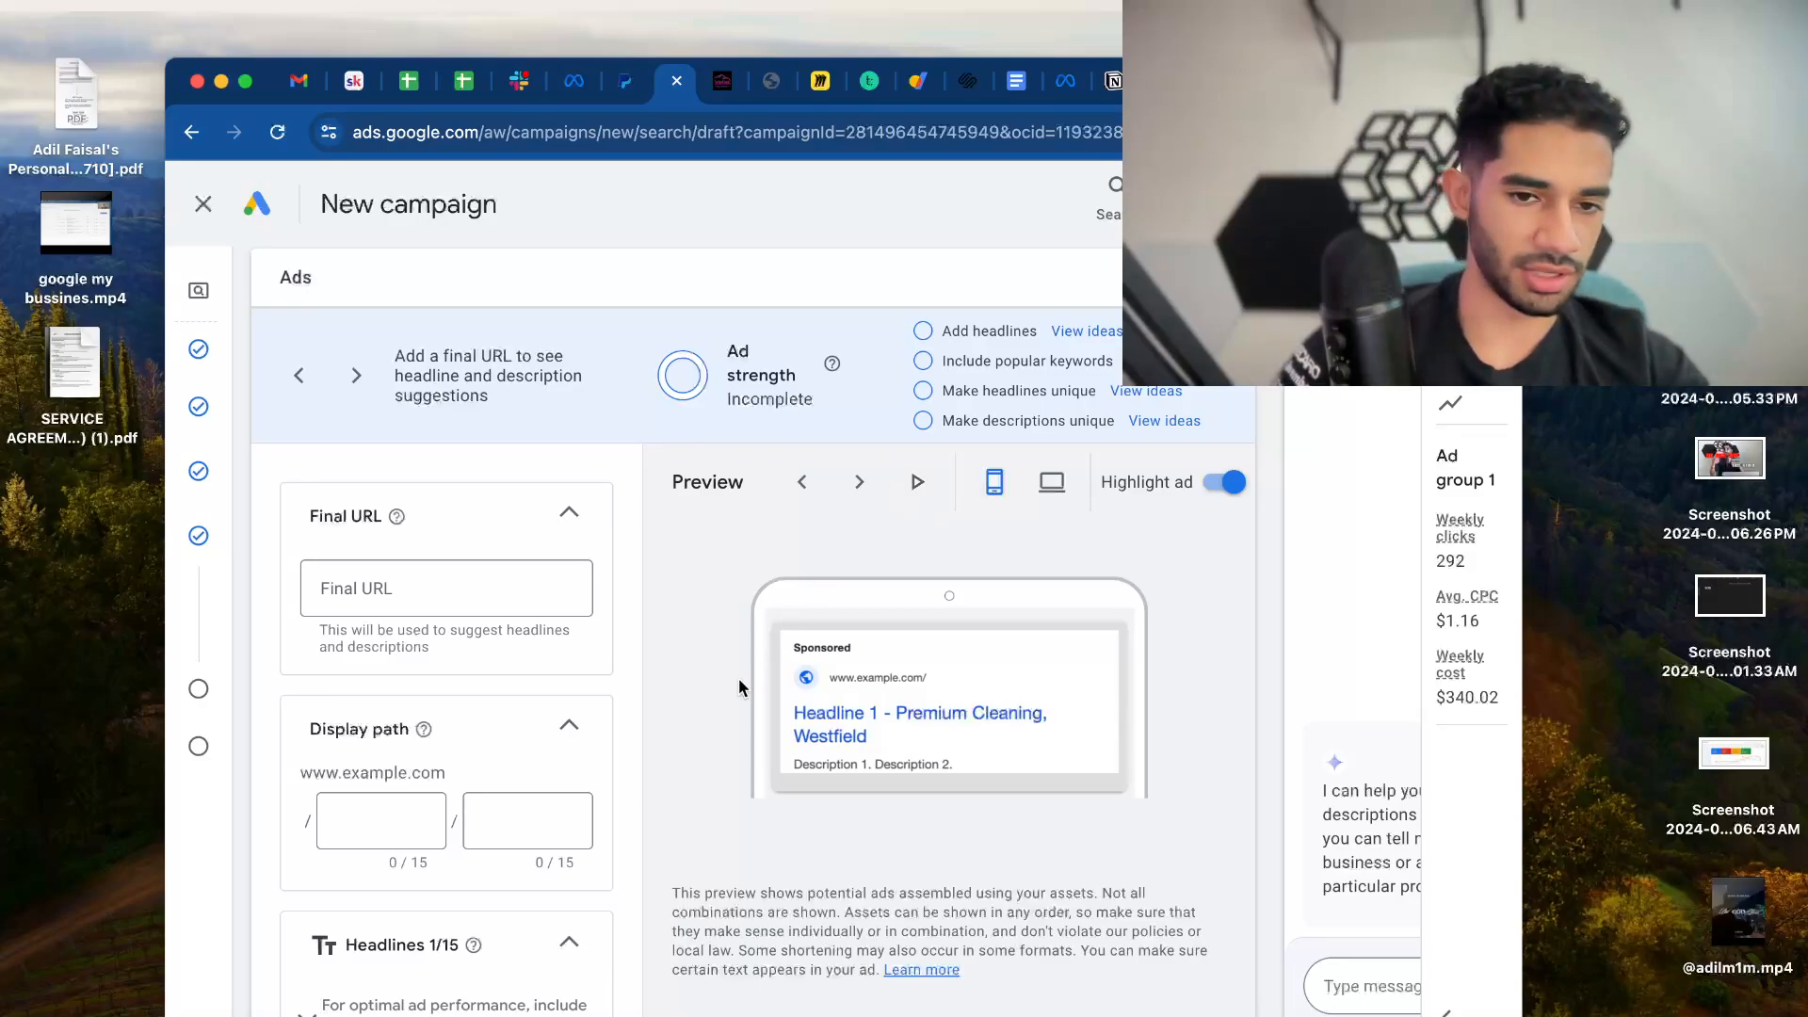
scroll(739, 678, "down", 6)
left_click(460, 566)
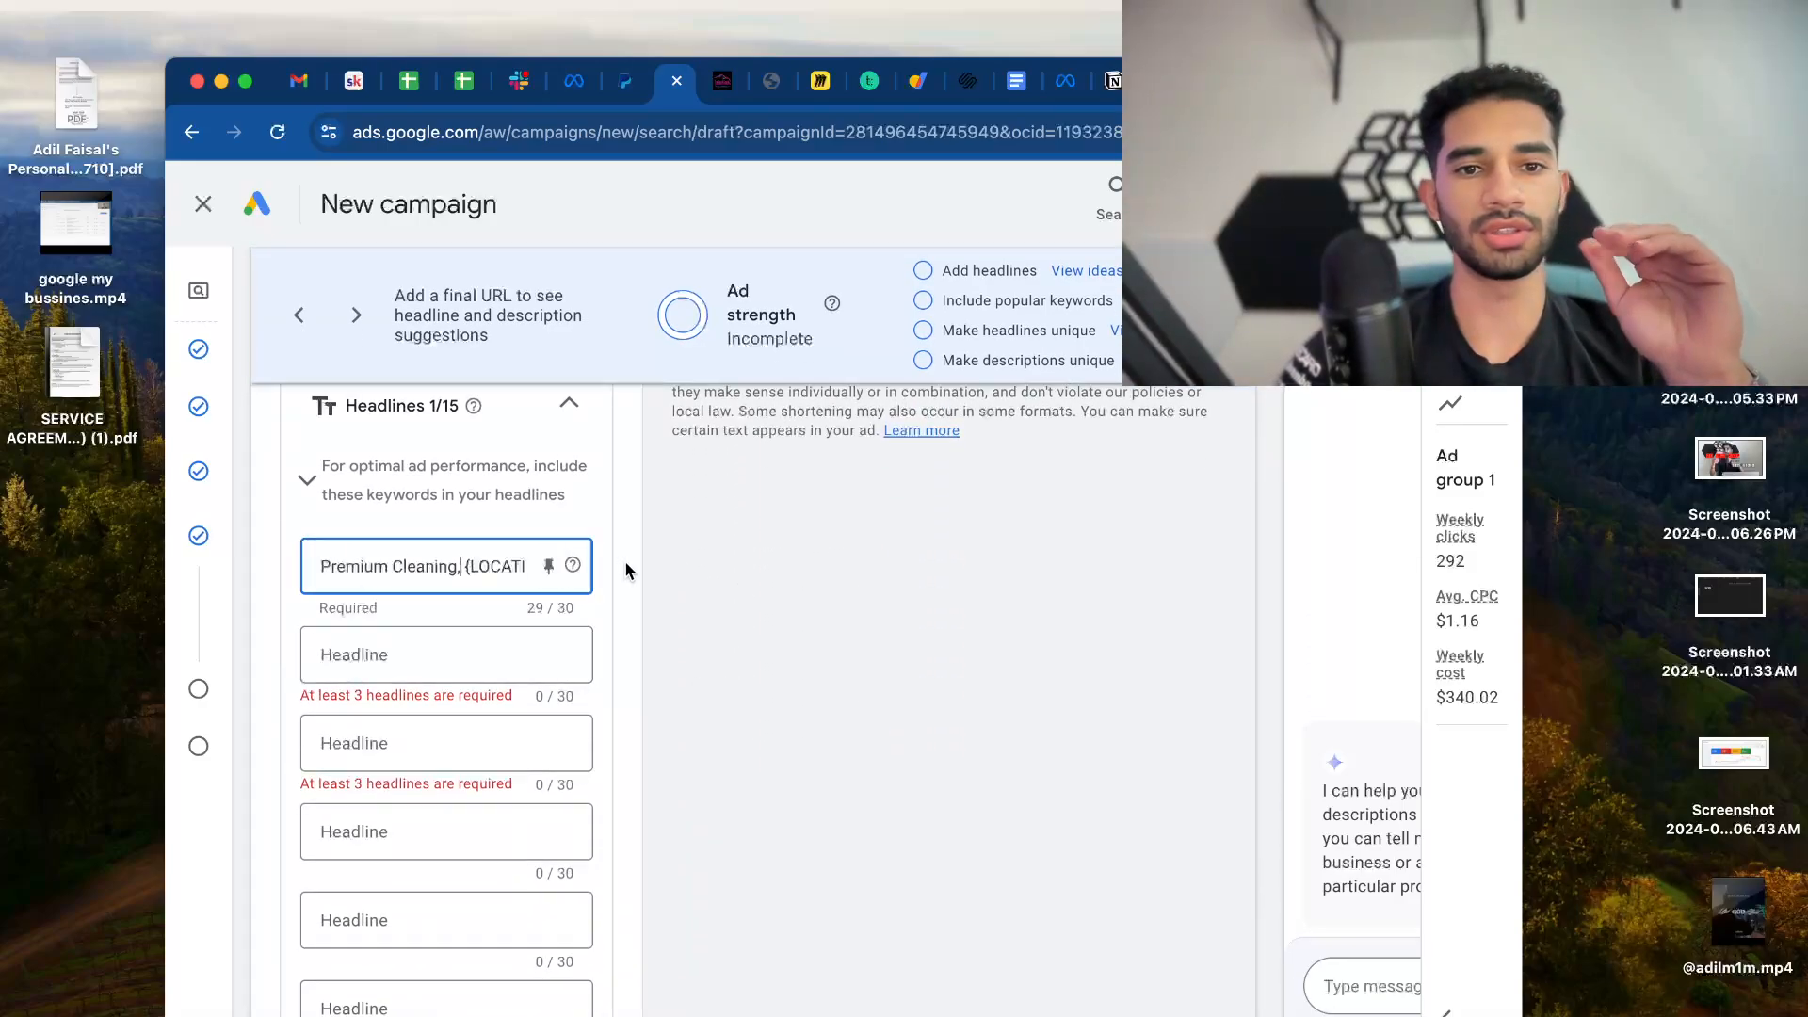
Replace the text of the first headline with "Headline"
left_click_drag(325, 566, 416, 625)
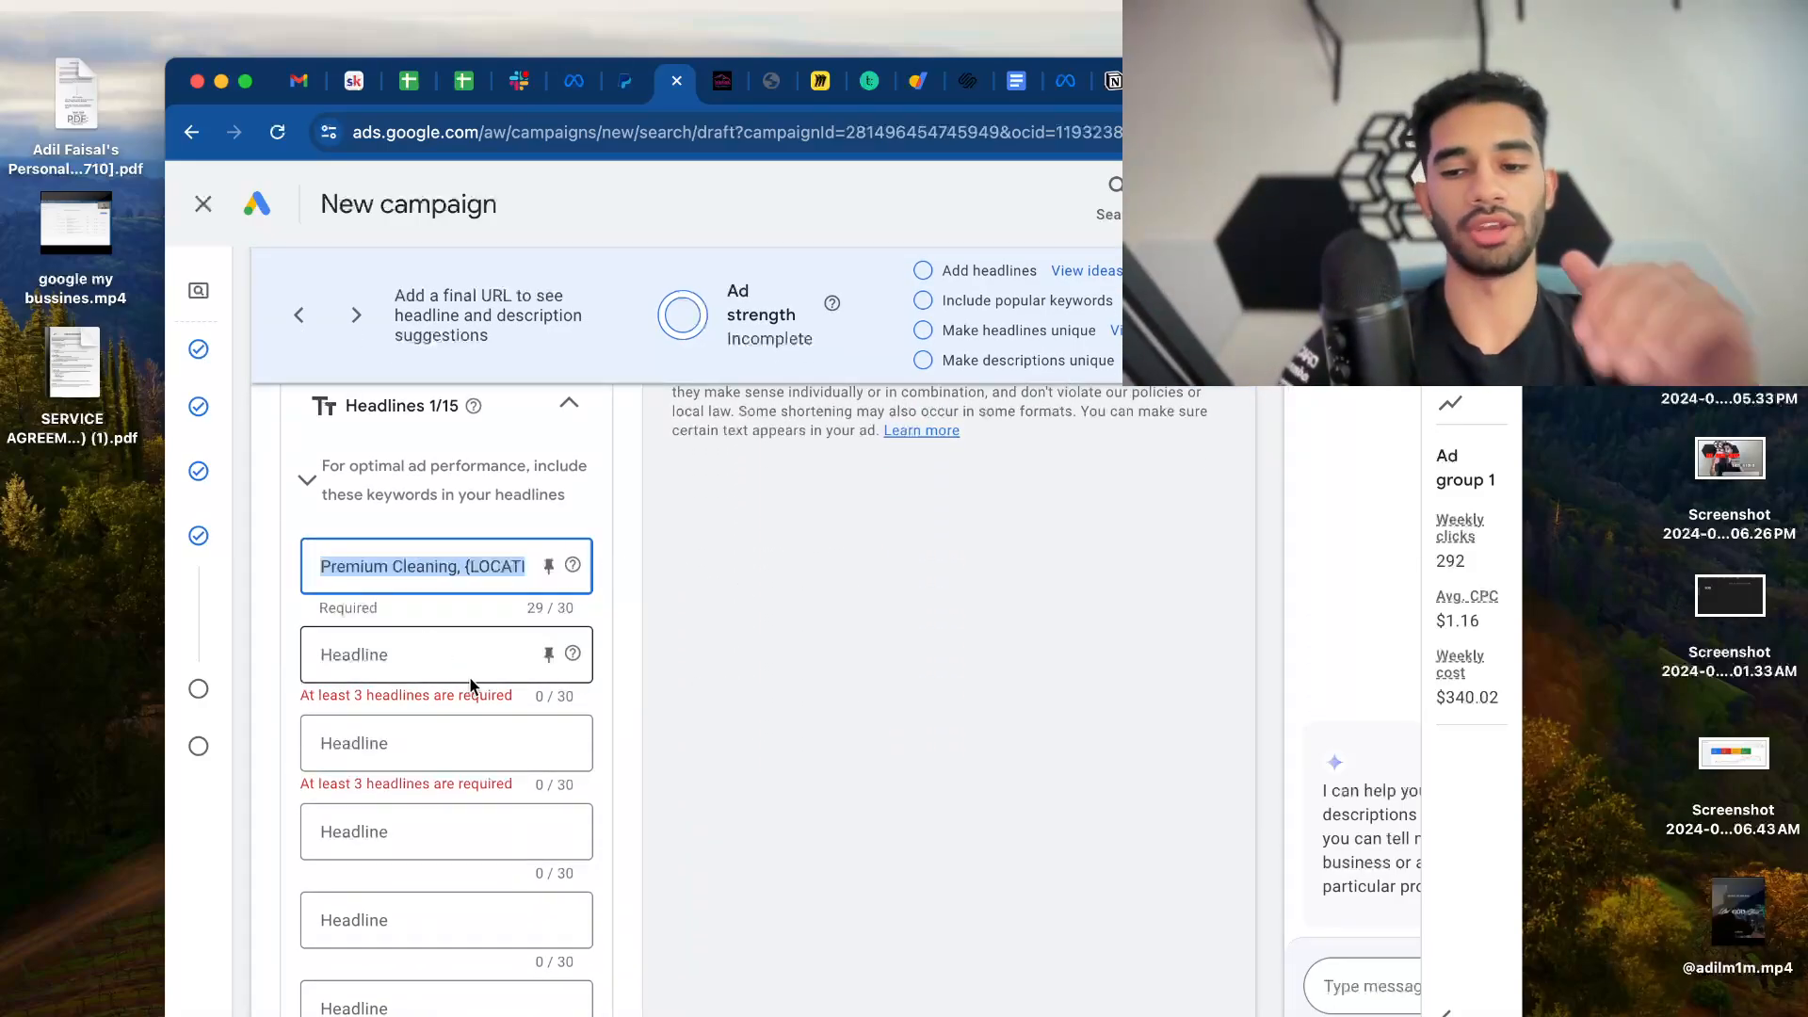
key("BackSpace")
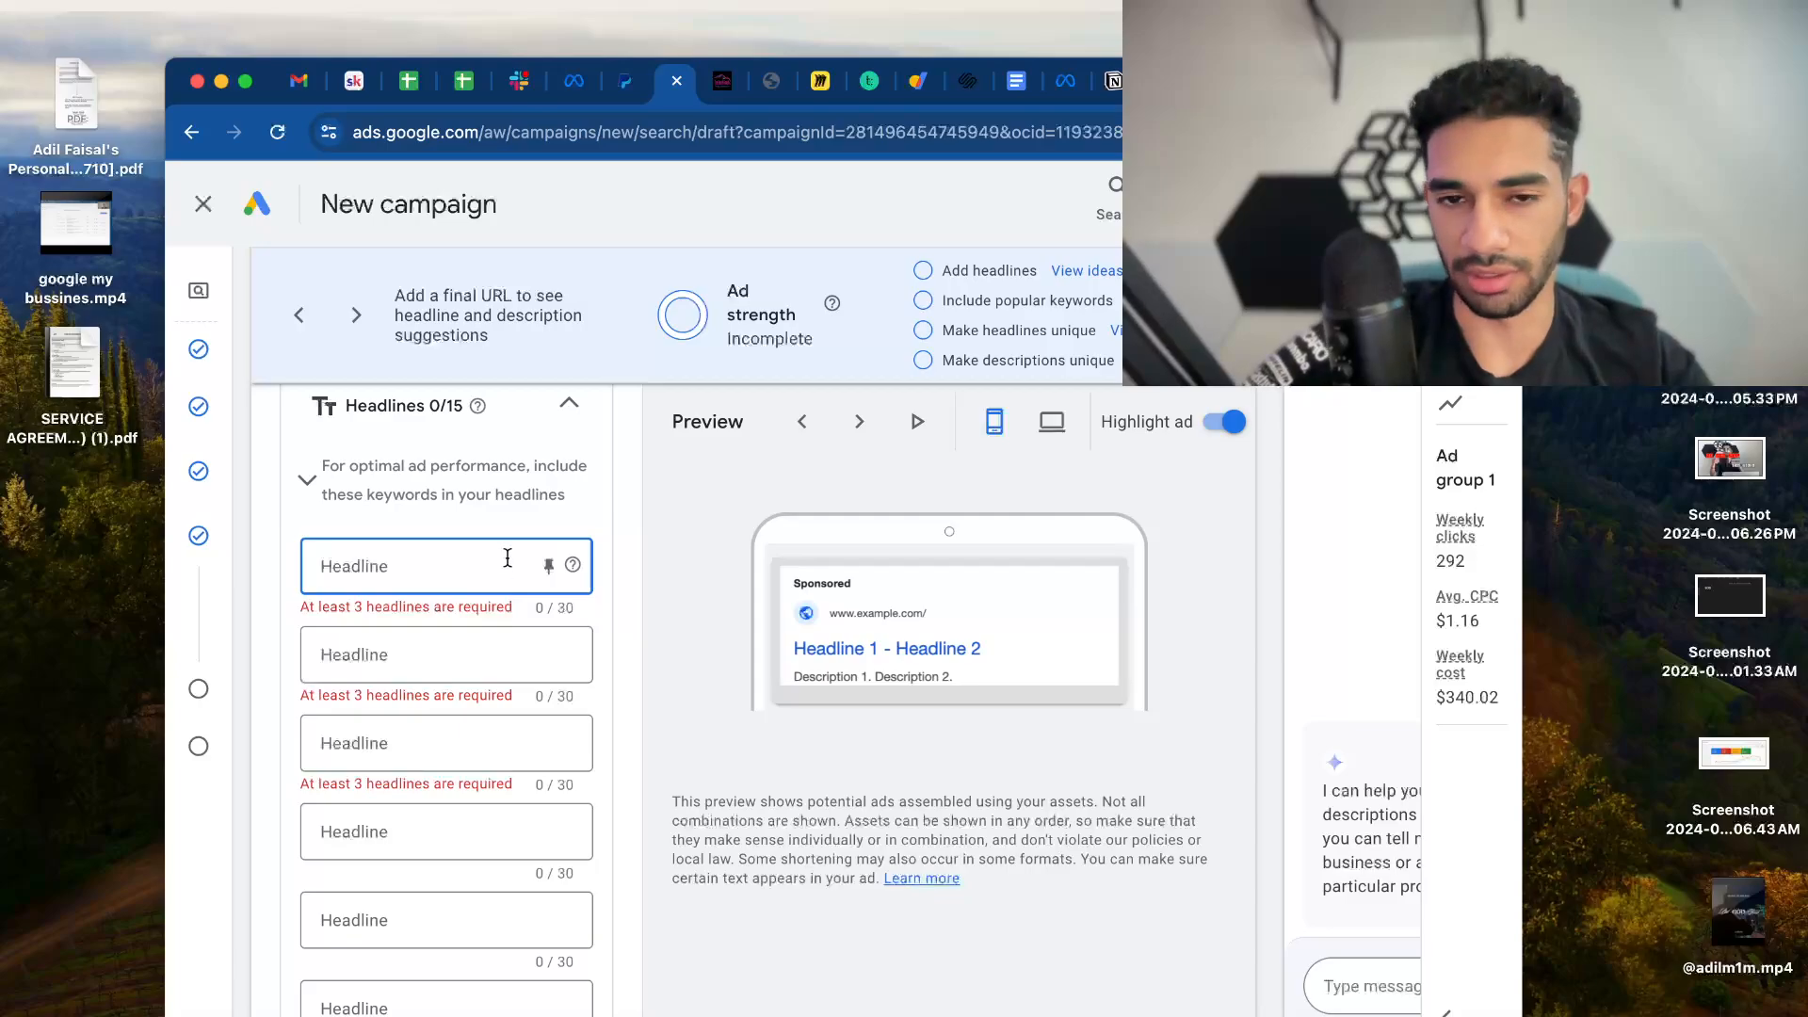
scroll(443, 631, "up", 1)
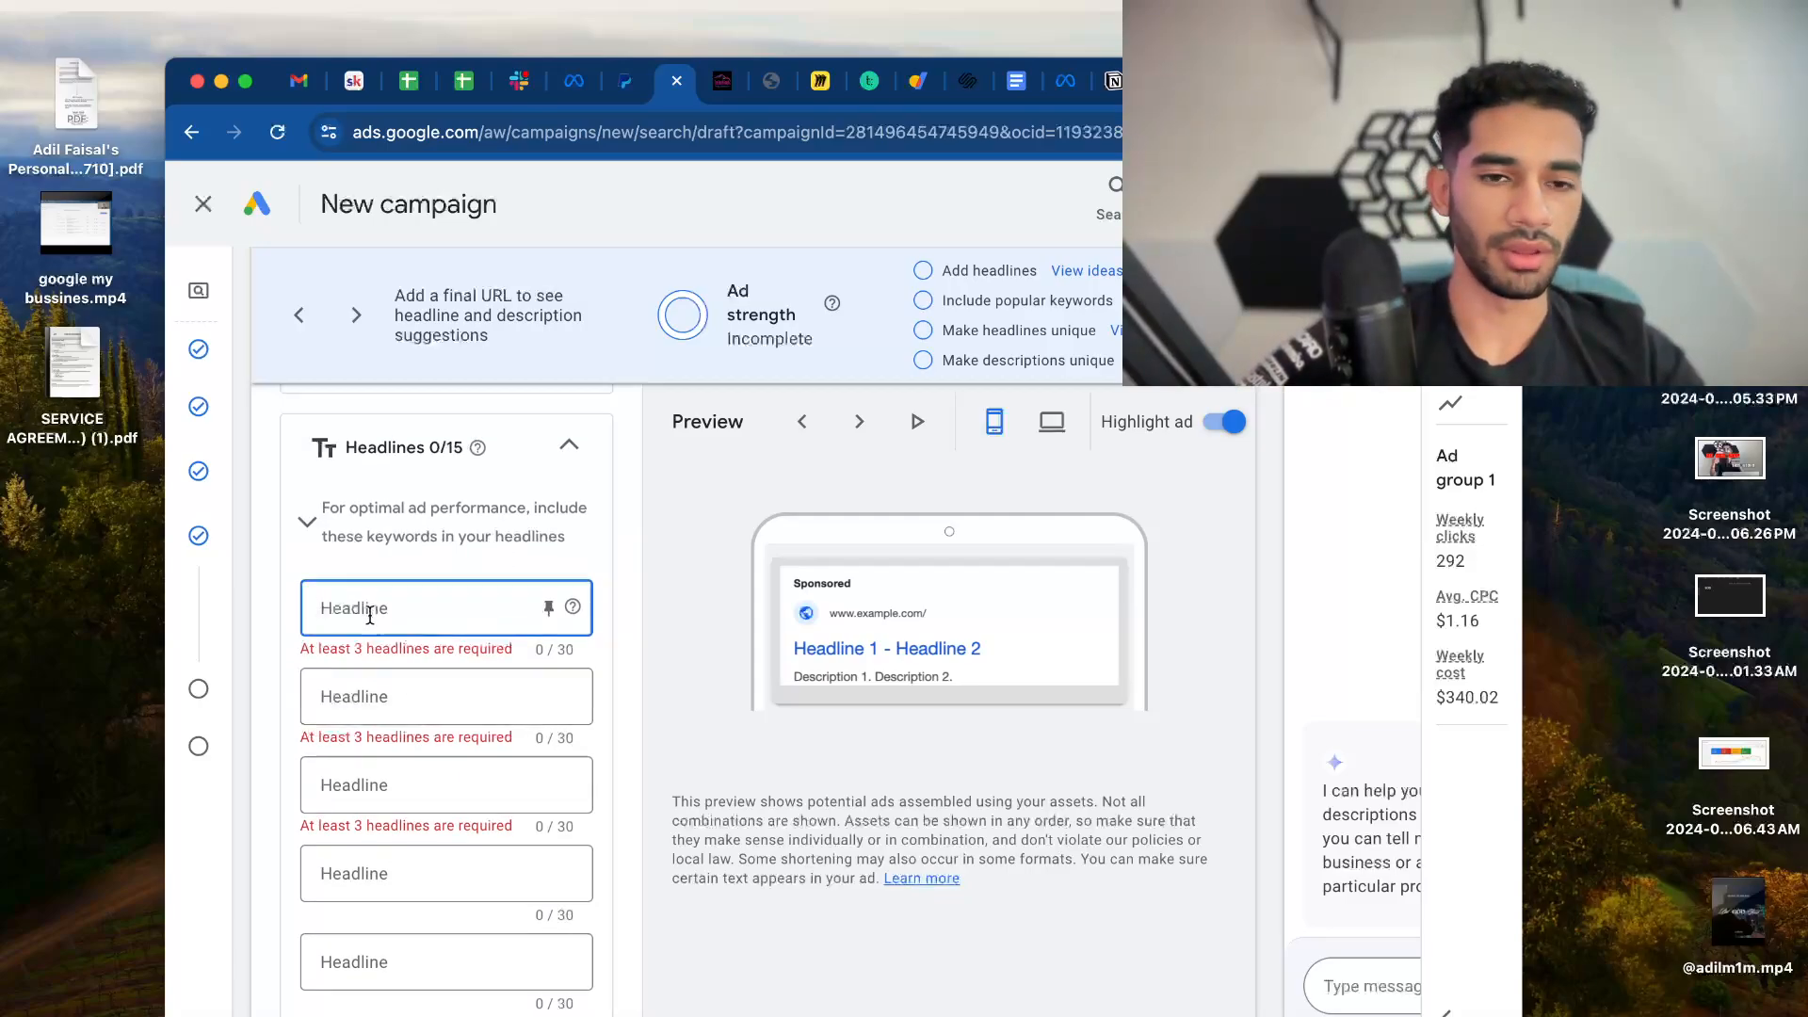
left_click(364, 692)
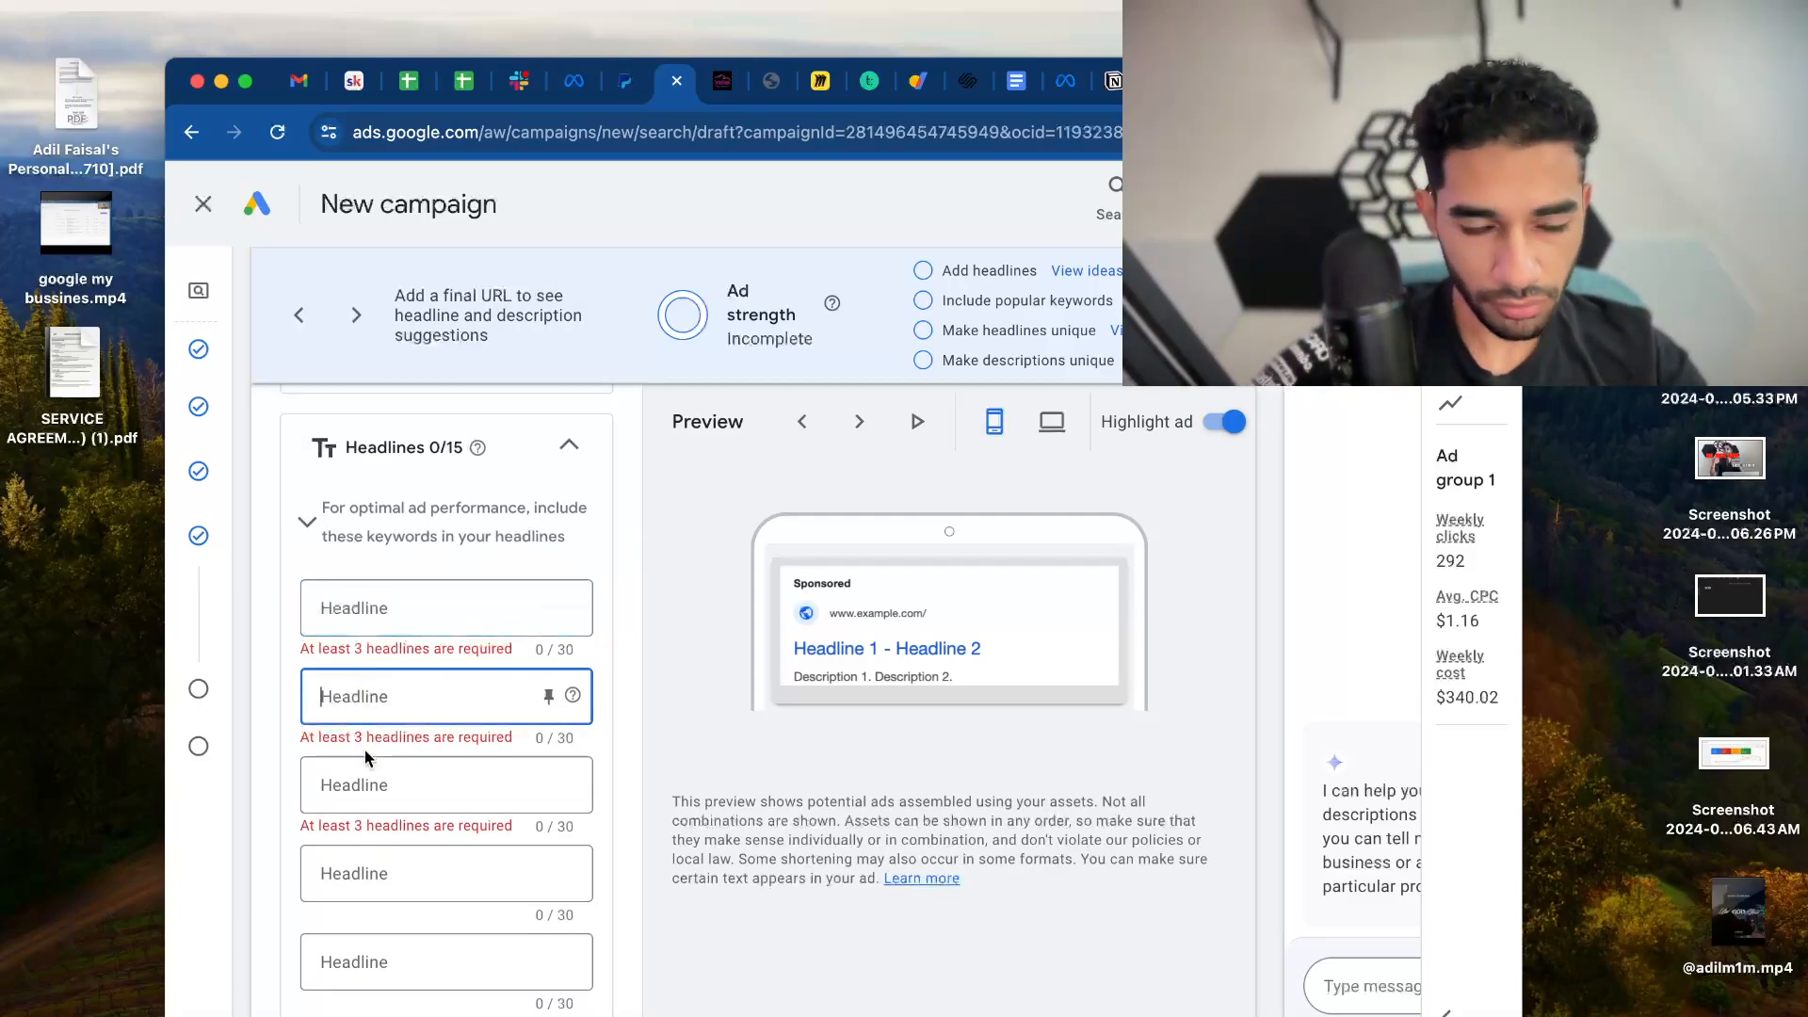
left_click(431, 603)
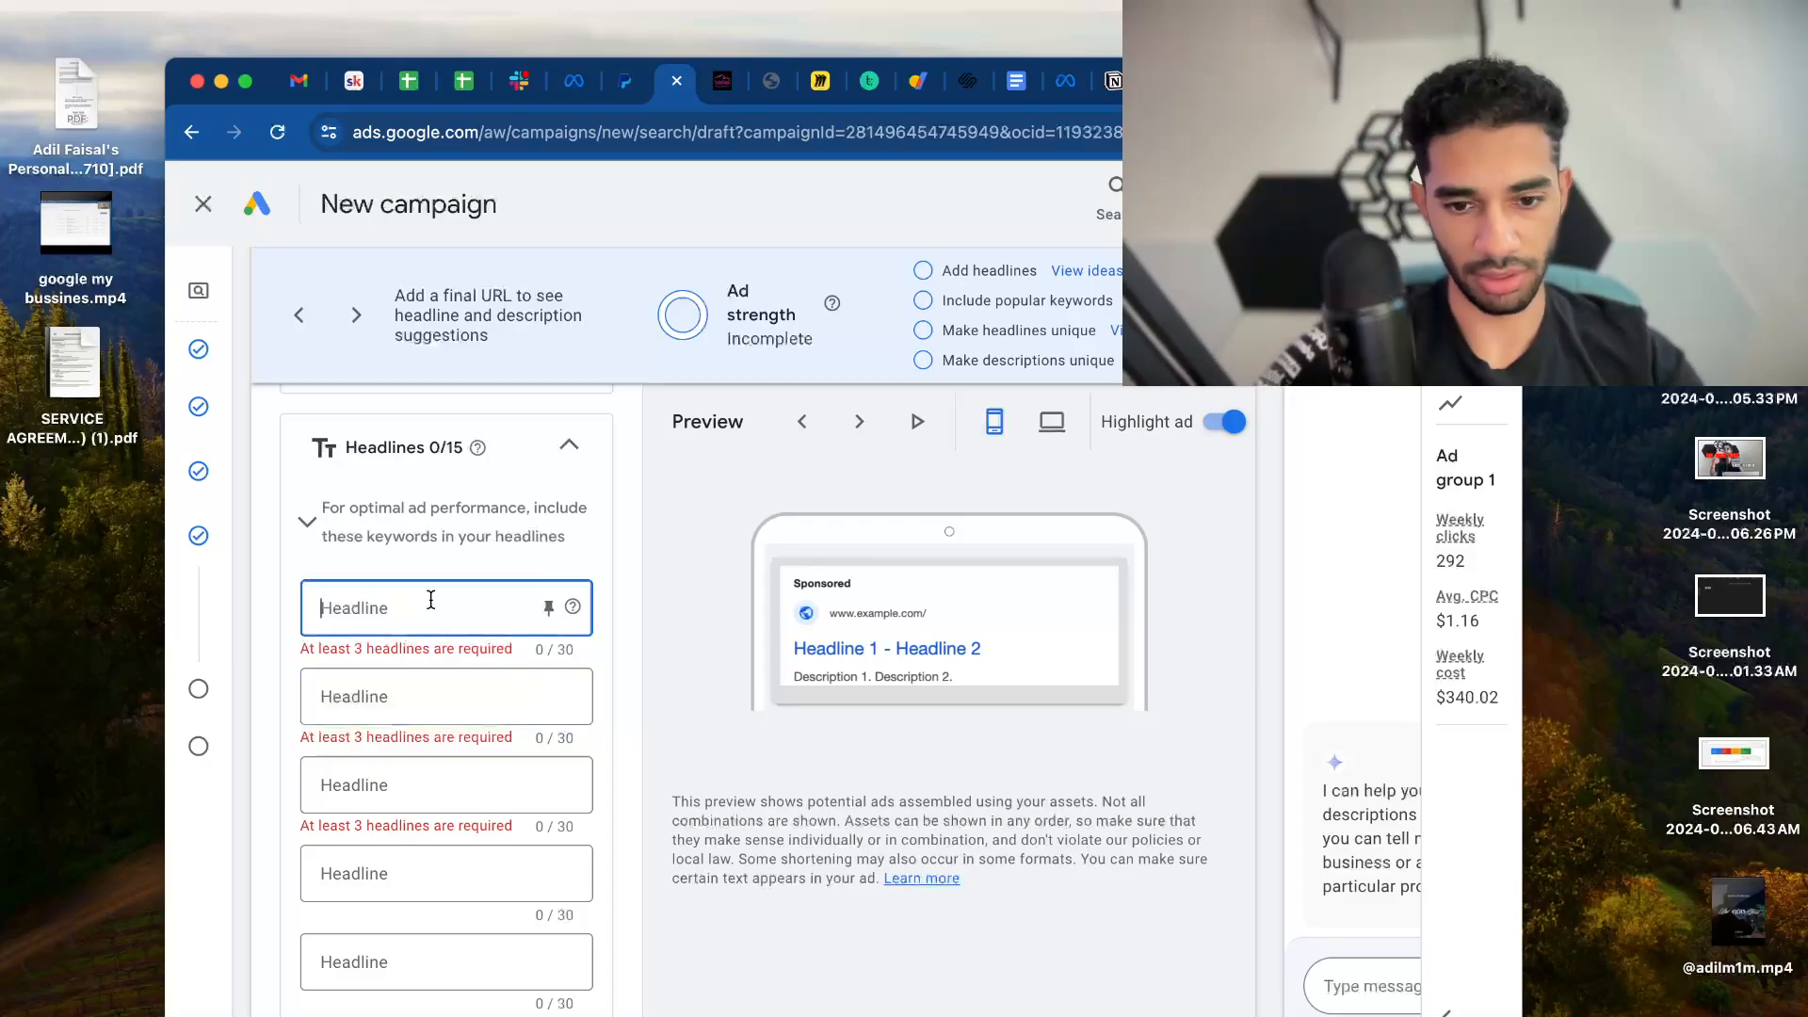
type("Headline")
left_click(396, 692)
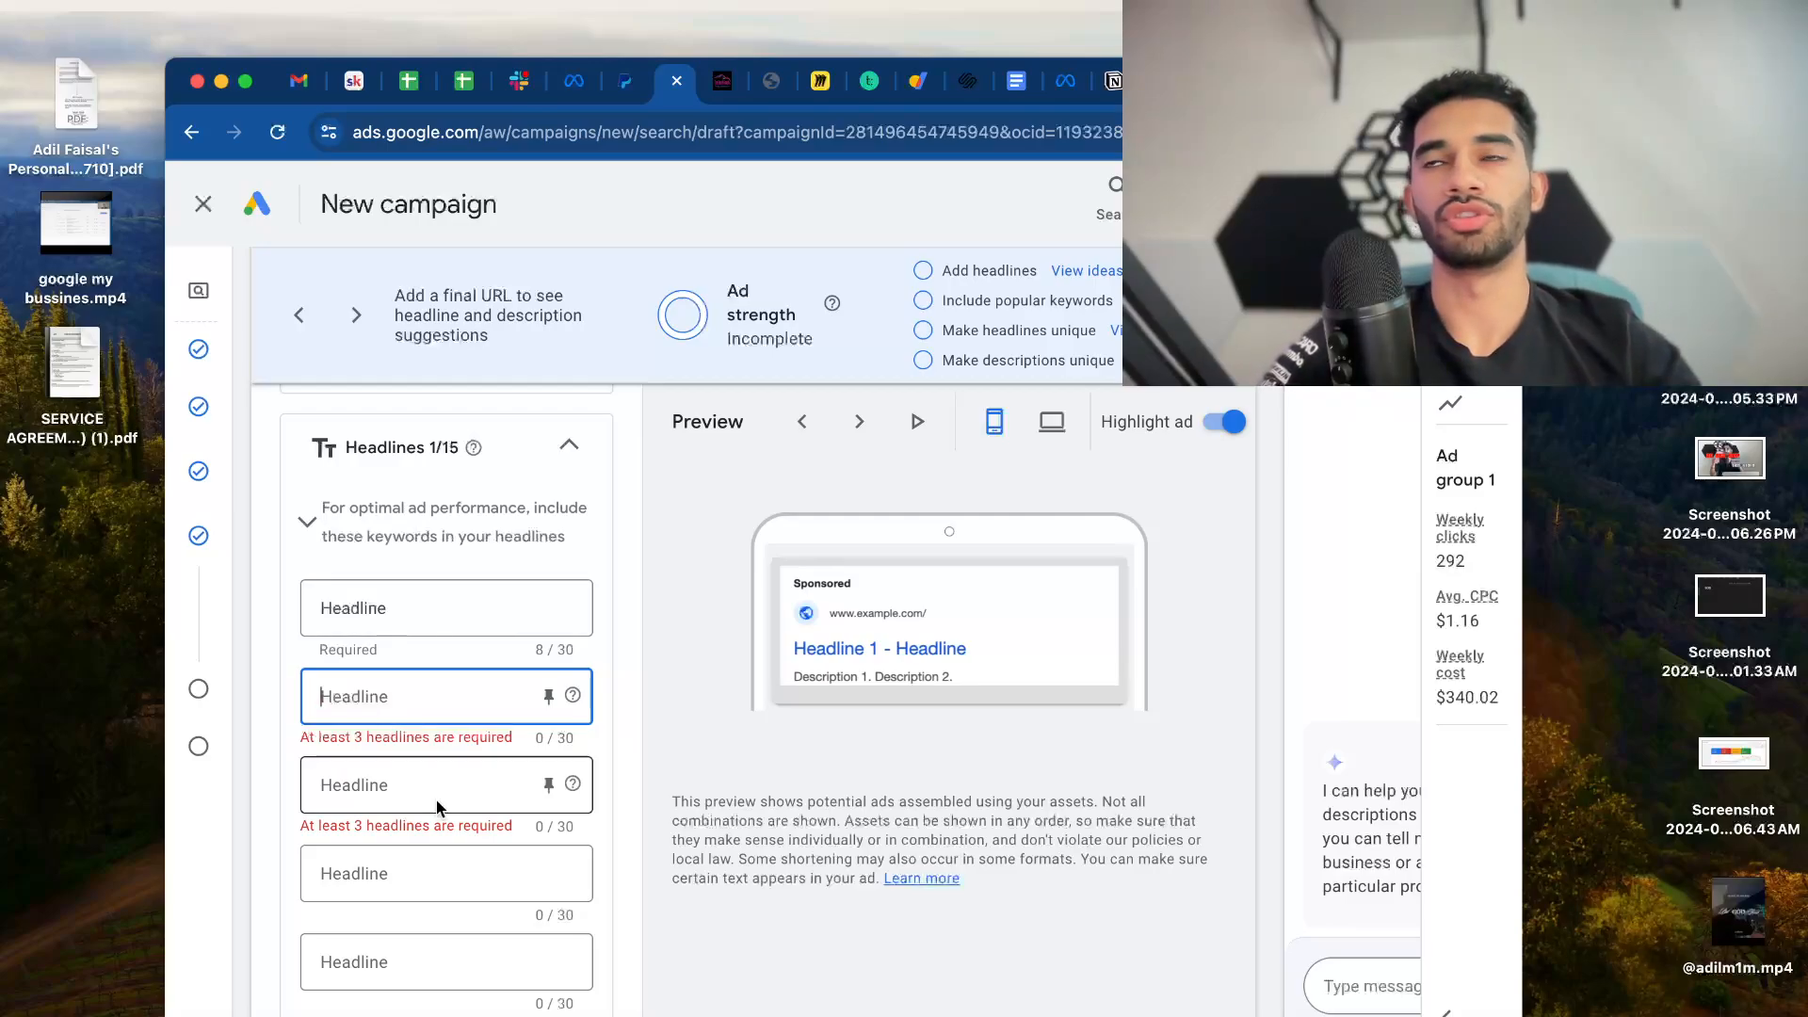
left_click(1550, 771)
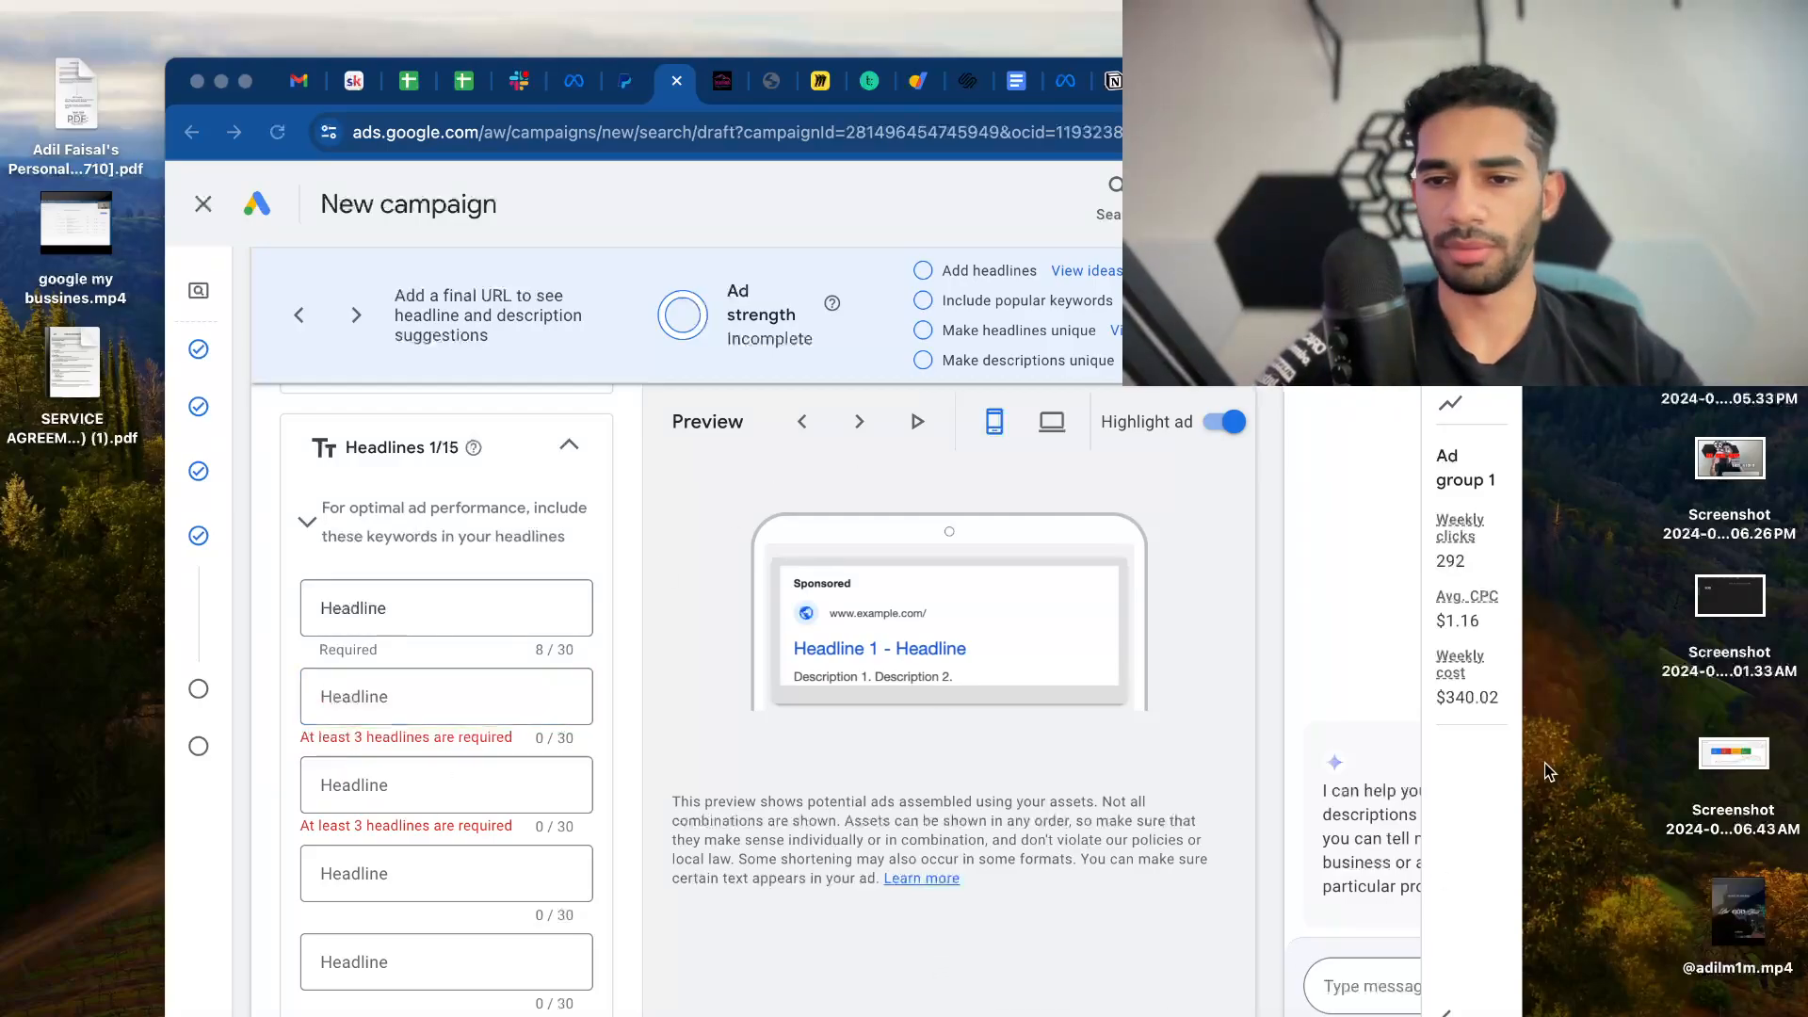
left_click(405, 706)
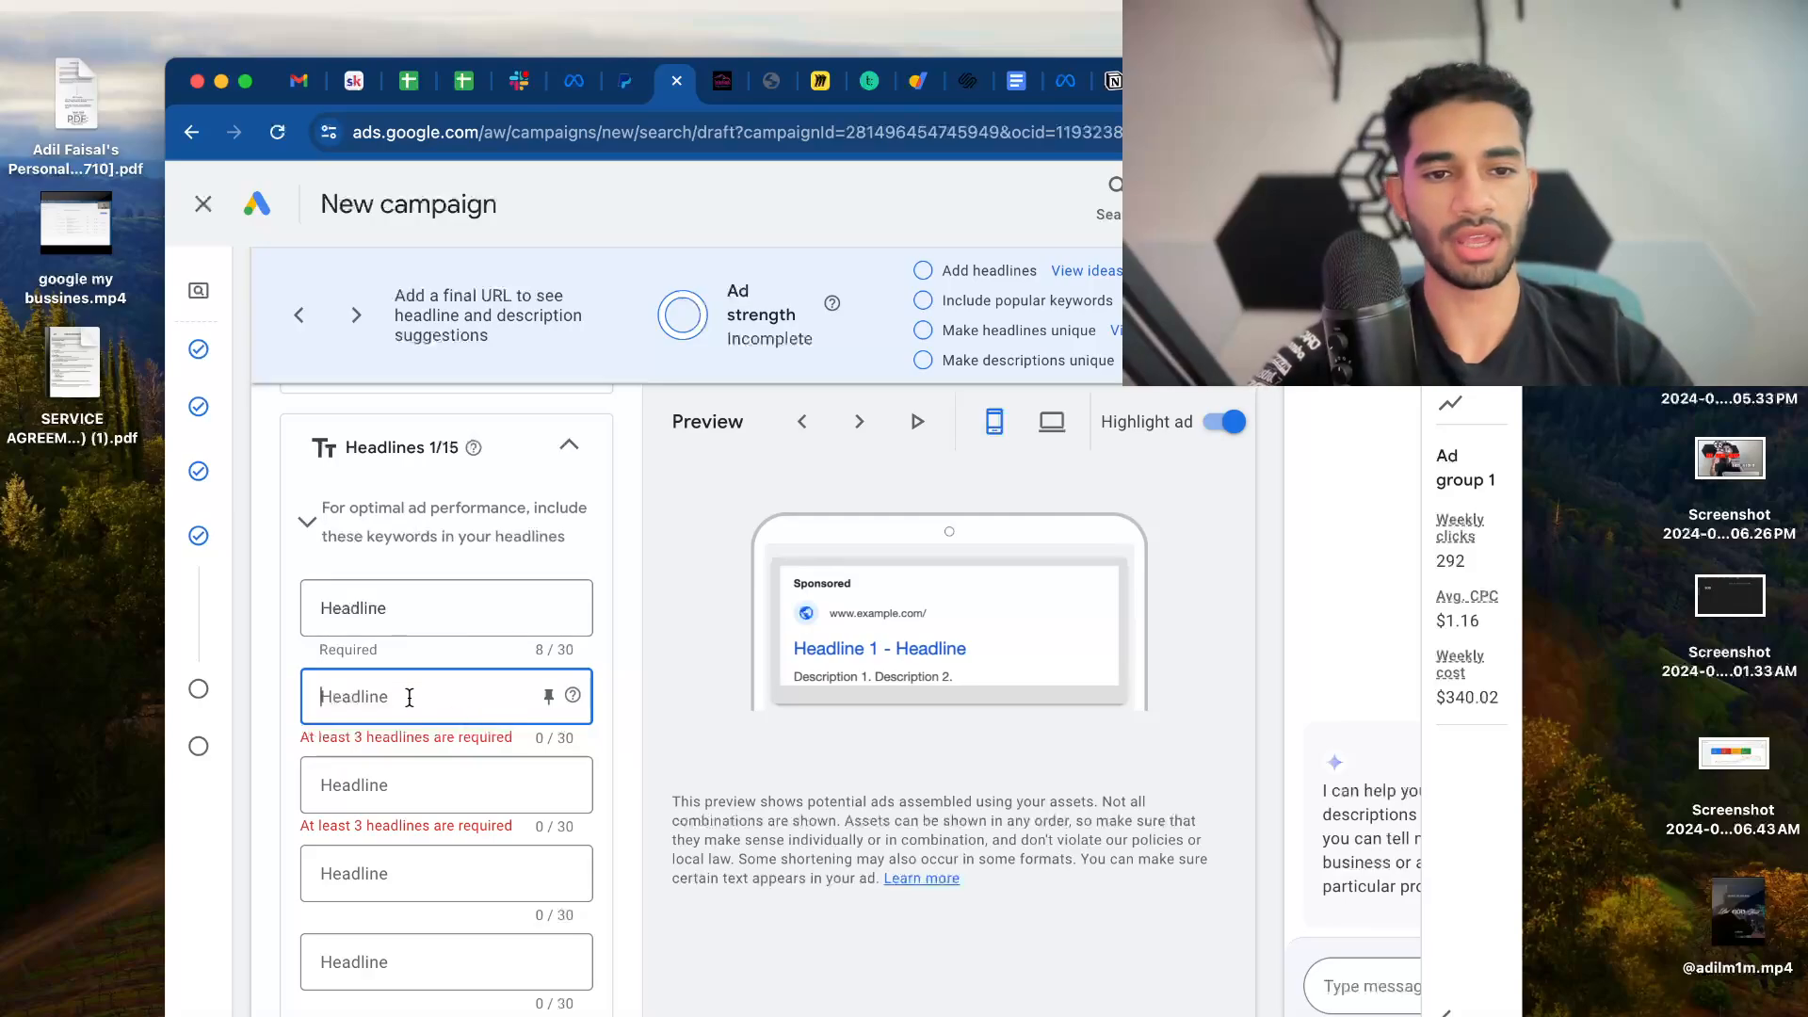
type("We Come")
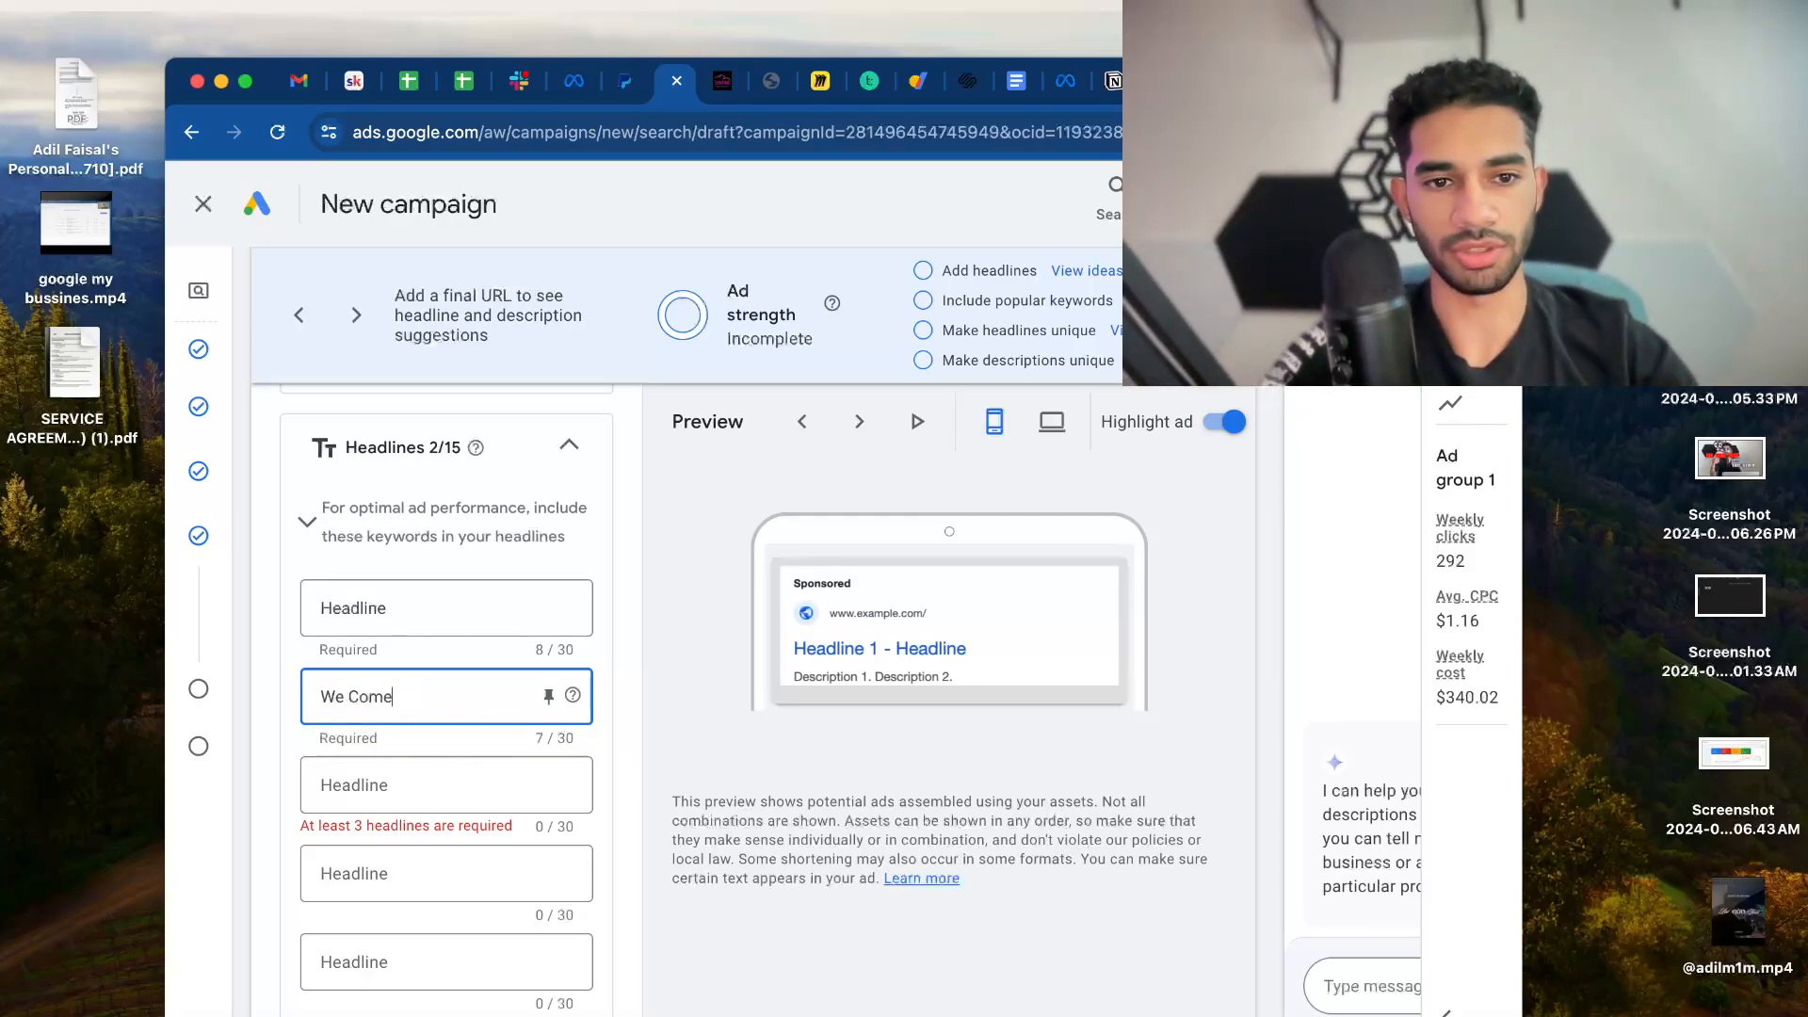
type(" To You")
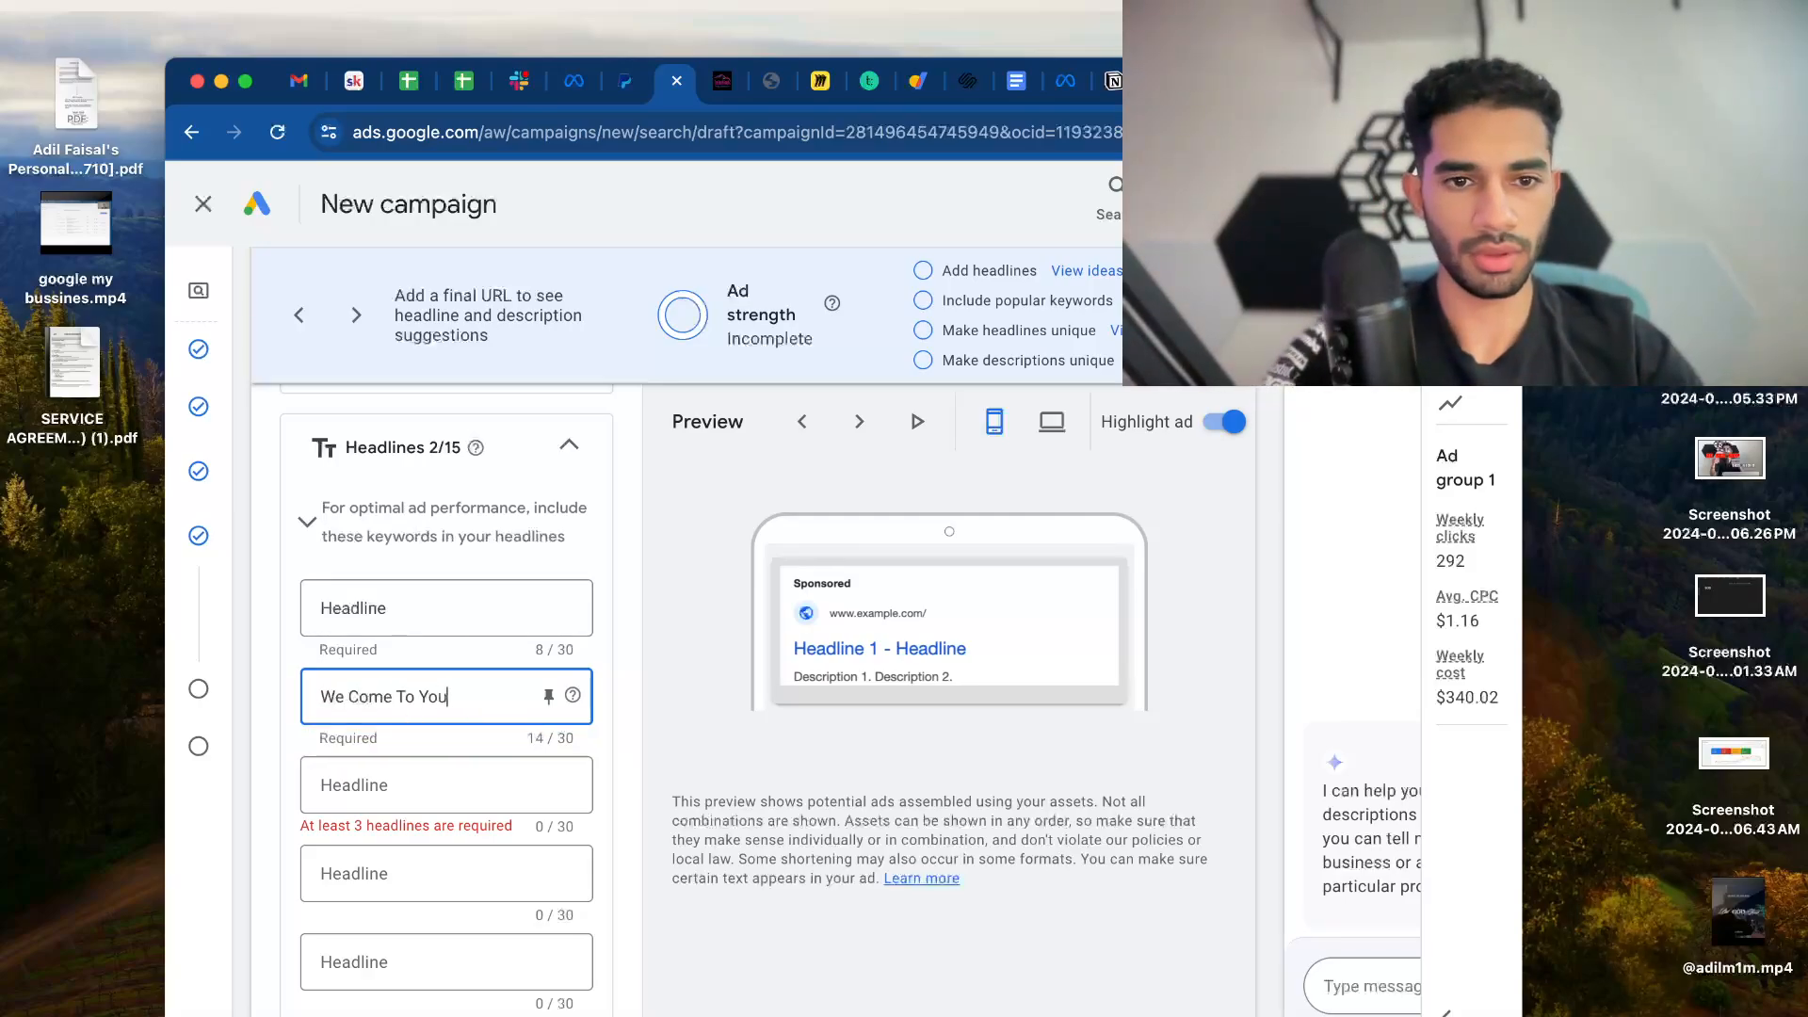
triple_click(393, 699)
type("We a")
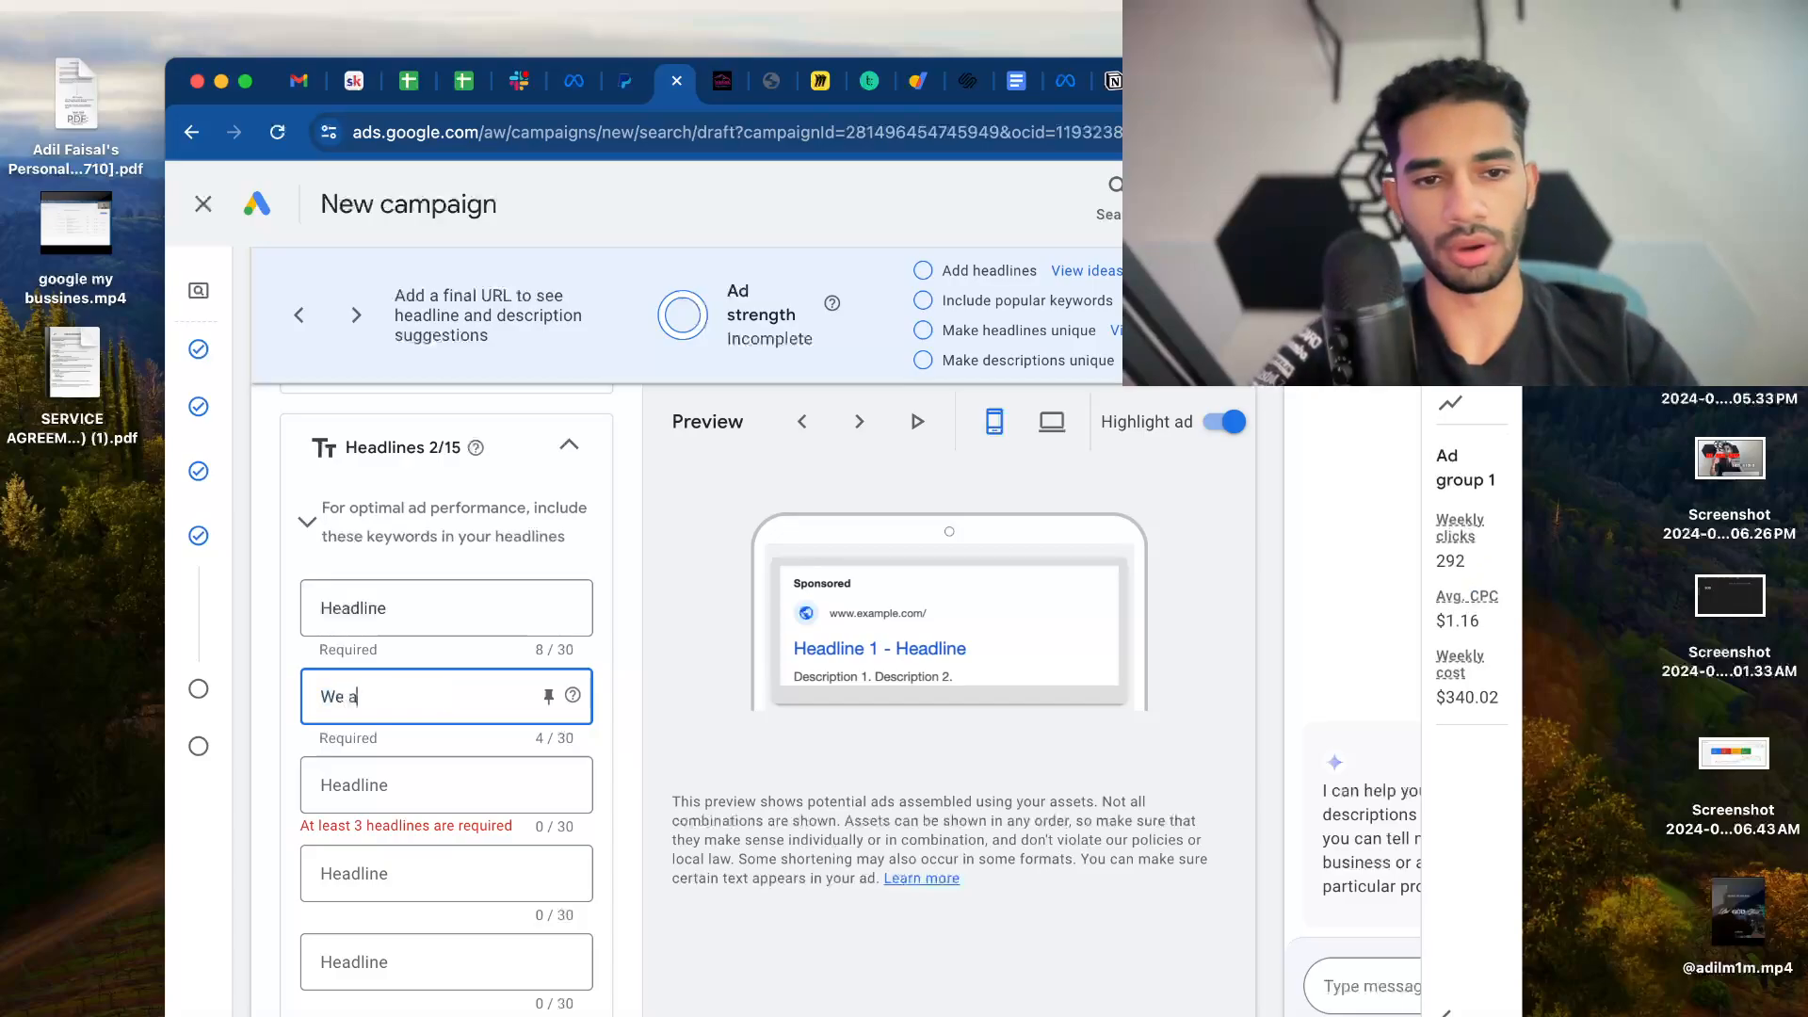
key("BackSpace")
key("BackSpace")
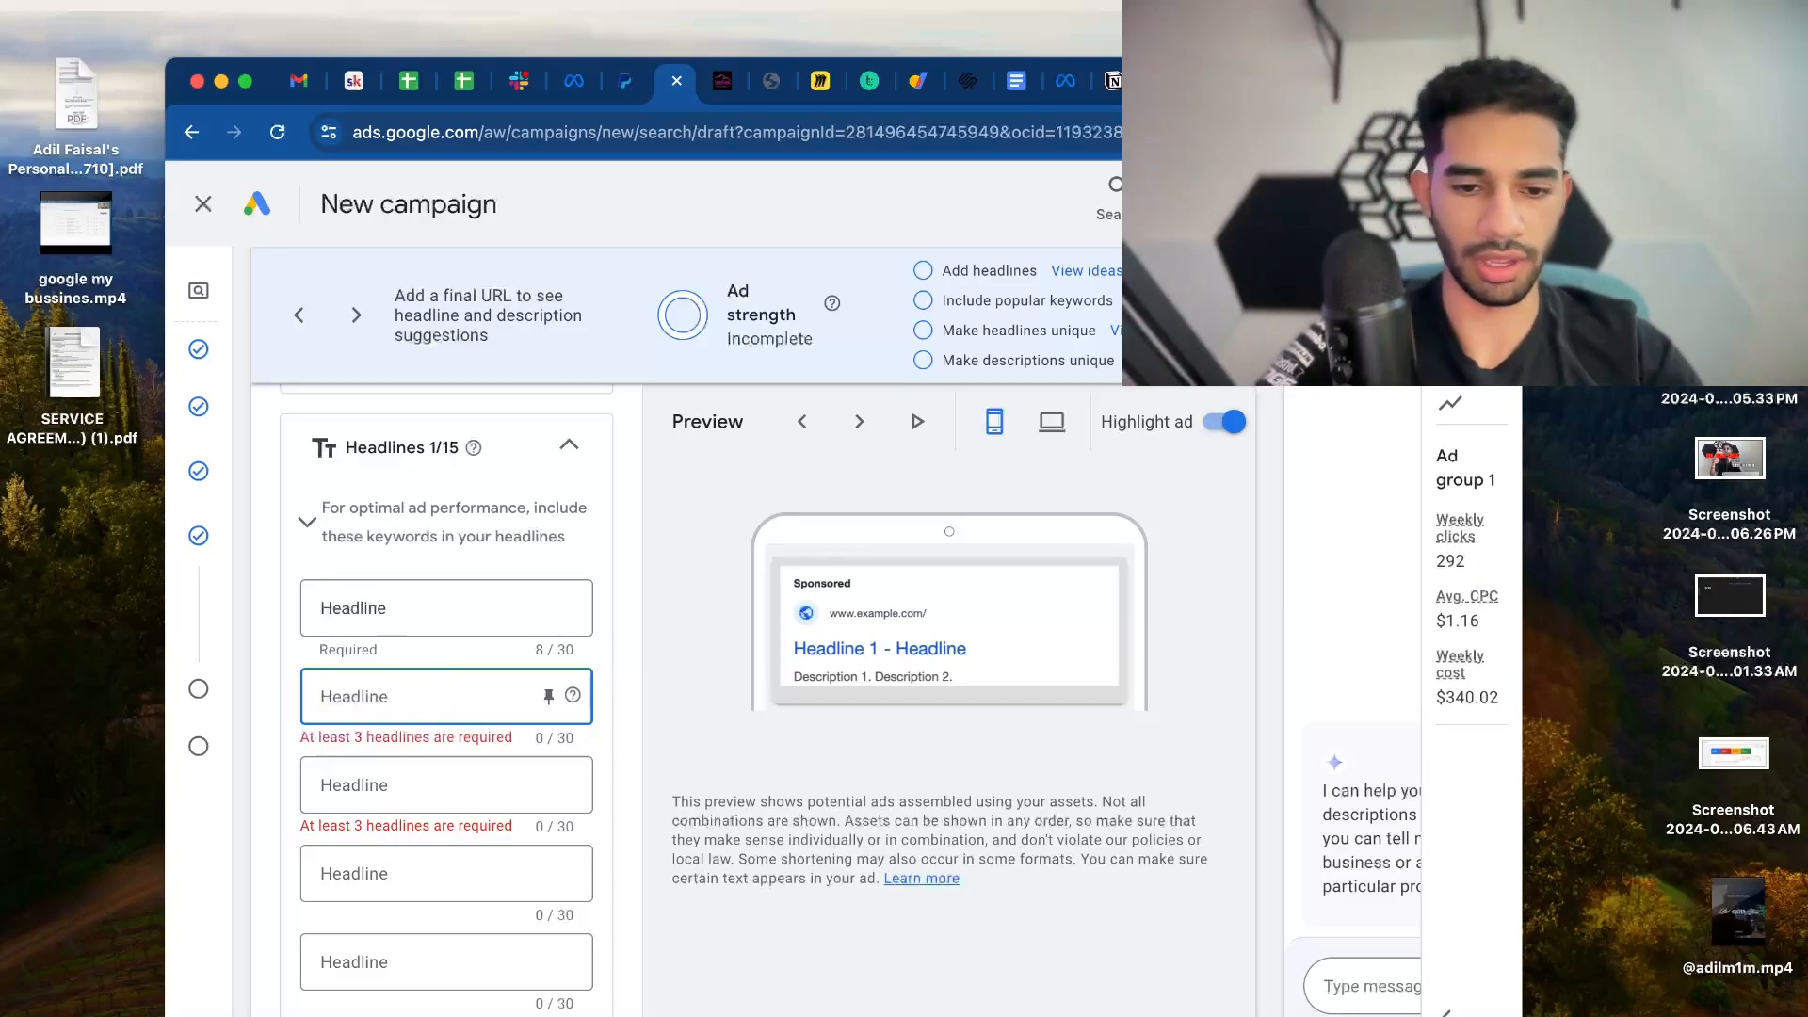
Enter "Fully Mobile" as the ad's second headline
type("Fully Mobile")
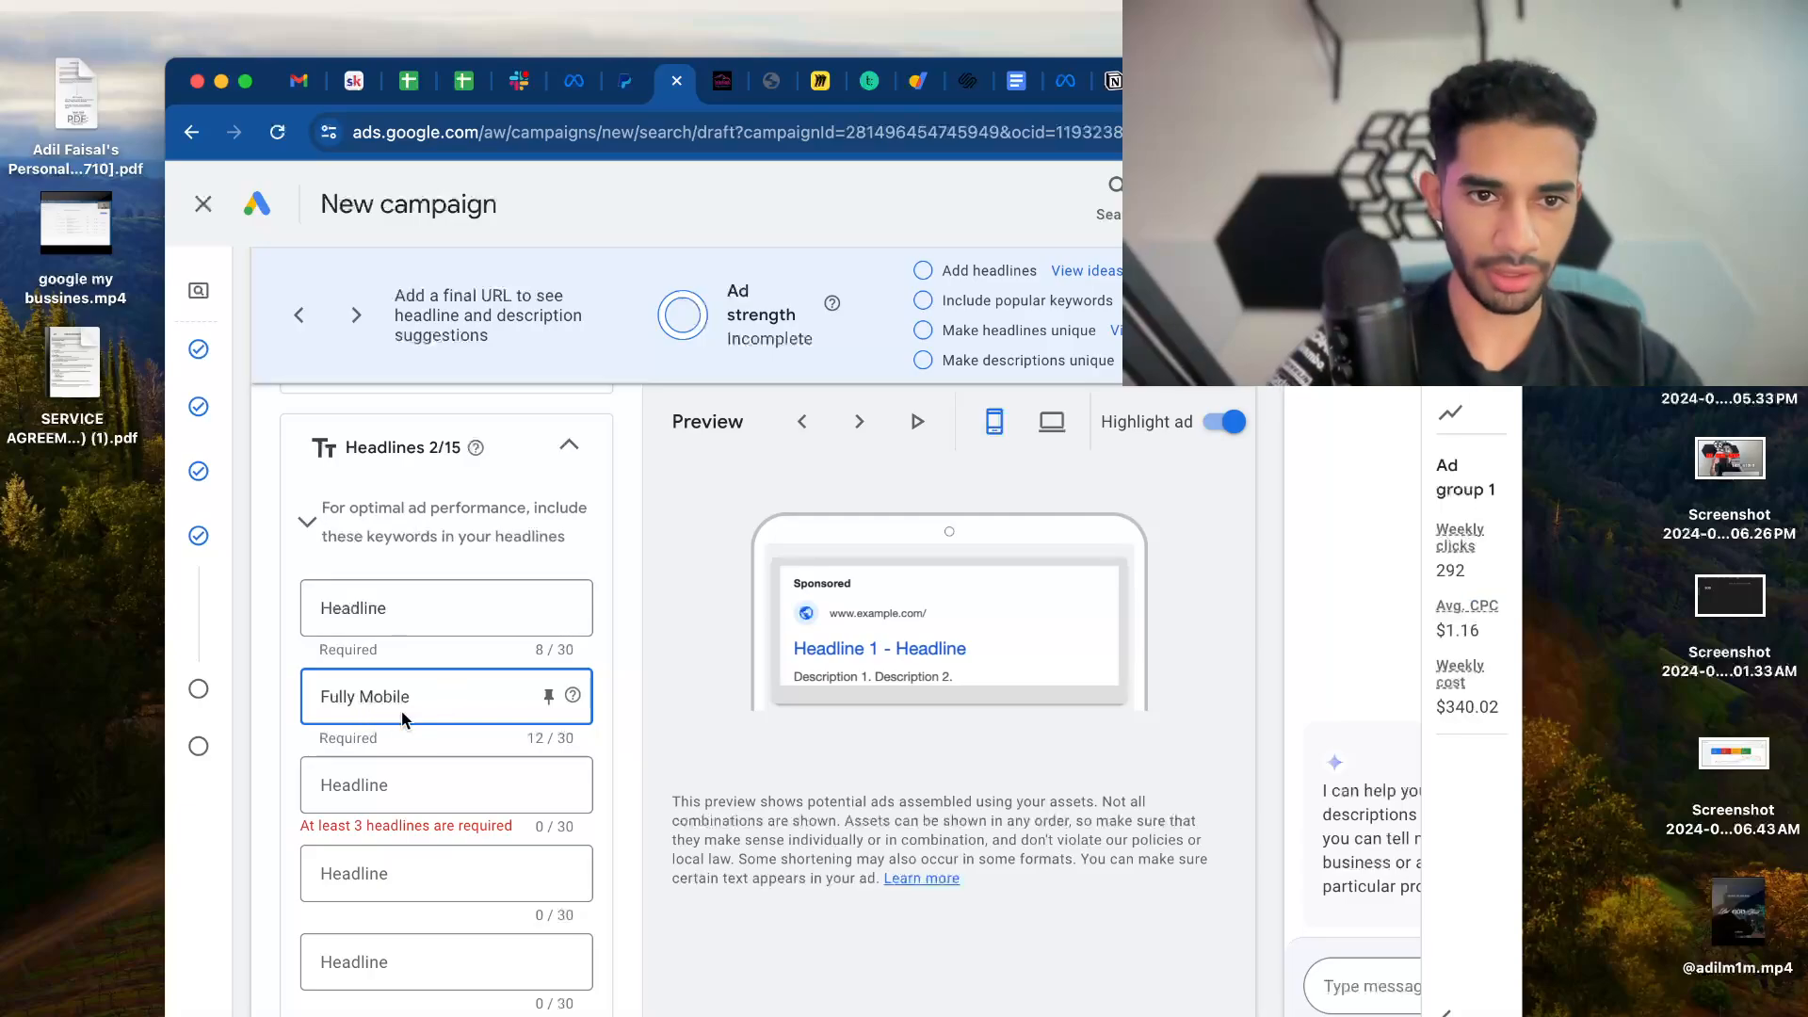
left_click(1134, 1013)
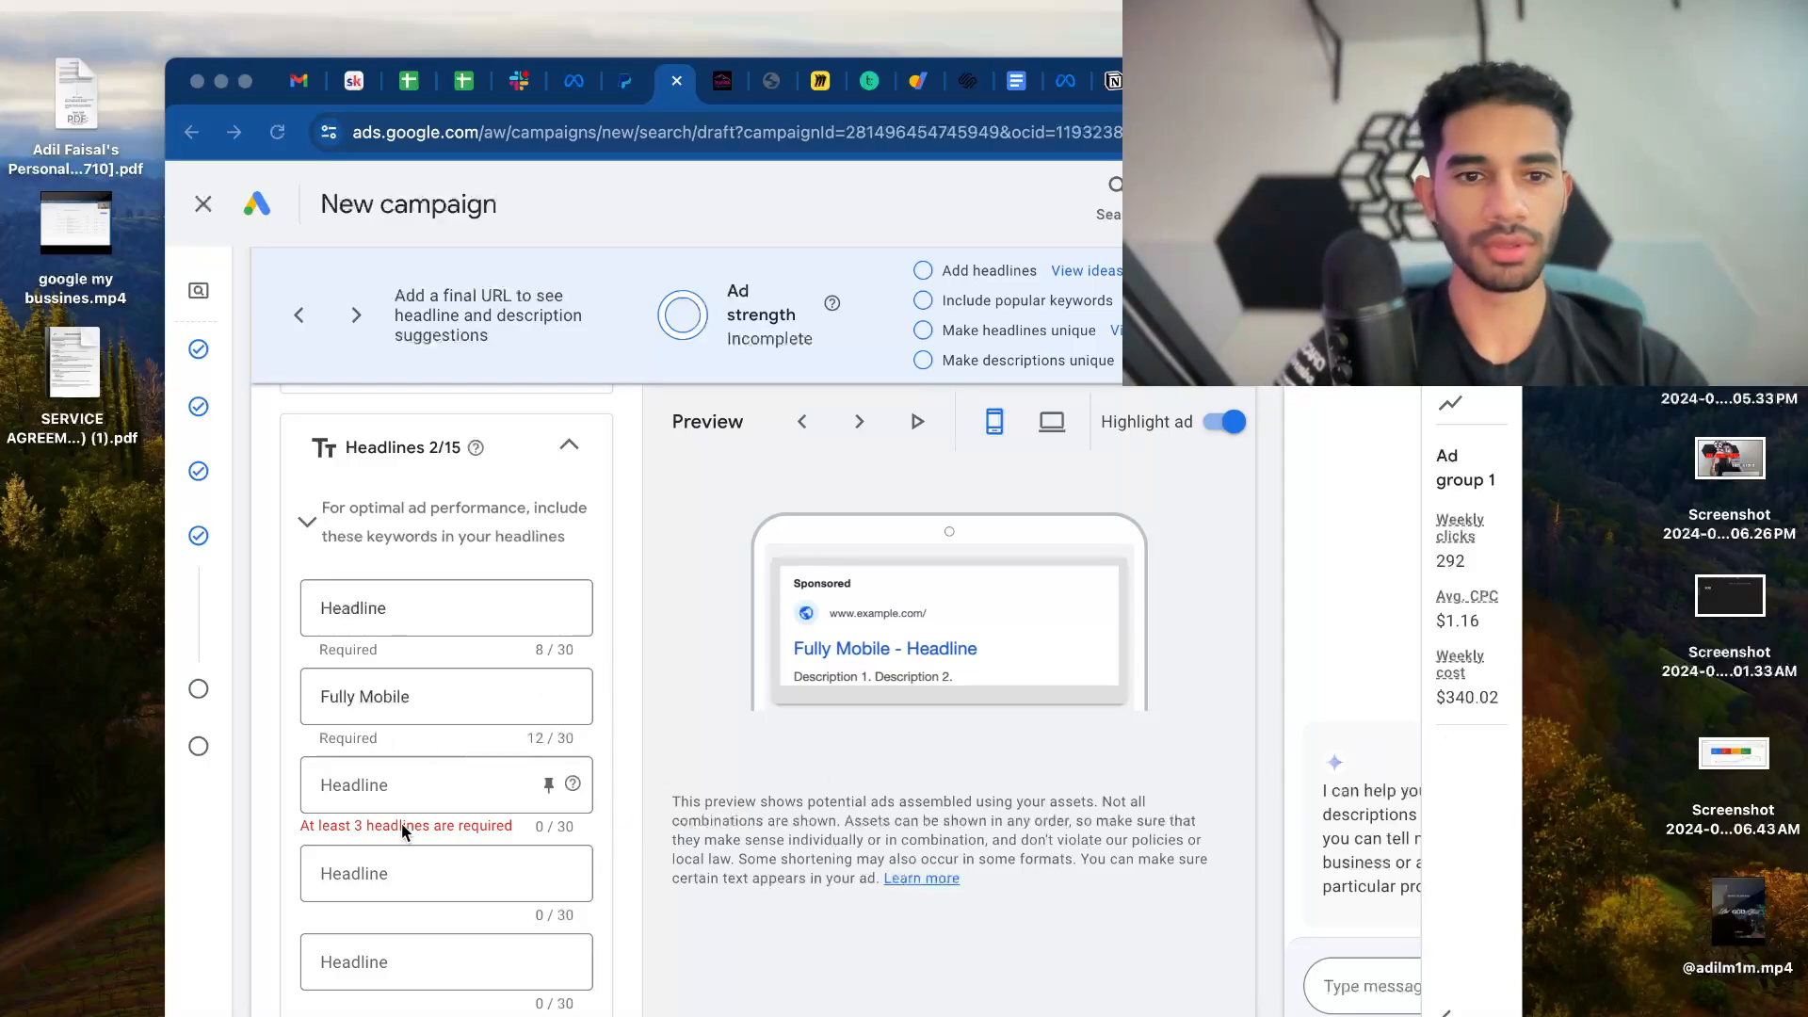
Review the keywords entered for the ad group, then return to the ad's headline fields
left_click(355, 786)
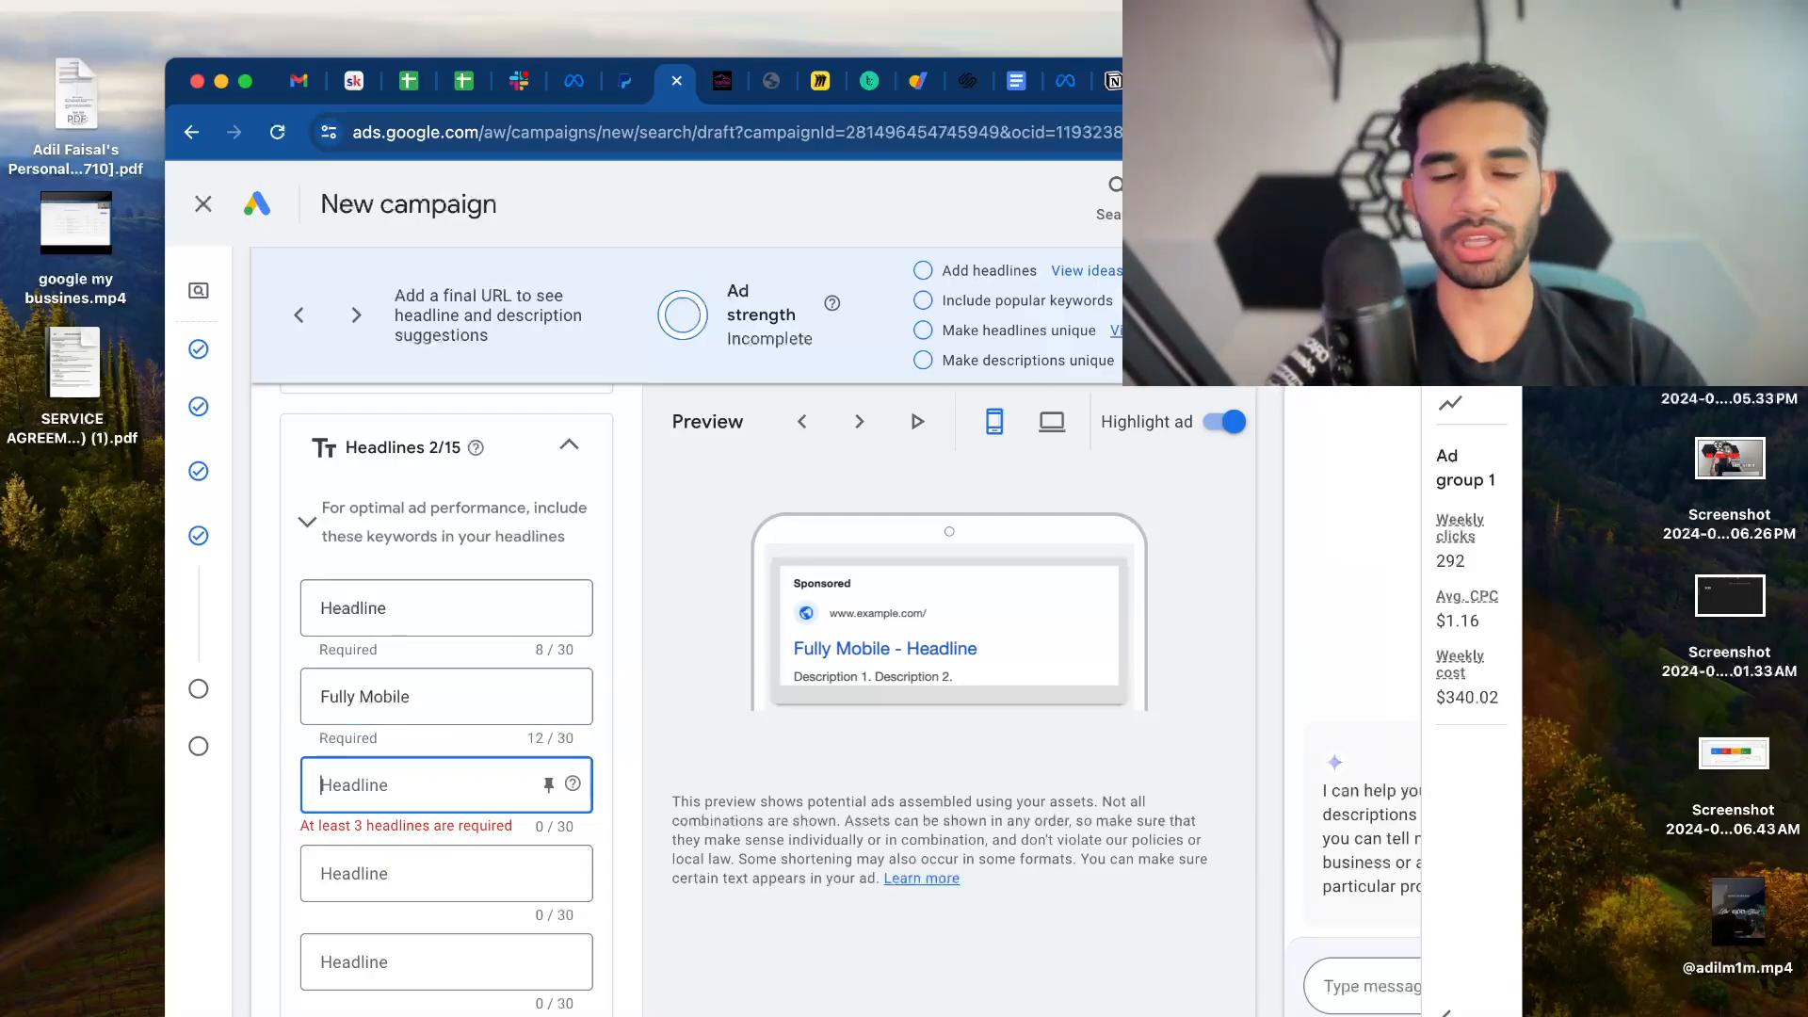
scroll(574, 650, "up", 10)
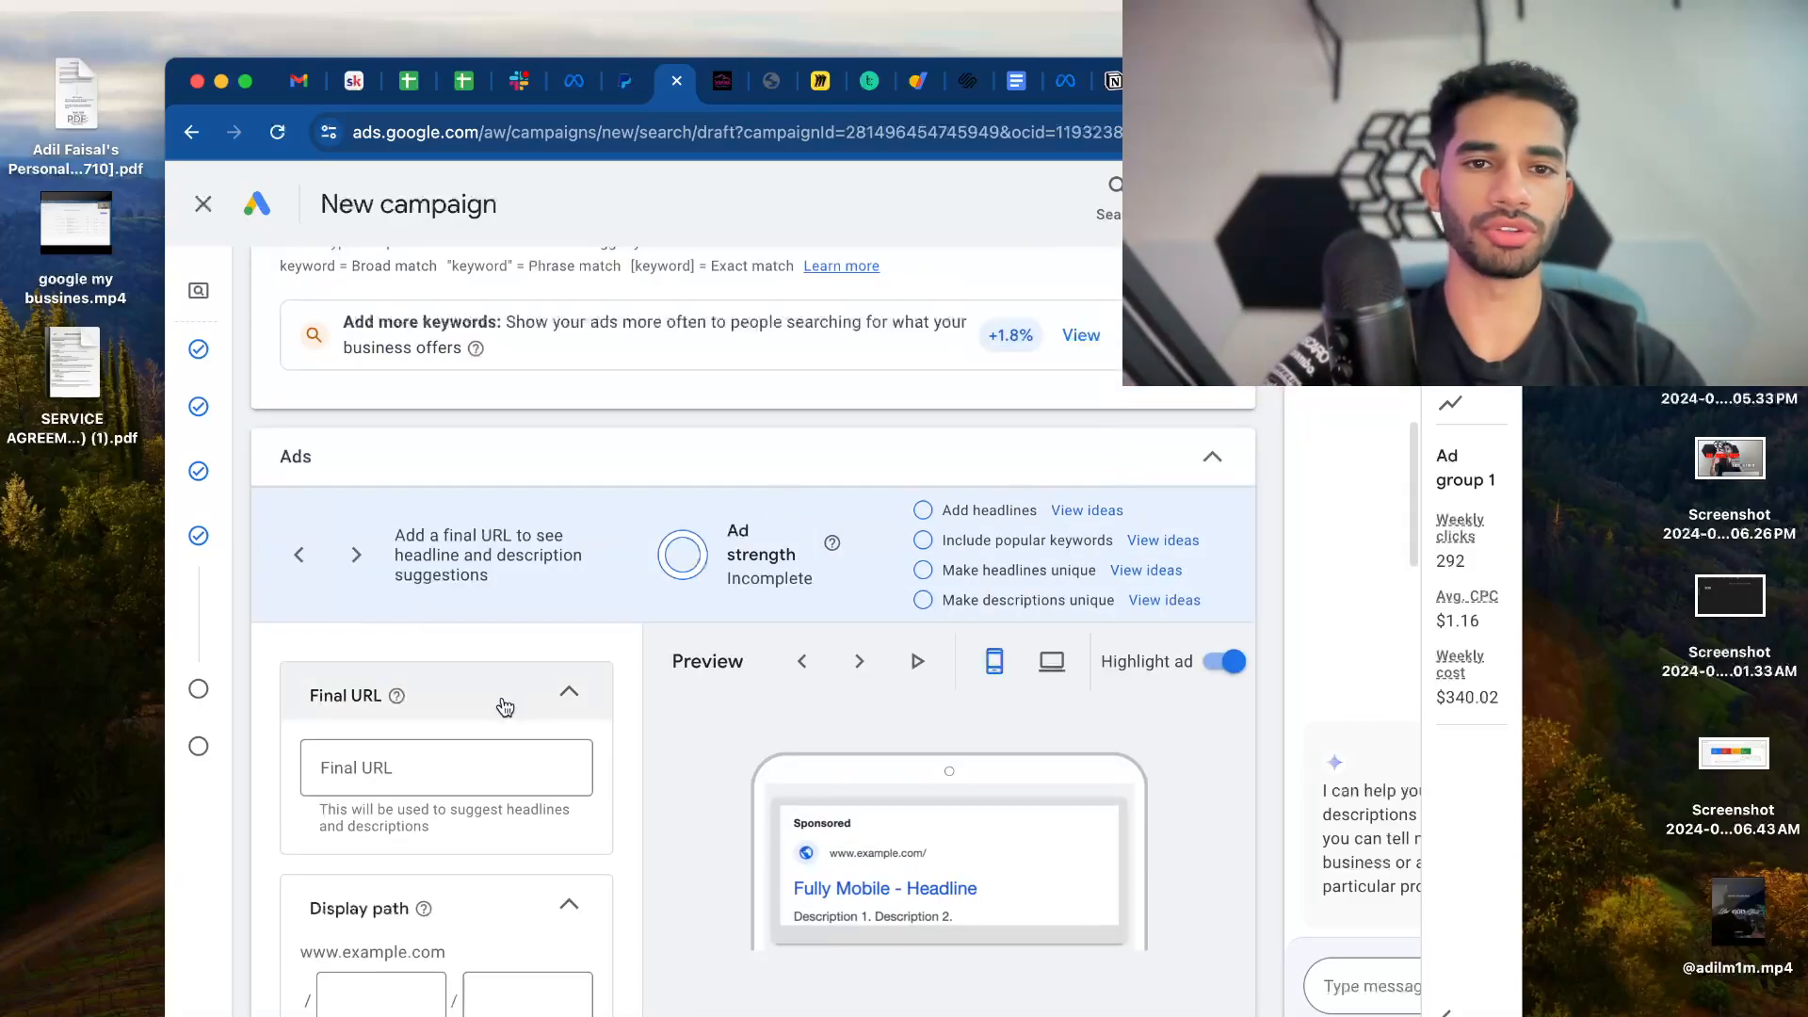
scroll(411, 573, "down", 2)
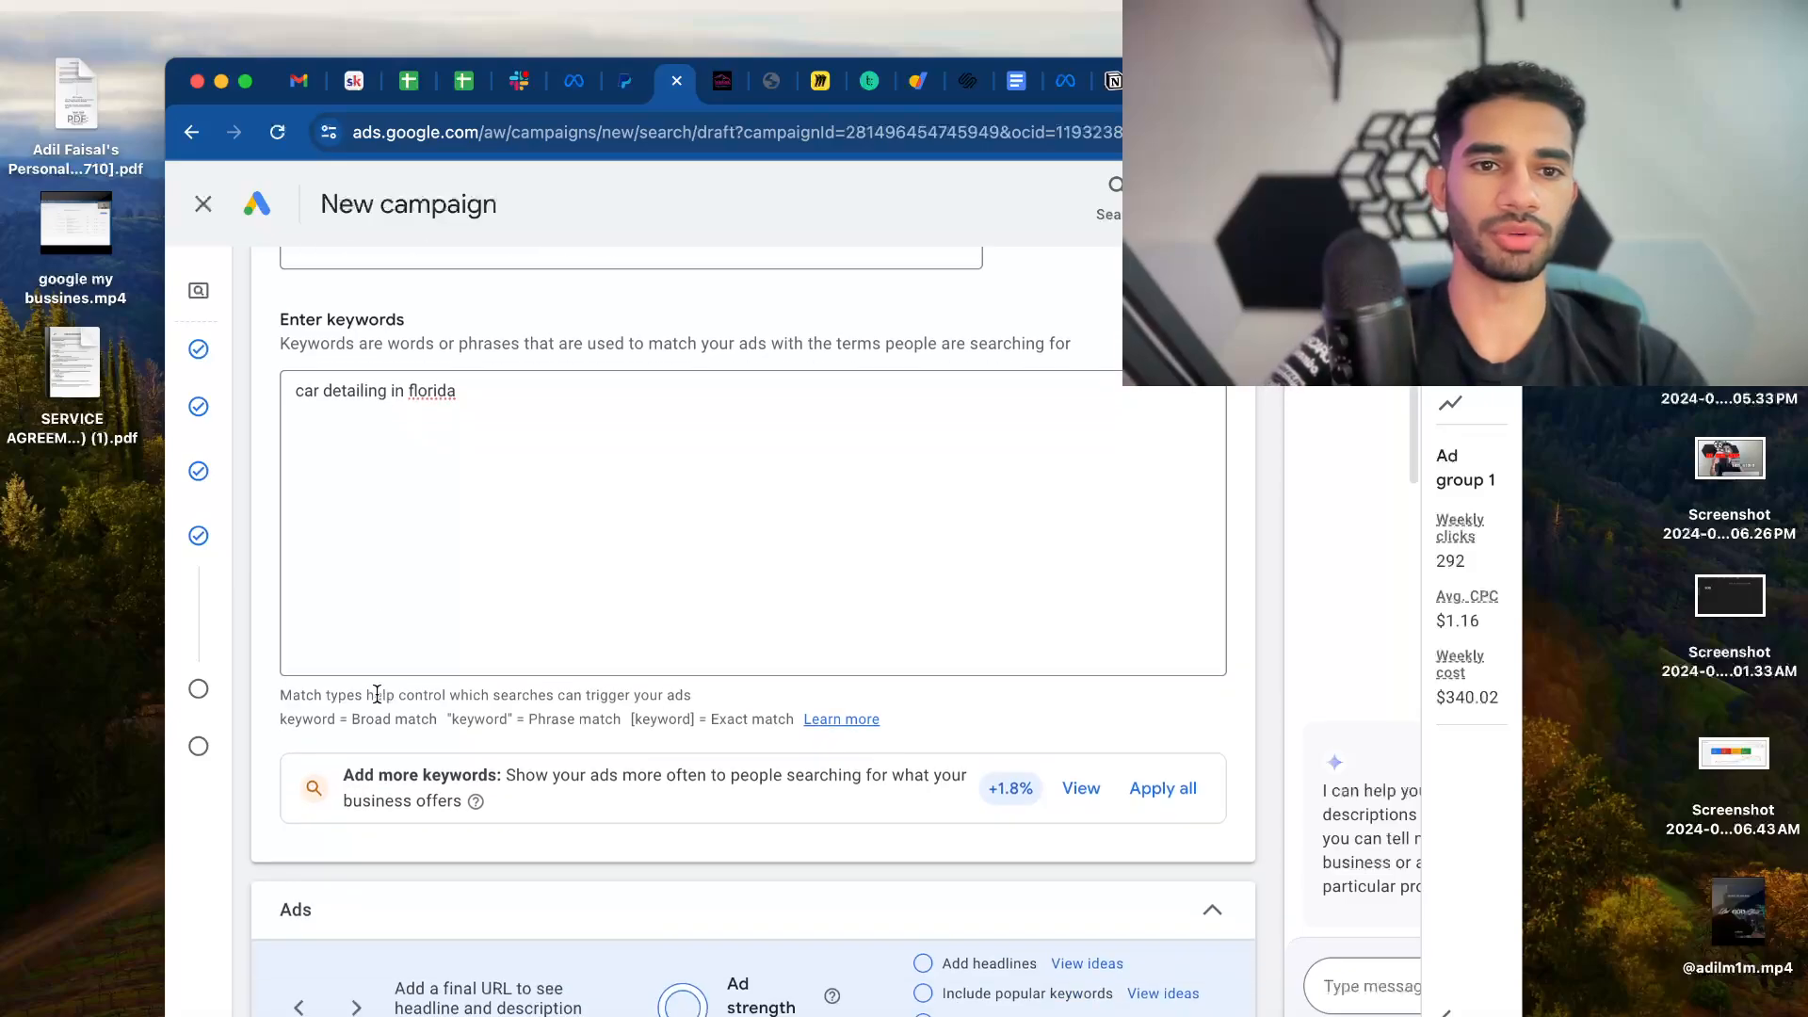
left_click_drag(389, 417, 298, 388)
left_click(376, 444)
scroll(549, 603, "down", 2)
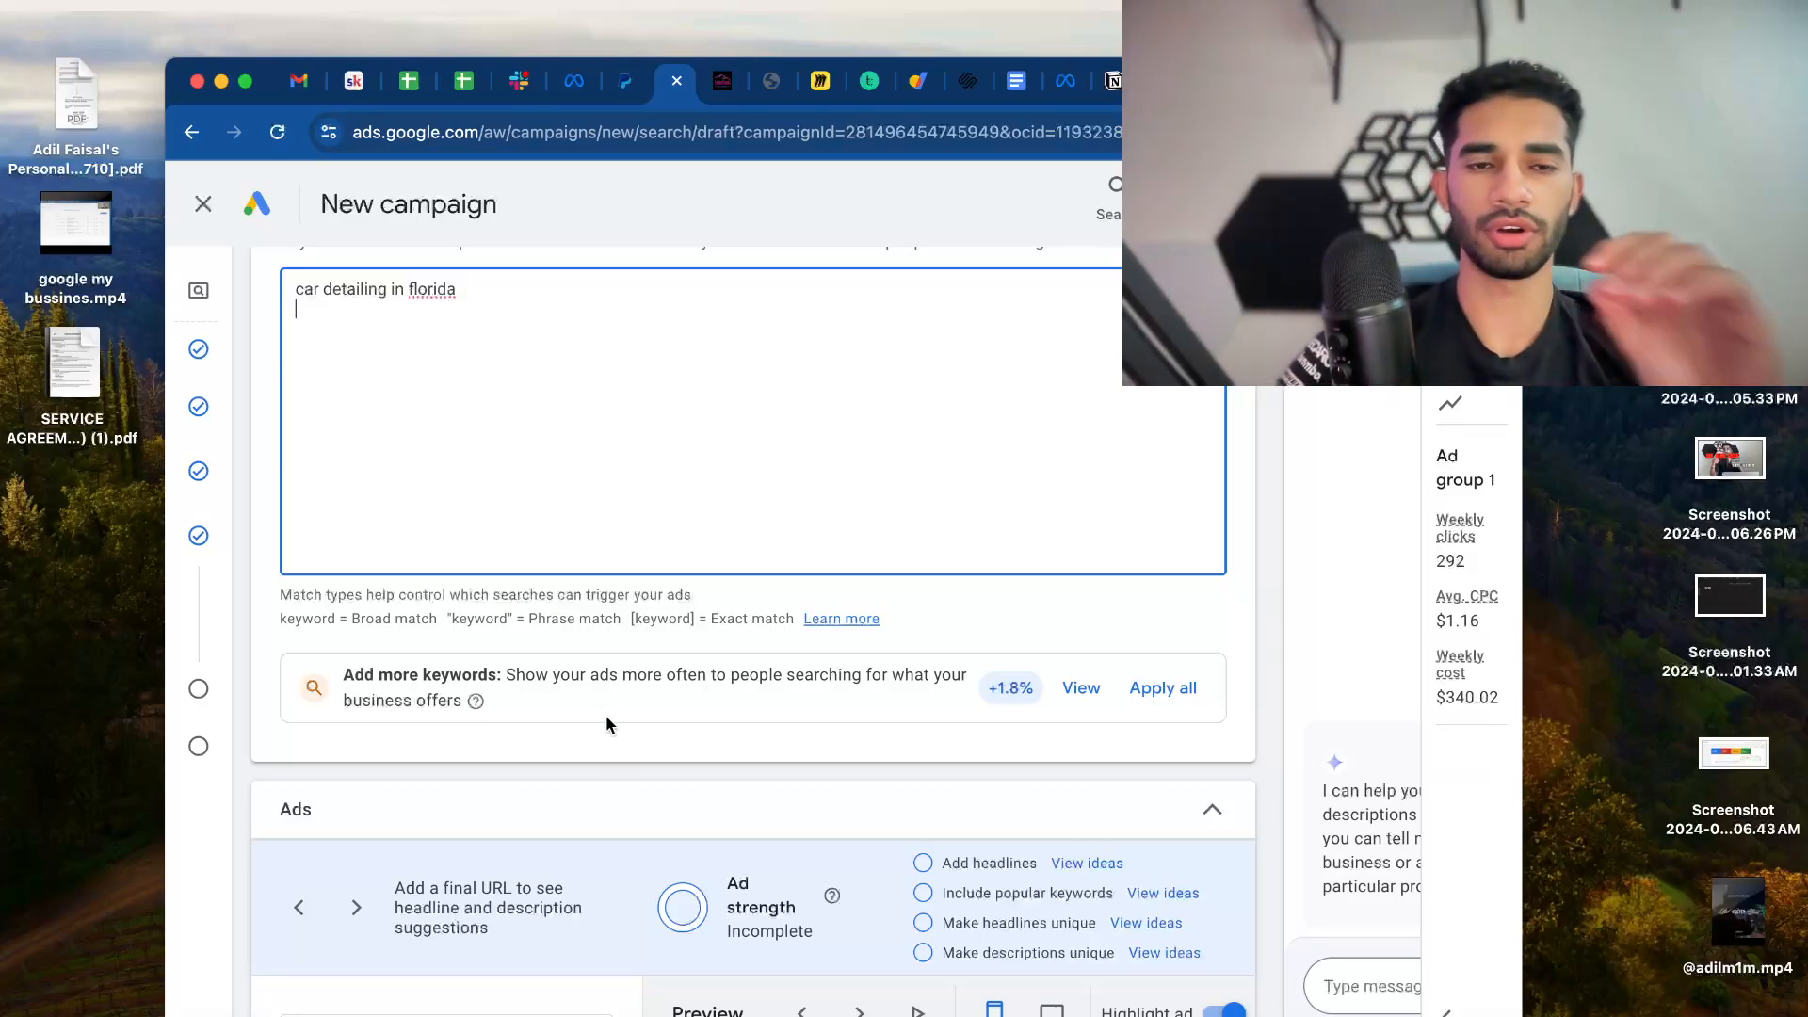
scroll(606, 715, "down", 8)
scroll(405, 886, "down", 5)
Enter "Best Plumber Near You" as the ad's third headline
left_click(427, 693)
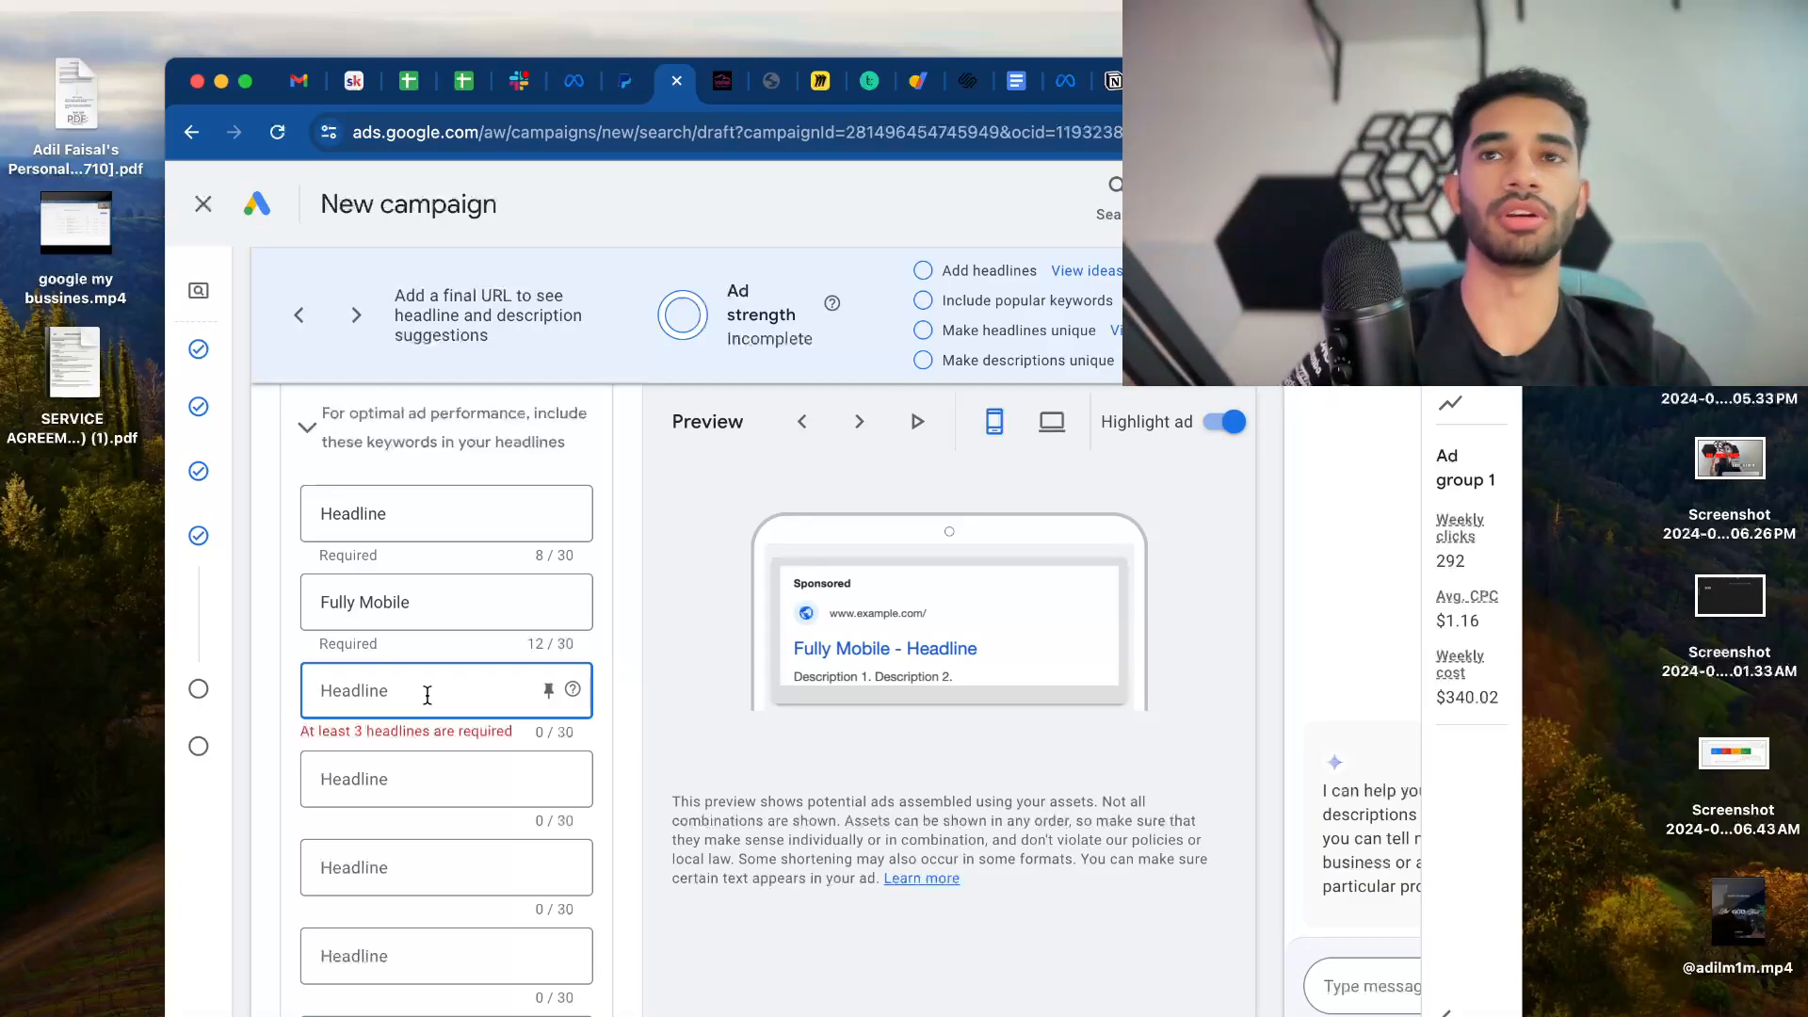
type("Be")
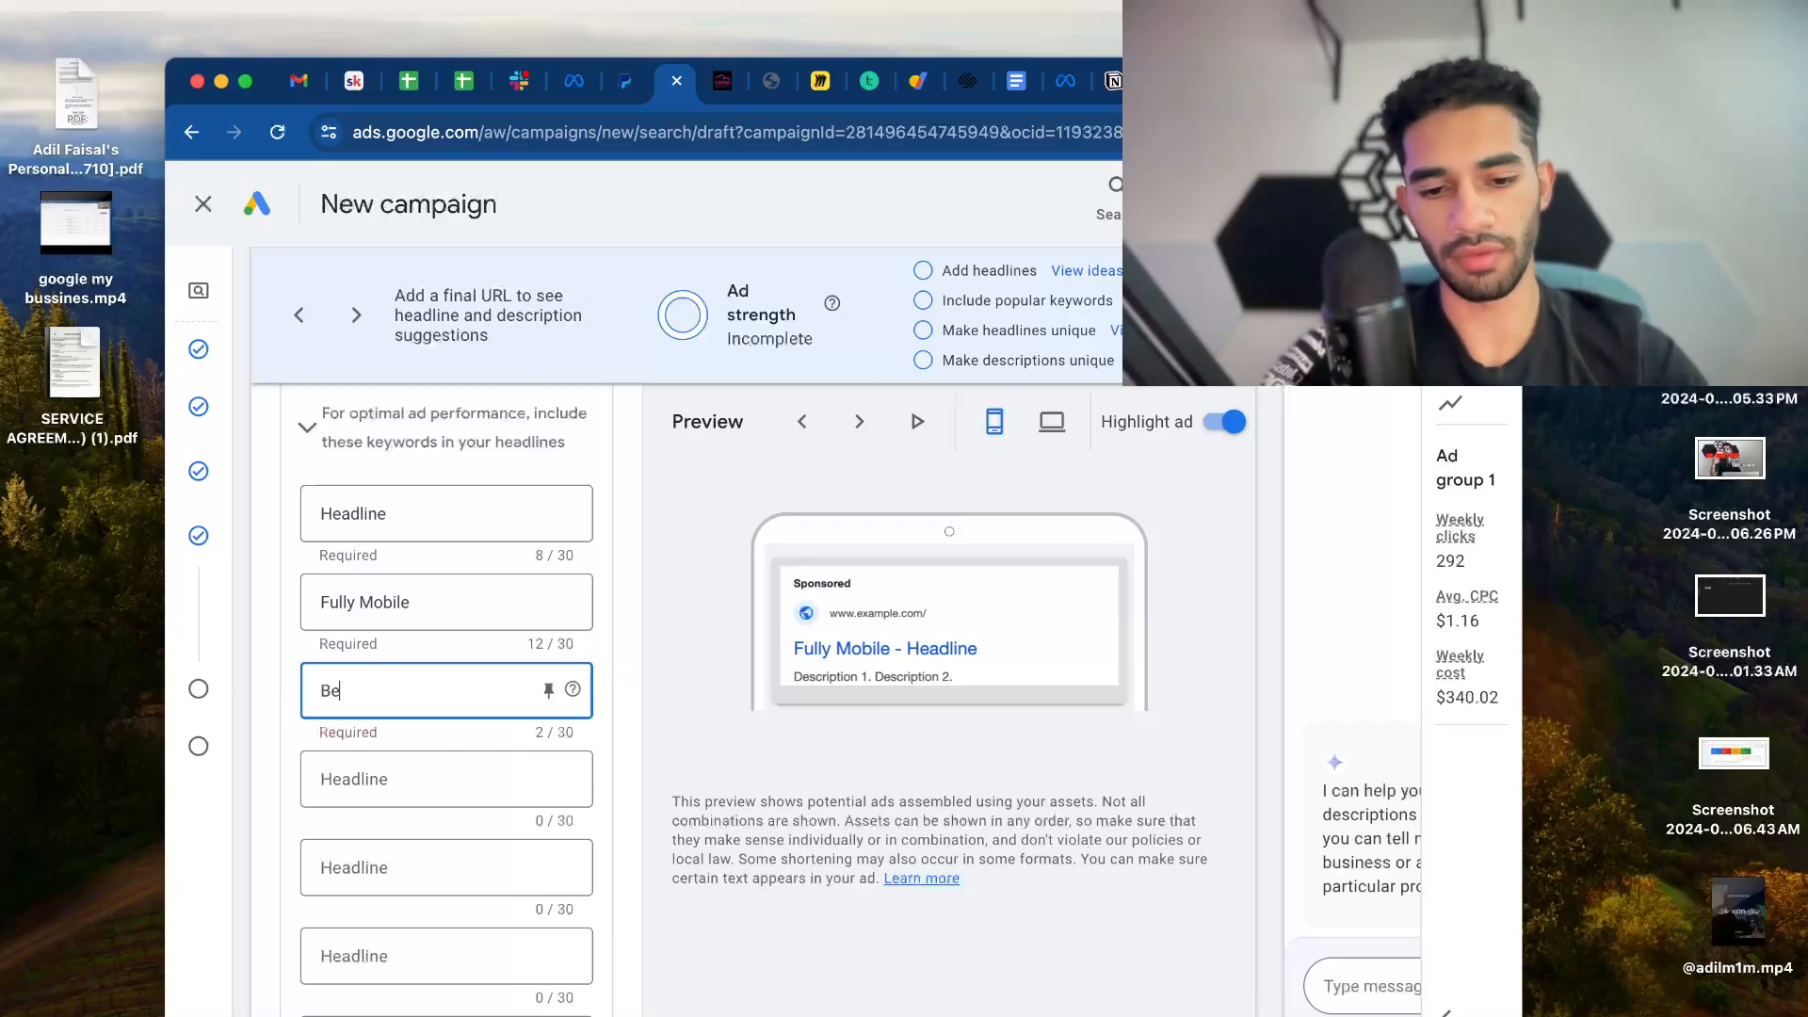
type("st Plumber ")
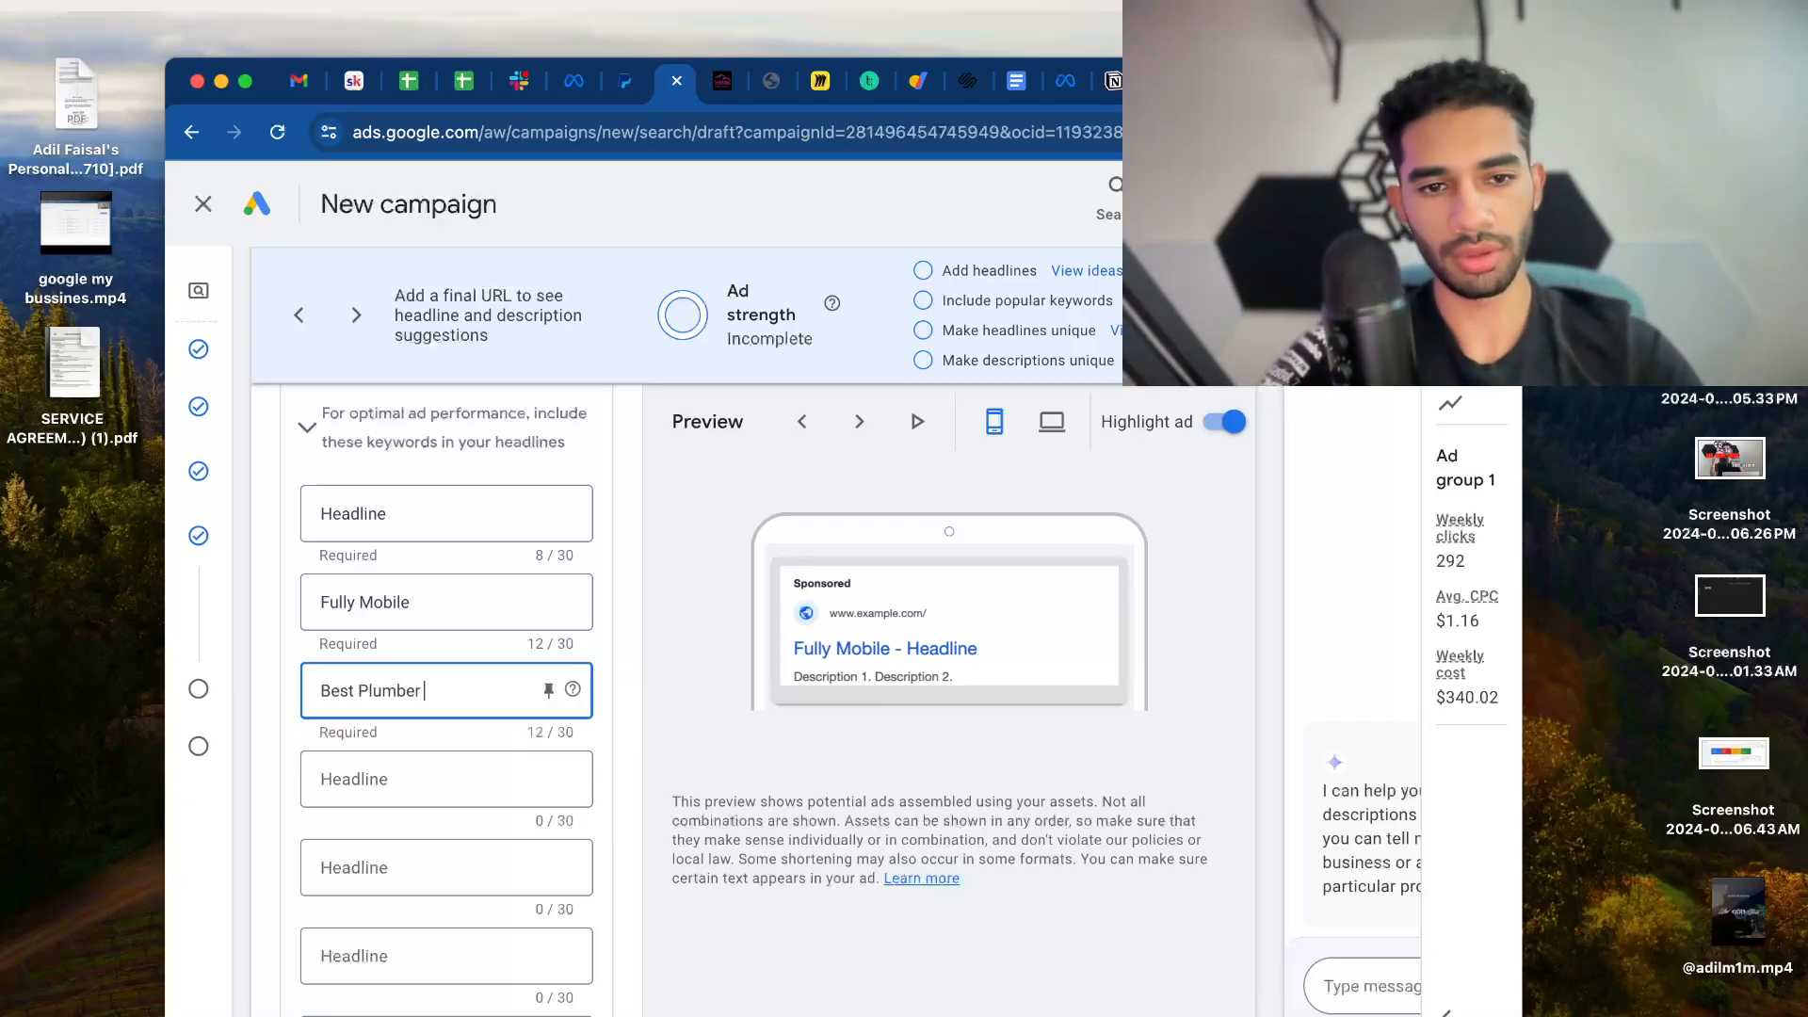
type("N")
key("BackSpace")
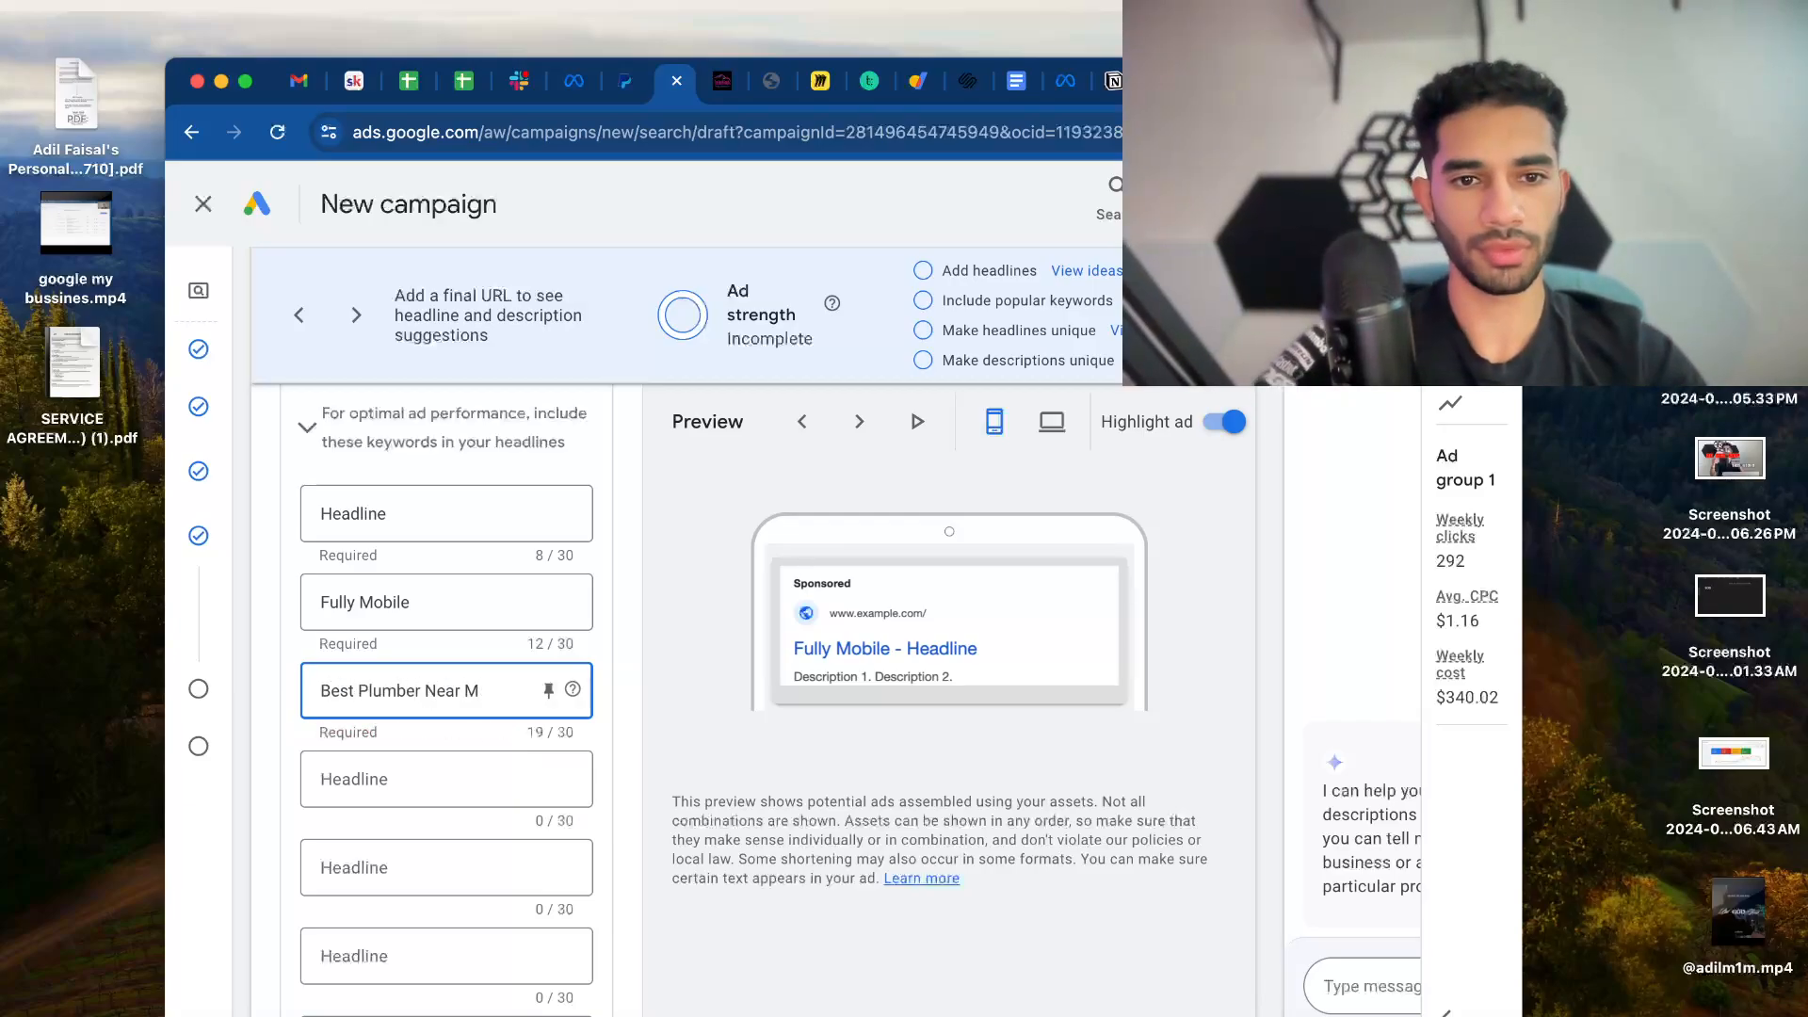
type("You")
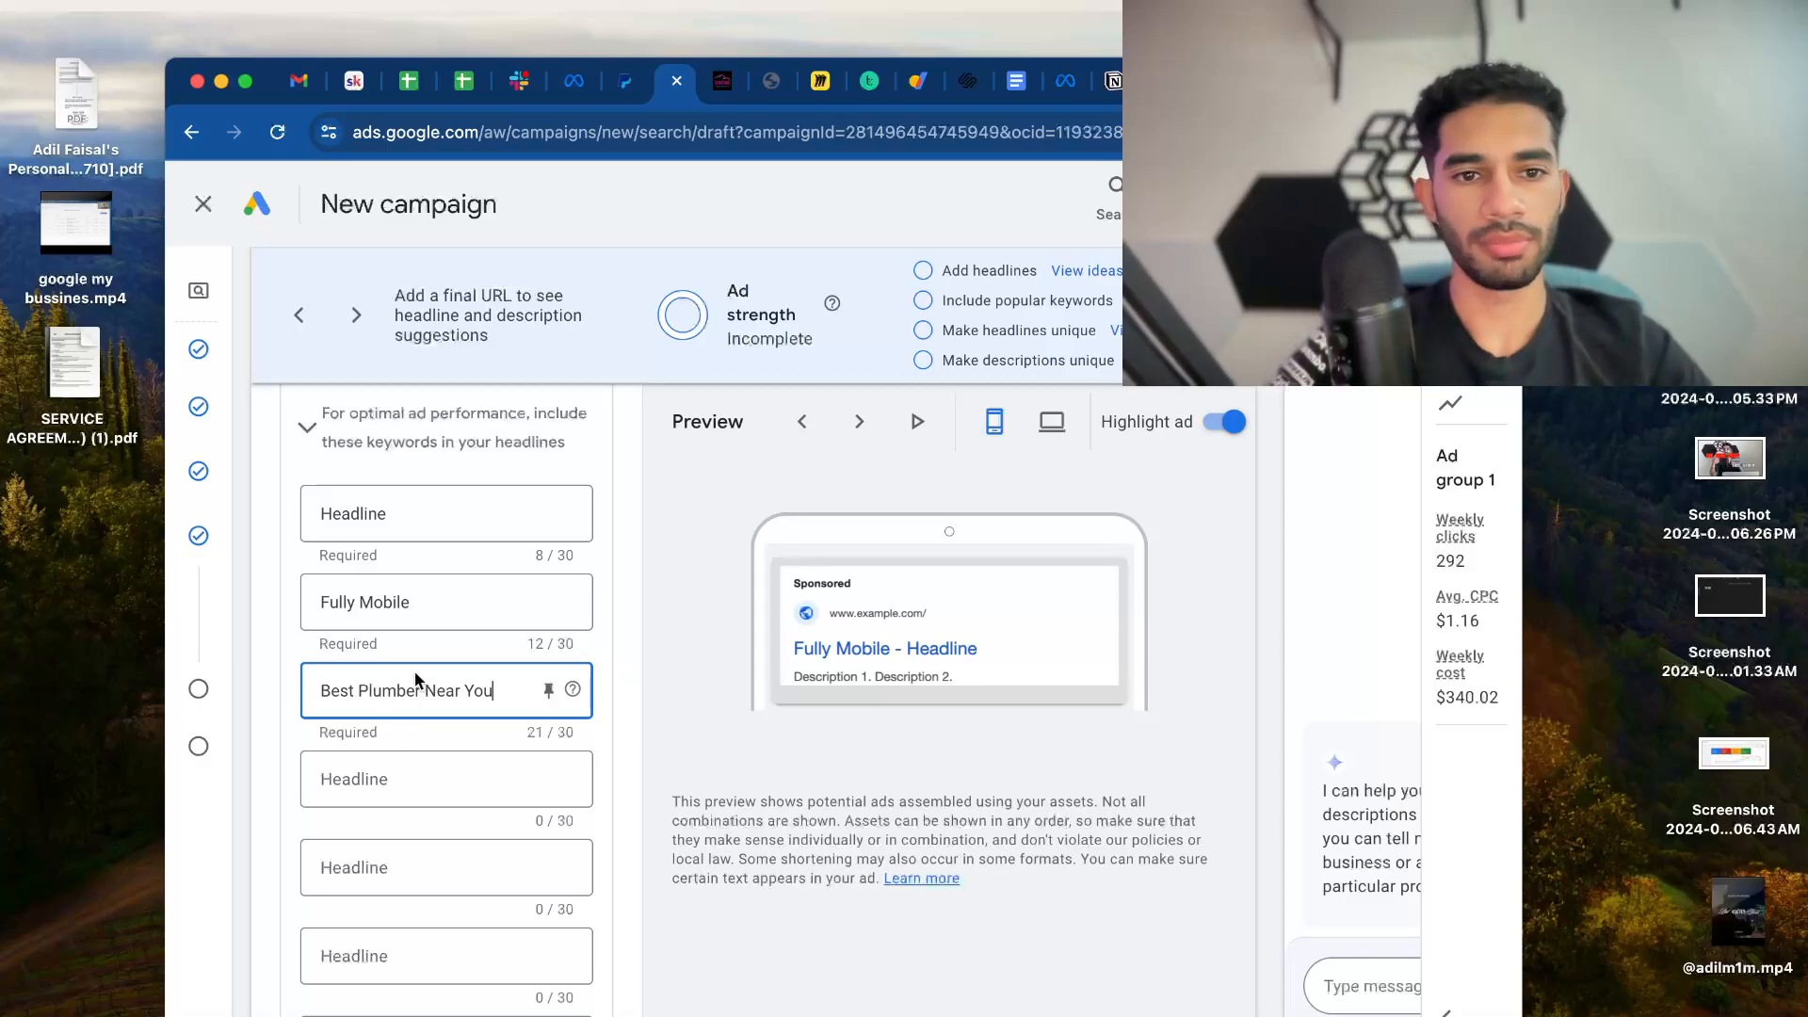
Enter "Best Plumbing Service" as the ad's fourth headline
left_click(405, 801)
type("Best Plumbing Service")
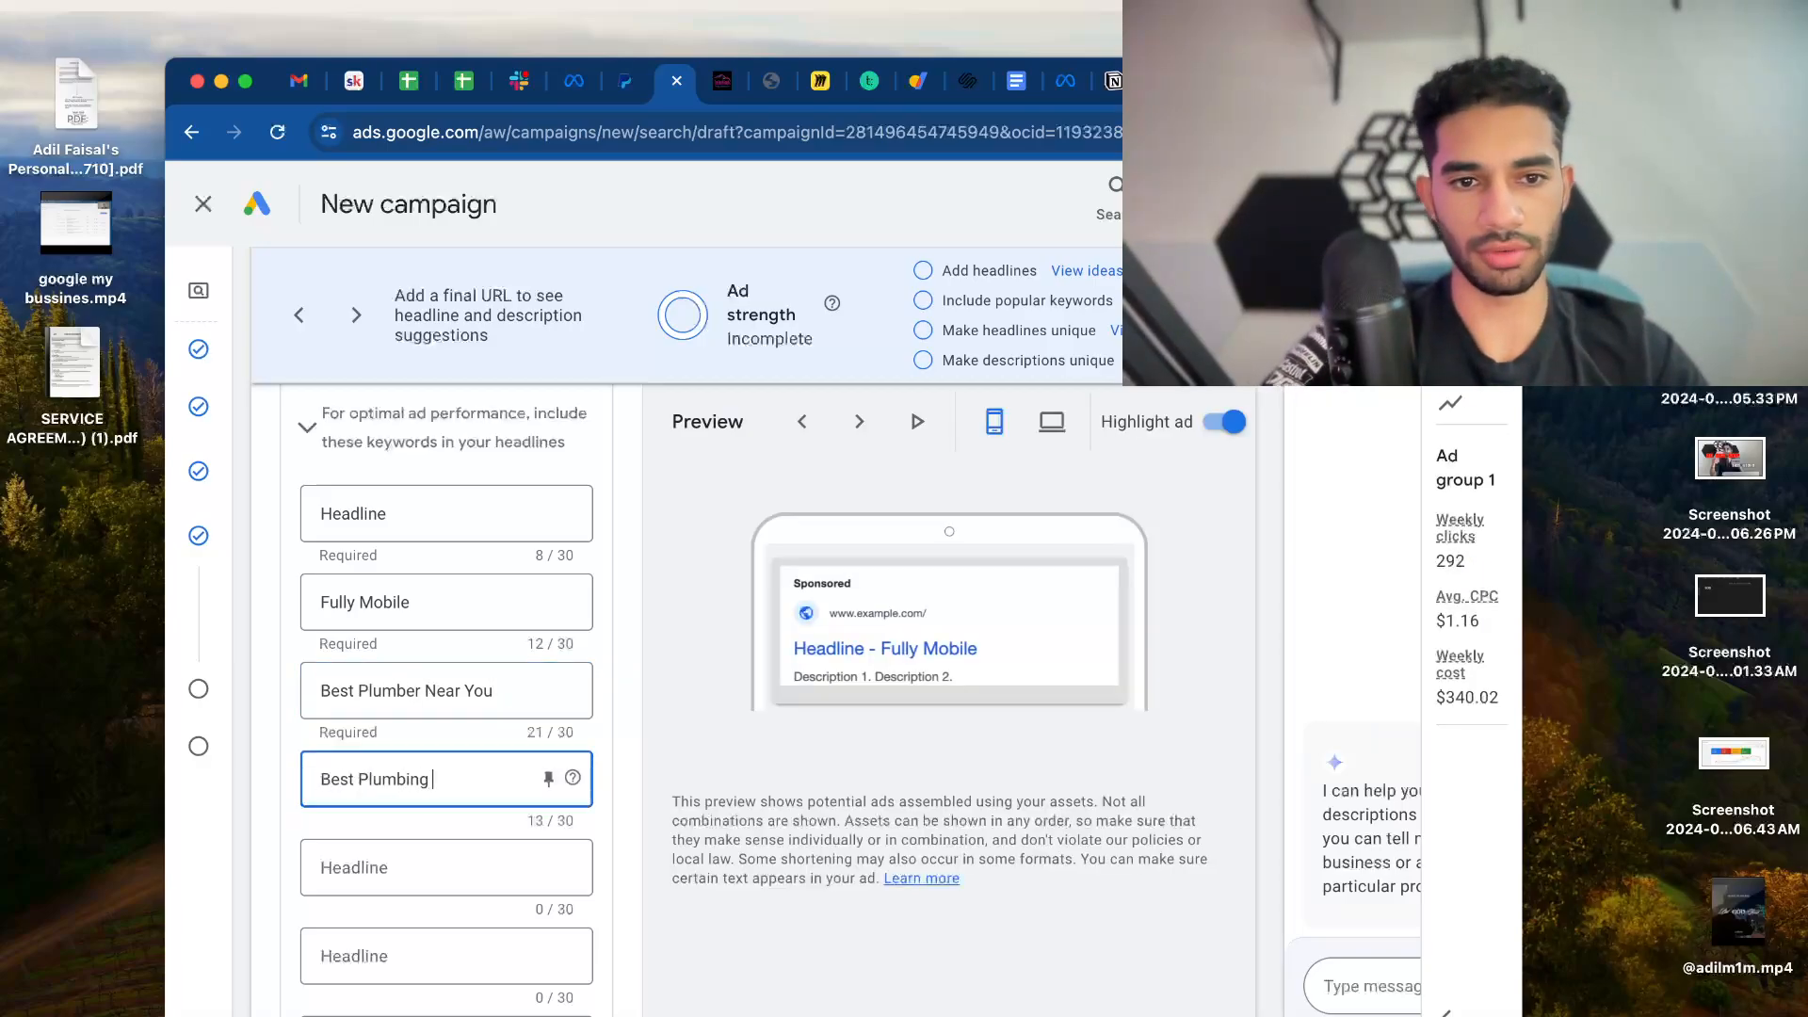
left_click(433, 816)
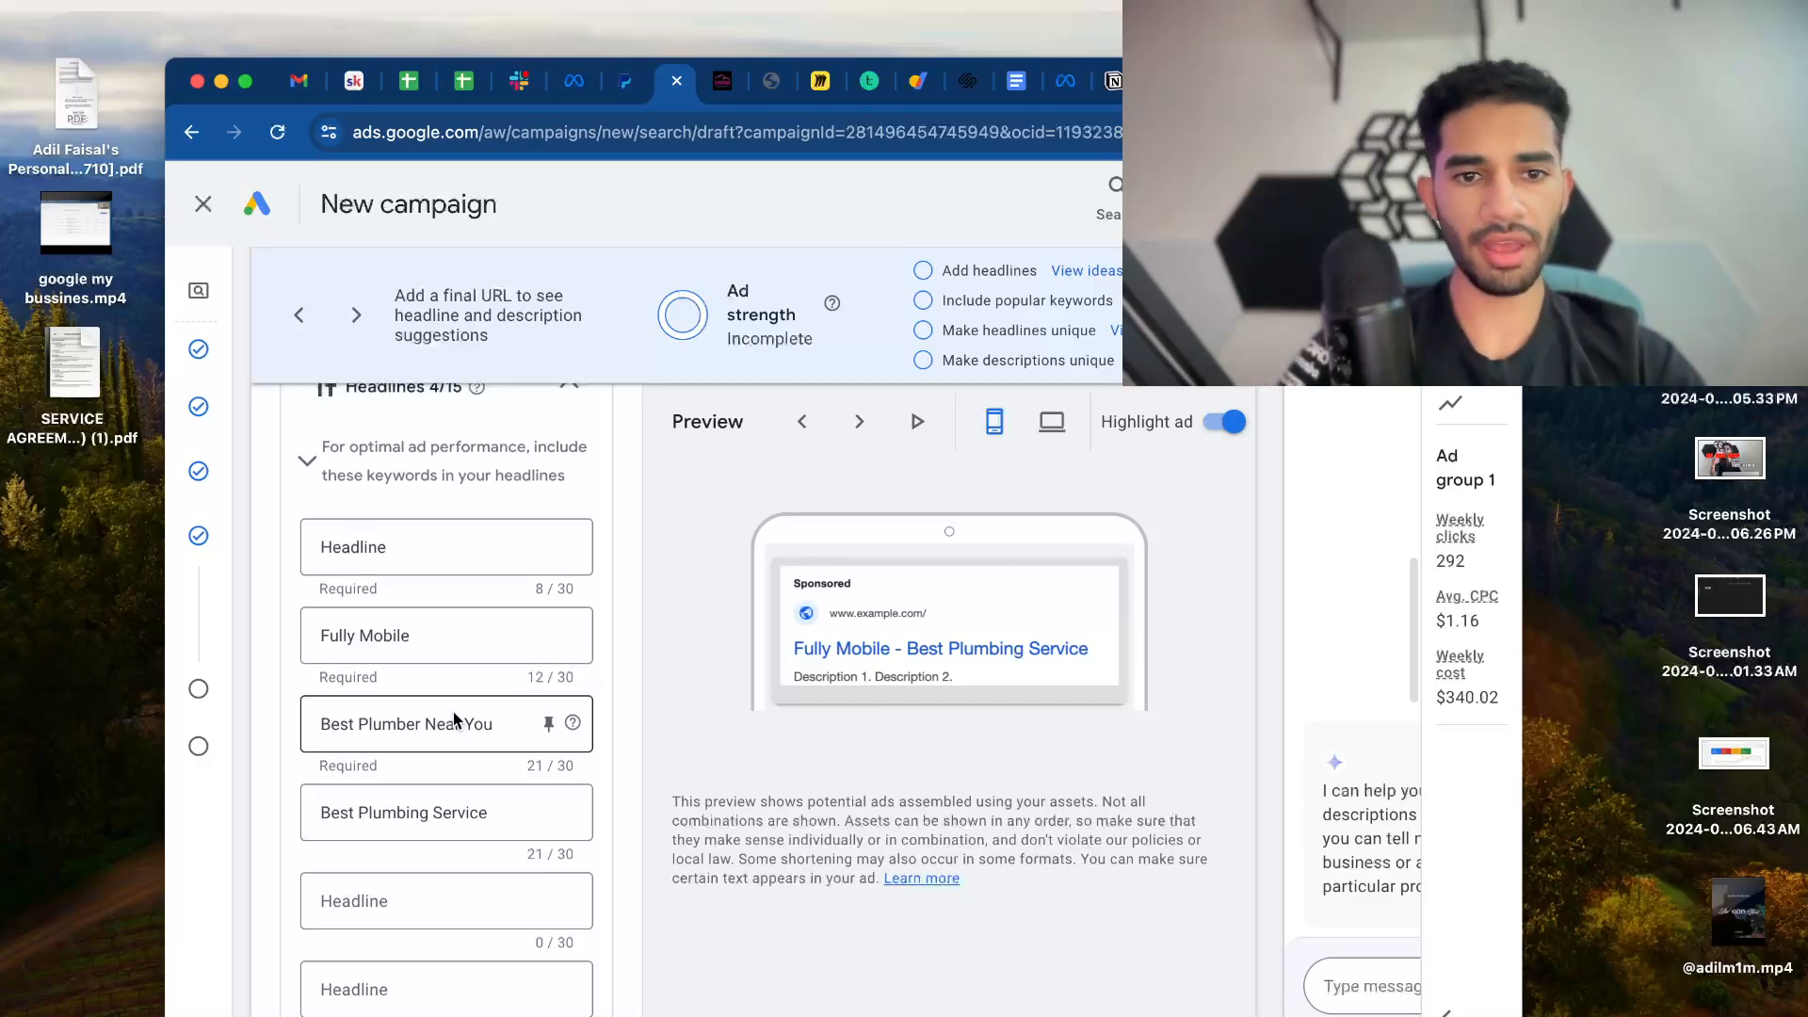
Change the ad's first headline to "Location Headline"
scroll(452, 715, "down", 3)
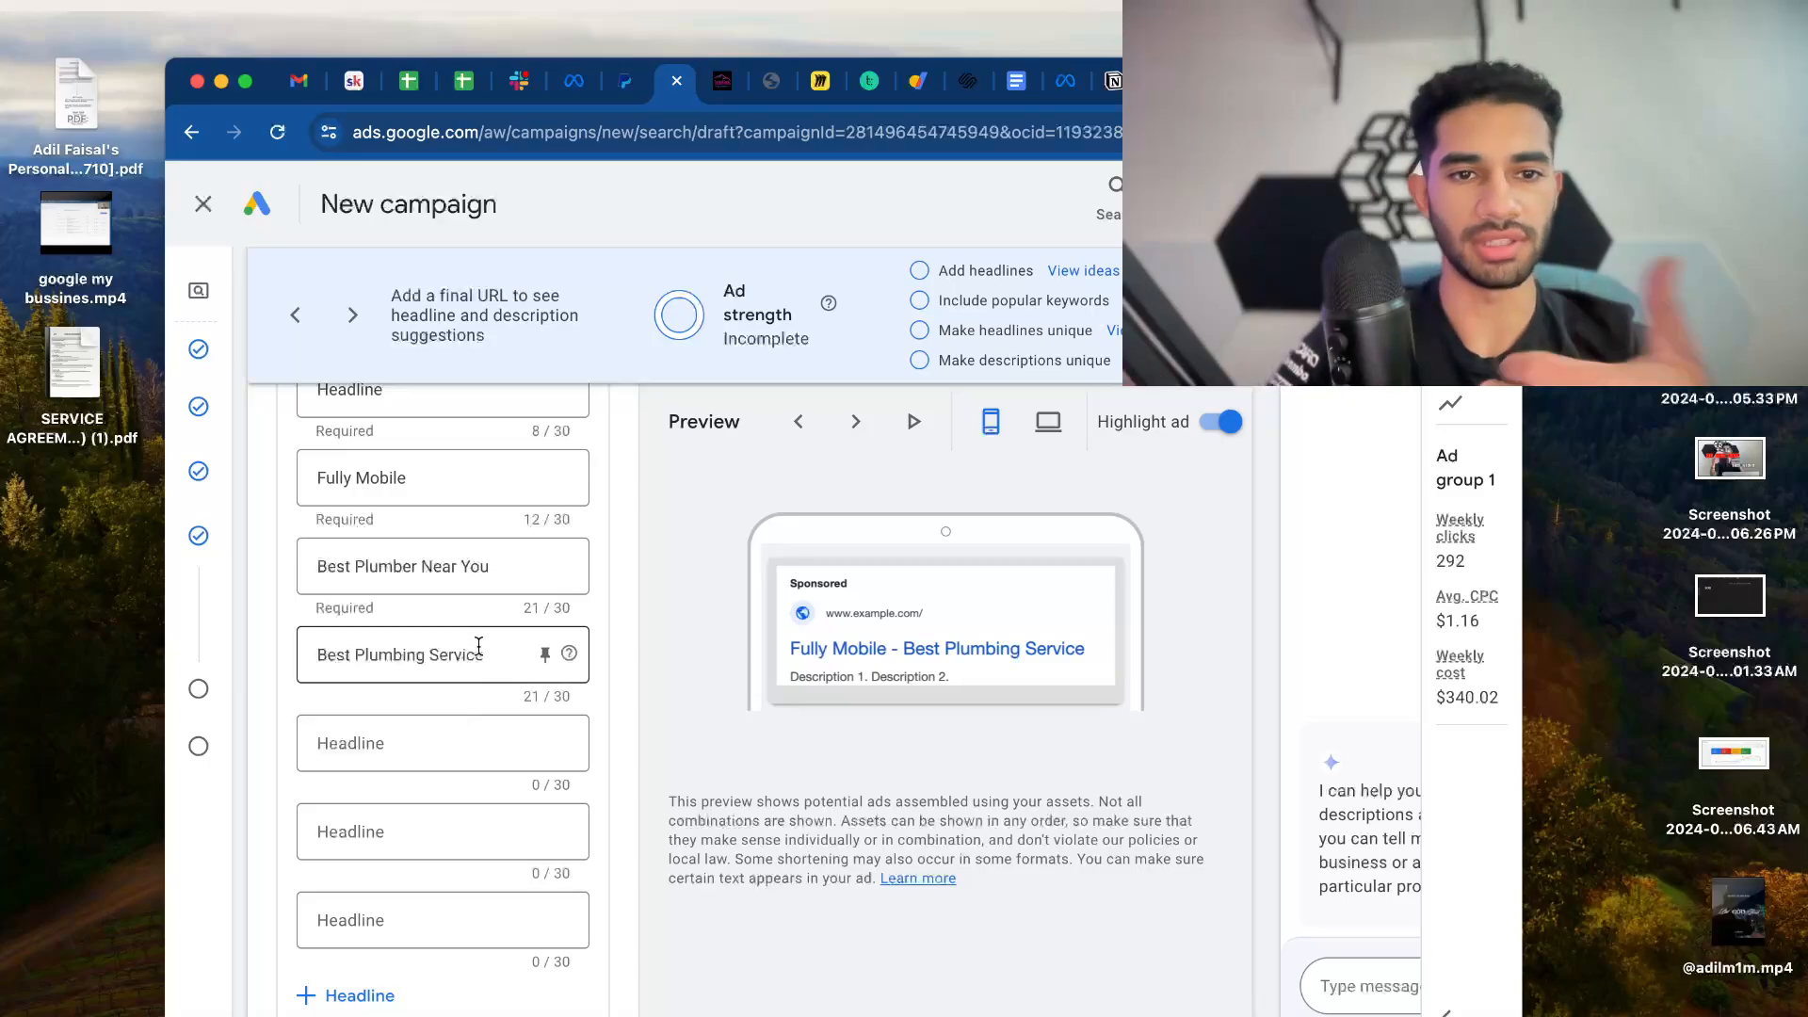
scroll(482, 635, "up", 2)
left_click(411, 484)
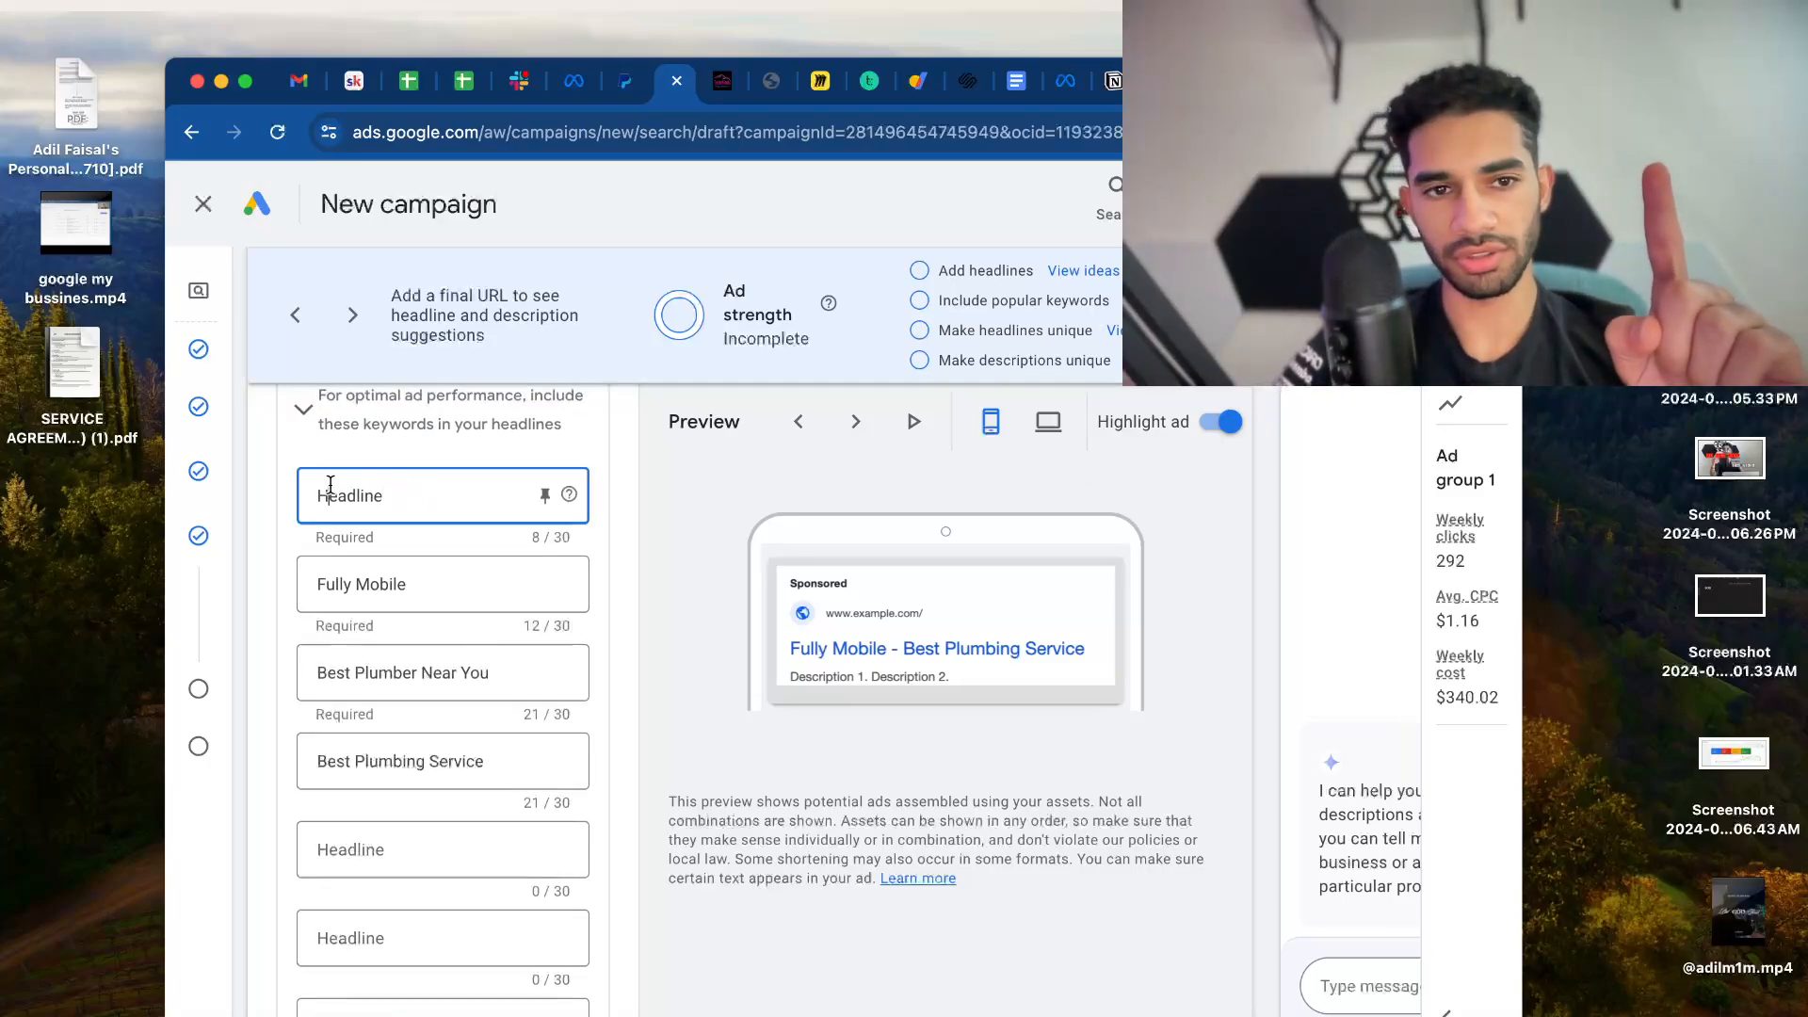
left_click_drag(320, 491, 351, 491)
type("Loca")
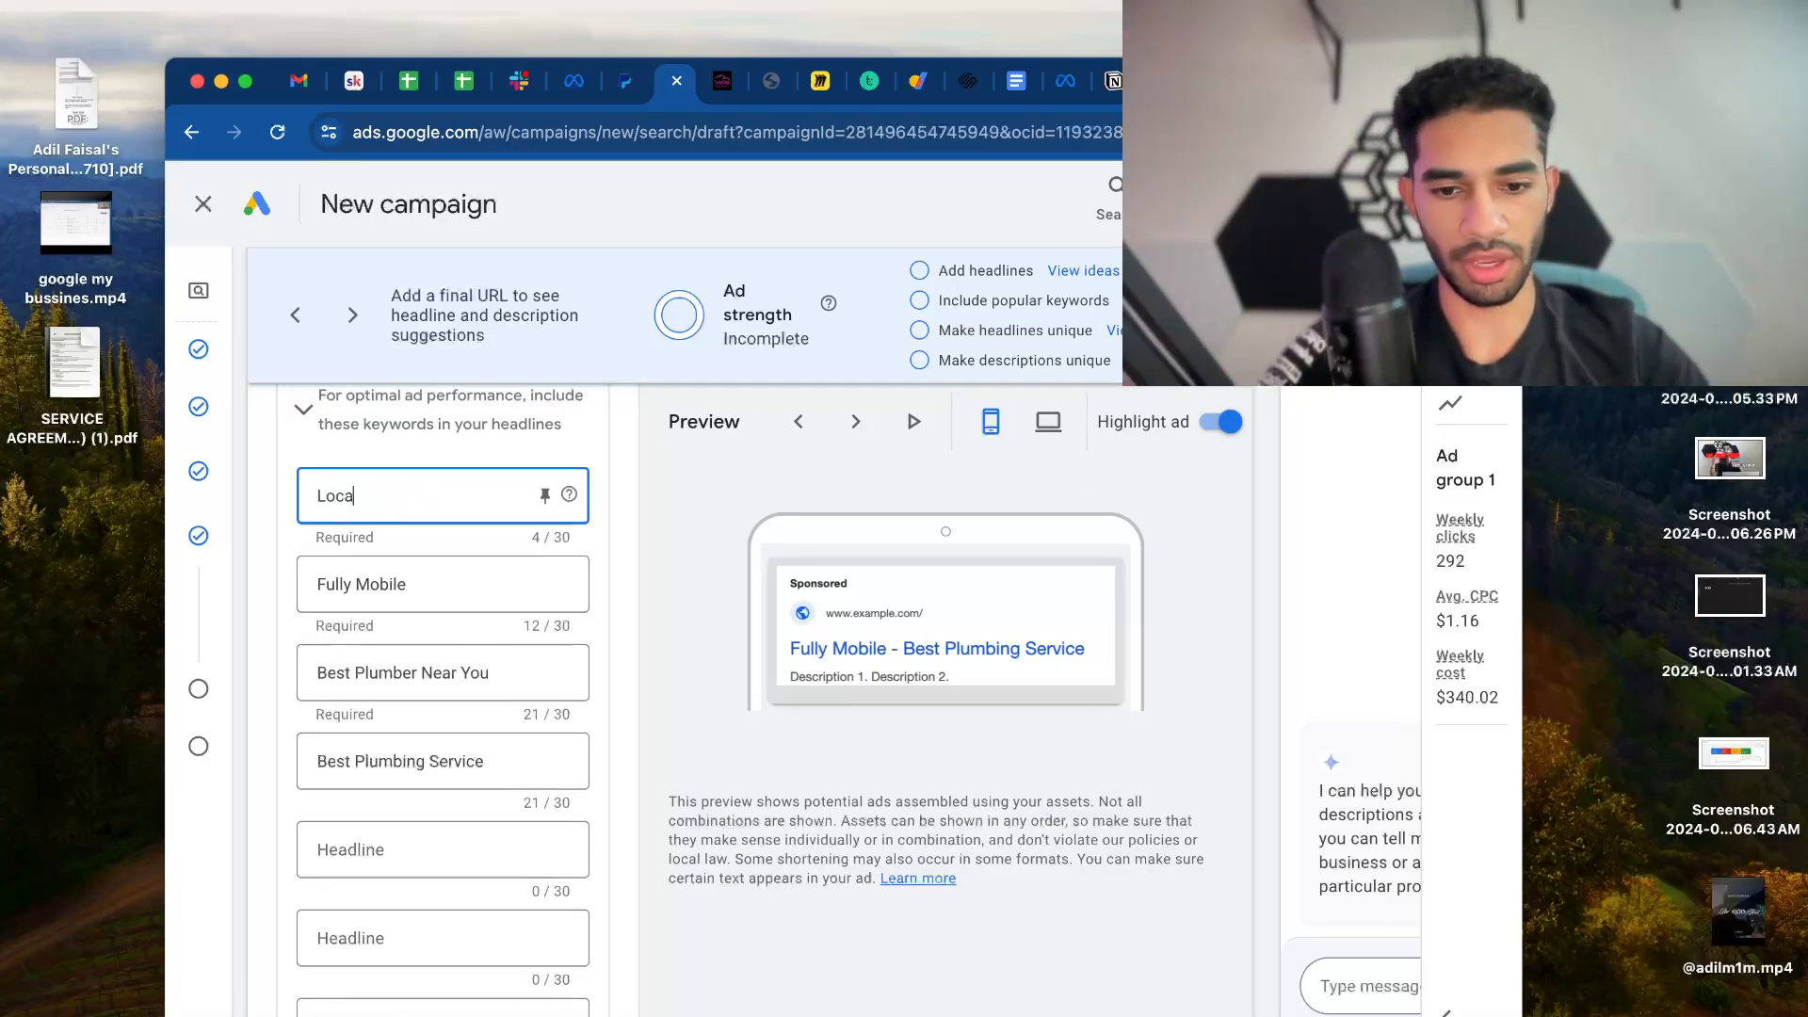
type("tion Headl")
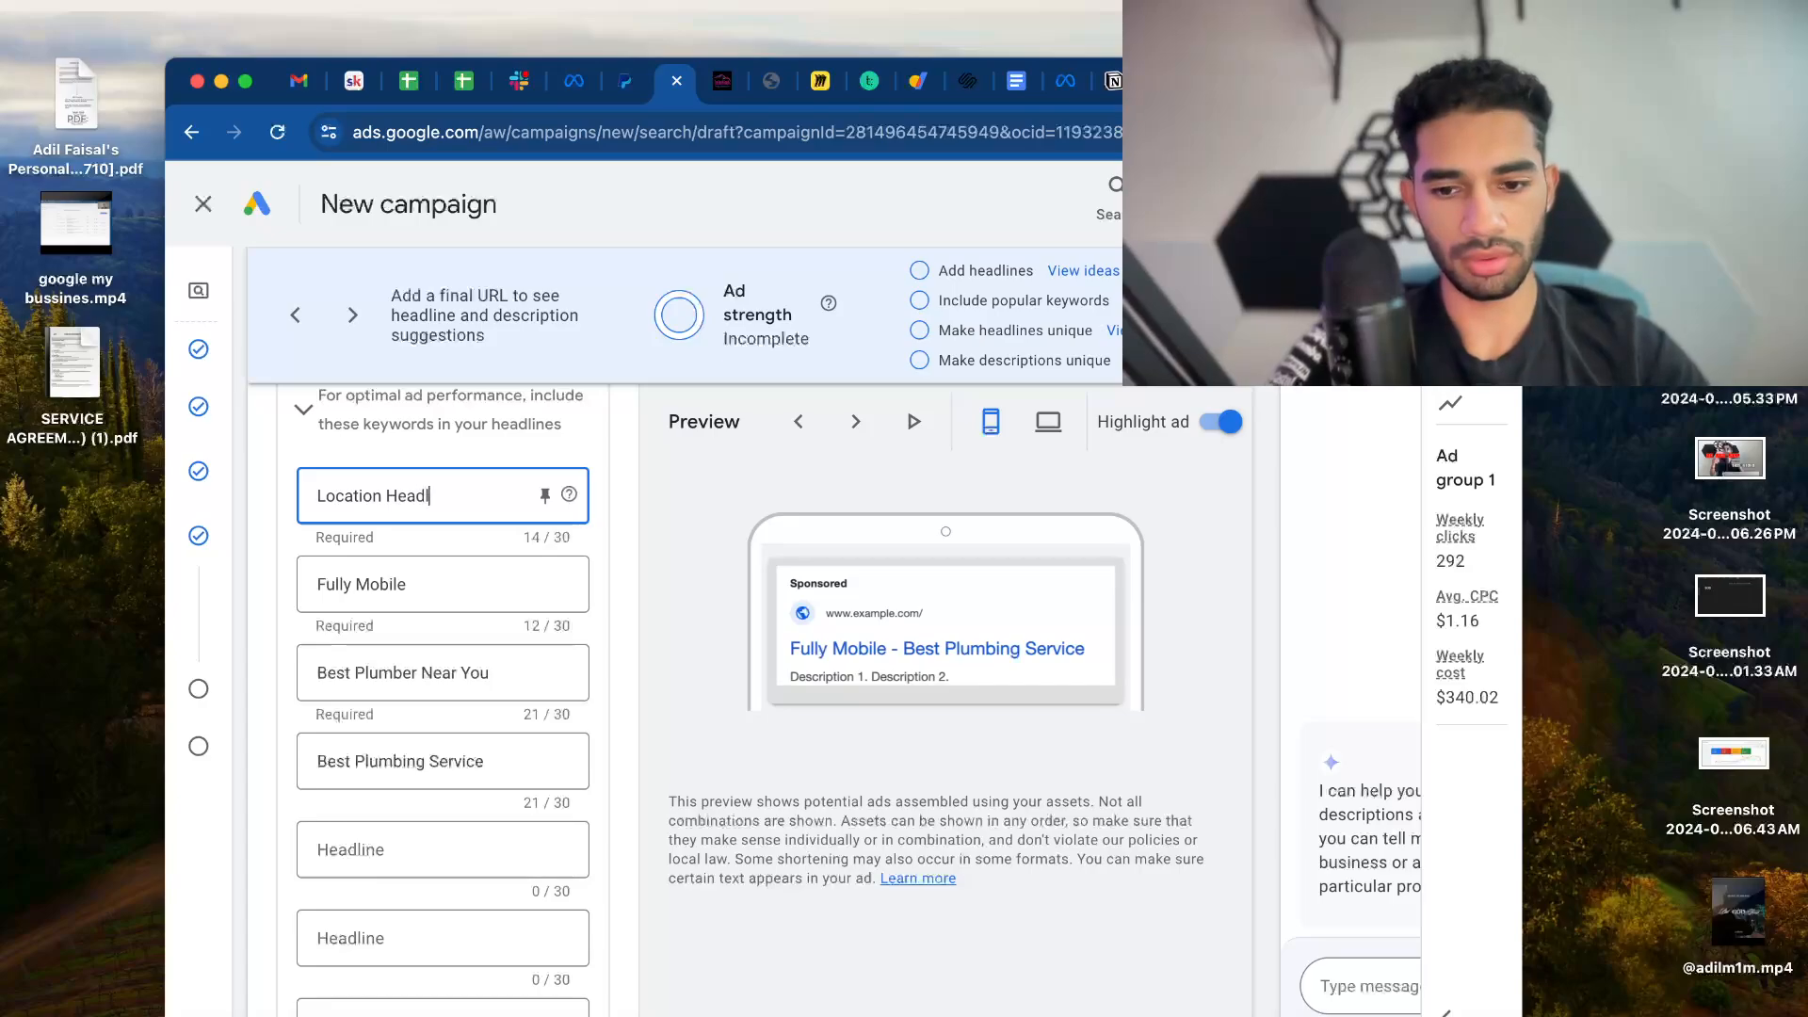
type("ine")
left_click_drag(354, 514, 527, 509)
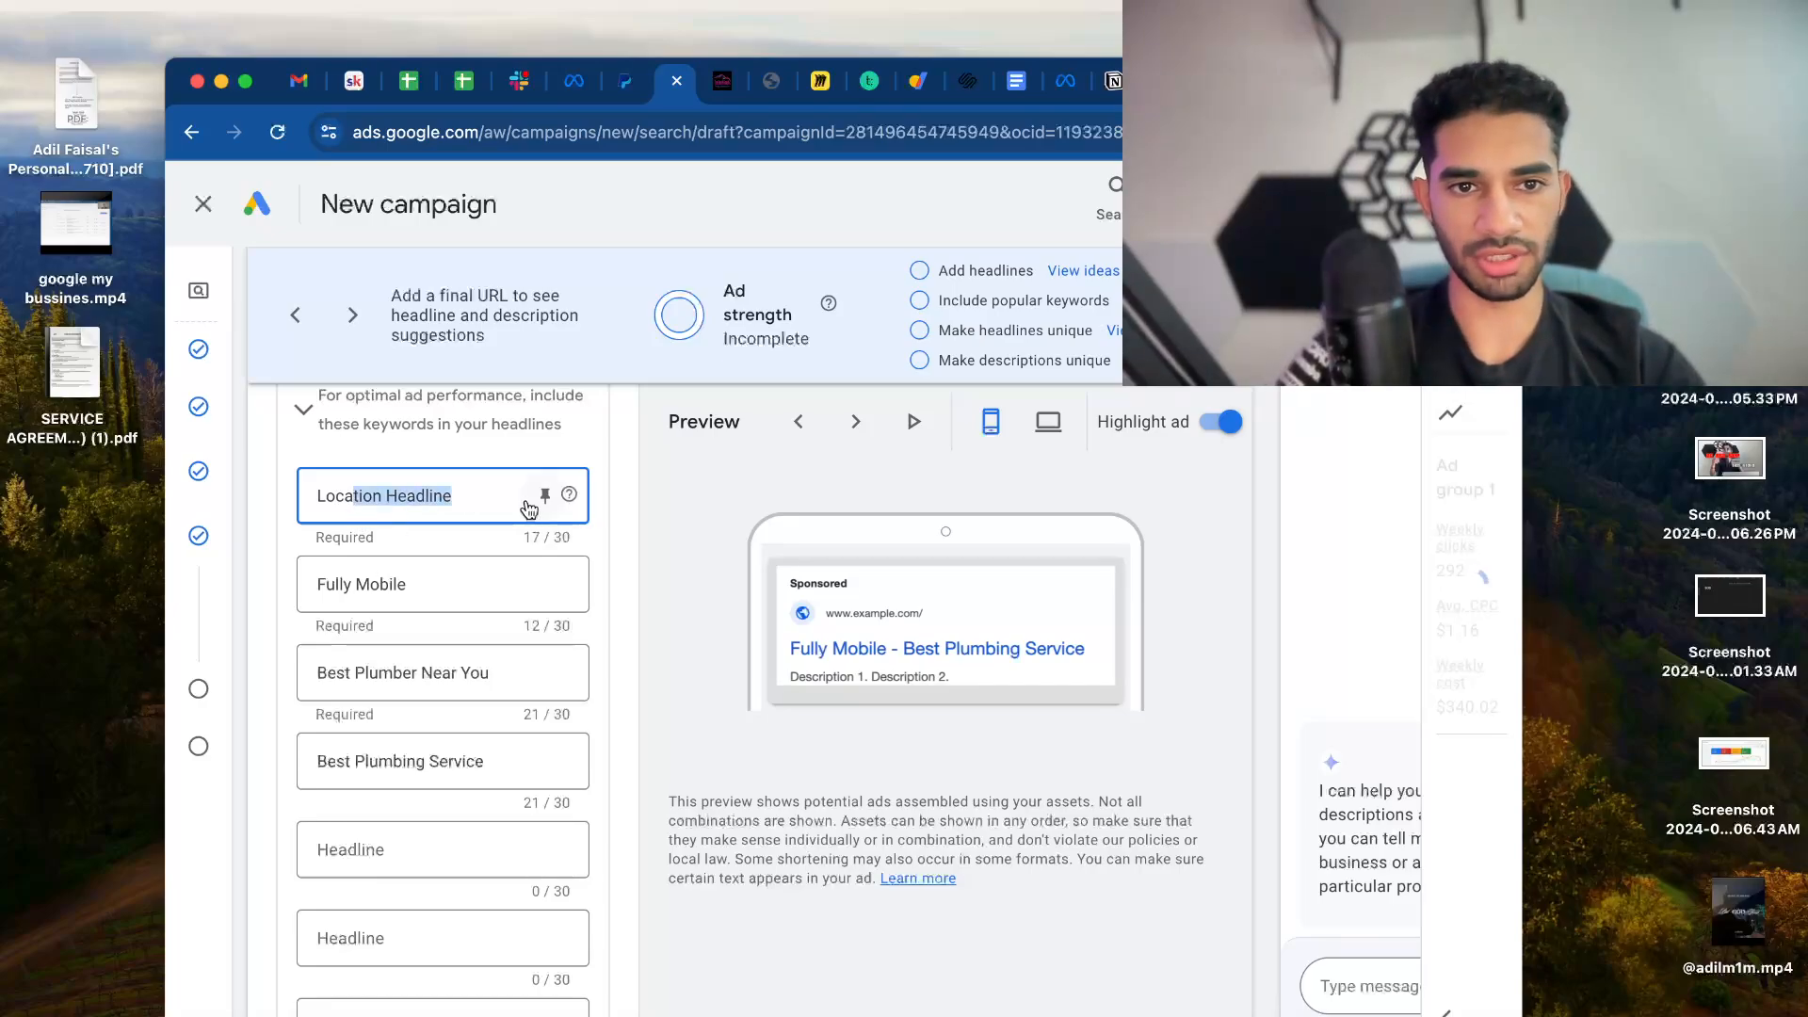
left_click(383, 496)
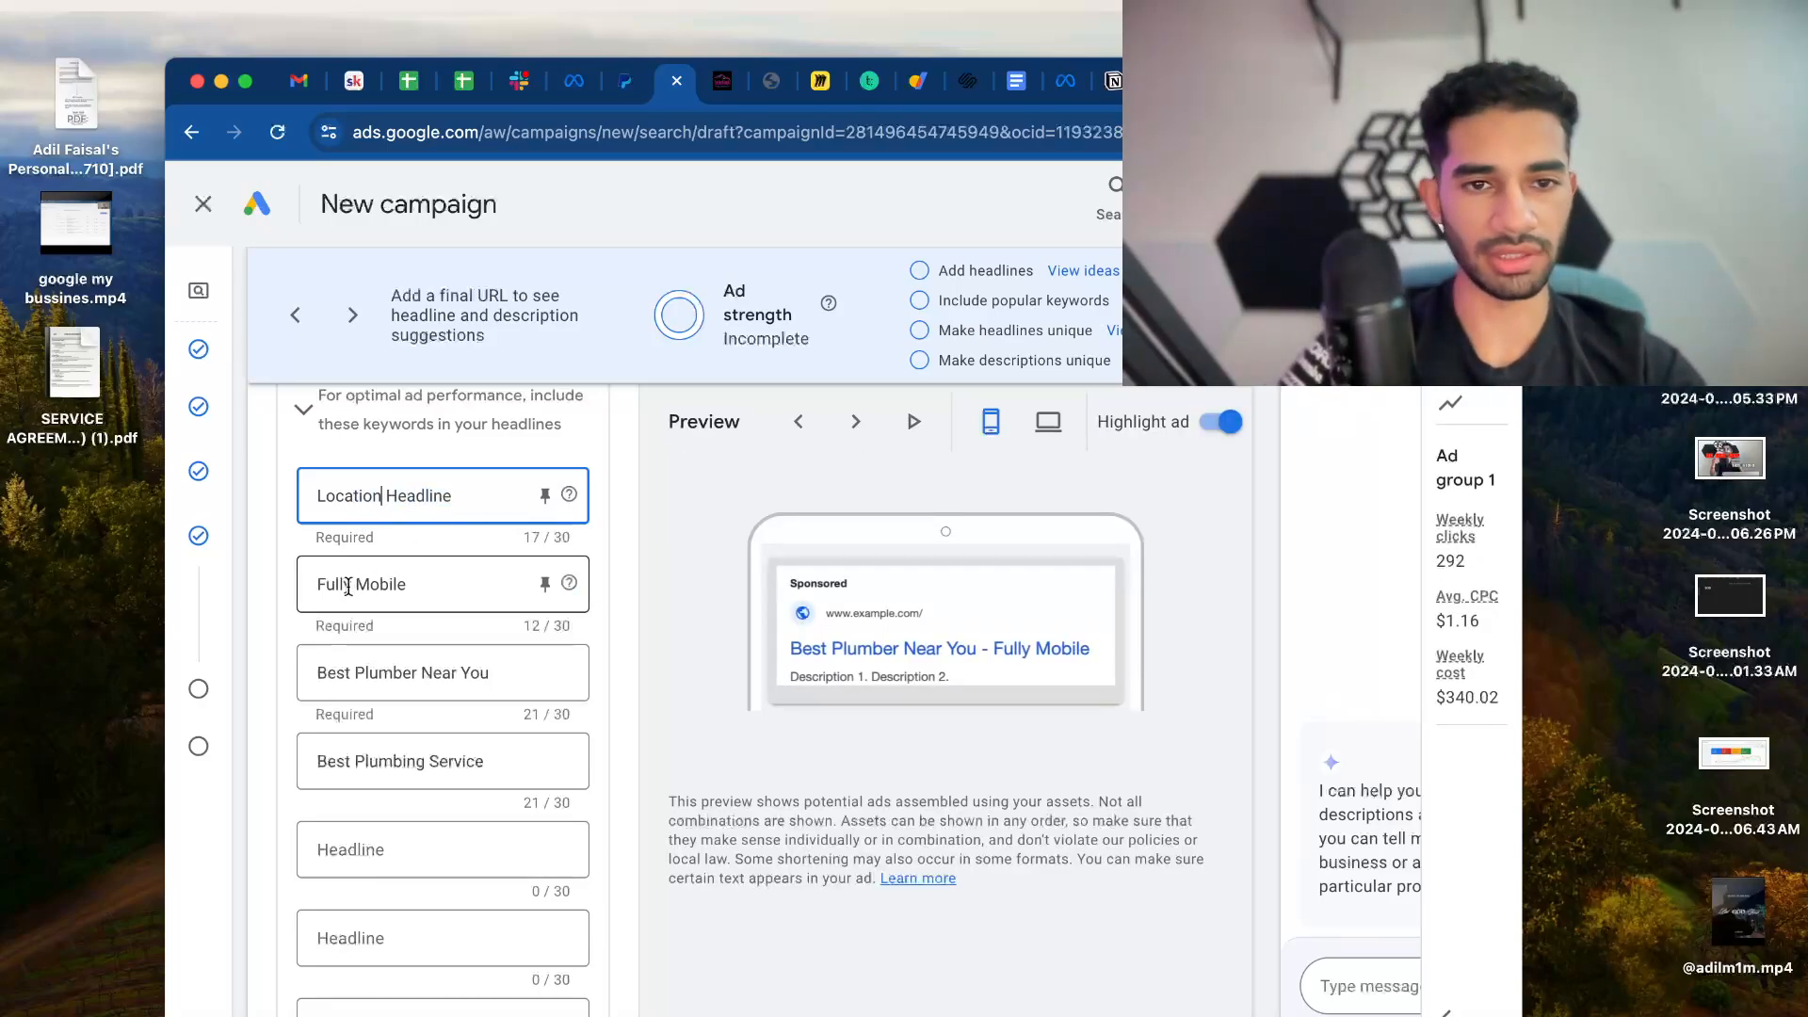
View the ideas for including popular keywords in the headlines and dismiss them
scroll(397, 601, "down", 2)
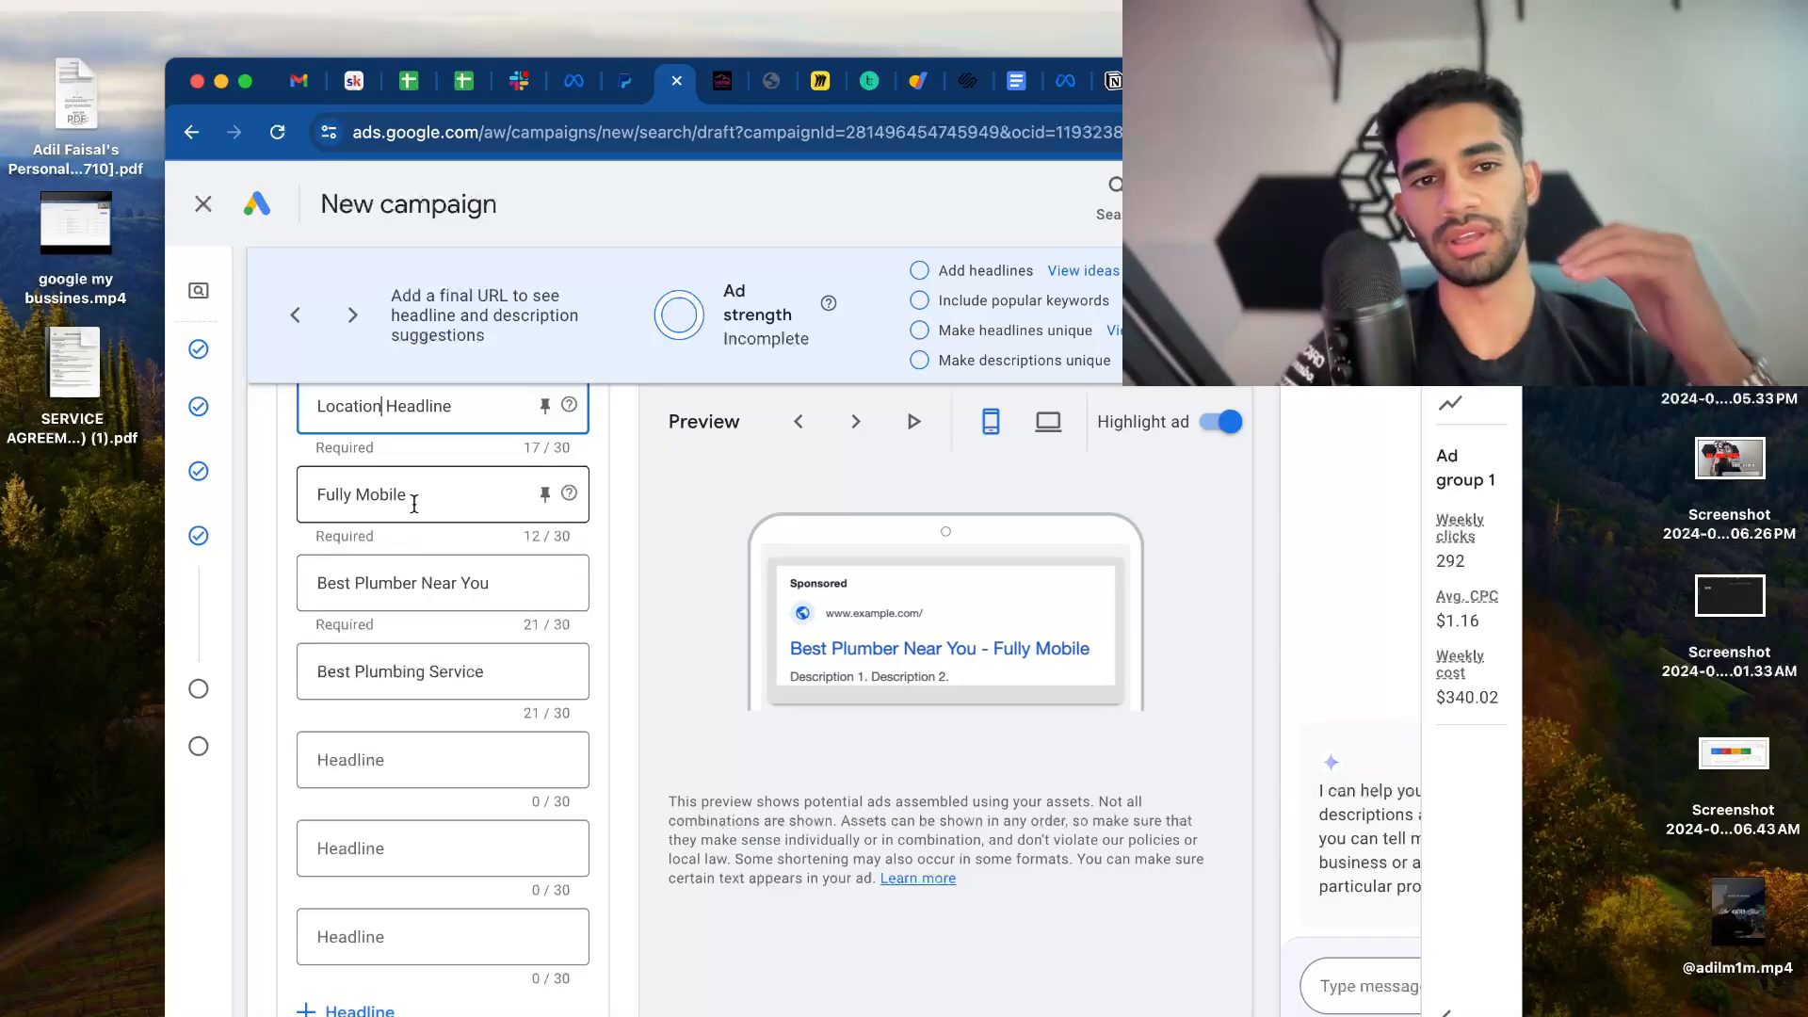
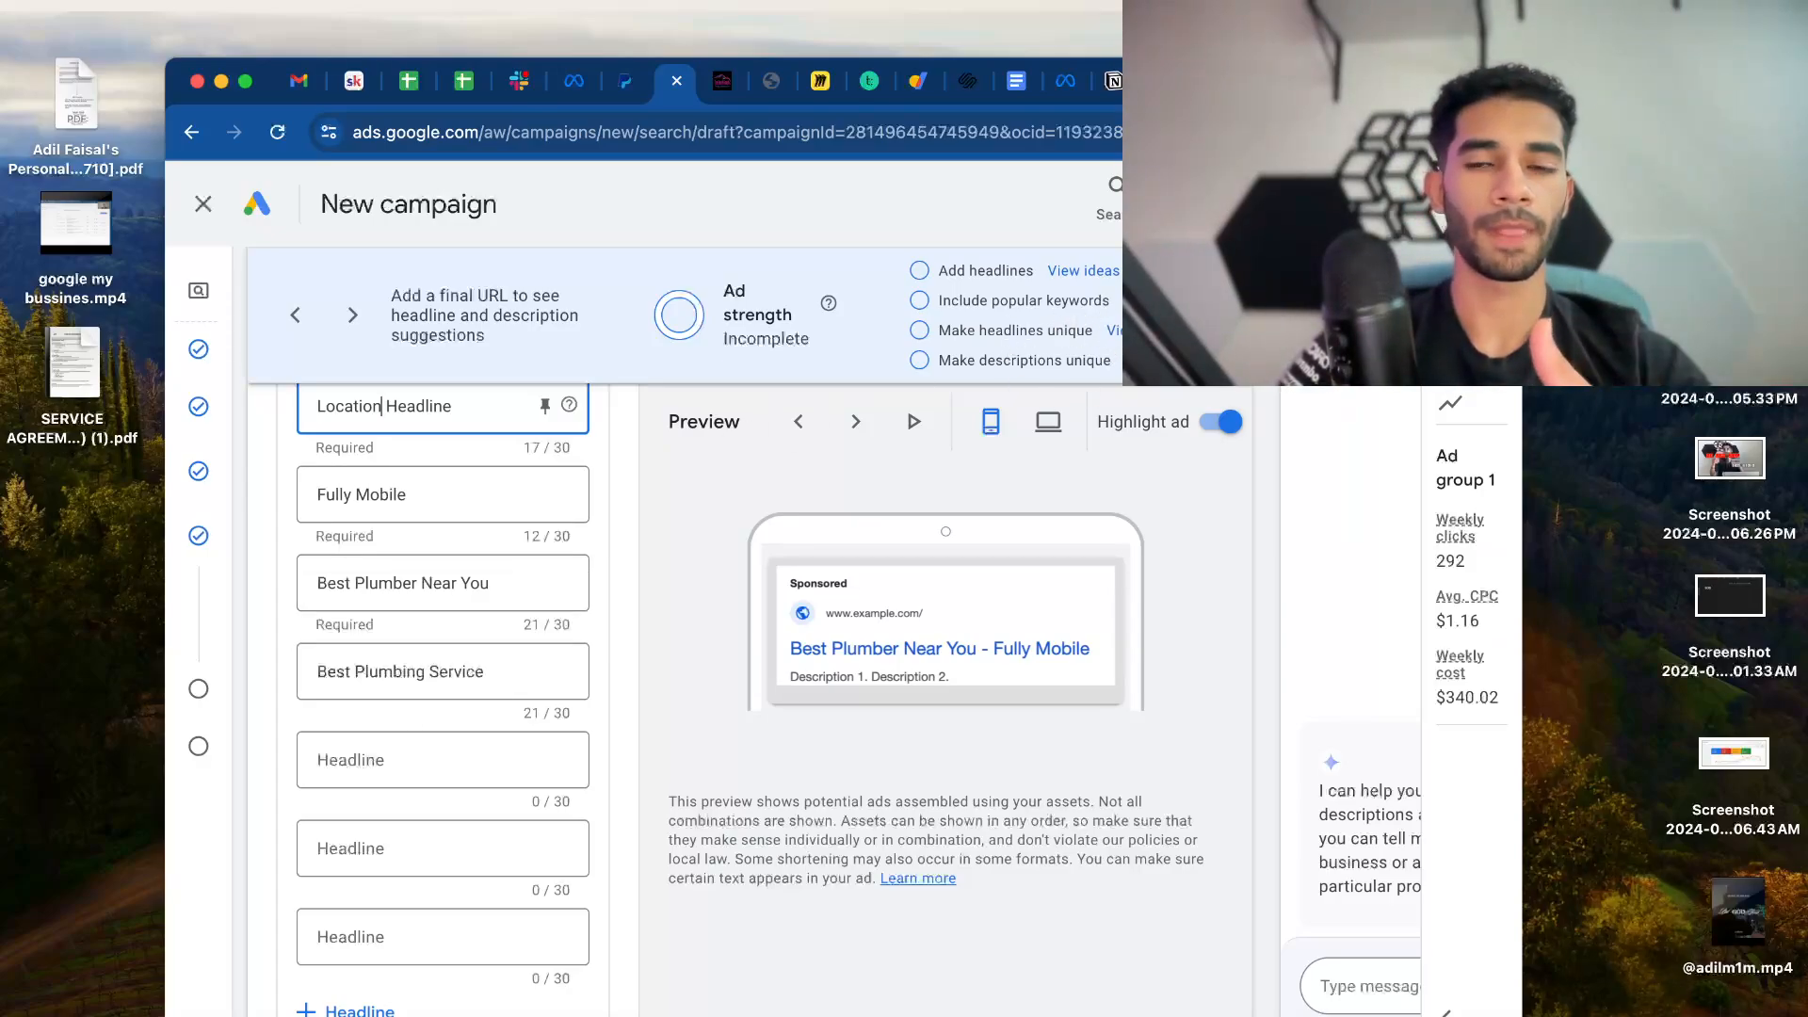
left_click(1159, 300)
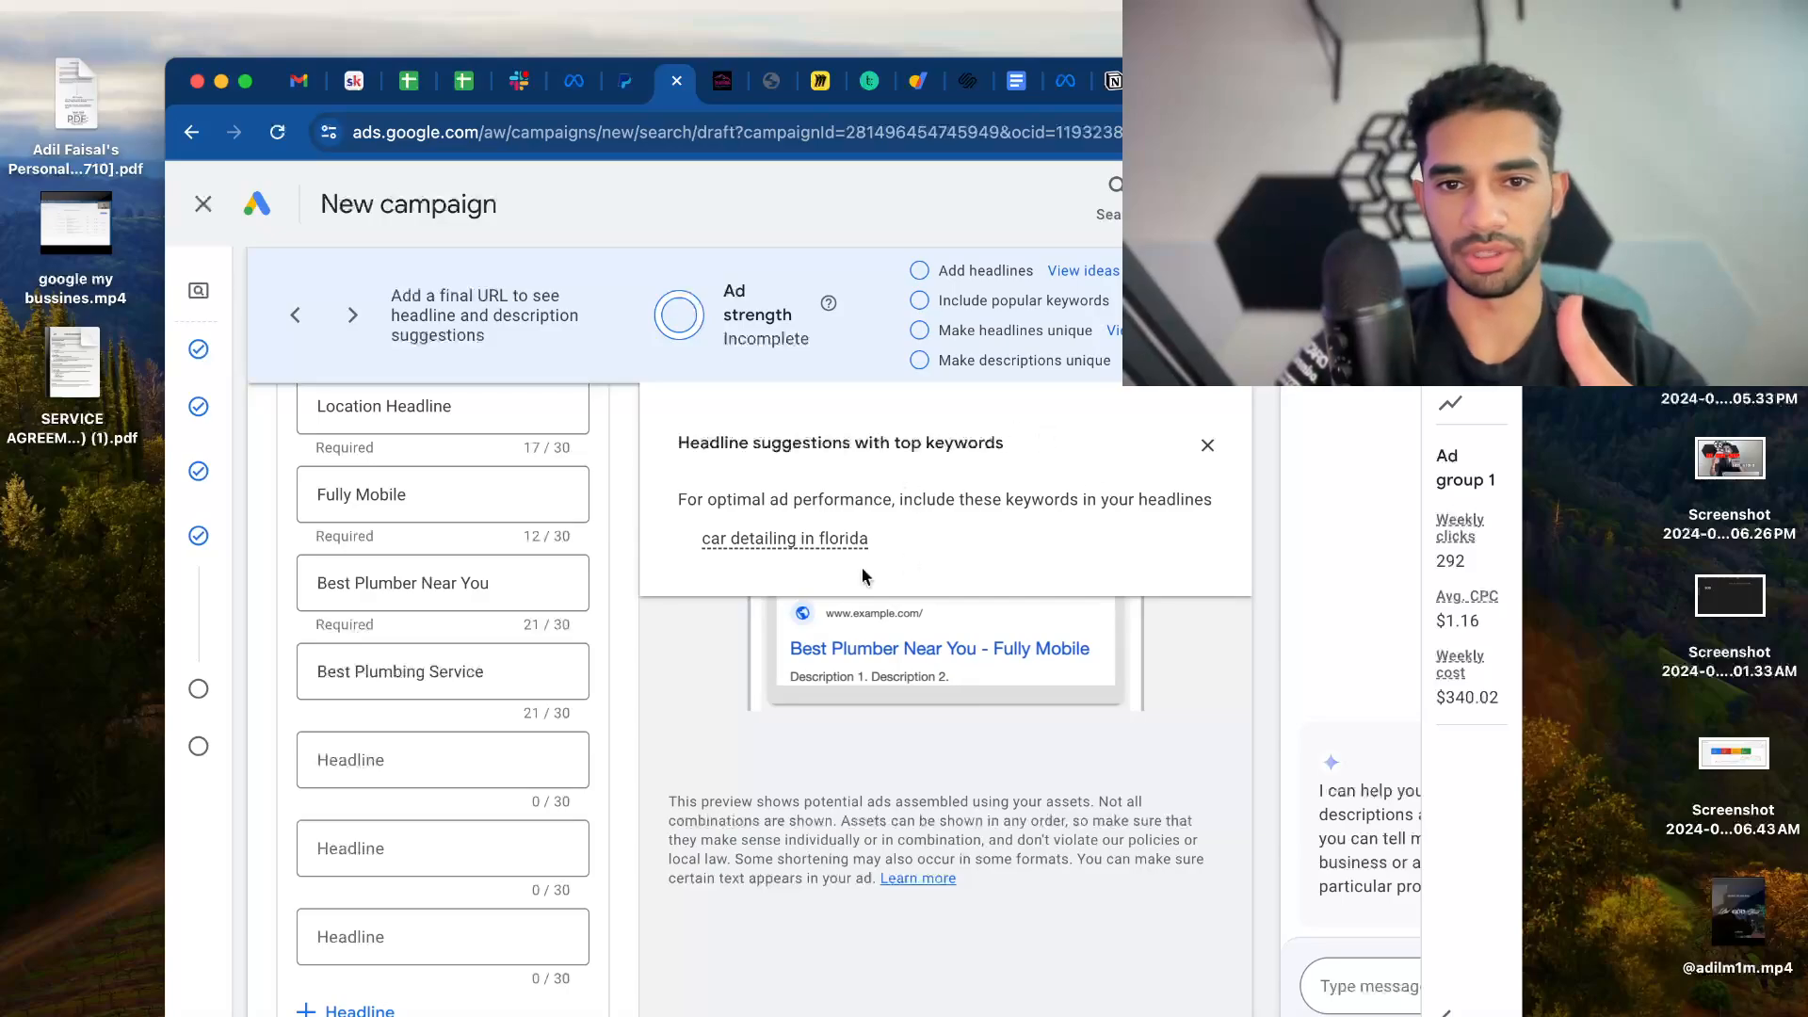
left_click(1208, 445)
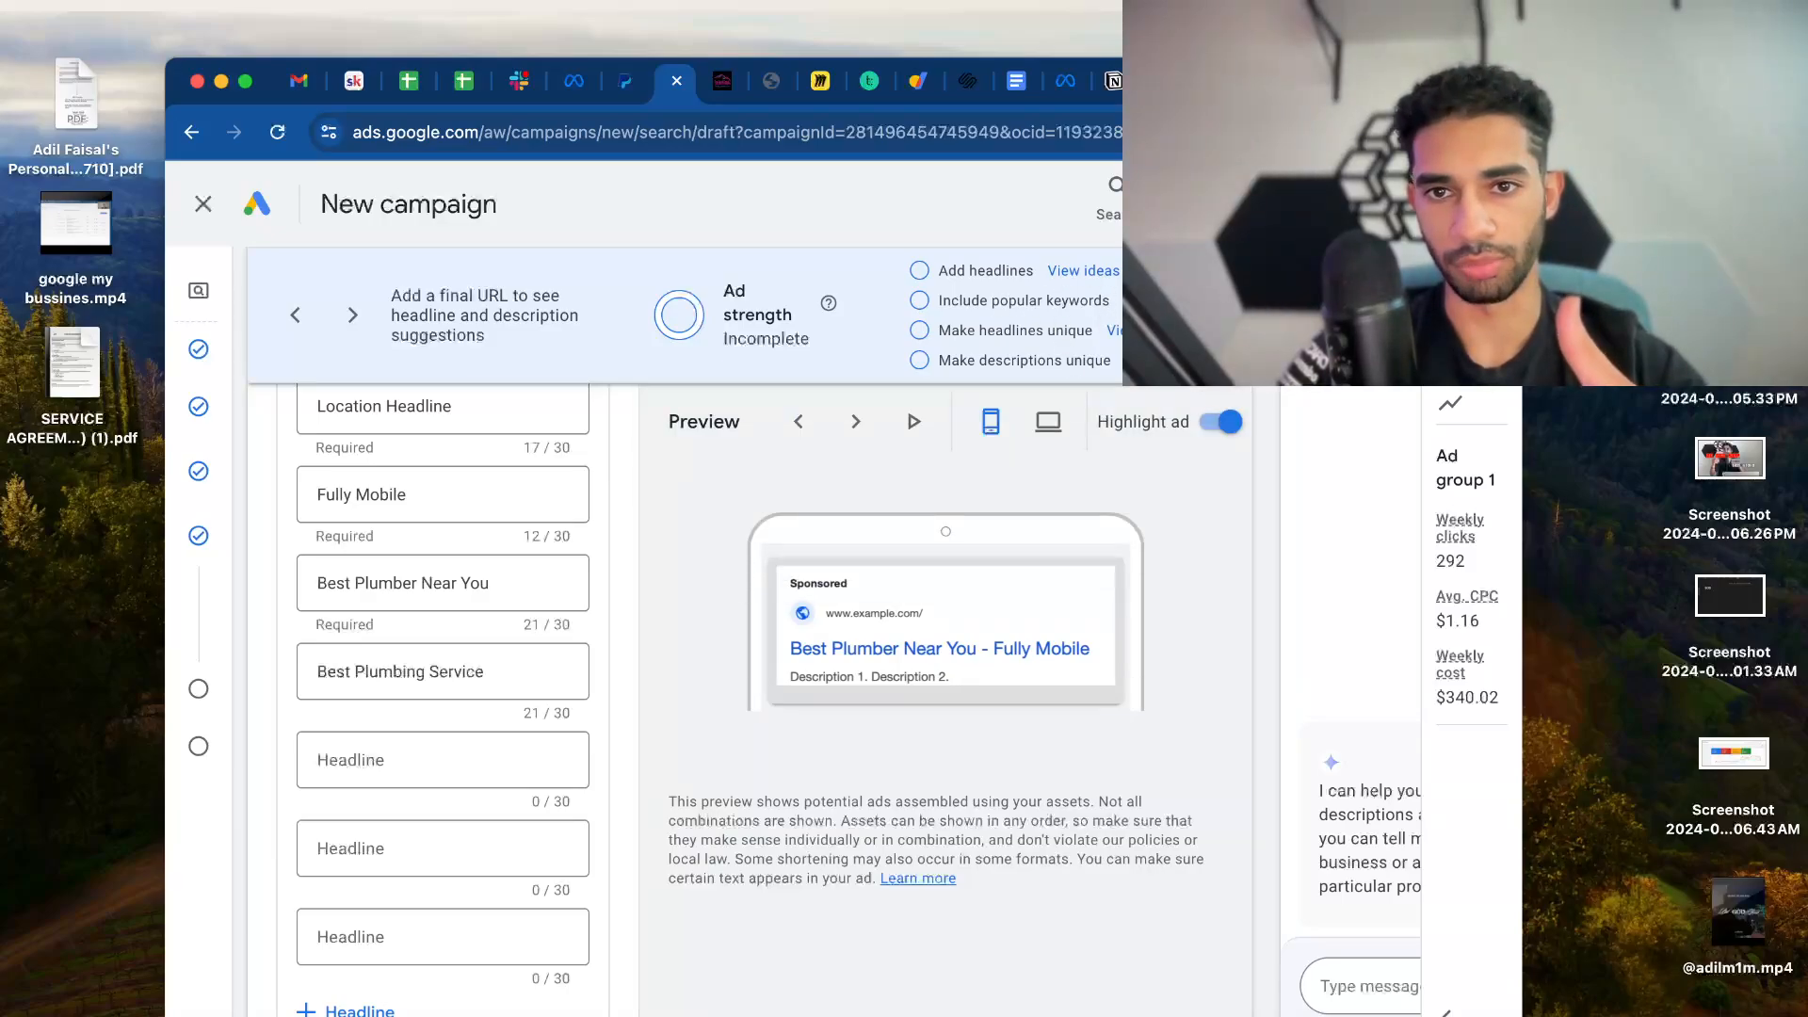
Reopen the headline suggestions for popular keywords and check the details of "car detailing in florida"
left_click(1160, 300)
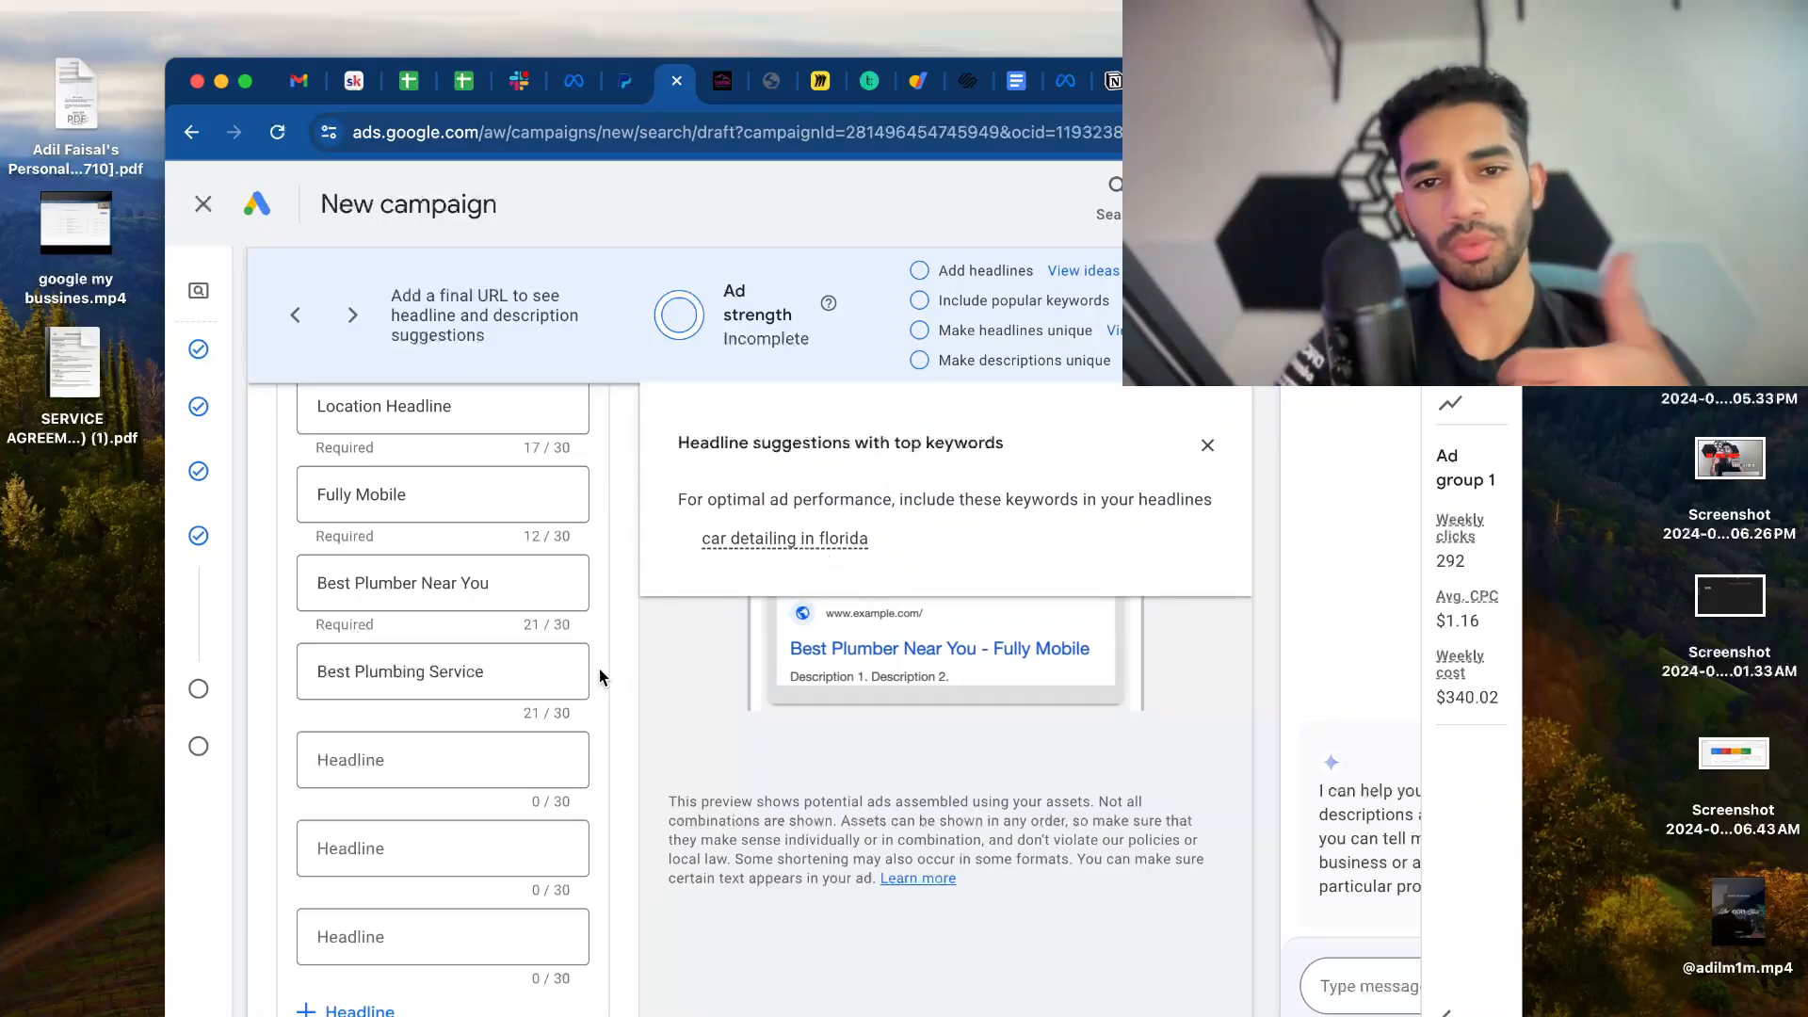
left_click(1208, 445)
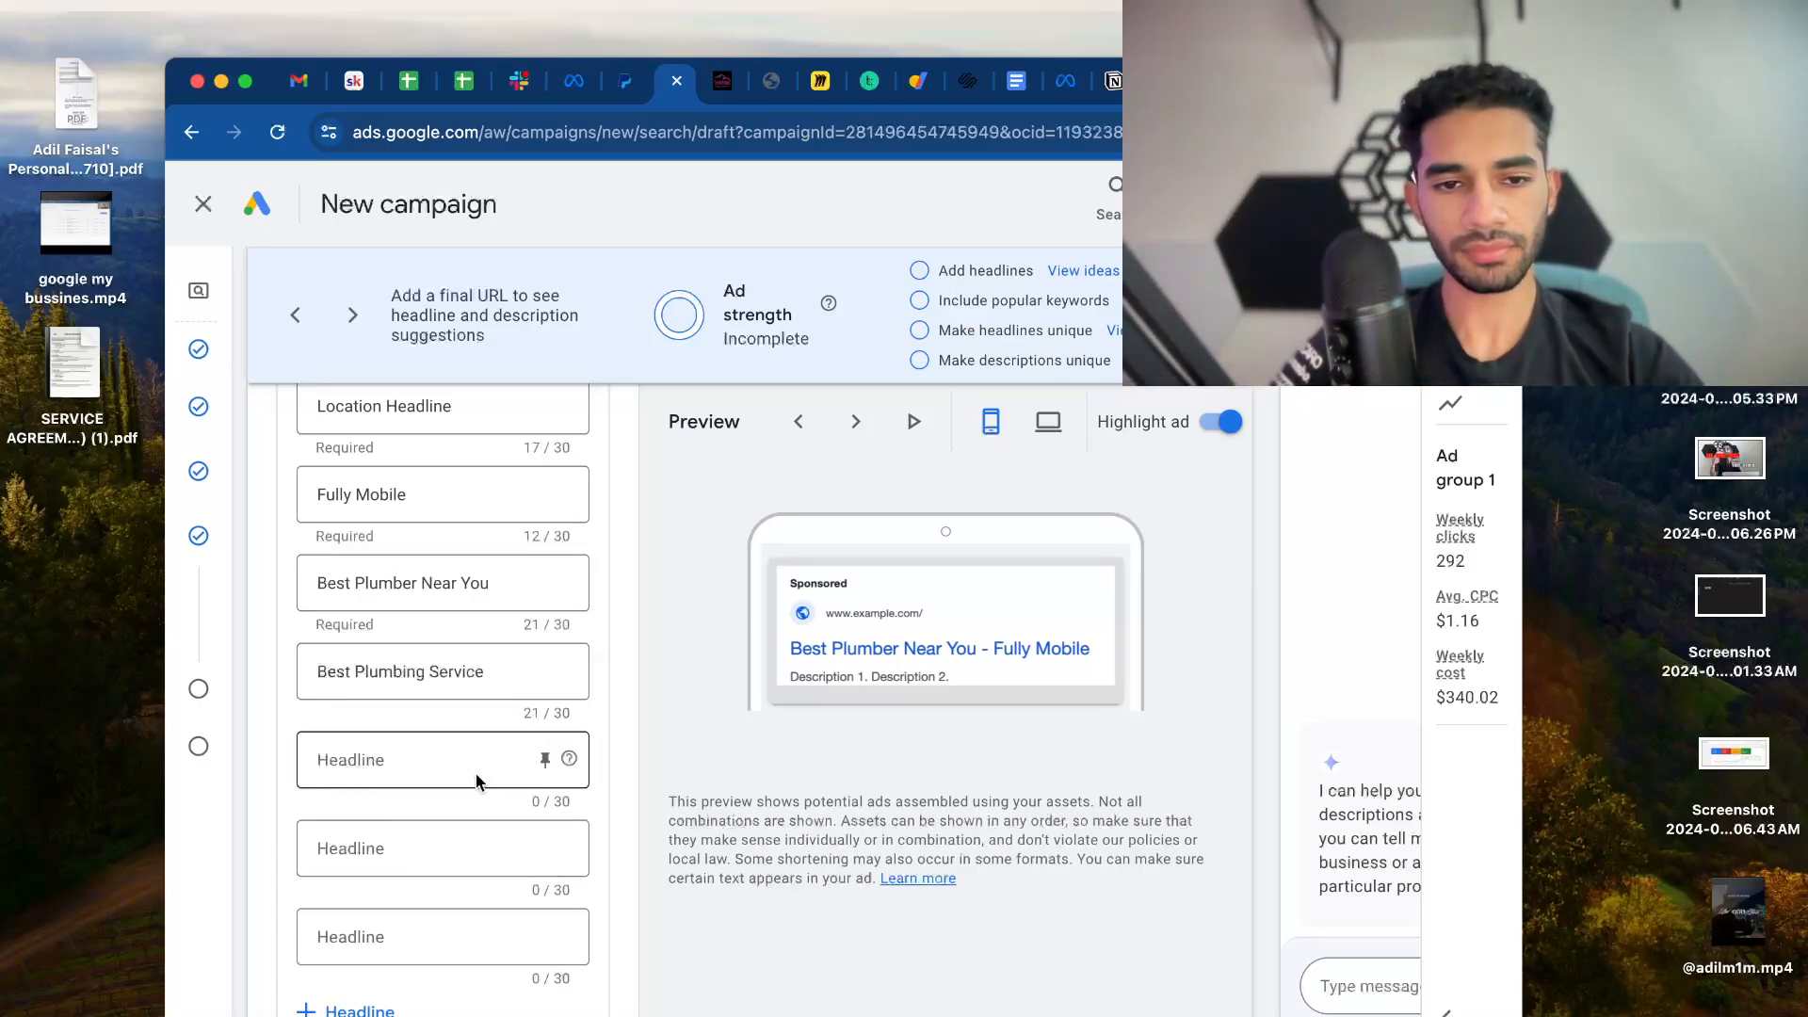
left_click(1160, 300)
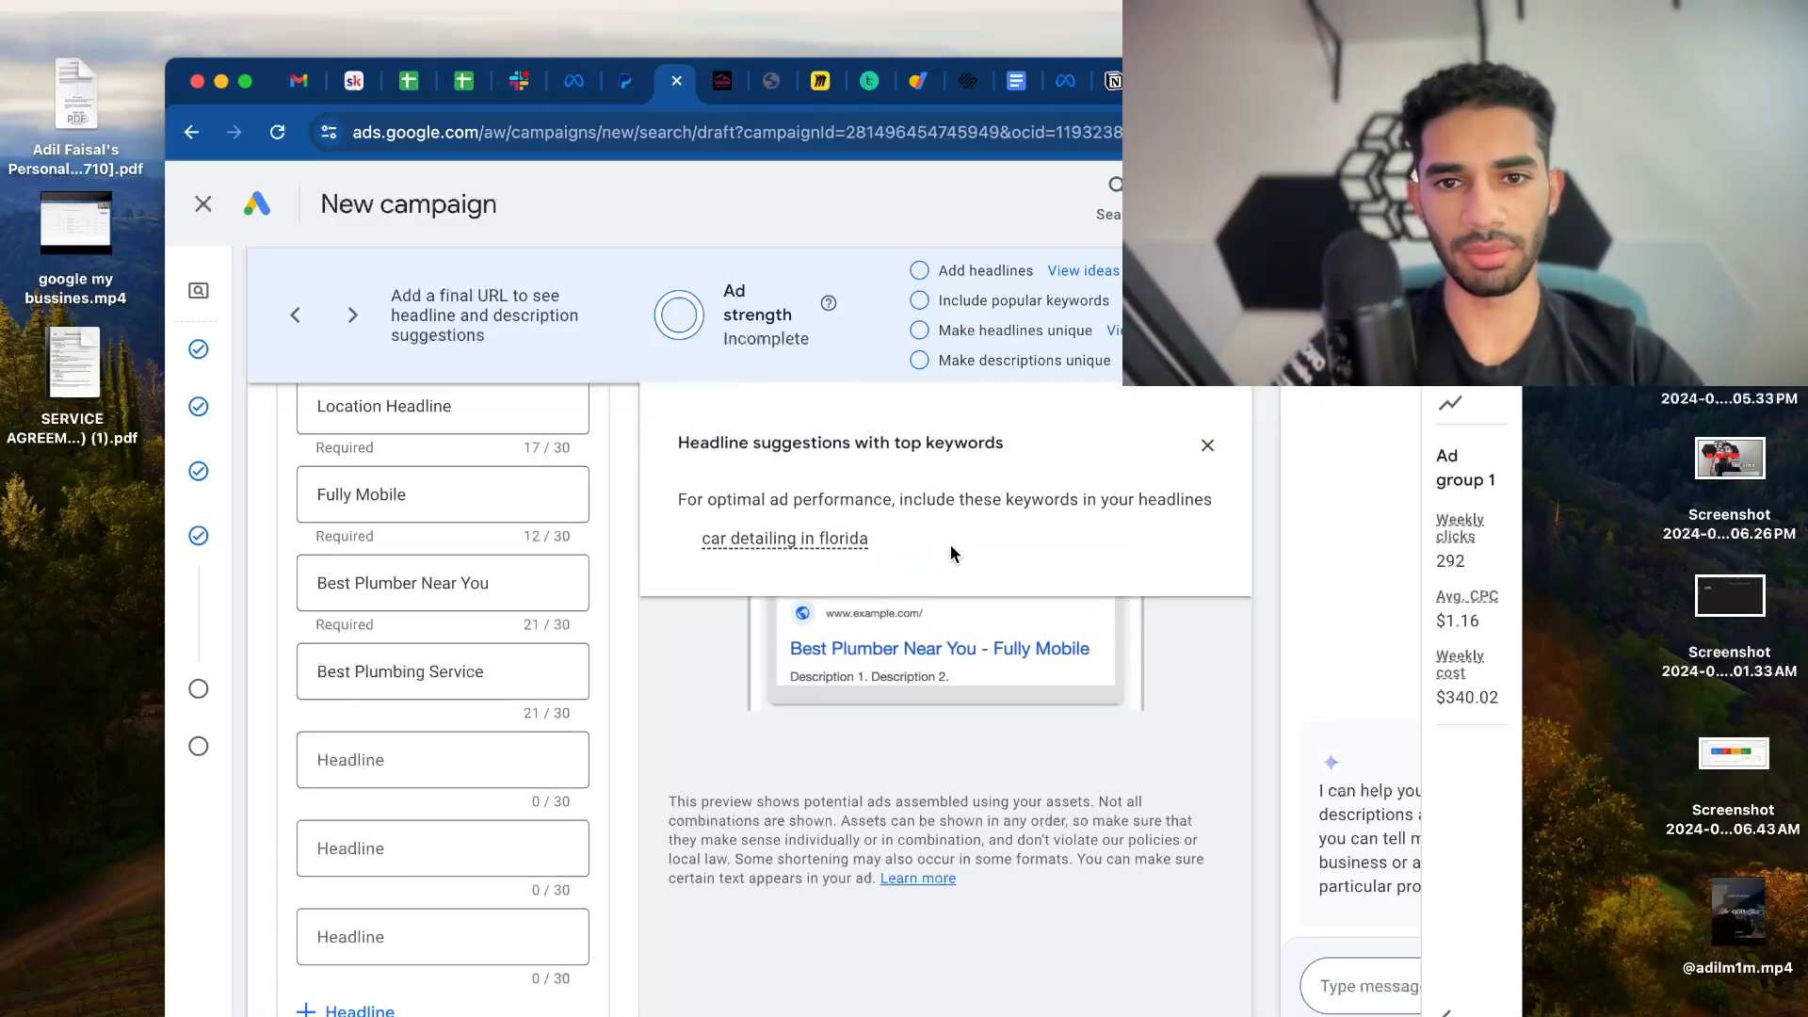
mouse_move(829, 539)
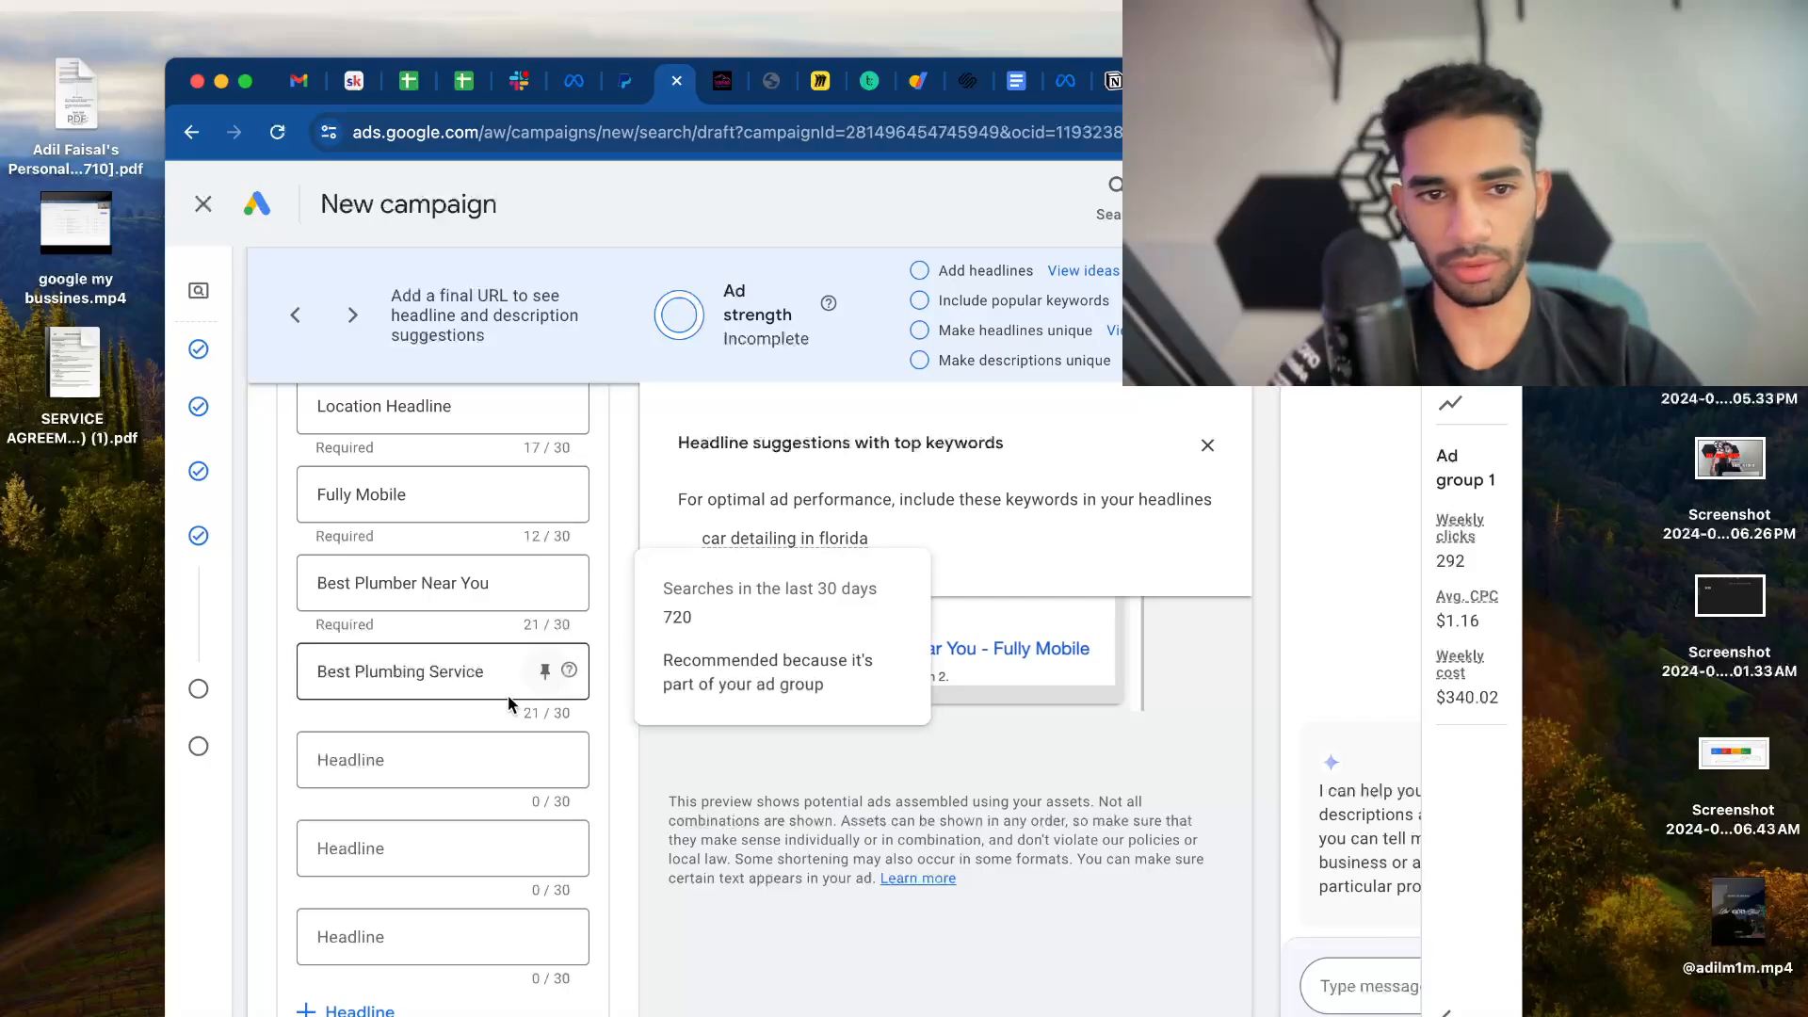
Try "Car Detailing Florida" as the ad's fifth headline and check the suggested keyword's details
left_click(408, 758)
type("Car De")
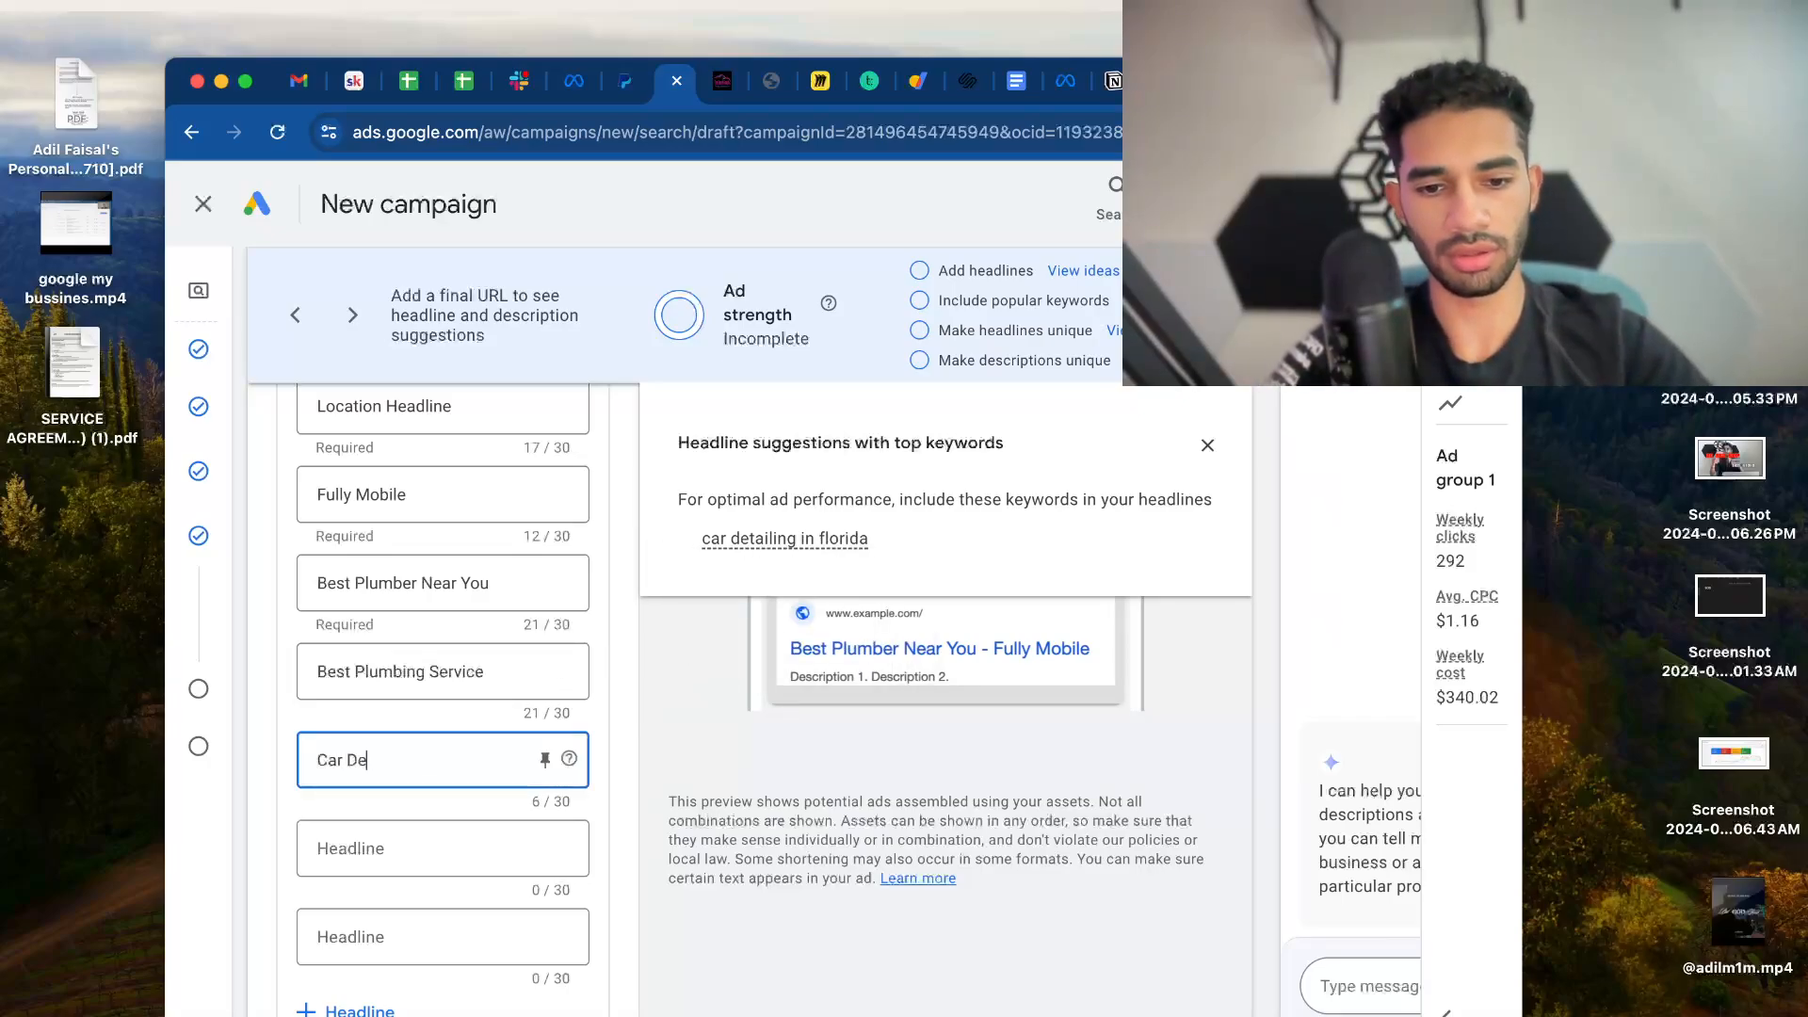
type("tailing Florda")
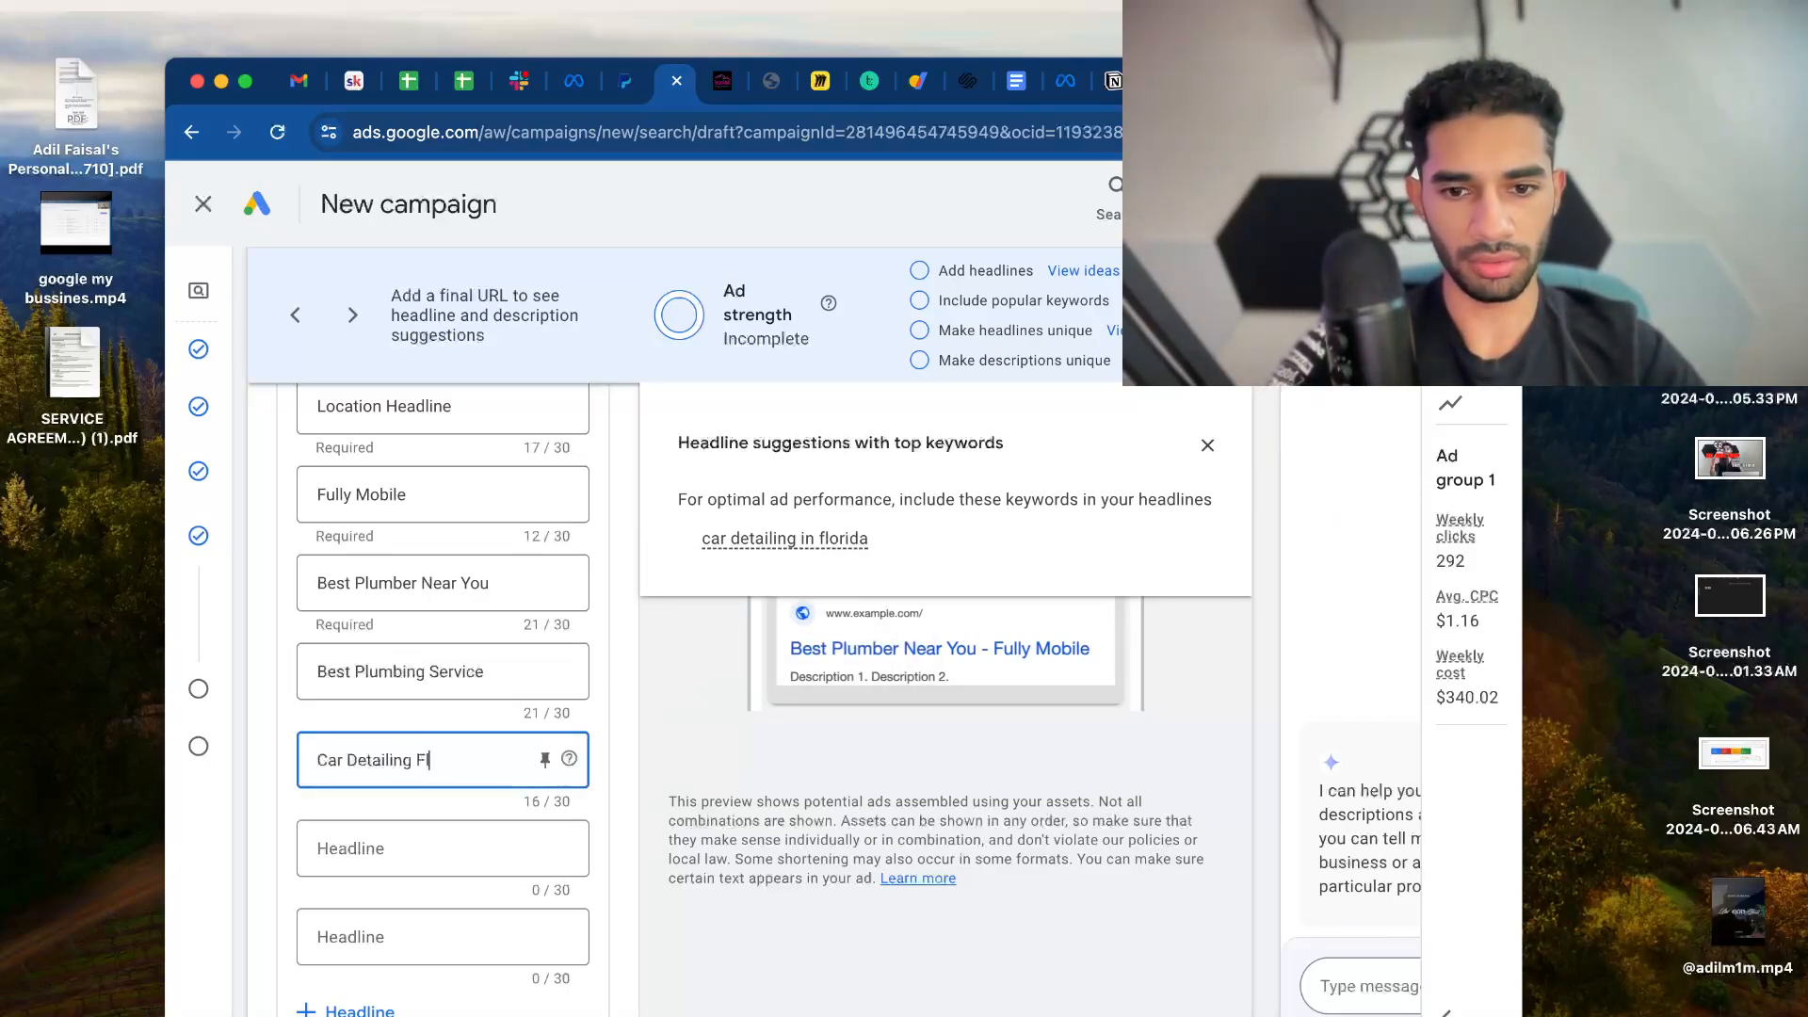
key("BackSpace")
key("BackSpace")
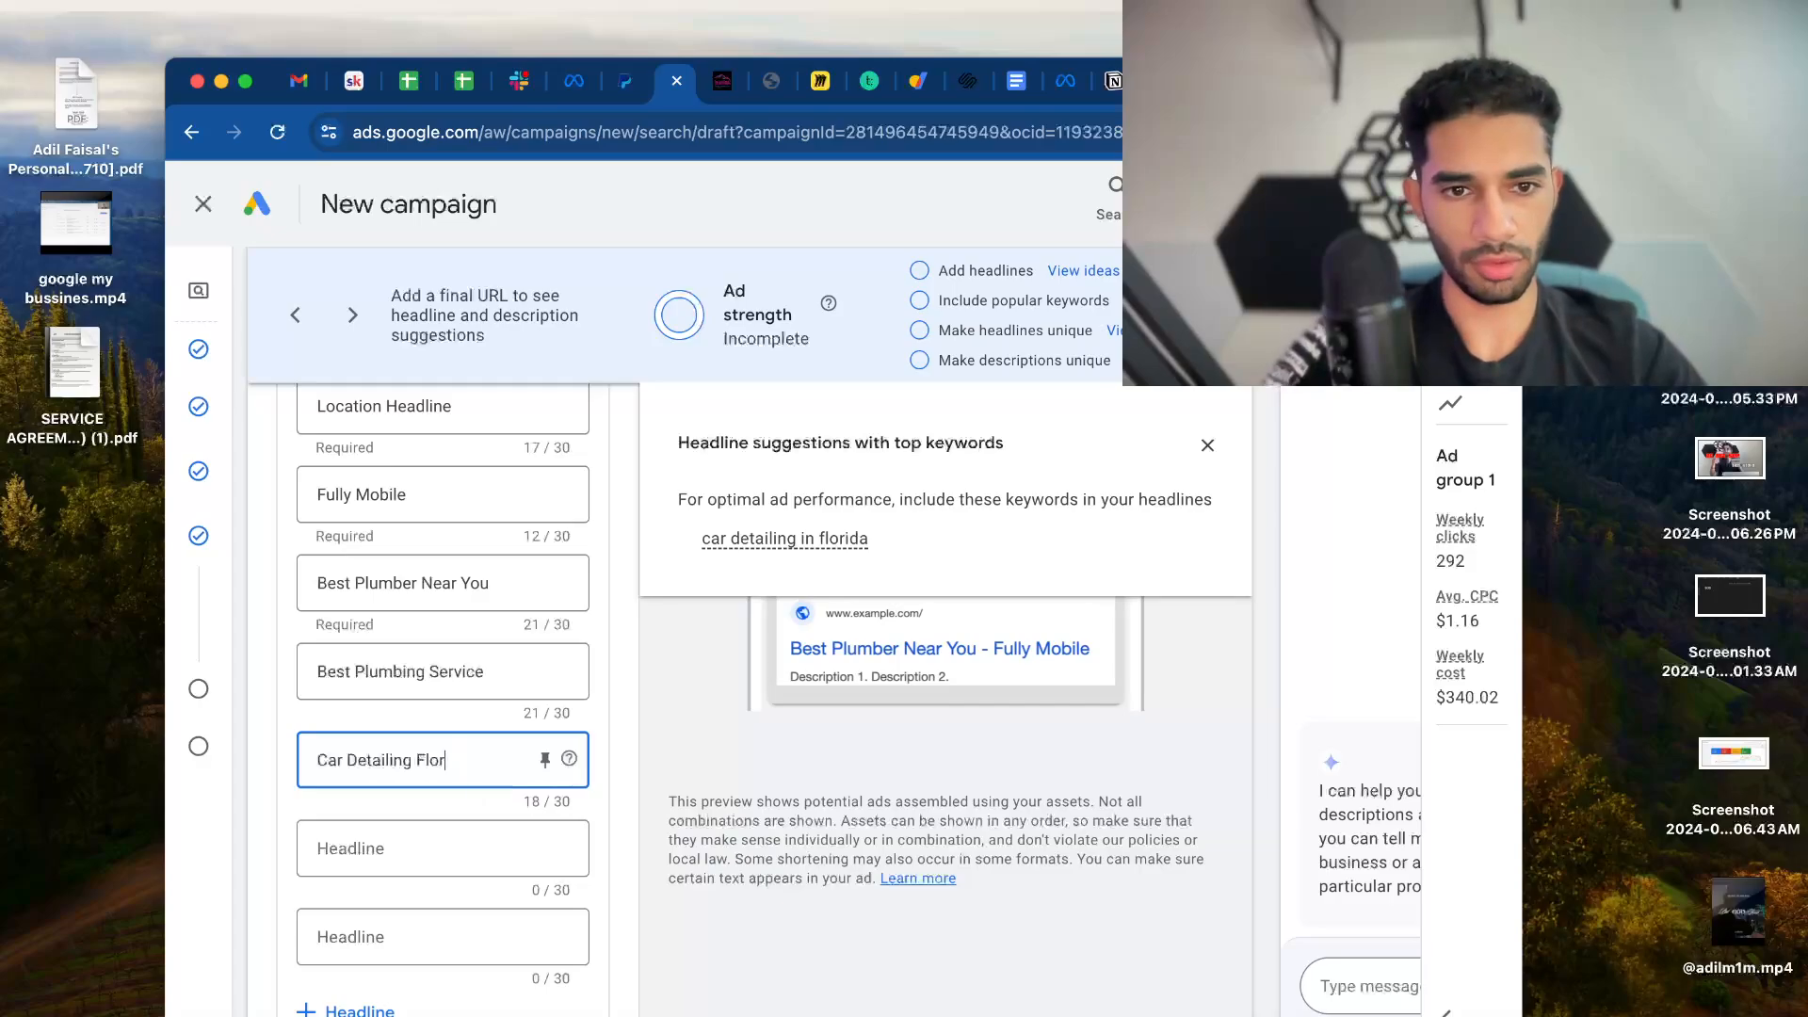
type("ida")
mouse_move(774, 548)
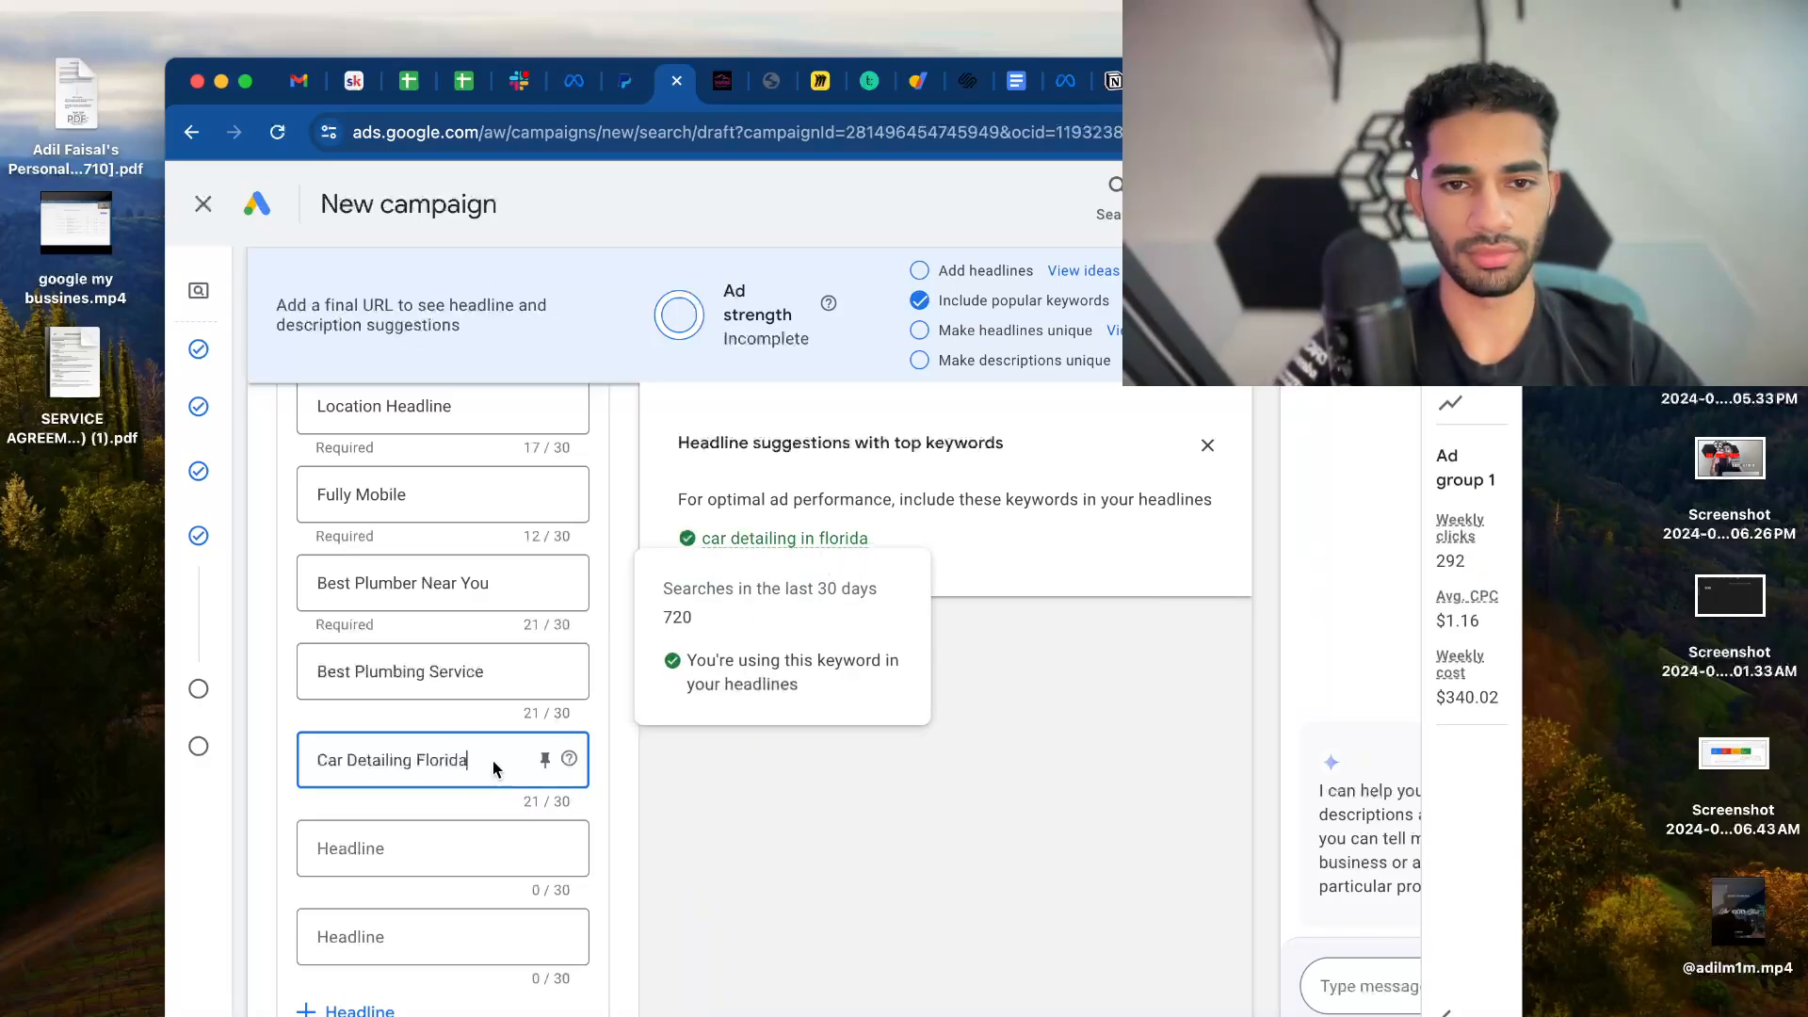
Clear the text of the ad's fifth headline
triple_click(443, 760)
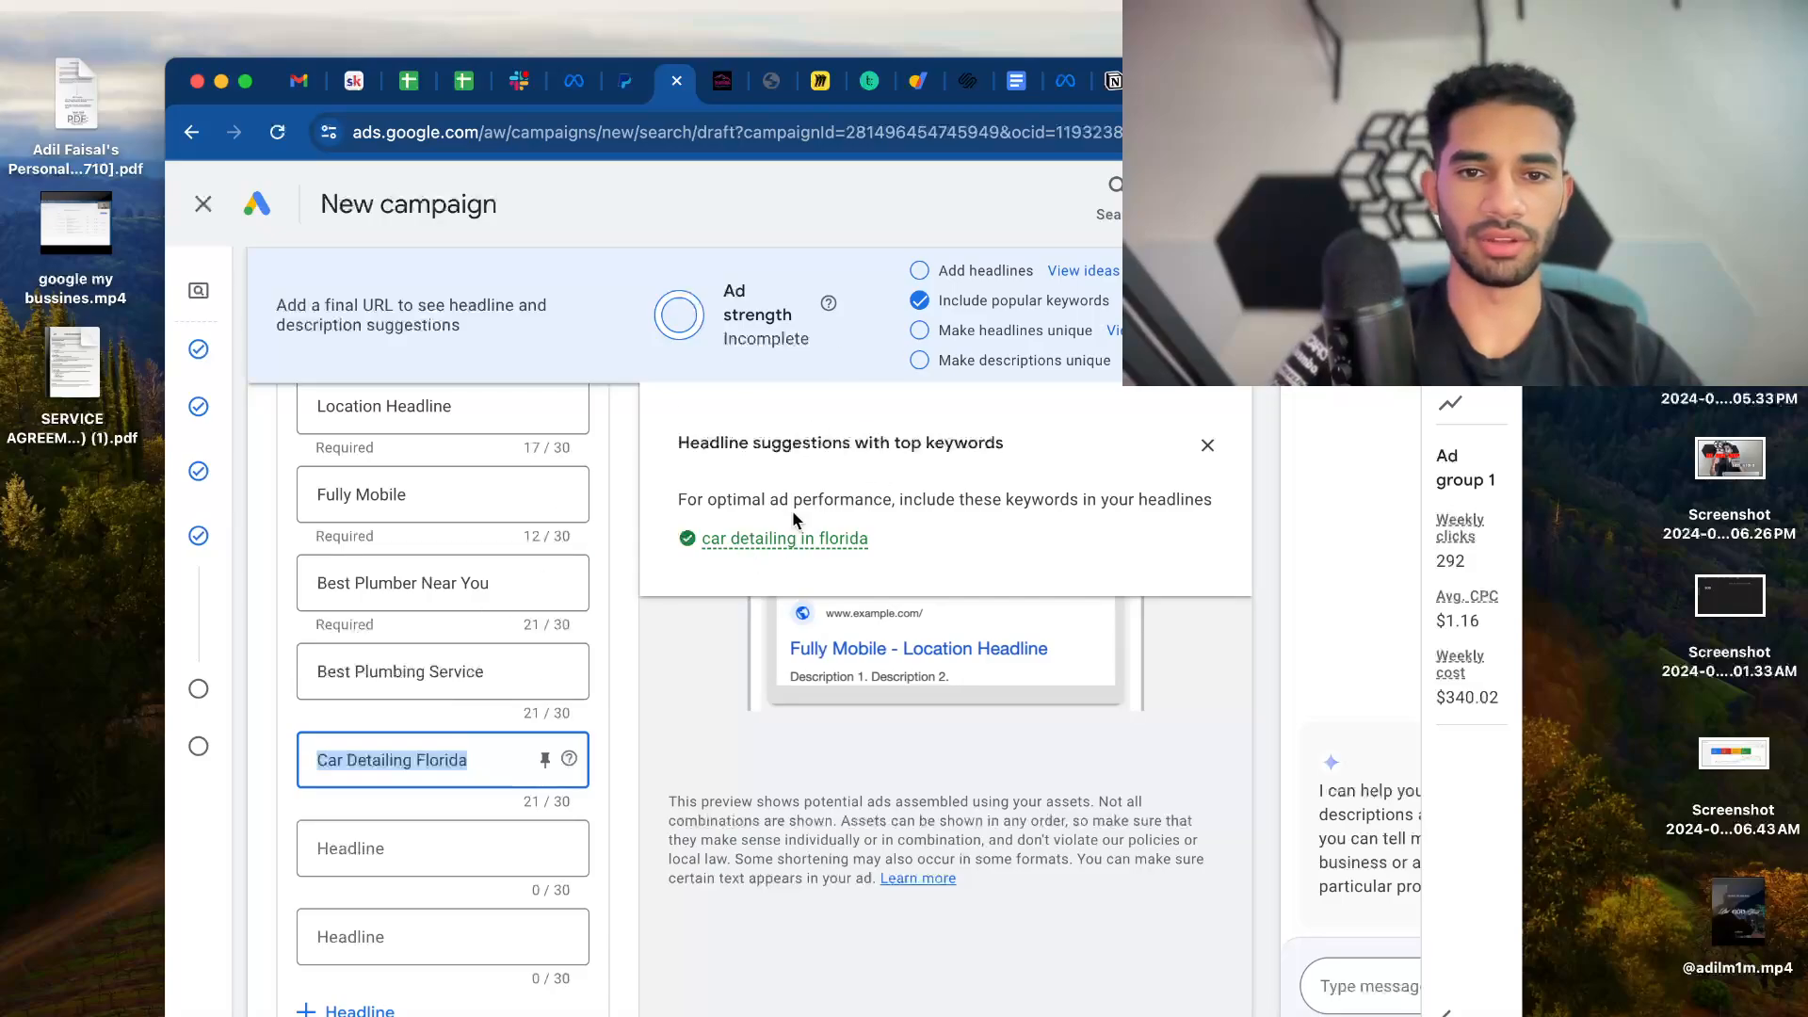
key("BackSpace")
left_click(450, 715)
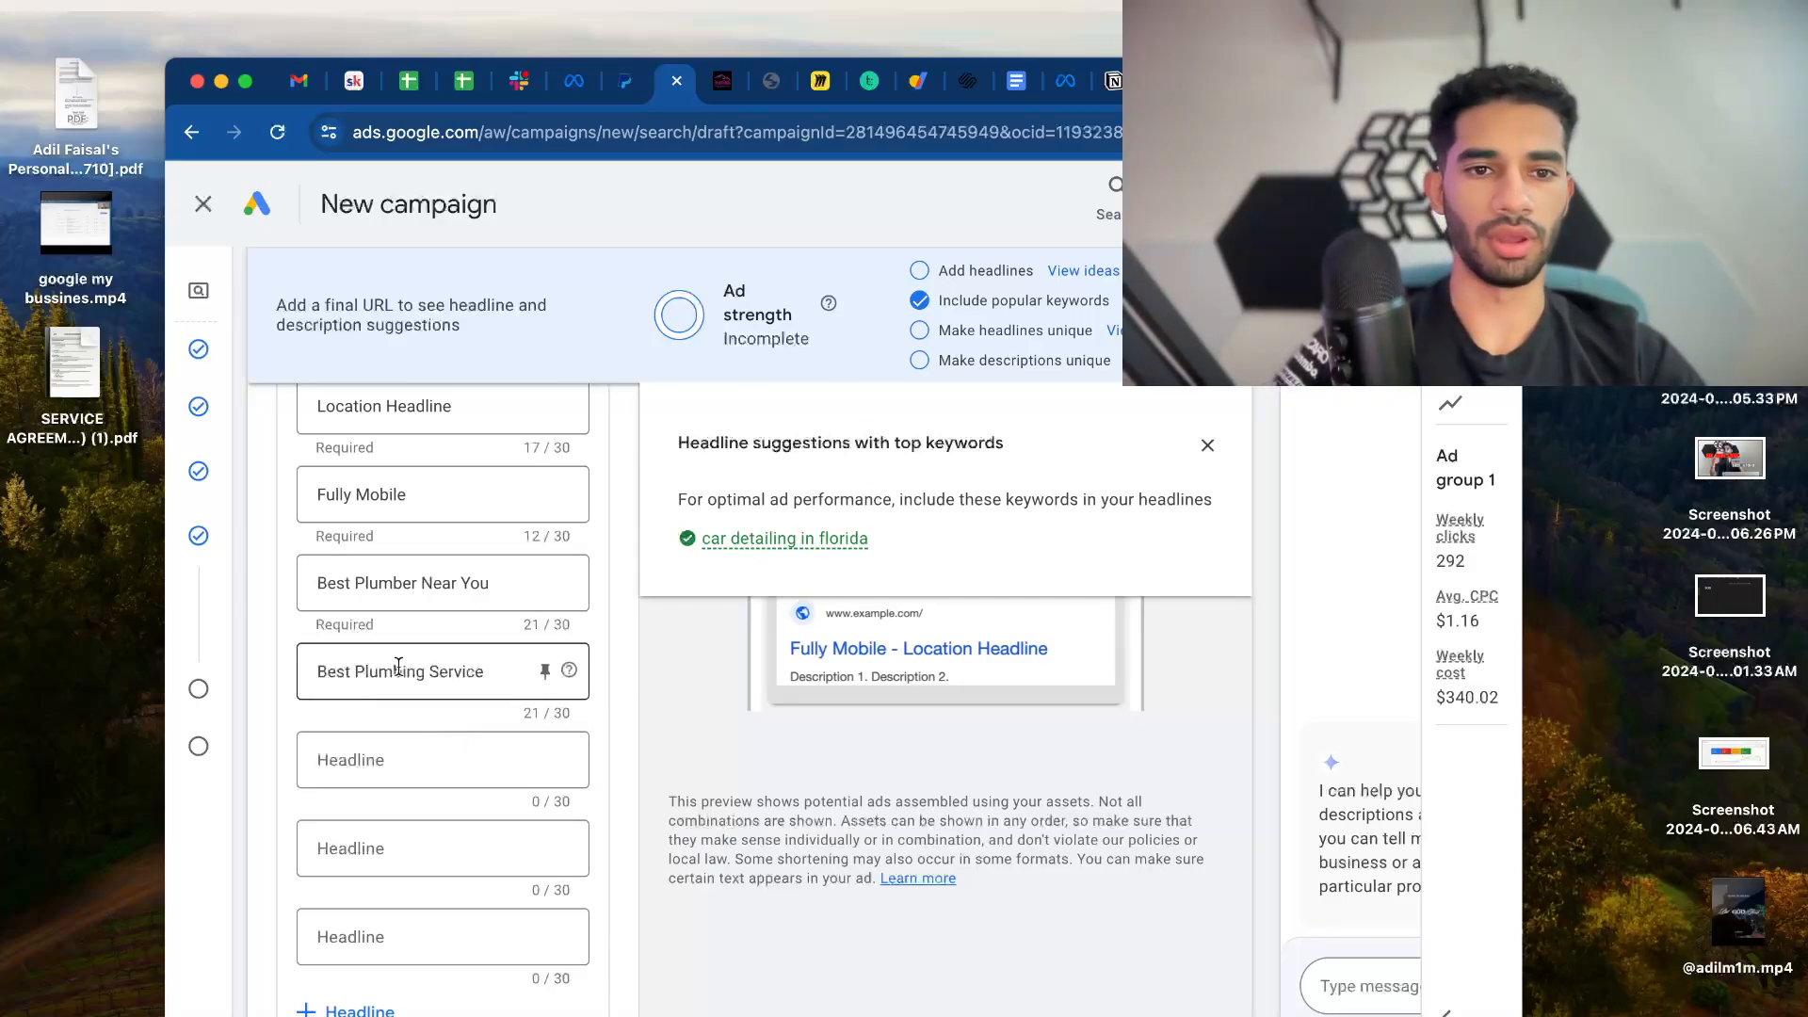
Enter "5-Star Rated" as the ad's fifth headline
scroll(399, 667, "up", 2)
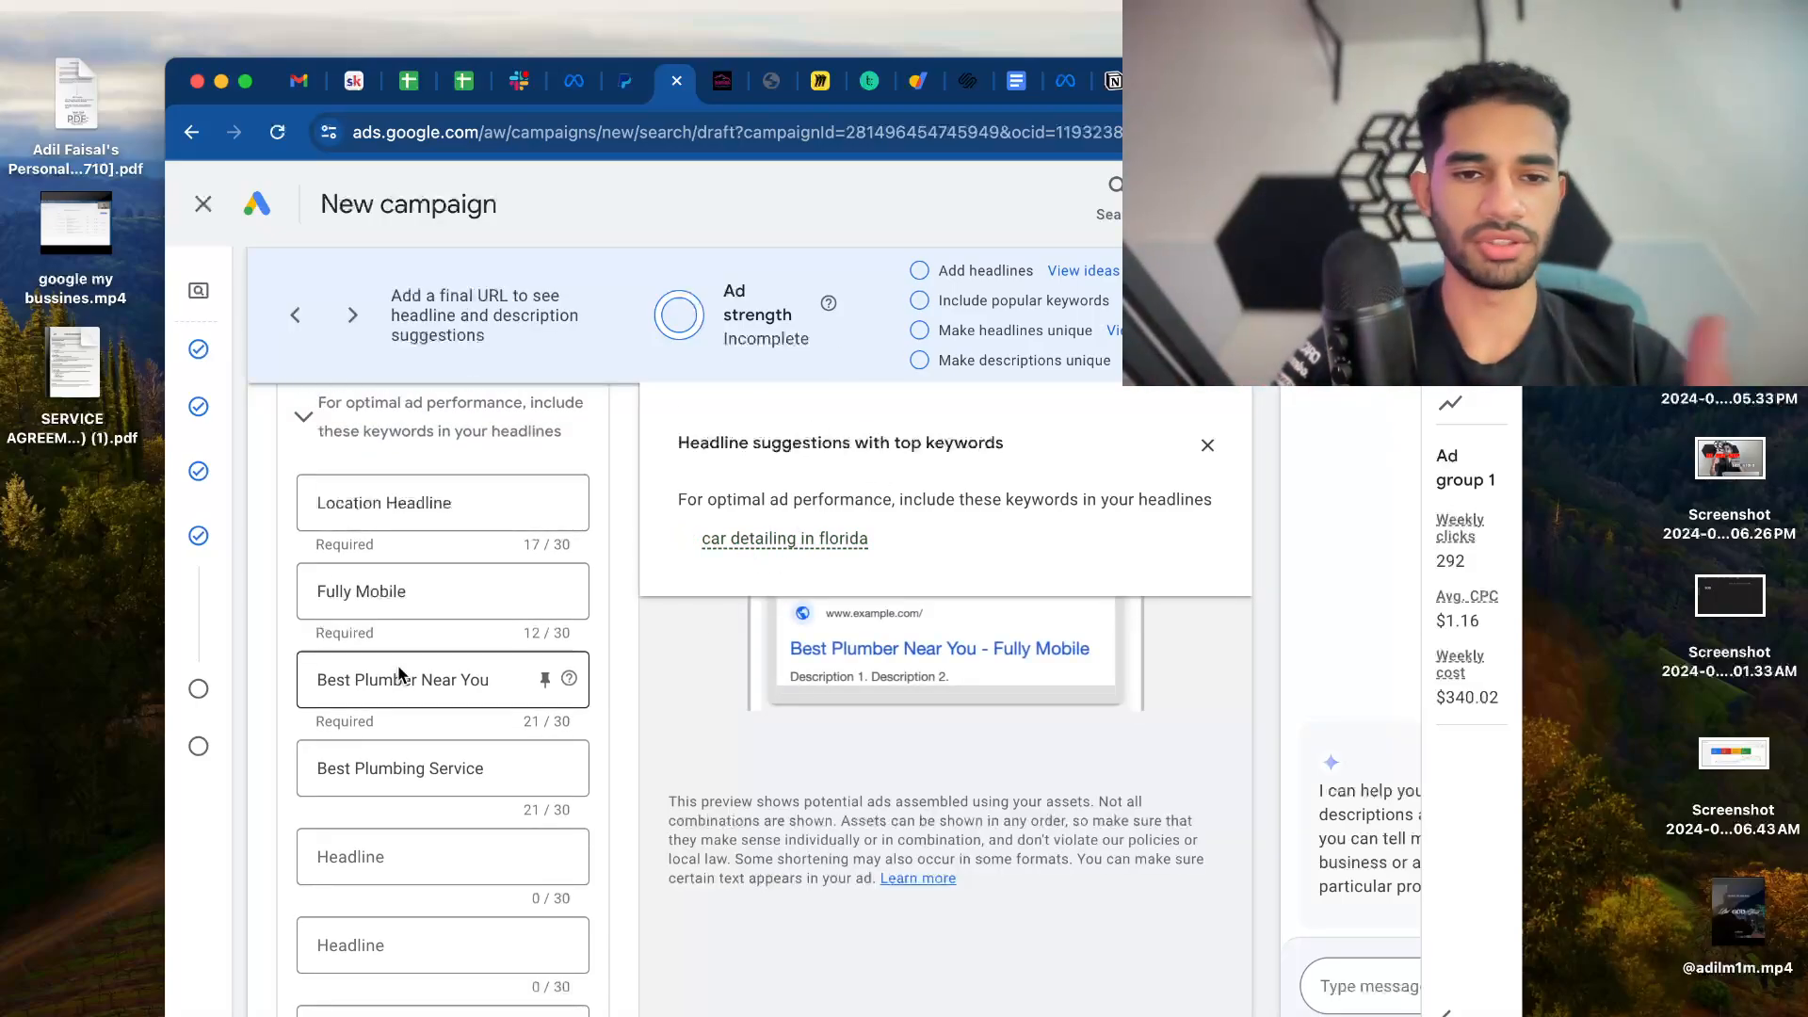
scroll(372, 744, "down", 1)
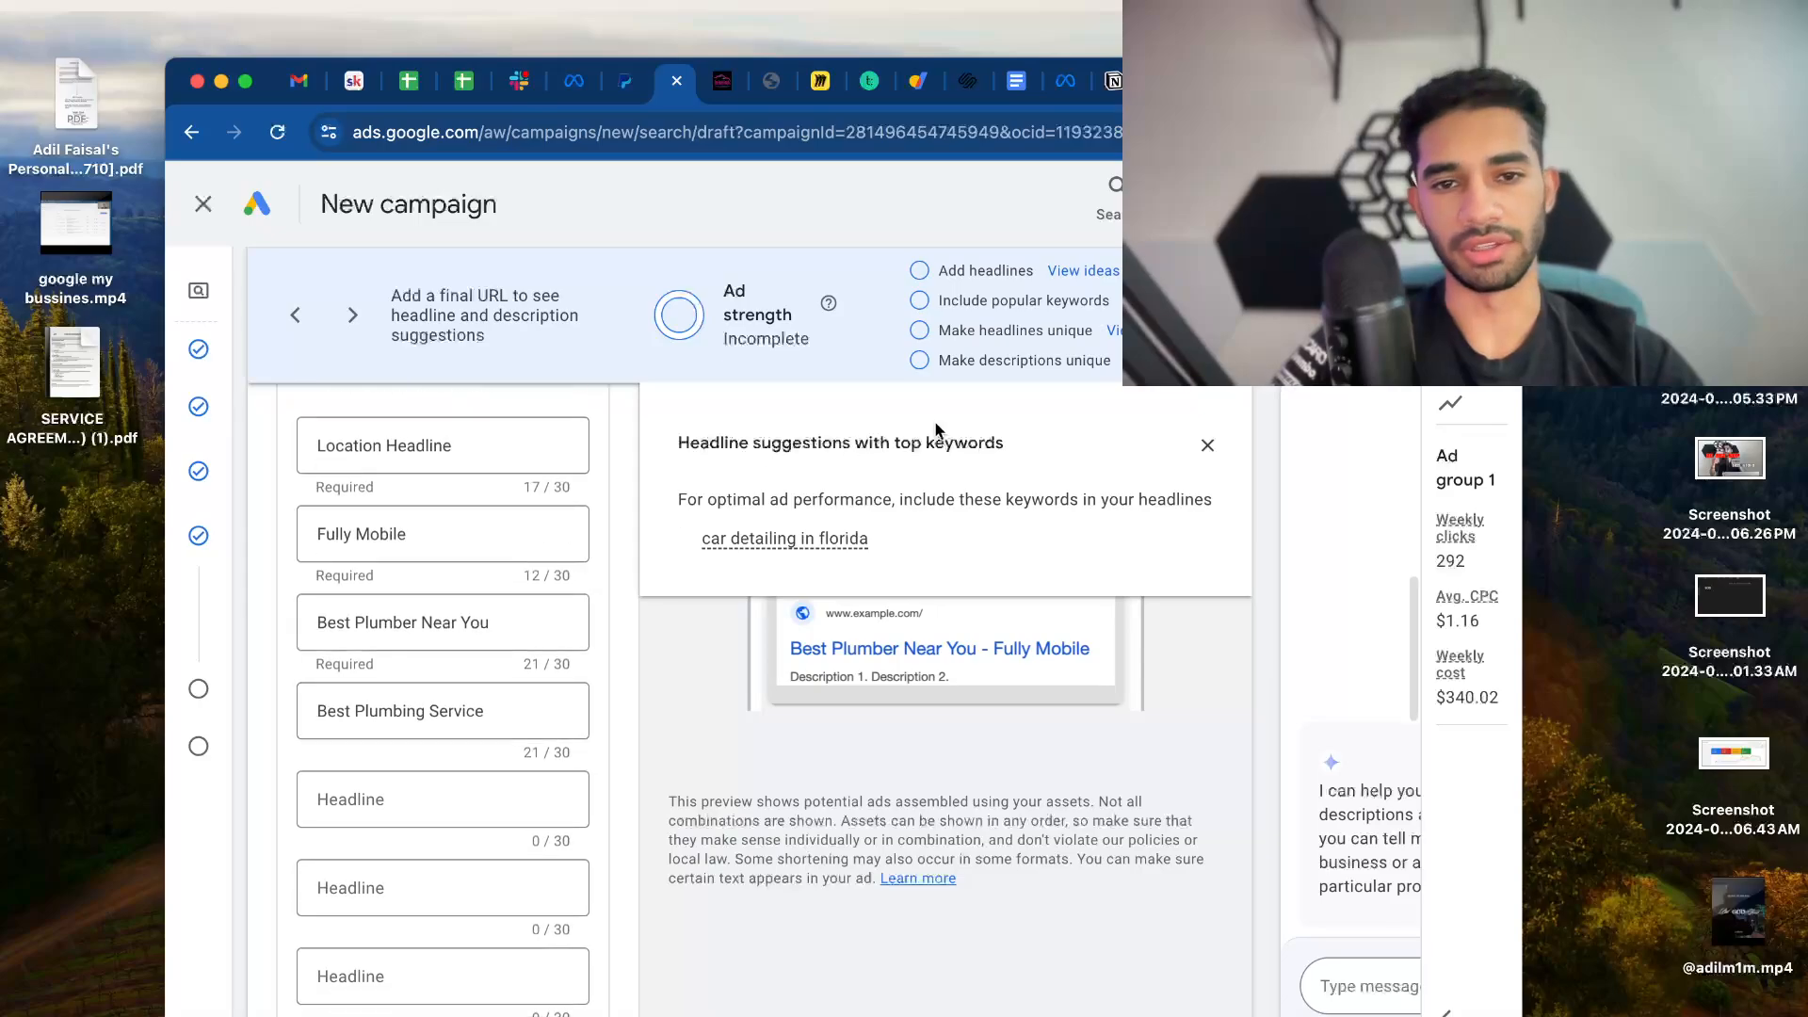
scroll(372, 715, "down", 2)
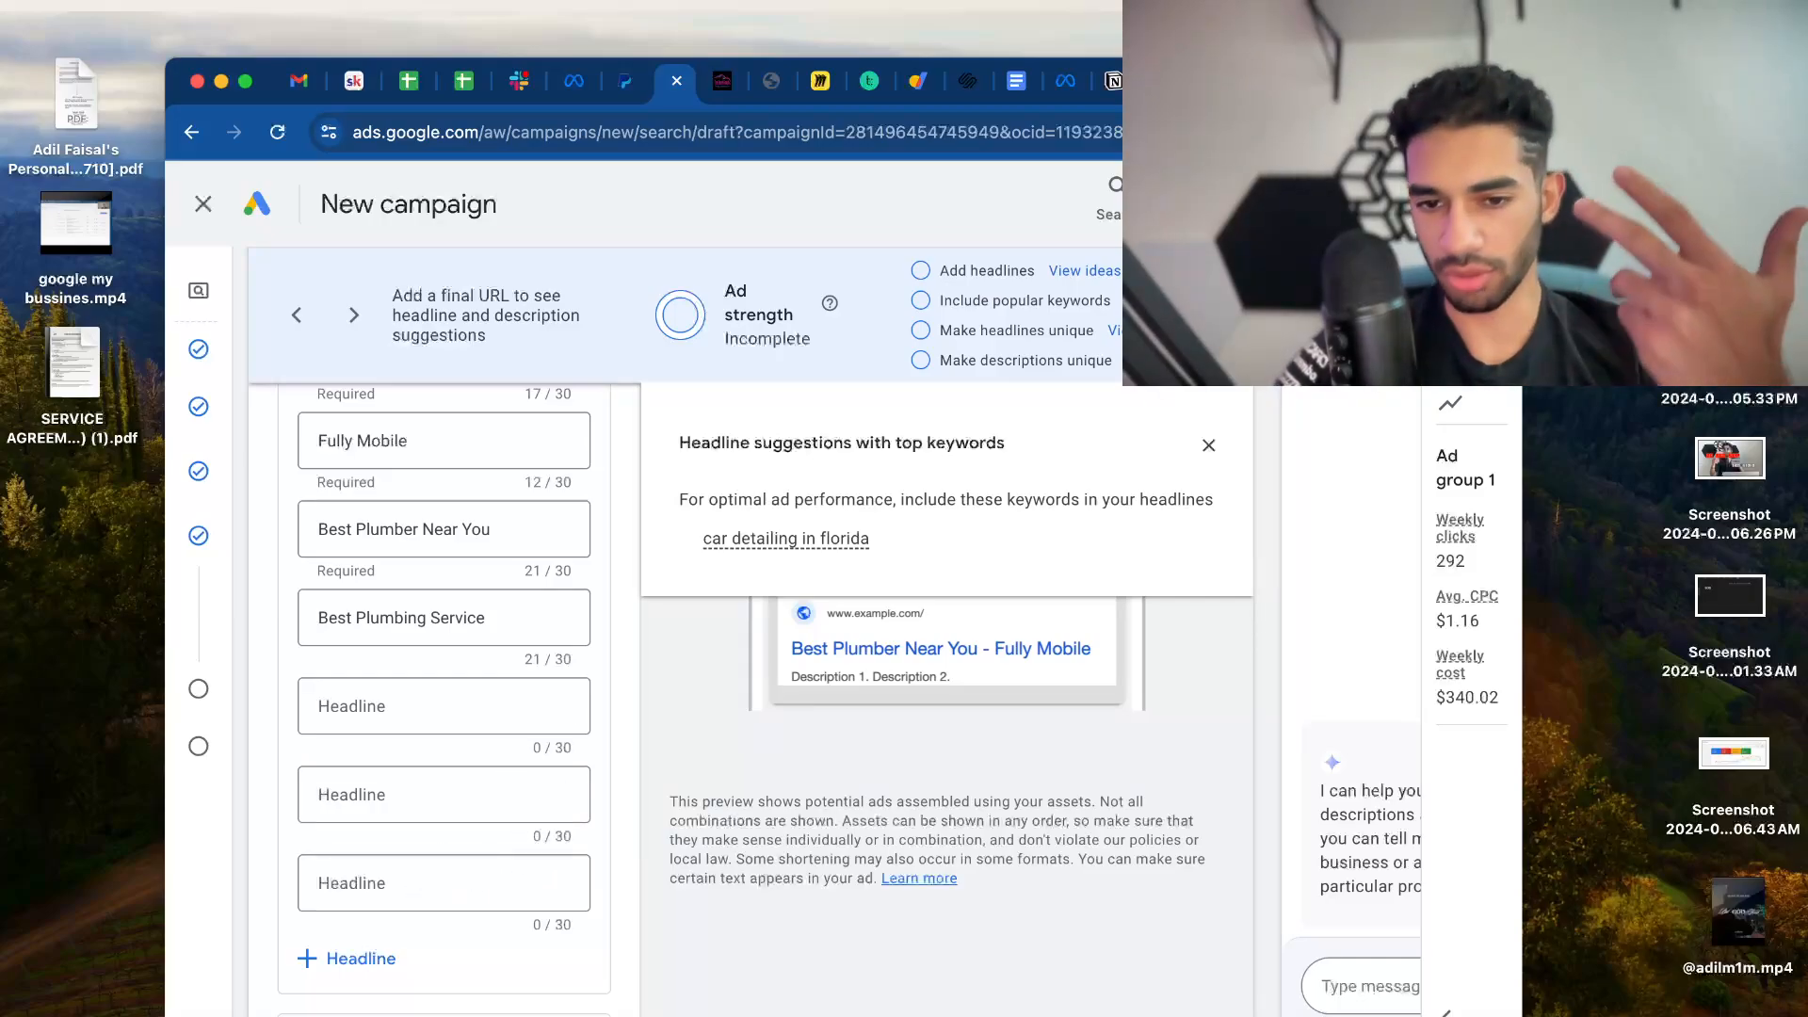
left_click(1133, 1016)
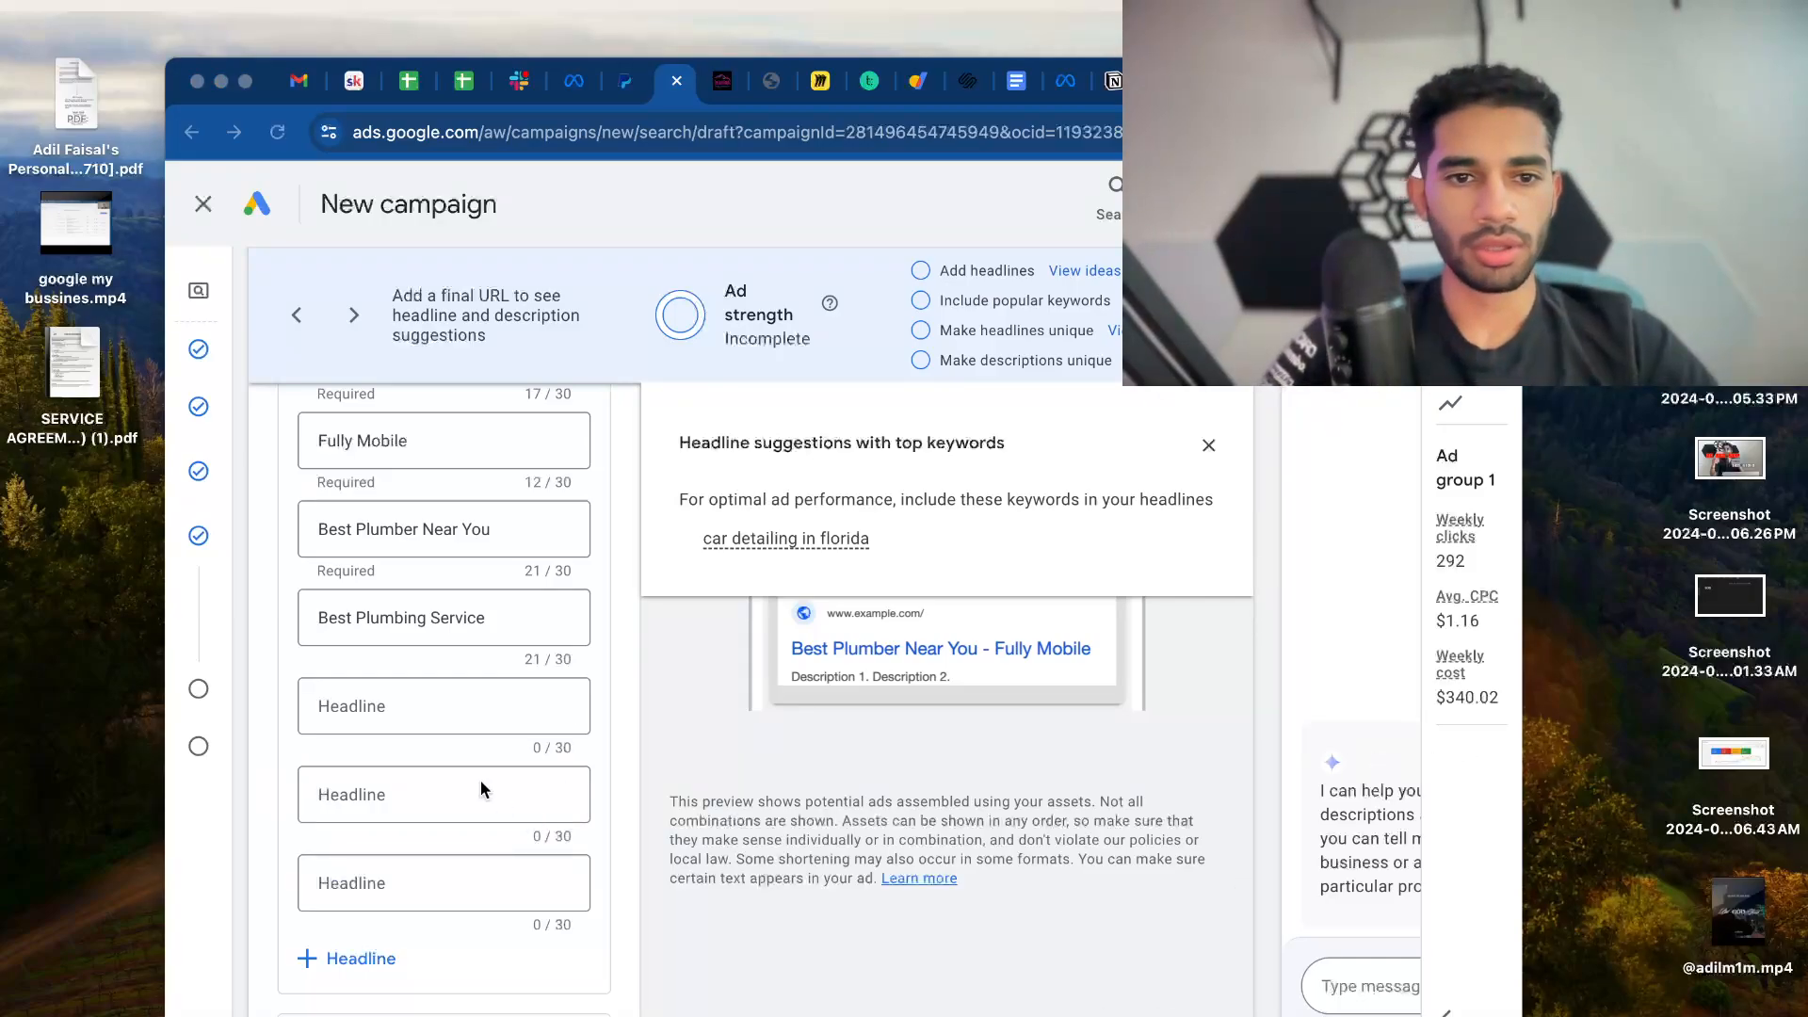
left_click(388, 707)
type("%")
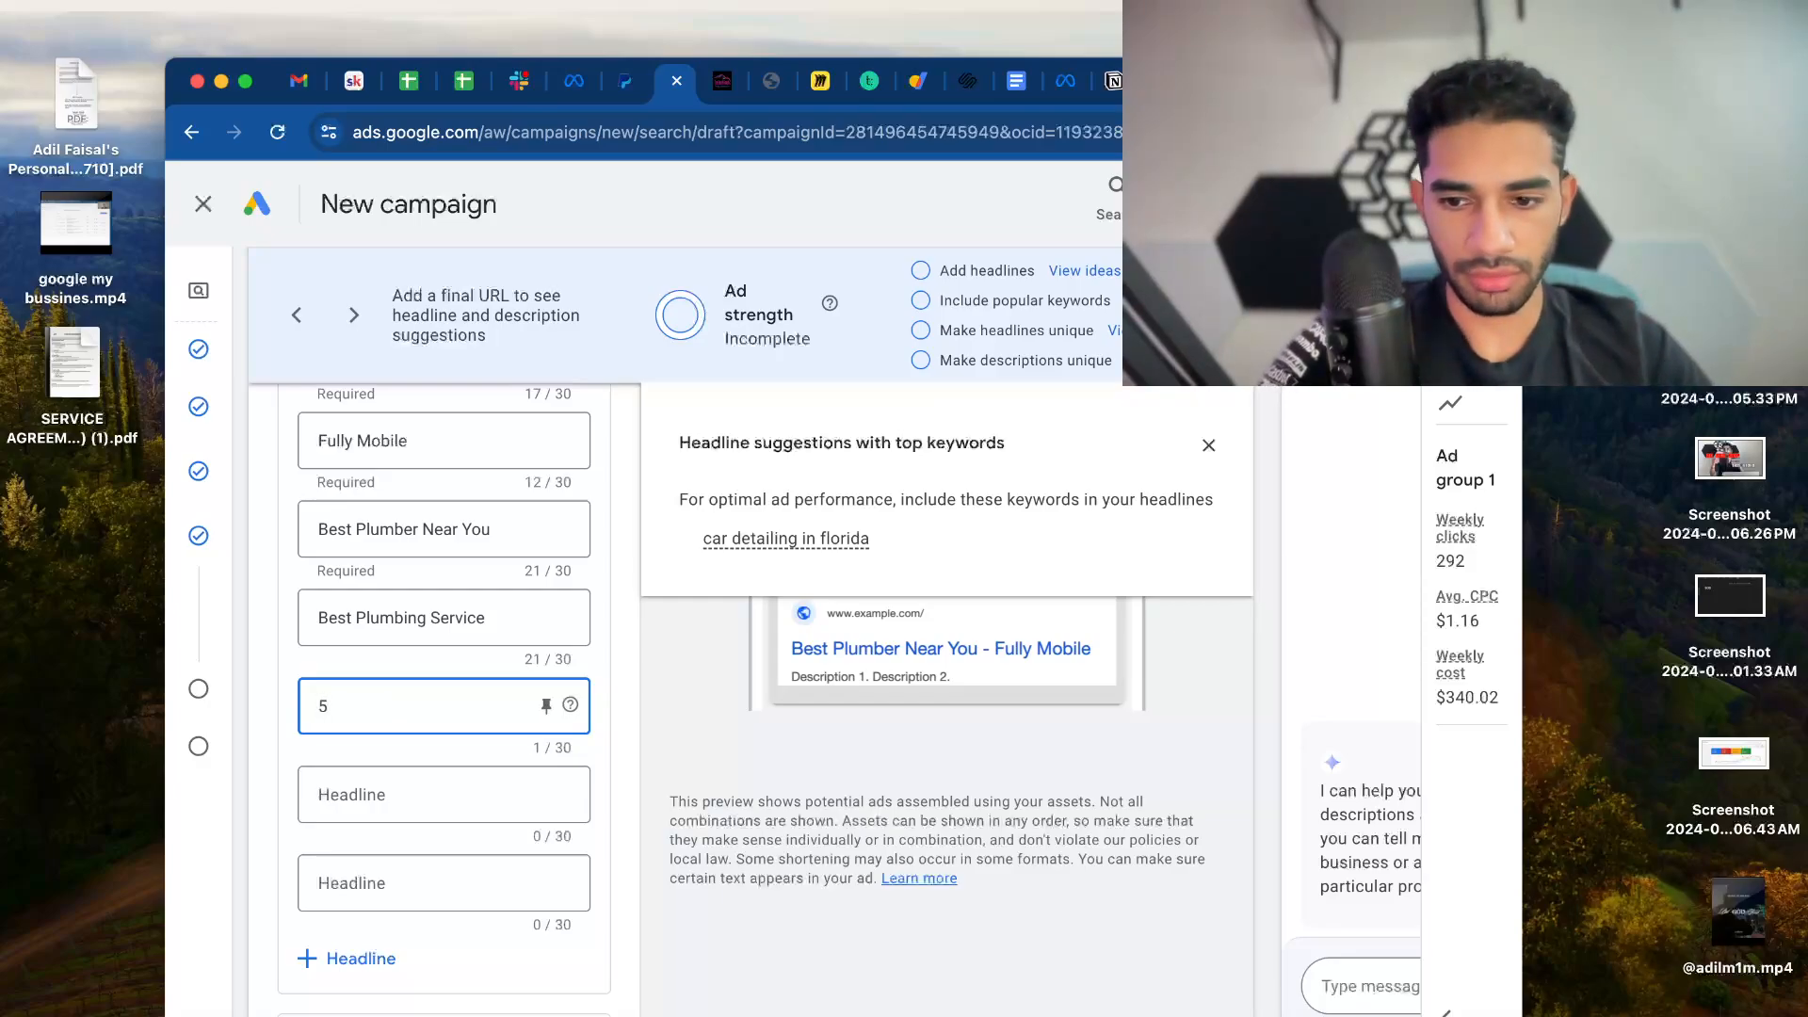
type("-Star Rt")
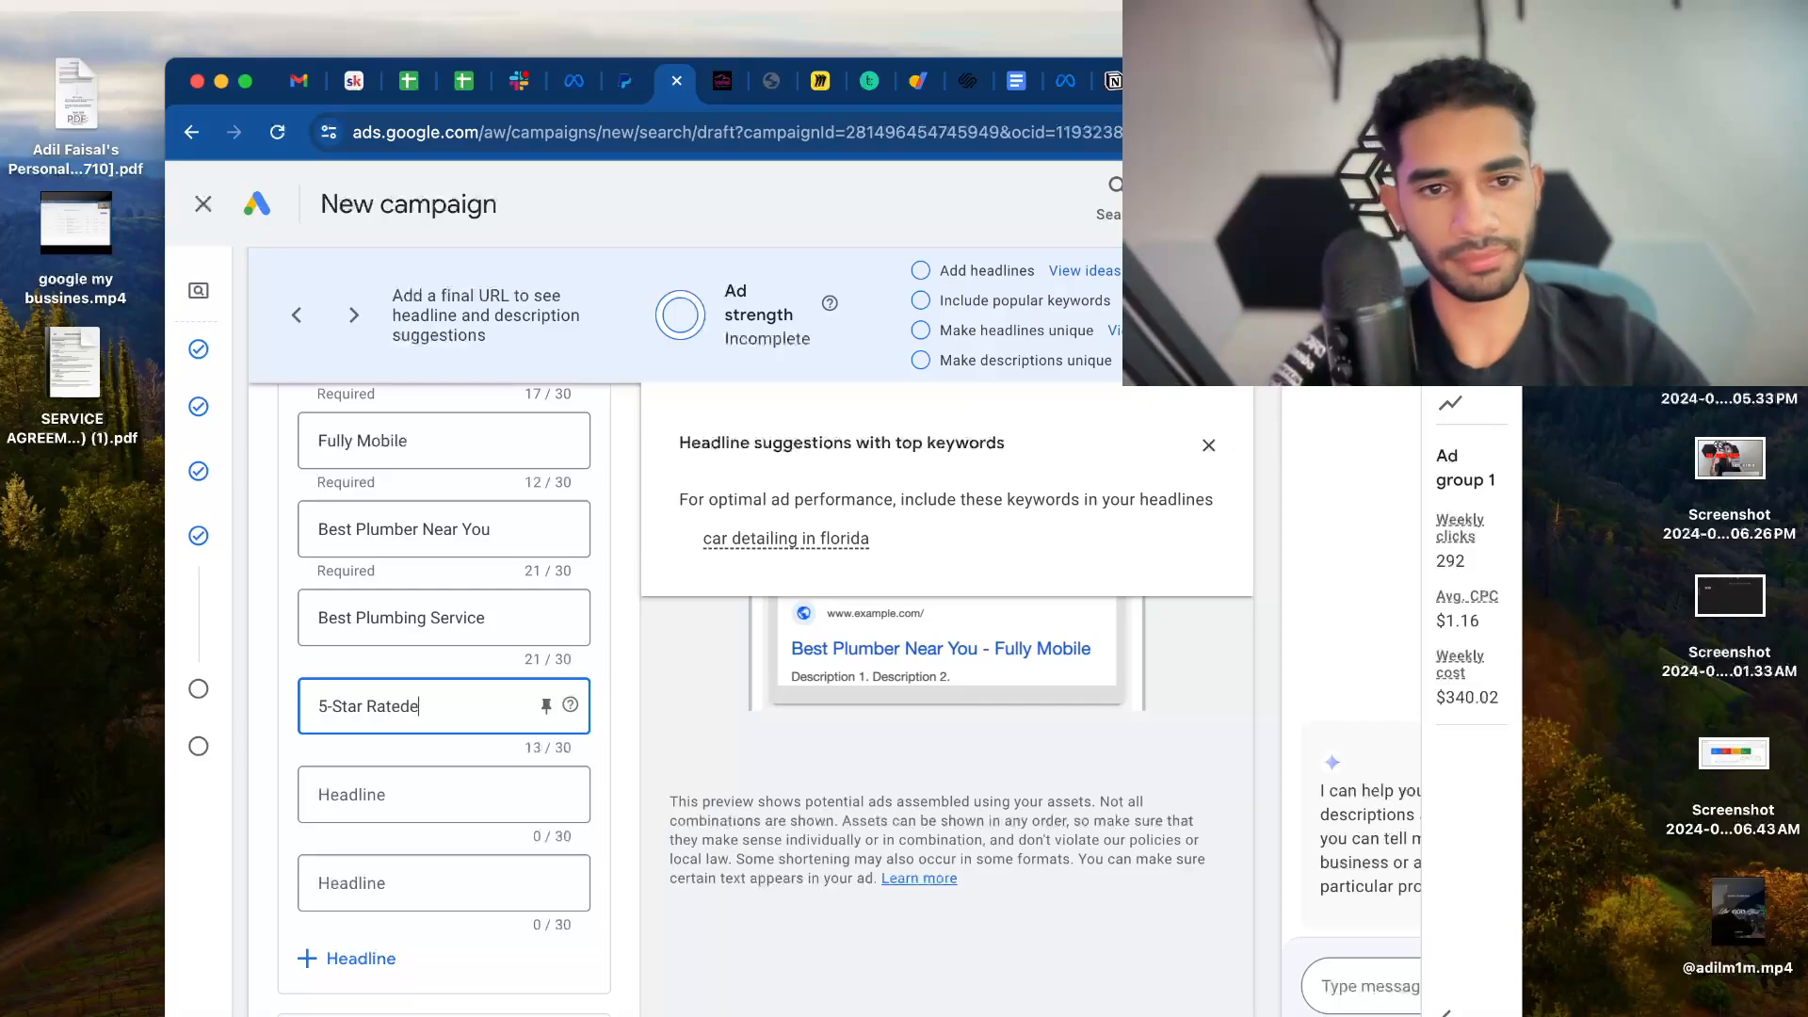
type("tede")
key("BackSpace")
Try "Family Owned" as the ad's sixth headline and start replacing it with different text
left_click(416, 787)
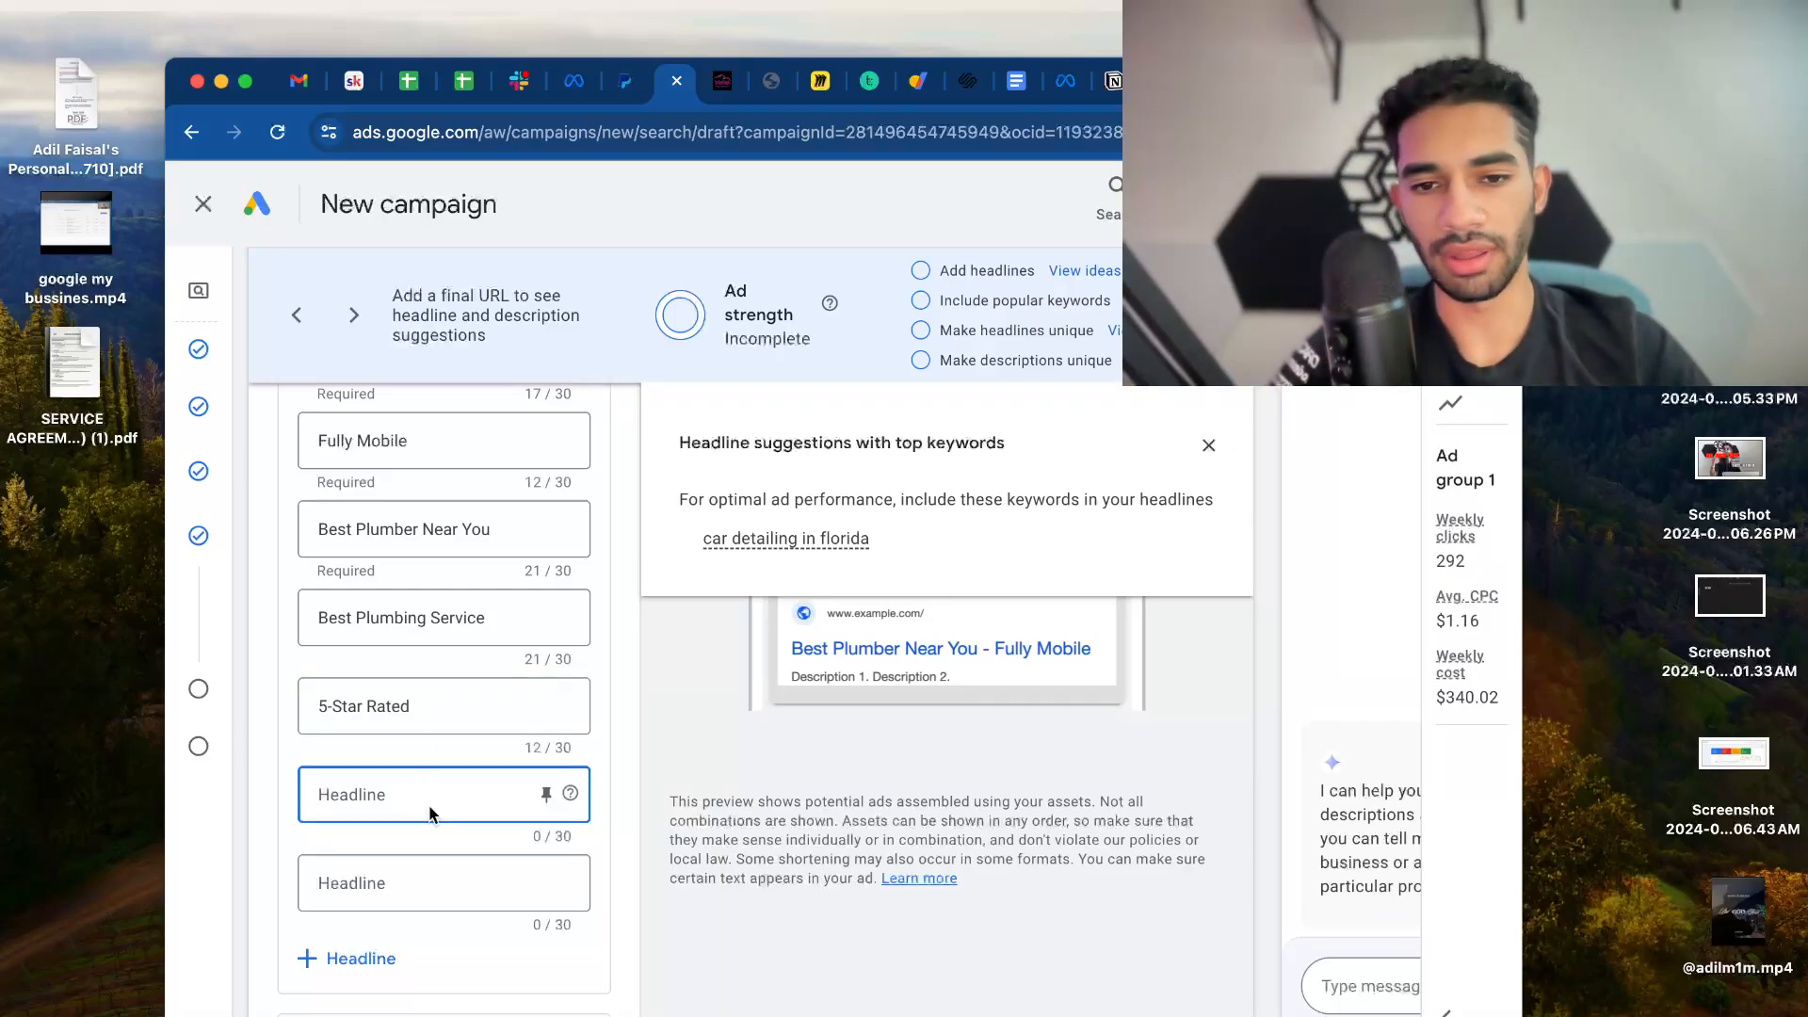
type("Family Owned")
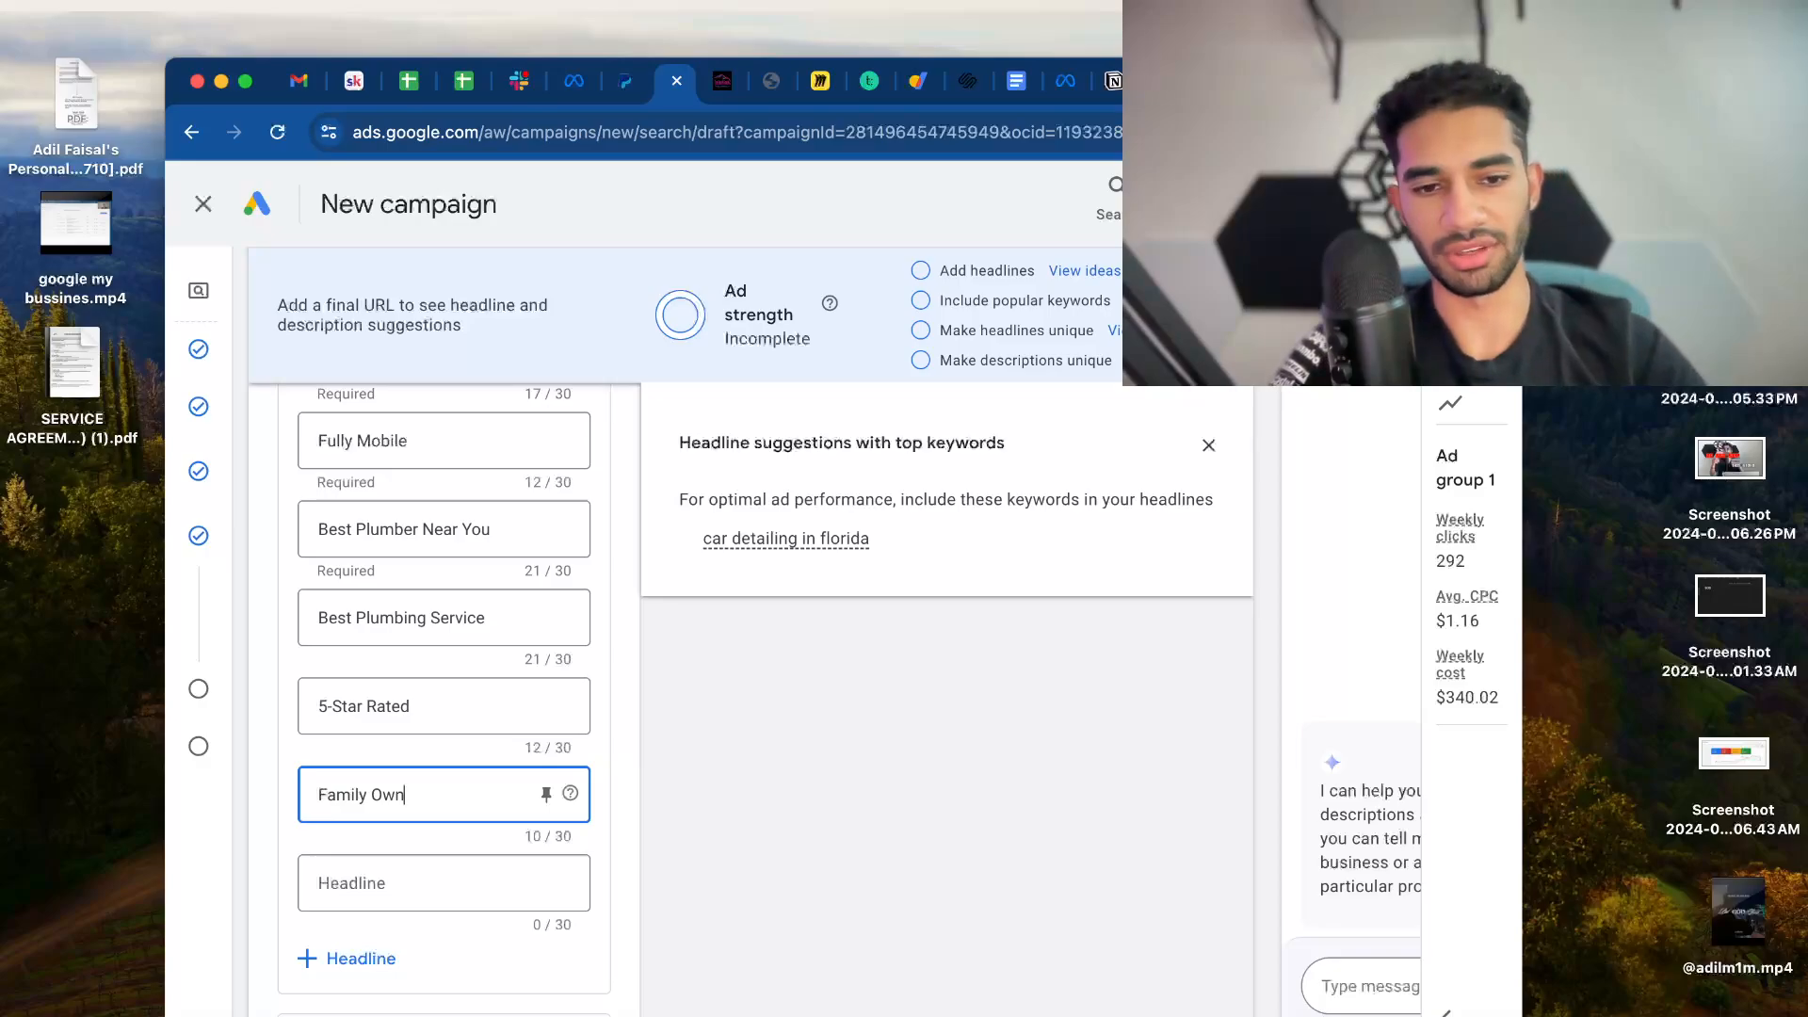
triple_click(377, 796)
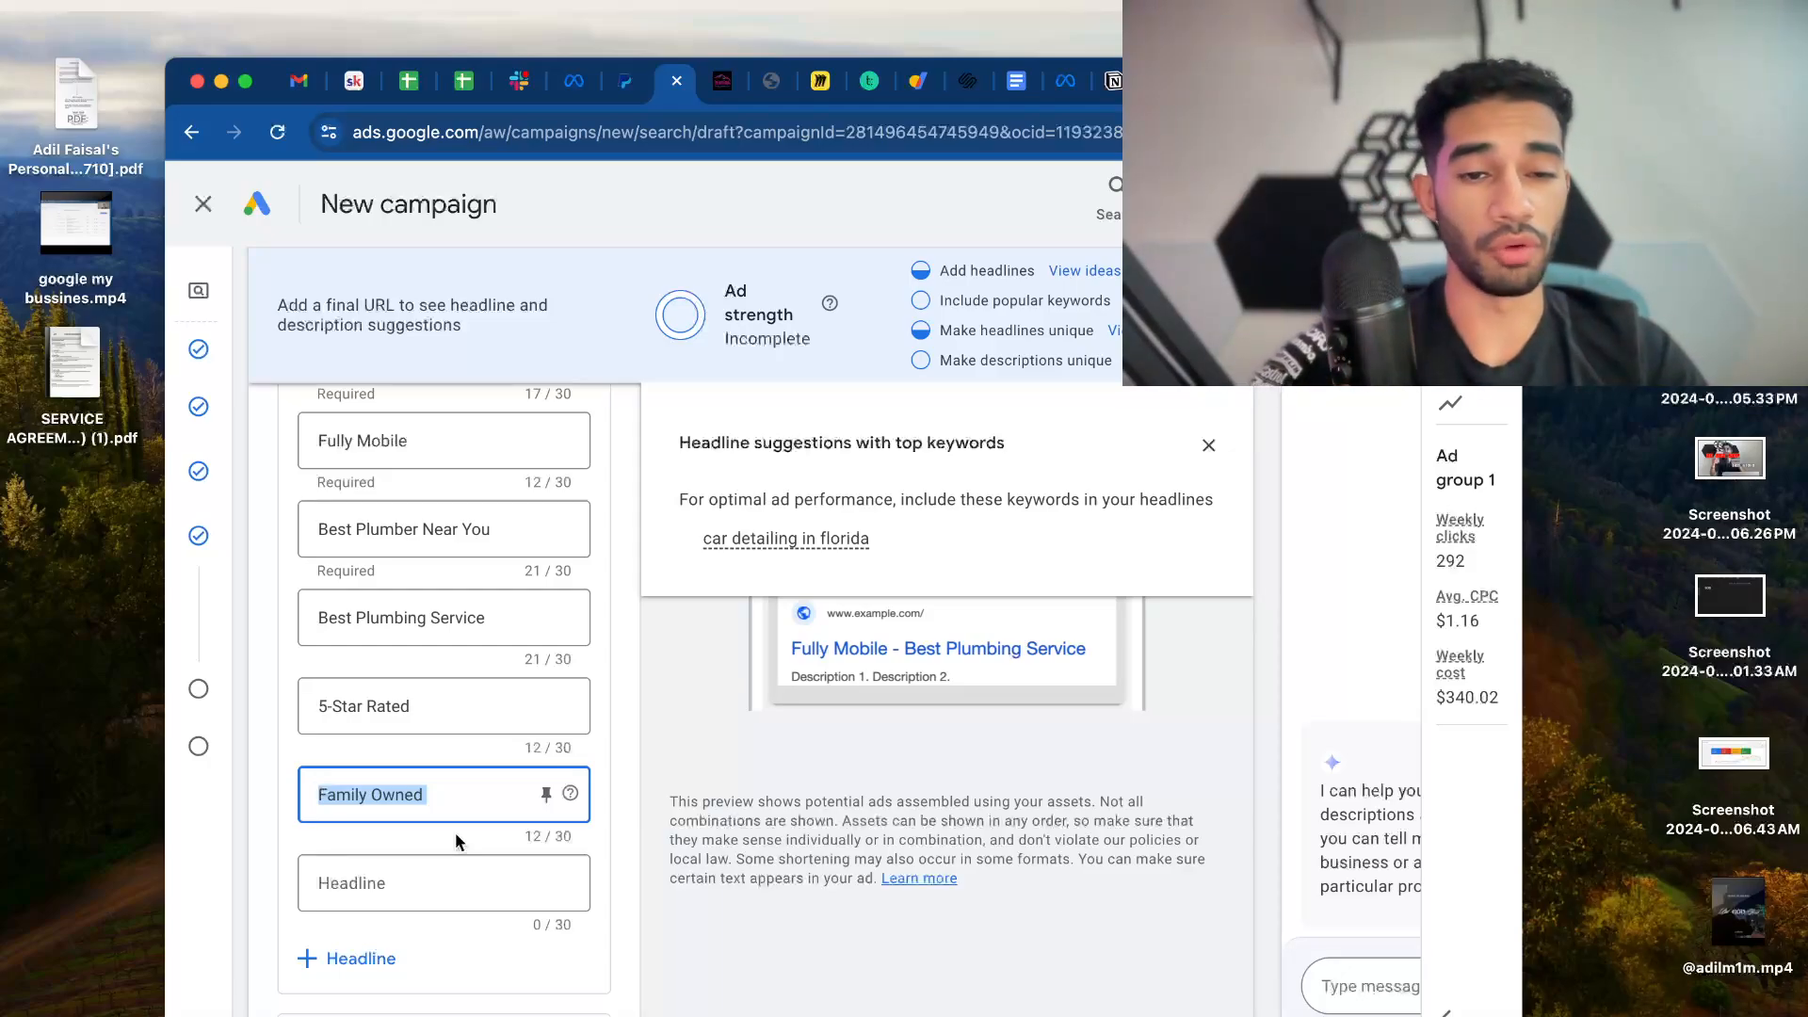
type("Bene")
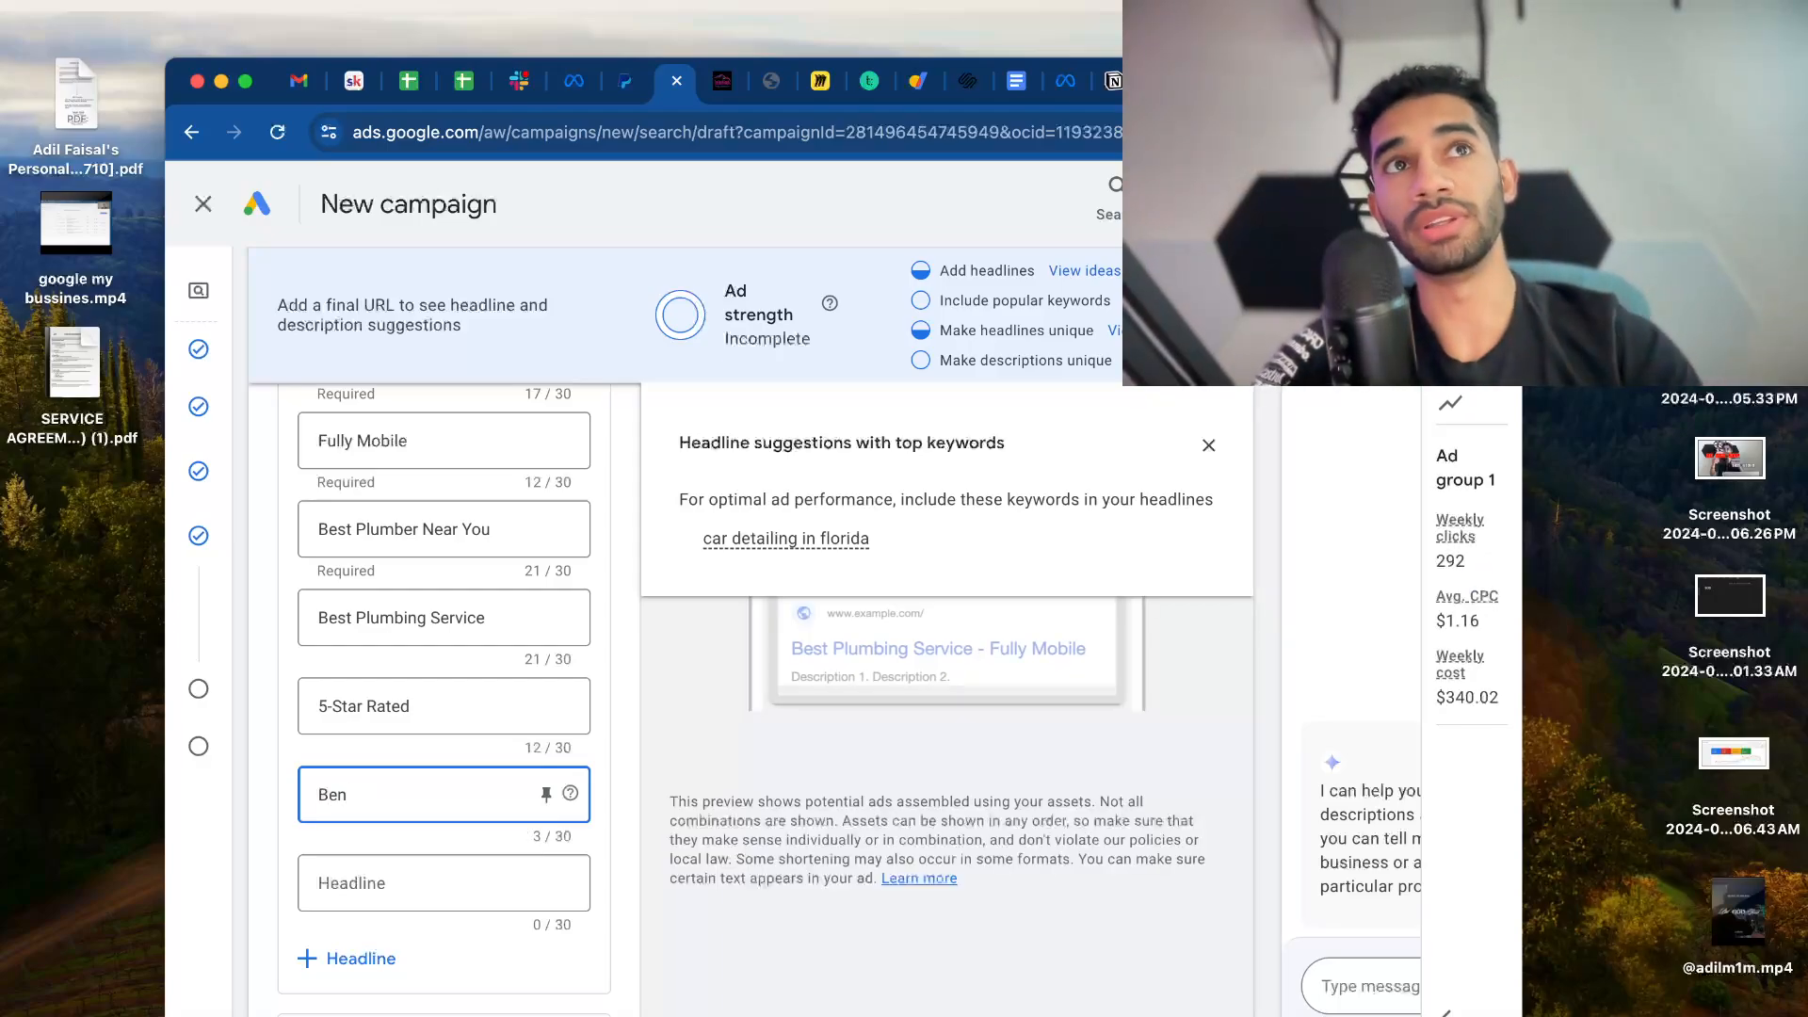
key("super+Tab")
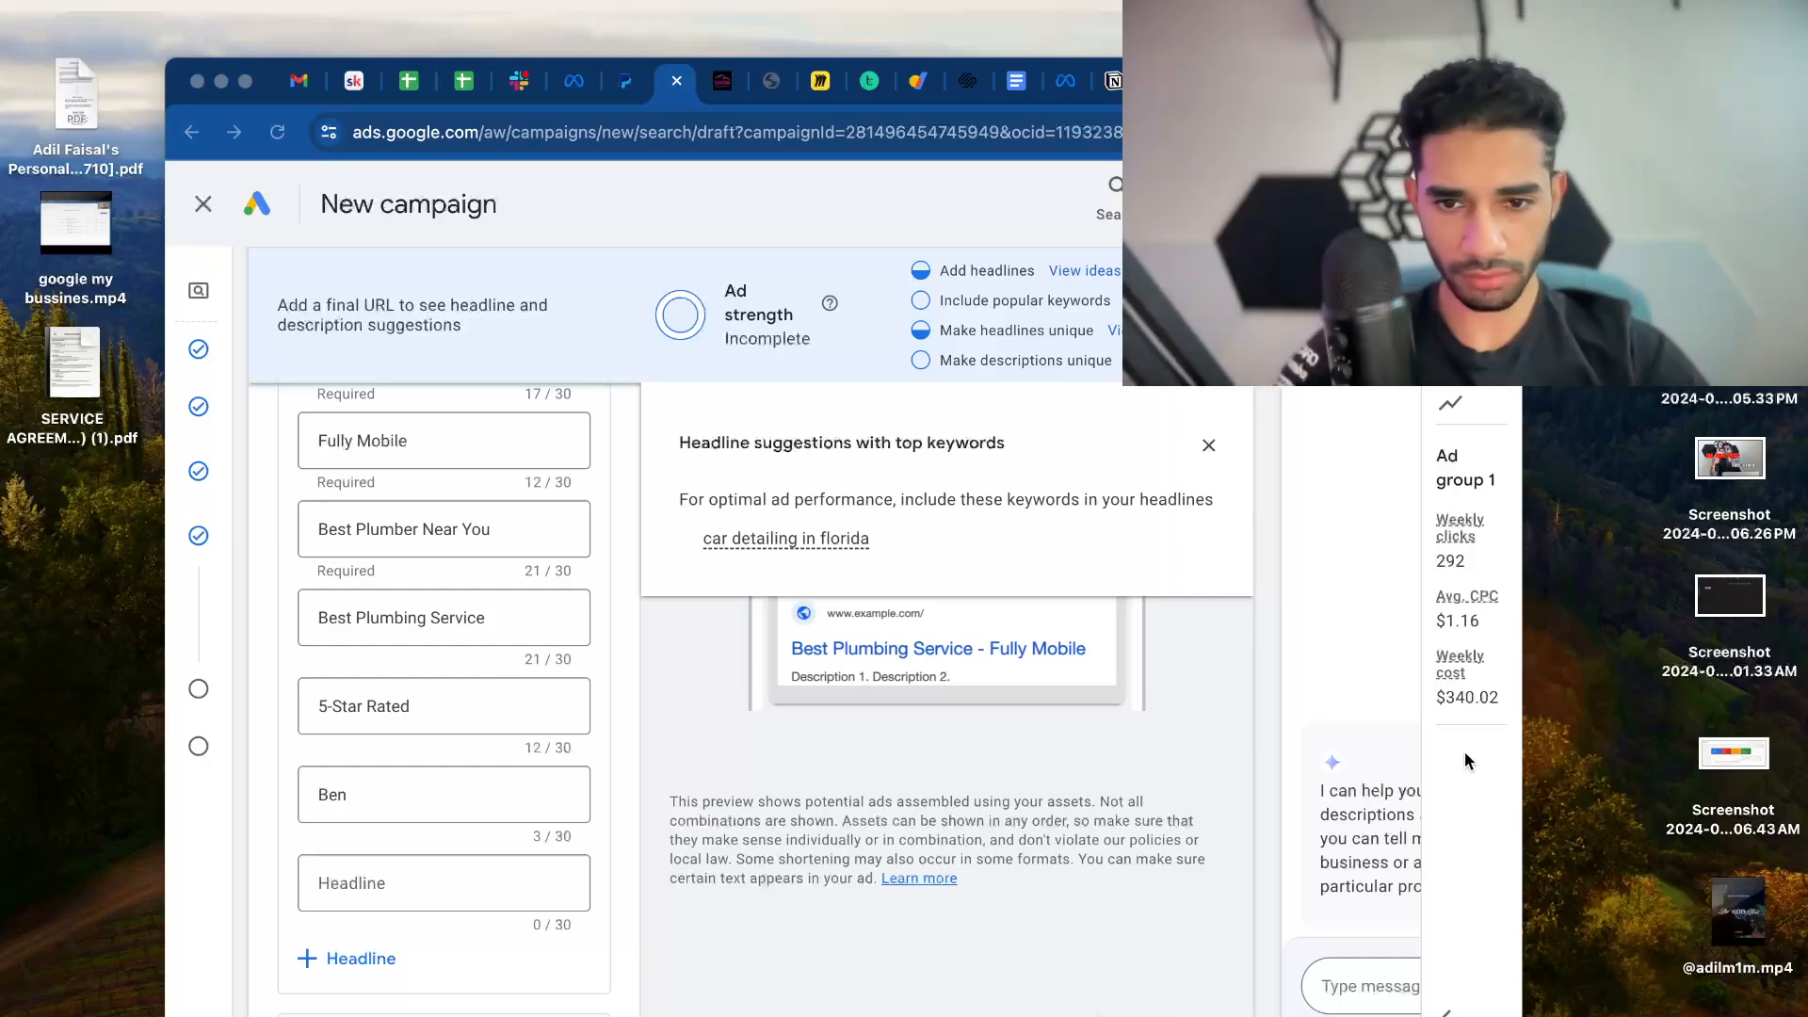
Set the ad's sixth headline to "Driveway Pressure Washing"
left_click(359, 789)
double_click(332, 791)
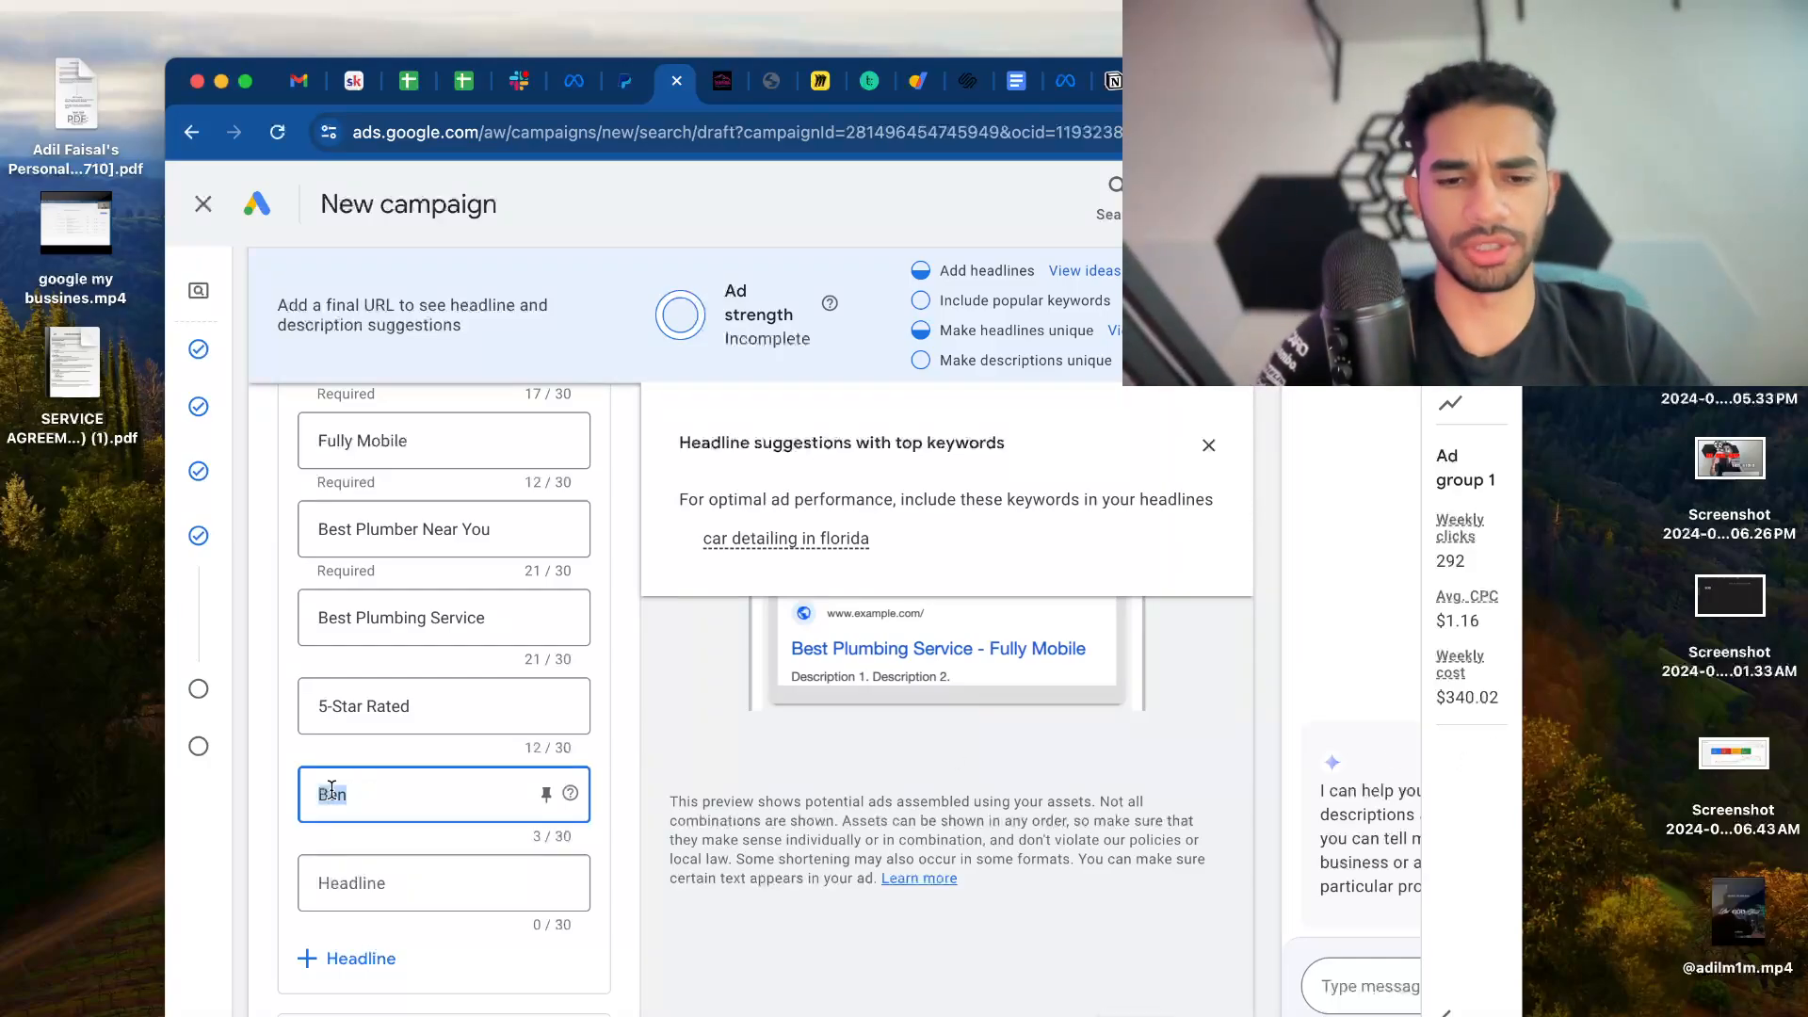
type("Drivew")
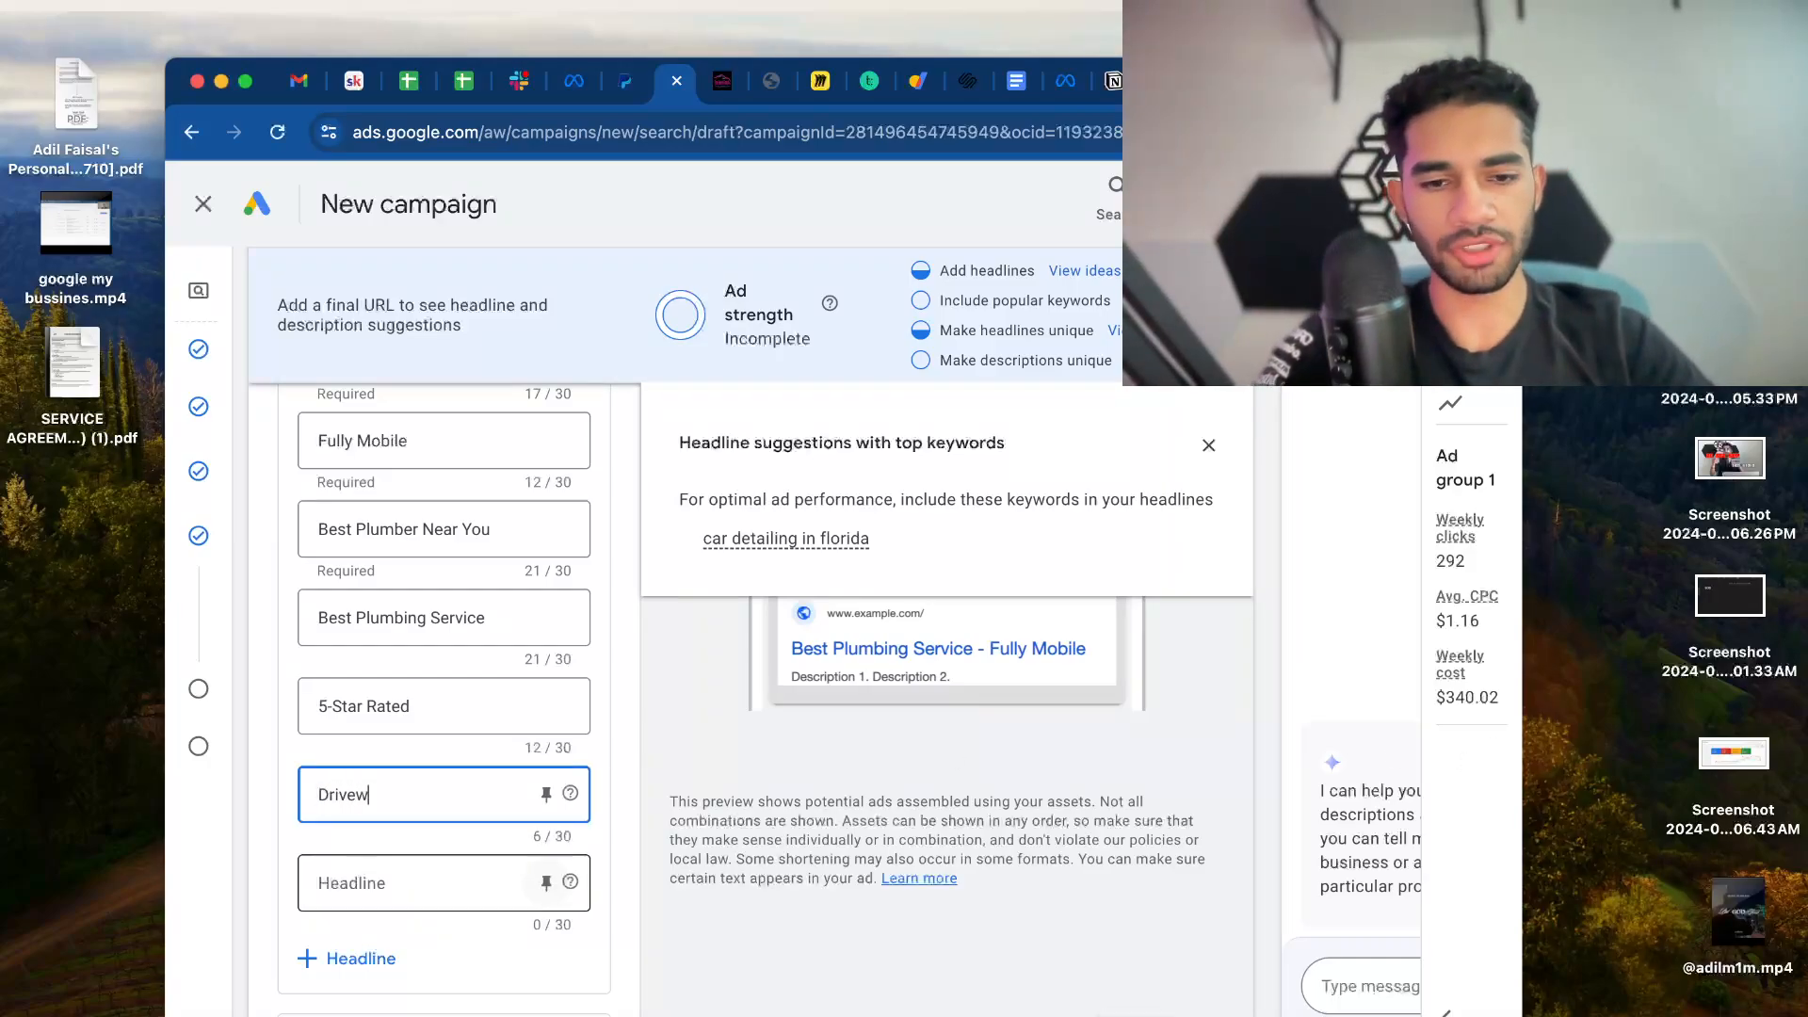
type("ay ")
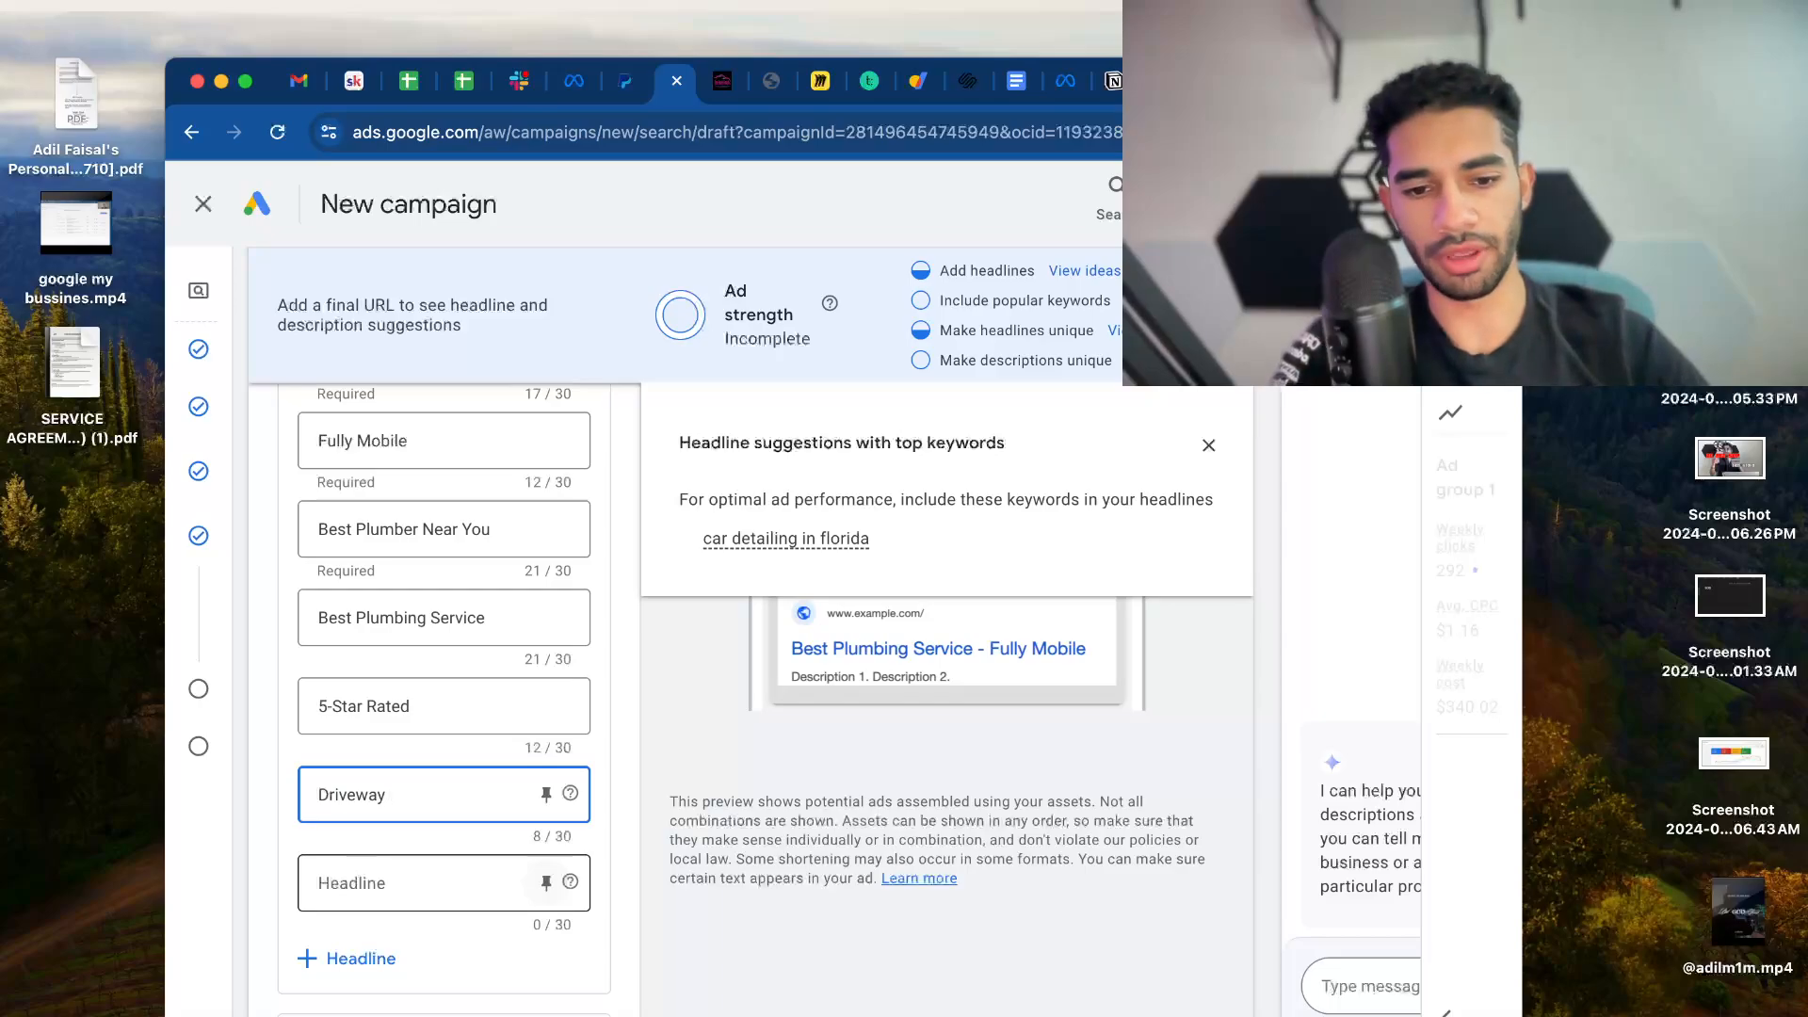
type("Pressure Washin")
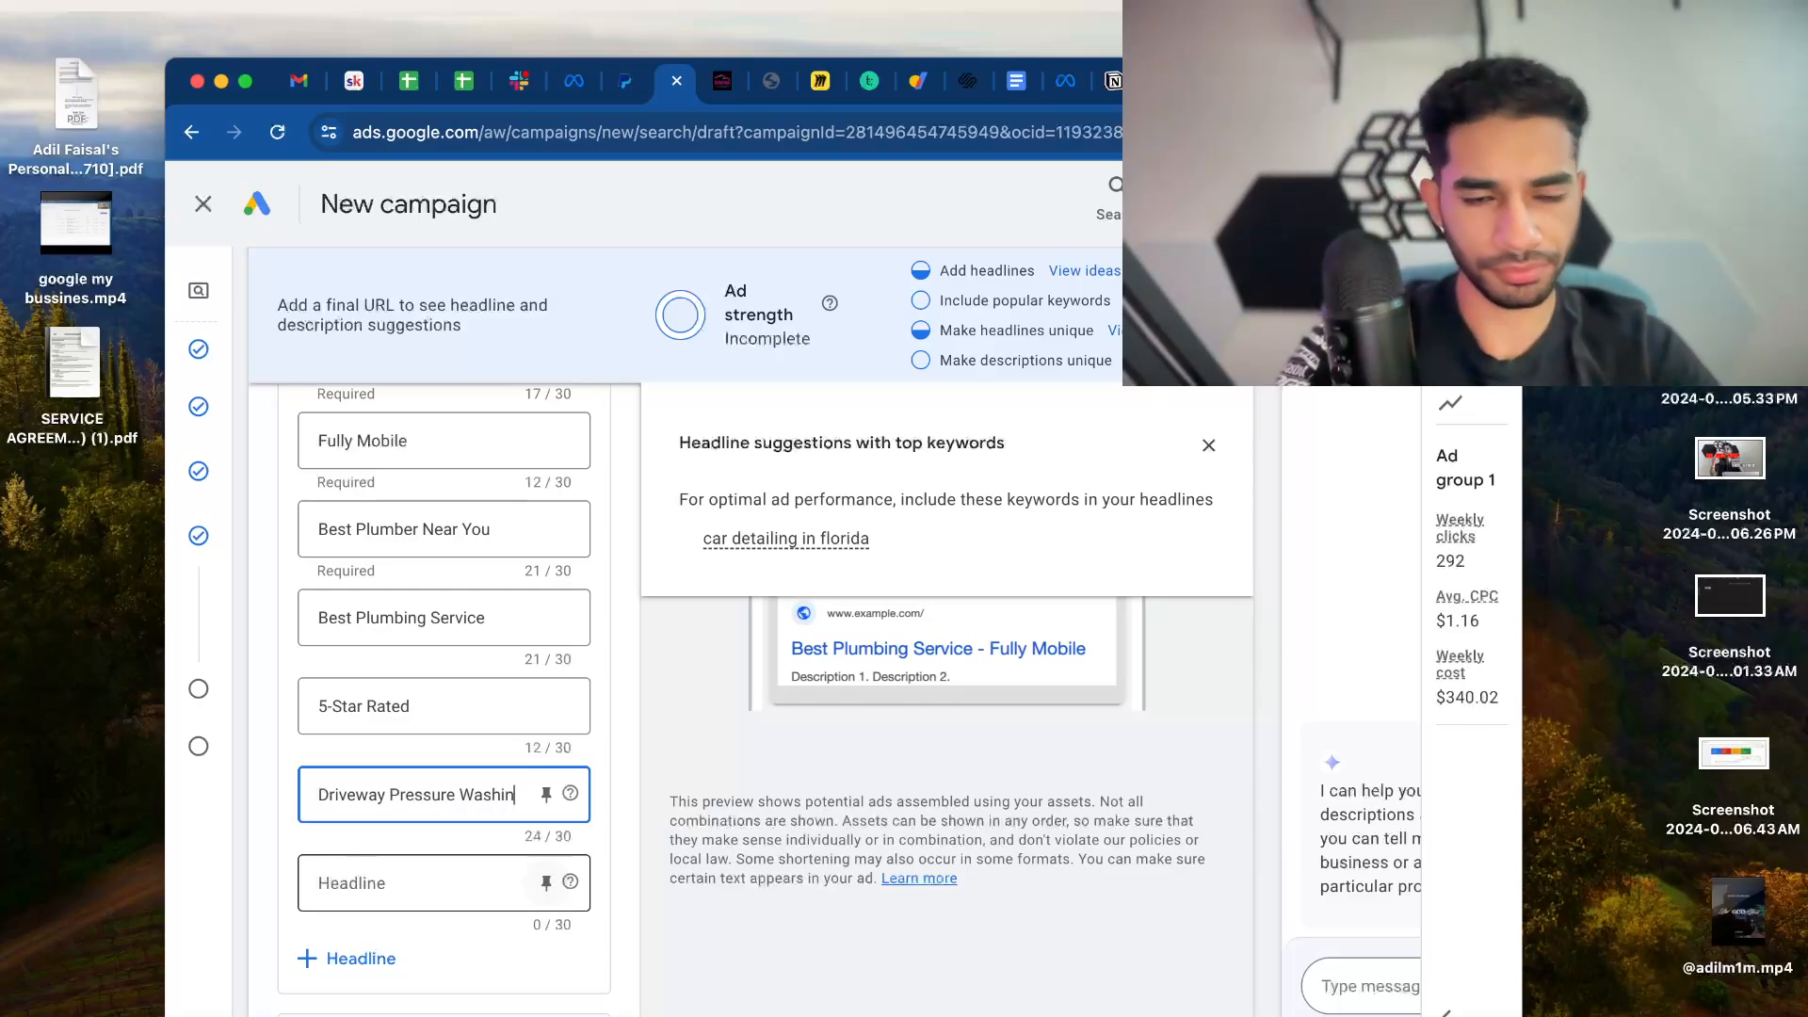
type("g")
Enter "Premium Service" as the ad's seventh headline
left_click(401, 864)
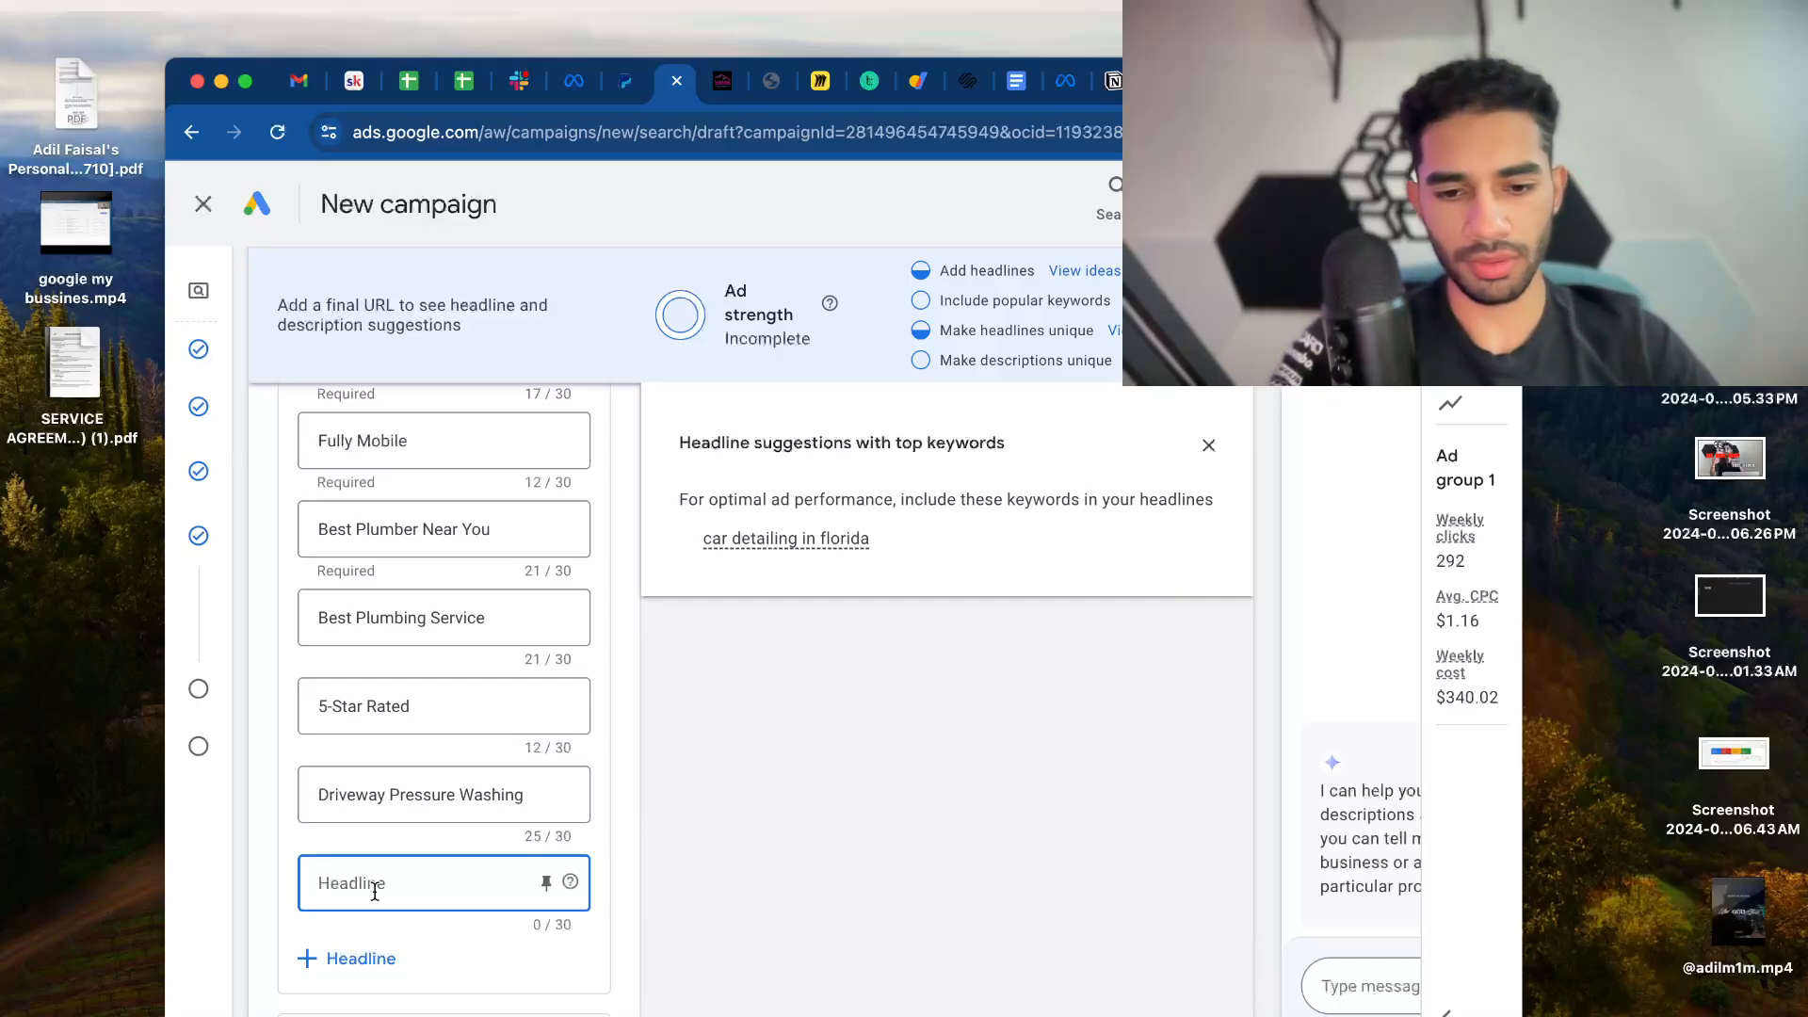
type("Prem")
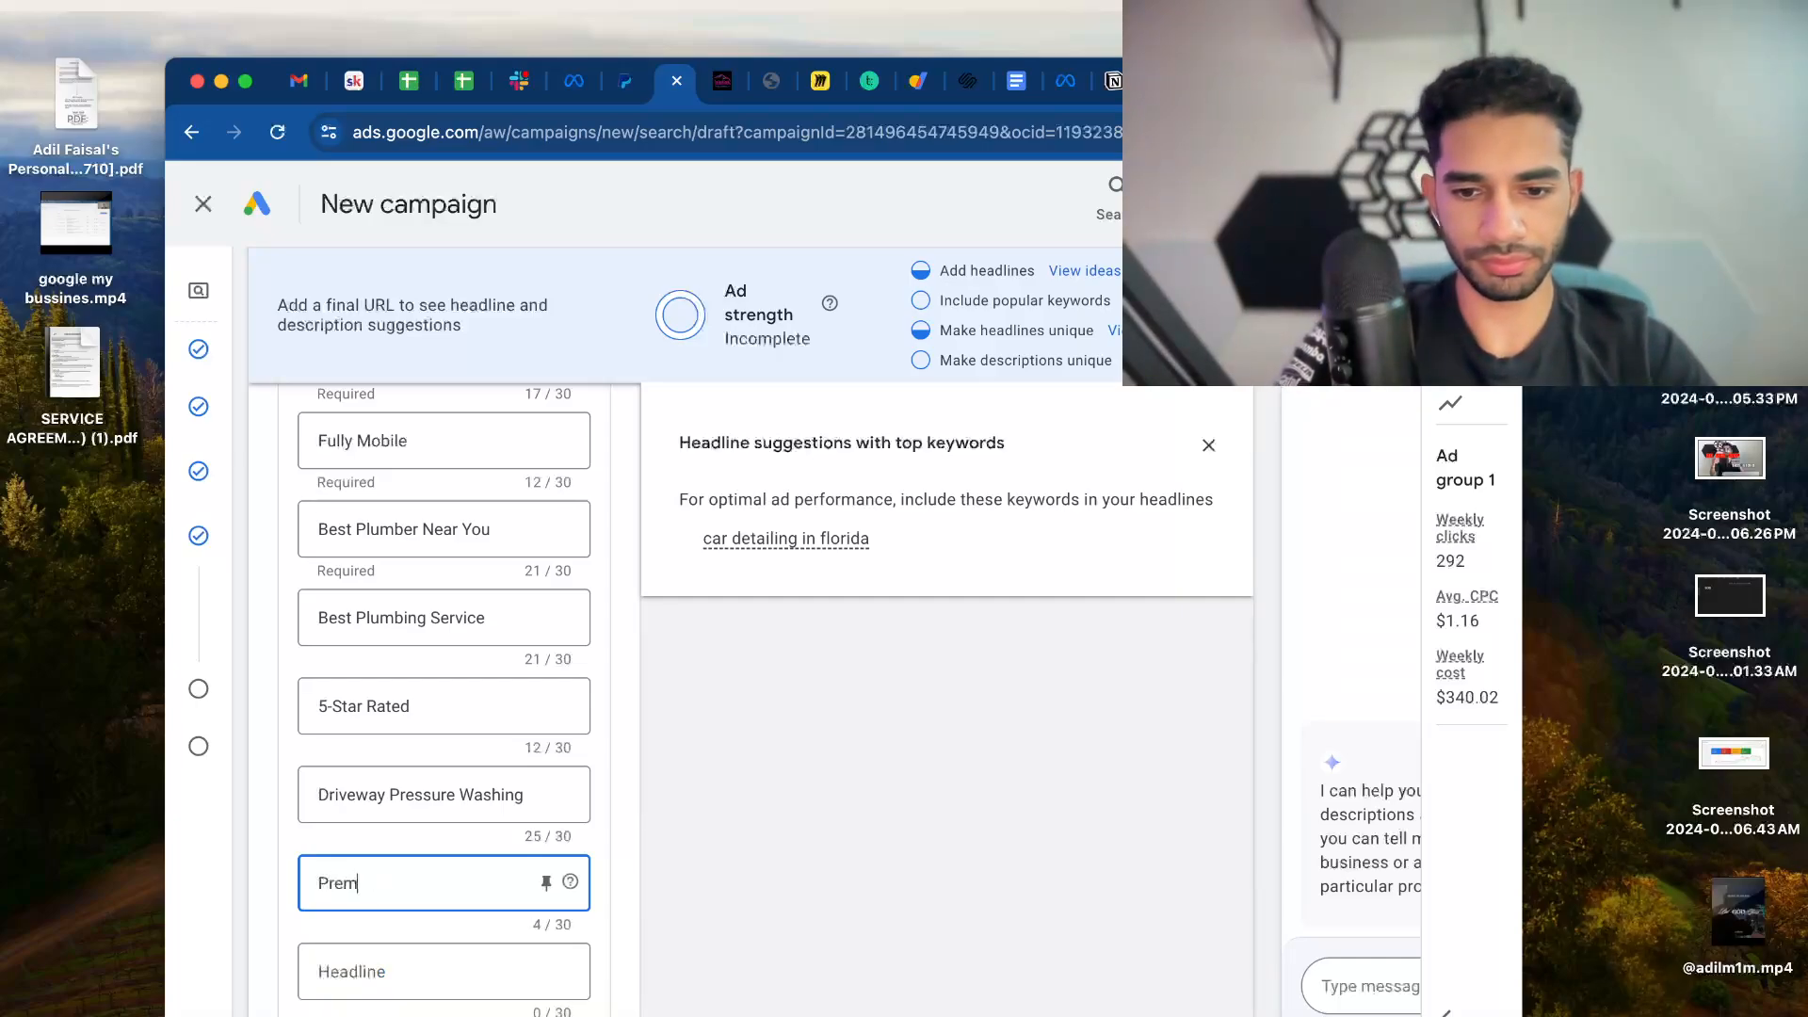
type("ium Serv")
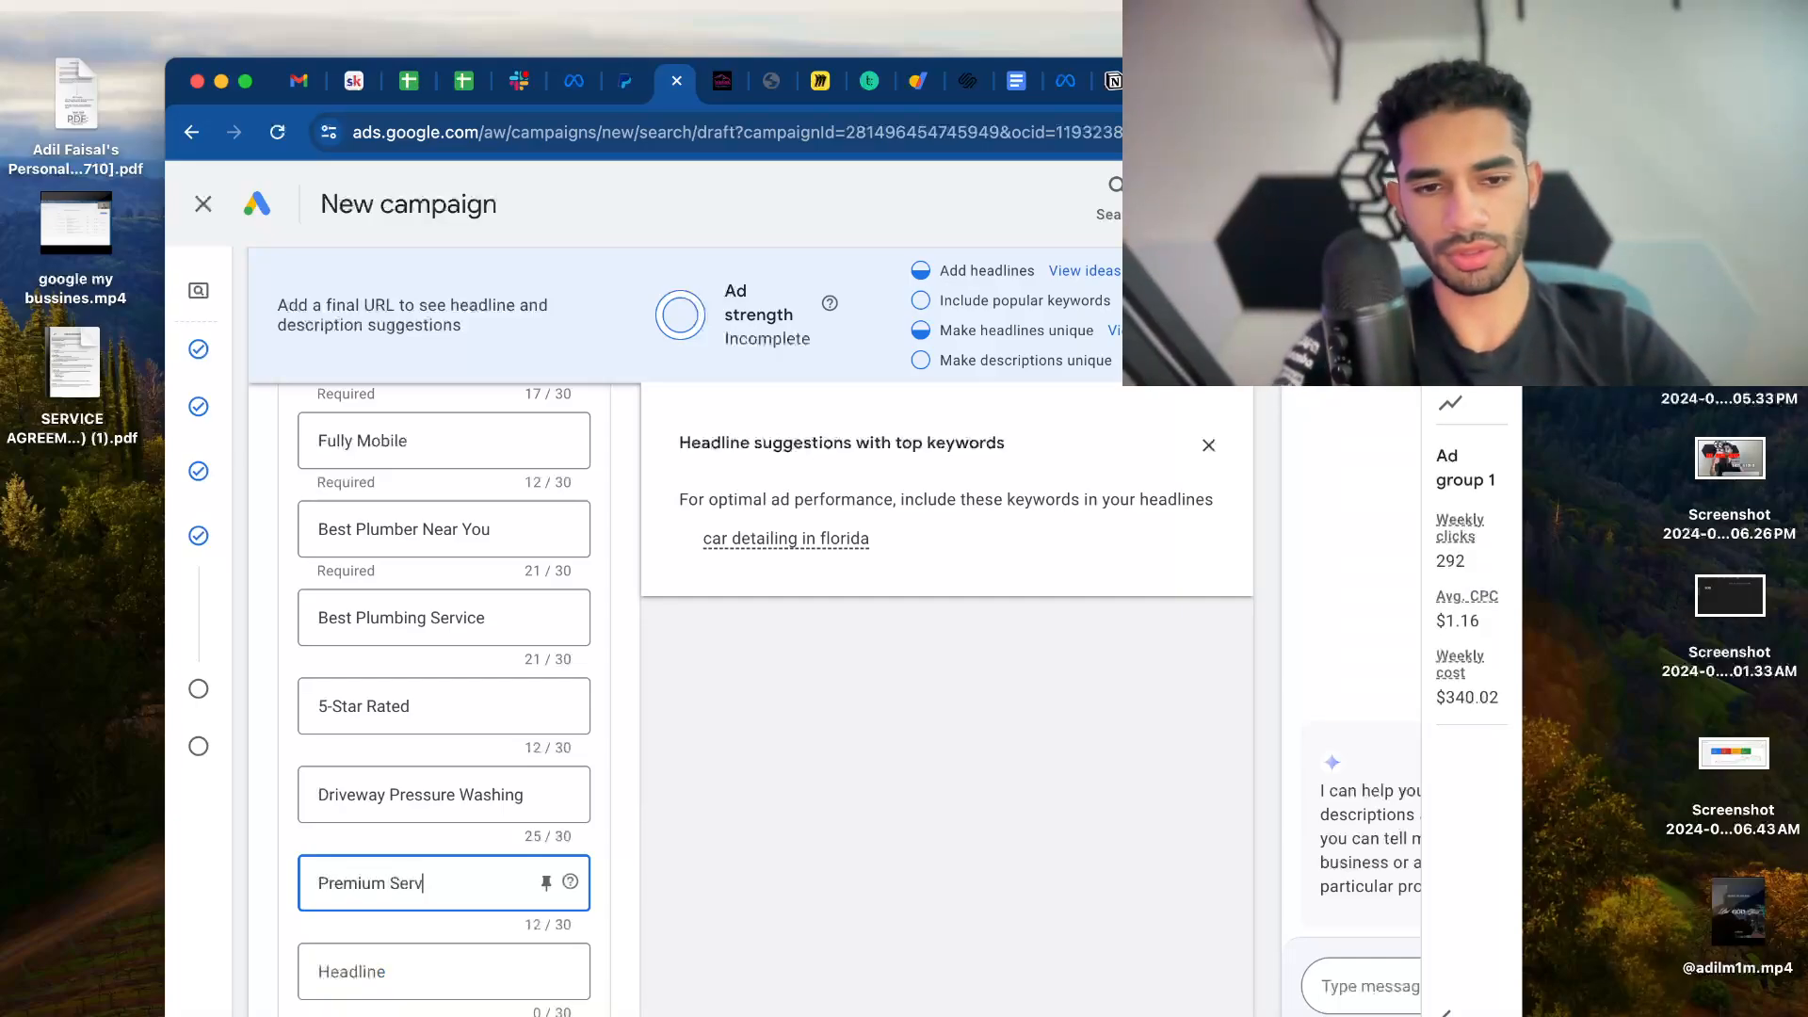
type("ie")
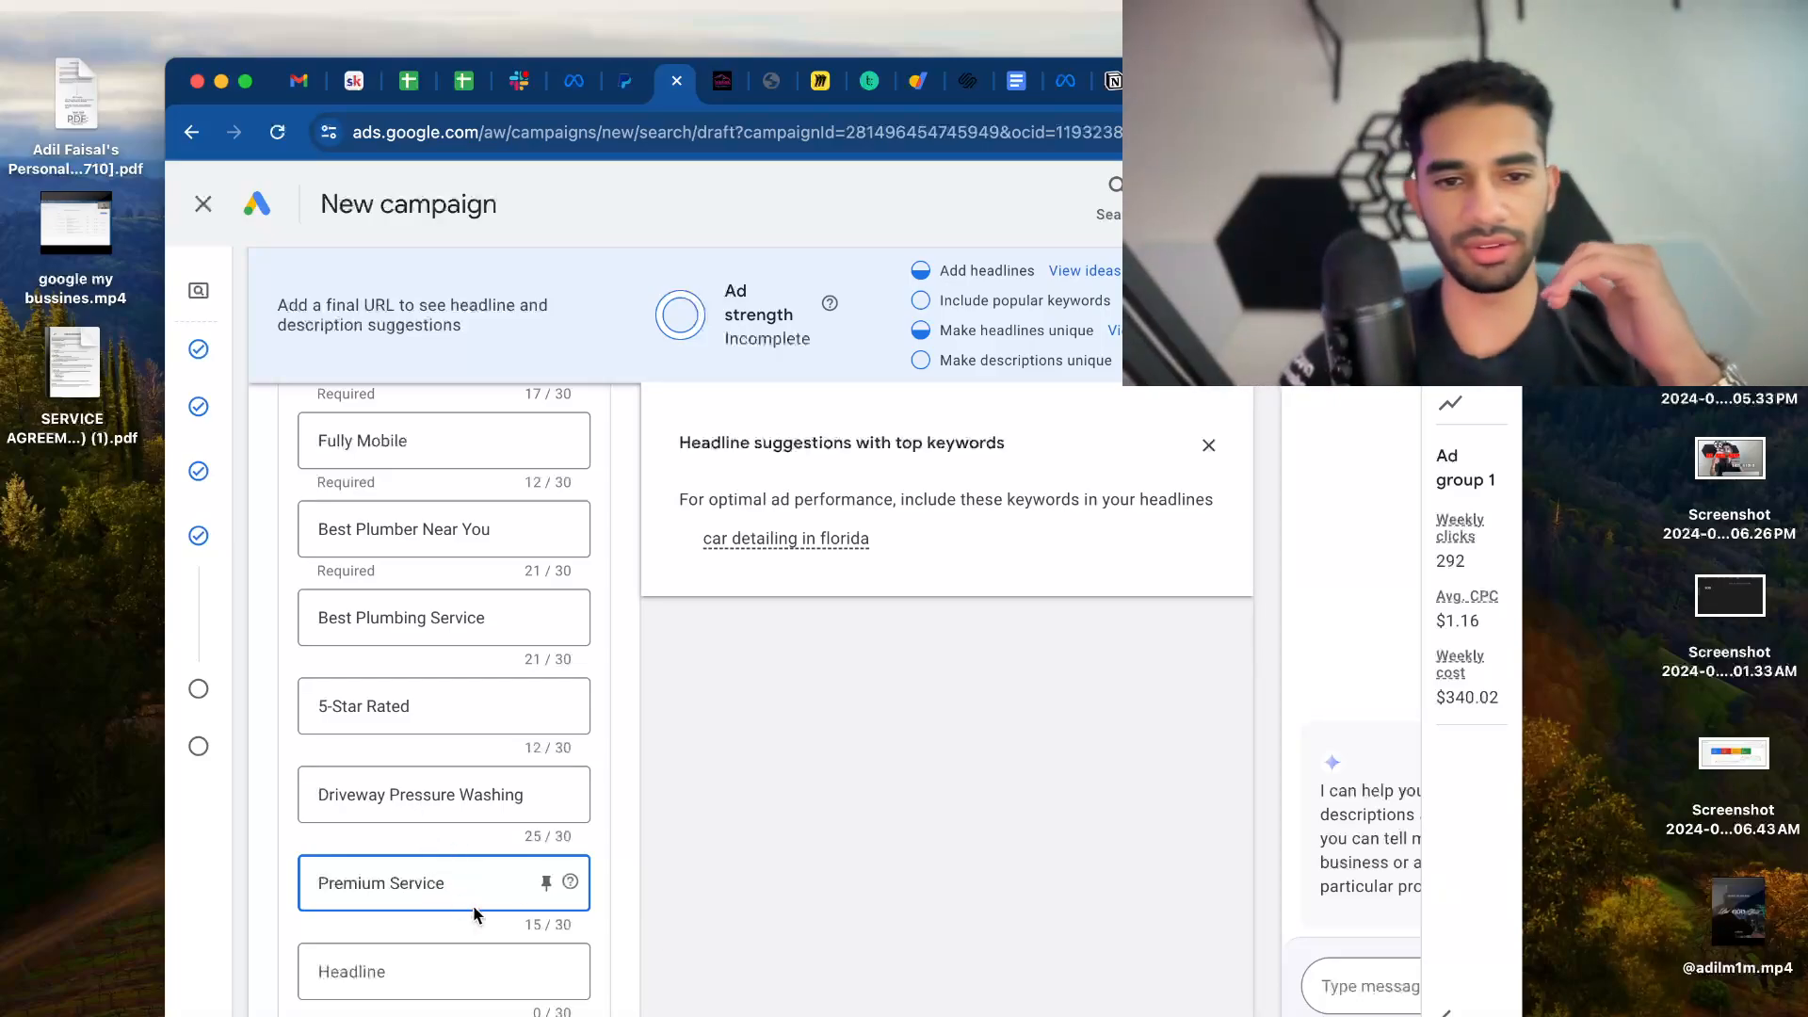
Review the ad's headlines from "Location Headline" and "Fully Mobile" through "Premium Service"
scroll(483, 853, "up", 1)
scroll(483, 854, "up", 1)
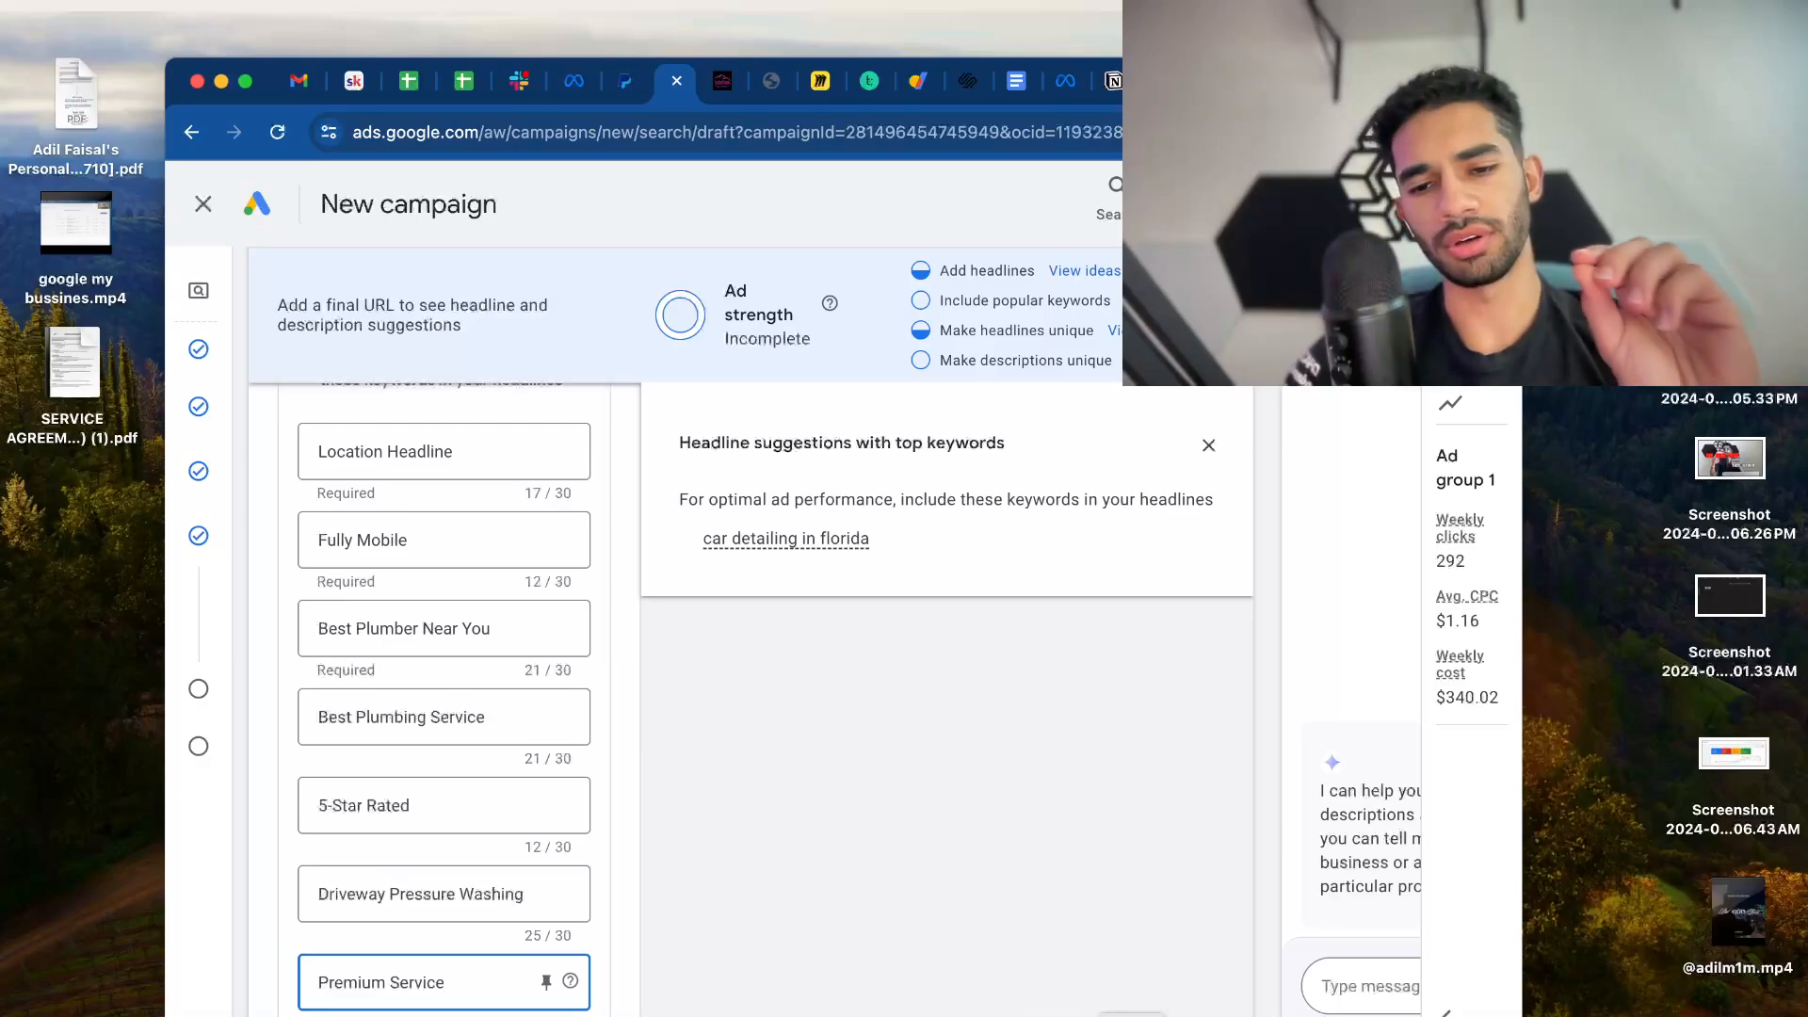
left_click(1138, 1015)
scroll(1457, 753, "up", 2)
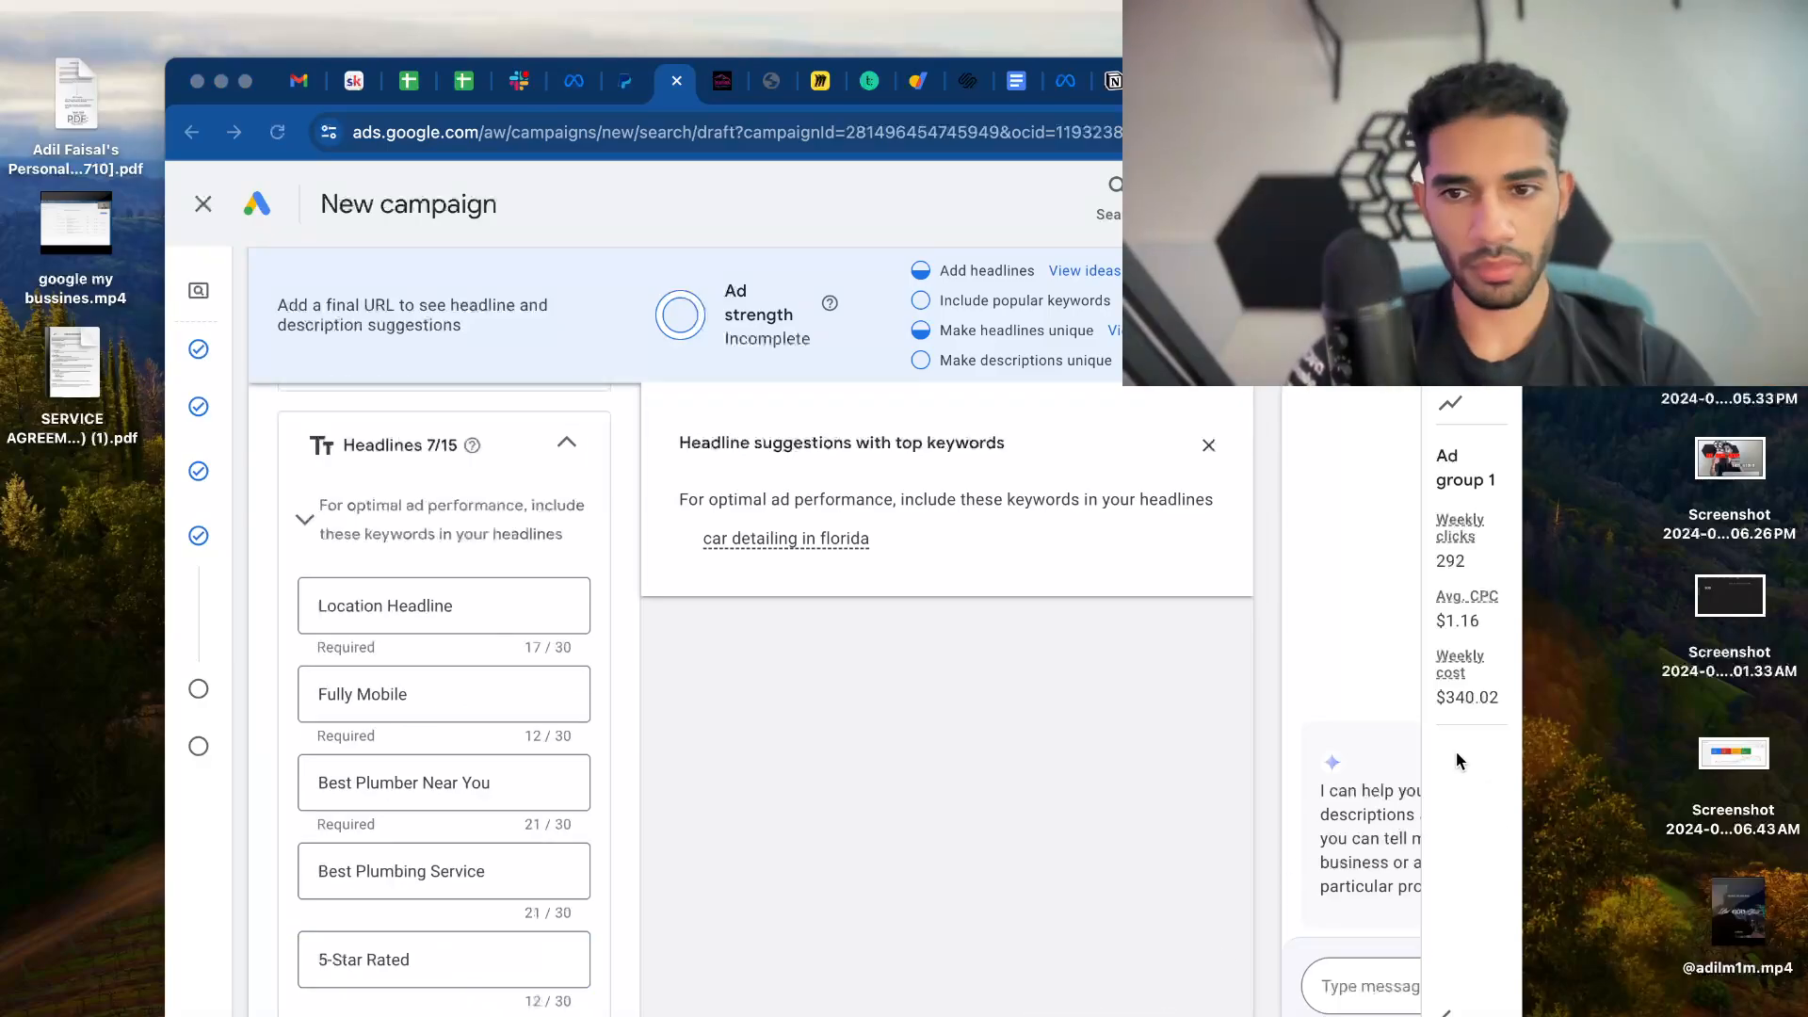
left_click(318, 600)
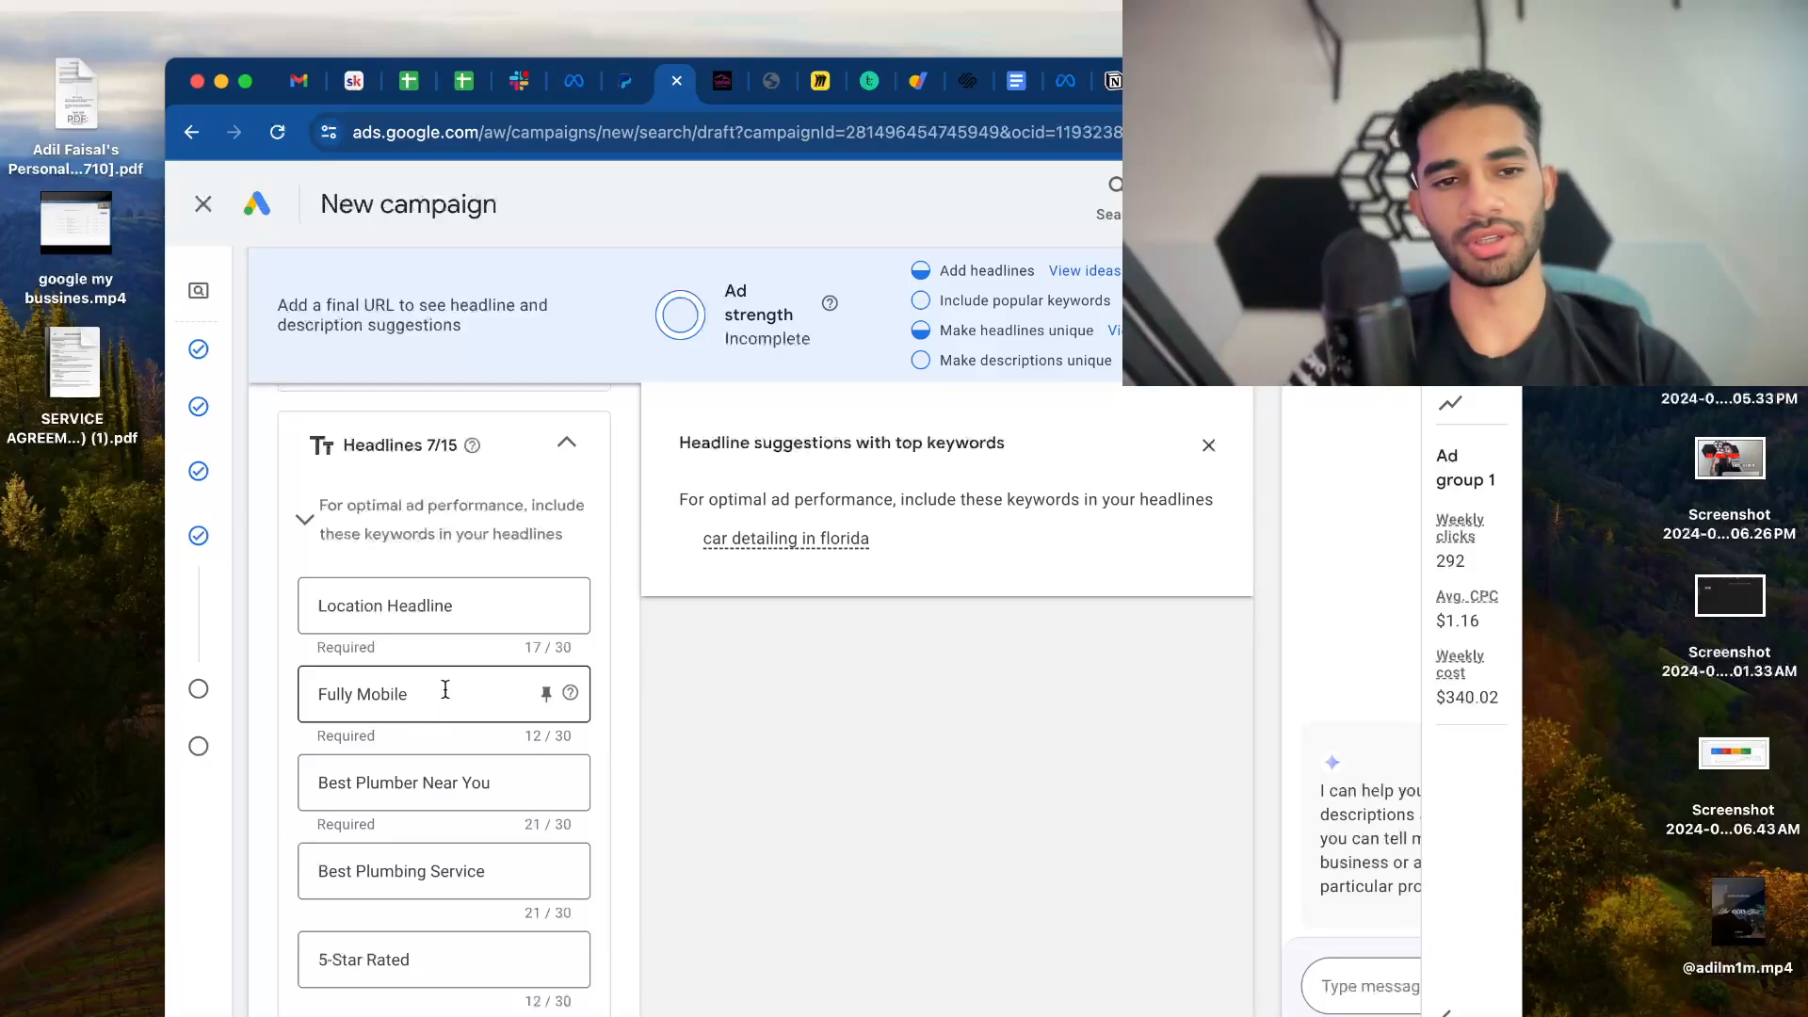
left_click_drag(444, 692, 295, 697)
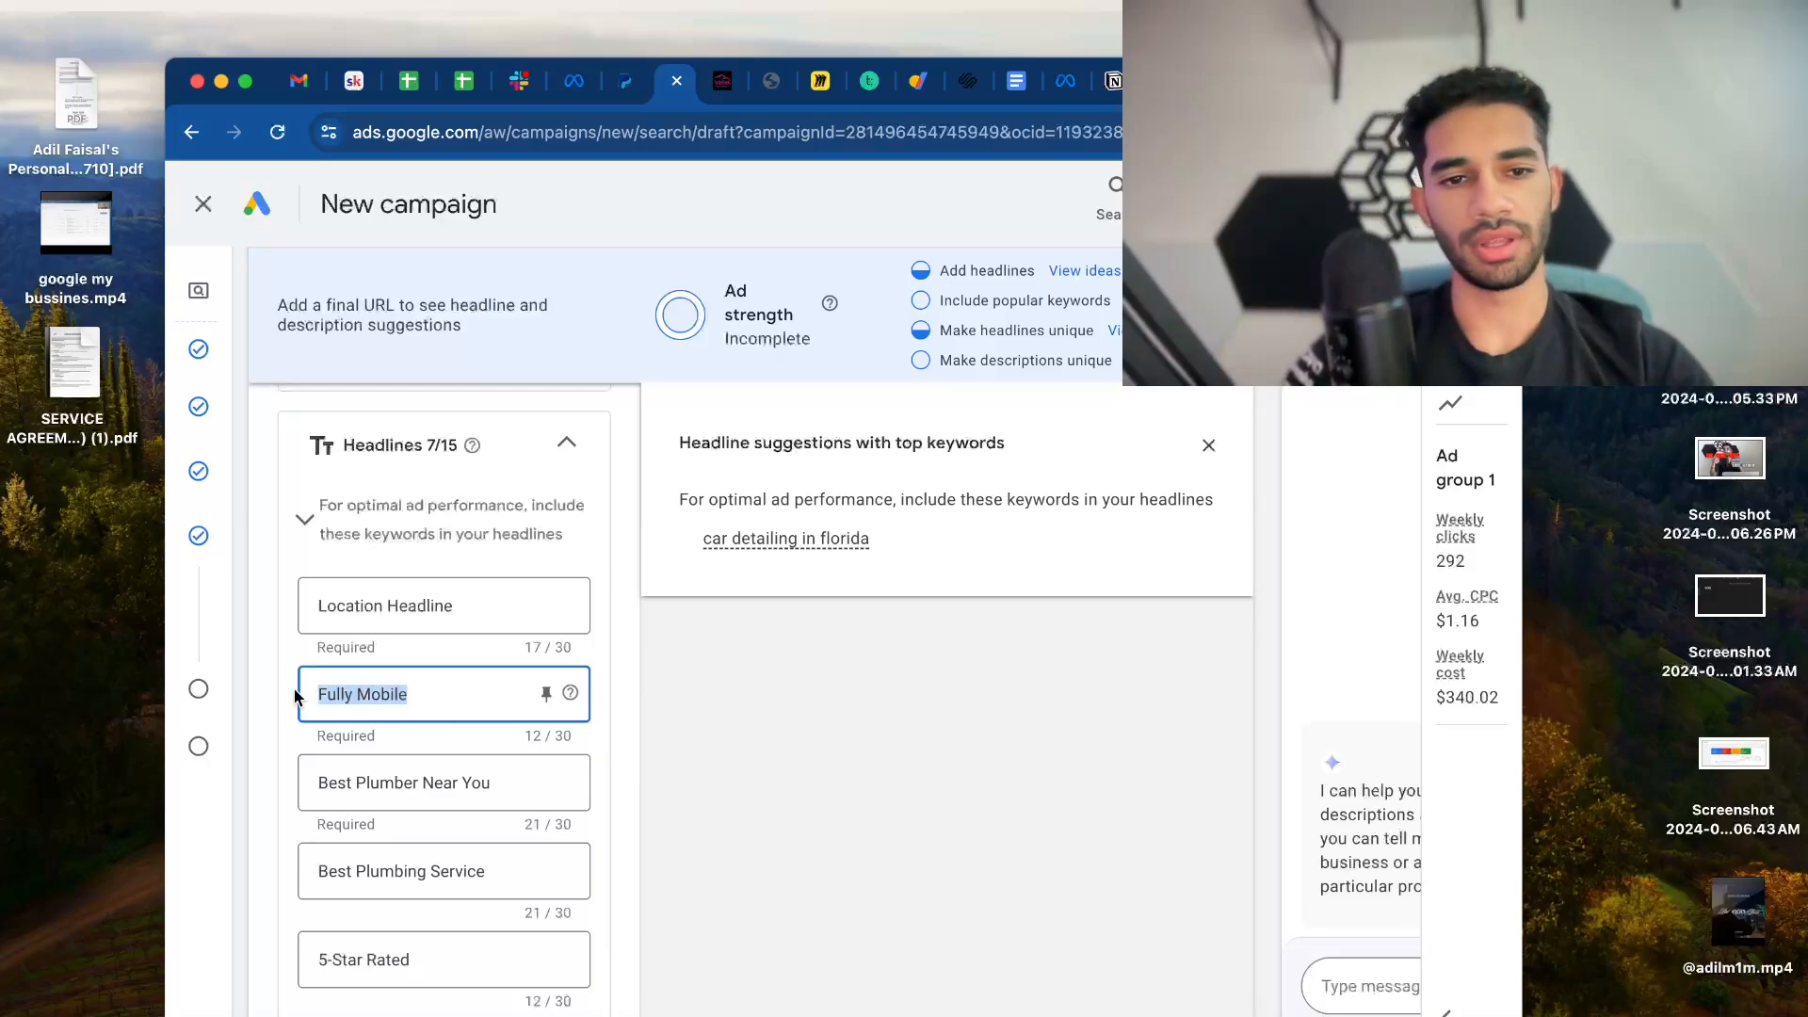
left_click(440, 716)
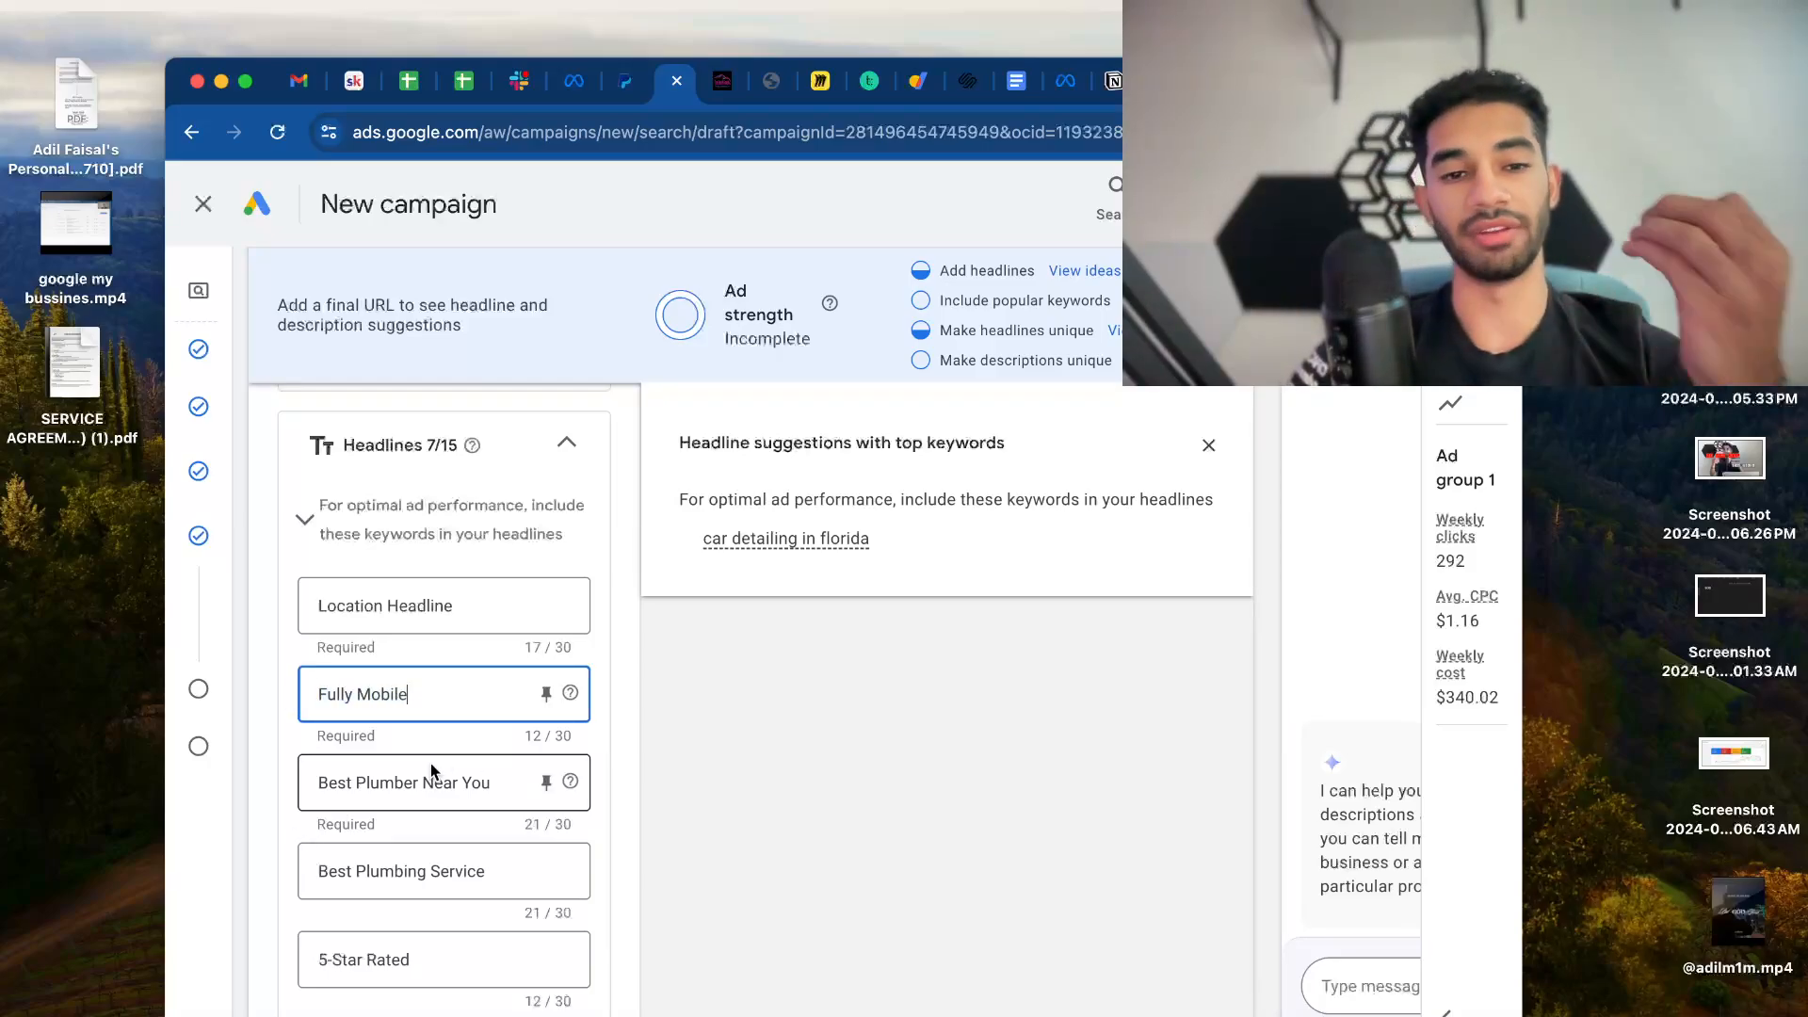
scroll(431, 763, "down", 3)
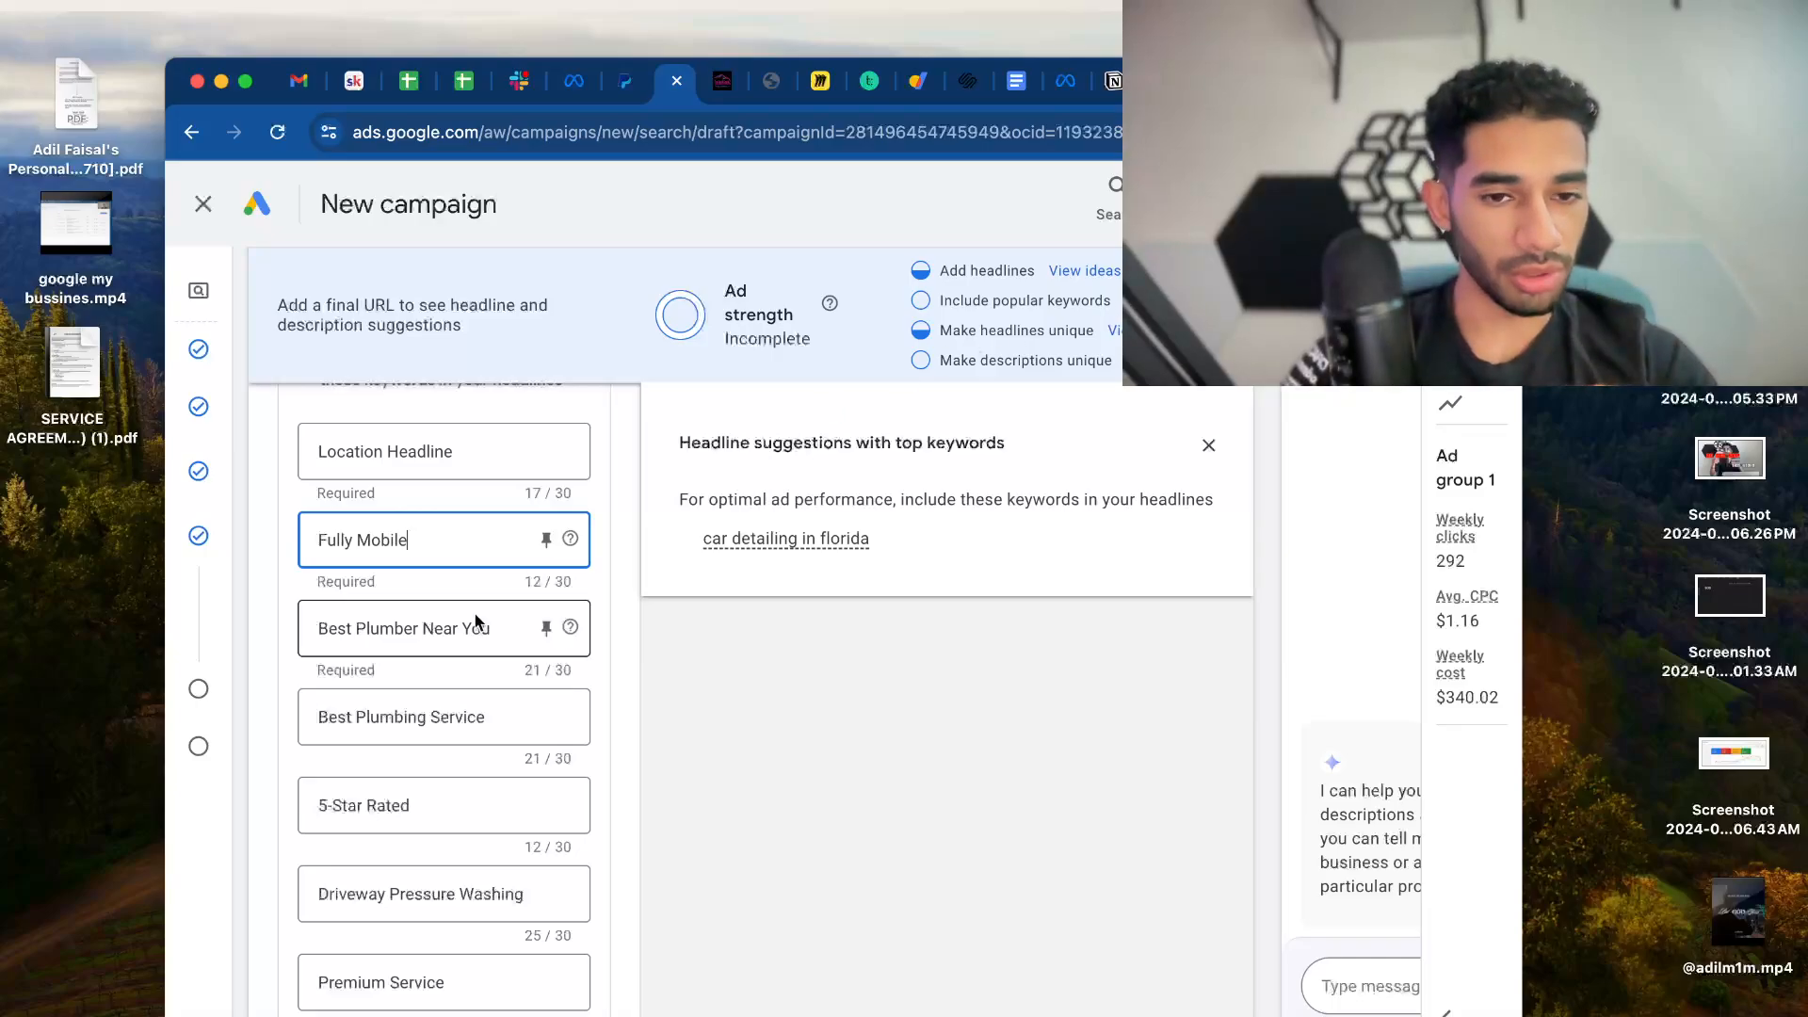
Enter "Call Us Today" as the ad's eighth headline
scroll(331, 785, "down", 5)
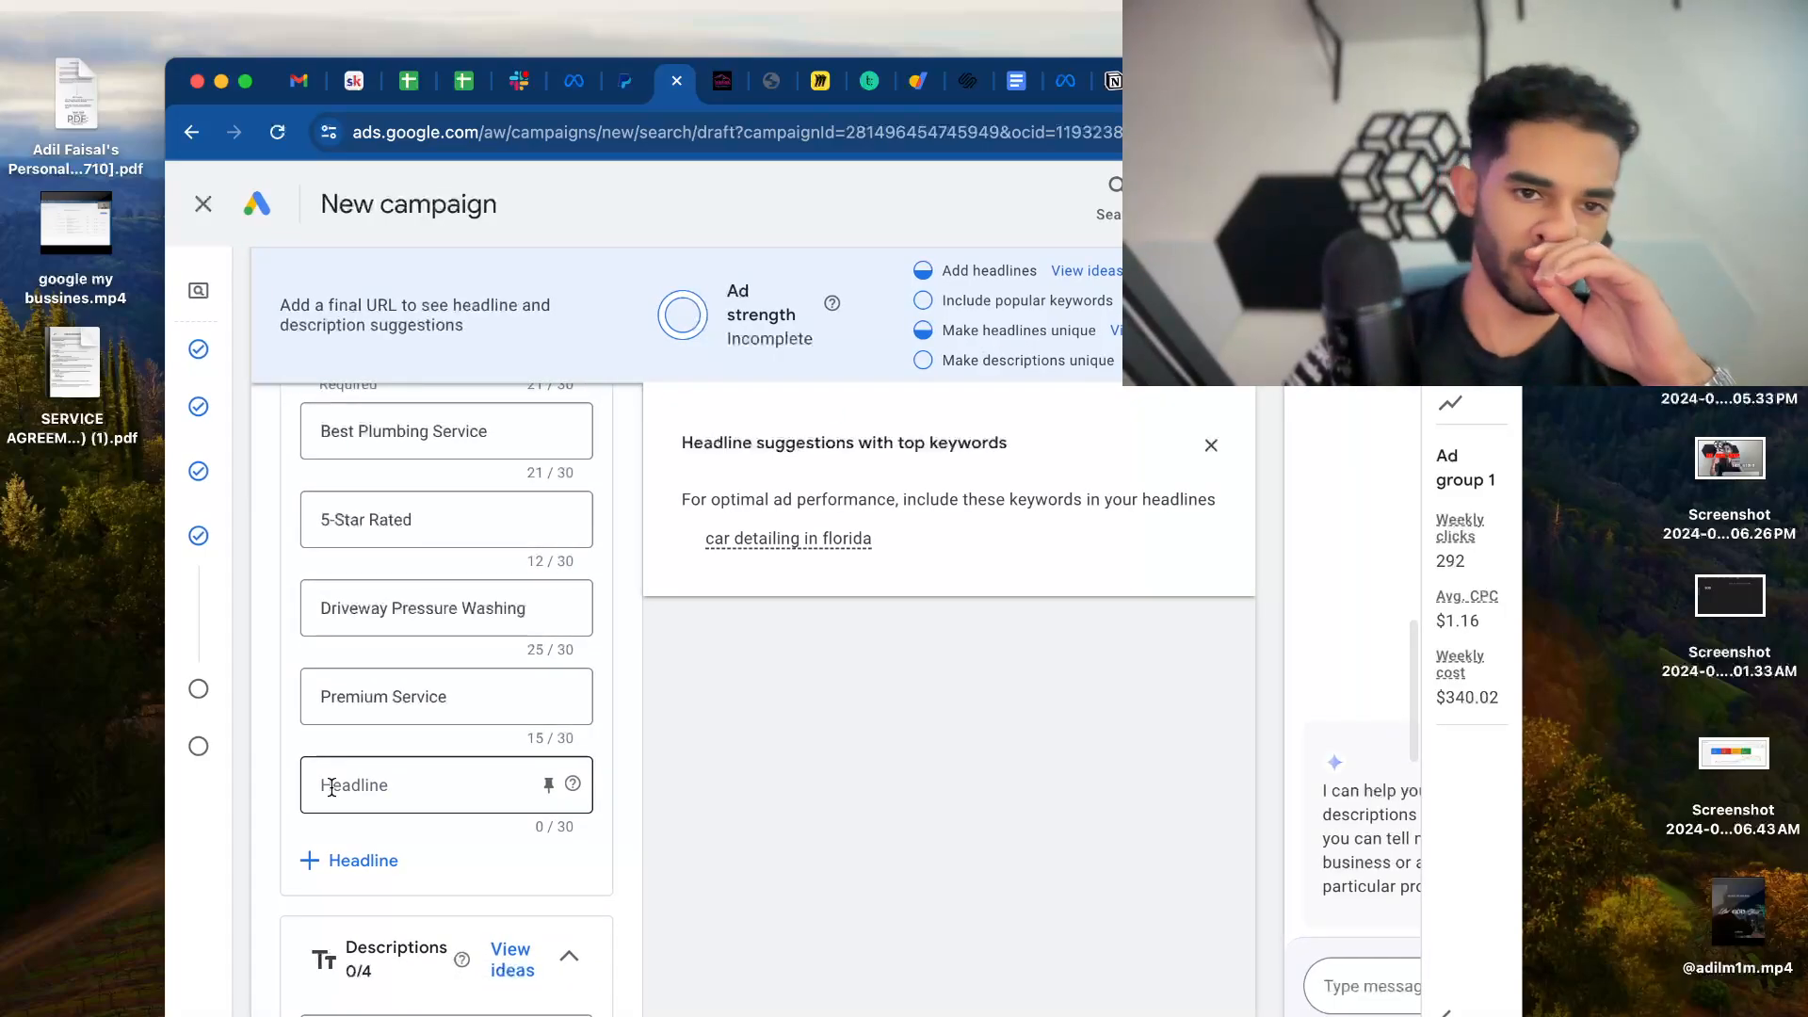
scroll(331, 785, "down", 2)
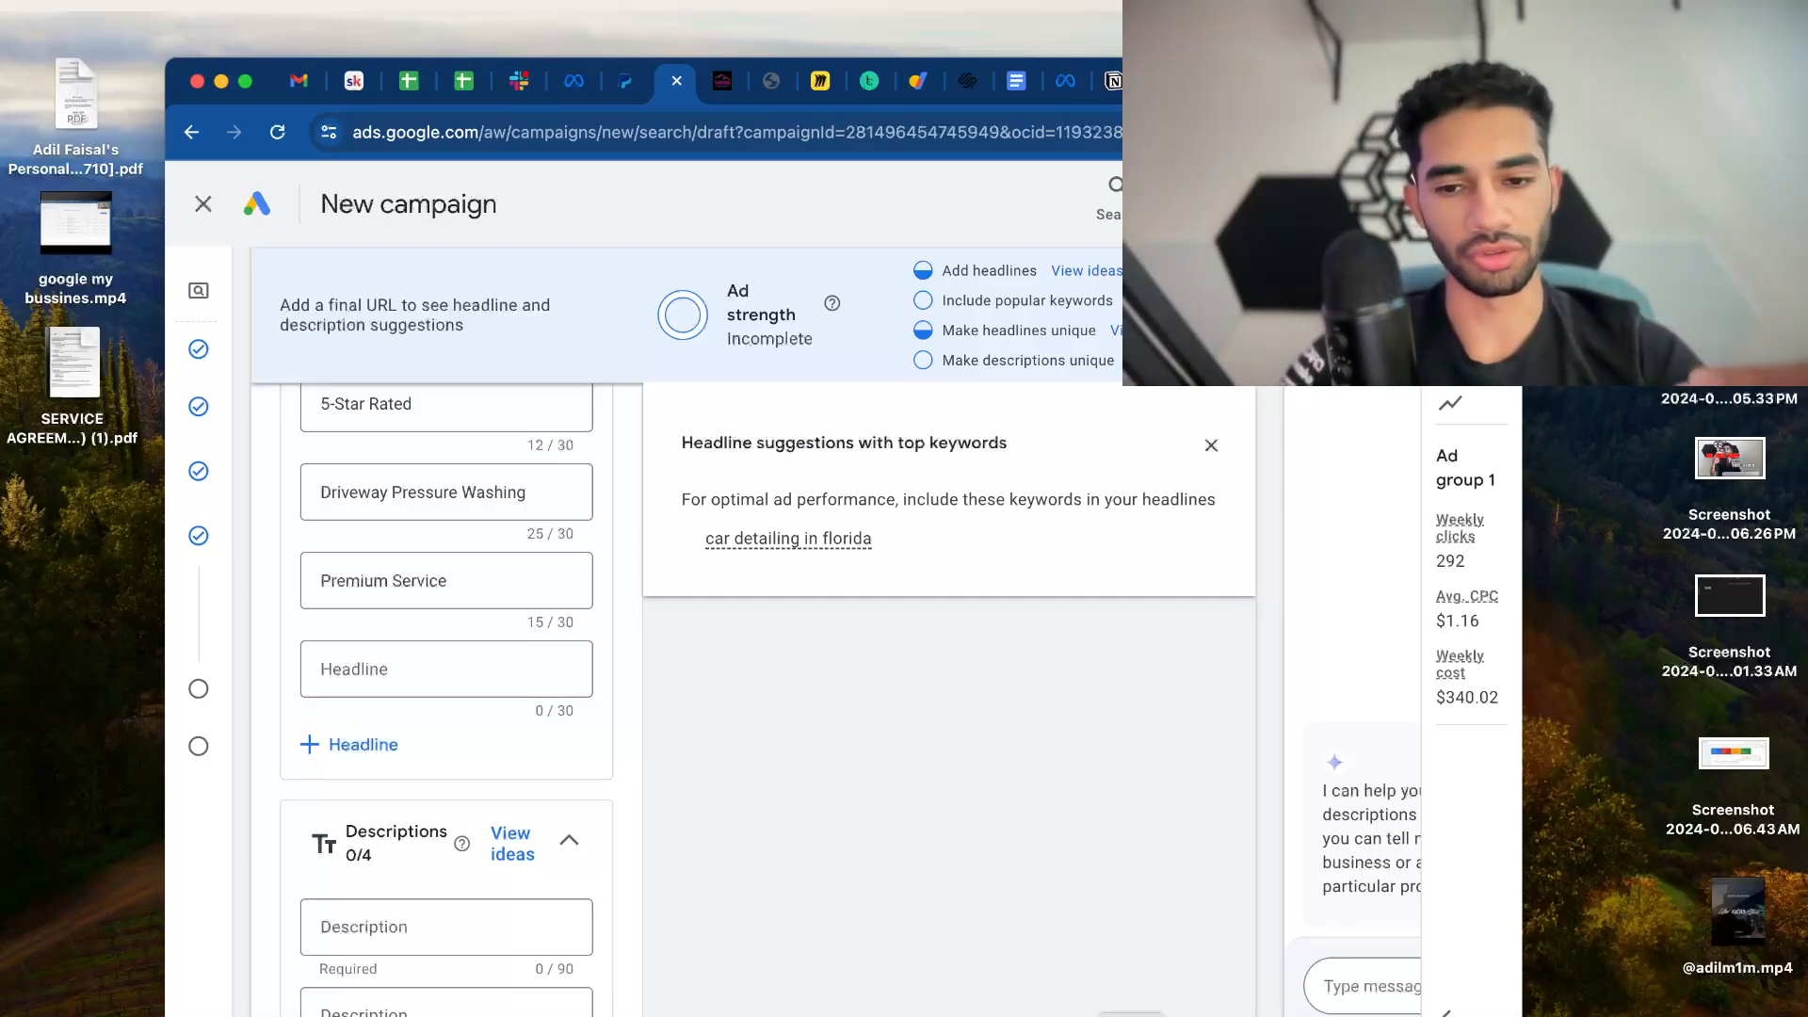
left_click(343, 617)
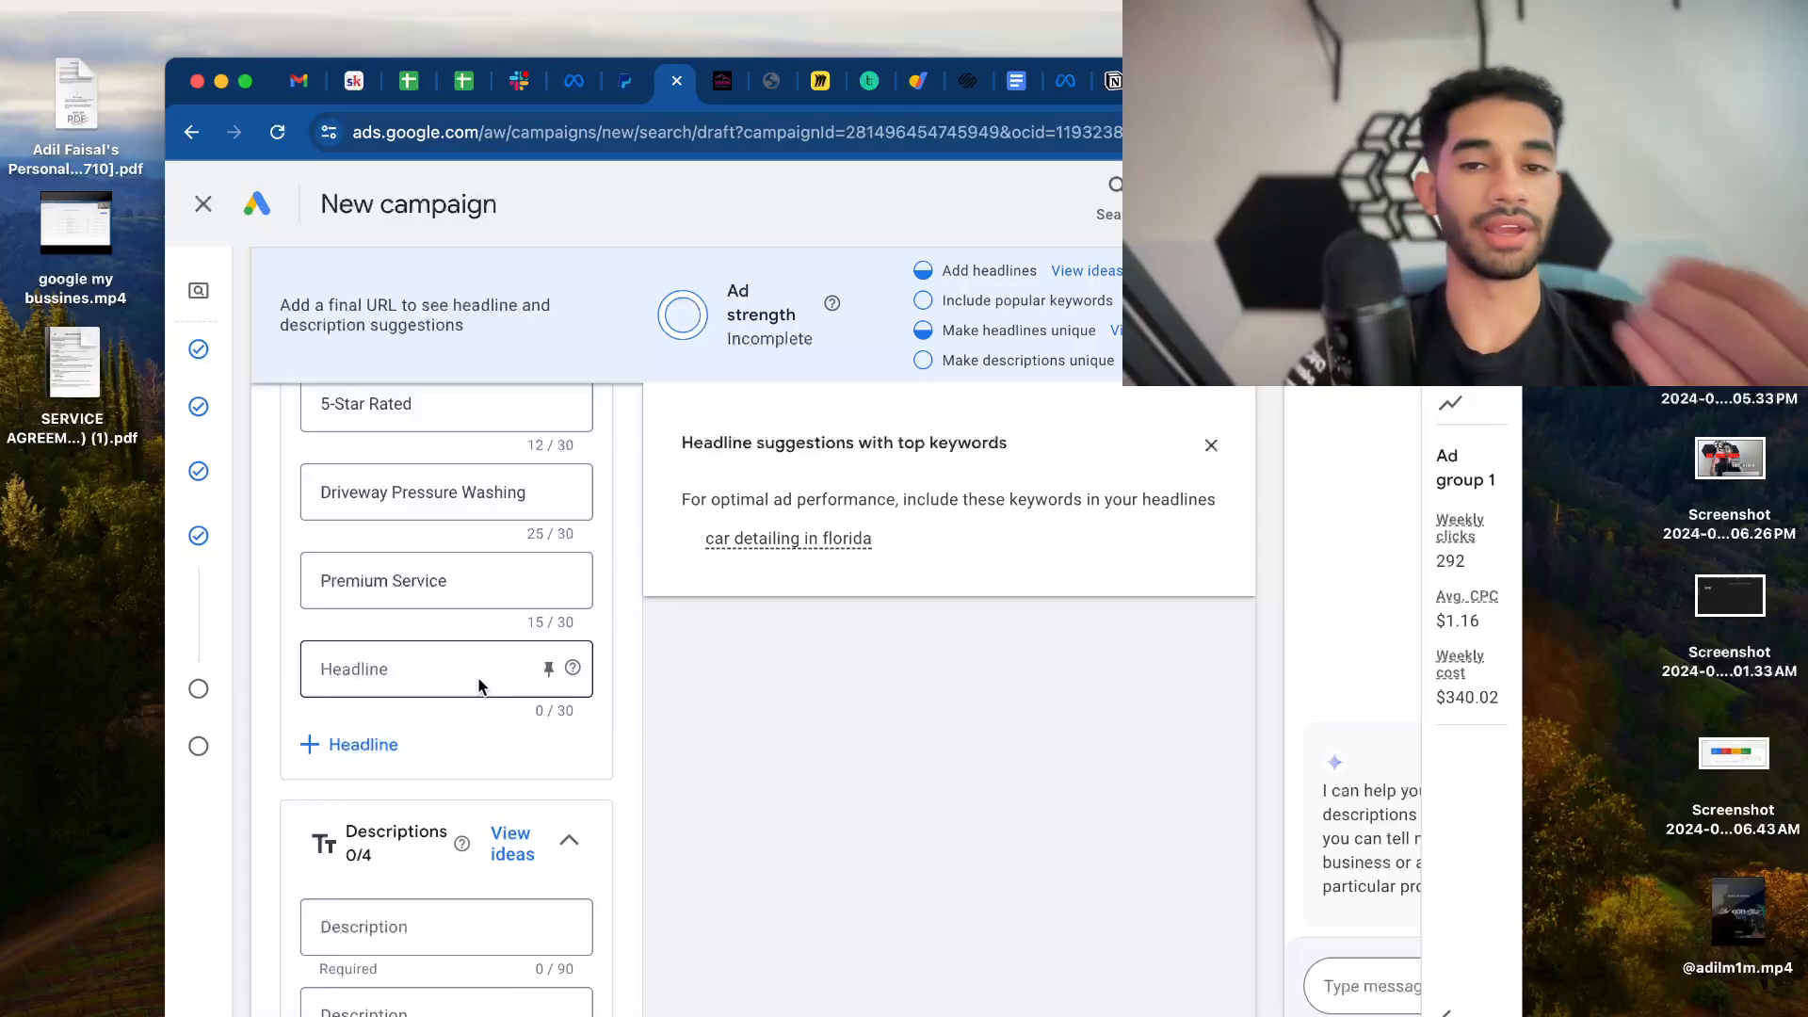
left_click(355, 659)
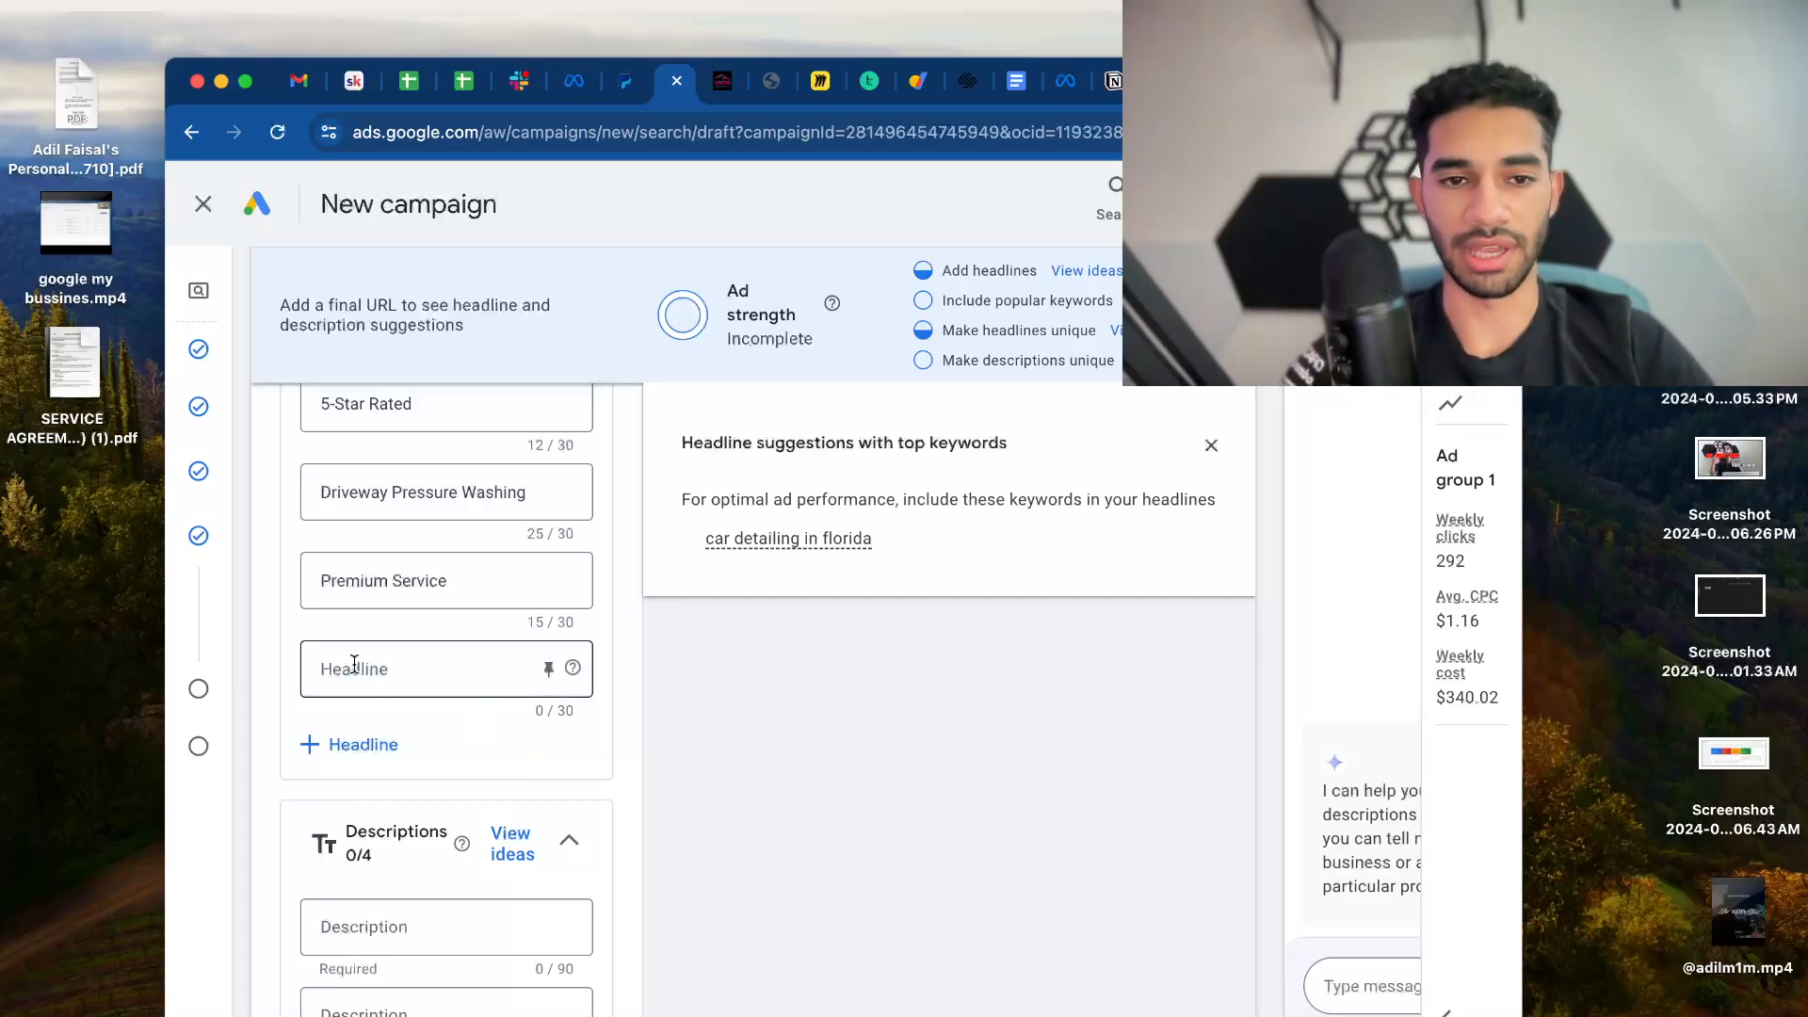
type("Call Us")
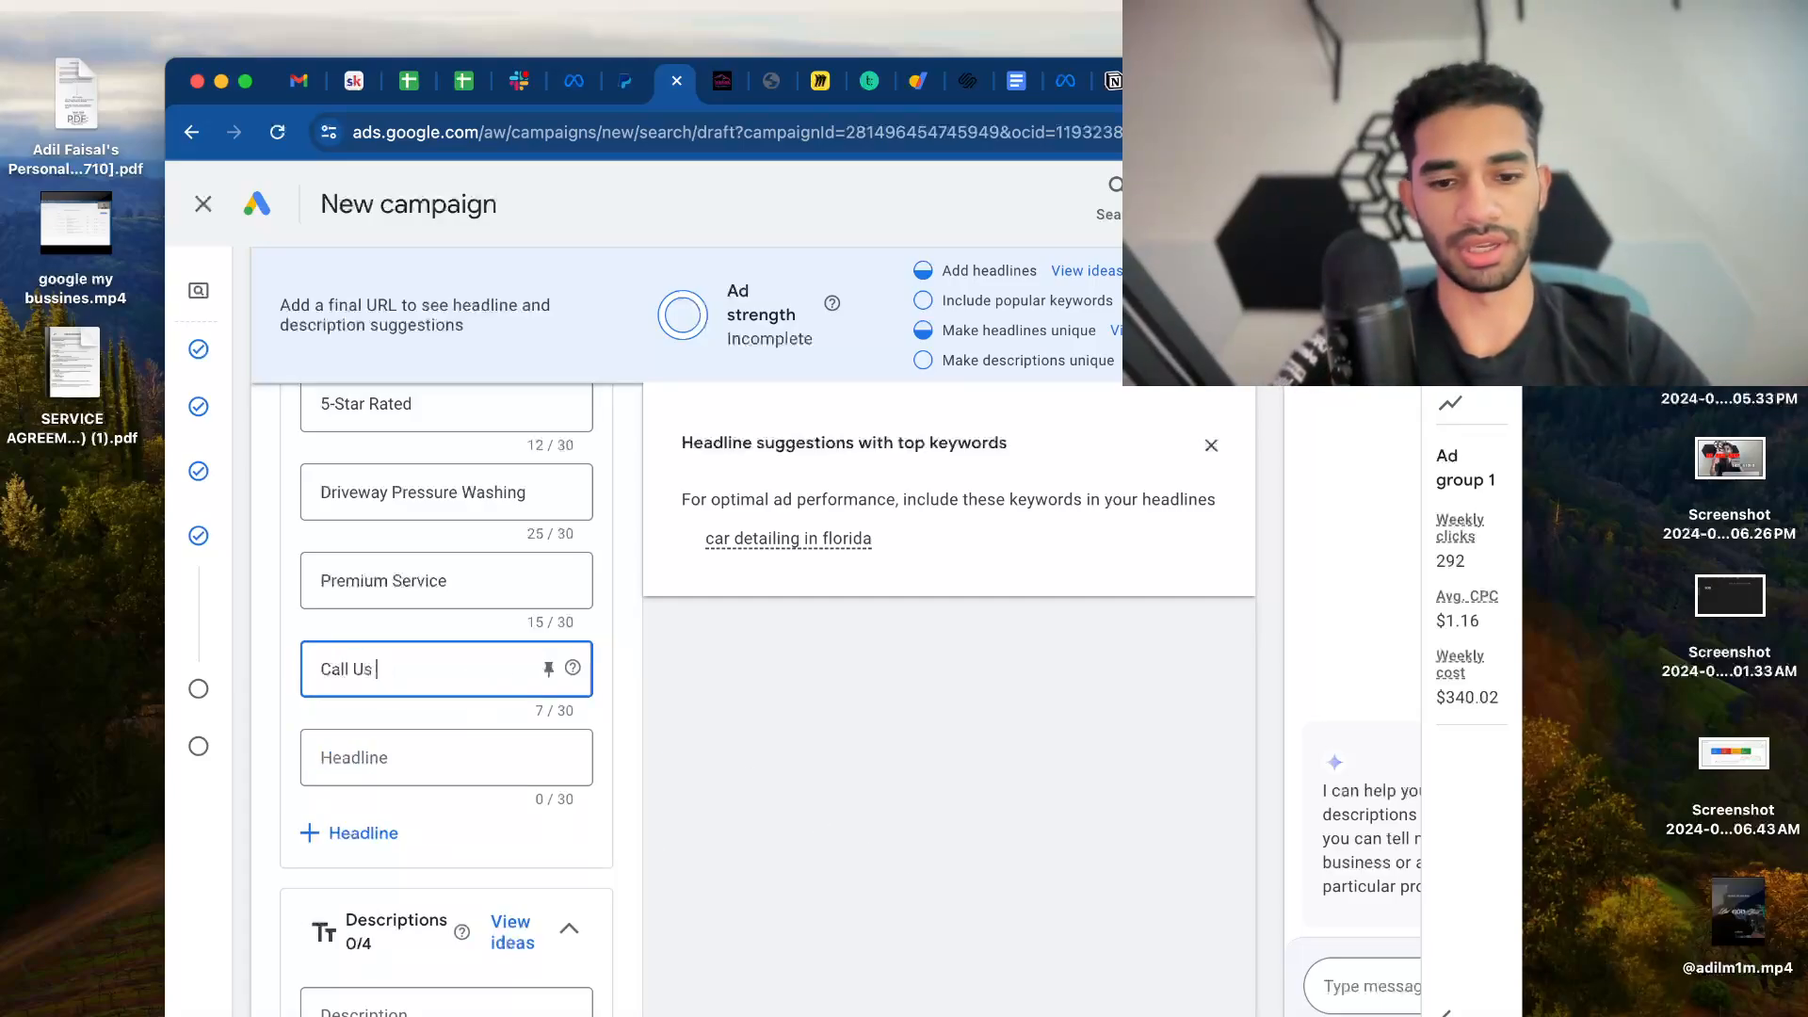
type(" Tod")
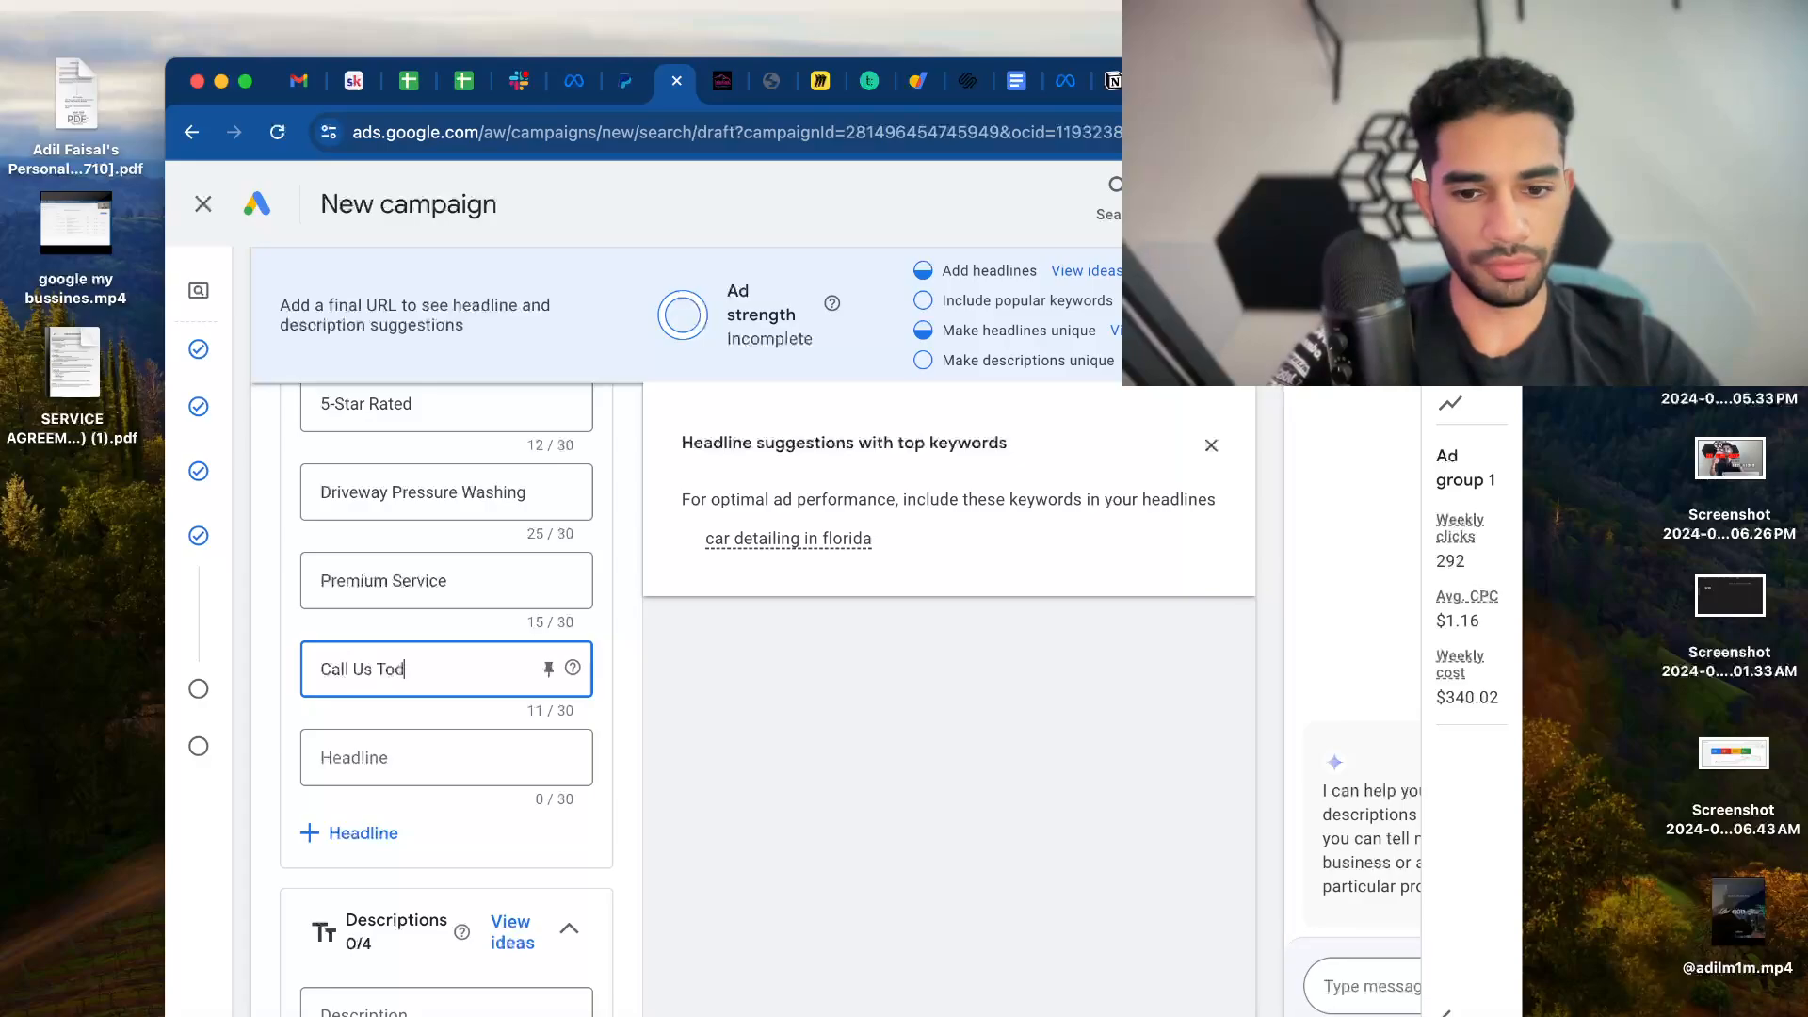
type("ay")
Enter "Get a Free Quote" as the ad's ninth headline
left_click(368, 774)
type("Get")
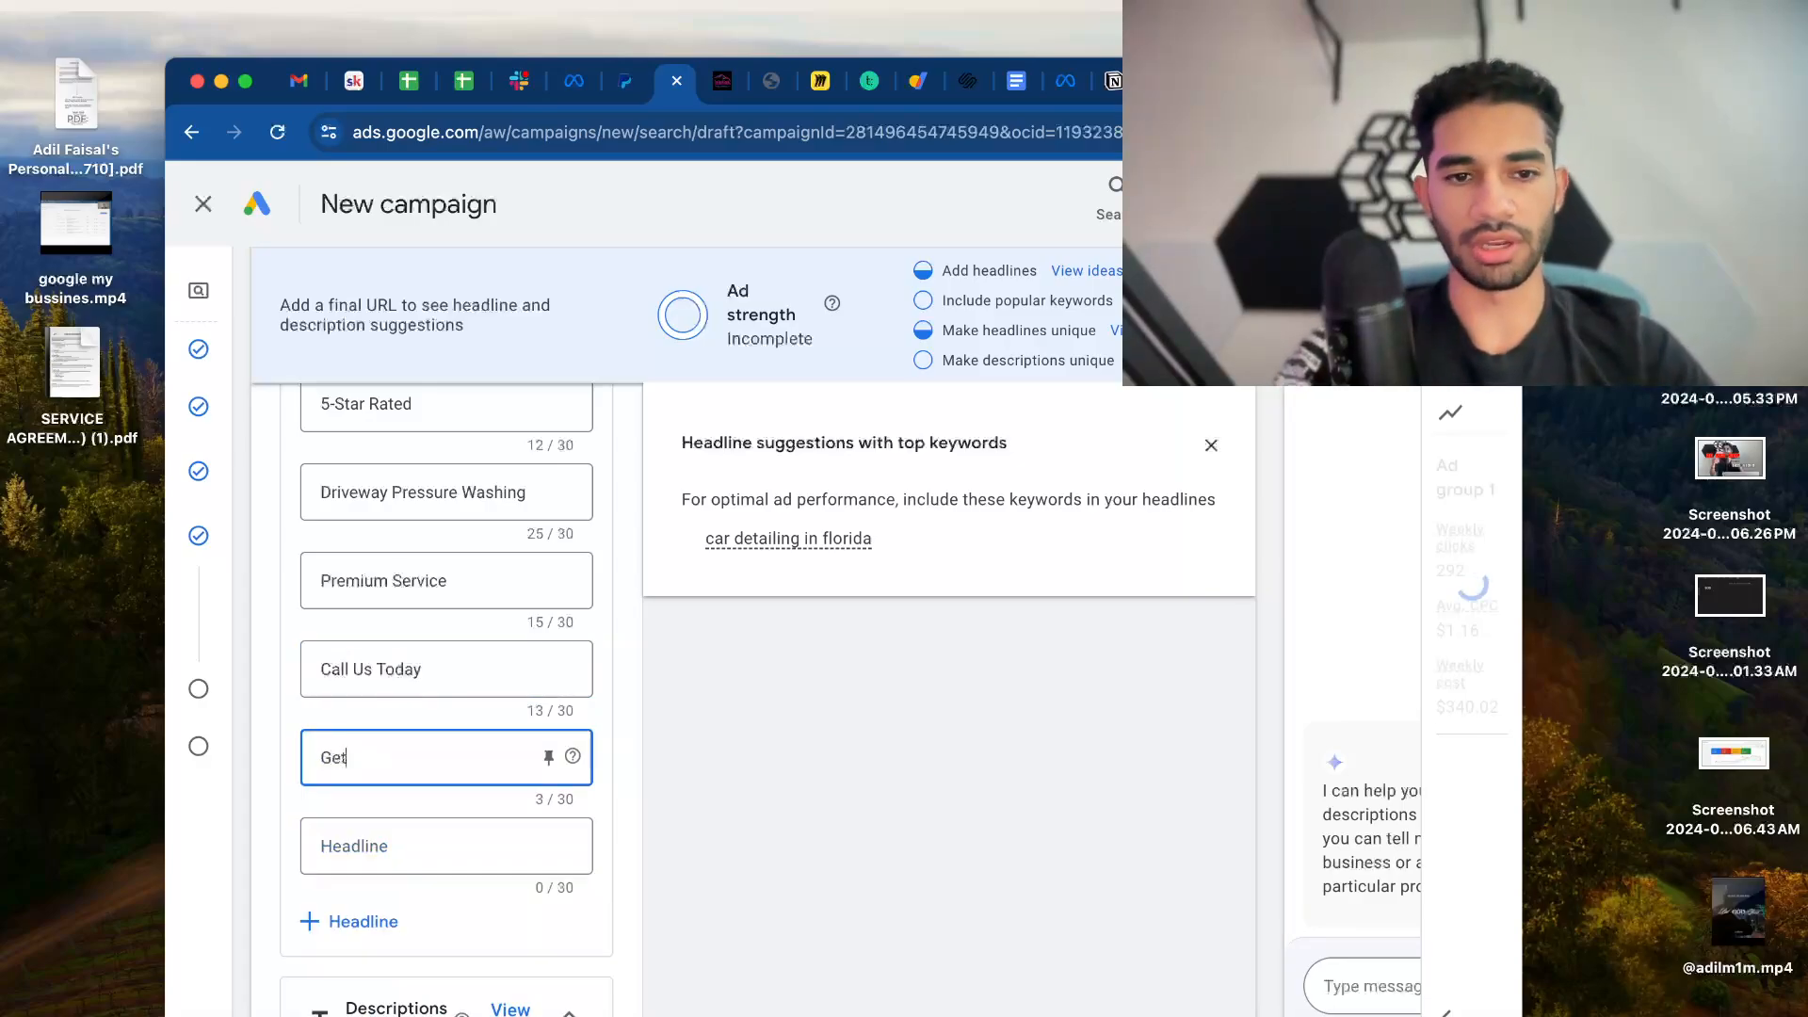
type(" A")
key("BackSpace")
type("a Free Quote")
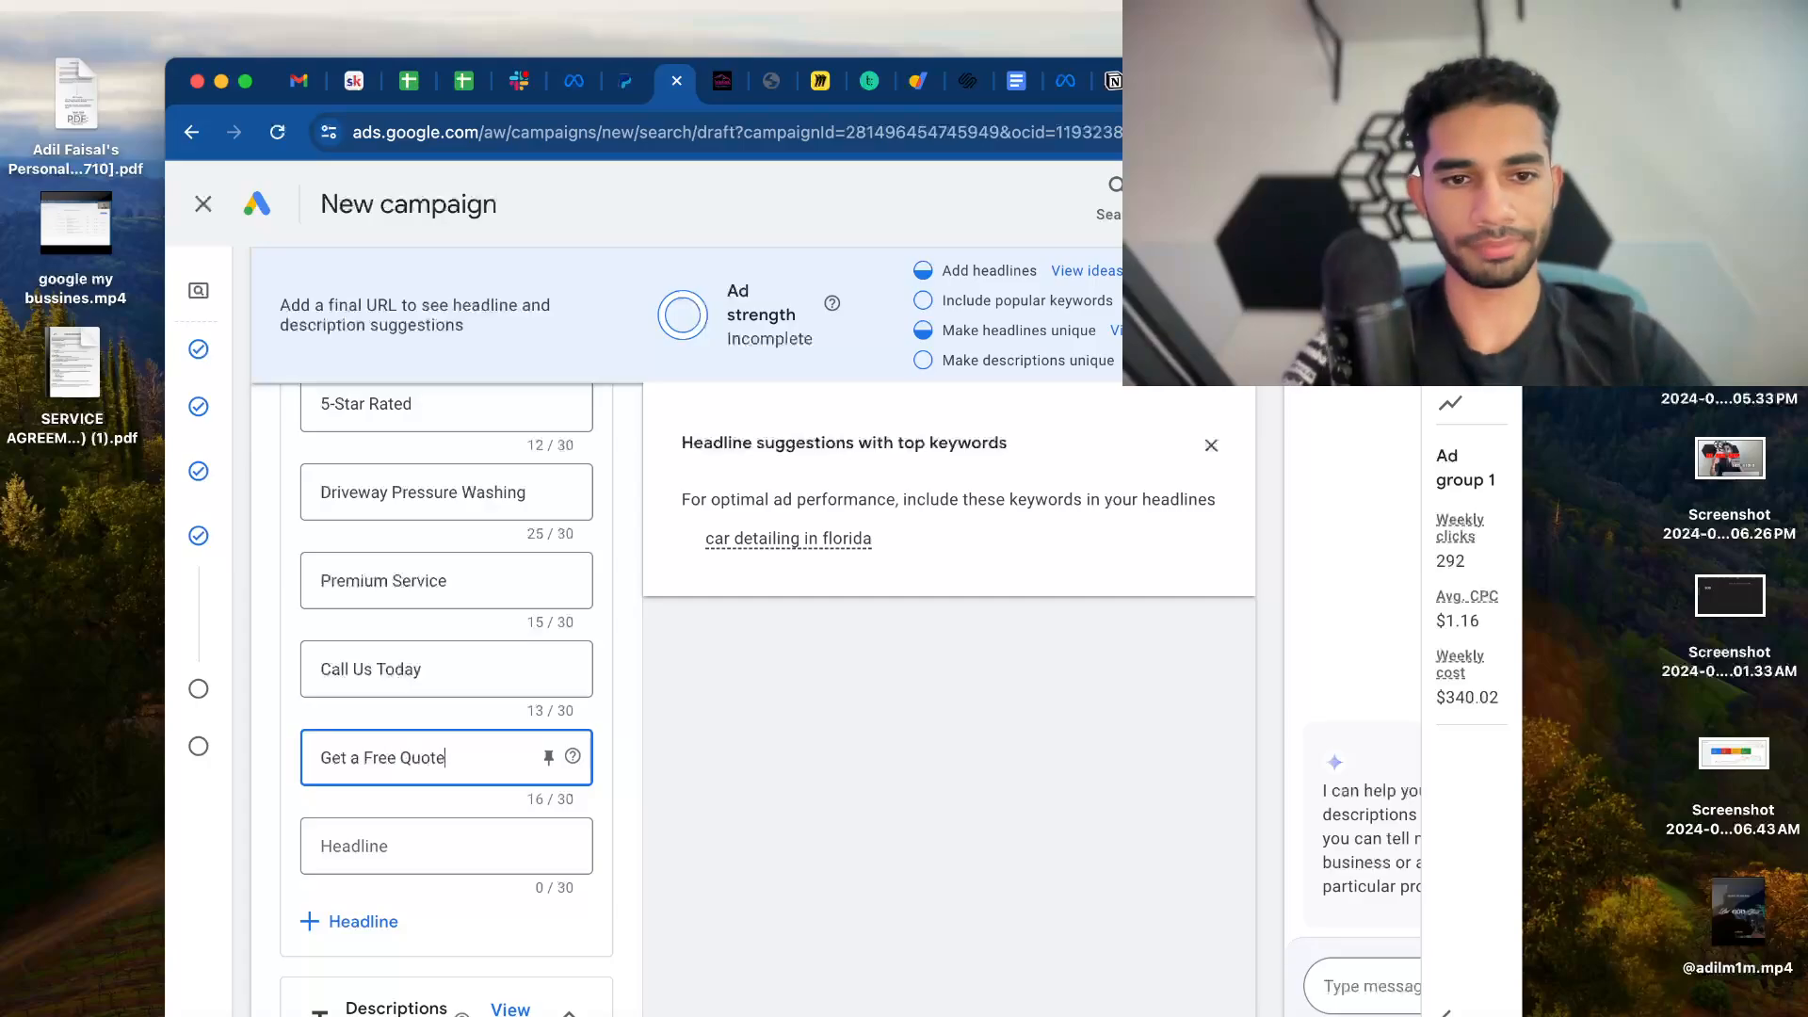
Try "Book Now" as the ad's tenth headline and clear it again
left_click(376, 847)
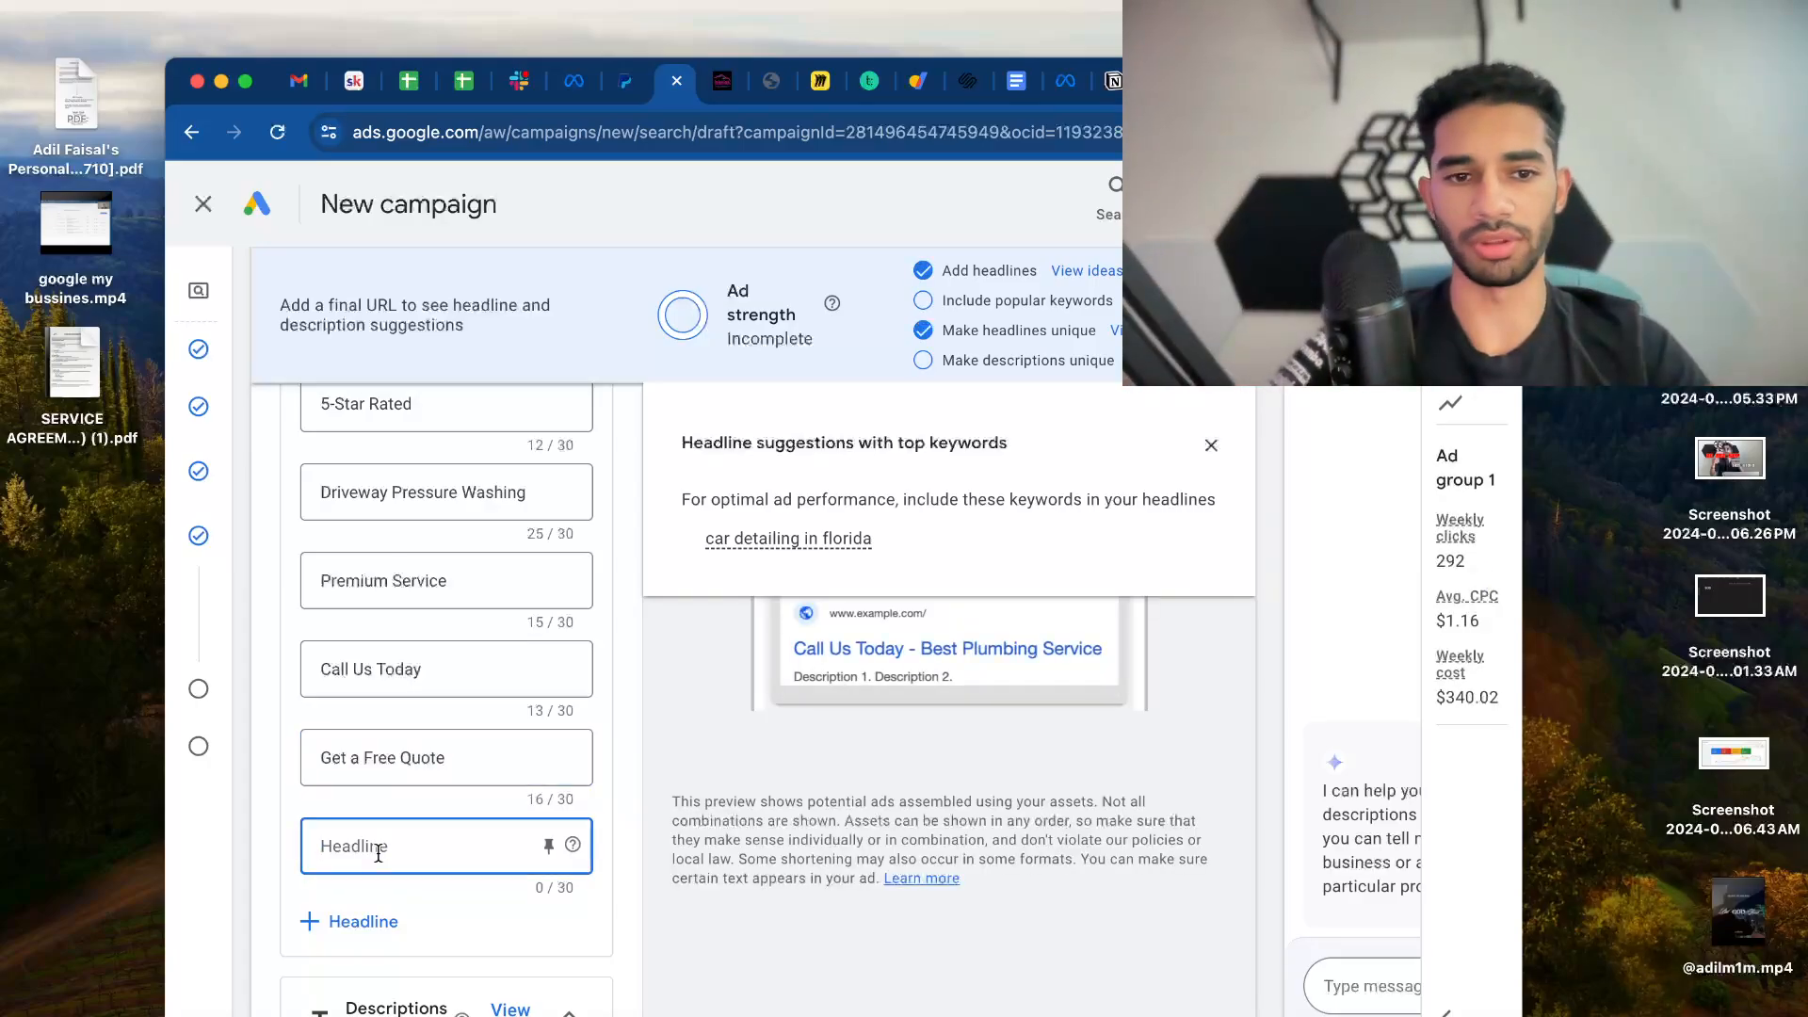
type("Book Now")
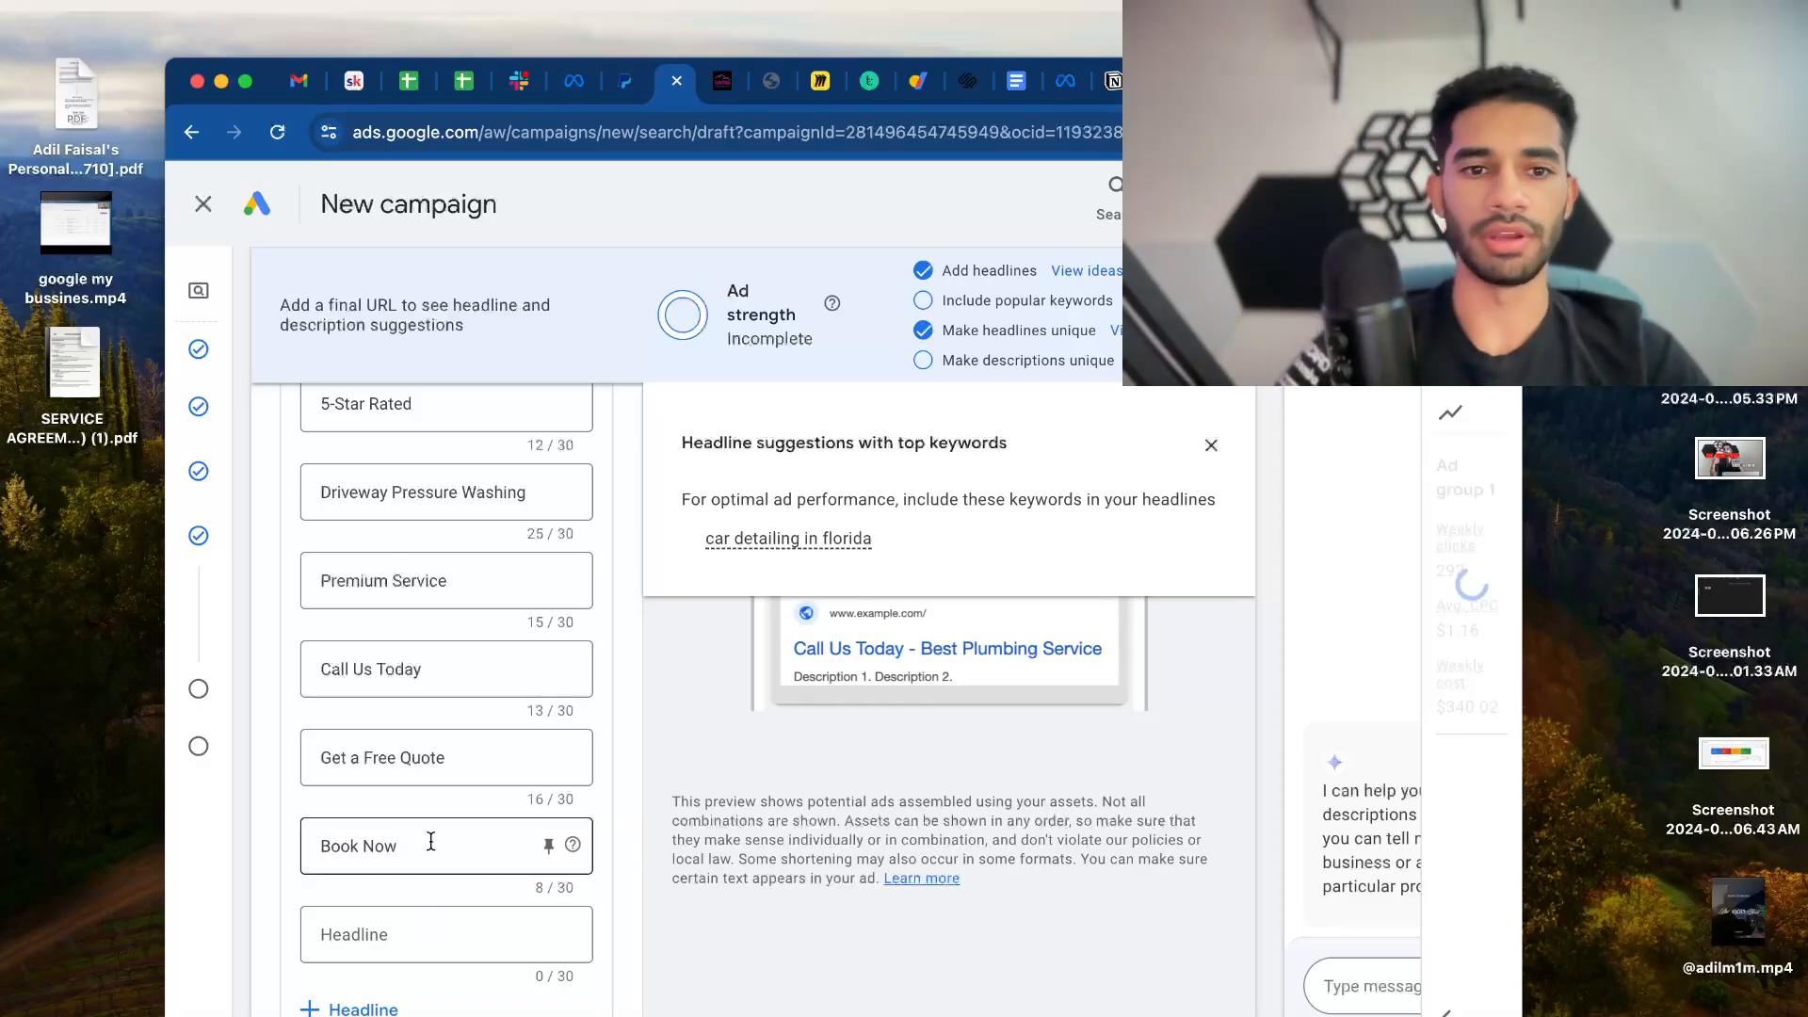
triple_click(398, 847)
key("BackSpace")
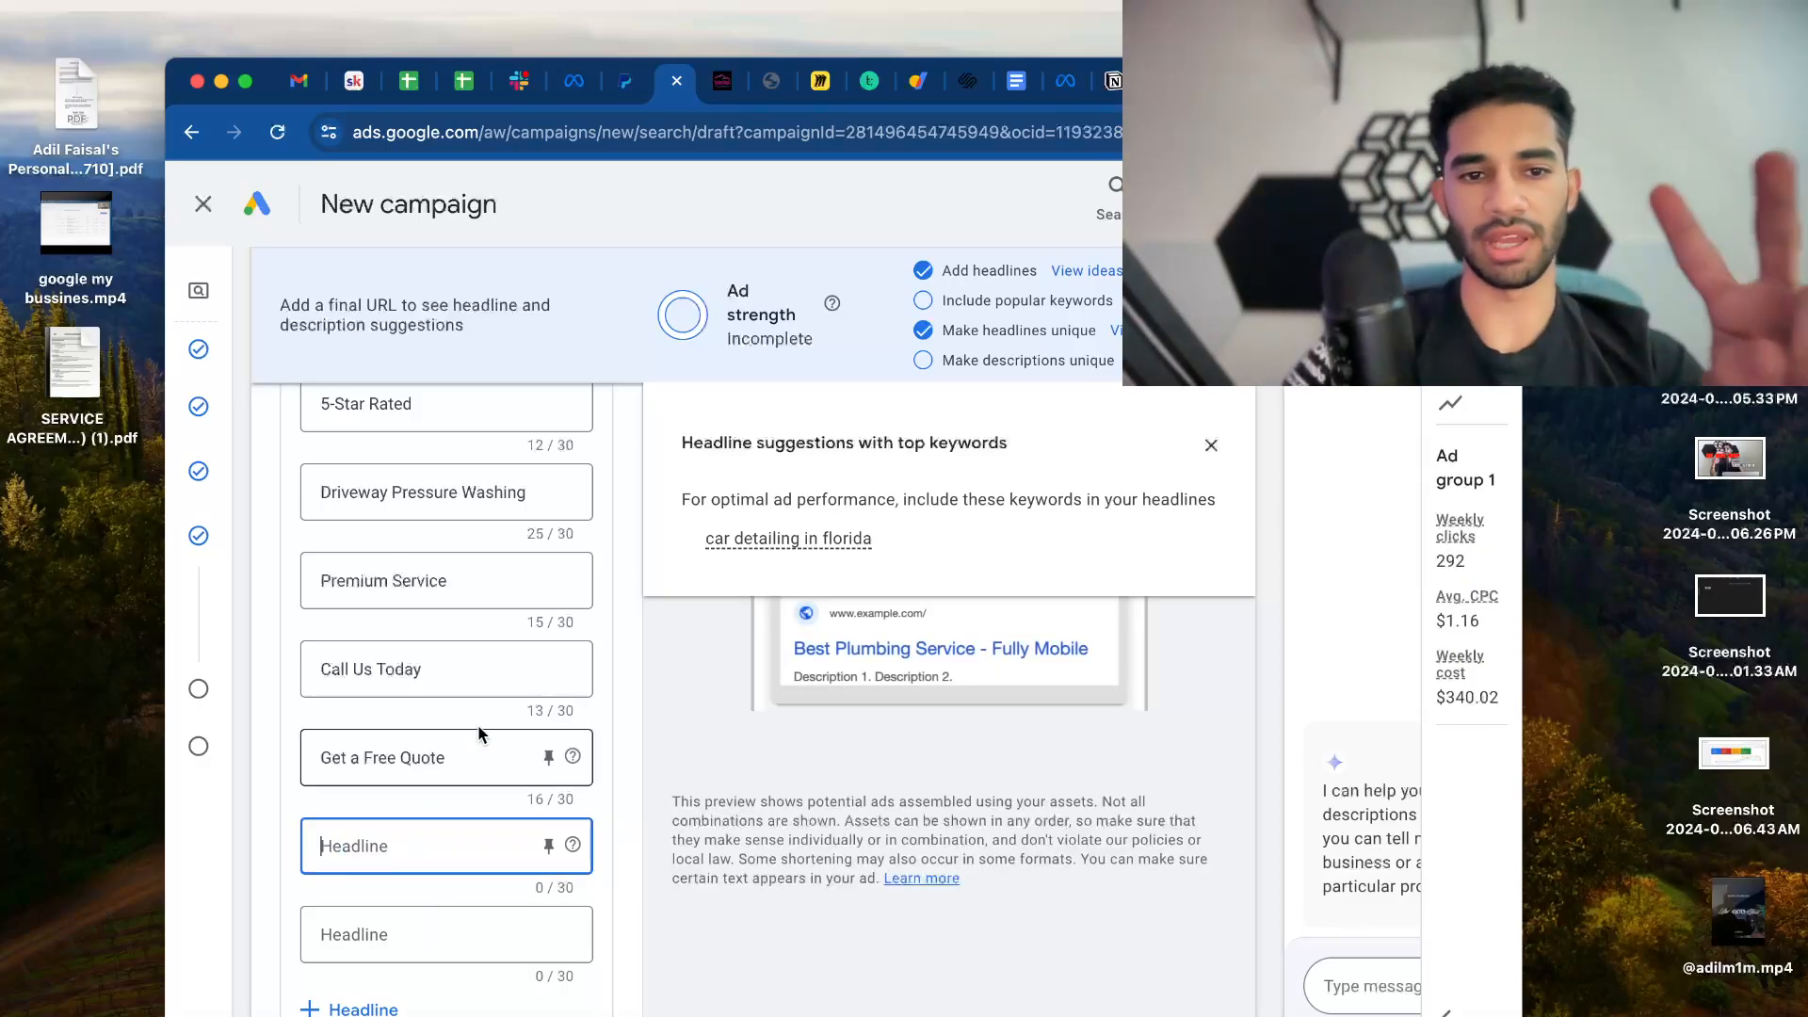
left_click(483, 744)
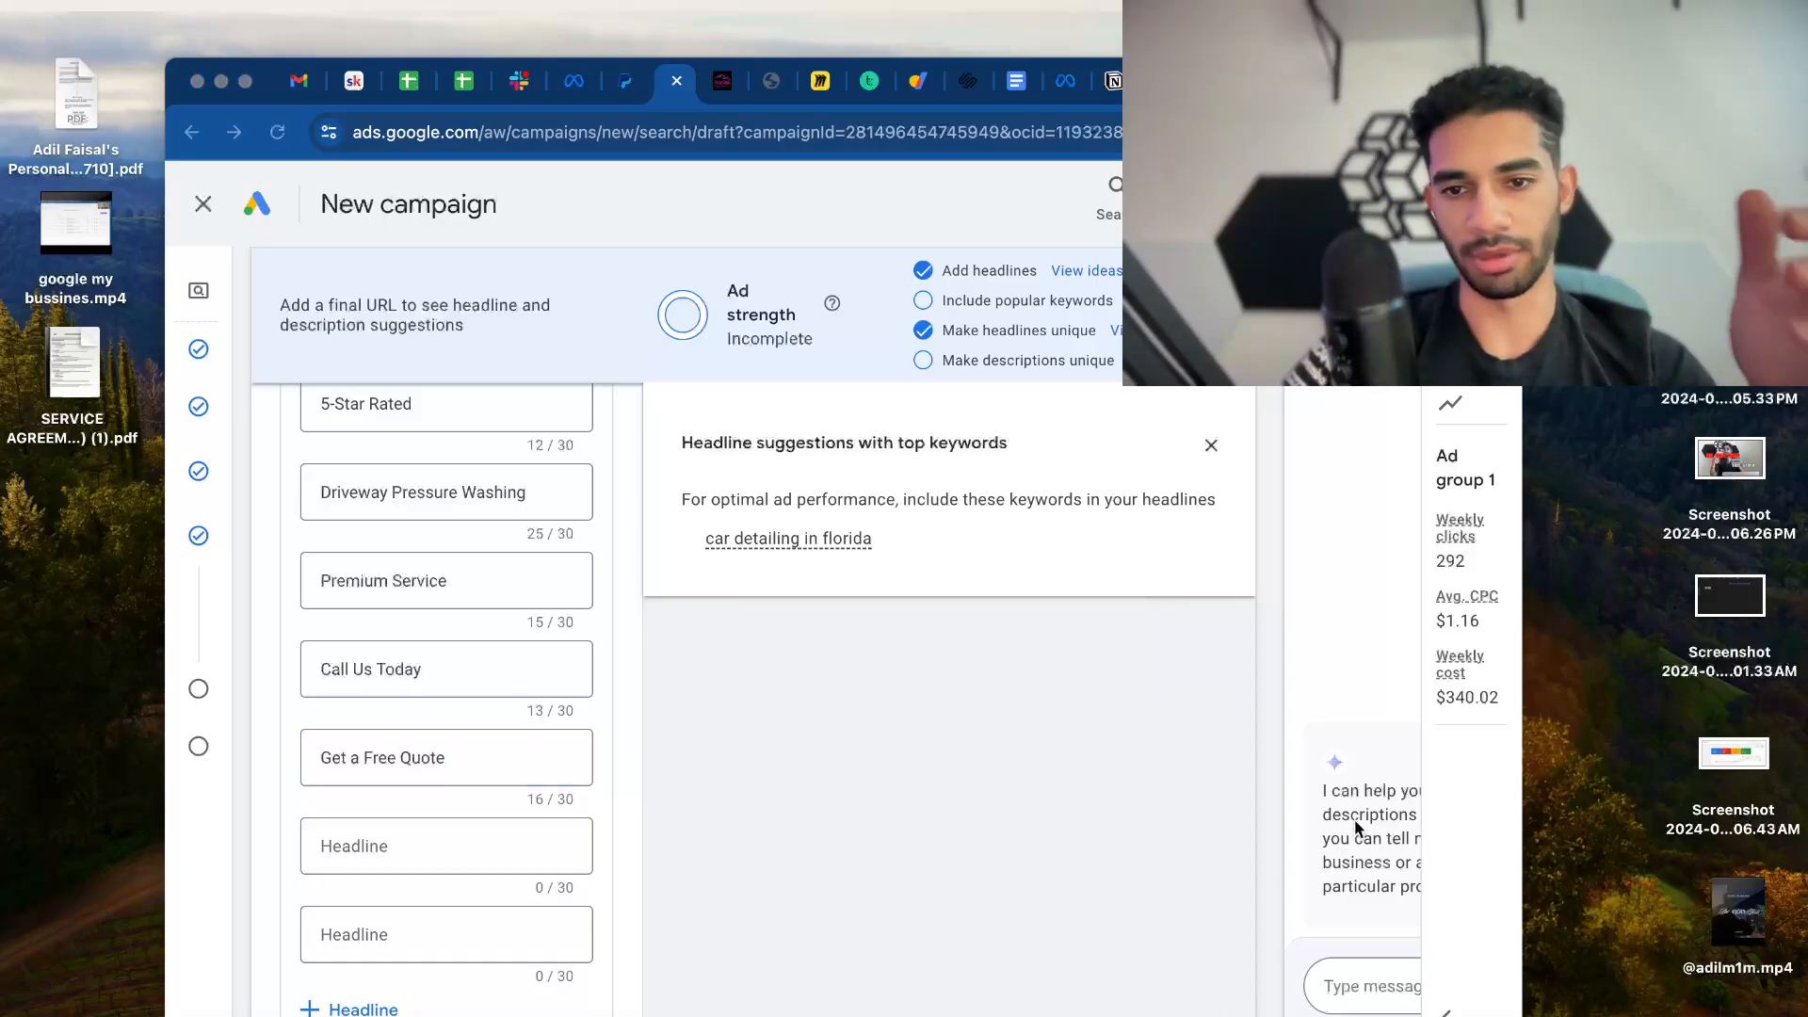
Enter "Mobile Detailing" and "Car Detailing" as the ad's tenth and eleventh headlines
scroll(347, 886, "up", 5)
scroll(282, 850, "down", 2)
scroll(282, 849, "down", 4)
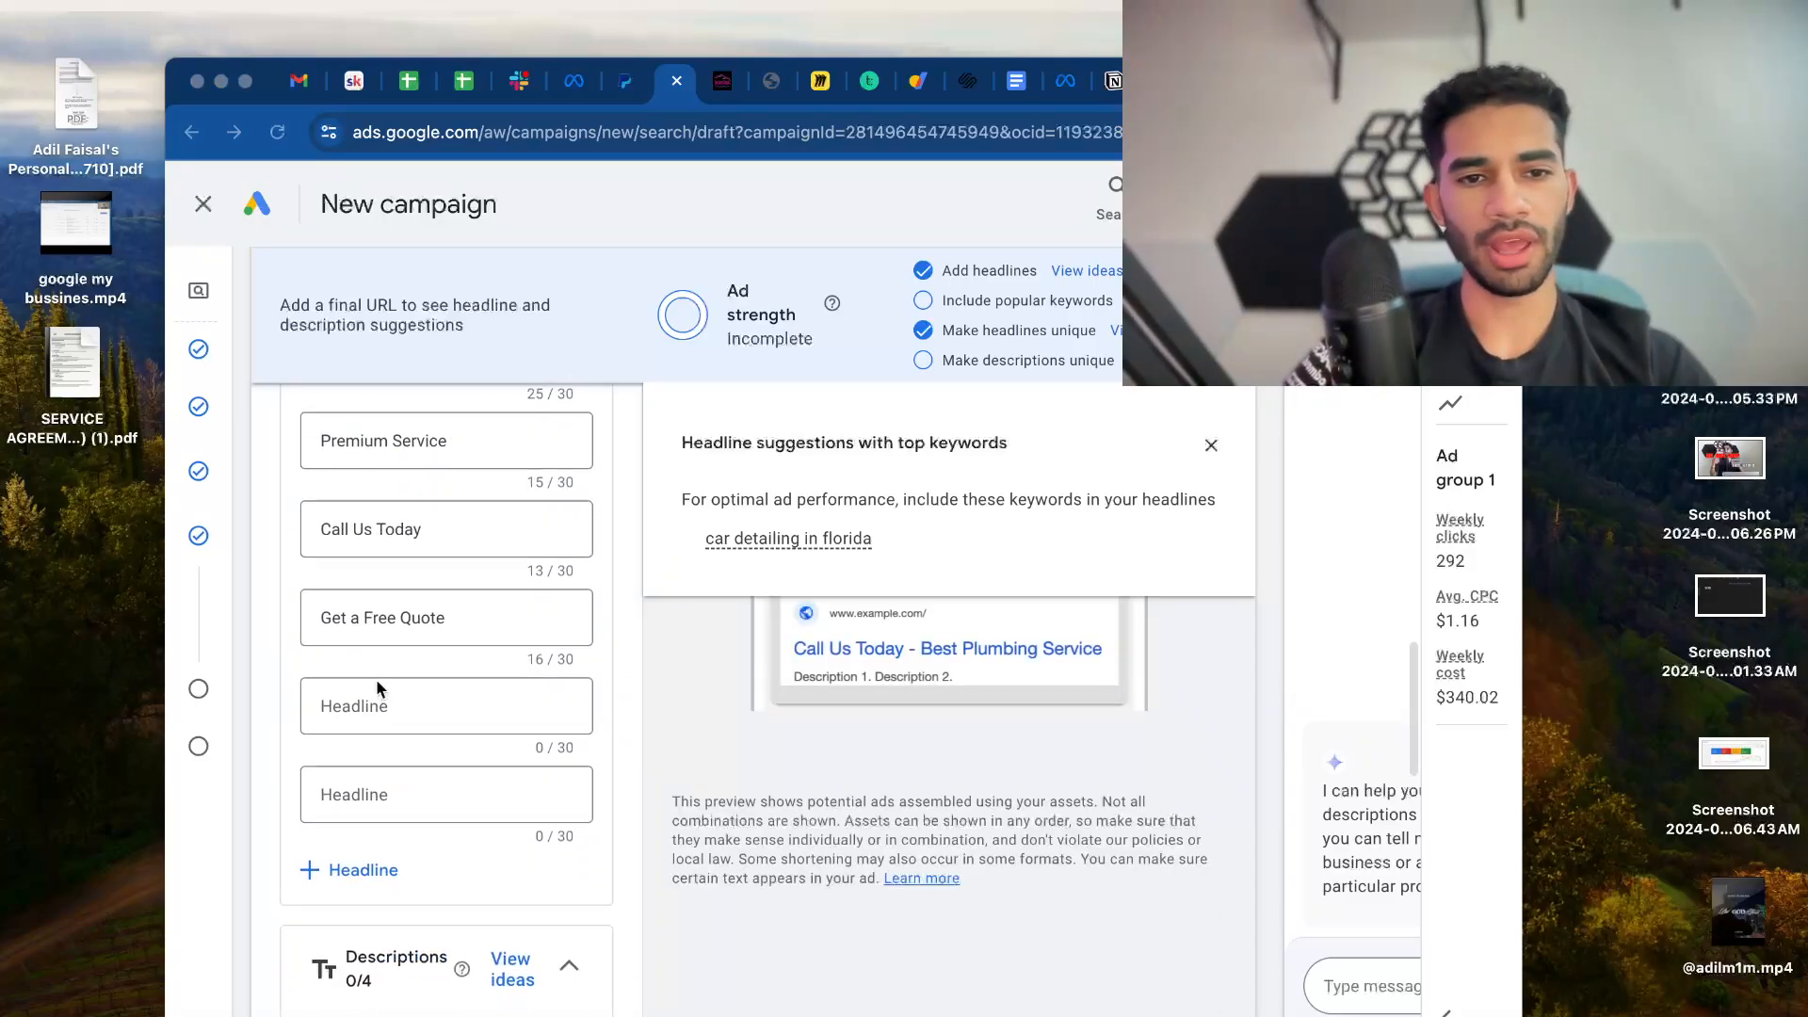
left_click(382, 726)
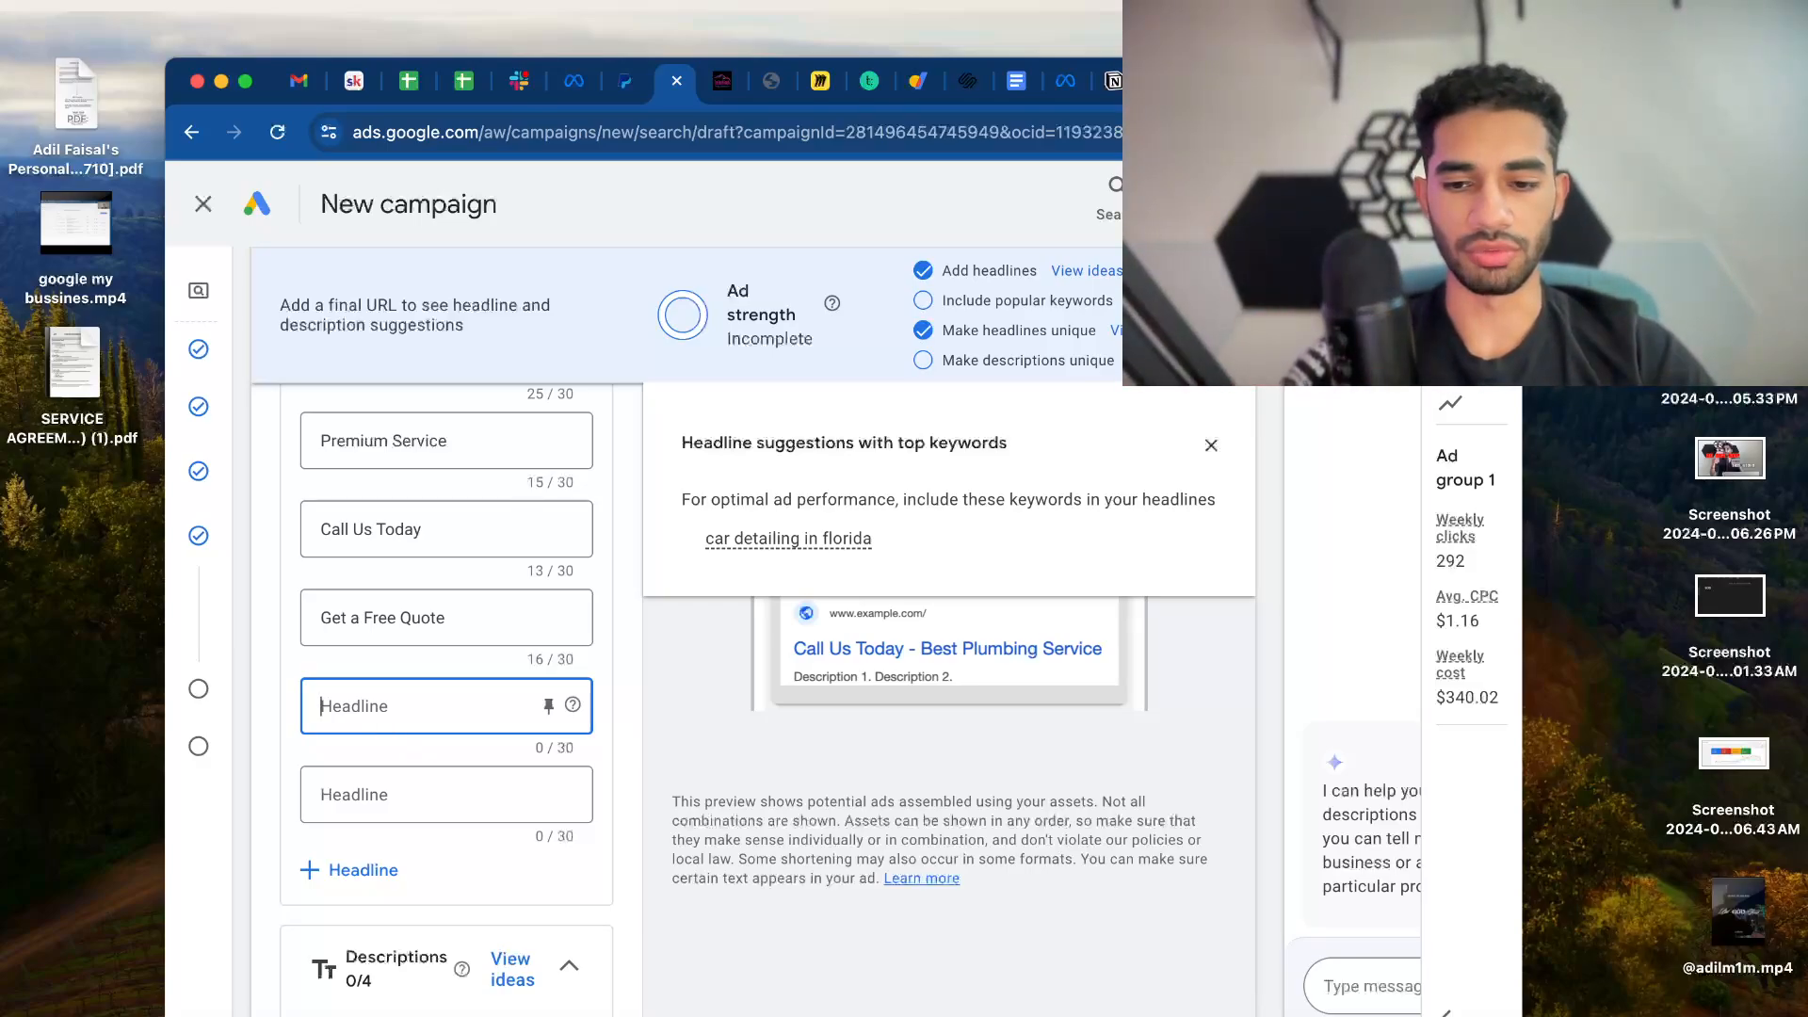
type("Mobile Detaili")
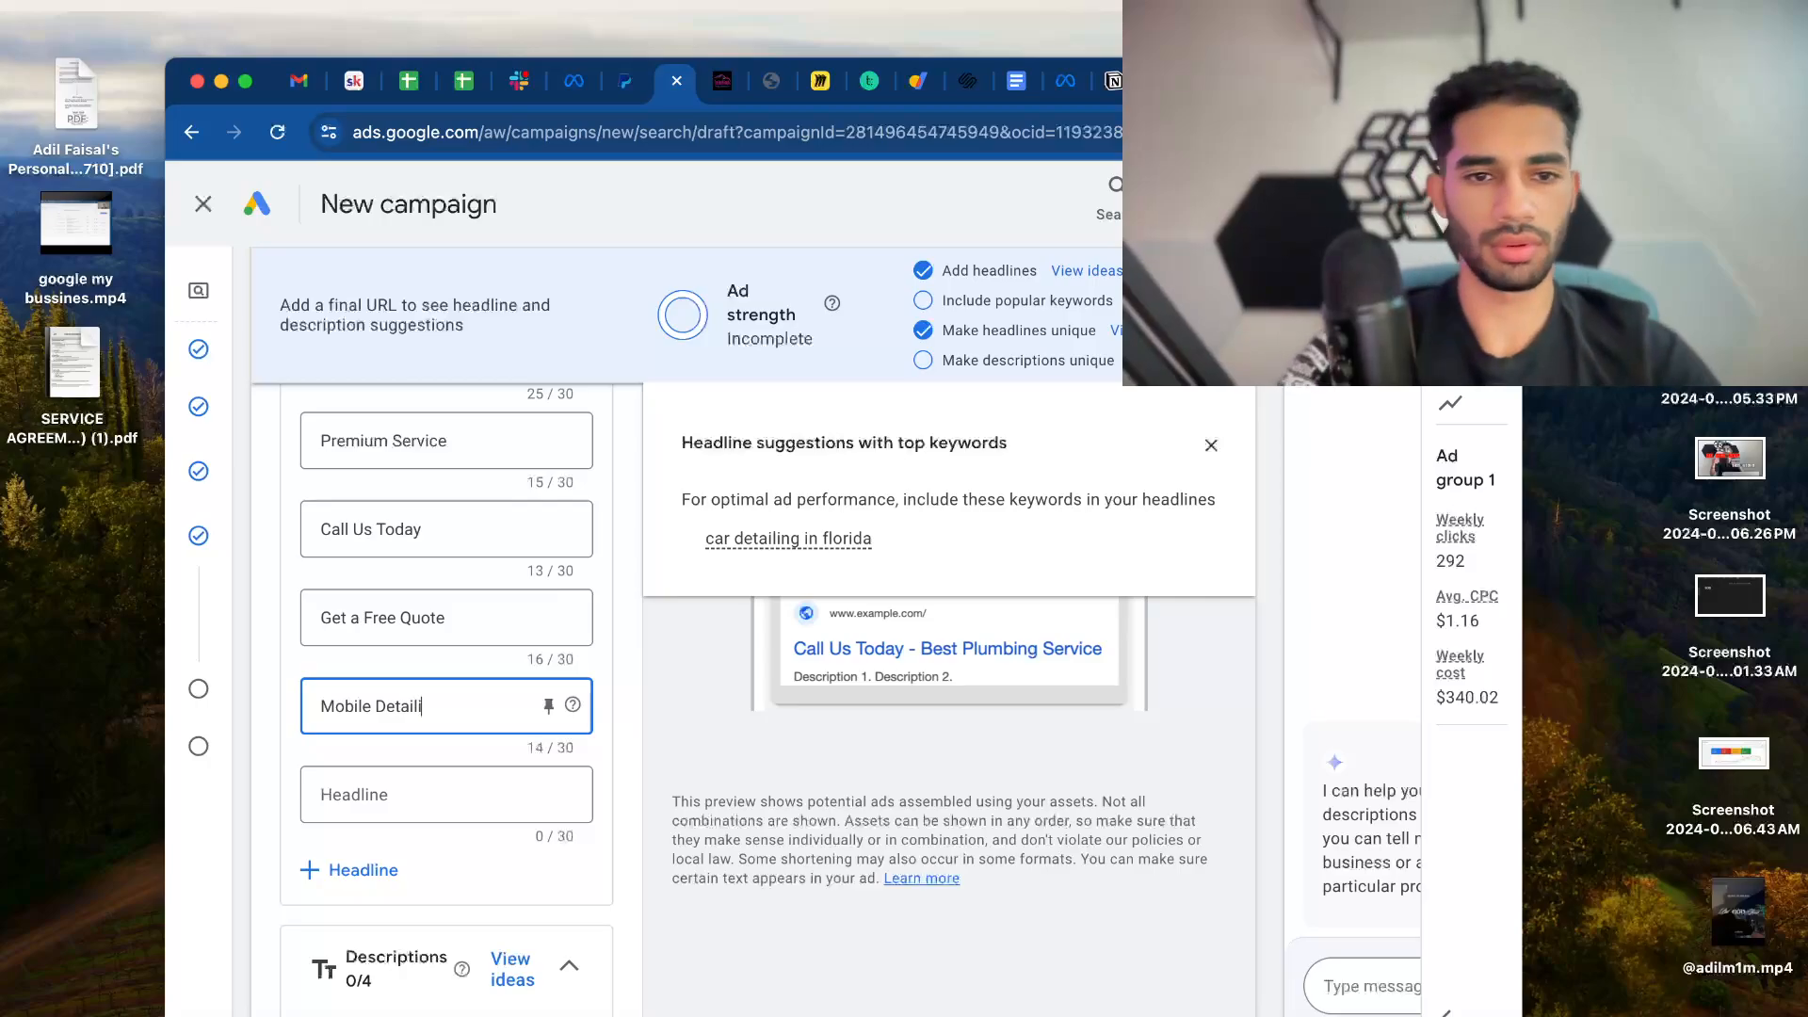
type("ng")
left_click(368, 791)
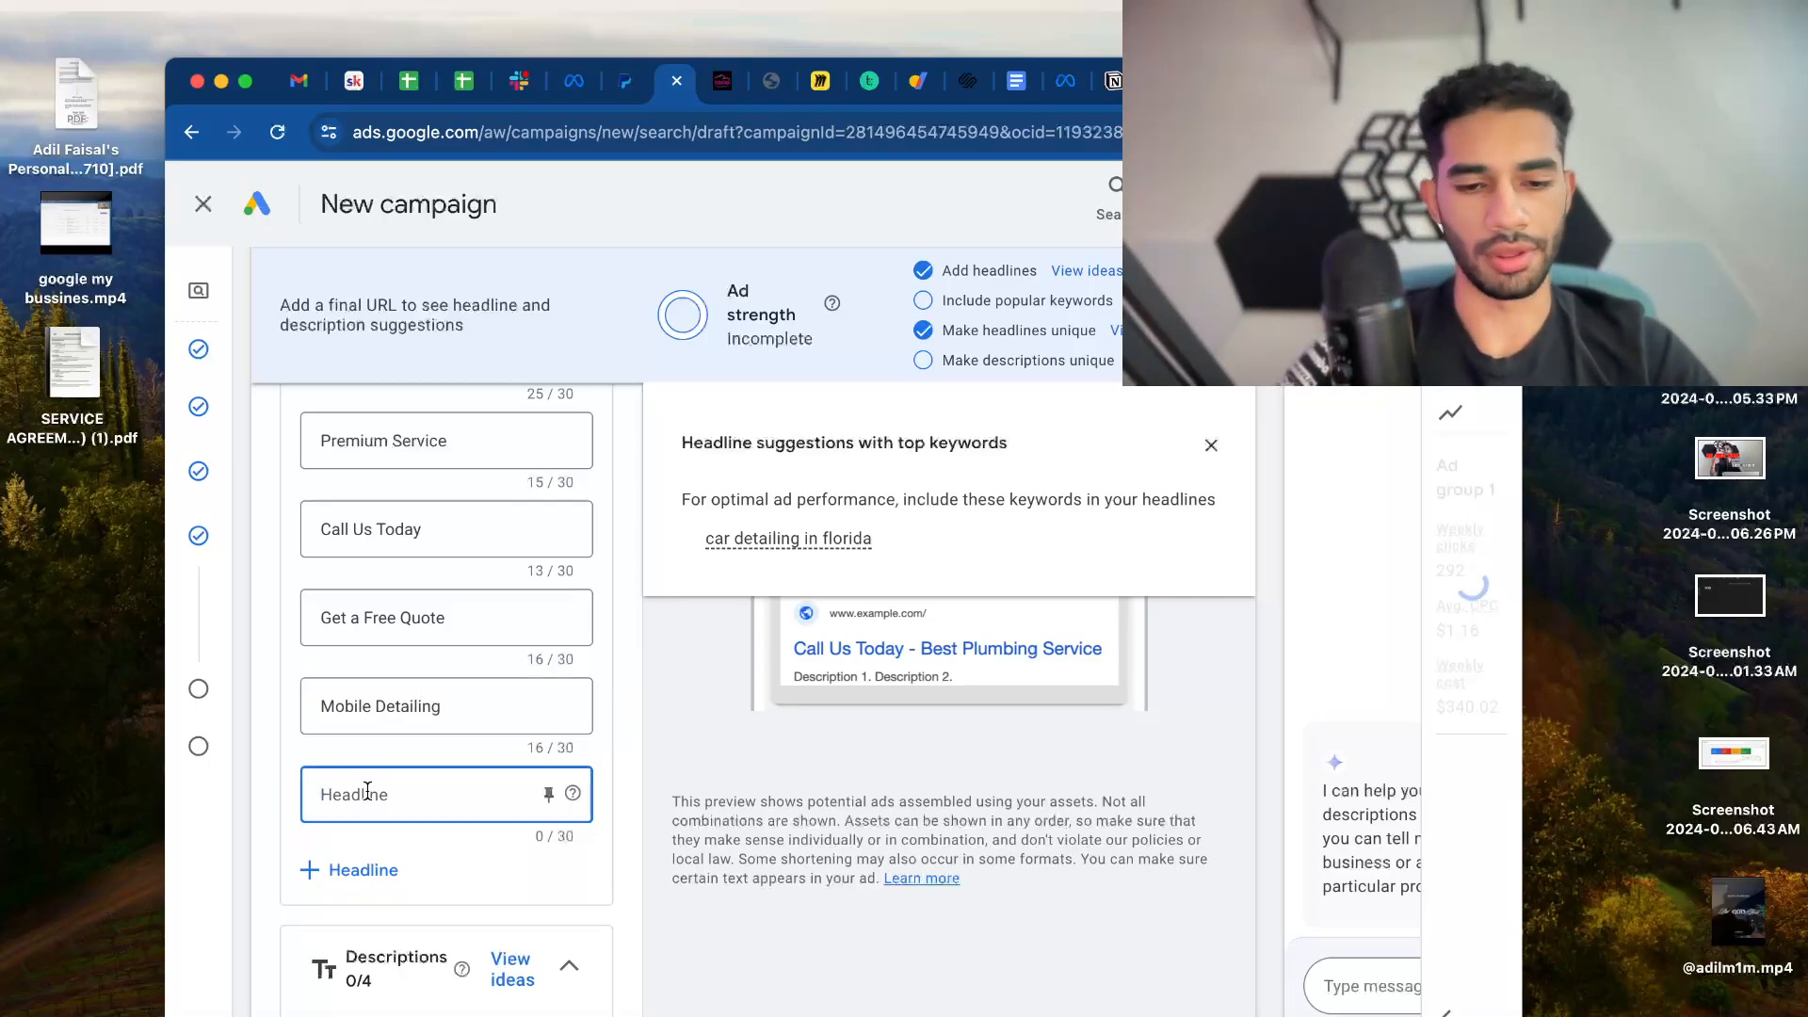
type("Car Detail")
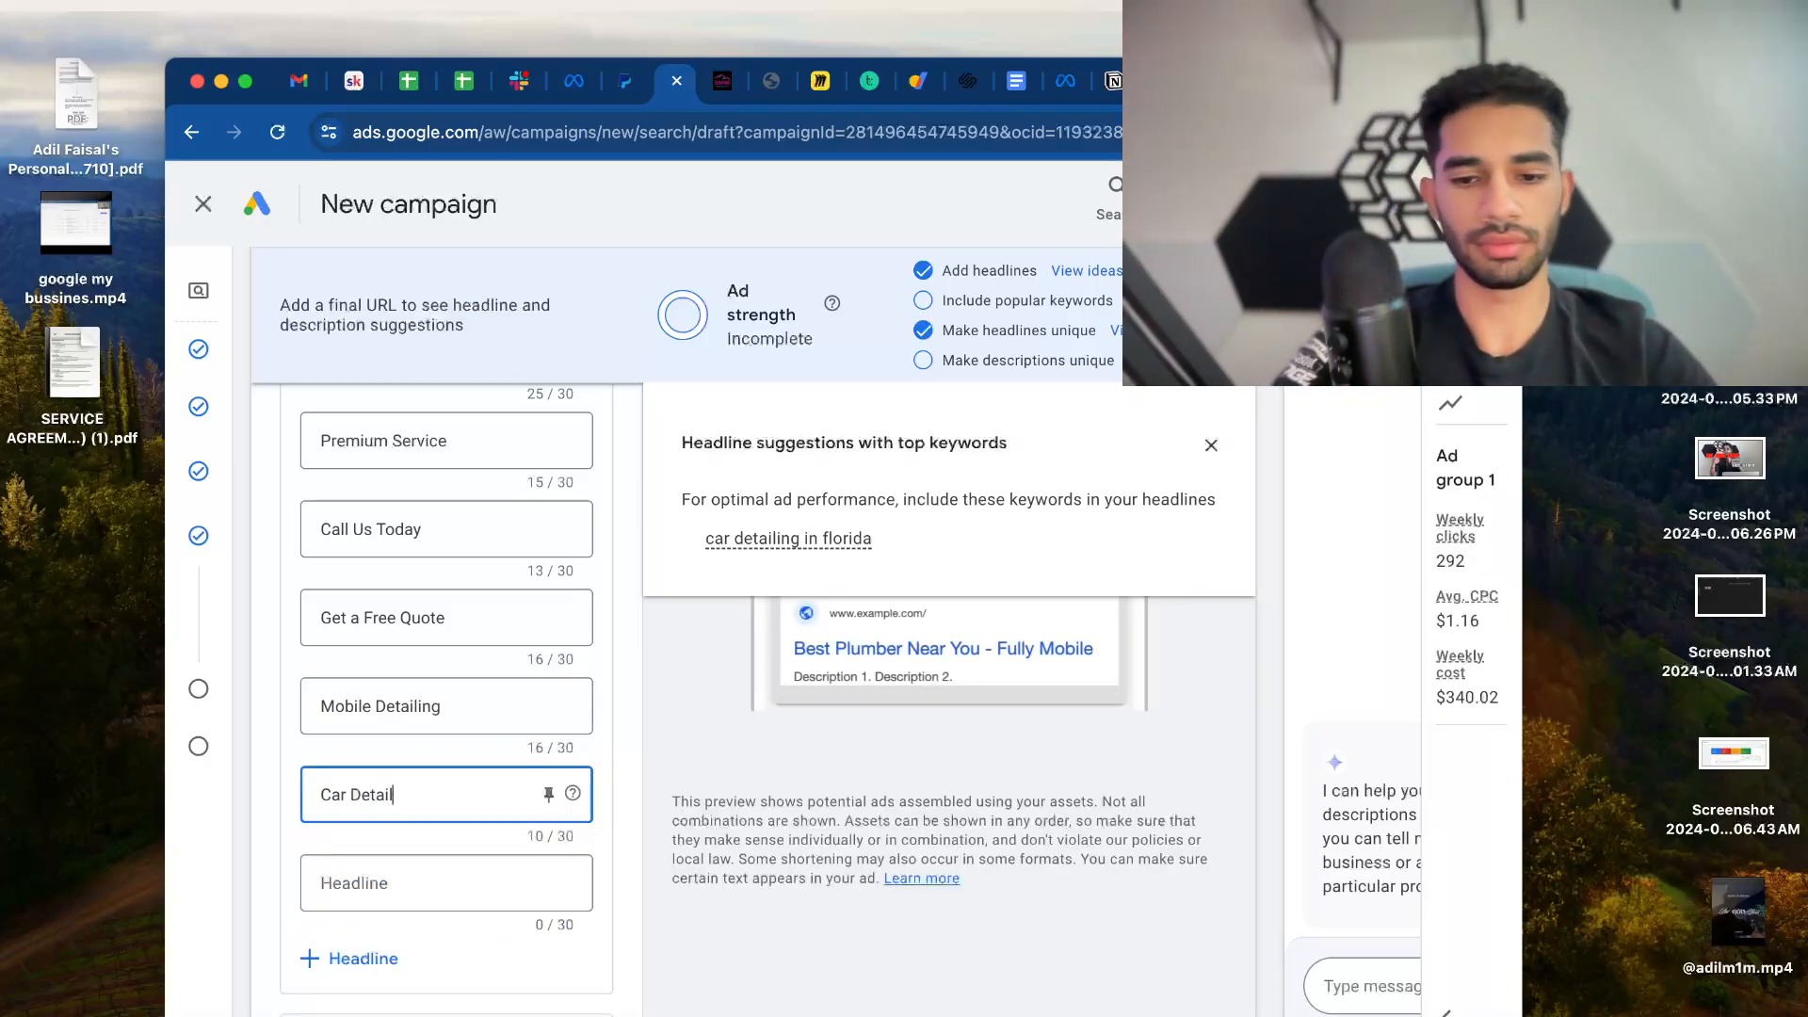
type("ing")
Enter "Pro Interior Details" as the ad's twelfth headline, replacing the mistyped text
left_click(355, 880)
type("ljnt")
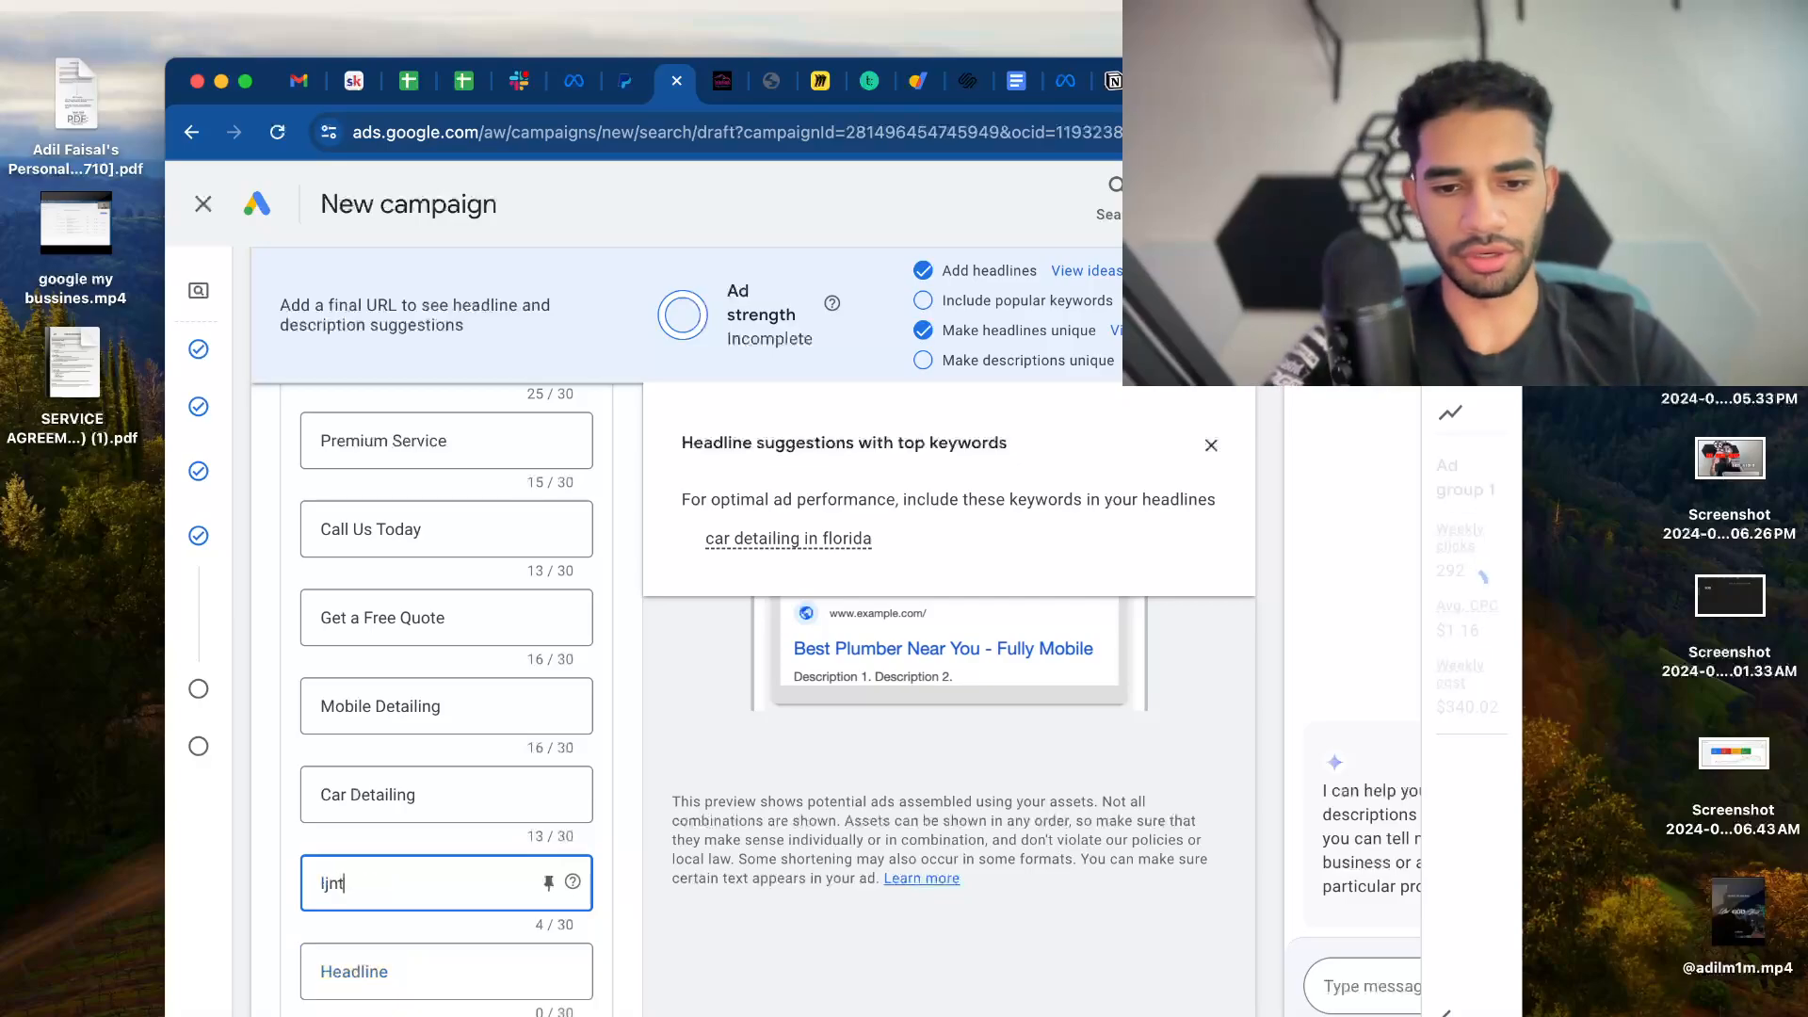
type("erio")
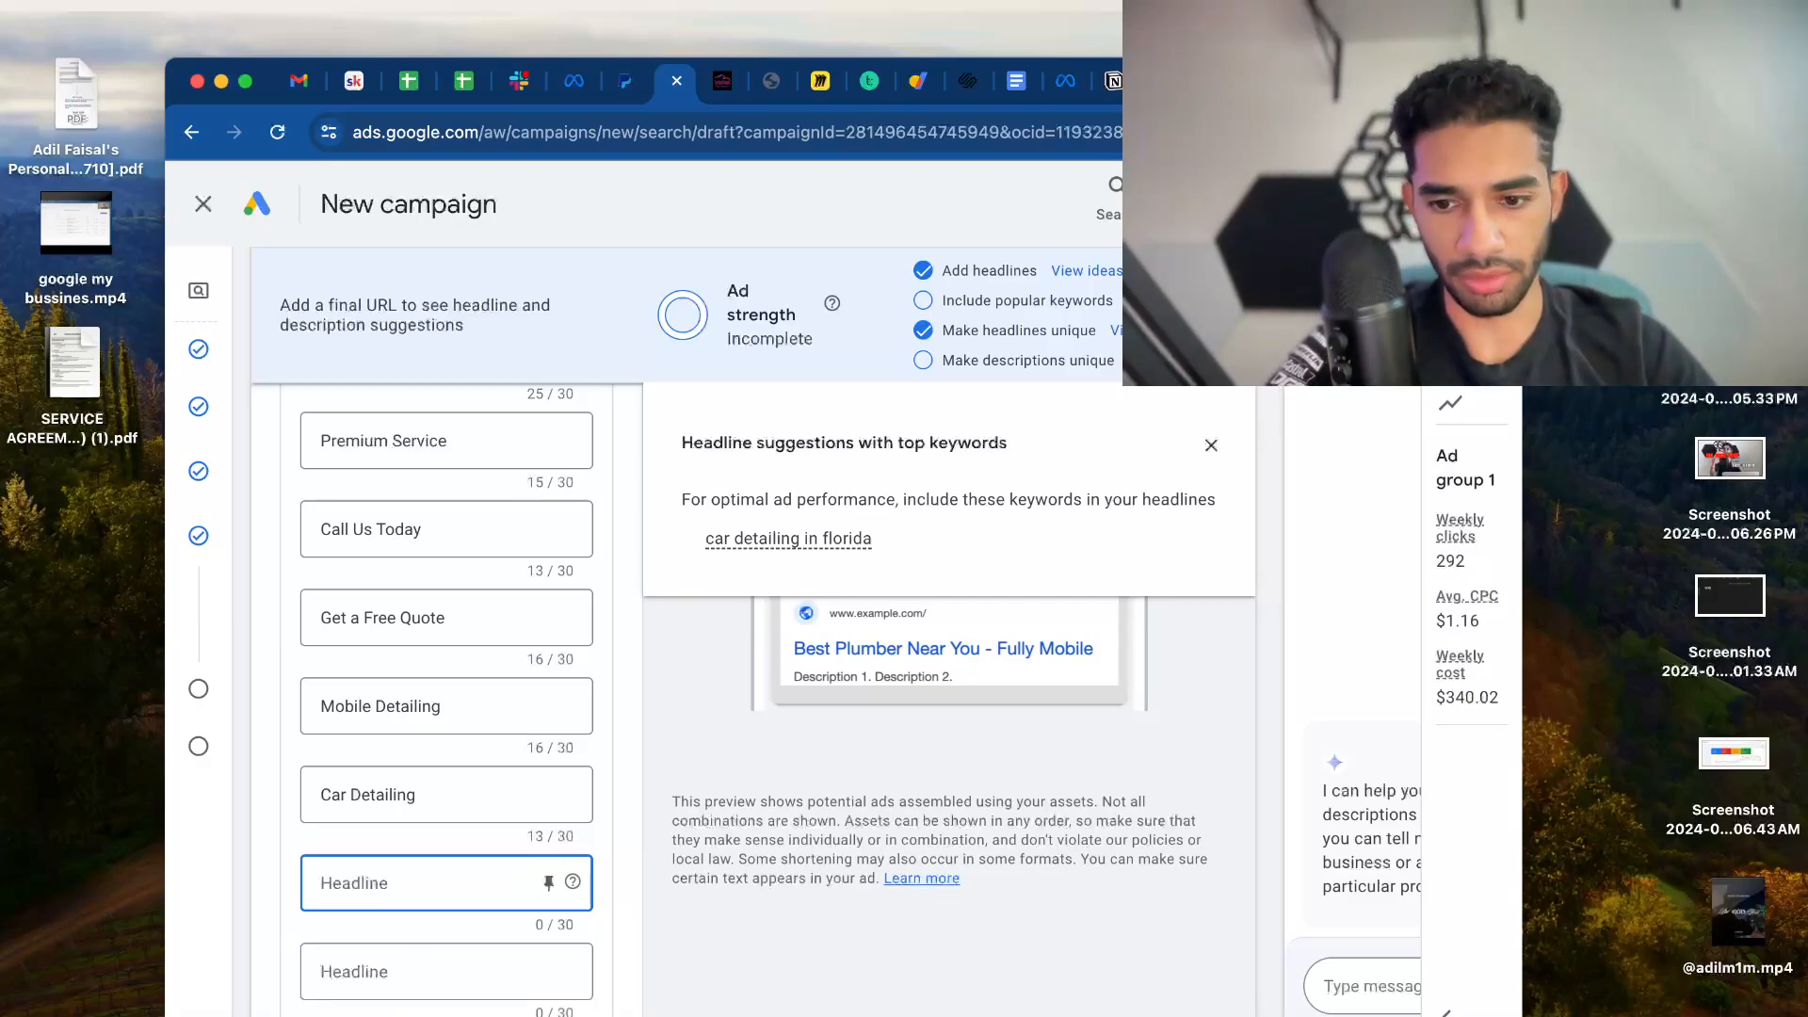
type("Pro Inte")
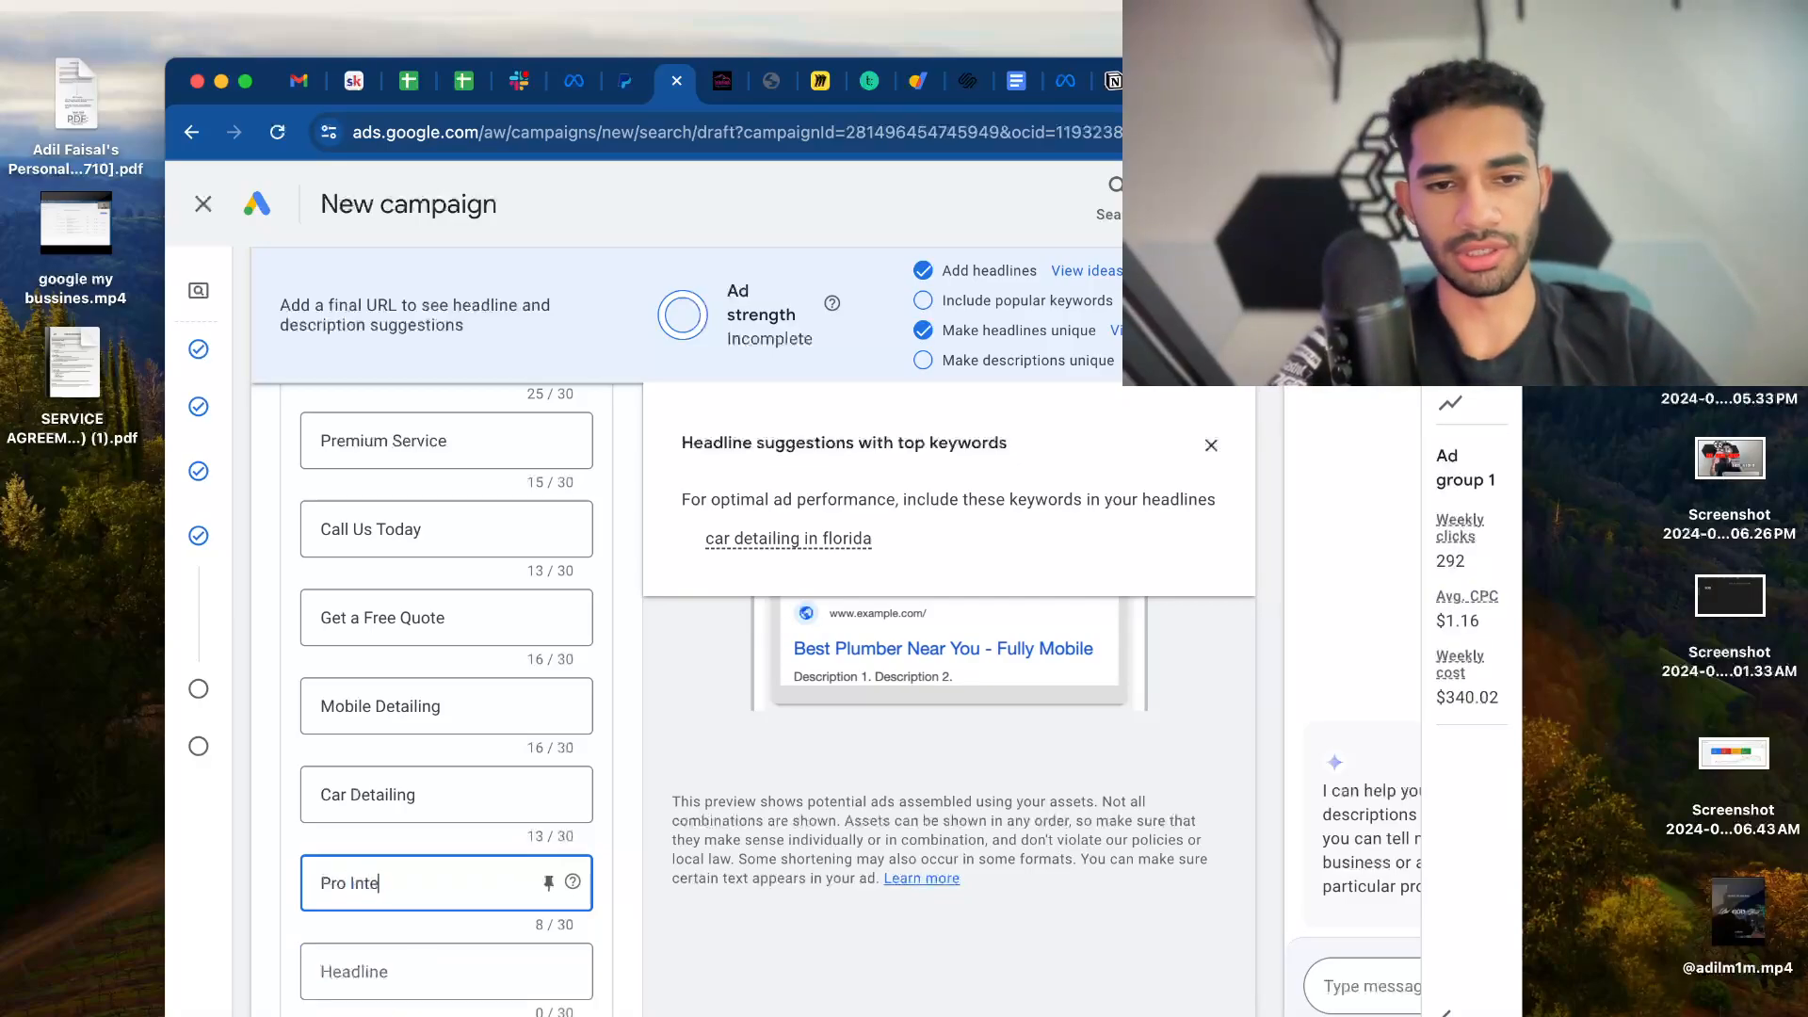
type("rior Details")
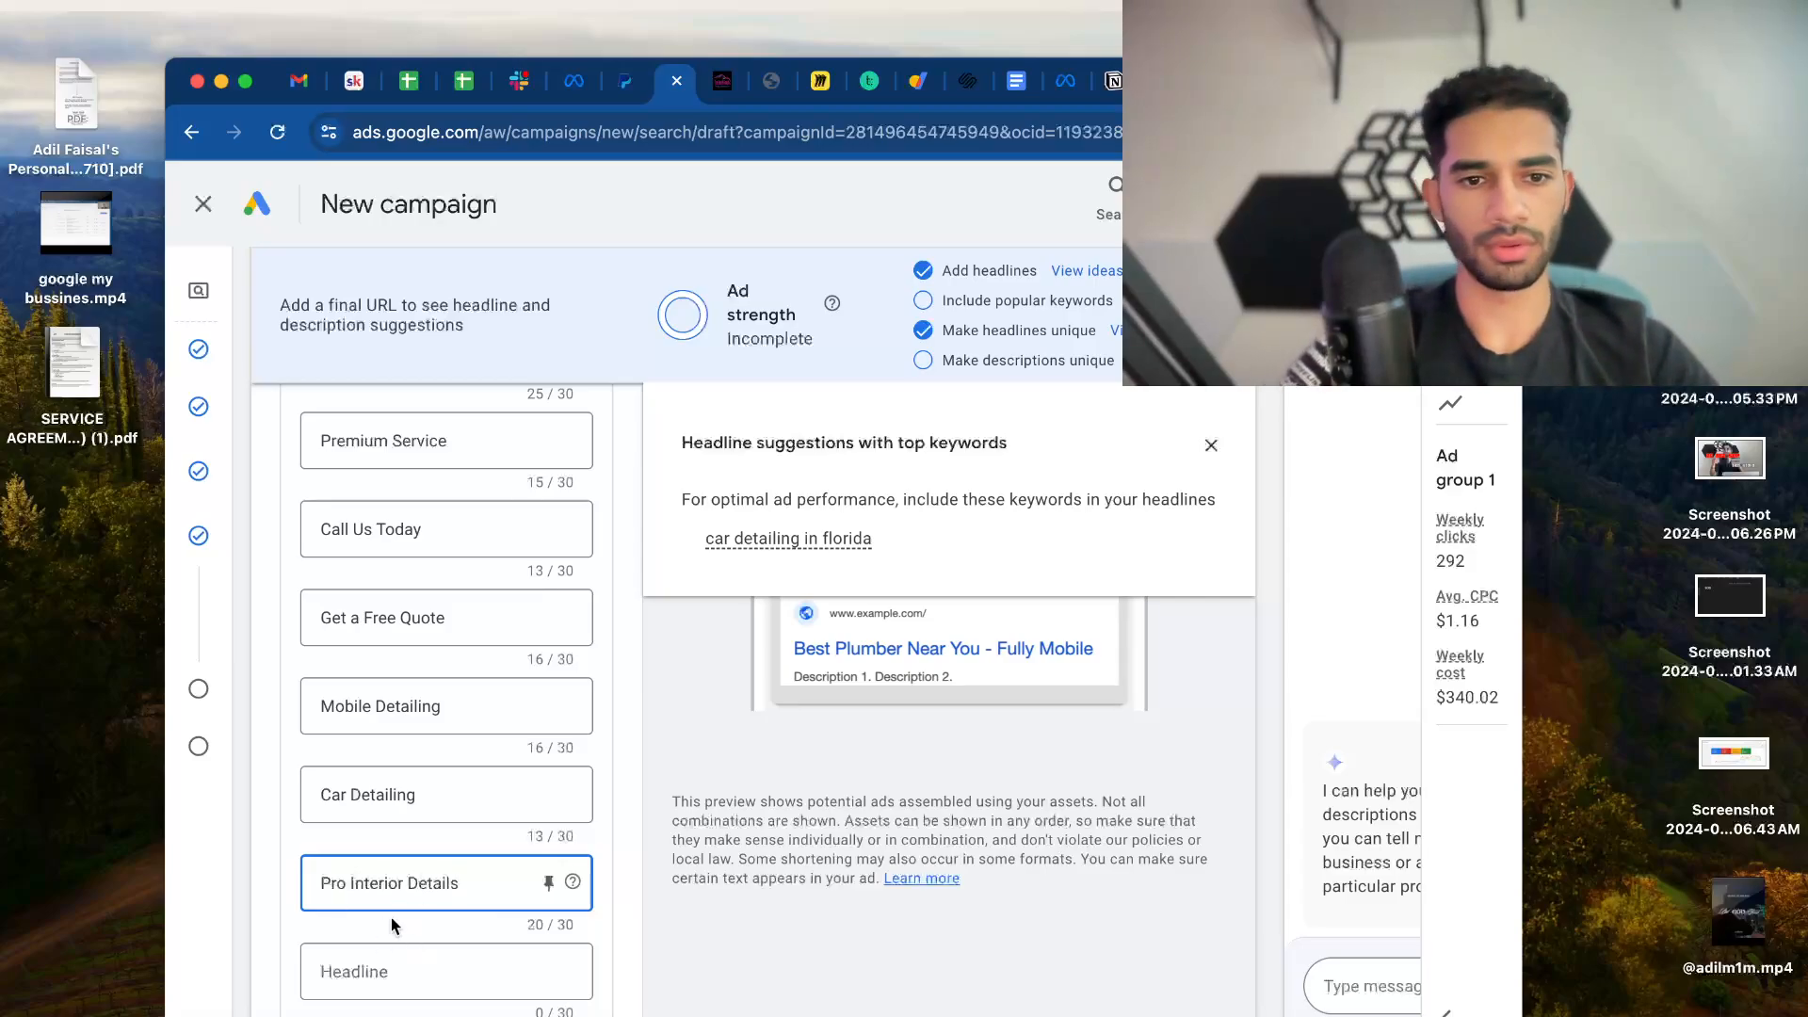
Try a thirteenth headline starting with "High Pressure" and clear it again
left_click(370, 958)
scroll(370, 969, "down", 5)
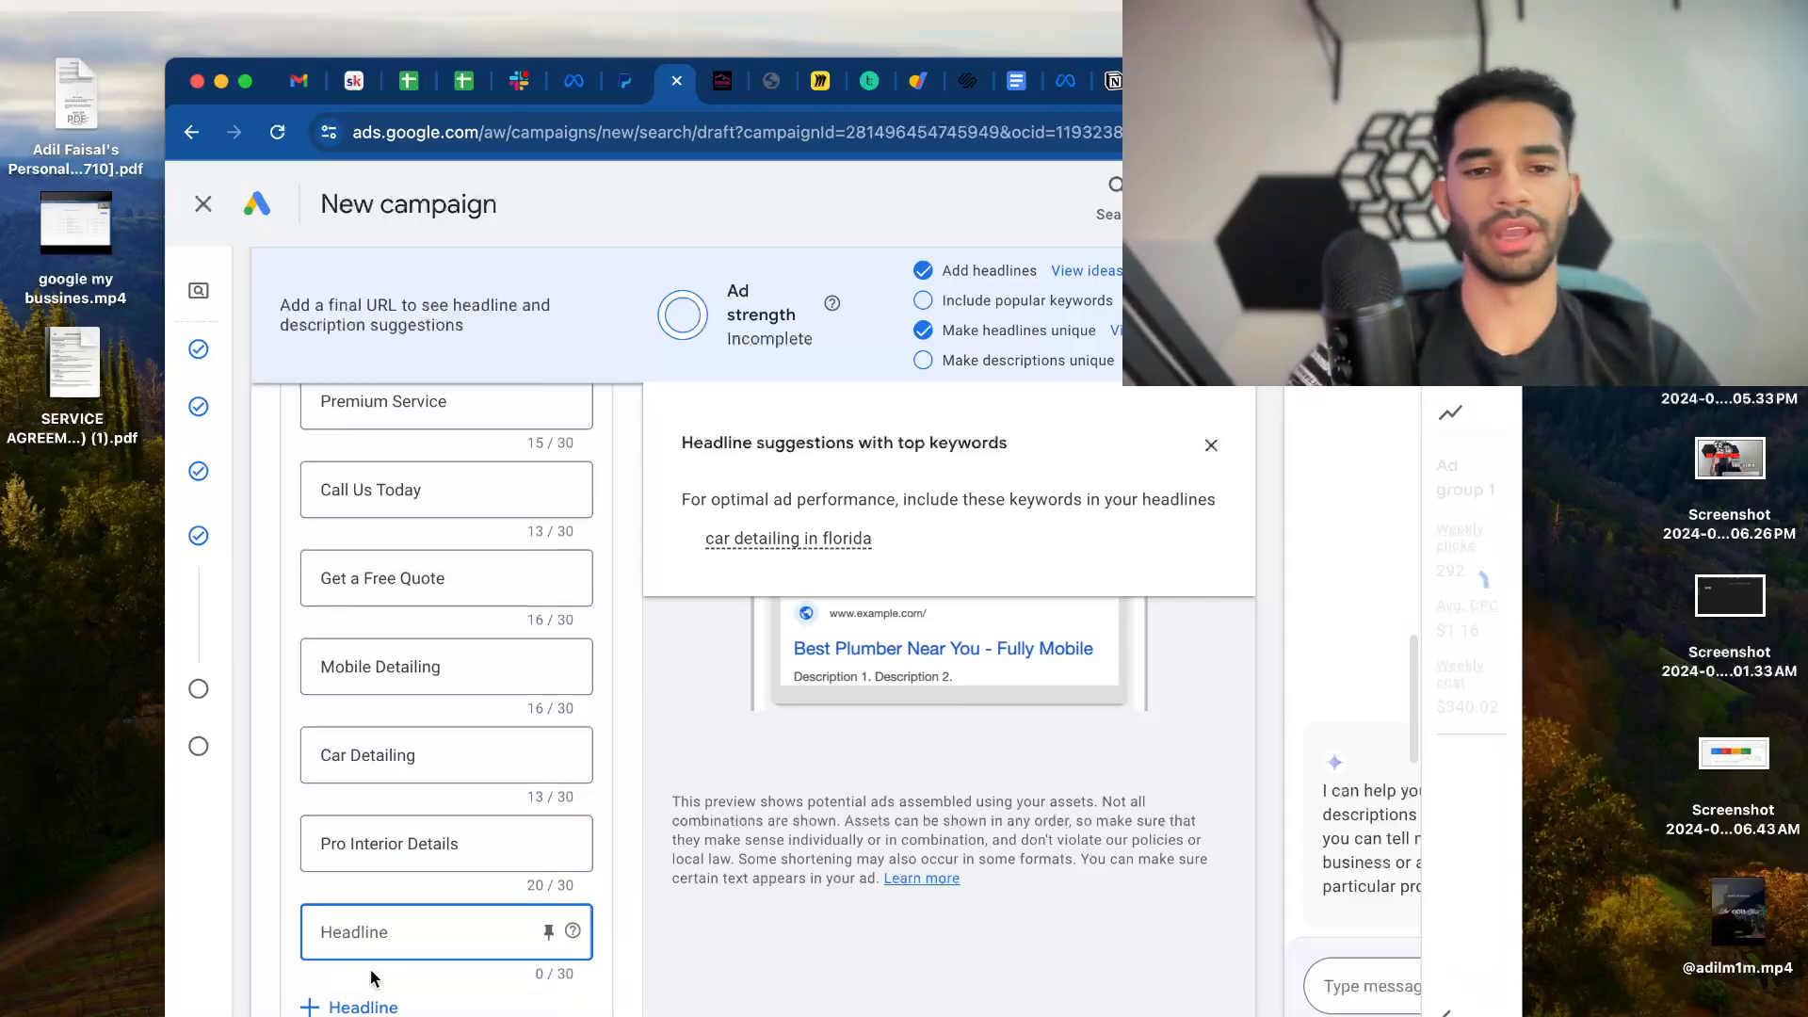
scroll(454, 834, "up", 9)
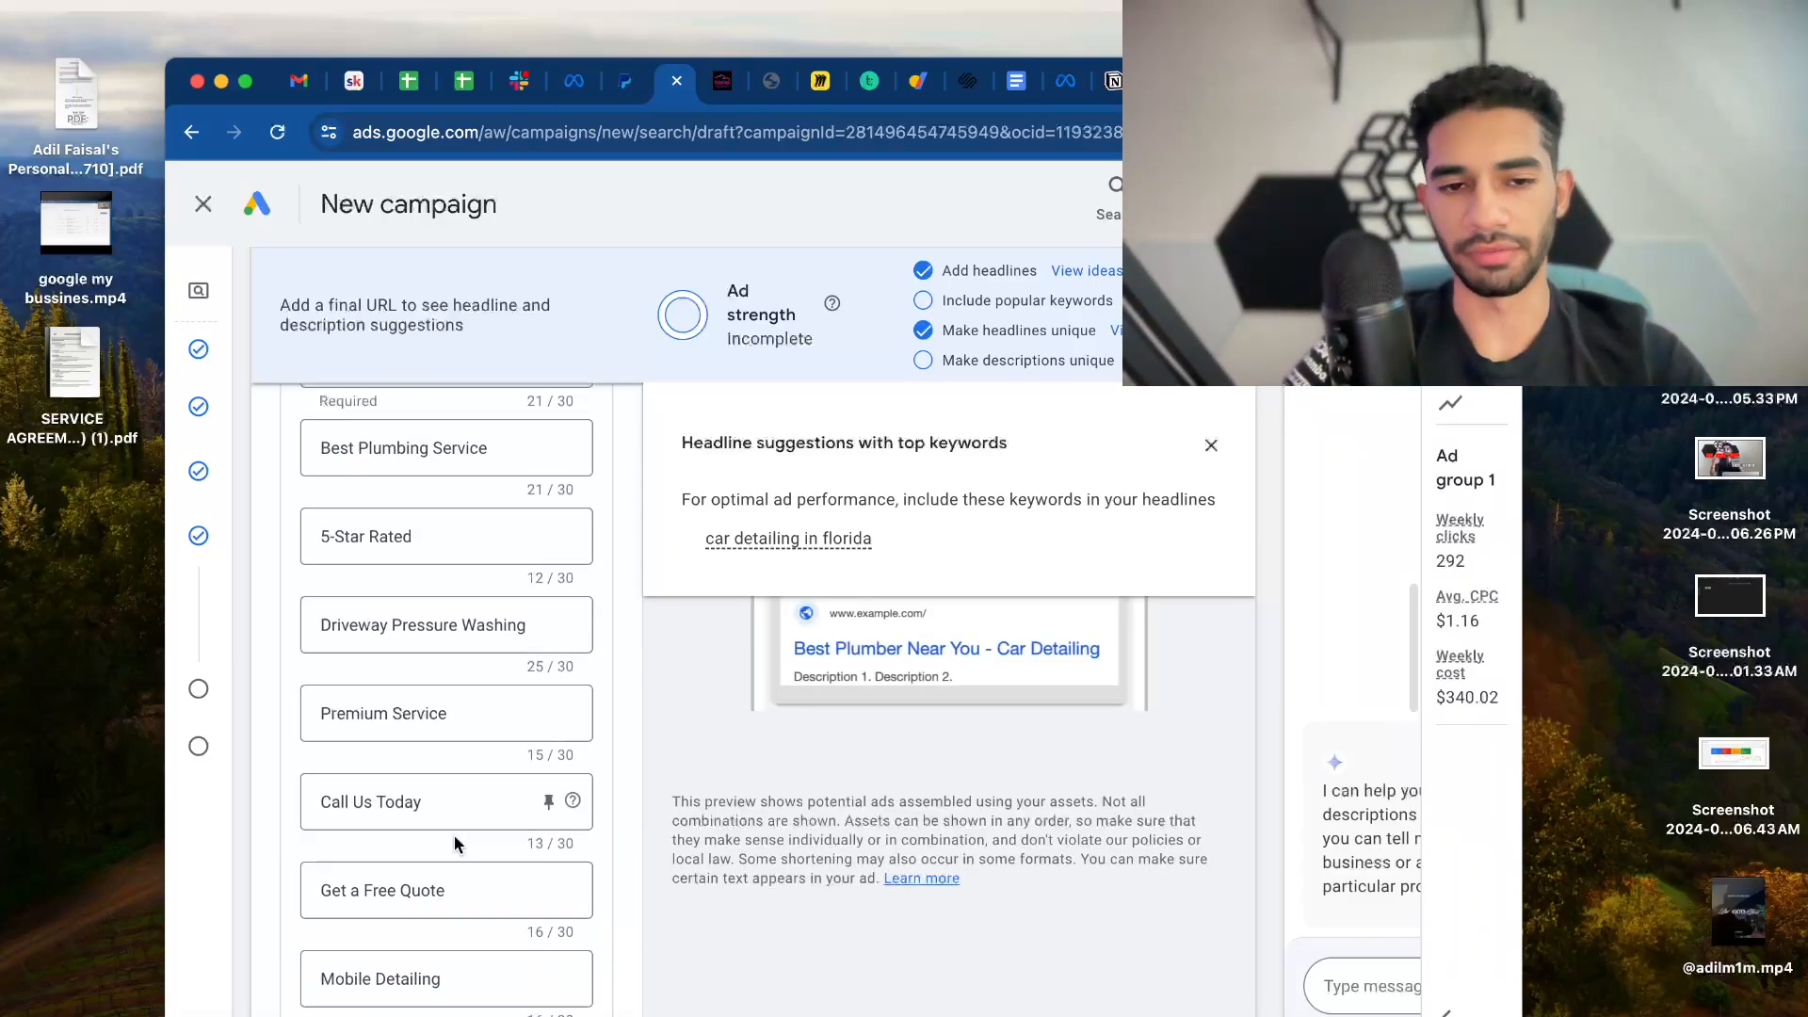
scroll(454, 851, "down", 10)
scroll(454, 833, "up", 3)
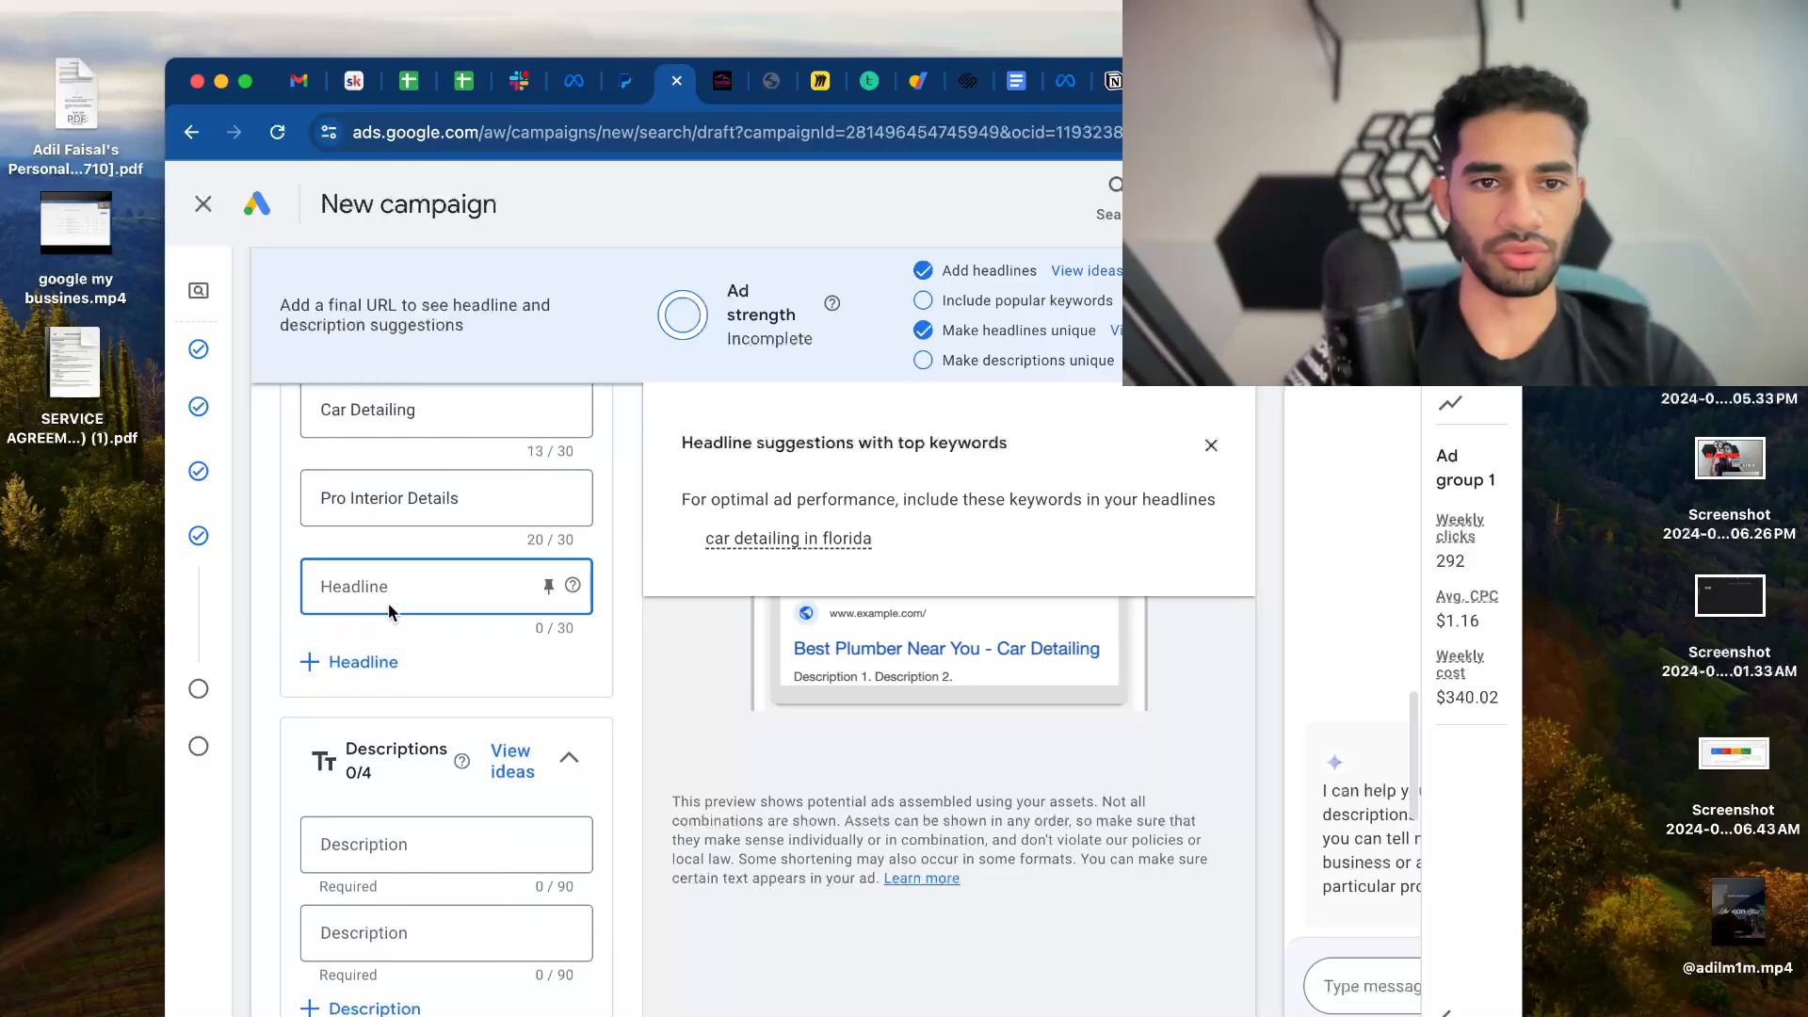
type("Hig")
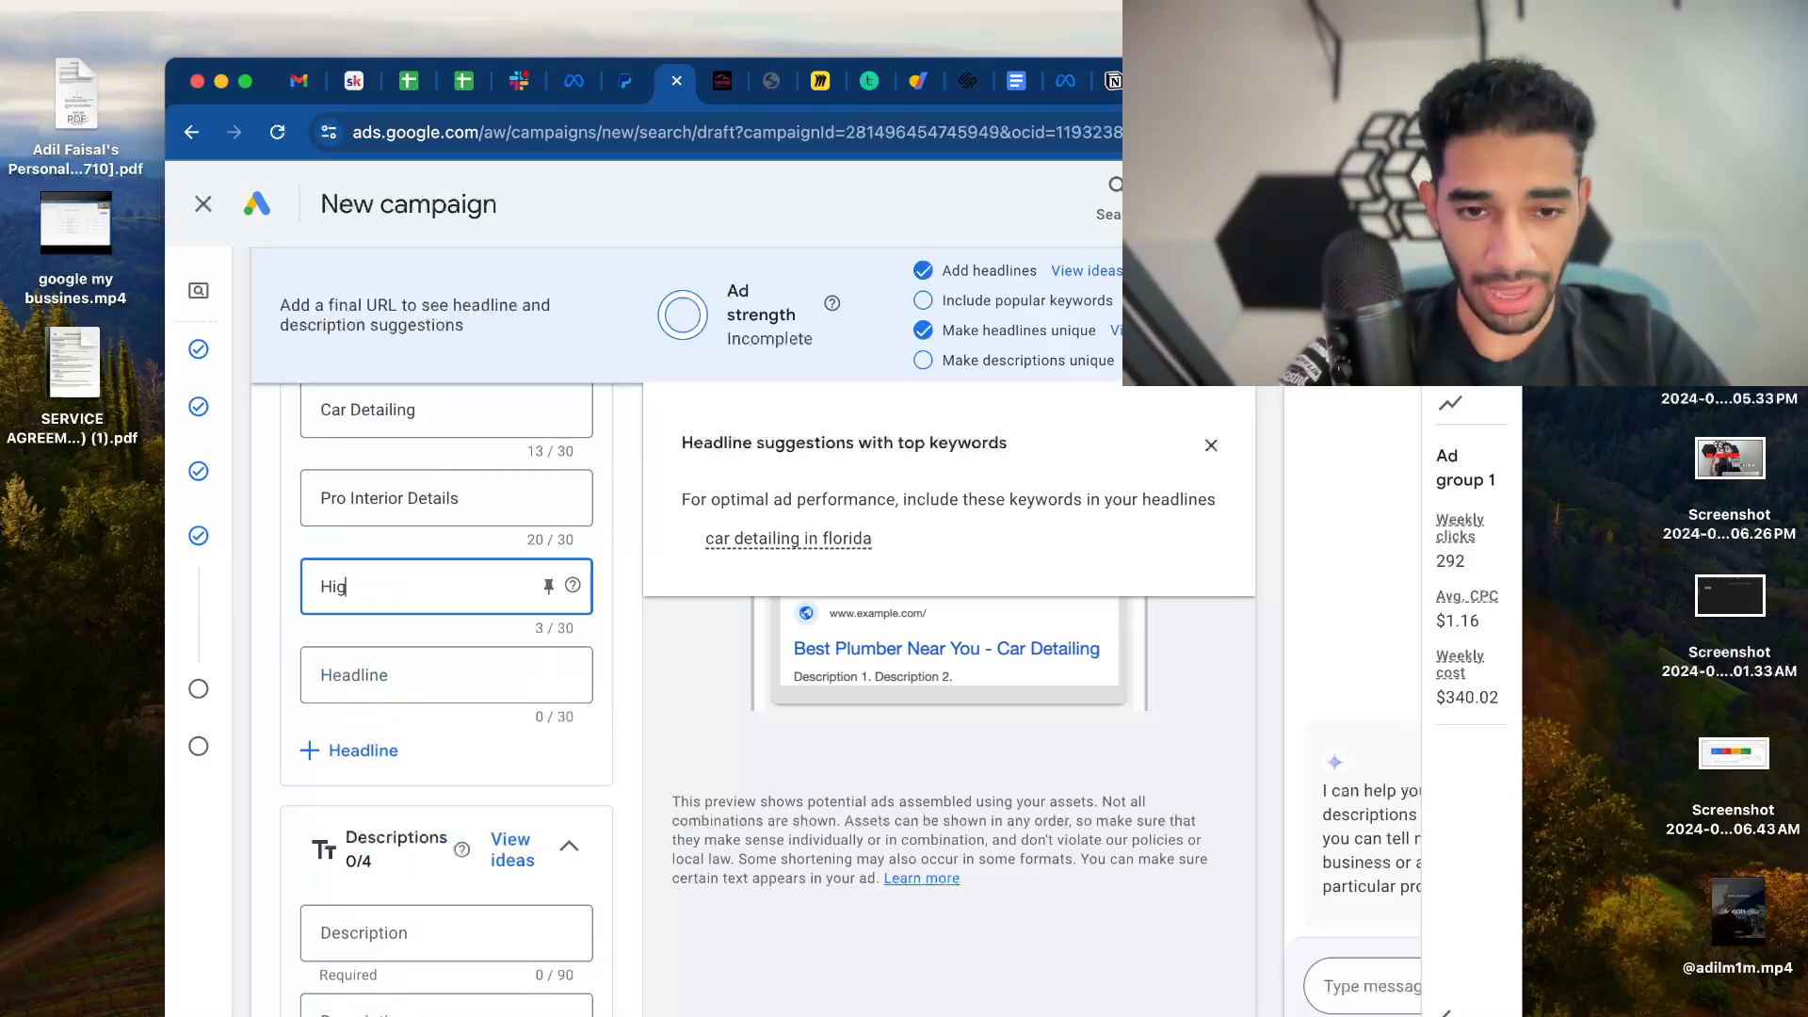
type("h Pressure")
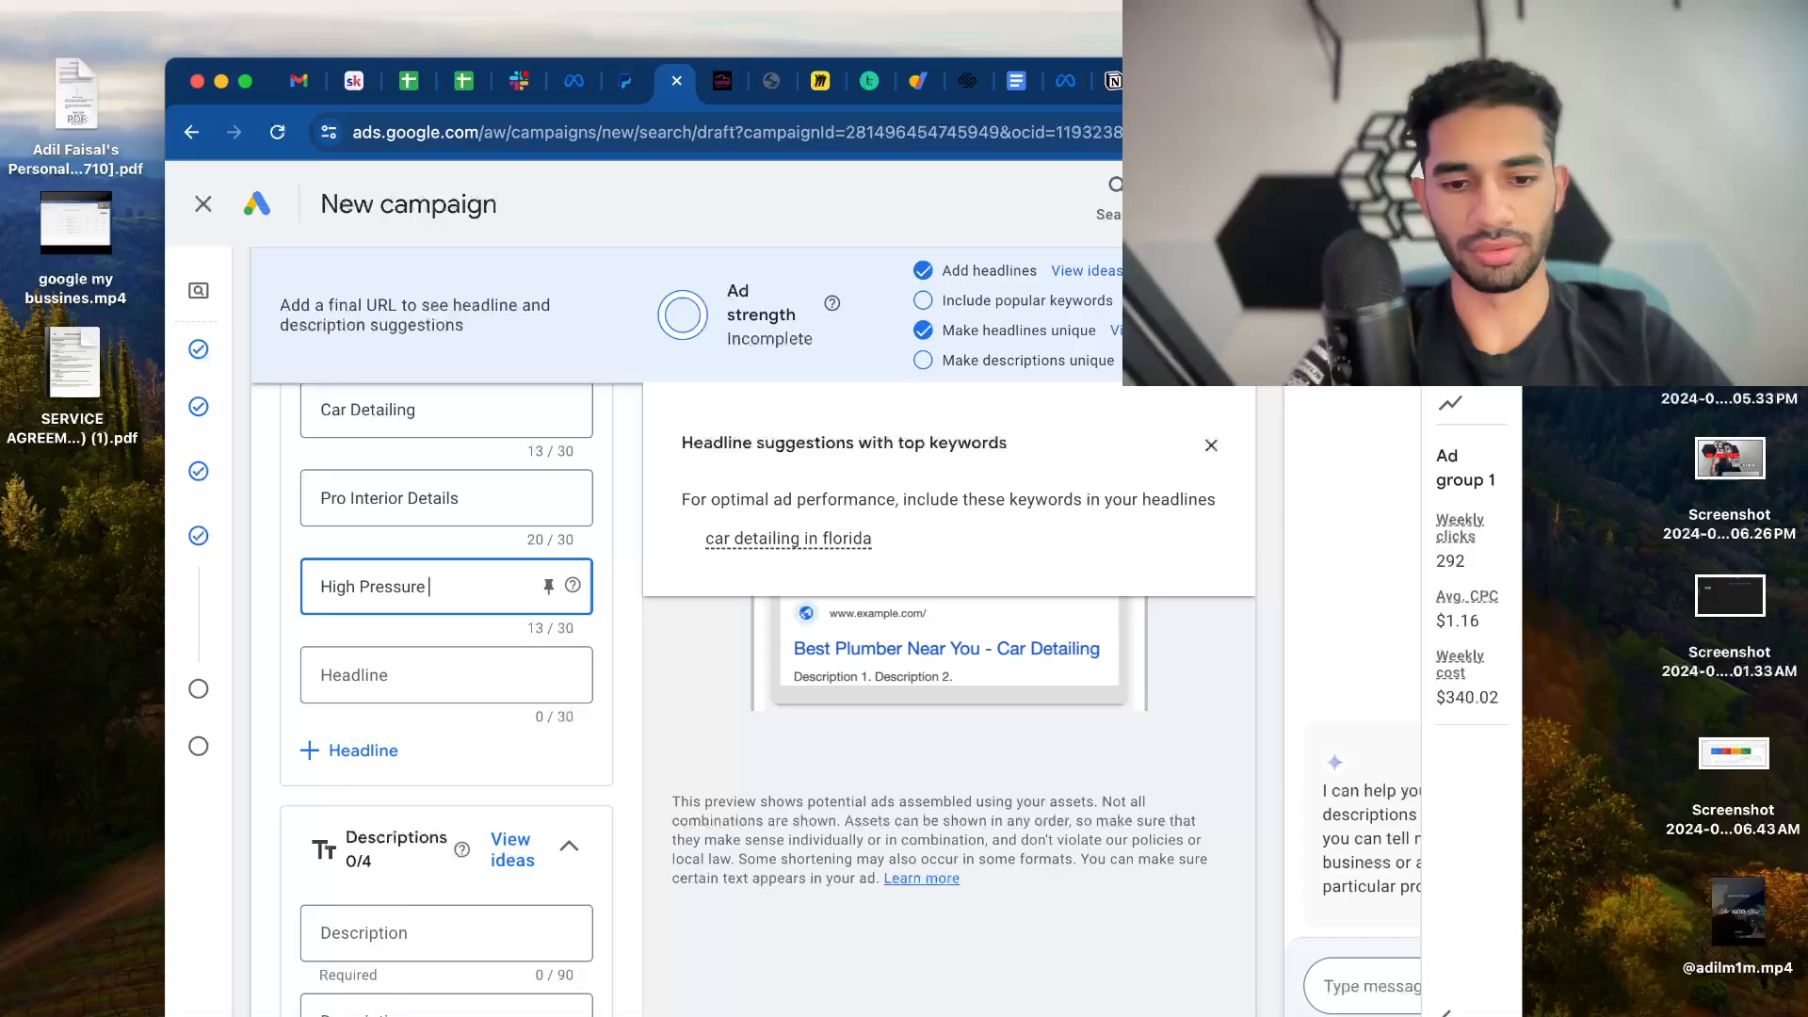
key("BackSpace")
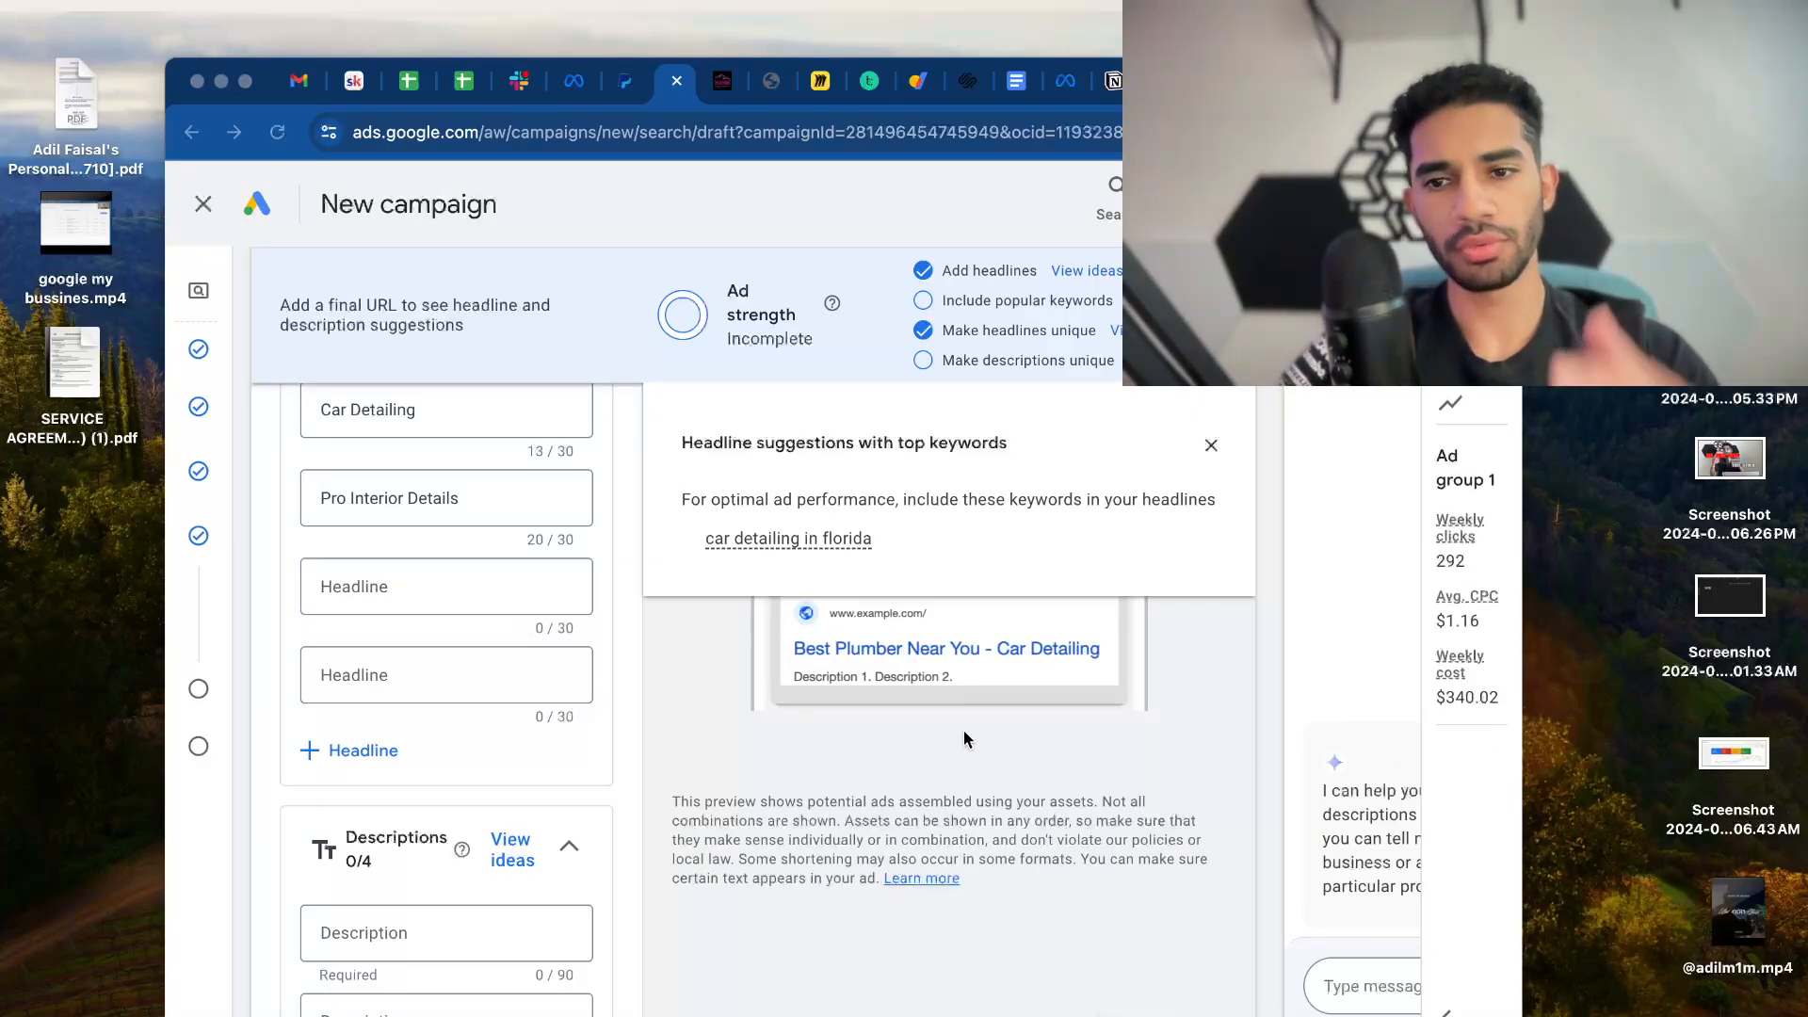
Review the ad's full list of headlines, from "Location Headline" through "Pro Interior Details", and return to the start of the Ads section
scroll(362, 581, "up", 5)
scroll(361, 580, "up", 2)
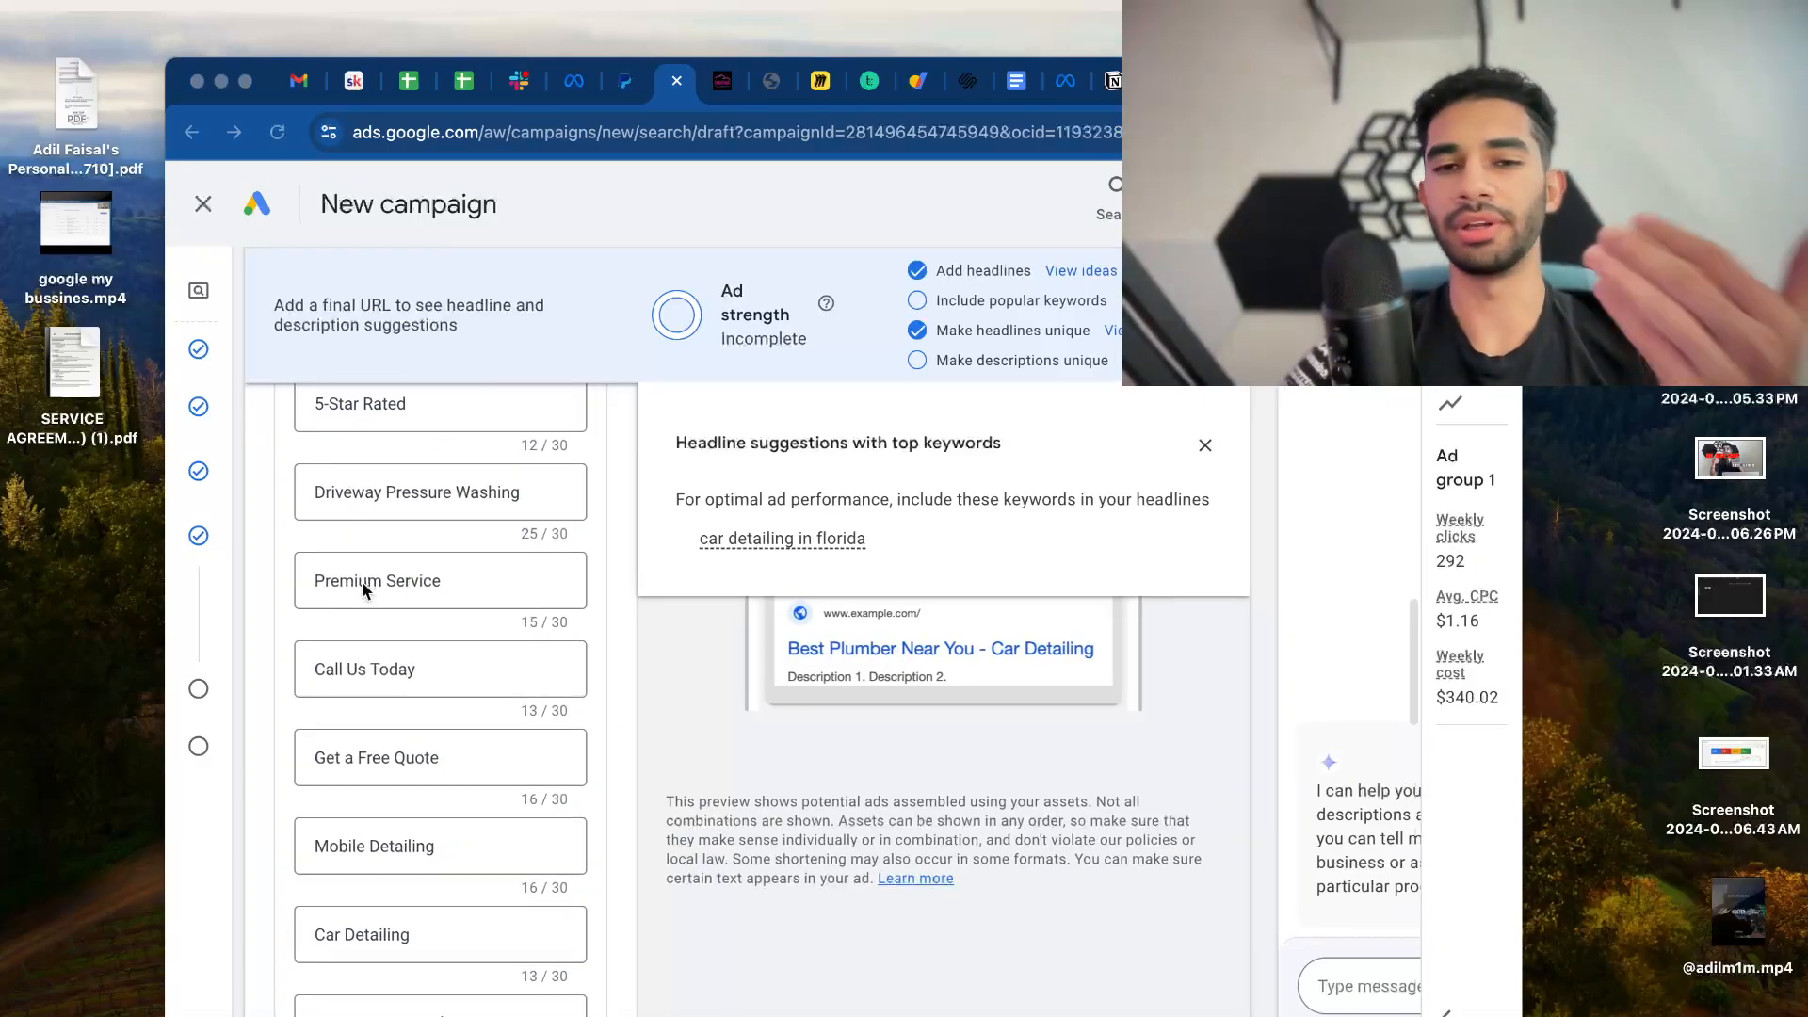
scroll(362, 580, "down", 3)
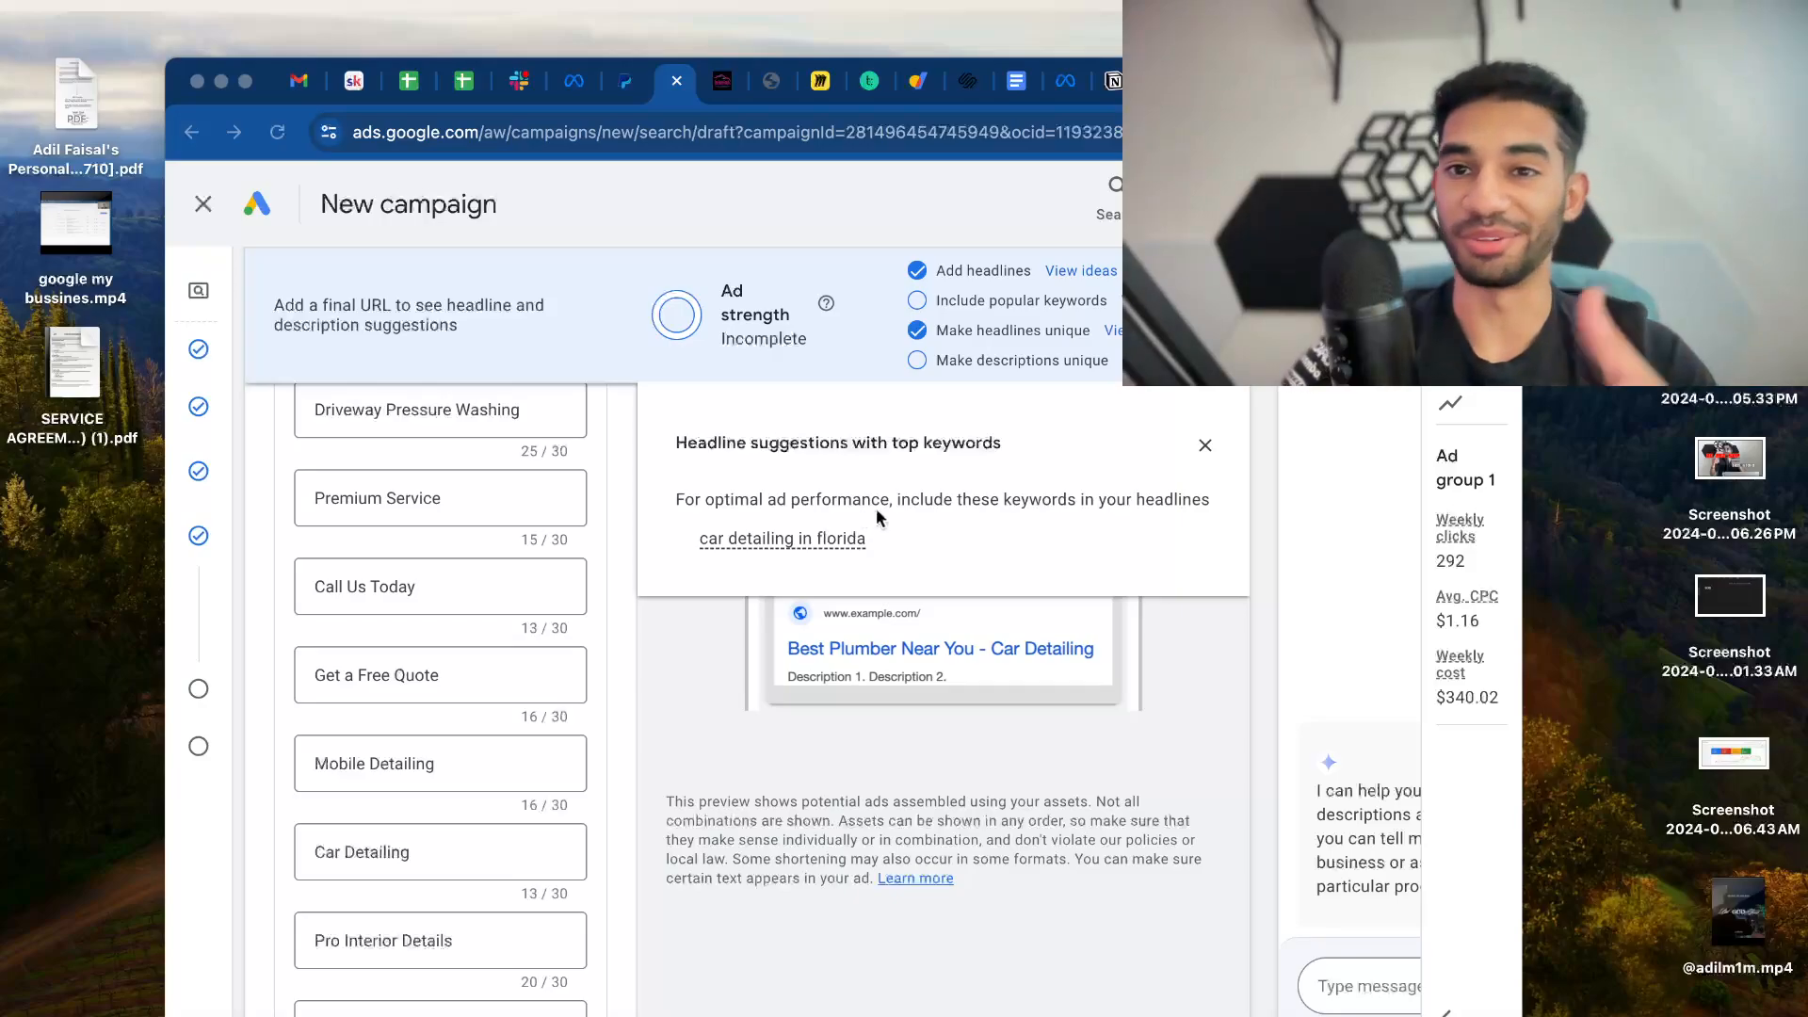
scroll(284, 545, "up", 5)
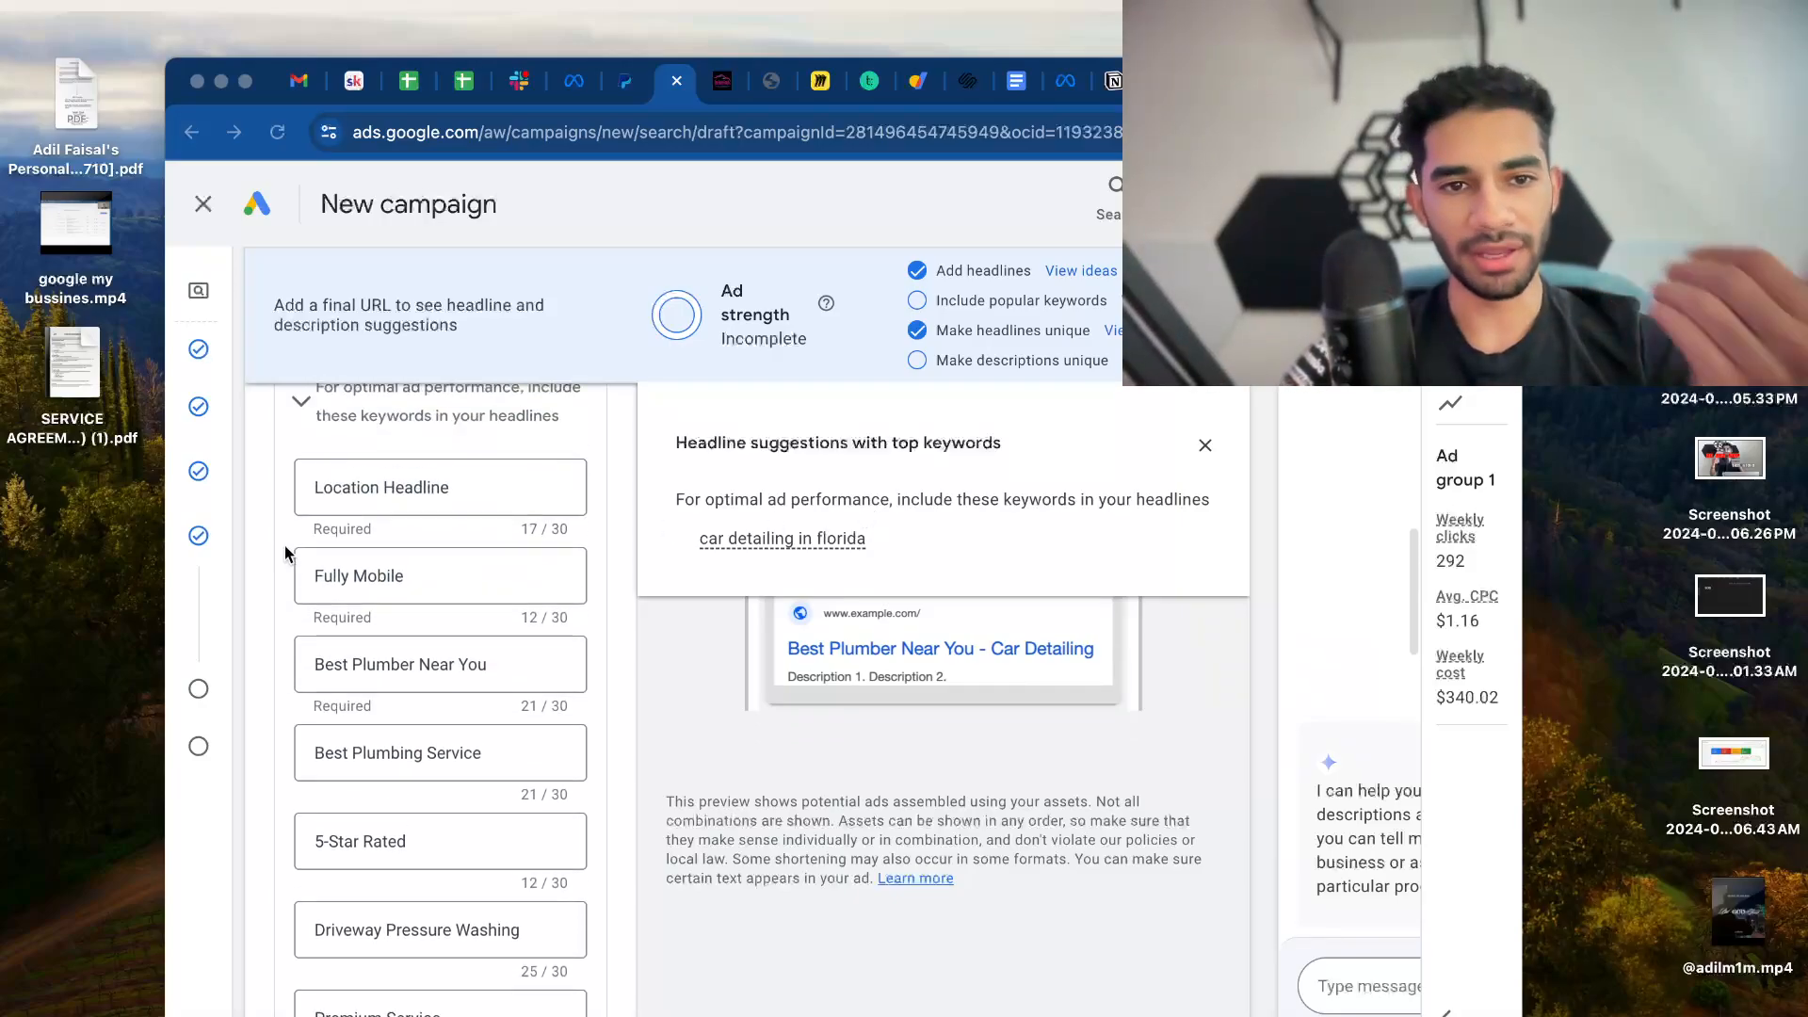
scroll(284, 545, "up", 3)
scroll(284, 545, "down", 3)
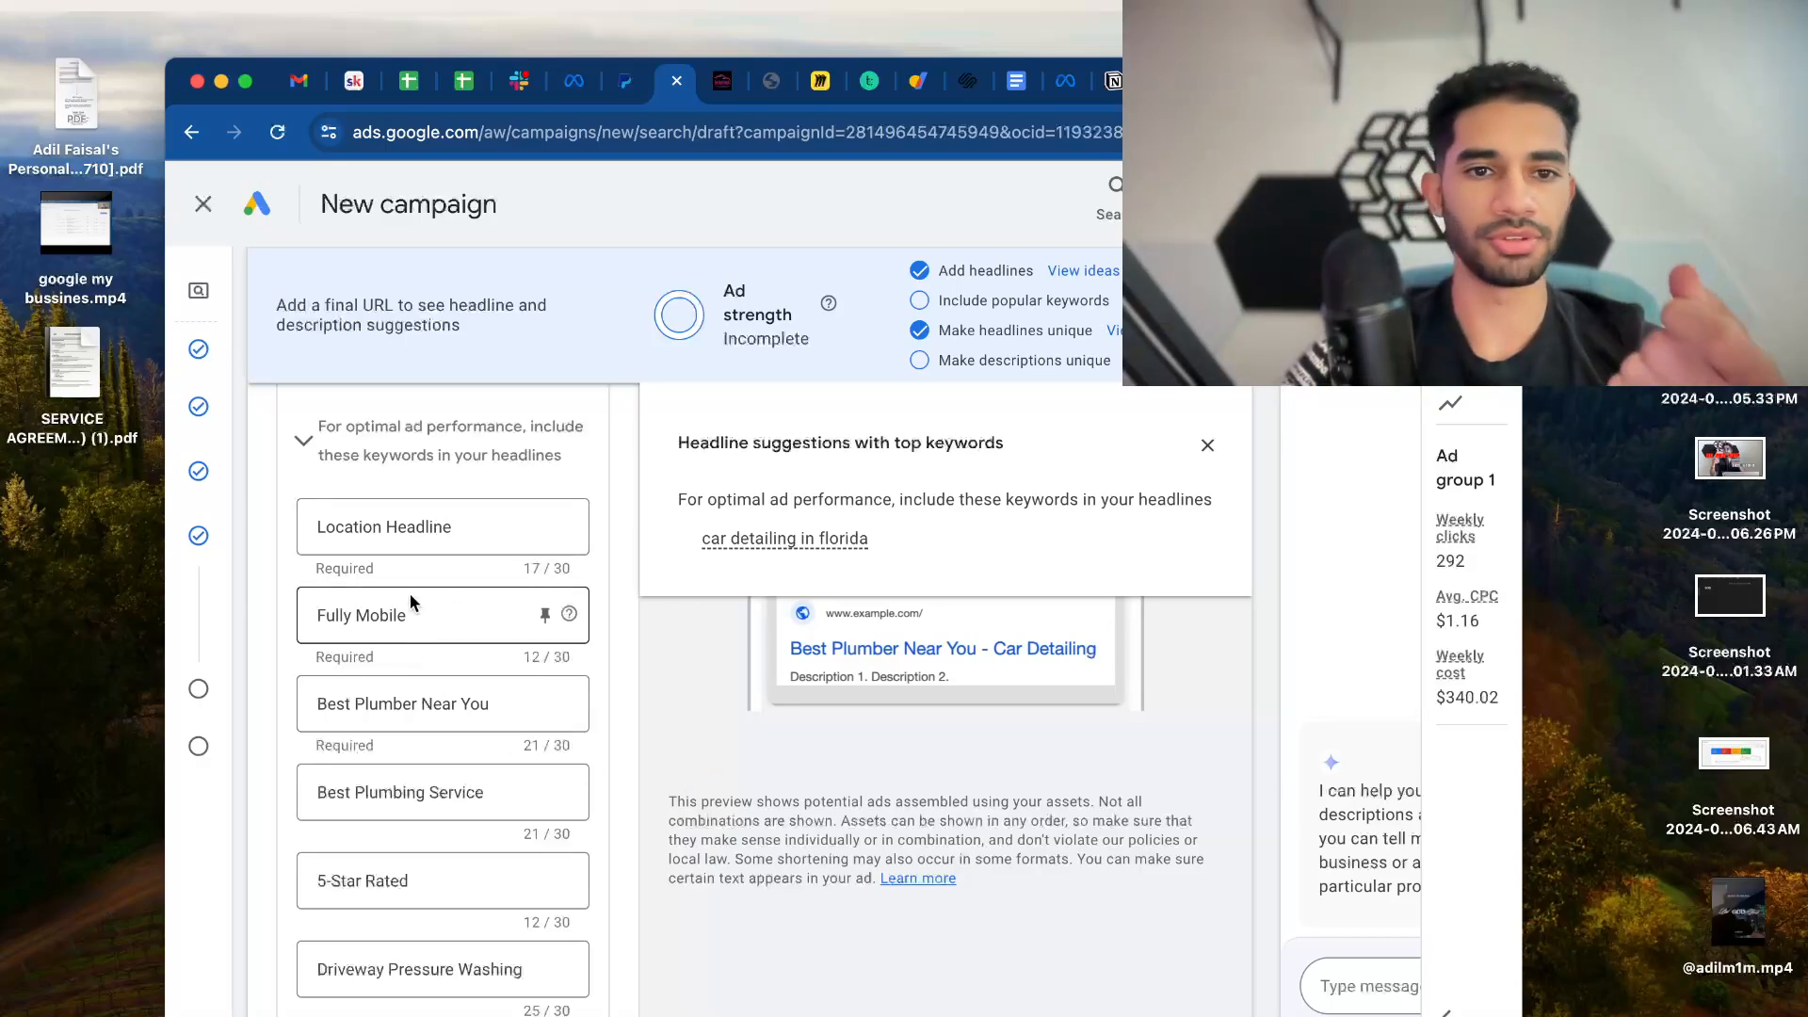
scroll(445, 730, "down", 4)
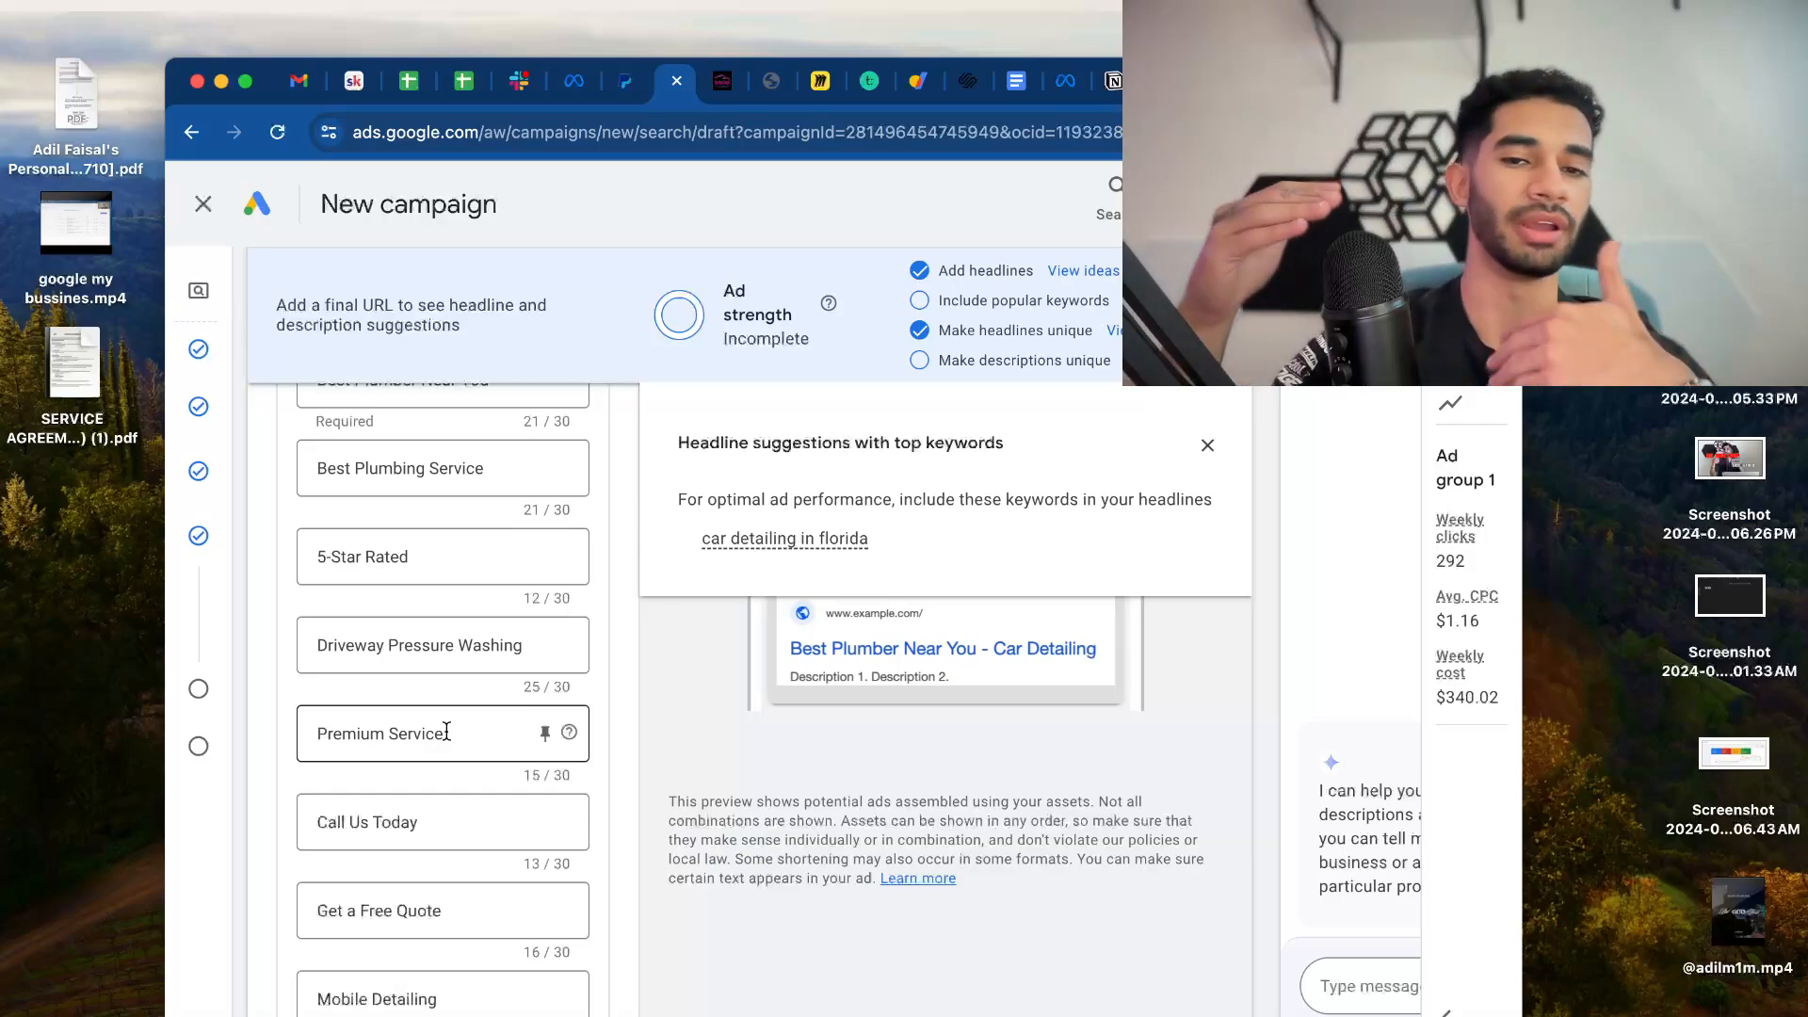
scroll(303, 744, "up", 10)
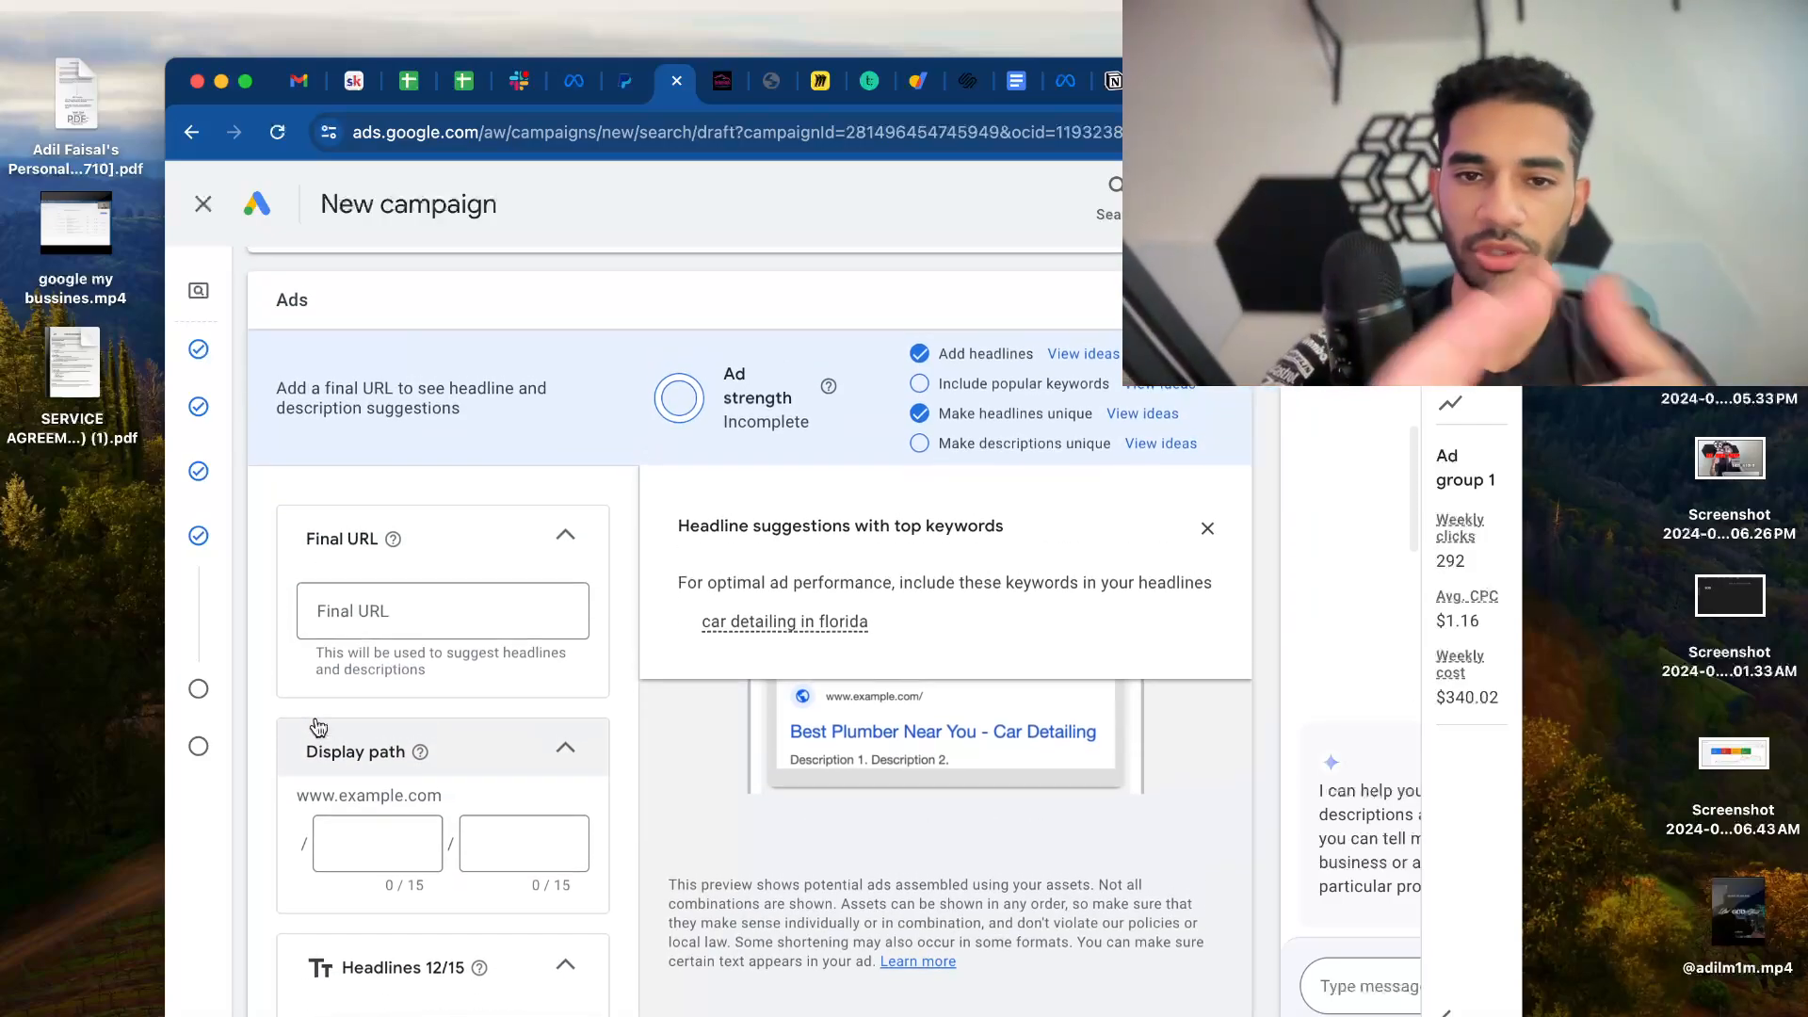
Close the headline keyword suggestions and page through the mobile ad previews to examine the headline combinations
left_click(1208, 529)
left_click(857, 506)
left_click(857, 507)
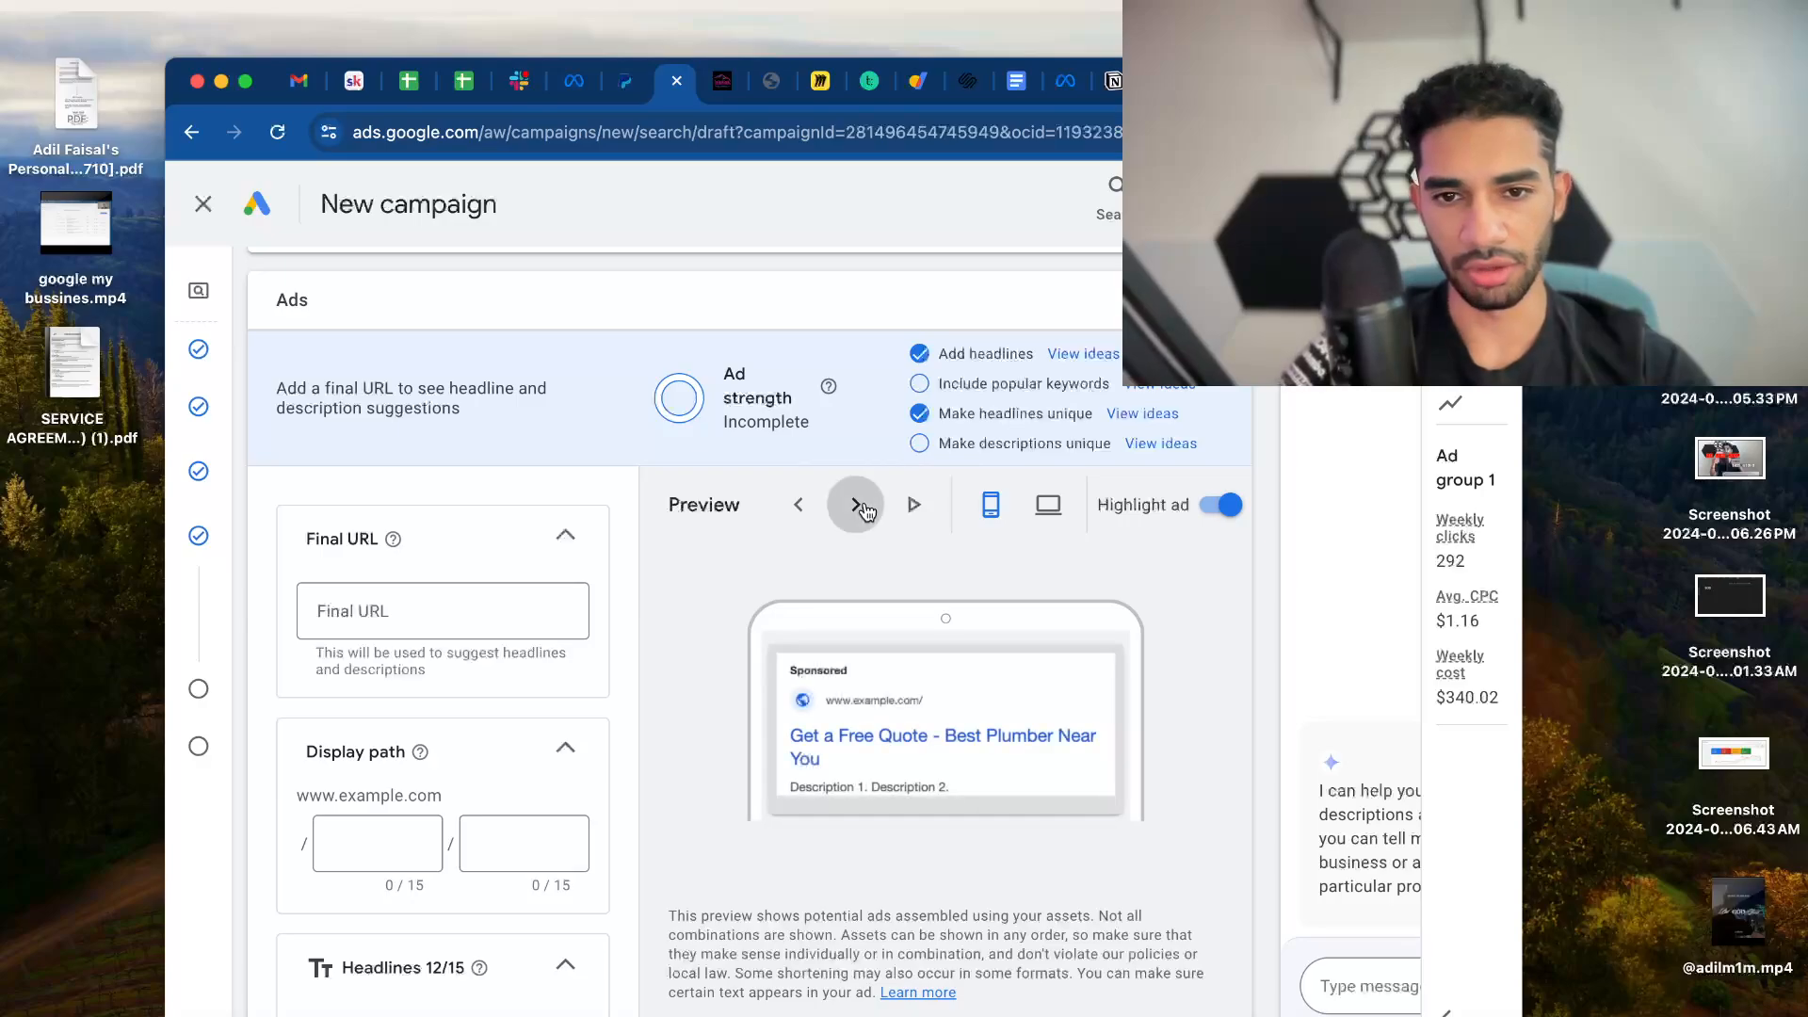
left_click(857, 507)
left_click(857, 507)
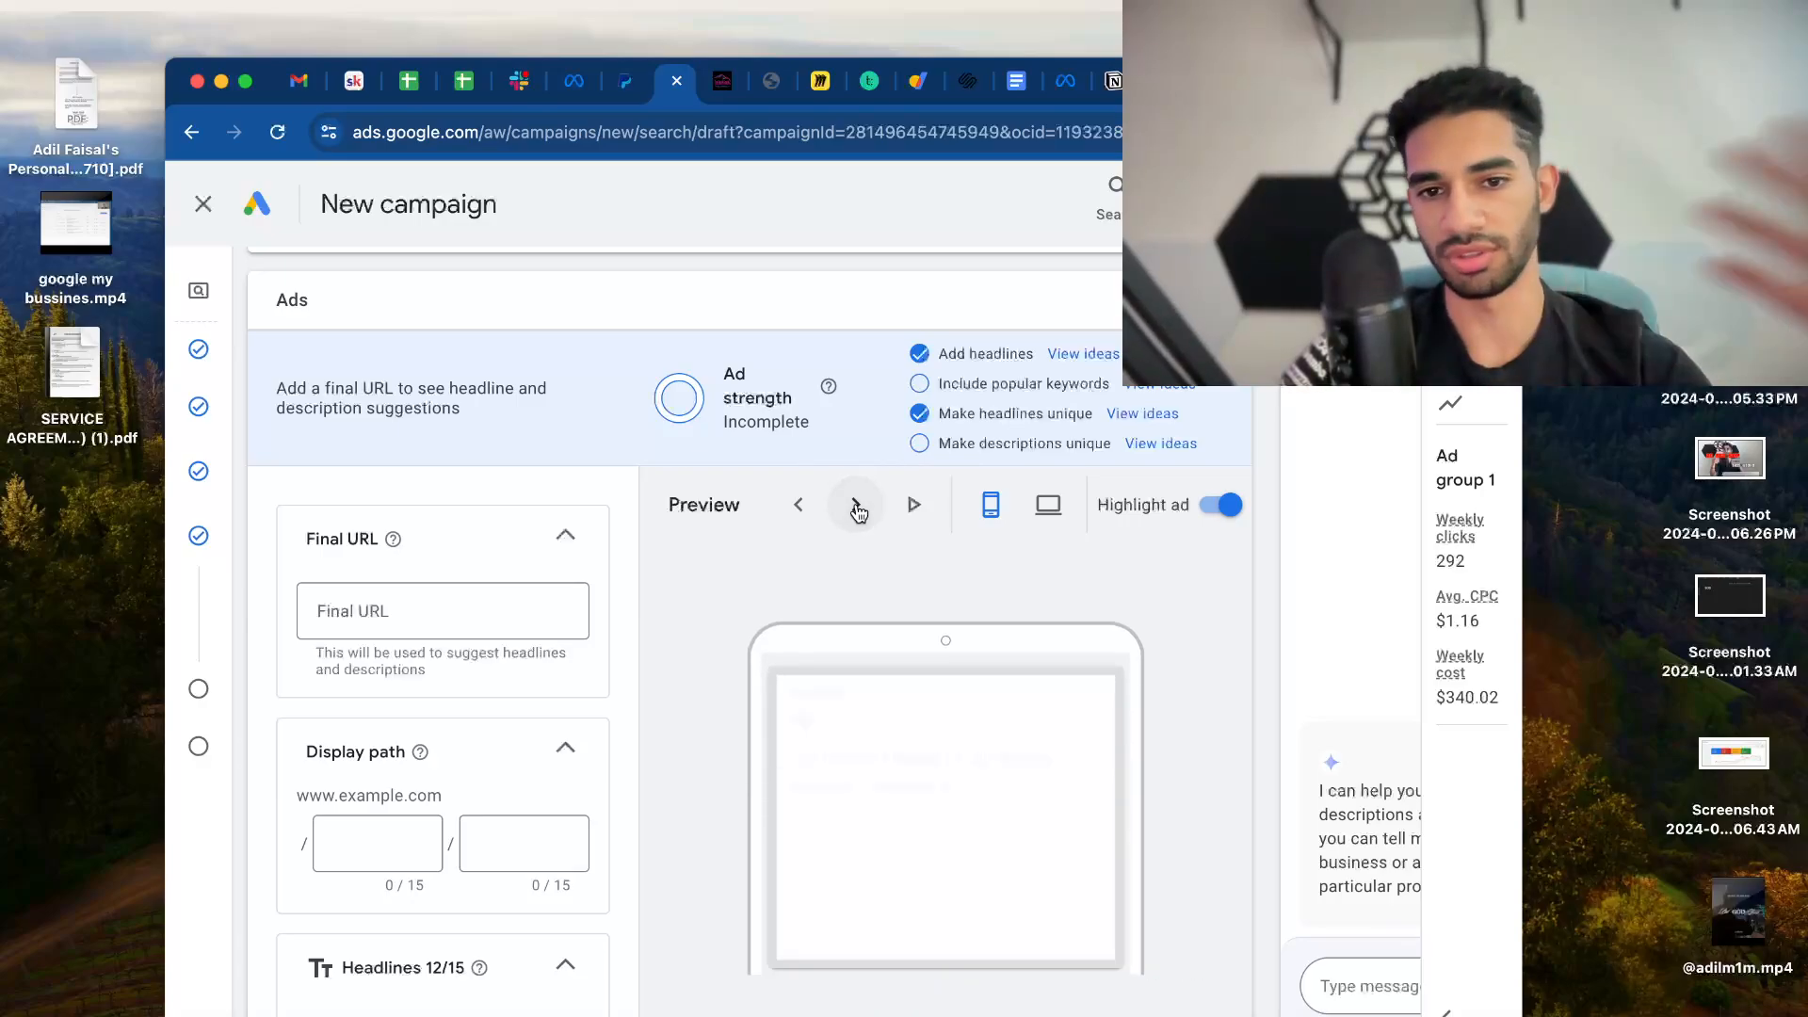
Page through more mobile ad previews and compare the headline combinations with the ad's list of headlines
left_click(857, 510)
left_click(856, 516)
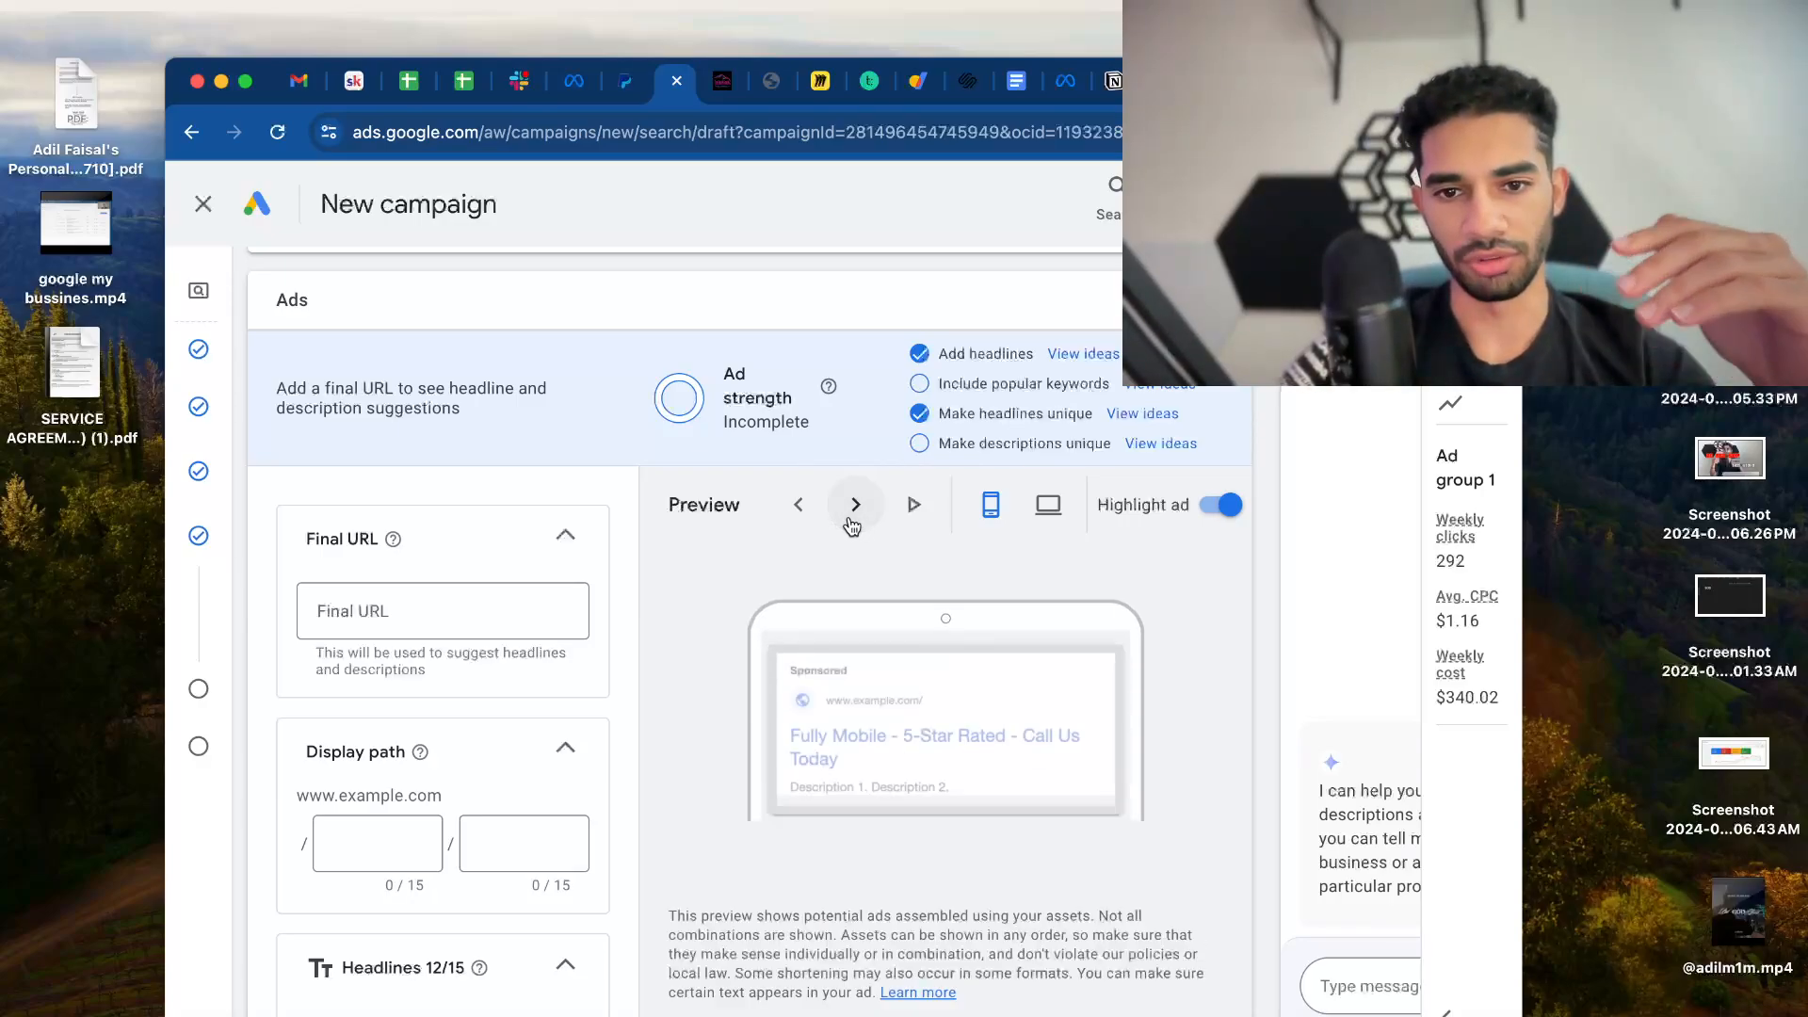
left_click(856, 518)
left_click(855, 522)
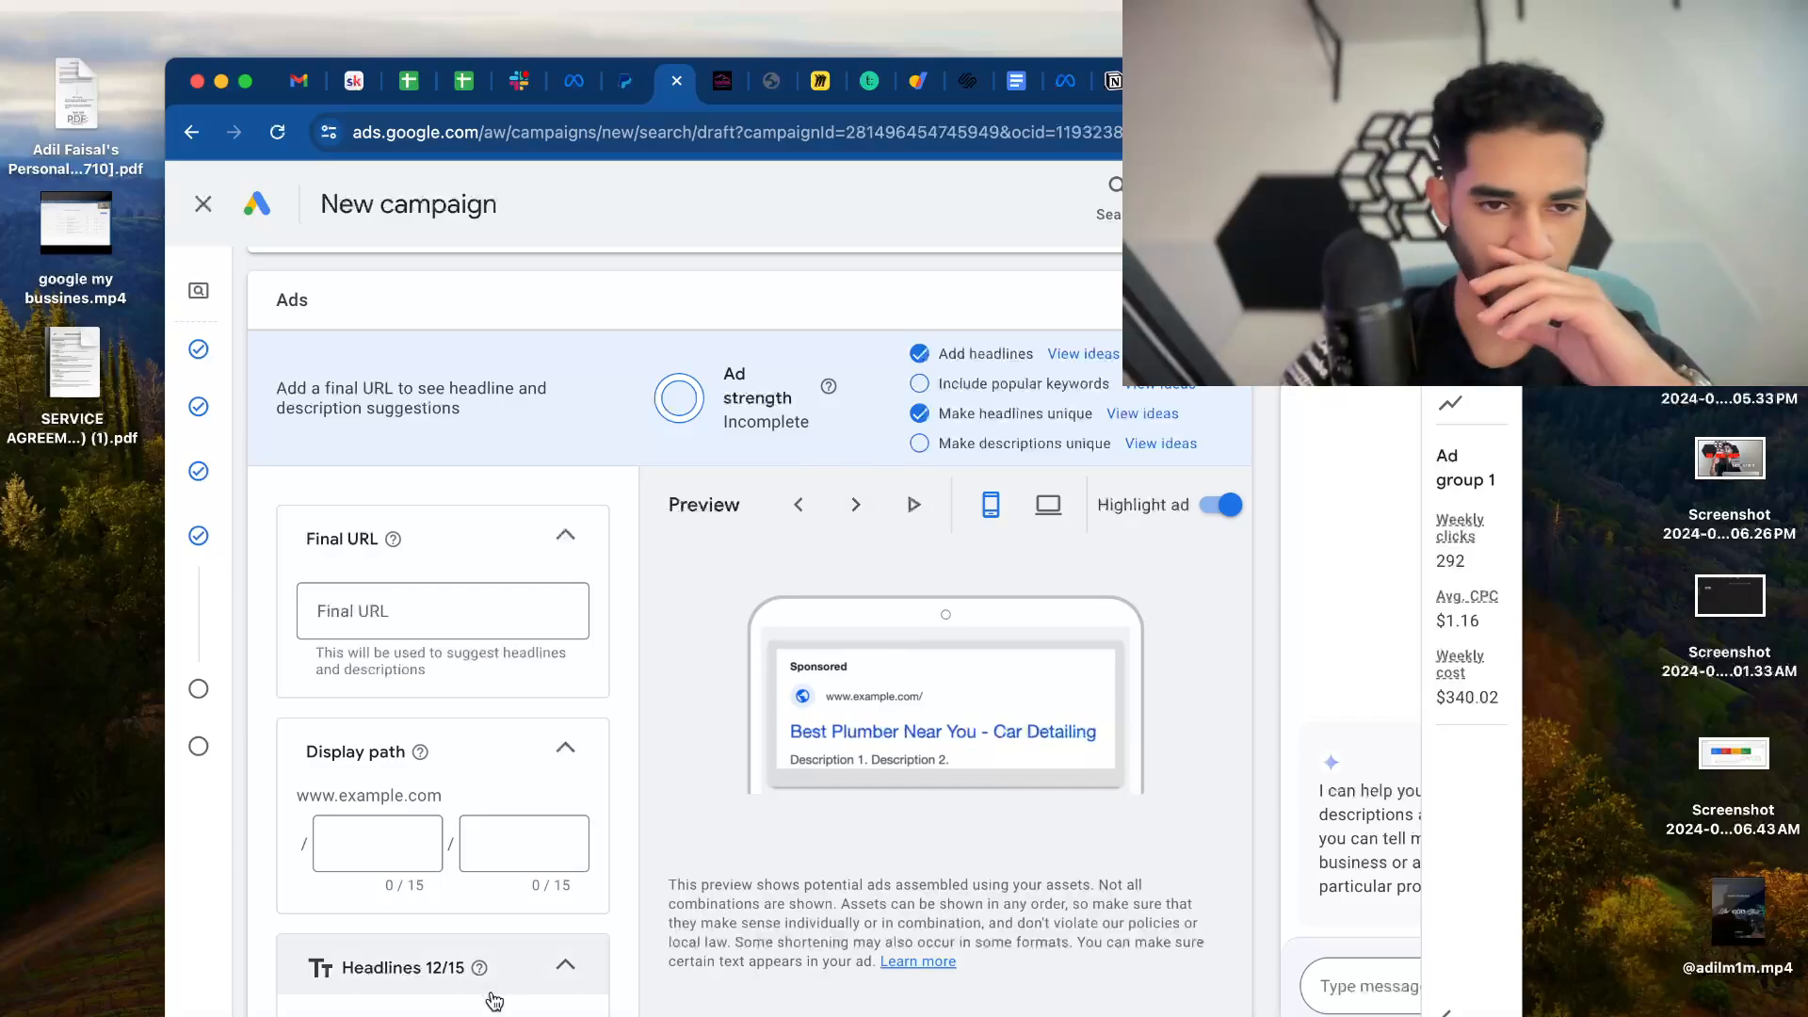
scroll(490, 996, "down", 6)
scroll(494, 997, "down", 3)
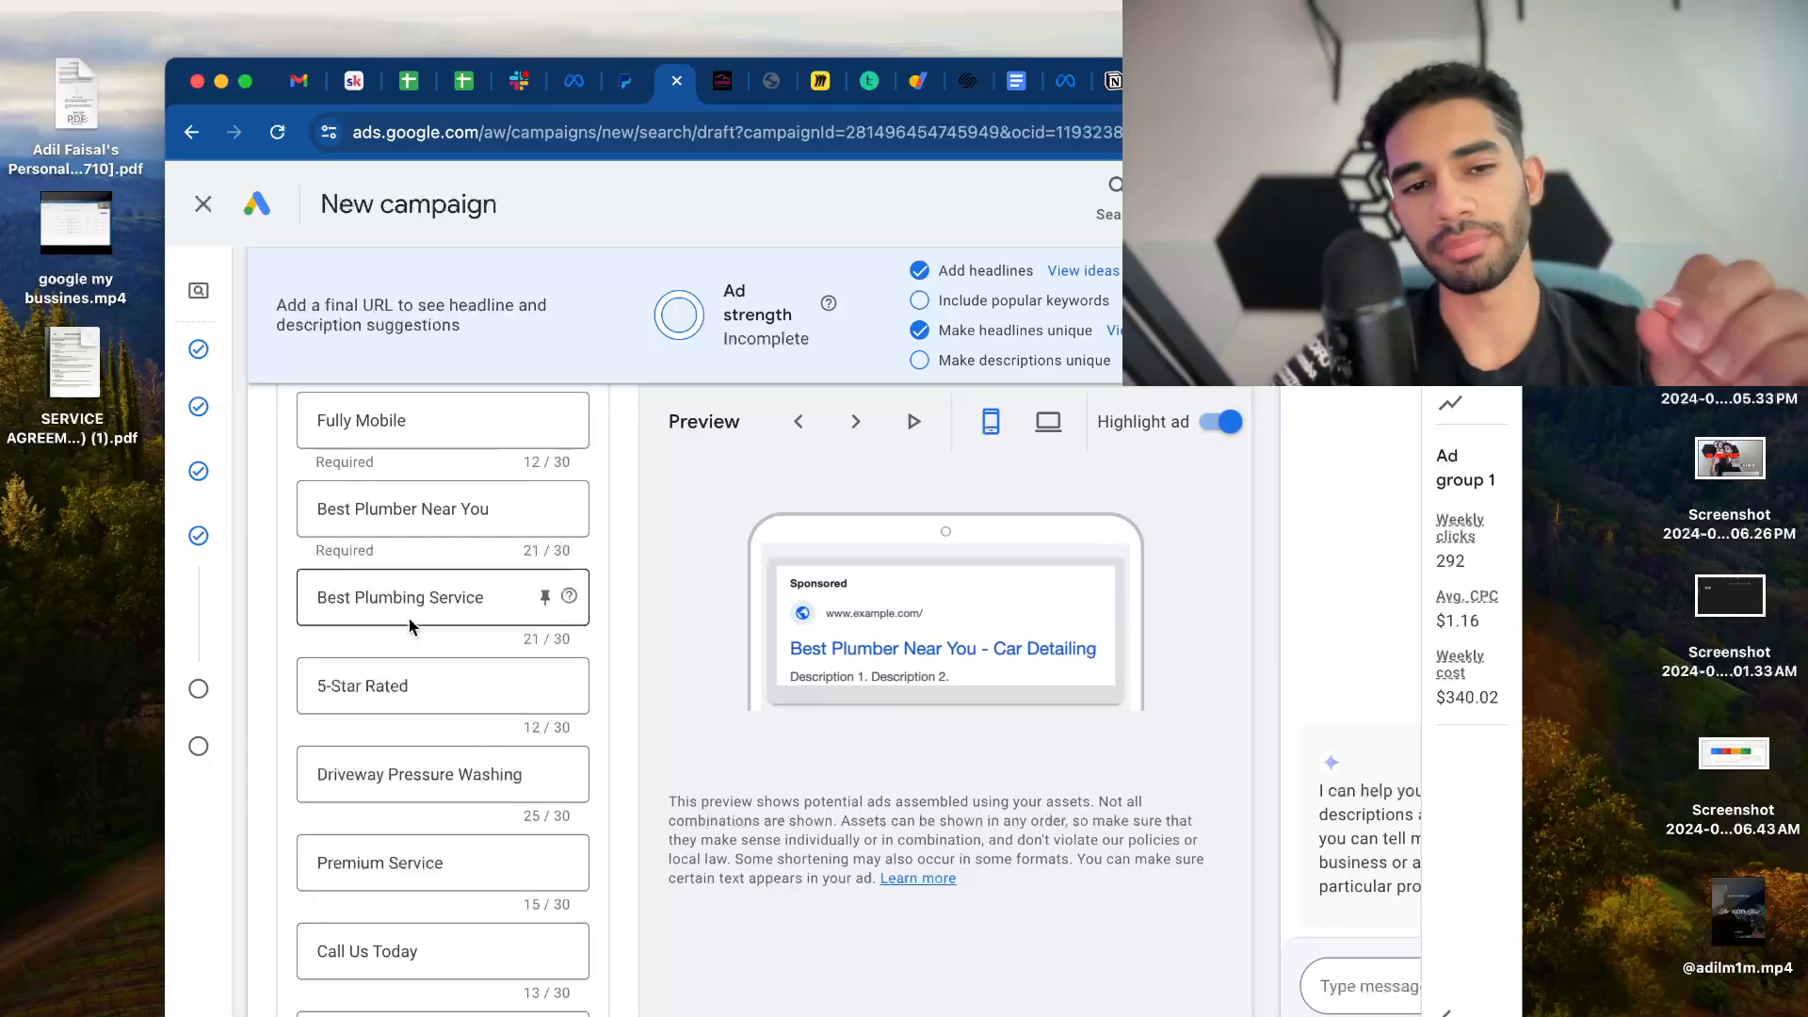
scroll(463, 678, "up", 4)
scroll(464, 678, "down", 1)
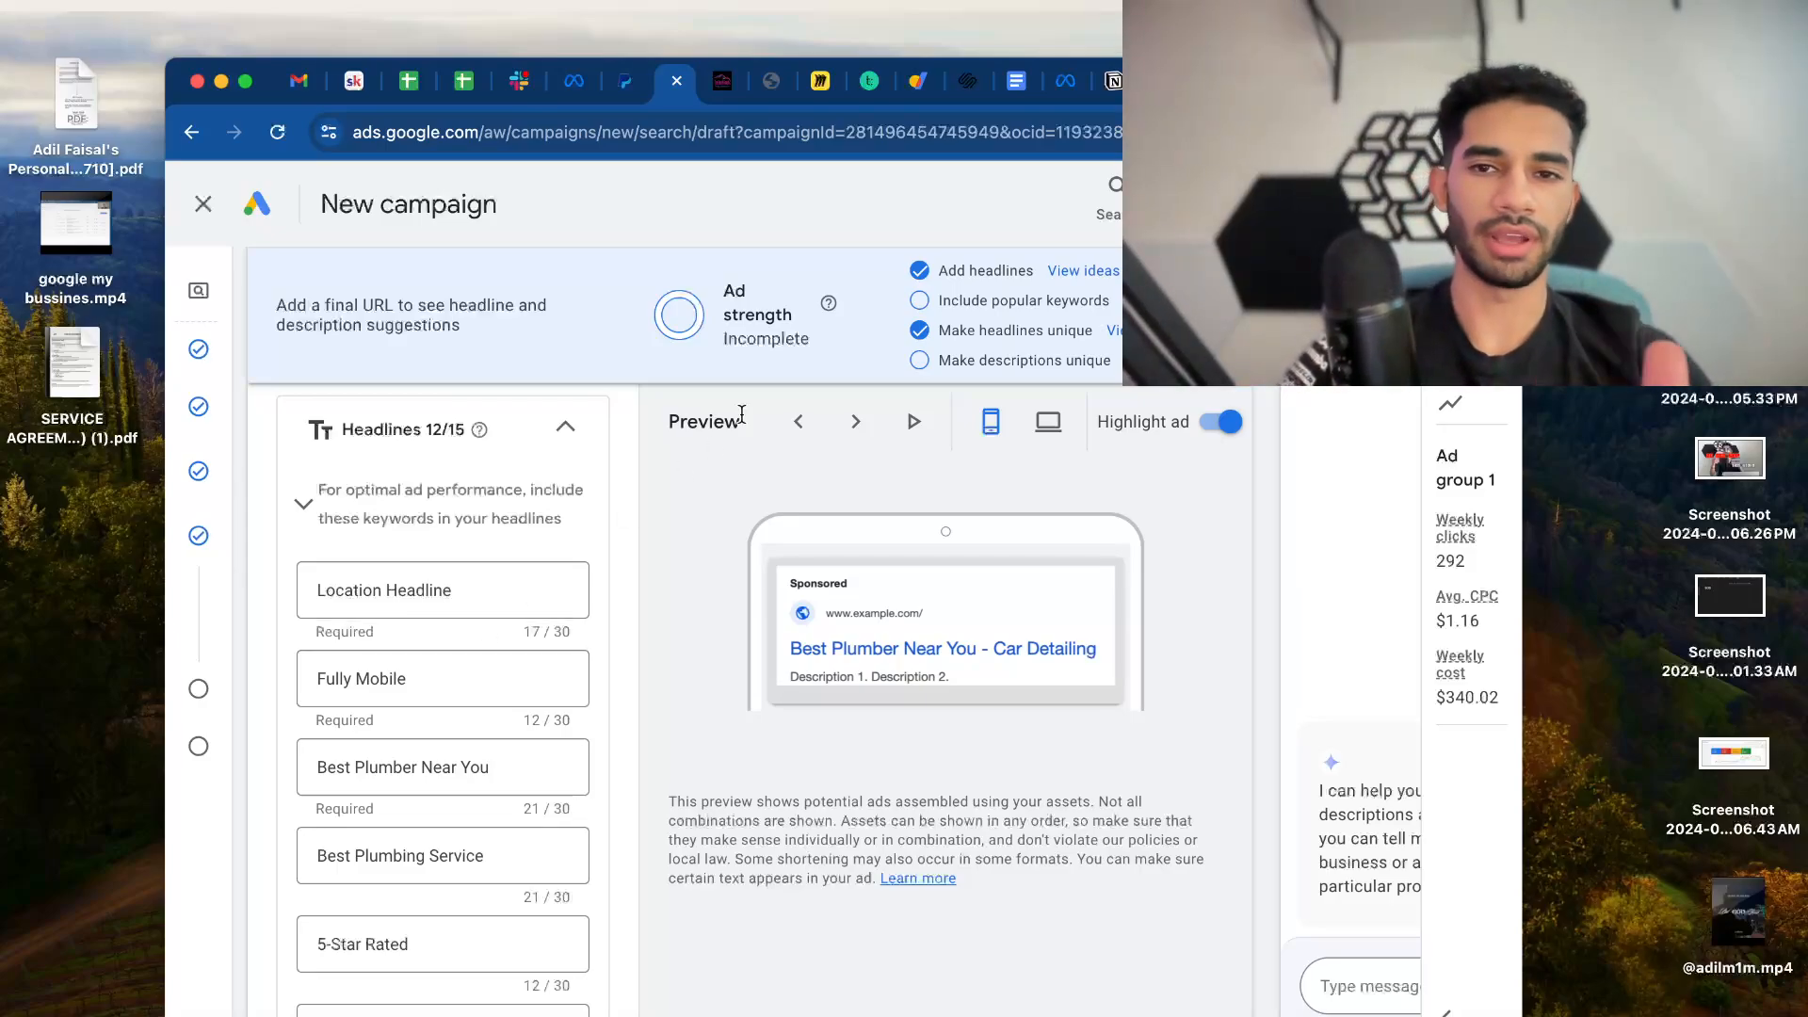
Check the popular keyword suggestions for headlines, close them, and review the entered headlines down to "Pro Interior Details"
left_click(1159, 301)
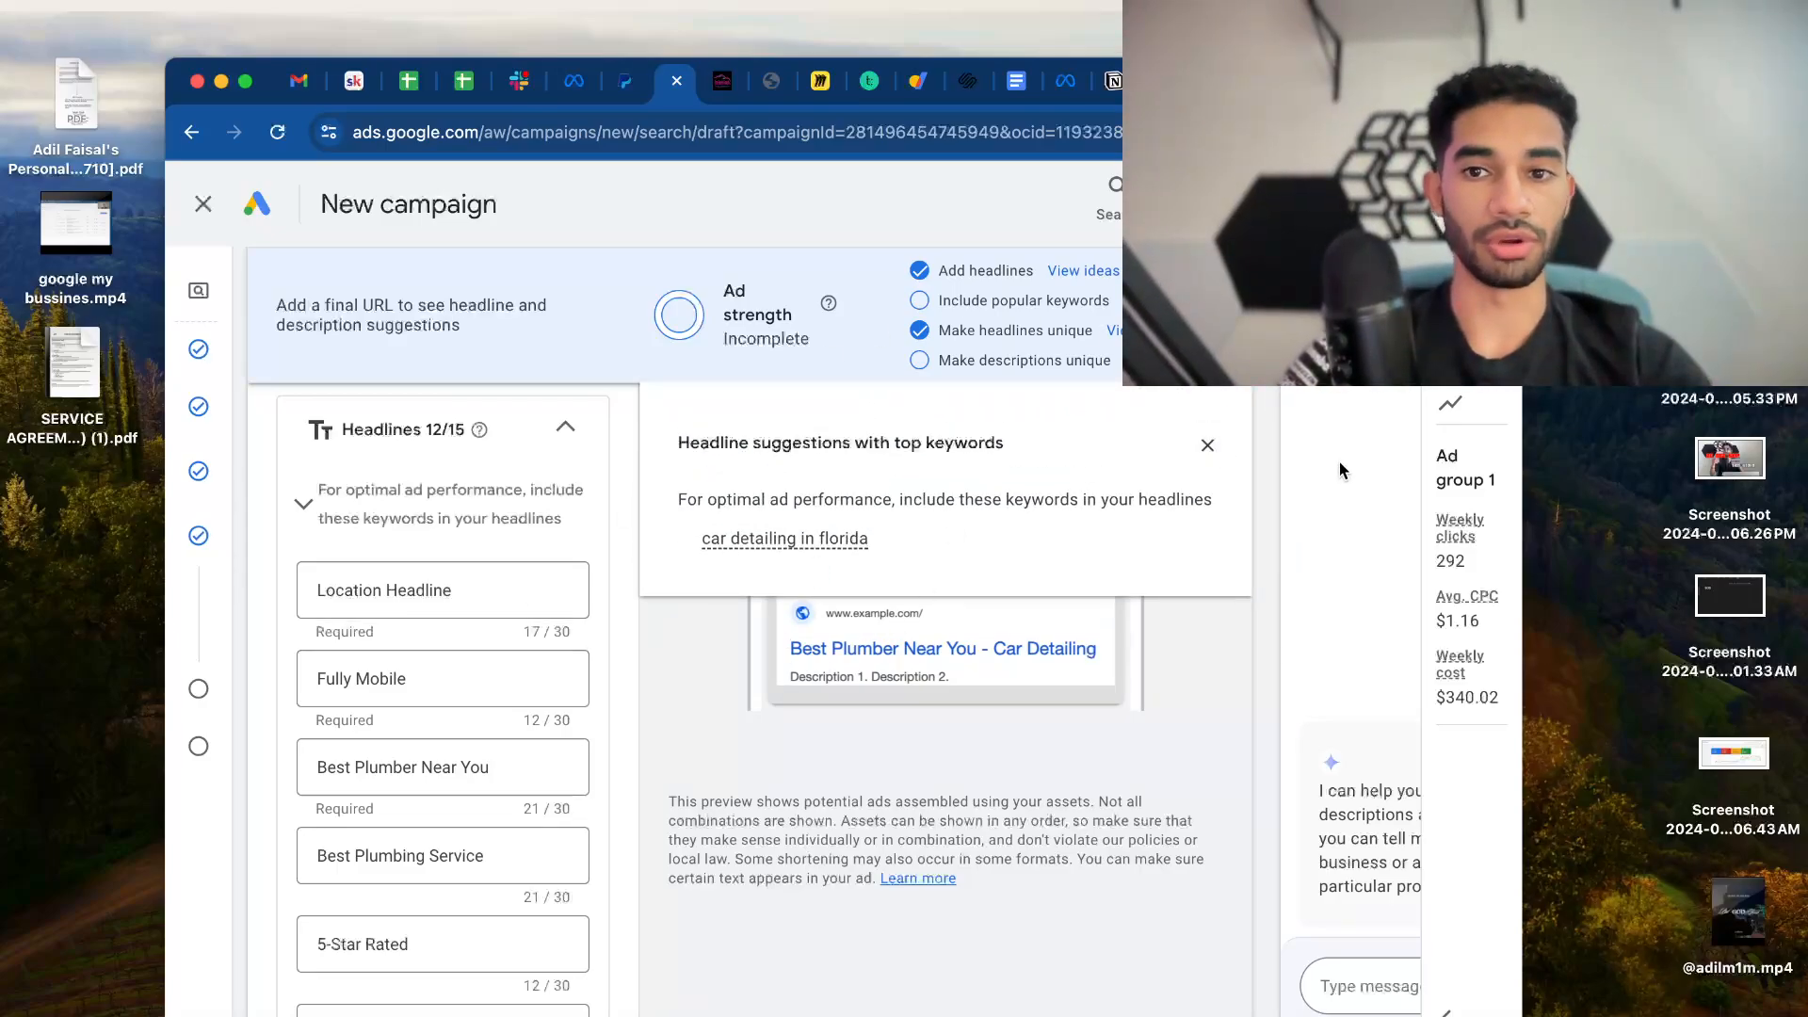
left_click(1207, 444)
scroll(420, 847, "down", 2)
scroll(420, 843, "down", 2)
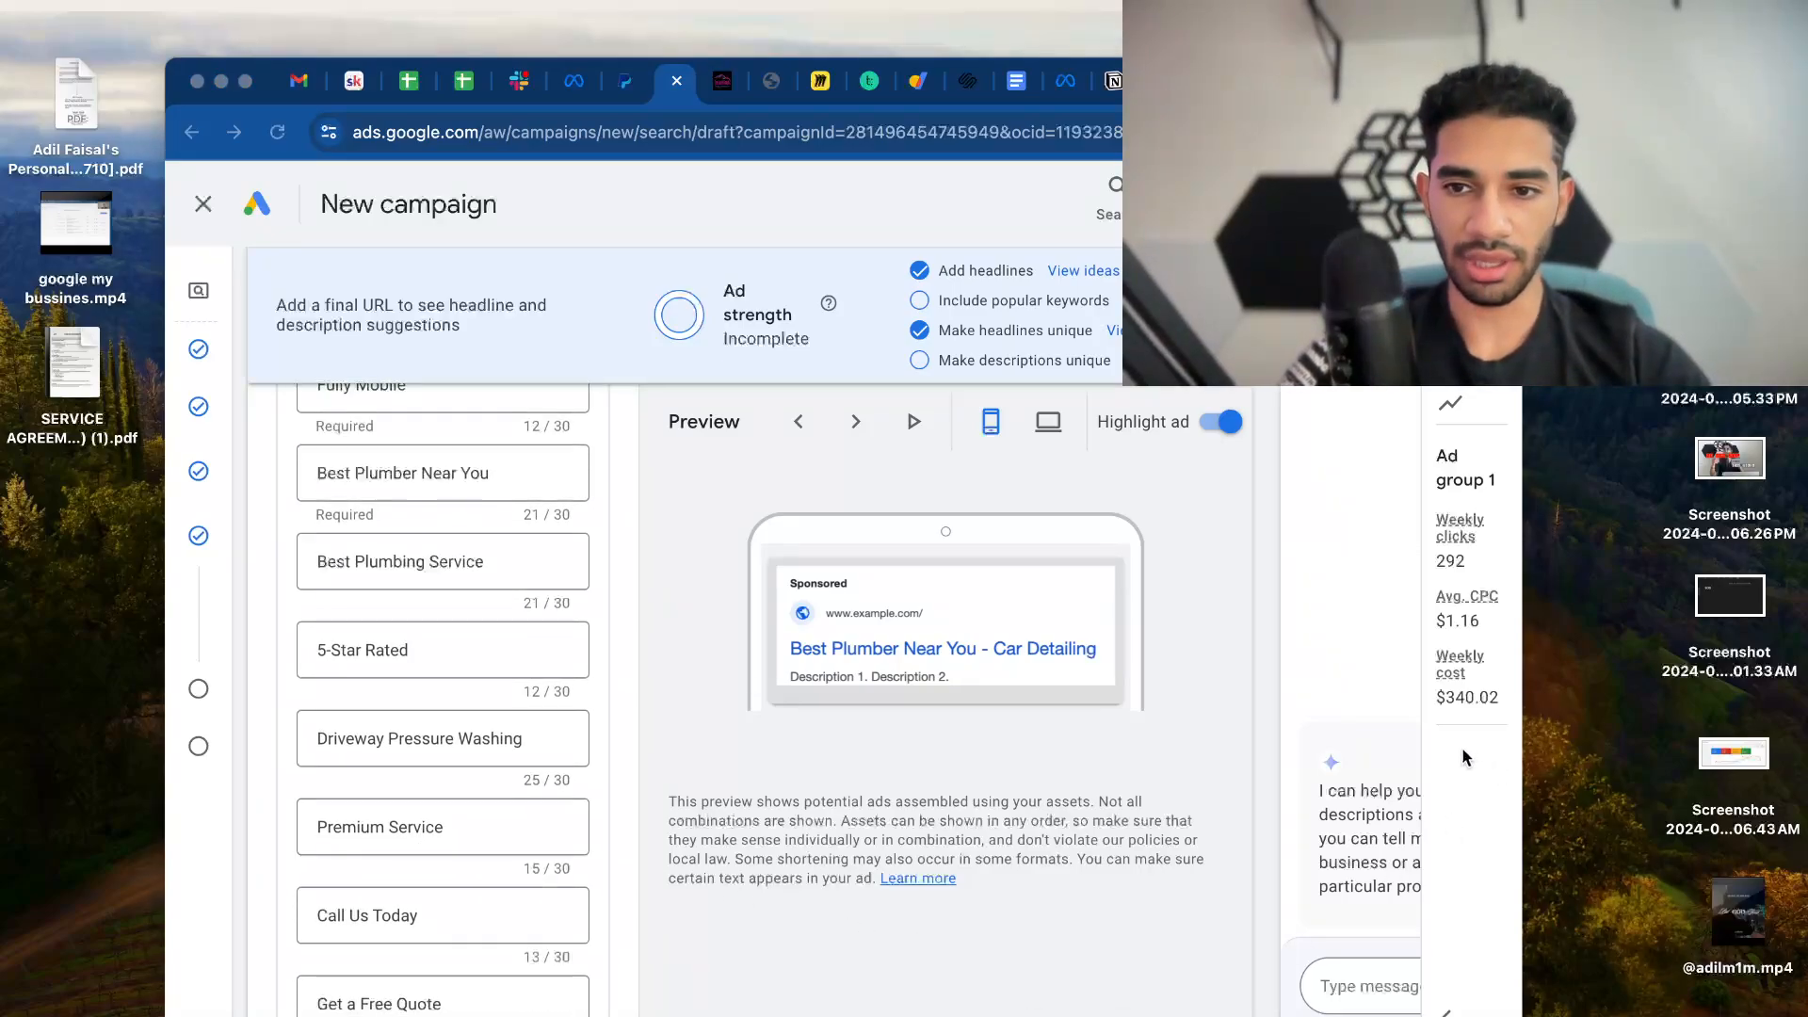
scroll(349, 773, "down", 1)
scroll(347, 768, "down", 1)
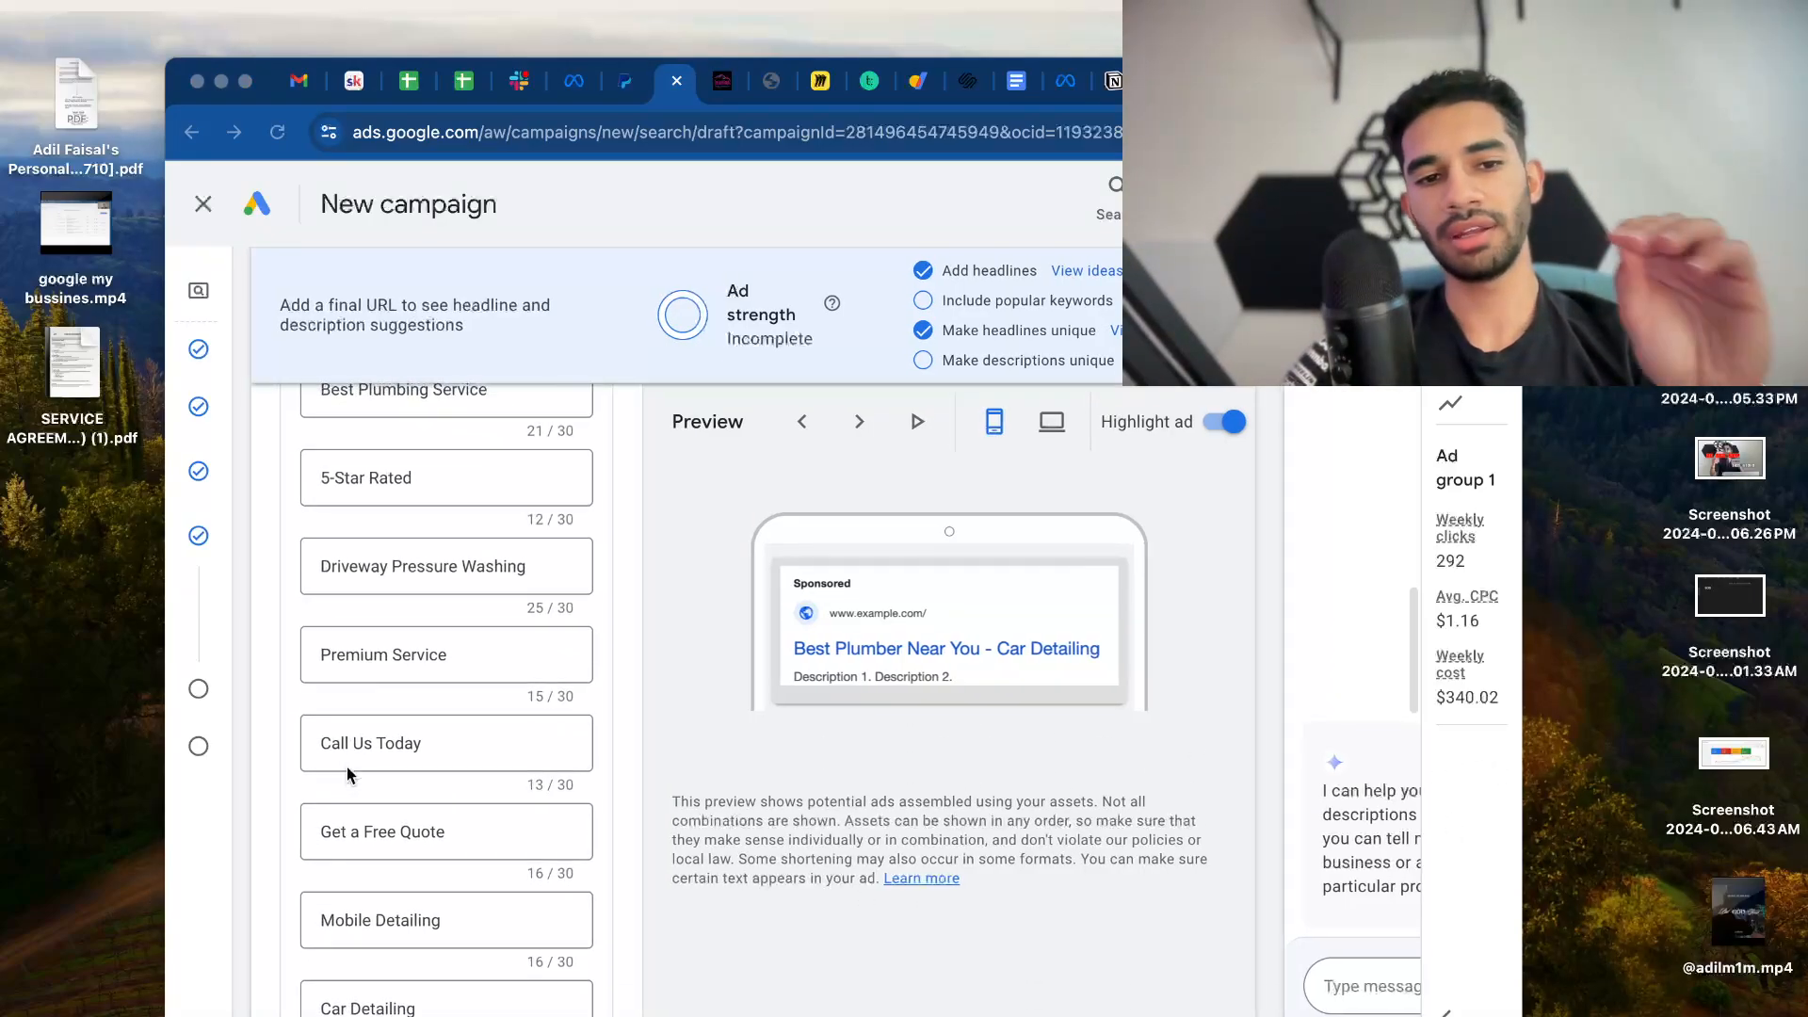
scroll(347, 767, "down", 1)
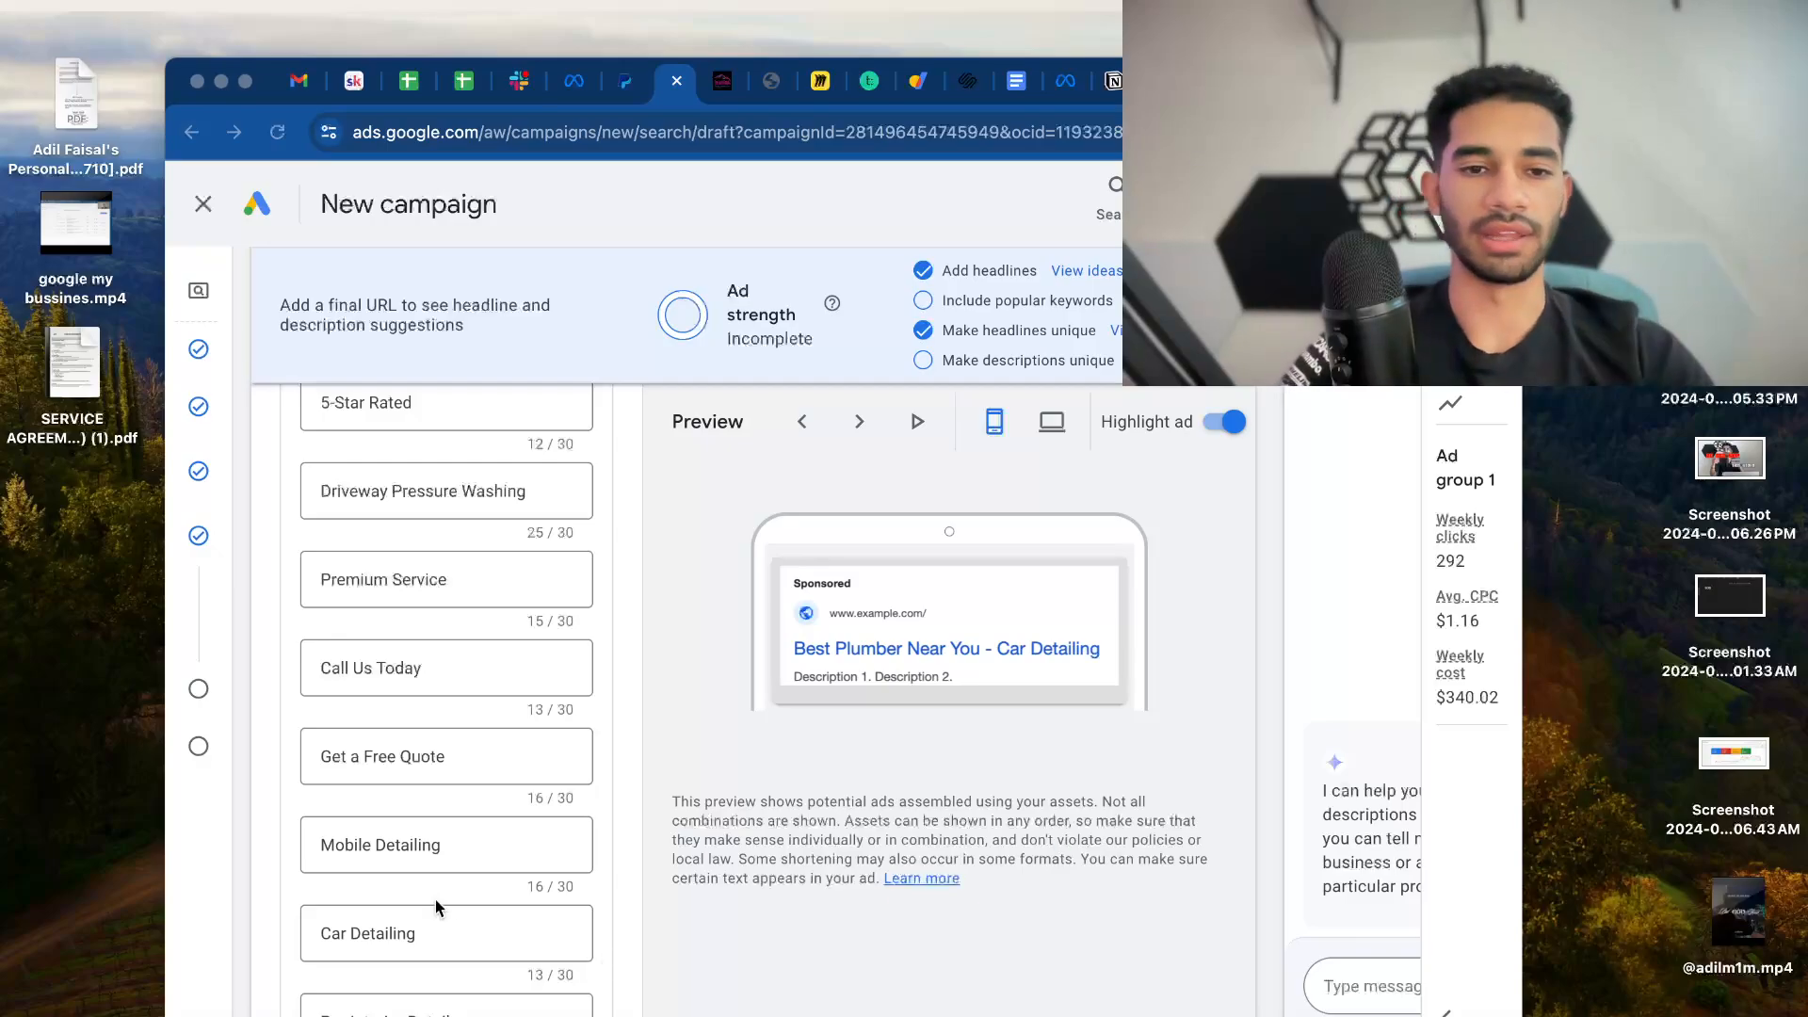
scroll(350, 890, "down", 2)
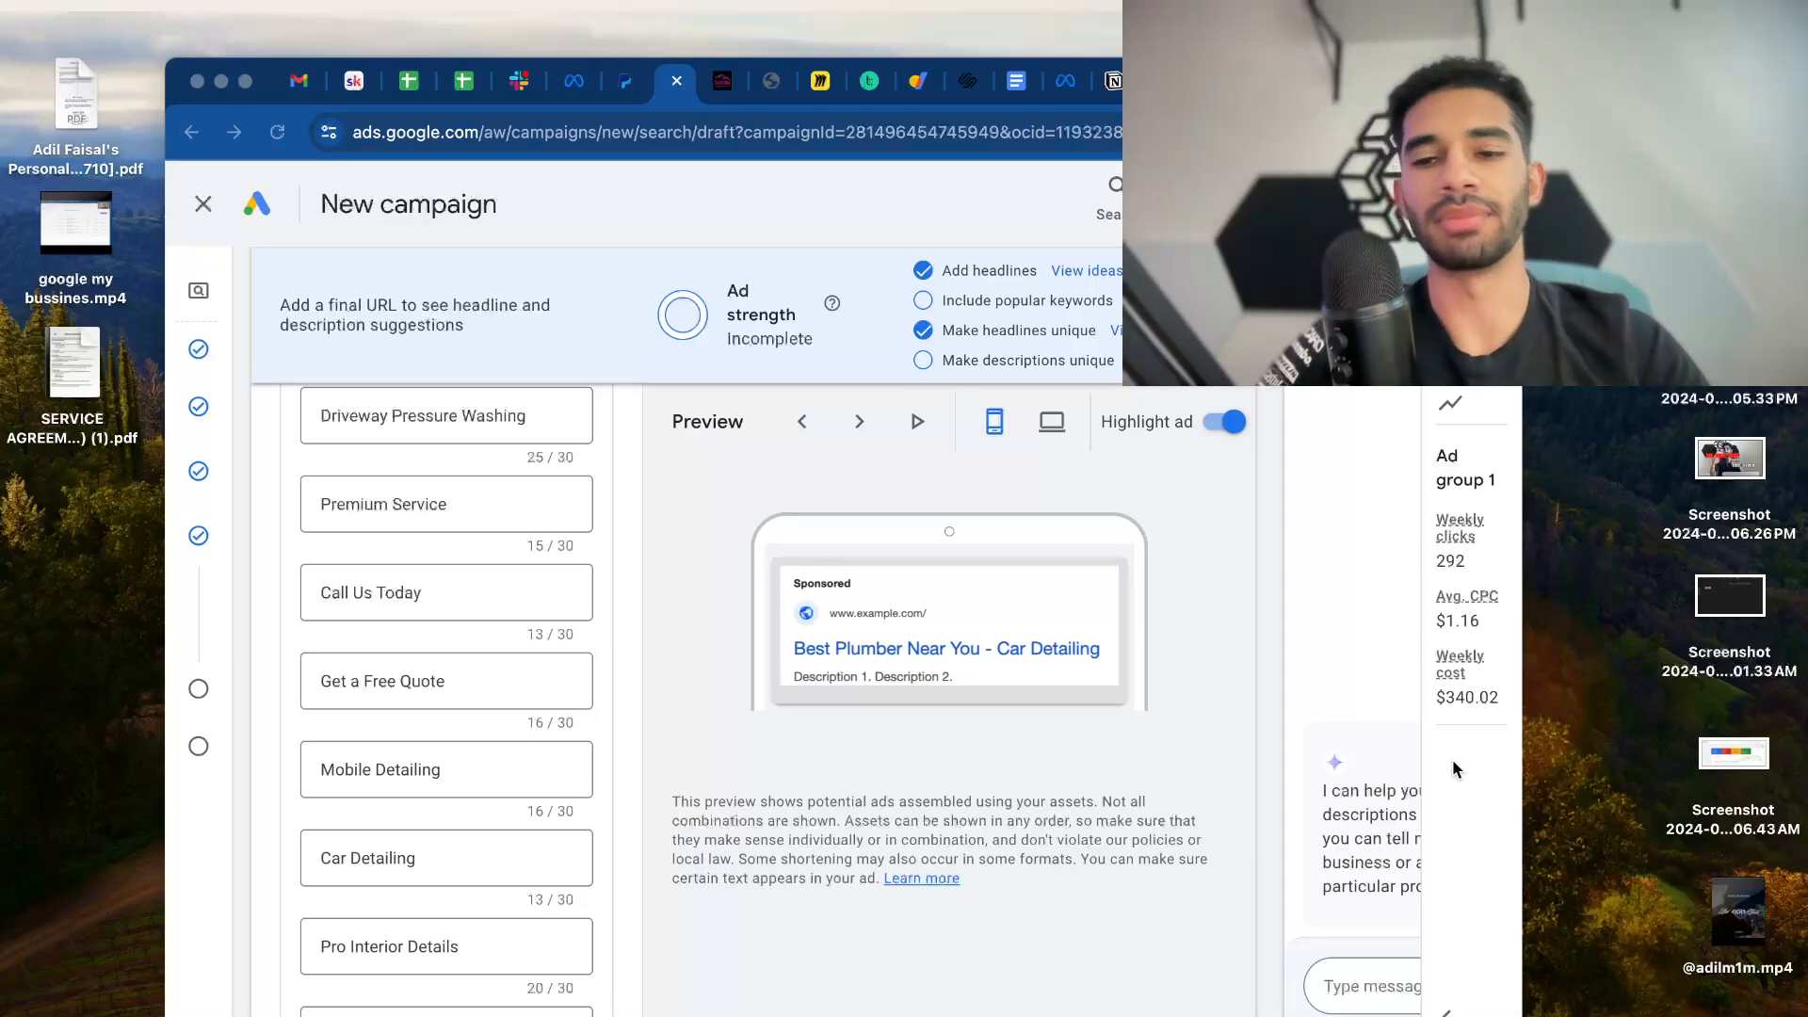
Start the ad's first description with "Lawn Care Services in" and begin a dynamic insertion after it
scroll(1455, 770, "down", 10)
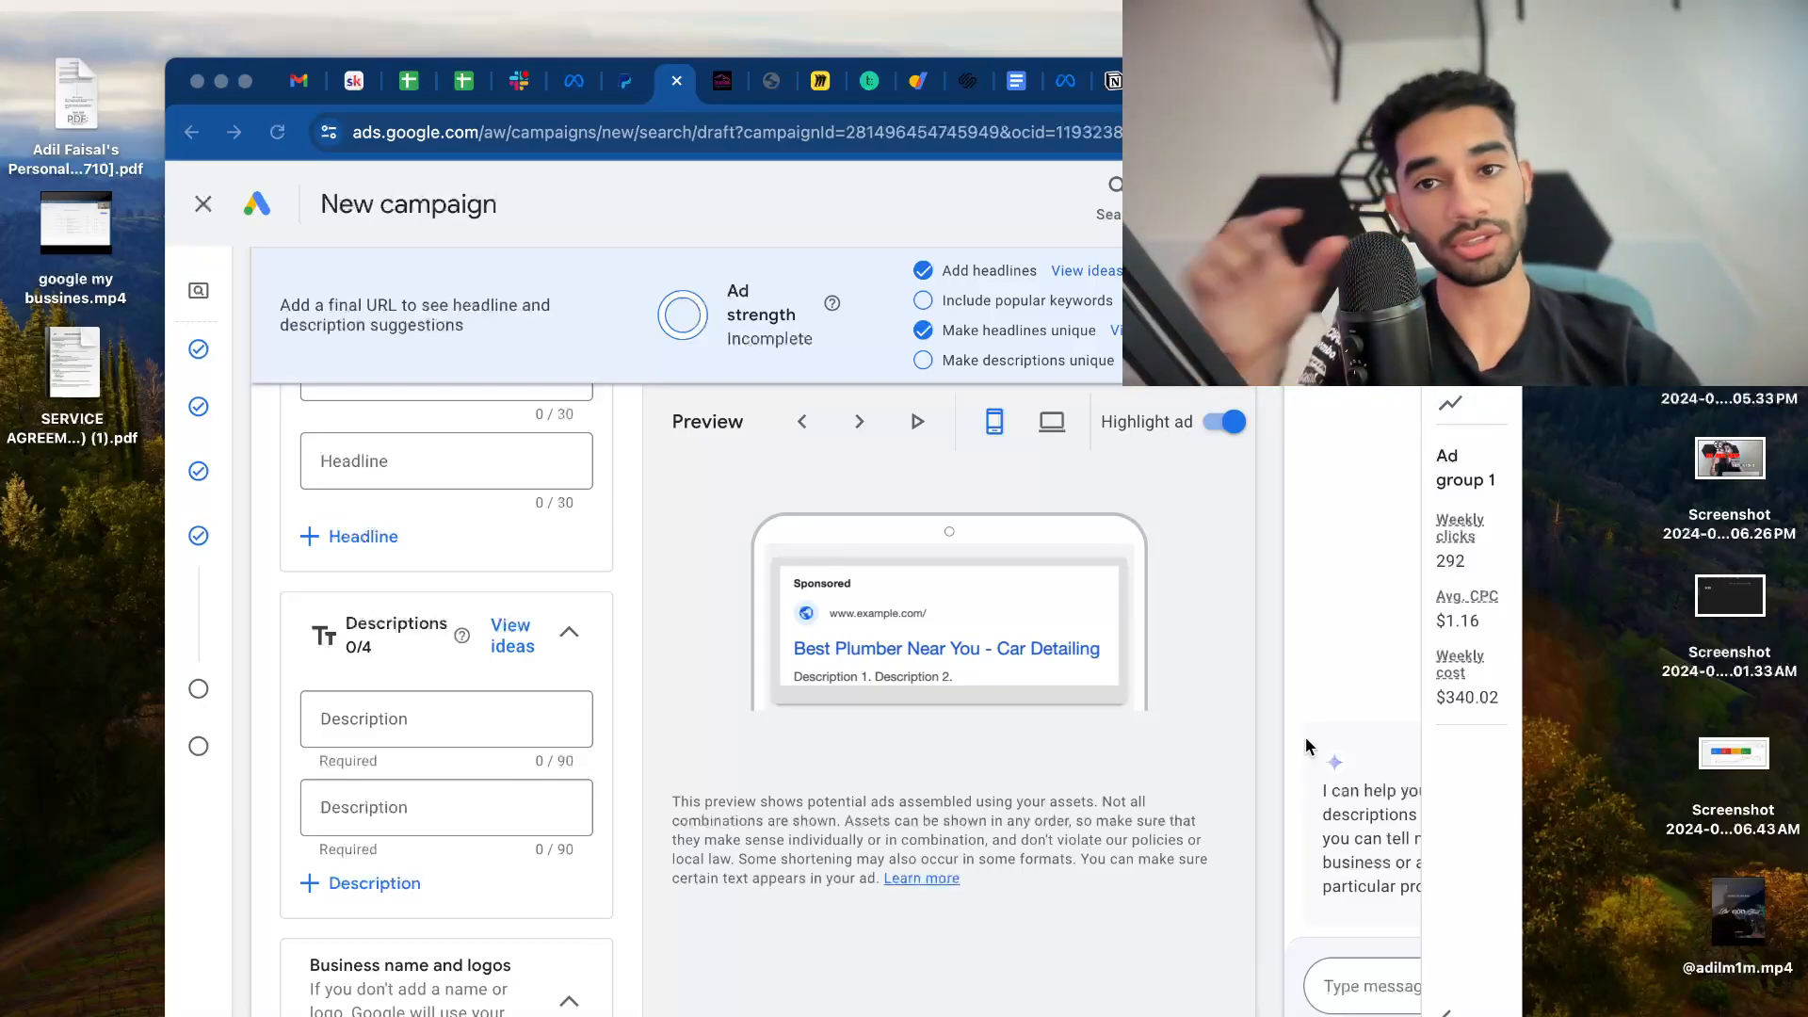
left_click(379, 740)
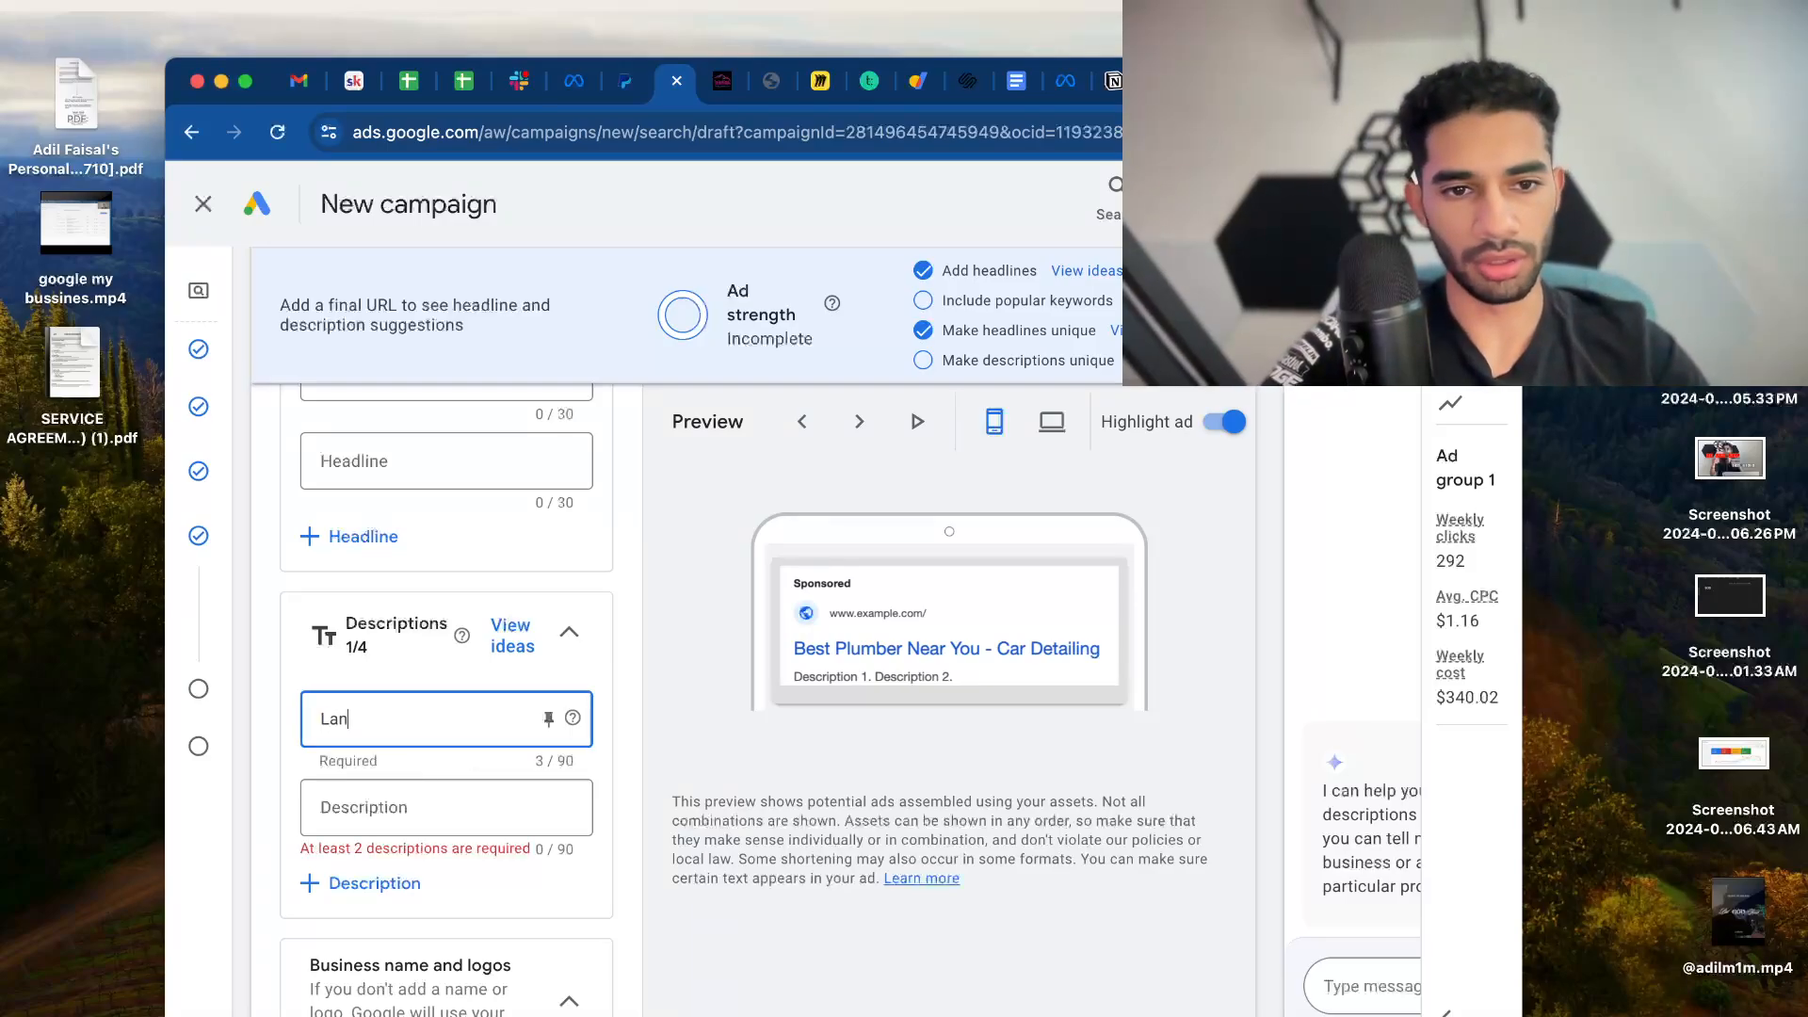
key("BackSpace")
type("wn Care")
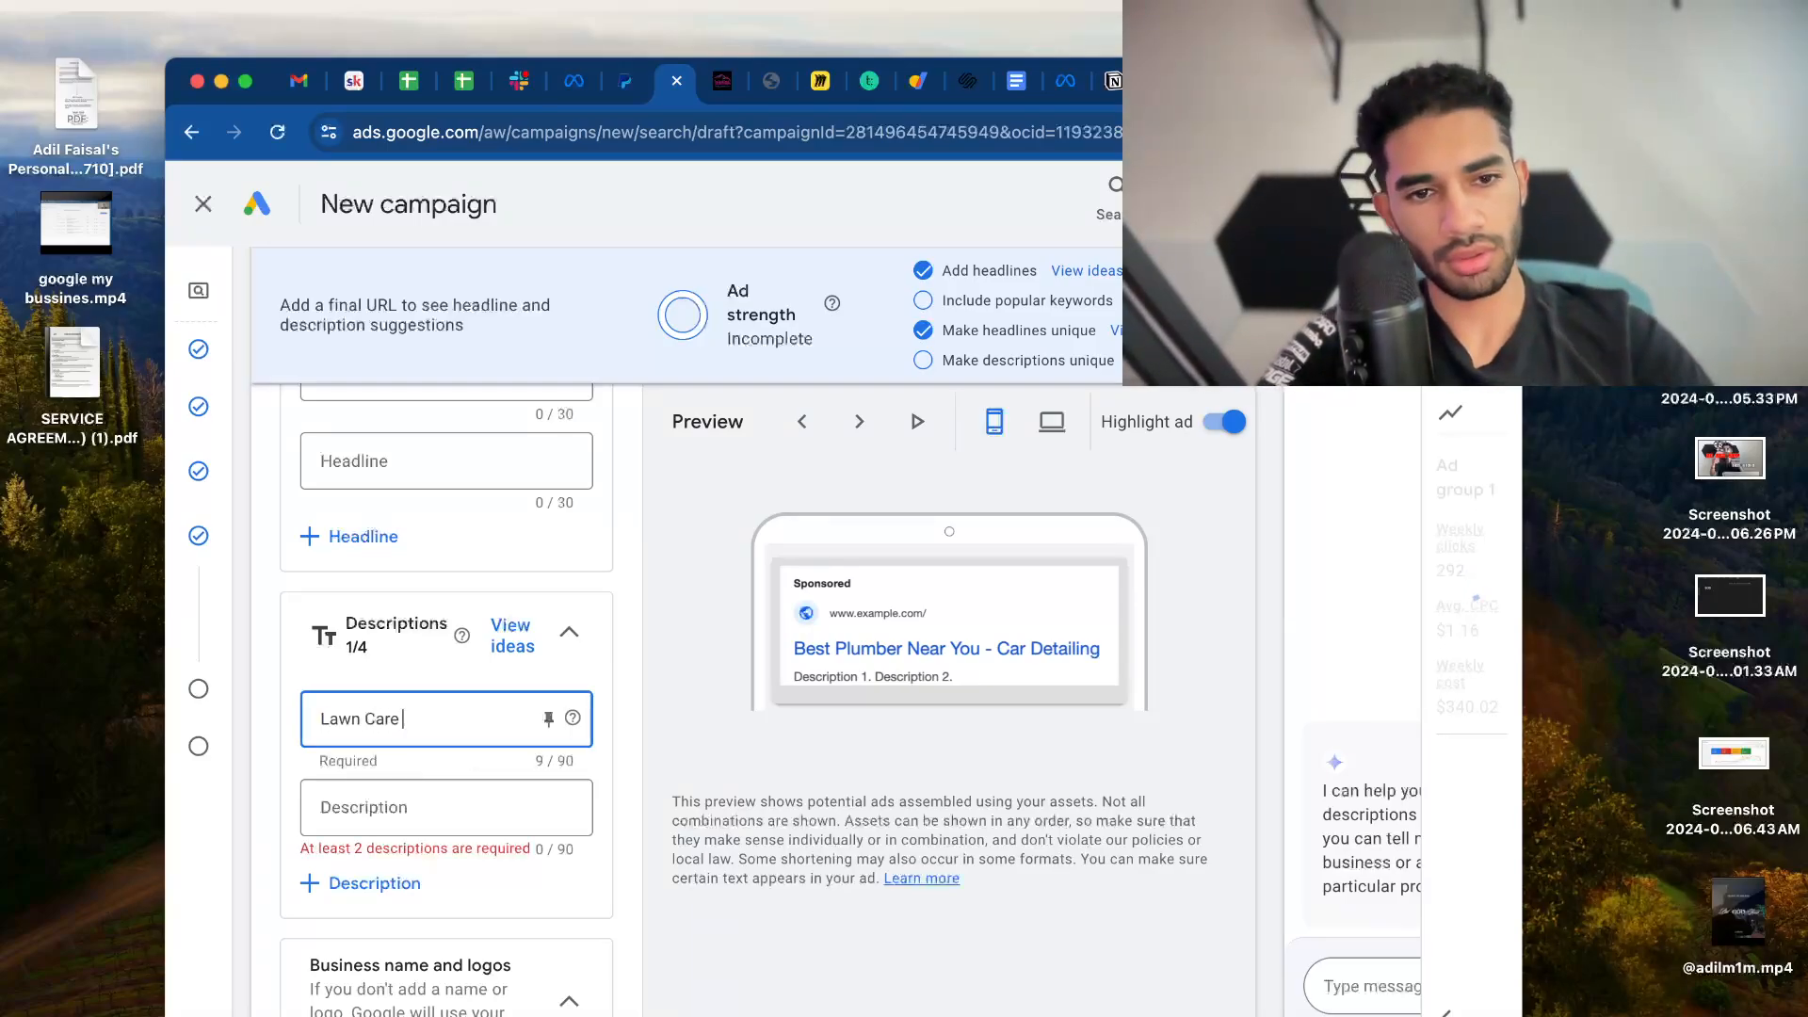
type(" Ser")
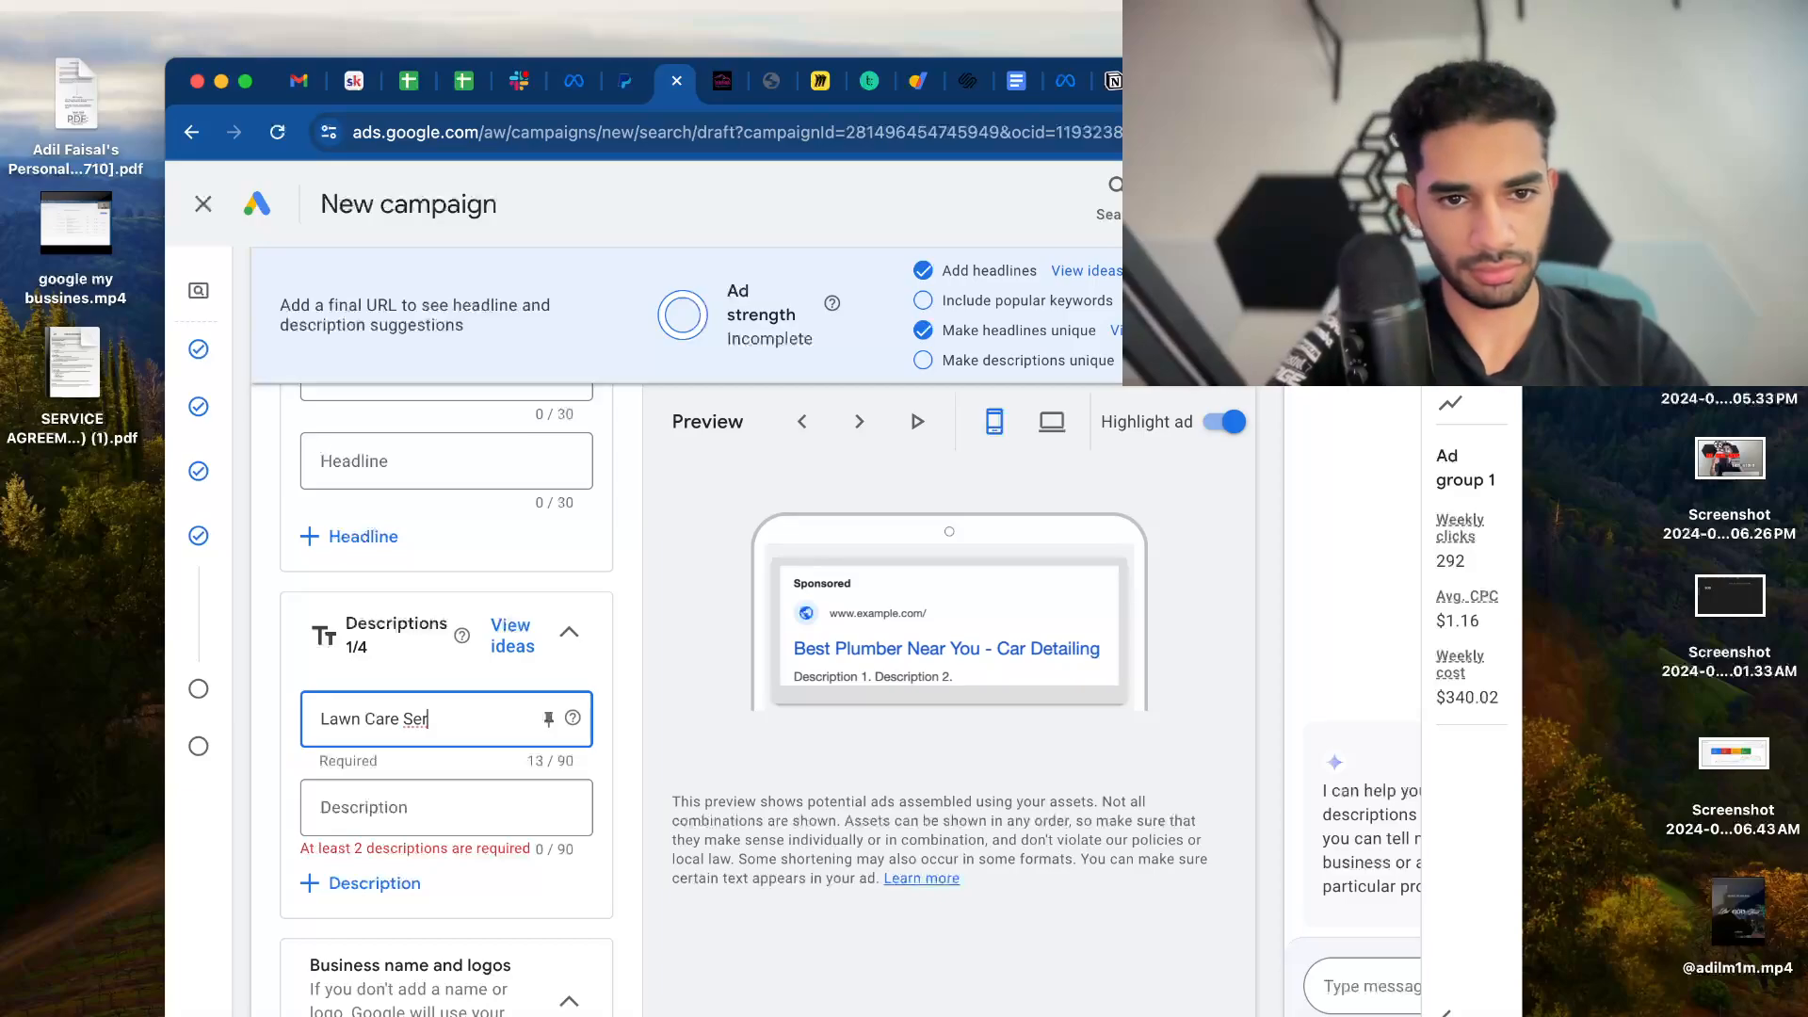
type("vieces")
key("BackSpace")
key("BackSpace")
key("BackSpace")
key("BackSpace")
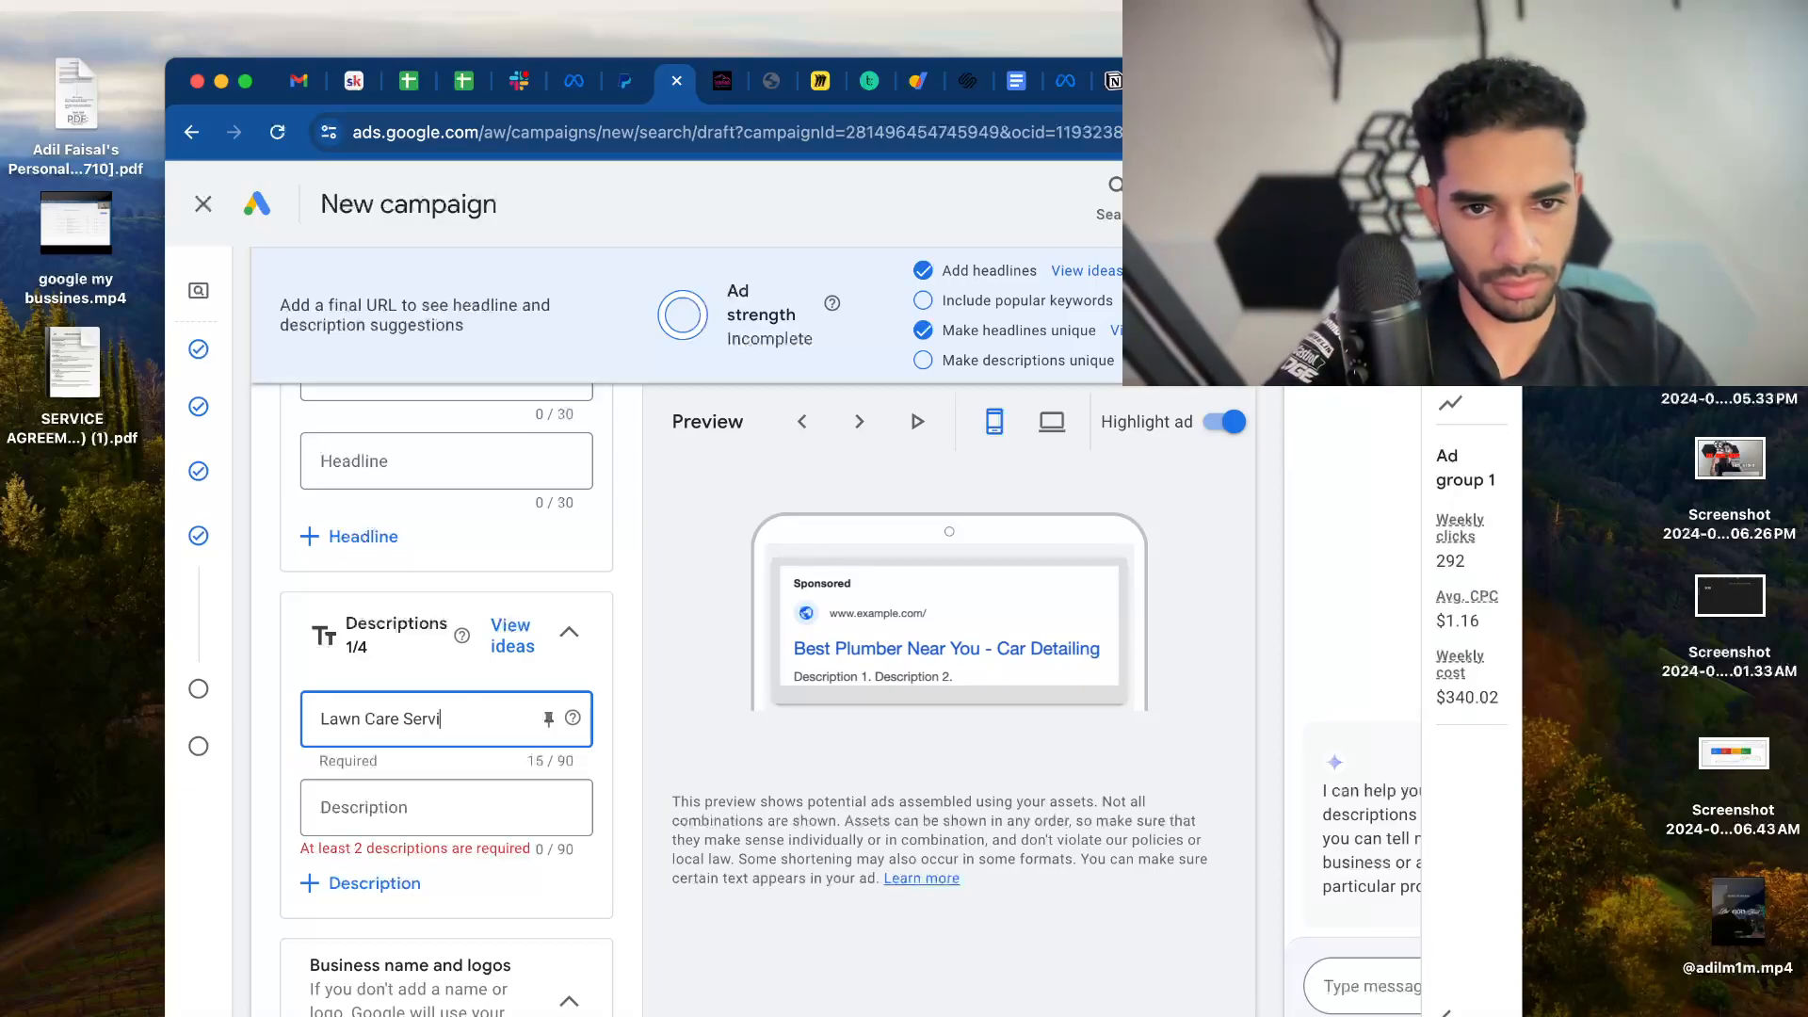
type("ces in {")
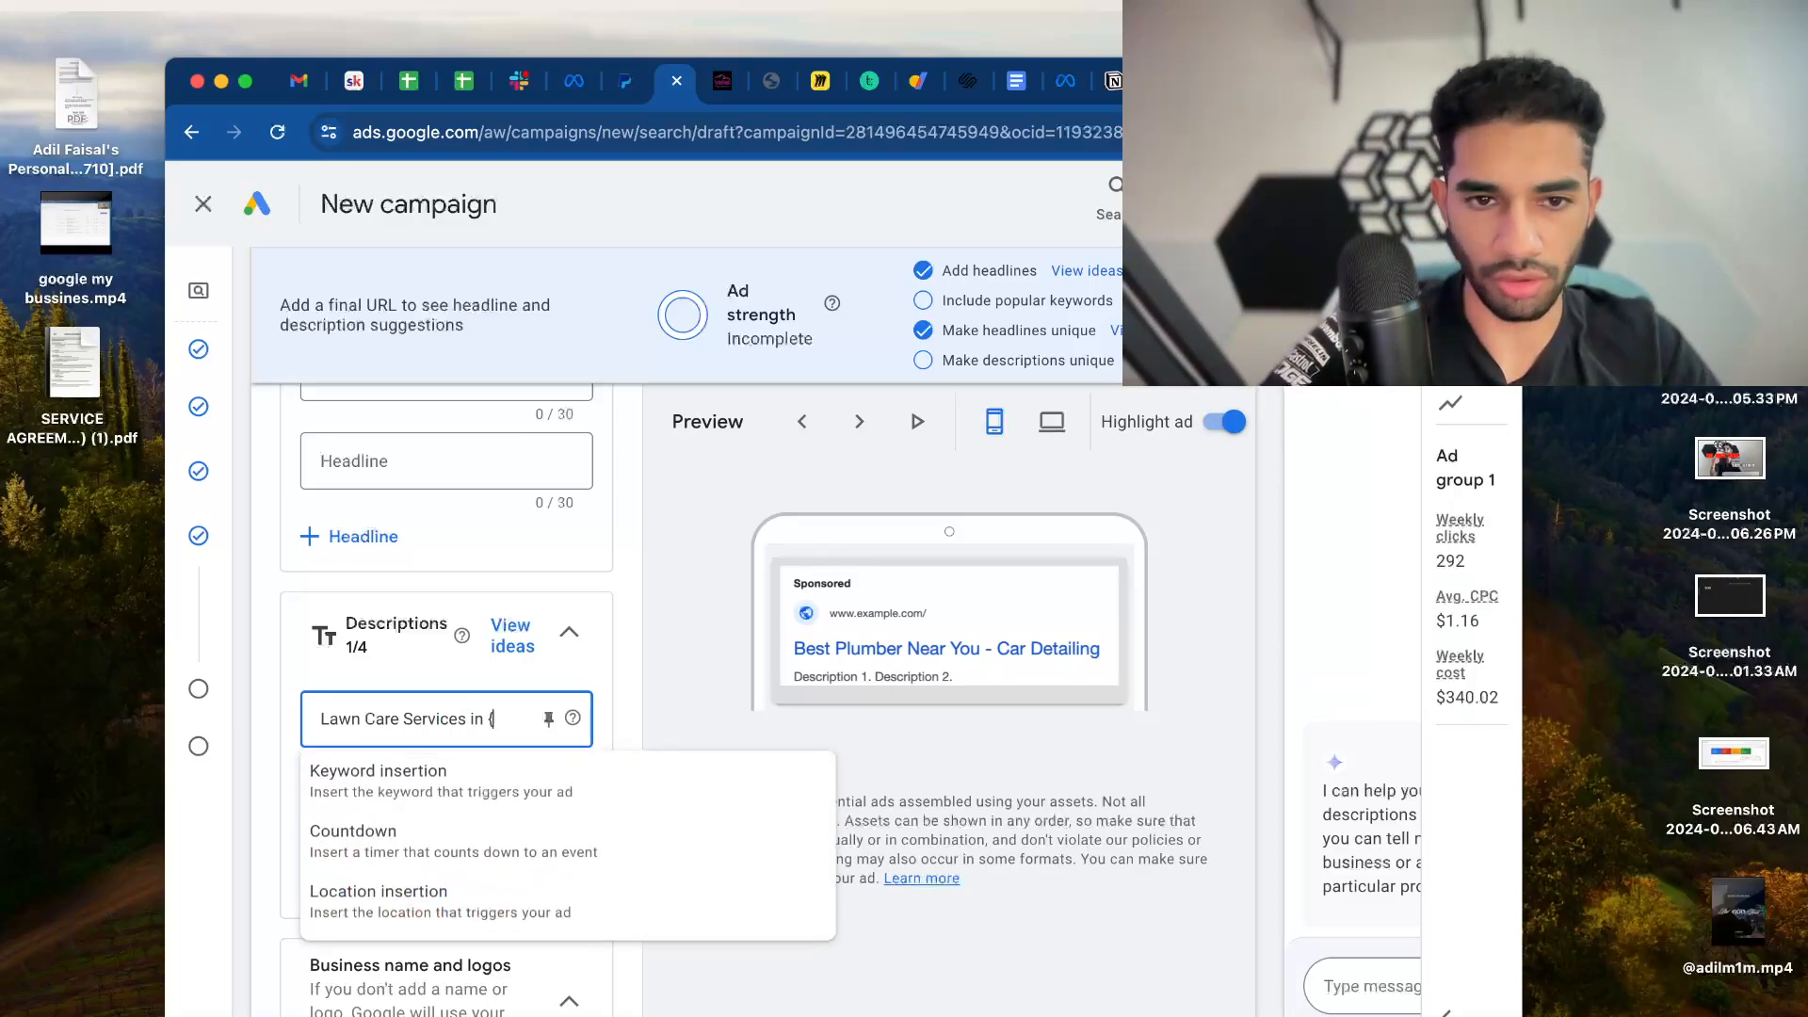
Add a city-level location insertion with the default text "San Antonio" to the end of the first description
left_click(405, 893)
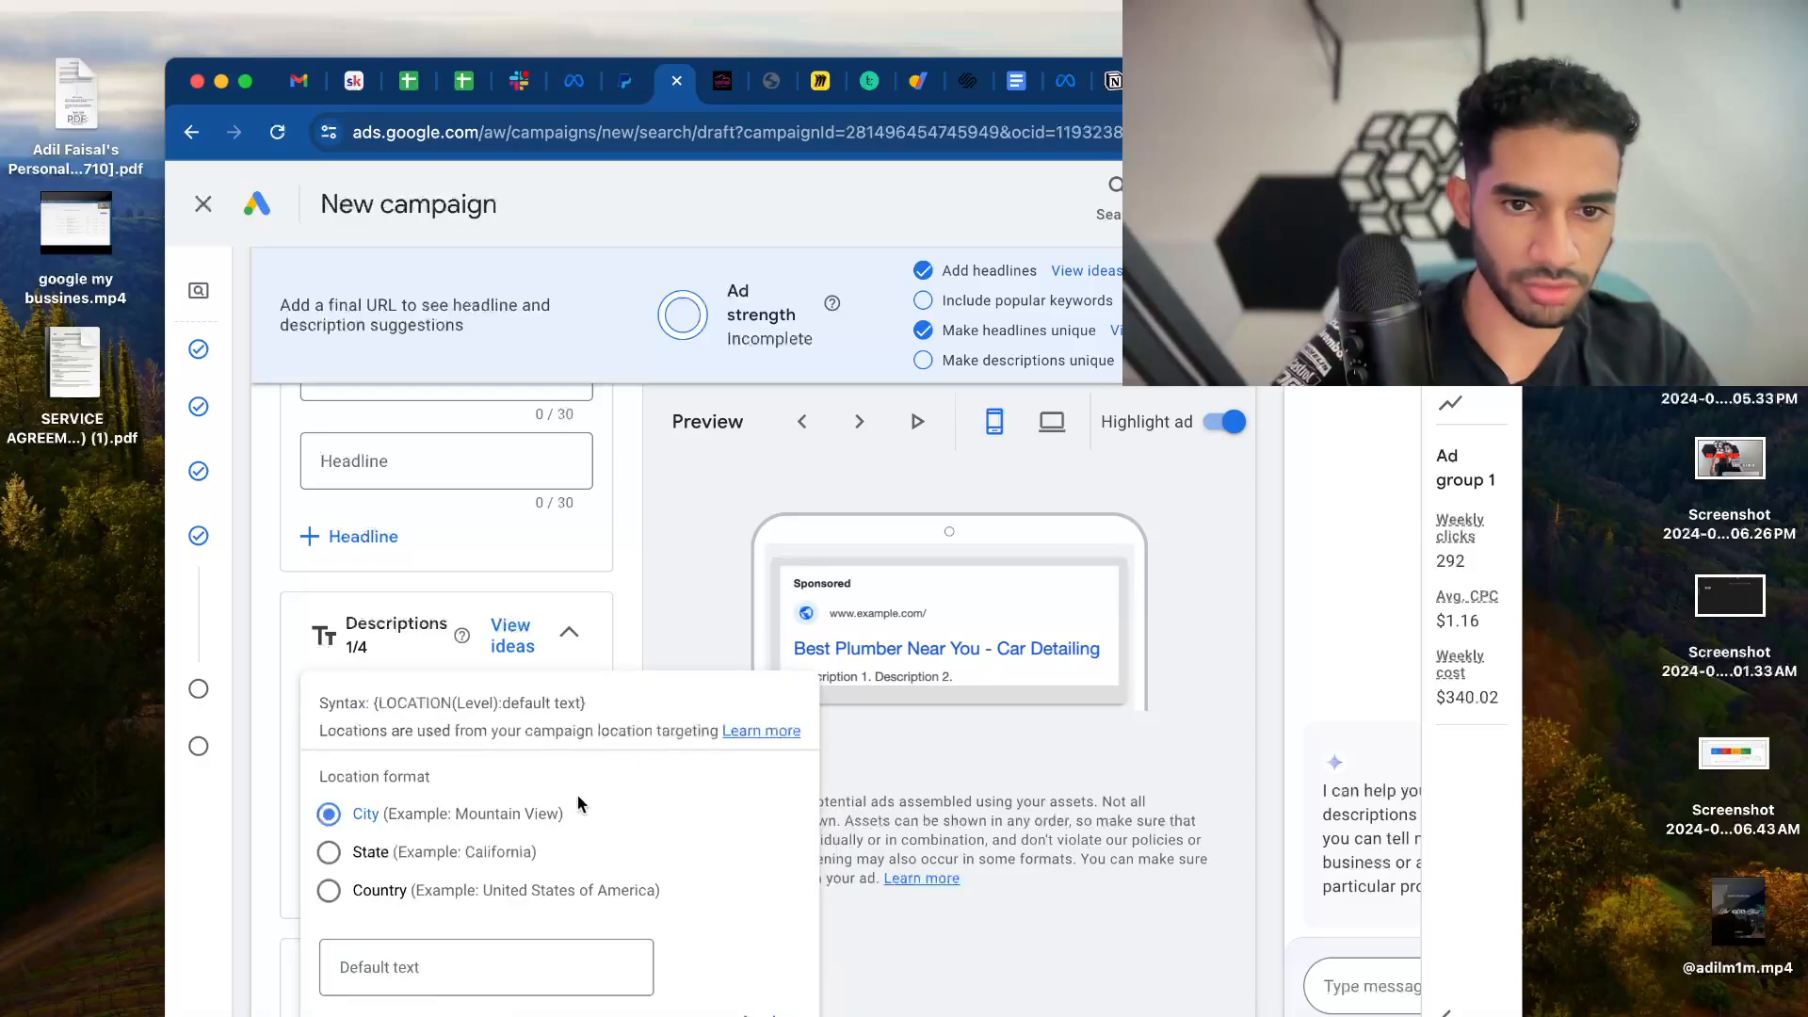
left_click(421, 961)
type("San Antonio")
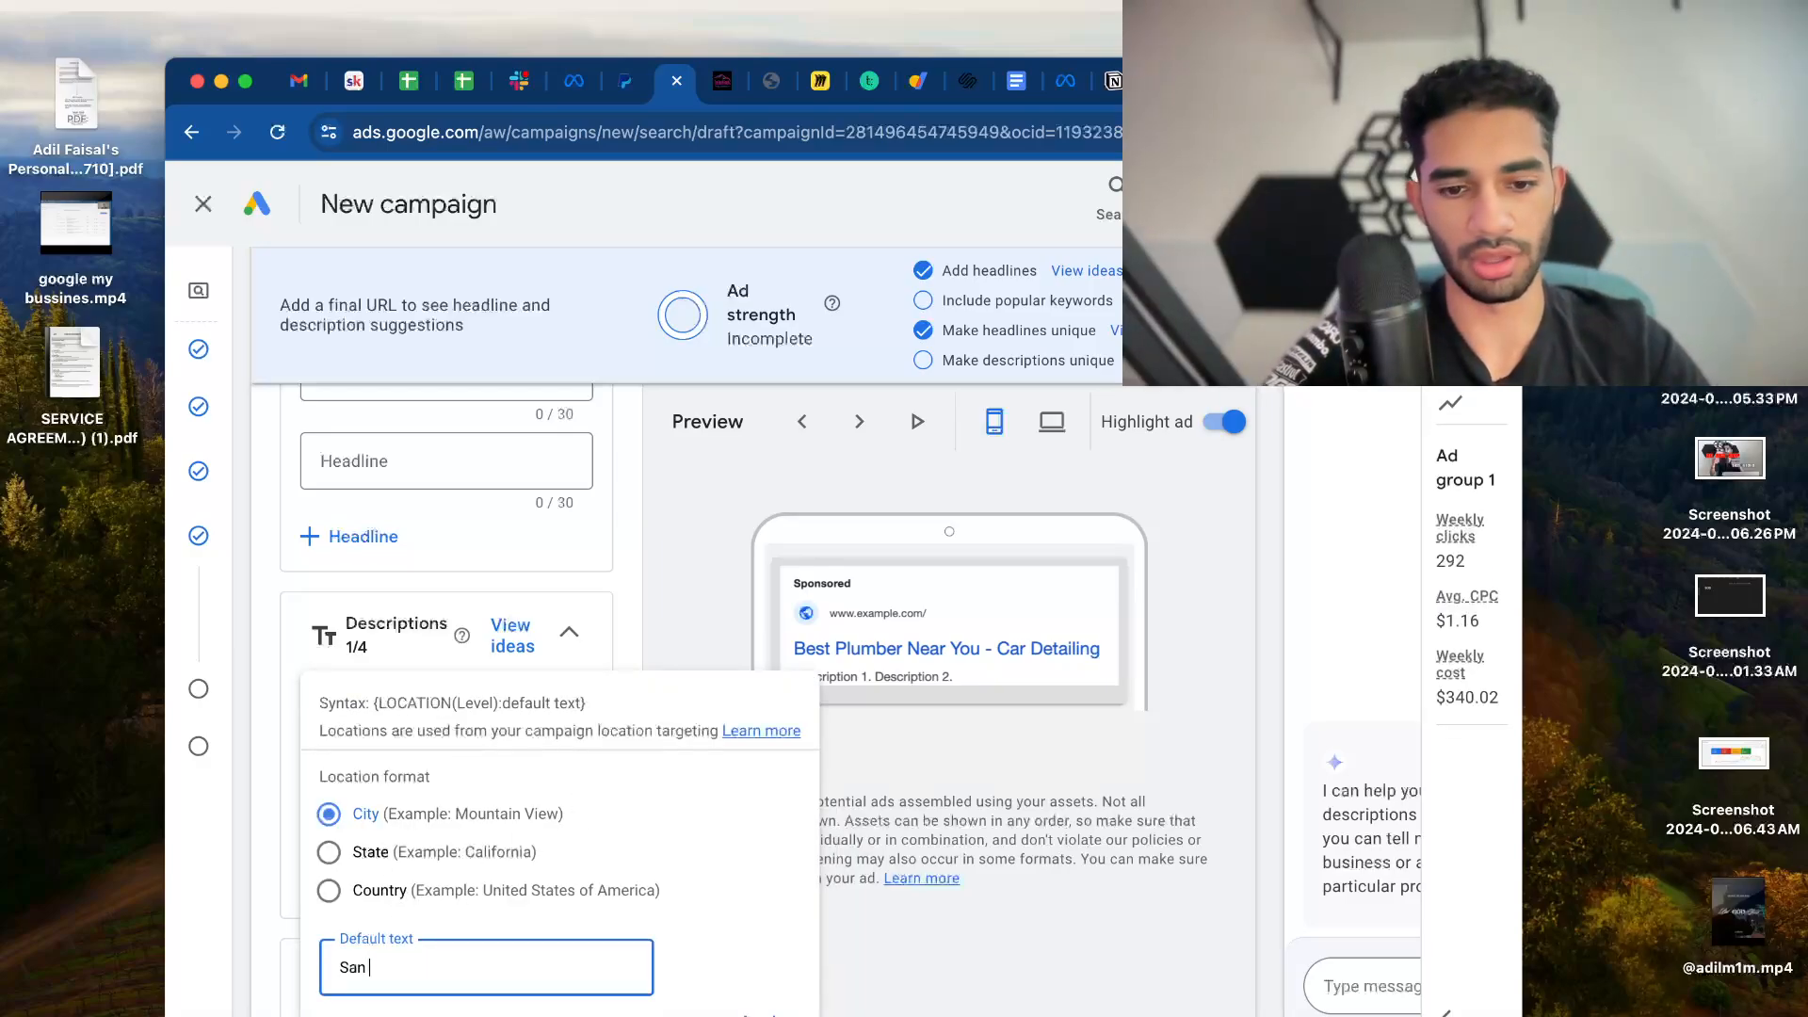
left_click(753, 1006)
type("ahjdandp")
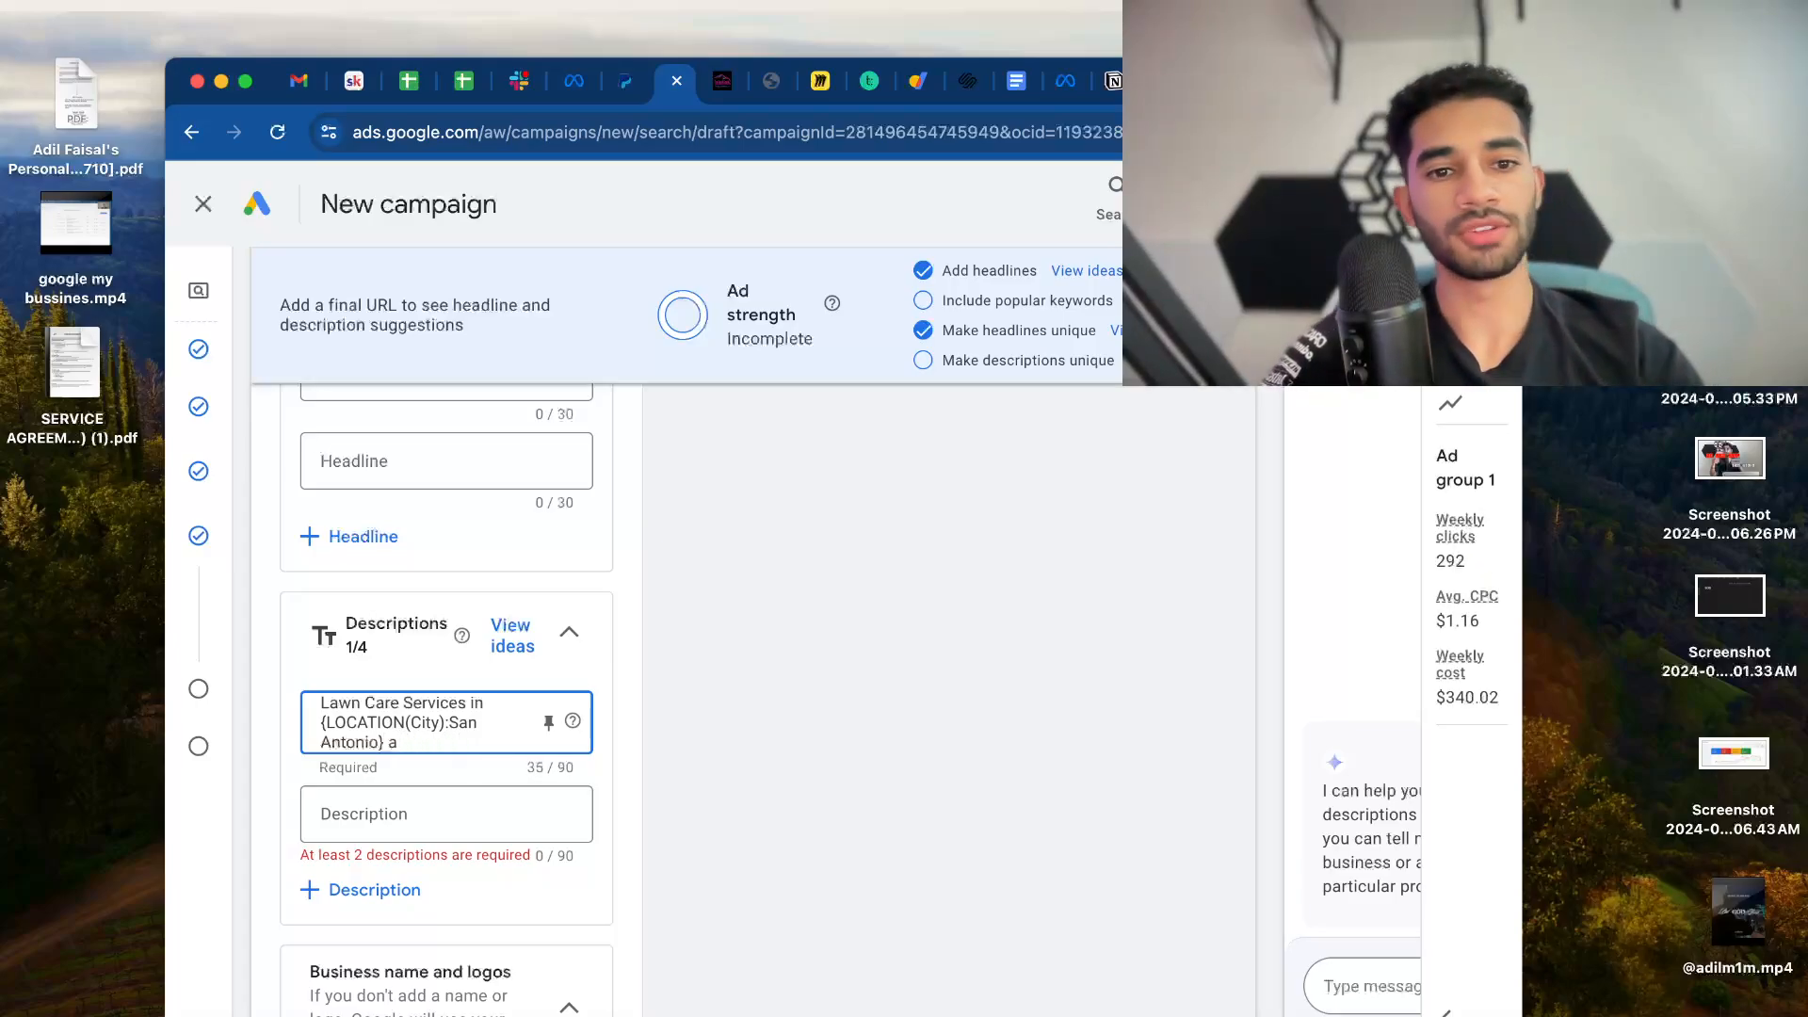
key("BackSpace")
key("BackSpace")
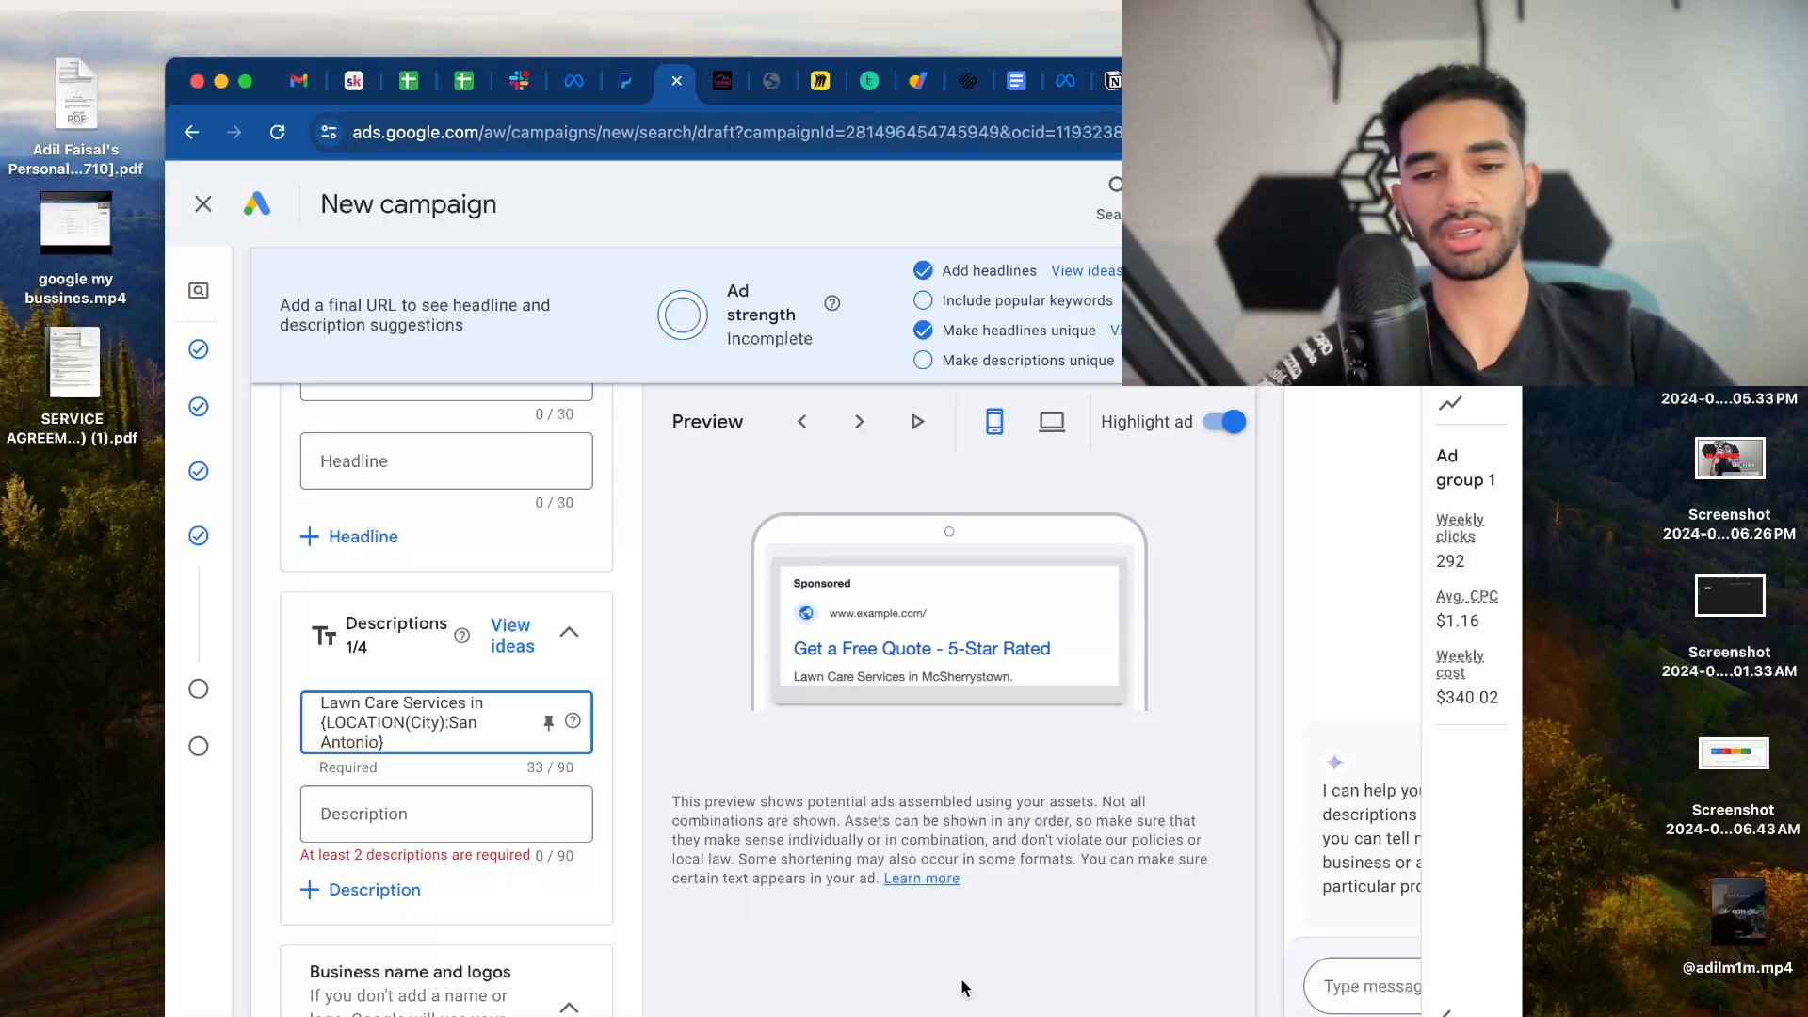
left_click(1132, 1015)
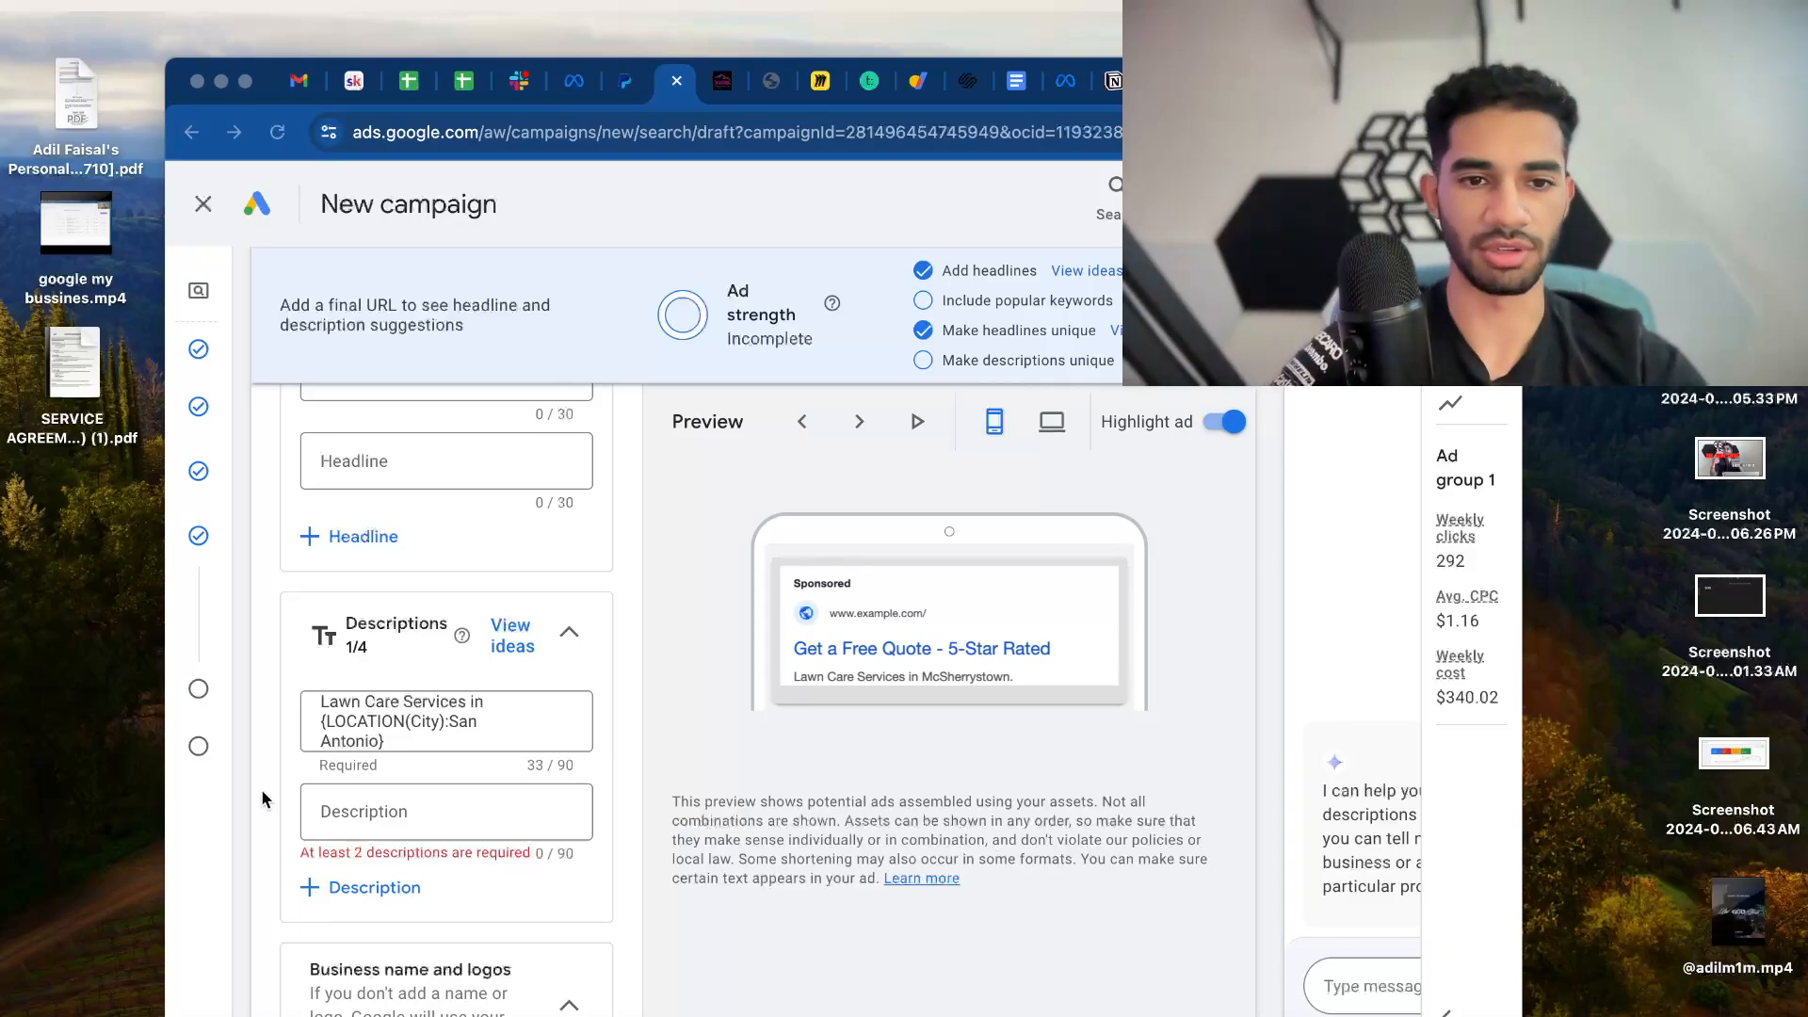
left_click(356, 722)
left_click(425, 812)
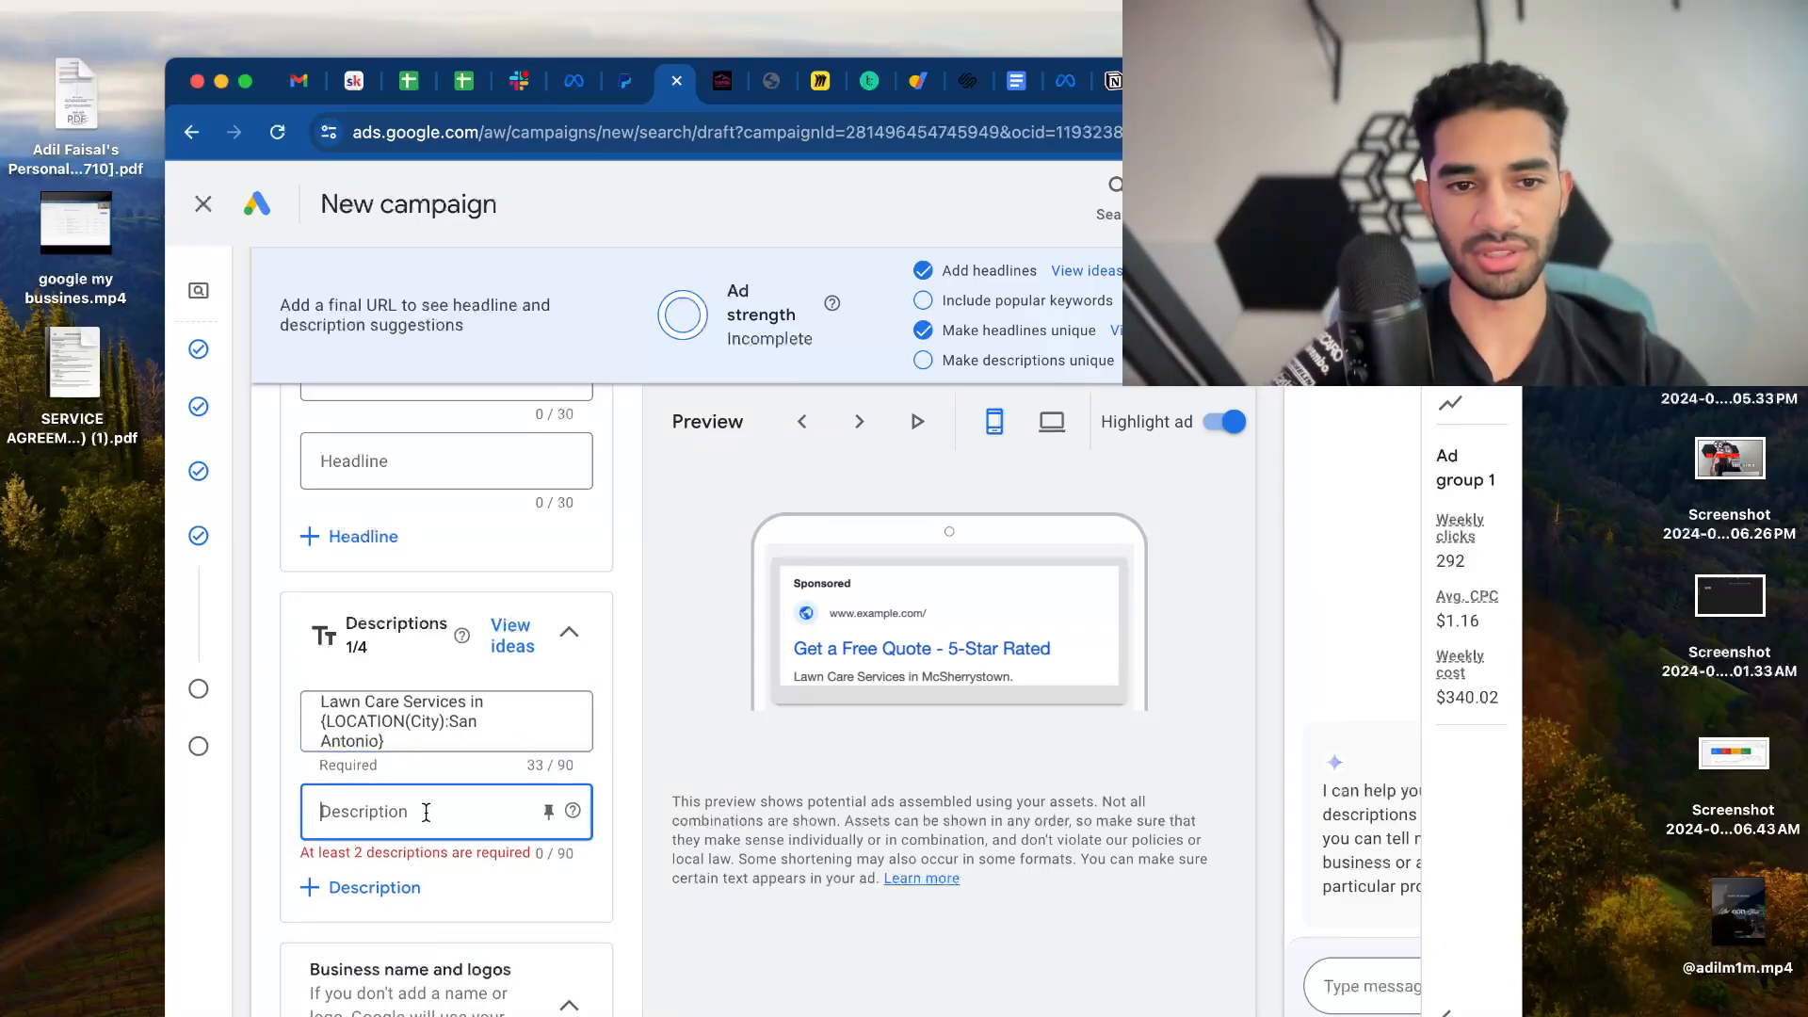
left_click(1131, 1016)
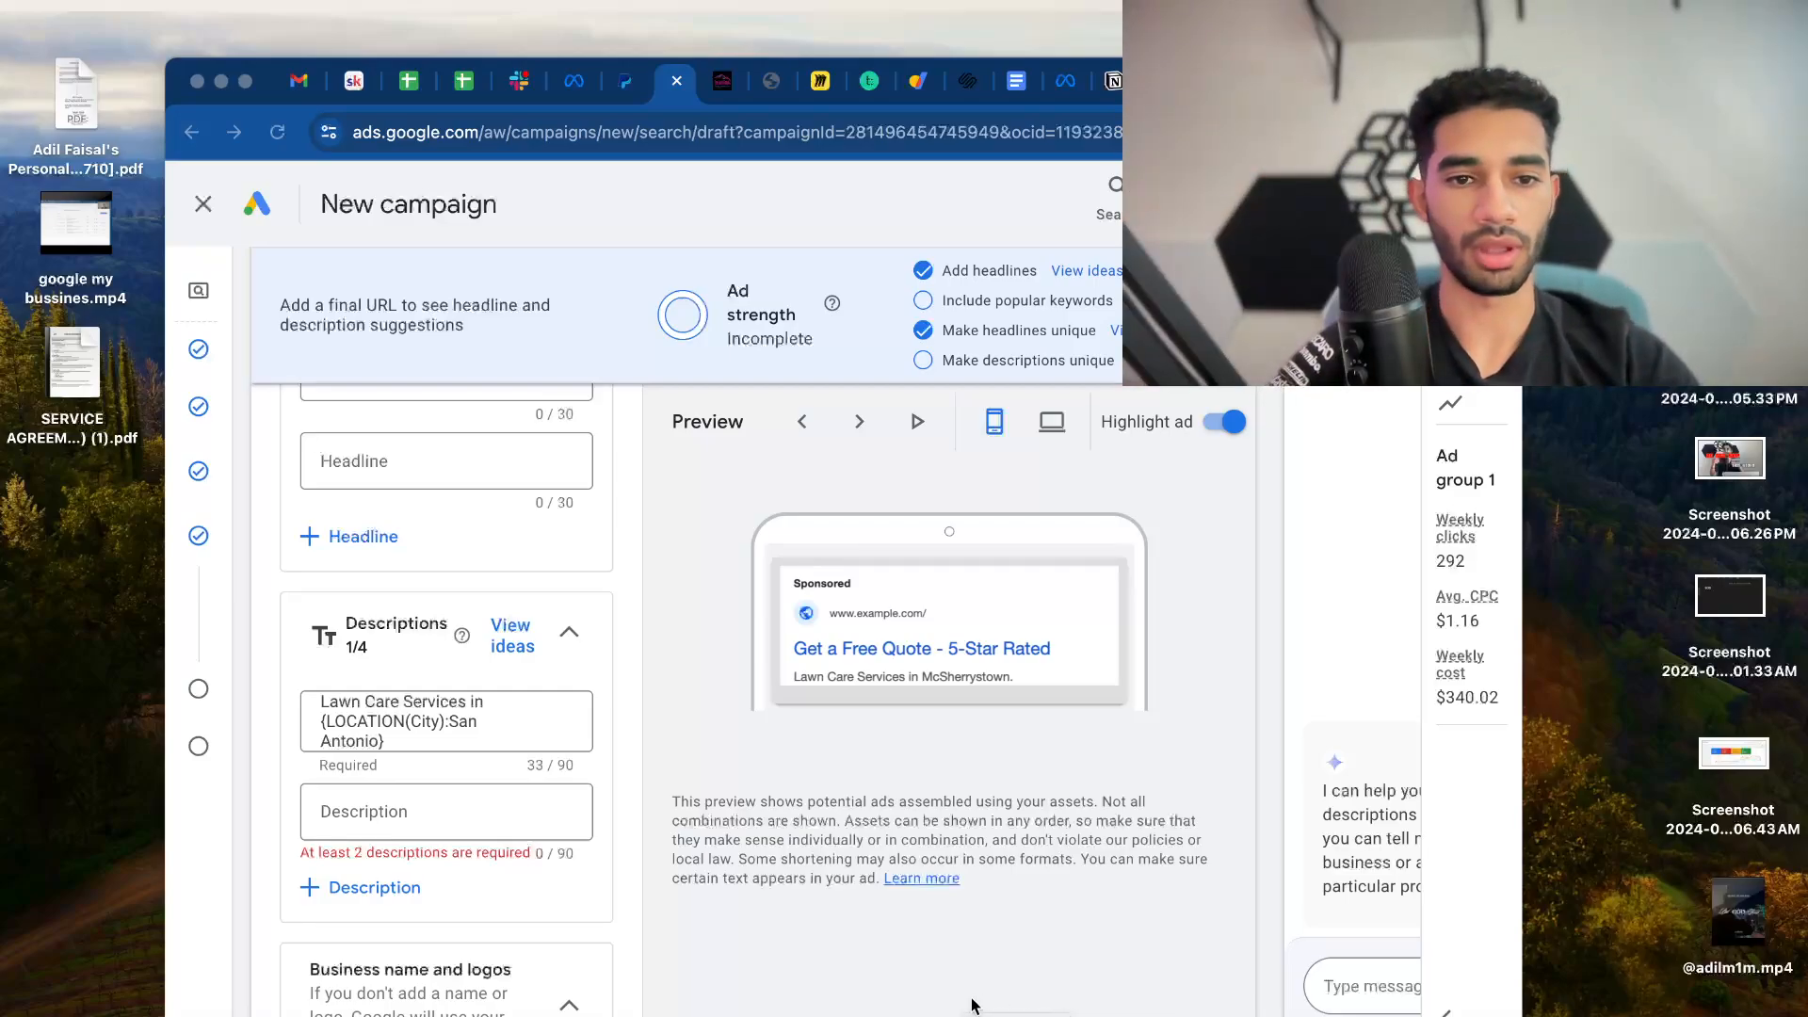
left_click(305, 793)
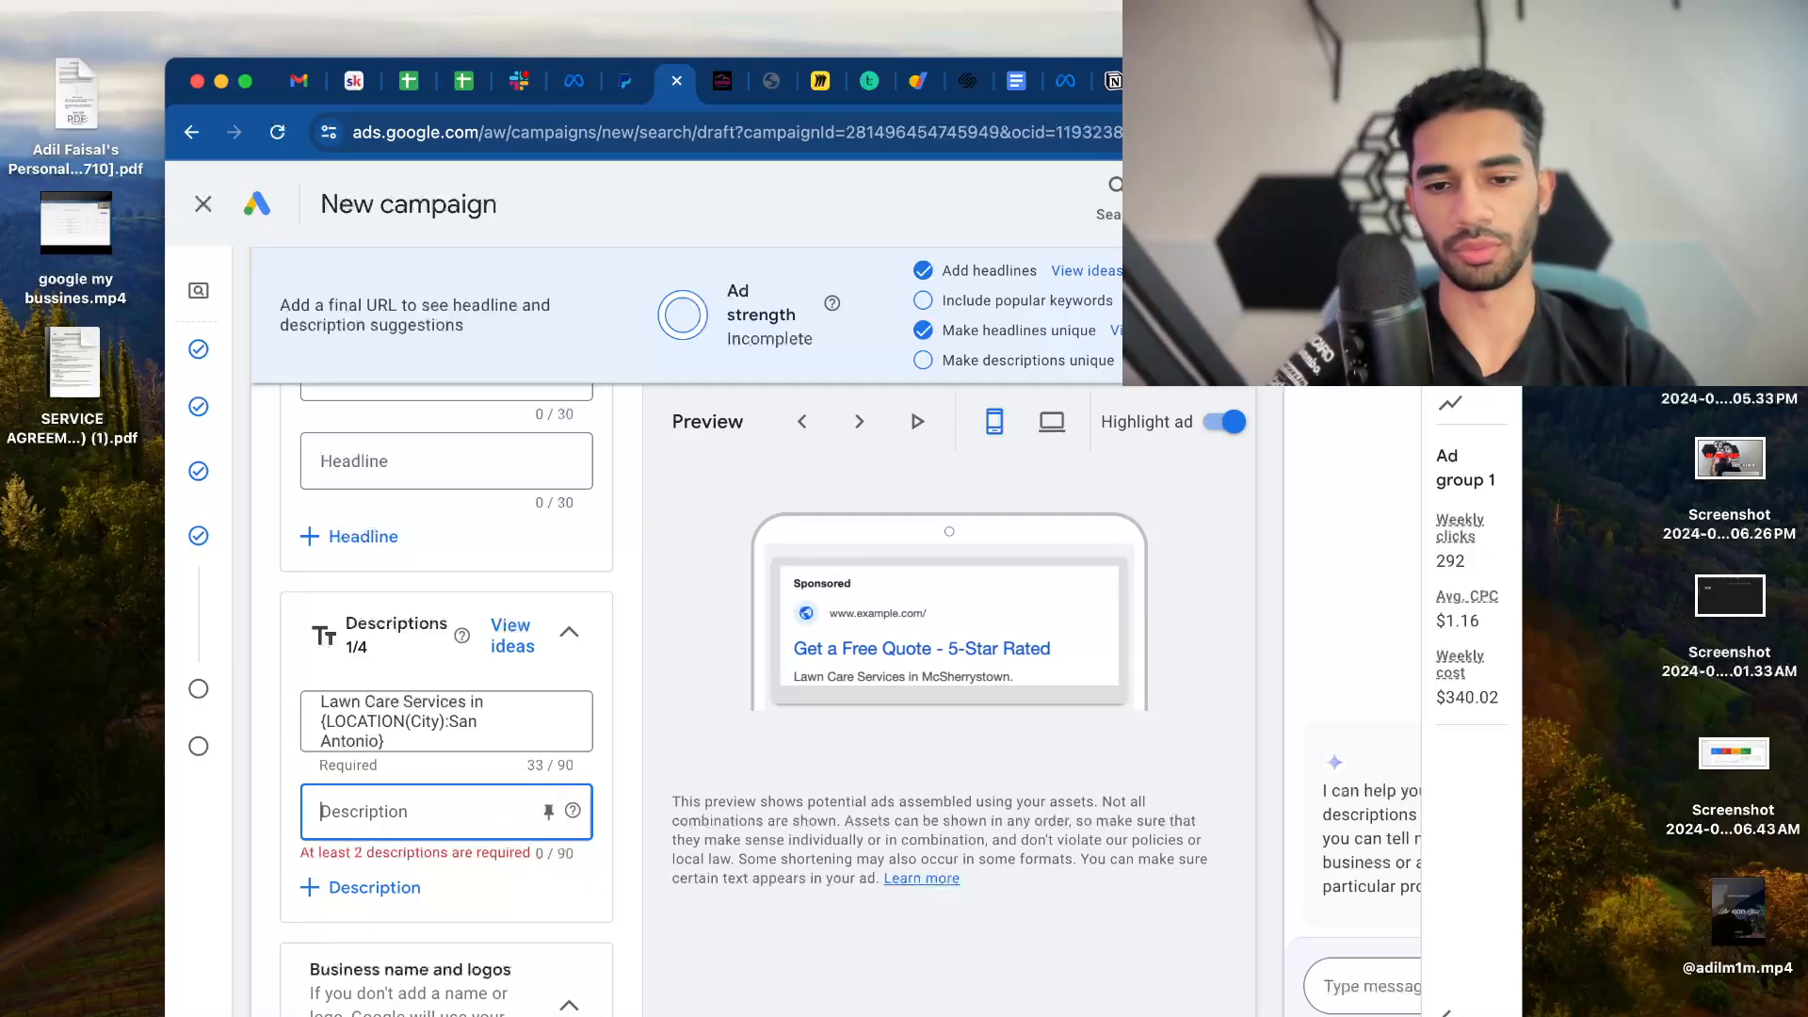
left_click(1132, 1016)
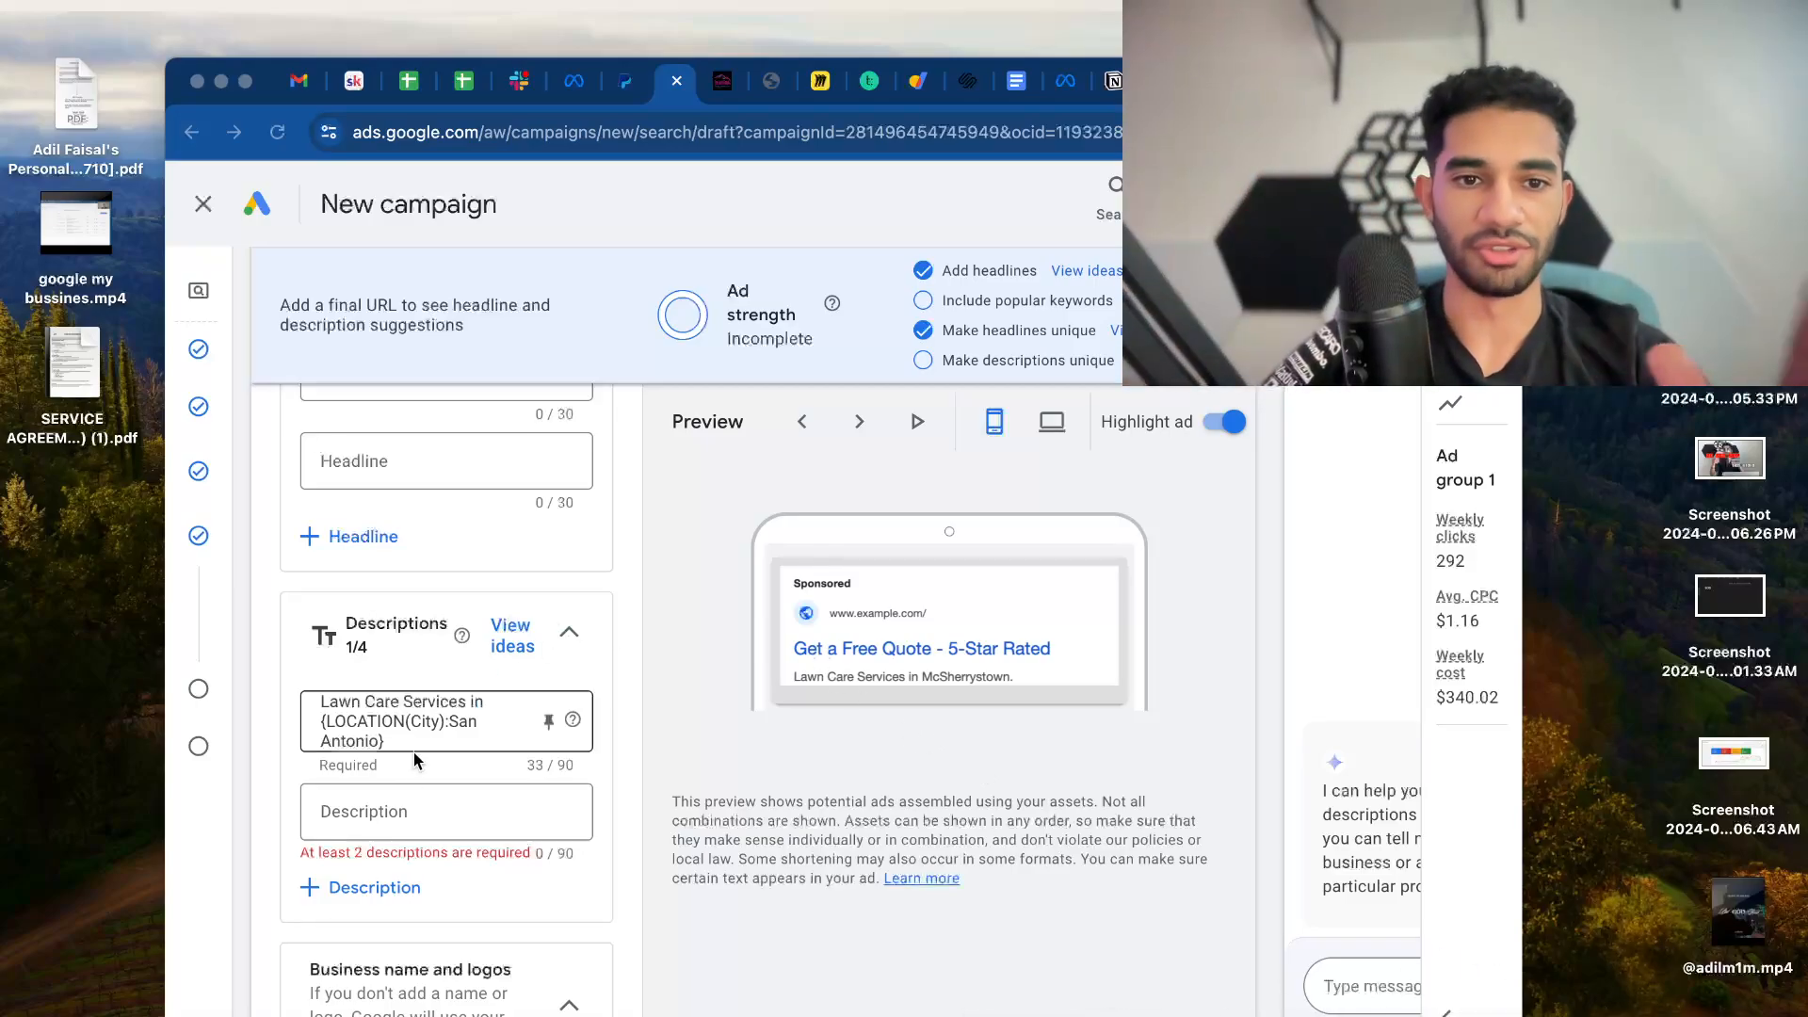
left_click(395, 800)
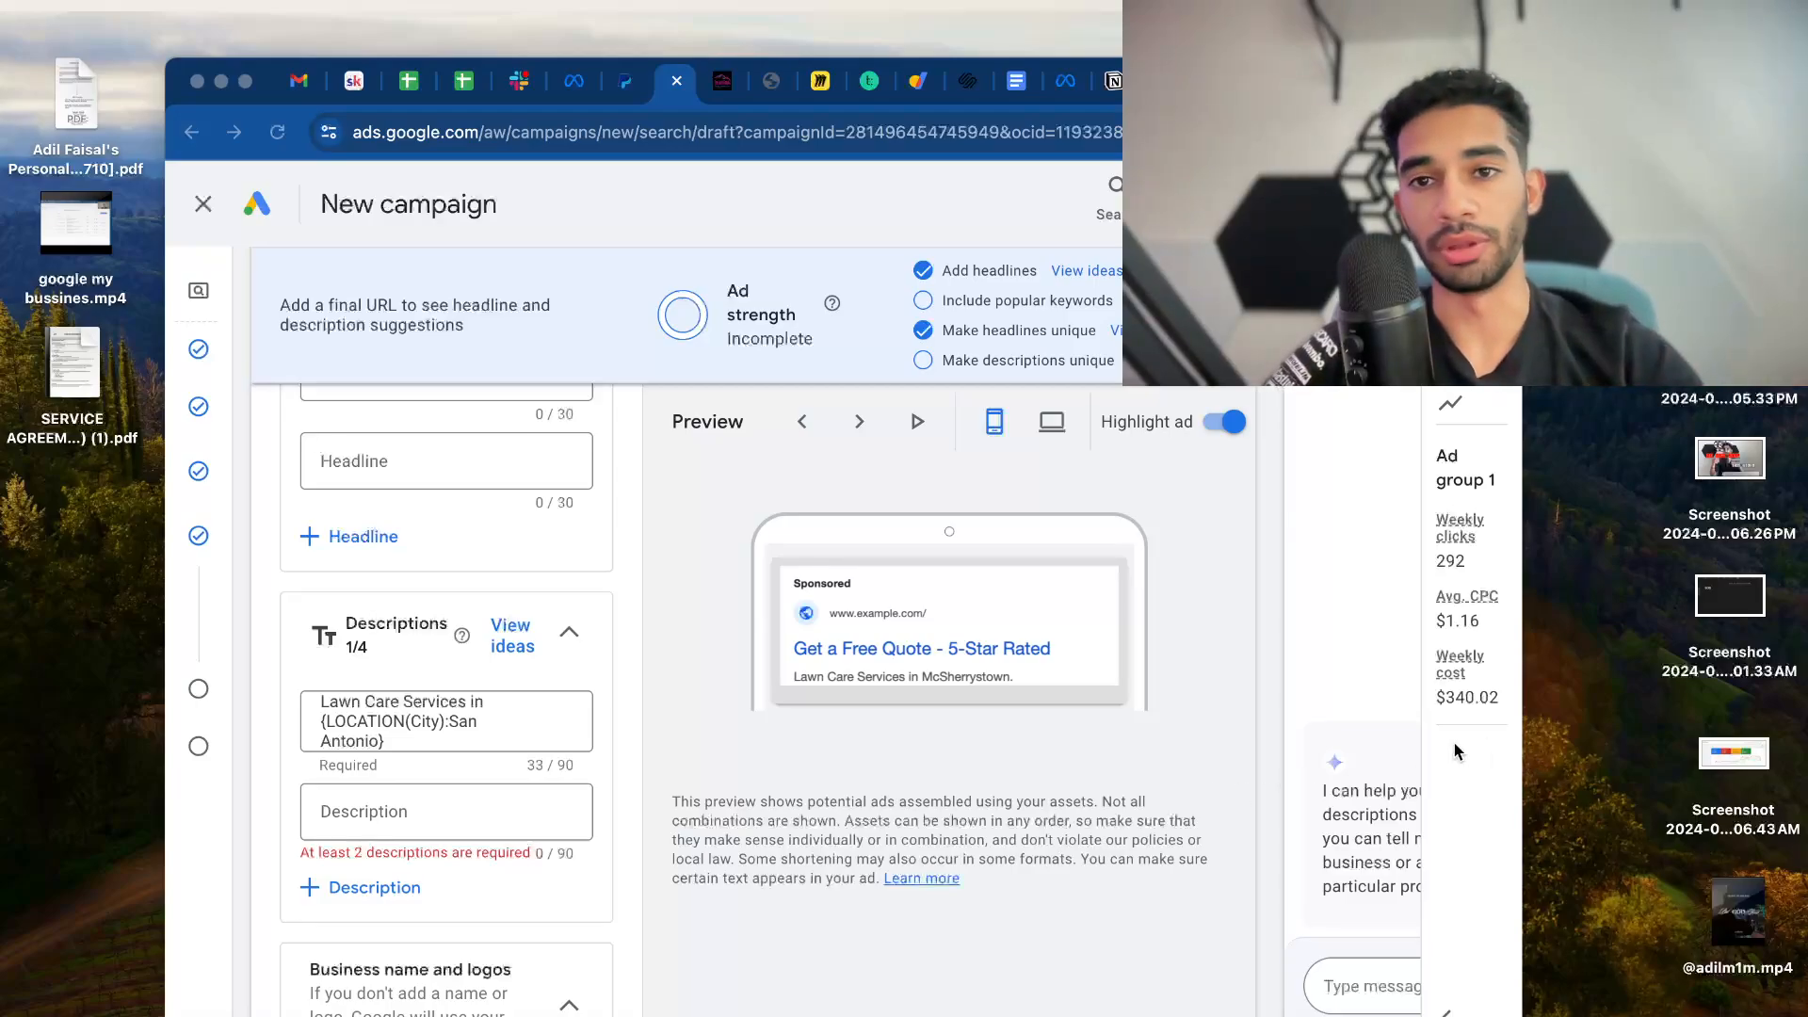
Enter the placeholder text "ada" as the ad's second description
scroll(358, 772, "down", 3)
scroll(431, 687, "up", 1)
left_click(412, 622)
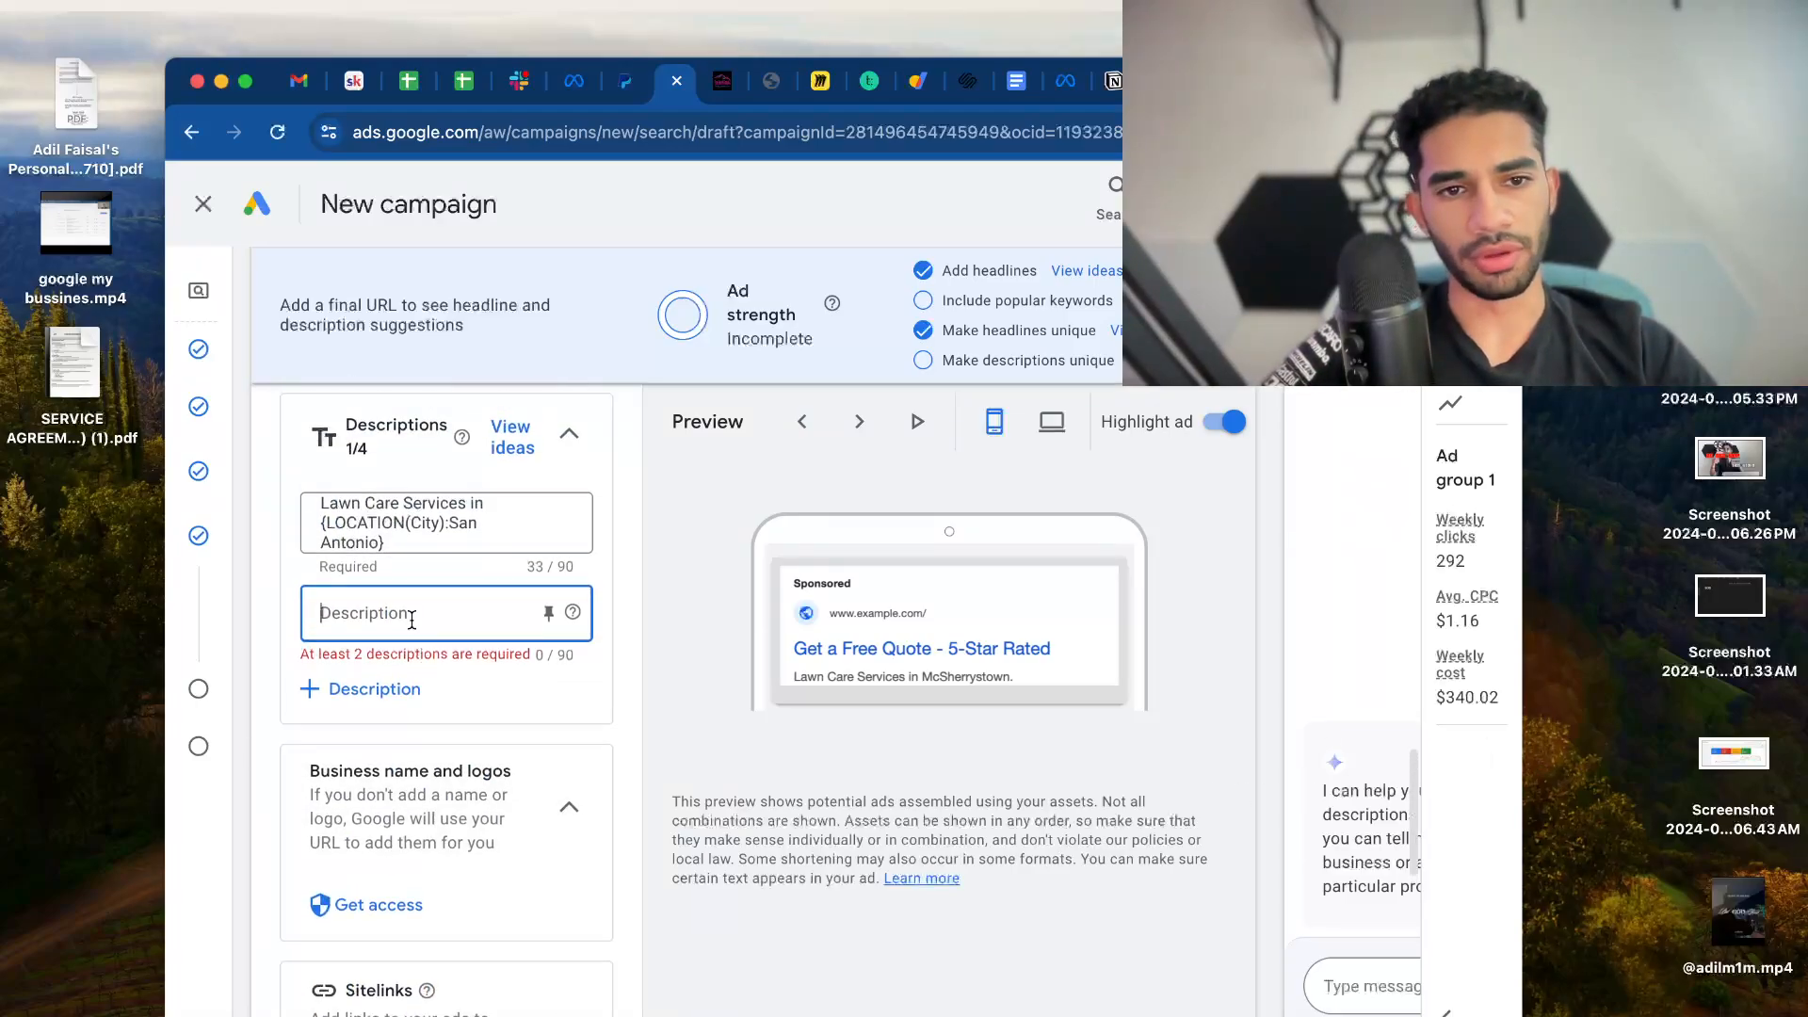
type("ada")
scroll(400, 688, "down", 1)
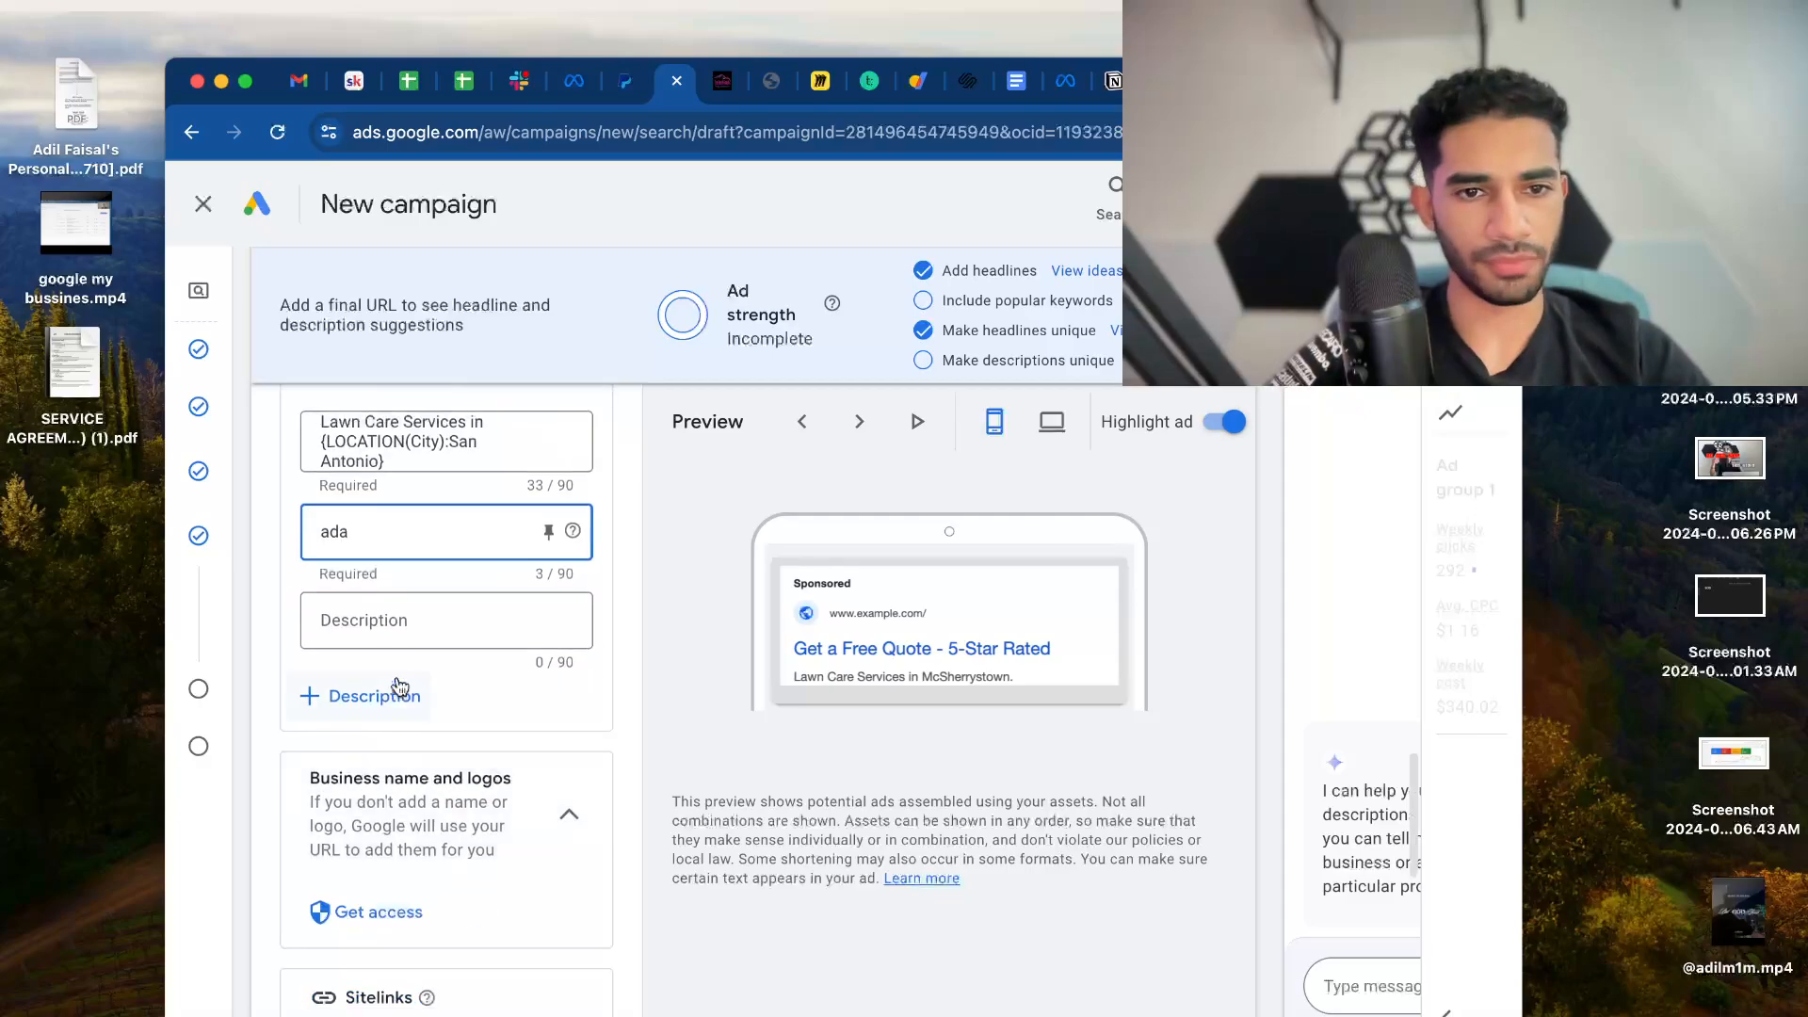
scroll(445, 670, "down", 1)
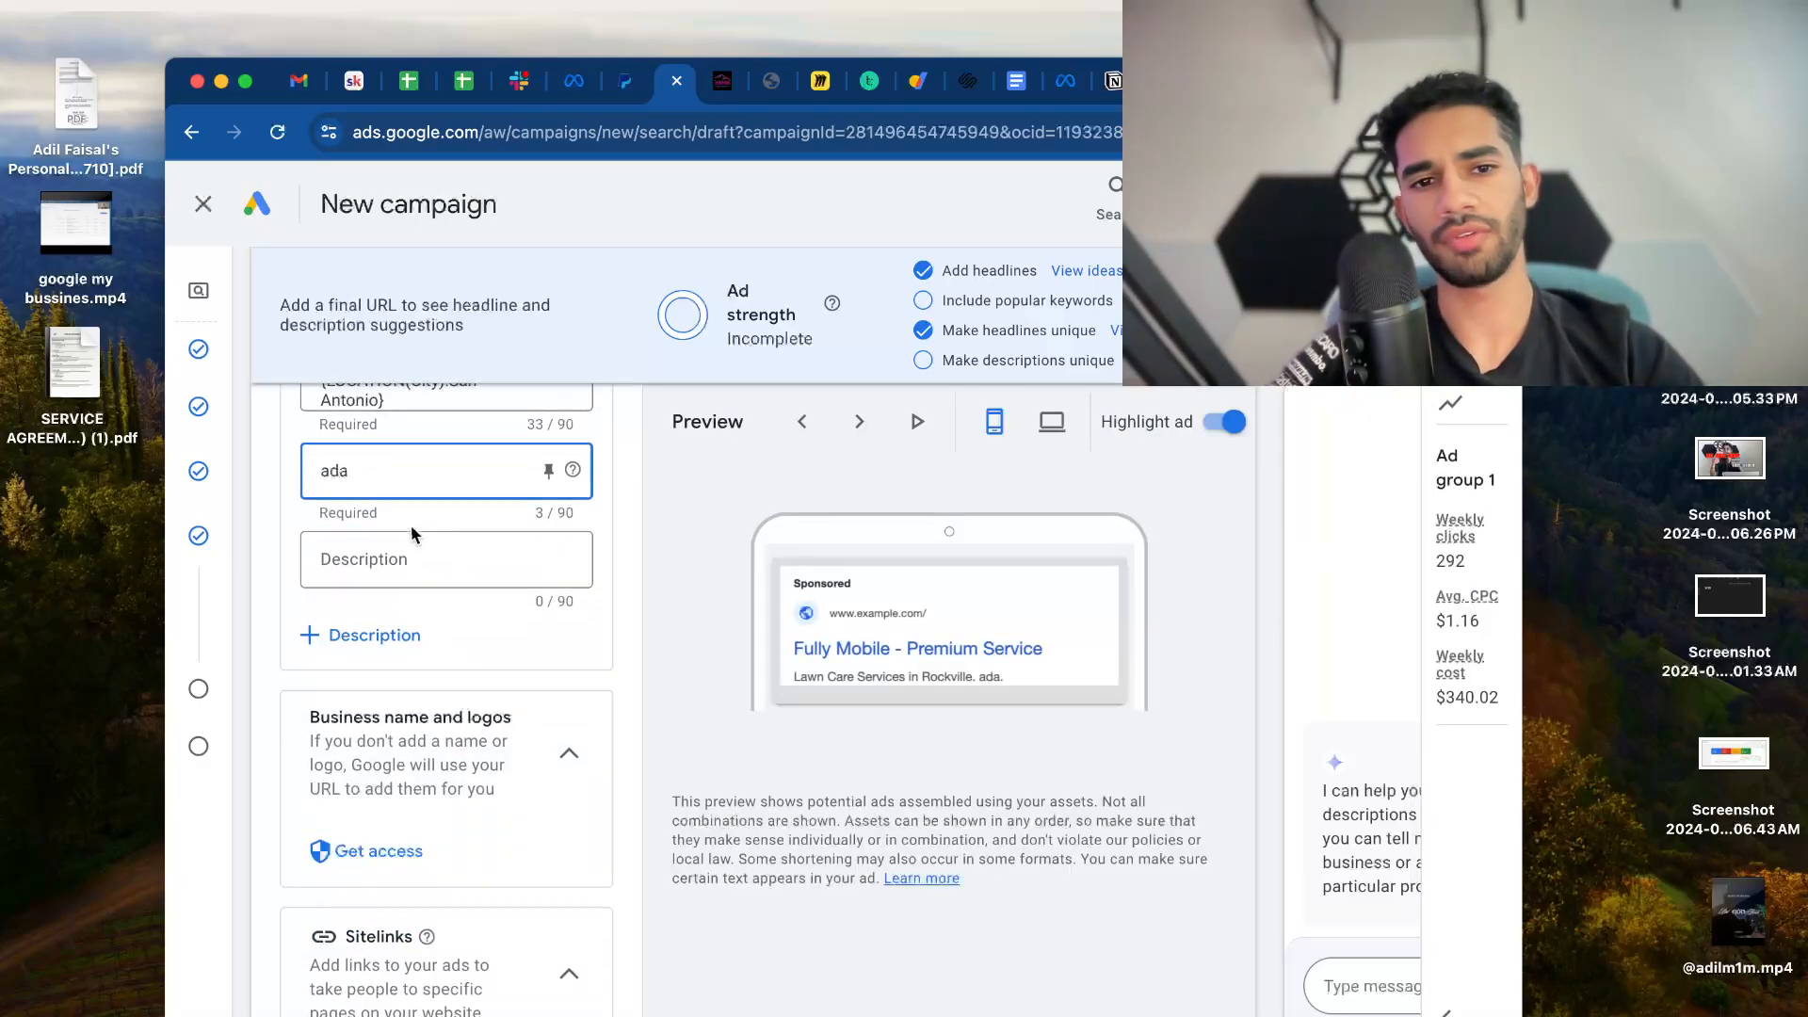
scroll(410, 528, "up", 1)
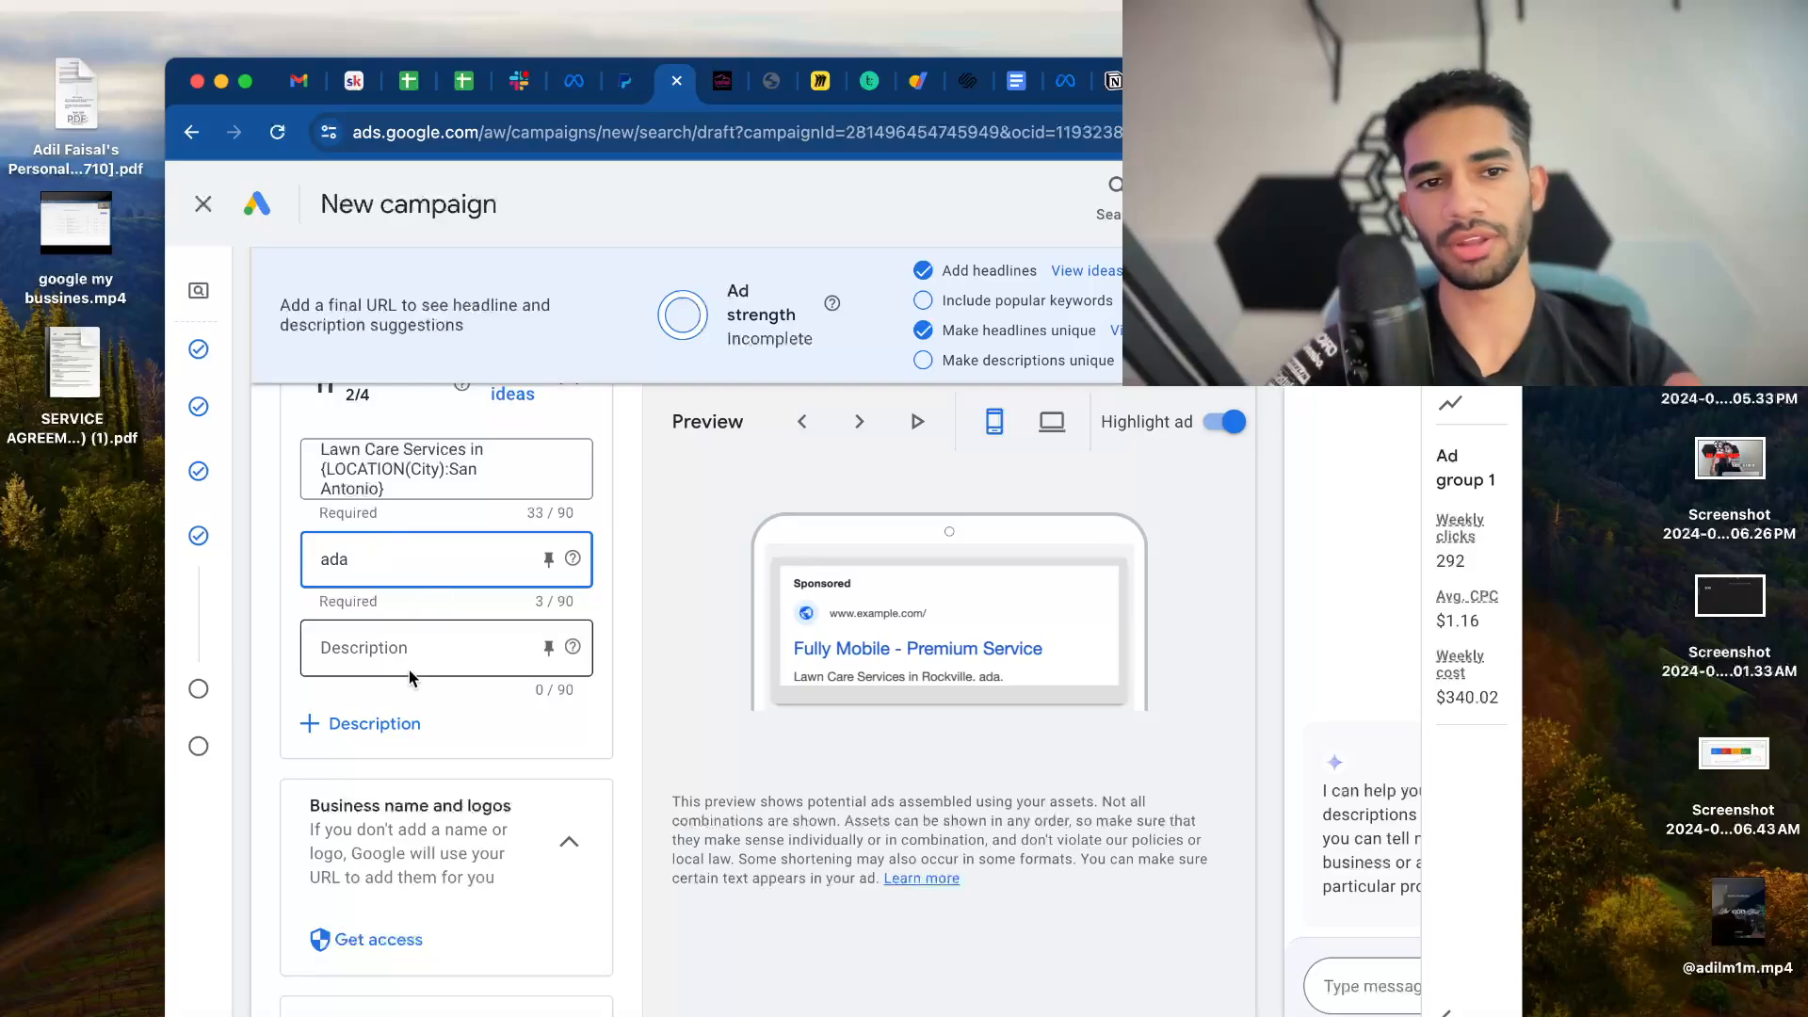
Look over the business name and sitelinks sections, and add a fourth description field to the ad
scroll(409, 670, "down", 3)
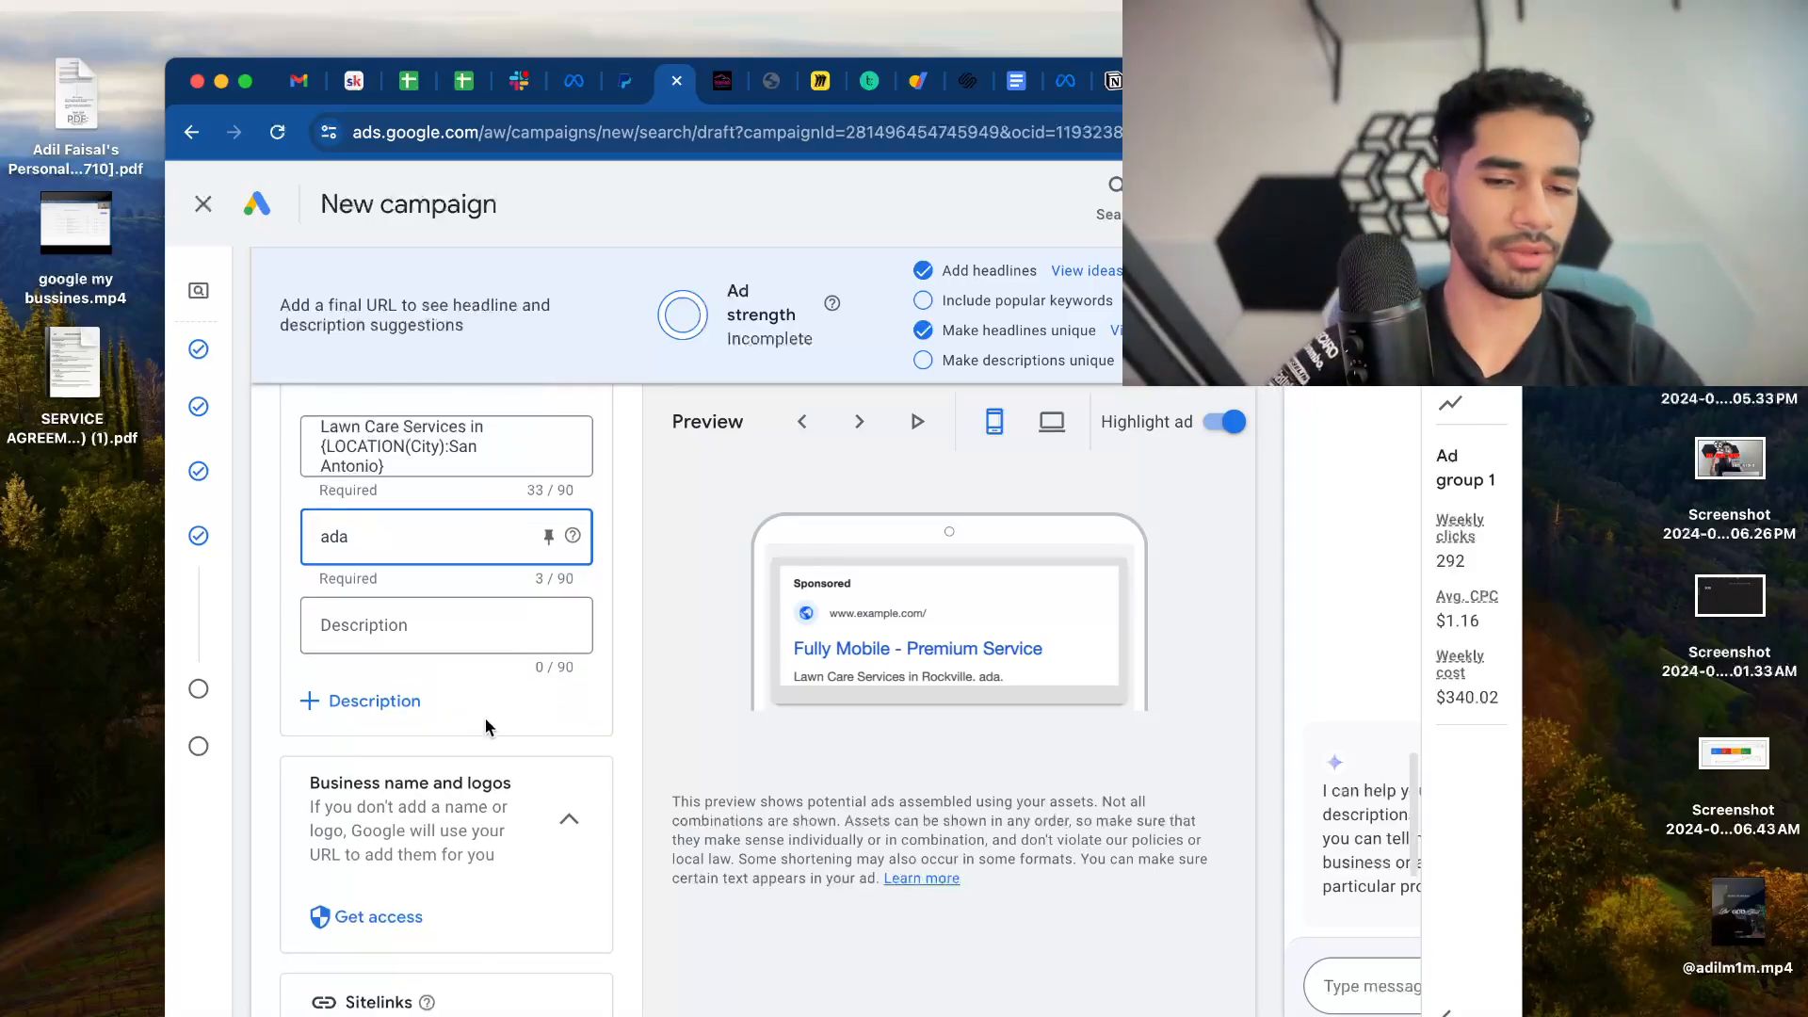
scroll(439, 680, "down", 2)
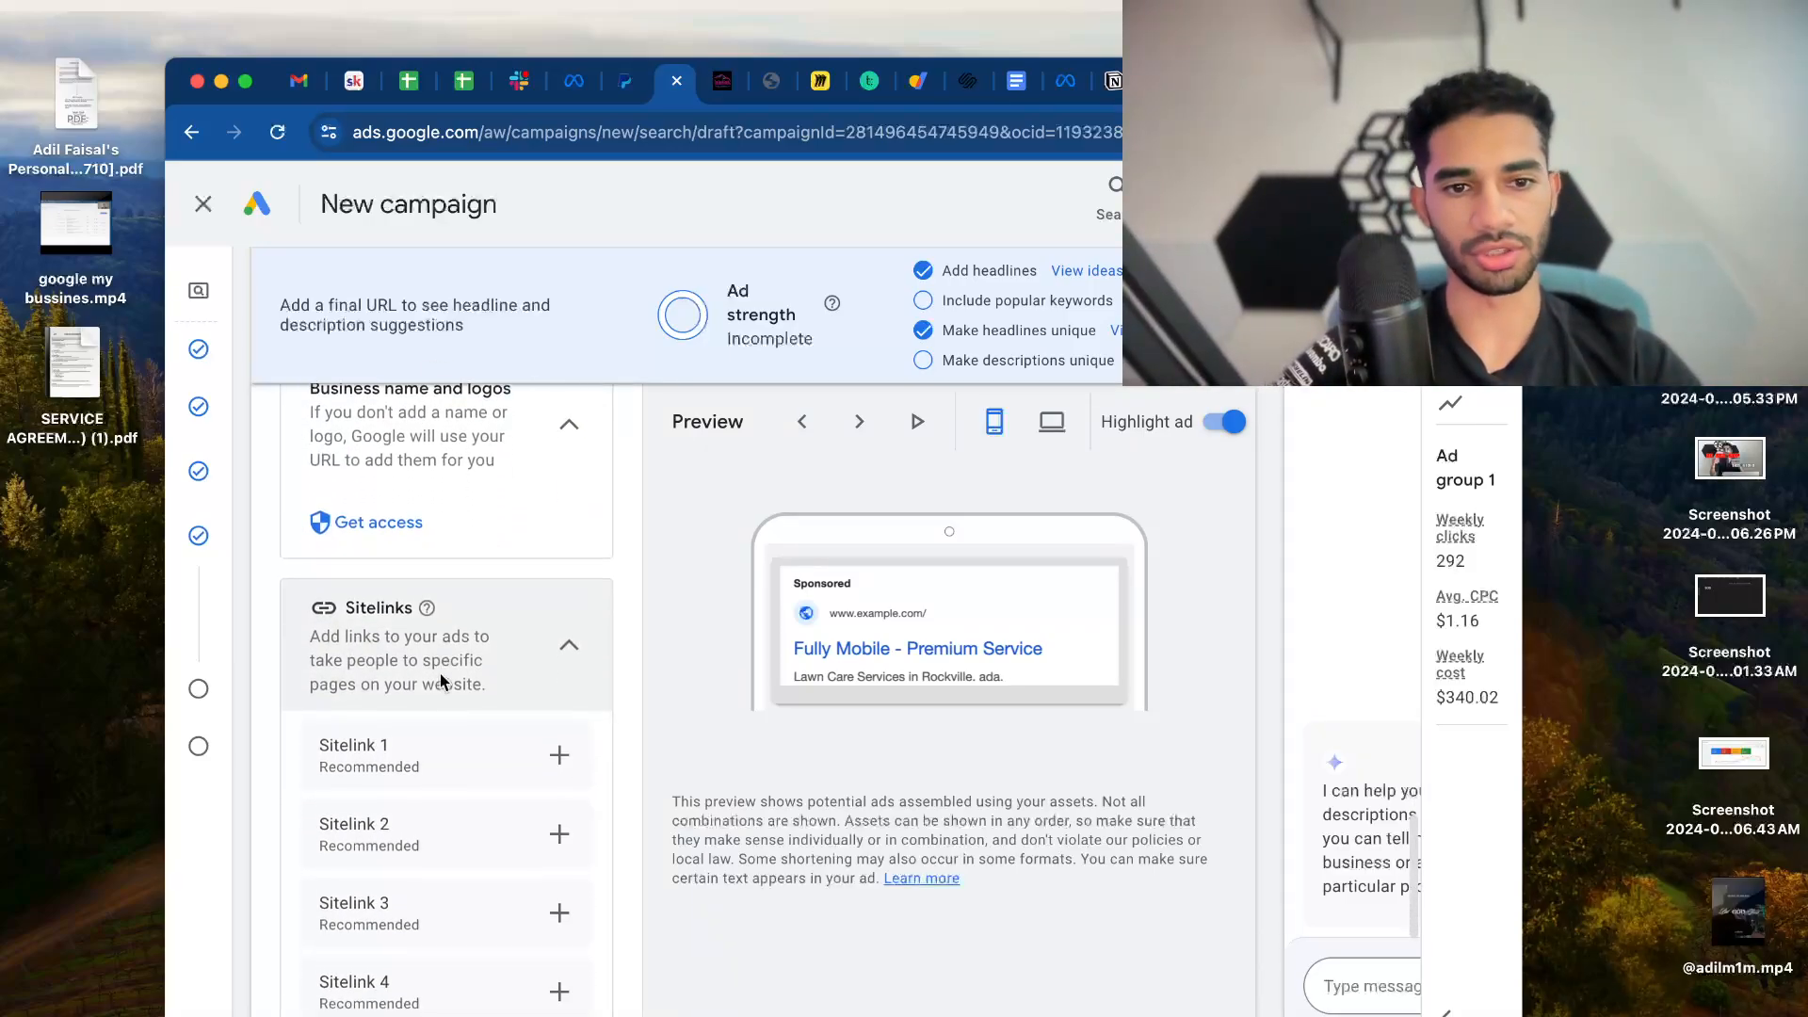
scroll(440, 680, "up", 5)
scroll(440, 680, "up", 1)
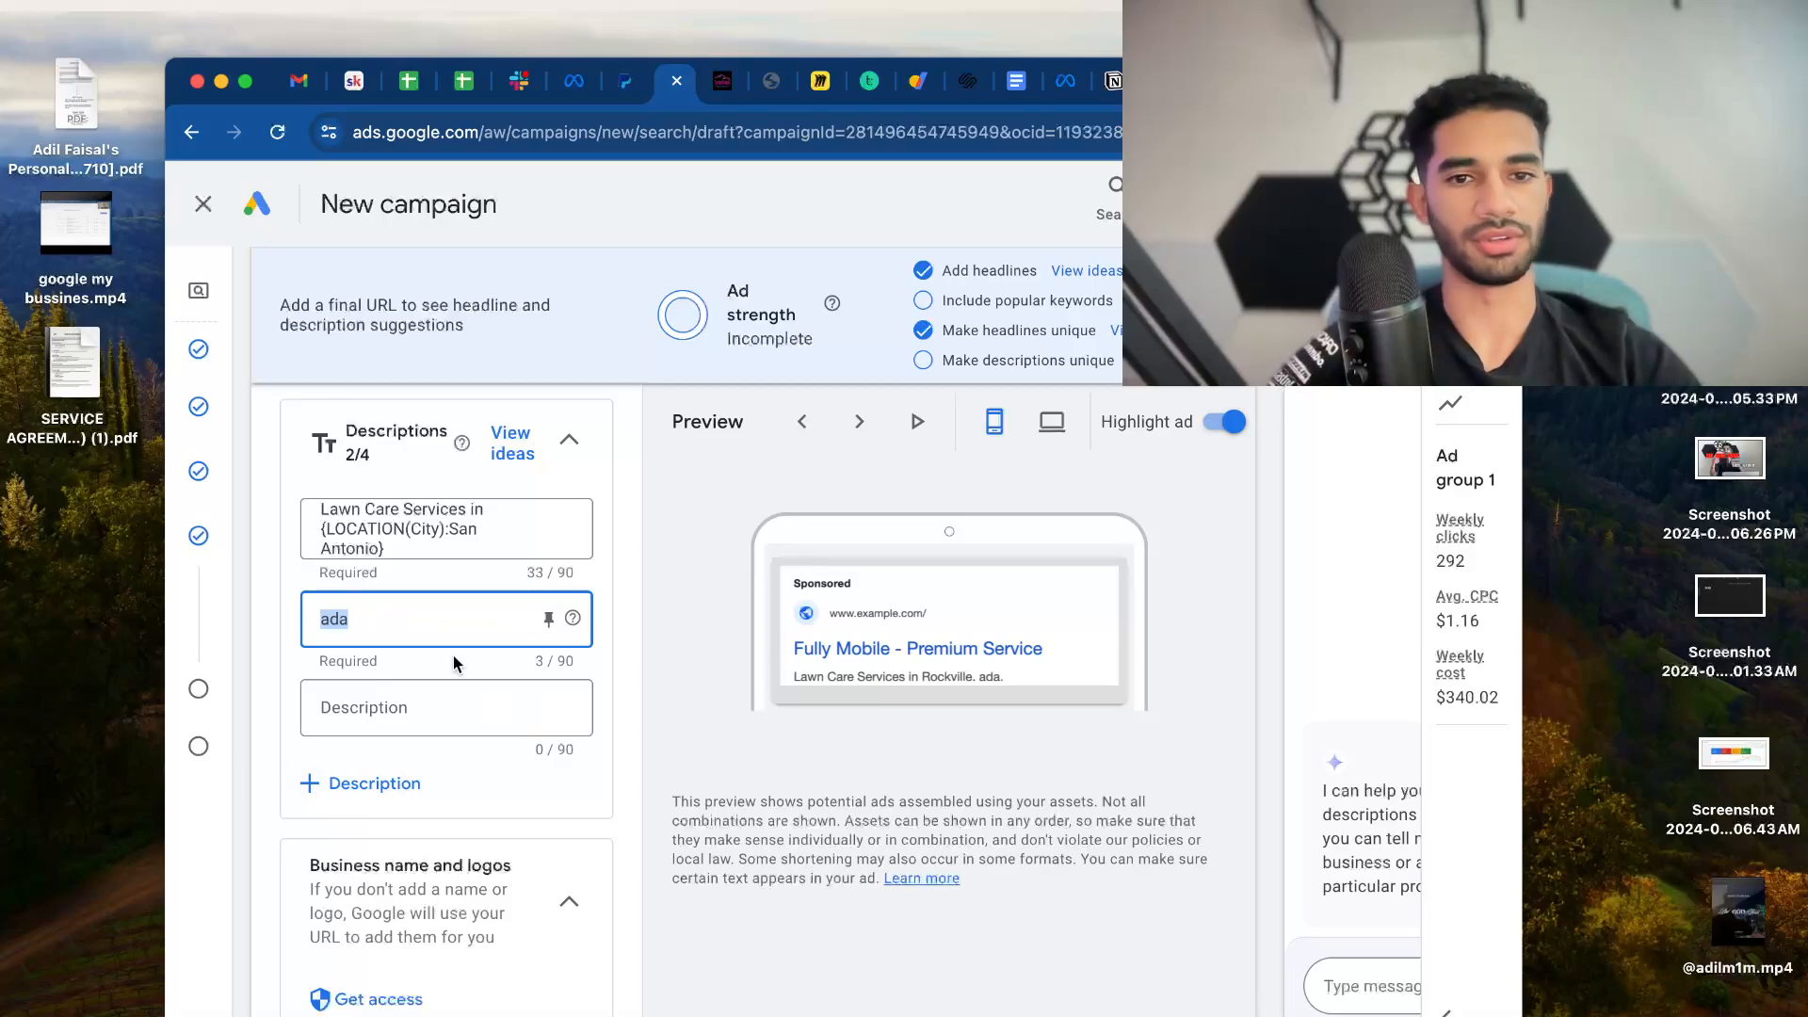
left_click(392, 708)
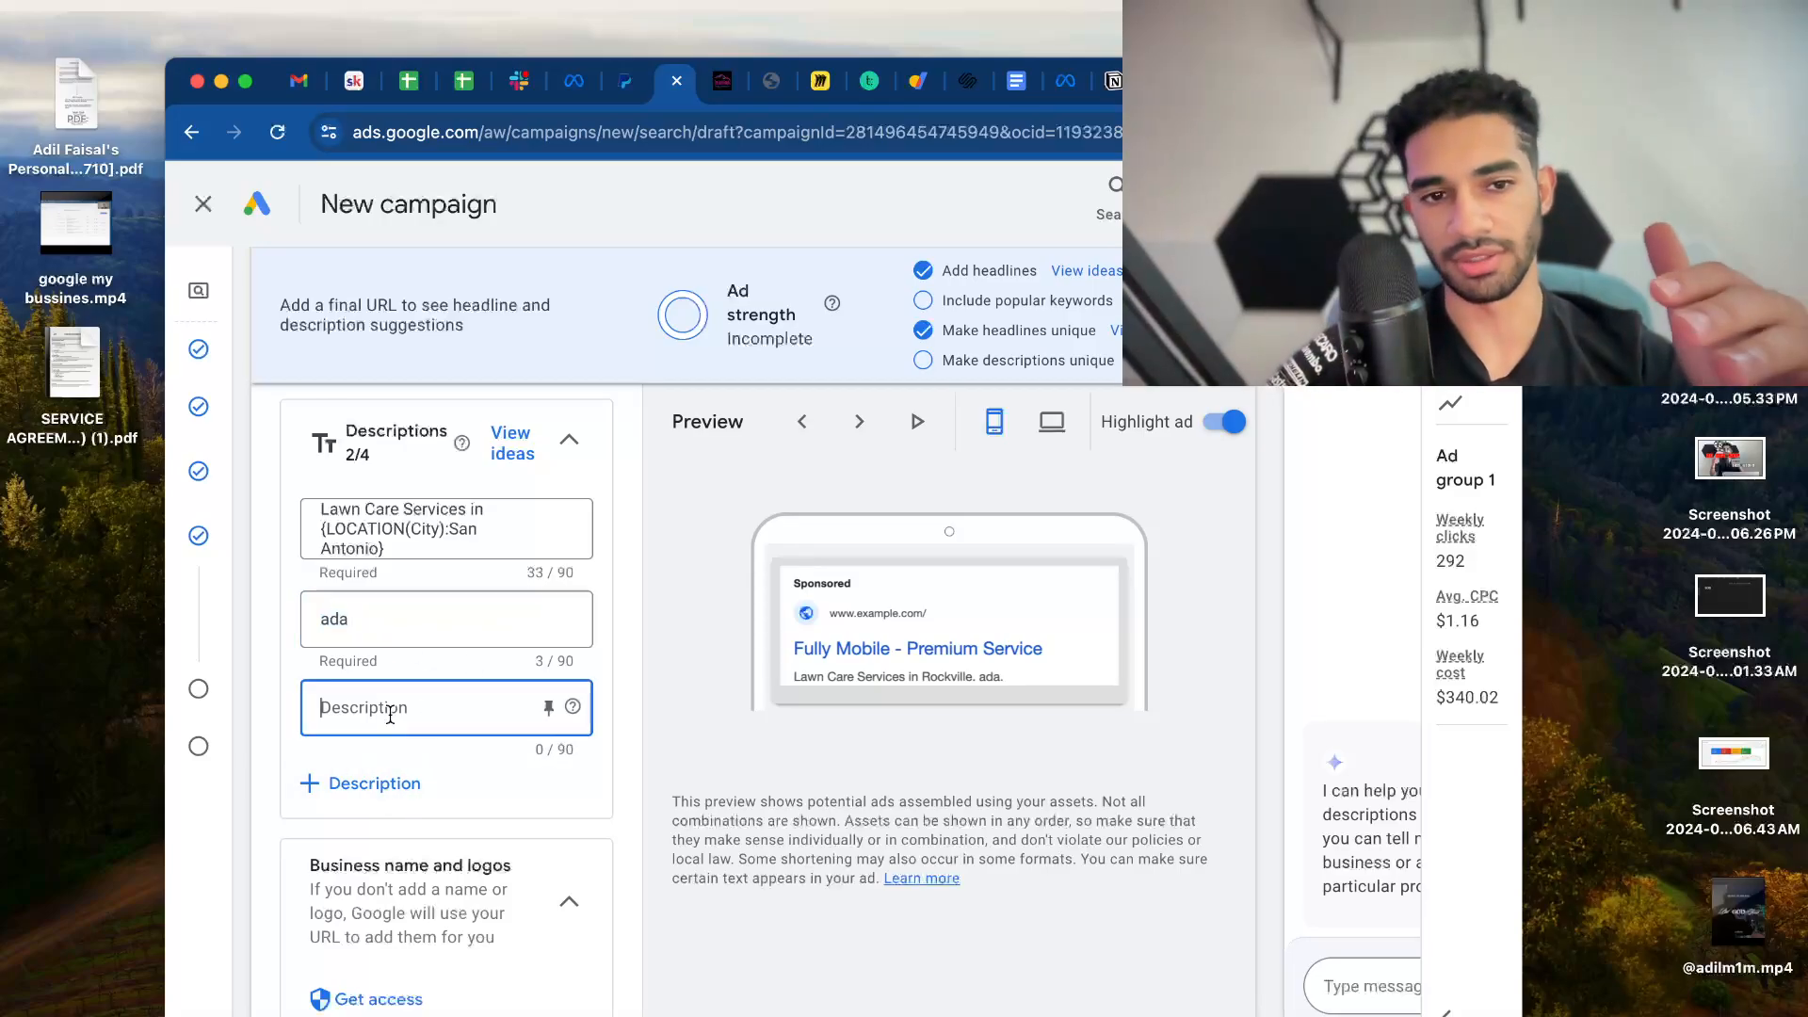
left_click(325, 783)
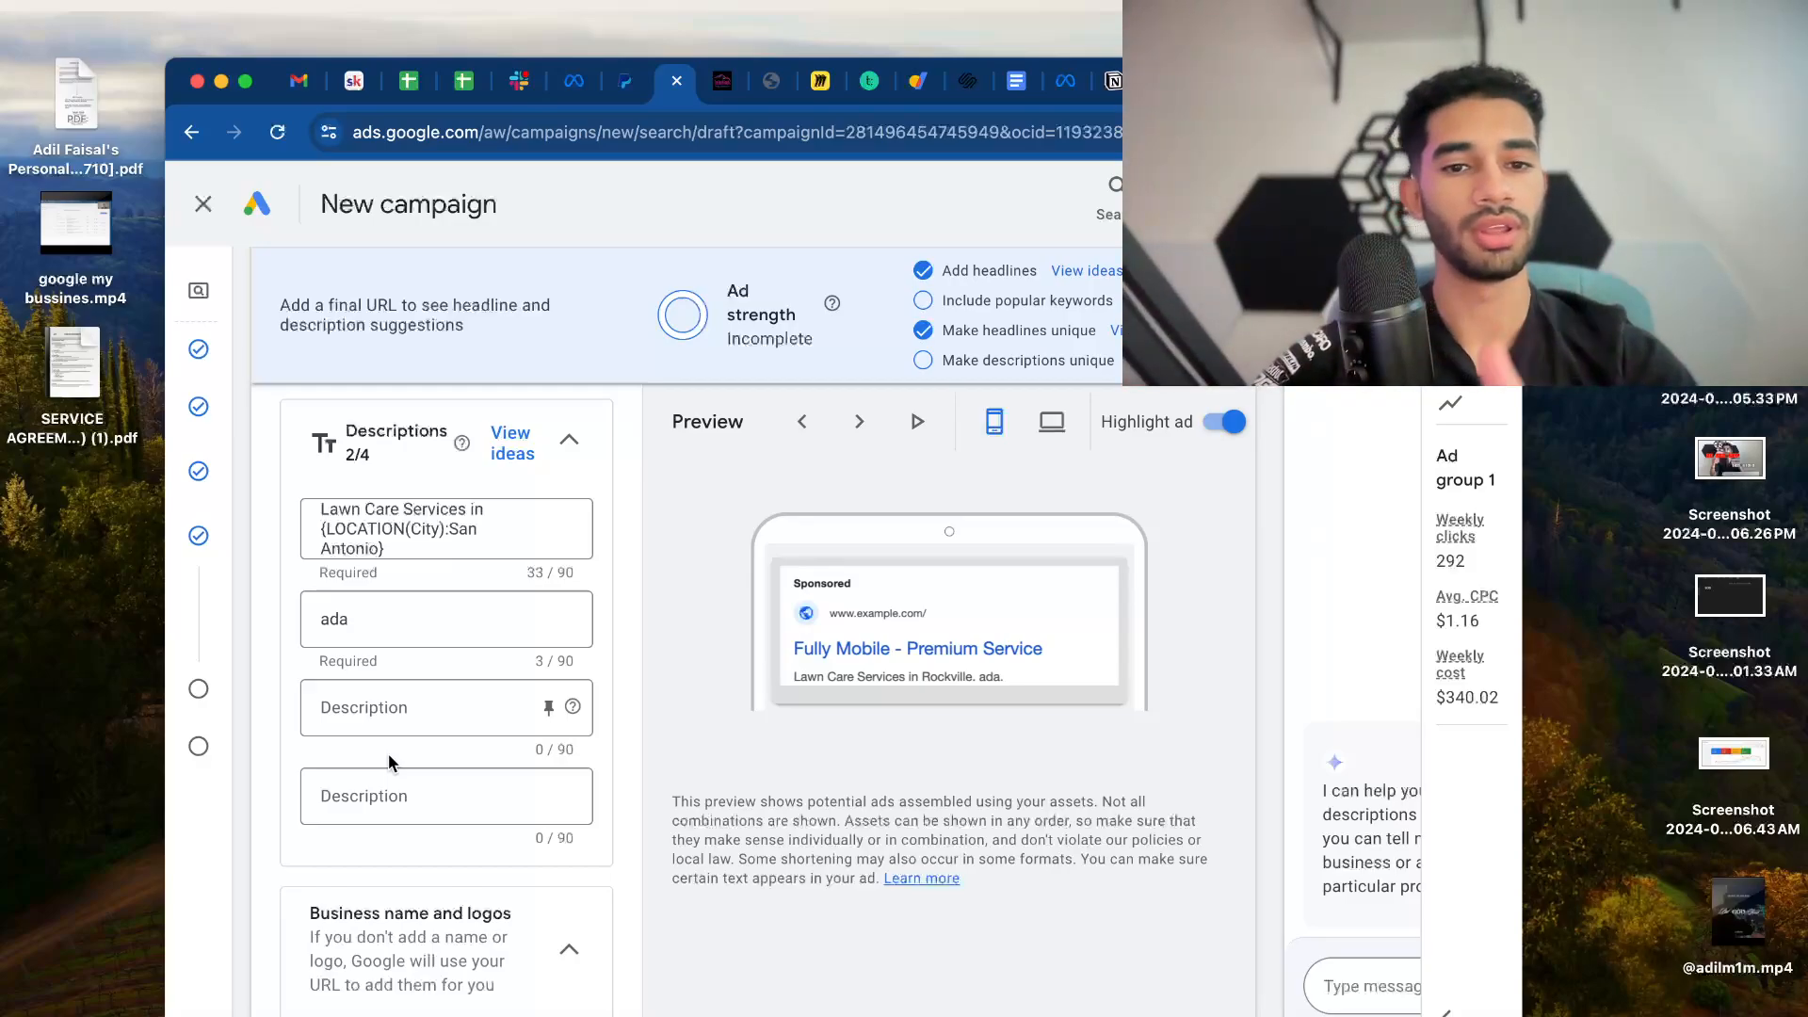
scroll(450, 761, "down", 5)
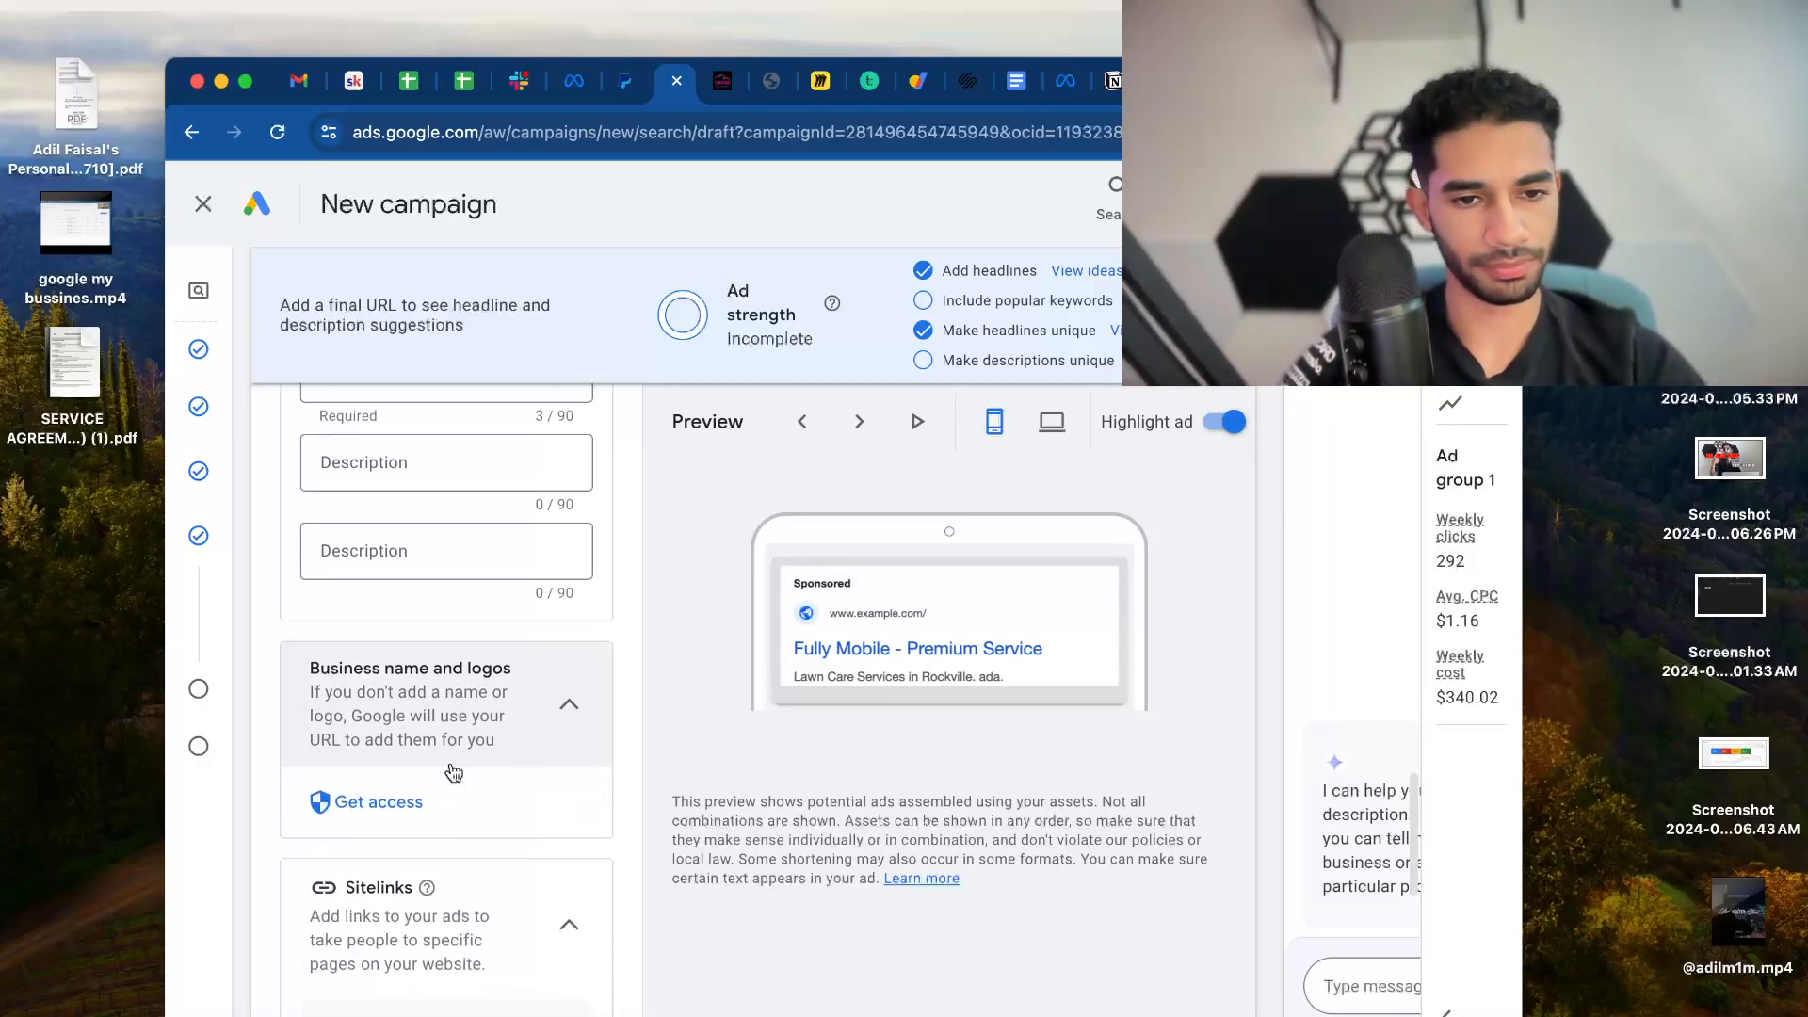
Look at the position options for pinning the ad's second description
scroll(490, 706, "up", 7)
scroll(490, 707, "up", 1)
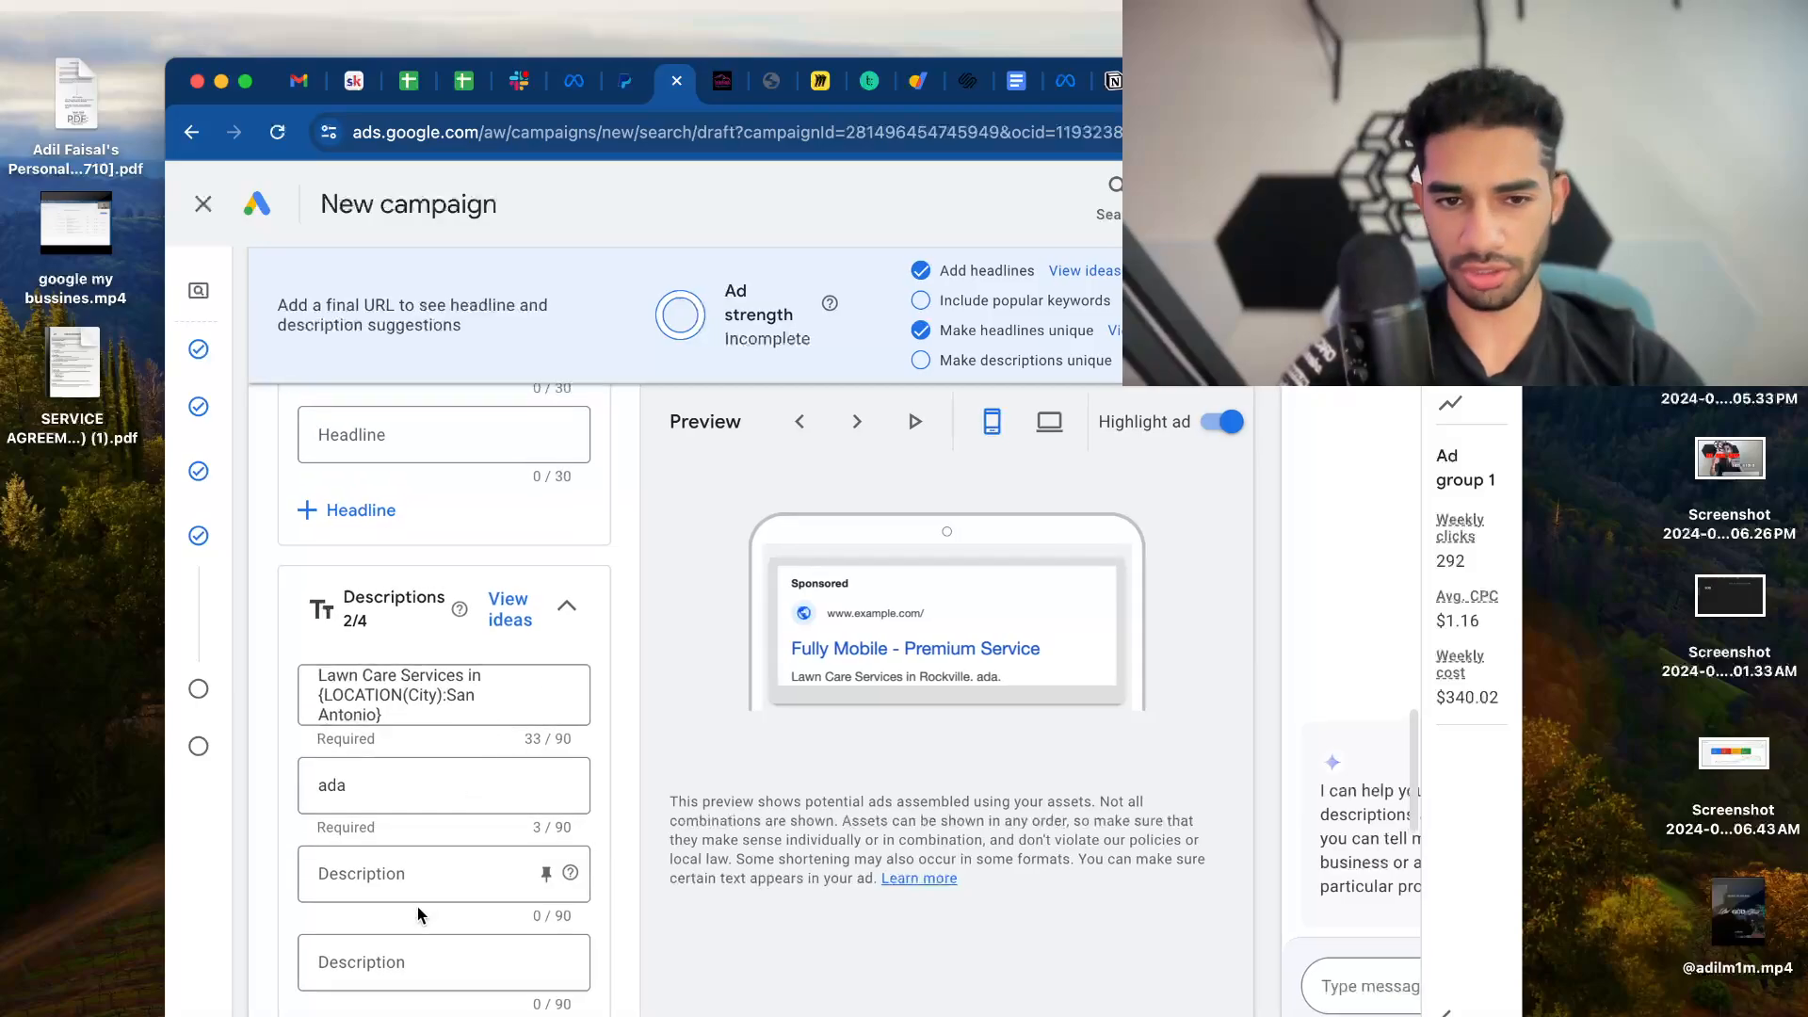
left_click(546, 788)
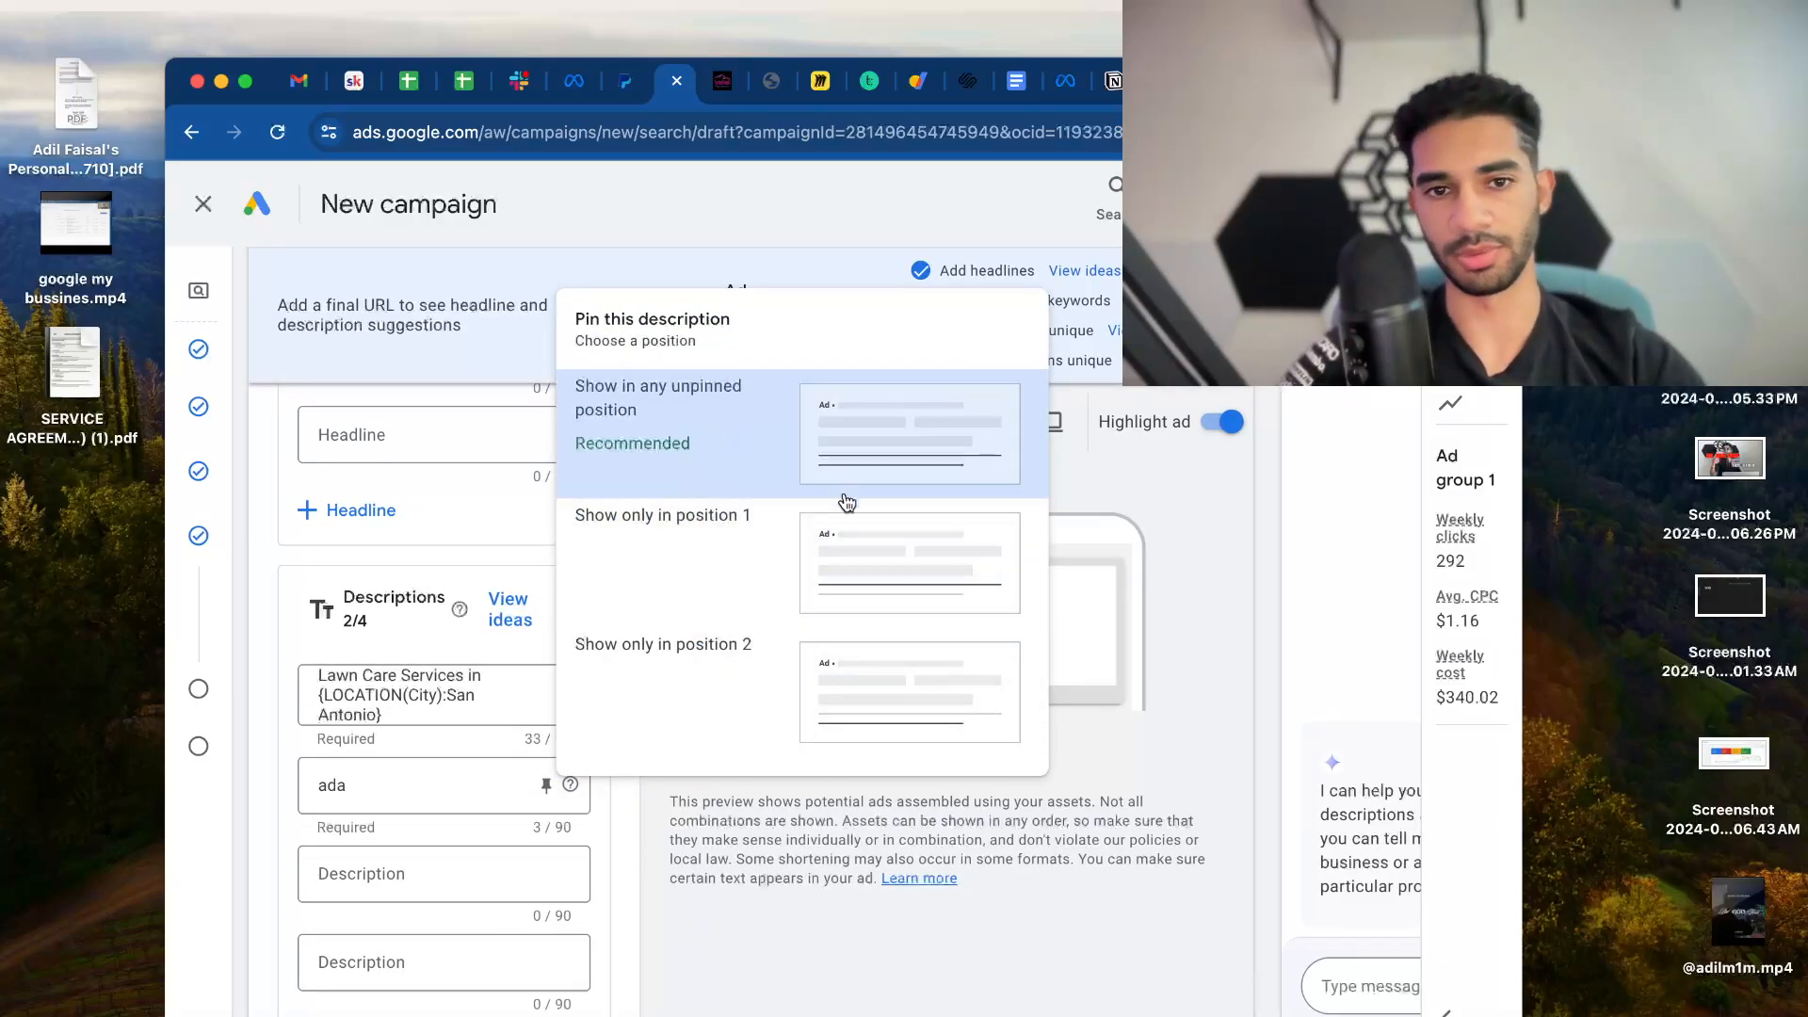
left_click(420, 787)
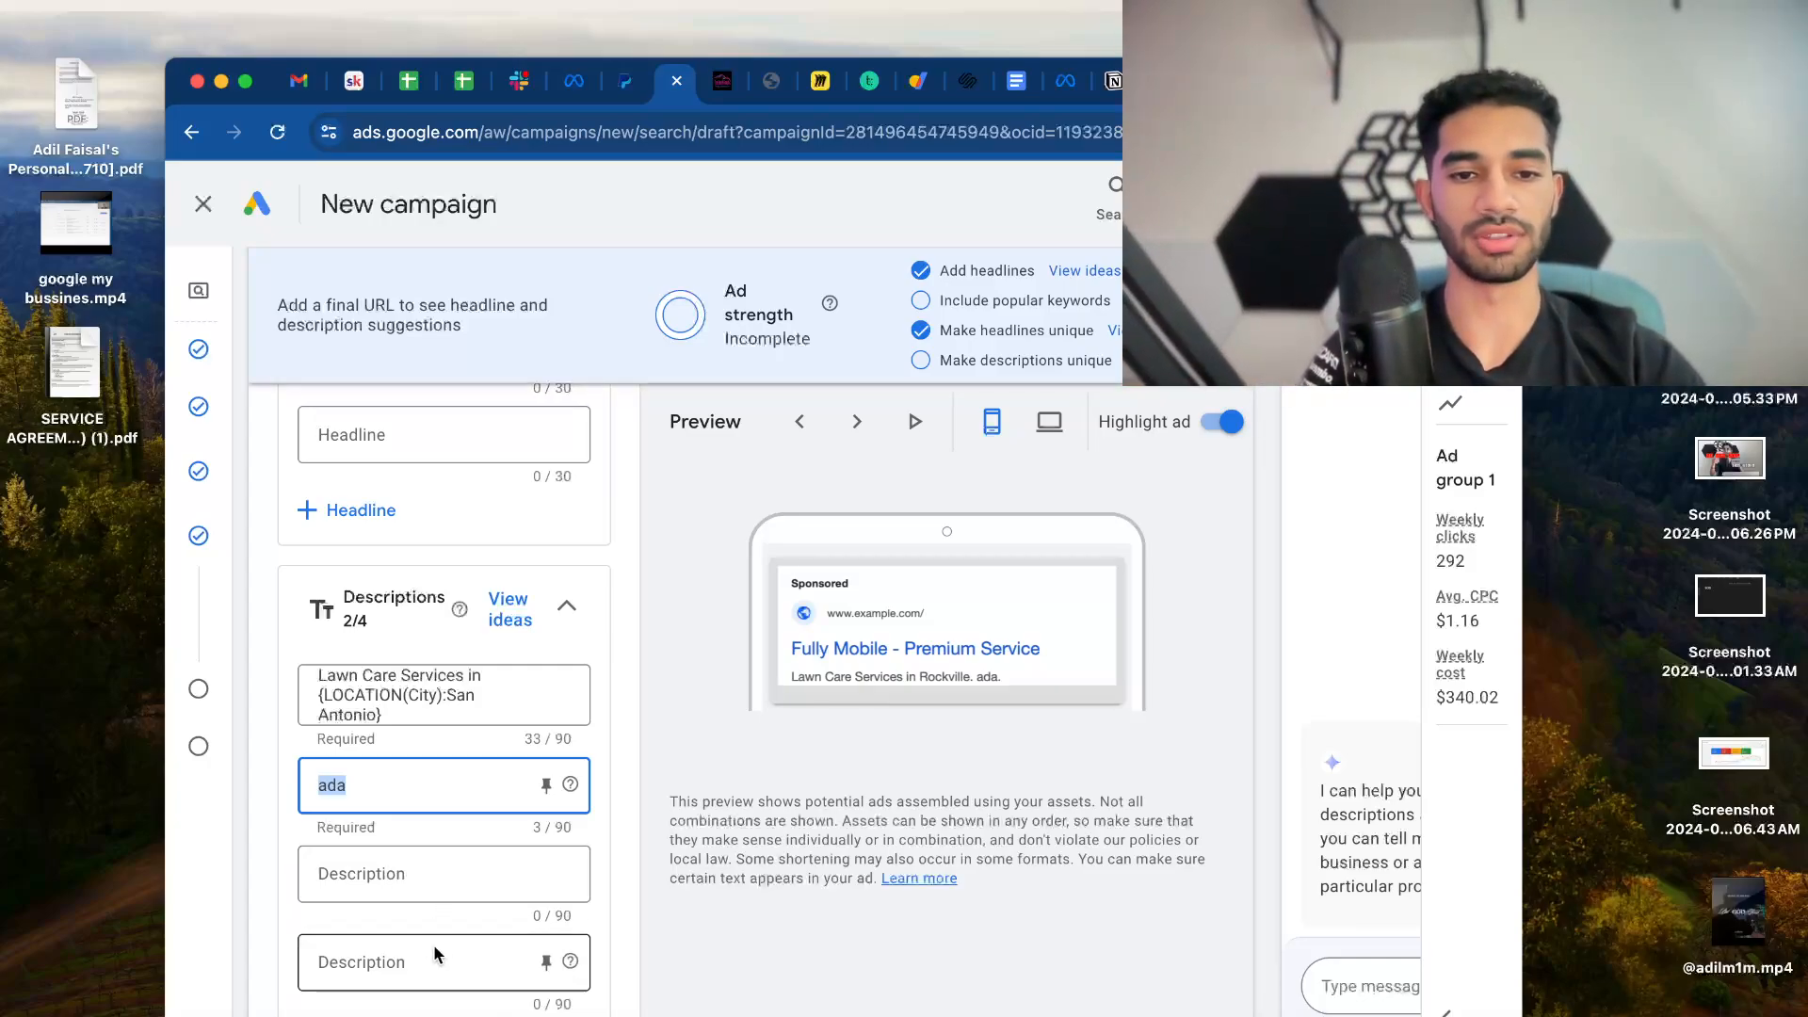
left_click(546, 785)
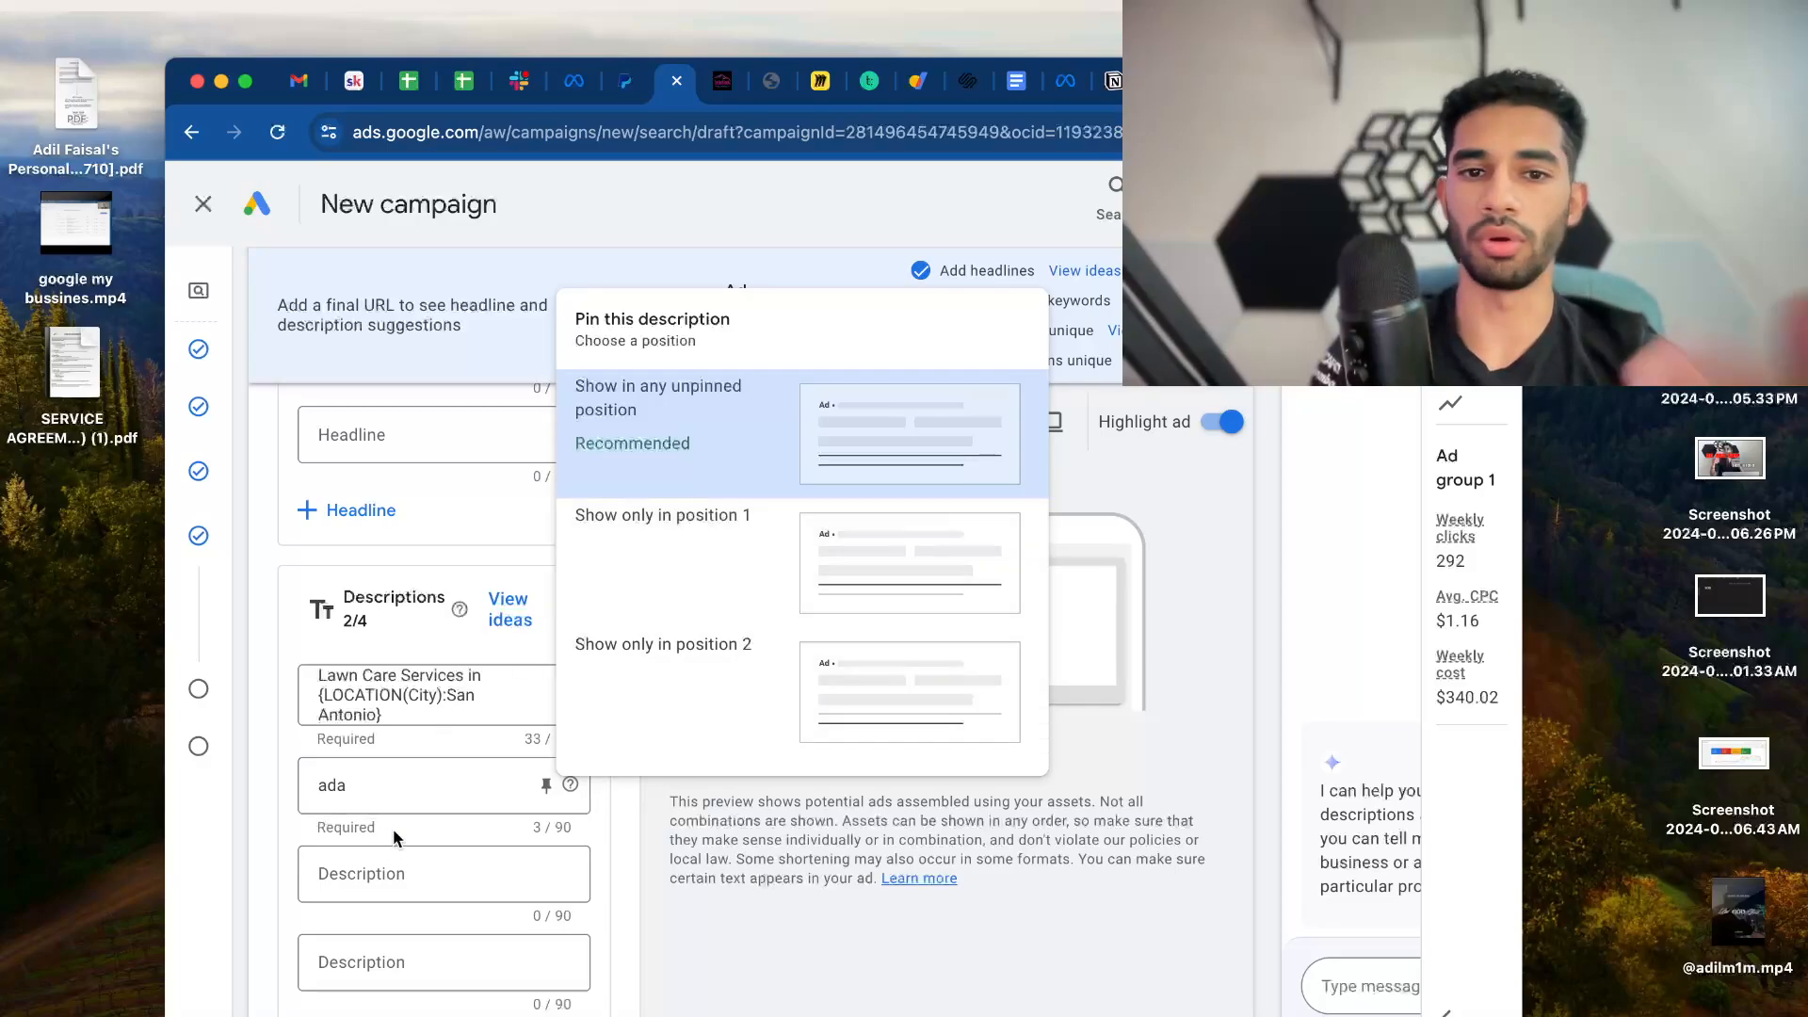
left_click(504, 782)
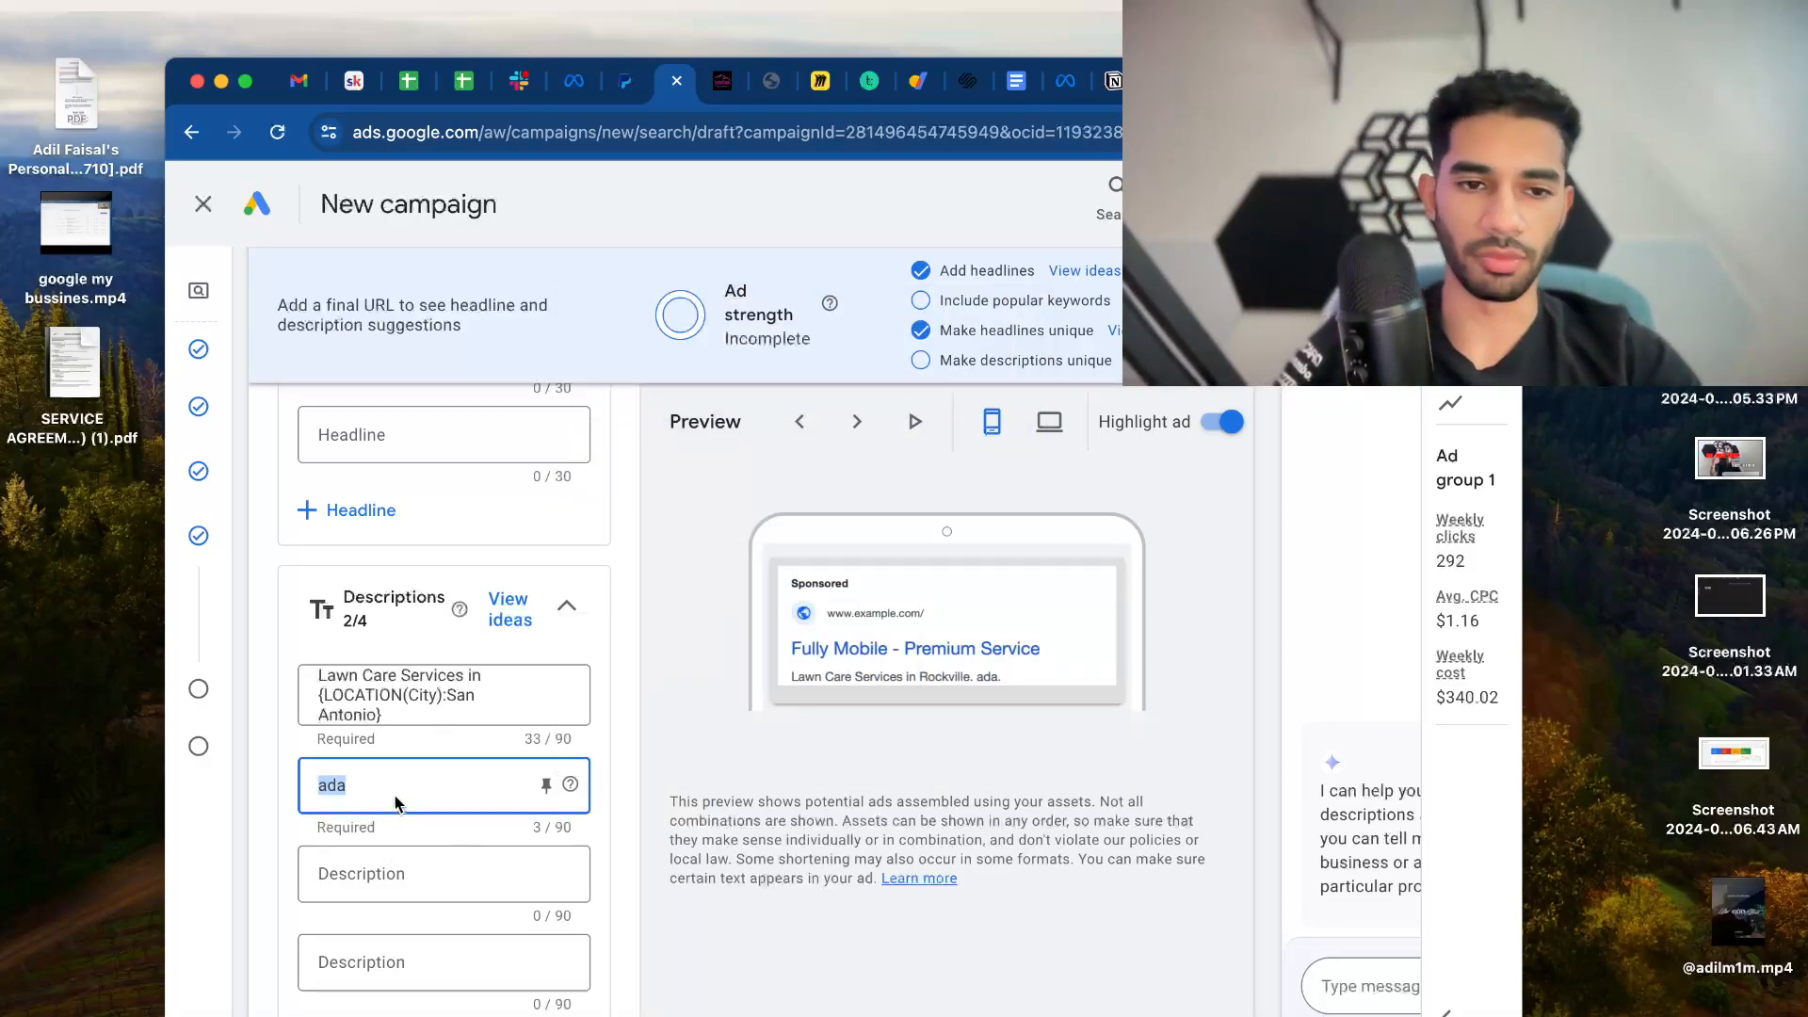
left_click(411, 855)
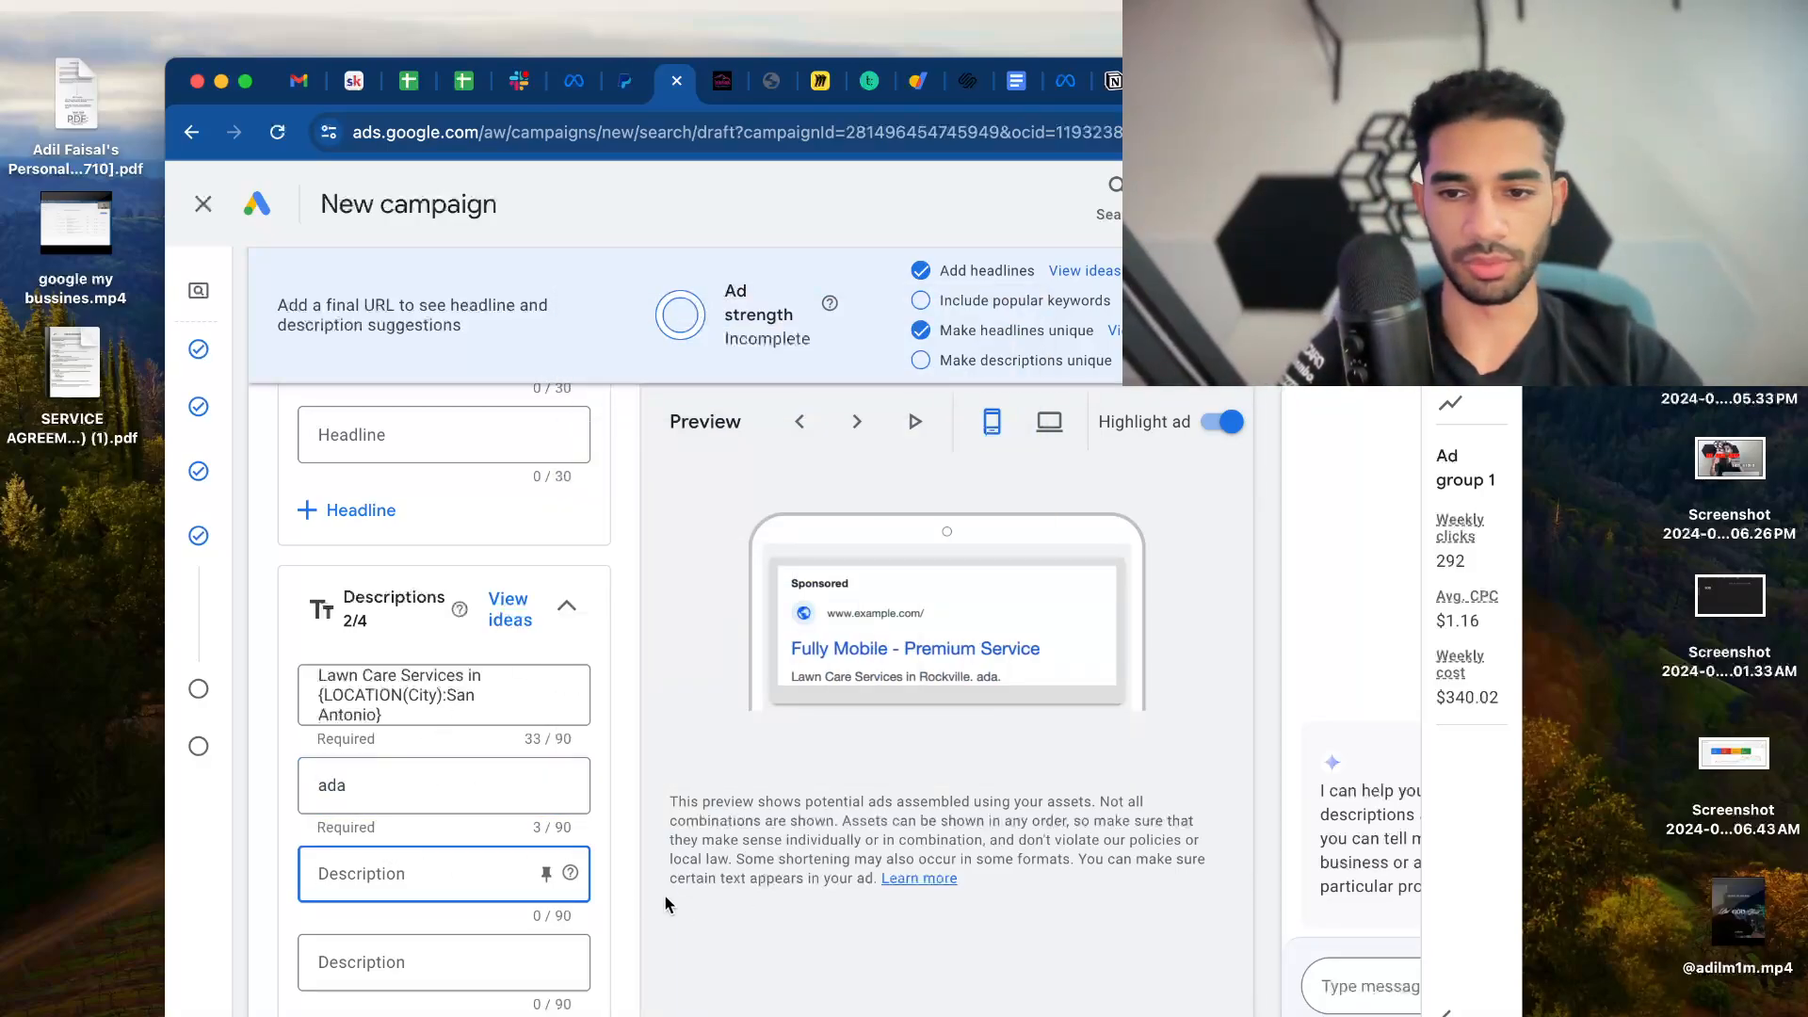
Examine the business name and logos section and the four recommended sitelink slots
scroll(594, 899, "down", 3)
scroll(593, 900, "down", 4)
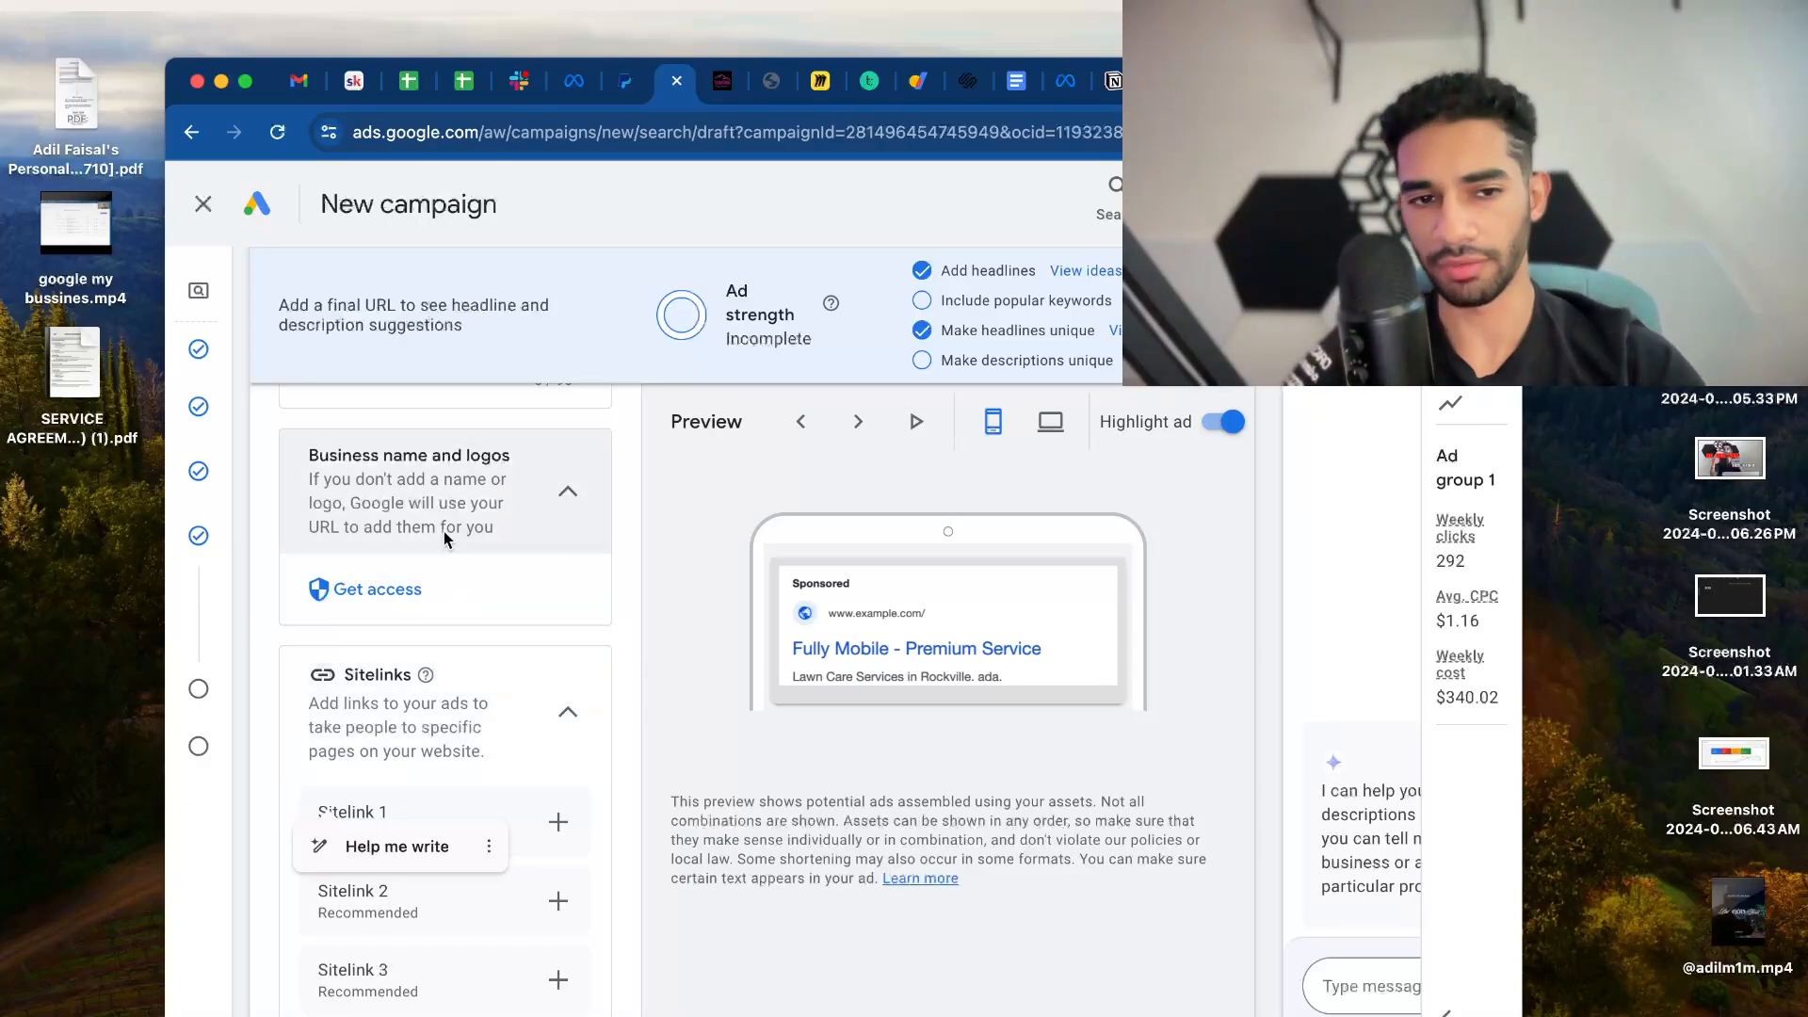
scroll(376, 706, "down", 2)
scroll(481, 508, "up", 3)
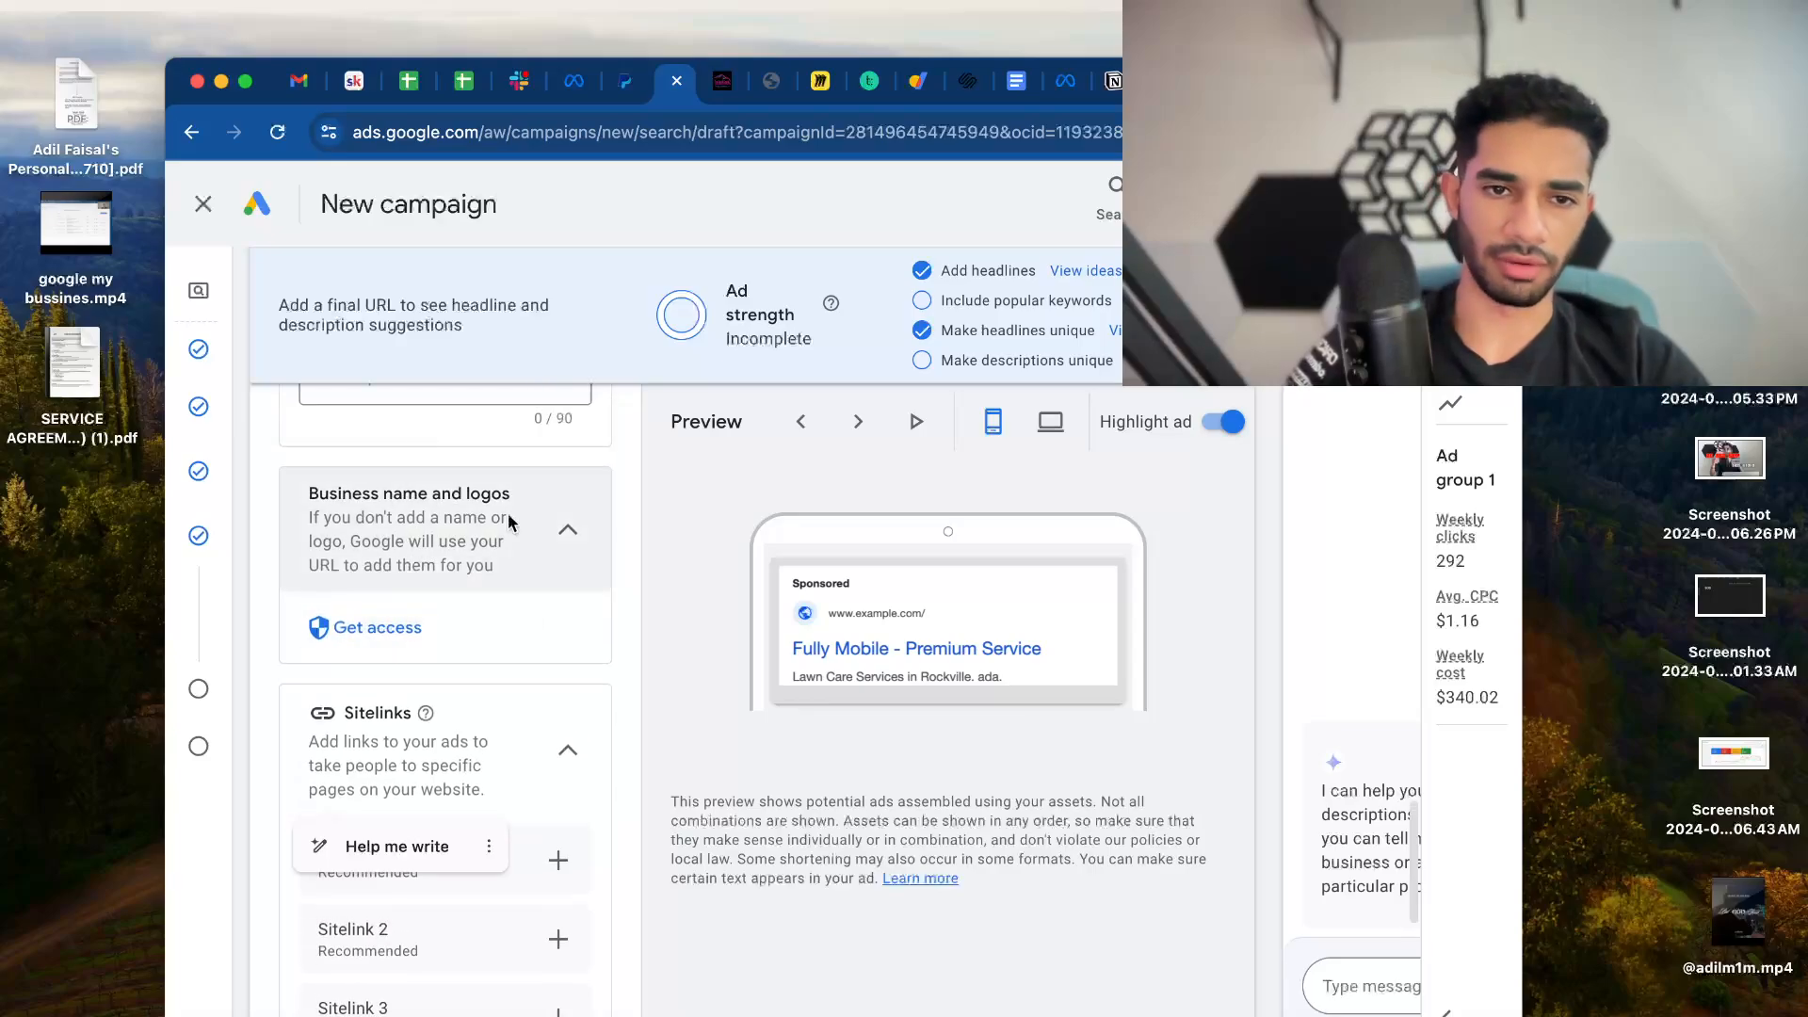
left_click(1132, 1016)
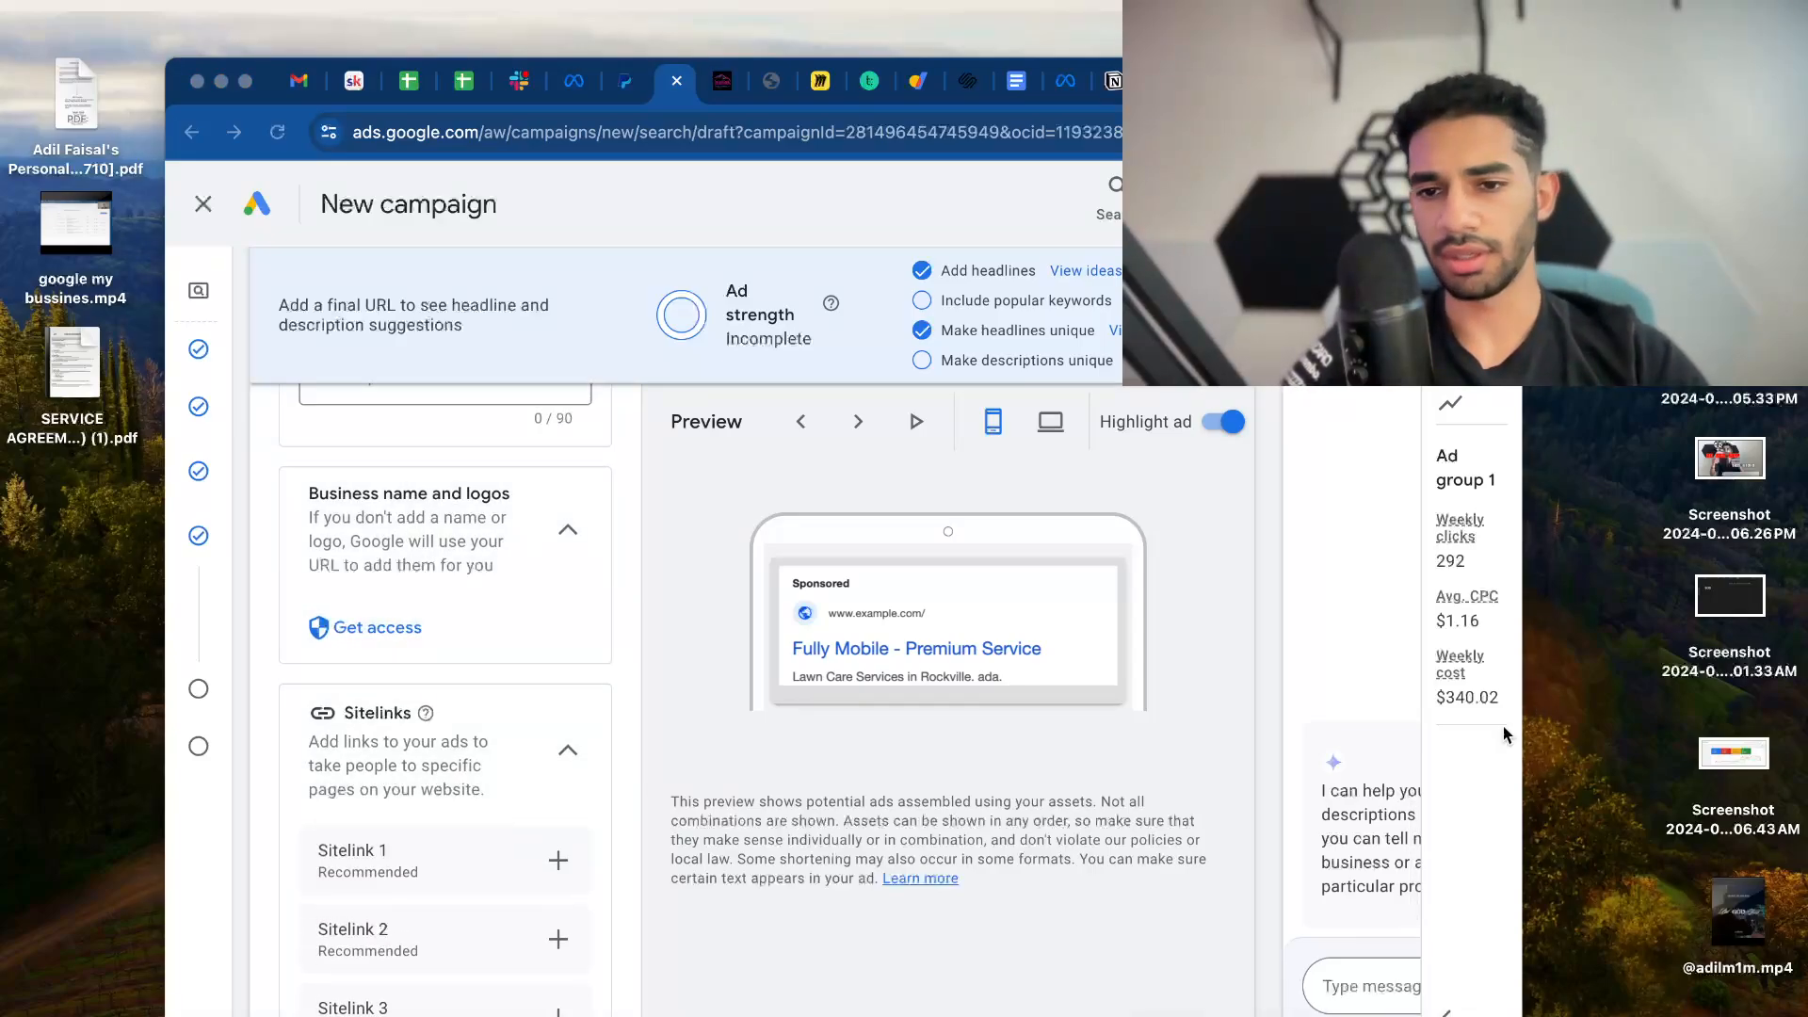
scroll(443, 706, "down", 3)
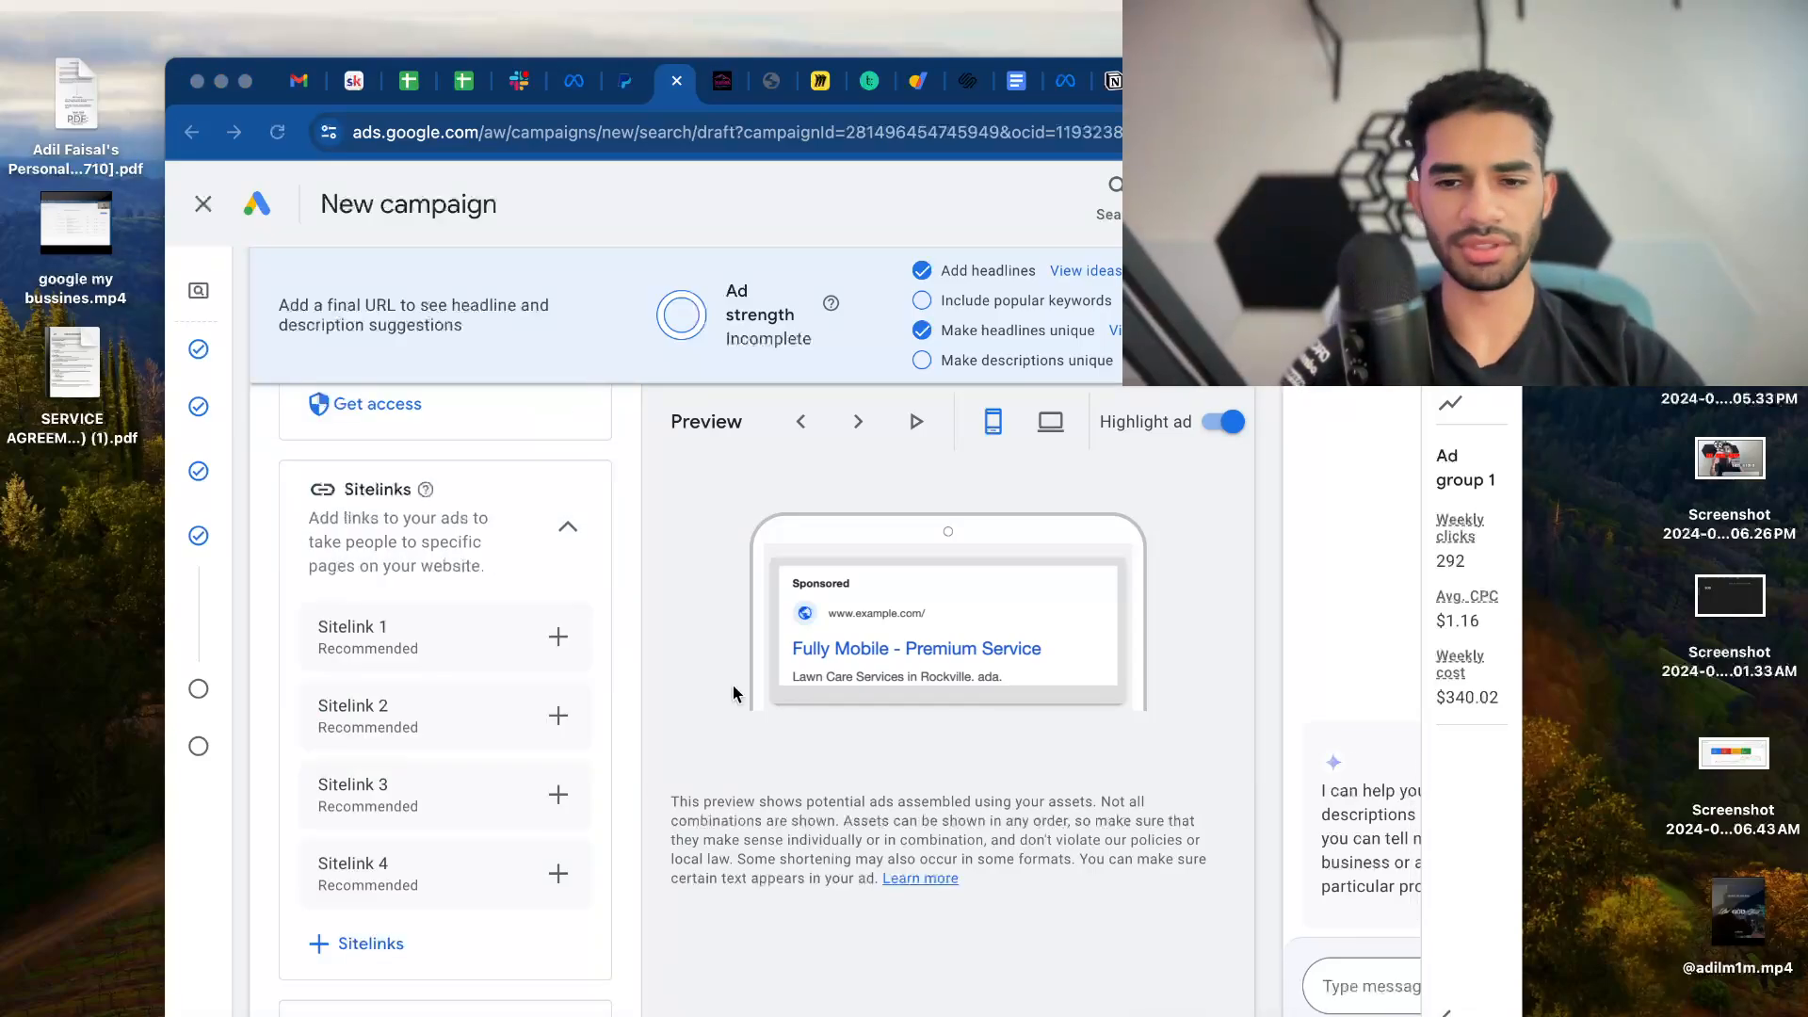
right_click(343, 663)
left_click(306, 617)
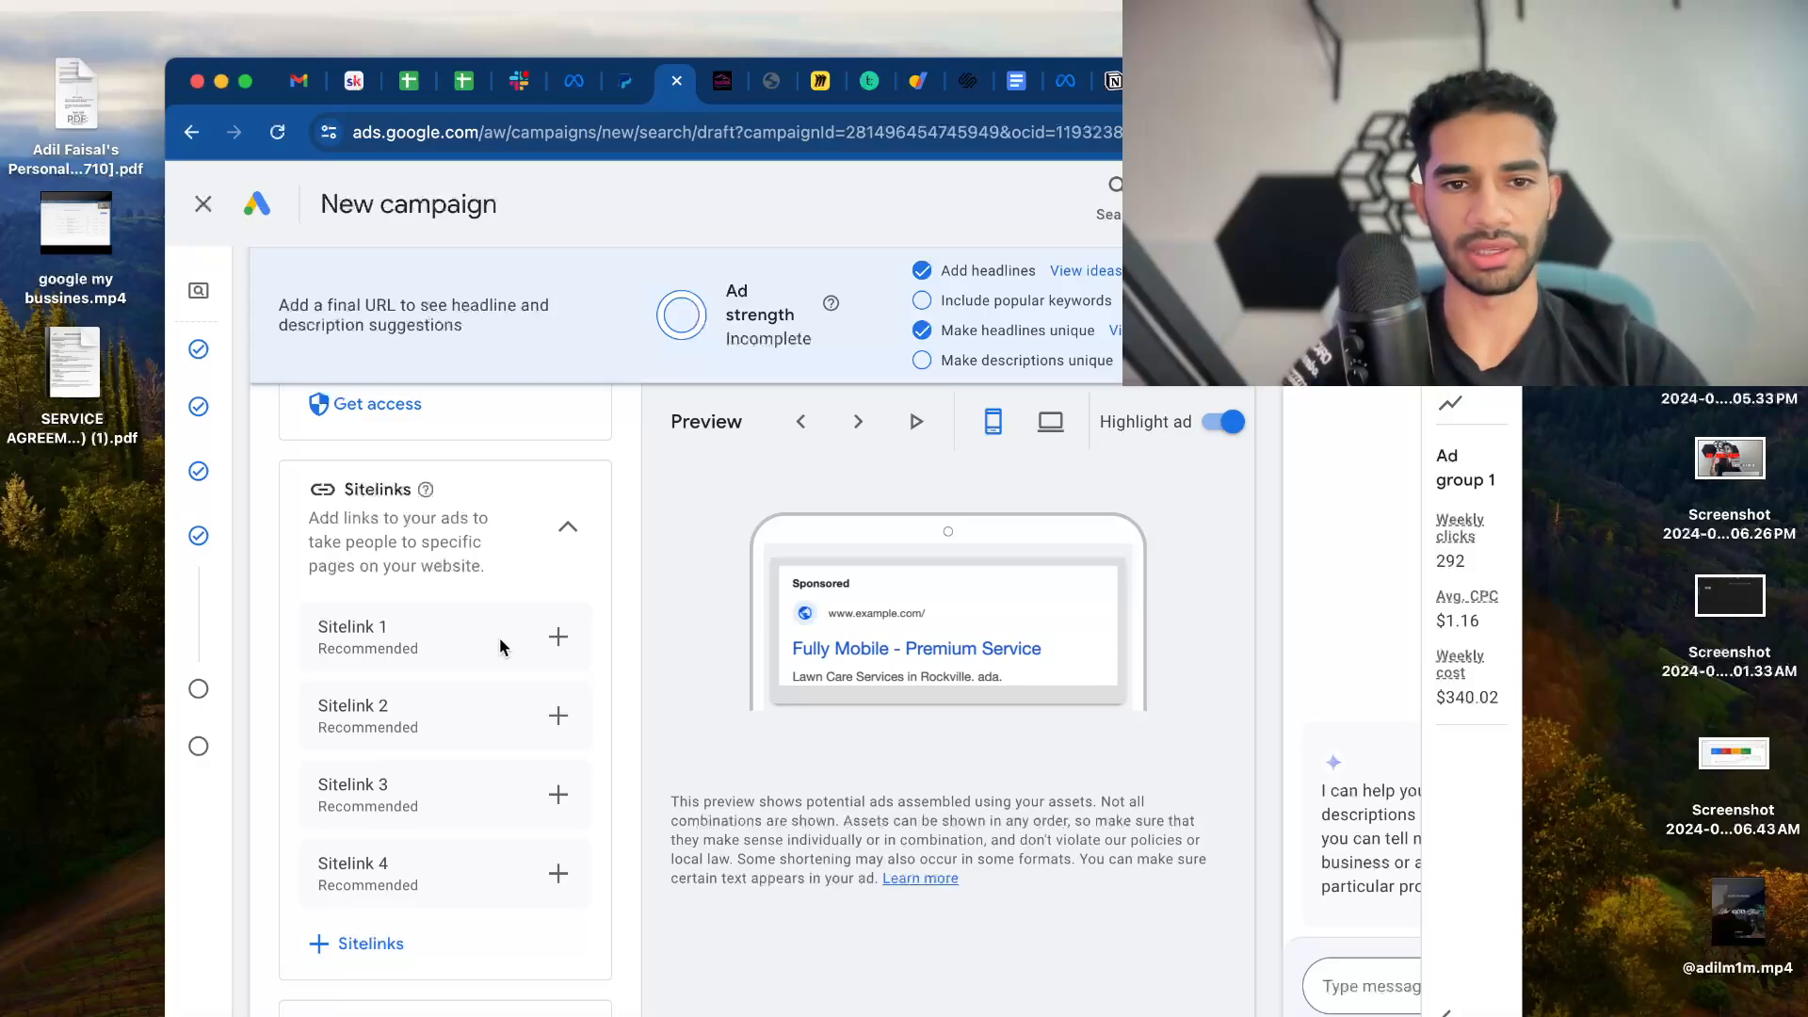
Start creating the ad's first sitelink with the sitelink text "Free Quote"
left_click(558, 637)
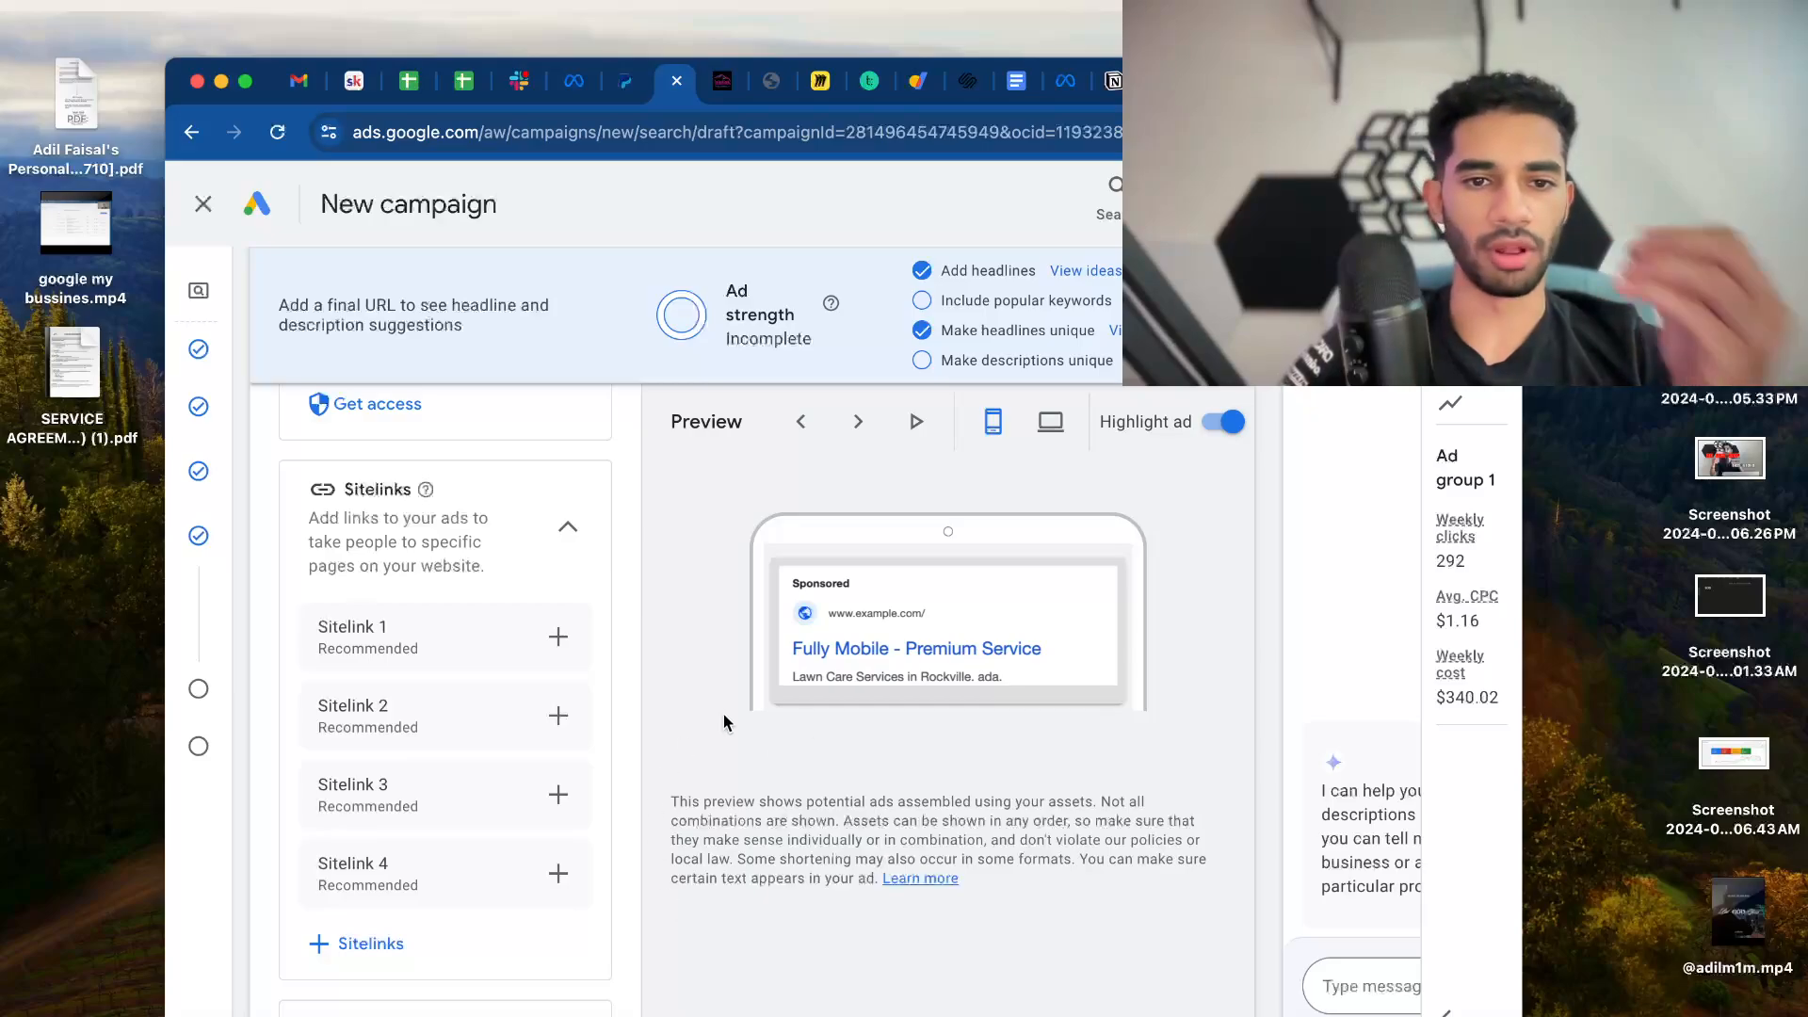
scroll(443, 686, "down", 1)
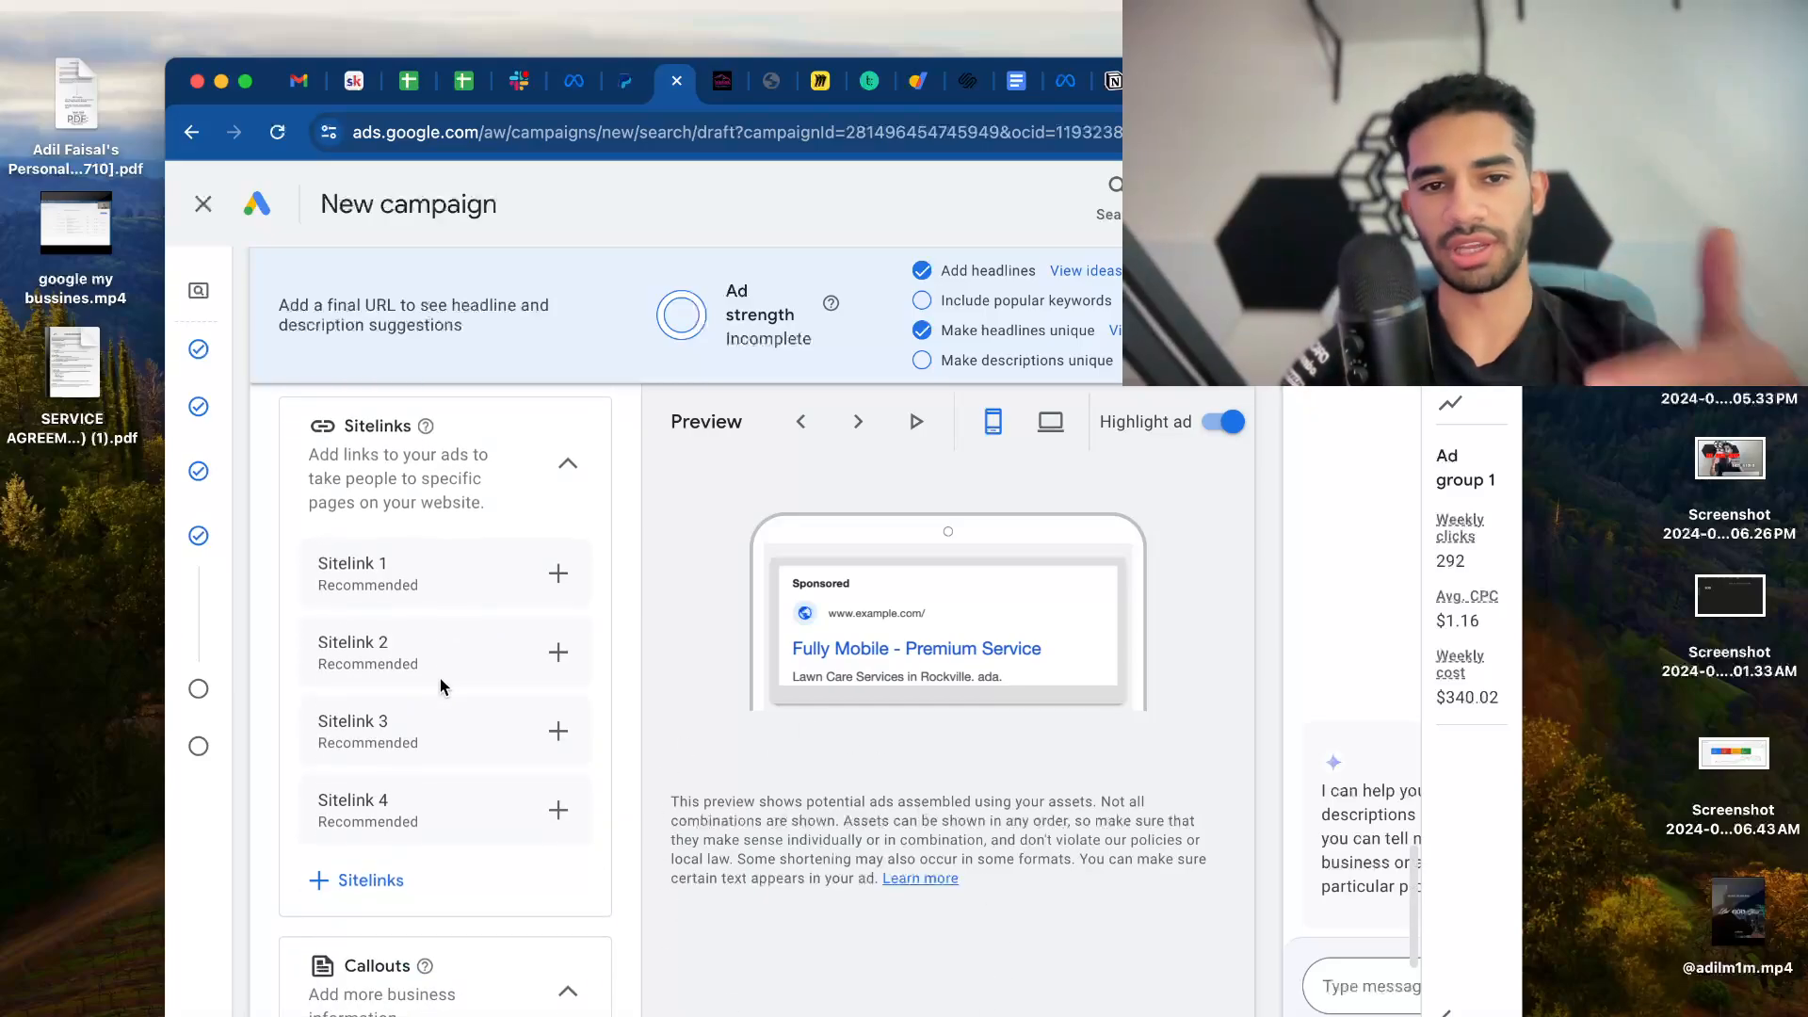
left_click(559, 571)
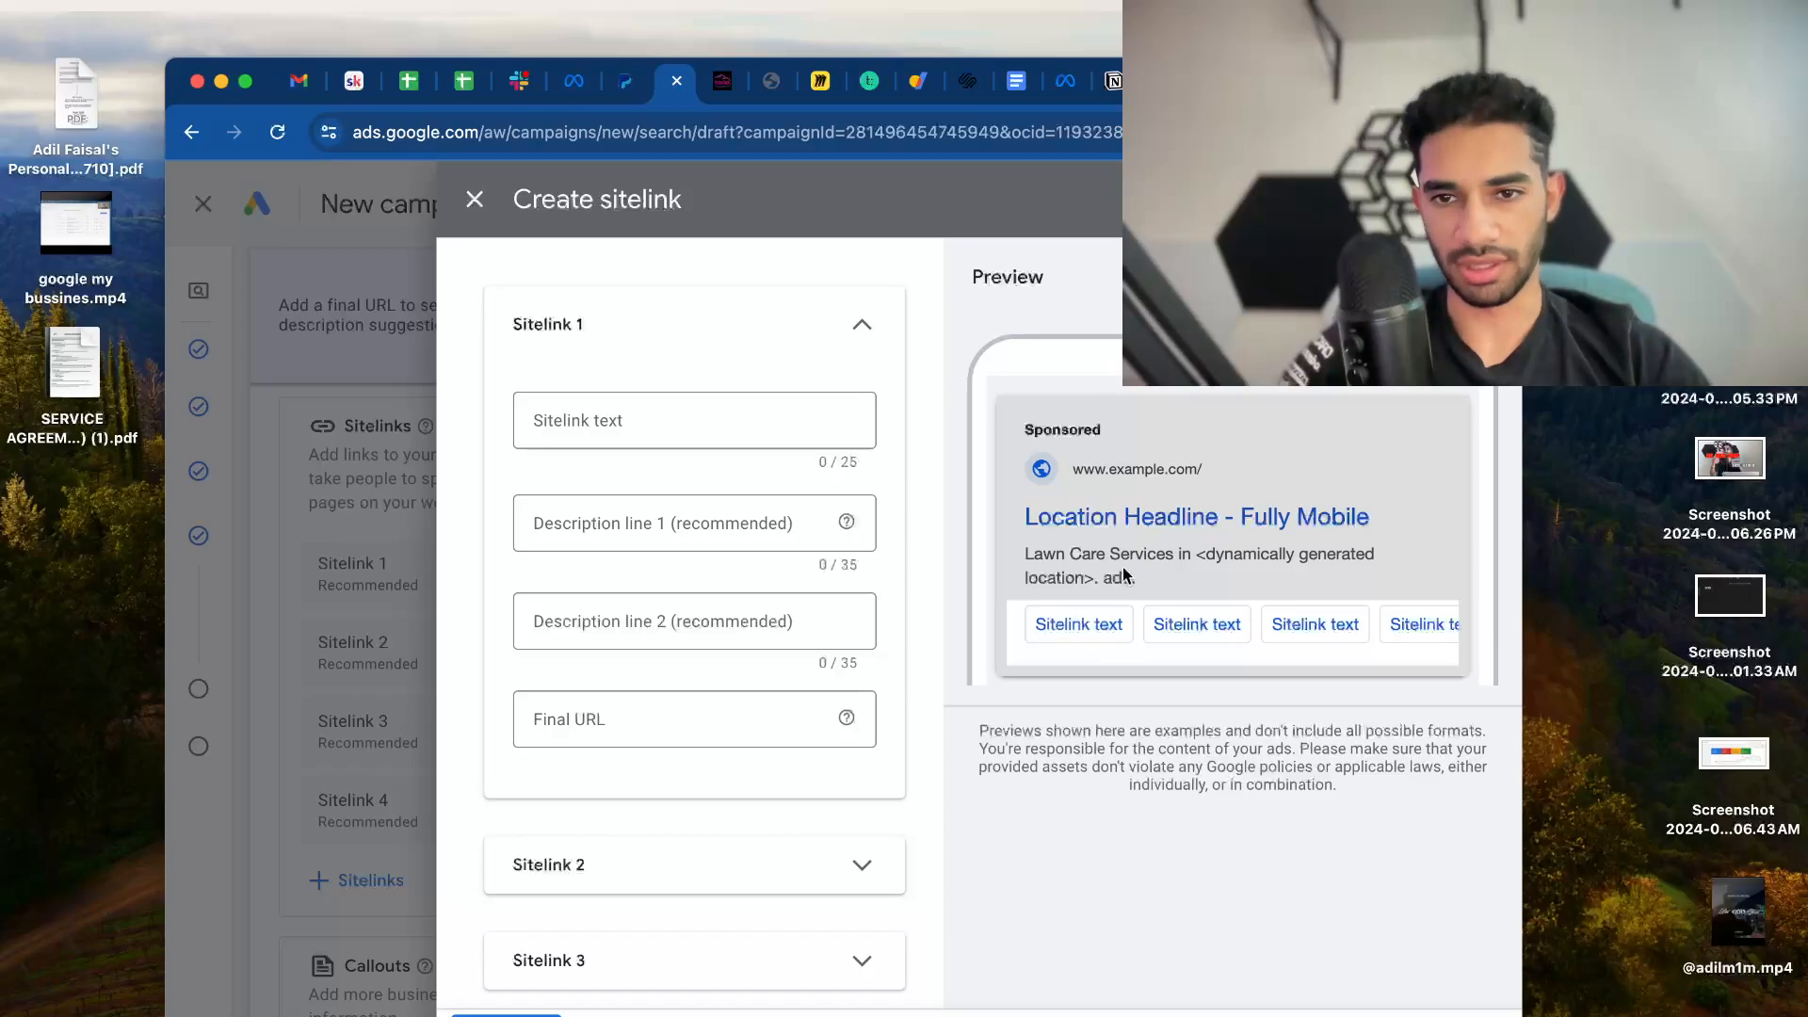
left_click(641, 413)
type("ad")
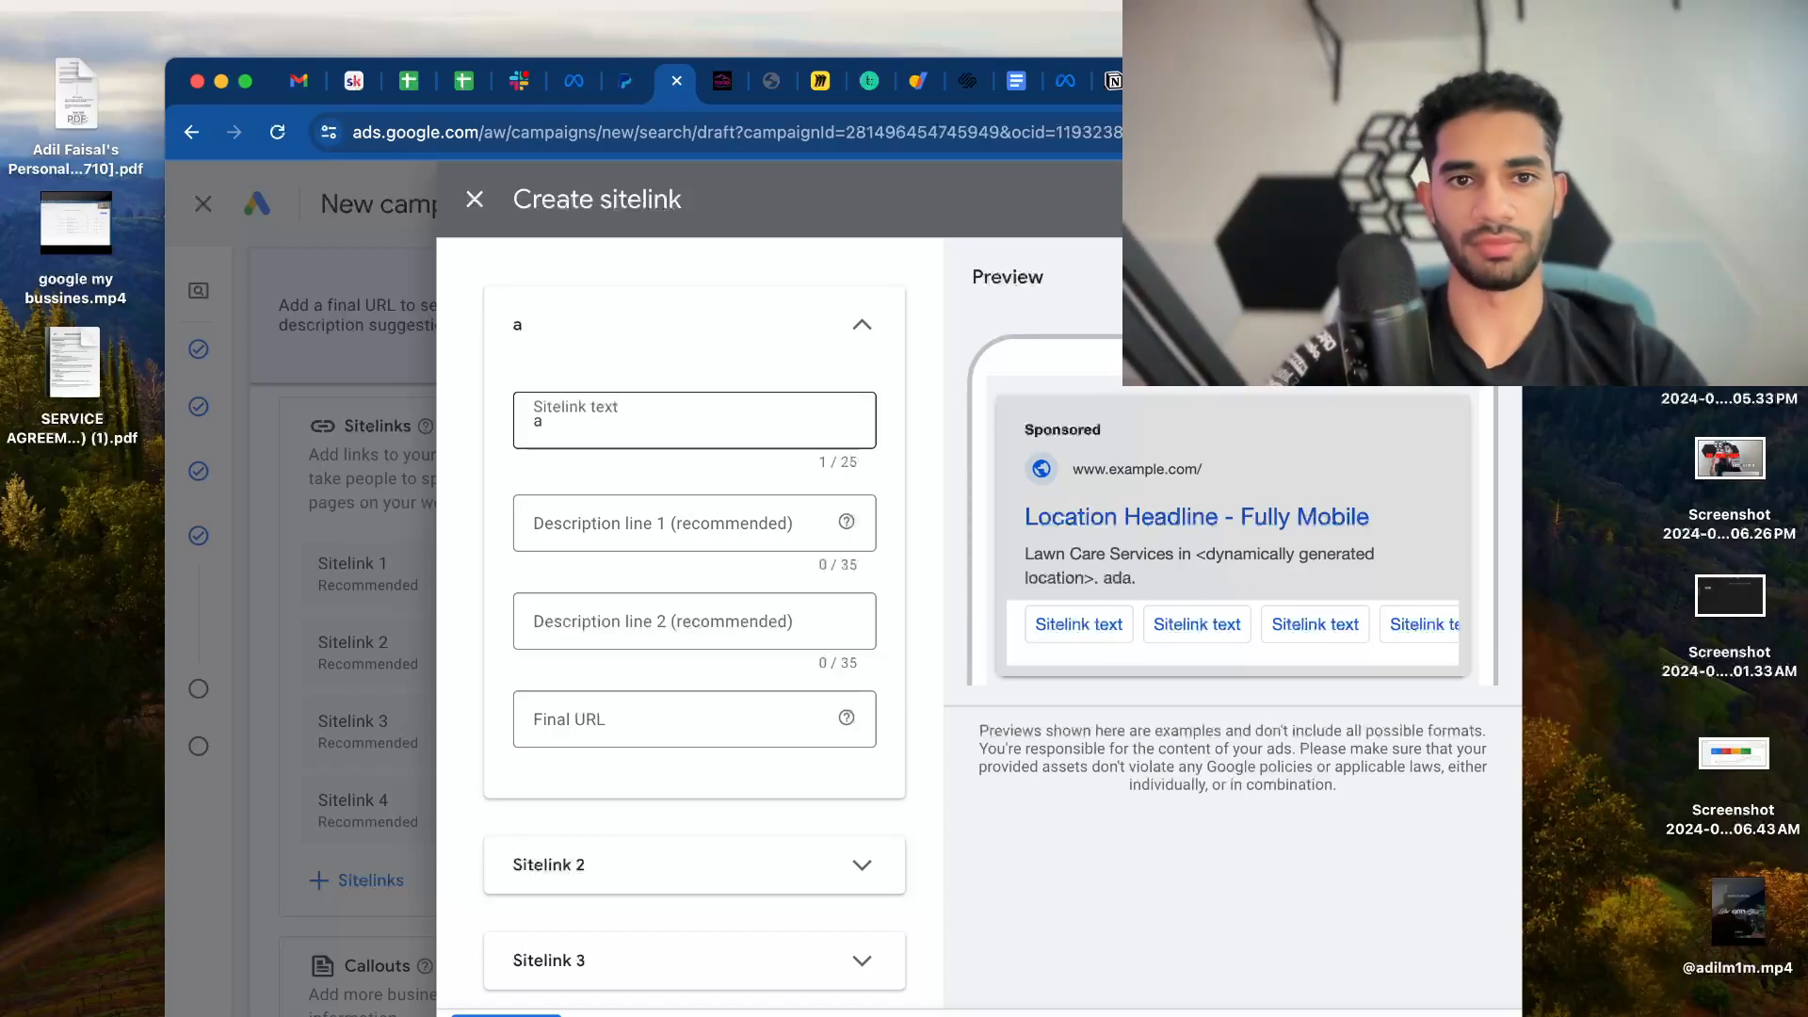
key("BackSpace")
key("BackSpace")
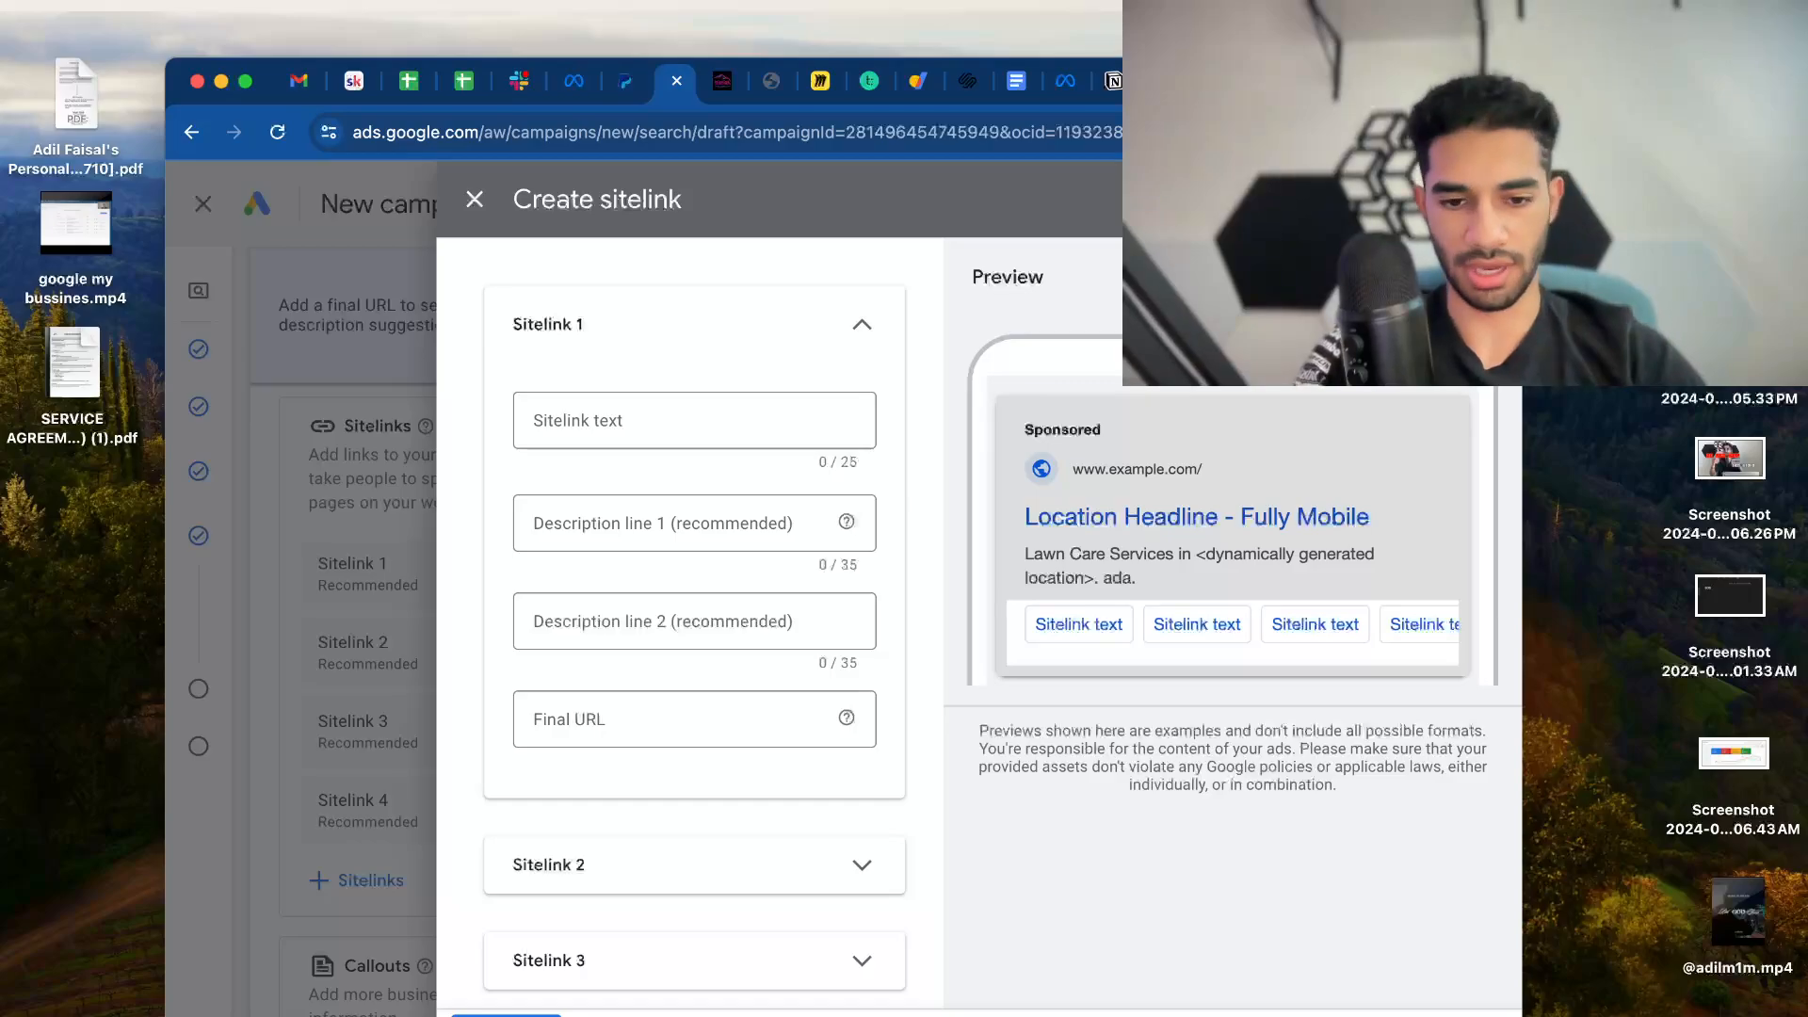
type("Free Quote")
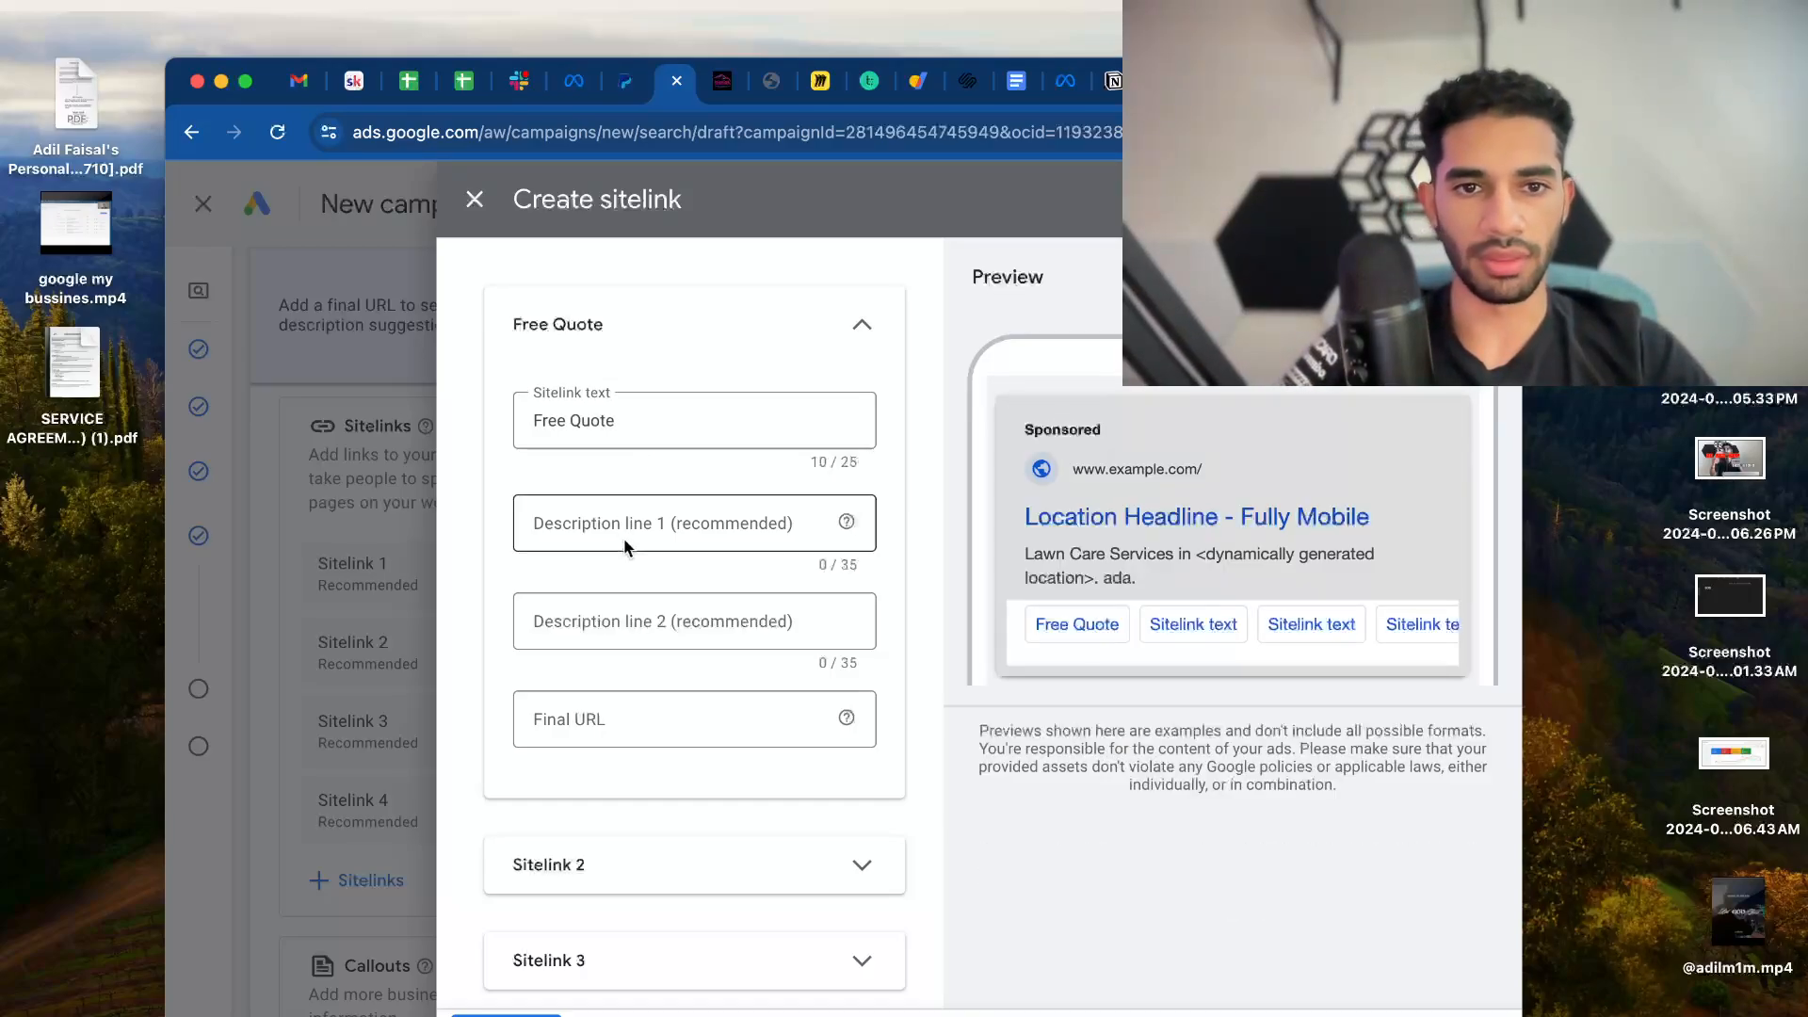
Fill the Free Quote sitelink's description lines with "asd" and "adbnj", leaving its final URL empty
left_click(600, 521)
type("Gsd")
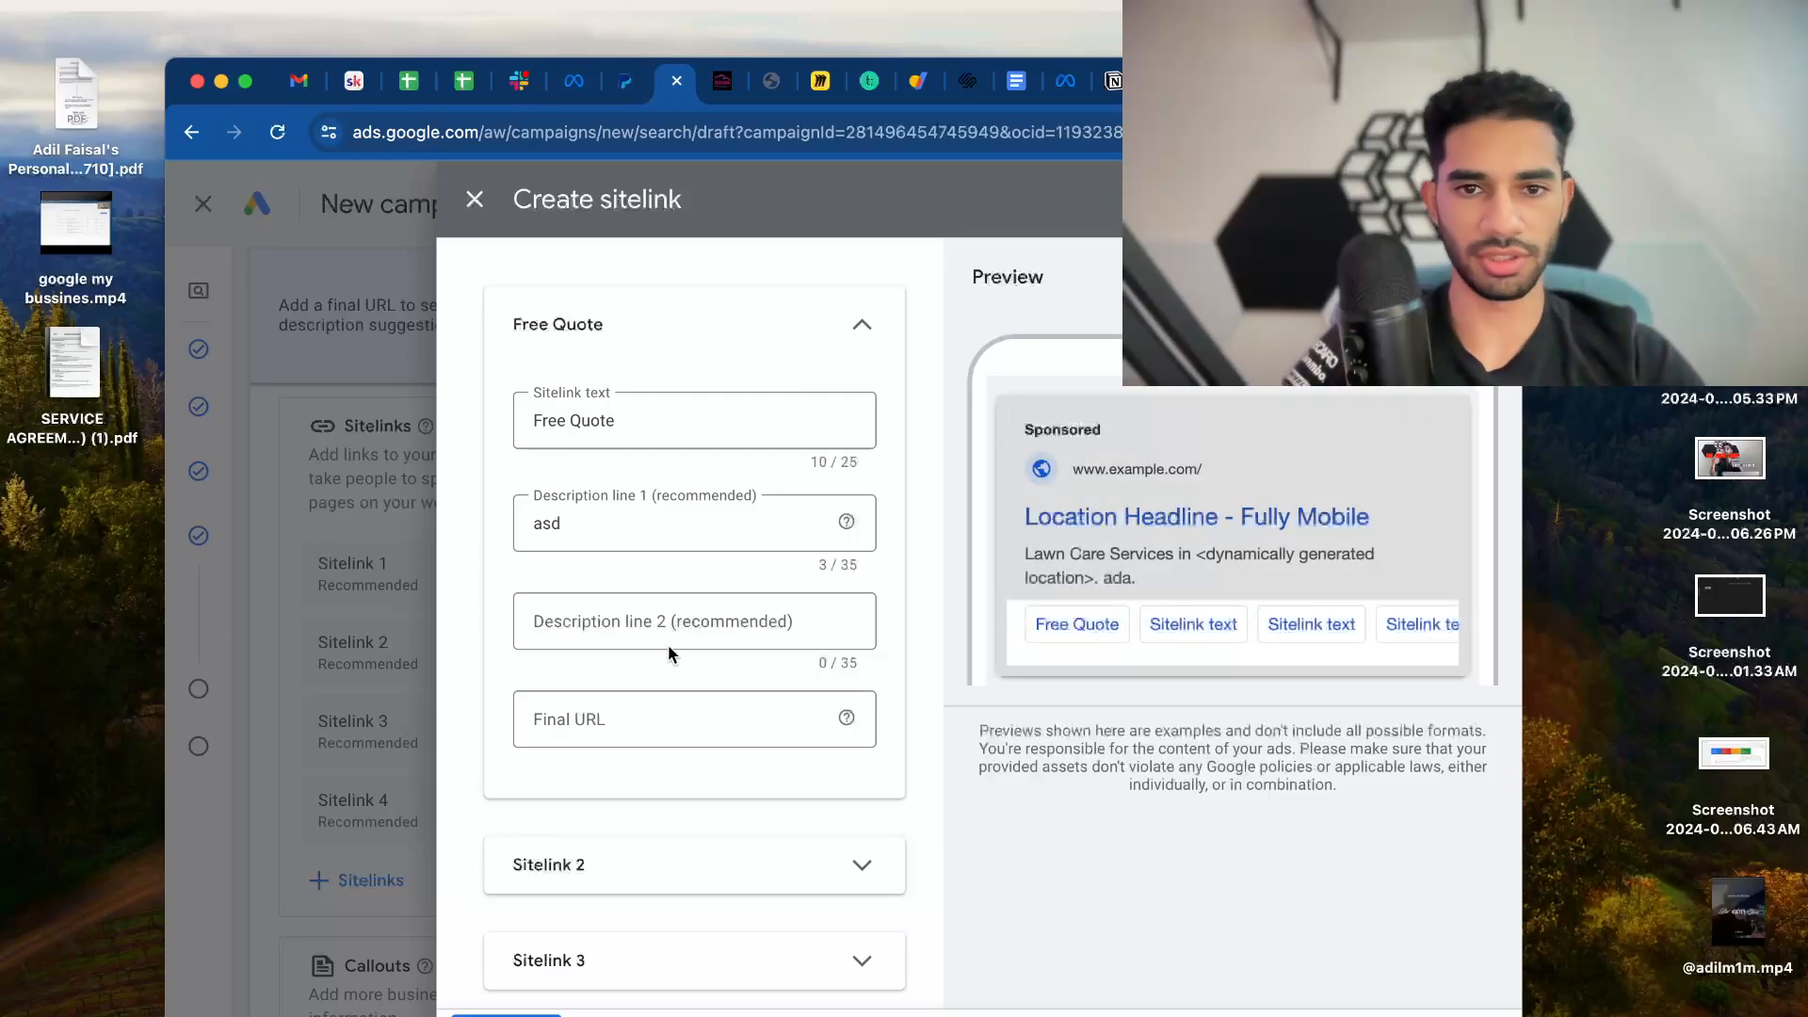
left_click(665, 624)
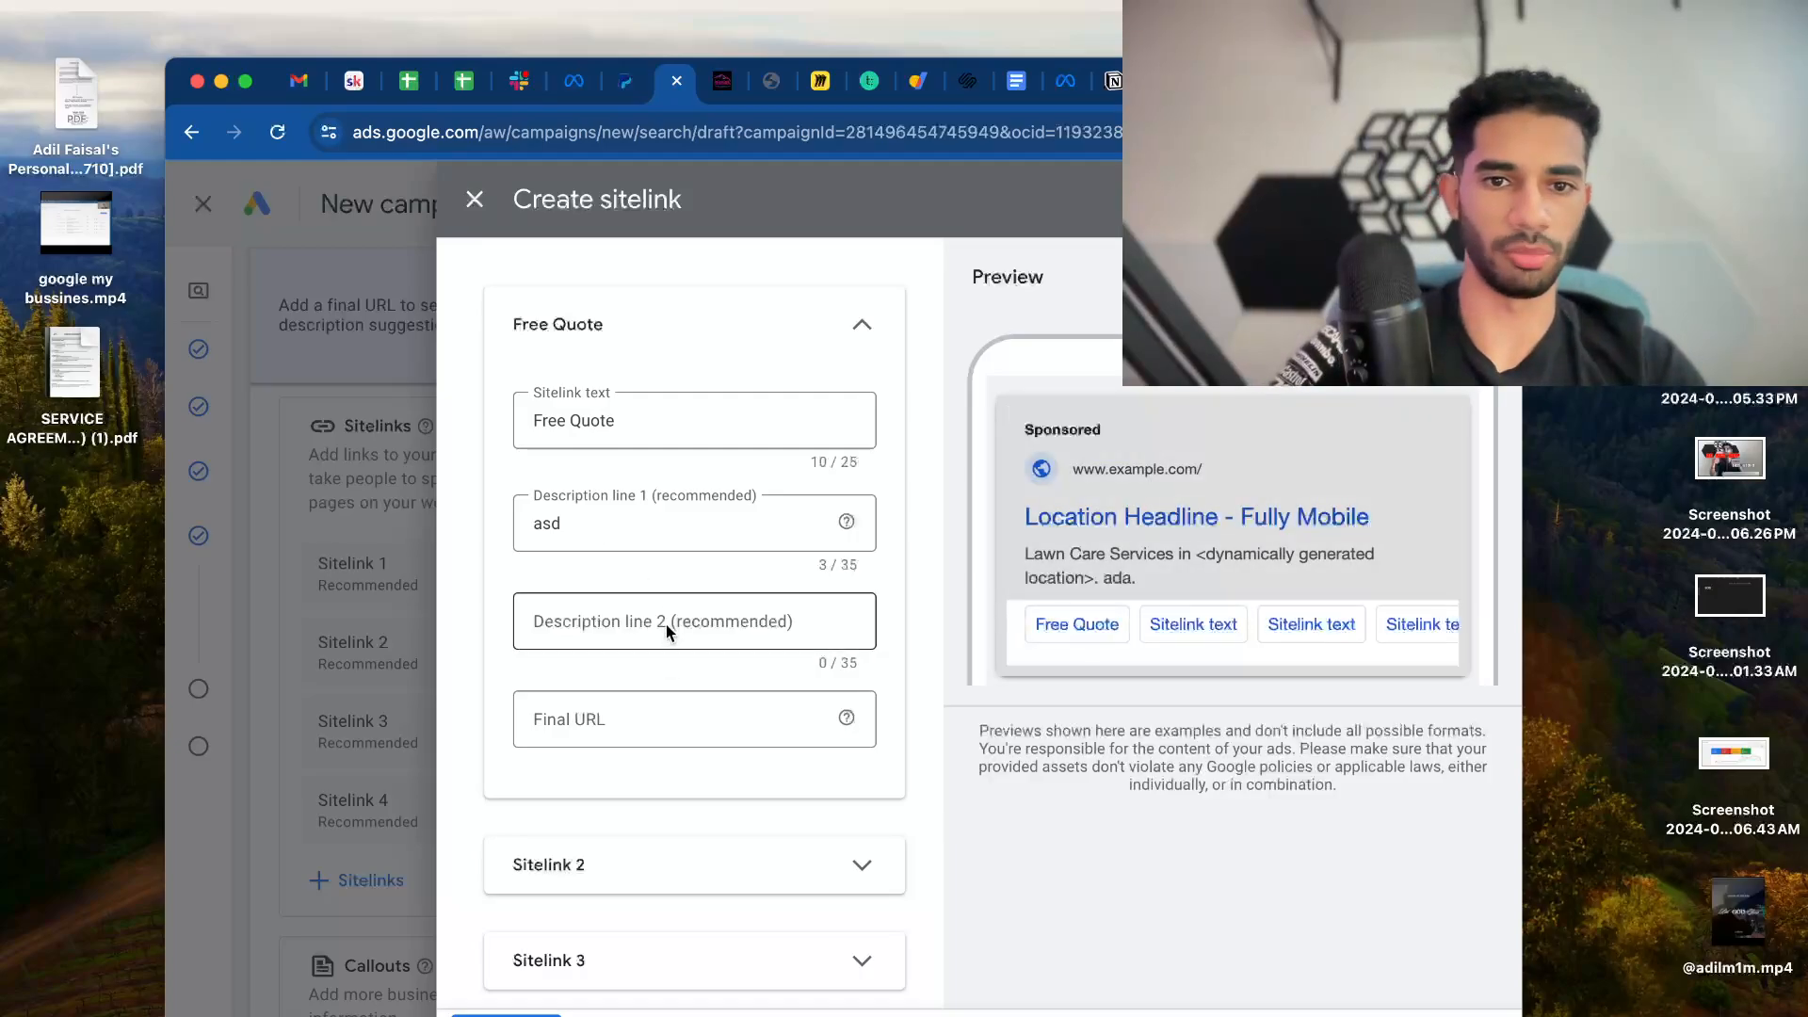
type("adbnj")
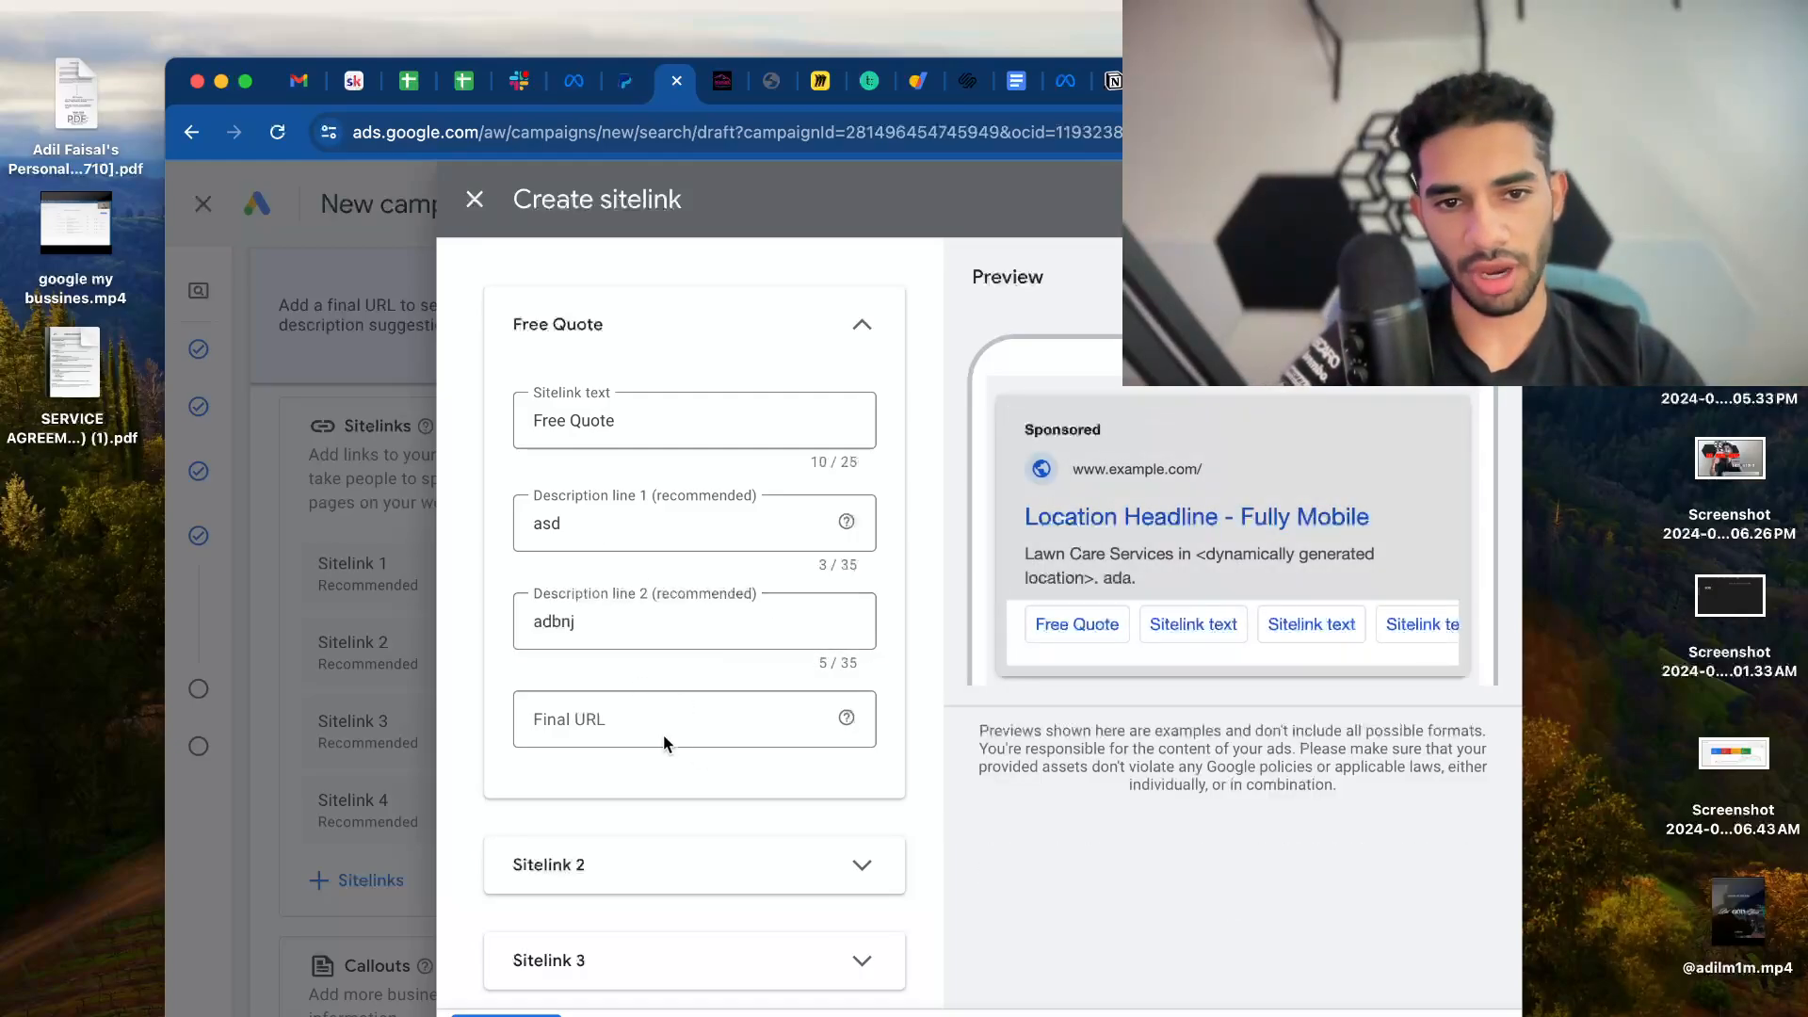
left_click(631, 721)
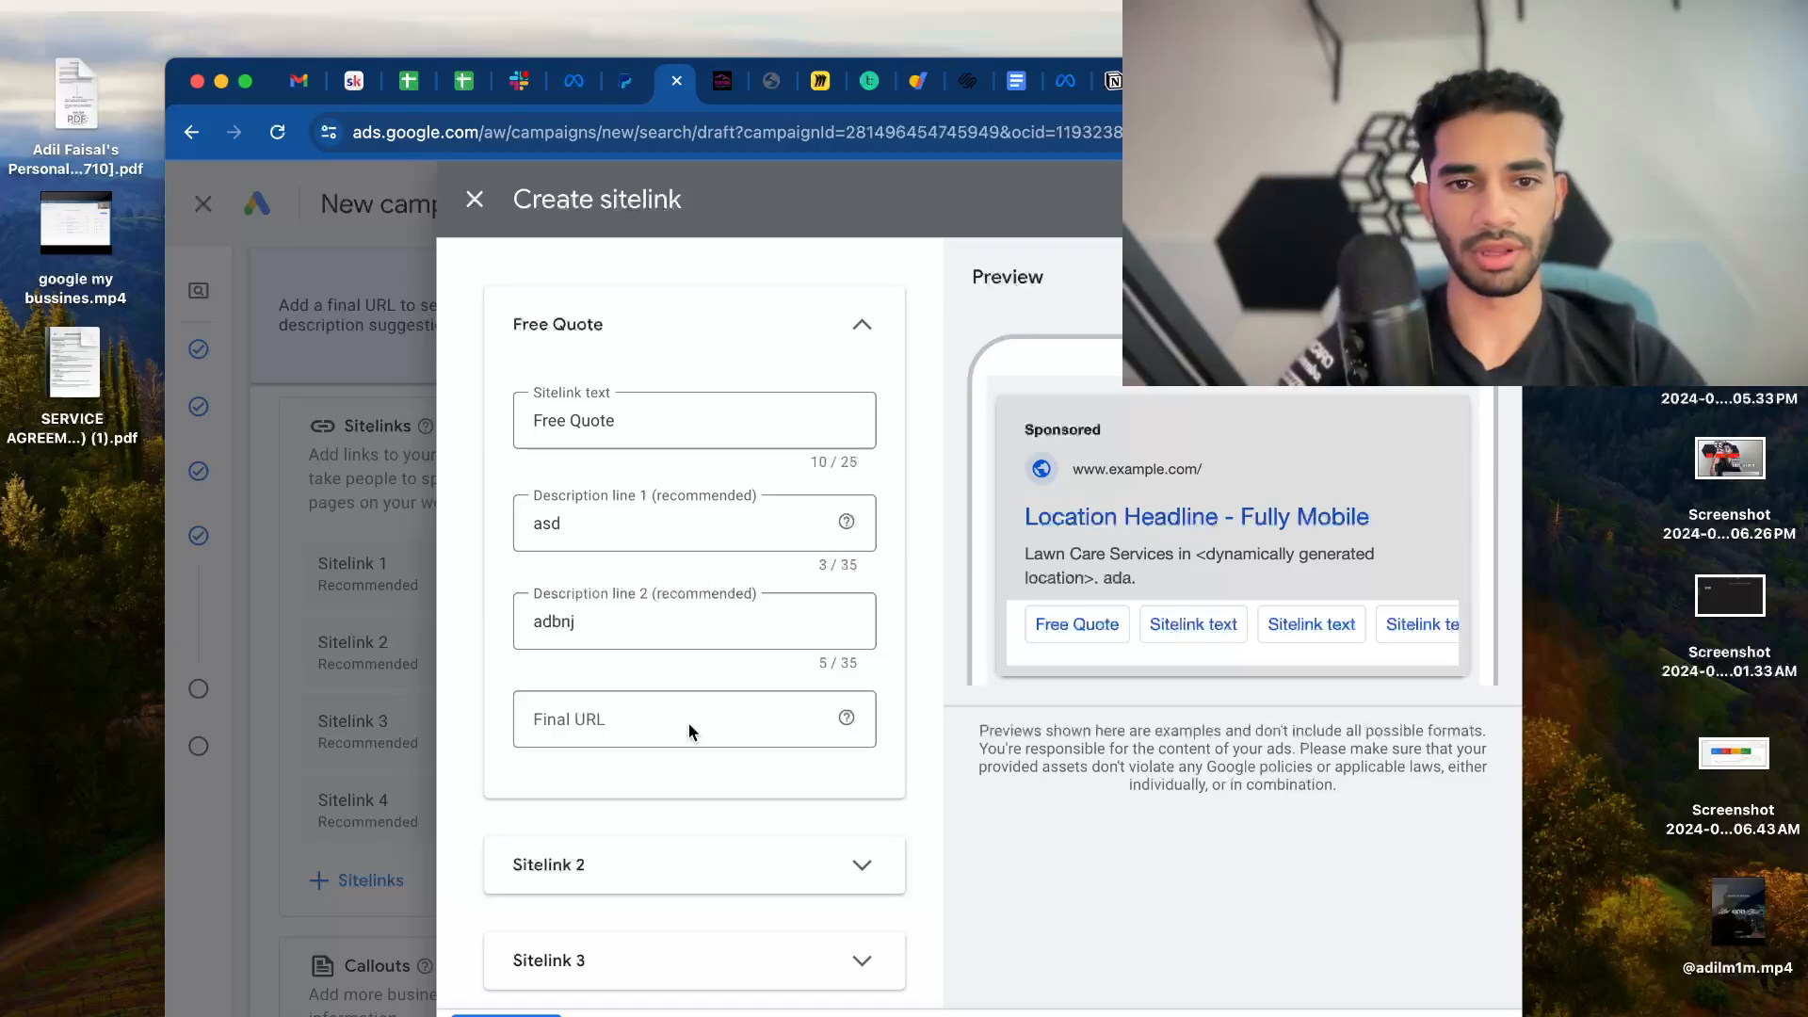
type("a")
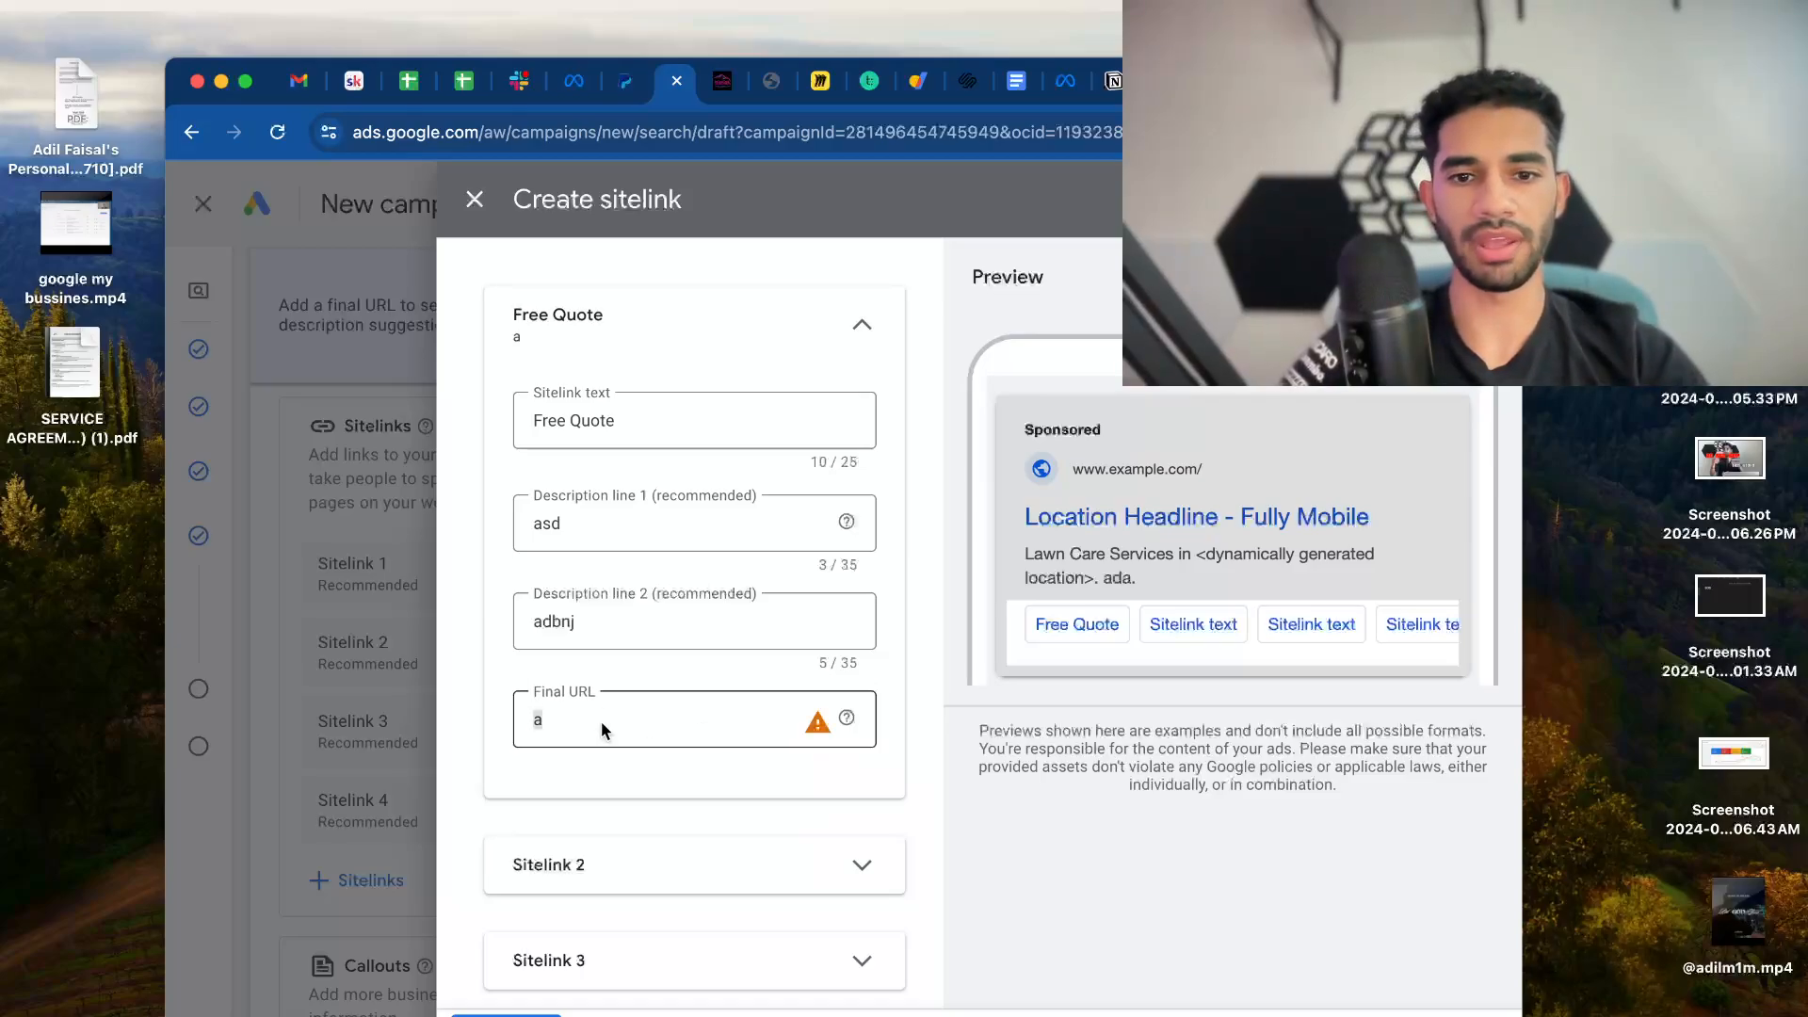
key("BackSpace")
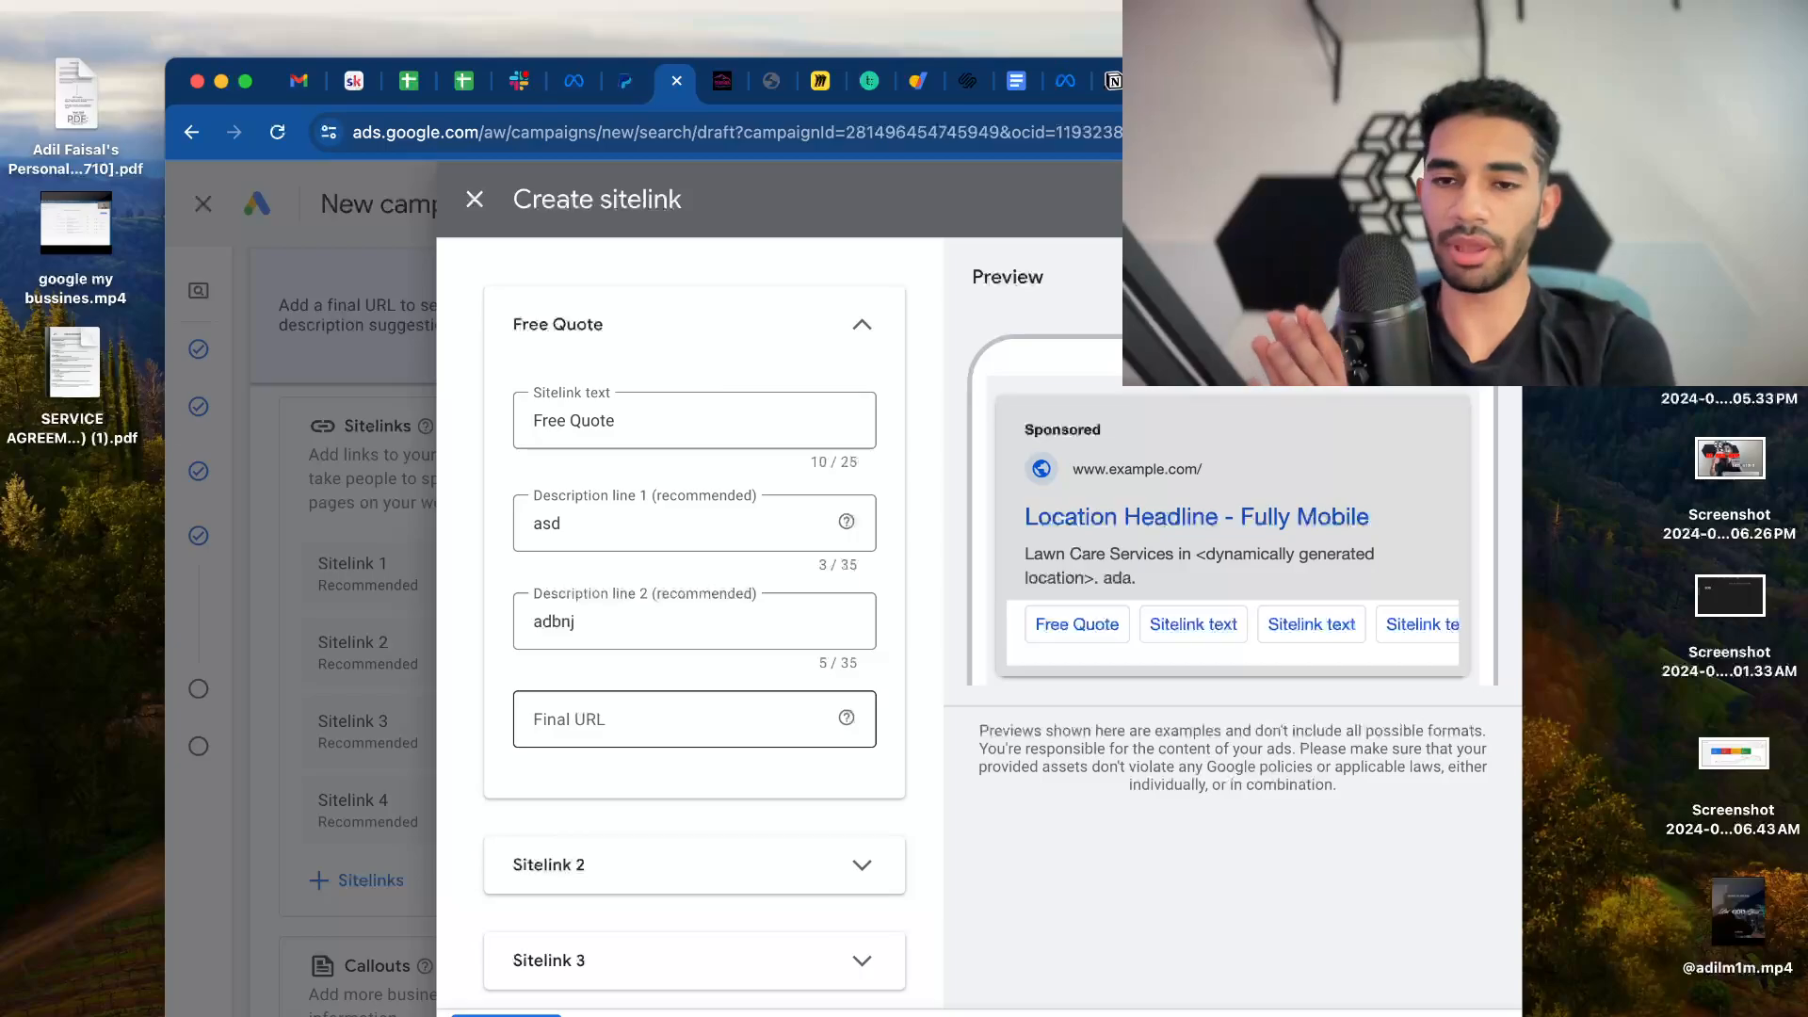
Enter "About Us" as the second sitelink's text and "B" as its final URL, and leave the sitelinks unsaved
left_click(556, 834)
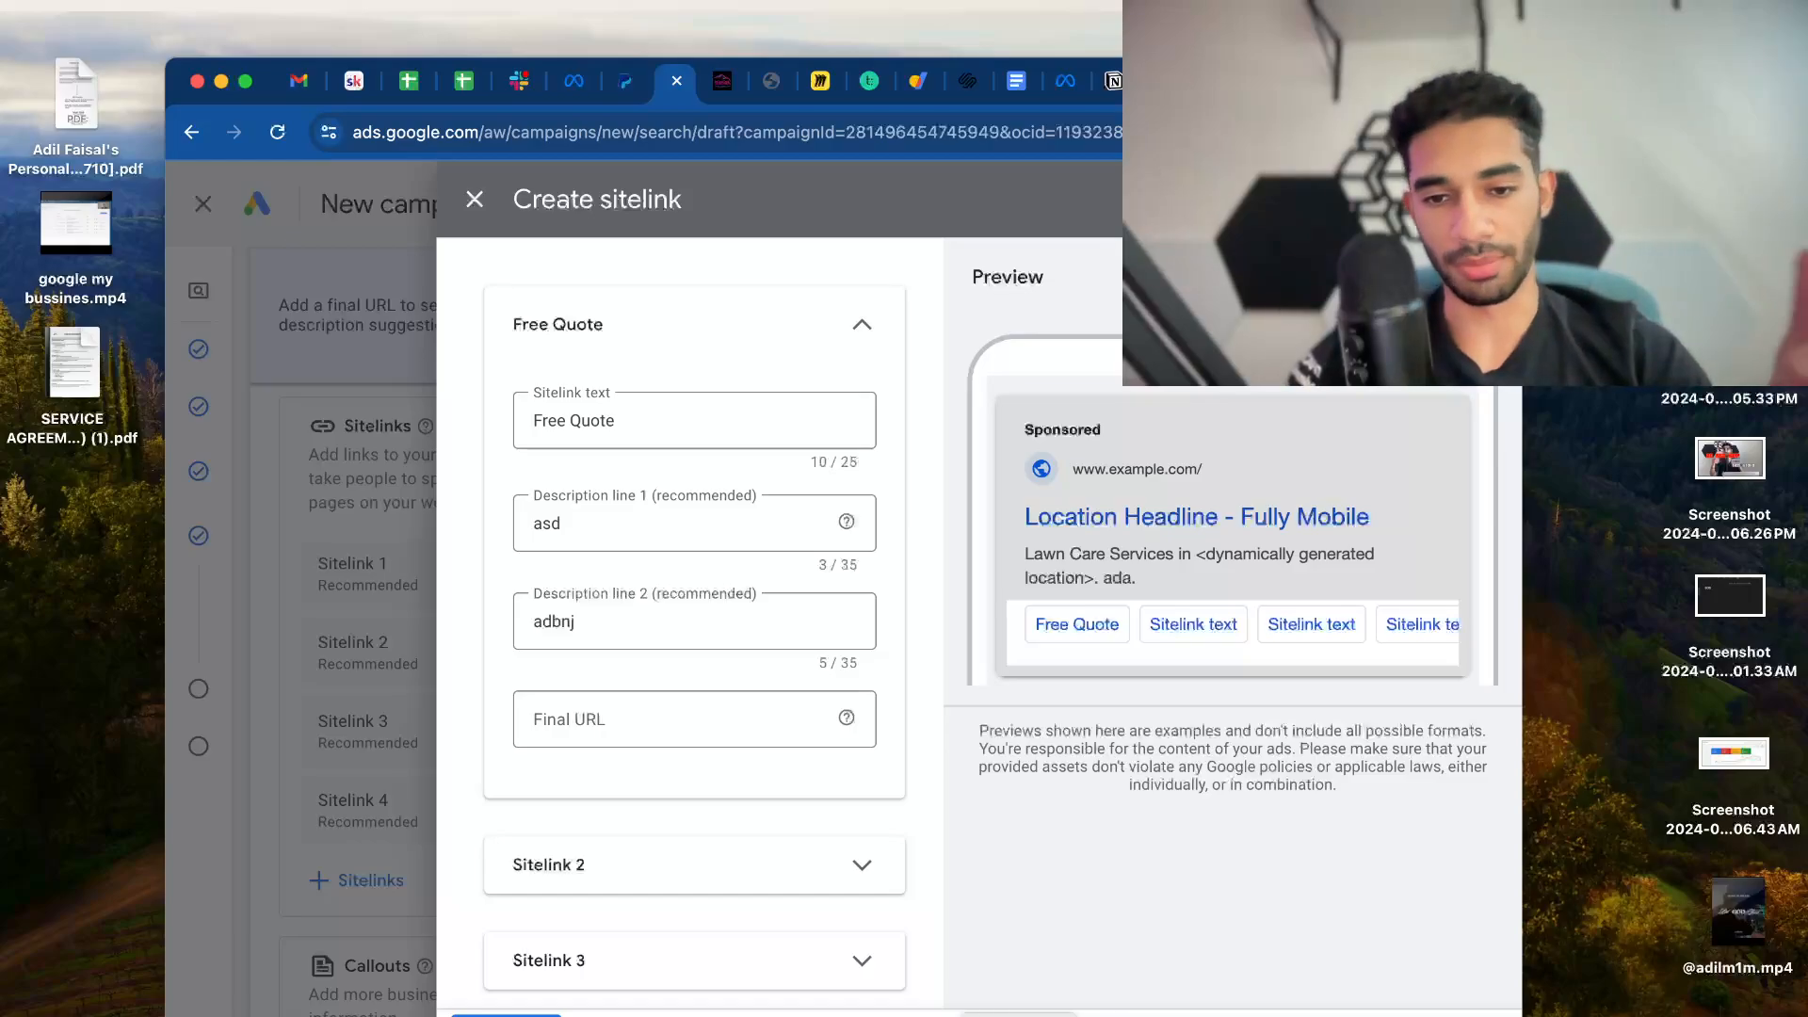
left_click(816, 864)
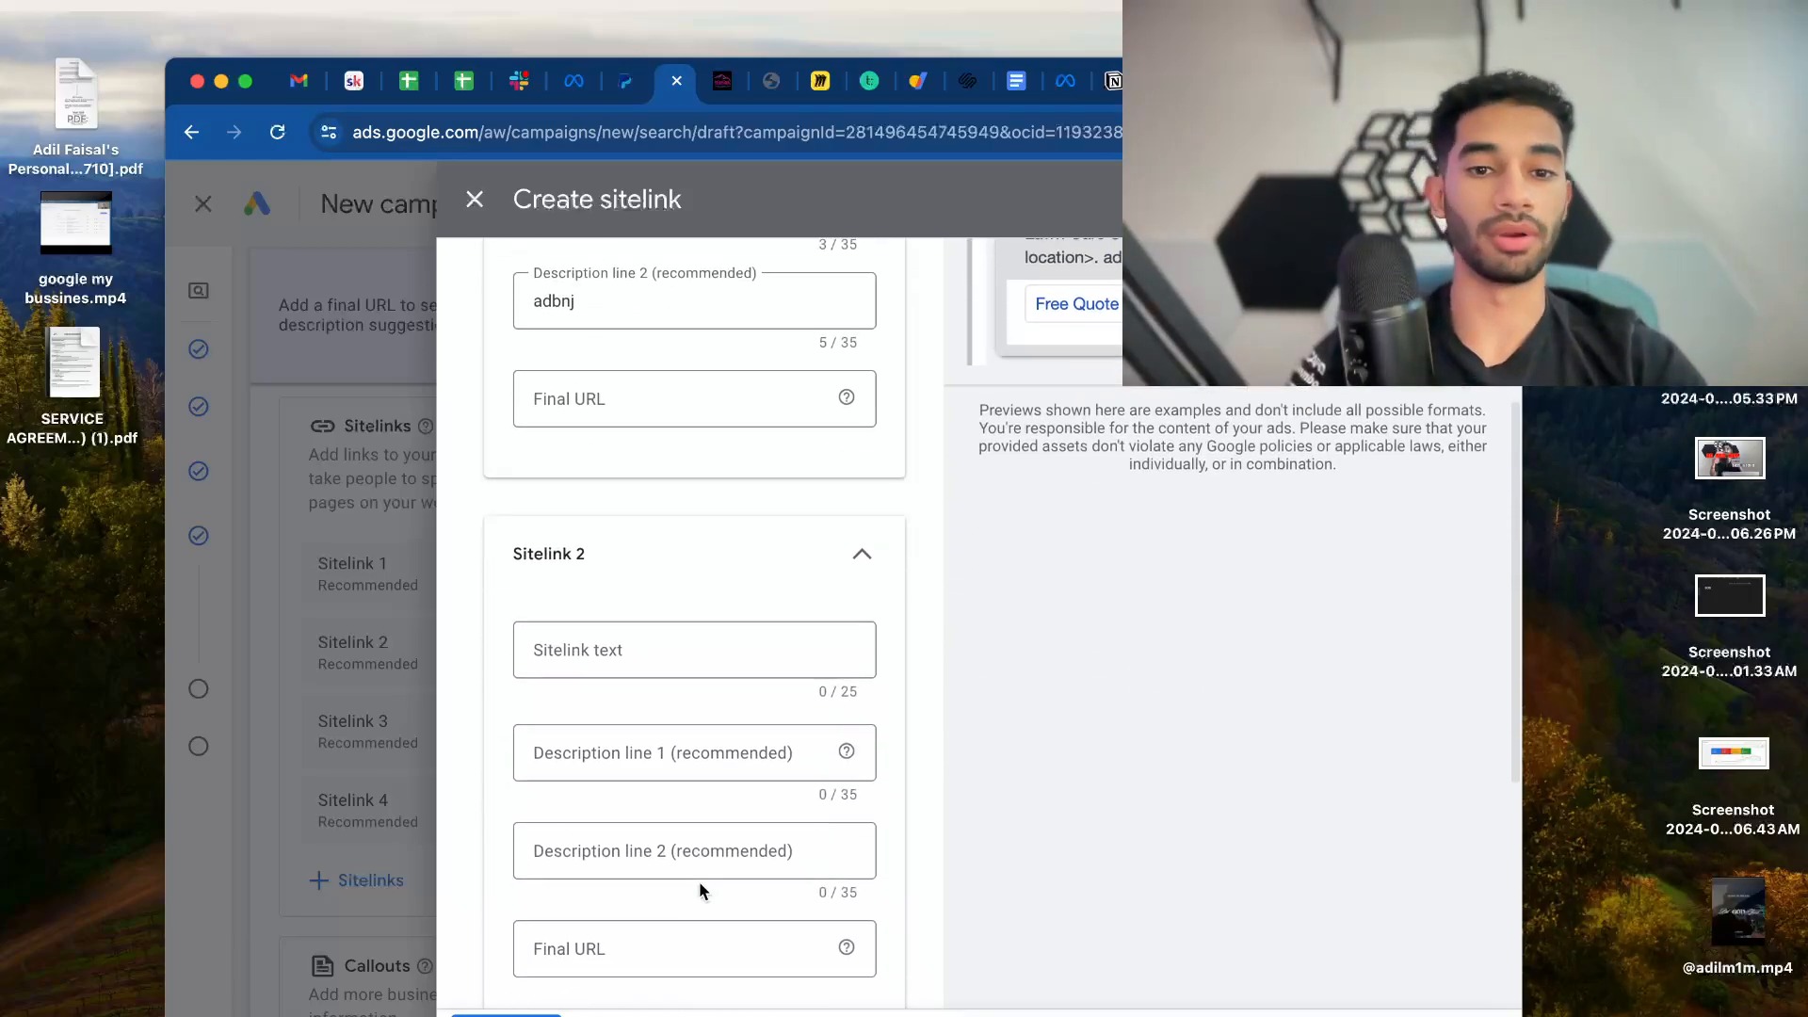
left_click(667, 650)
type("About Us")
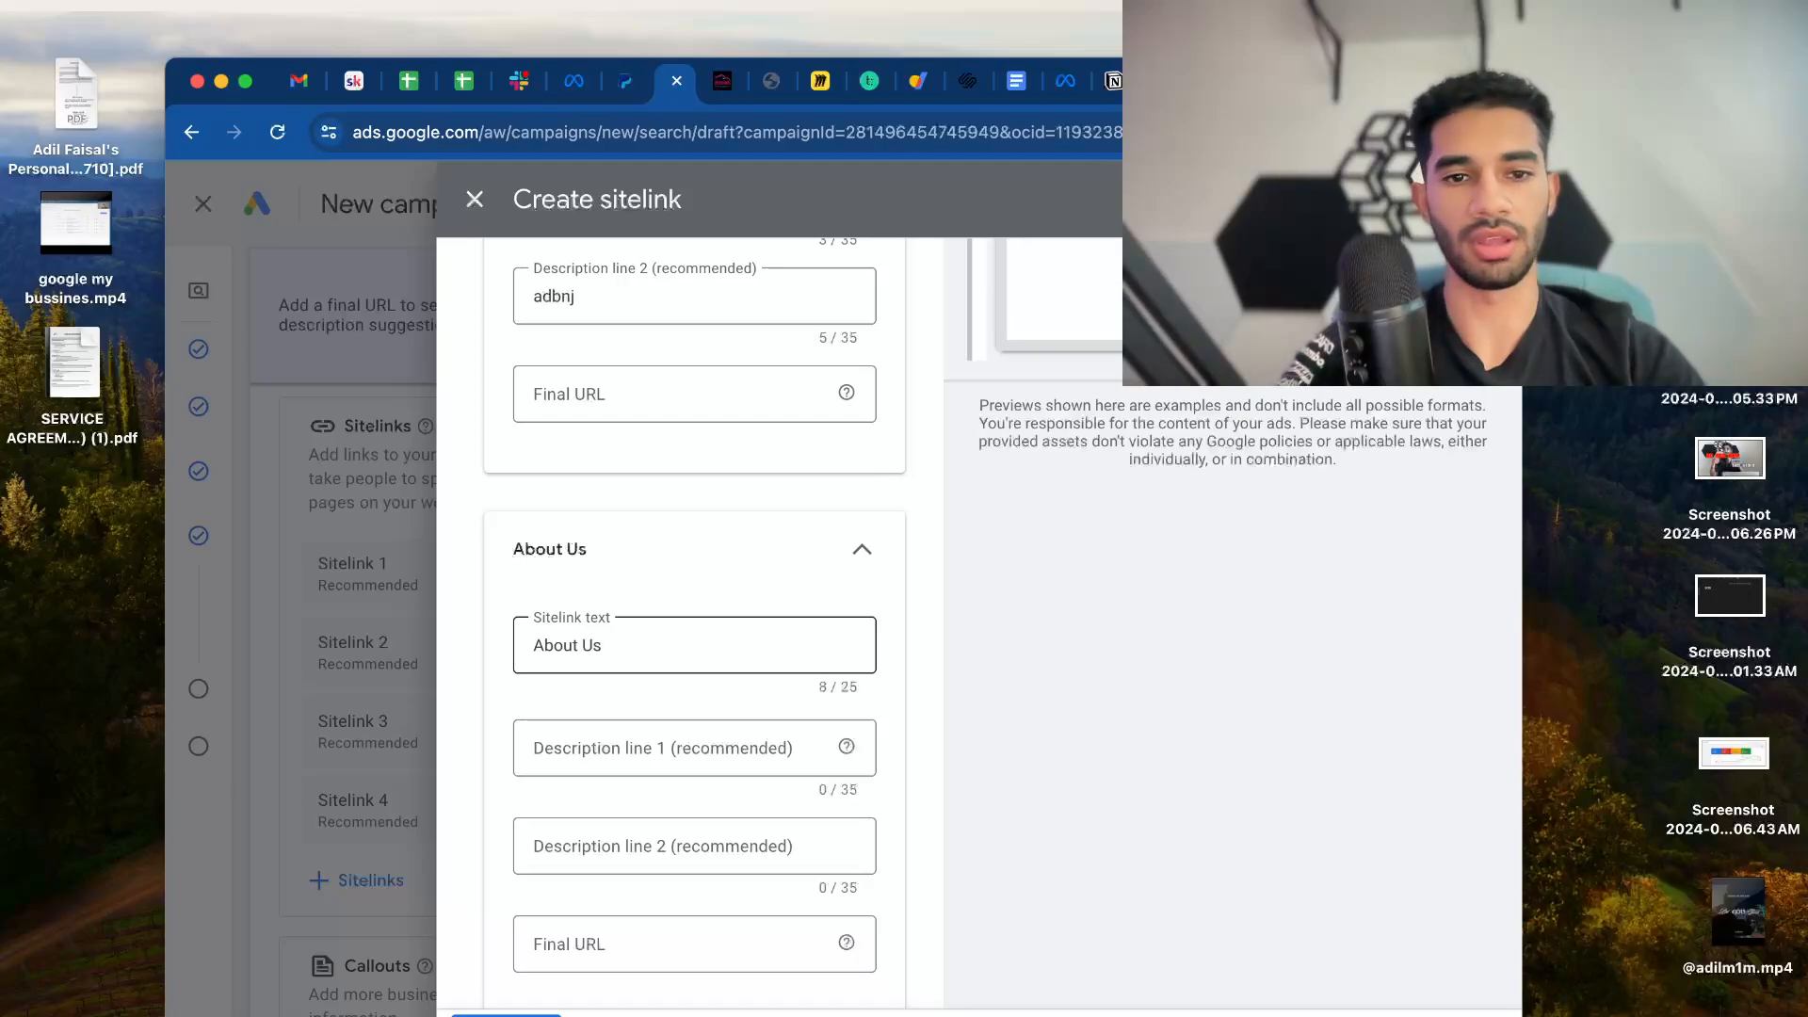
scroll(640, 903, "down", 1)
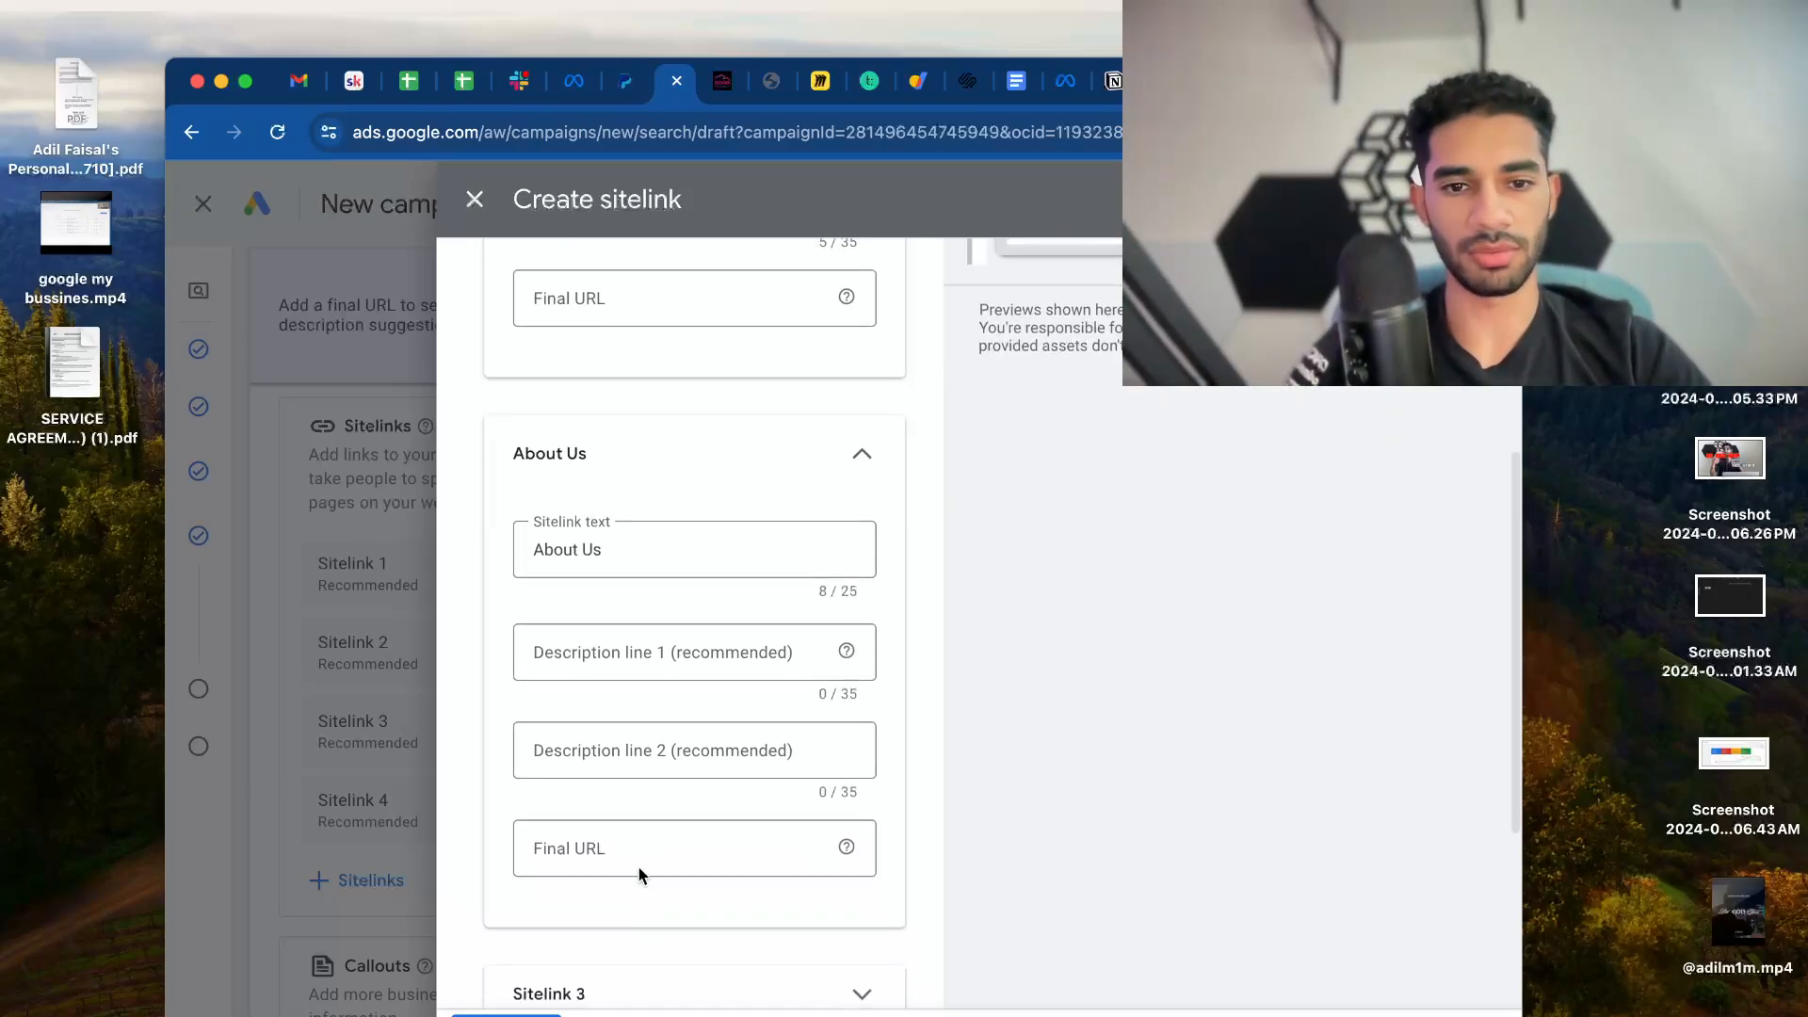
left_click(618, 844)
type("B")
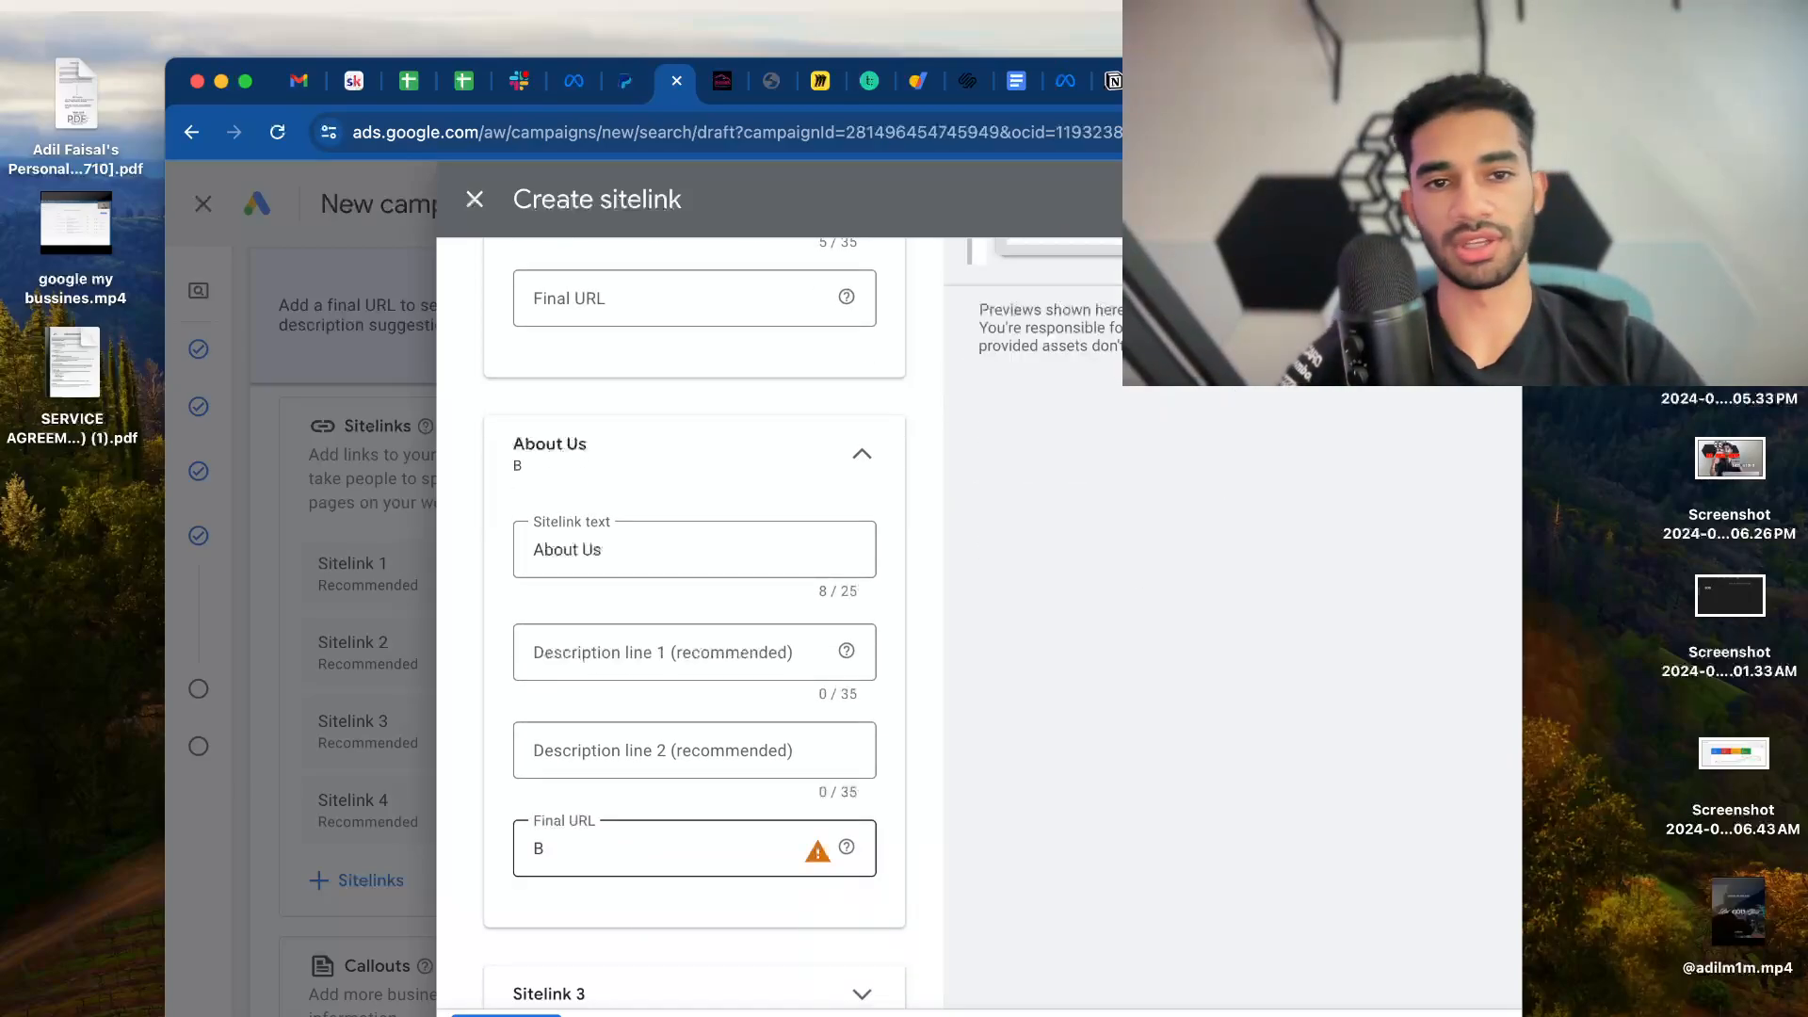
left_click(612, 1014)
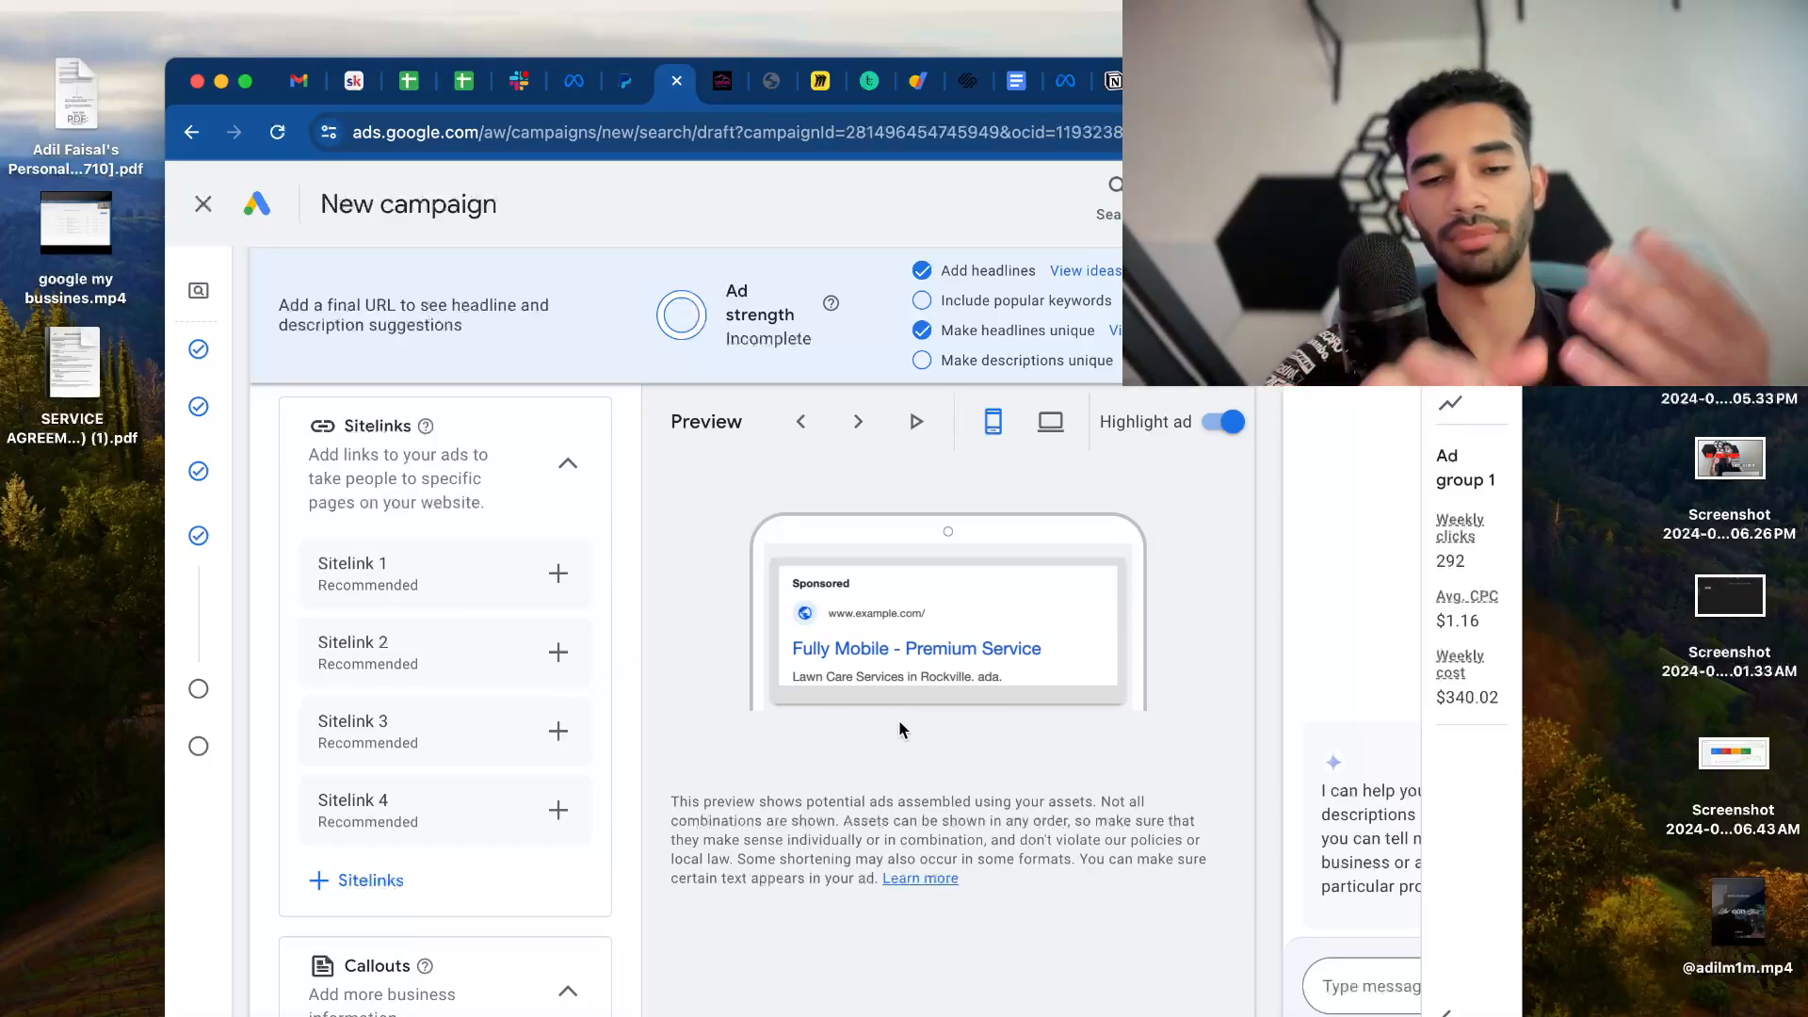
Select the campaign-level callouts Fully Insured, 5-Star Rated, Luxury Service and Specialists
scroll(502, 803, "down", 3)
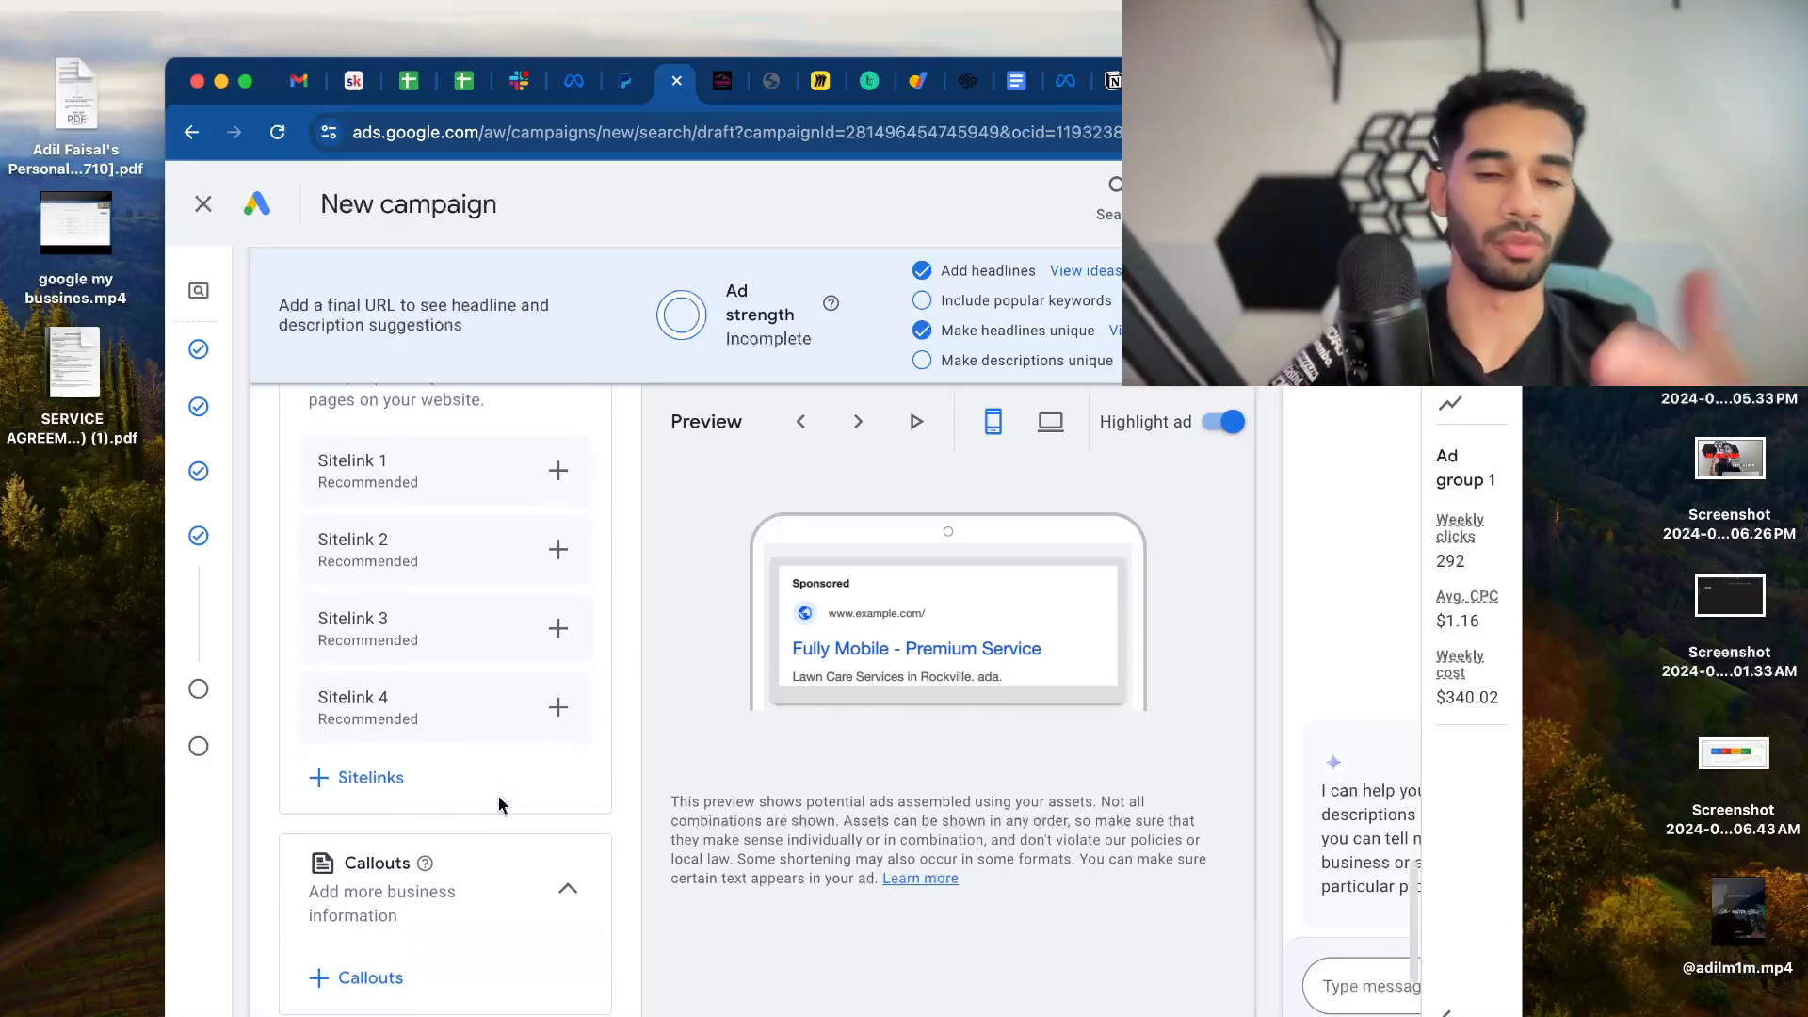
scroll(502, 803, "down", 2)
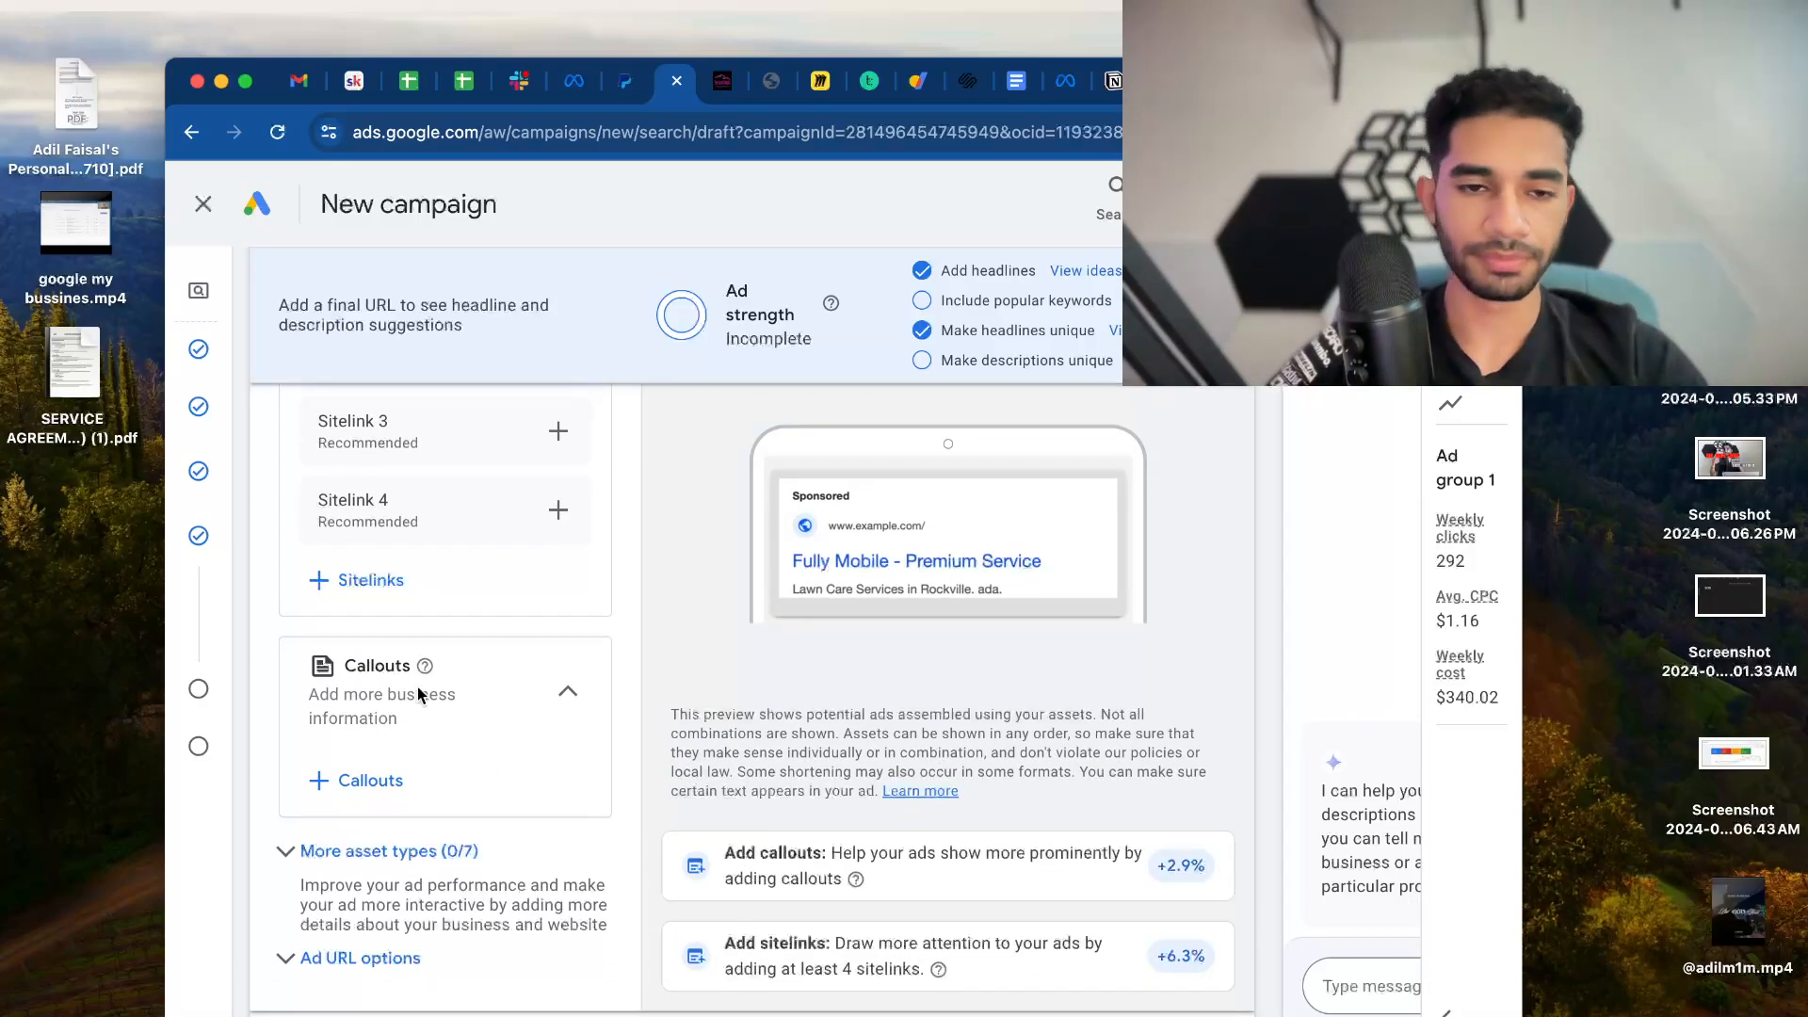
scroll(418, 694, "down", 2)
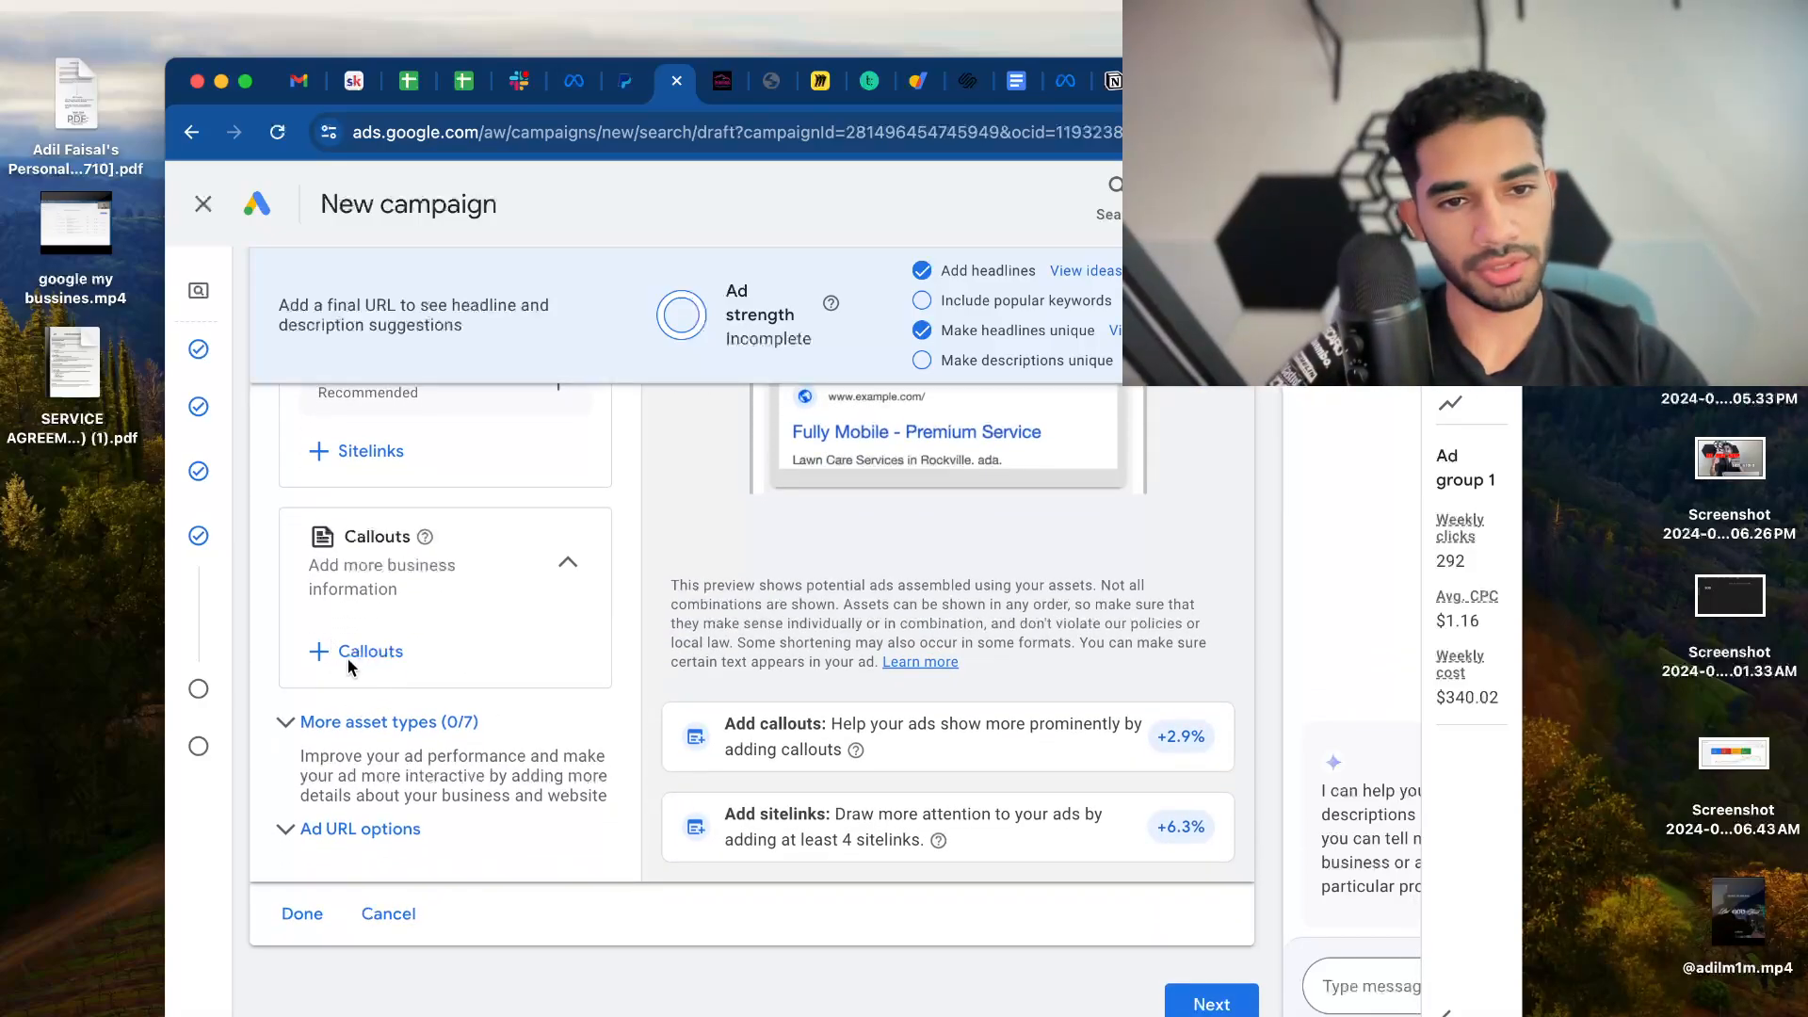
left_click(358, 652)
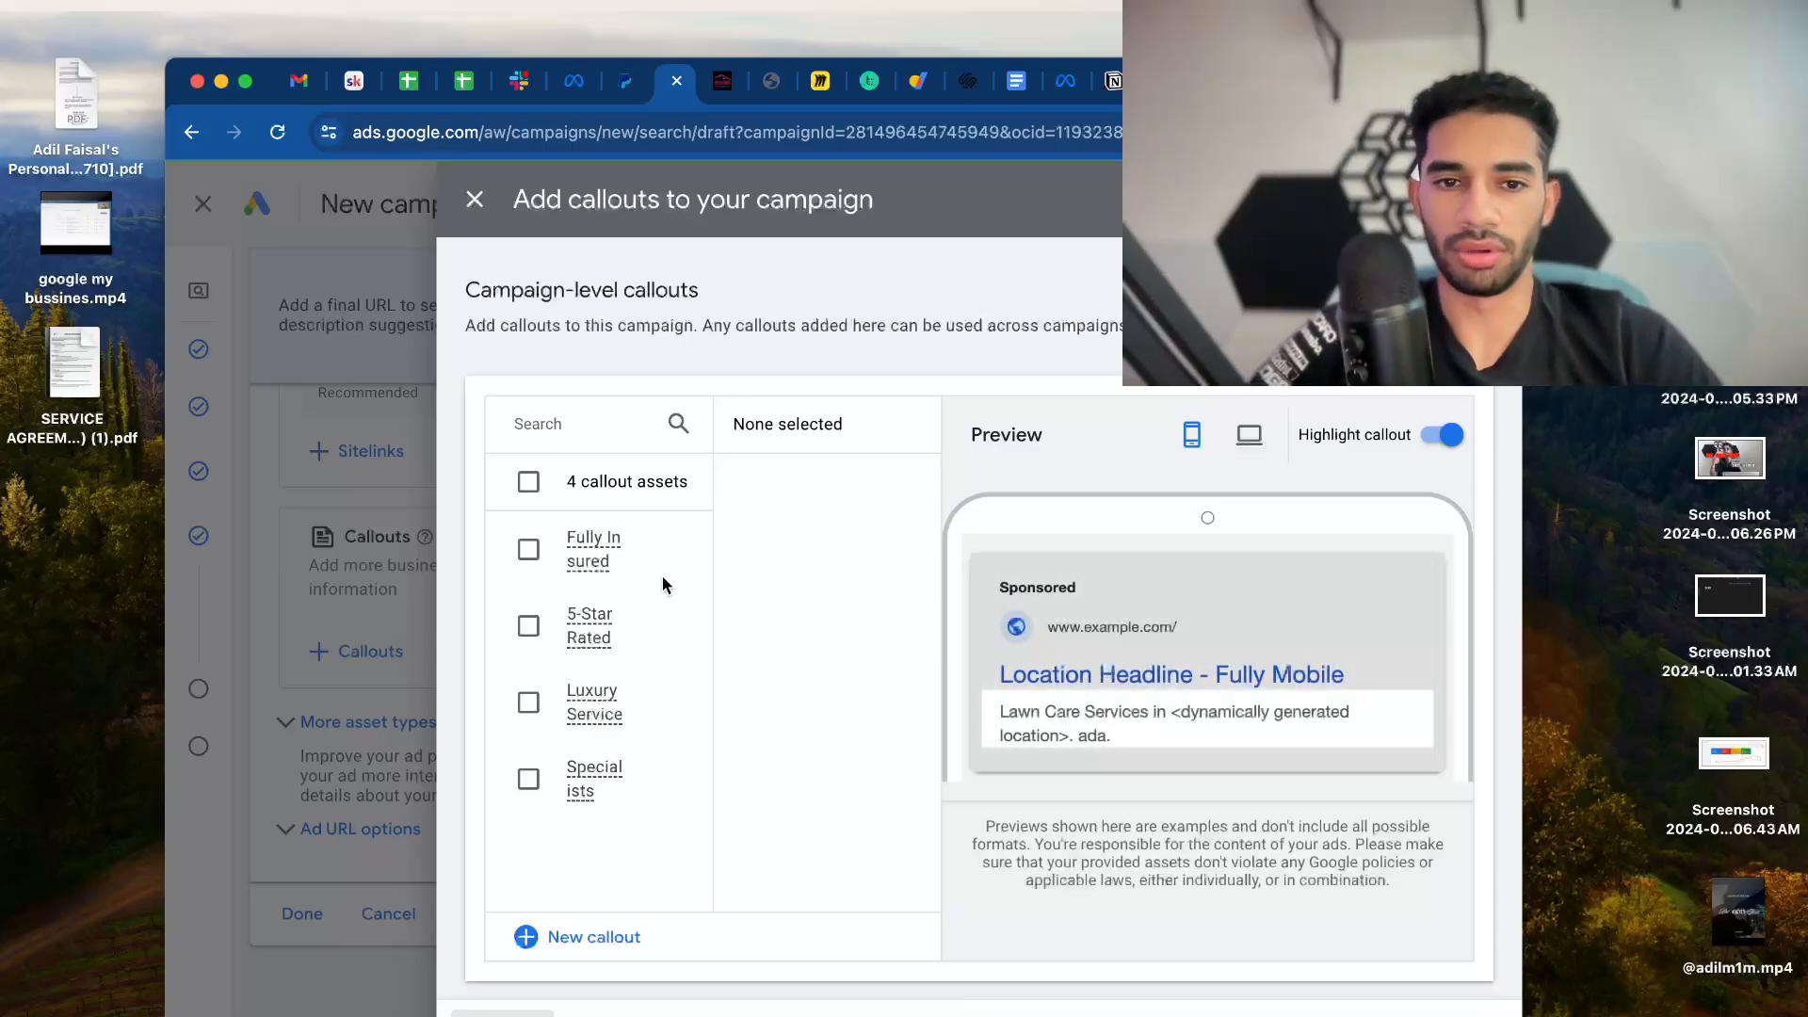
left_click(528, 549)
left_click(528, 627)
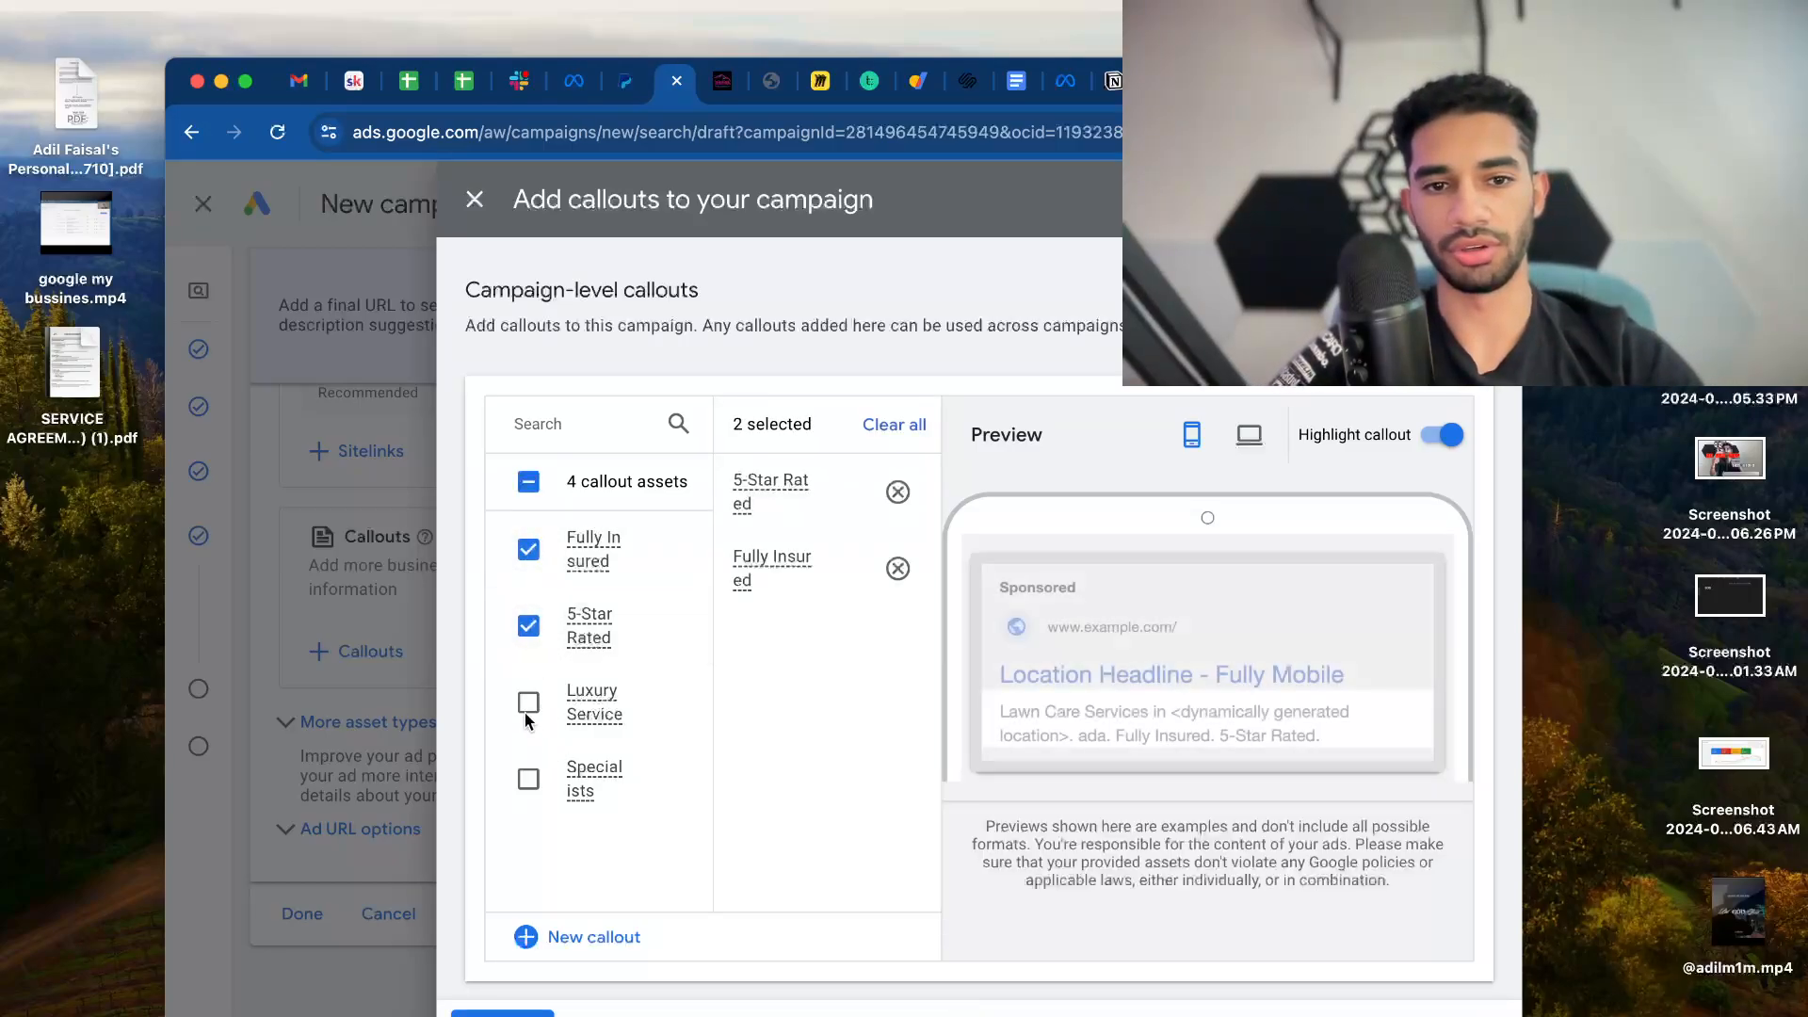
left_click(528, 703)
left_click(528, 778)
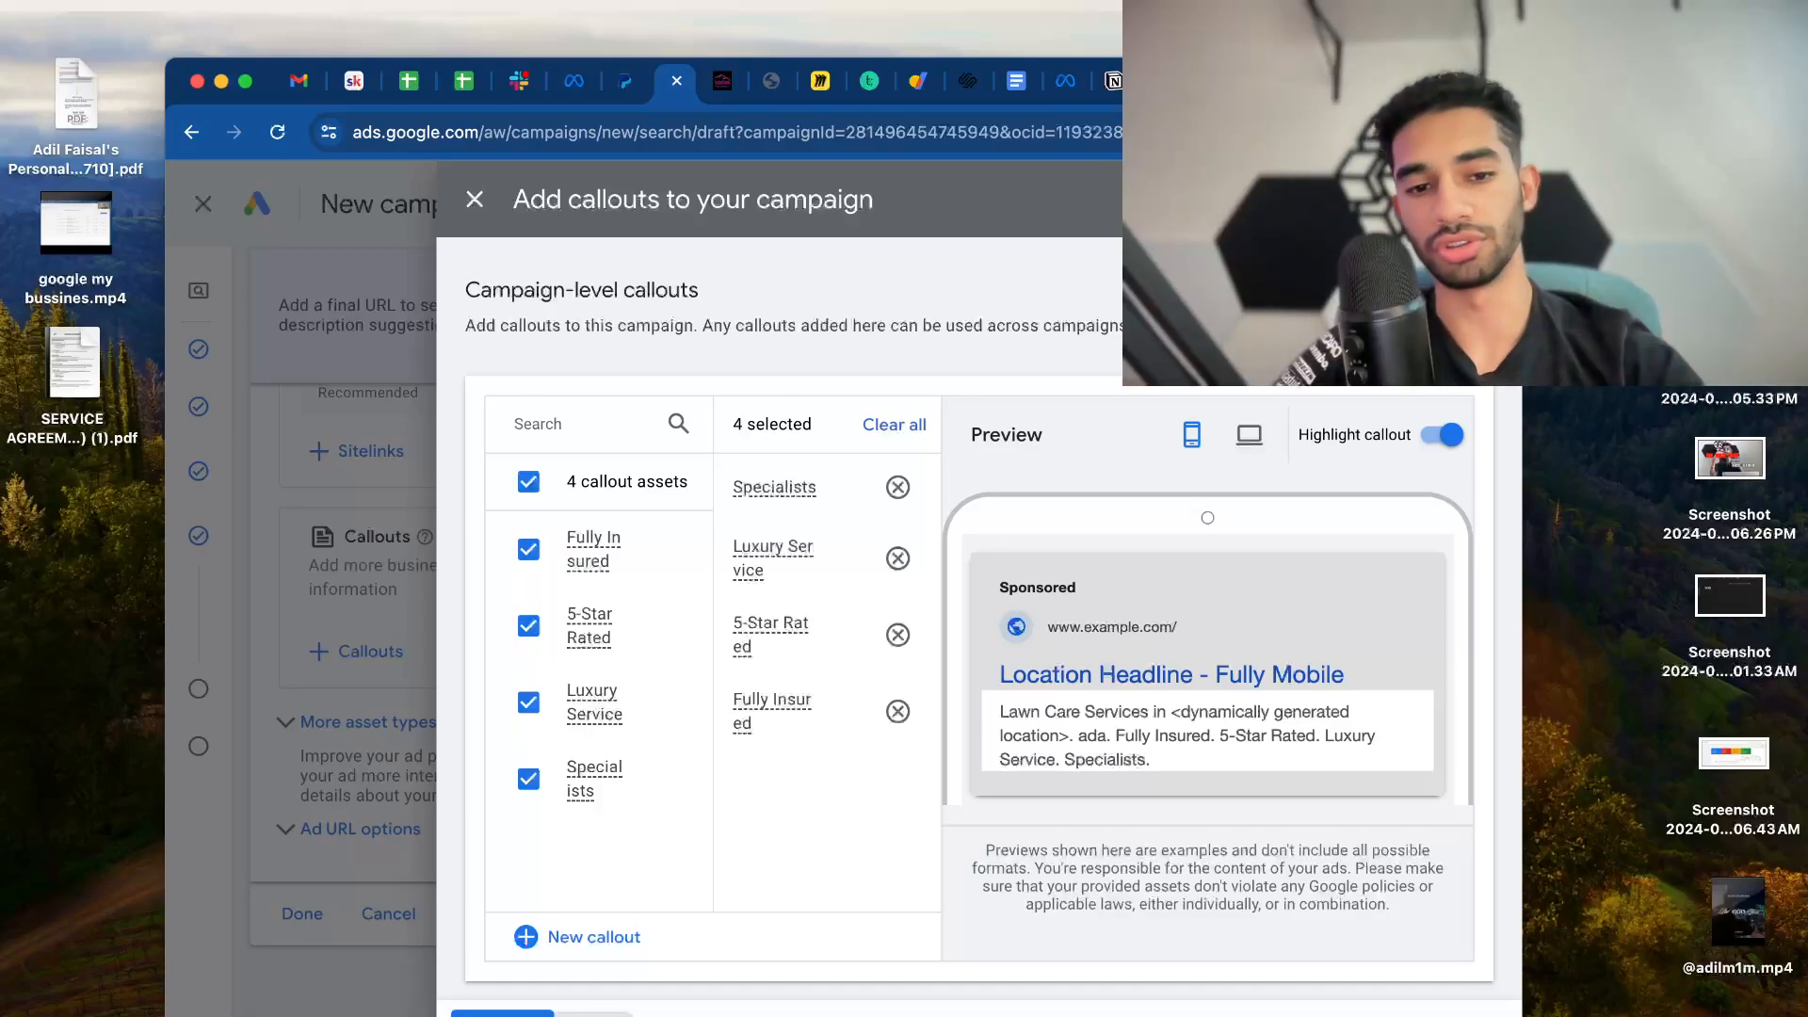
Leave the campaign-level callouts without saving the selected callouts
left_click(601, 1012)
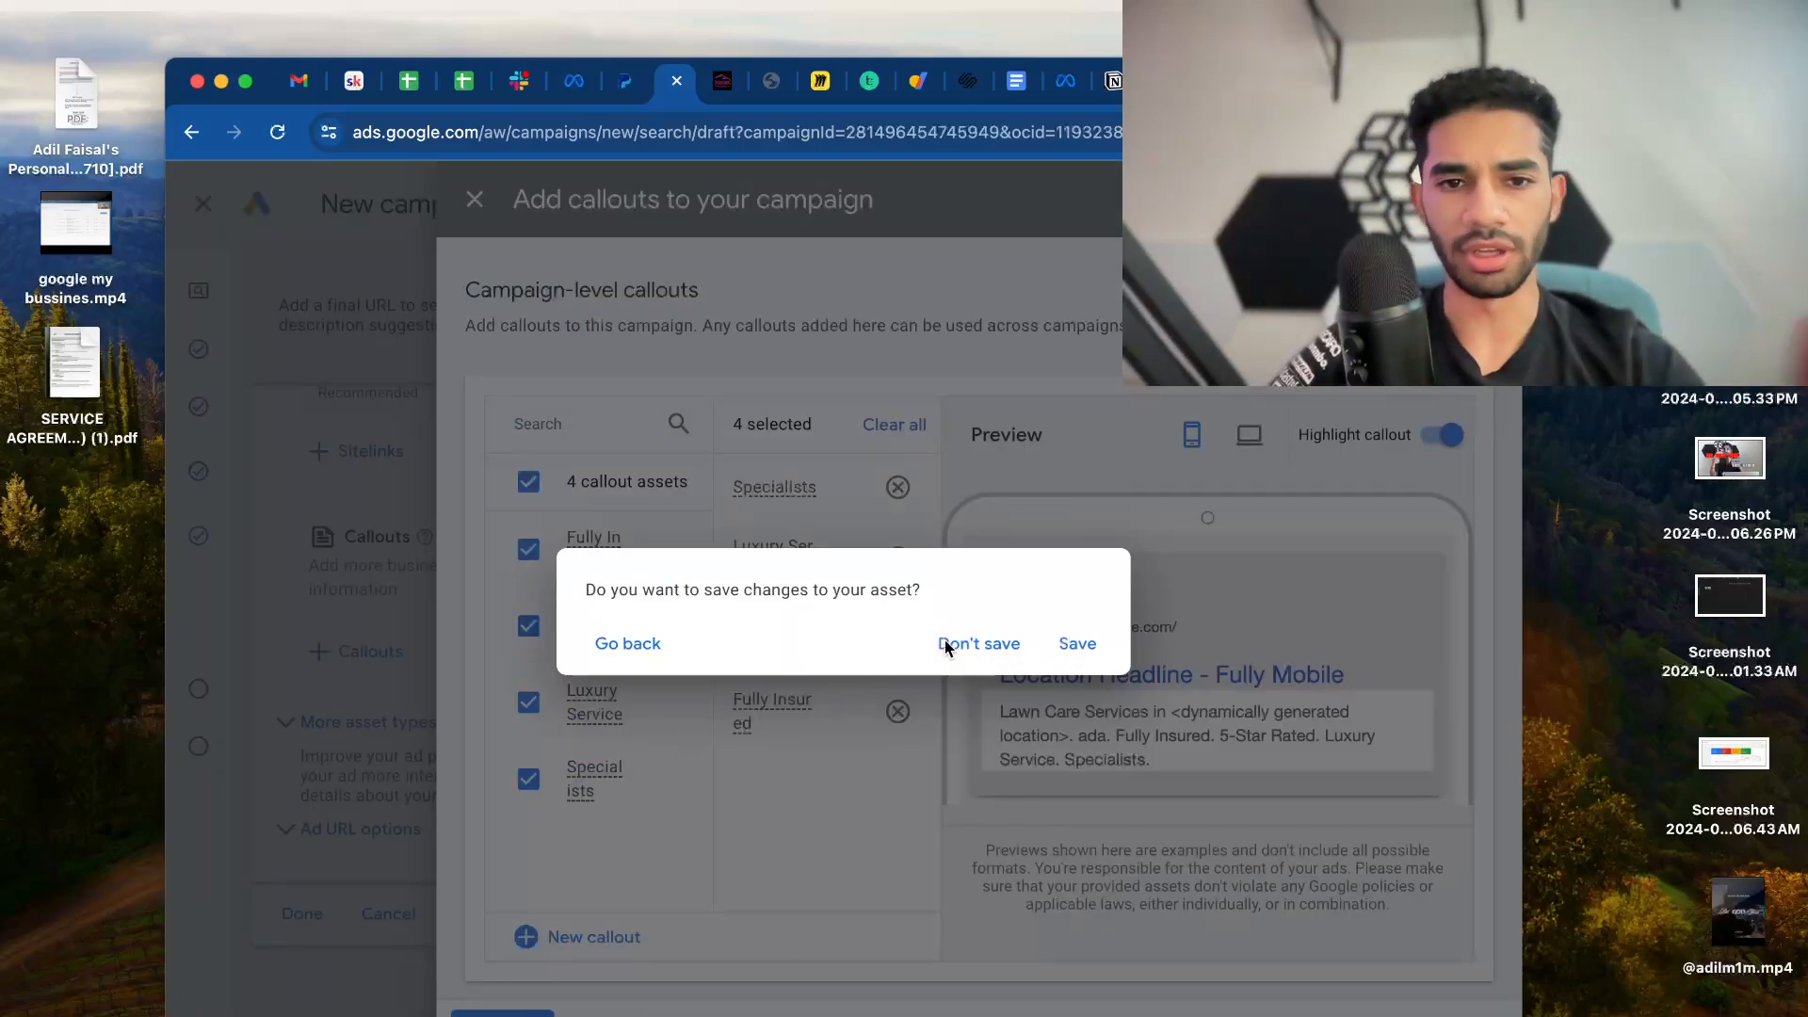
left_click(608, 640)
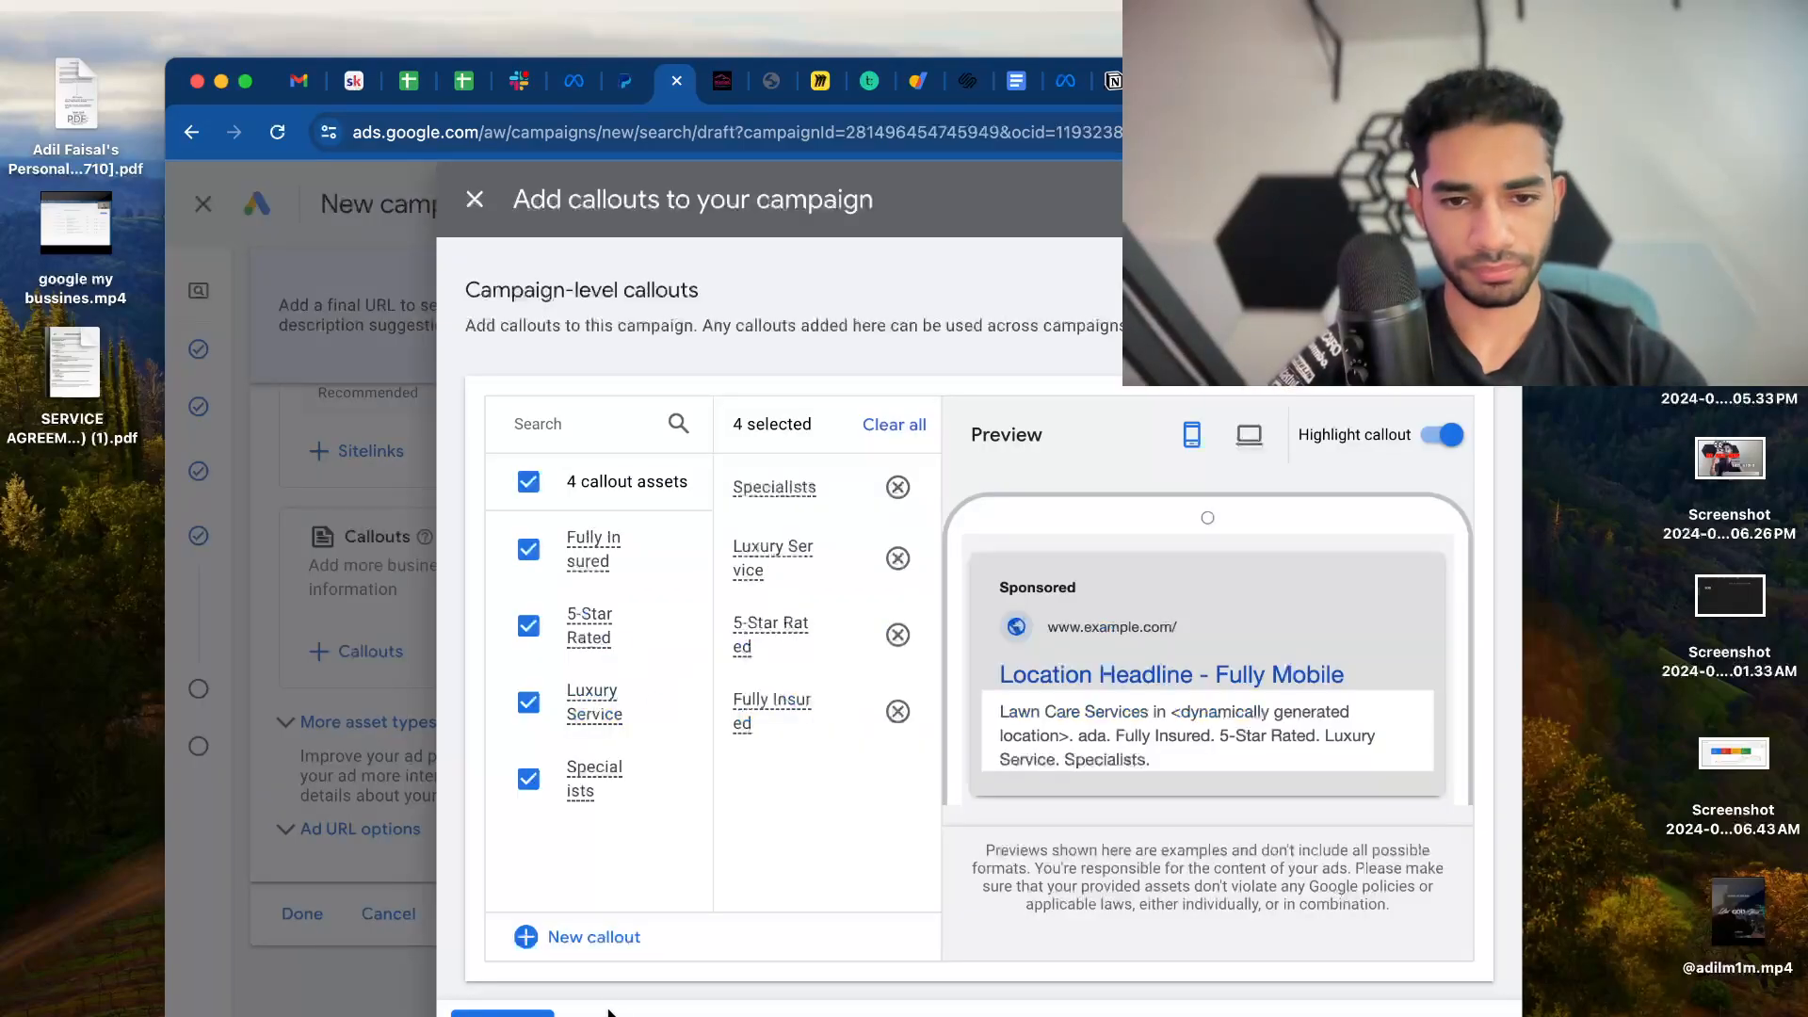
left_click(608, 1013)
left_click(1013, 655)
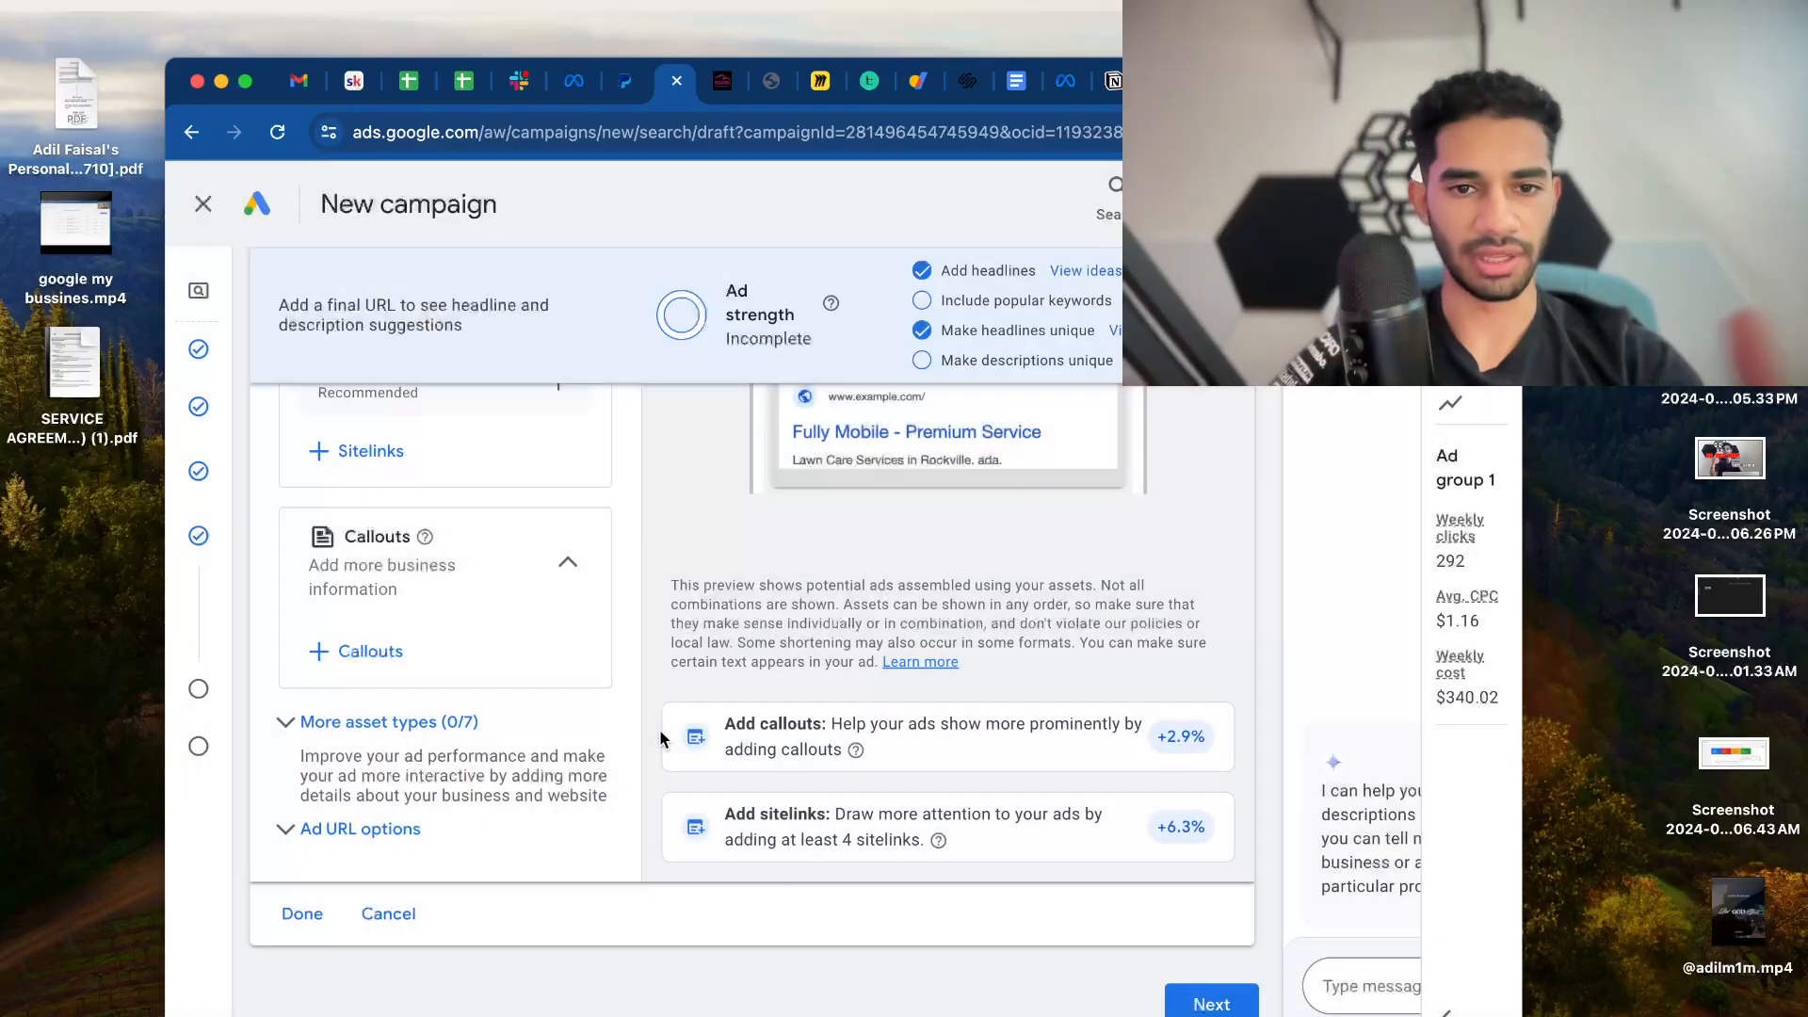
Expand the list of additional asset types below the ad's callouts
scroll(538, 664, "up", 3)
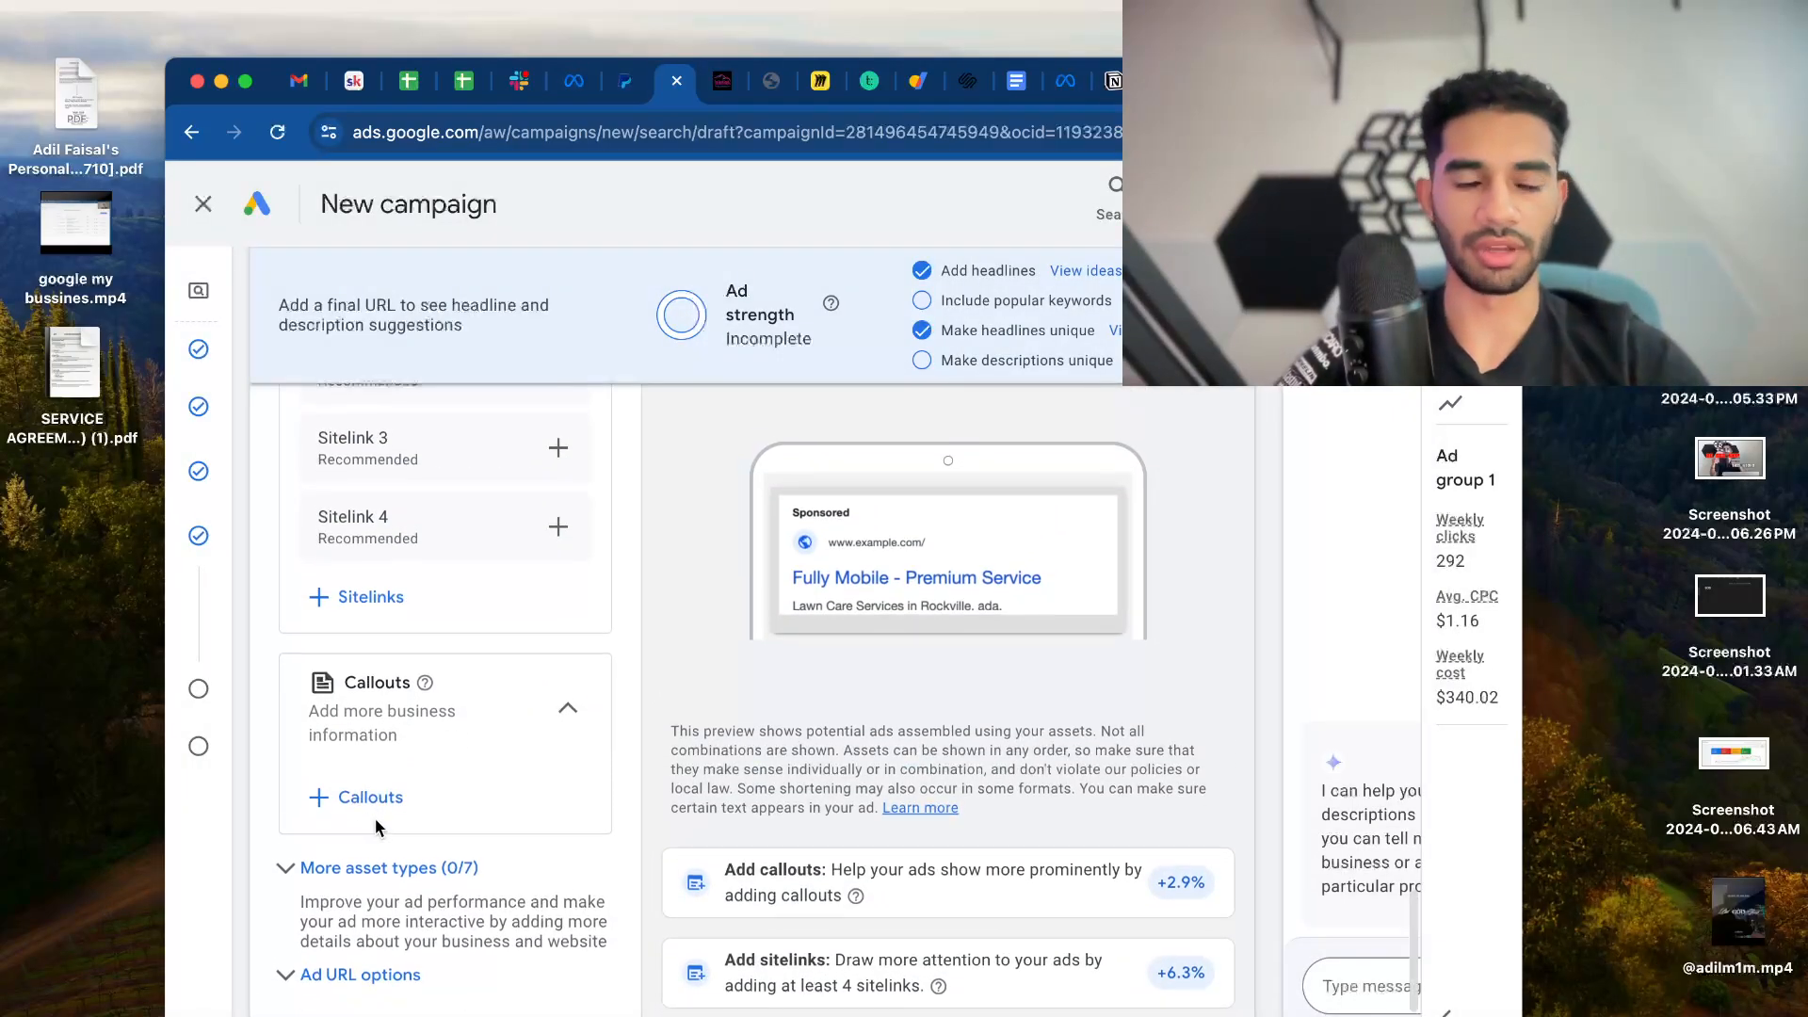
scroll(344, 781, "down", 1)
left_click(302, 807)
scroll(443, 846, "down", 1)
scroll(471, 853, "down", 1)
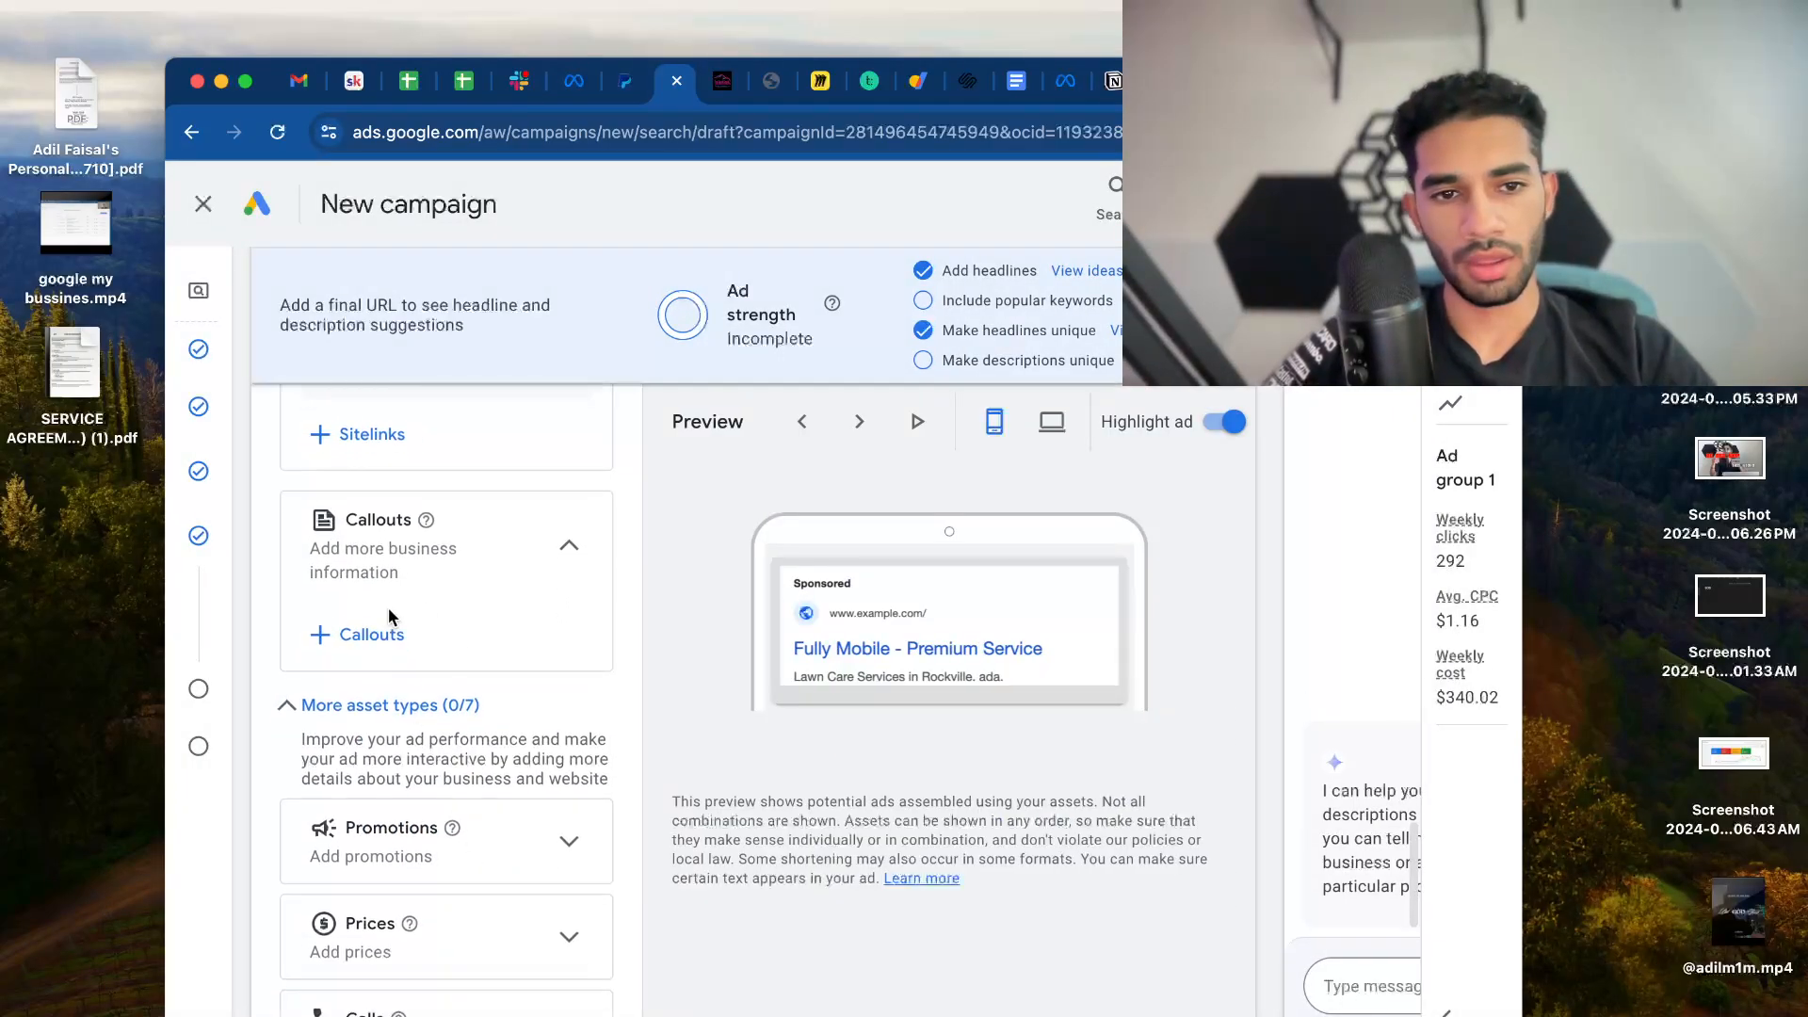
View the campaign-level call assets and leave them without adding a phone number
scroll(286, 721, "down", 5)
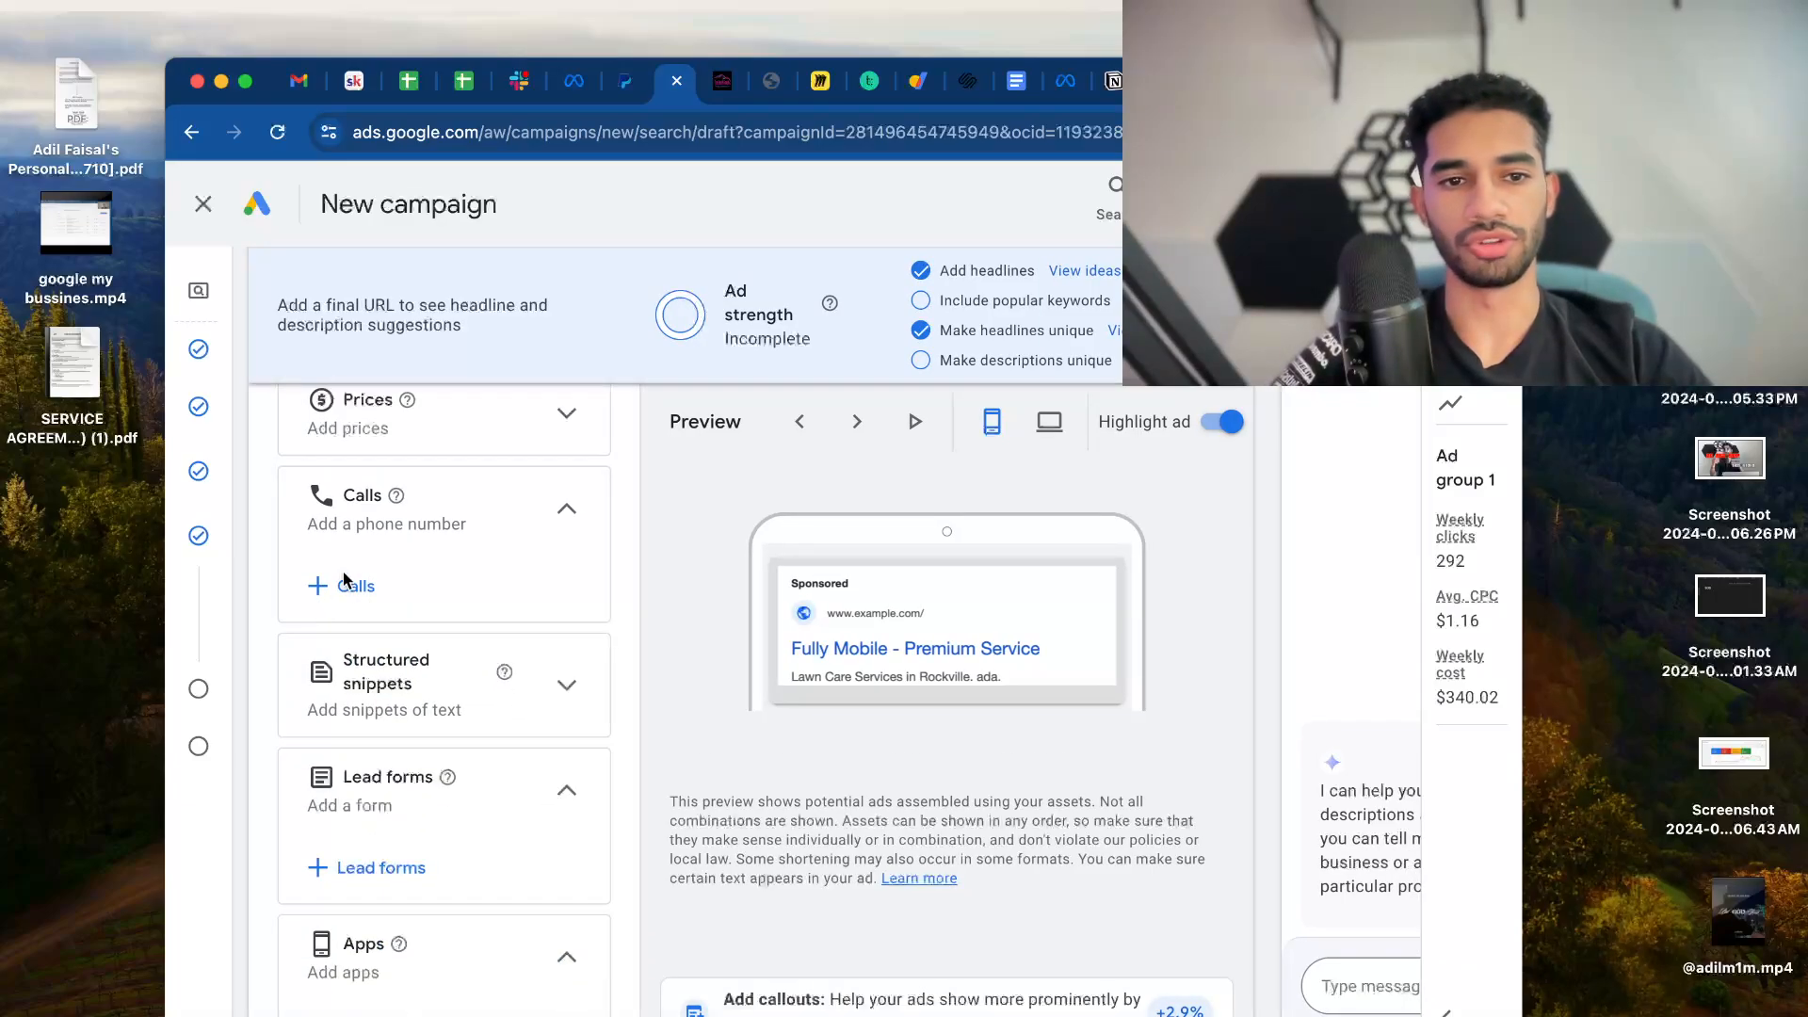
left_click(348, 584)
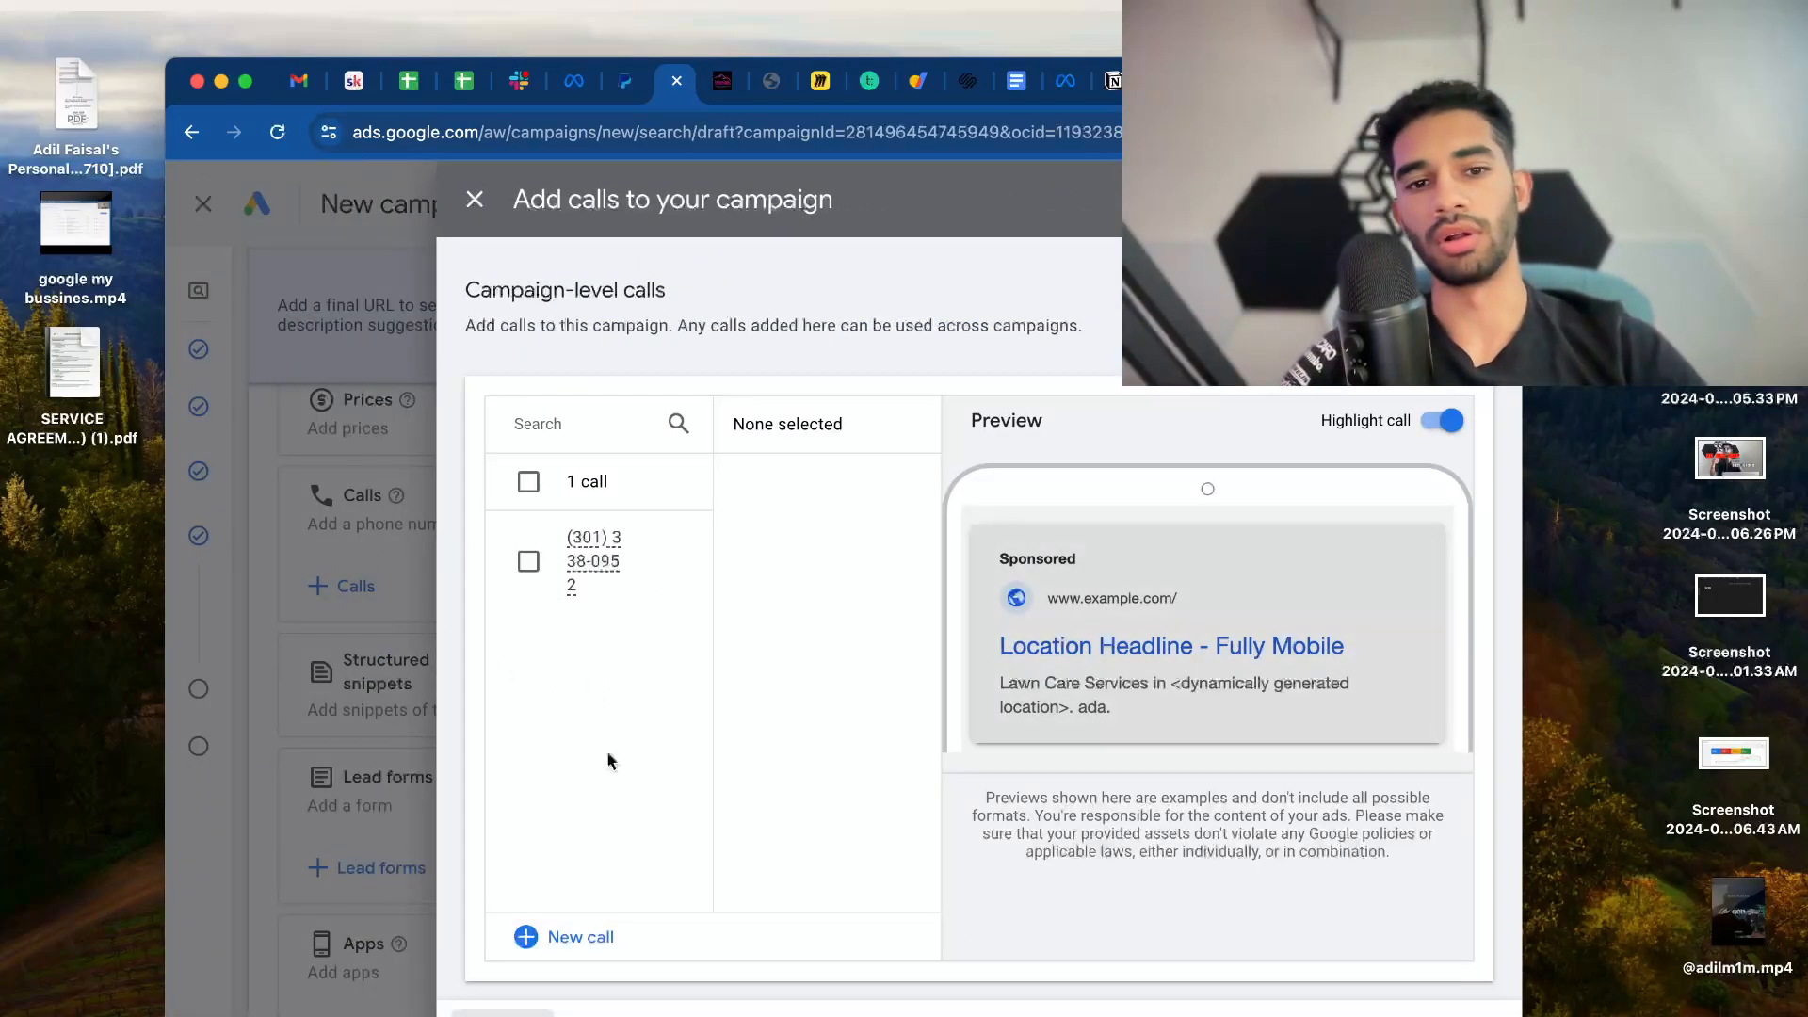
left_click(603, 1015)
scroll(541, 601, "down", 2)
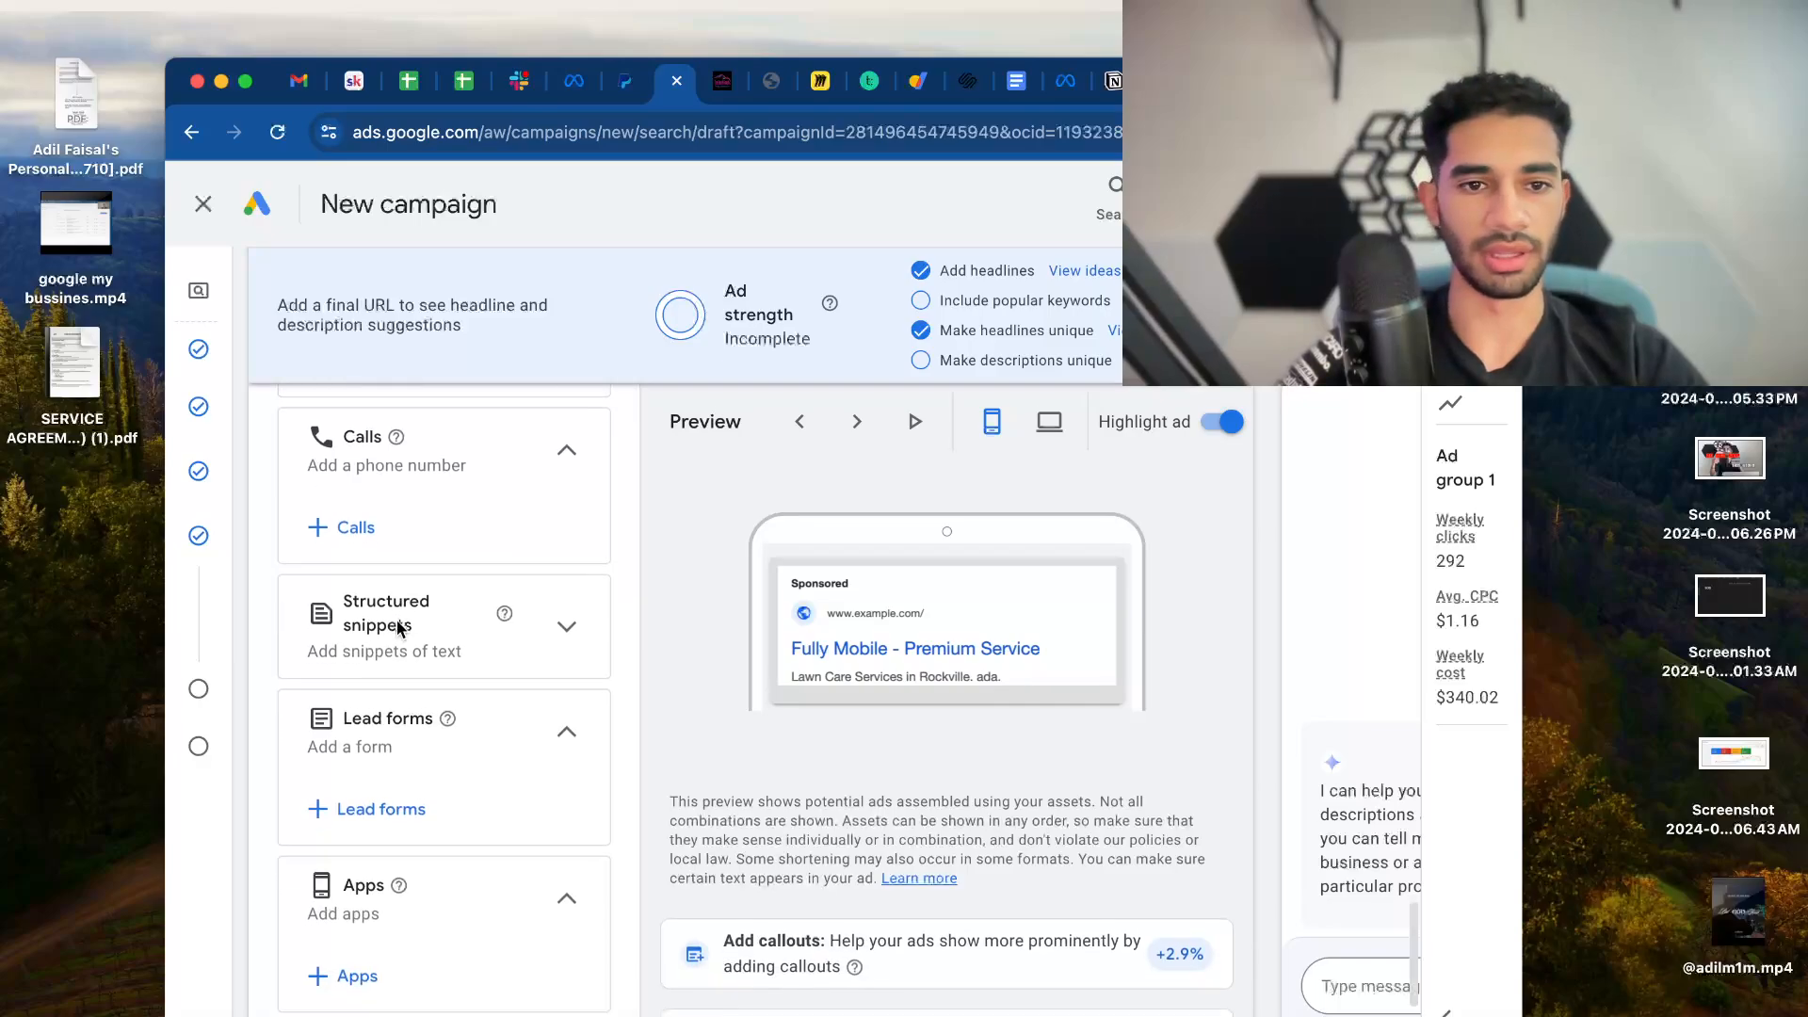
Select the Service catalog structured snippet from the asset library and open it for editing
left_click(567, 613)
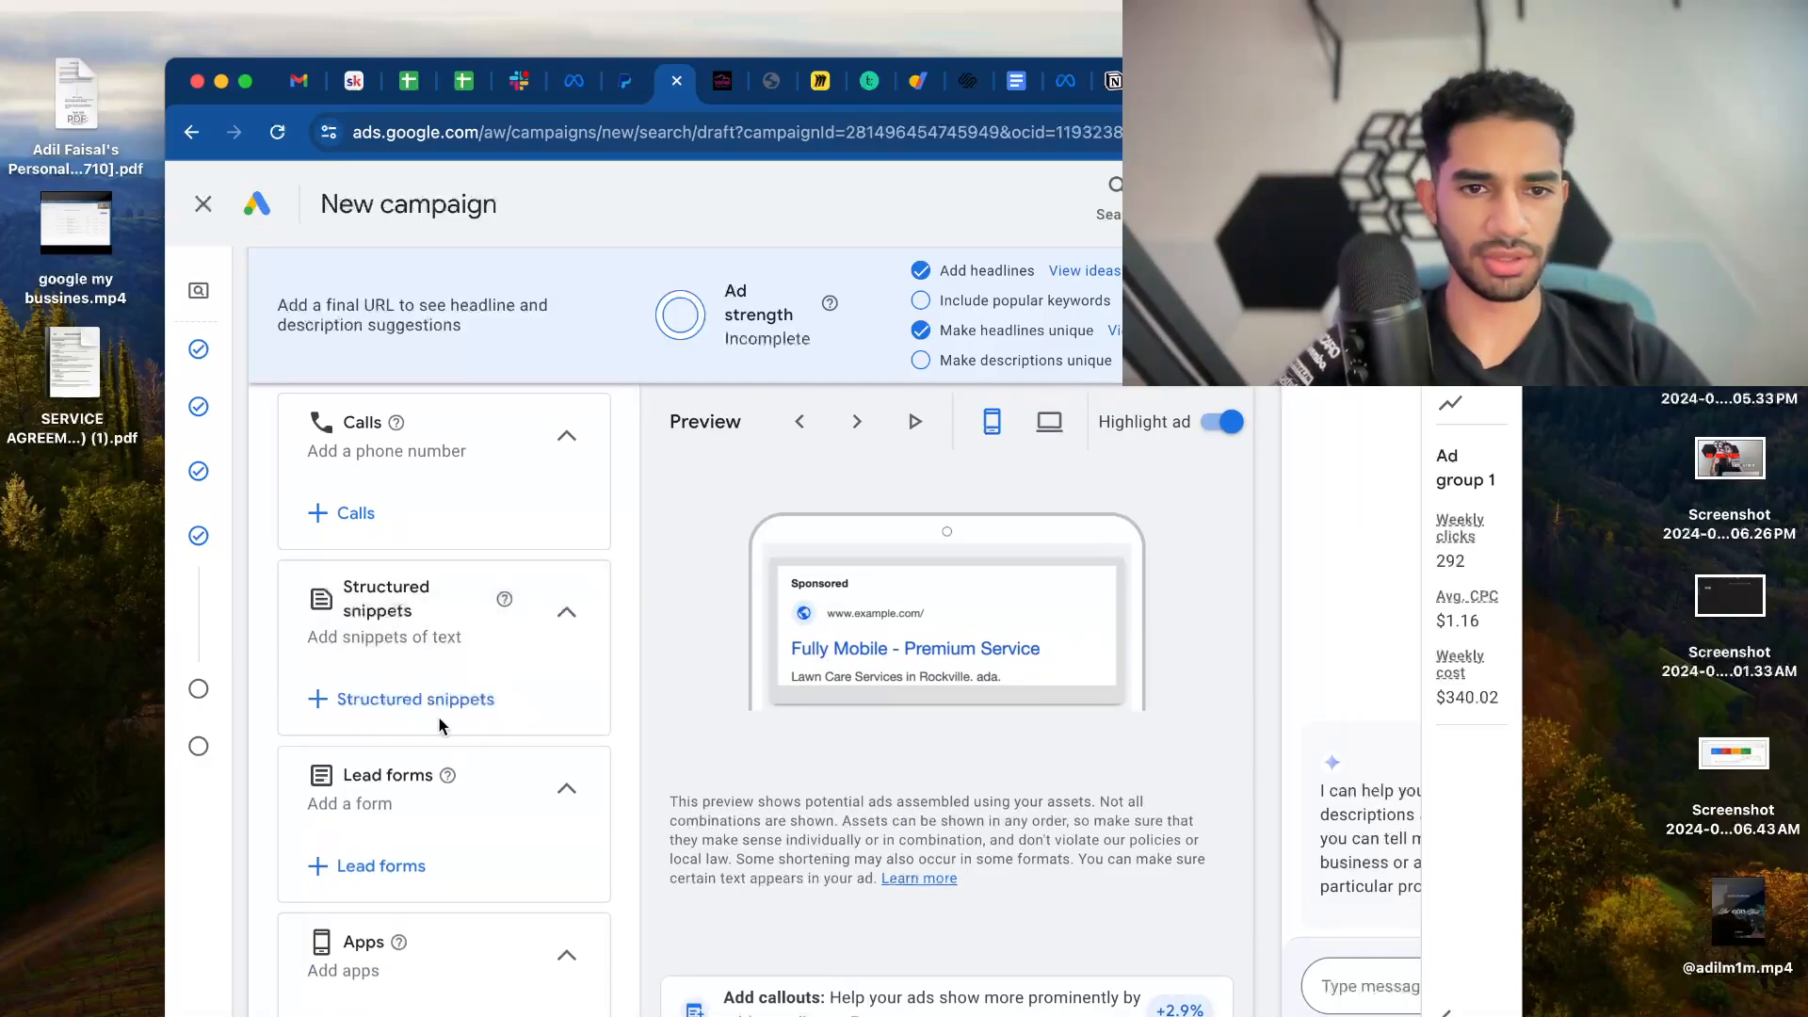
left_click(387, 699)
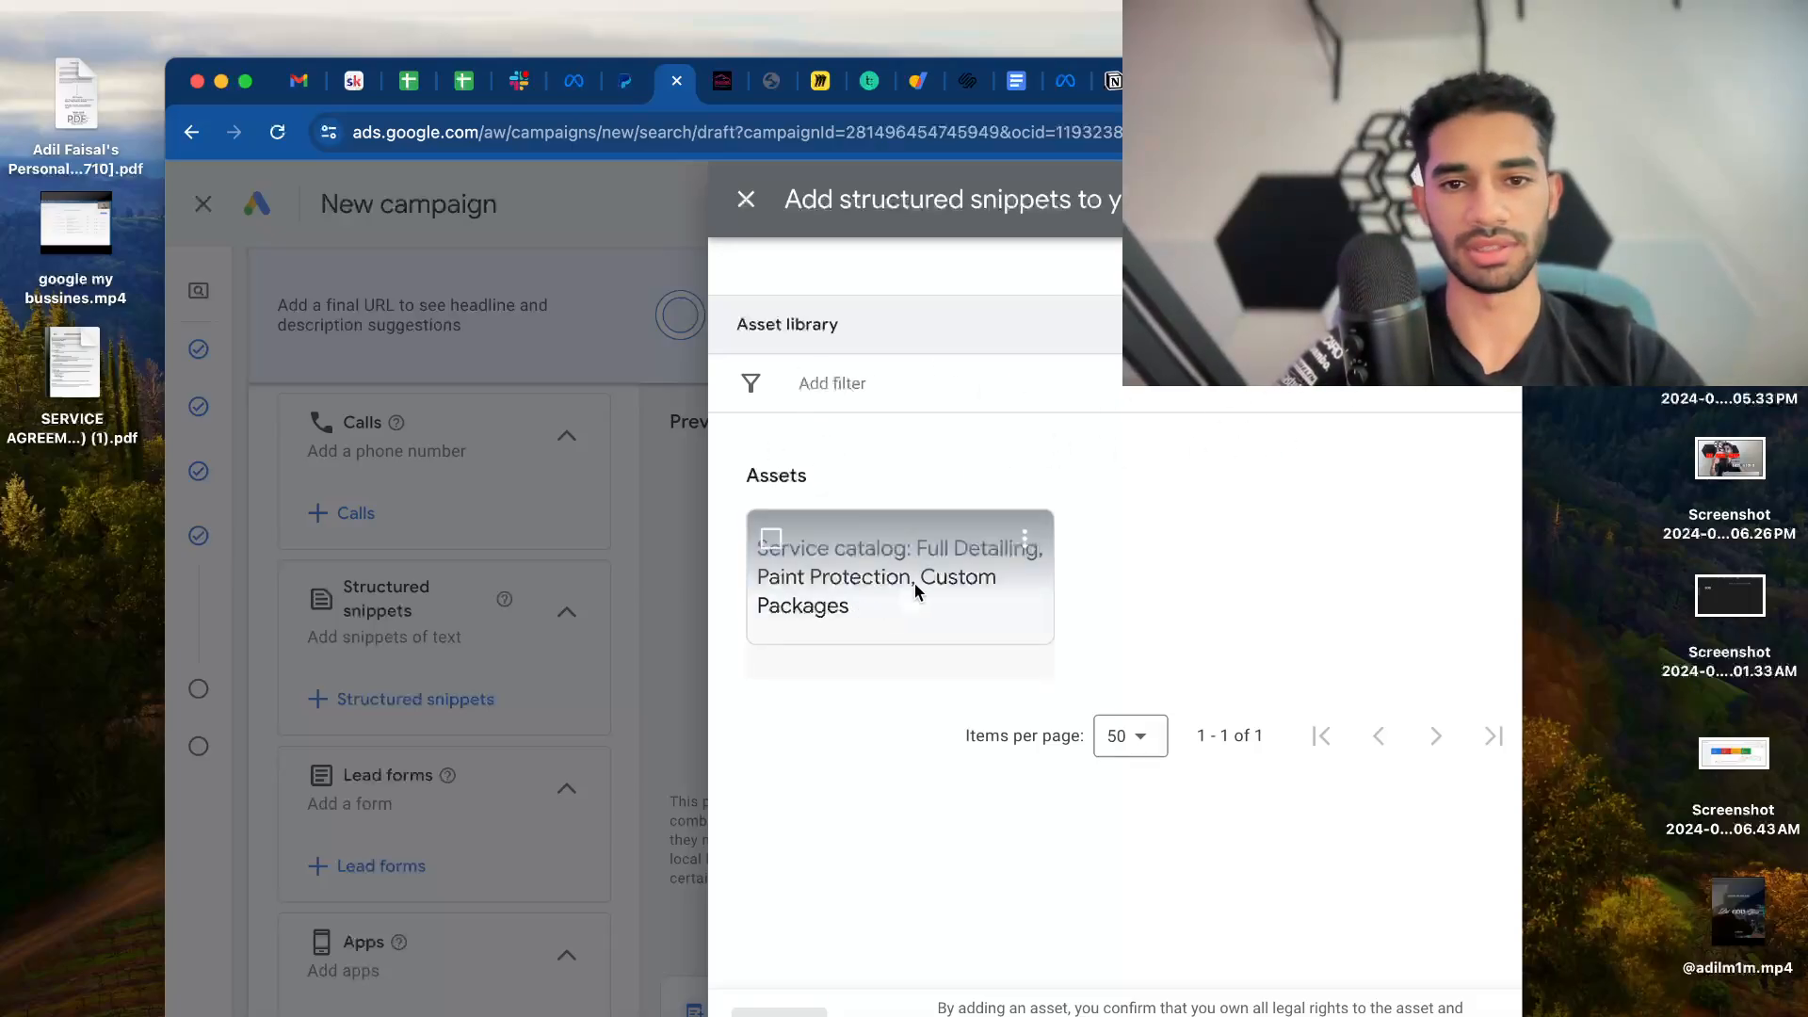
left_click(937, 553)
left_click(1035, 544)
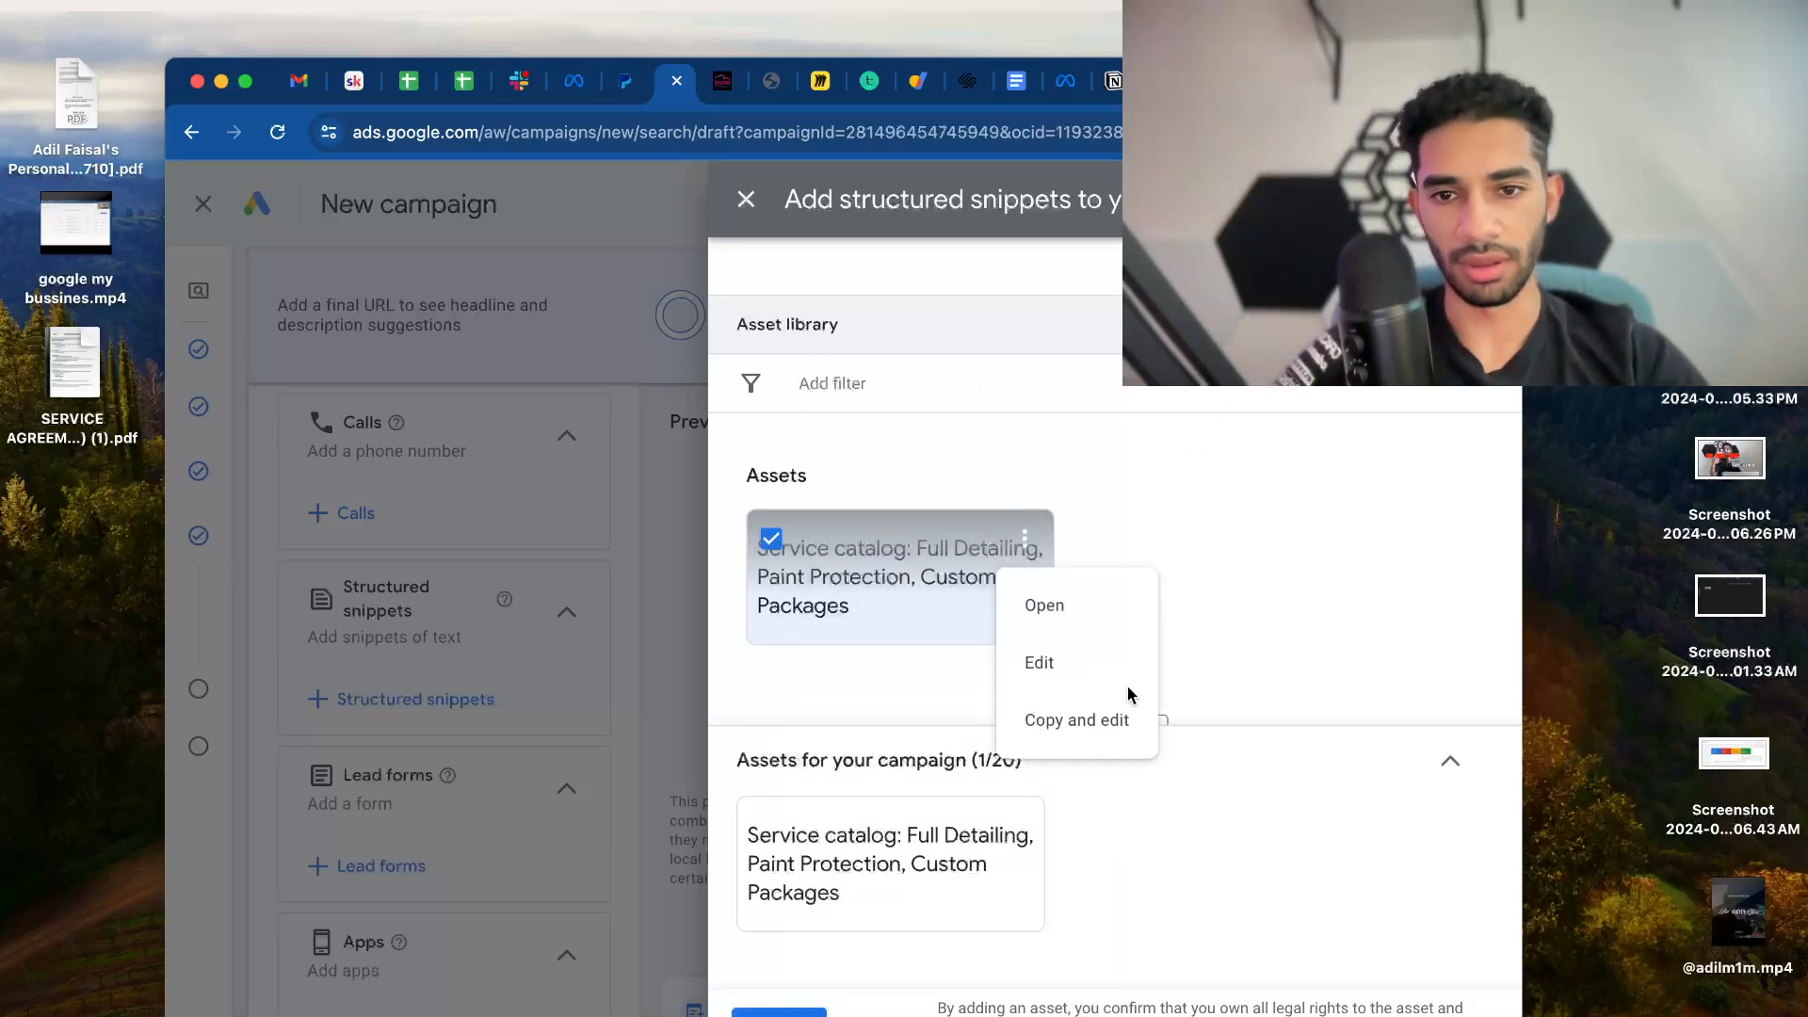
left_click(1075, 658)
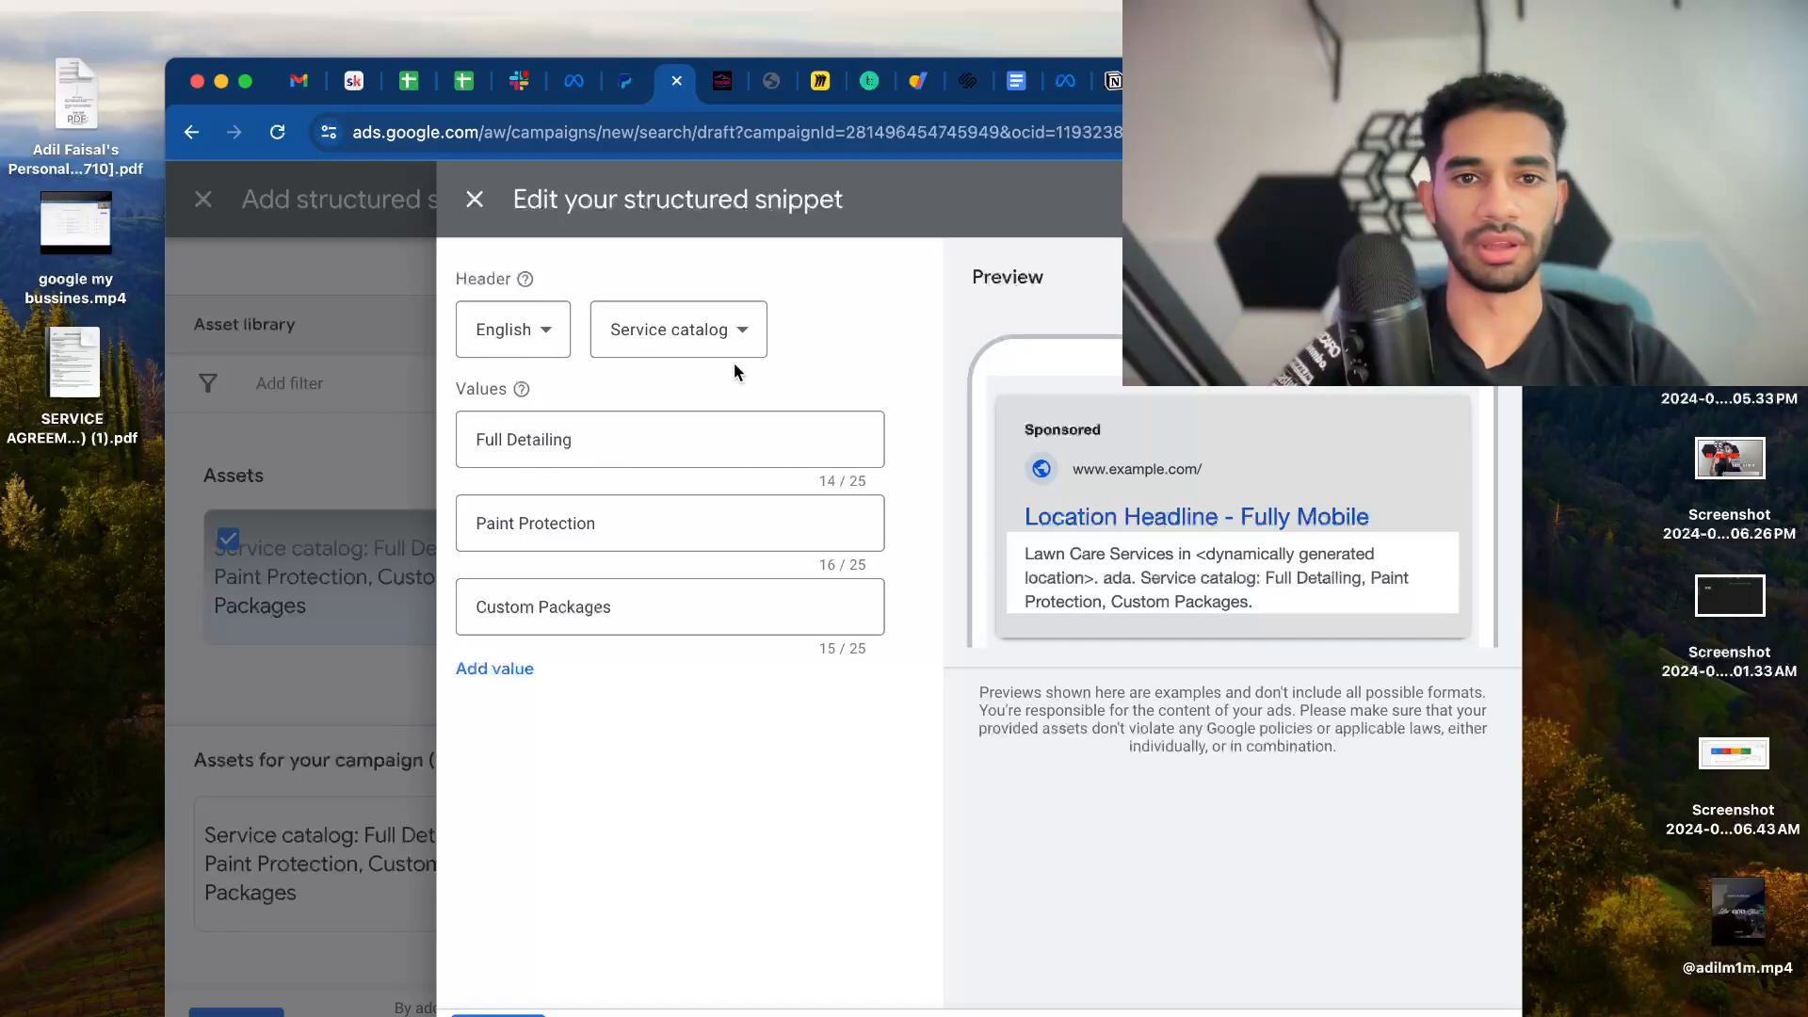
Examine the header types available for the structured snippet, from Amenities through Types
left_click(657, 326)
scroll(703, 714, "up", 3)
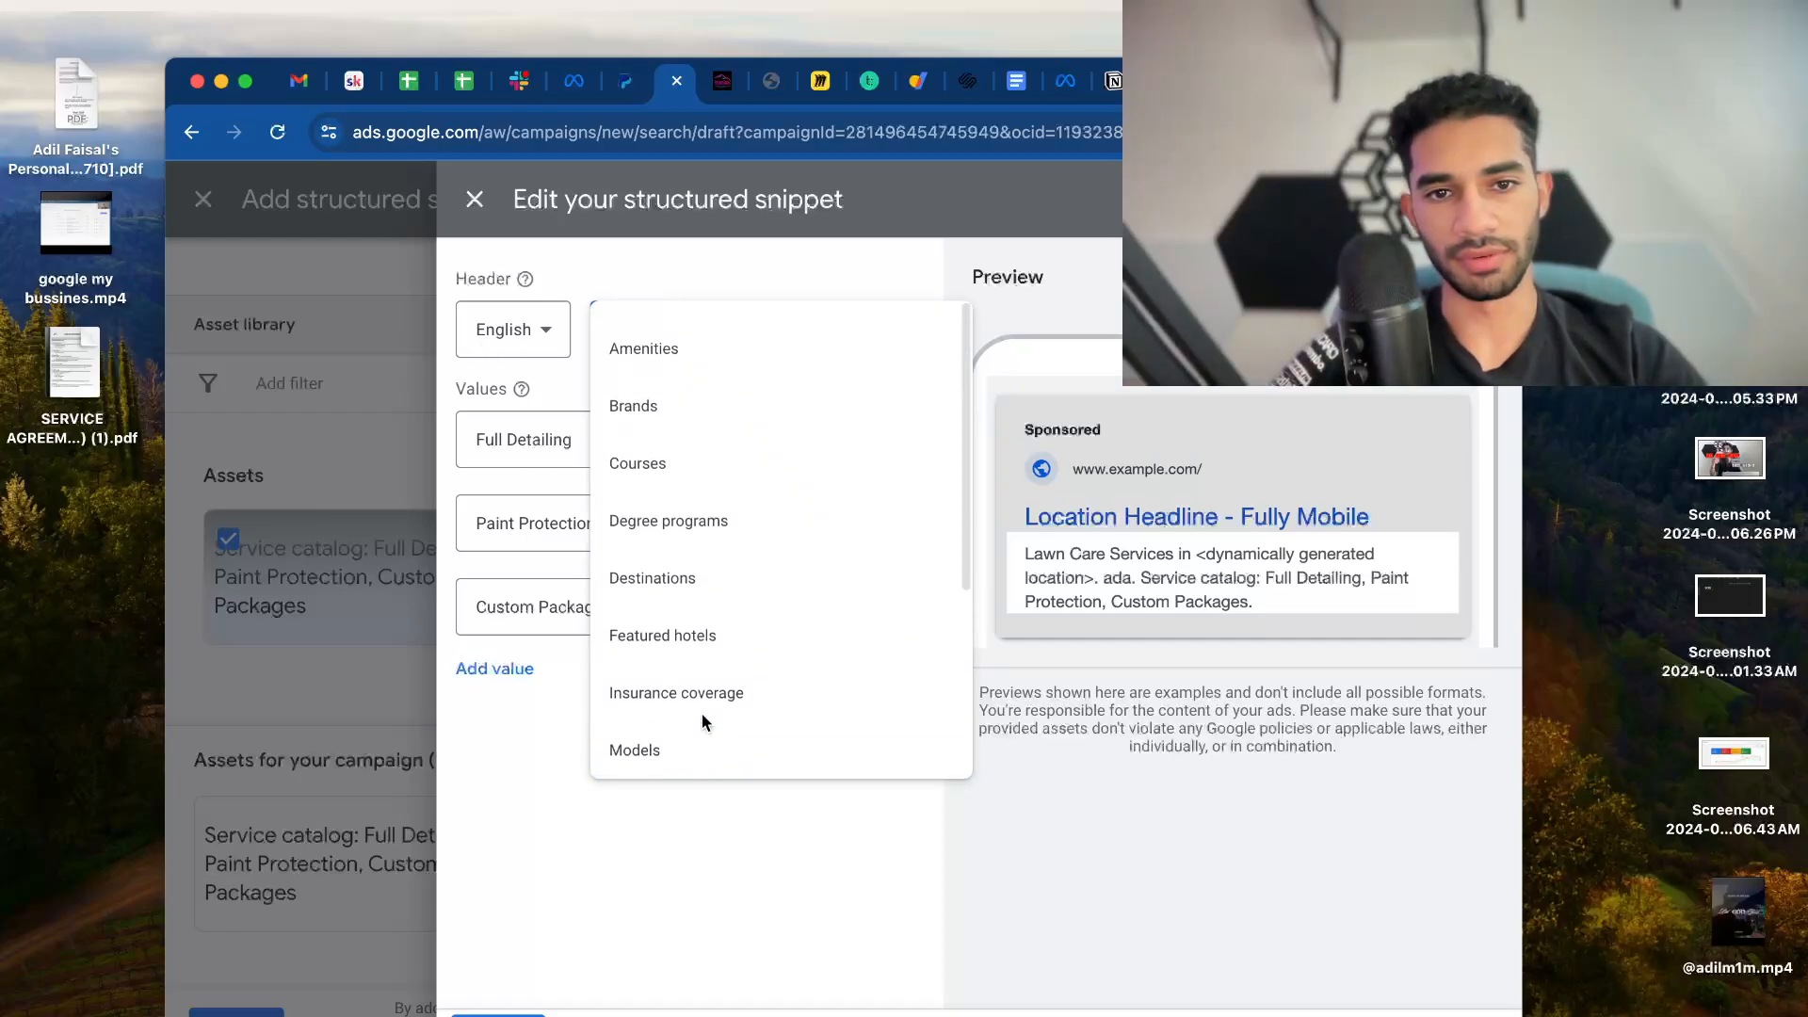
scroll(702, 713, "down", 5)
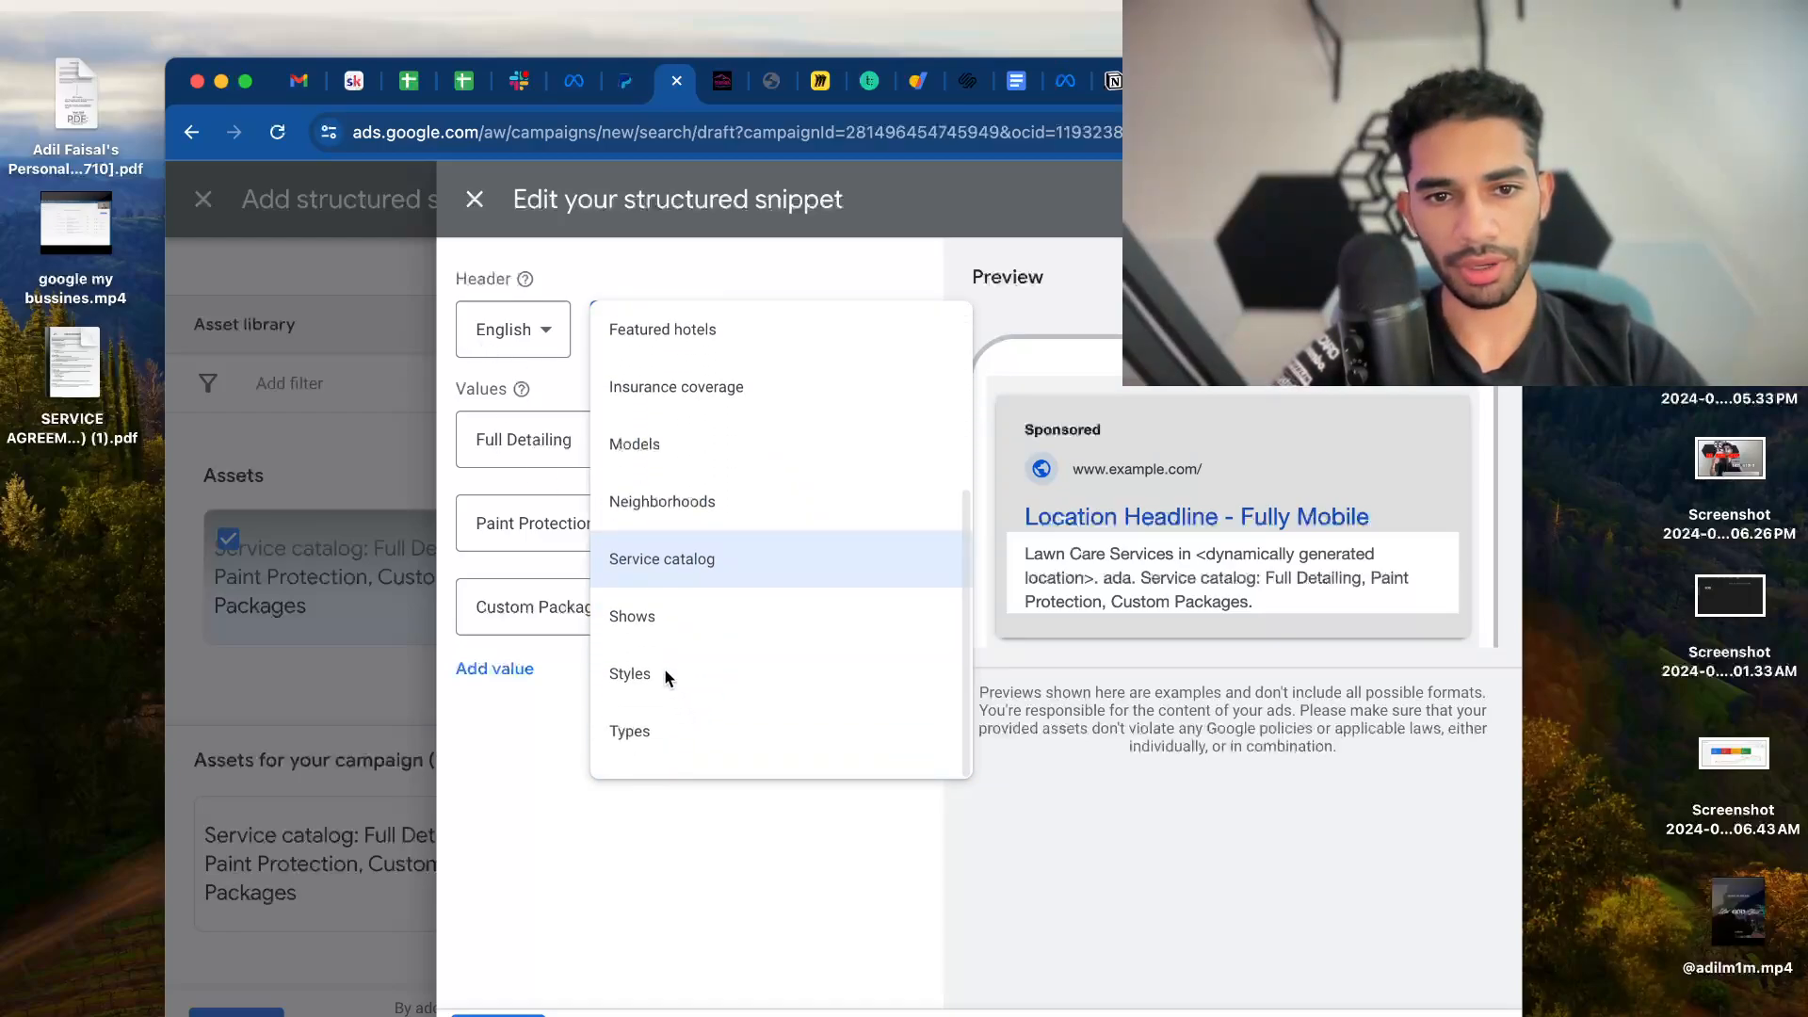
scroll(678, 631, "up", 1)
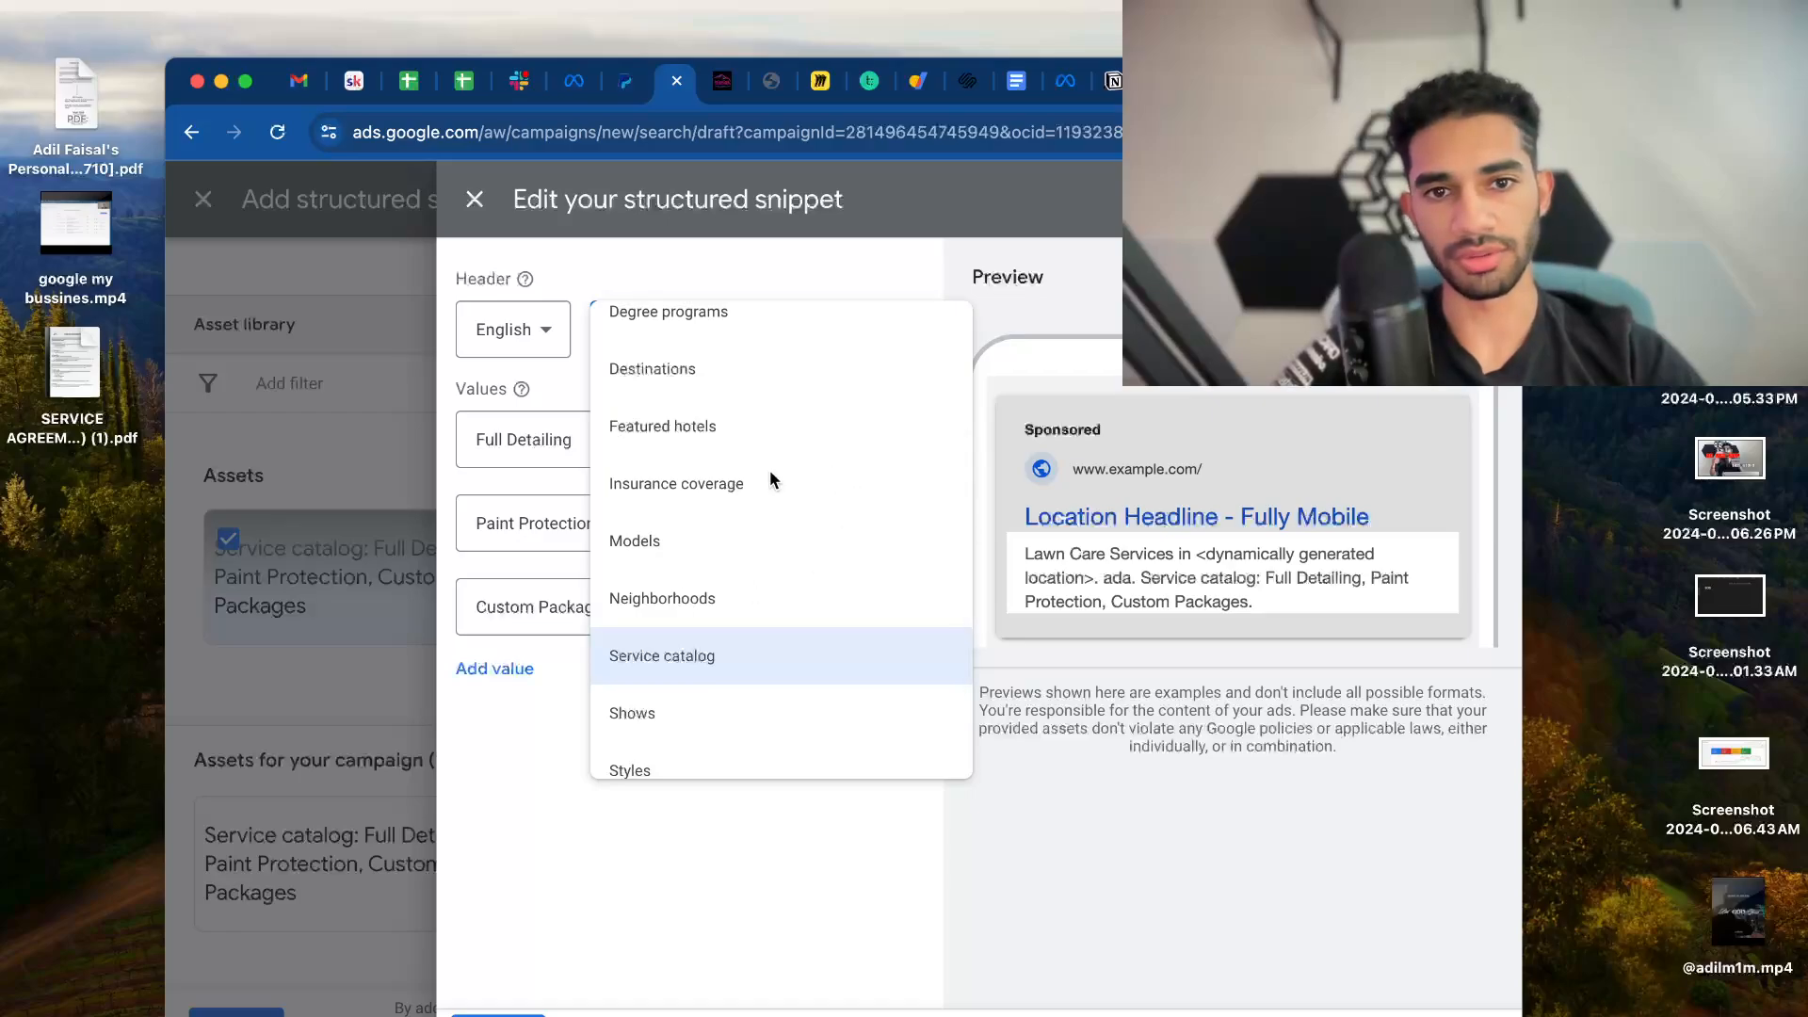
scroll(770, 475, "up", 3)
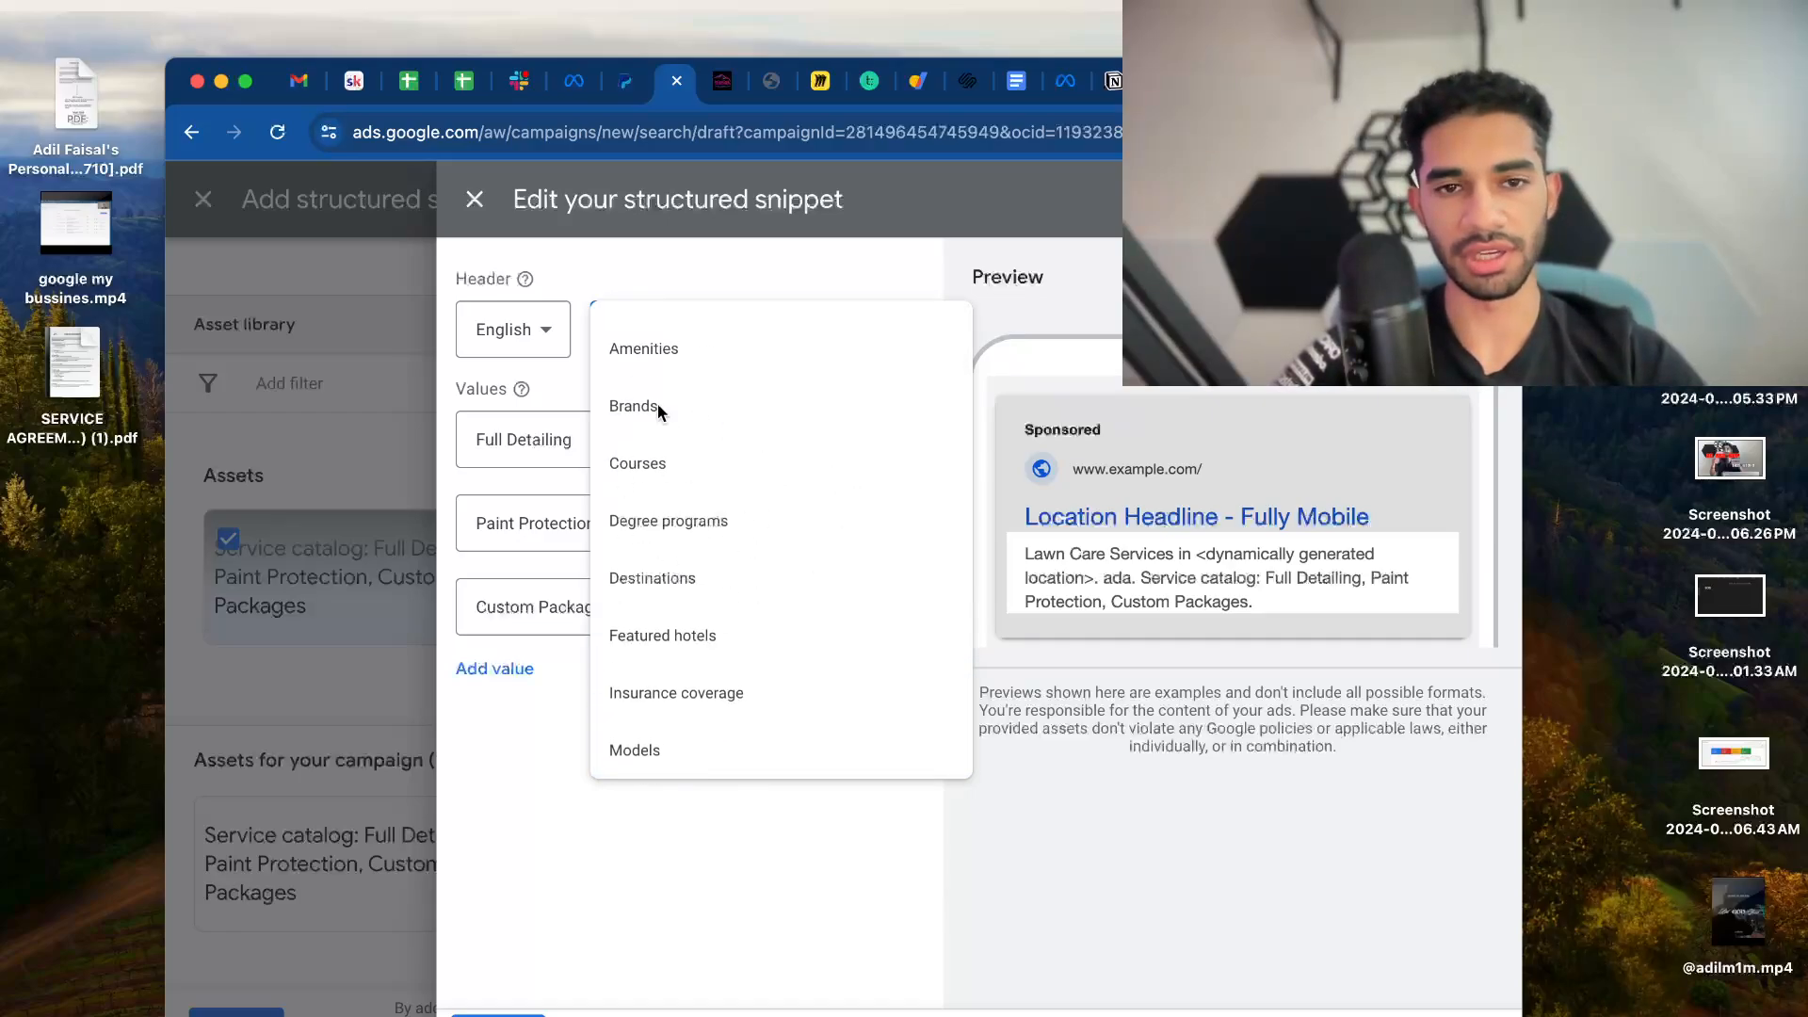
scroll(799, 630, "down", 3)
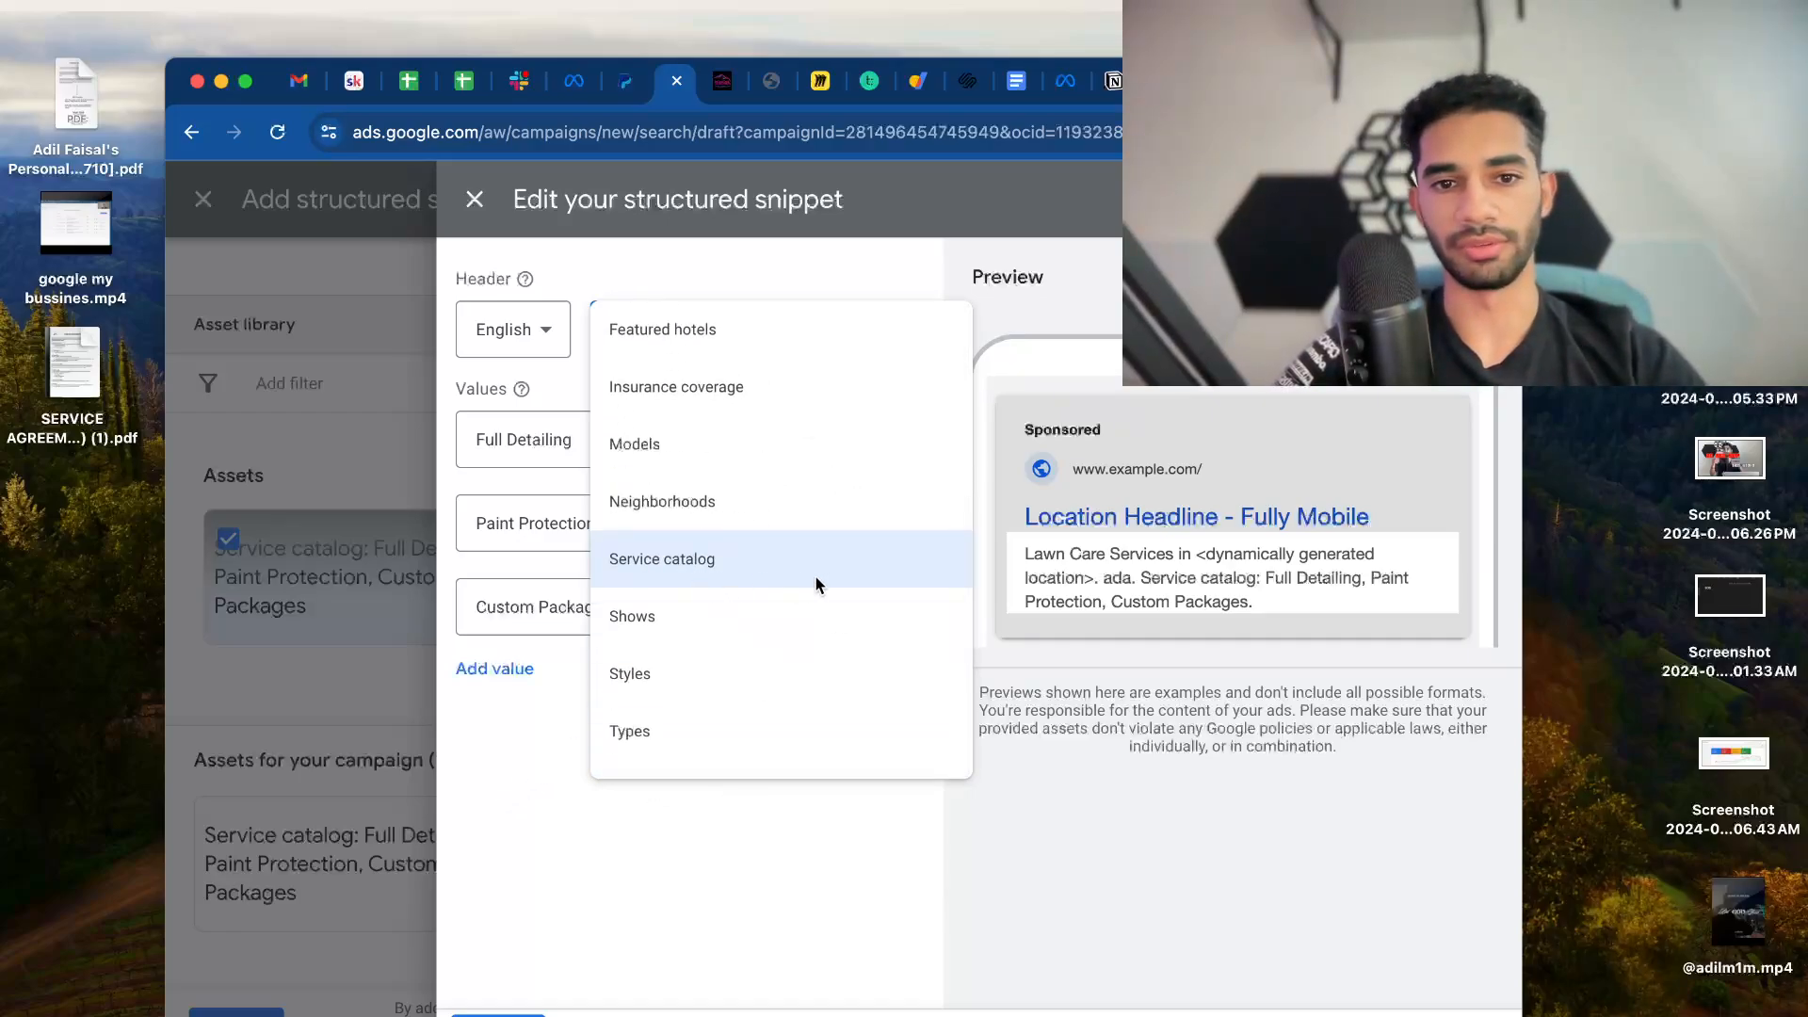
scroll(693, 599, "up", 1)
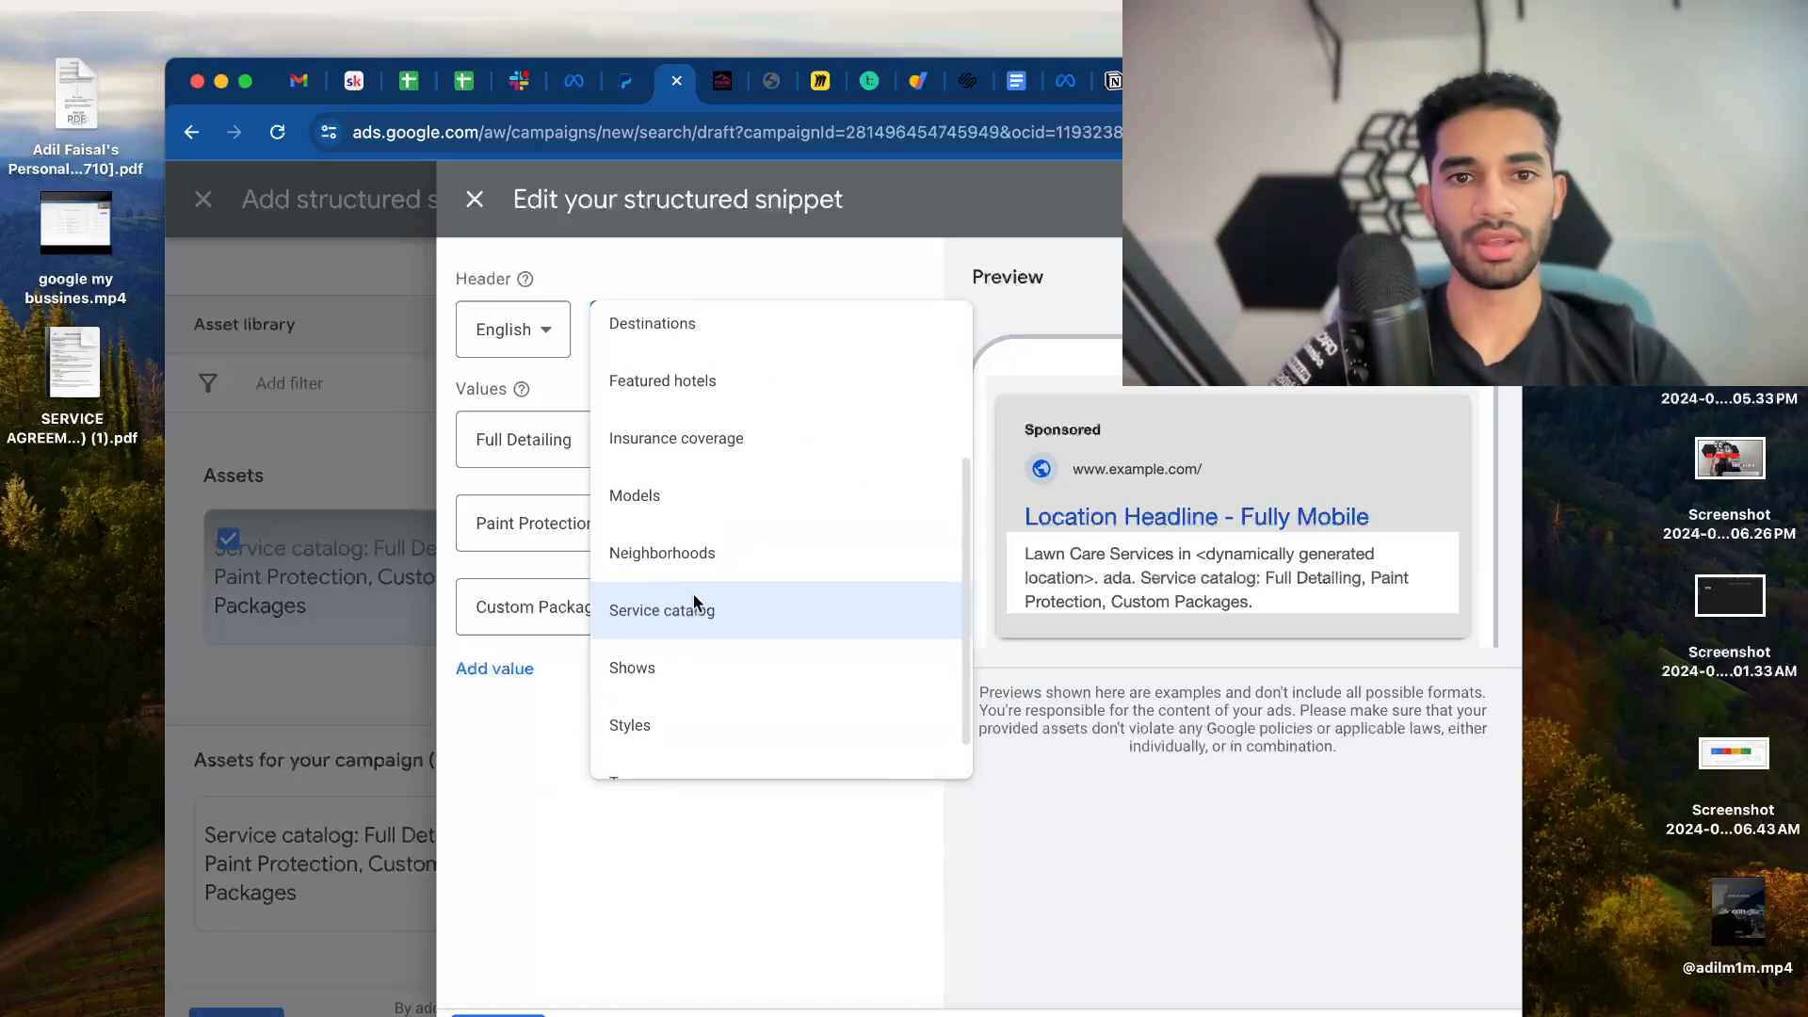
Add an empty fourth value to the structured snippet, and discard both the edit and the snippet selection
left_click(528, 676)
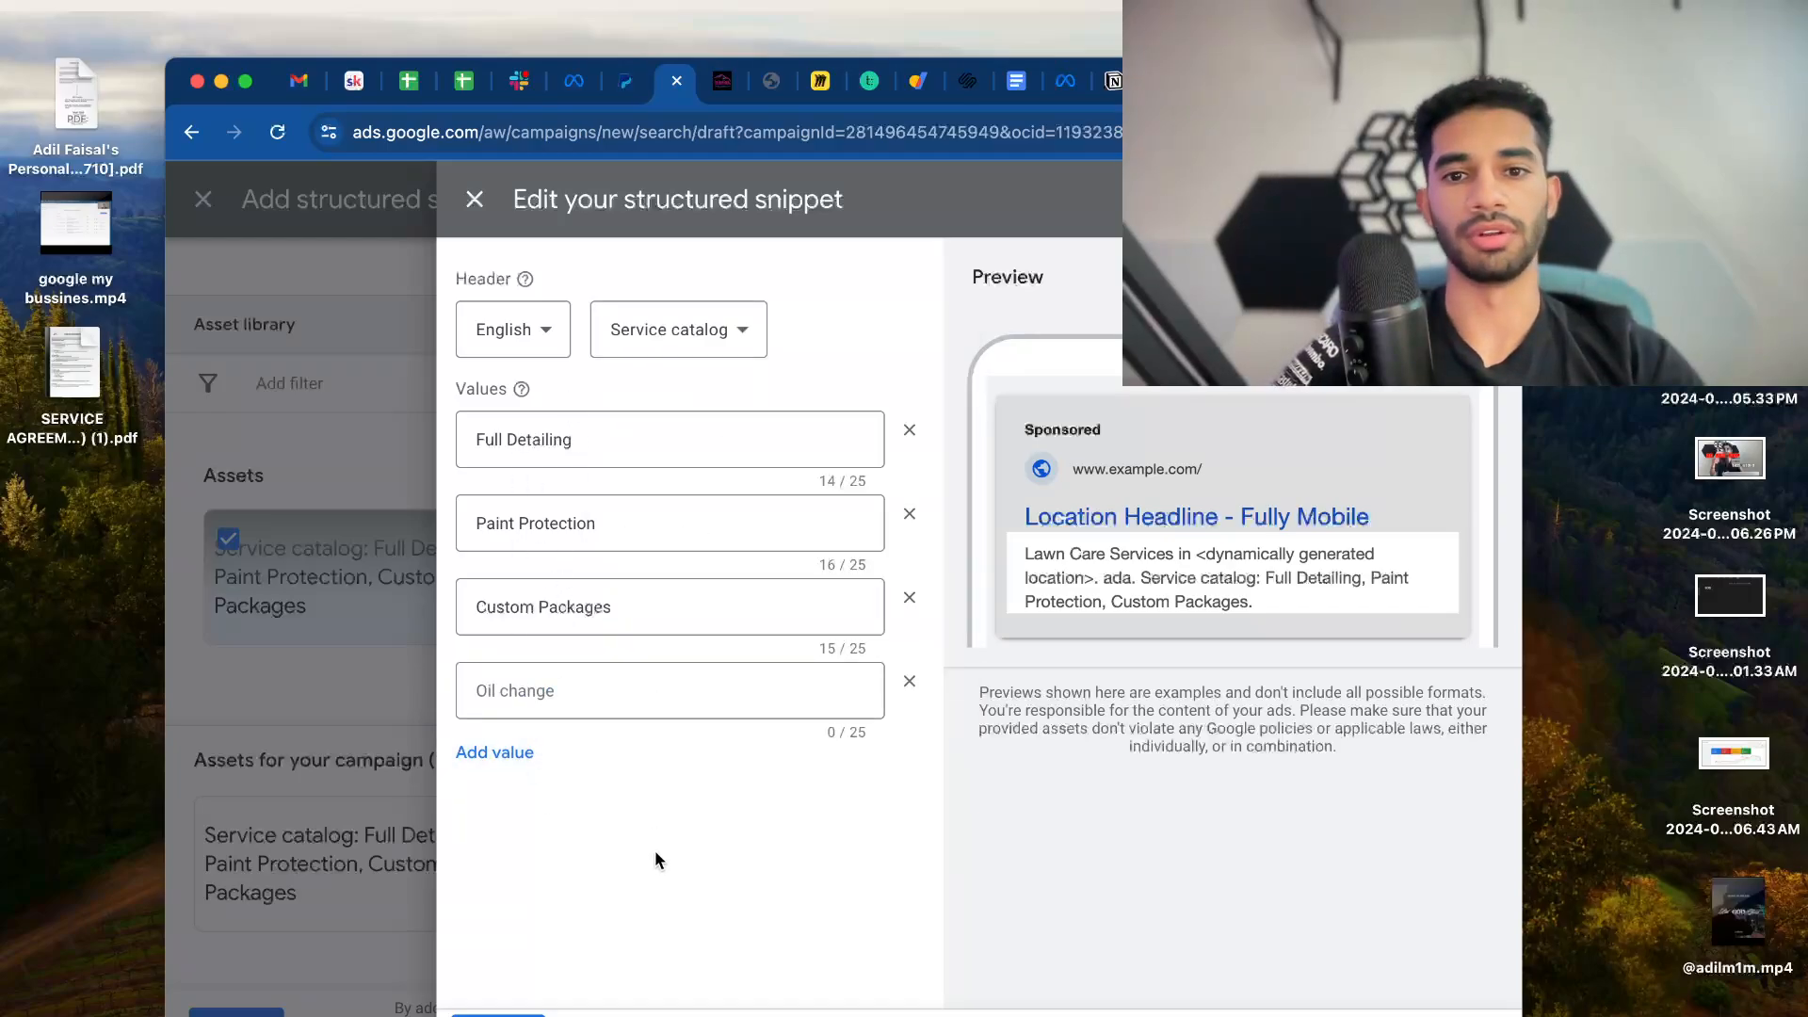
left_click(593, 1015)
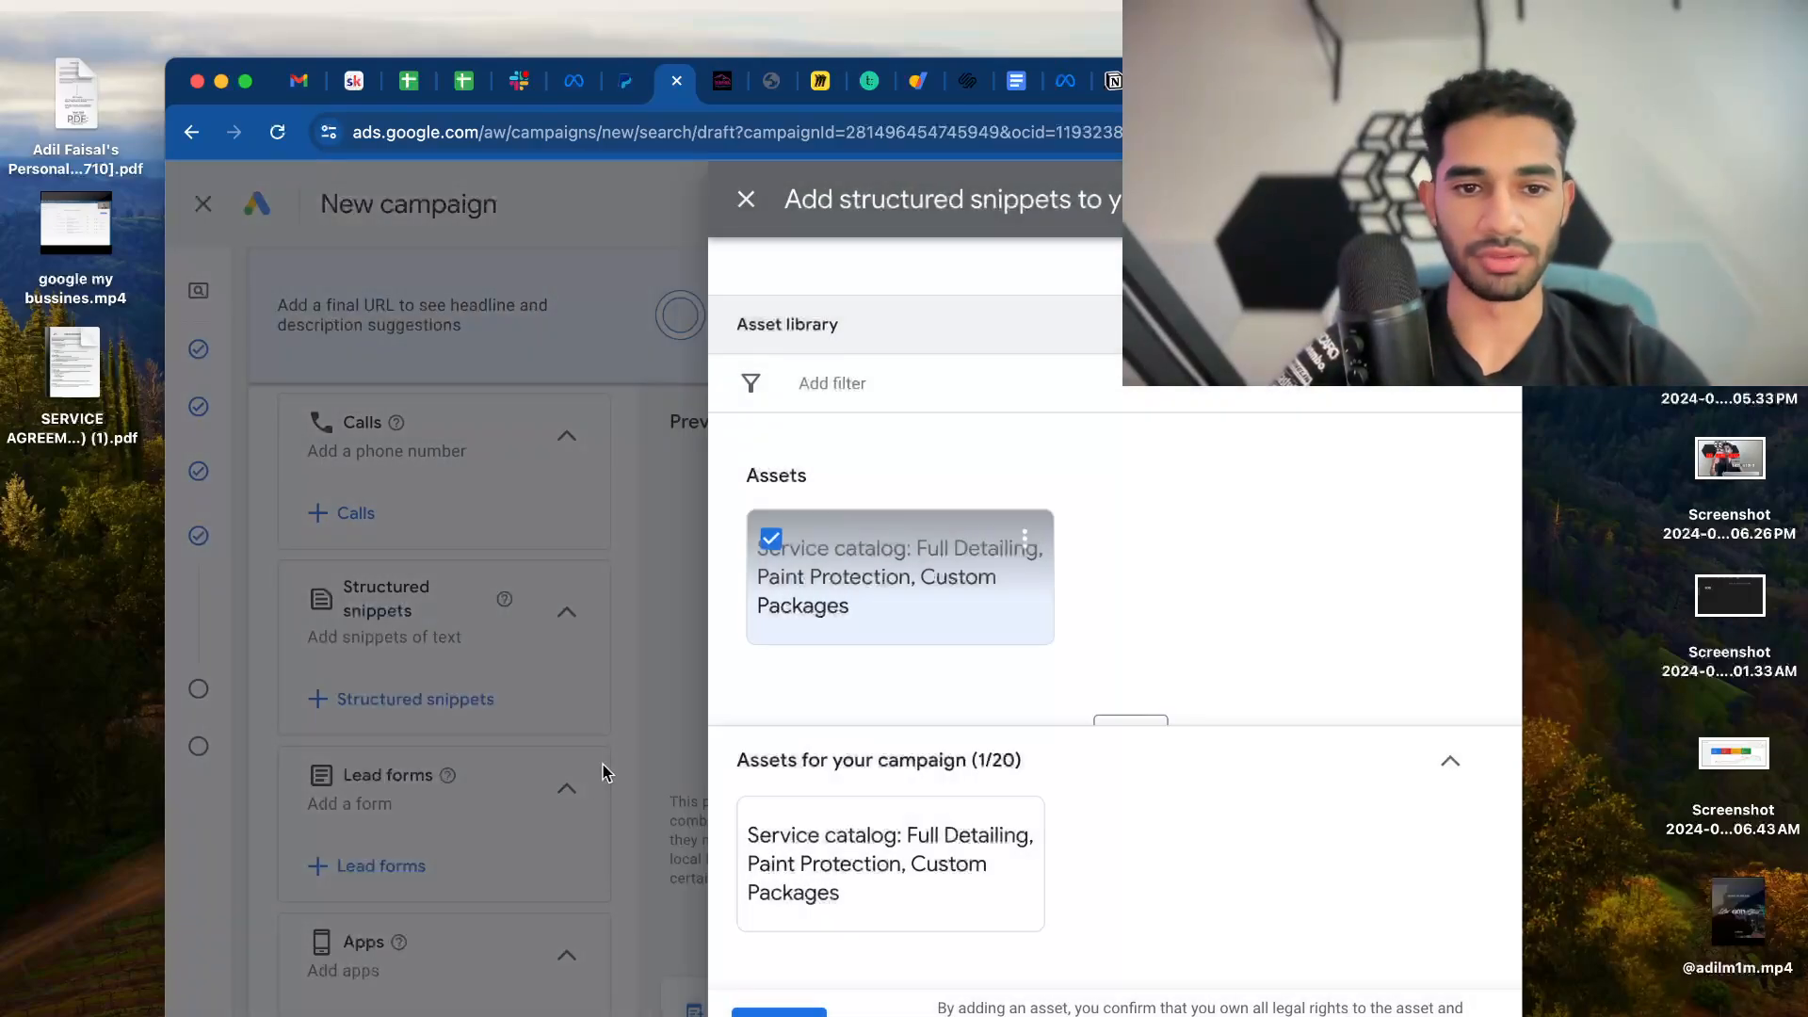
left_click(746, 199)
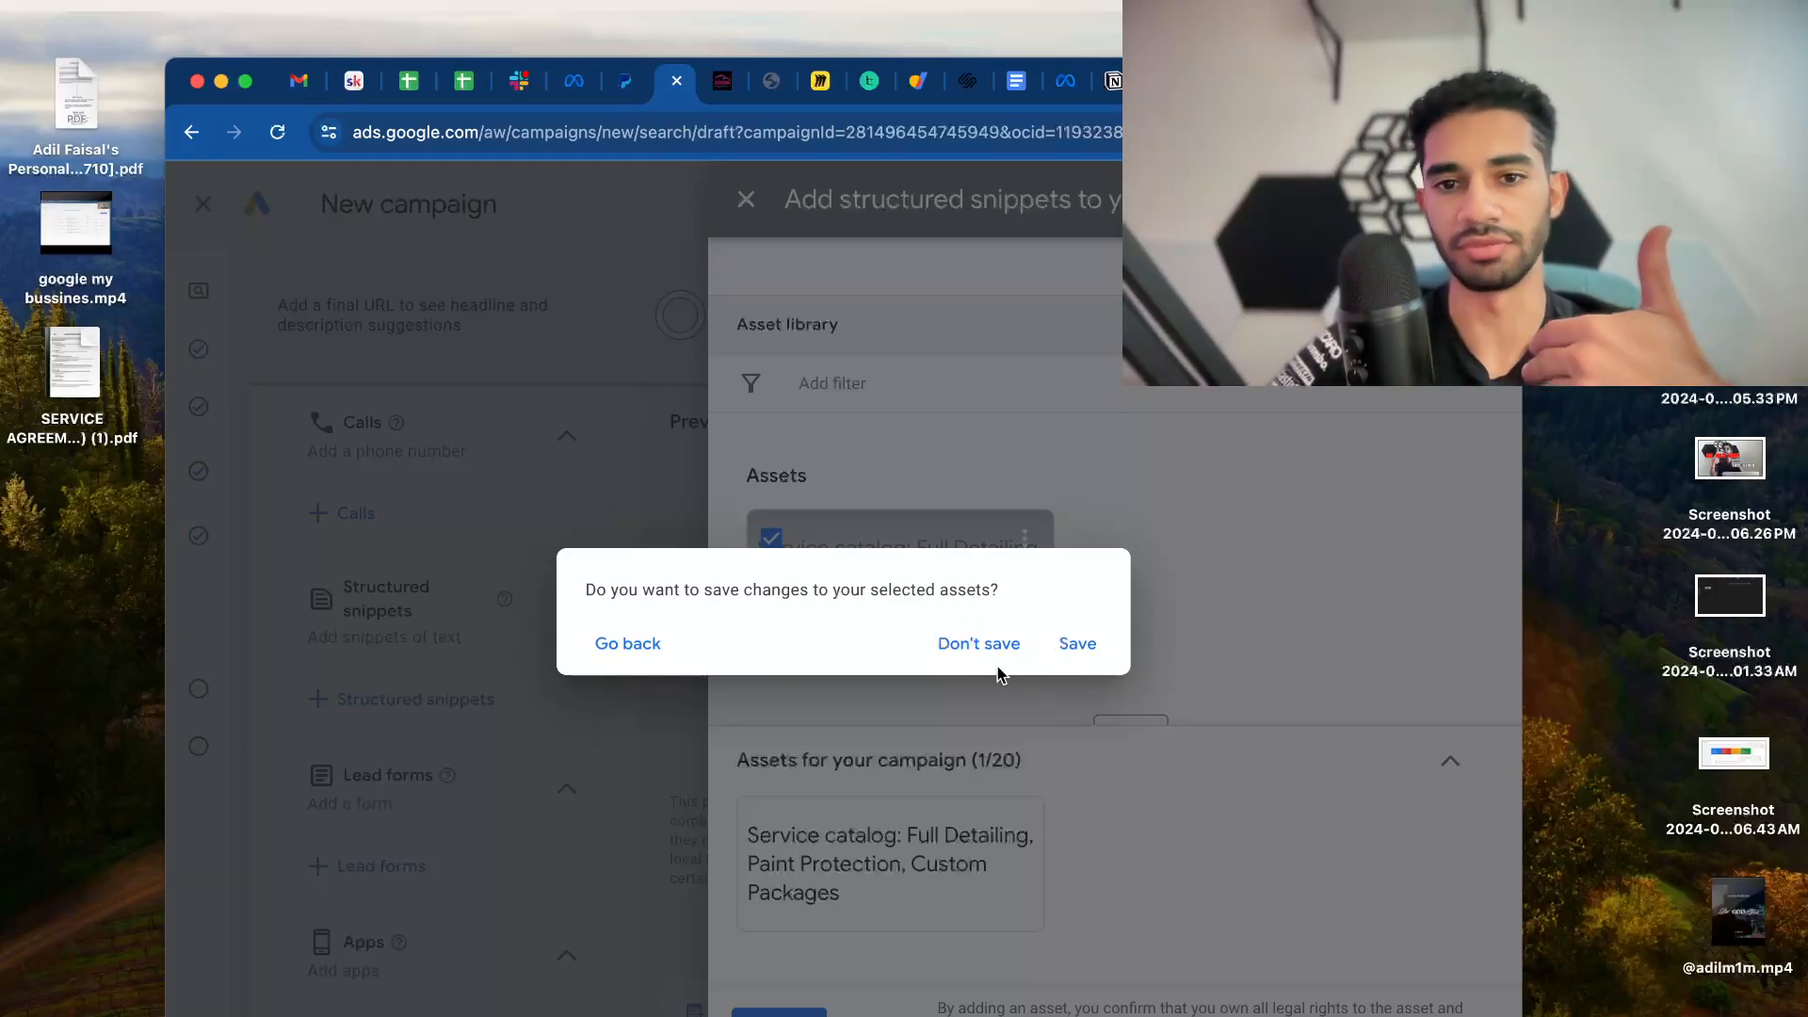
left_click(978, 644)
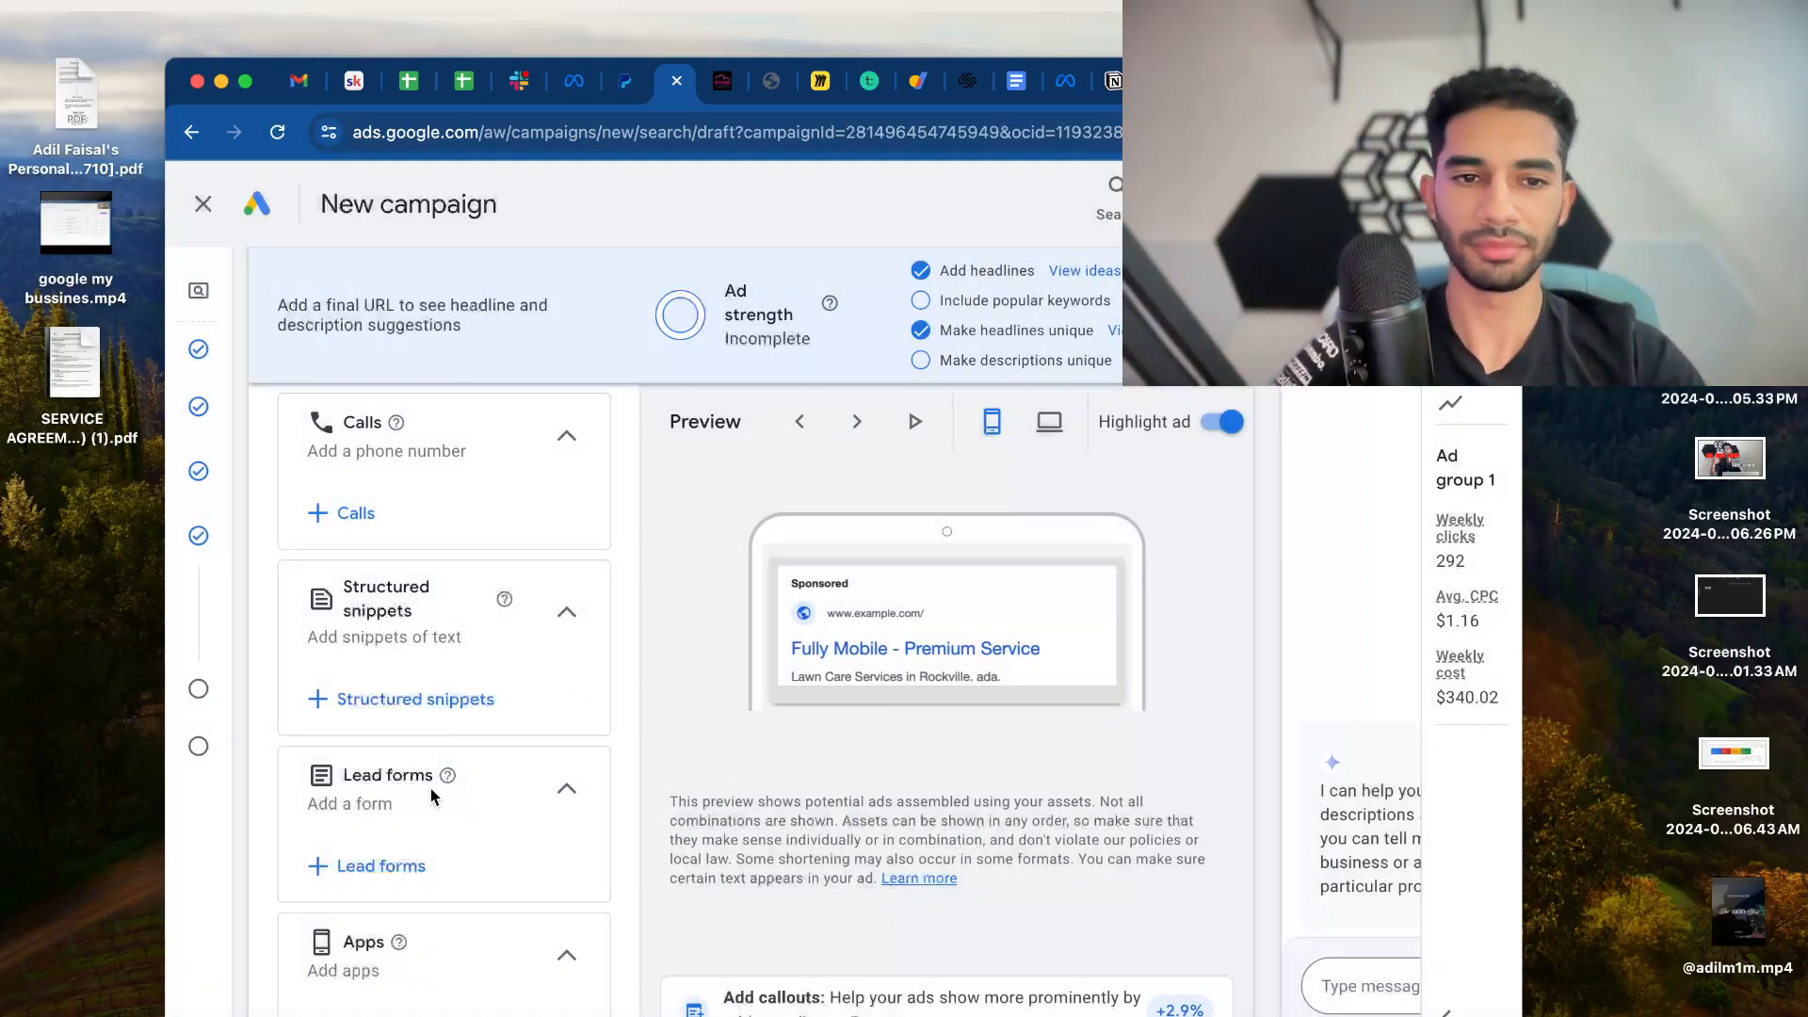
Review the ad URL options, including the tracking template and final URL suffix, and collapse them again
scroll(429, 796, "down", 3)
left_click(341, 799)
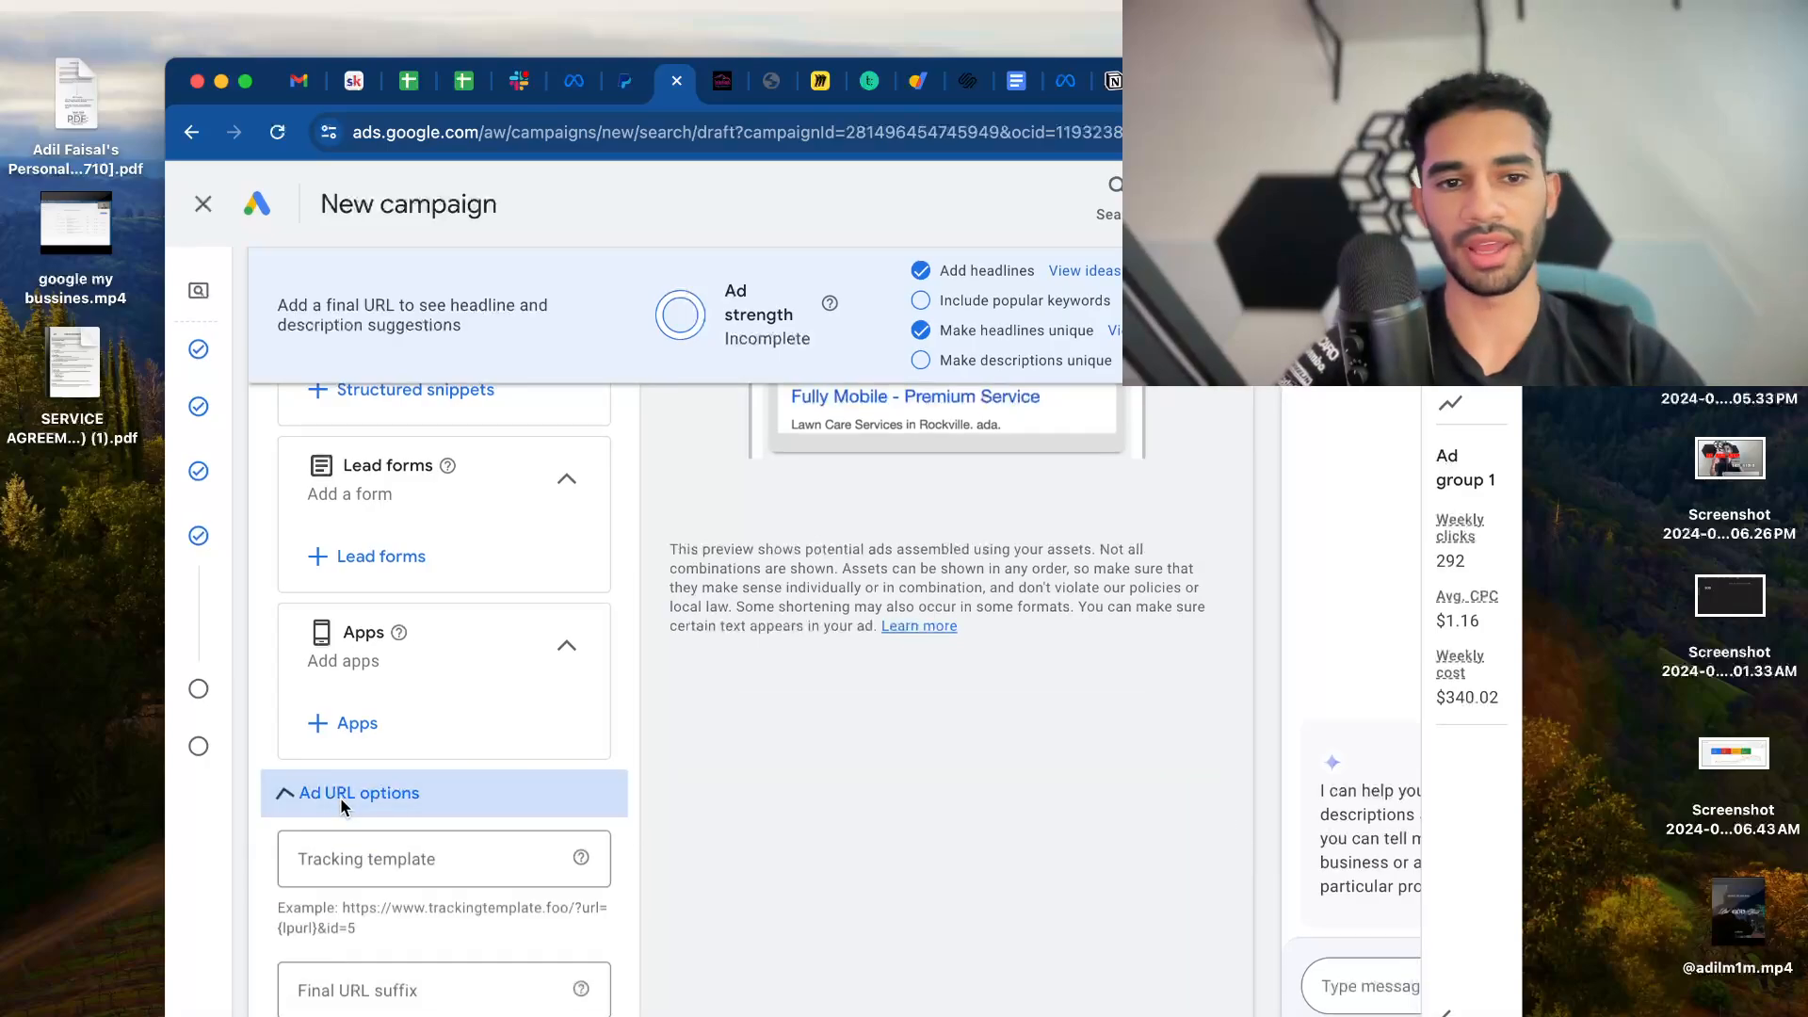
left_click(341, 799)
left_click(376, 796)
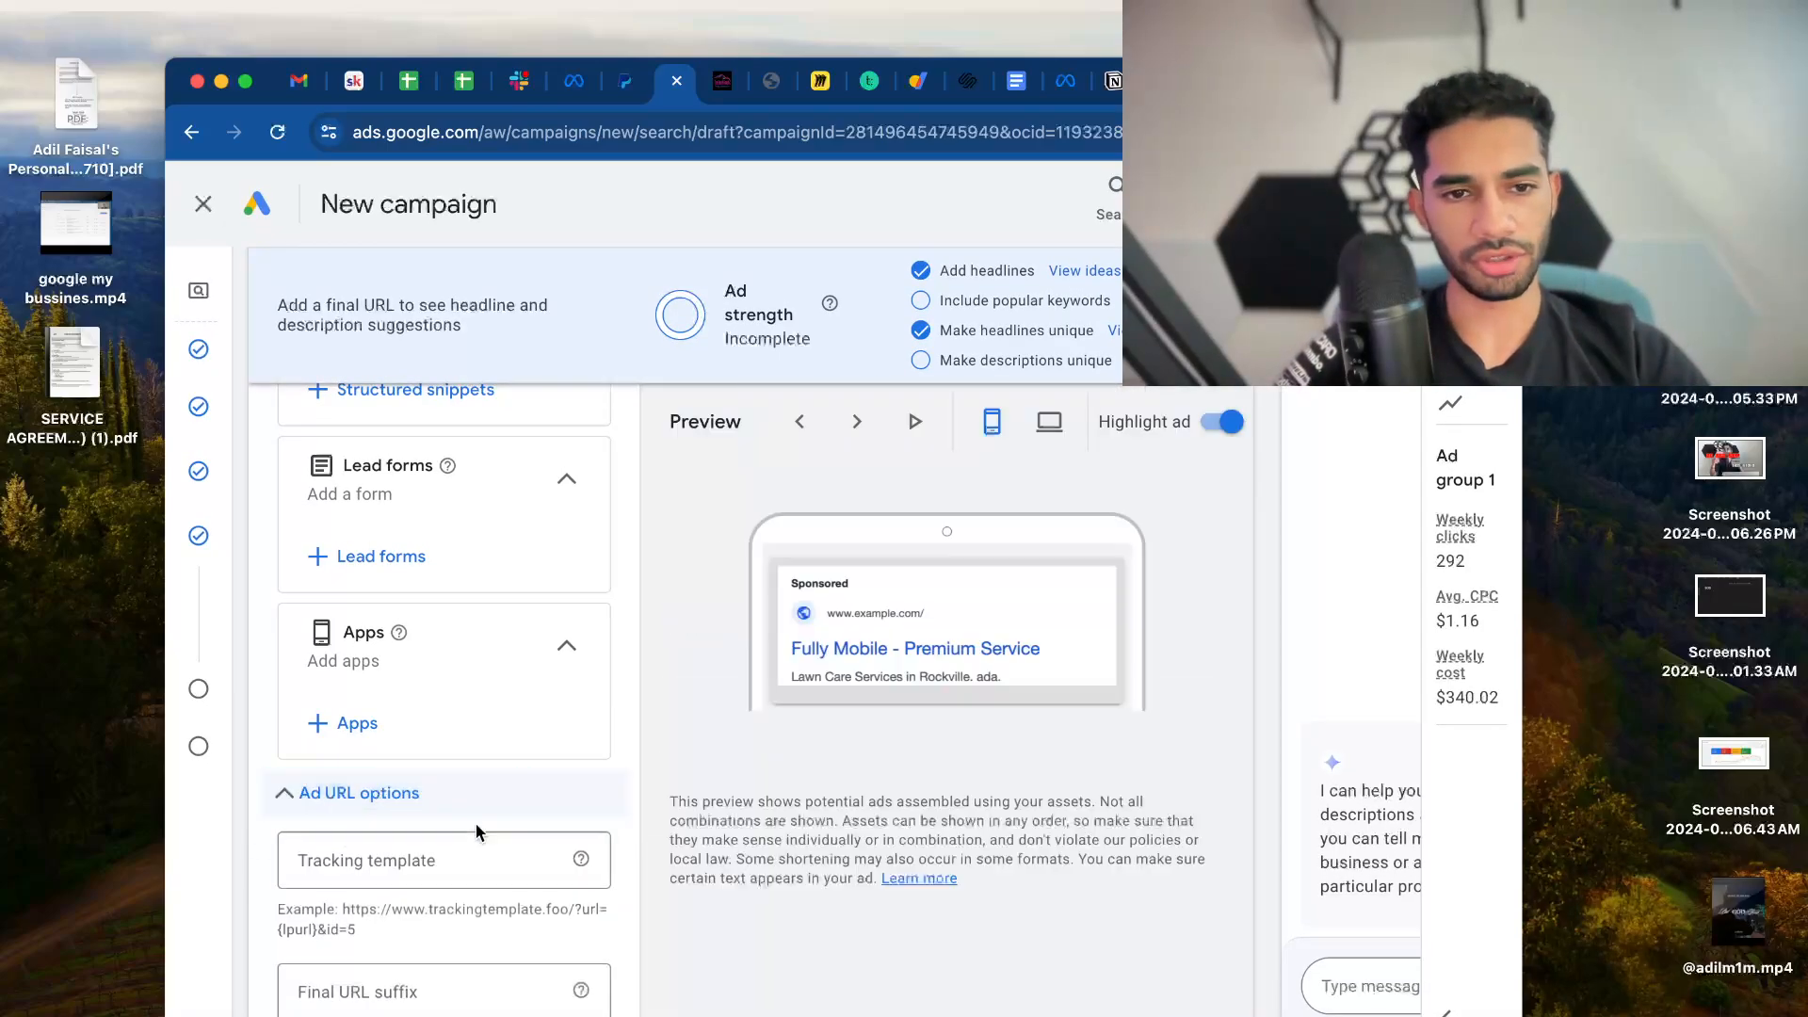
scroll(423, 735, "down", 5)
scroll(351, 633, "up", 3)
left_click(311, 649)
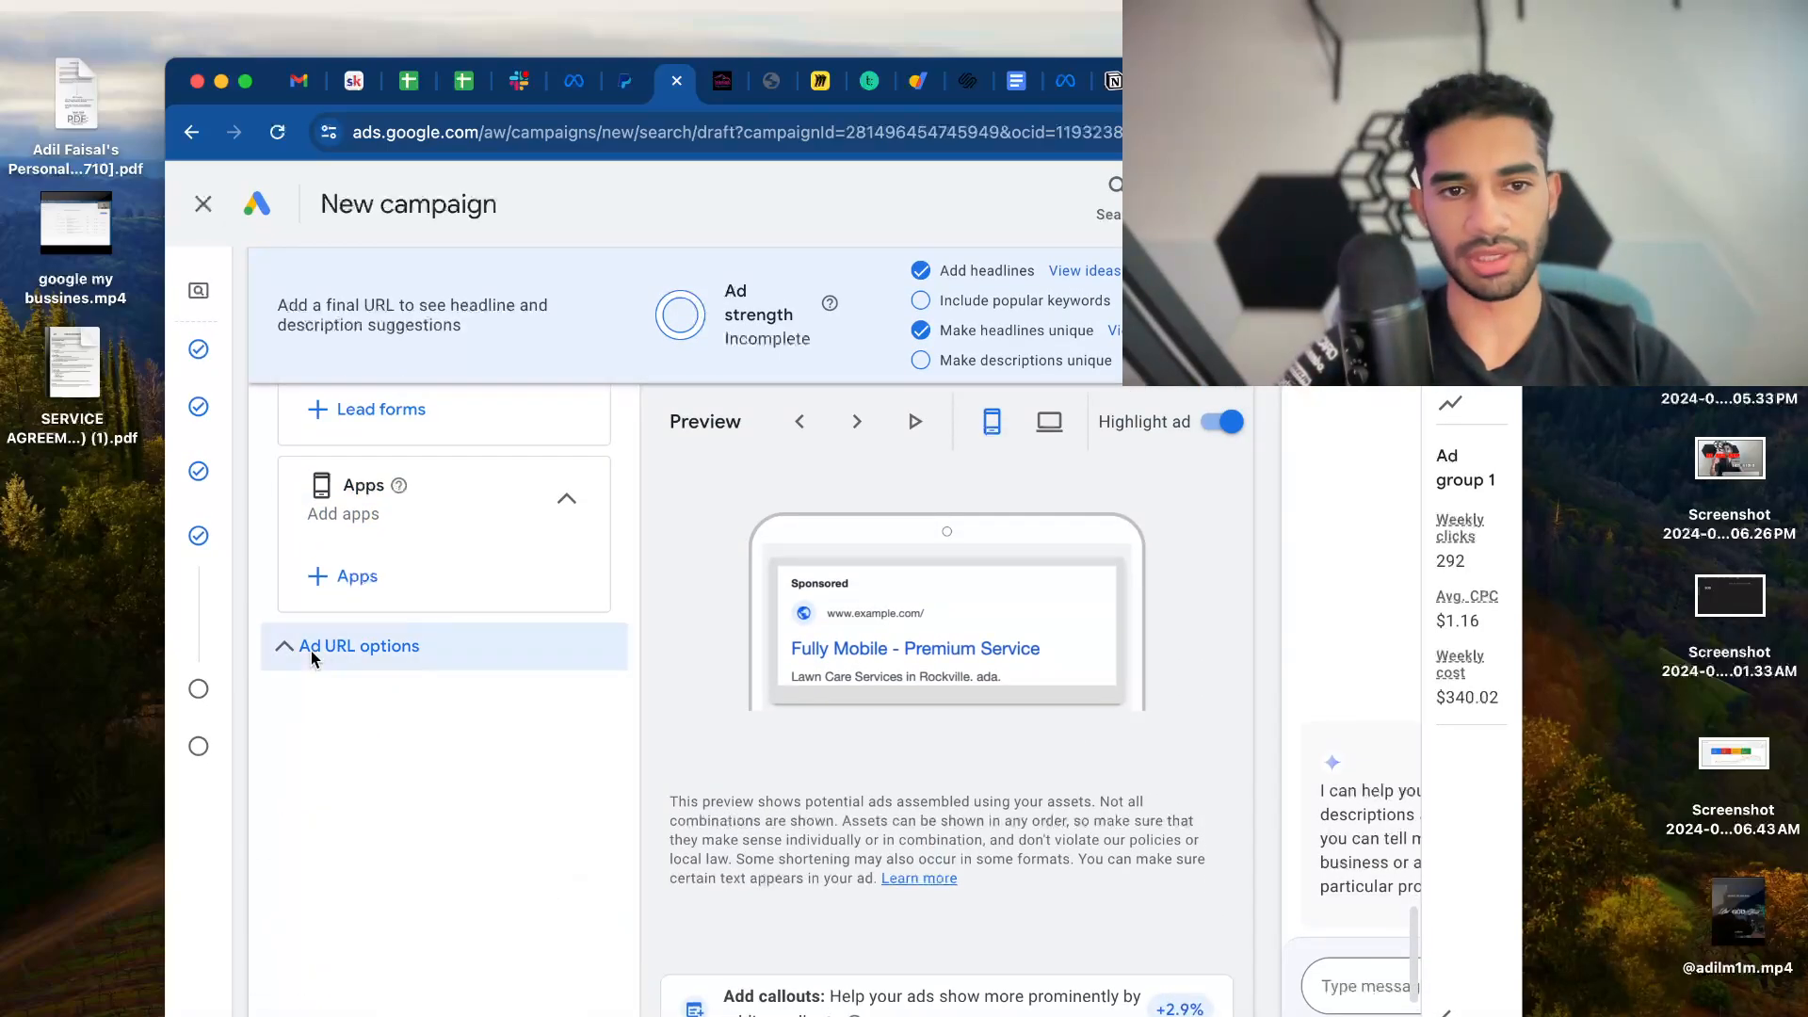
Continue from the ad setup to the campaign's budget options
left_click(1210, 970)
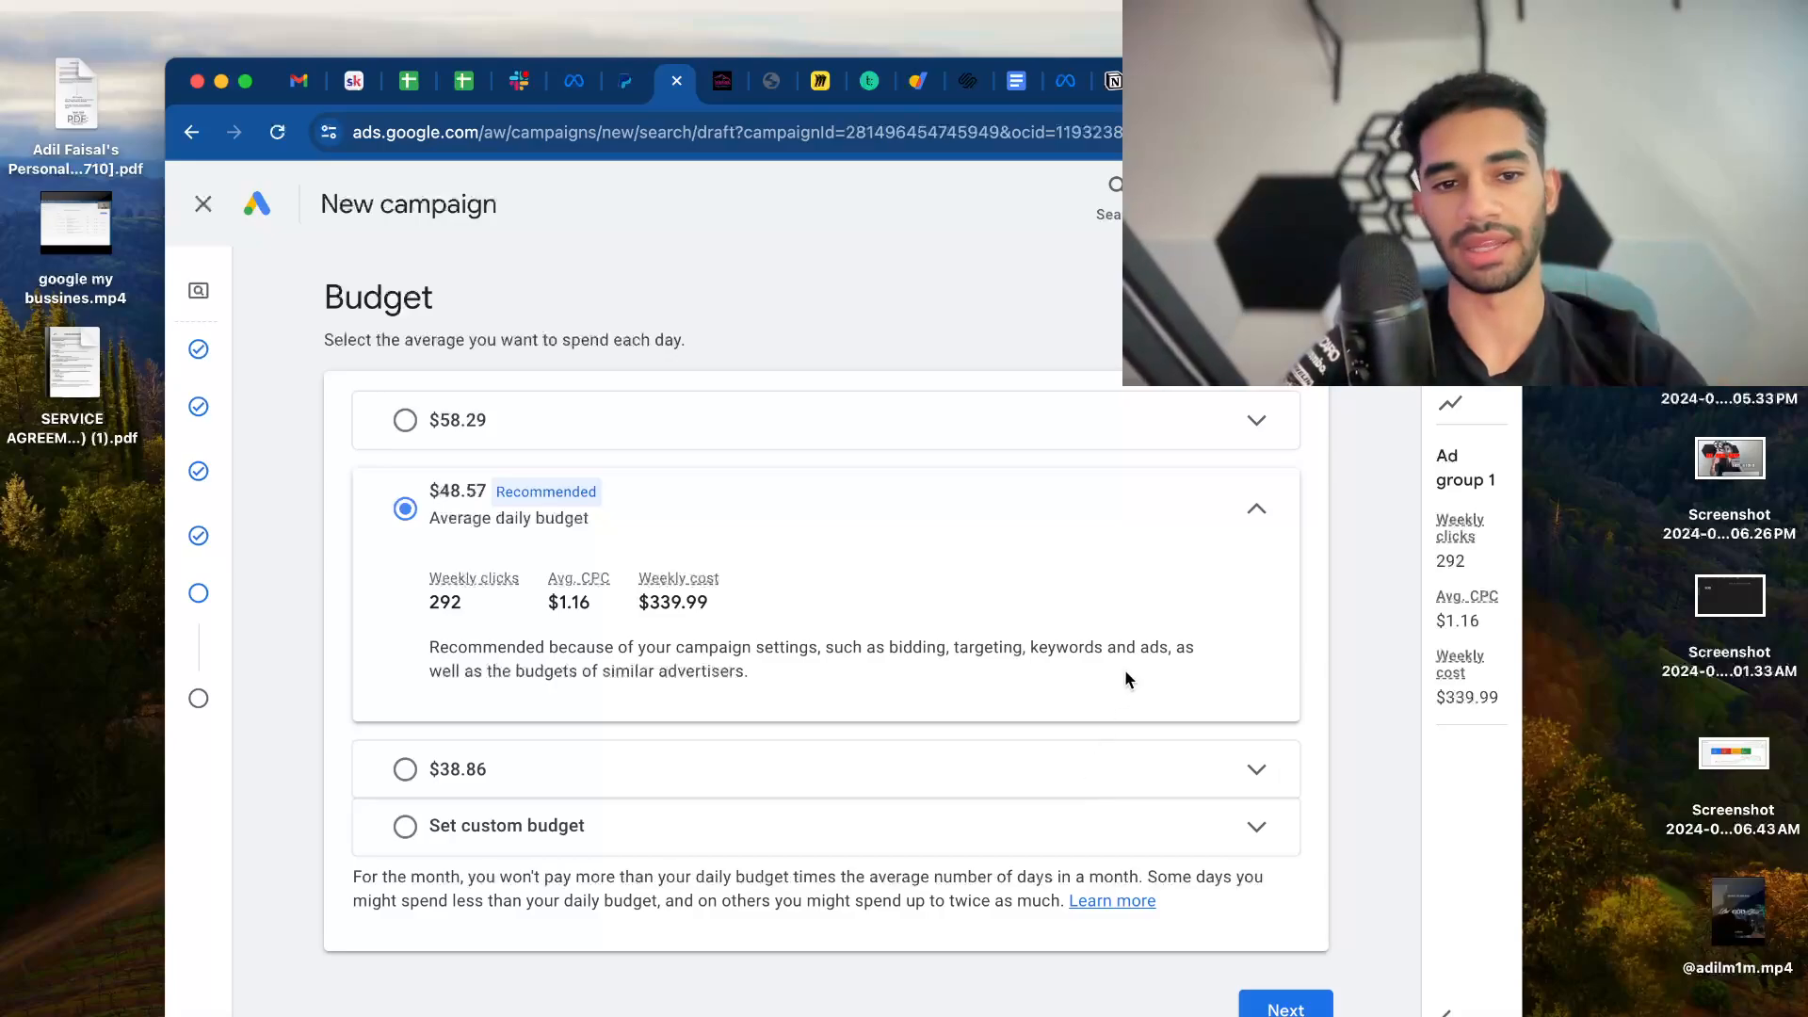
scroll(1004, 838, "down", 1)
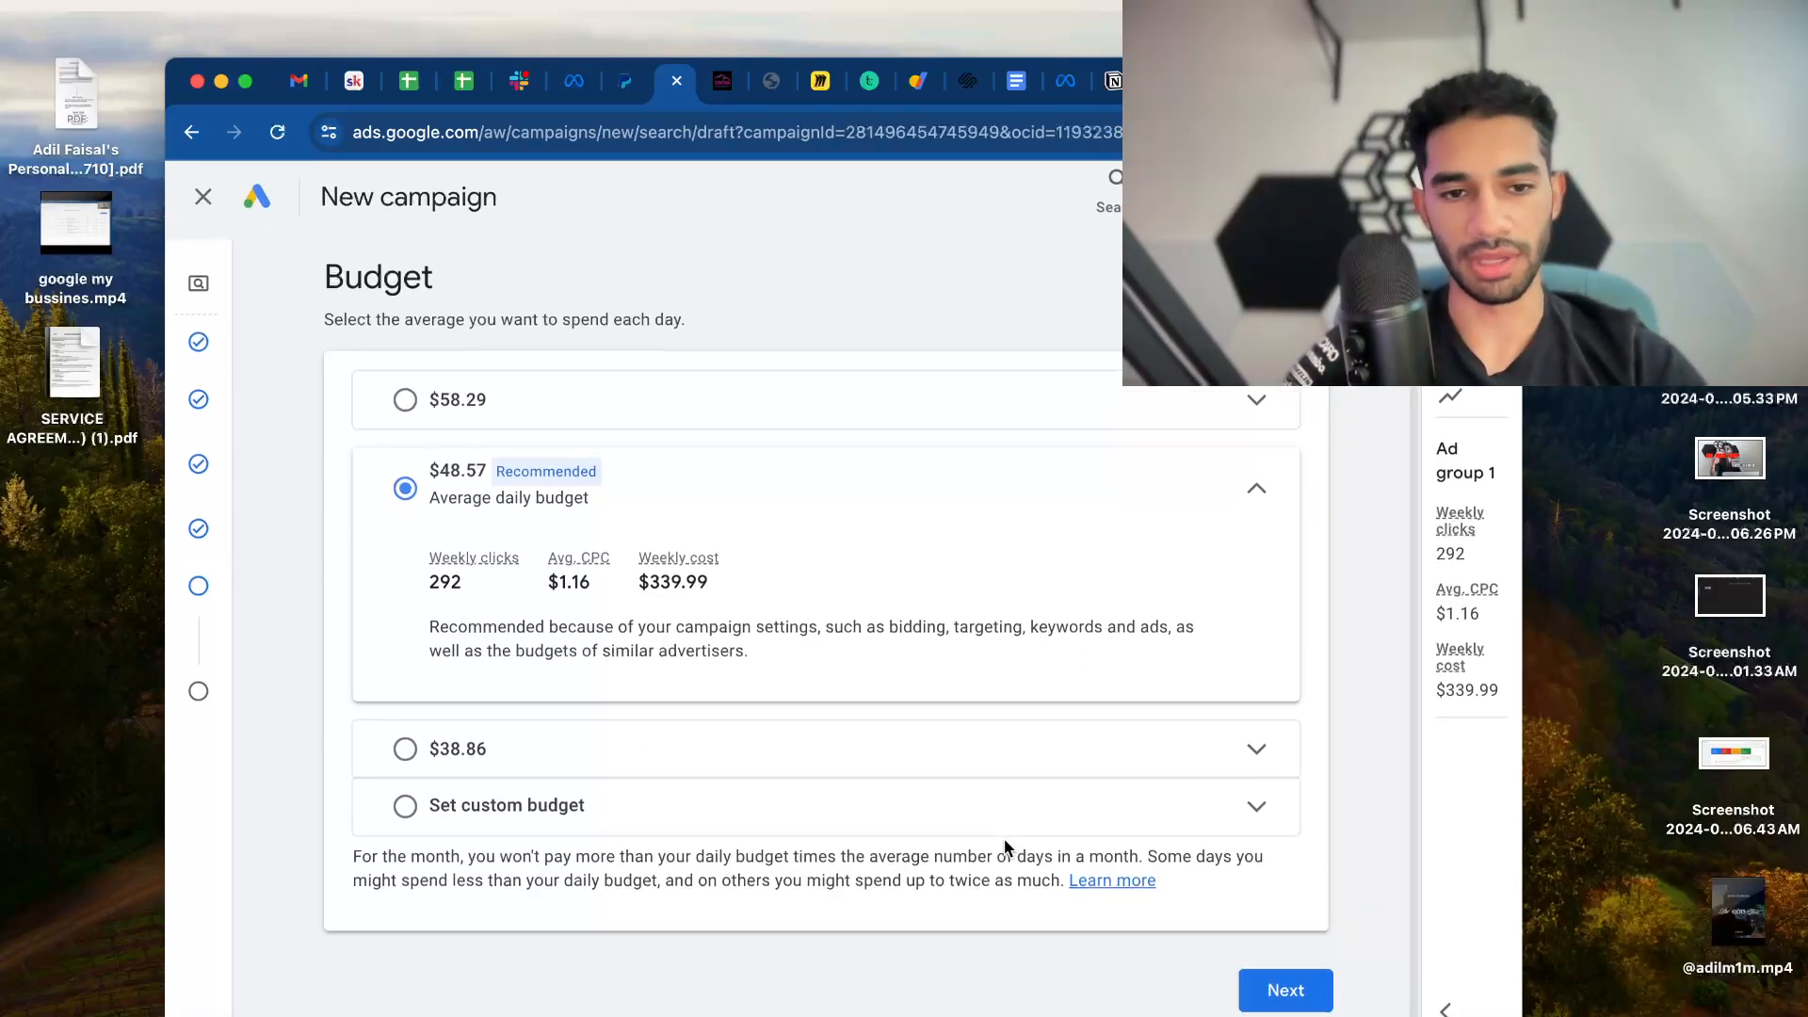